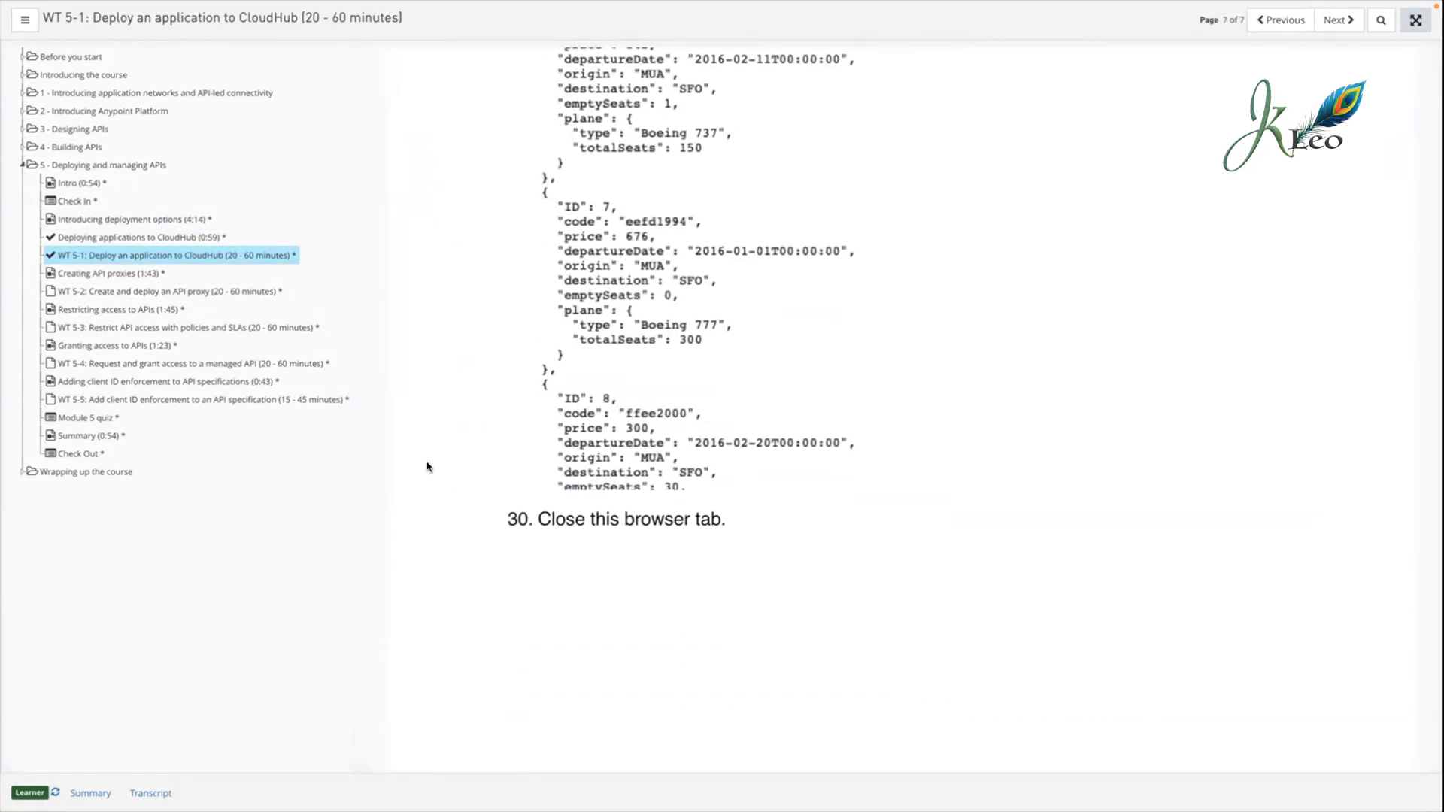
Step: Open the WT 5-2 walkthrough on creating and deploying an API proxy, scan its first instructions, and exit the course player's full-screen view
left_click(175, 291)
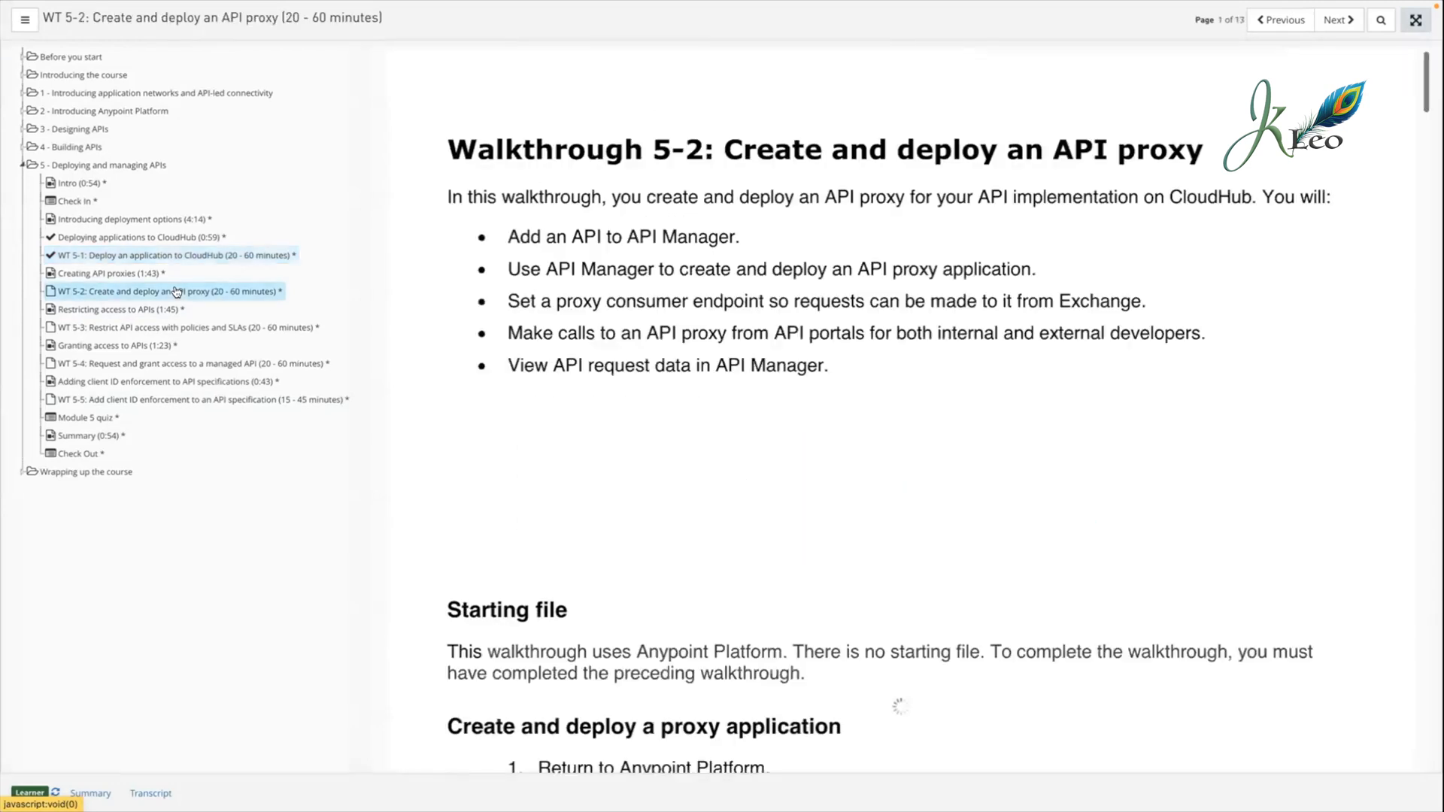
left_click(119, 273)
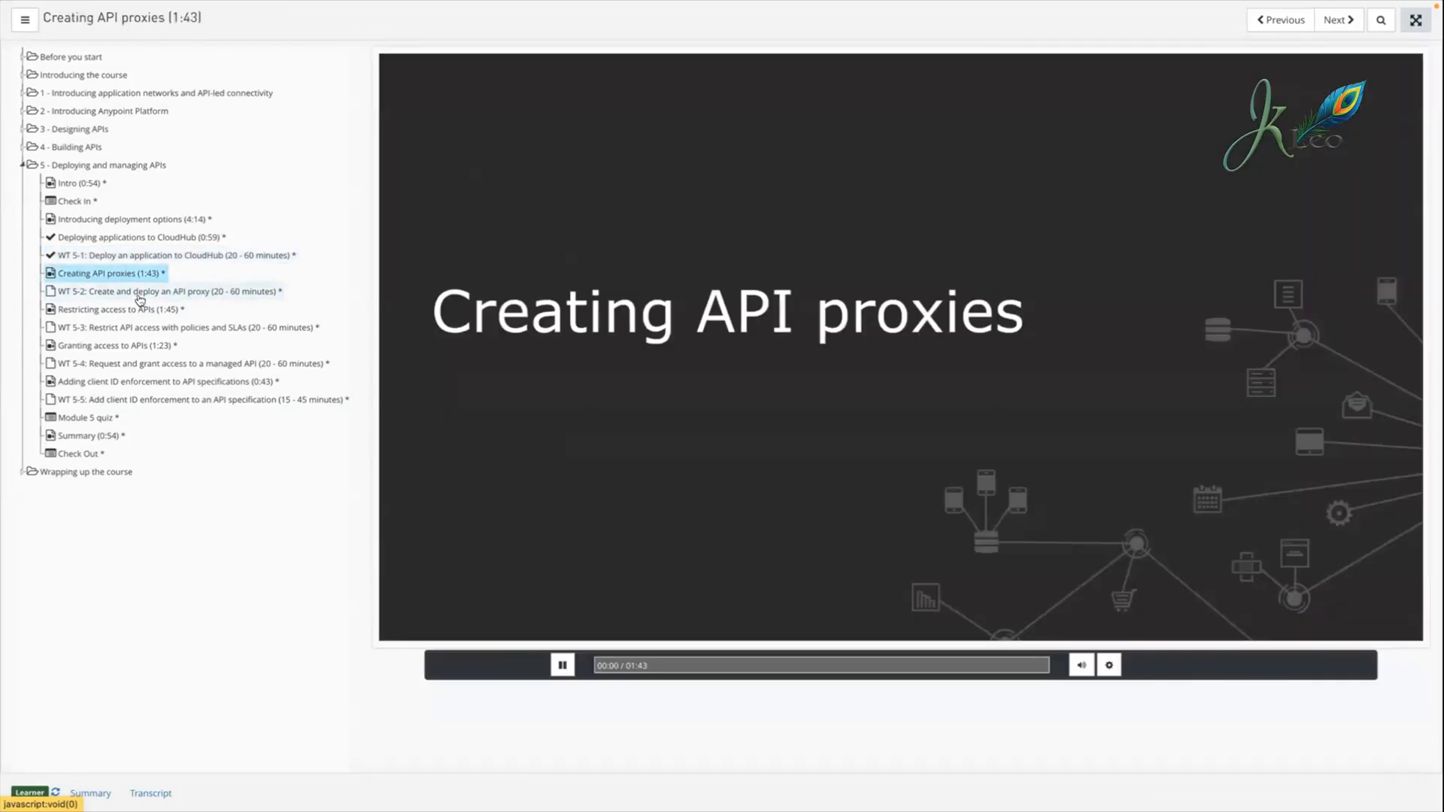
left_click(135, 292)
scroll(736, 294, "down", 6)
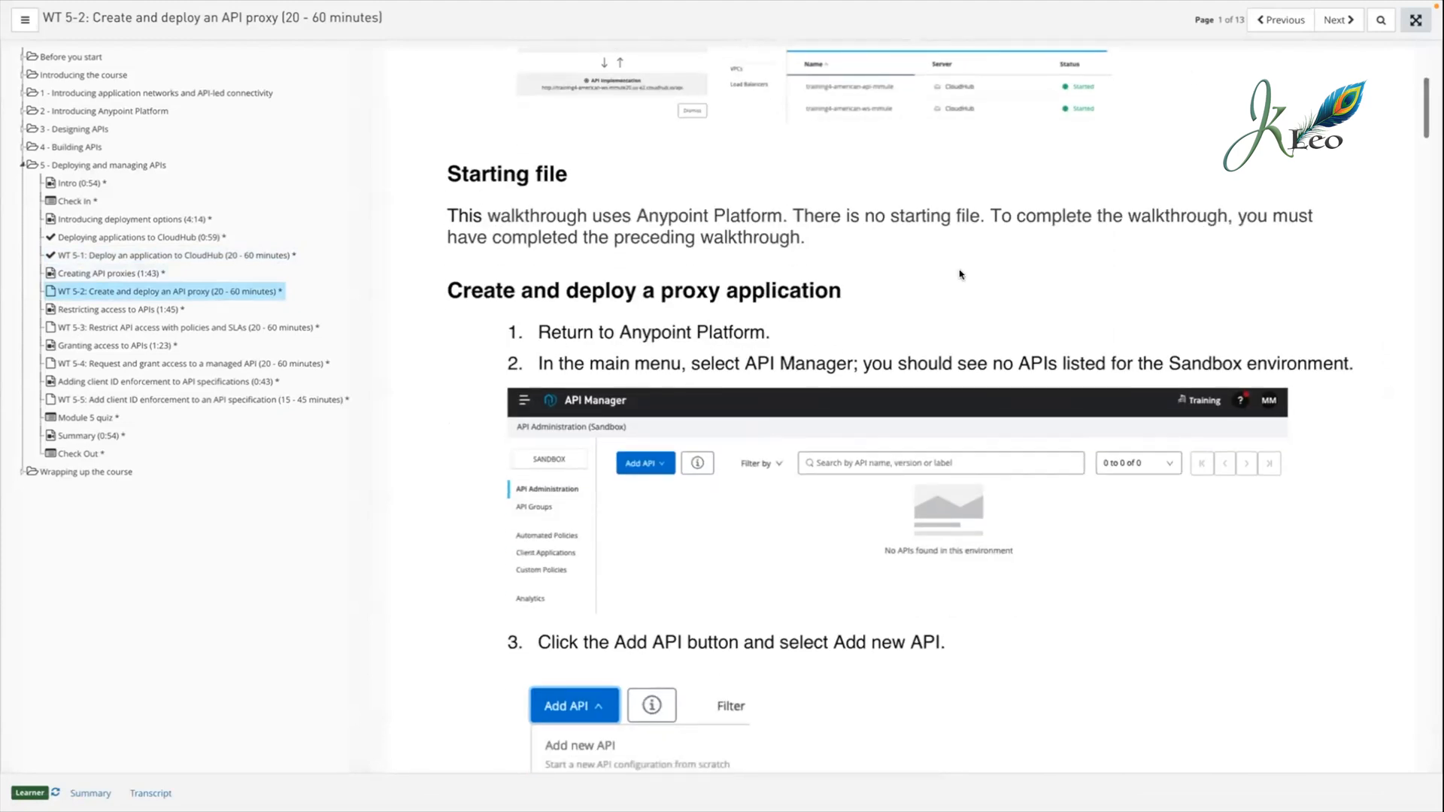
left_click(1417, 21)
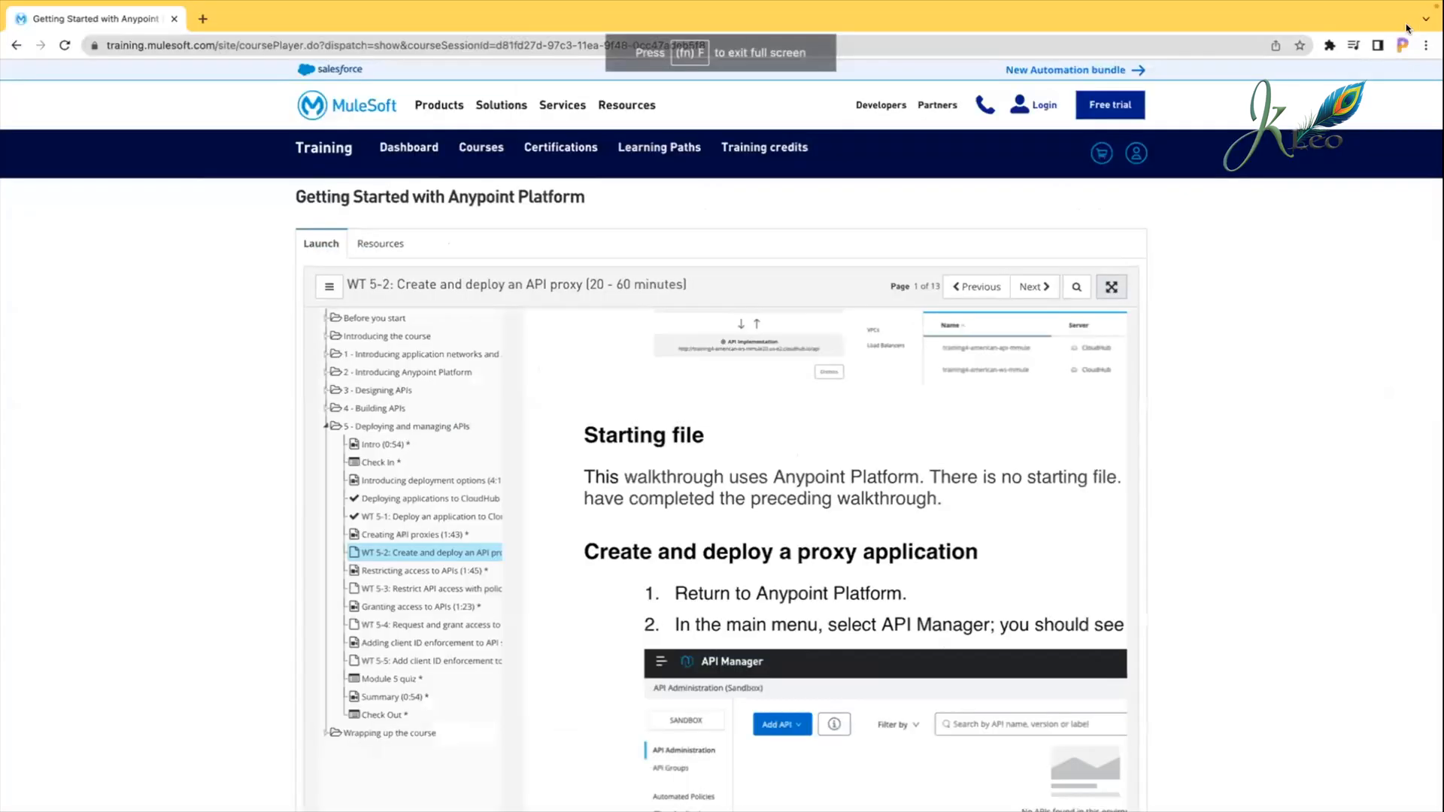
Step: Open anypoint.mulesoft.com/exchange/ in a new browser tab and sign in to Anypoint Platform with the saved credentials
left_click(204, 18)
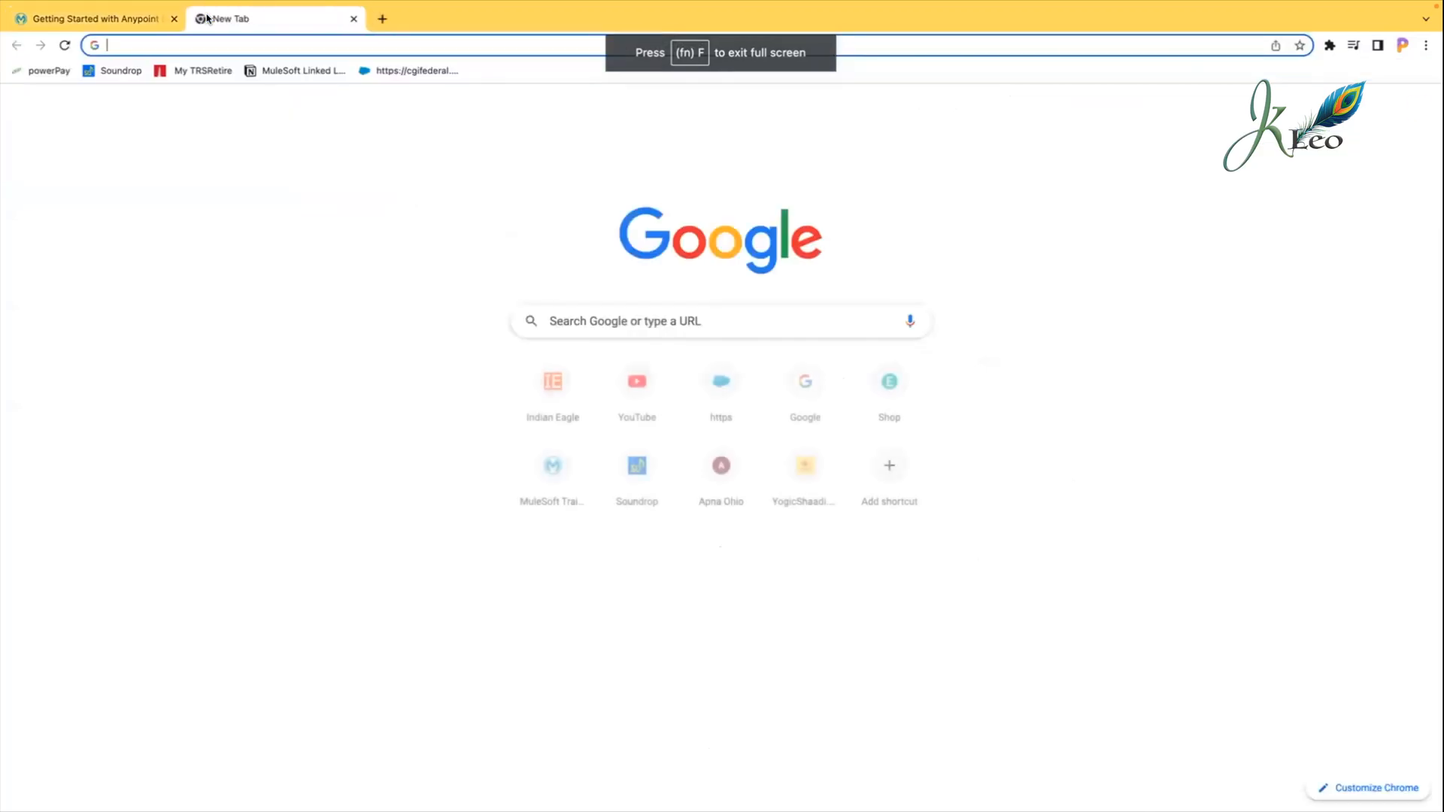
left_click(234, 43)
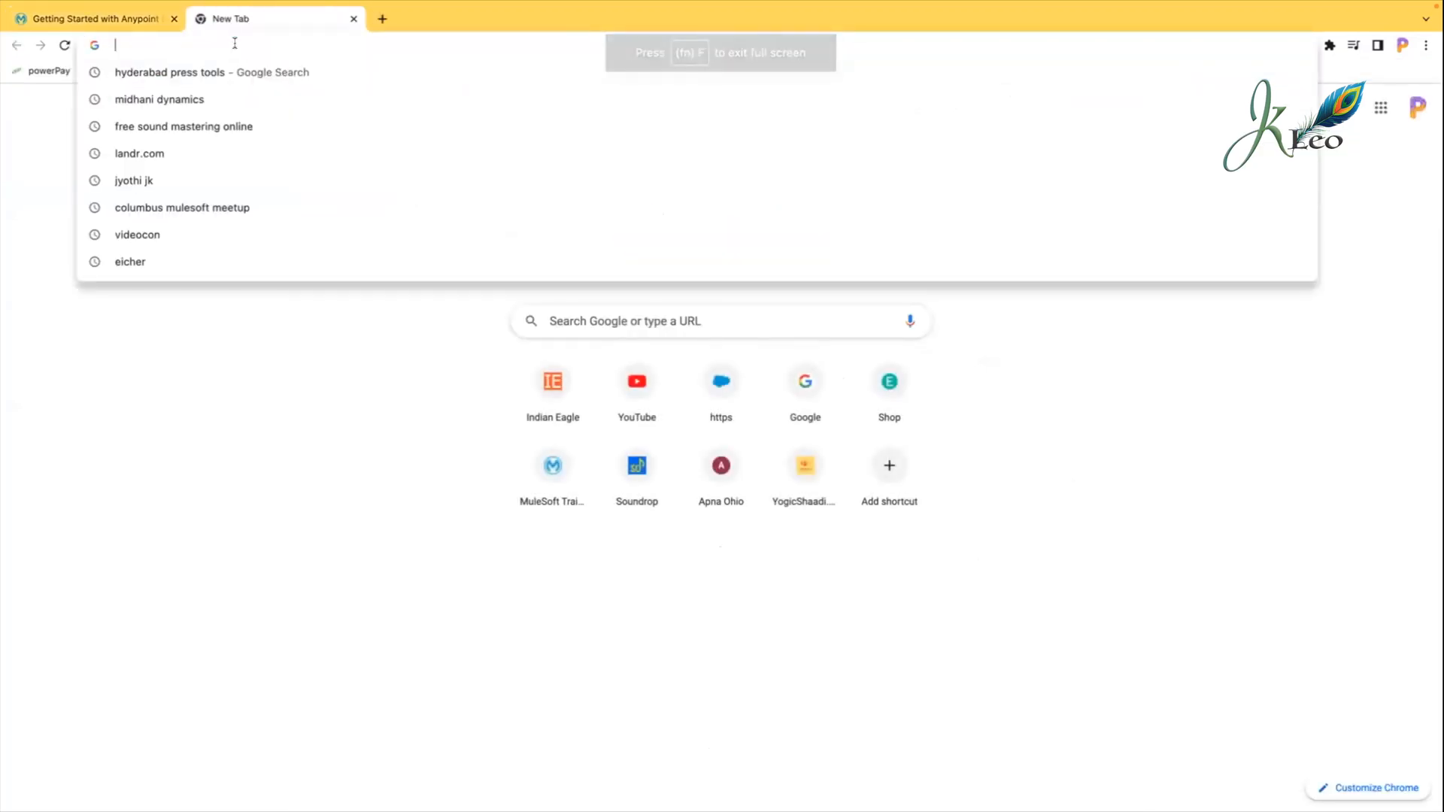
type("exchange/")
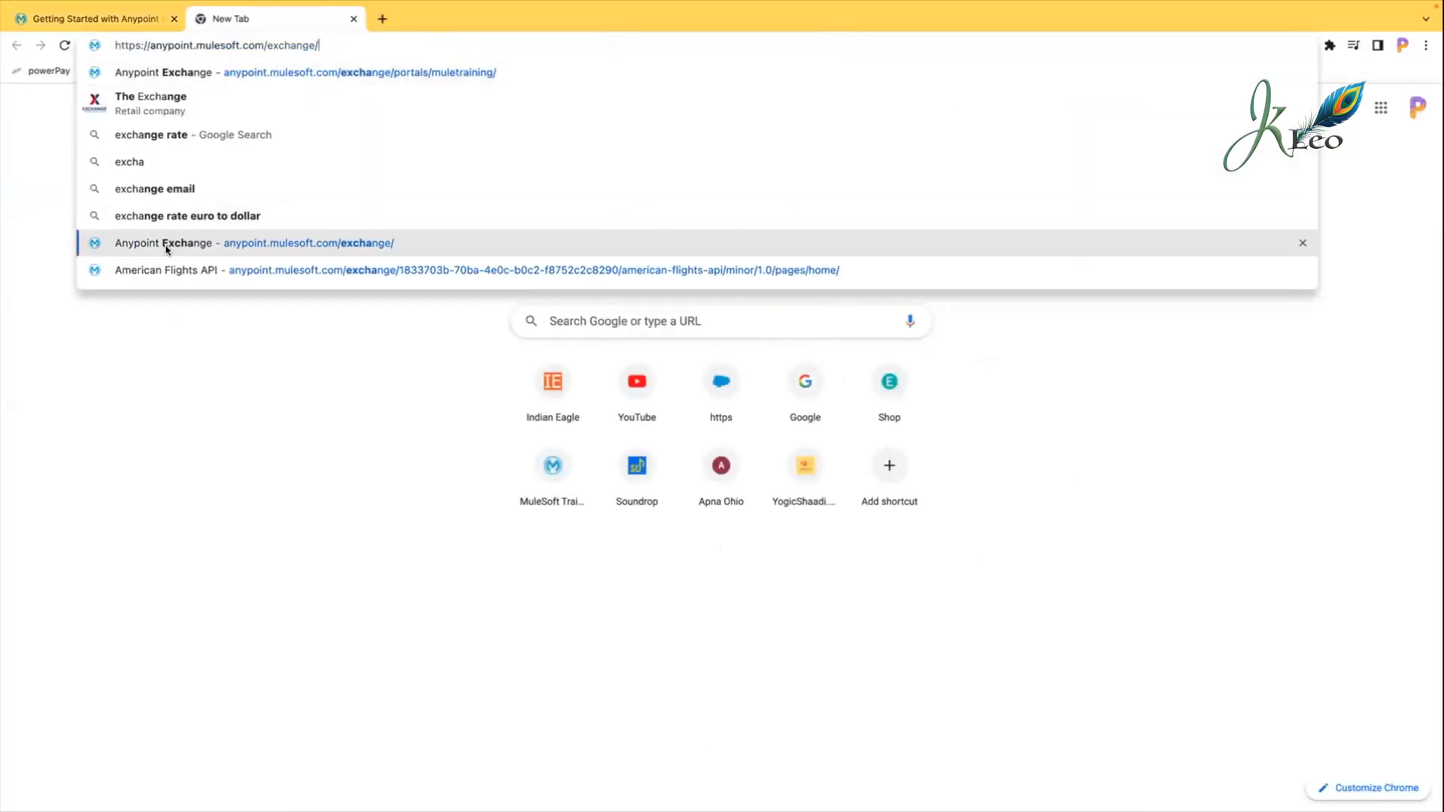
left_click(166, 245)
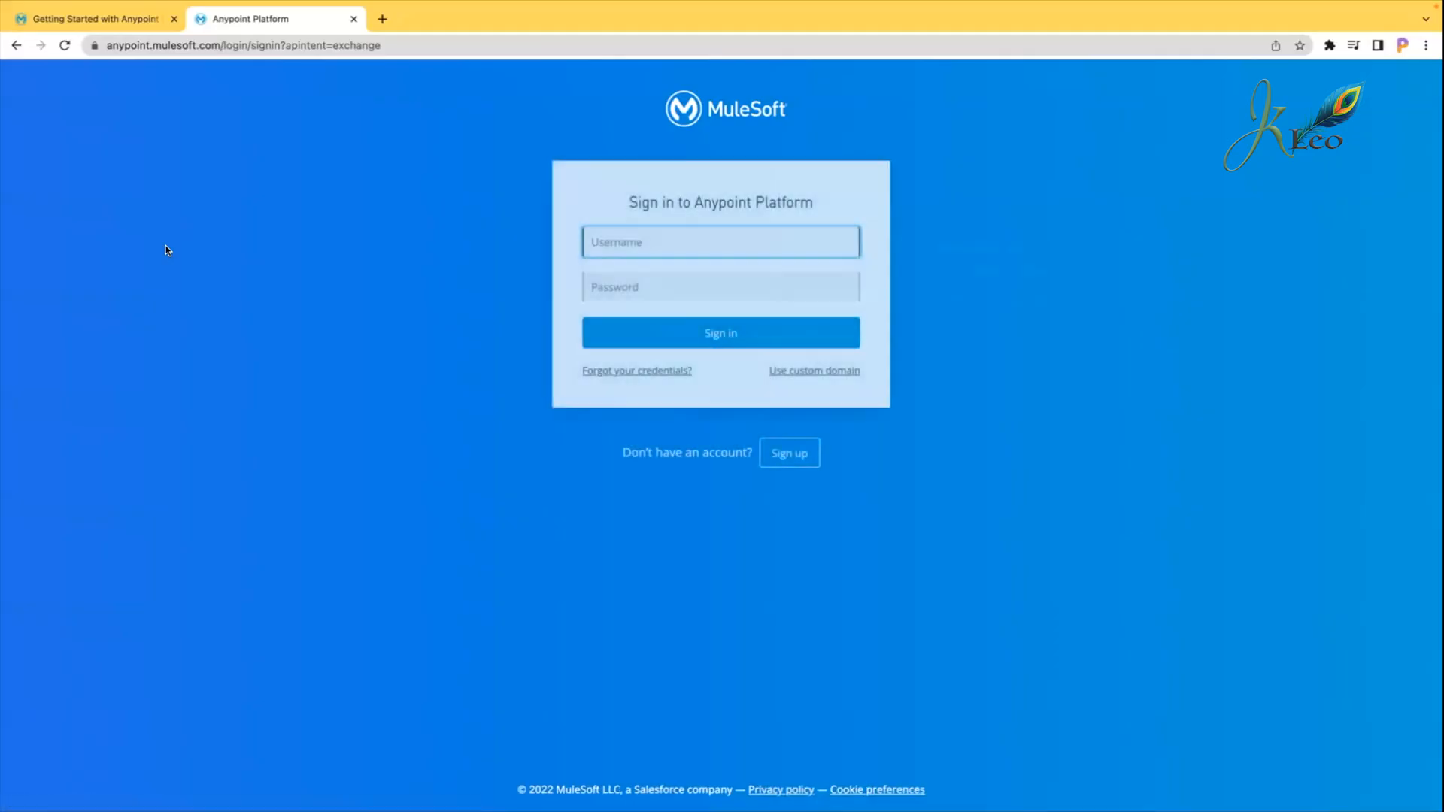
left_click(653, 338)
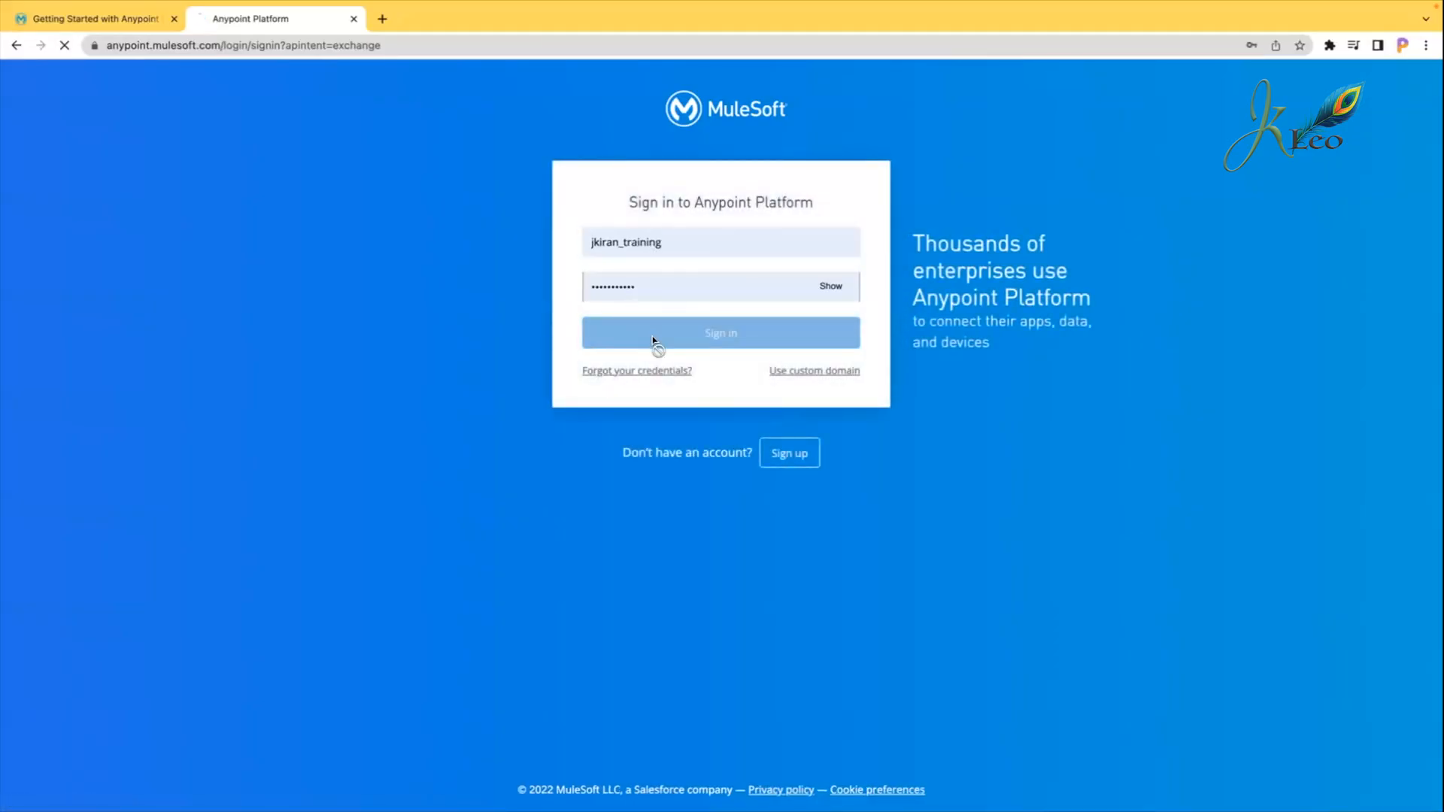
Step: Check the walkthrough's instructions for adding an API, and open API Manager in Anypoint Platform
left_click(85, 20)
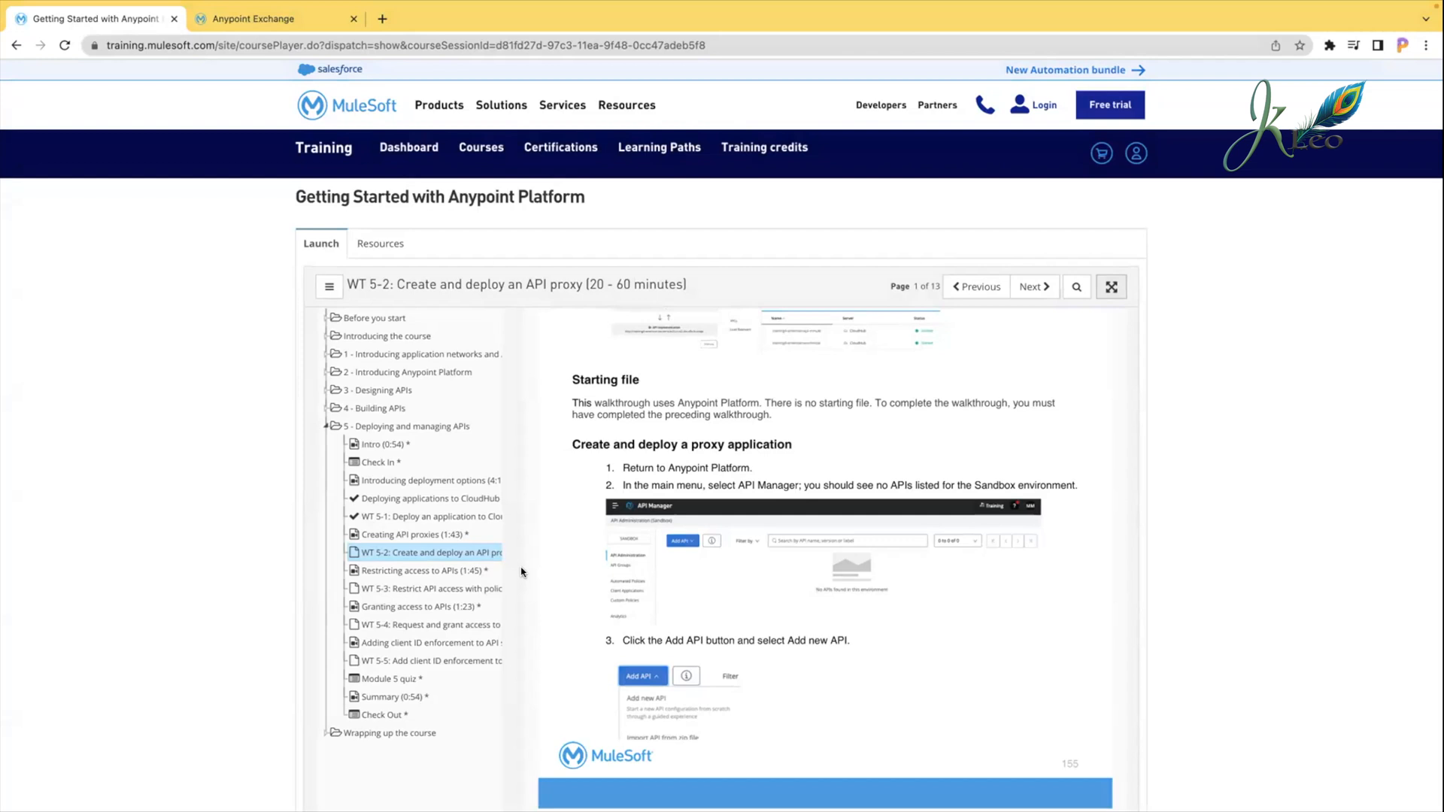
scroll(521, 572, "down", 10)
scroll(522, 571, "up", 4)
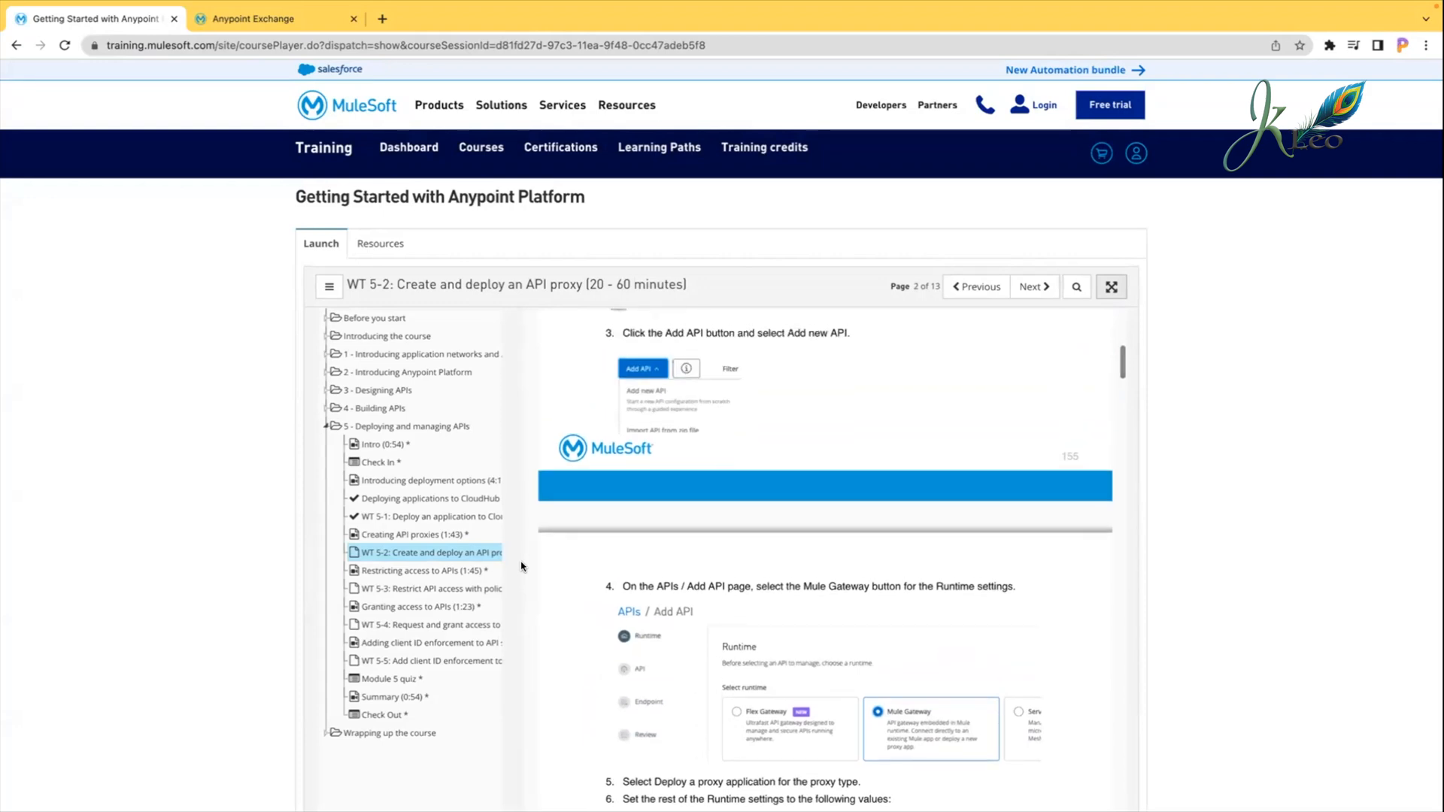
left_click(252, 18)
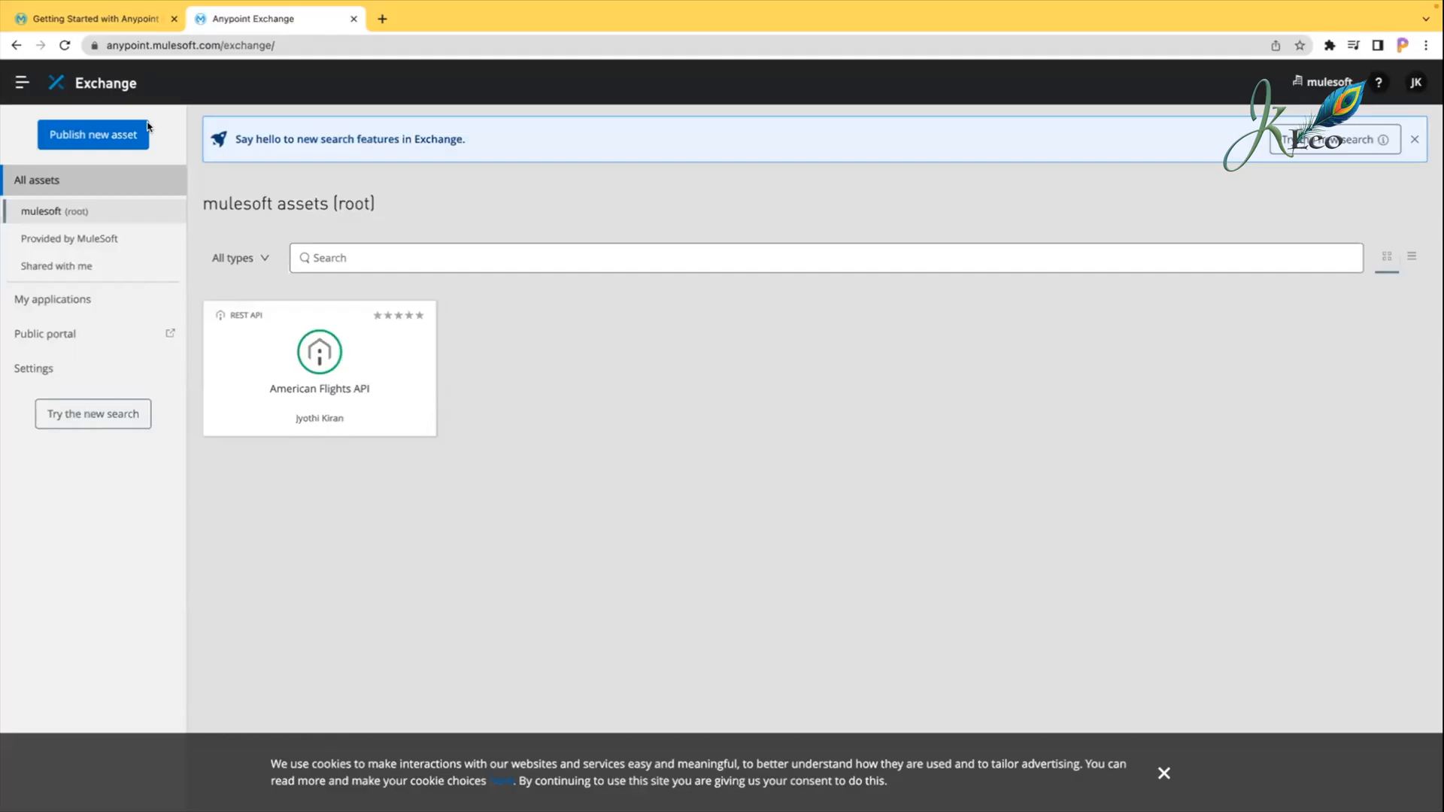
left_click(22, 82)
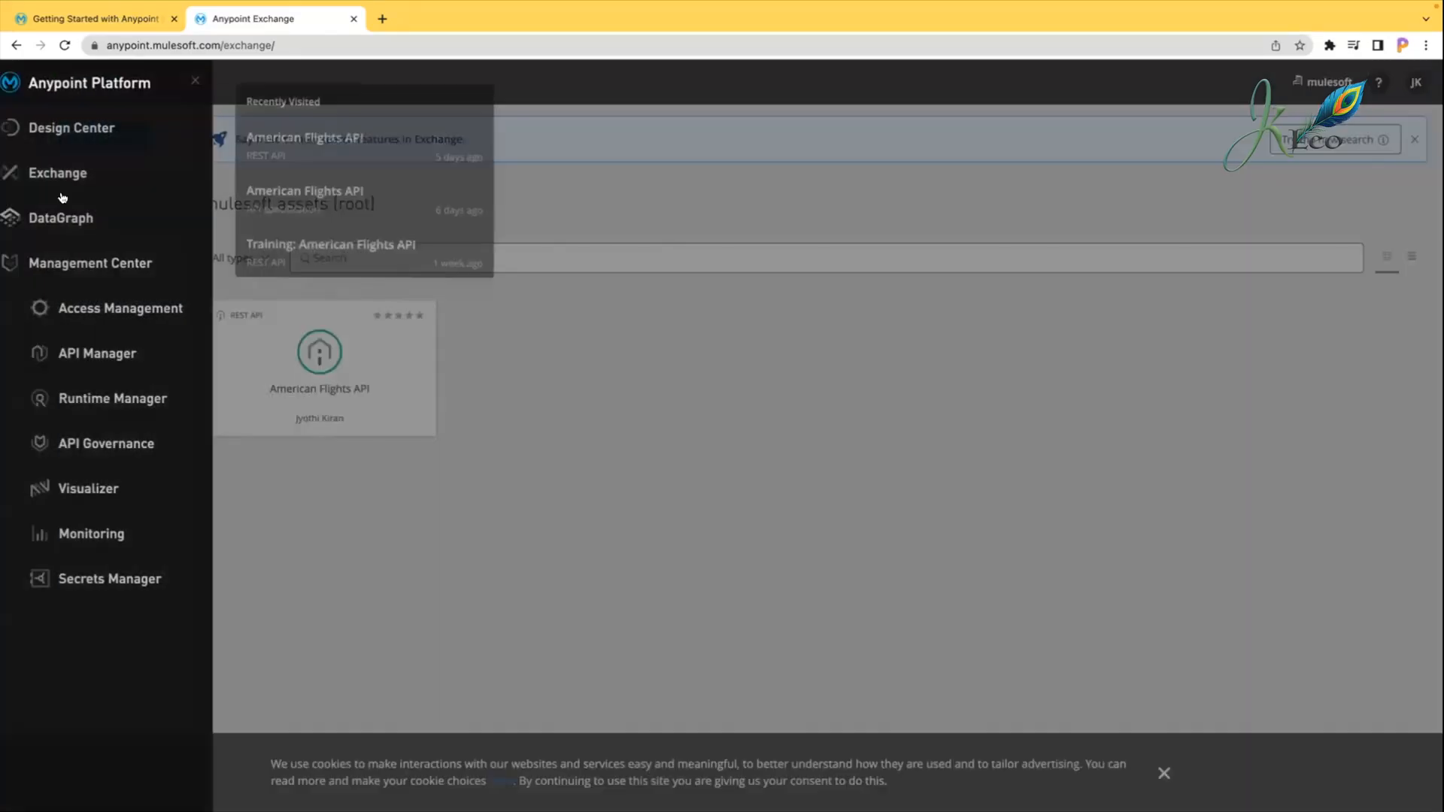
left_click(135, 354)
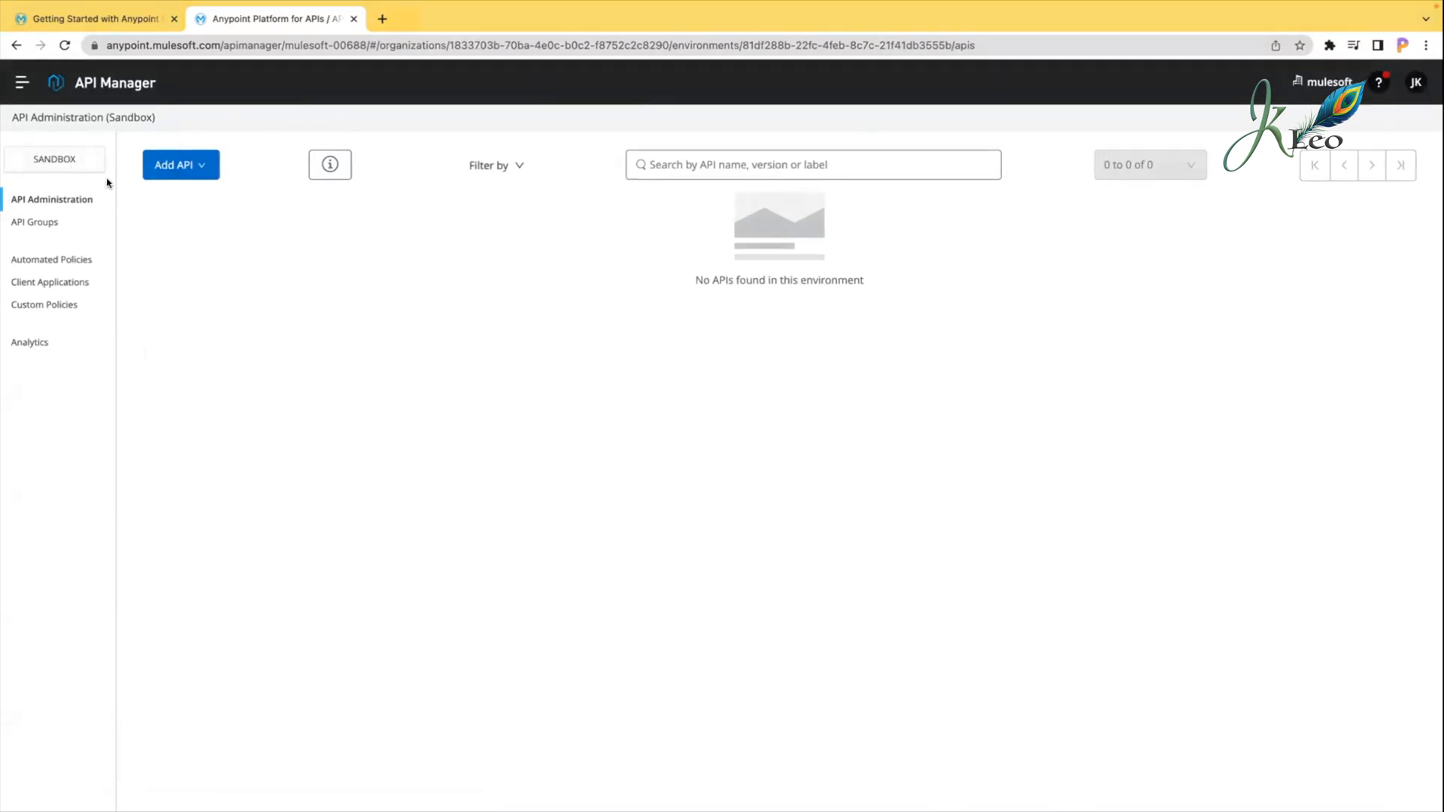
Step: Examine the available environments and the ways to add an API, and review the walkthrough's Runtime settings
left_click(66, 162)
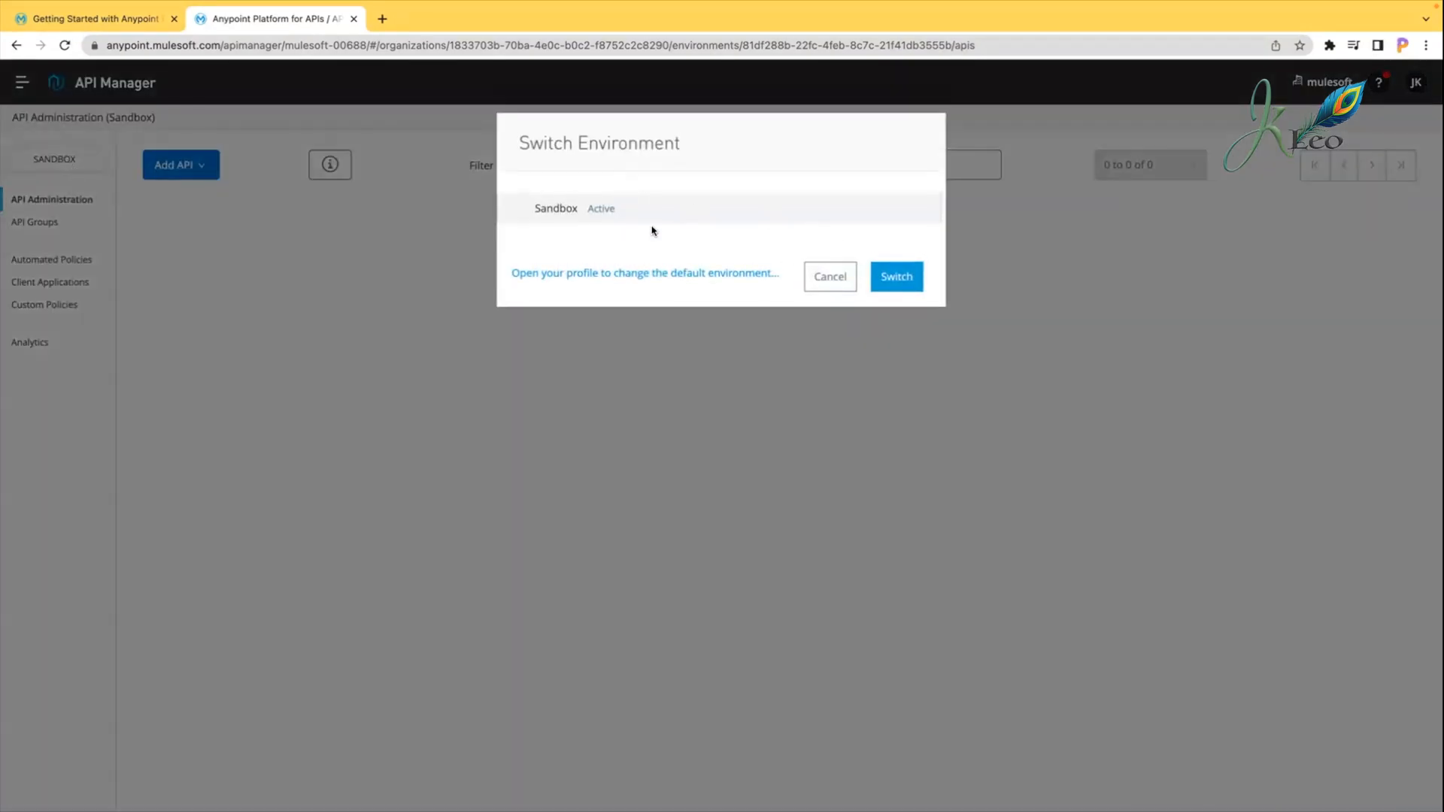
left_click(827, 278)
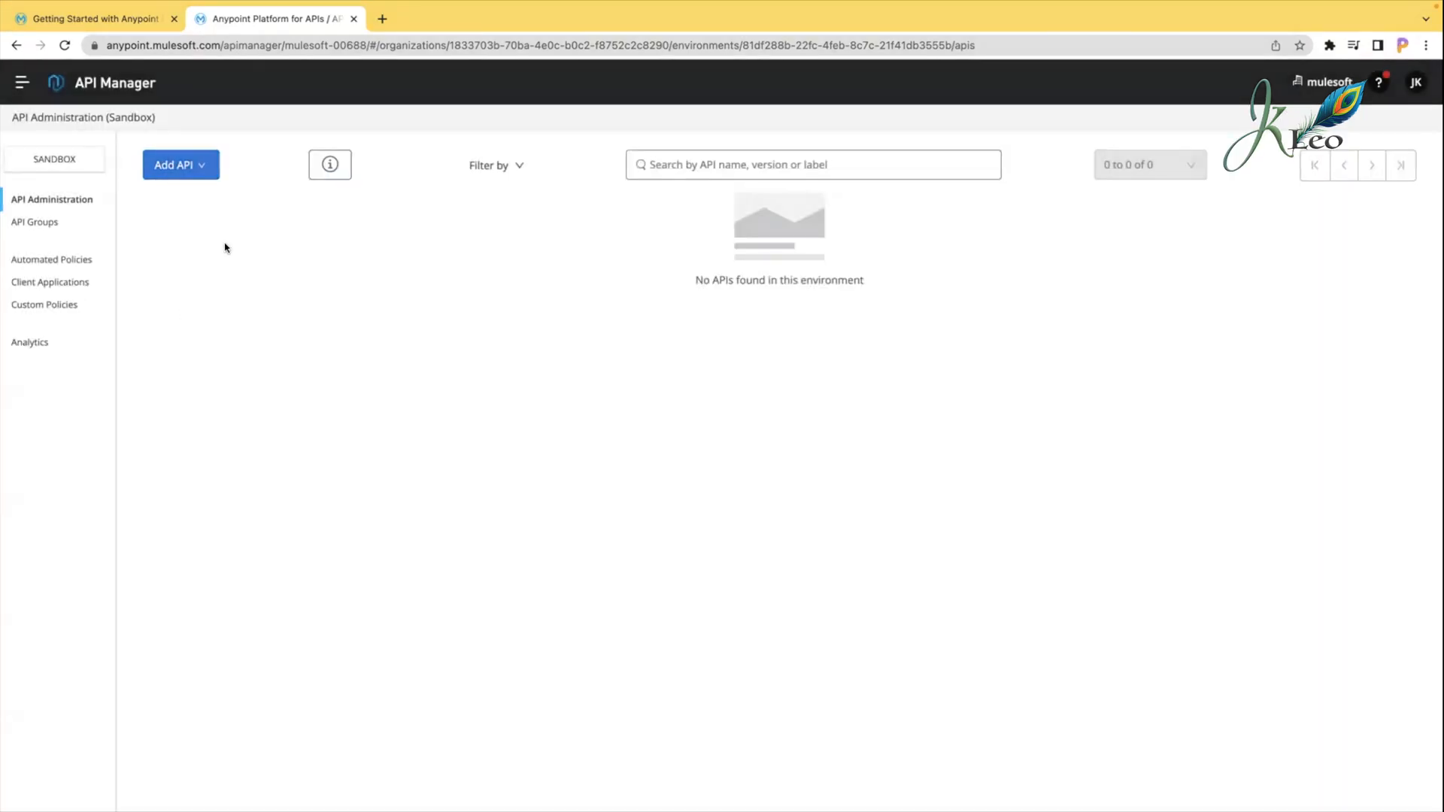
left_click(197, 172)
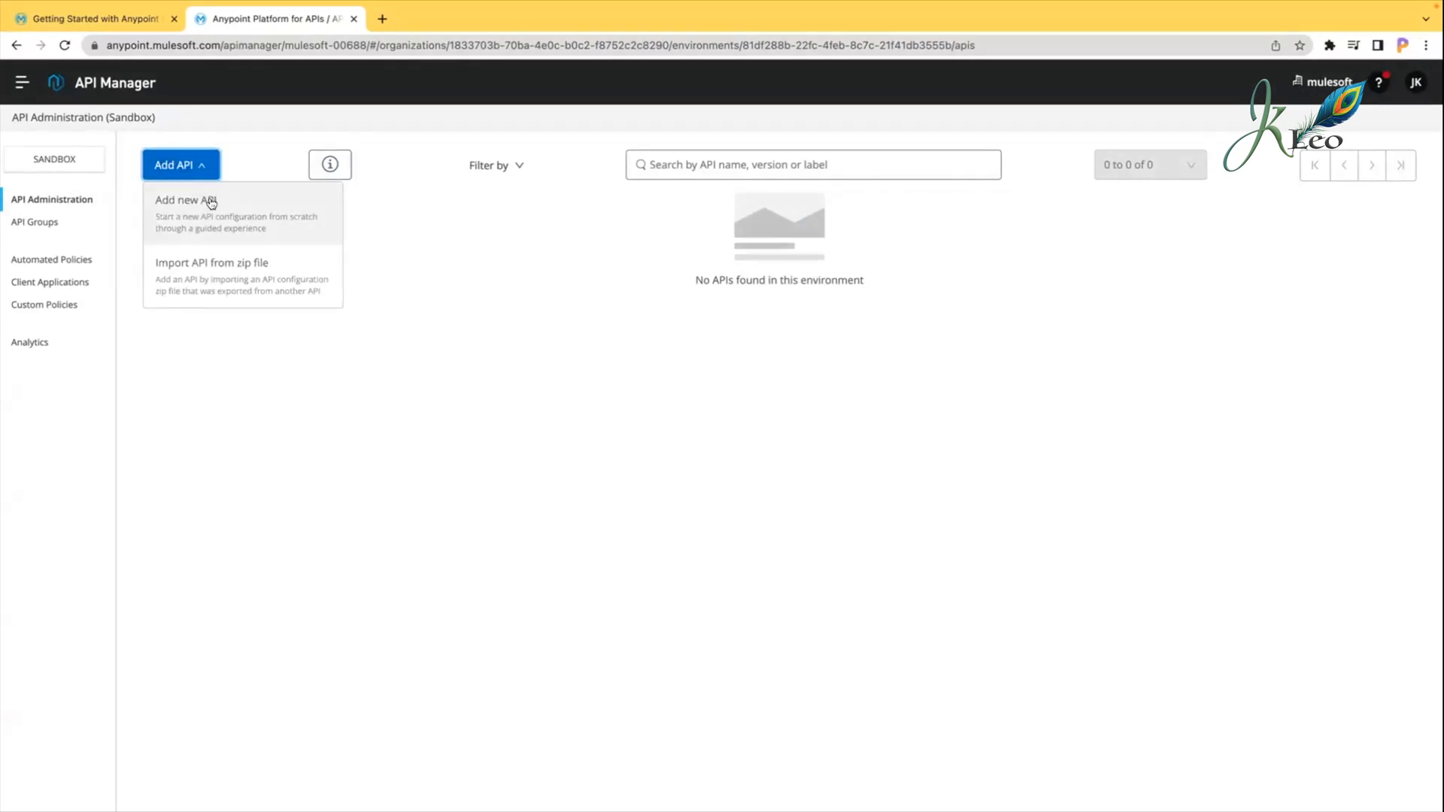
left_click(76, 20)
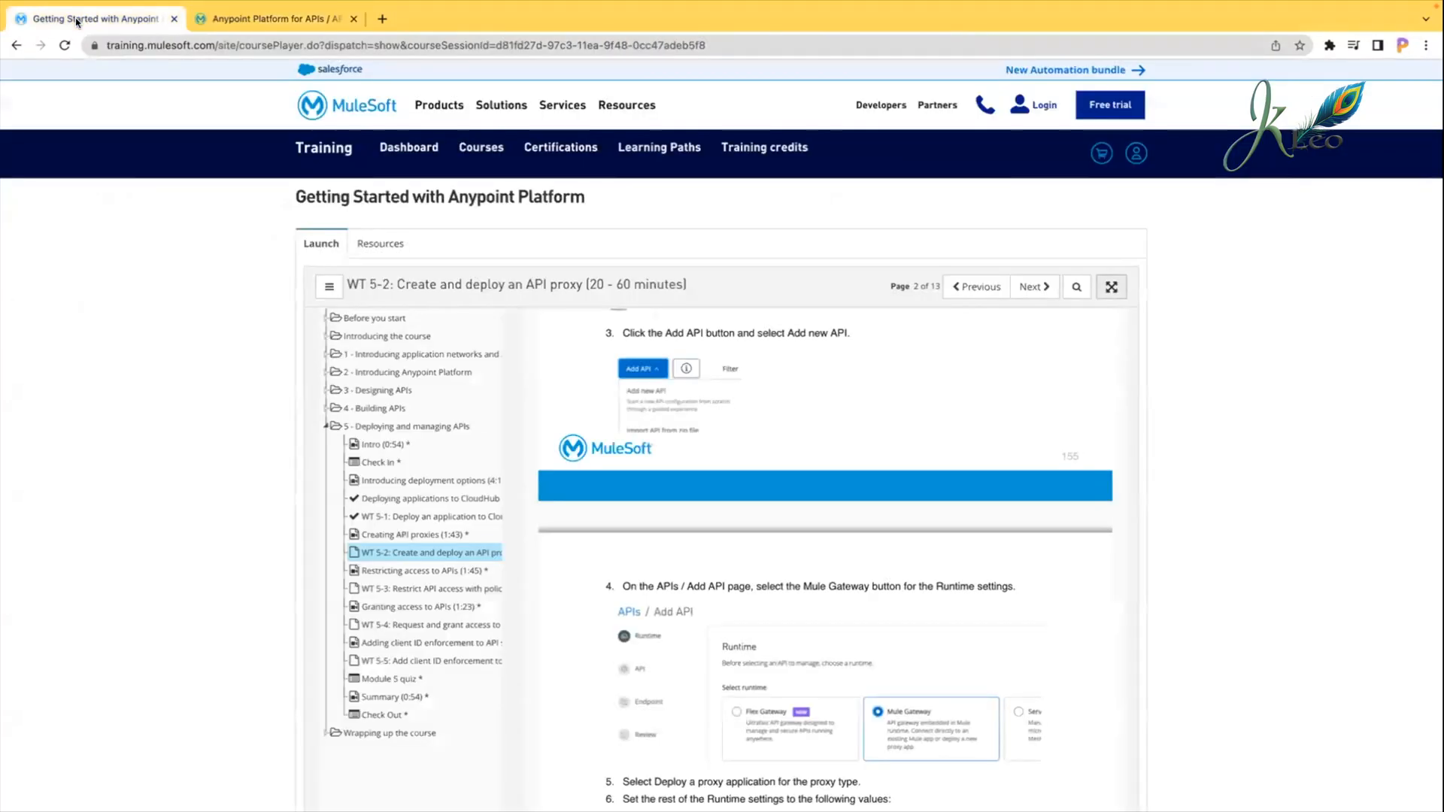
scroll(689, 510, "down", 2)
scroll(689, 509, "down", 3)
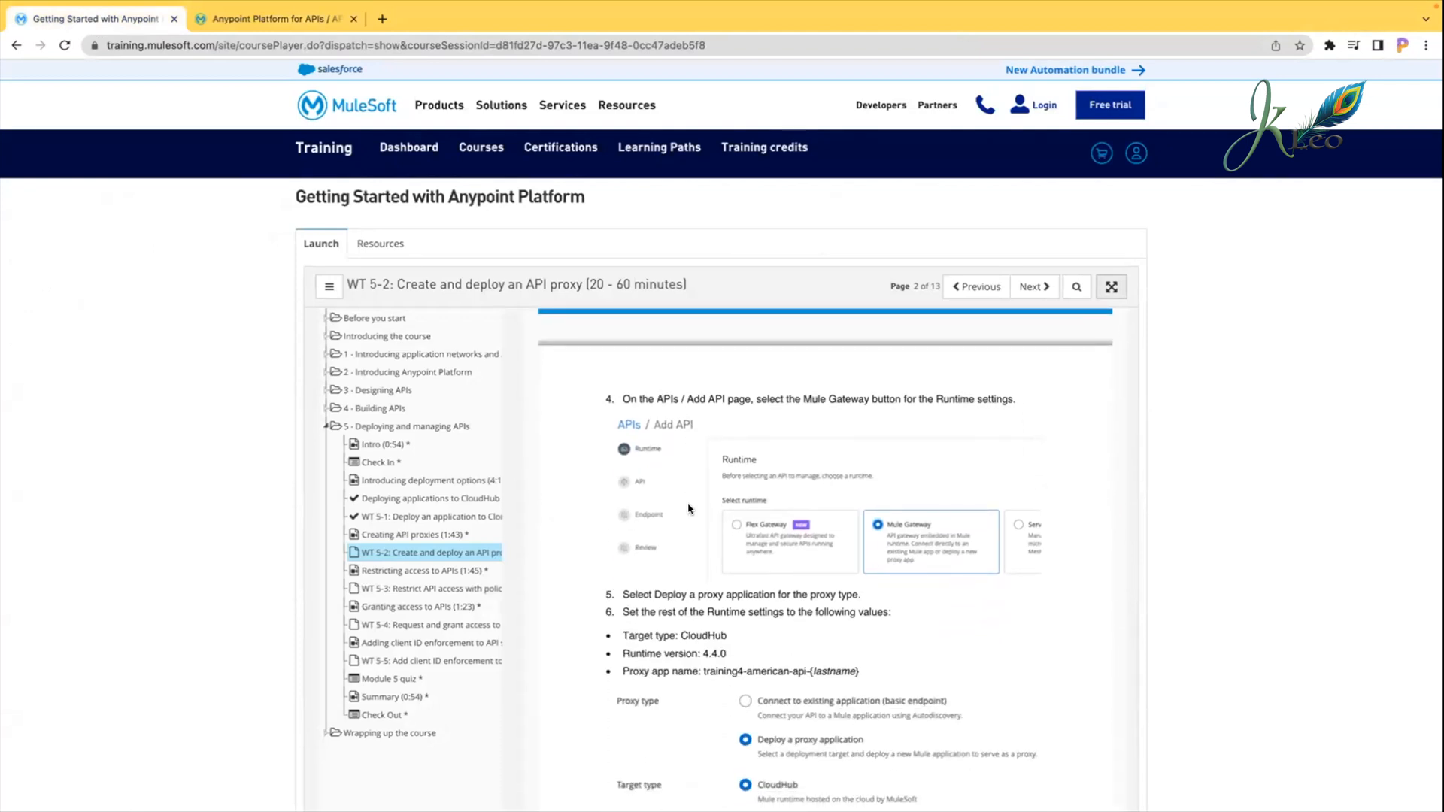
scroll(689, 509, "down", 1)
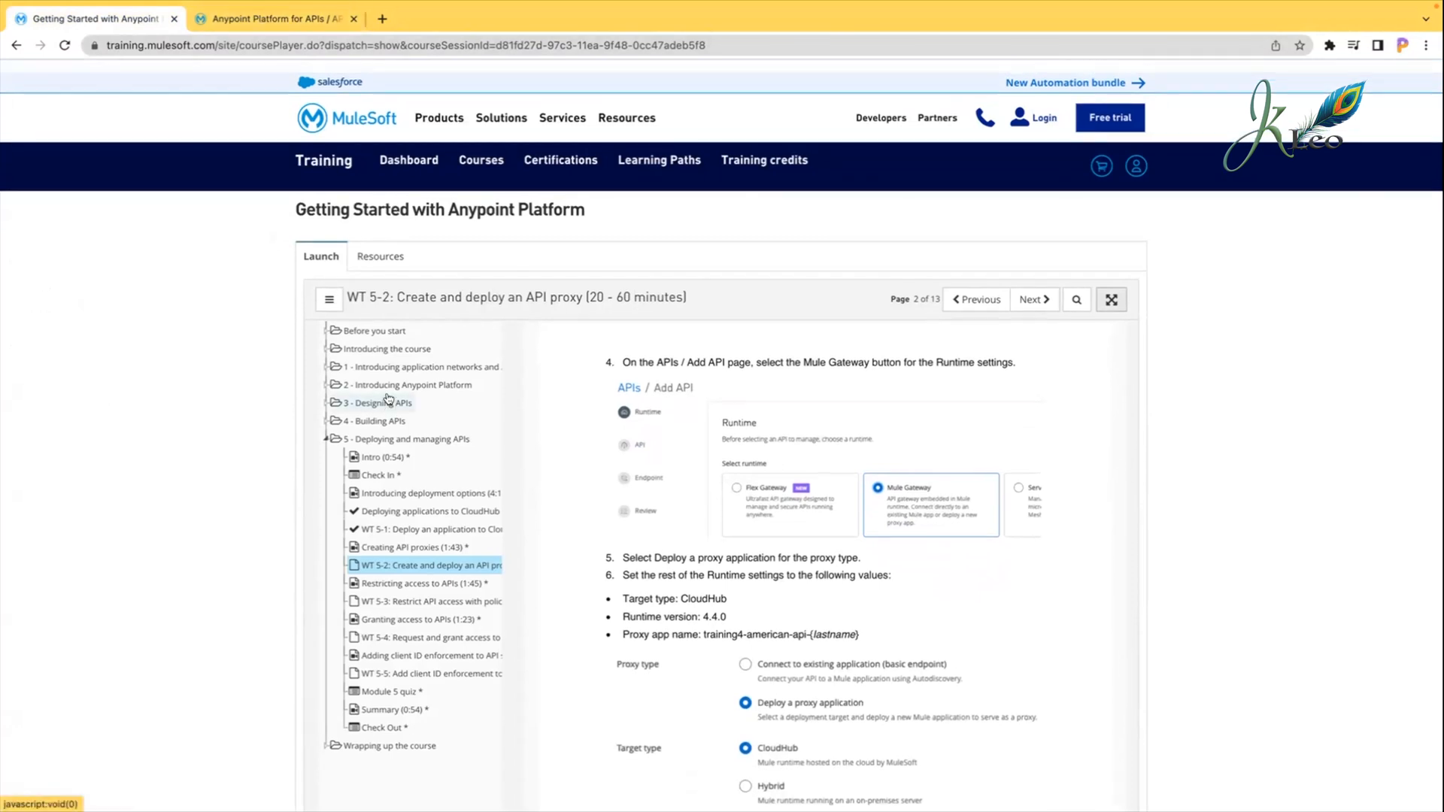
scroll(640, 440, "up", 5)
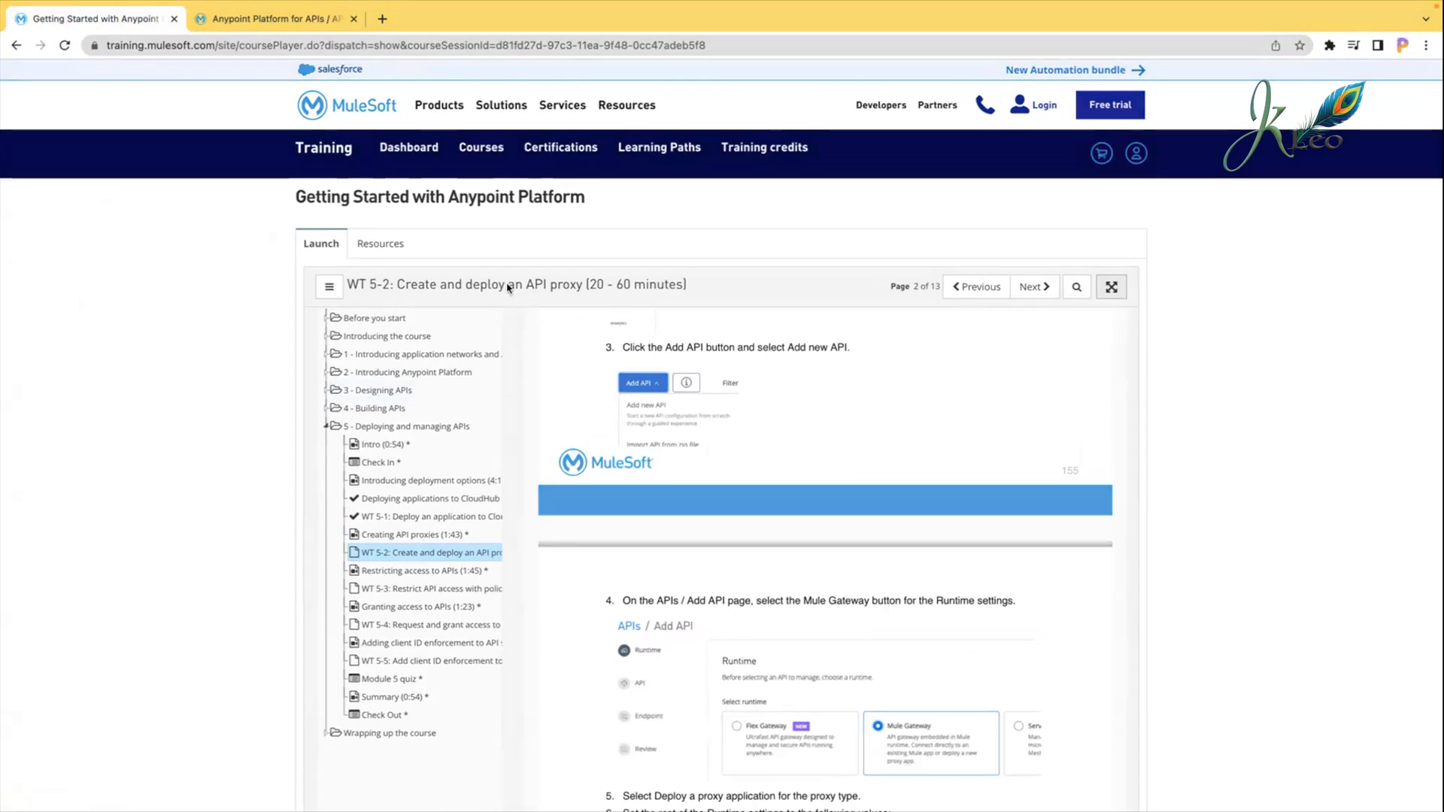
Step: Return to API Manager and switch to the Sandbox environment
left_click(298, 19)
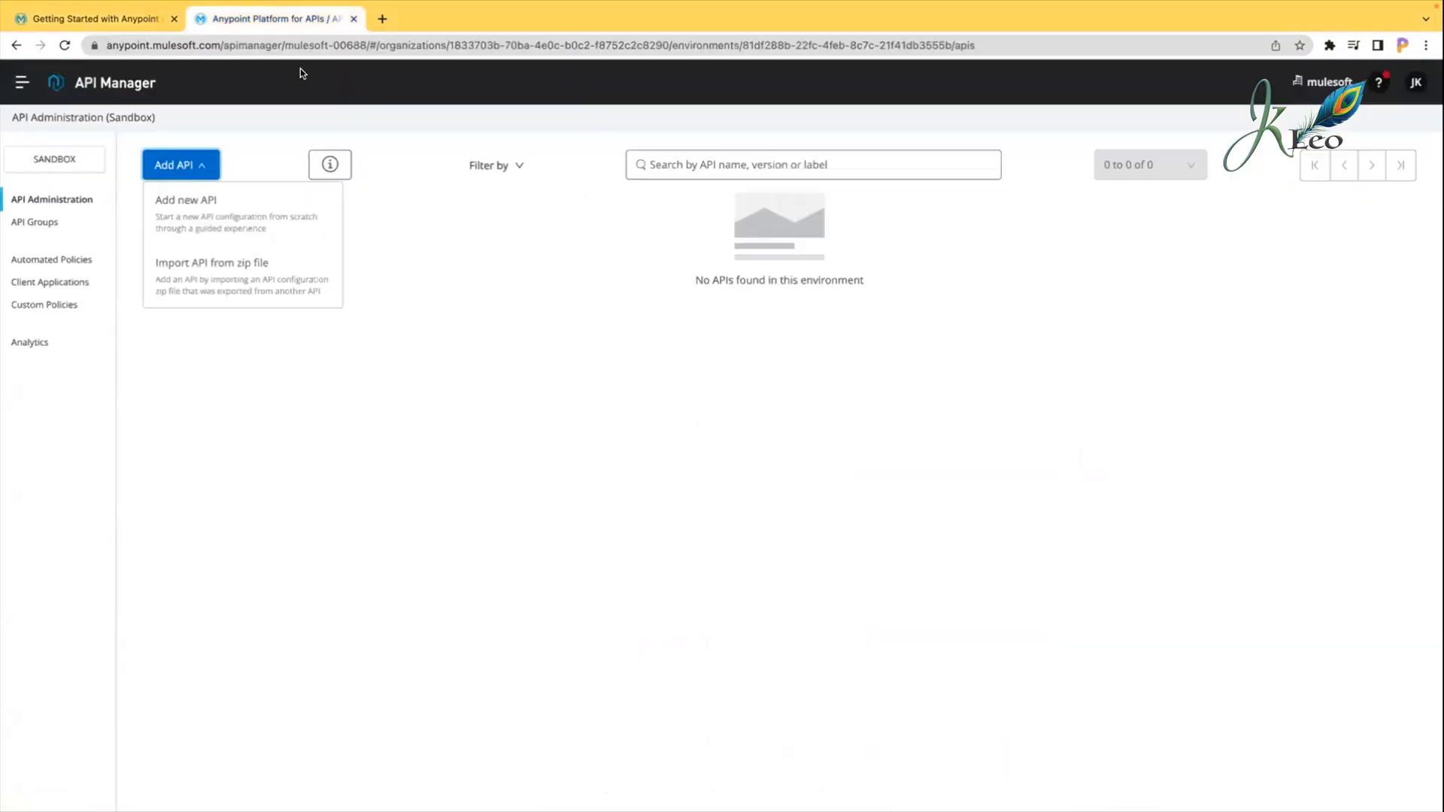
left_click(85, 161)
left_click(85, 161)
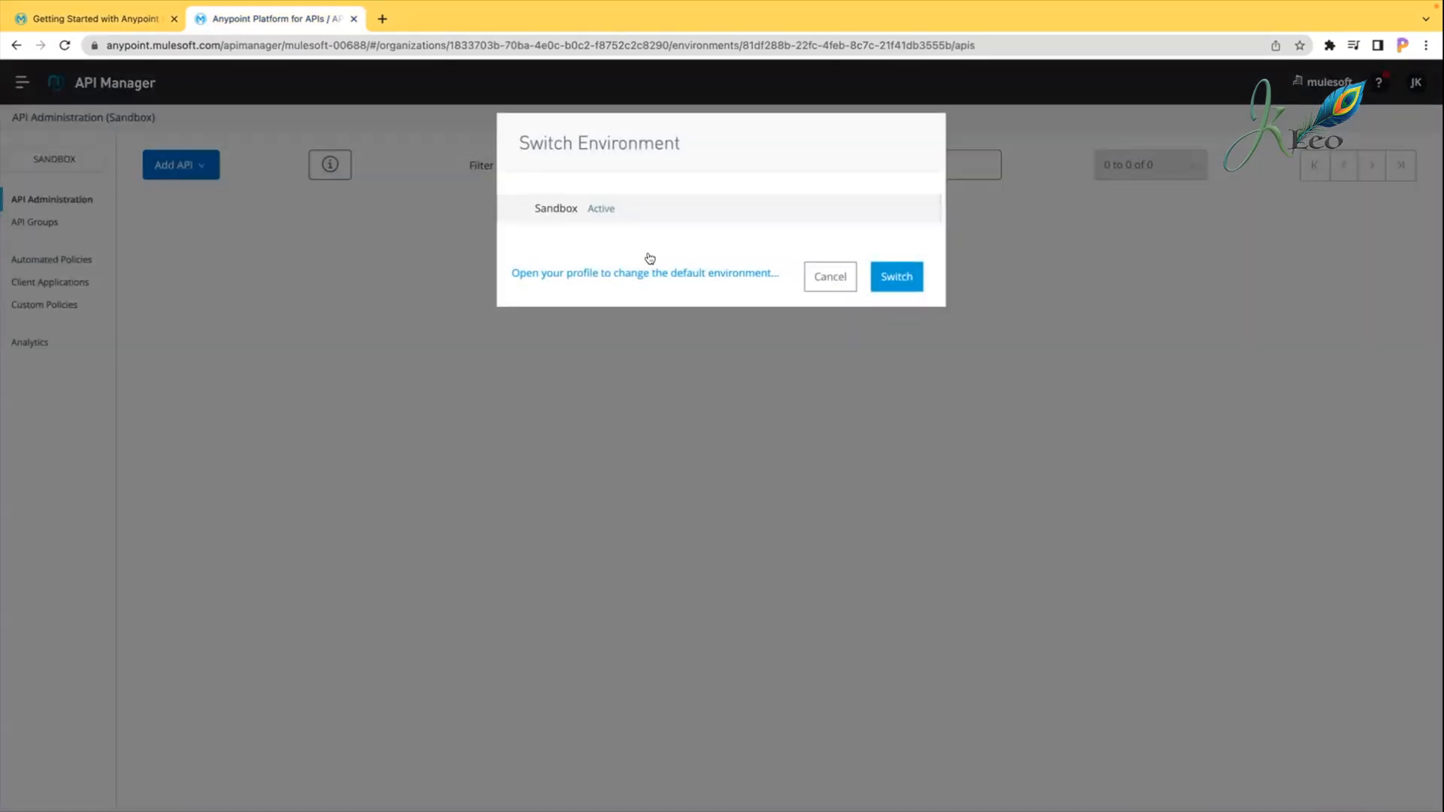
left_click(891, 282)
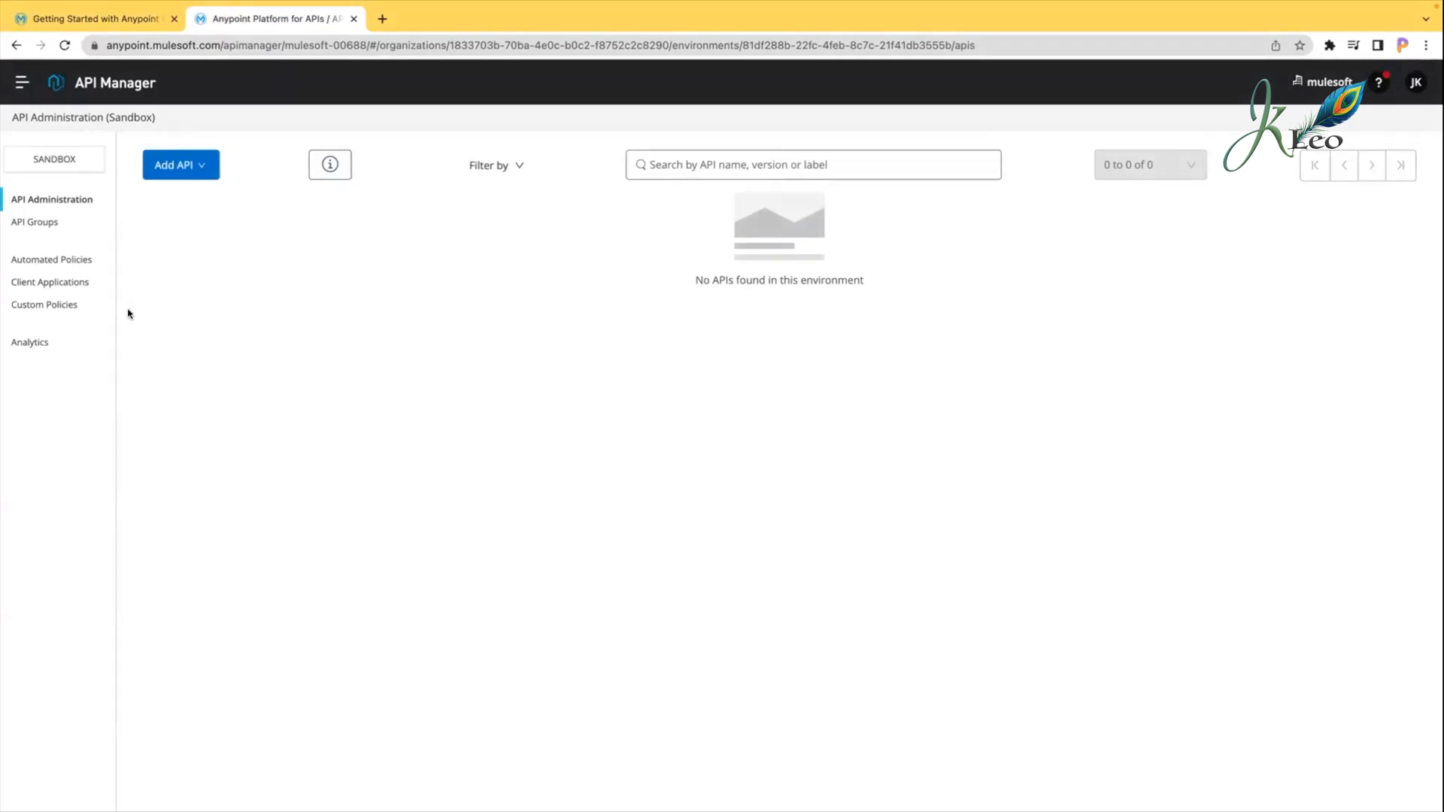
left_click(181, 166)
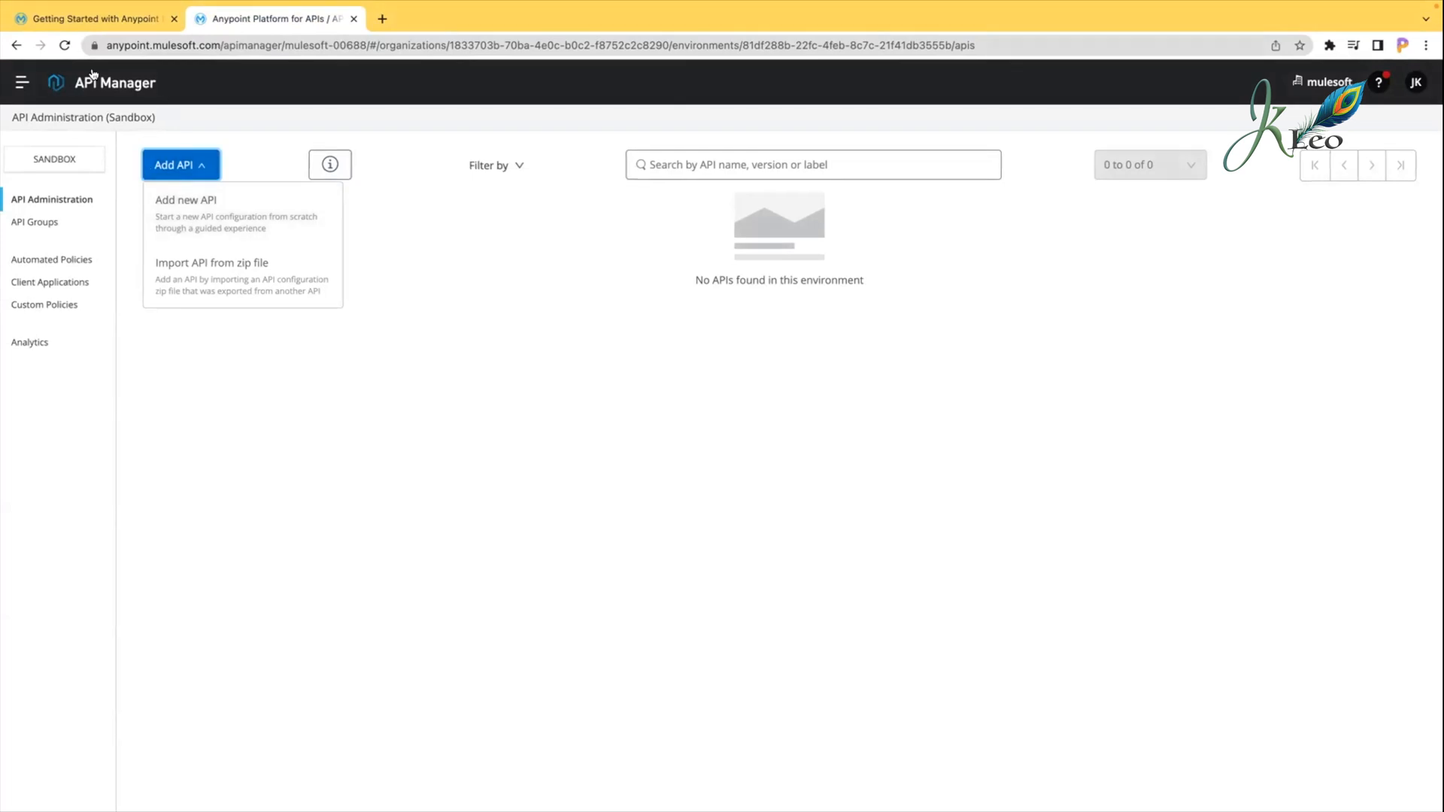
left_click(24, 81)
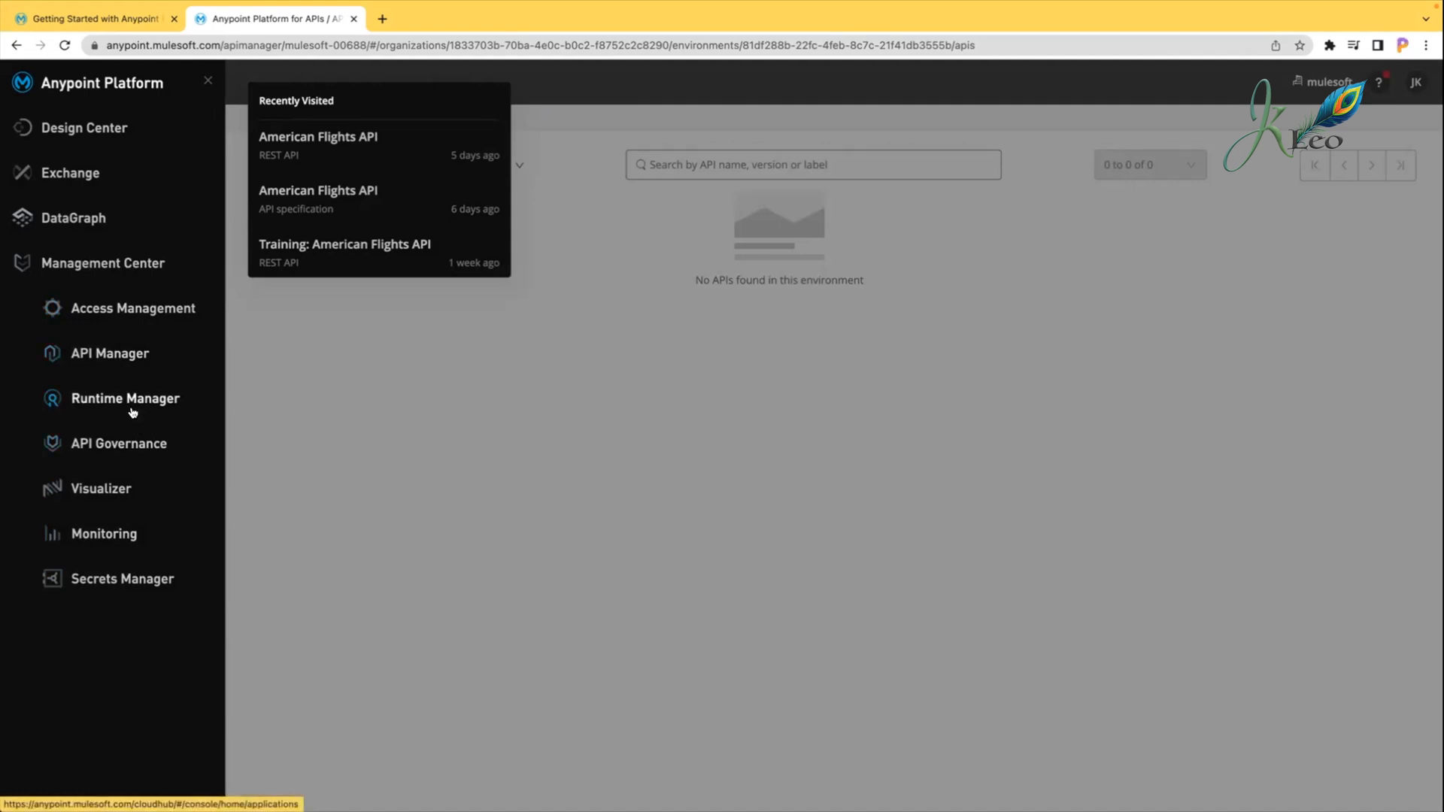
left_click(304, 343)
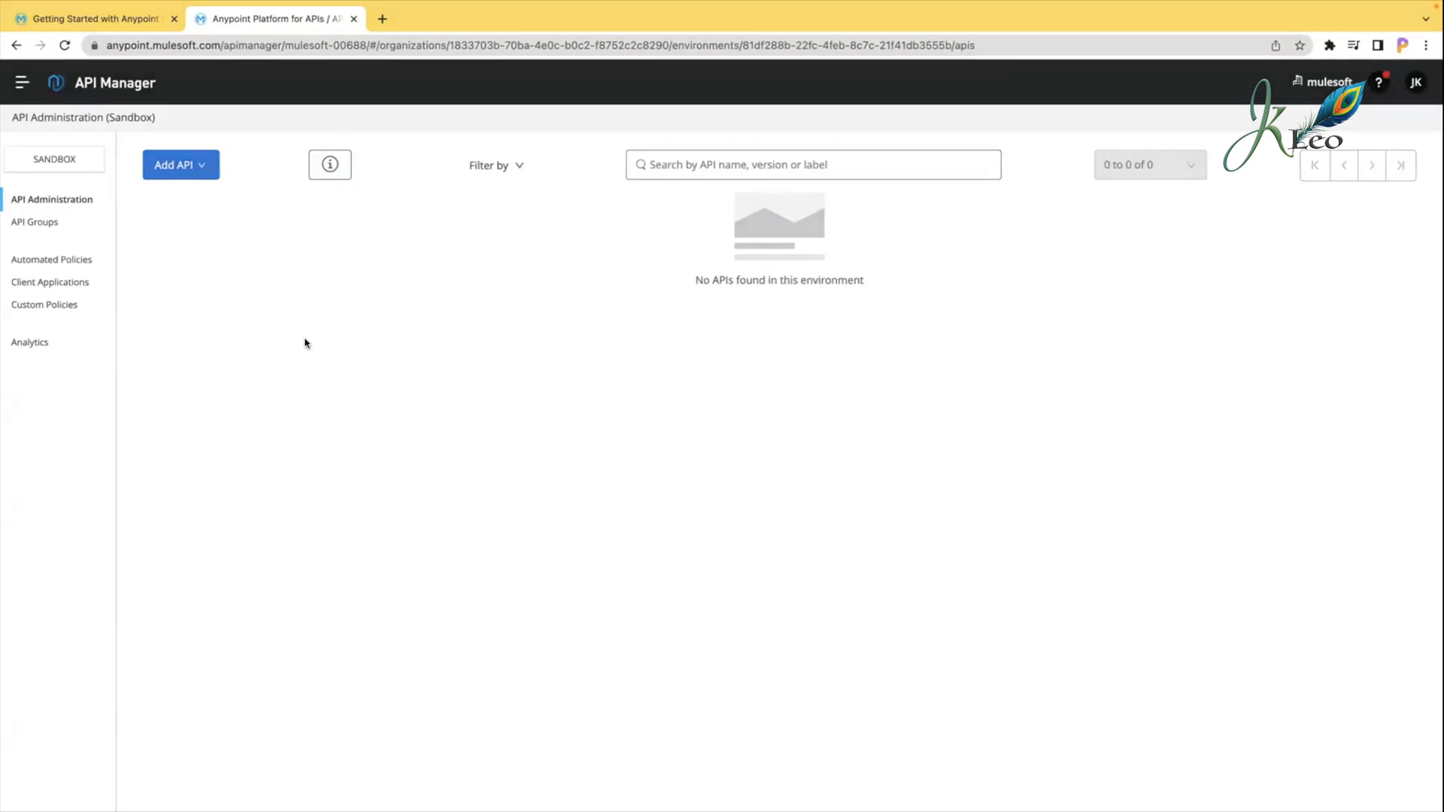
Step: Start adding a new API from scratch and select Mule Gateway as its runtime
left_click(186, 165)
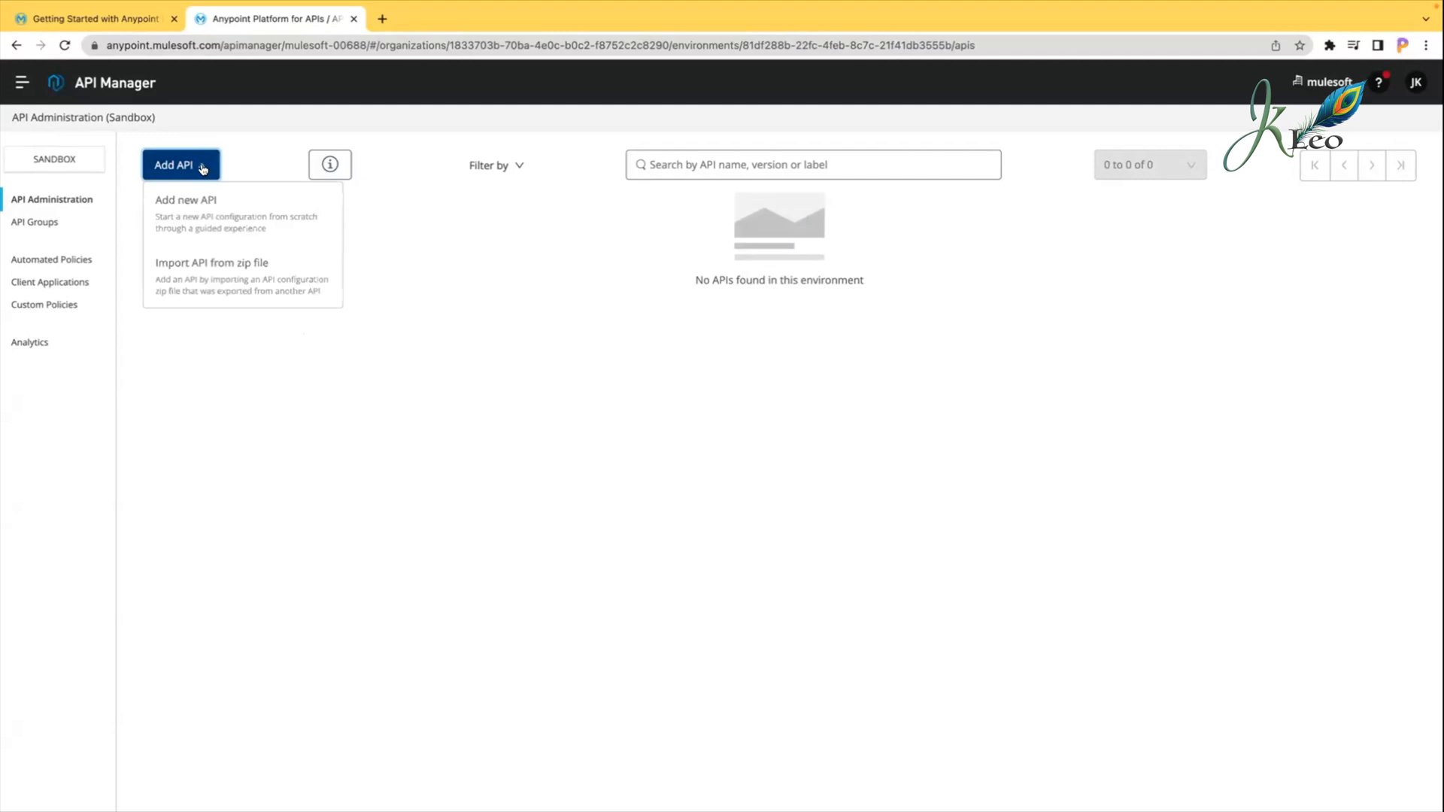
left_click(229, 211)
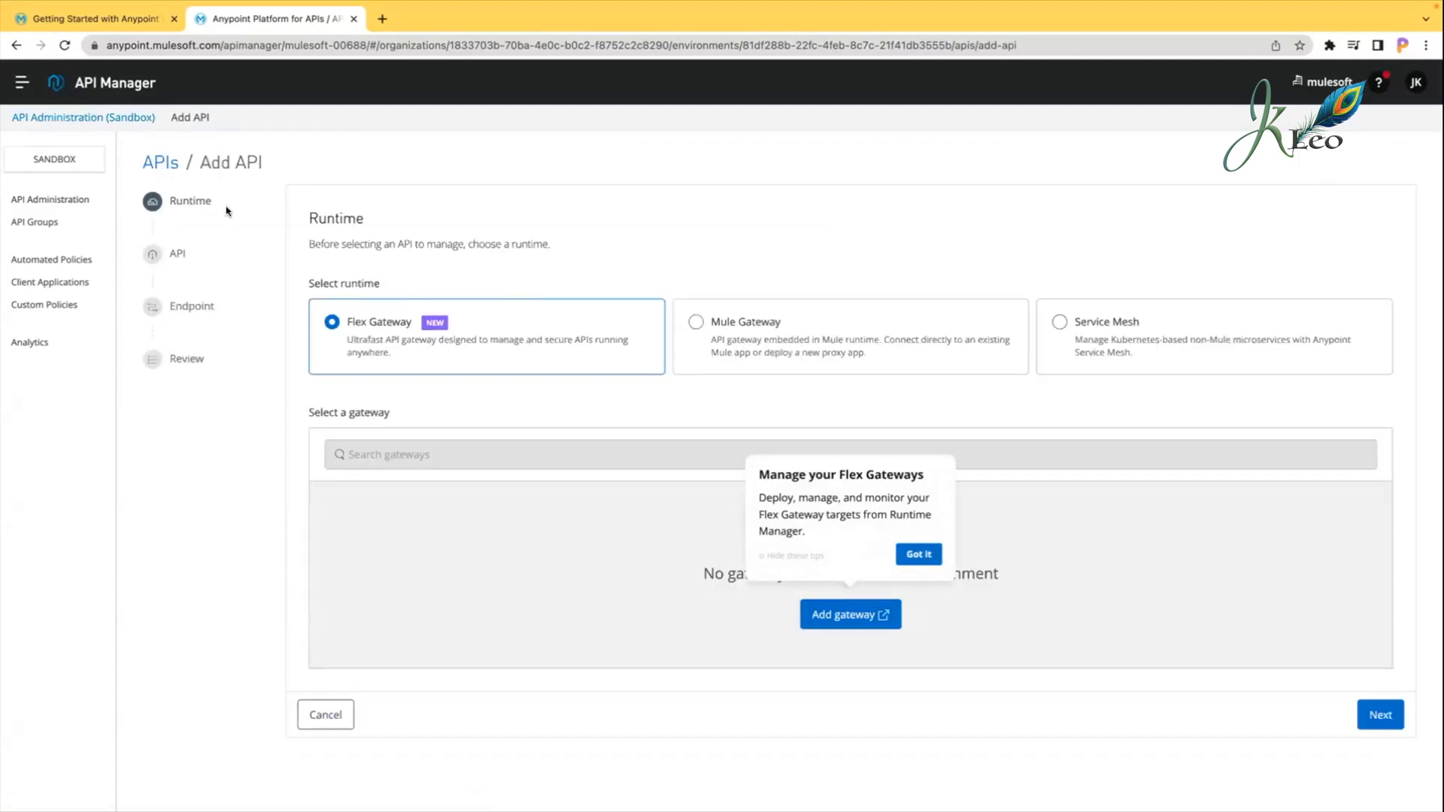
left_click(696, 324)
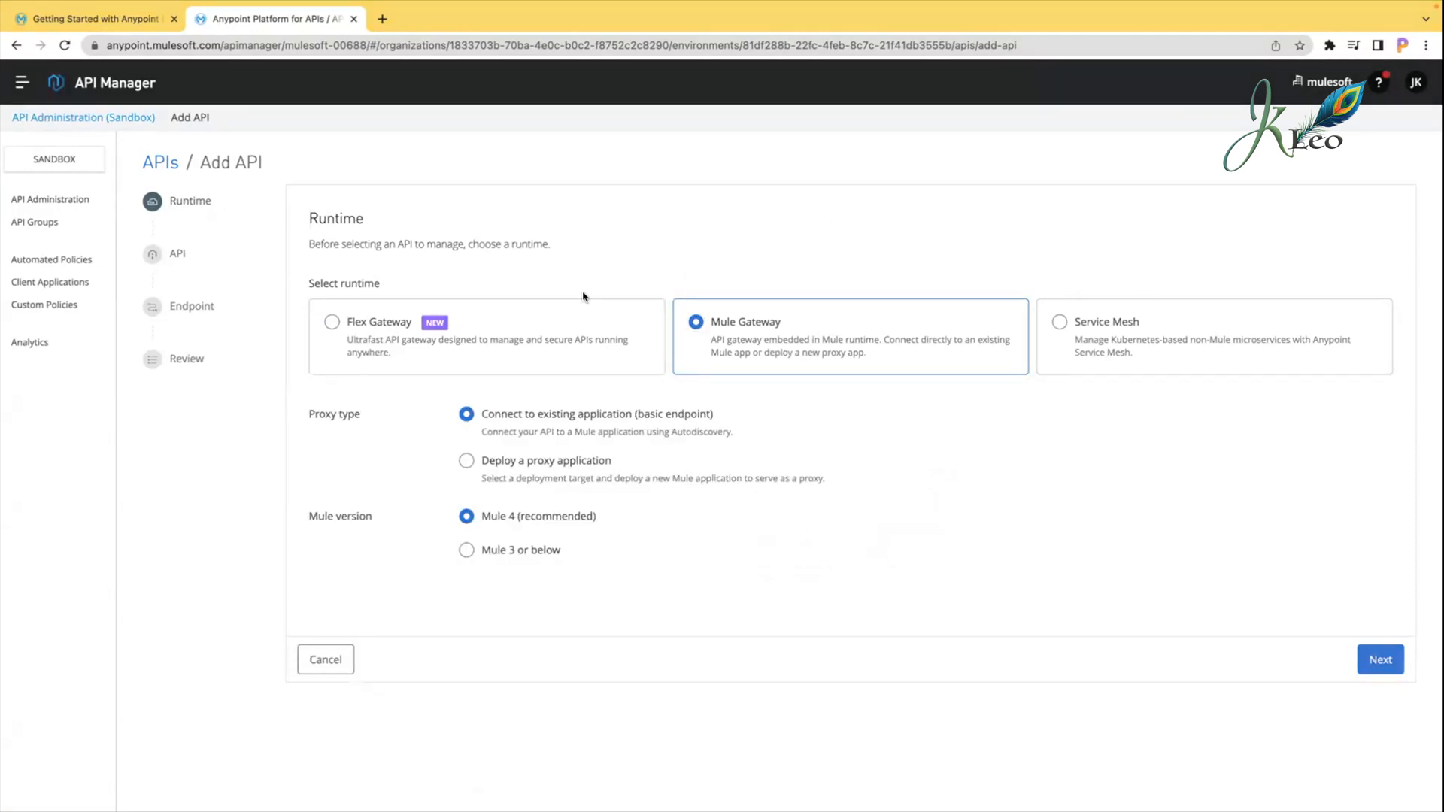
left_click(335, 324)
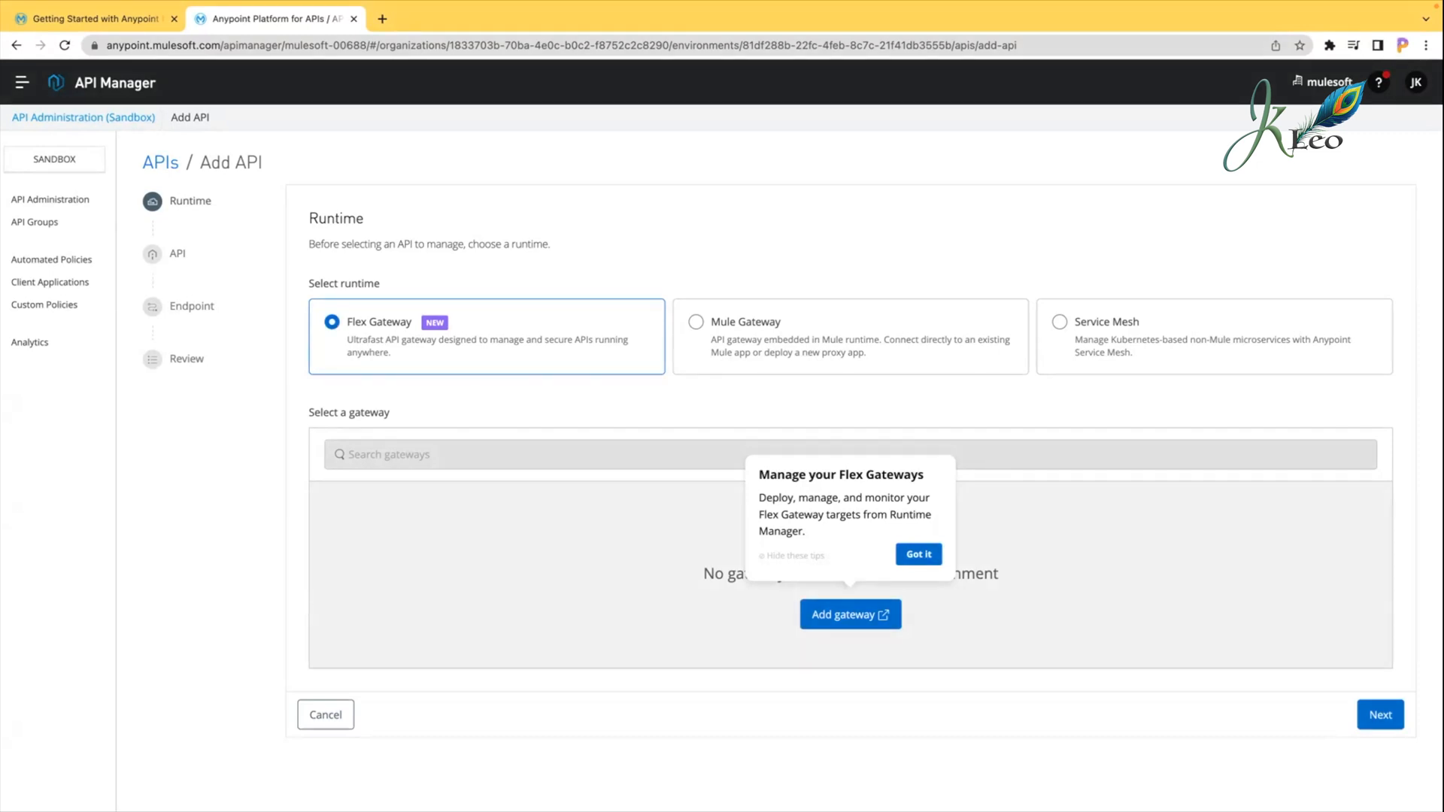
left_click(709, 324)
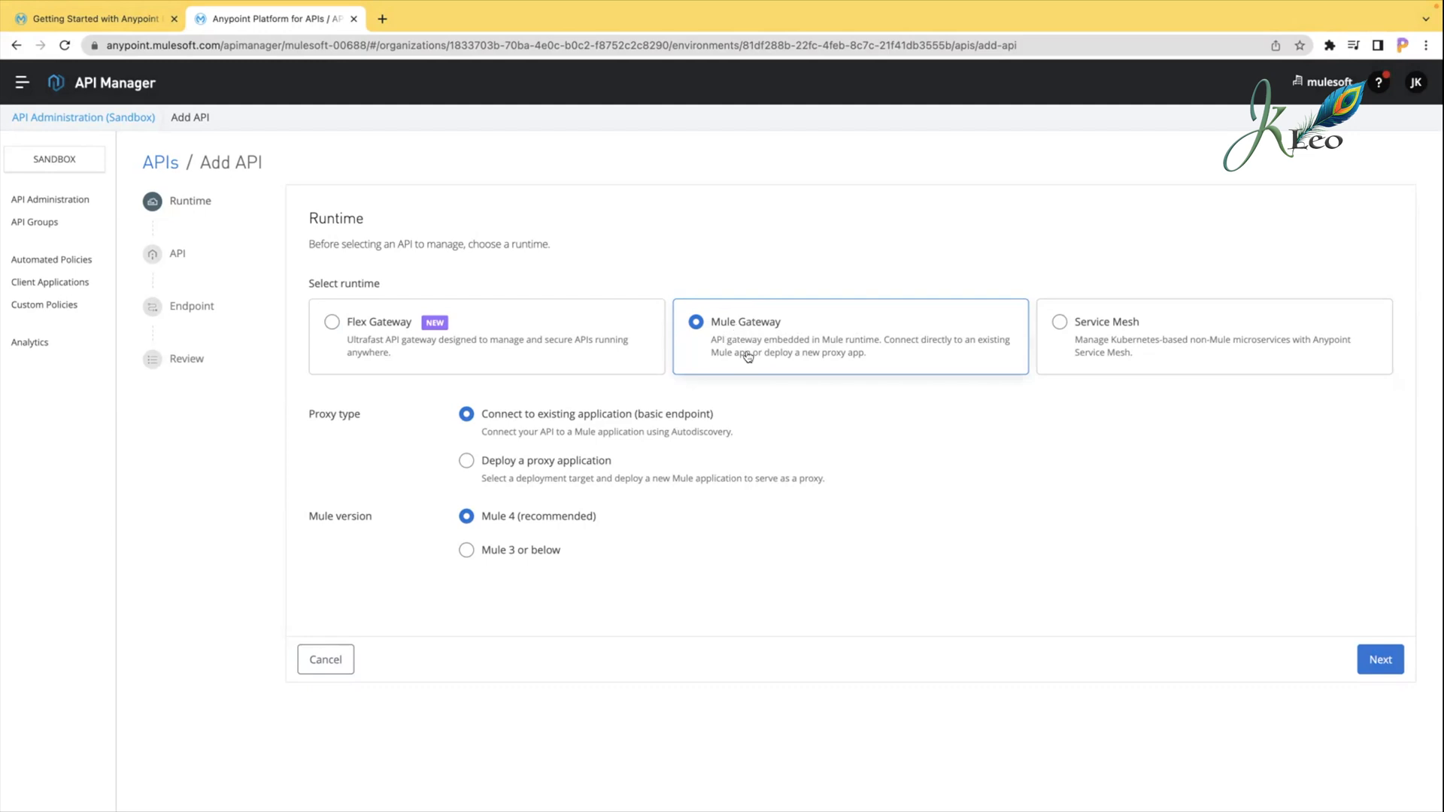
Step: Set the new API's proxy type to Deploy a proxy application
left_click_drag(314, 414, 382, 413)
left_click(414, 415)
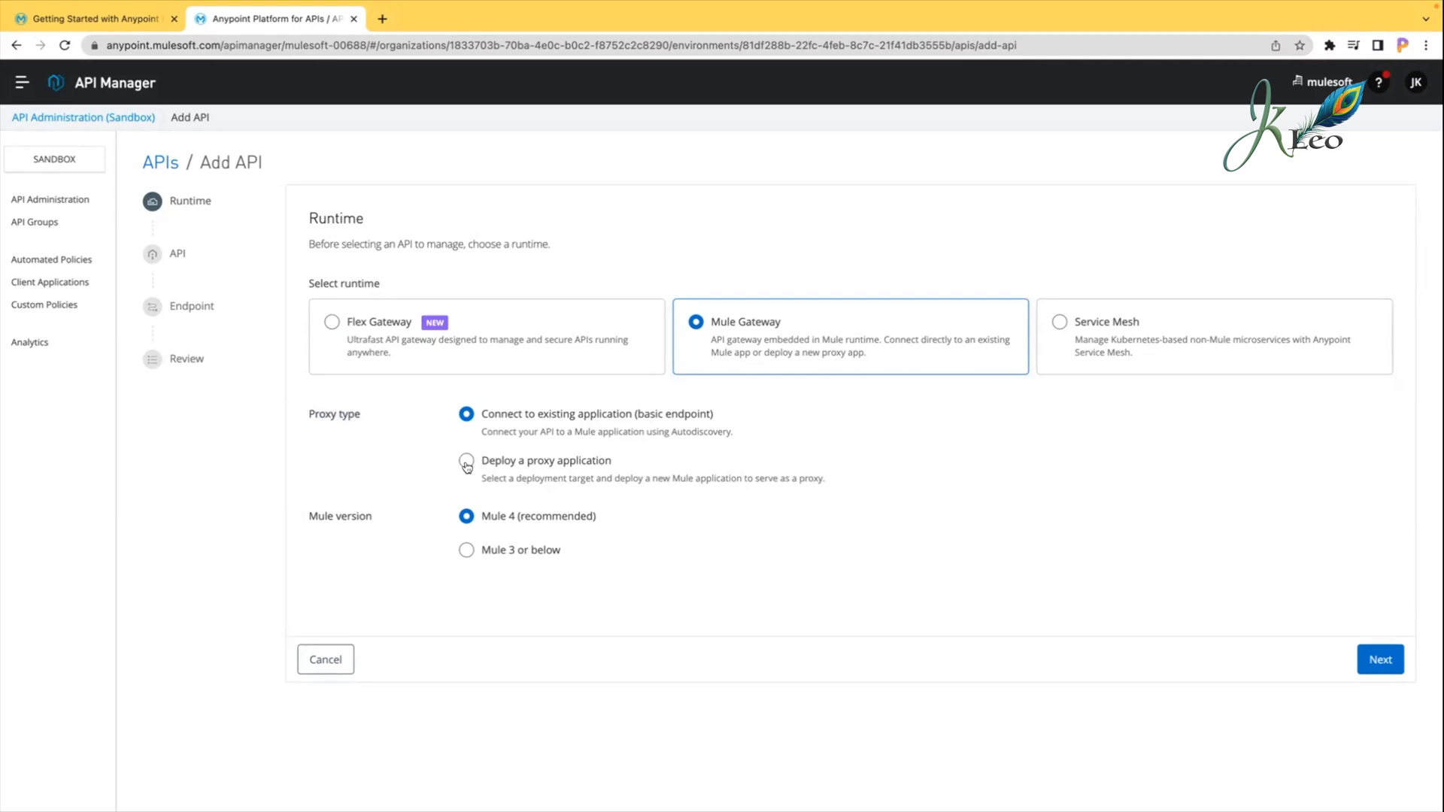
left_click(466, 461)
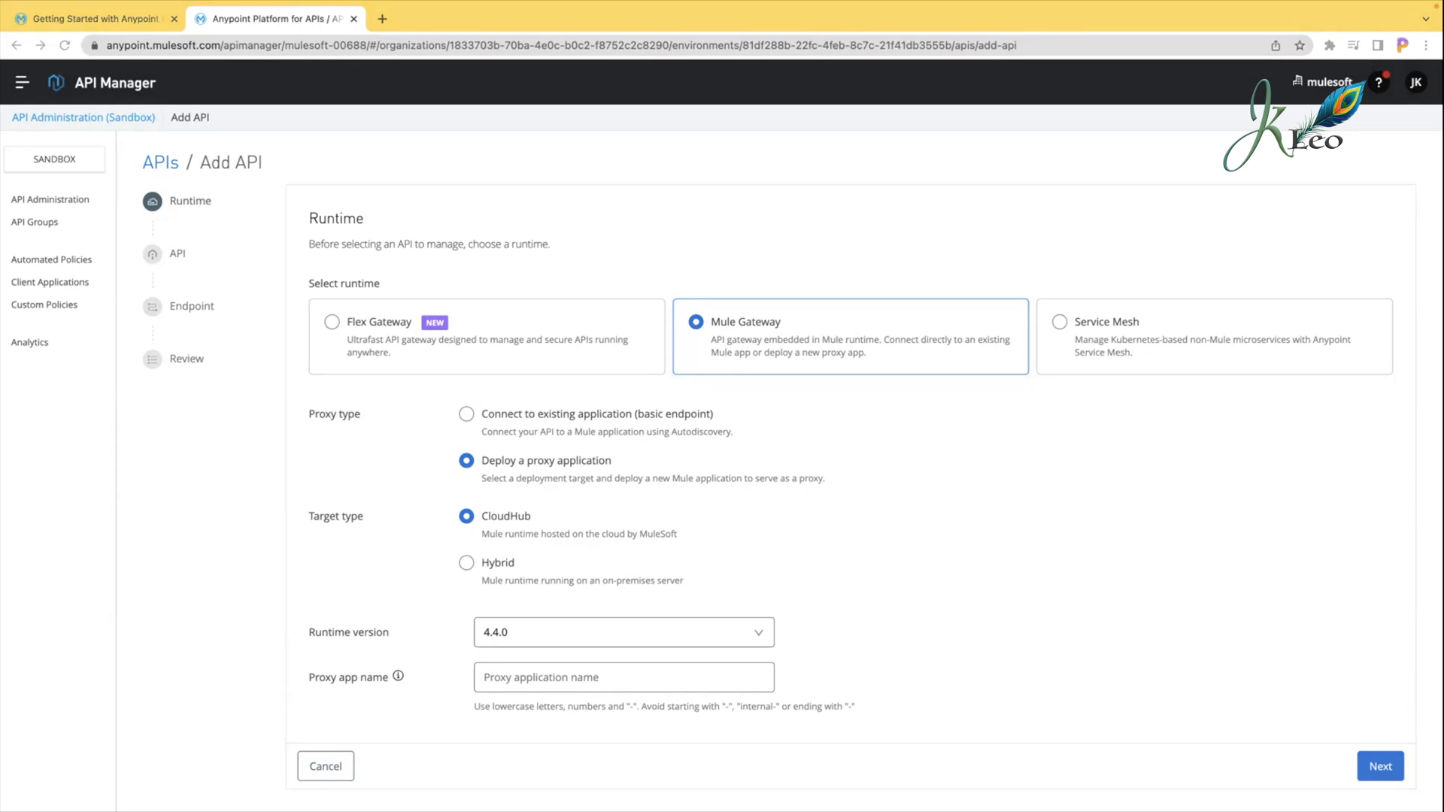
Step: Open Runtime Manager in a new browser tab and view the details of the training4-american-ws application
left_click(22, 83)
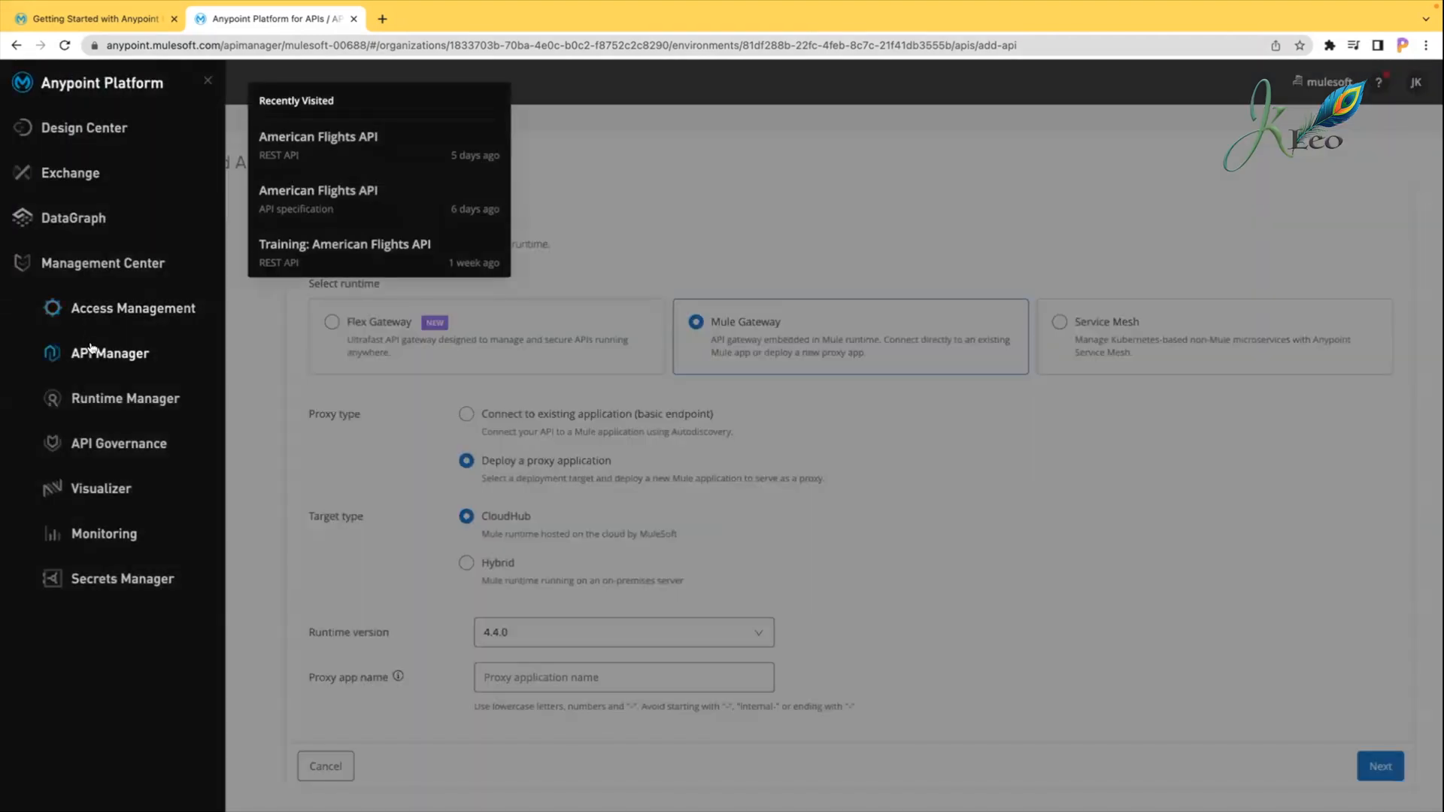
right_click(102, 402)
left_click(158, 416)
left_click(620, 227)
left_click(478, 19)
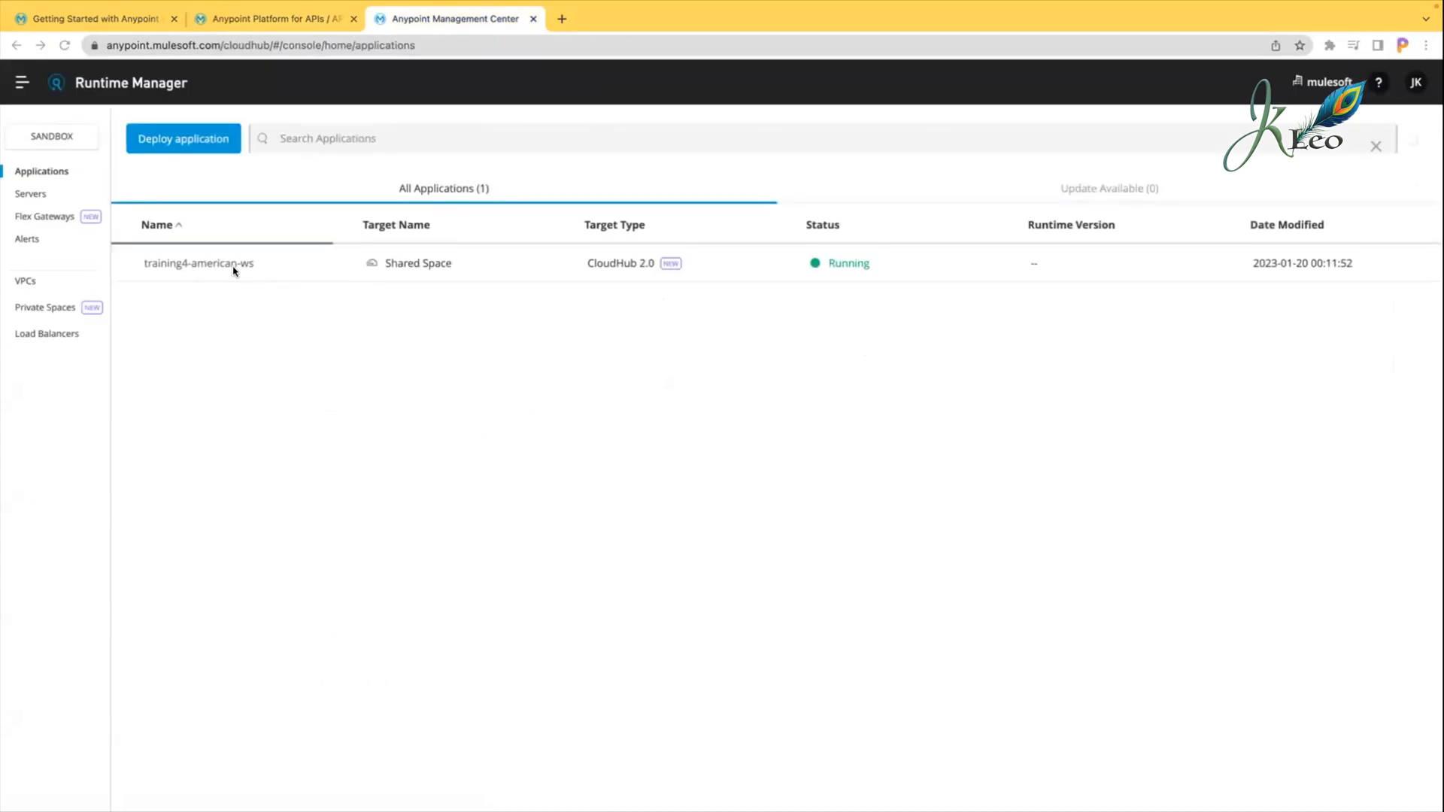
left_click(275, 266)
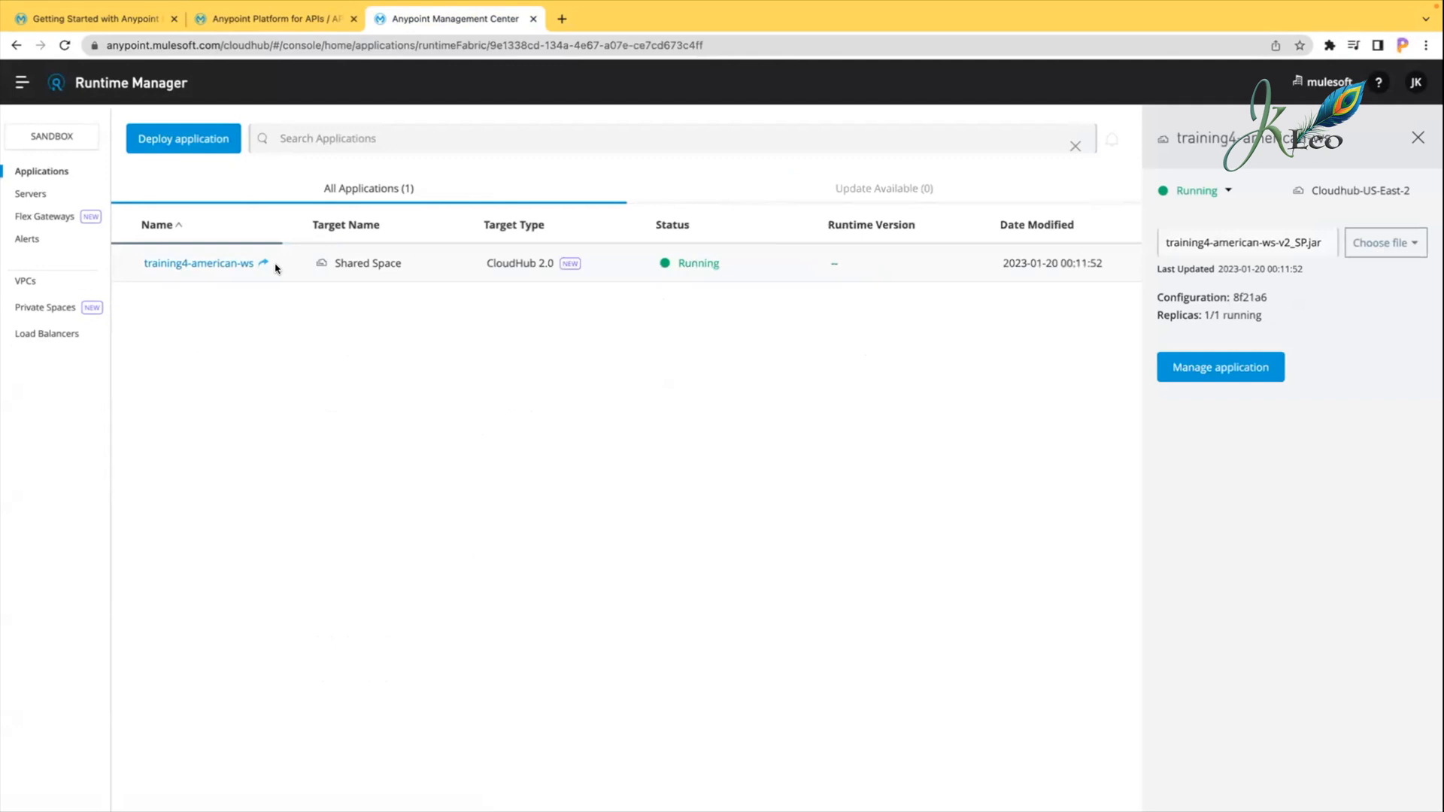
left_click(158, 273)
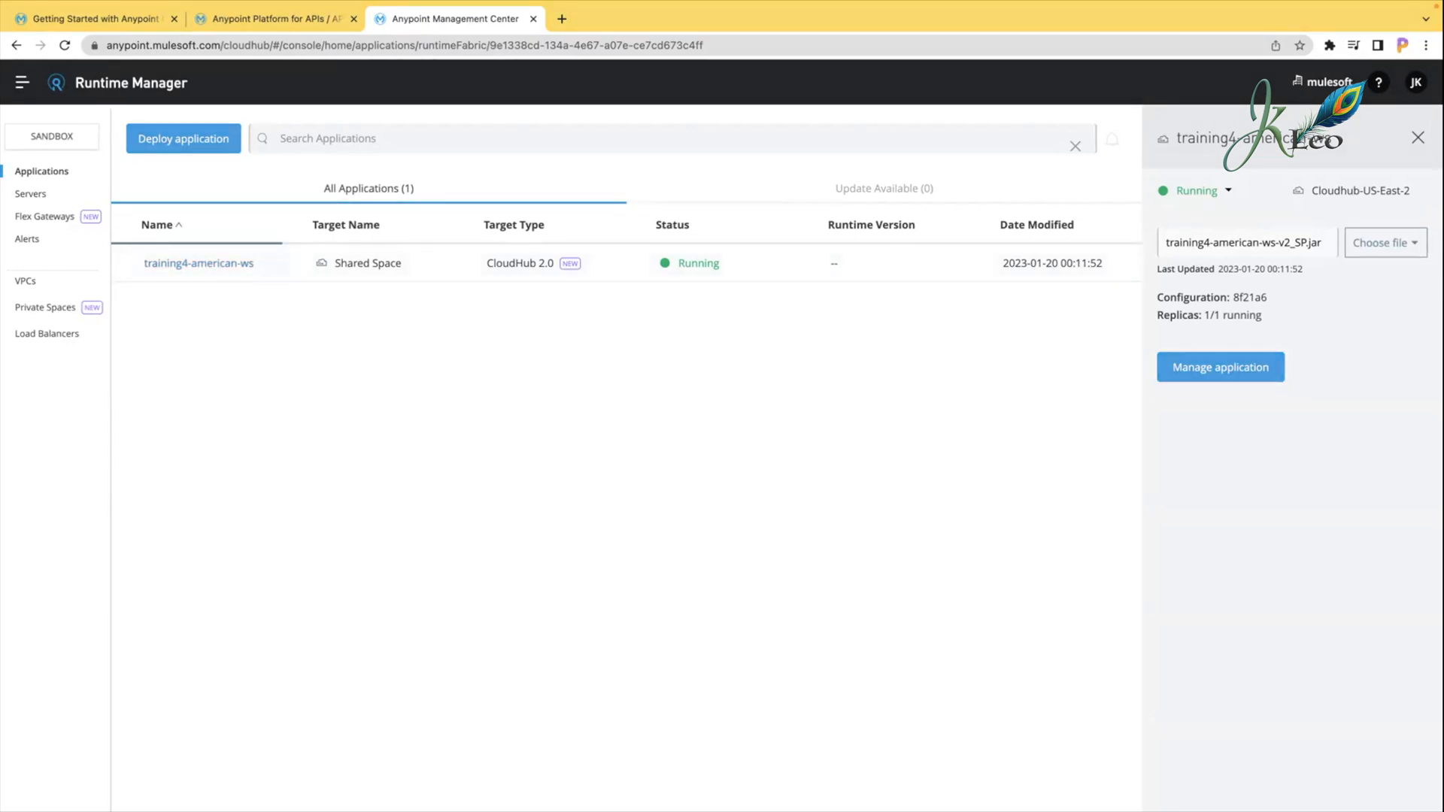
mouse_move(358, 420)
left_mouse_down()
mouse_move(383, 494)
mouse_move(387, 406)
mouse_move(329, 450)
mouse_move(410, 477)
mouse_move(354, 413)
mouse_move(356, 447)
mouse_move(376, 412)
mouse_move(413, 431)
left_mouse_up()
mouse_move(384, 504)
left_mouse_down()
mouse_move(384, 562)
mouse_move(396, 540)
mouse_move(343, 566)
mouse_move(390, 686)
mouse_move(496, 594)
mouse_move(382, 570)
left_mouse_up()
mouse_move(349, 645)
left_mouse_down()
mouse_move(387, 590)
mouse_move(378, 615)
mouse_move(418, 604)
mouse_move(411, 668)
mouse_move(434, 662)
left_mouse_up()
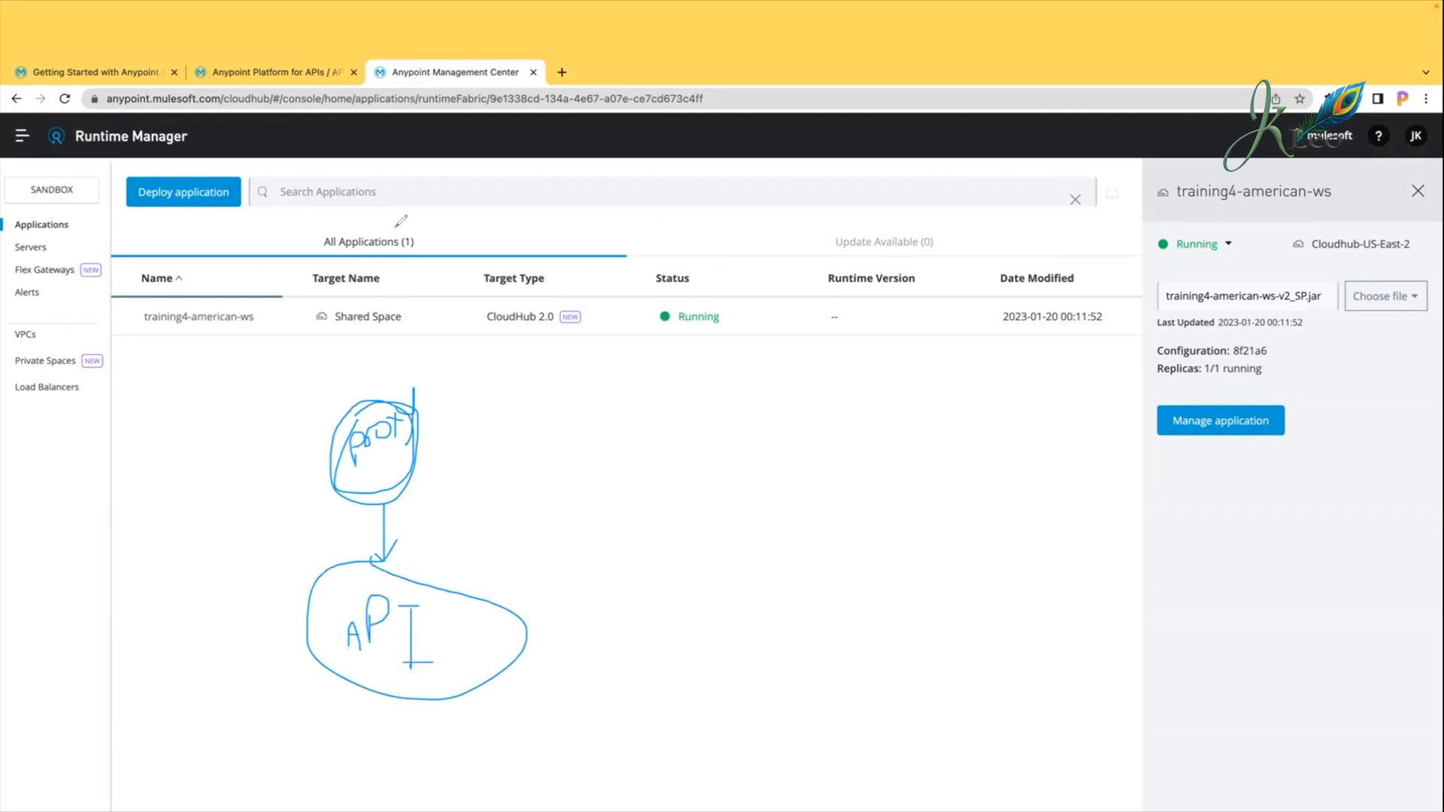
mouse_move(444, 234)
left_mouse_down()
mouse_move(392, 362)
mouse_move(412, 337)
left_mouse_up()
mouse_move(457, 222)
left_mouse_down()
mouse_move(466, 241)
mouse_move(491, 225)
mouse_move(491, 200)
mouse_move(516, 231)
mouse_move(543, 181)
left_mouse_up()
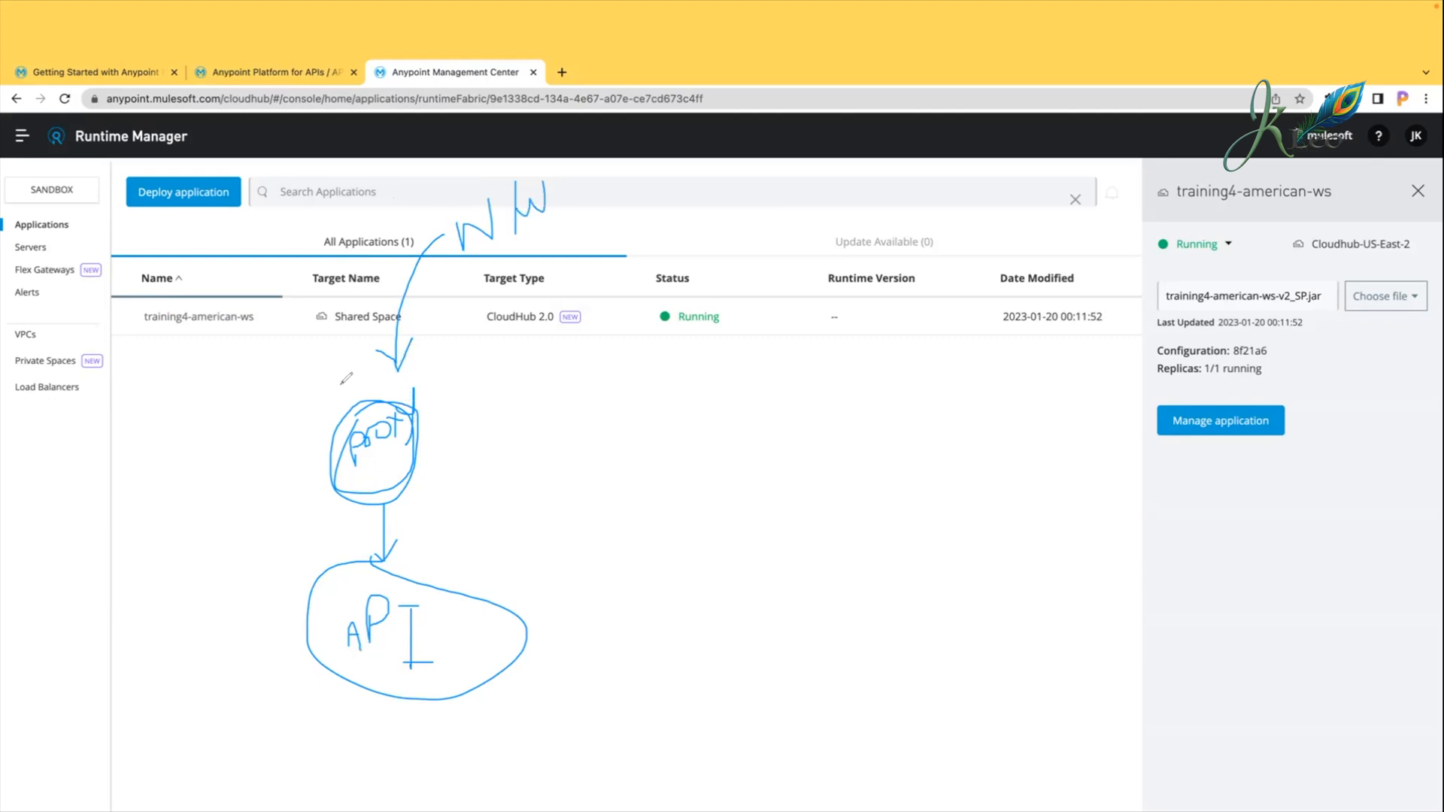
mouse_move(377, 369)
left_mouse_down()
mouse_move(454, 368)
mouse_move(416, 411)
mouse_move(377, 371)
mouse_move(421, 455)
mouse_move(427, 411)
left_mouse_up()
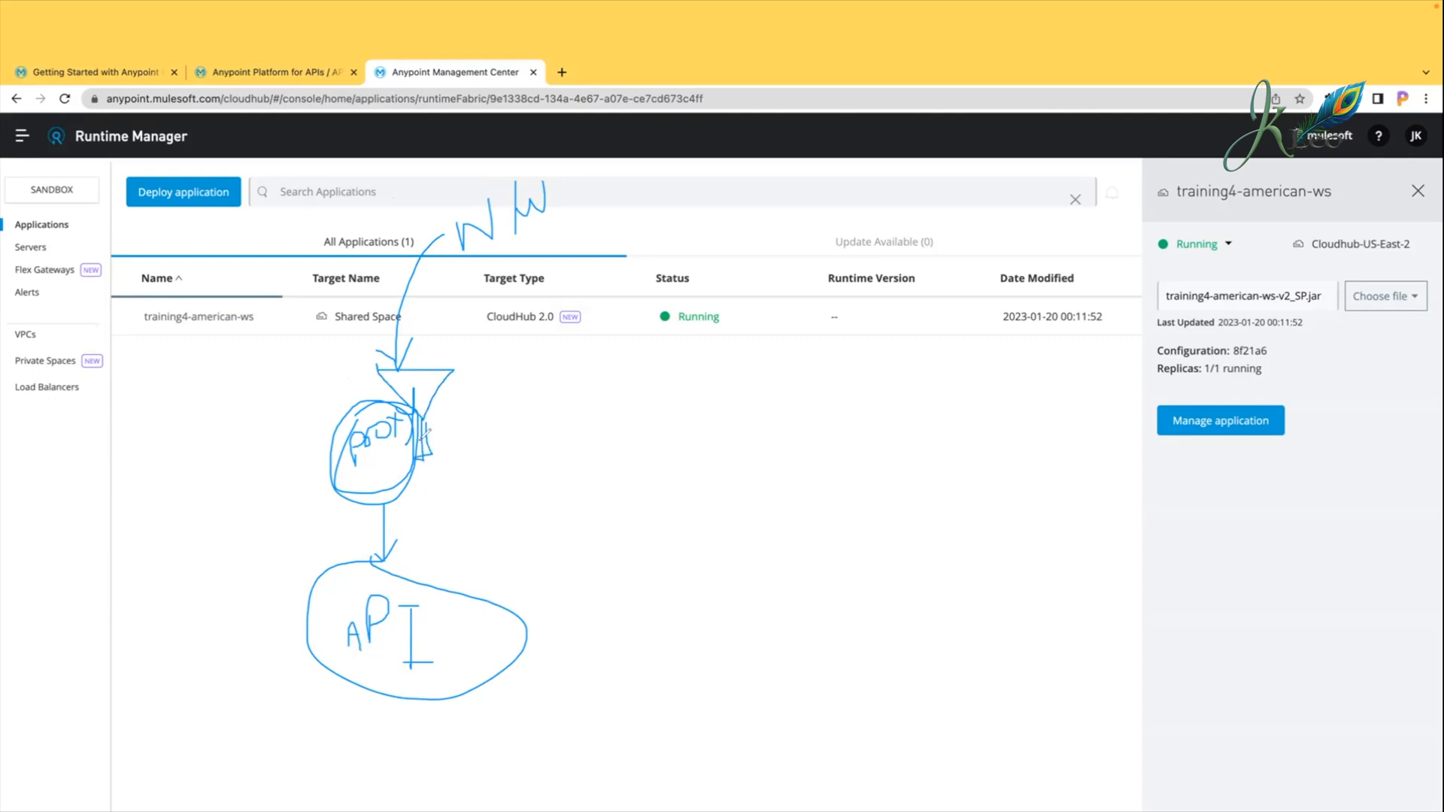
left_click_drag(212, 314, 312, 579)
left_click_drag(311, 579, 316, 555)
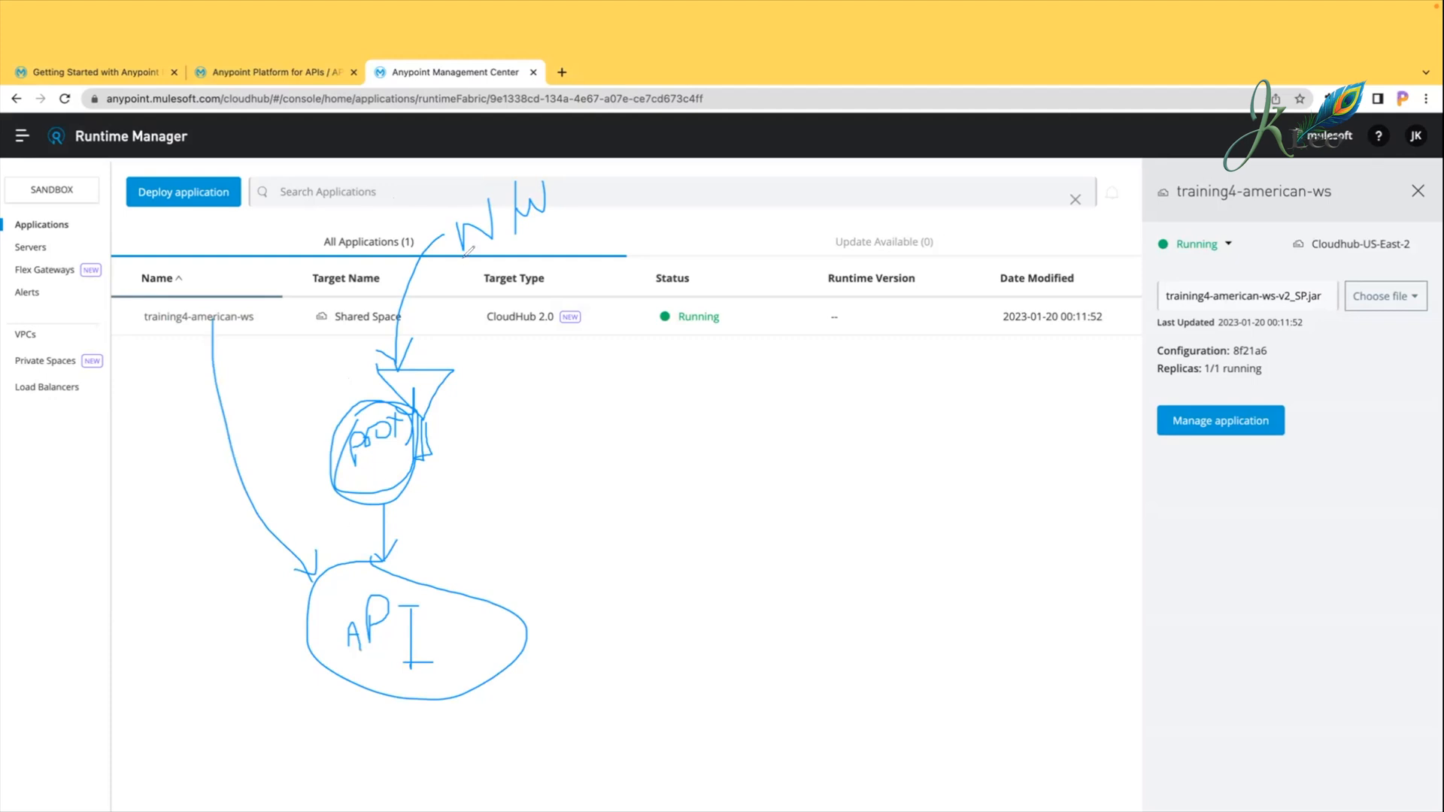
mouse_move(340, 364)
left_mouse_down()
mouse_move(624, 363)
mouse_move(615, 400)
mouse_move(324, 405)
mouse_move(376, 361)
left_mouse_up()
left_click_drag(478, 361, 479, 412)
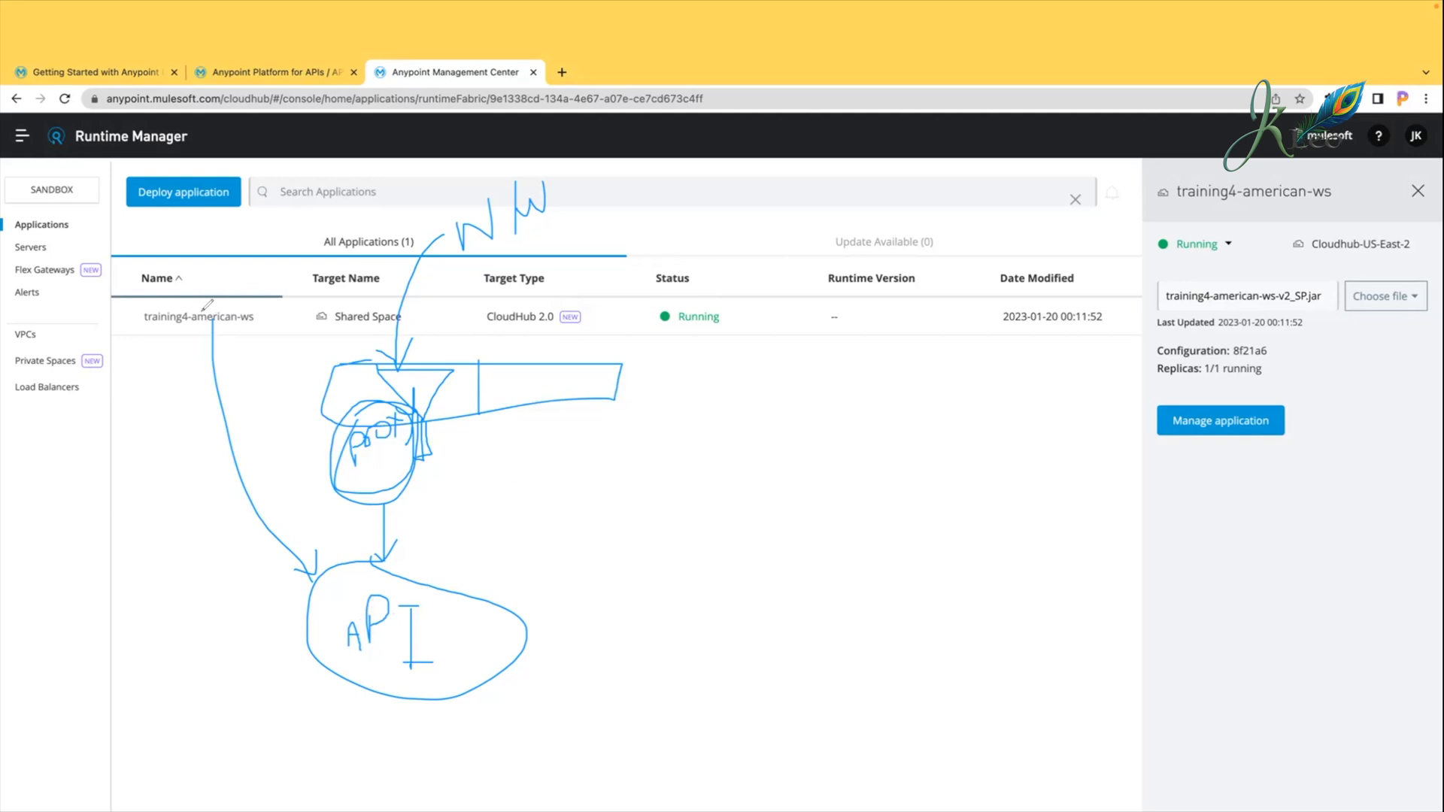
left_click_drag(193, 316, 237, 316)
mouse_move(558, 583)
left_mouse_down()
mouse_move(594, 580)
mouse_move(551, 580)
left_mouse_up()
mouse_move(615, 526)
left_mouse_down()
mouse_move(658, 539)
mouse_move(618, 530)
left_mouse_up()
mouse_move(524, 529)
left_mouse_down()
mouse_move(507, 545)
mouse_move(536, 531)
left_mouse_up()
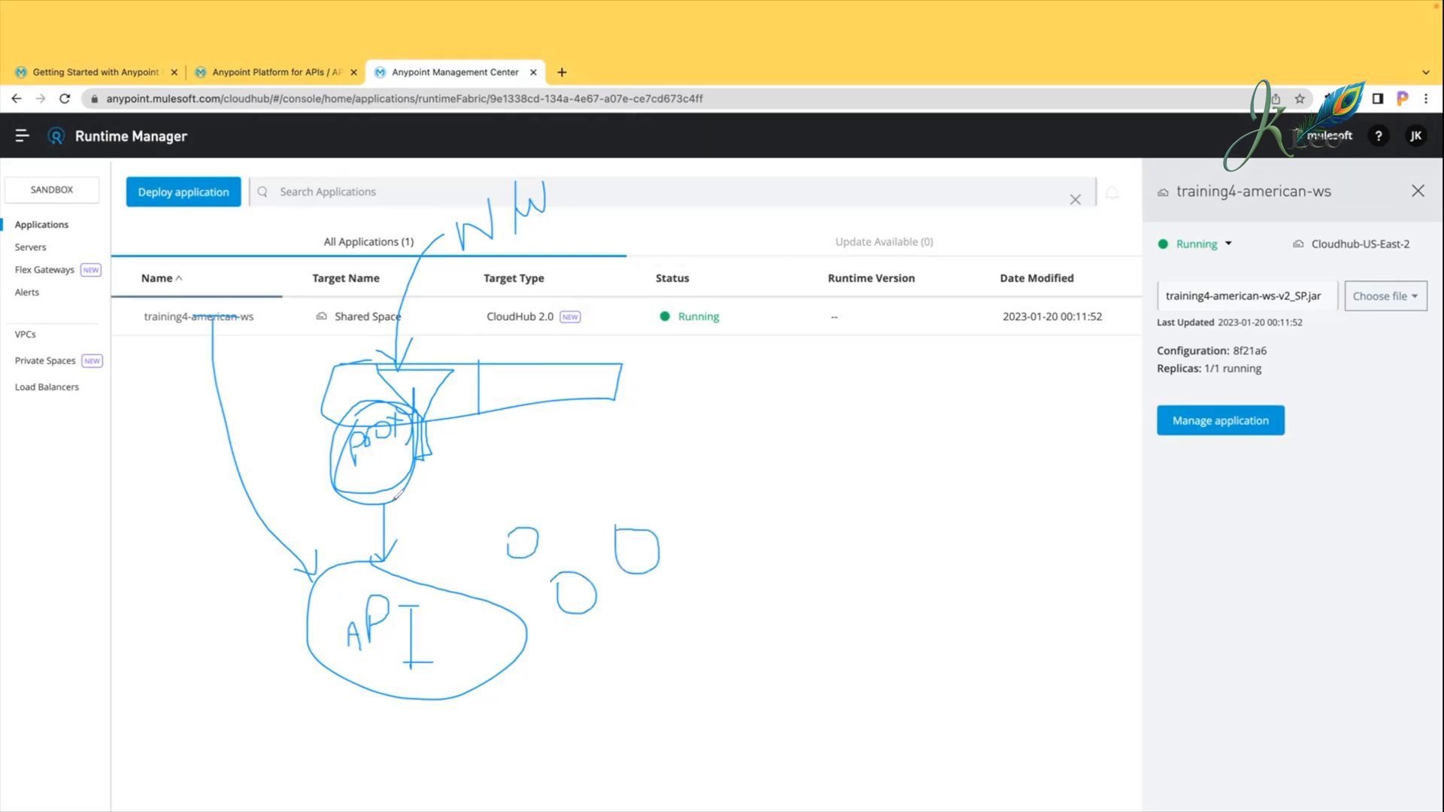
left_click_drag(396, 503, 493, 543)
left_click_drag(421, 494, 600, 511)
left_click_drag(404, 490, 590, 599)
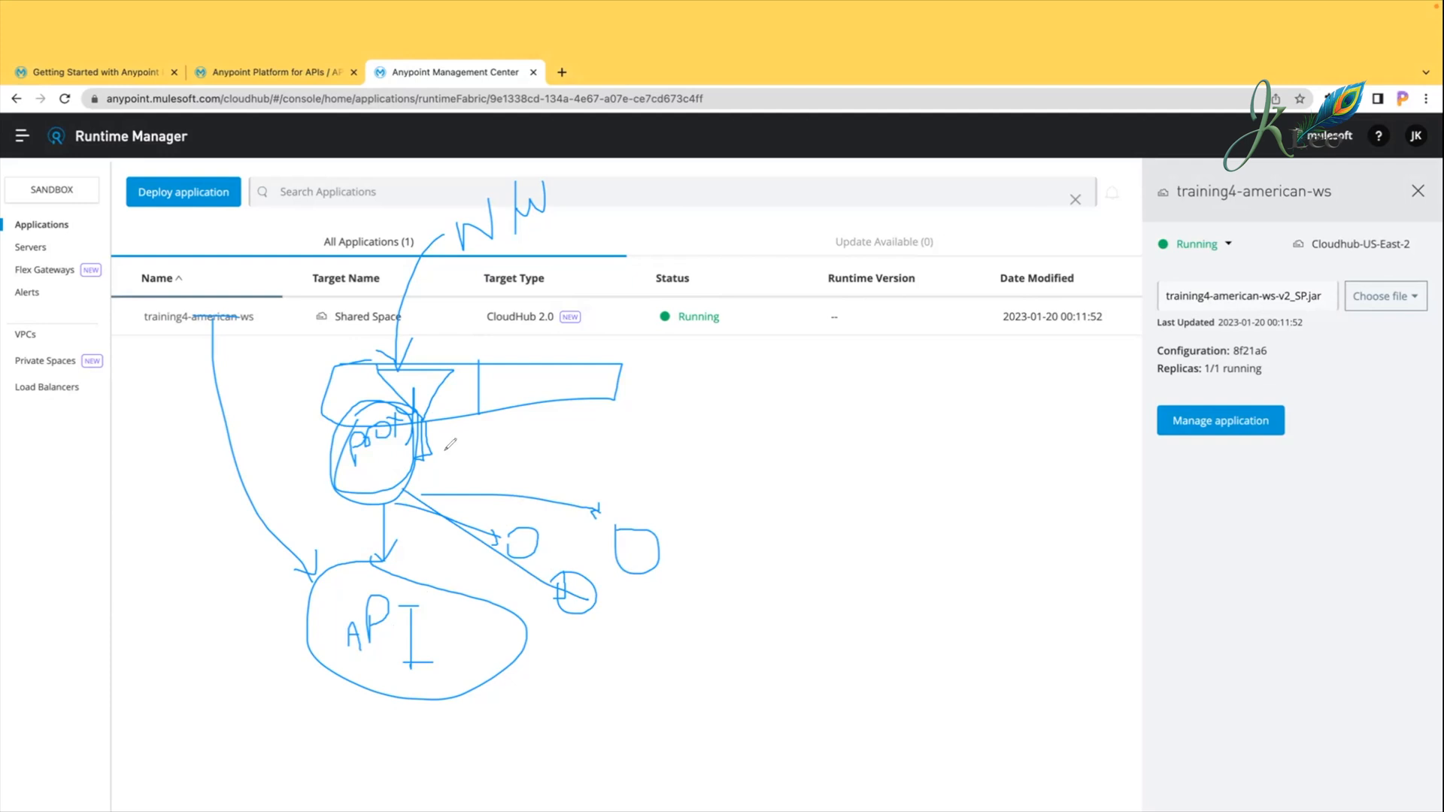
mouse_move(616, 416)
left_mouse_down()
mouse_move(647, 438)
mouse_move(631, 416)
left_mouse_up()
mouse_move(546, 450)
left_mouse_down()
mouse_move(591, 464)
mouse_move(542, 450)
mouse_move(566, 498)
mouse_move(567, 564)
left_mouse_up()
left_click_drag(636, 441, 636, 505)
left_click_drag(558, 463, 545, 517)
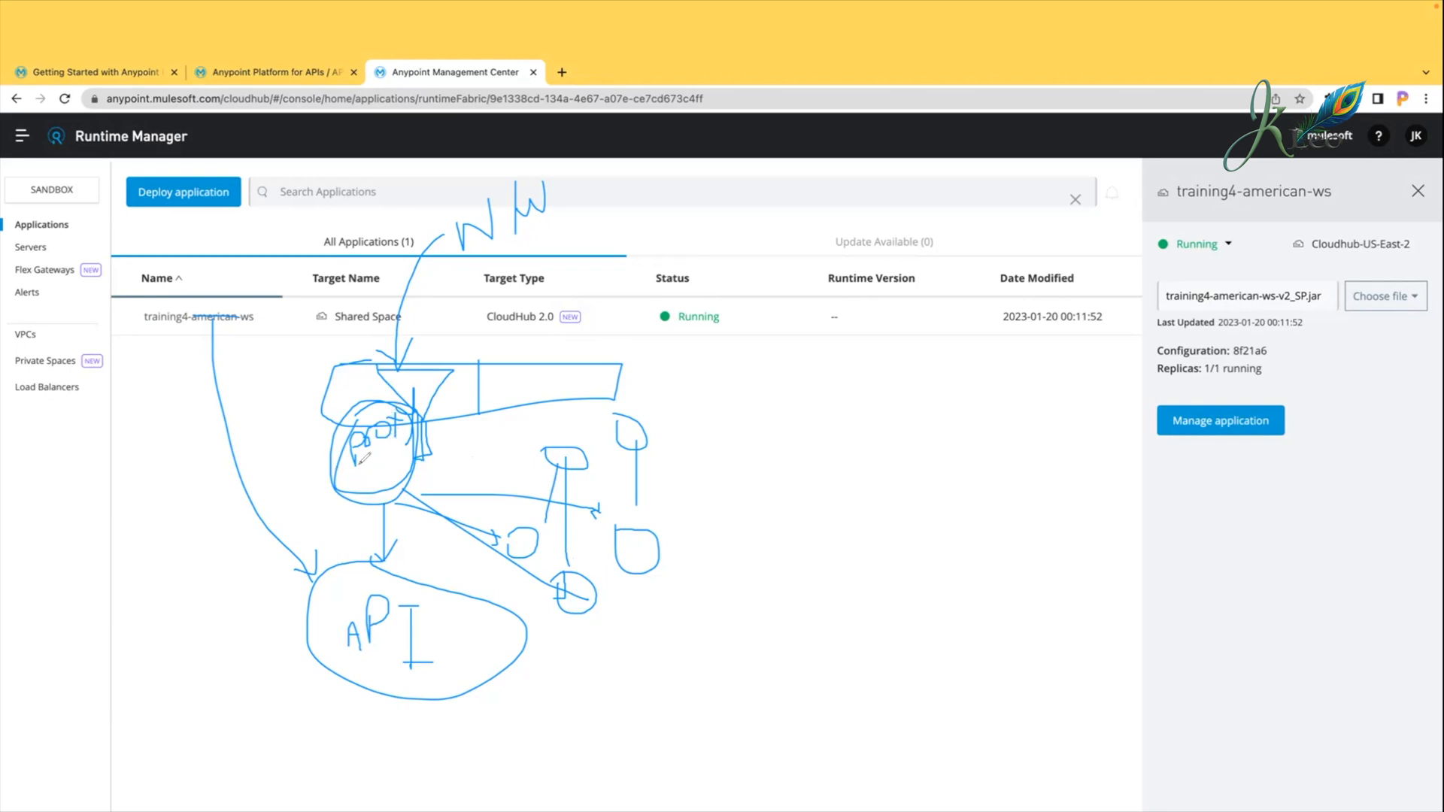
left_click_drag(303, 524, 588, 526)
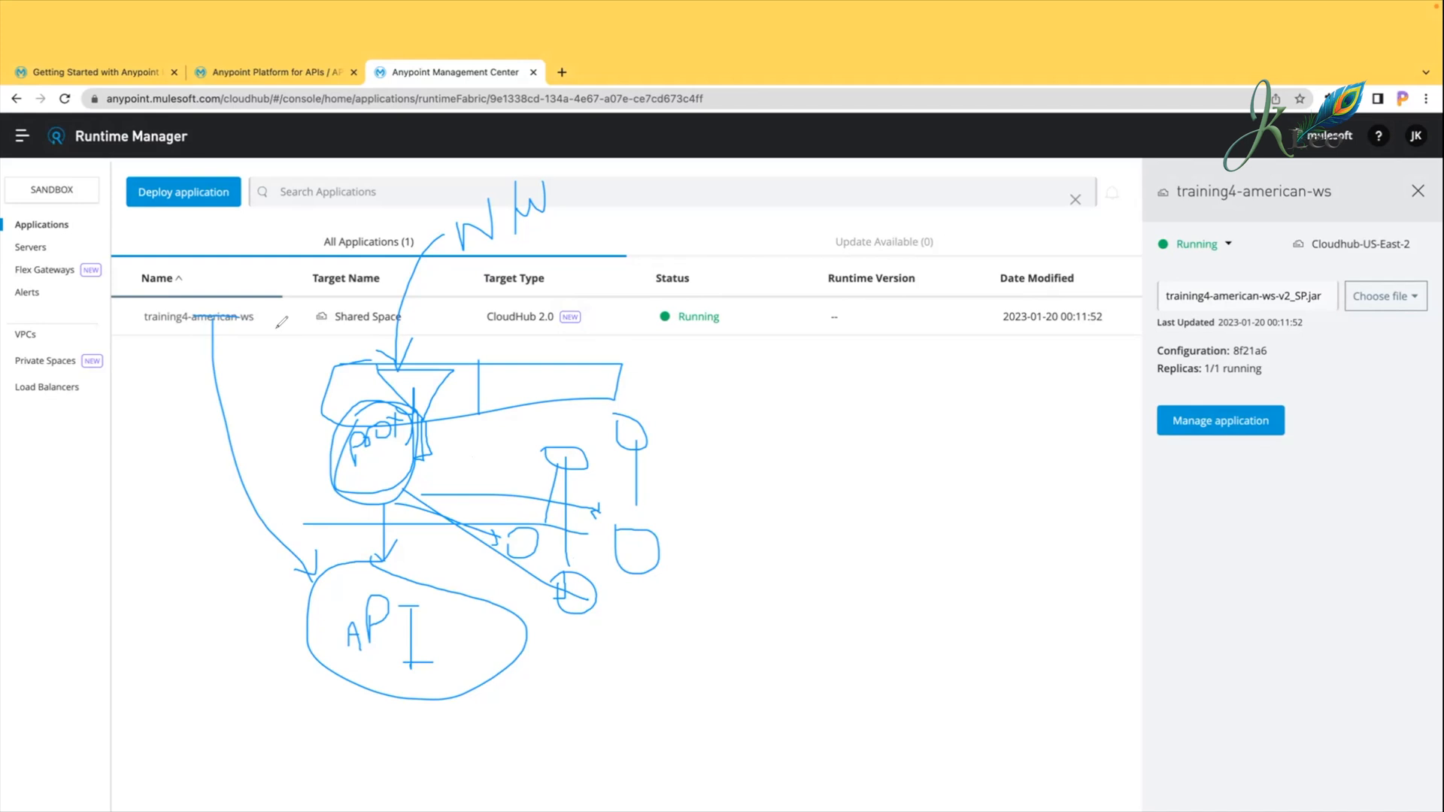
mouse_move(243, 466)
left_mouse_down()
mouse_move(379, 433)
mouse_move(276, 780)
mouse_move(637, 557)
left_mouse_up()
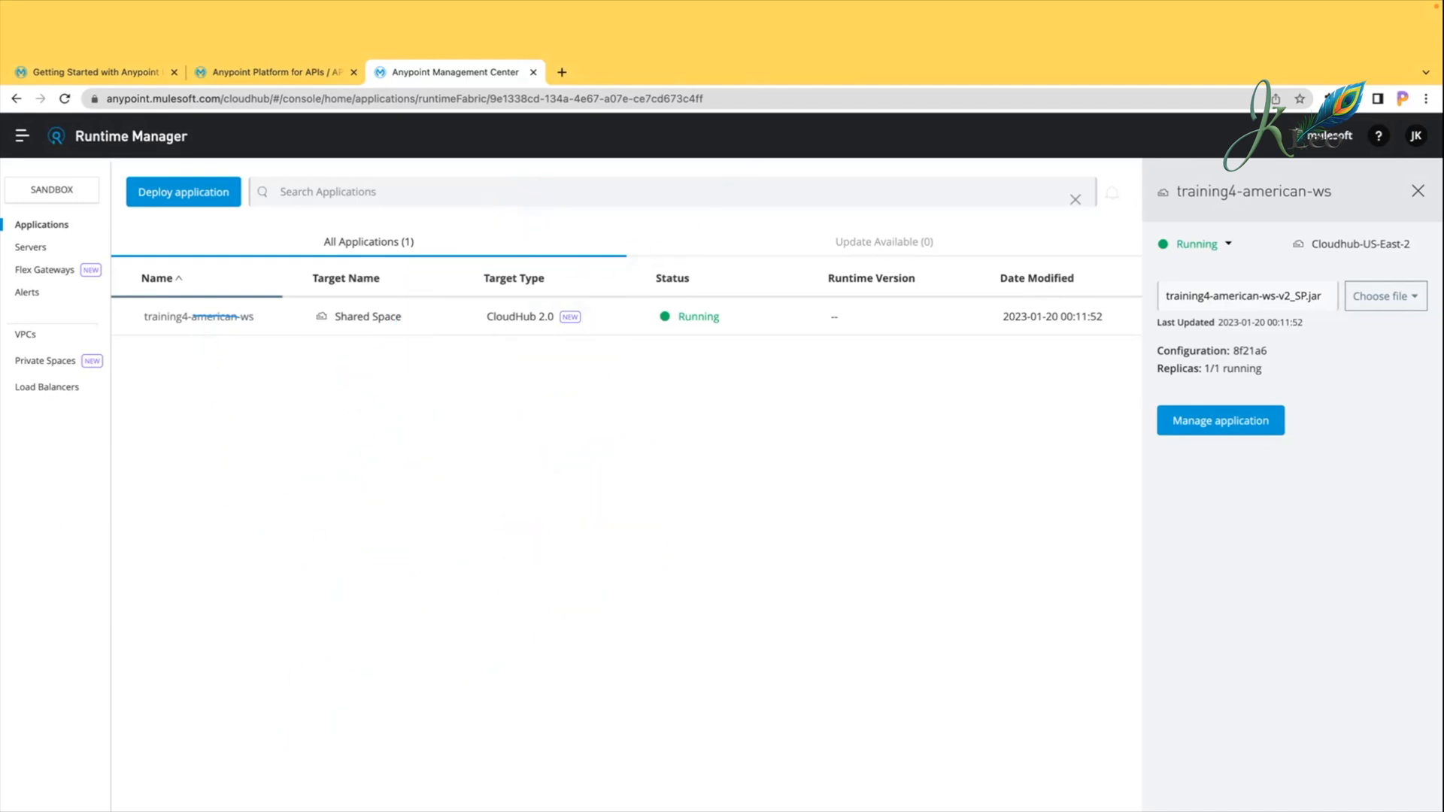
left_click(211, 312)
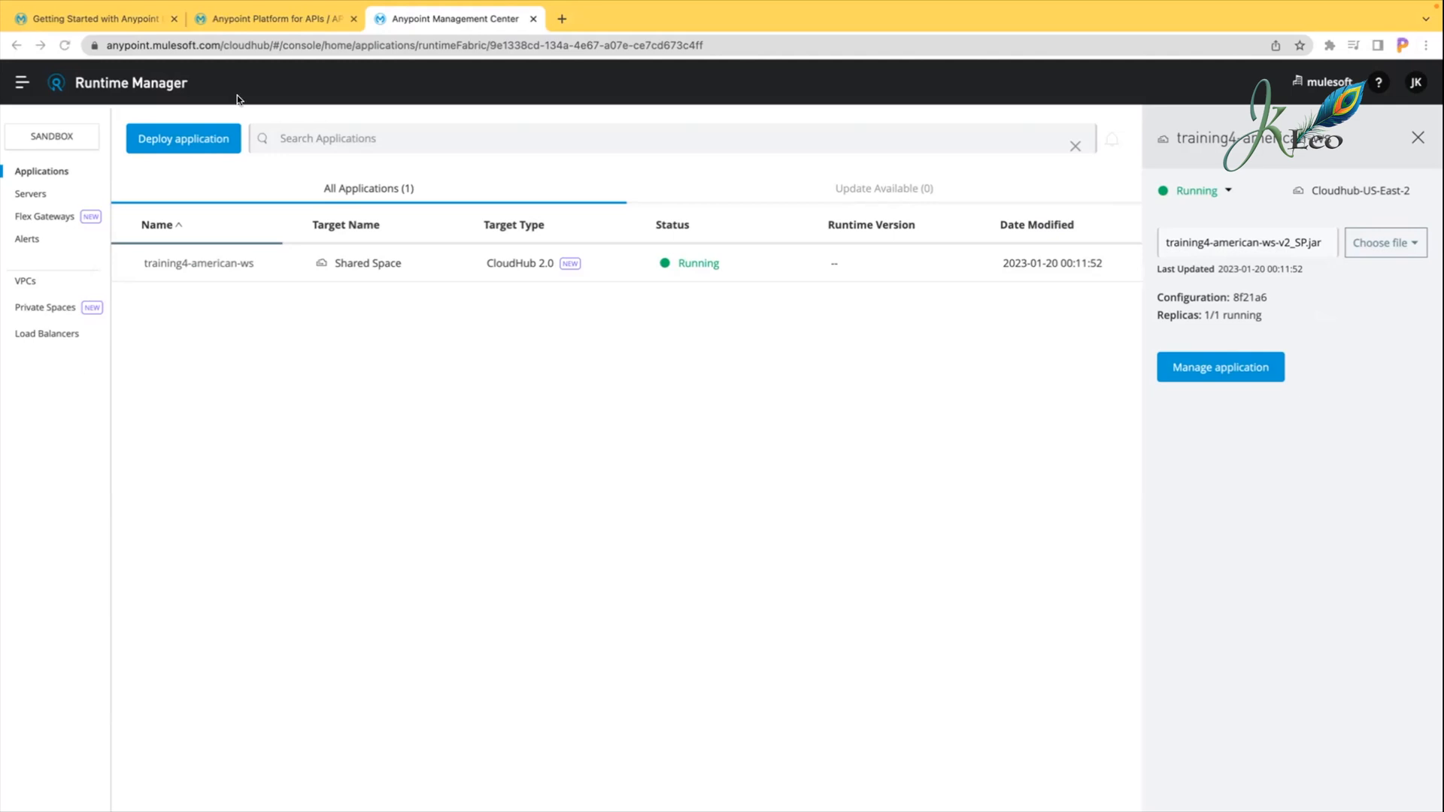
Step: Return to API Manager's Add API form and review the descriptions of the two proxy type options
mouse_move(273, 9)
left_click(263, 67)
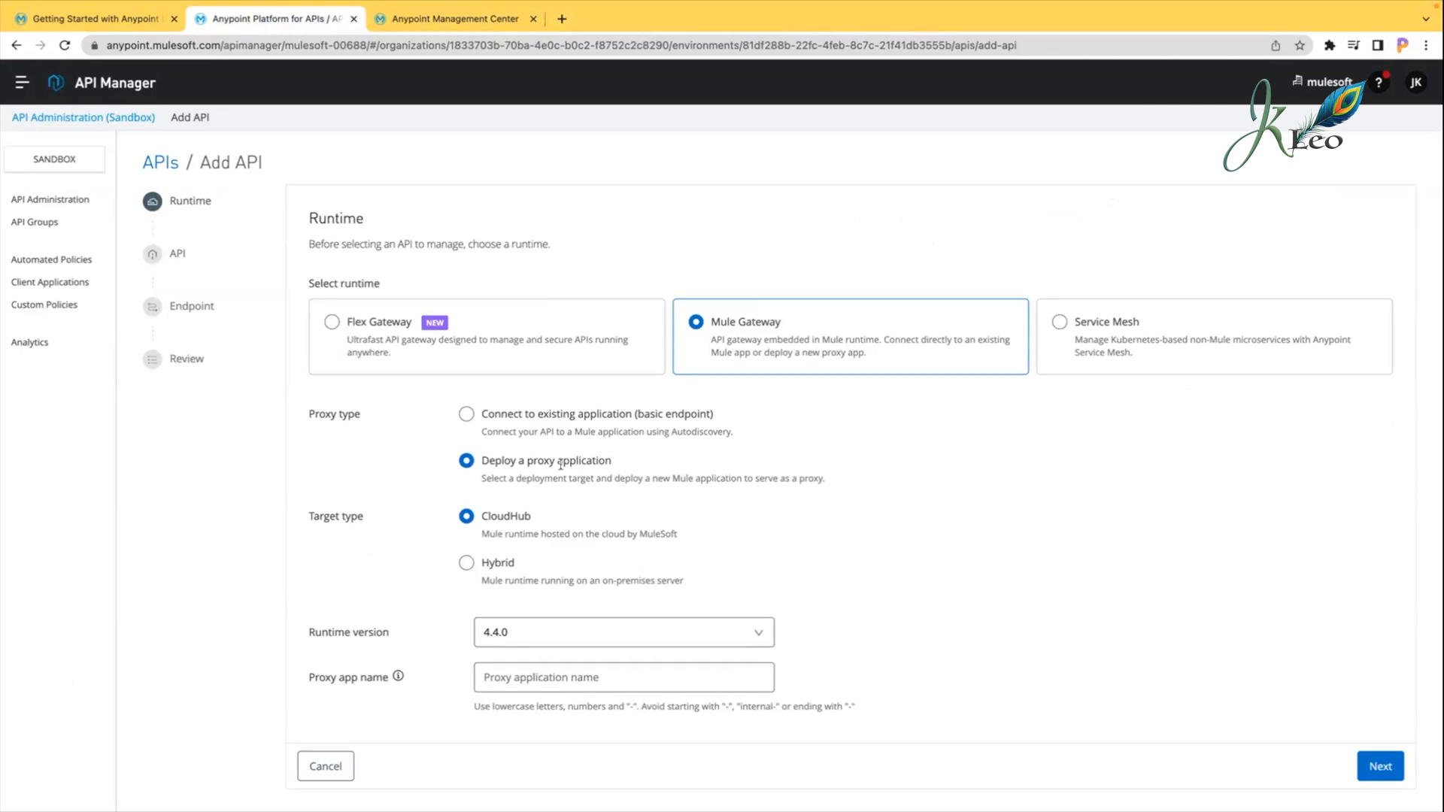
left_click_drag(478, 459, 639, 462)
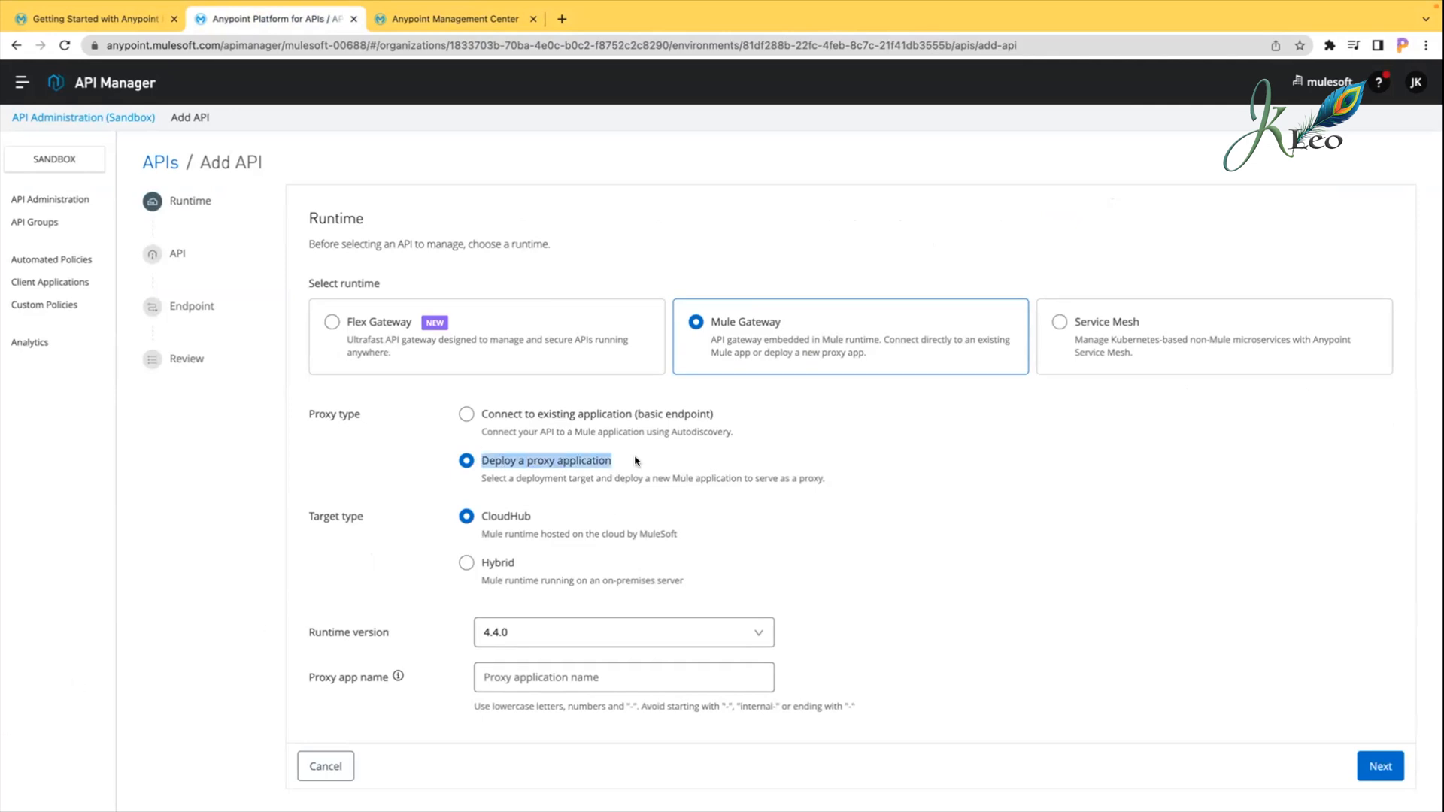
left_click(688, 404)
left_click_drag(481, 412, 727, 417)
left_click(727, 417)
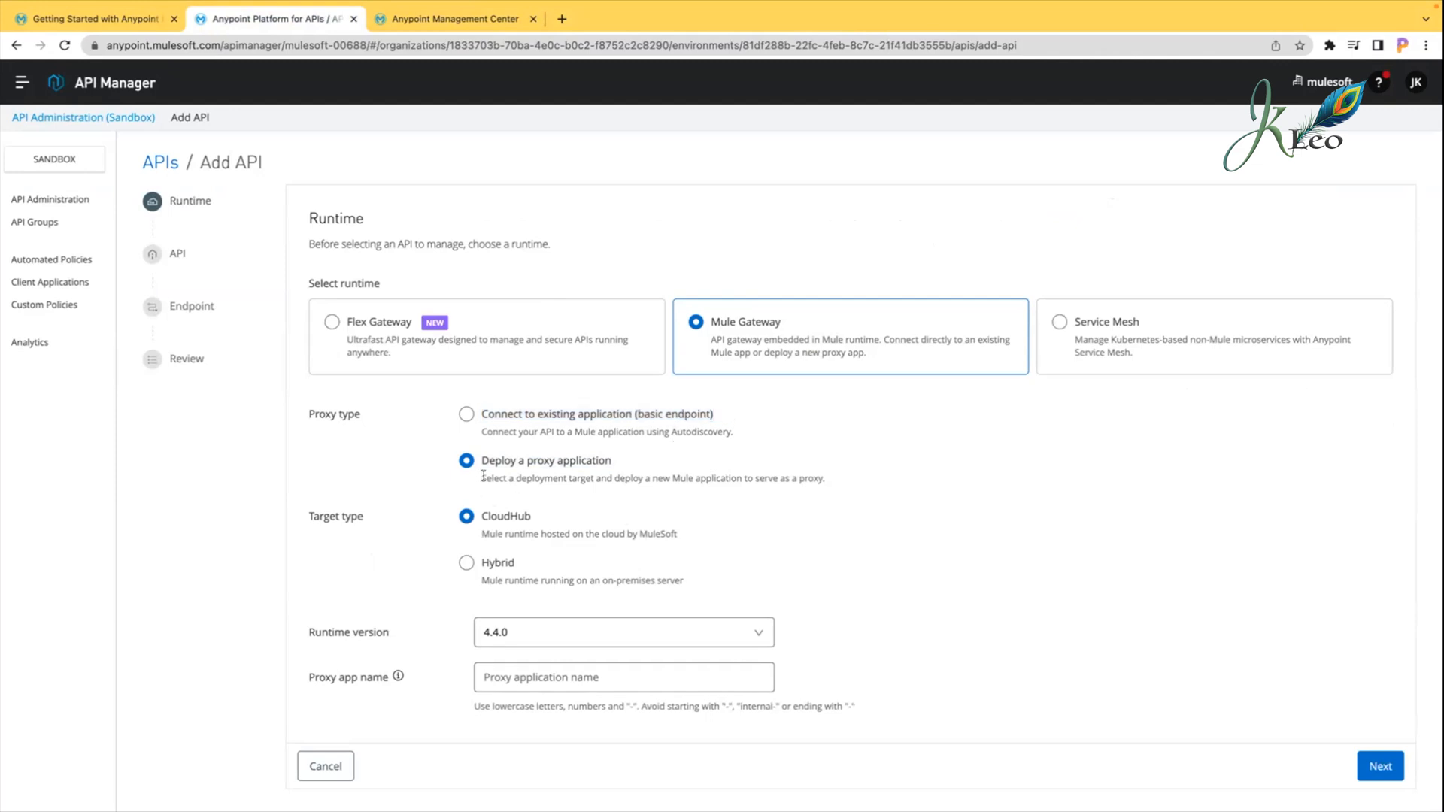
left_click_drag(479, 460, 645, 464)
left_click(645, 464)
left_click_drag(632, 477, 711, 478)
left_click(752, 473)
left_click_drag(824, 478, 476, 464)
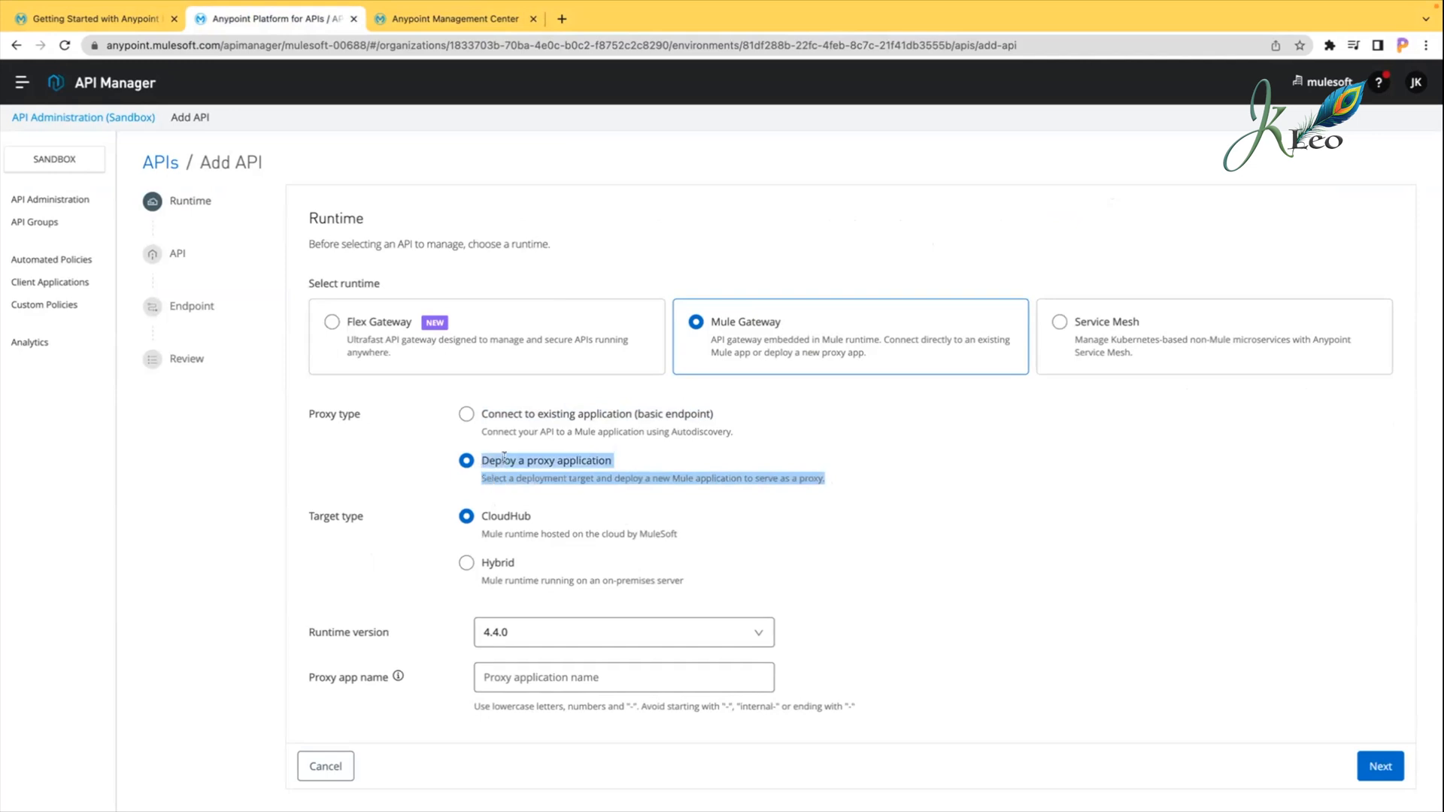
left_click(503, 457)
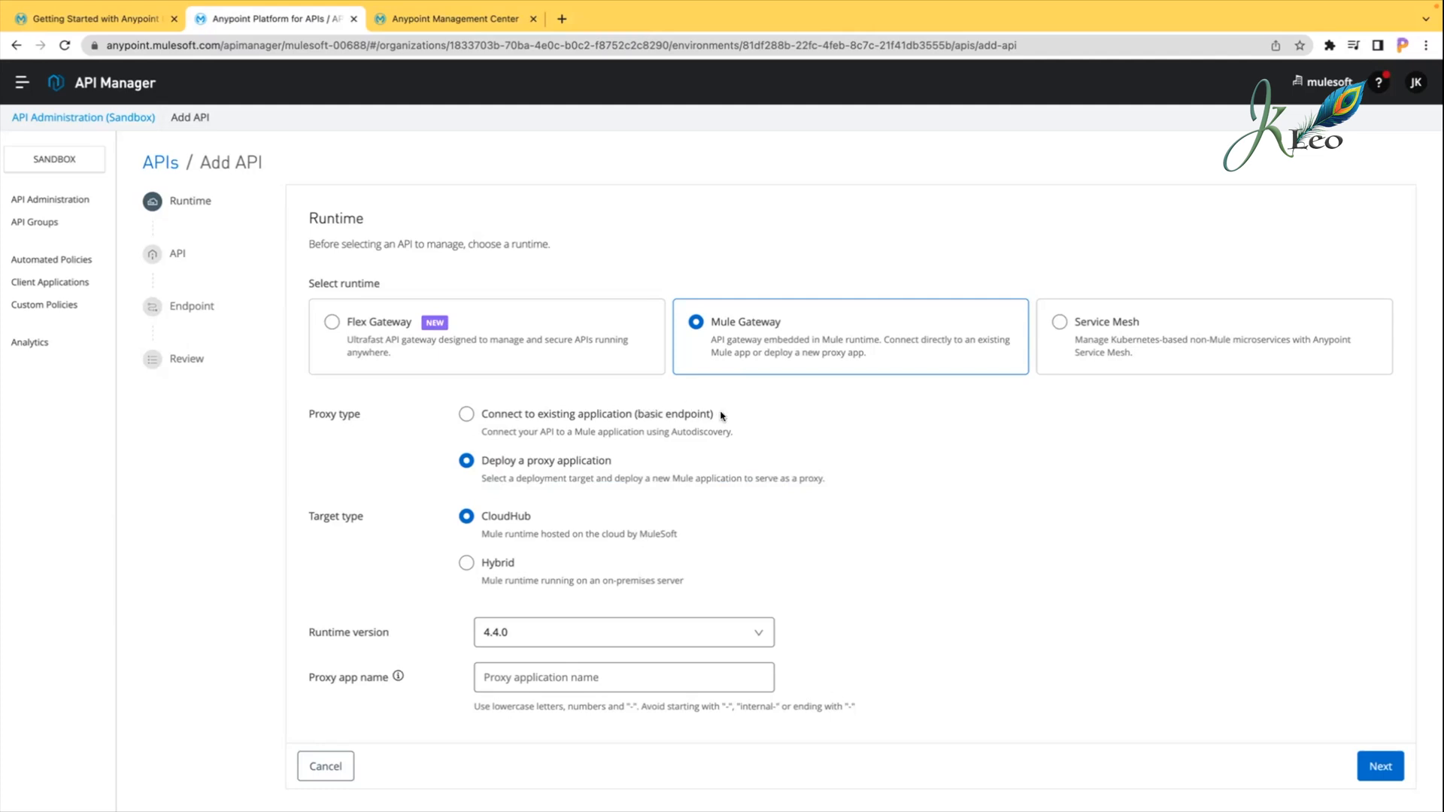
left_click_drag(491, 427, 471, 417)
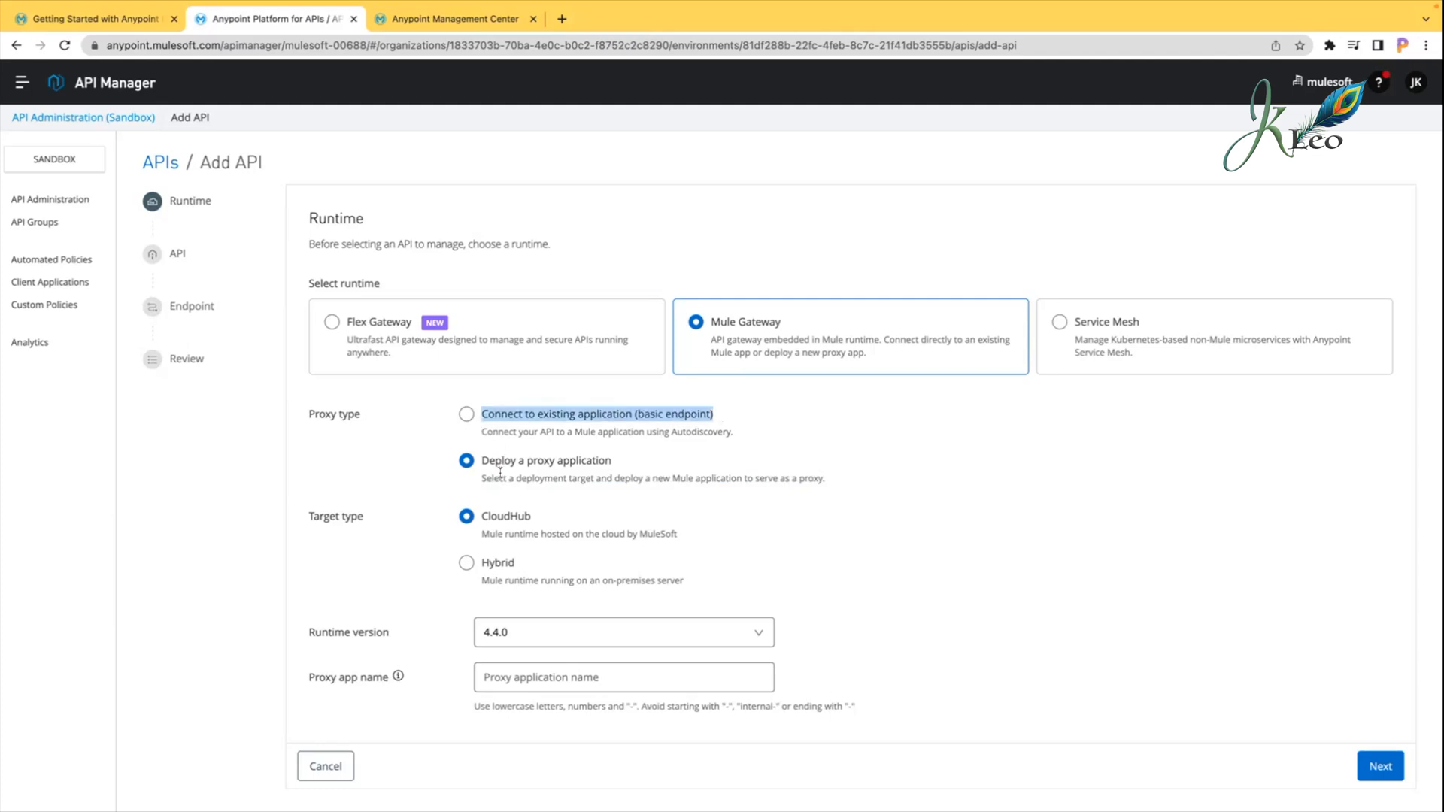
left_click(494, 467)
left_click_drag(480, 459, 644, 456)
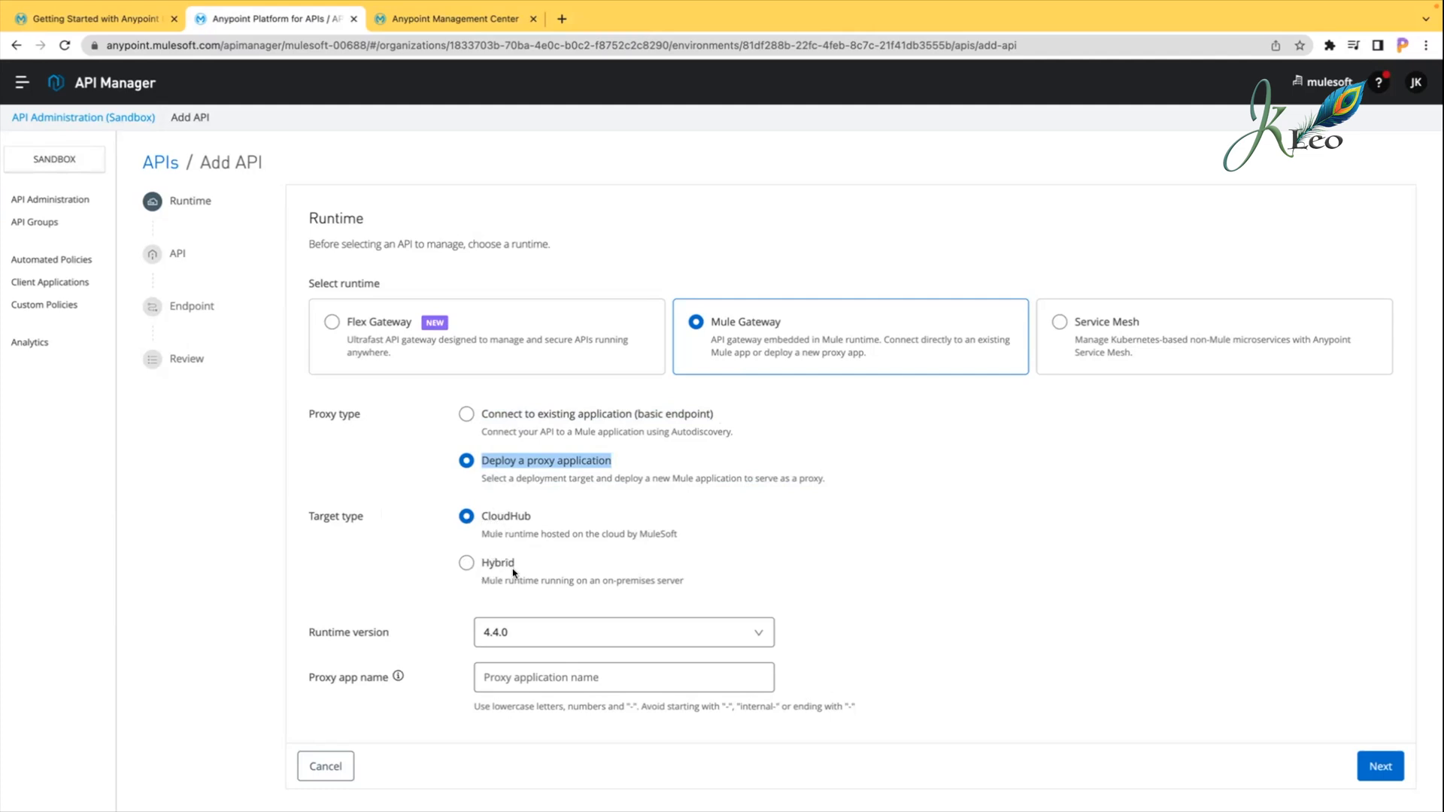
Step: Copy the training4-american-ws application name from its details in Runtime Manager
scroll(526, 599, "down", 1)
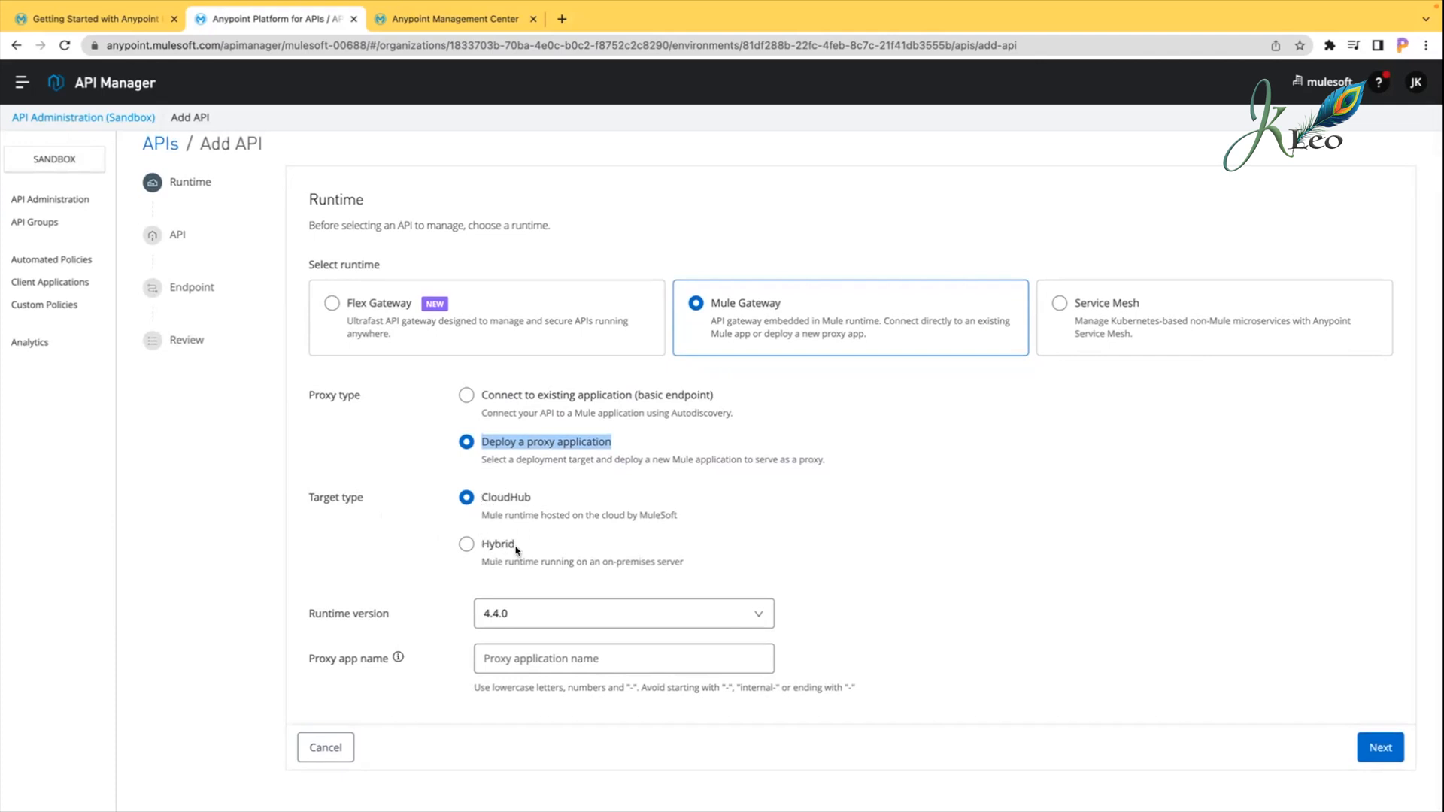
left_click(580, 659)
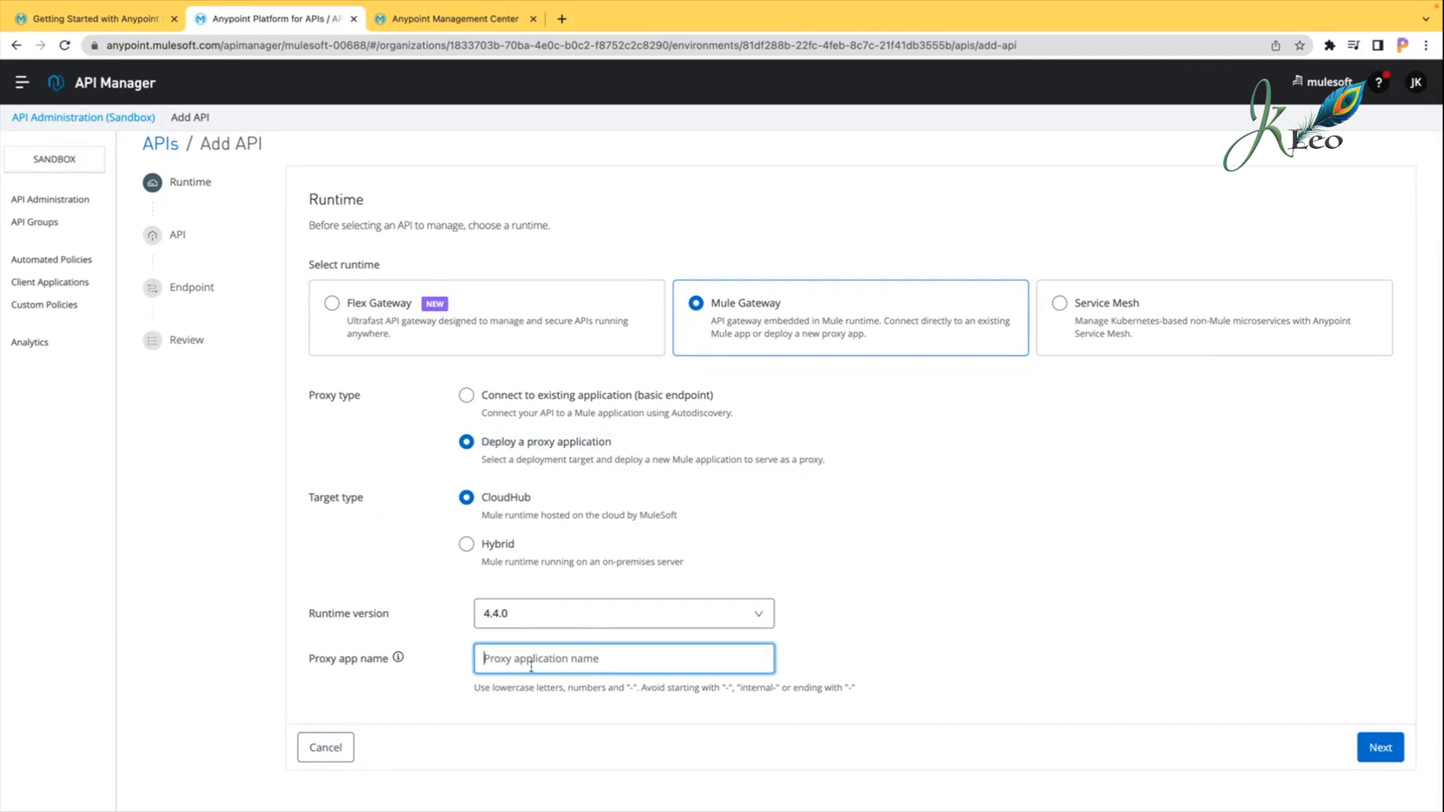
left_click(436, 18)
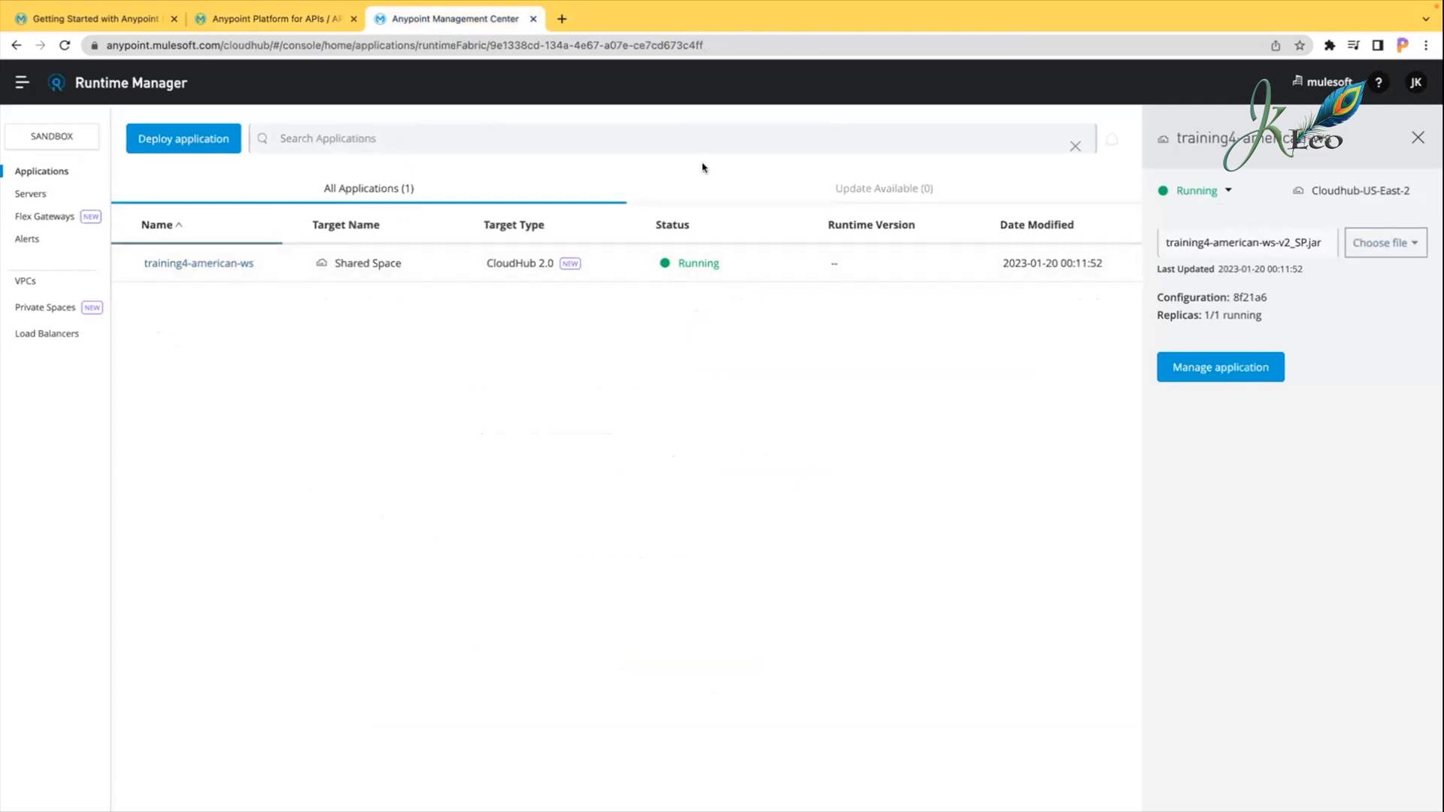
left_click_drag(1335, 141, 1171, 148)
key("ctrl+c")
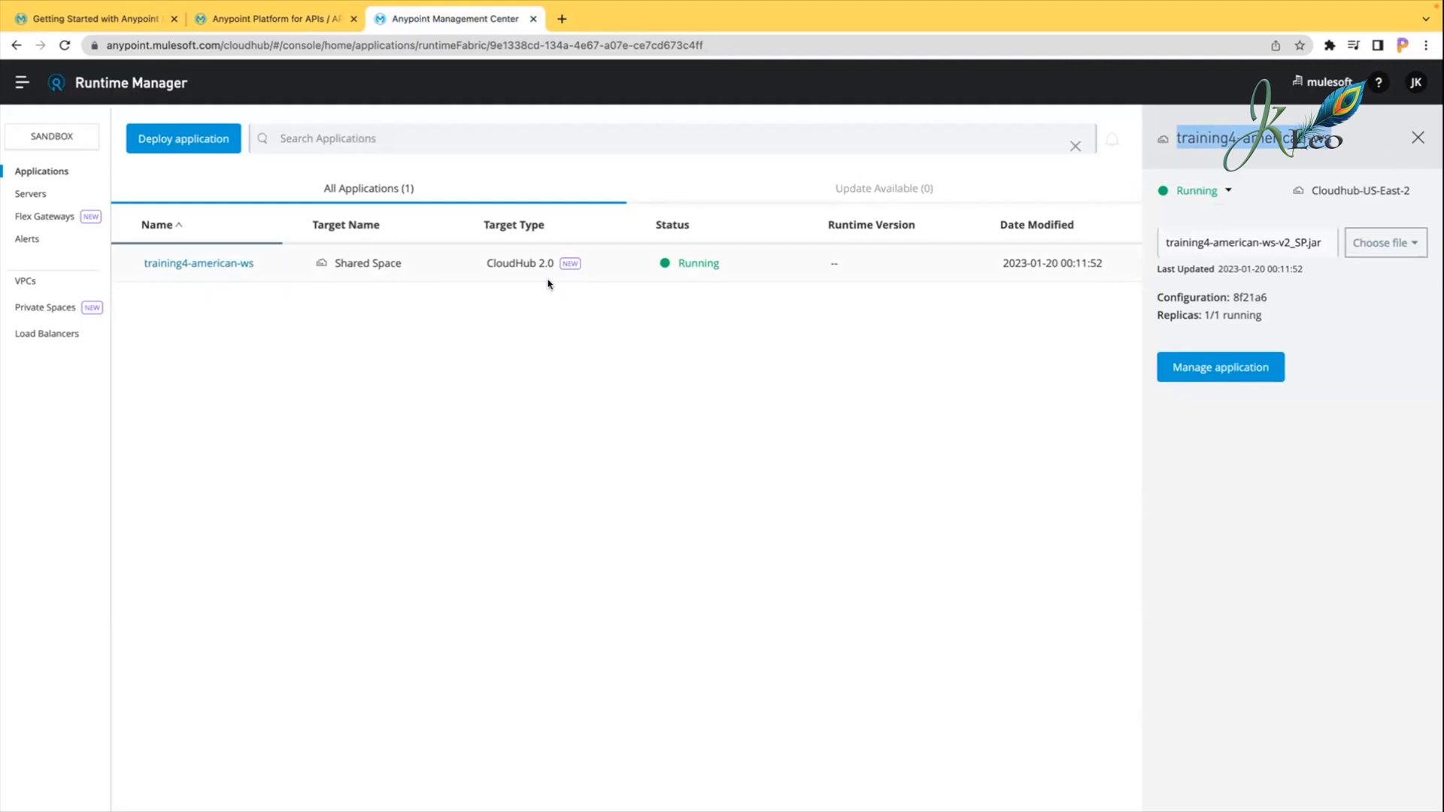
left_click(580, 442)
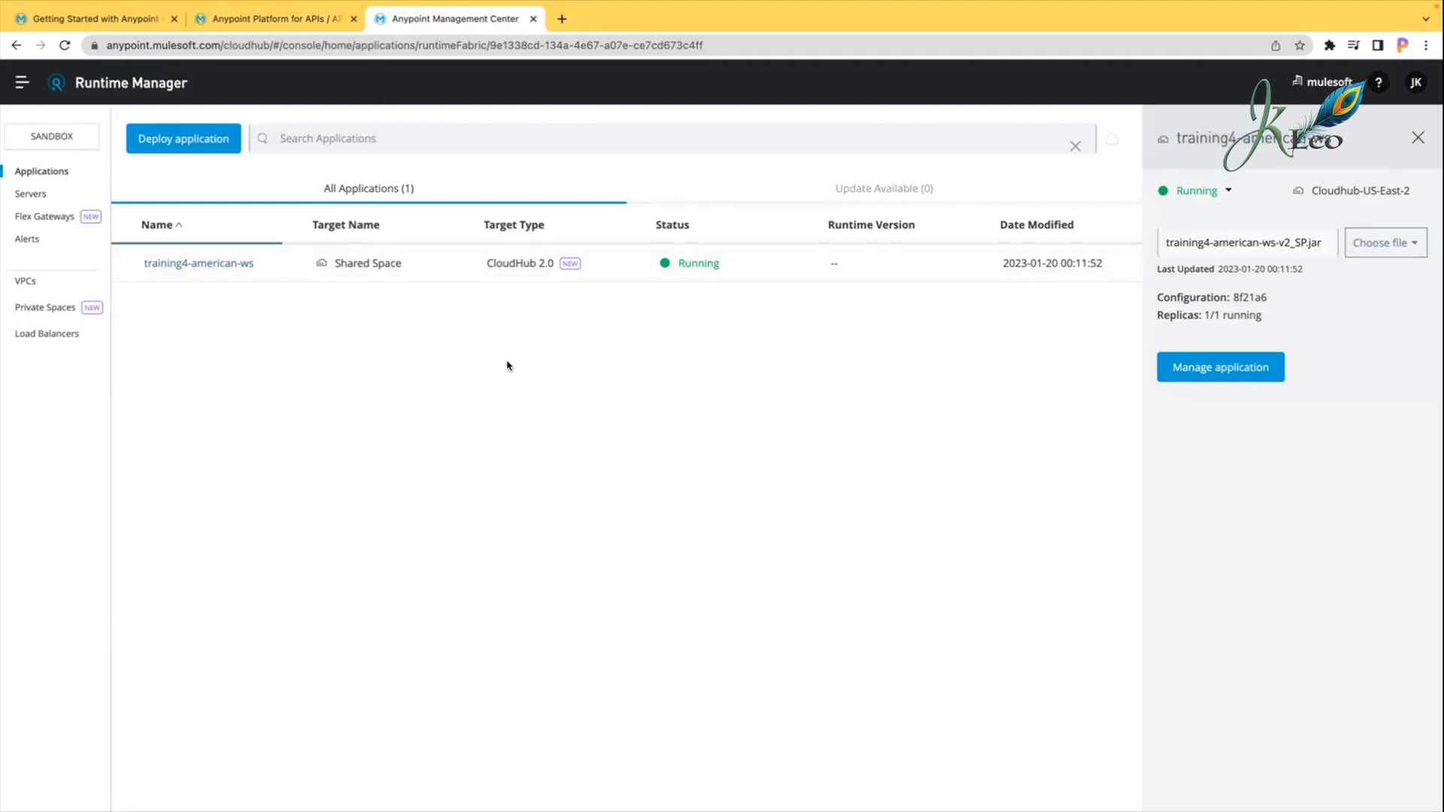
Step: Back in API Manager, paste the copied name as the proxy app name and replace its ws ending with api-mmule
left_click(292, 22)
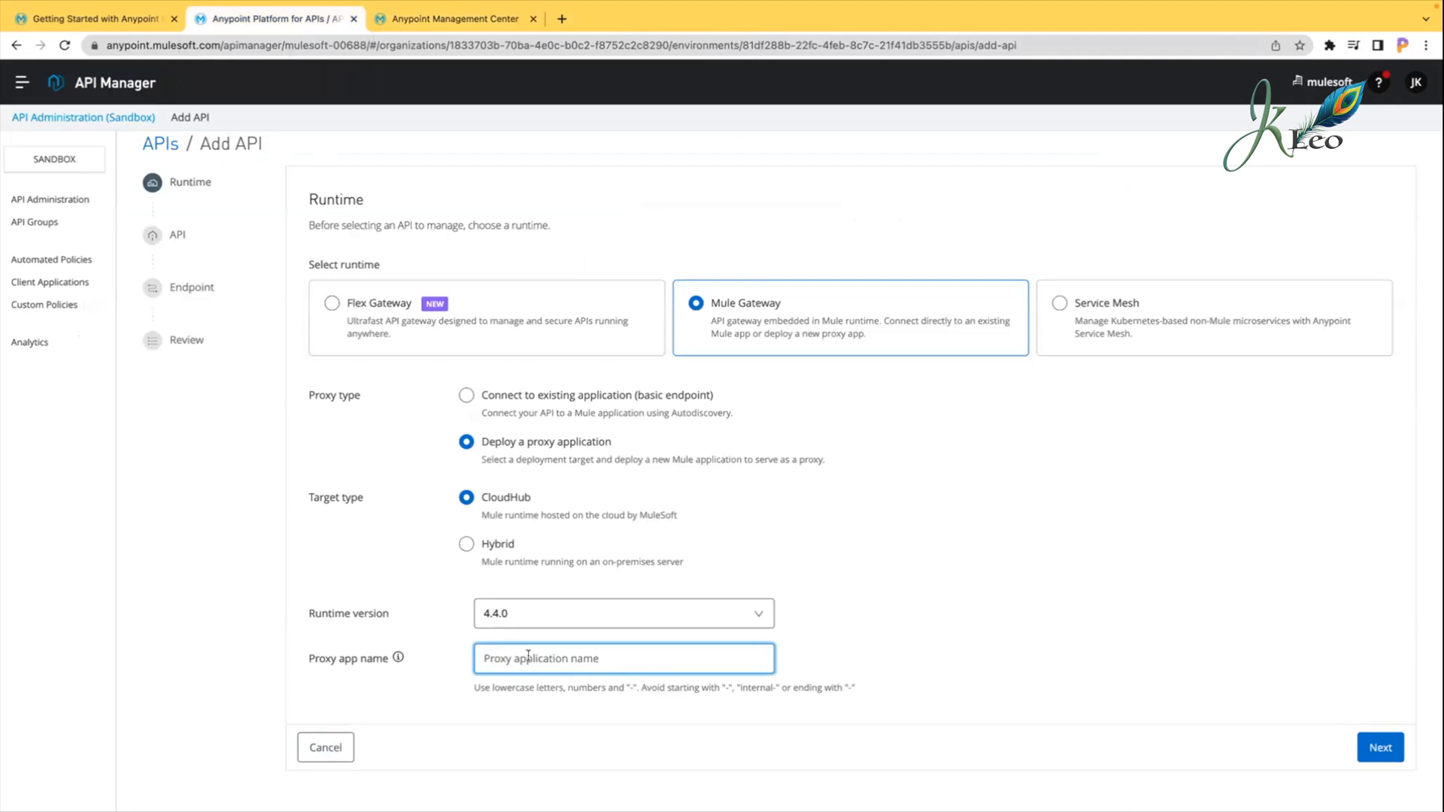
key("ctrl+v")
double_click(591, 658)
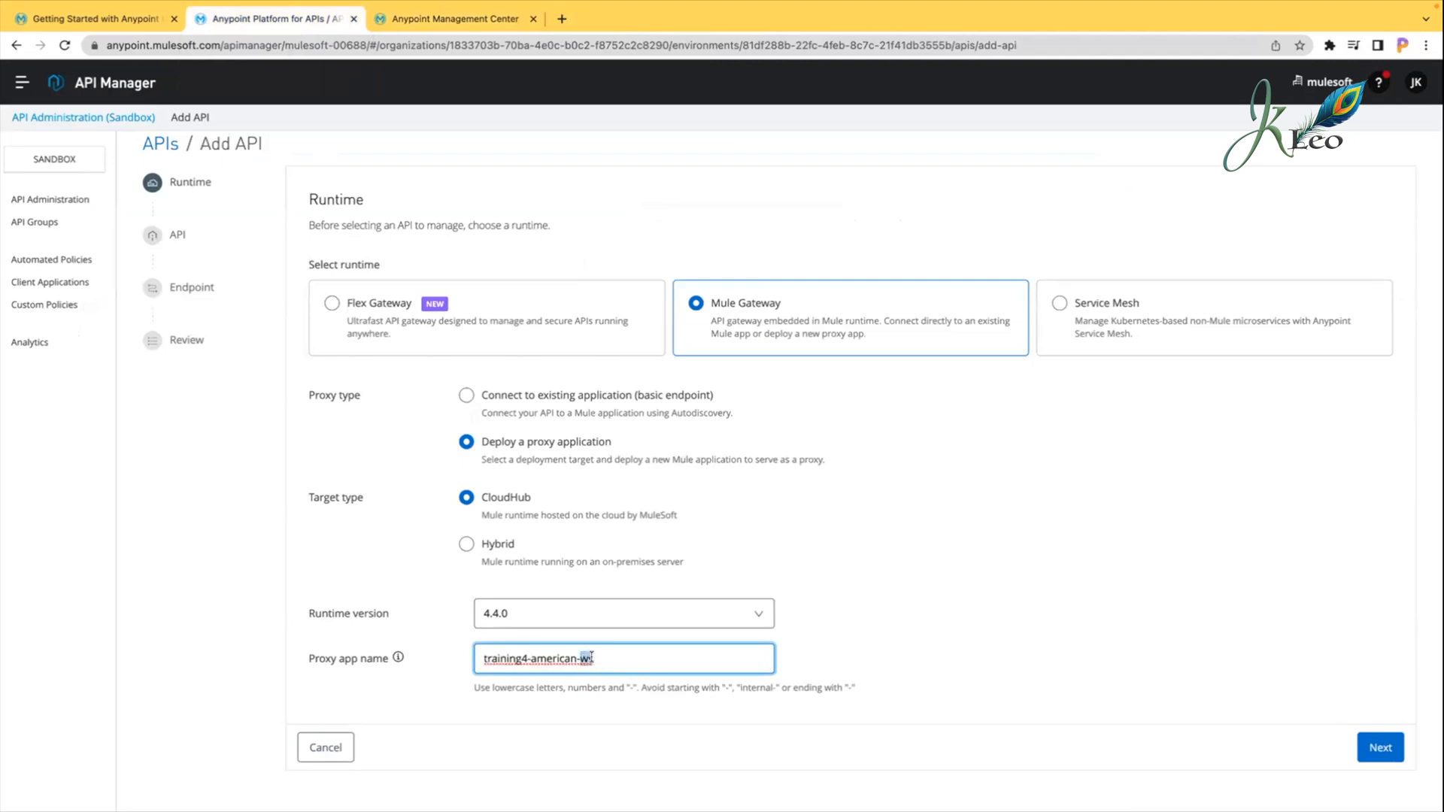
type("api-mmujle")
key("BackSpace")
key("BackSpace")
key("BackSpace")
type("le")
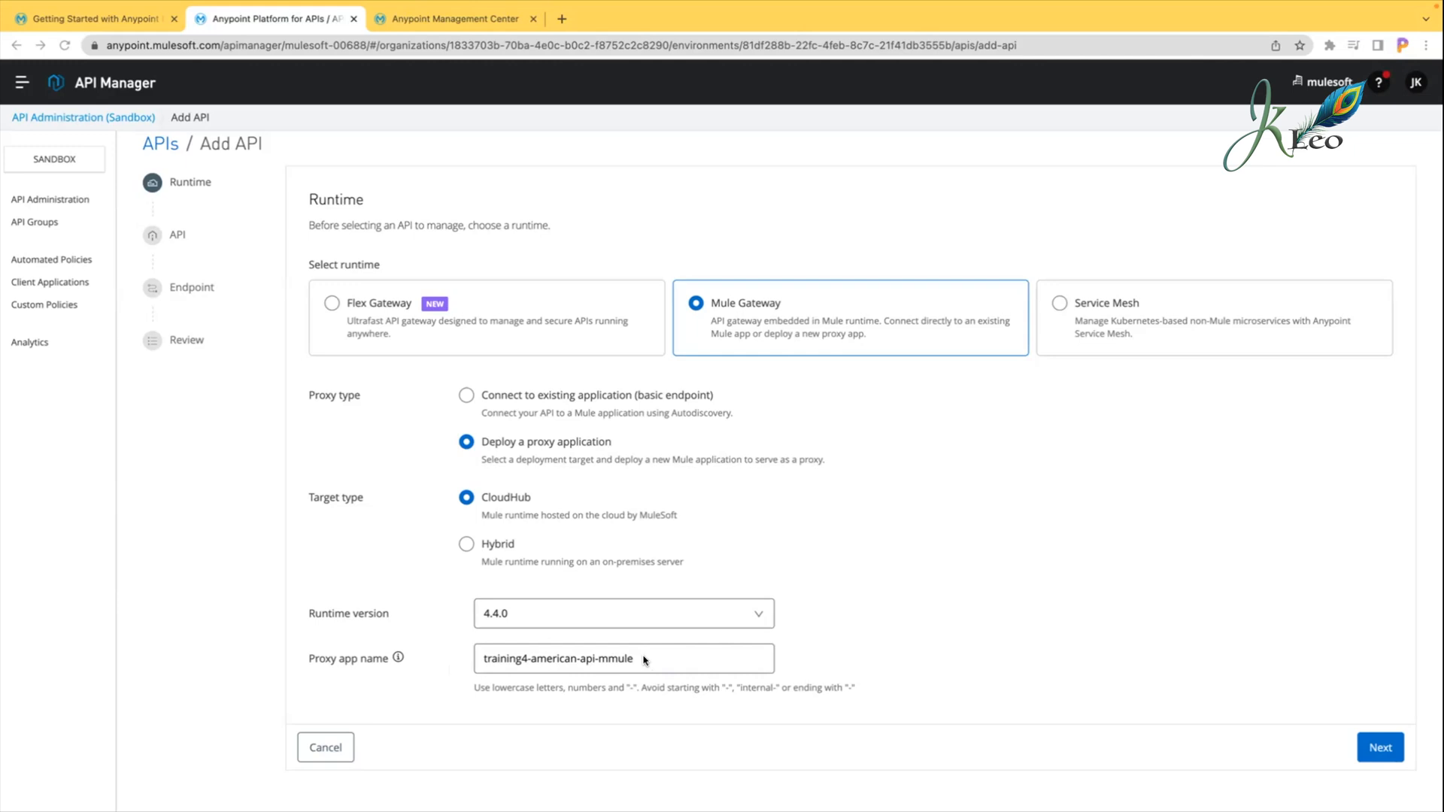
left_click(871, 600)
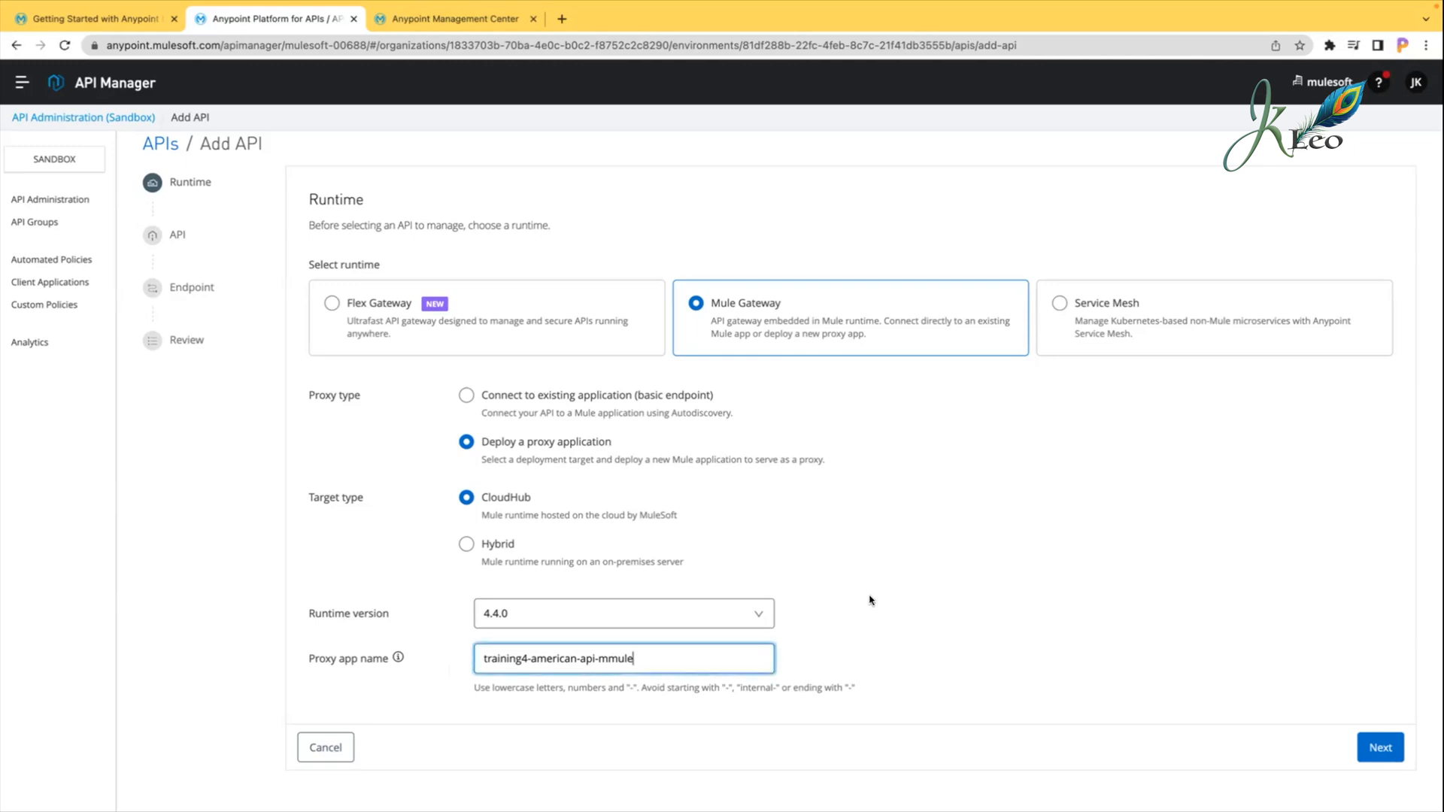
Step: Check the available runtime versions, correct the proxy app name to training4-american-api-mule, and try to continue
left_click(515, 613)
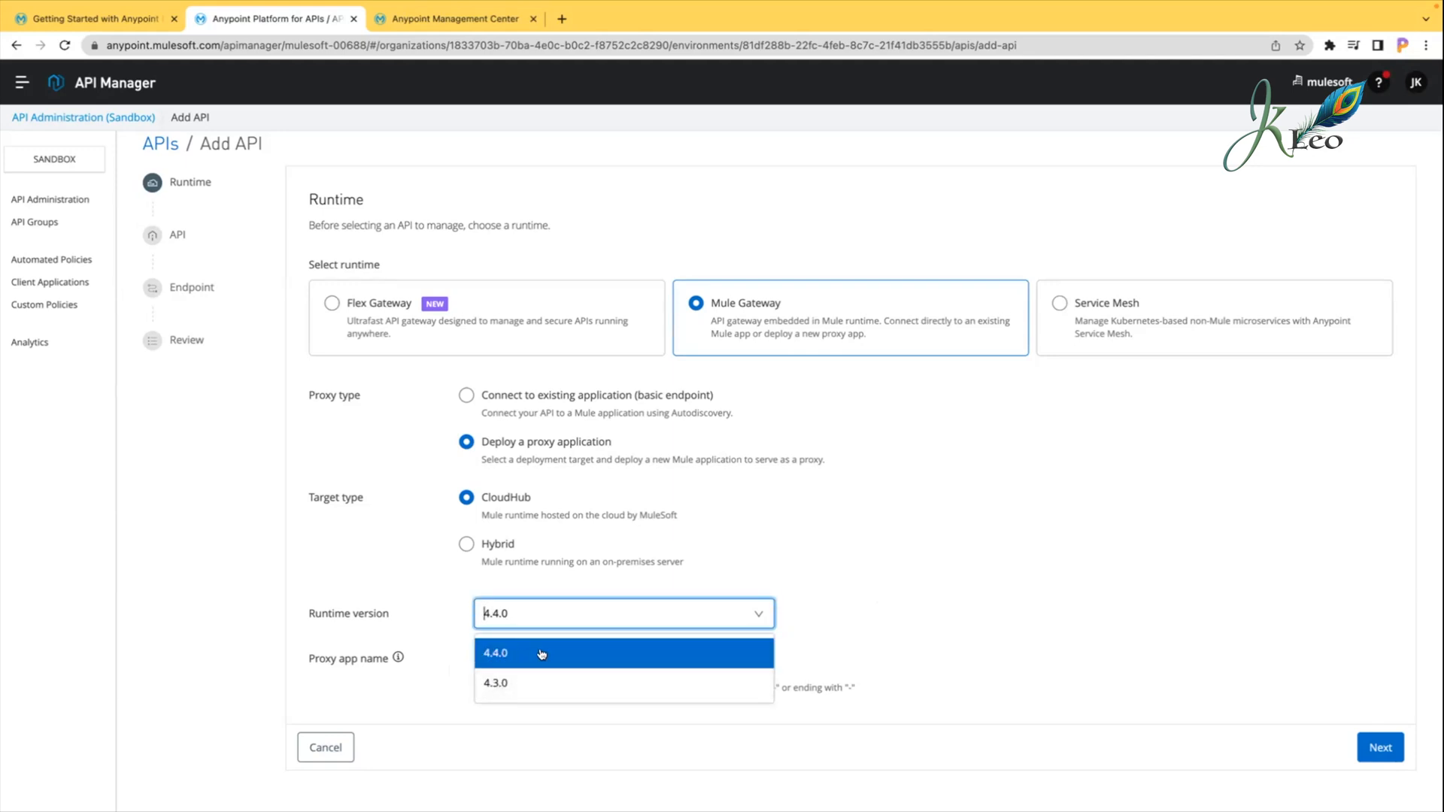
left_click(924, 530)
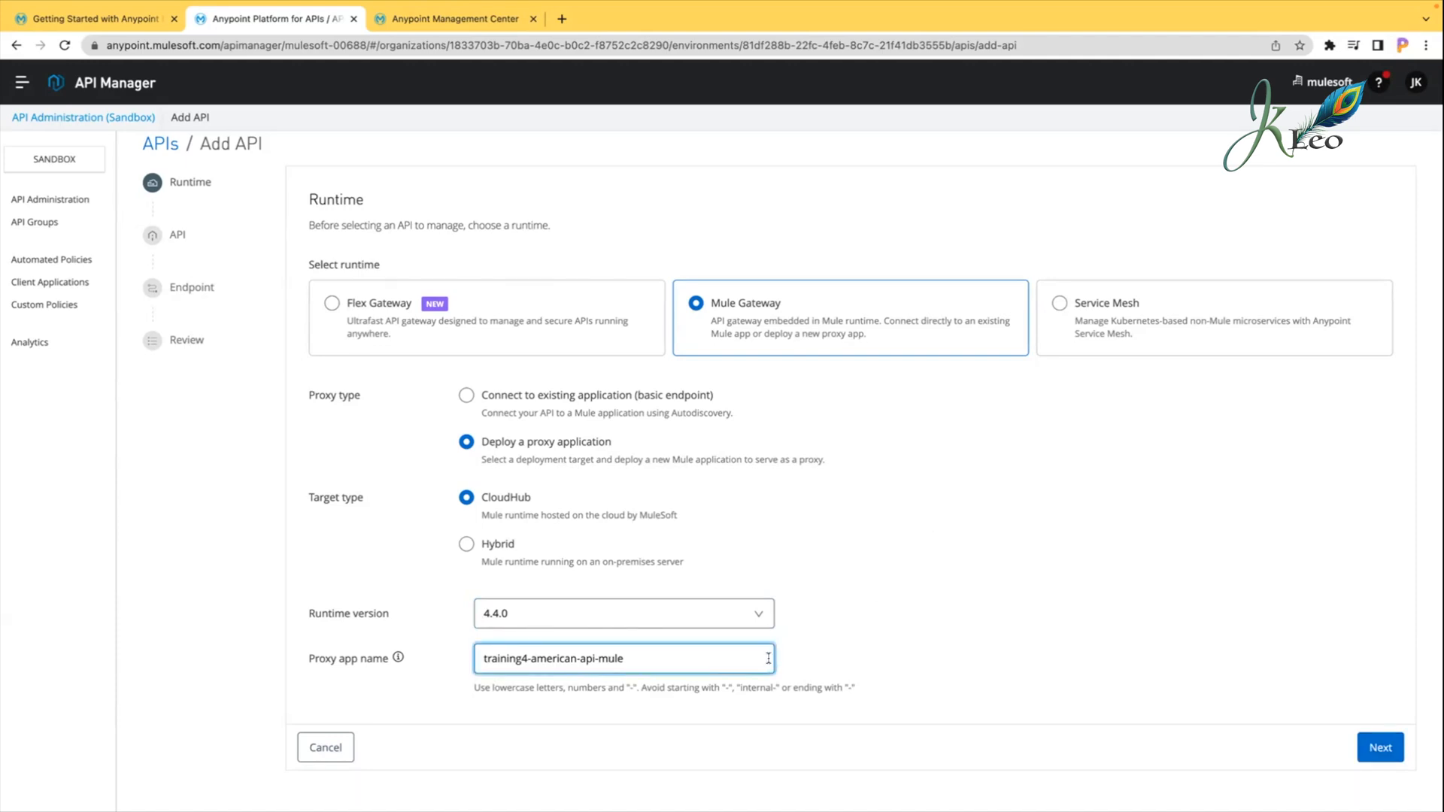
left_click(1009, 647)
left_click(1391, 737)
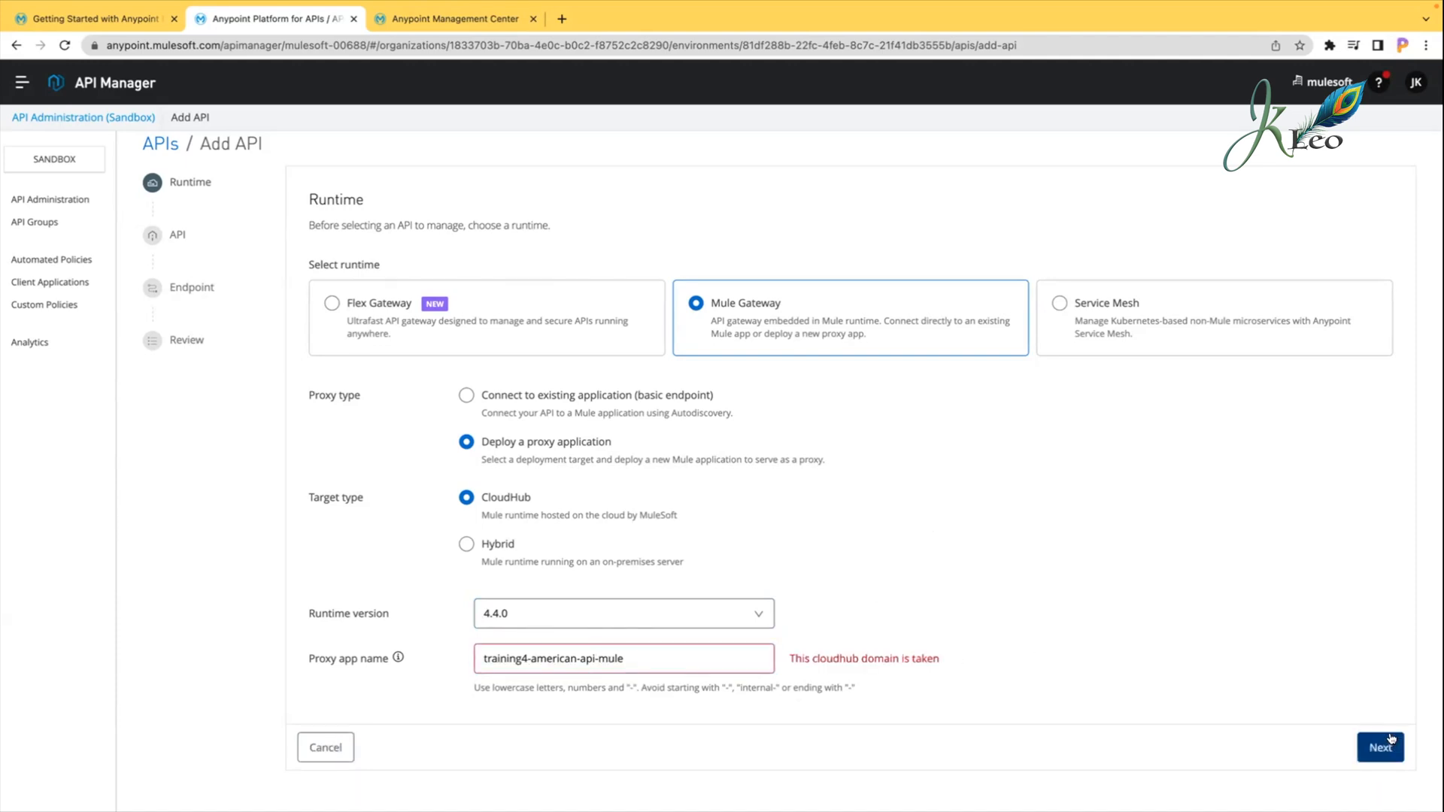
Step: Change the ending of the proxy app name so it reads training4-american-api-proxy, and try to continue
left_click(648, 661)
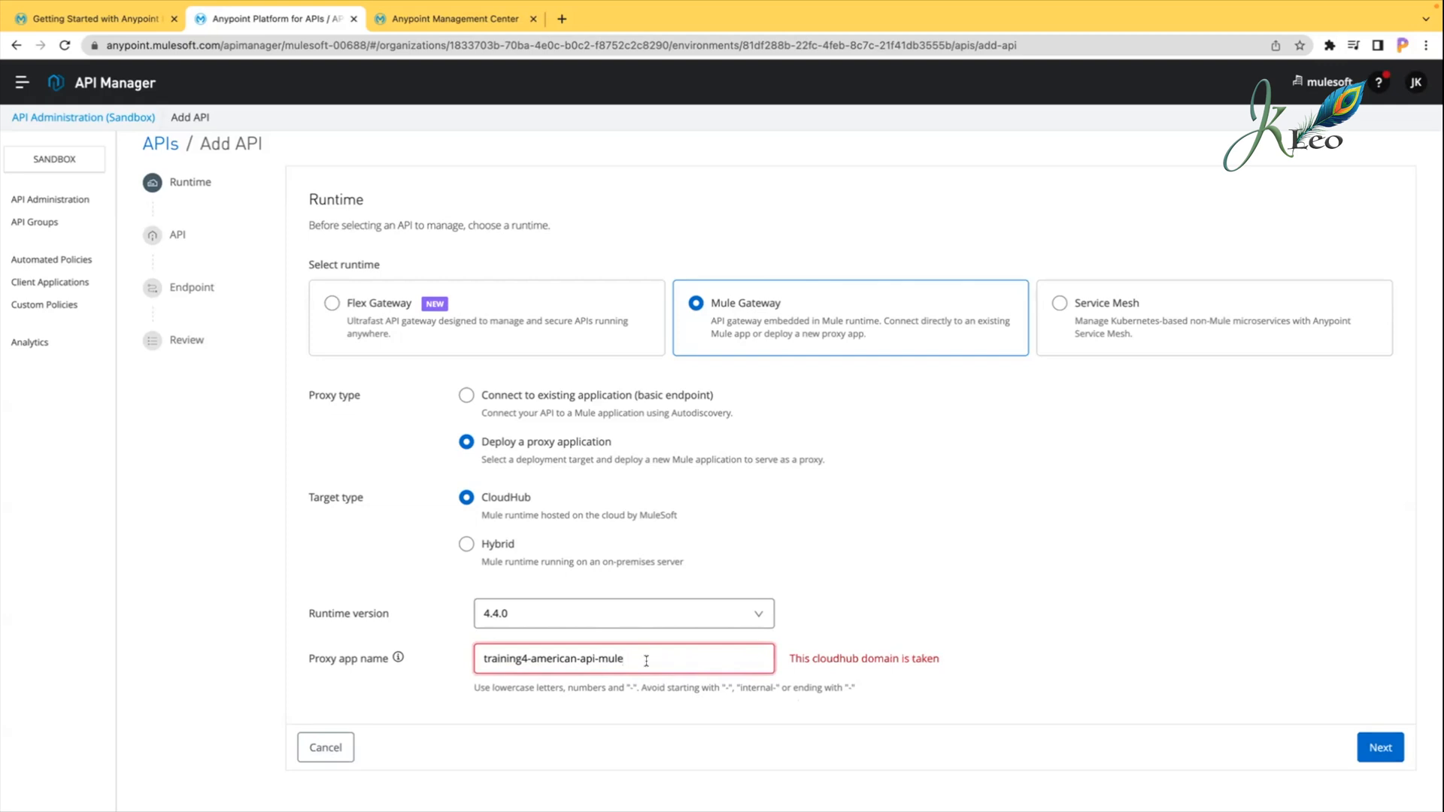
key("BackSpace")
key("BackSpace")
key("BackSpace")
key("BackSpace")
key("BackSpace")
type("-")
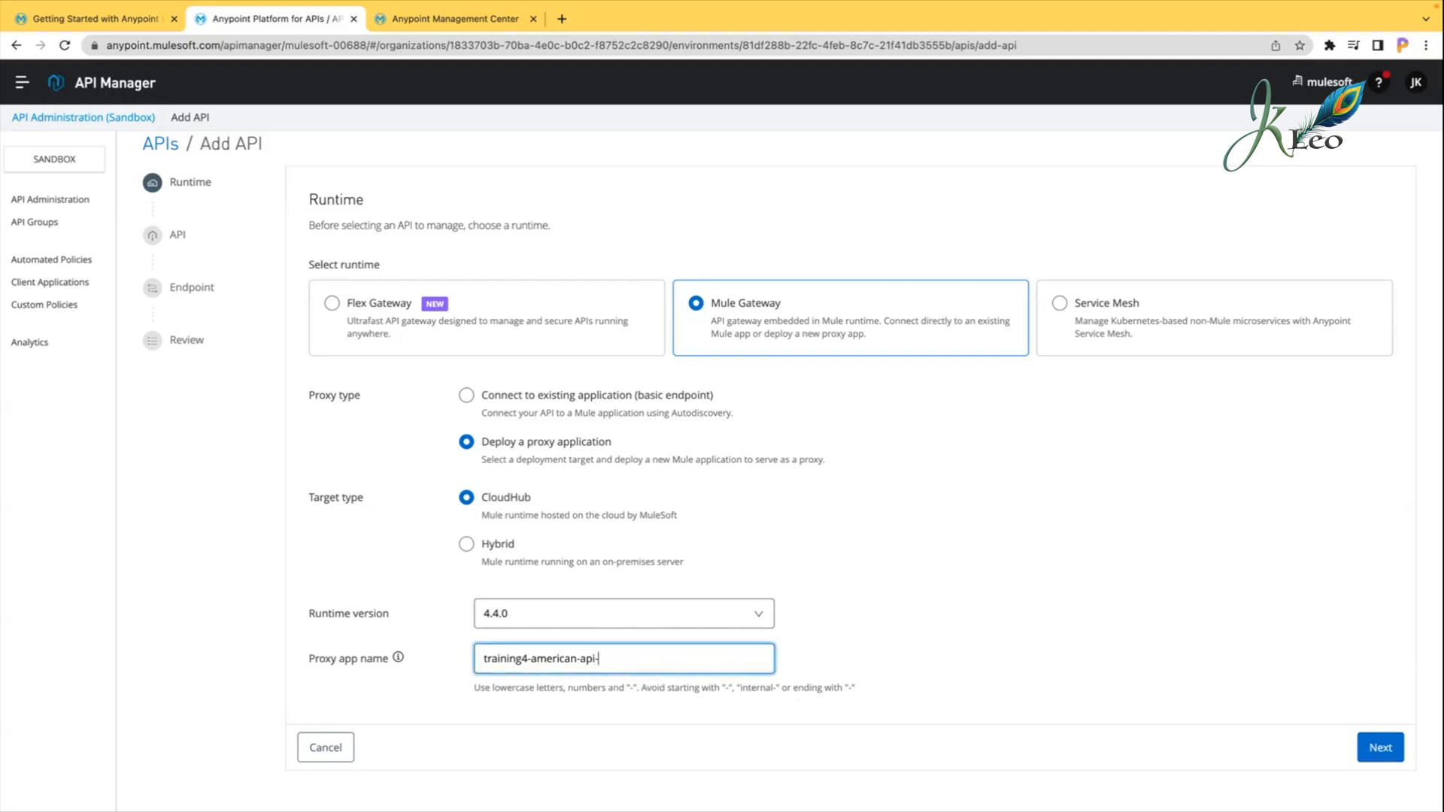
type("proxy")
left_click(1021, 660)
left_click(1390, 752)
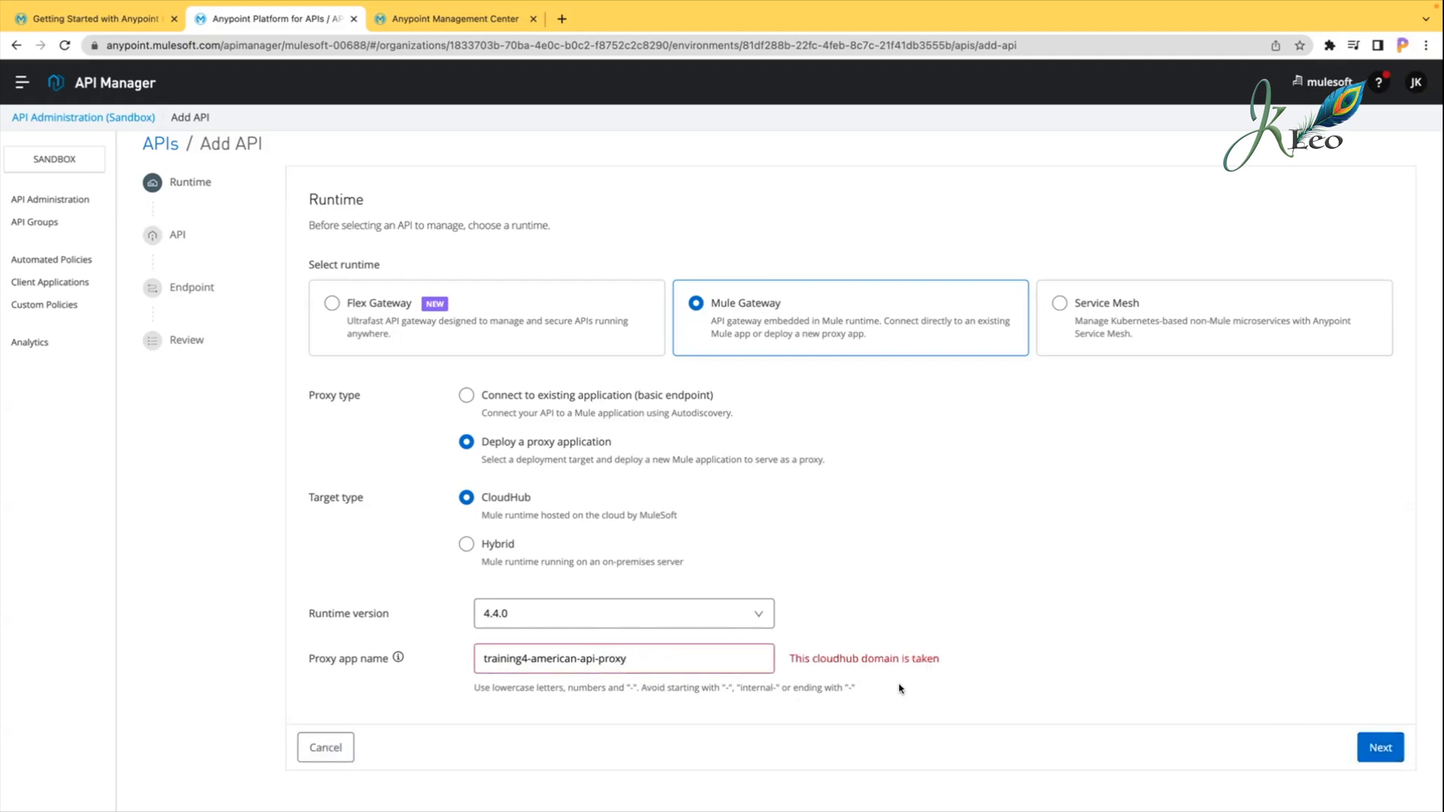
Step: Make the proxy app name unique as training4-american-api-proxy-jk and continue to the API selection stage
left_click(629, 658)
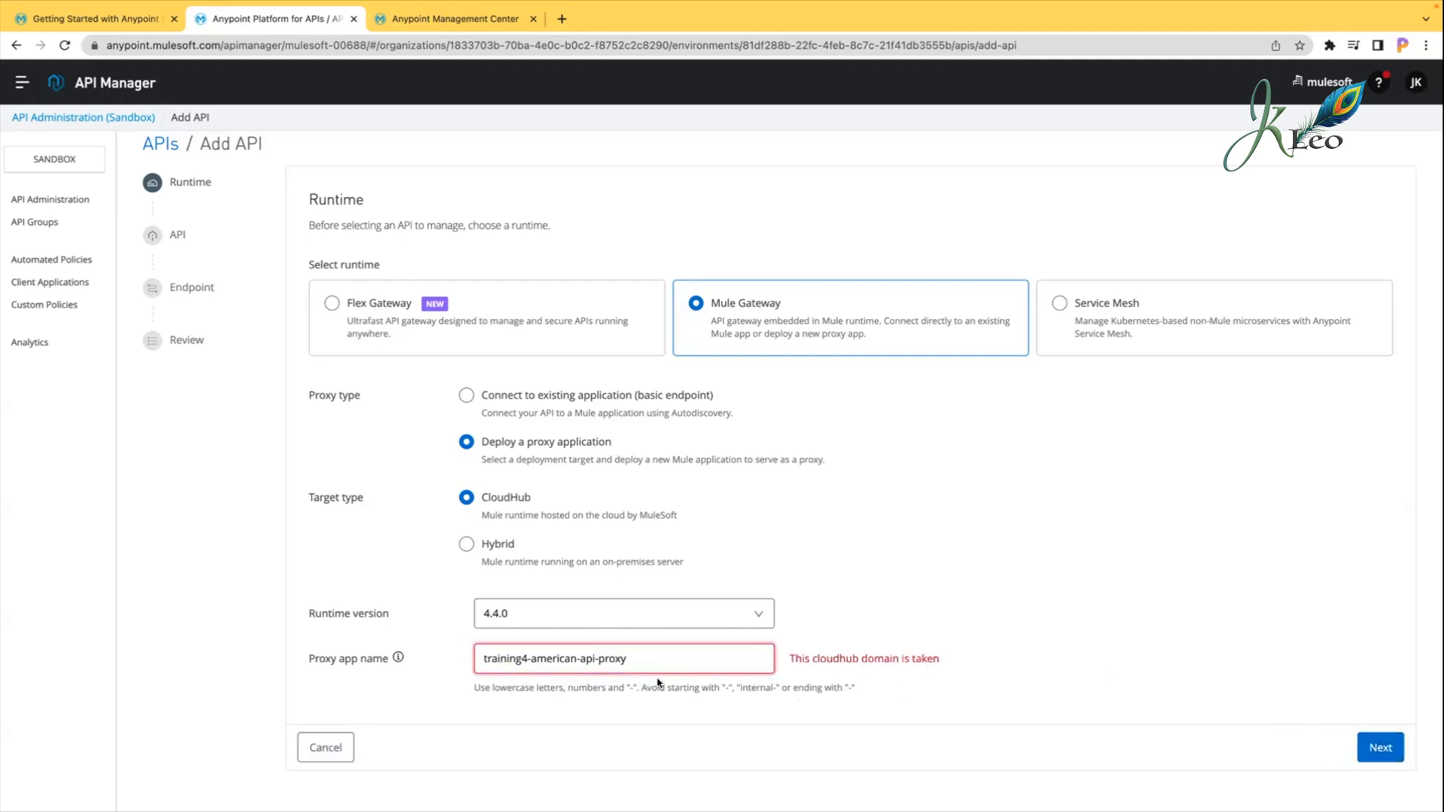
left_click(1377, 748)
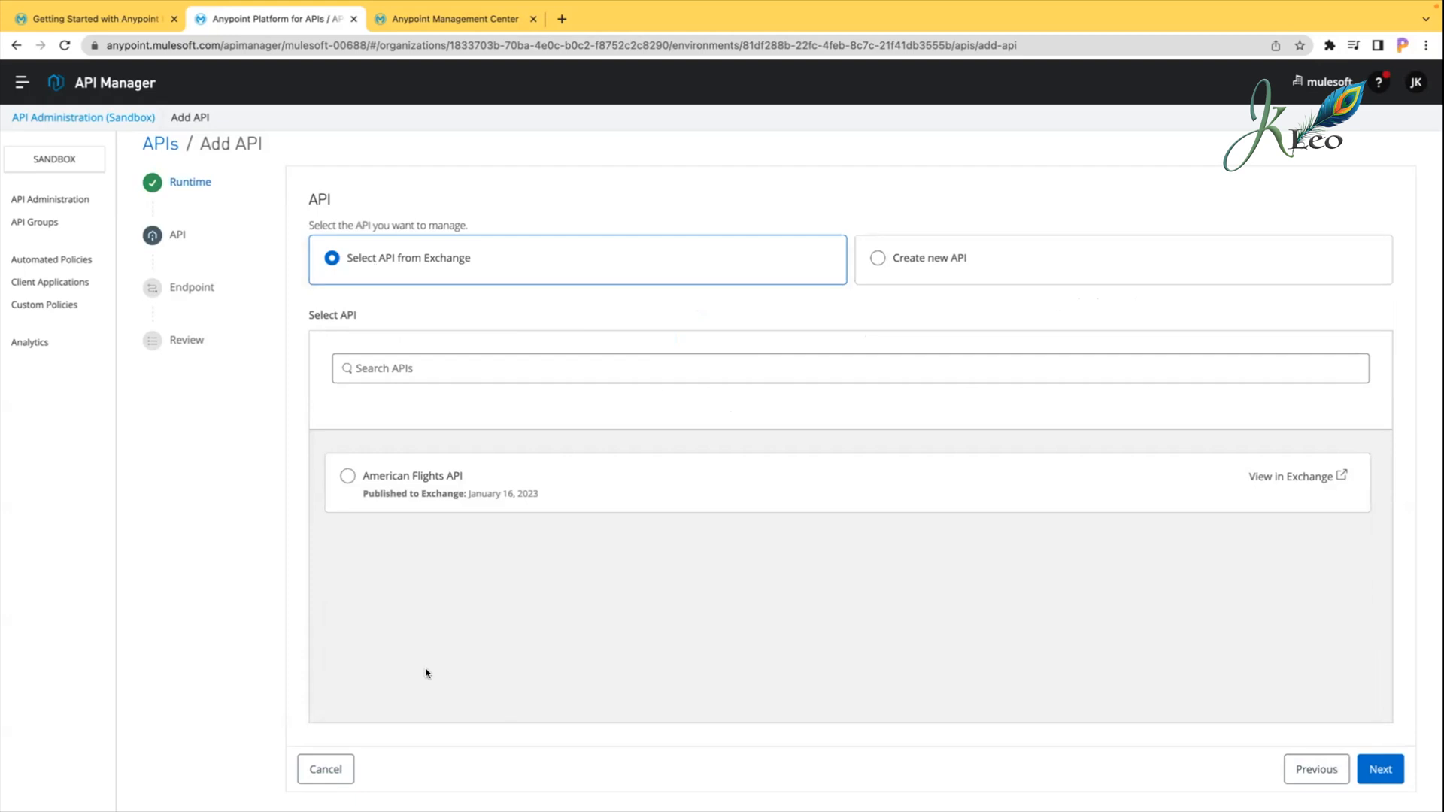
left_click(1316, 767)
left_click(650, 656)
key("BackSpace")
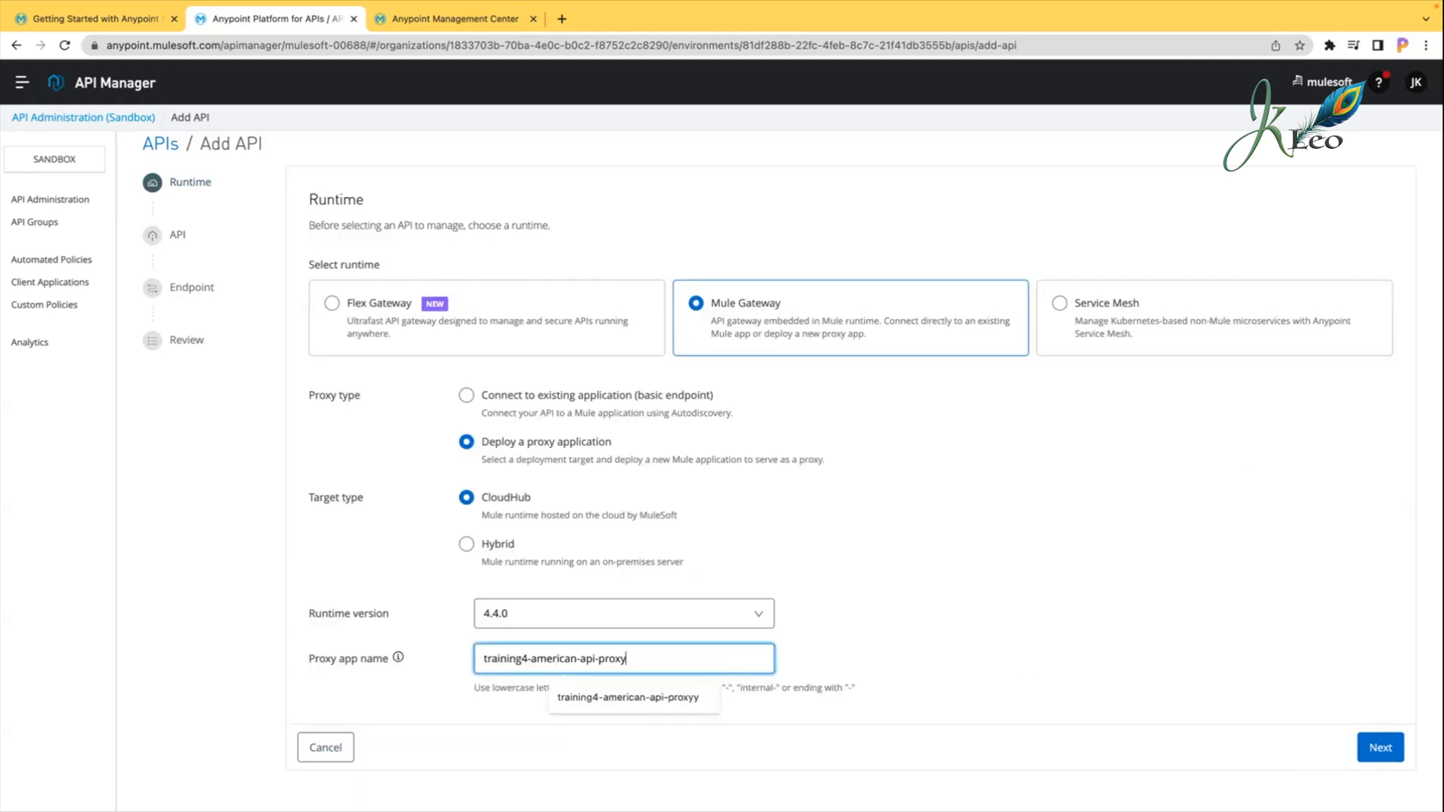
type("-jk")
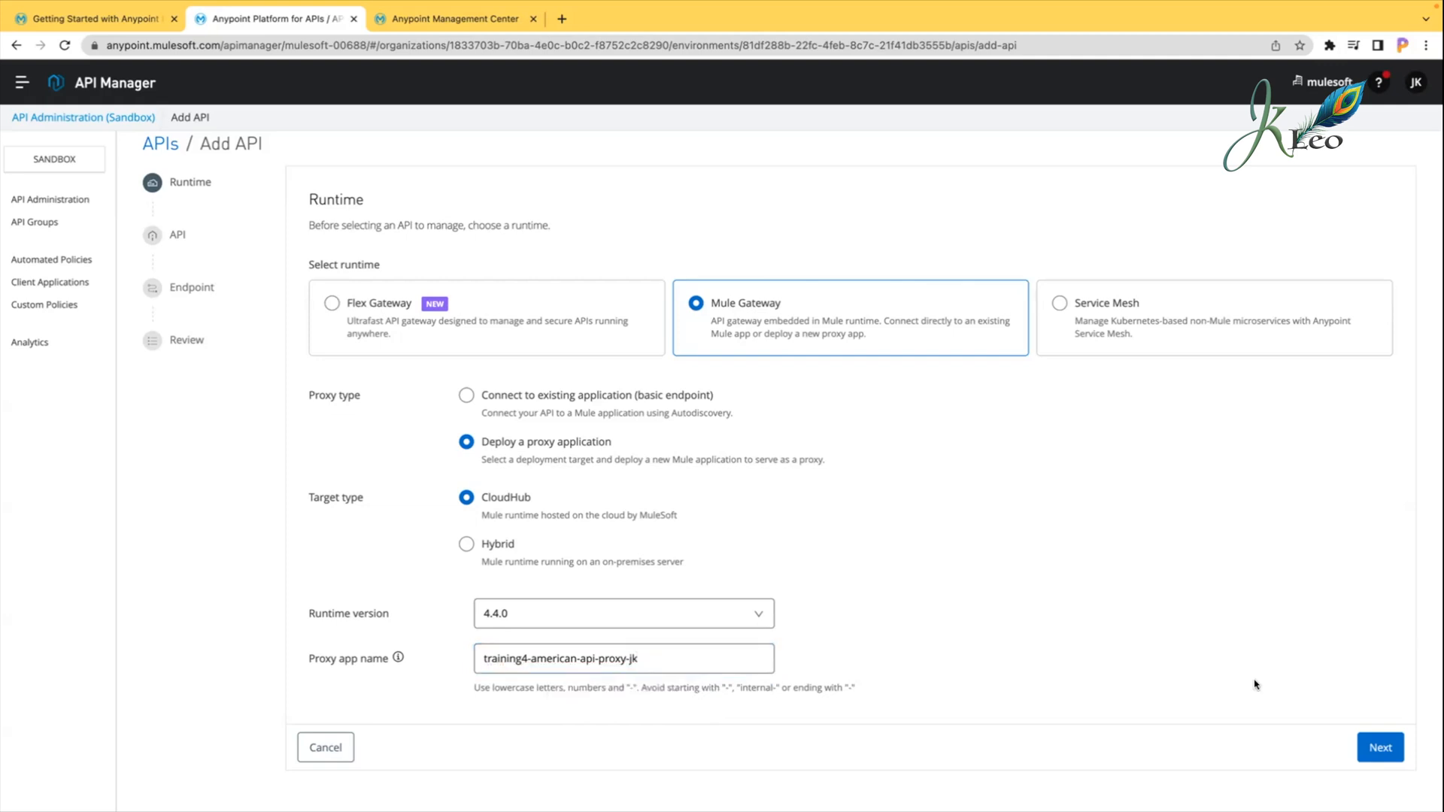
left_click(1390, 748)
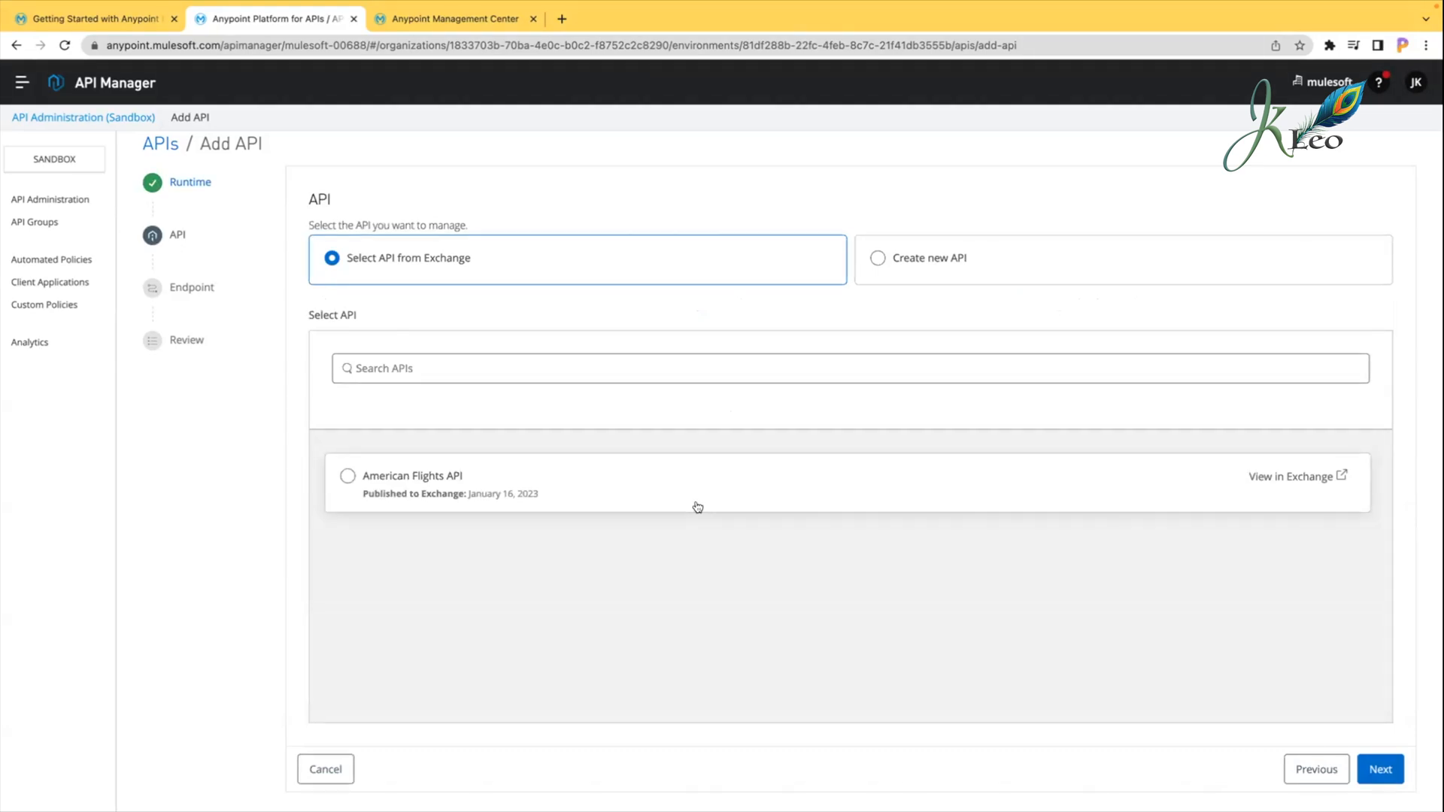
Step: Choose American Flights API from Exchange as the API to manage, check its asset type and versions, and continue to the endpoint settings
left_click(348, 477)
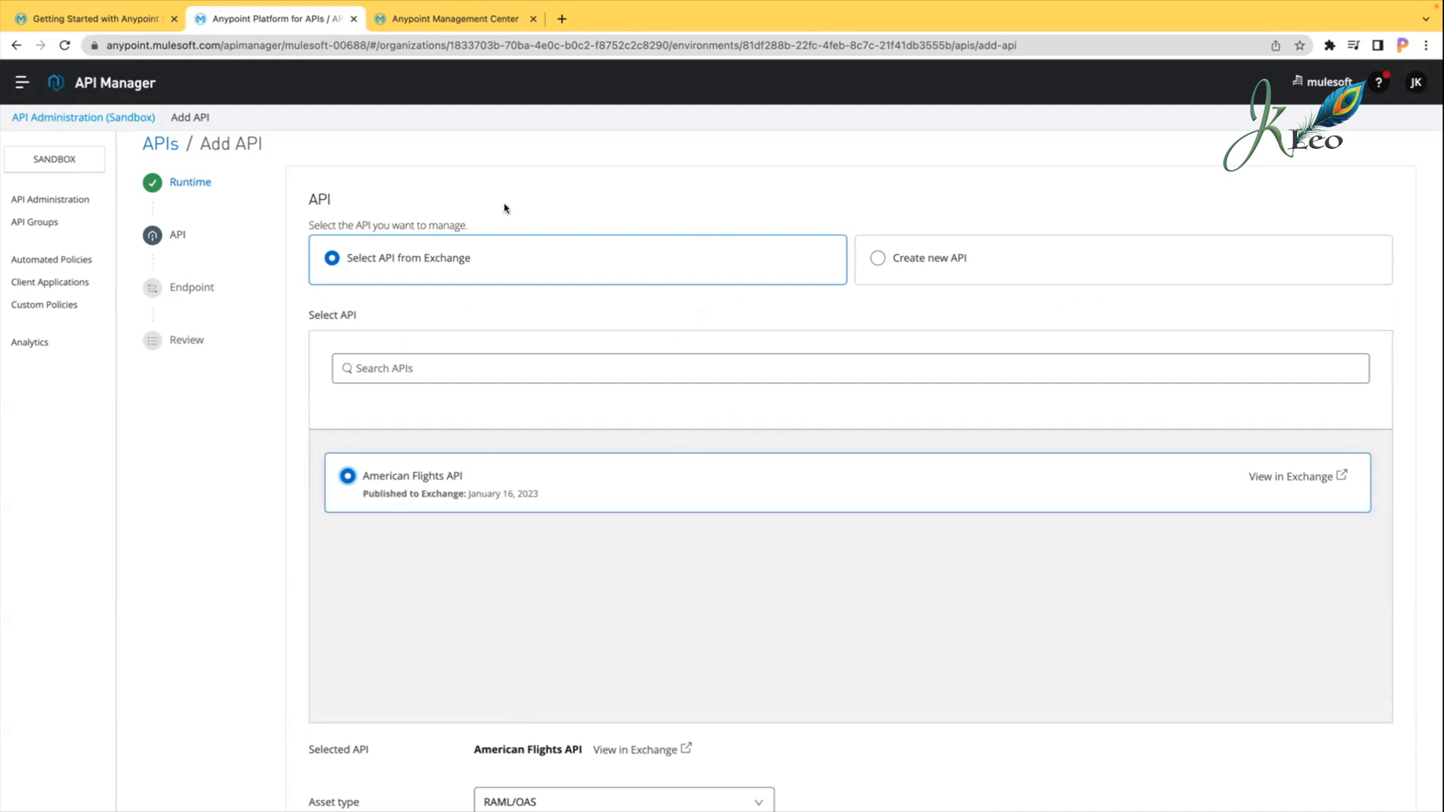
left_click(404, 16)
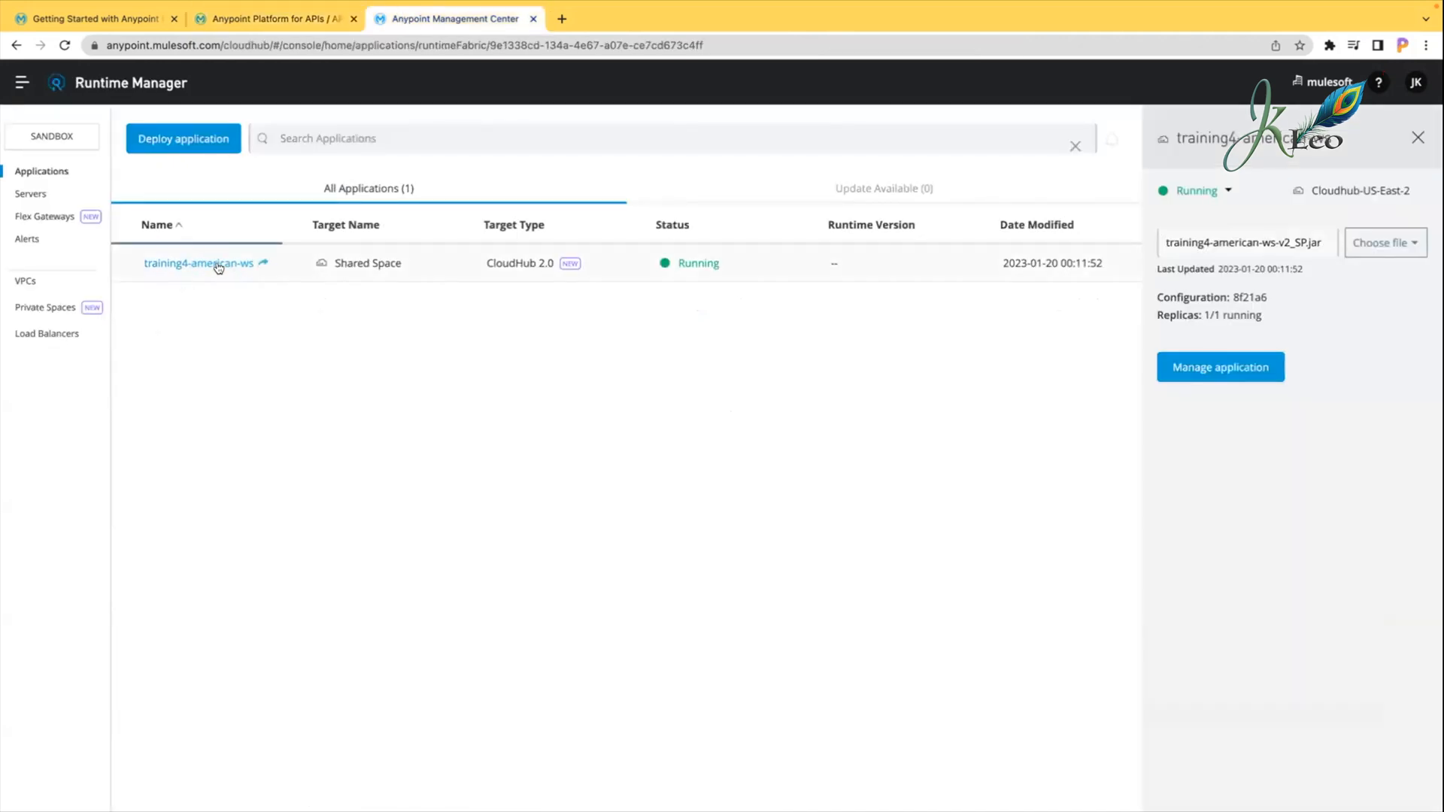
left_click(286, 20)
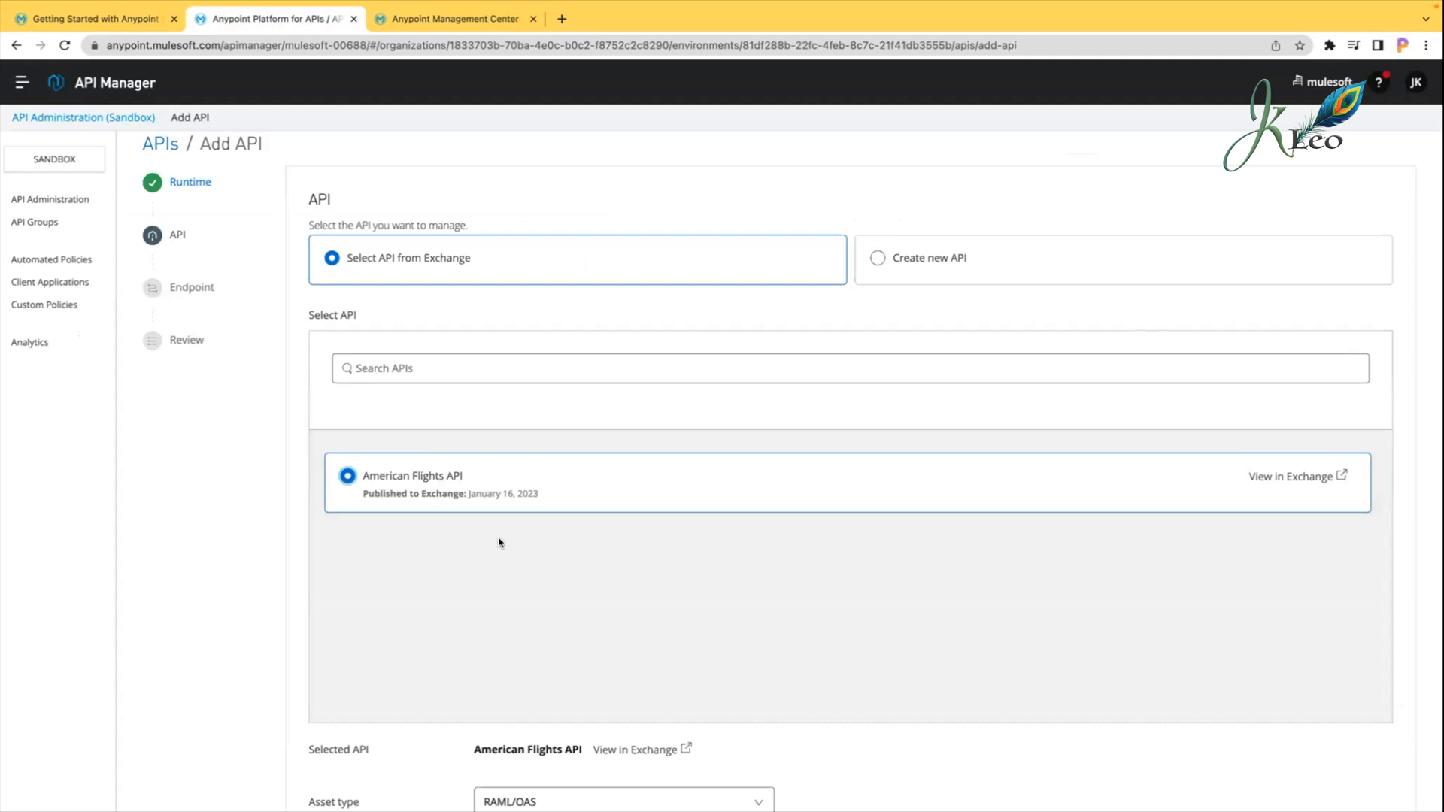
scroll(541, 543, "down", 2)
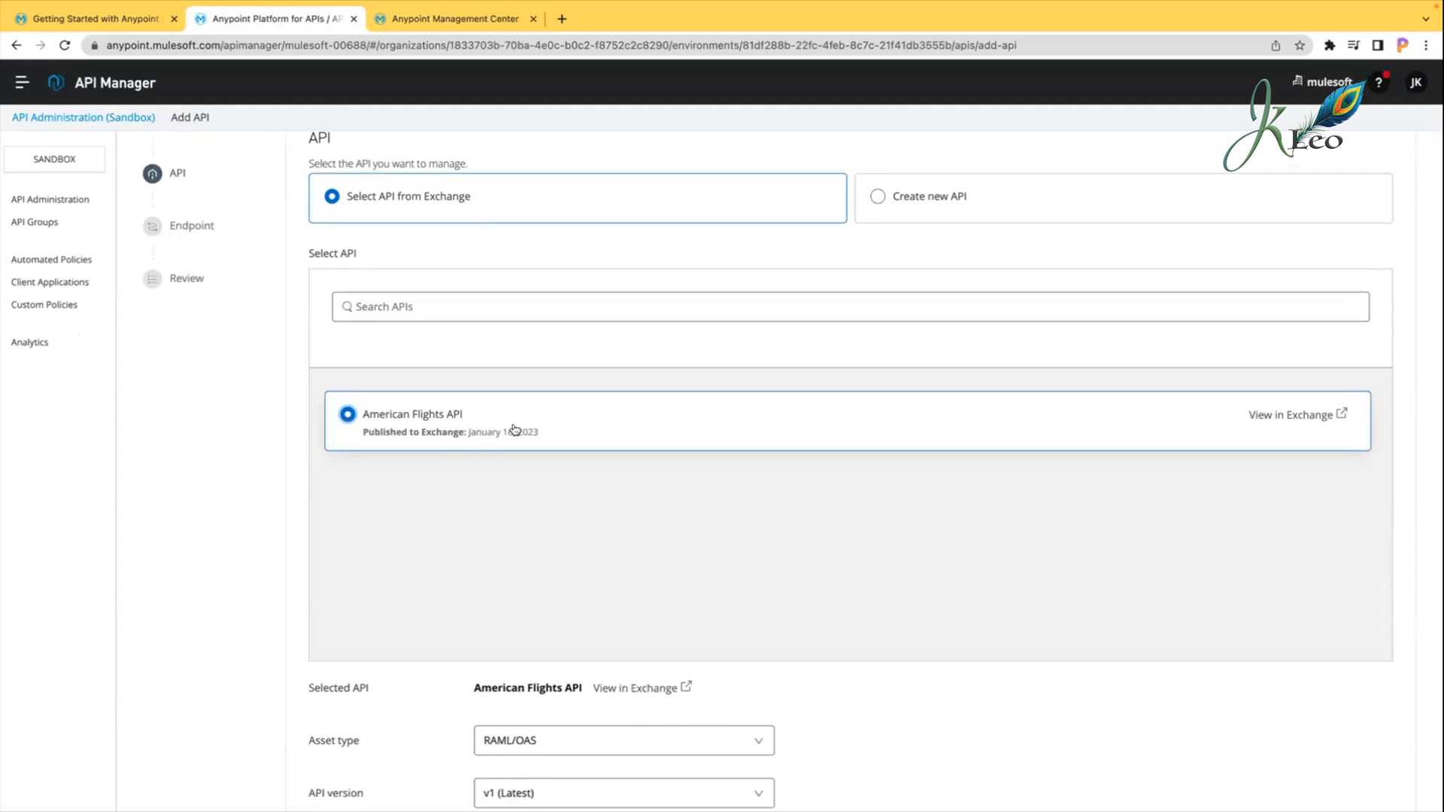
scroll(580, 538, "down", 2)
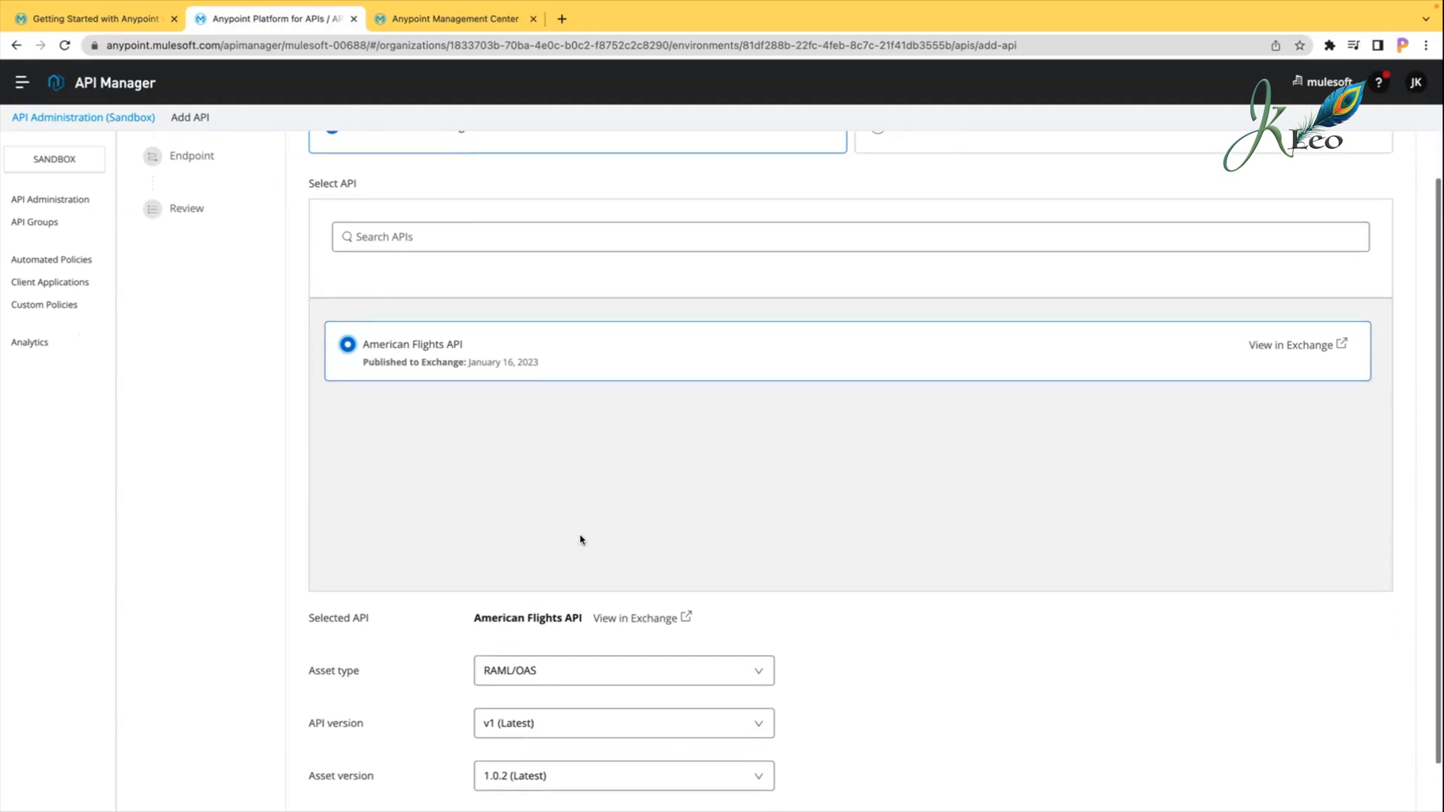
scroll(580, 538, "down", 2)
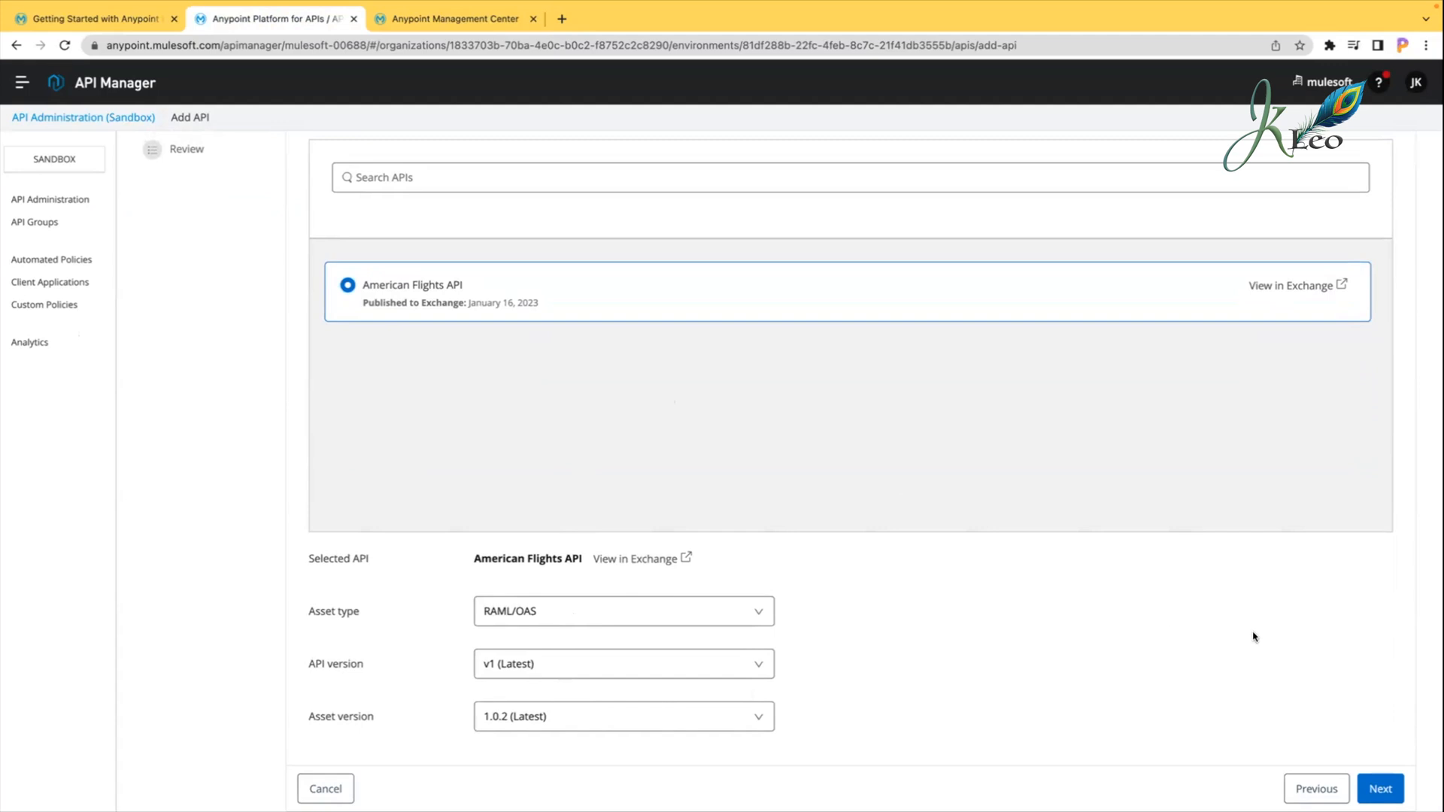
left_click(1380, 789)
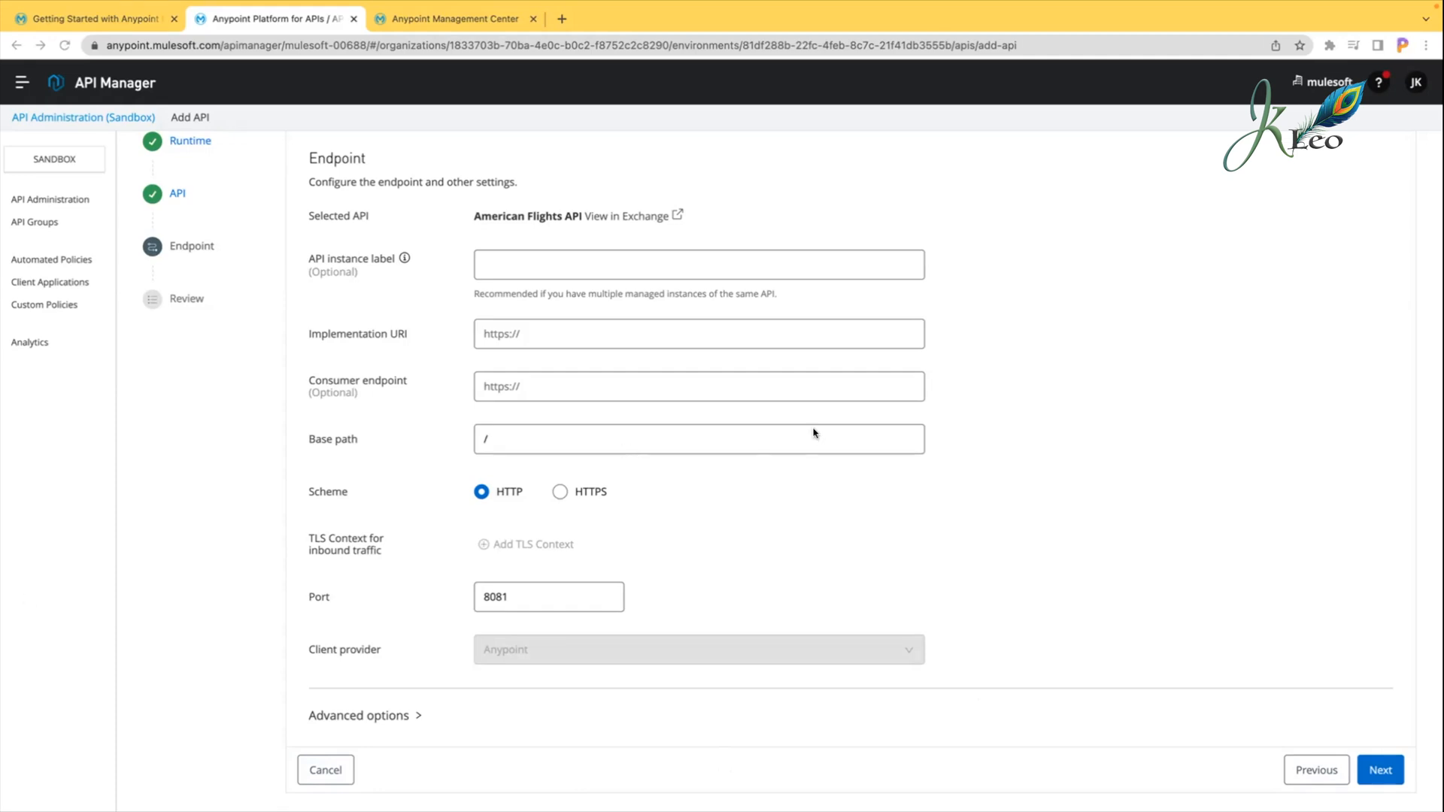
Step: Open the training4-american-ws application in Runtime Manager and copy its public endpoint URL
scroll(813, 433, "up", 1)
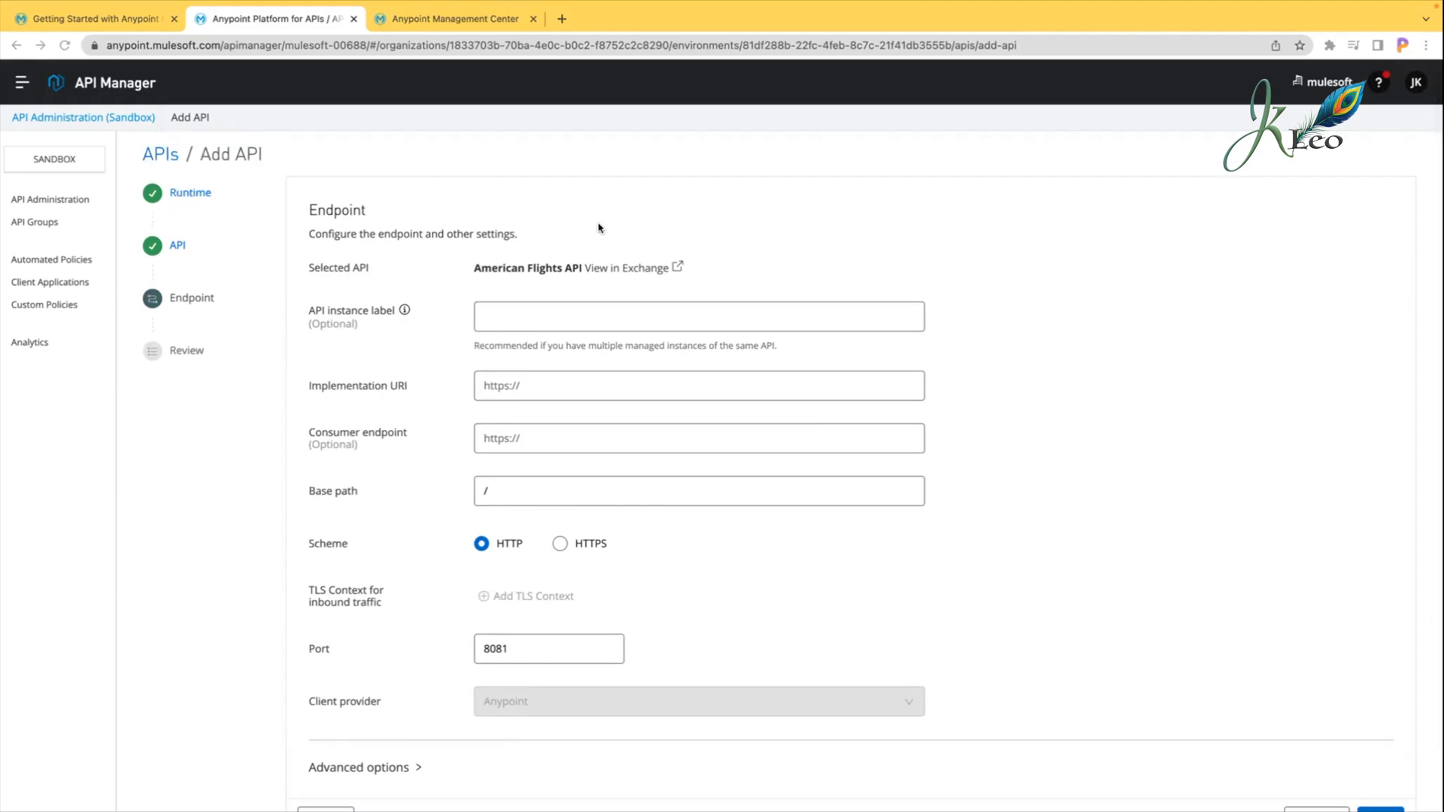
left_click(426, 20)
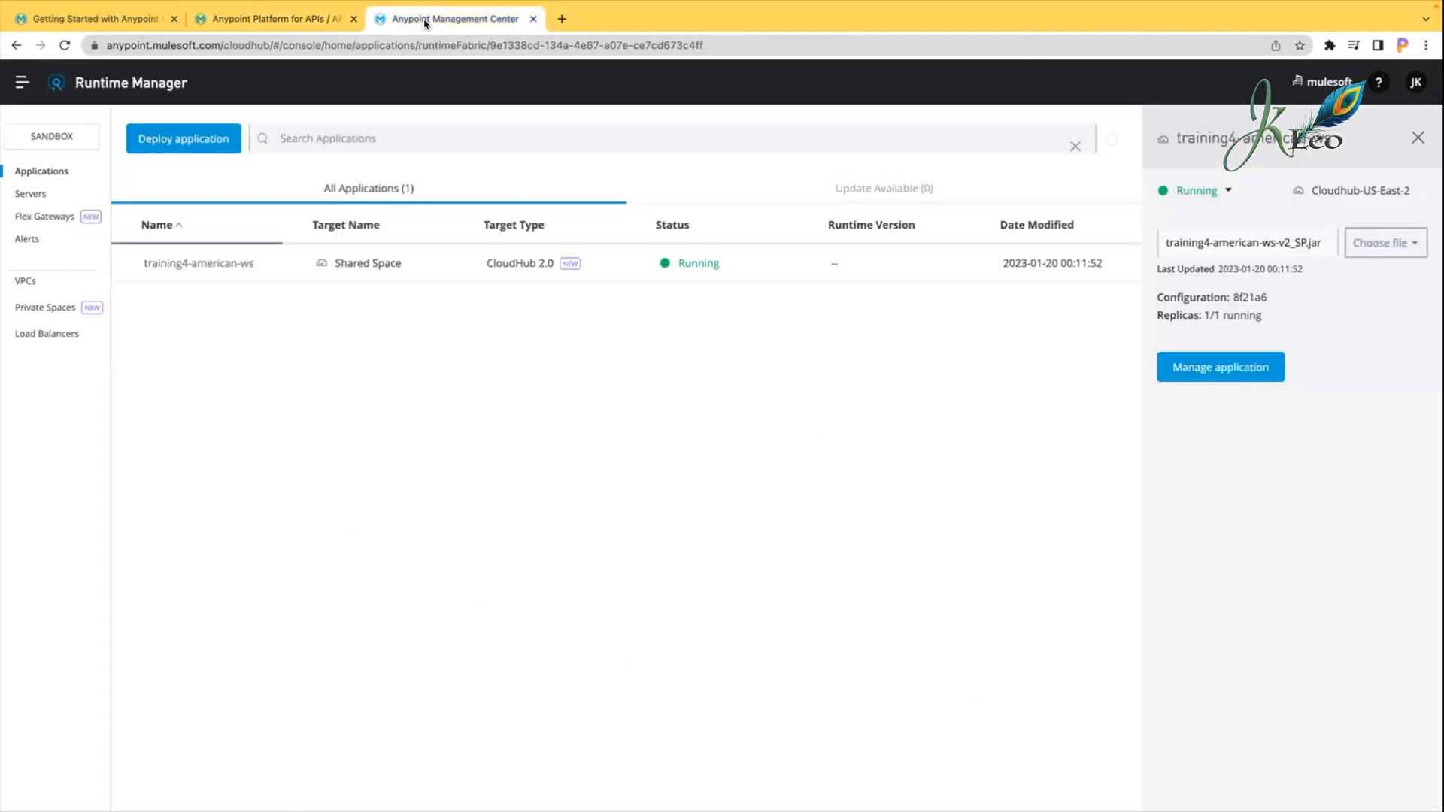
left_click(209, 265)
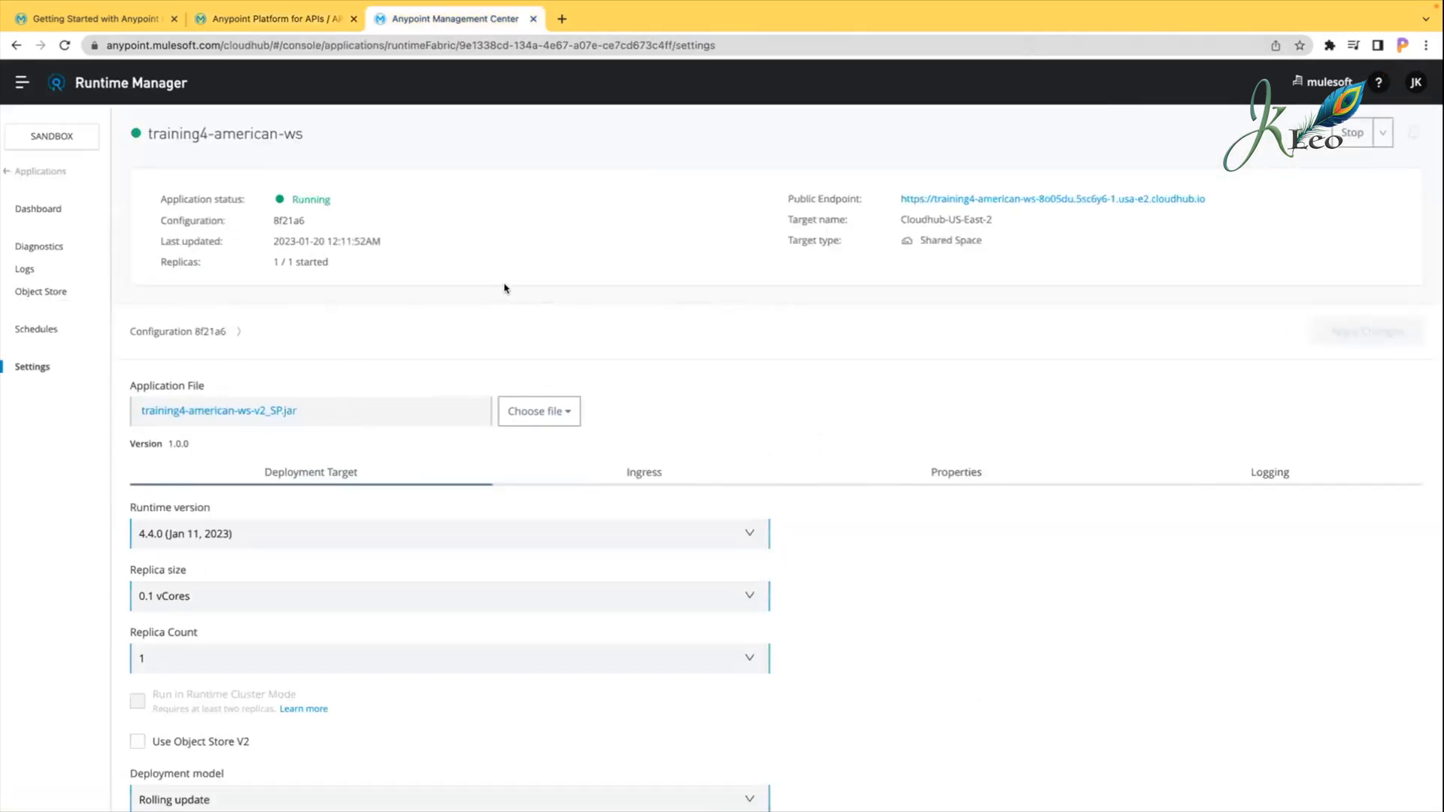
left_click_drag(901, 199, 1213, 199)
key("super+c")
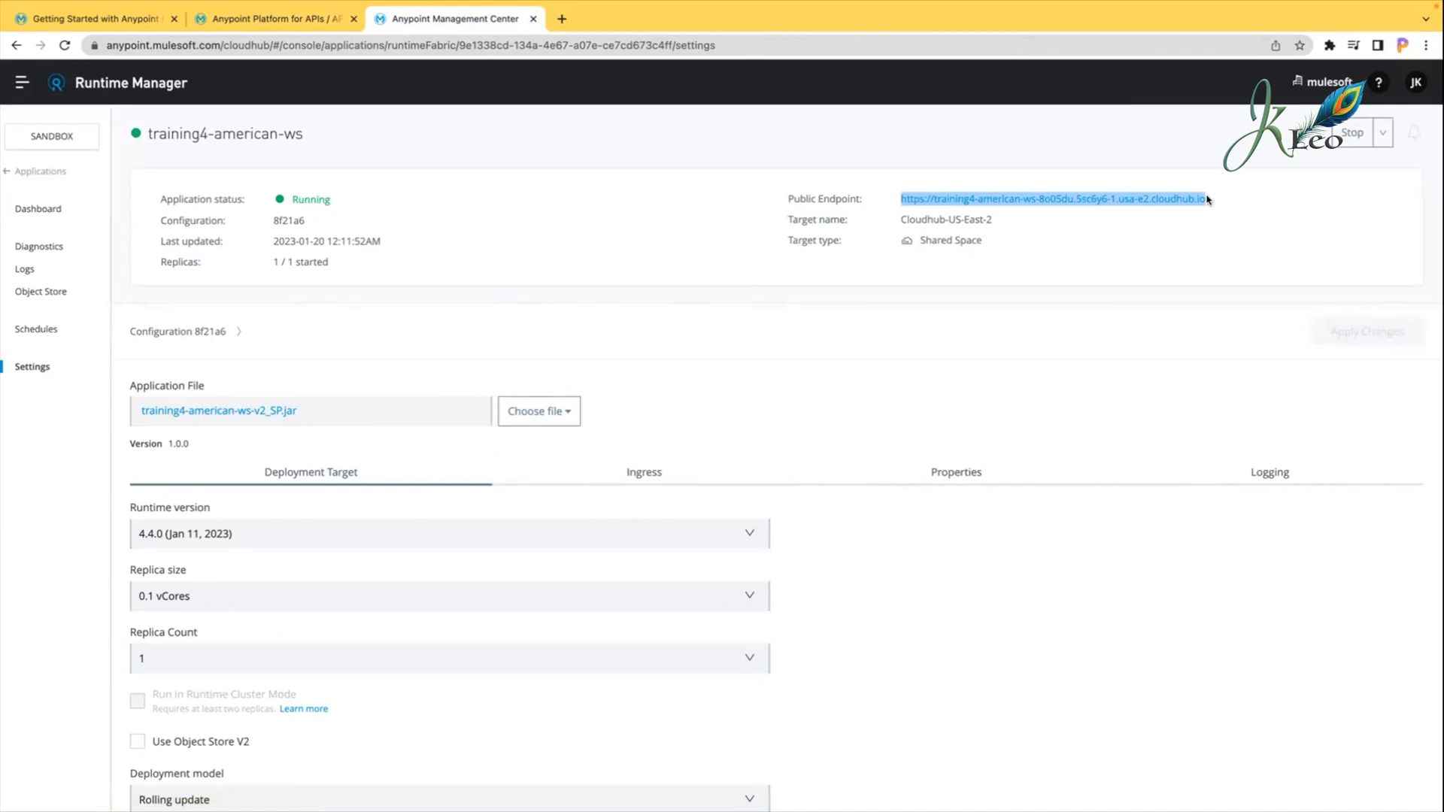
key("super+Tab")
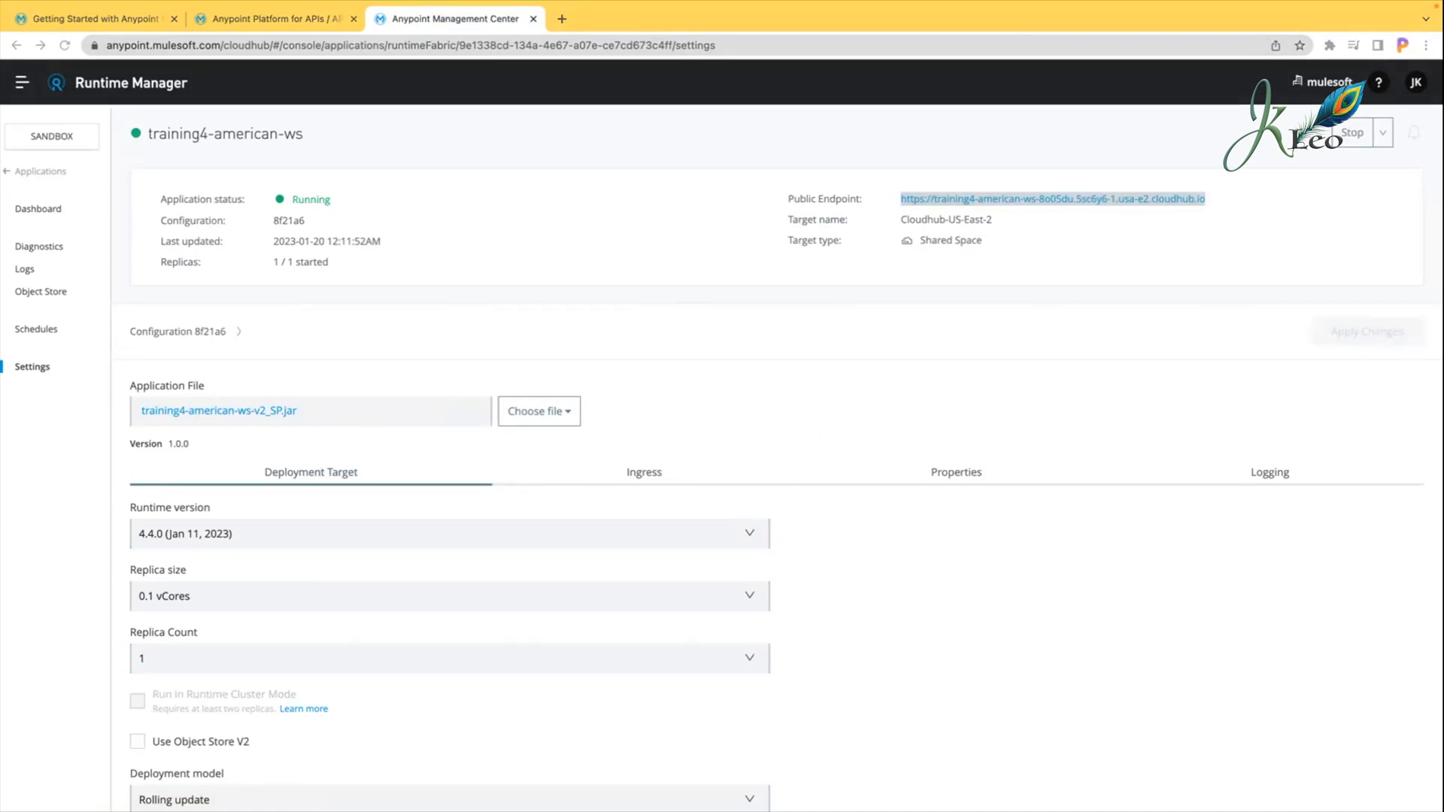
Step: Back in API Manager, paste the copied URL as the implementation URI and remove its leading spaces
left_click(301, 18)
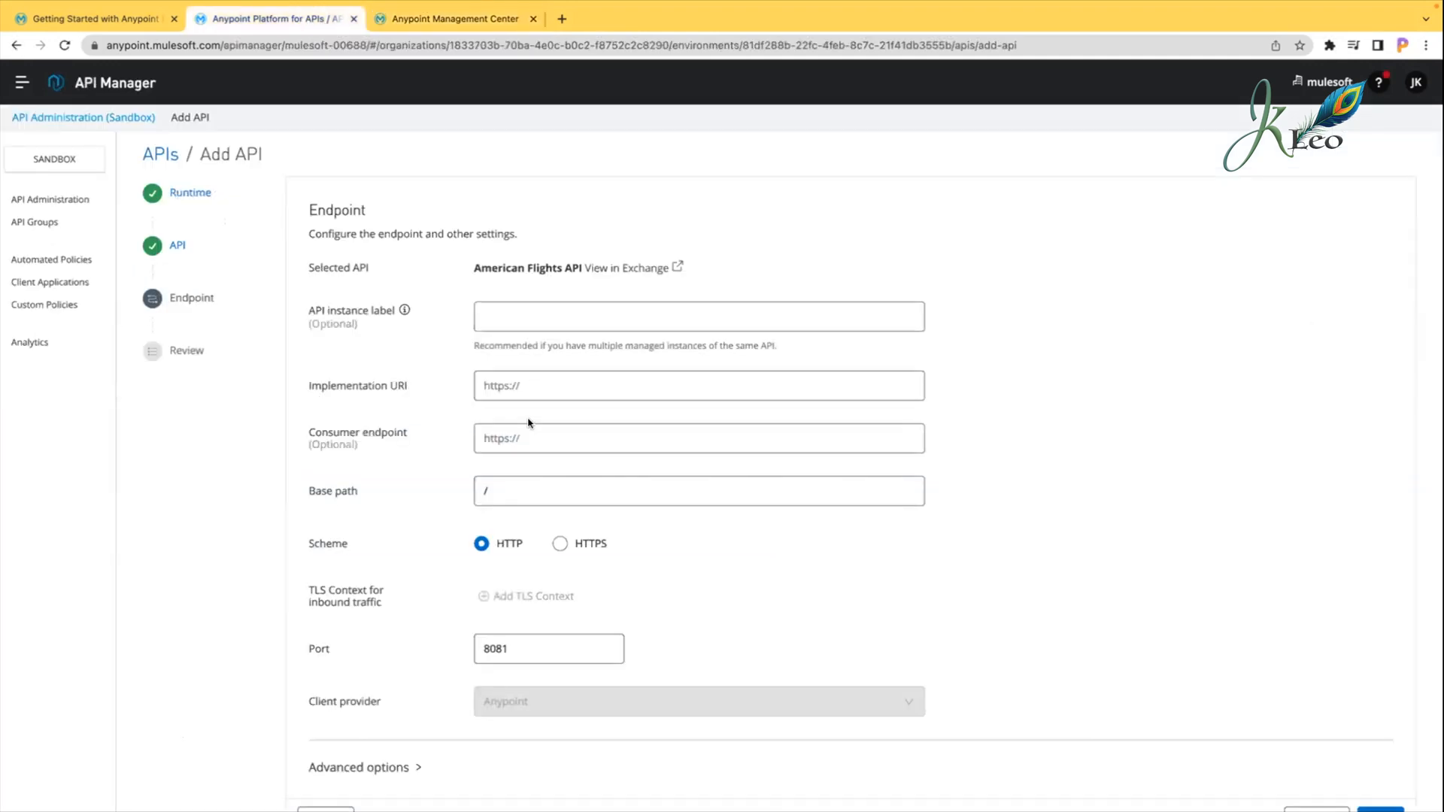
left_click(533, 388)
key("super+v")
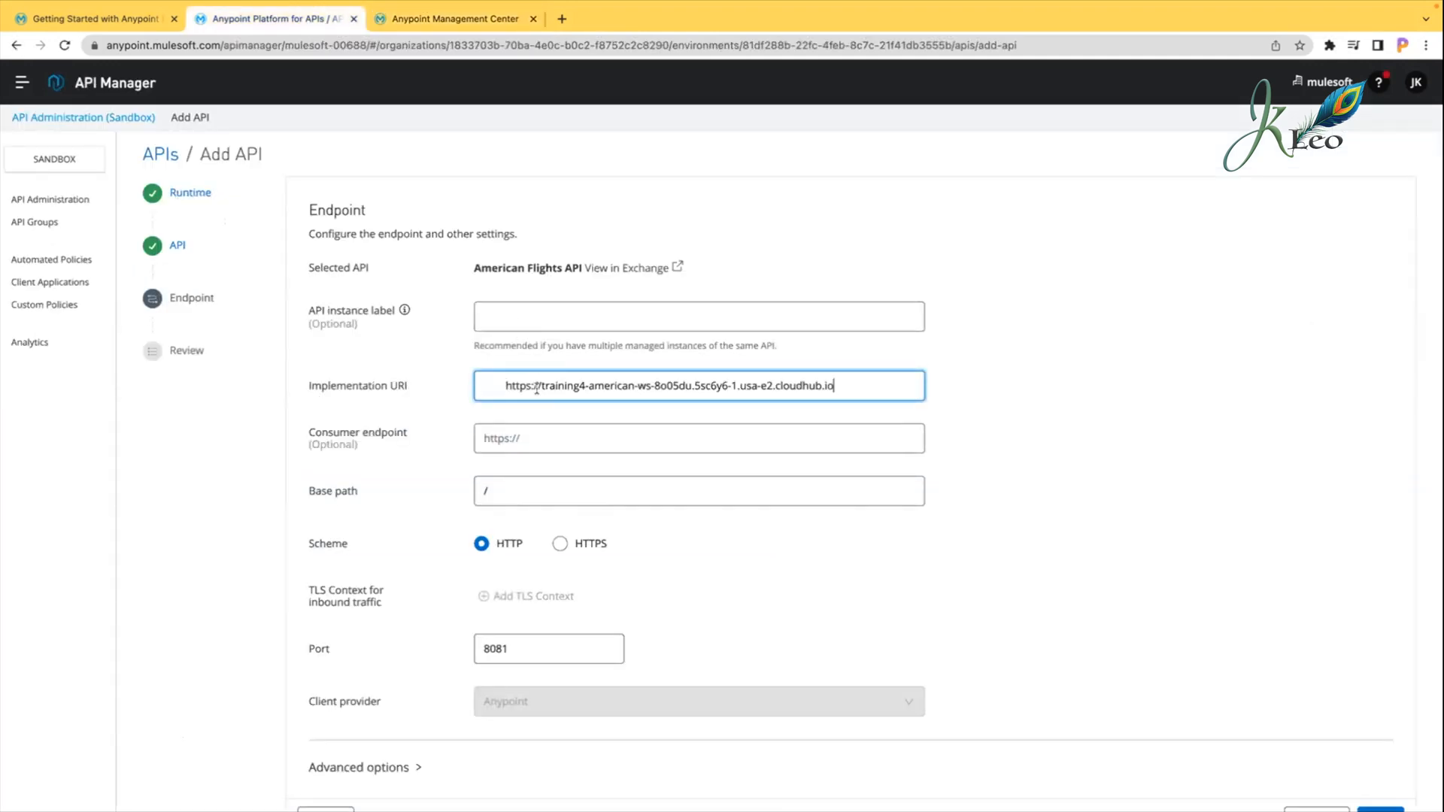
left_click_drag(504, 385, 342, 390)
key("BackSpace")
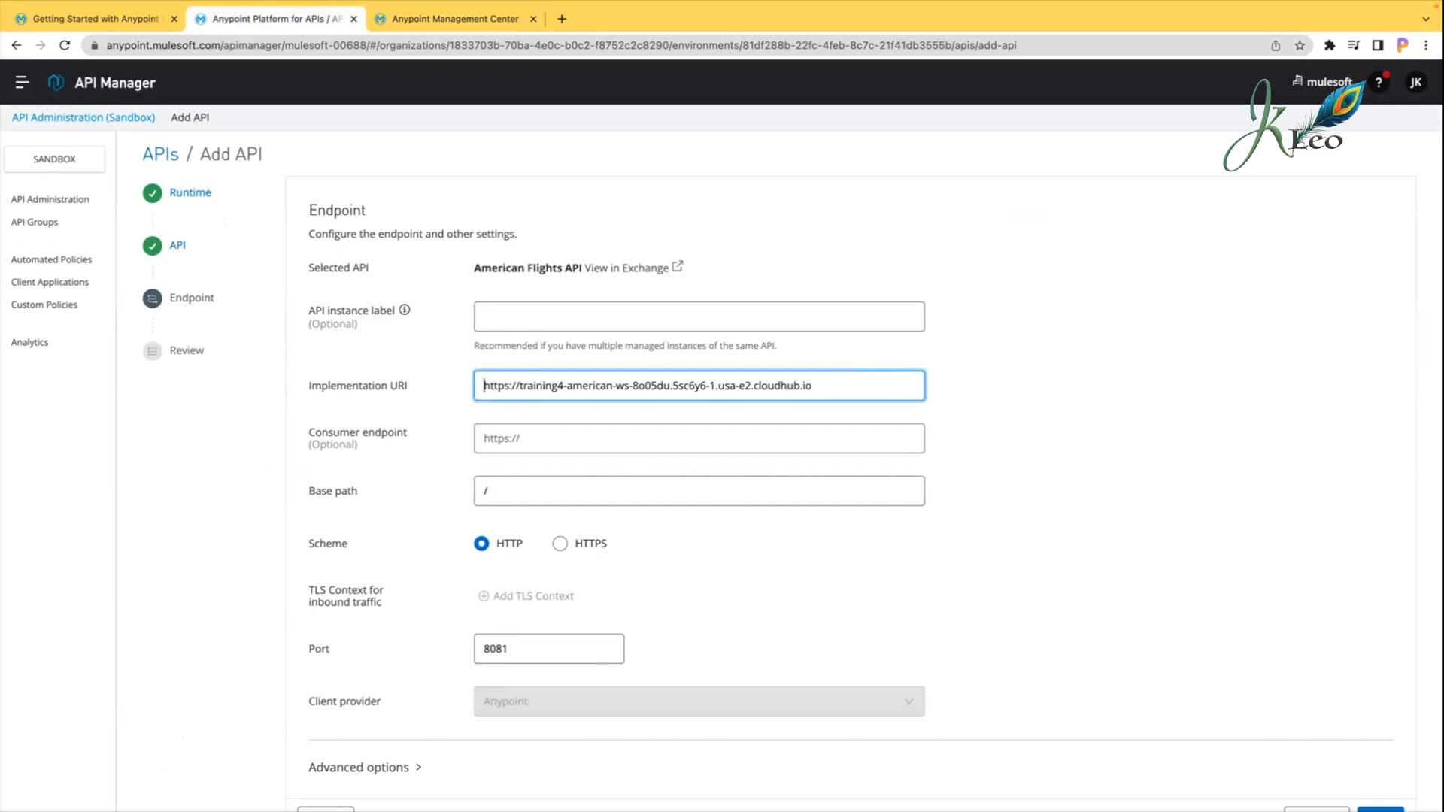
Step: Append /api/ to the end of the implementation URI and check the remaining endpoint settings
left_click(832, 379)
type("/api/fli")
key("BackSpace")
key("BackSpace")
left_click(1003, 417)
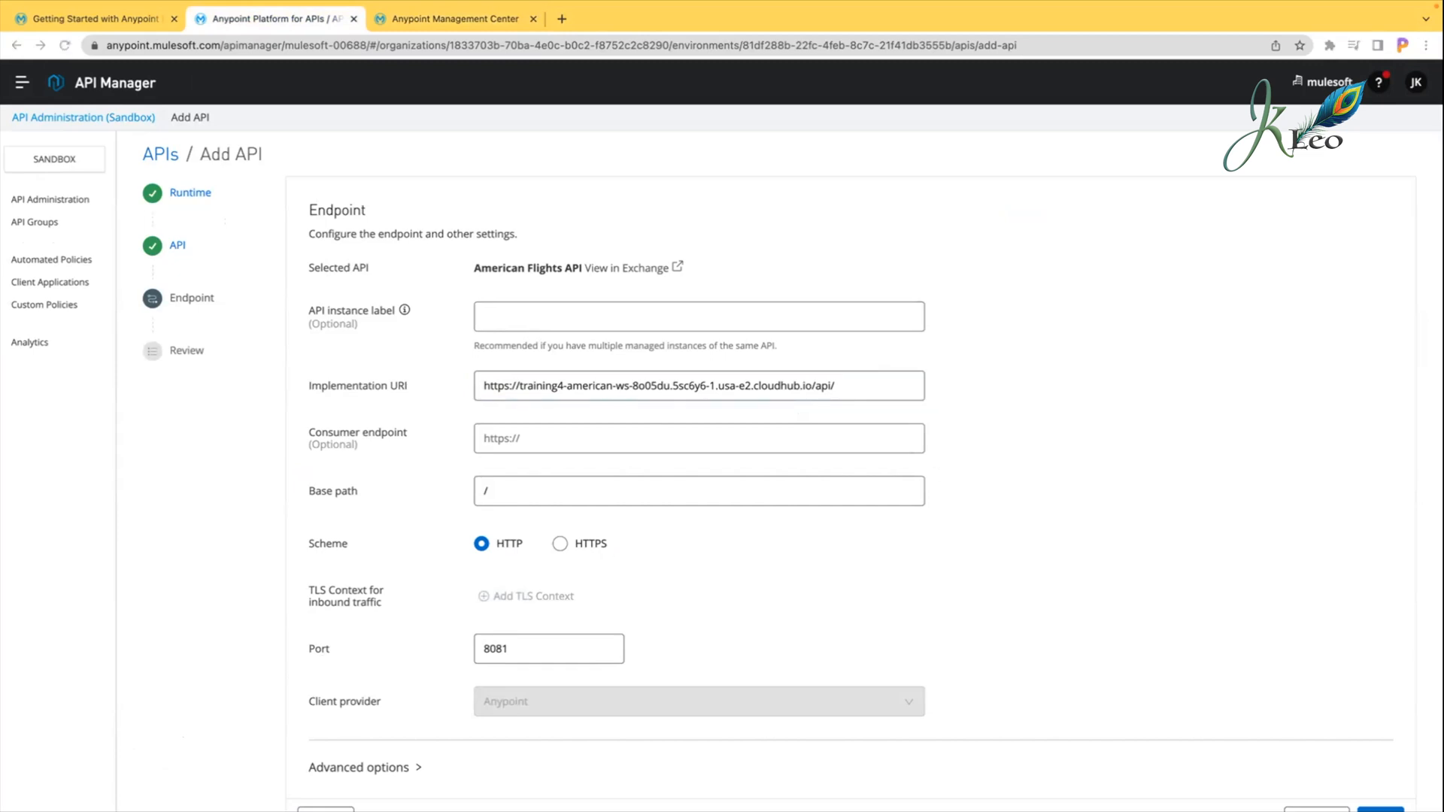
left_click(962, 588)
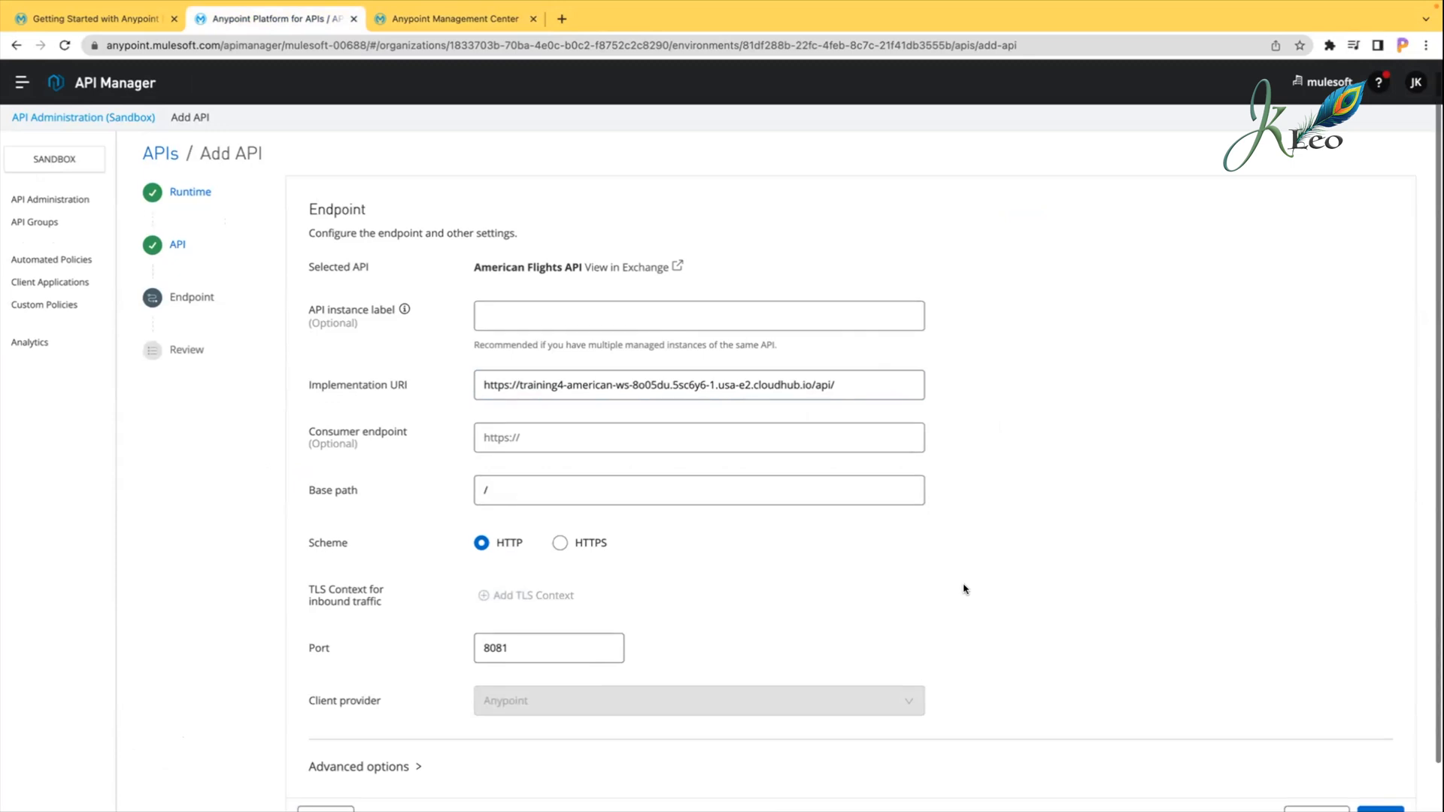
scroll(962, 591, "down", 2)
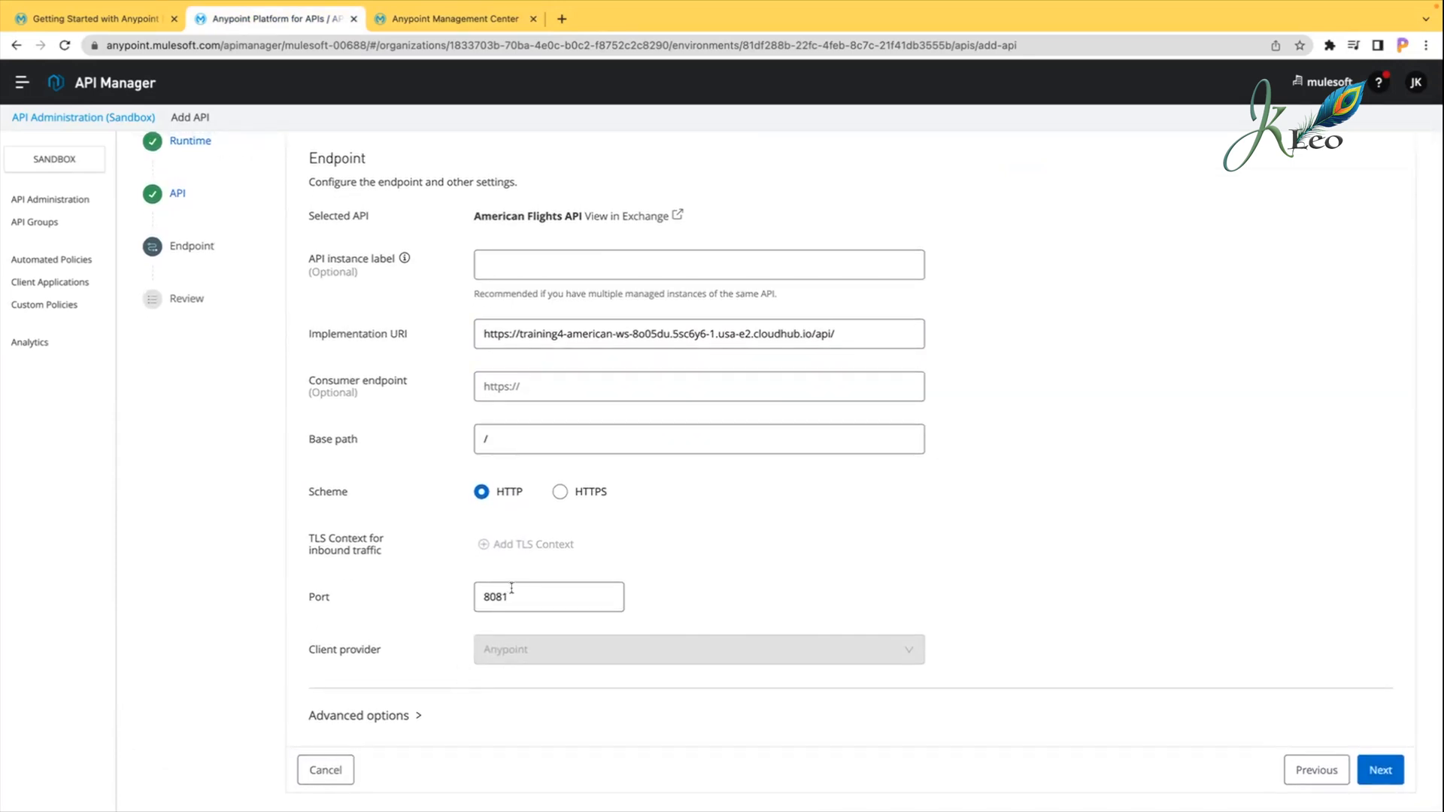
left_click(861, 332)
left_click(1389, 771)
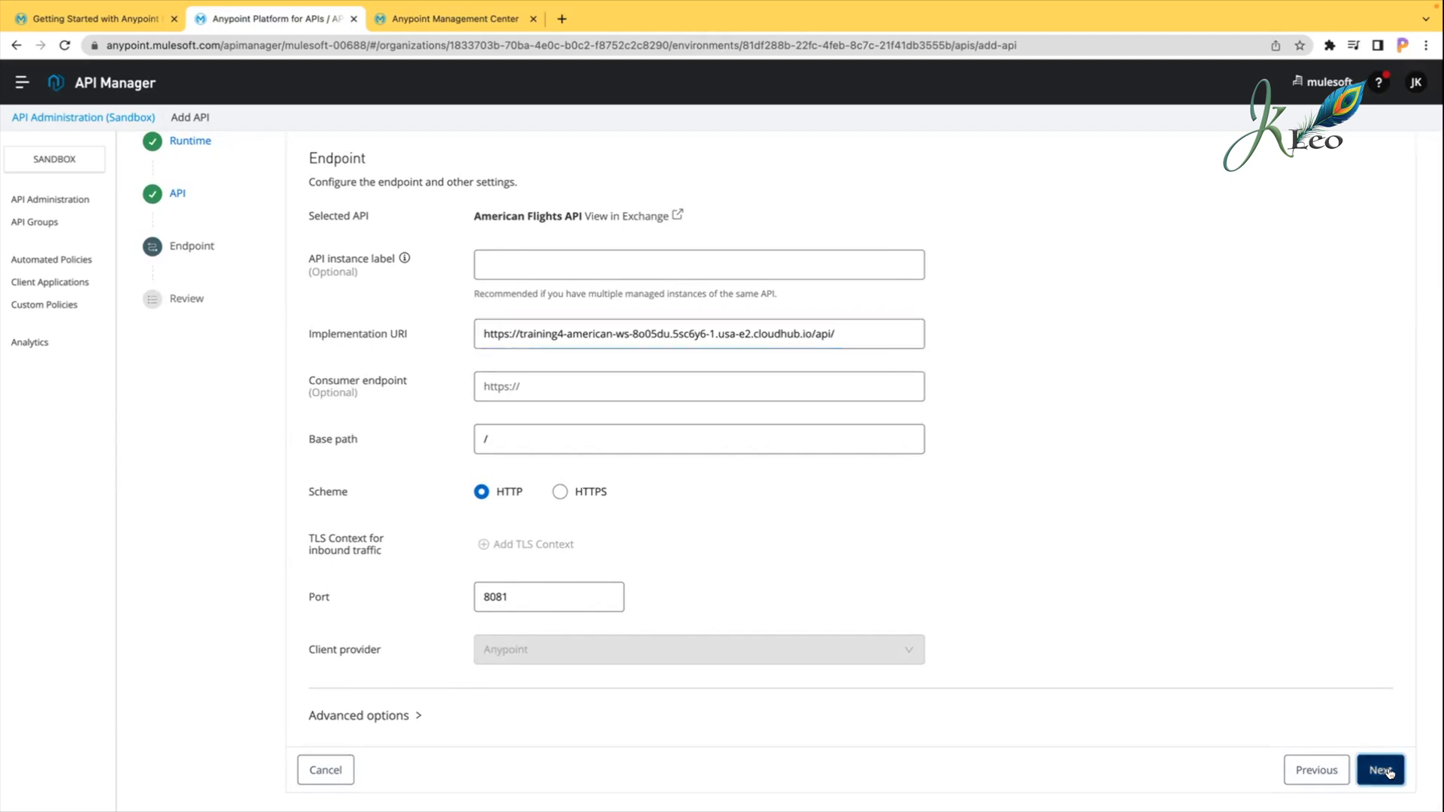
Step: Test the implementation URI in a new browser tab by requesting its flights/2 resource, and close that tab
triple_click(861, 332)
key("ctrl+c")
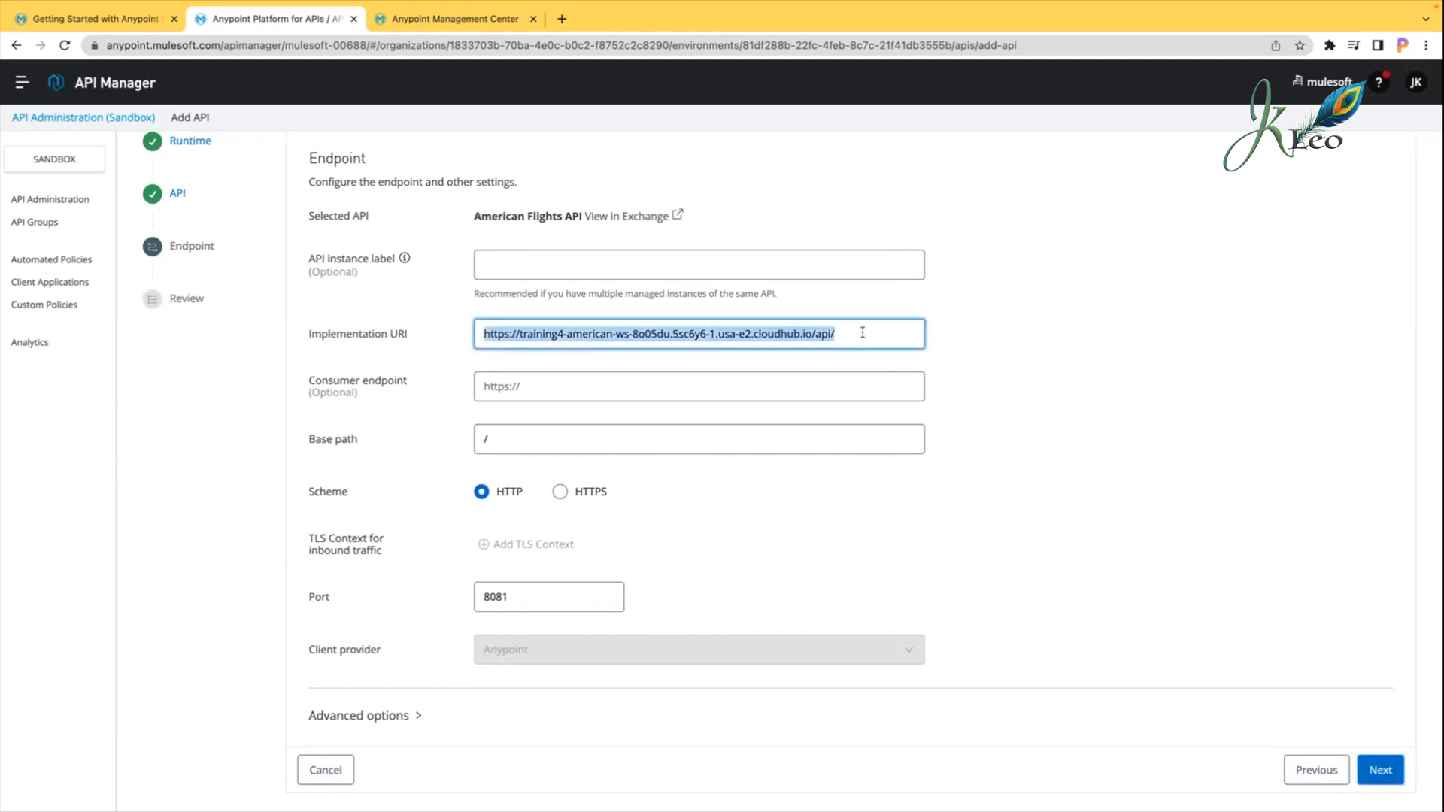
left_click(561, 18)
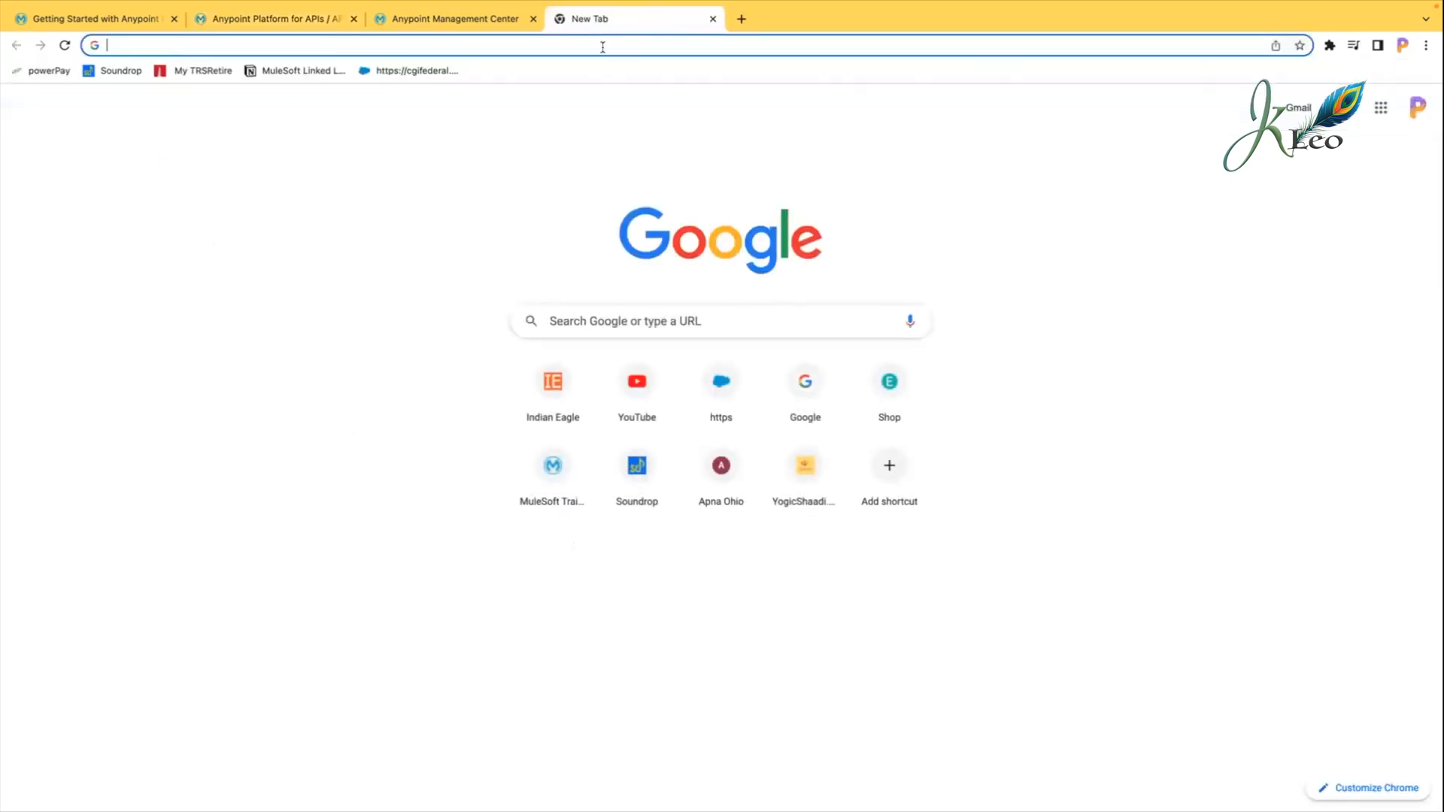
key("ctrl+v")
type("flight")
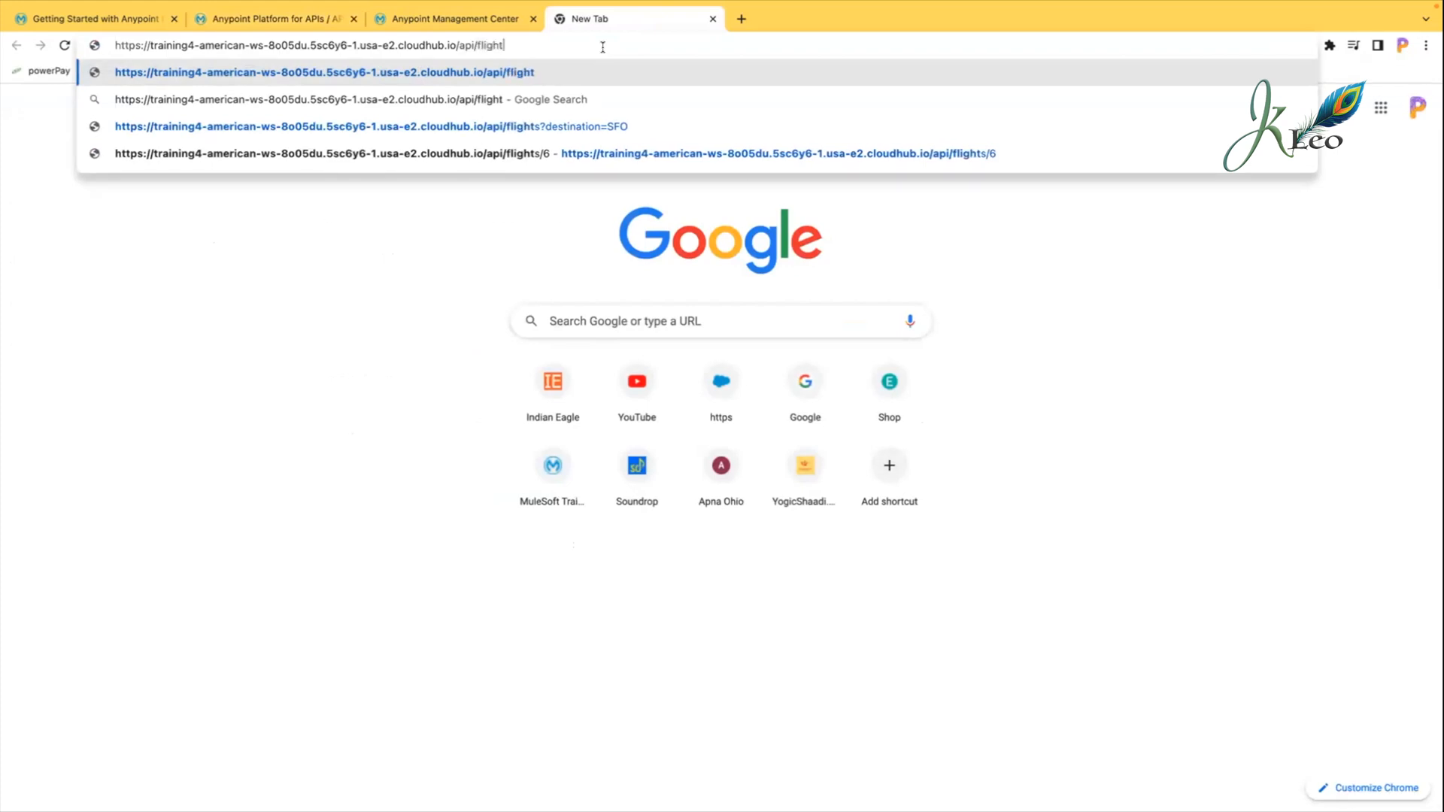
type("s/2")
key("Return")
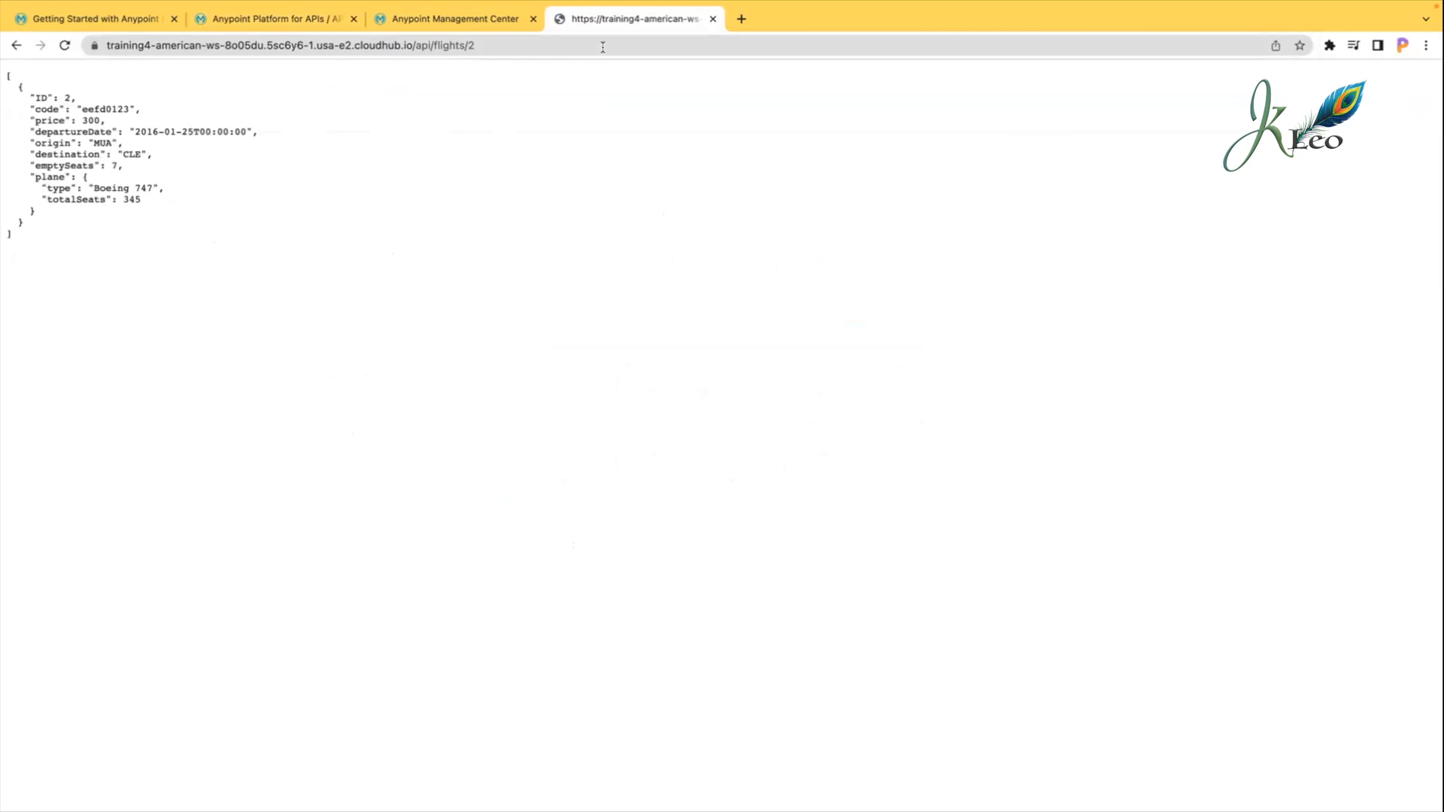
left_click(713, 19)
left_click(978, 250)
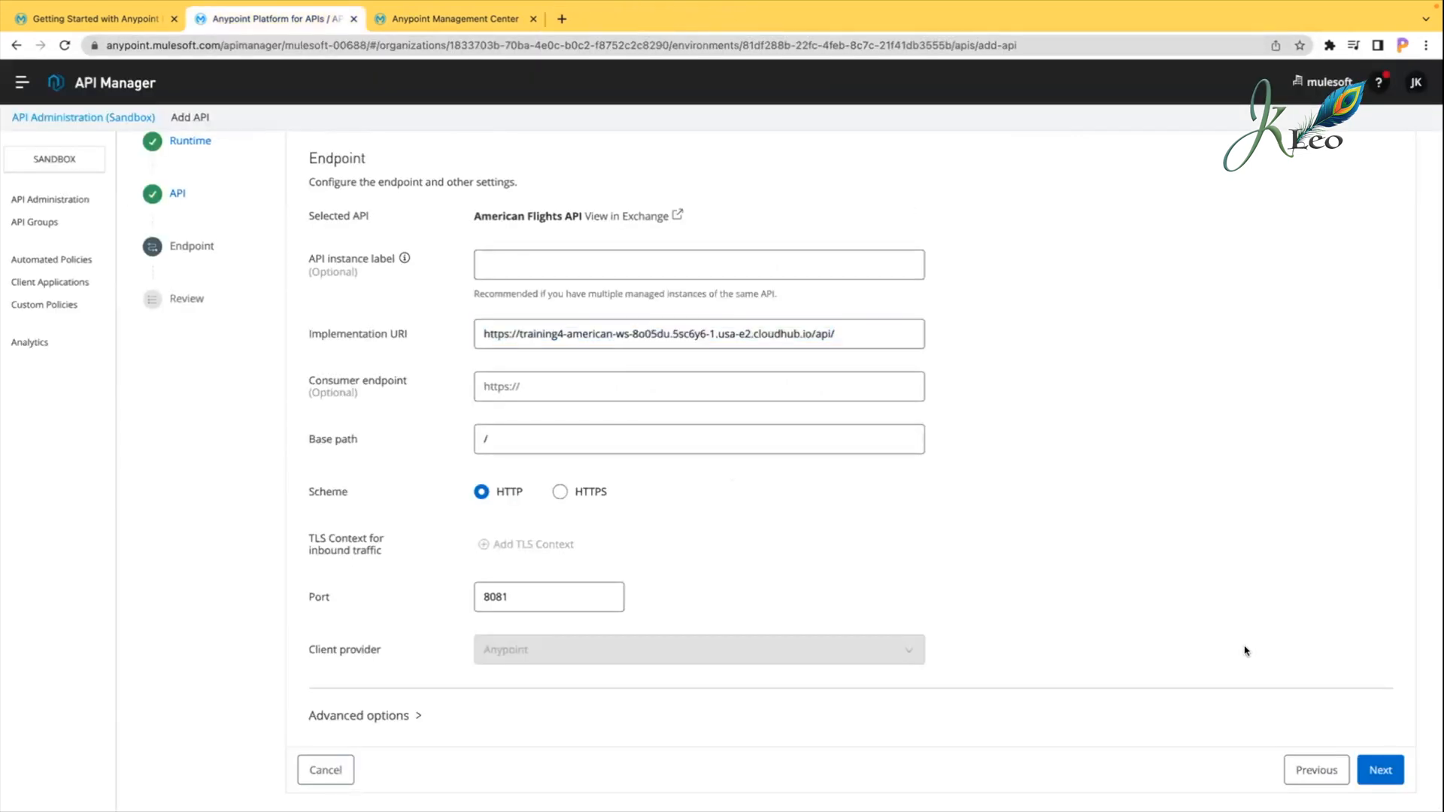
Step: Continue to the Review stage and check the runtime, proxy, API and endpoint selections
left_click(1377, 770)
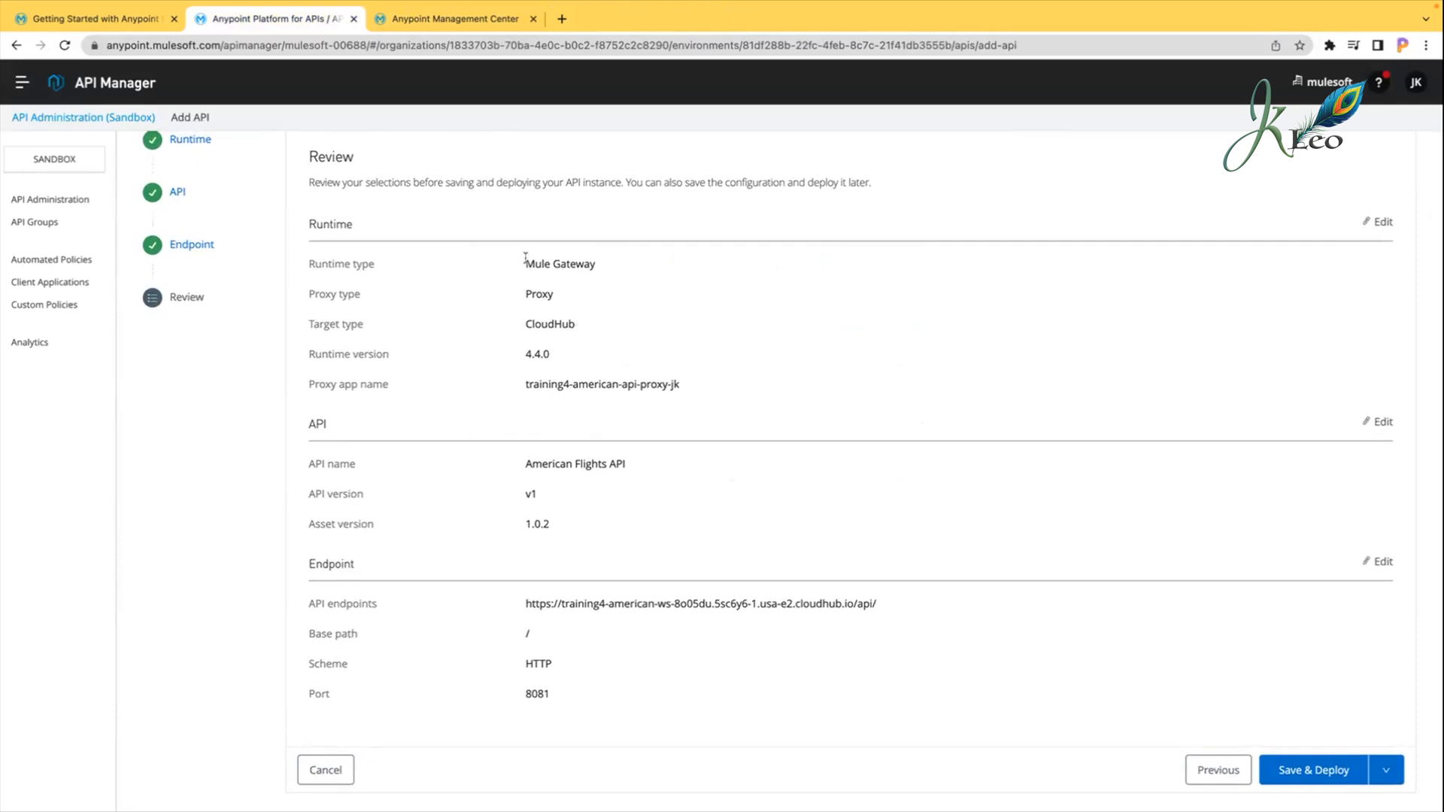
left_click_drag(525, 261, 617, 261)
left_click_drag(517, 294, 550, 293)
left_click_drag(516, 326, 581, 327)
left_click(517, 396)
left_click_drag(585, 396, 637, 381)
left_click(575, 459)
scroll(527, 451, "up", 1)
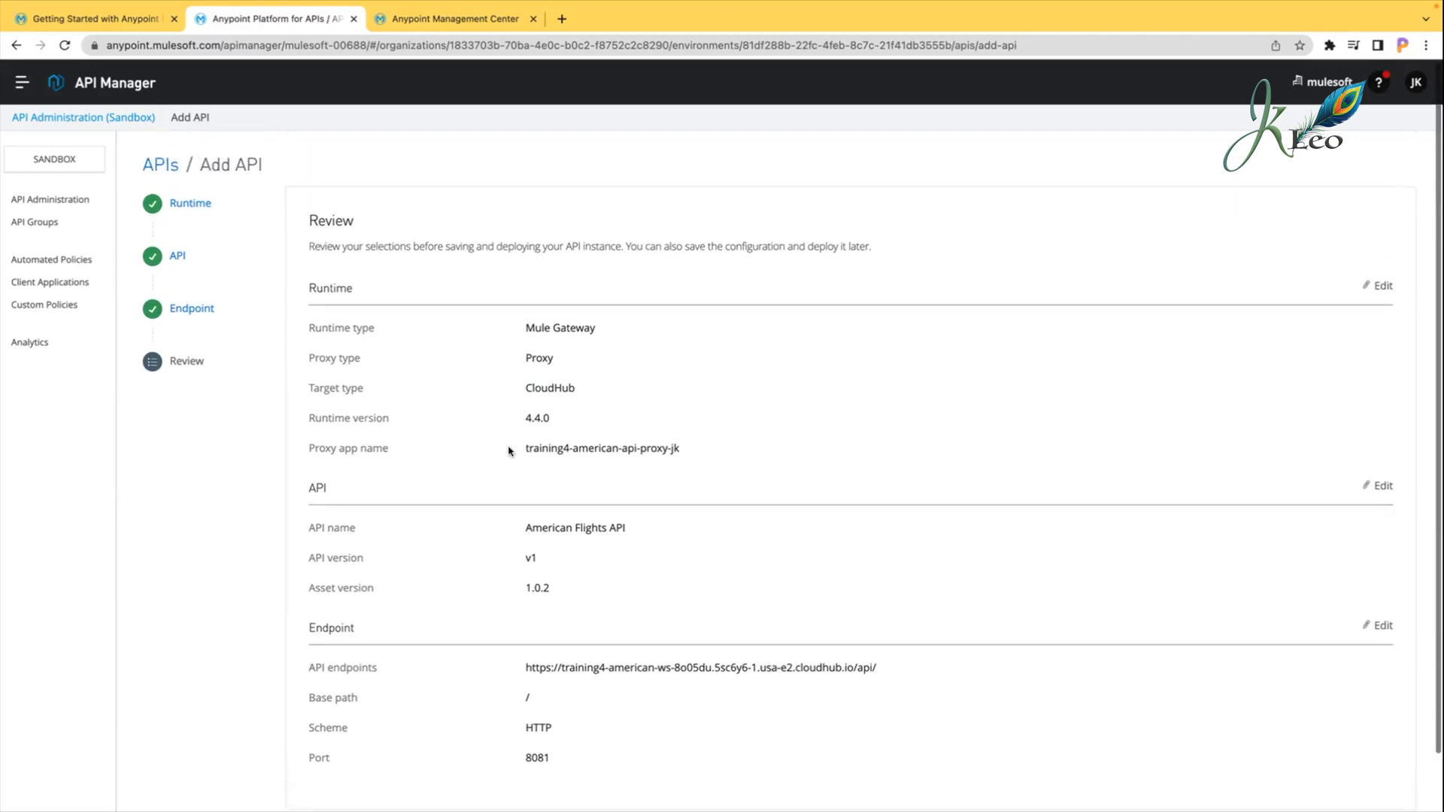
scroll(537, 566, "down", 1)
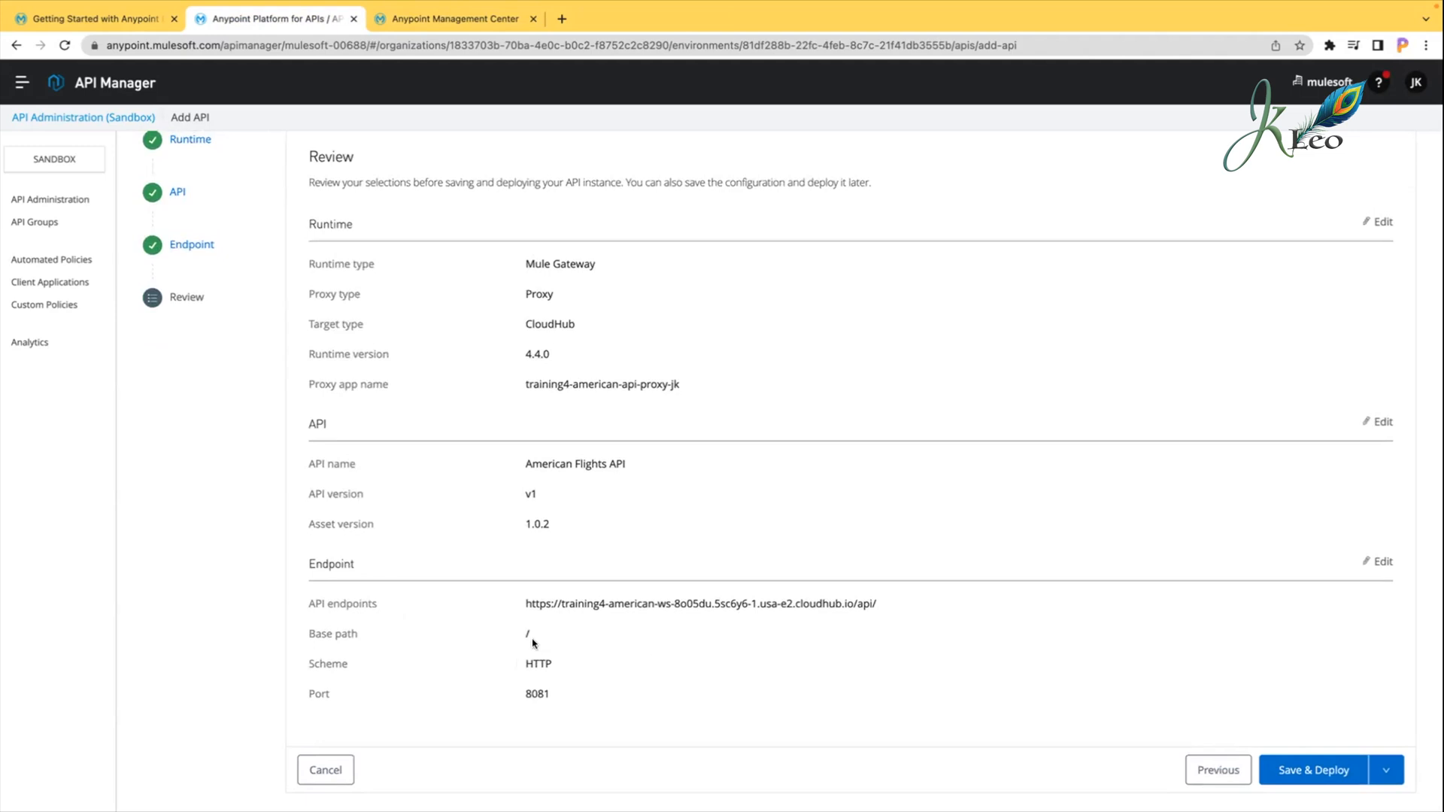
Step: Check the base path and scheme, and save and deploy the American Flights API proxy to CloudHub
left_click_drag(531, 634, 517, 637)
left_click(625, 664)
left_click(1307, 769)
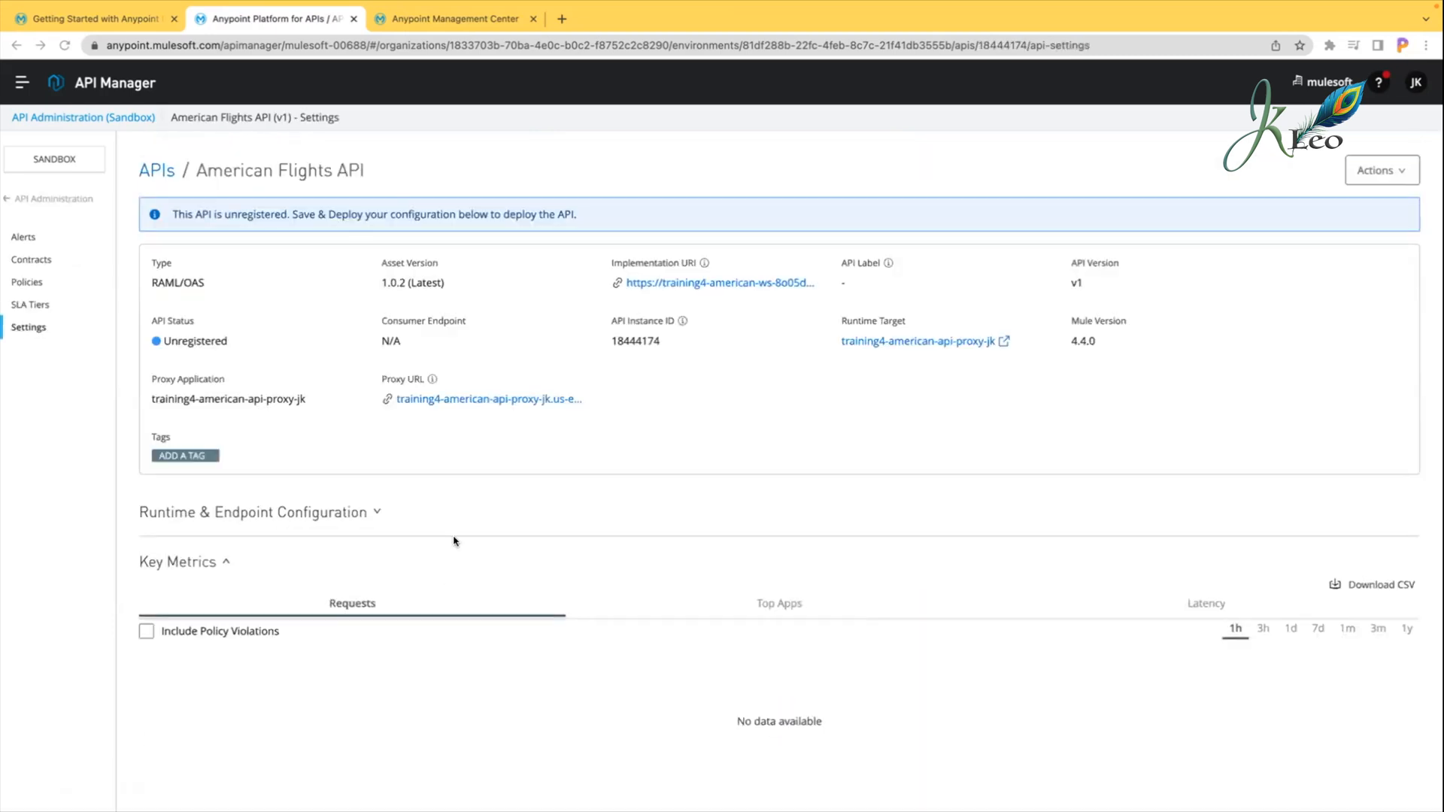
Step: Check the deployment of training4-american-api-proxy-jk in Runtime Manager's application list and the deployment notice in API Manager
left_click(444, 18)
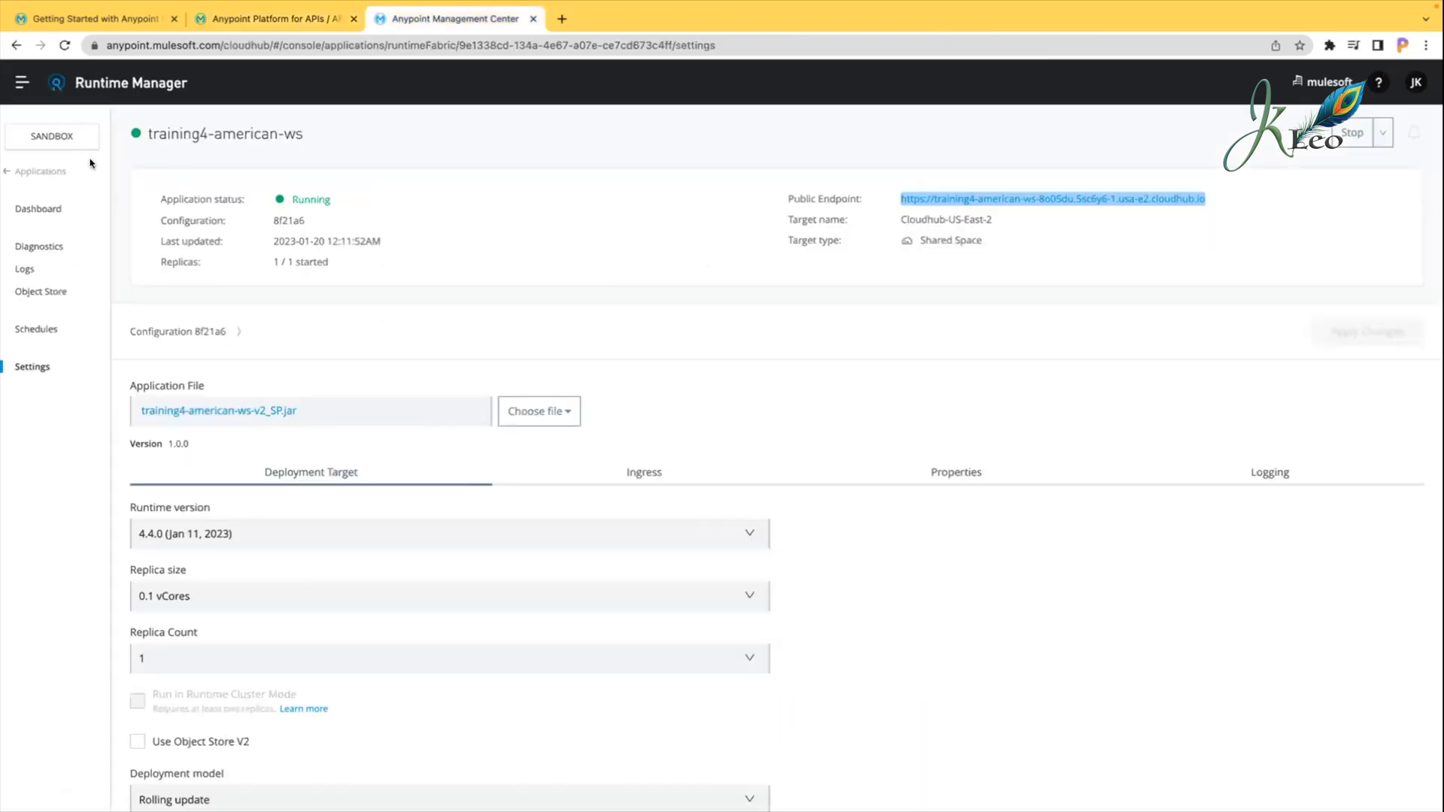
left_click(41, 175)
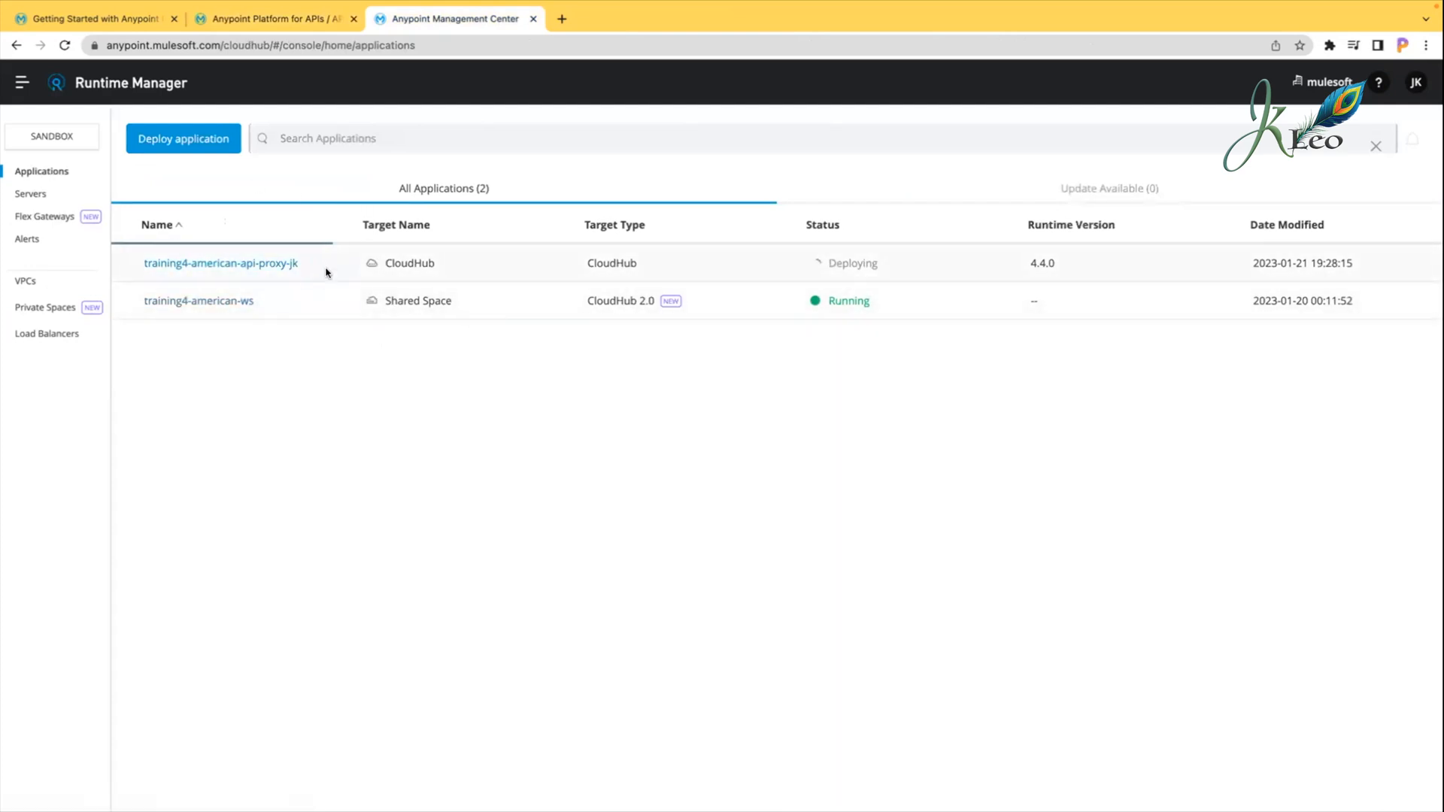
left_click(517, 263)
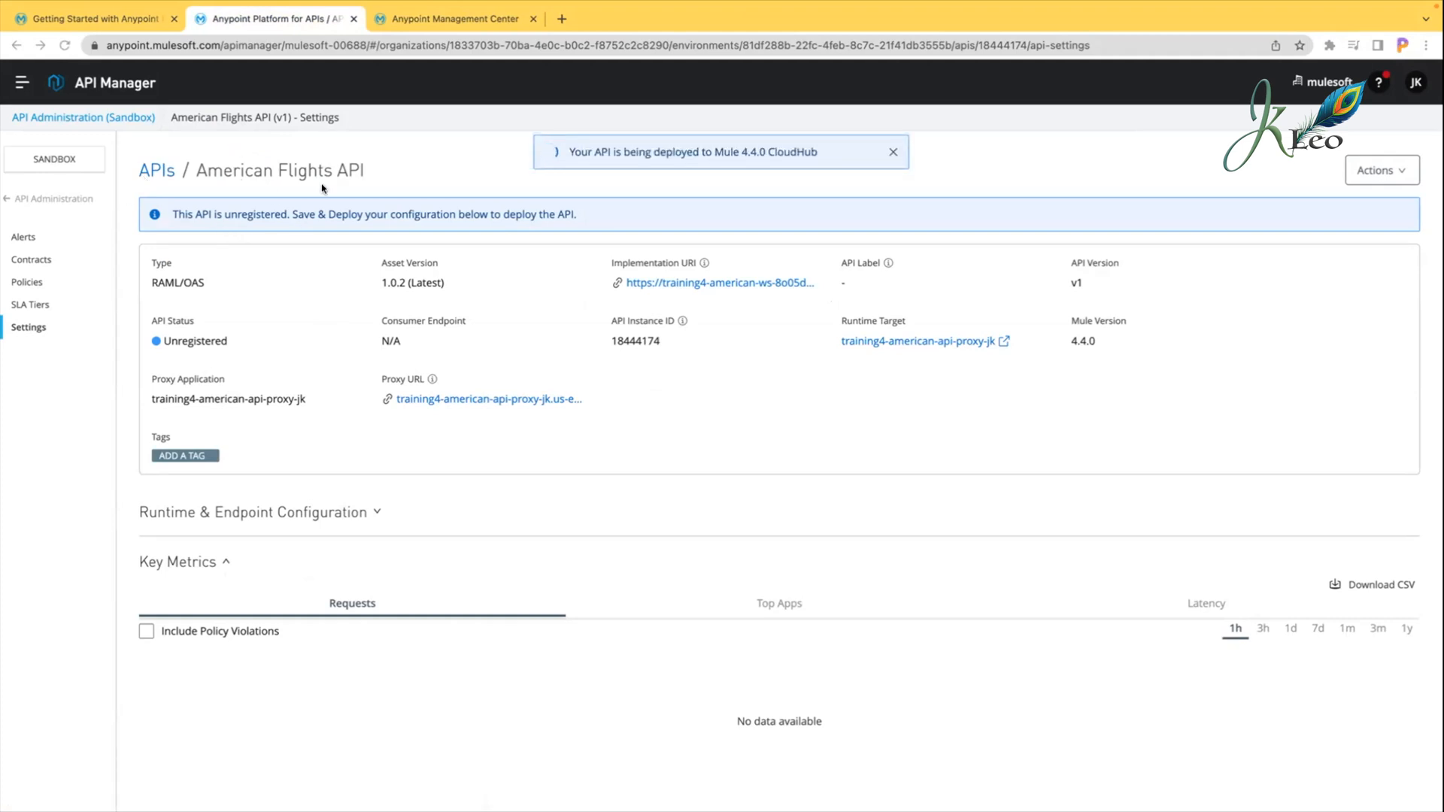
left_click(673, 153)
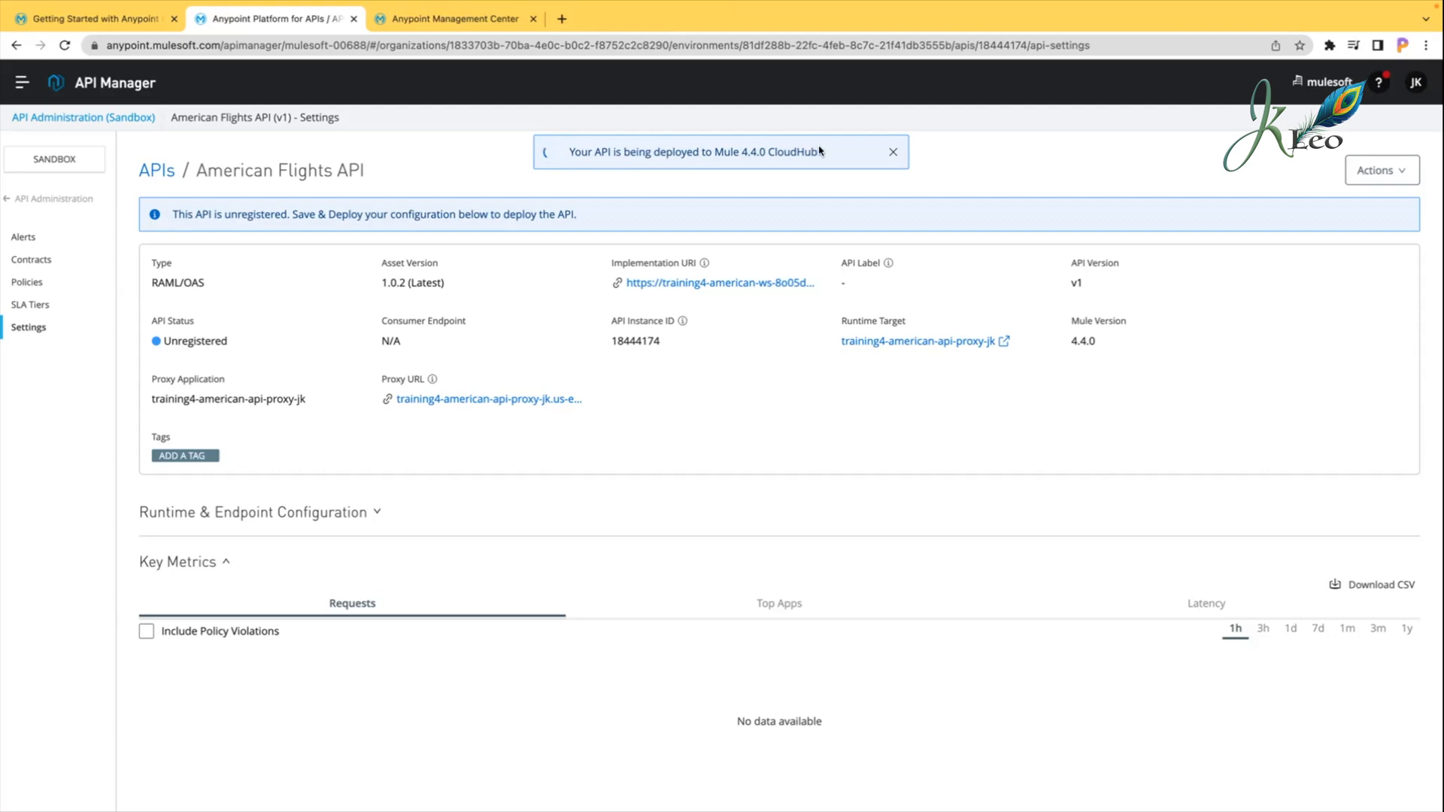
Step: Open the CloudHub proxy's management page from the American Flights API actions and check the proxy's settings and deployment status
left_click(1391, 169)
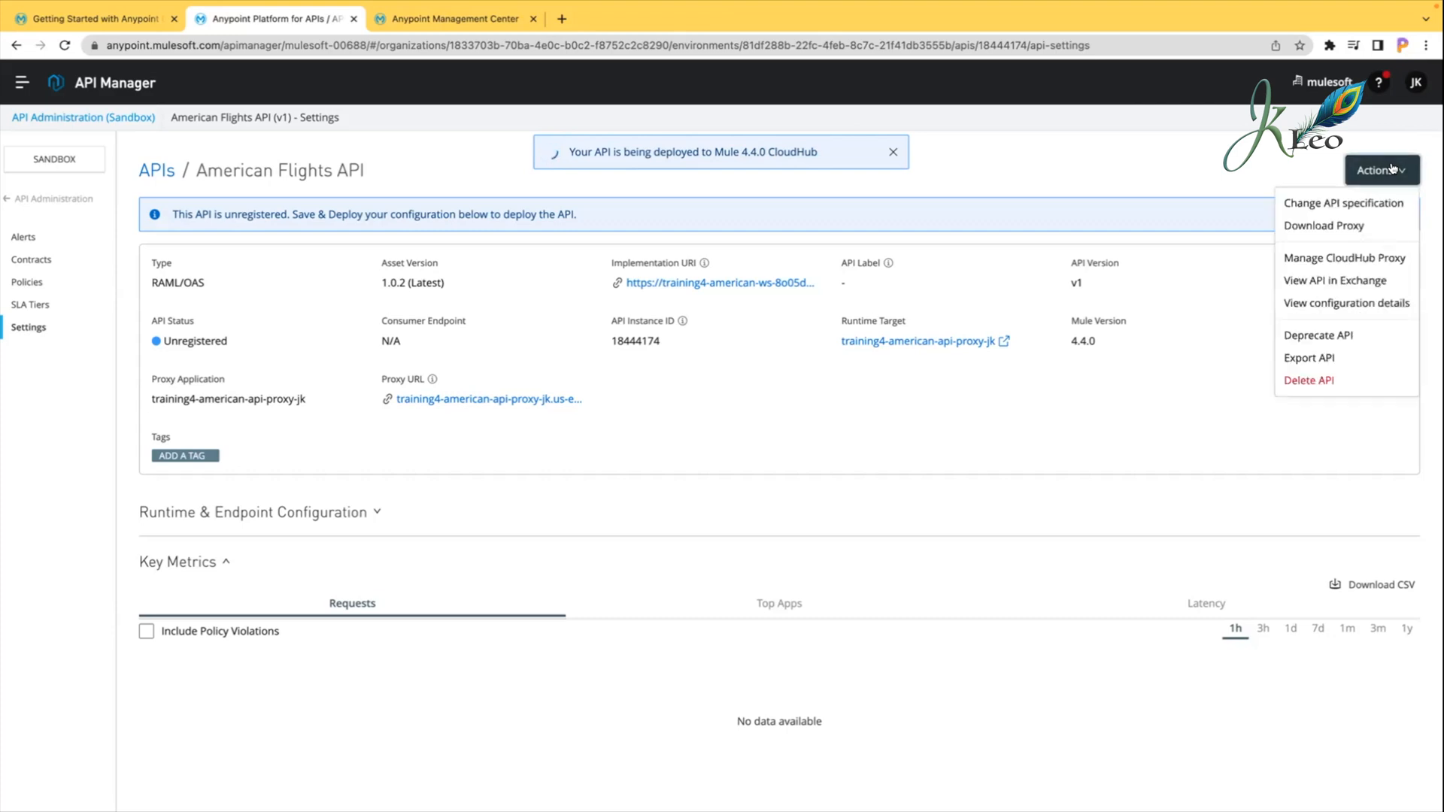
left_click(1382, 260)
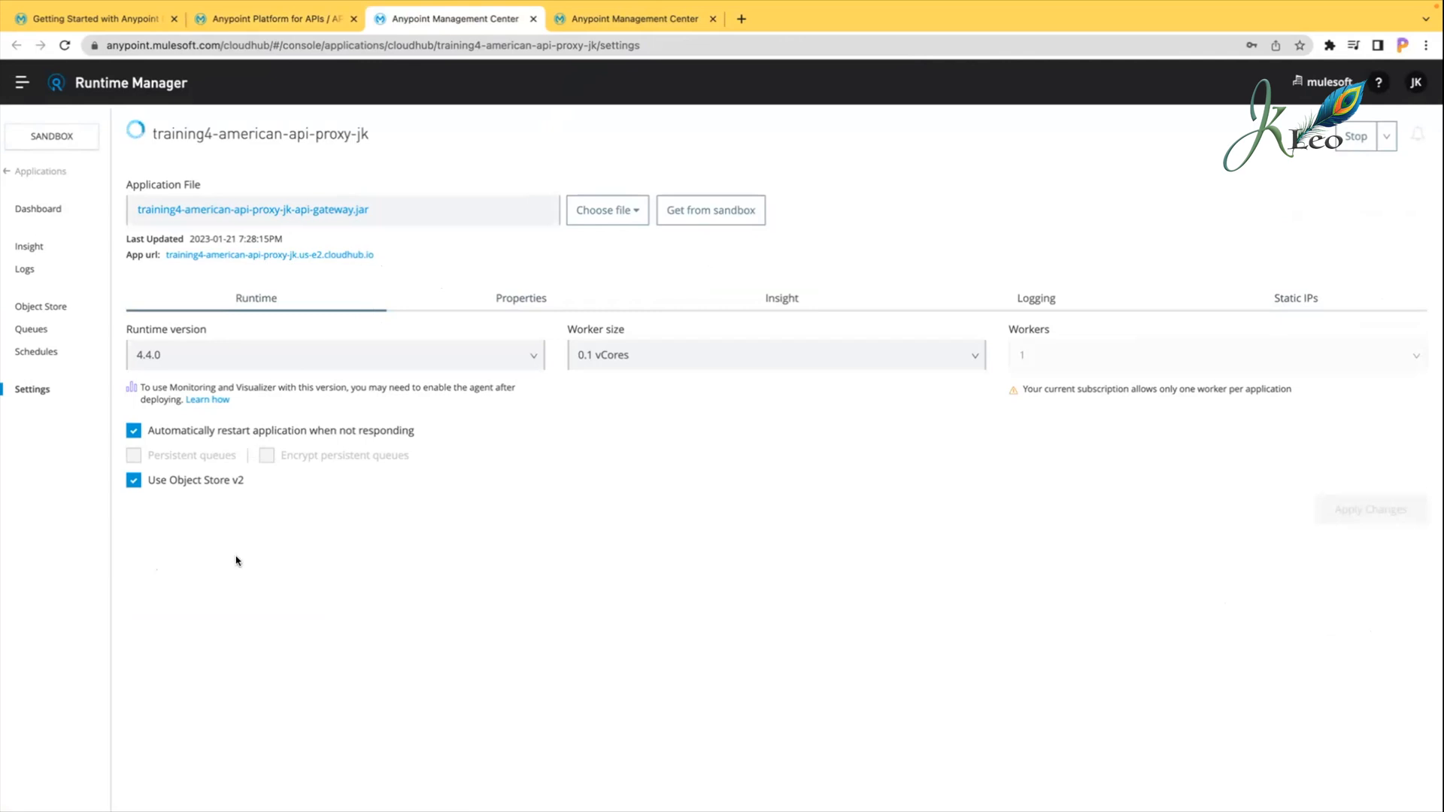
mouse_move(130, 136)
left_click(295, 18)
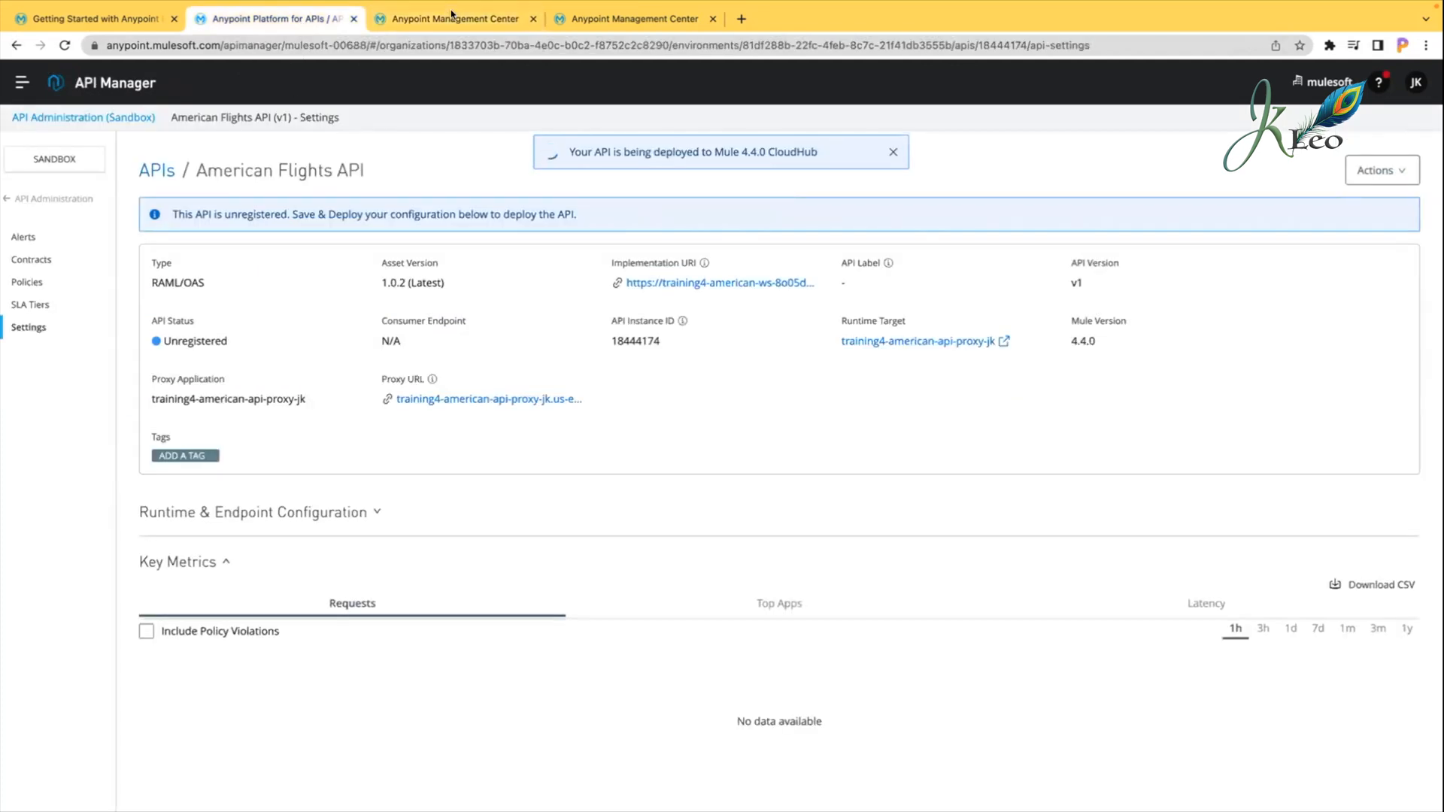
left_click(1384, 170)
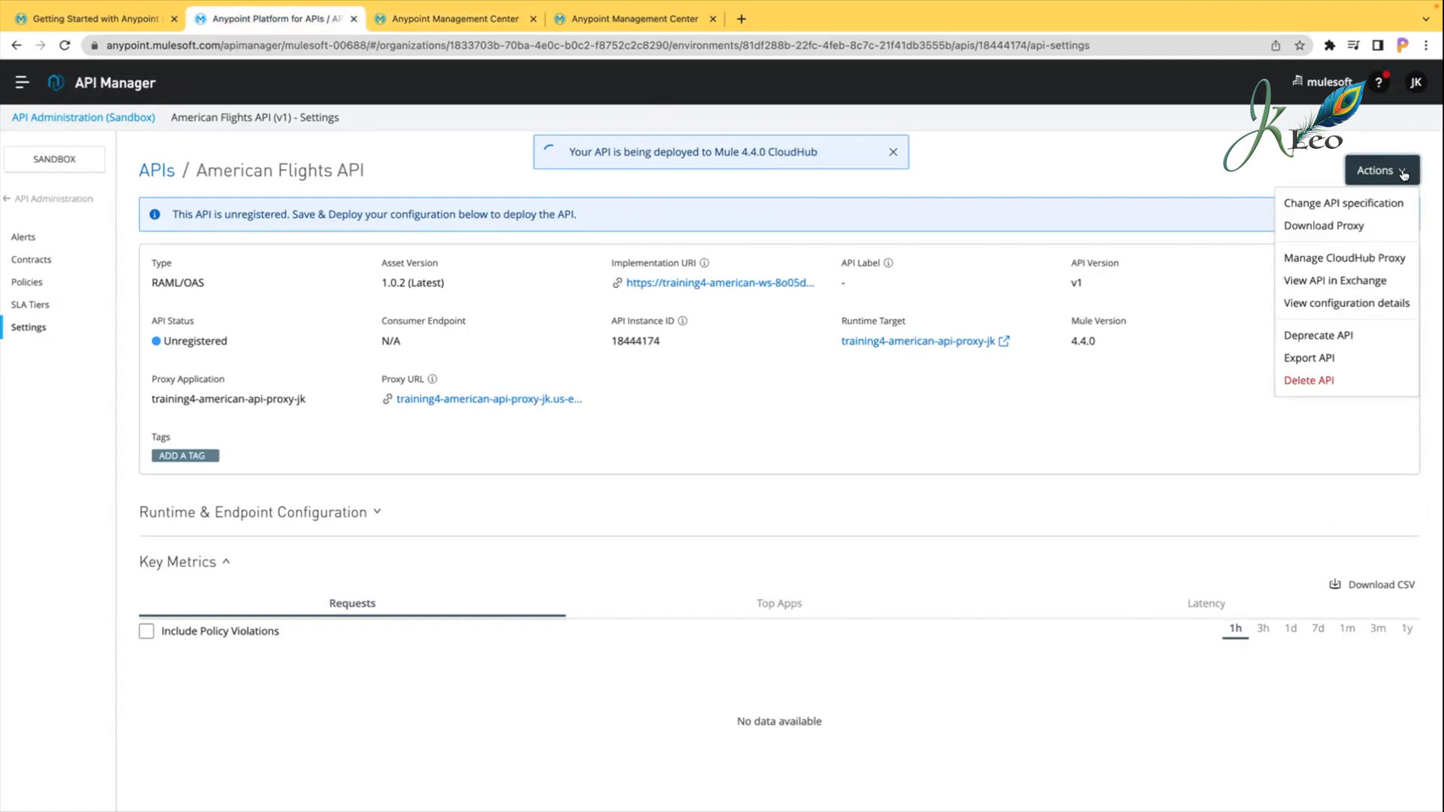
left_click(477, 21)
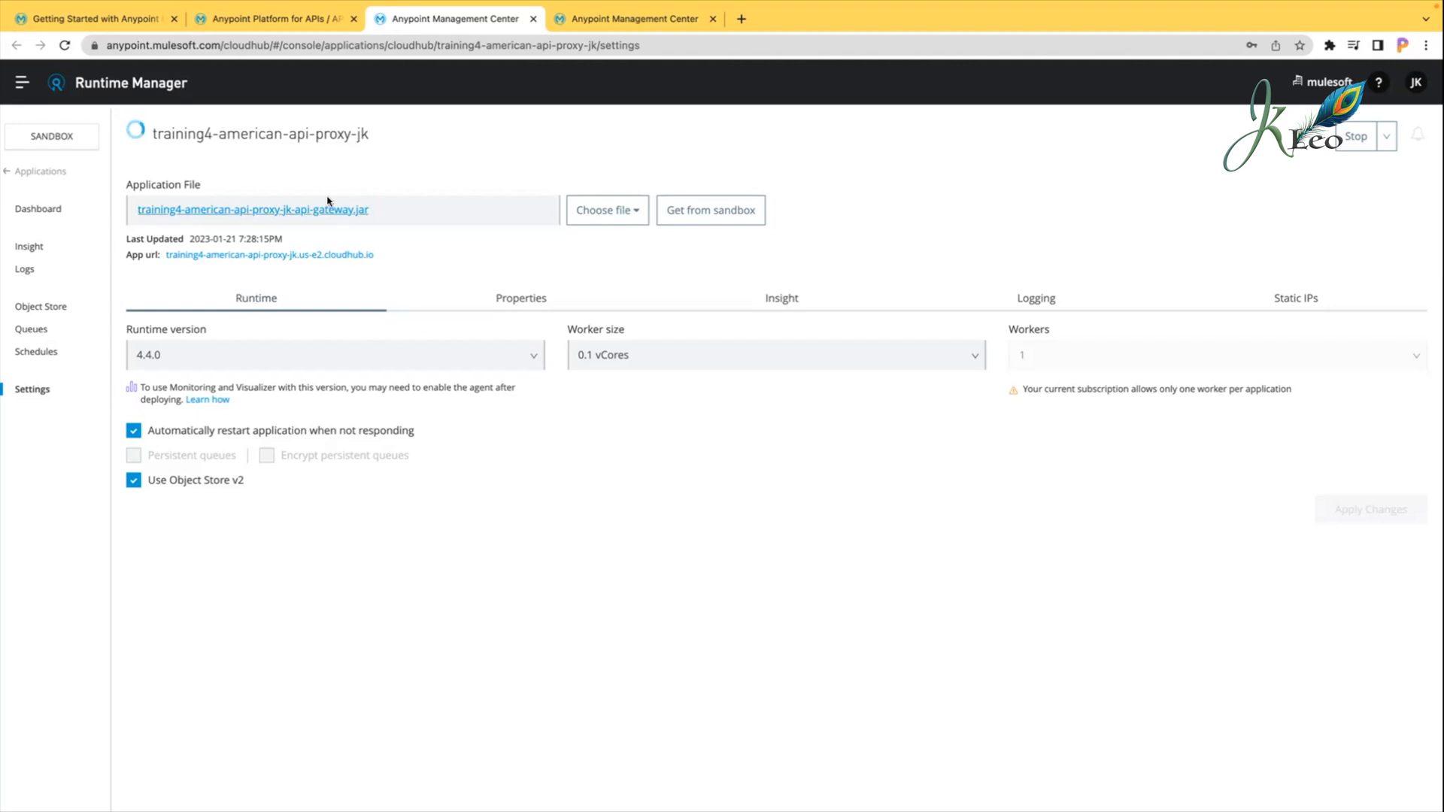
left_click(280, 20)
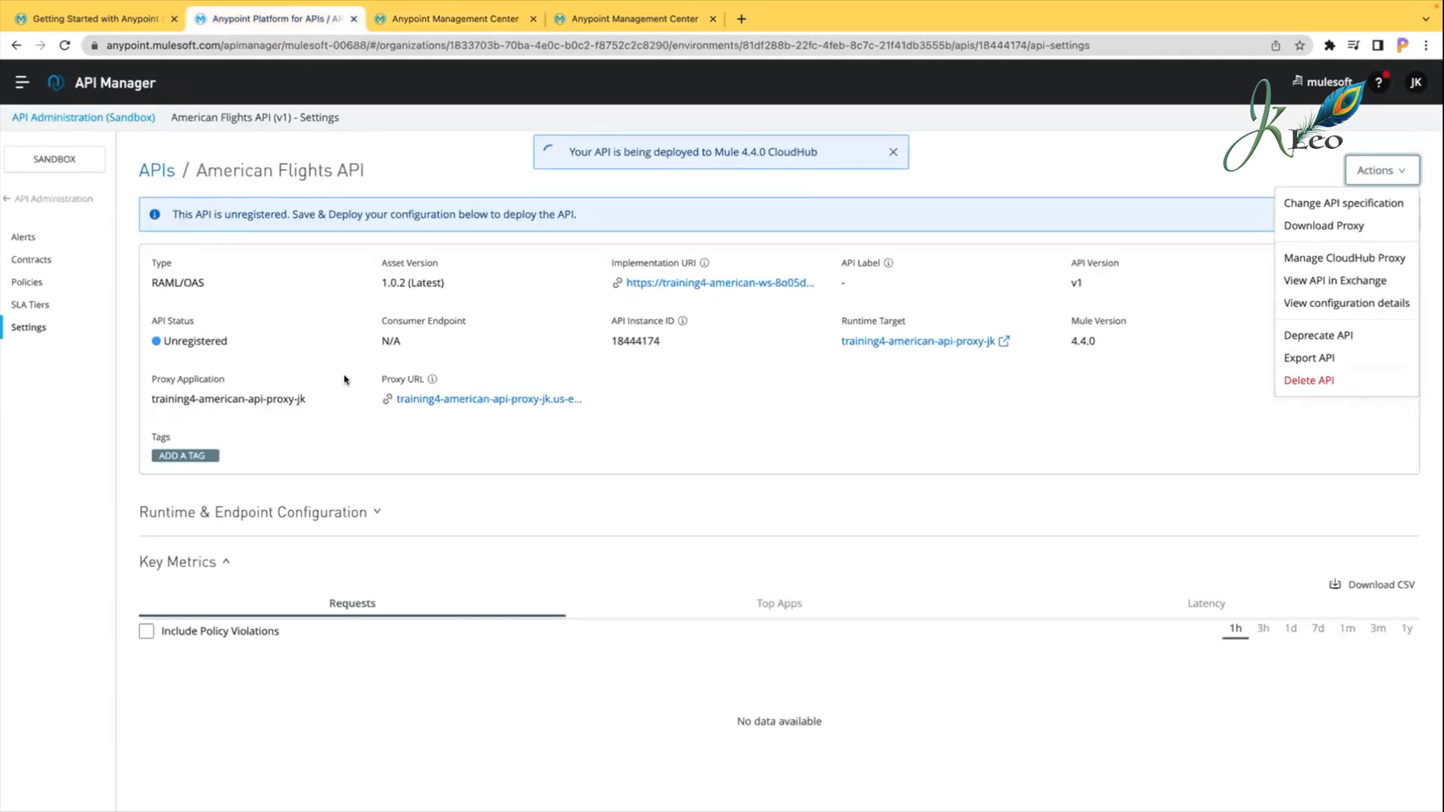
Step: Check American Flights API's status in the API Administration list against the proxy application's status in Runtime Manager
left_click(75, 199)
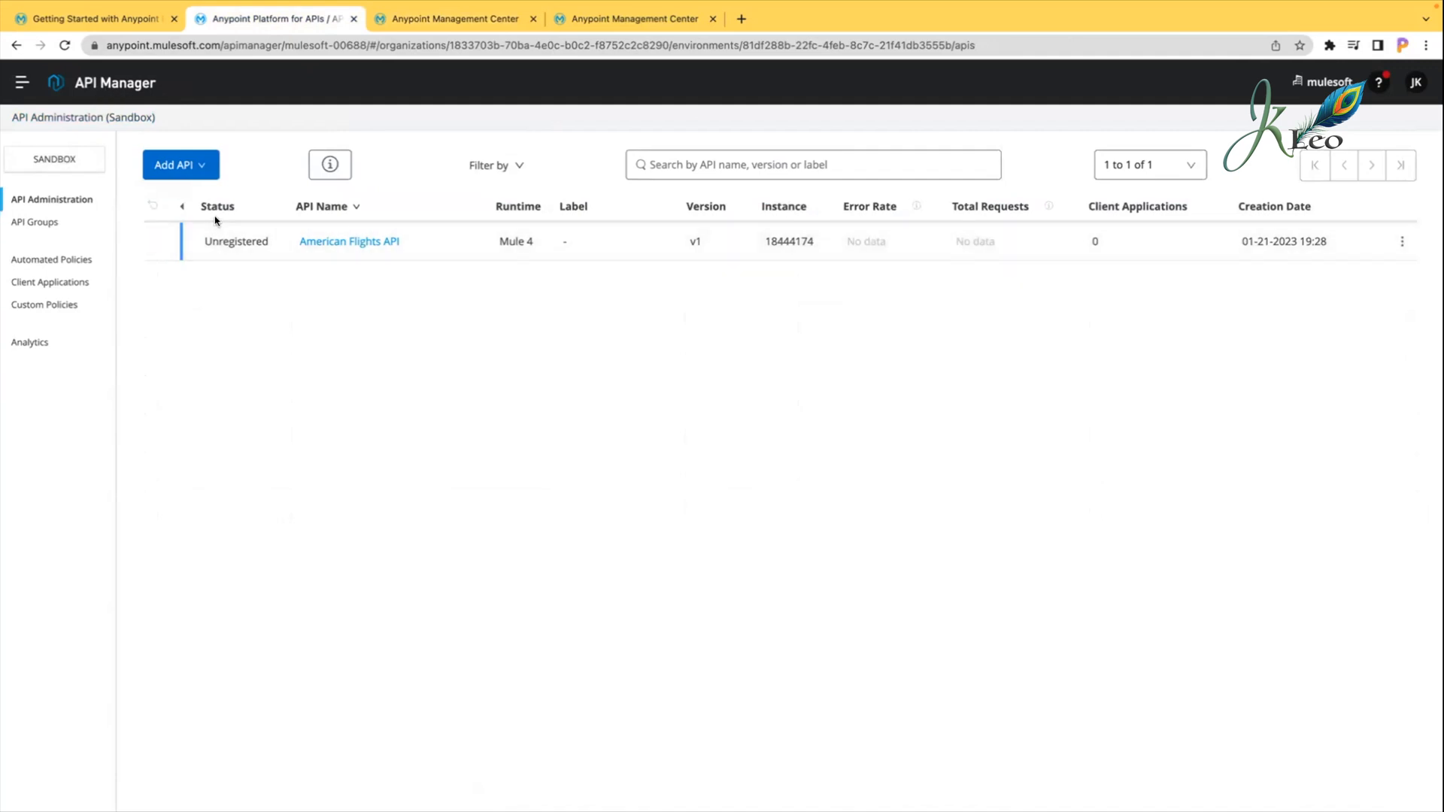
left_click(336, 240)
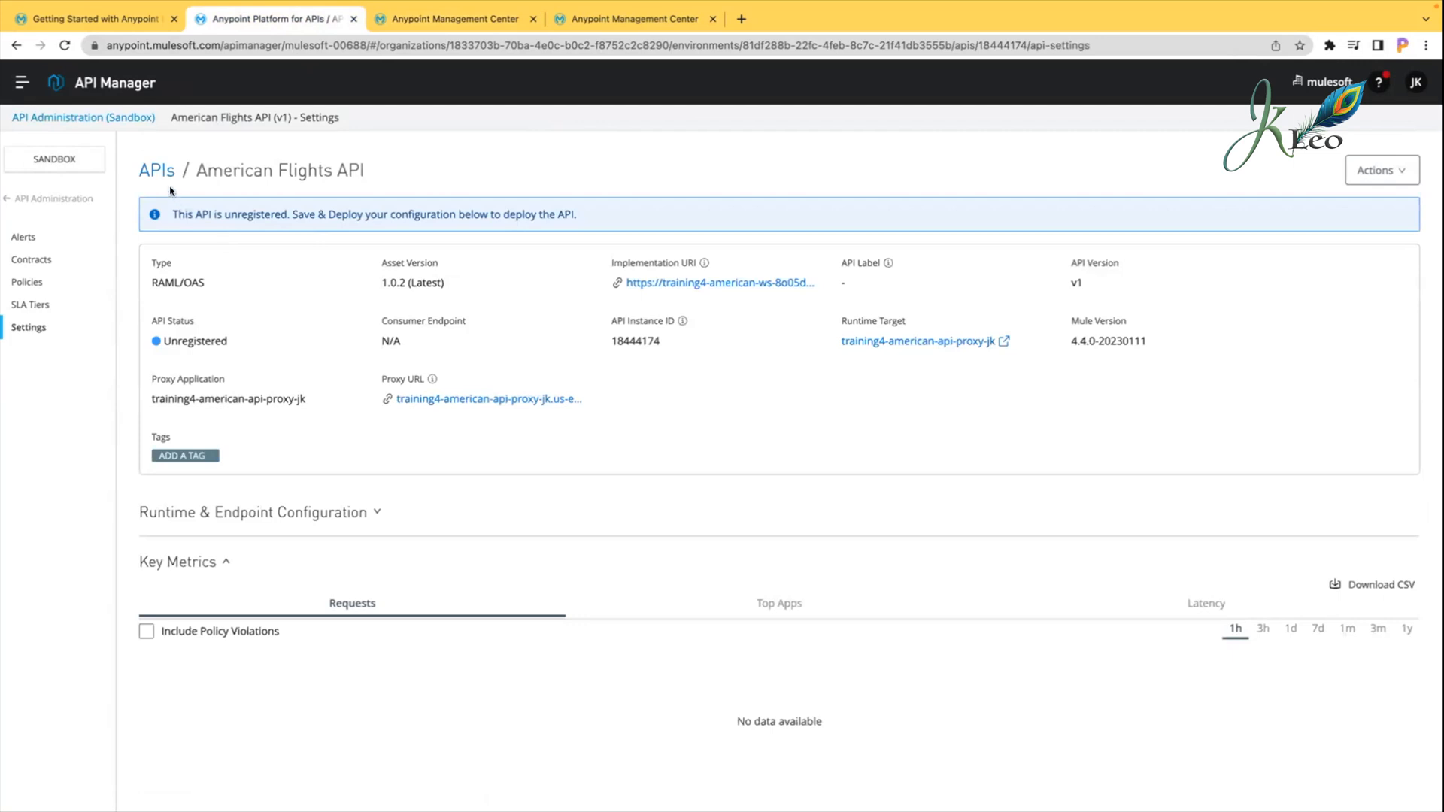
left_click(66, 201)
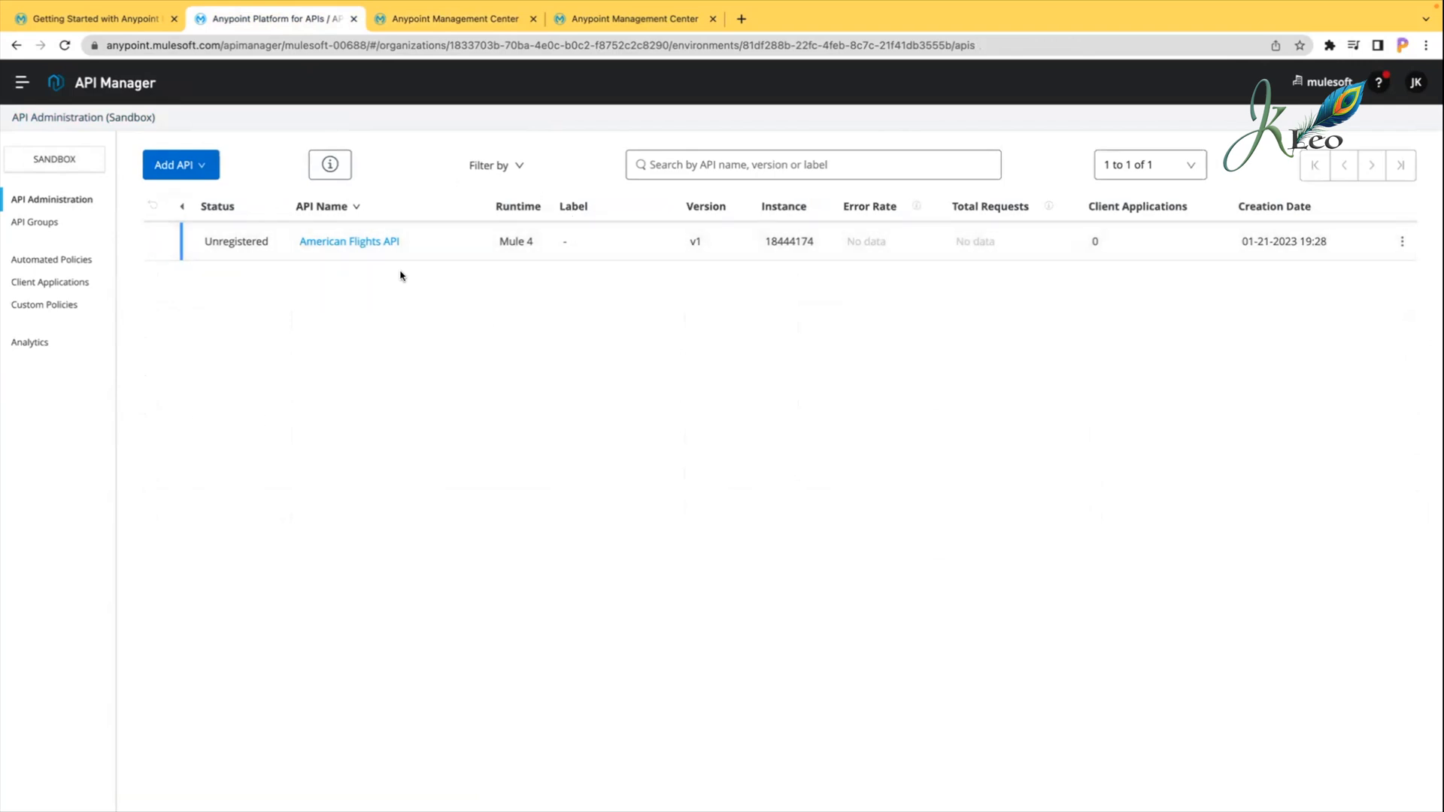
double_click(234, 239)
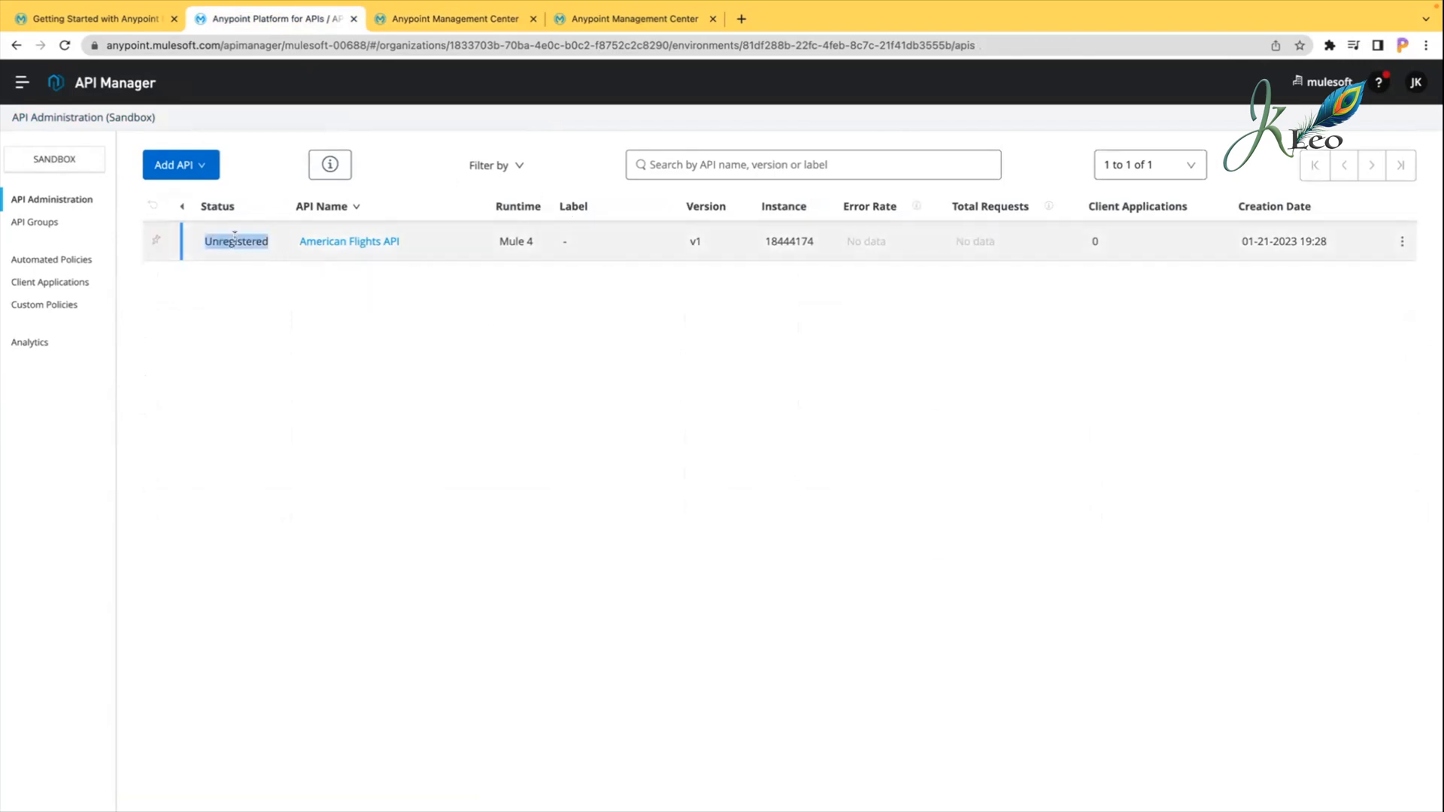
left_click(459, 18)
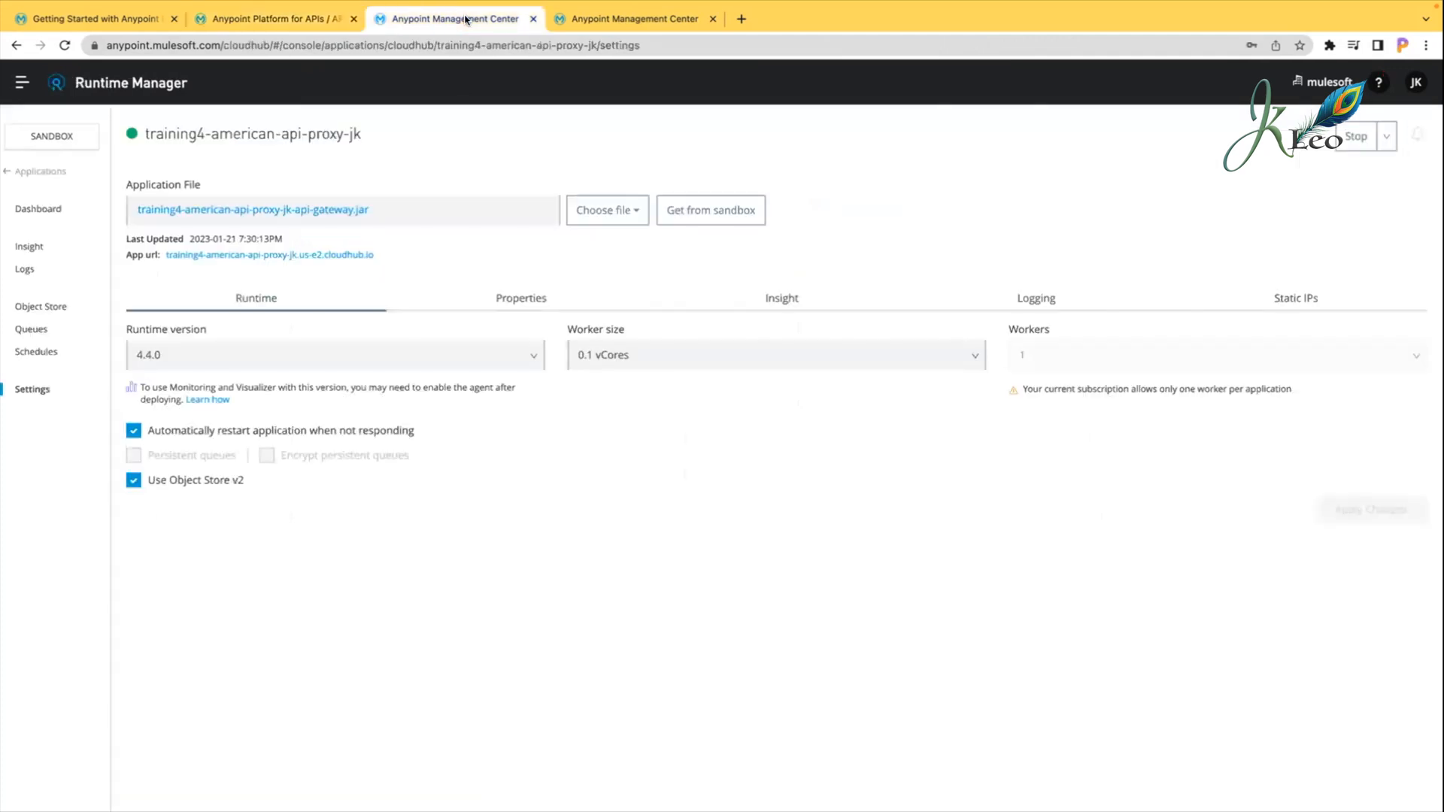
left_click(285, 21)
left_click(283, 447)
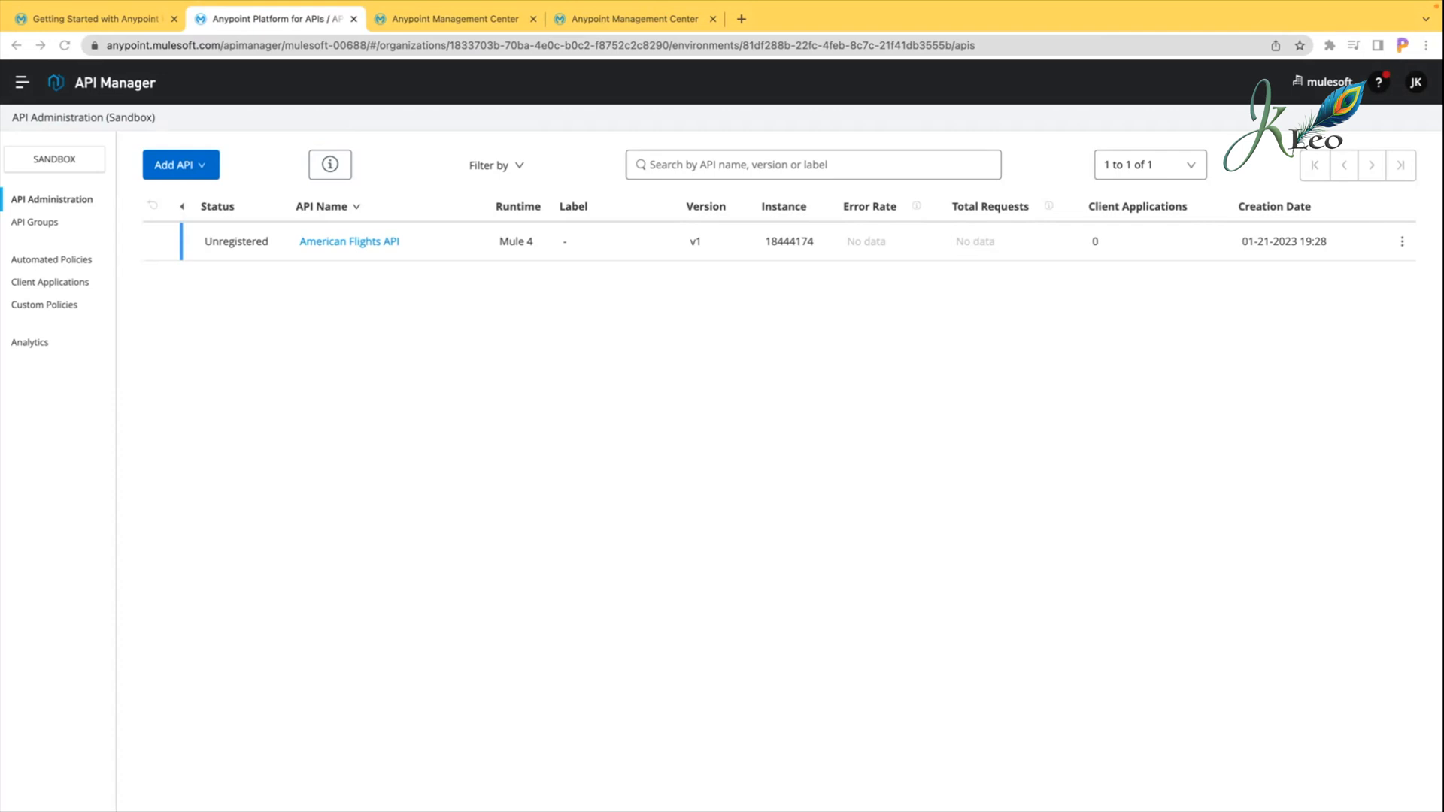
Step: Reopen American Flights API's settings, check its API status, and view its endpoint configuration details
left_click(336, 242)
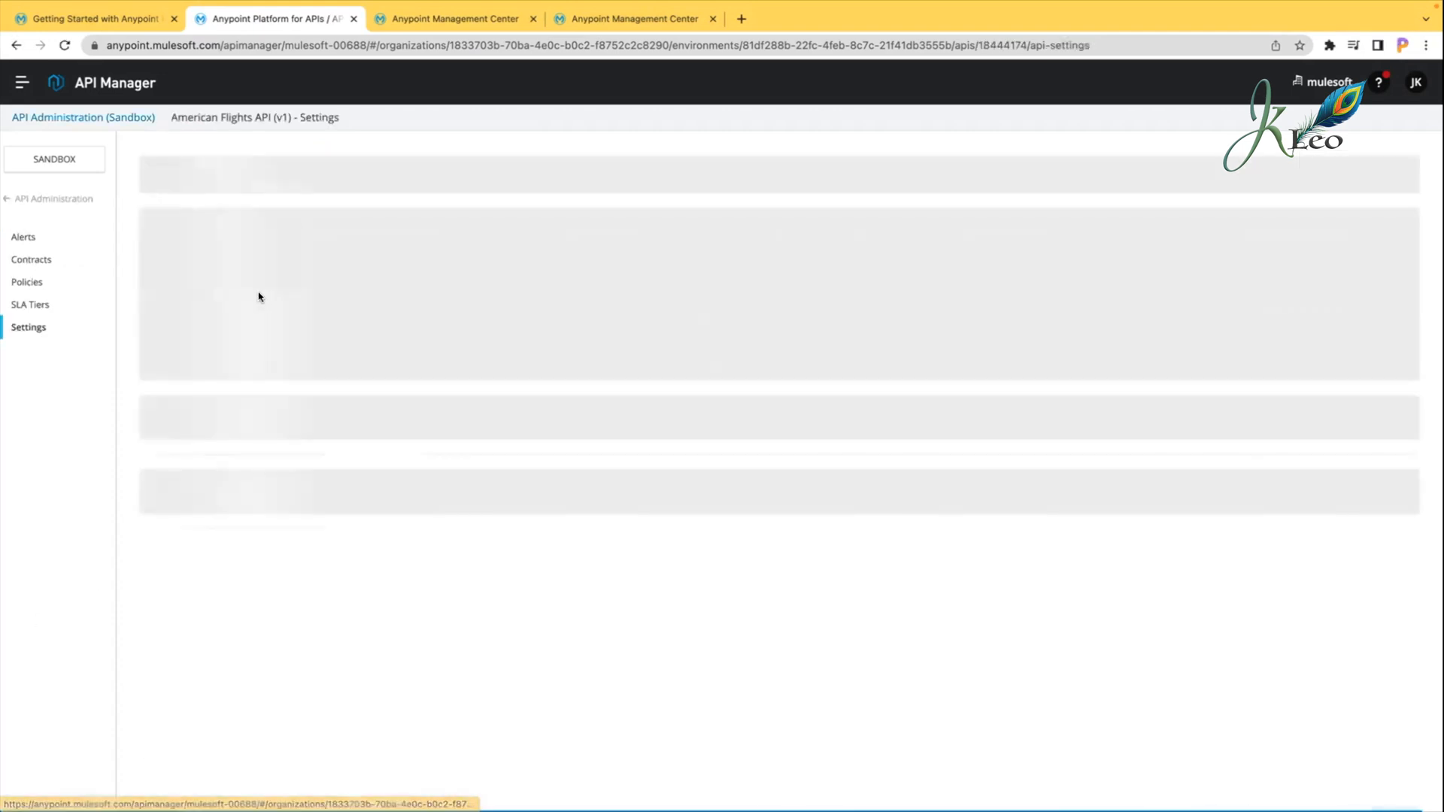
left_click_drag(196, 295, 159, 294)
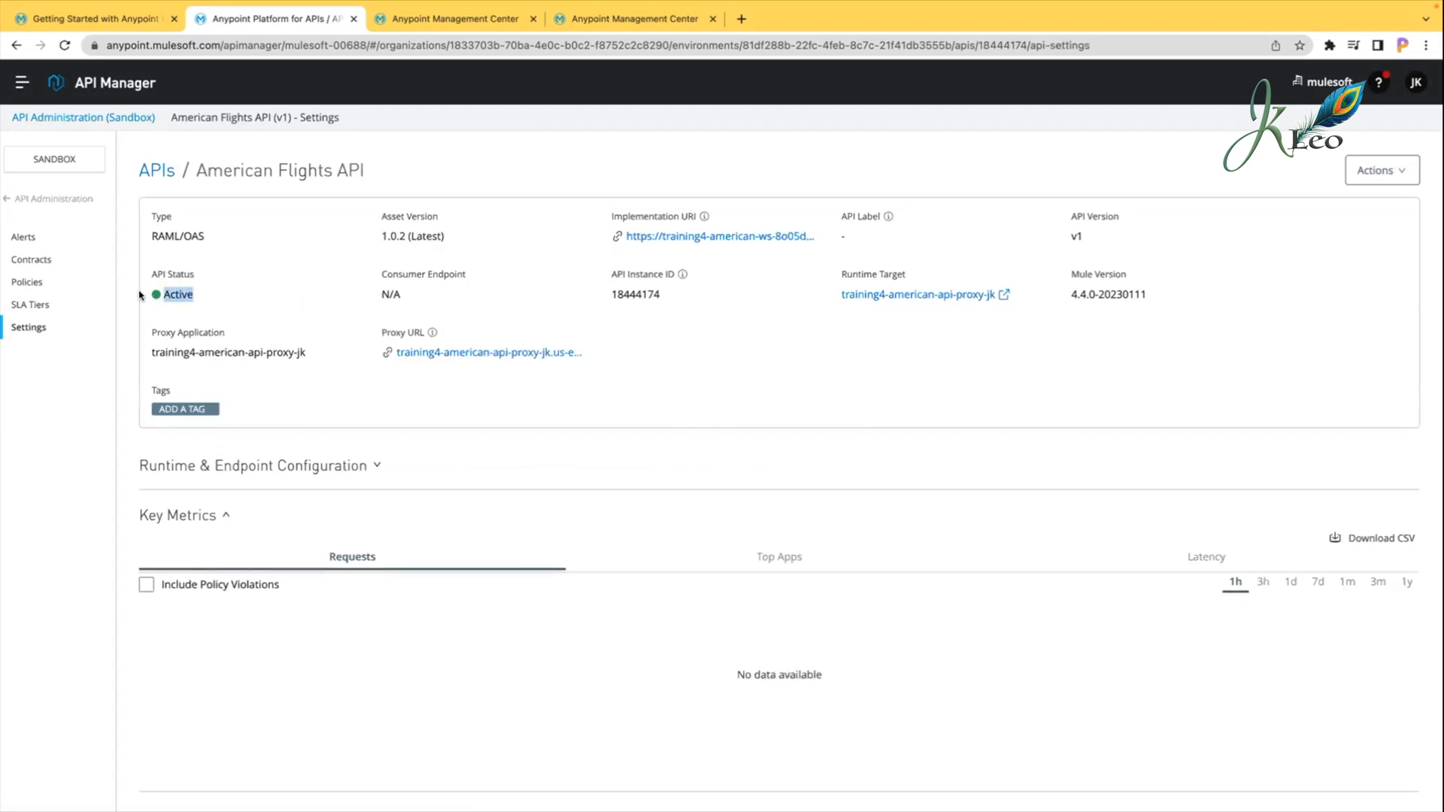
left_click(72, 197)
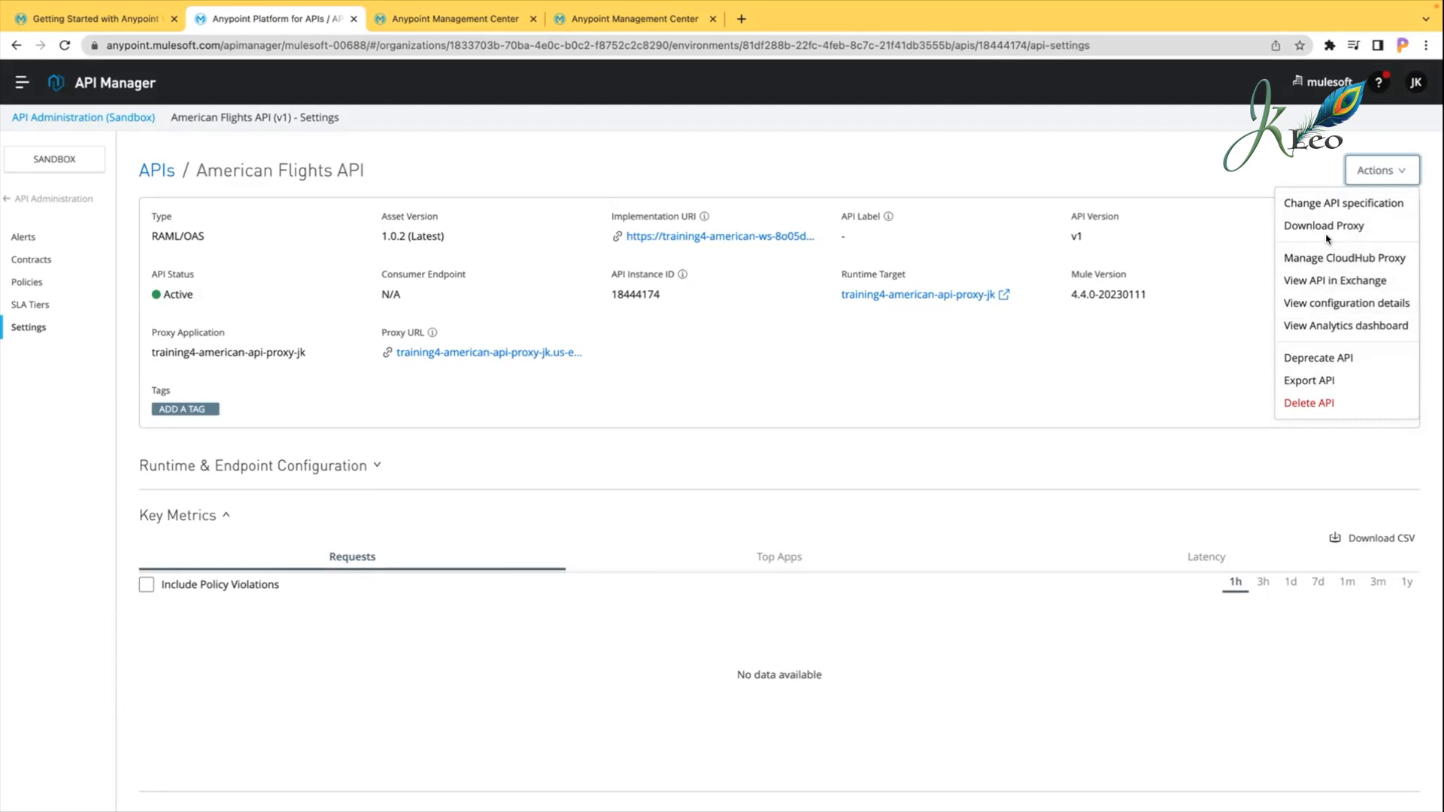
left_click(1323, 303)
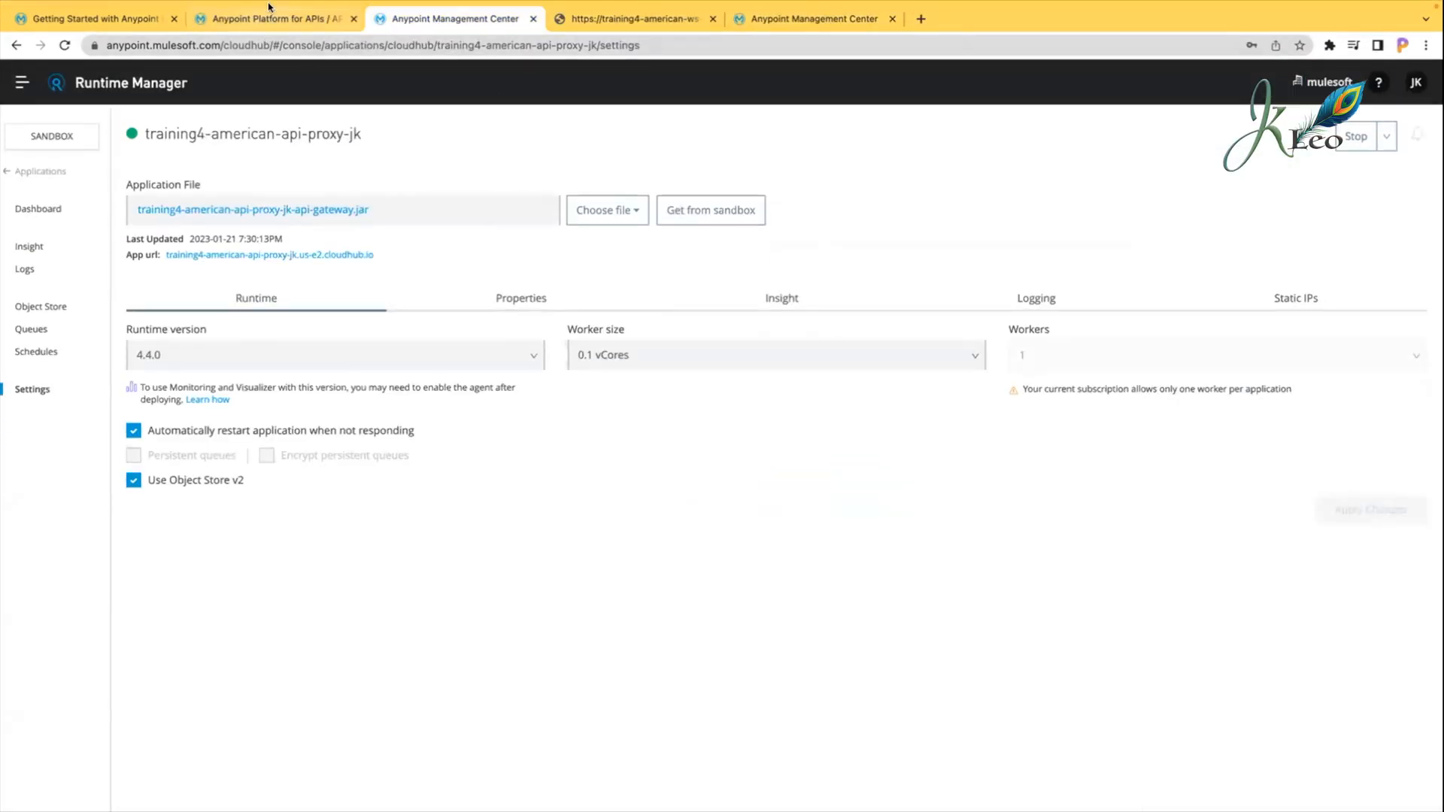
Step: Compare the API Implementation URL in the configuration details with the flights/2 request URL in its browser tab, and close the details
left_click(268, 9)
double_click(693, 539)
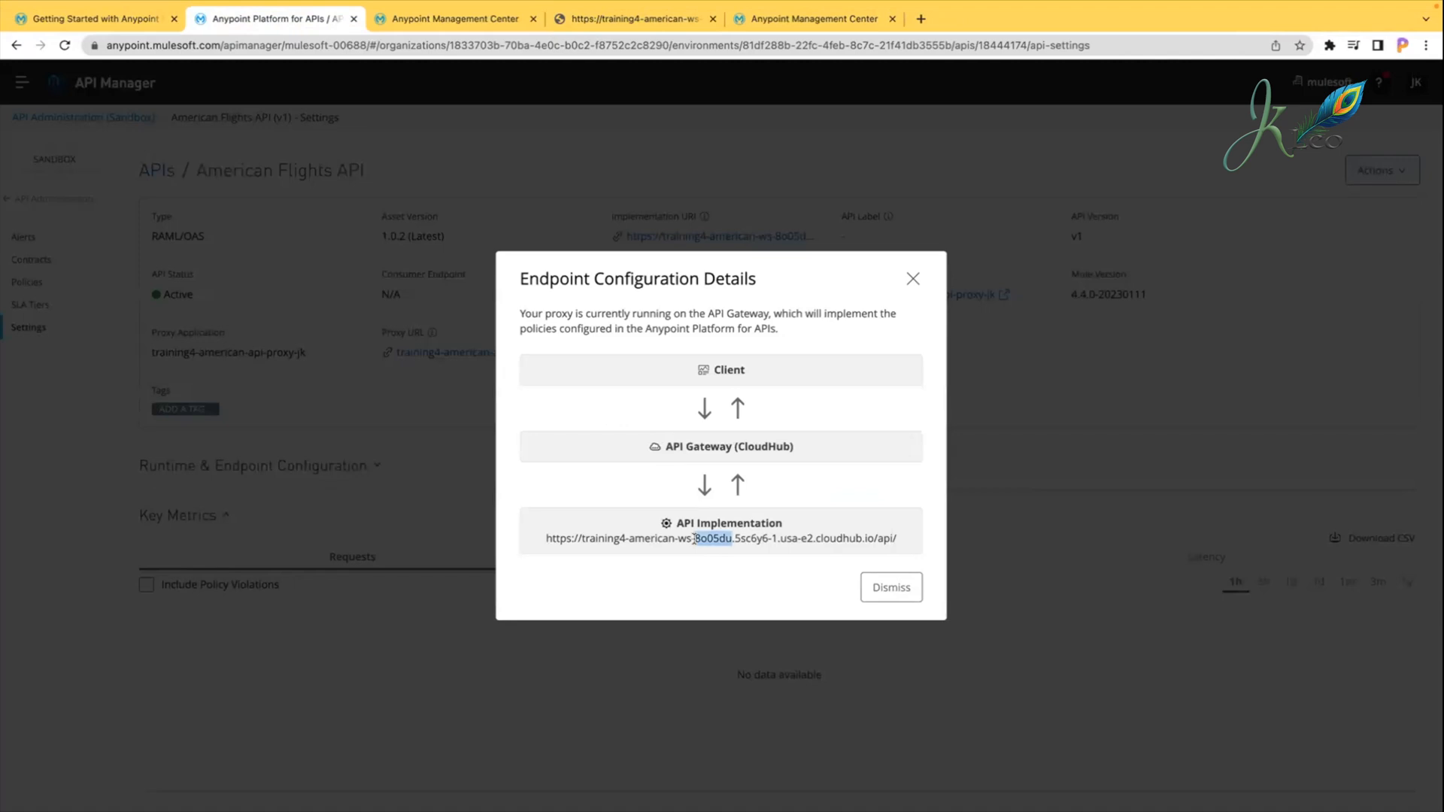
triple_click(693, 539)
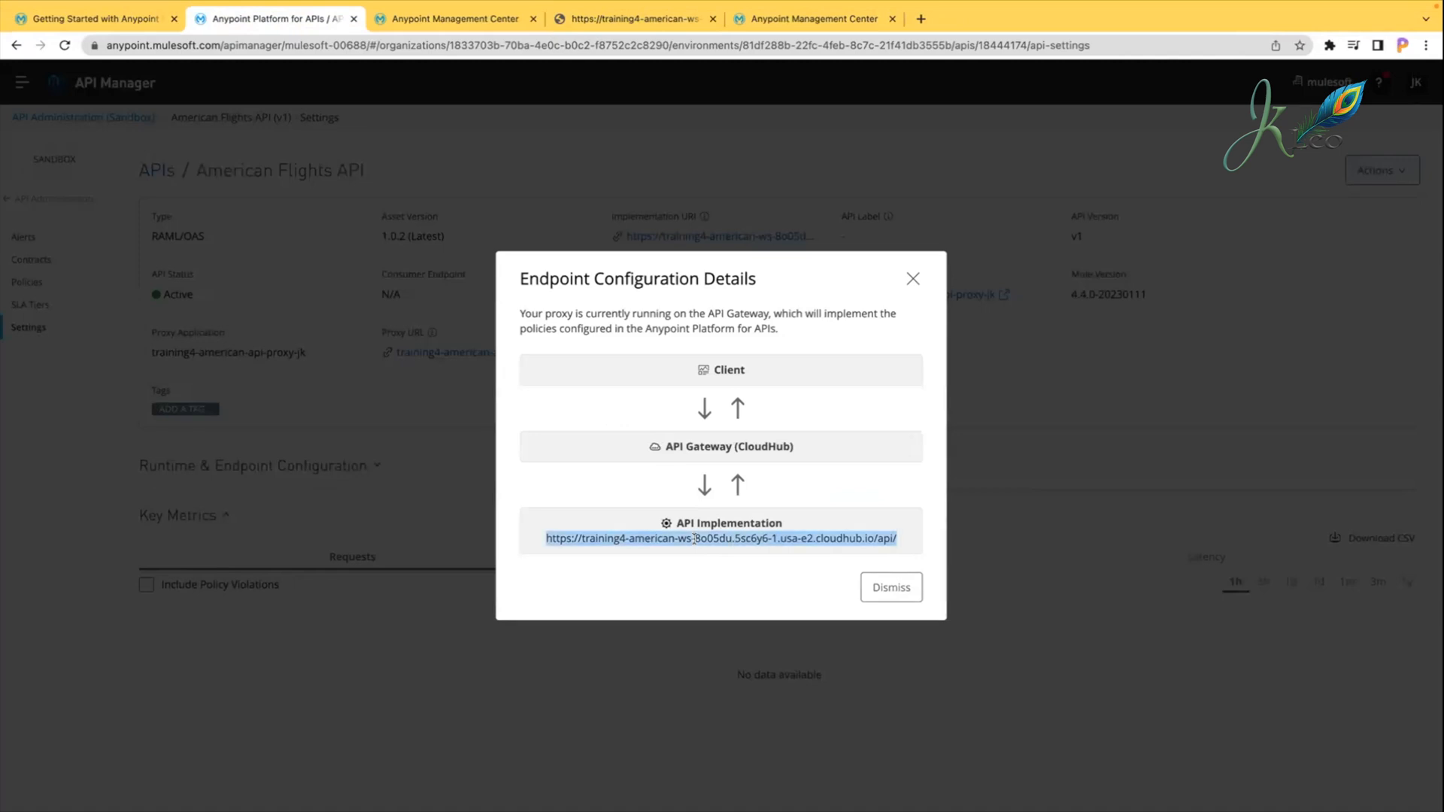
left_click(643, 23)
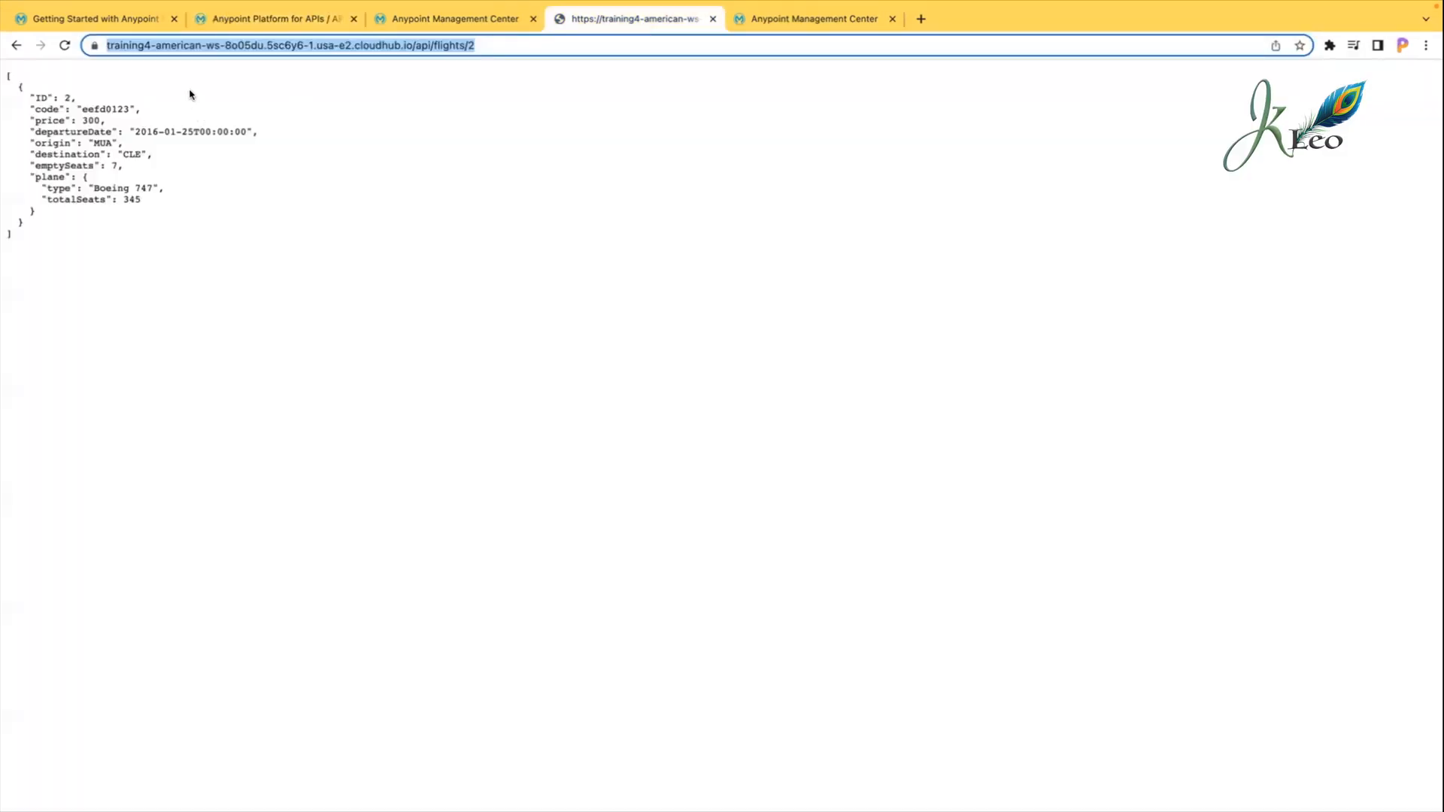
left_click(228, 47)
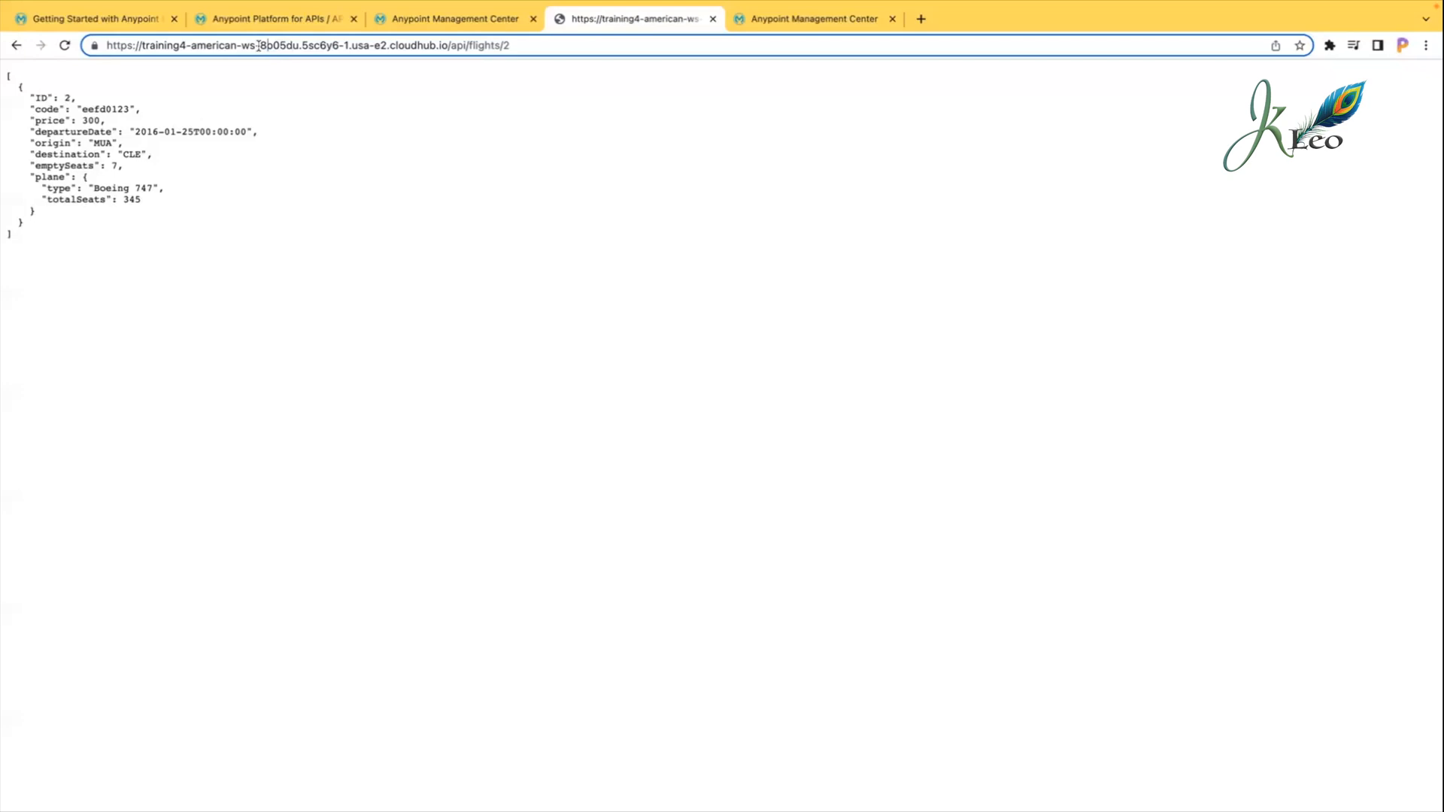
left_click(329, 68)
left_click(277, 11)
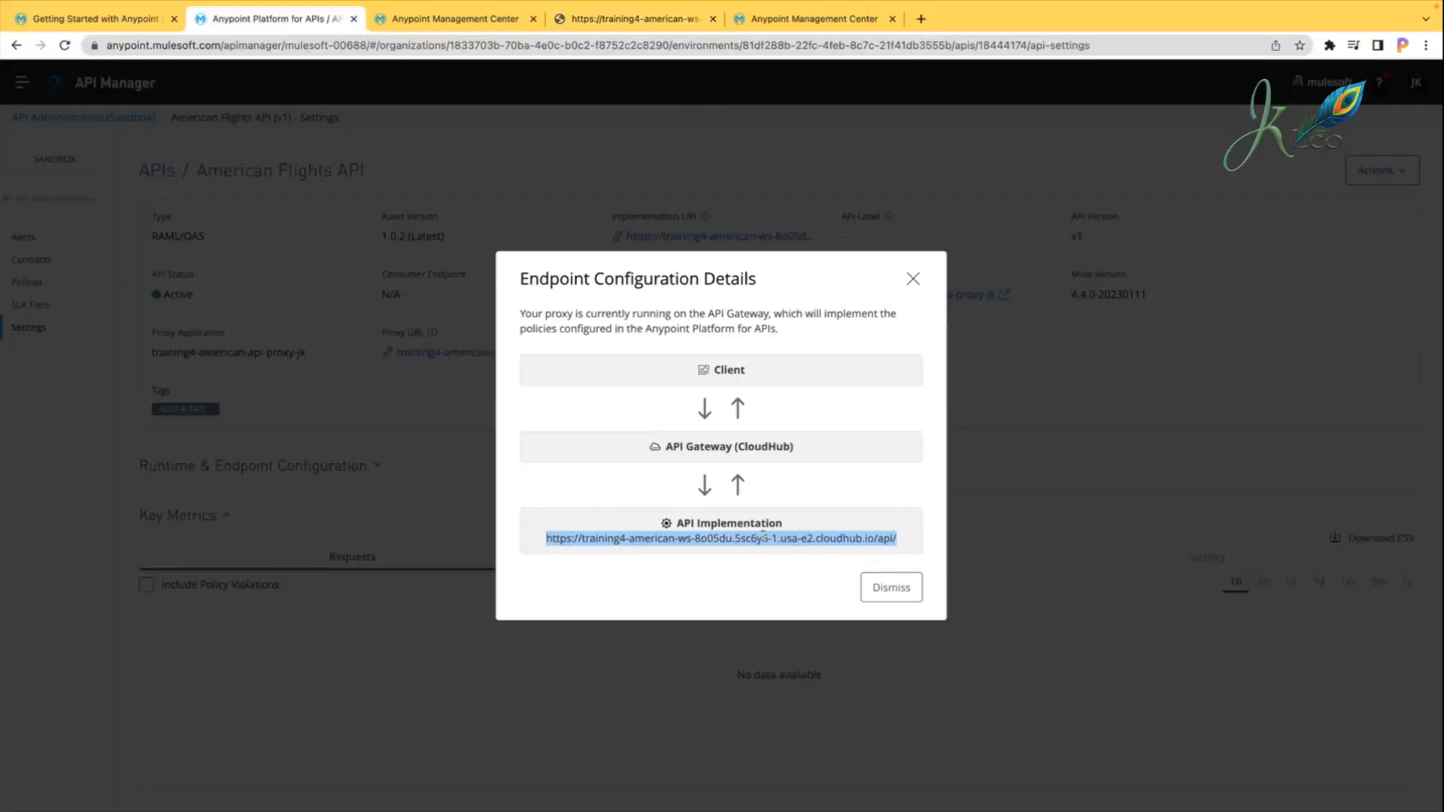
left_click(635, 20)
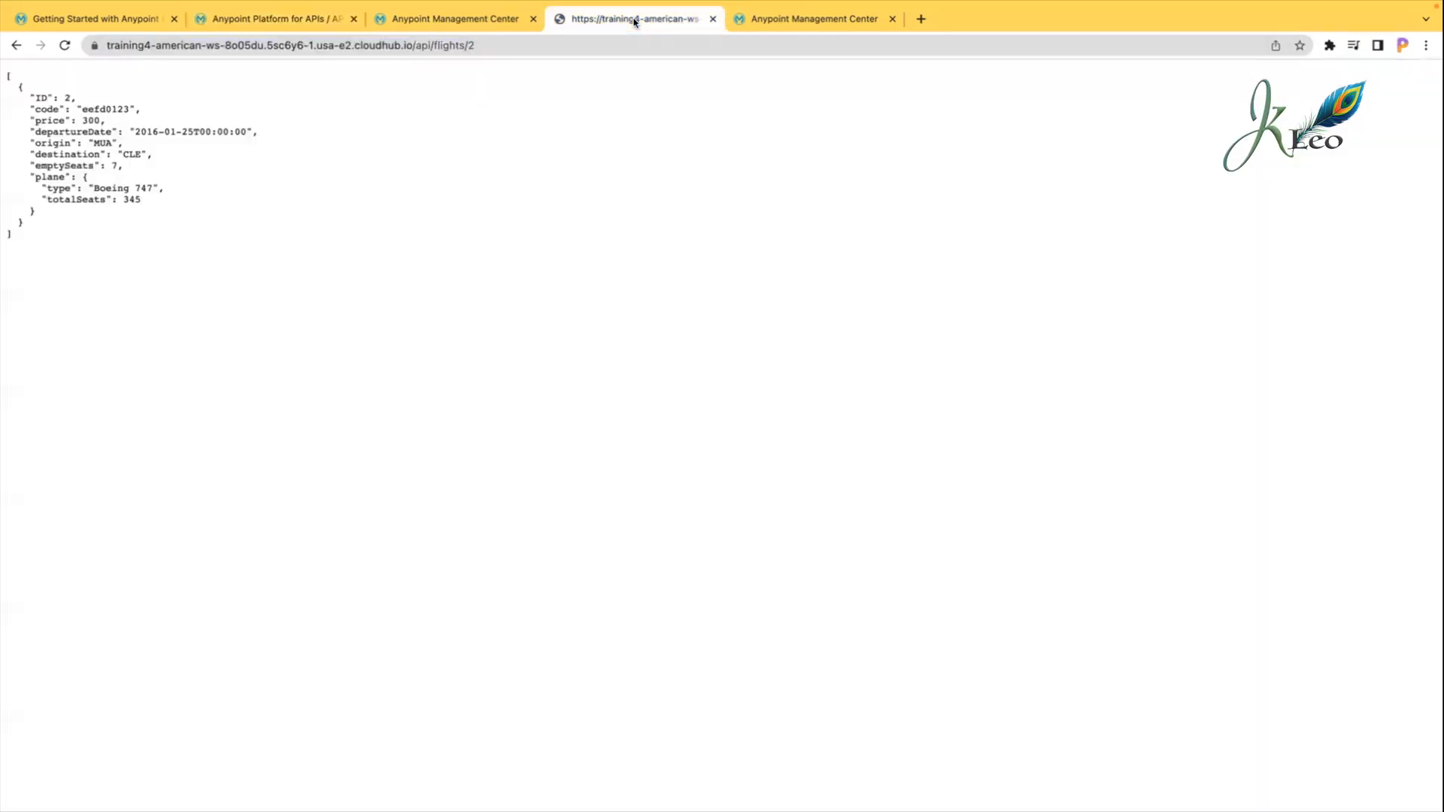
left_click(311, 21)
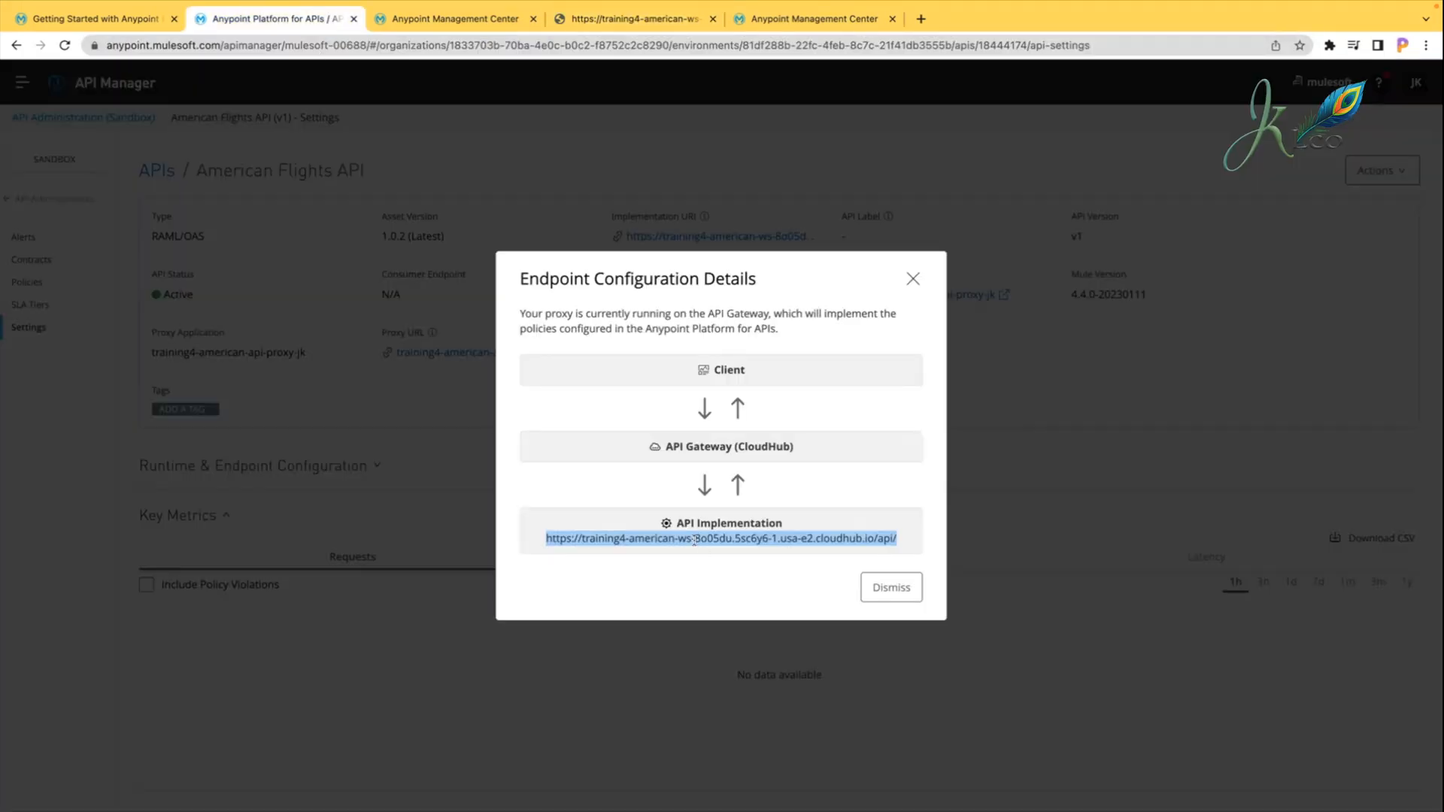
triple_click(695, 540)
left_click(912, 280)
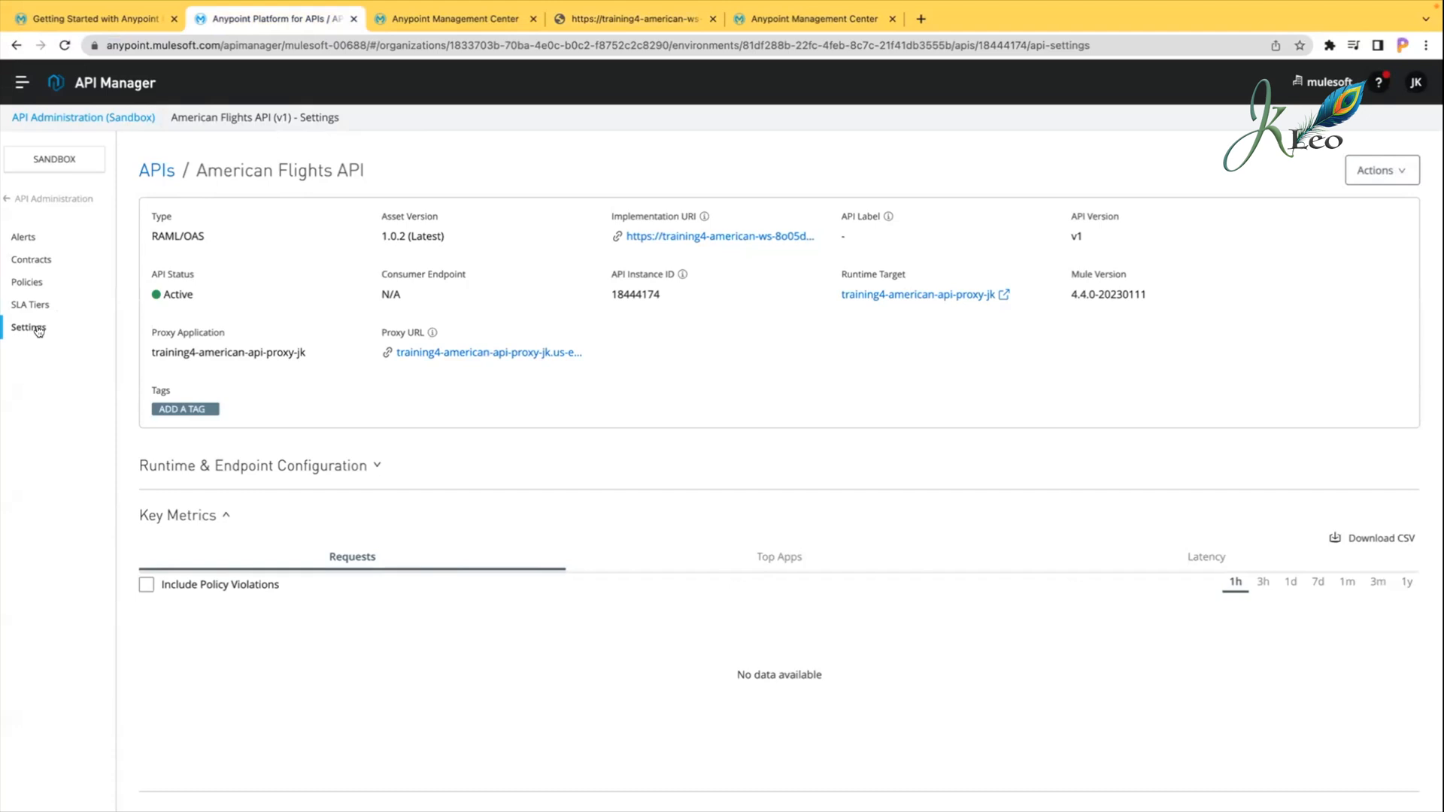
Step: Switch to Exchange, open the American Flights API asset, and view the instances listed for its 1.0 patch versions
left_click(812, 19)
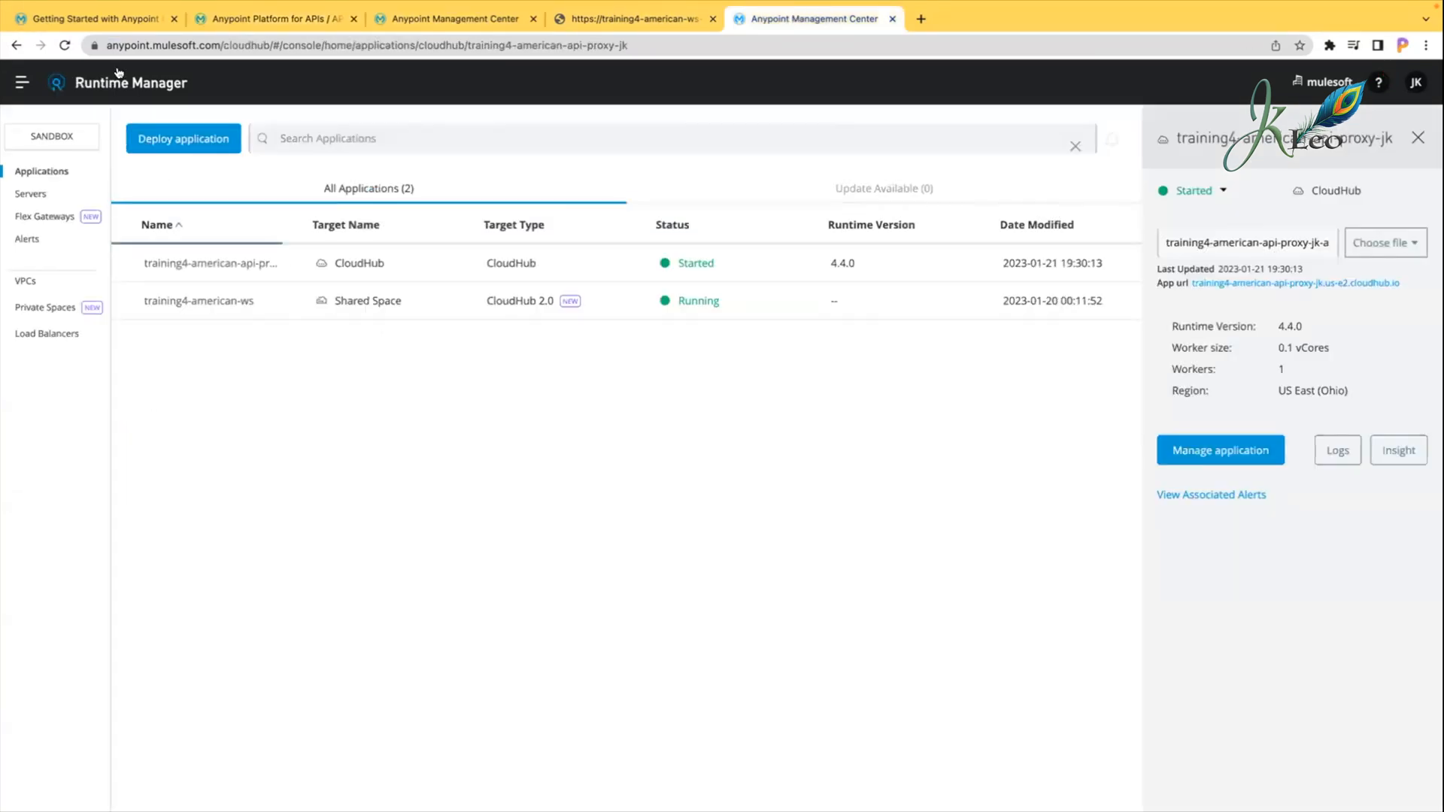
left_click(22, 82)
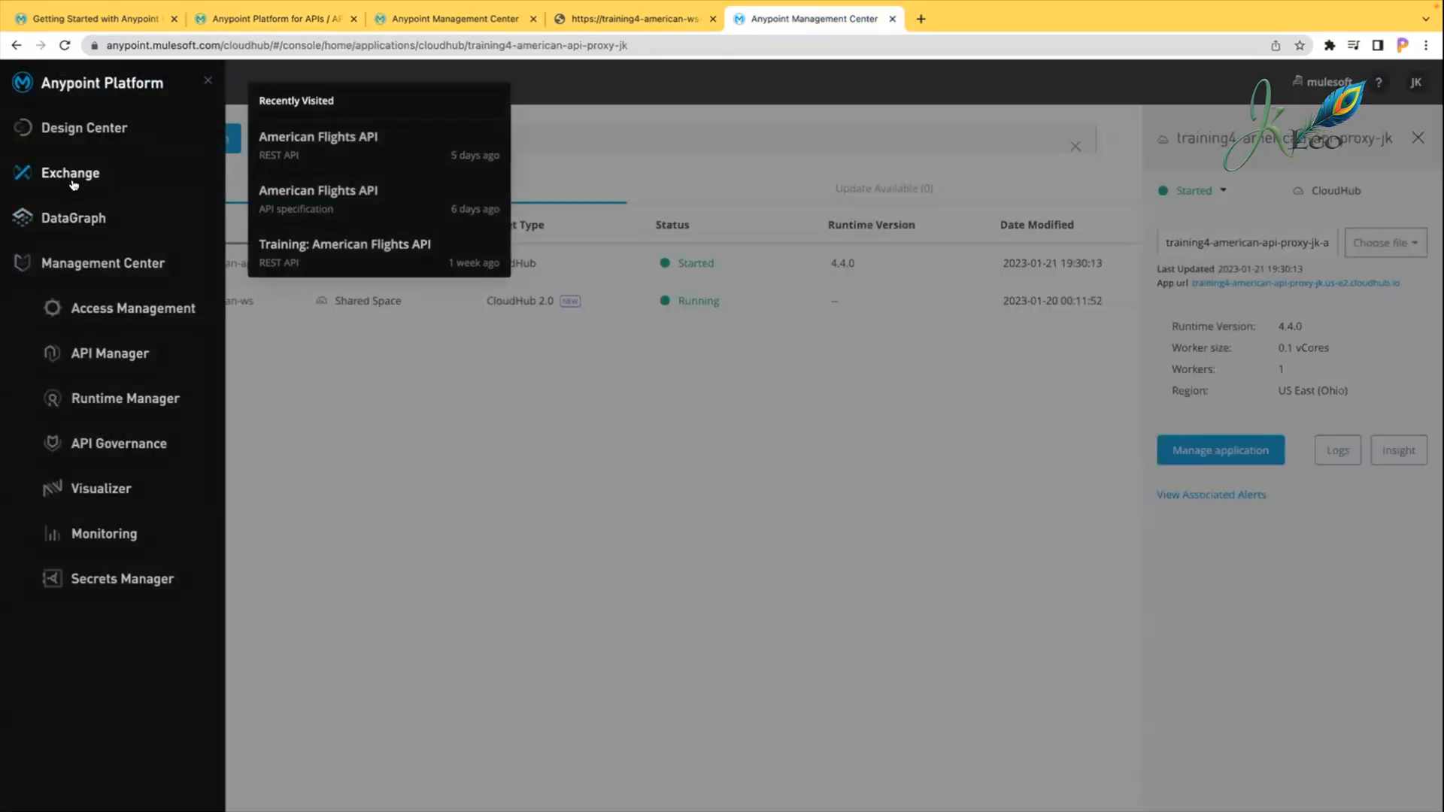
left_click(71, 174)
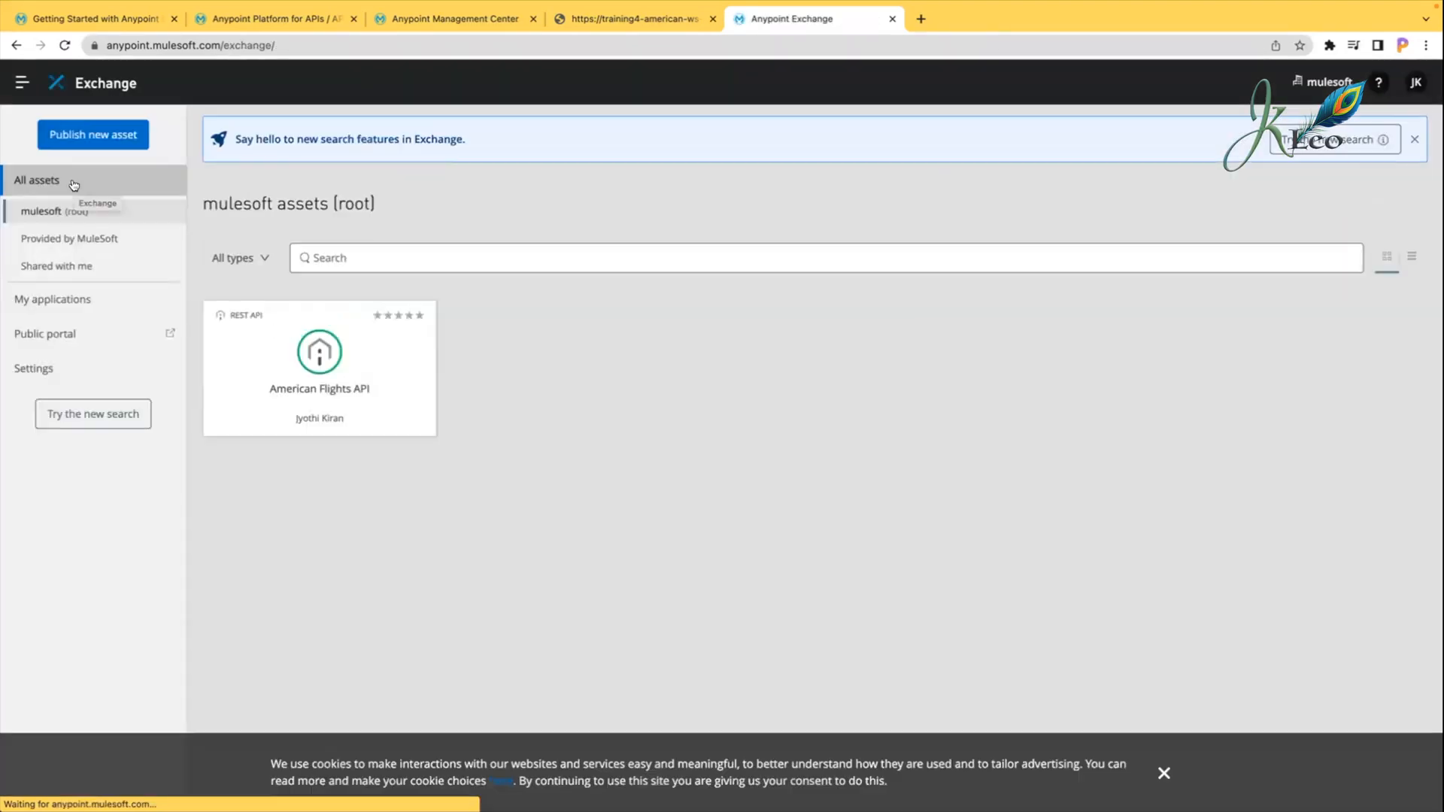
left_click(335, 385)
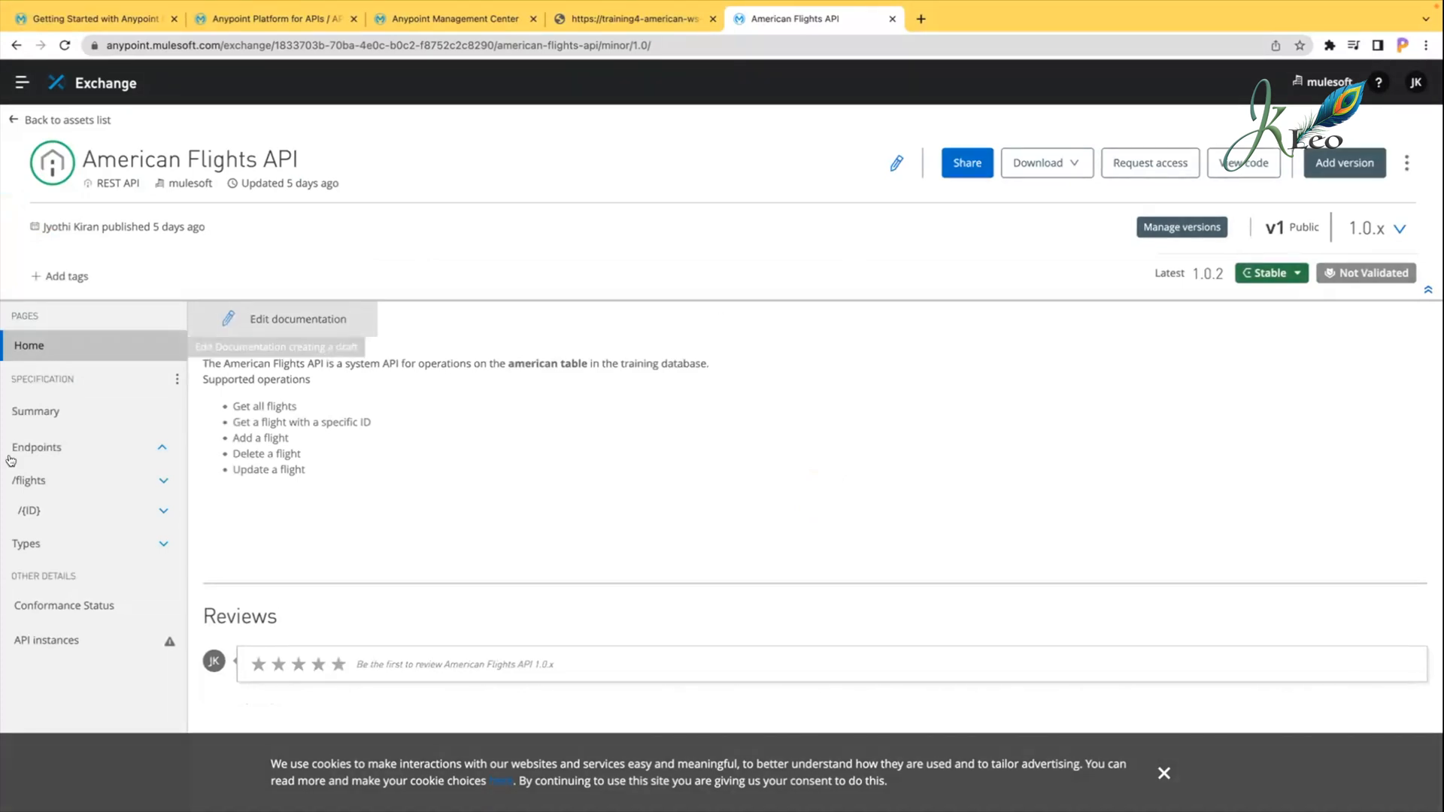
left_click(1173, 229)
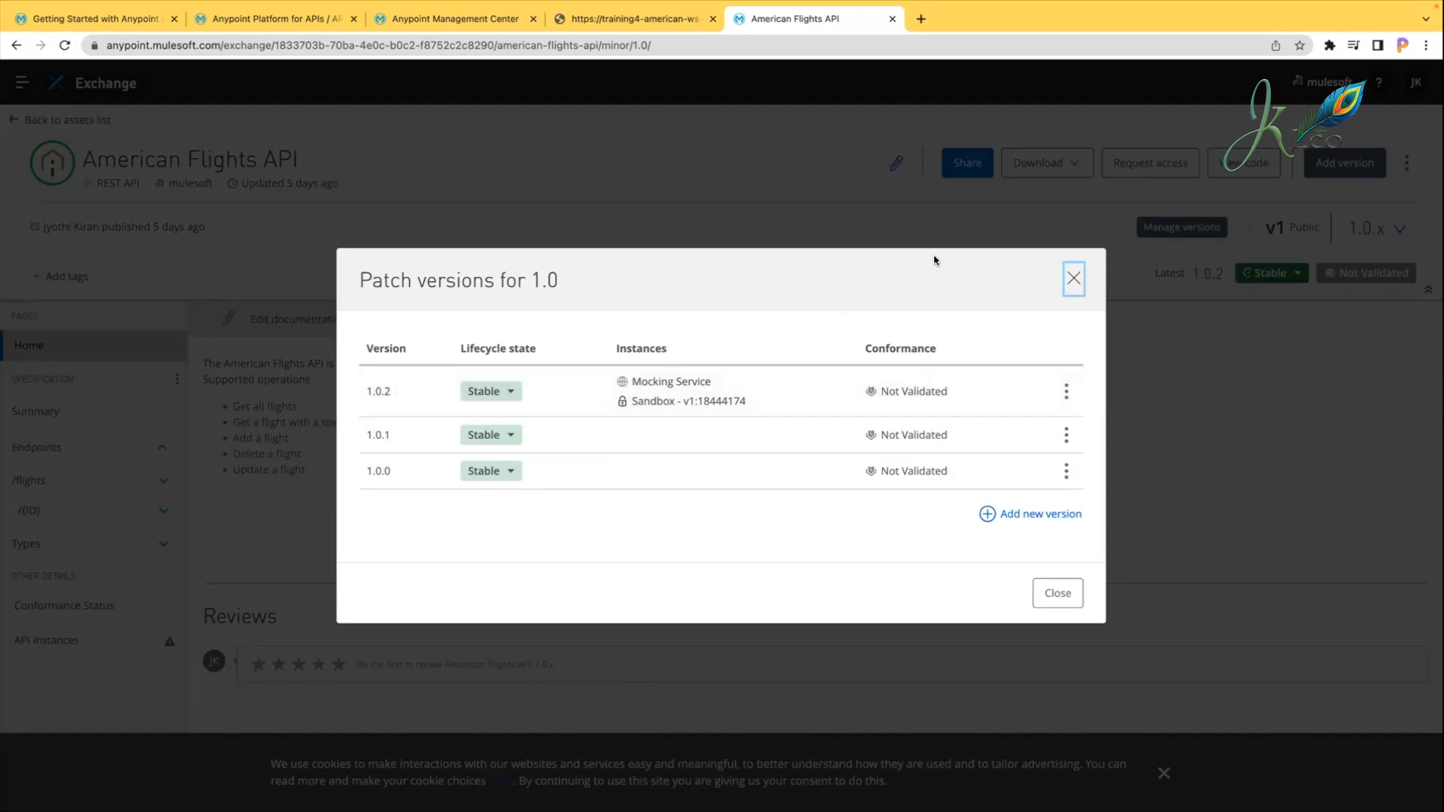
left_click(1074, 277)
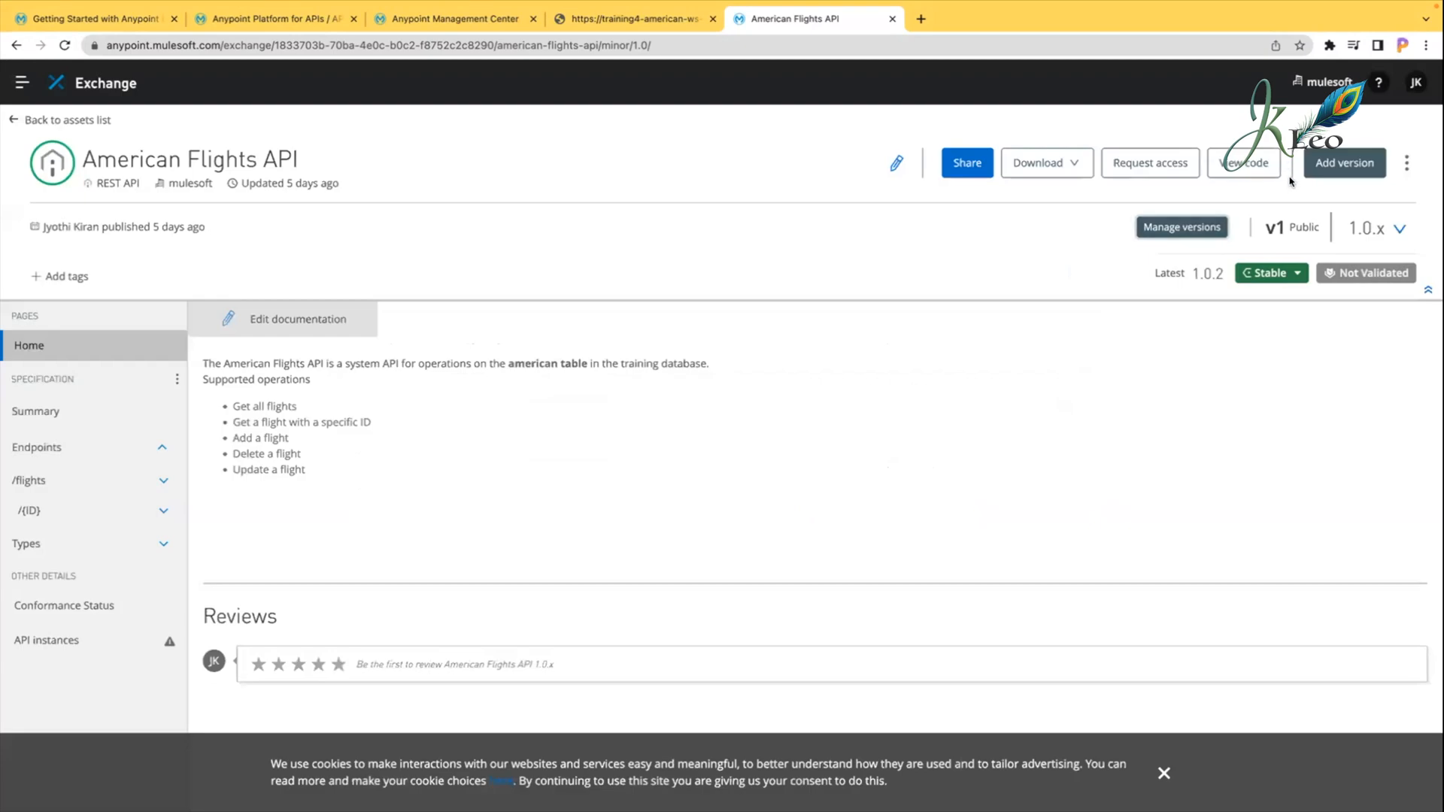
Step: Reopen the patch versions for 1.0, review the instances listed for 1.0.2, 1.0.1 and 1.0.0, and close the list
left_click(1177, 230)
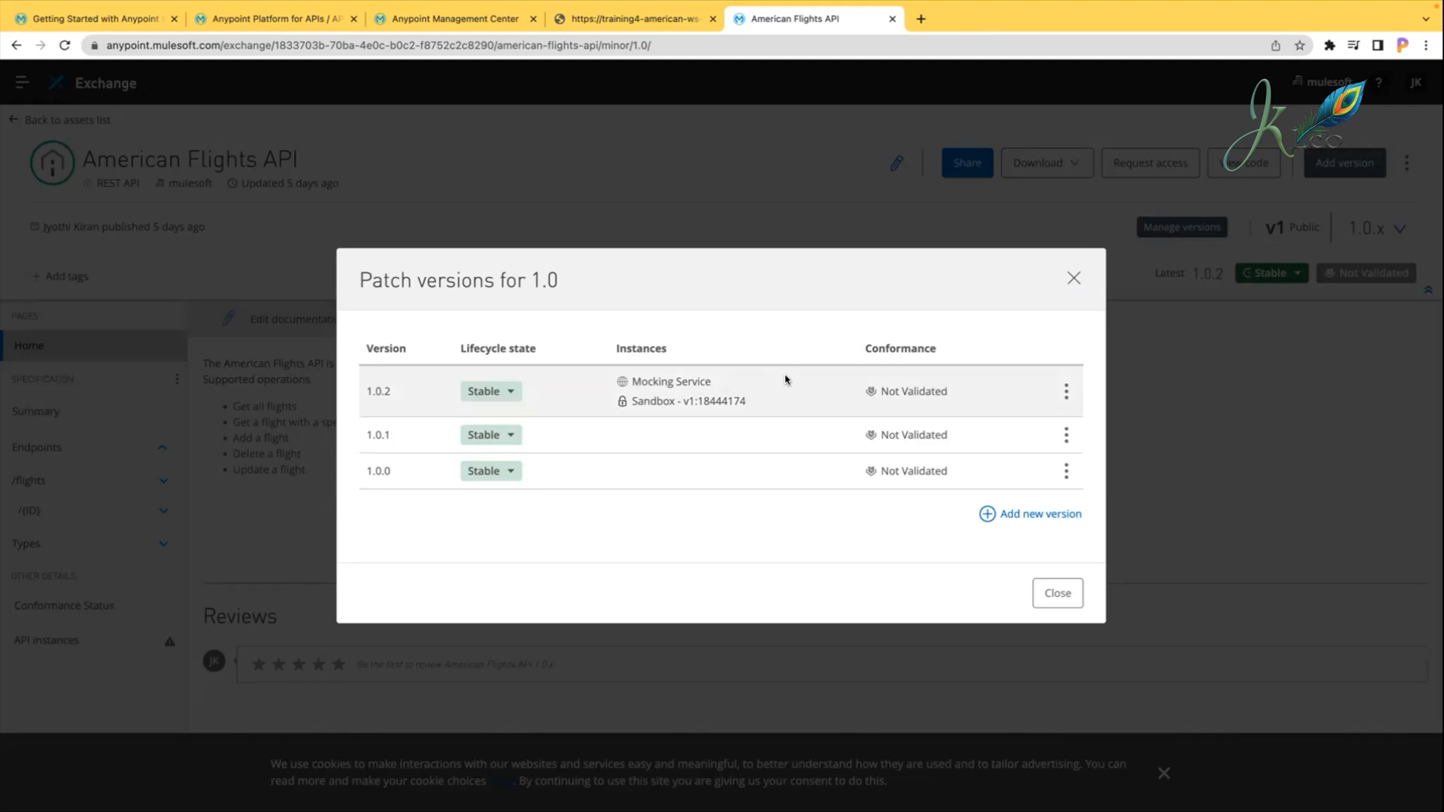
left_click_drag(610, 385, 698, 382)
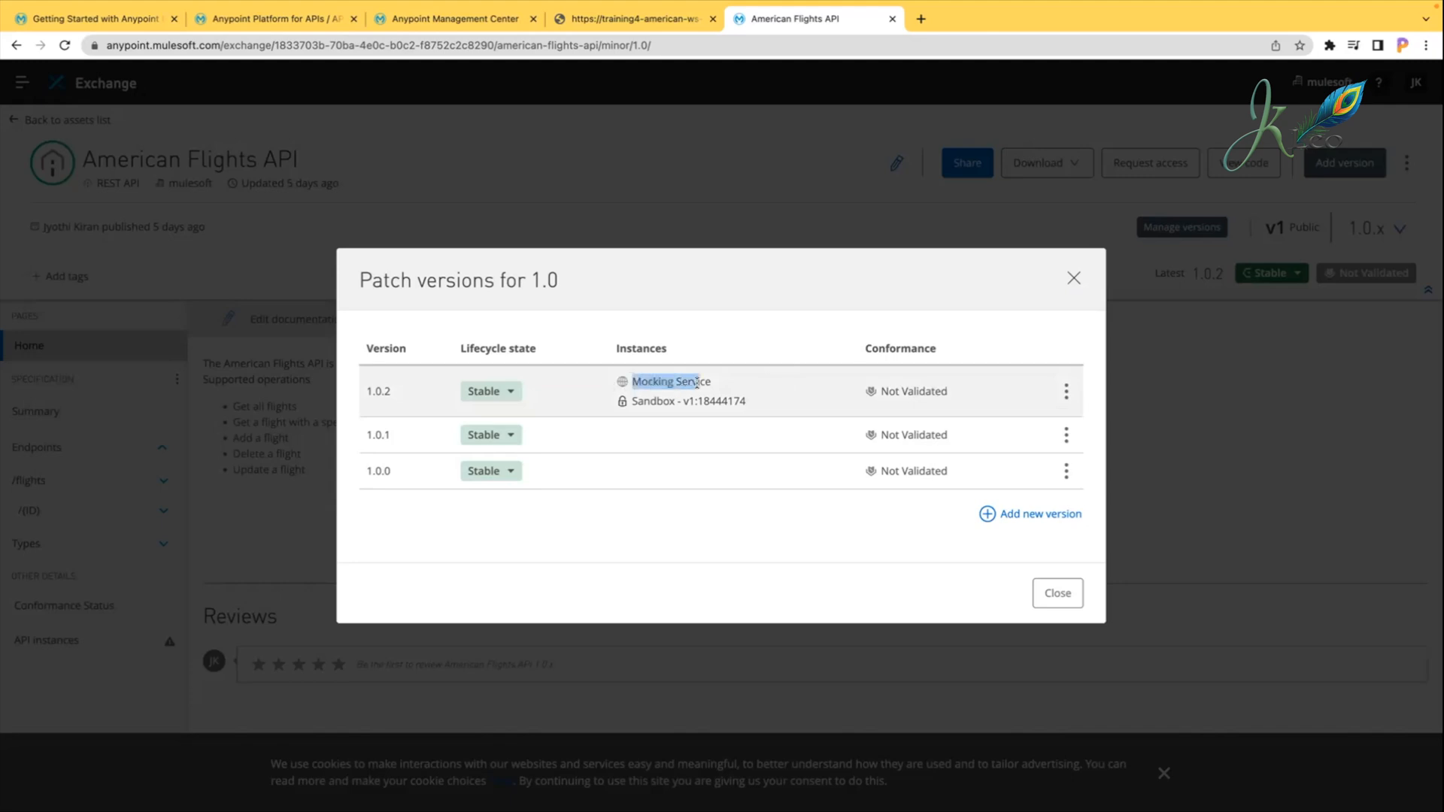
left_click(770, 391)
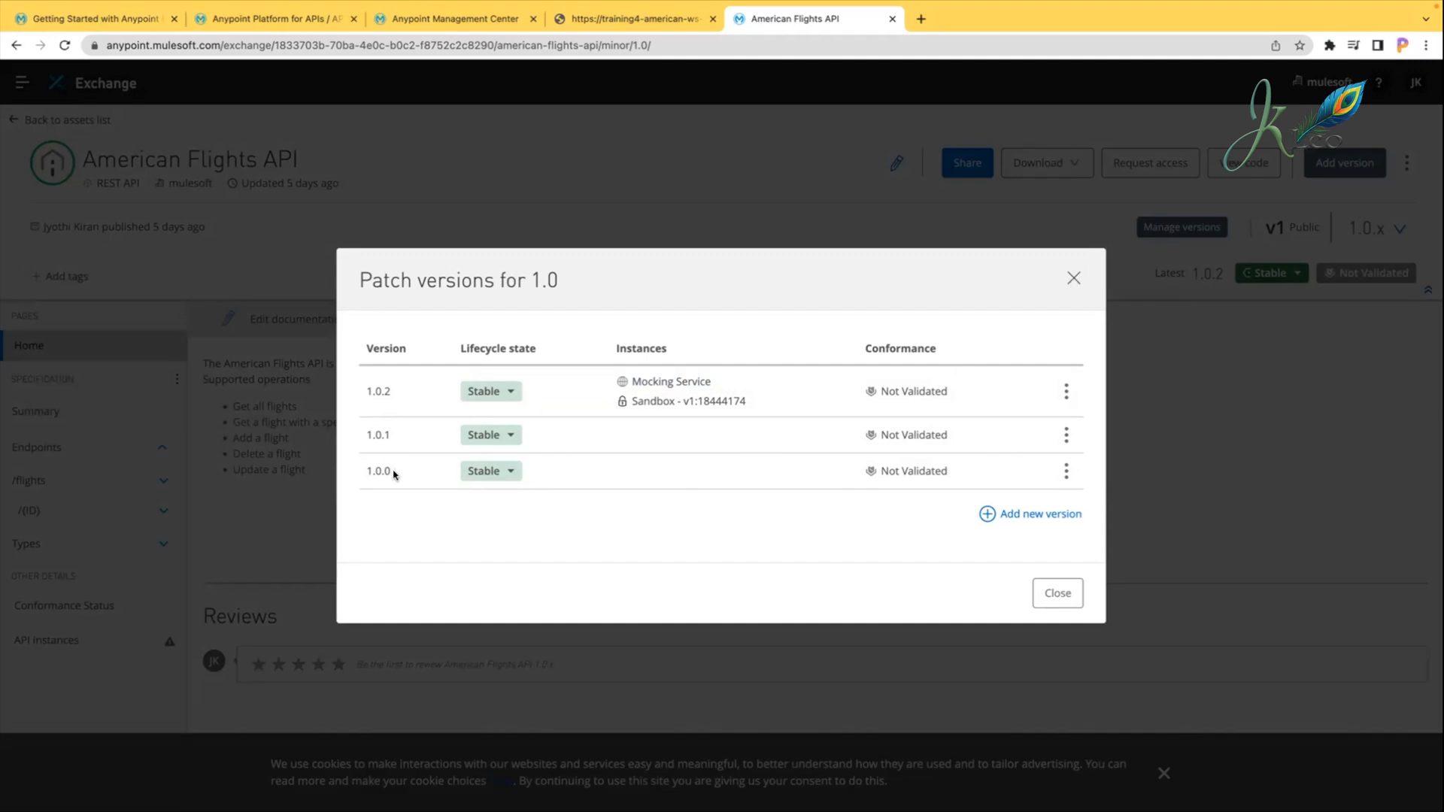
left_click_drag(373, 470, 399, 474)
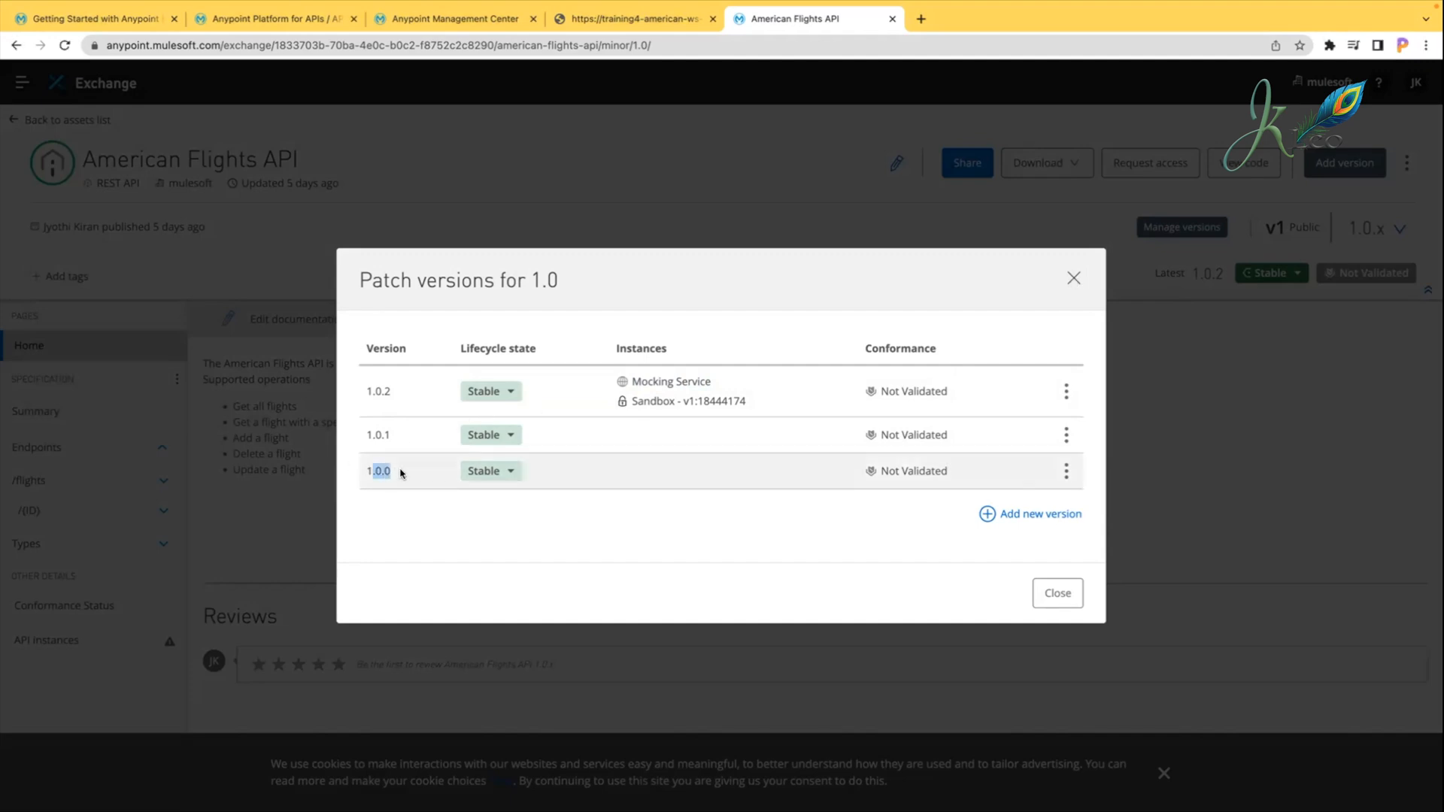
left_click_drag(393, 434, 363, 436)
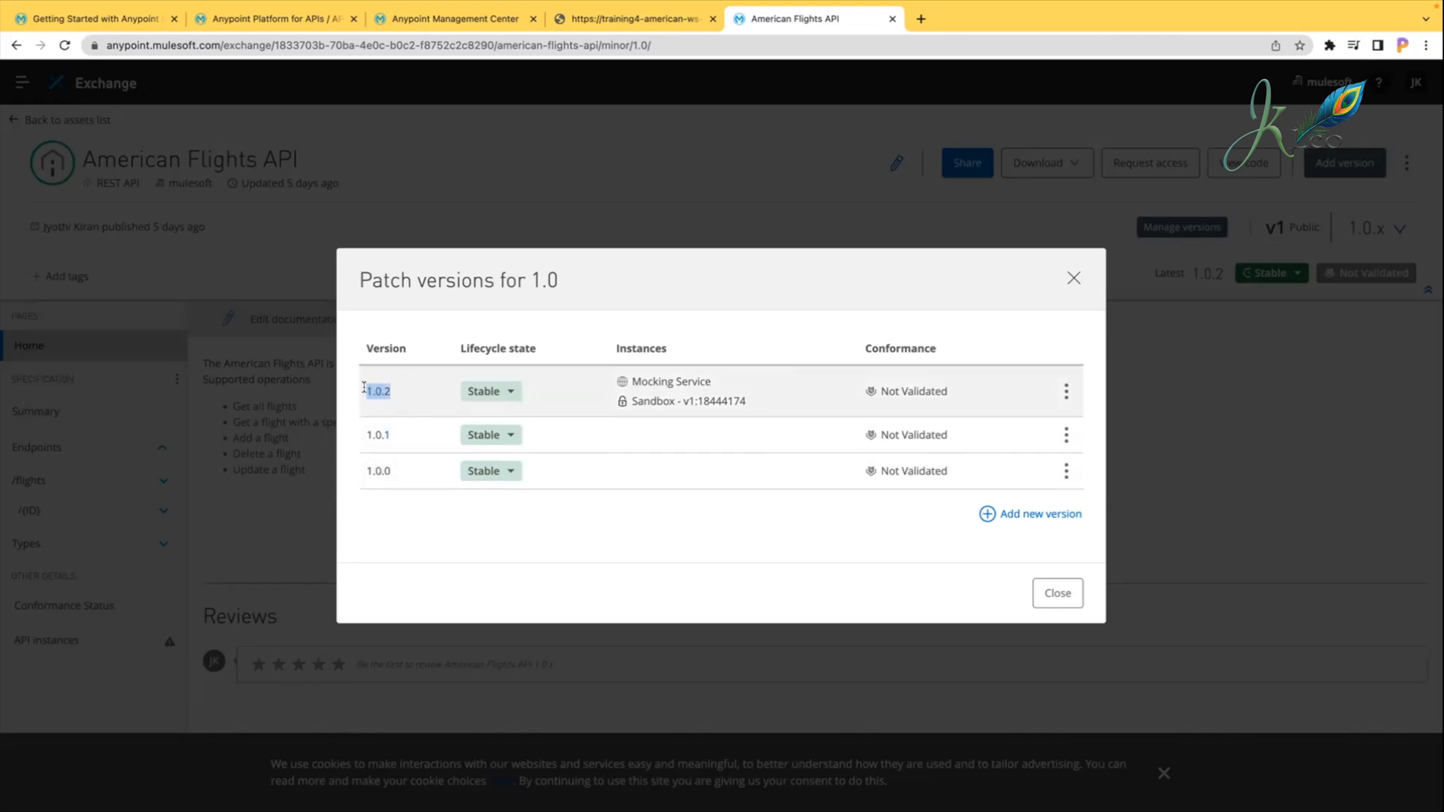
left_click(380, 436)
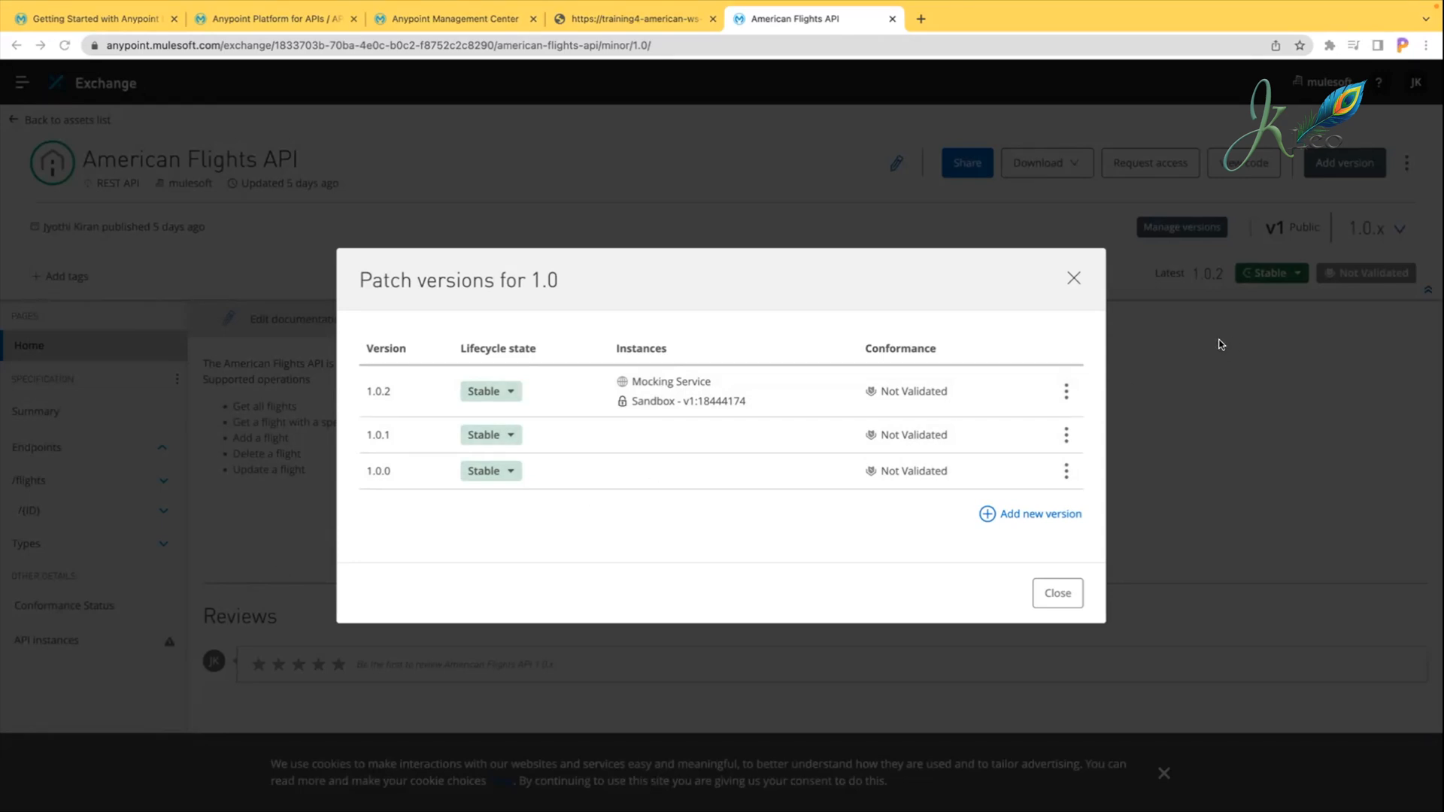
left_click(1056, 594)
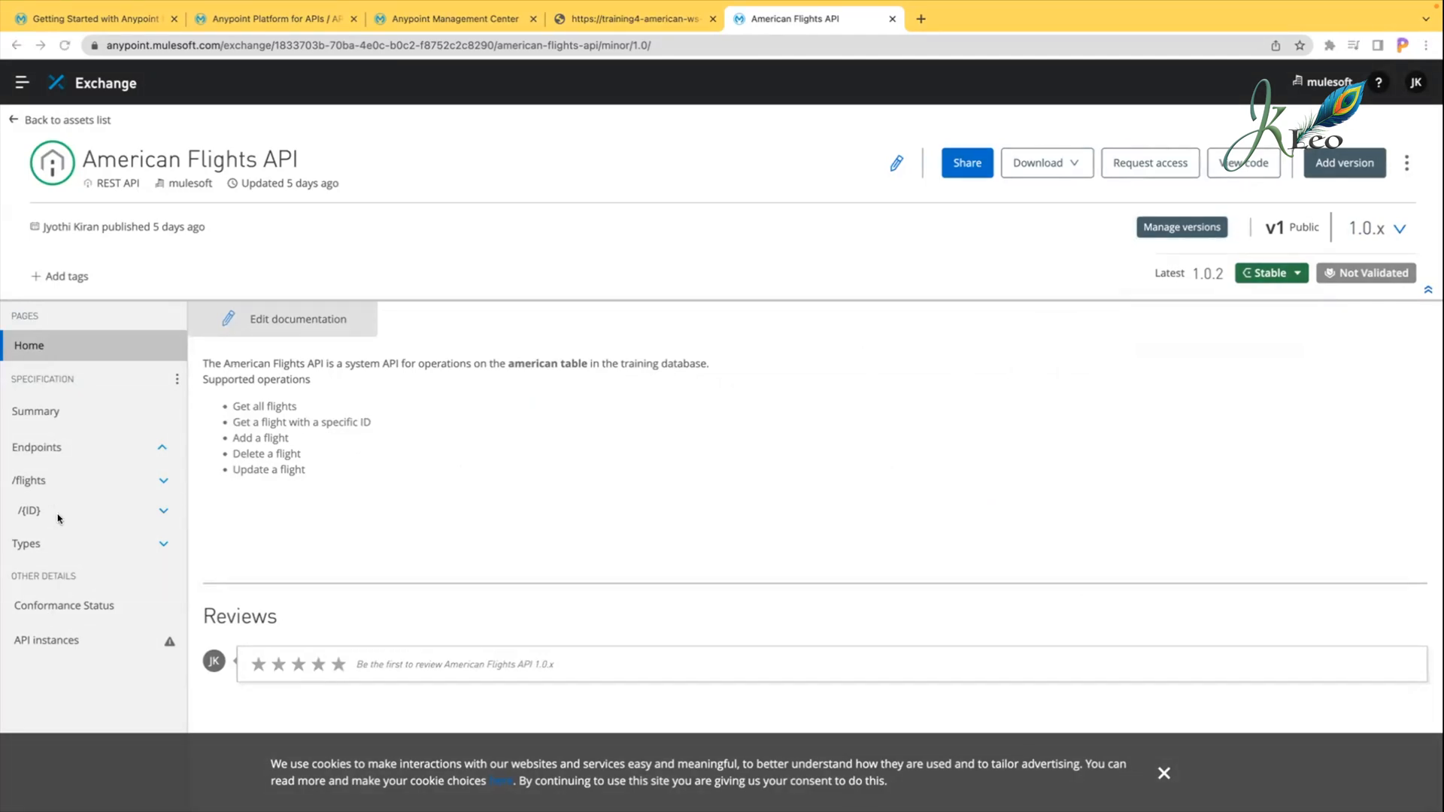
Step: Open the GET method of the /flights resource and examine the request URL used for trying it out
left_click(39, 475)
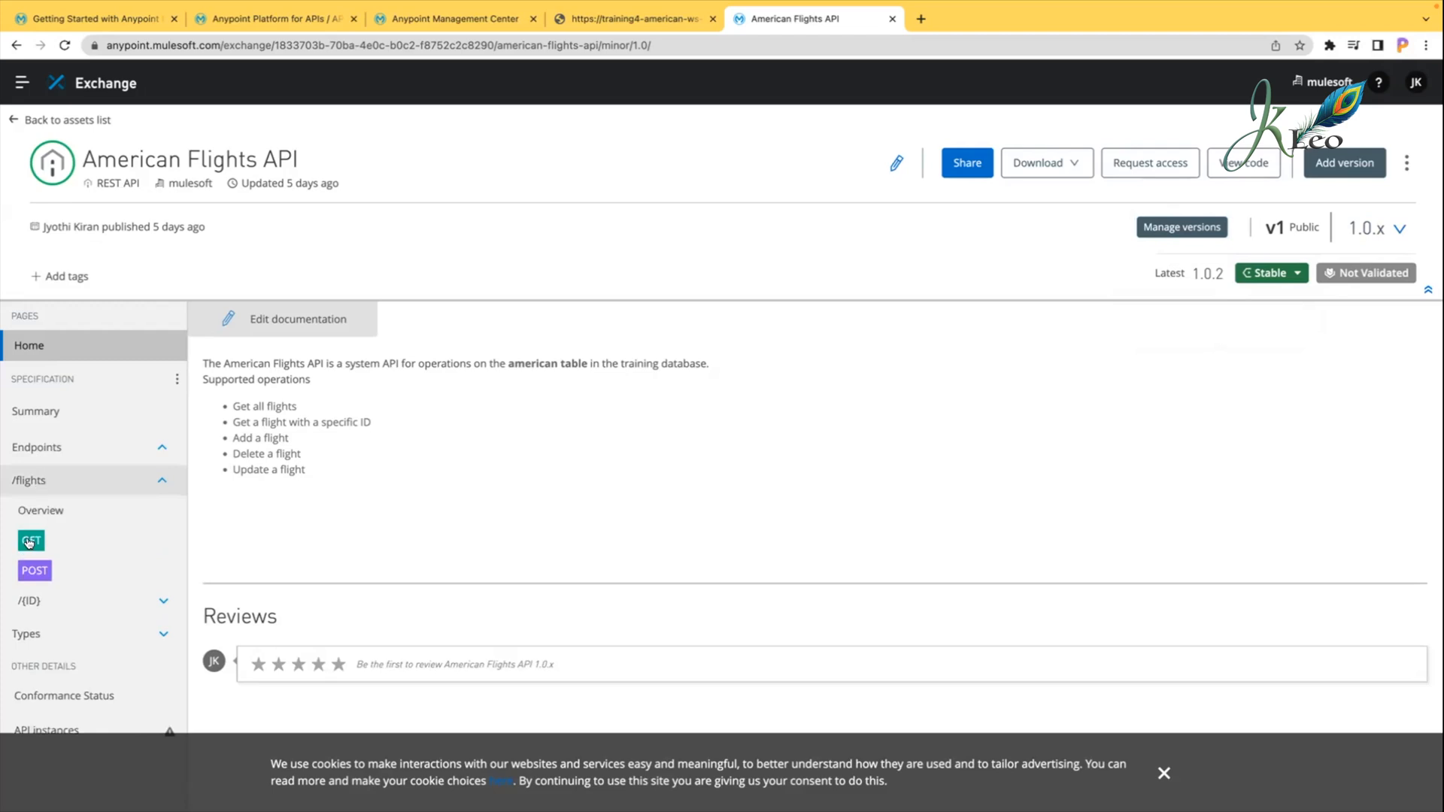
left_click(29, 543)
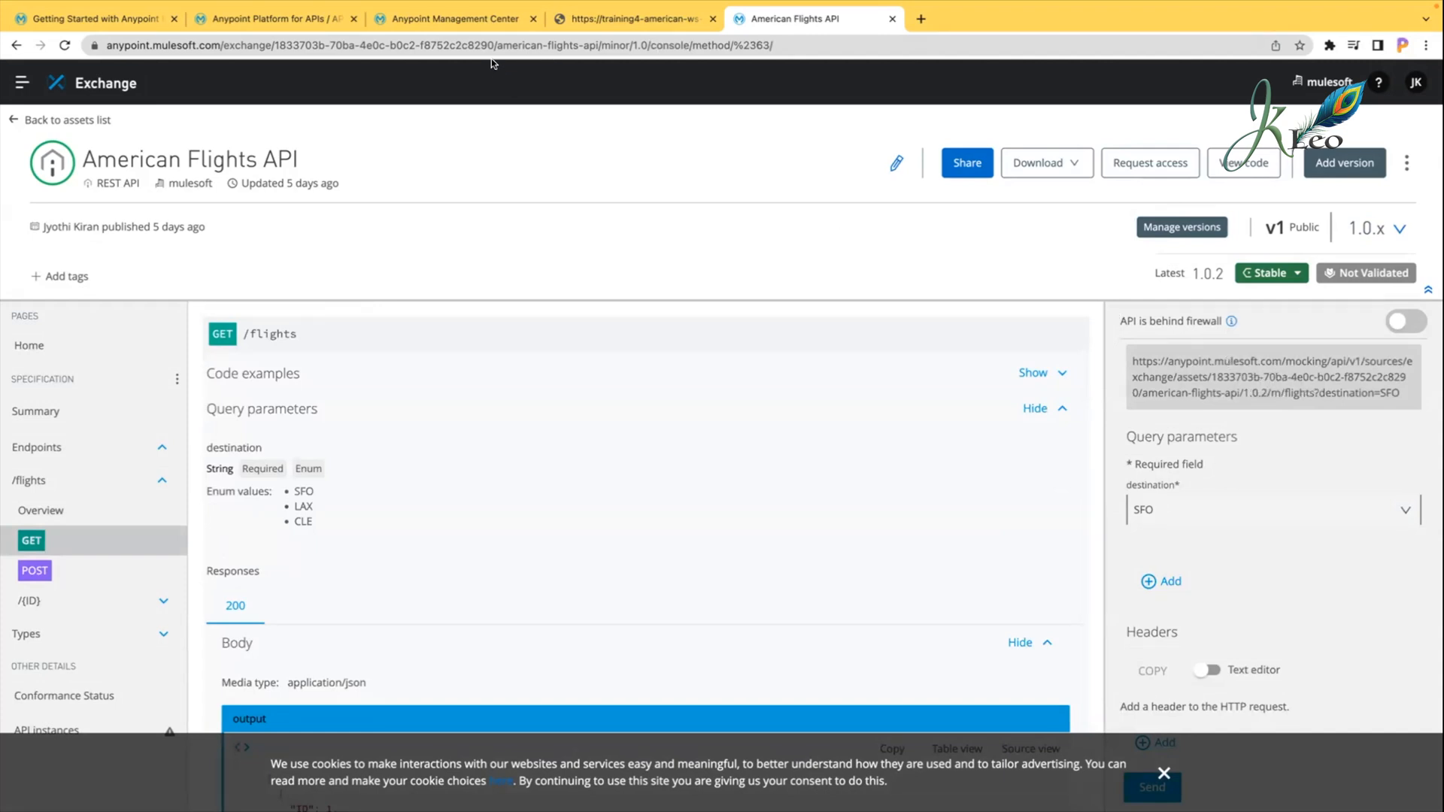
double_click(1193, 381)
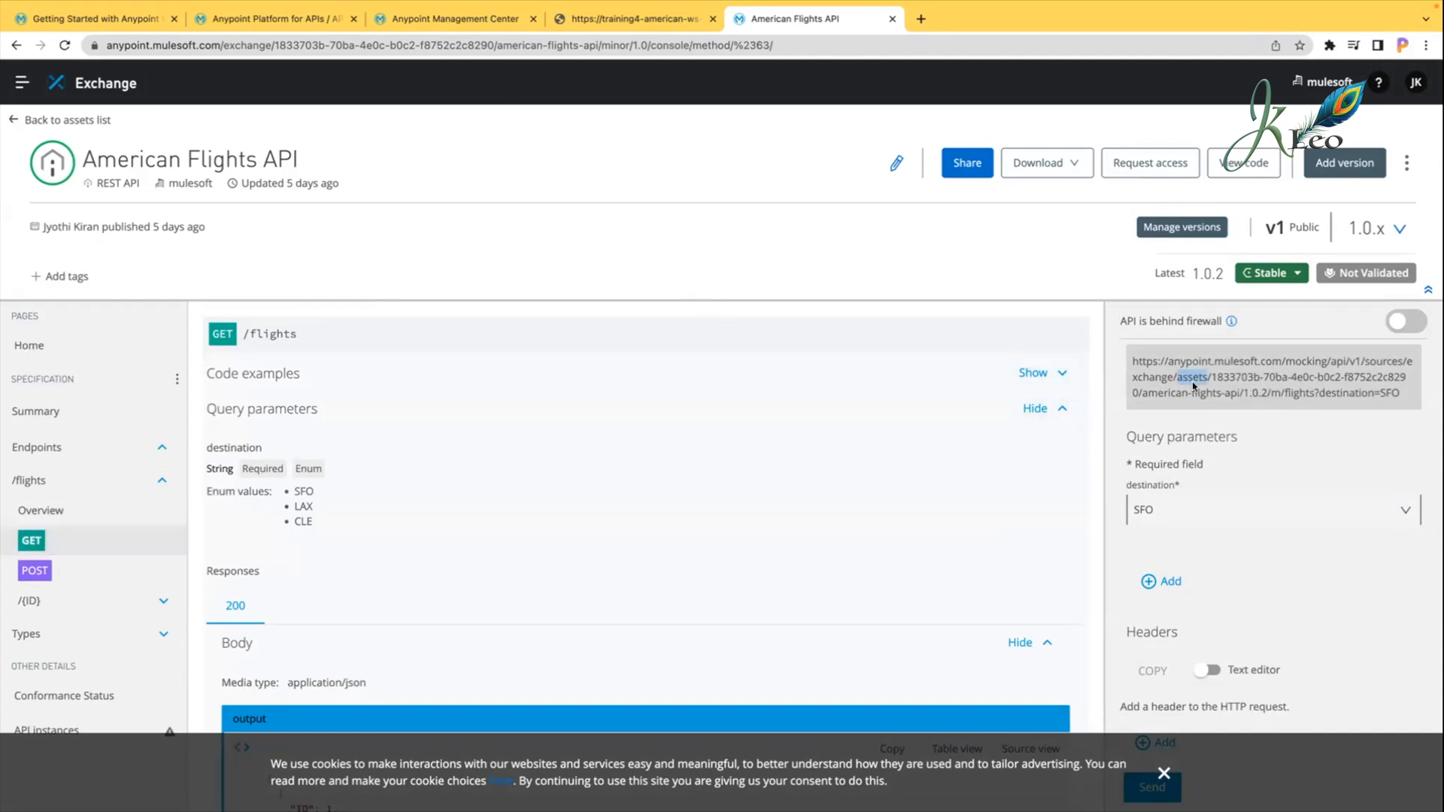
triple_click(1193, 387)
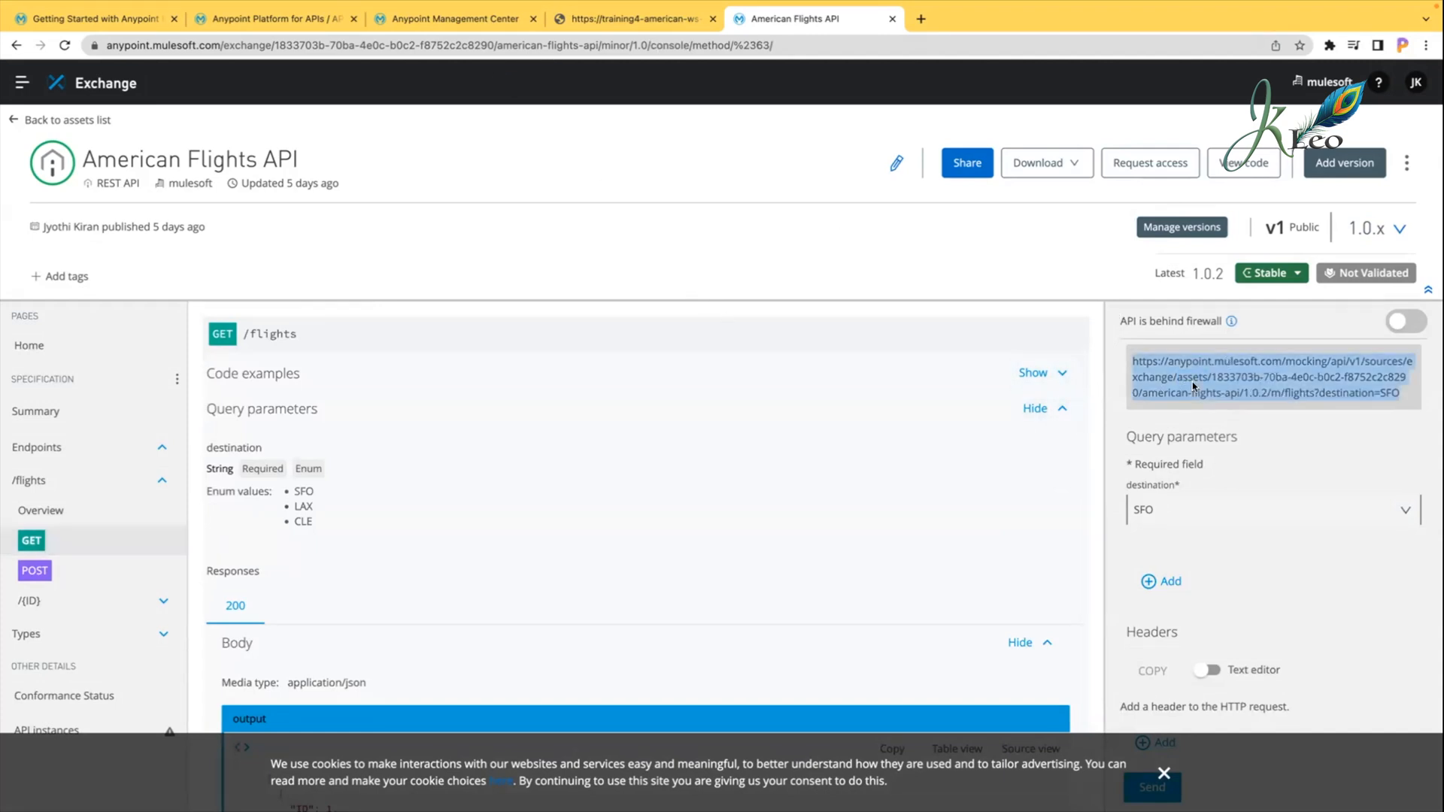
left_click(1239, 394)
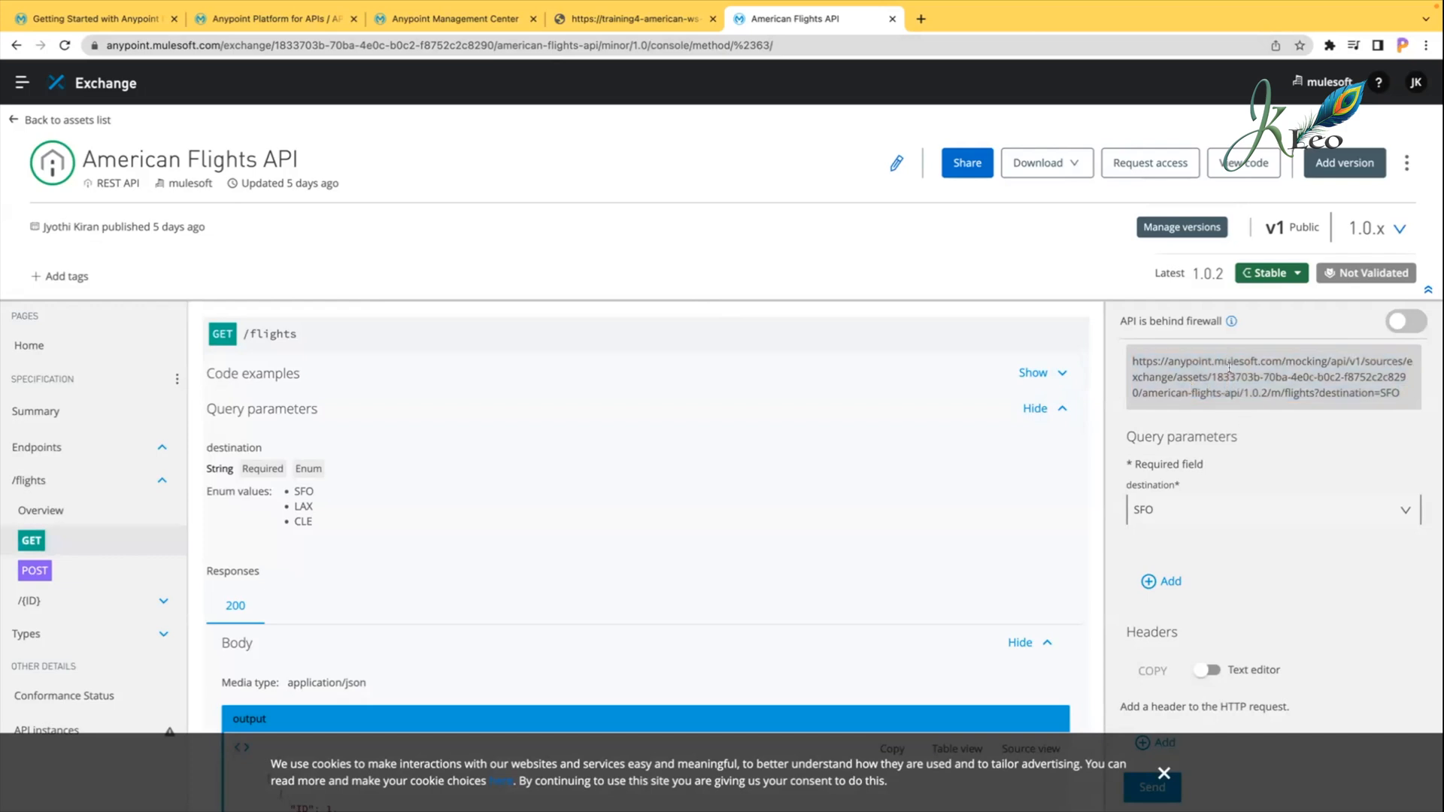
triple_click(1177, 358)
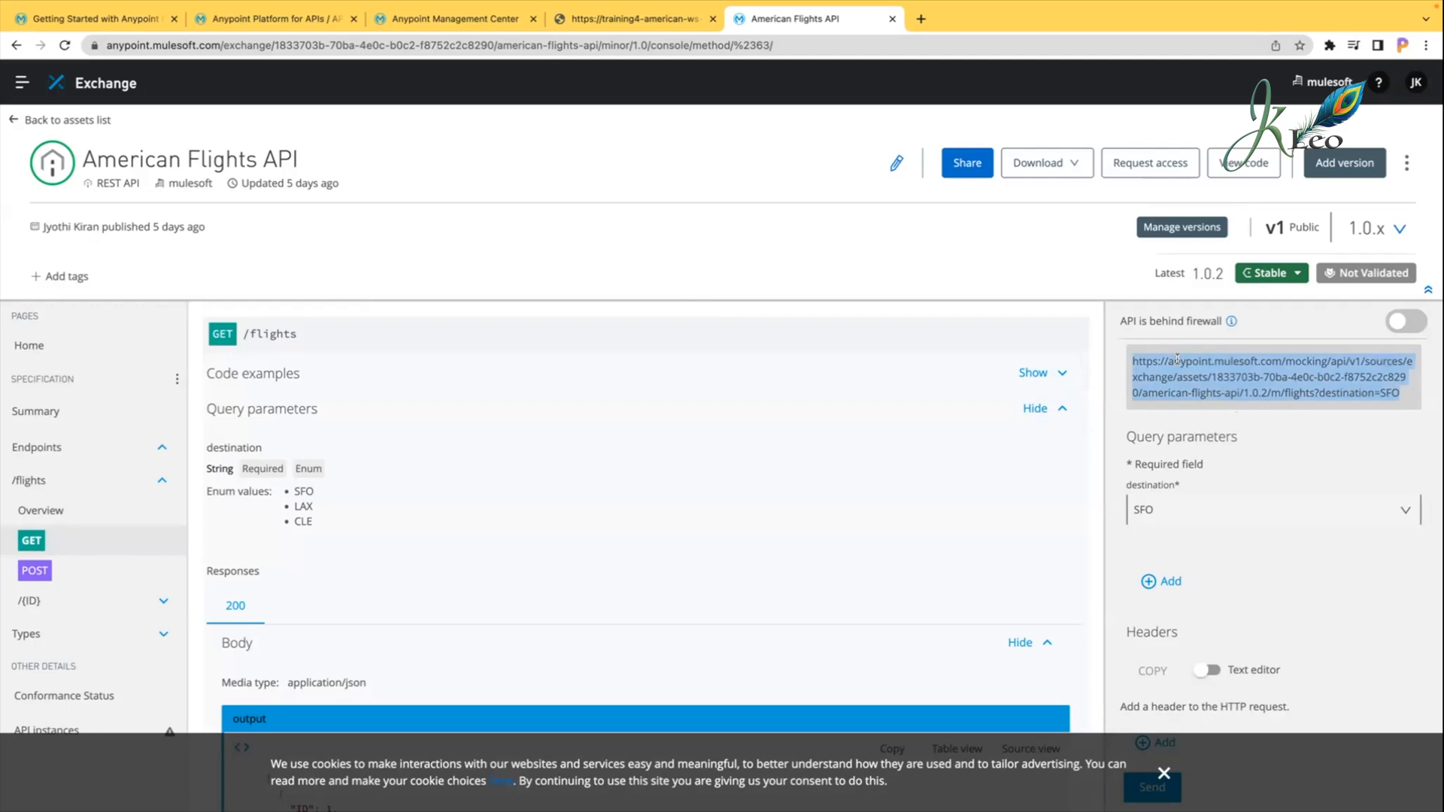
scroll(1177, 358, "down", 2)
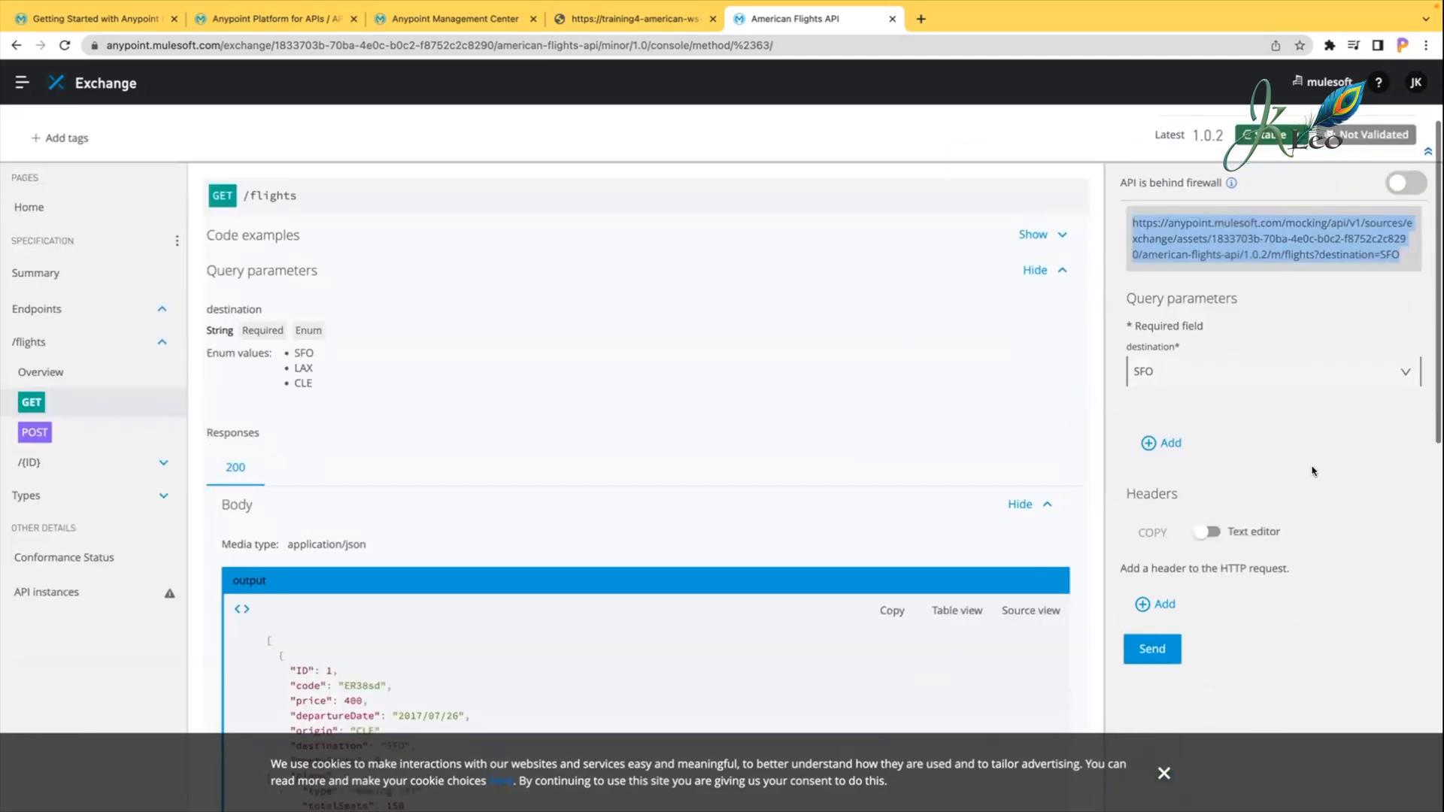
Step: Open the asset's API instances, dismiss the cookie notice, and examine the Mocking Service instance's URL and visibility
left_click(97, 595)
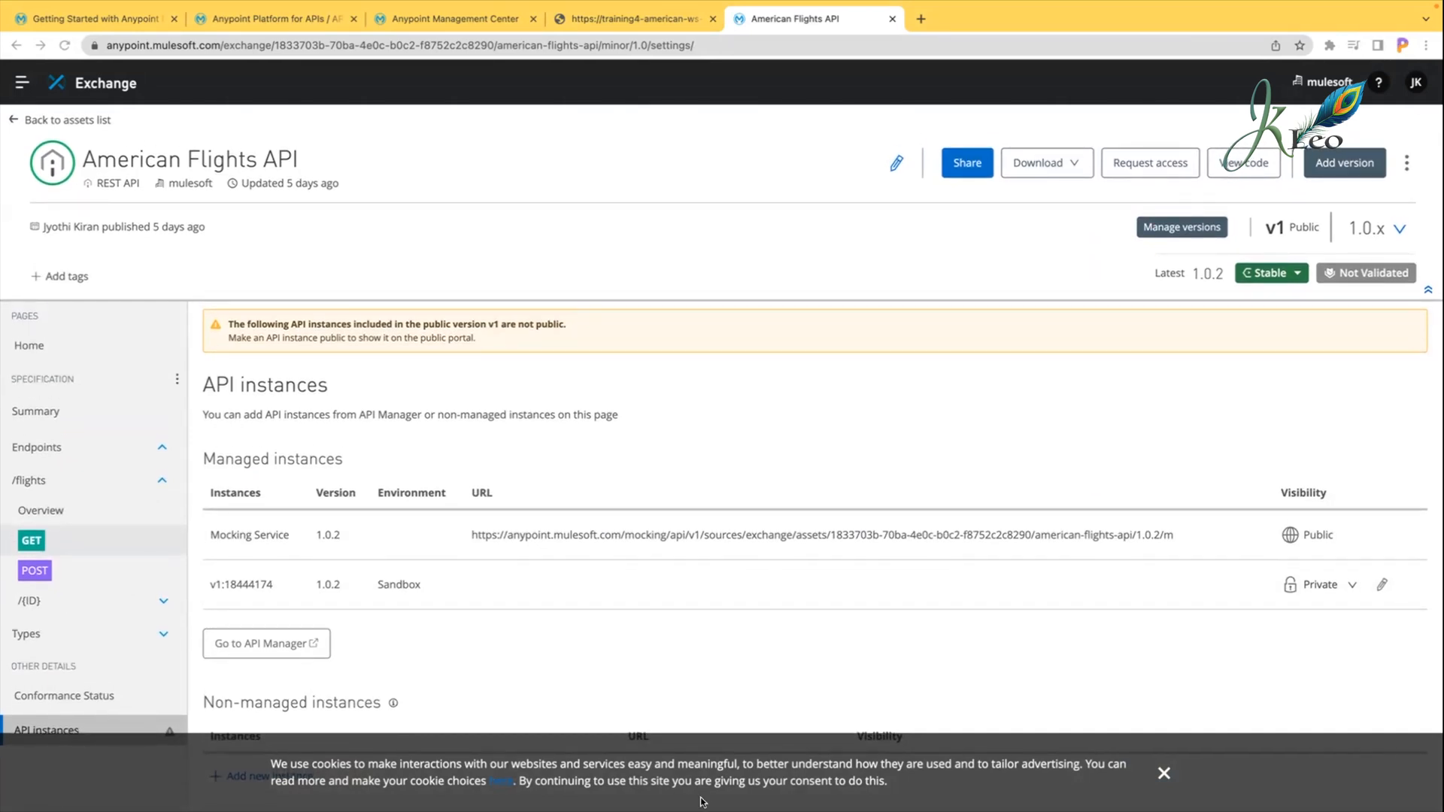
left_click(1164, 775)
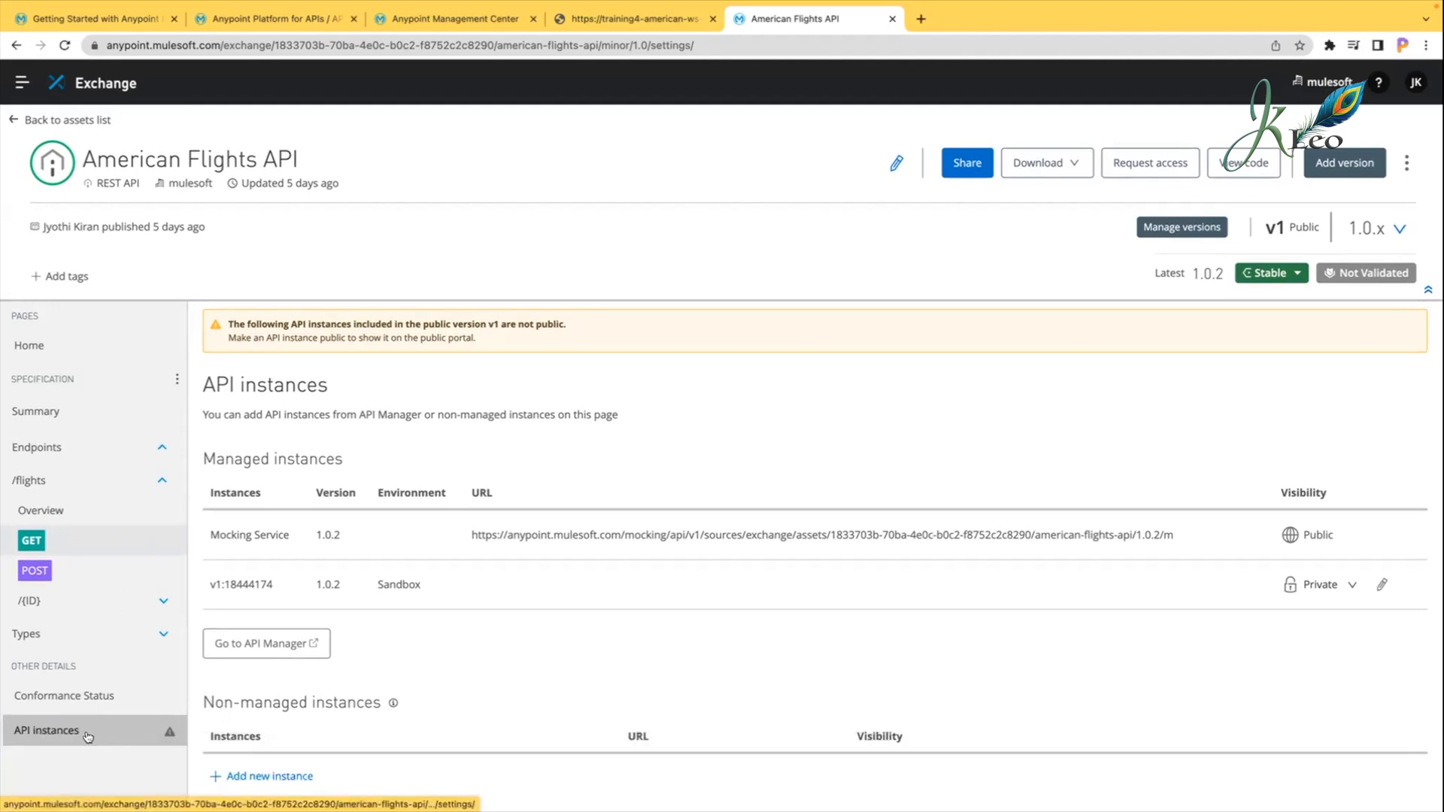
left_click(88, 735)
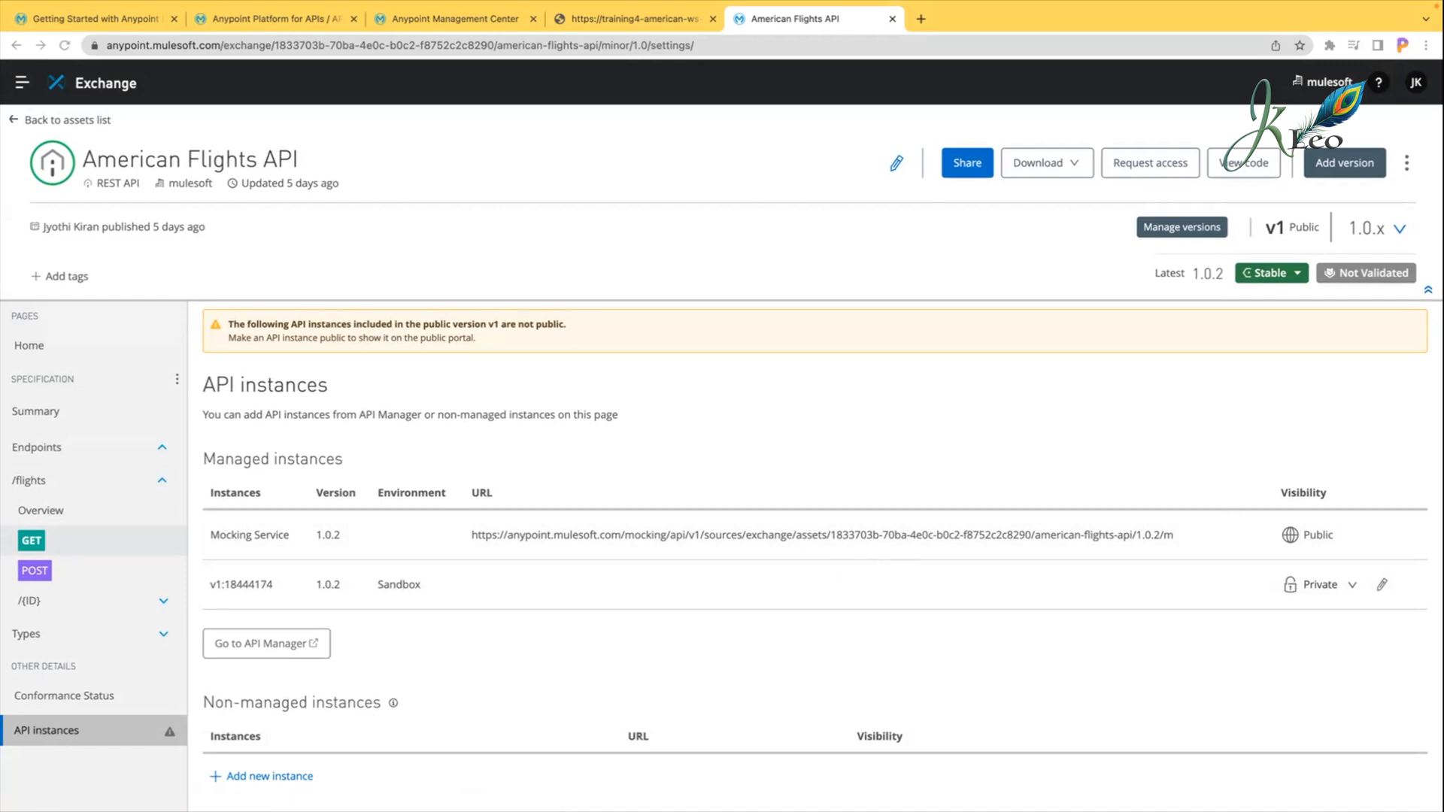
double_click(1326, 533)
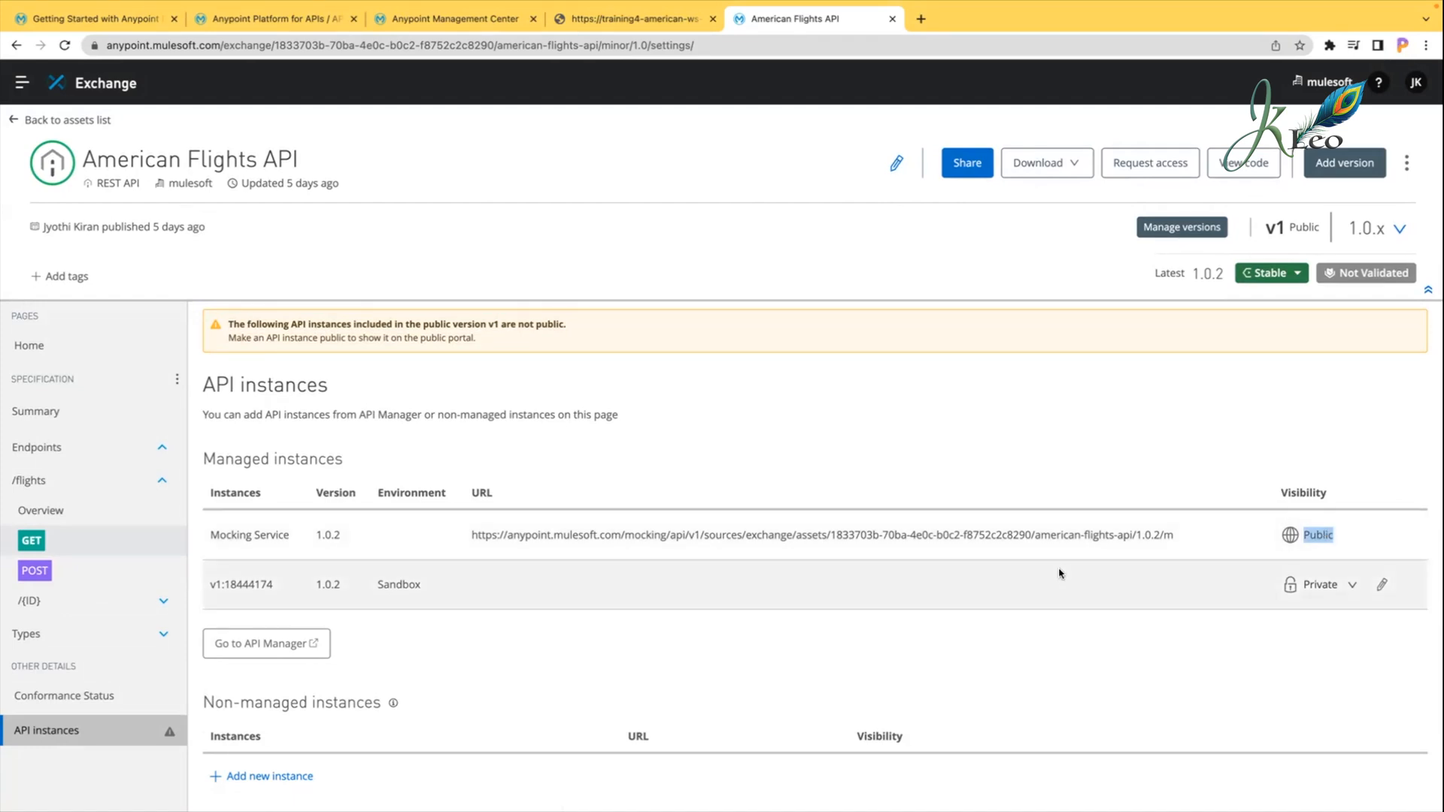
left_click(1336, 538)
triple_click(742, 535)
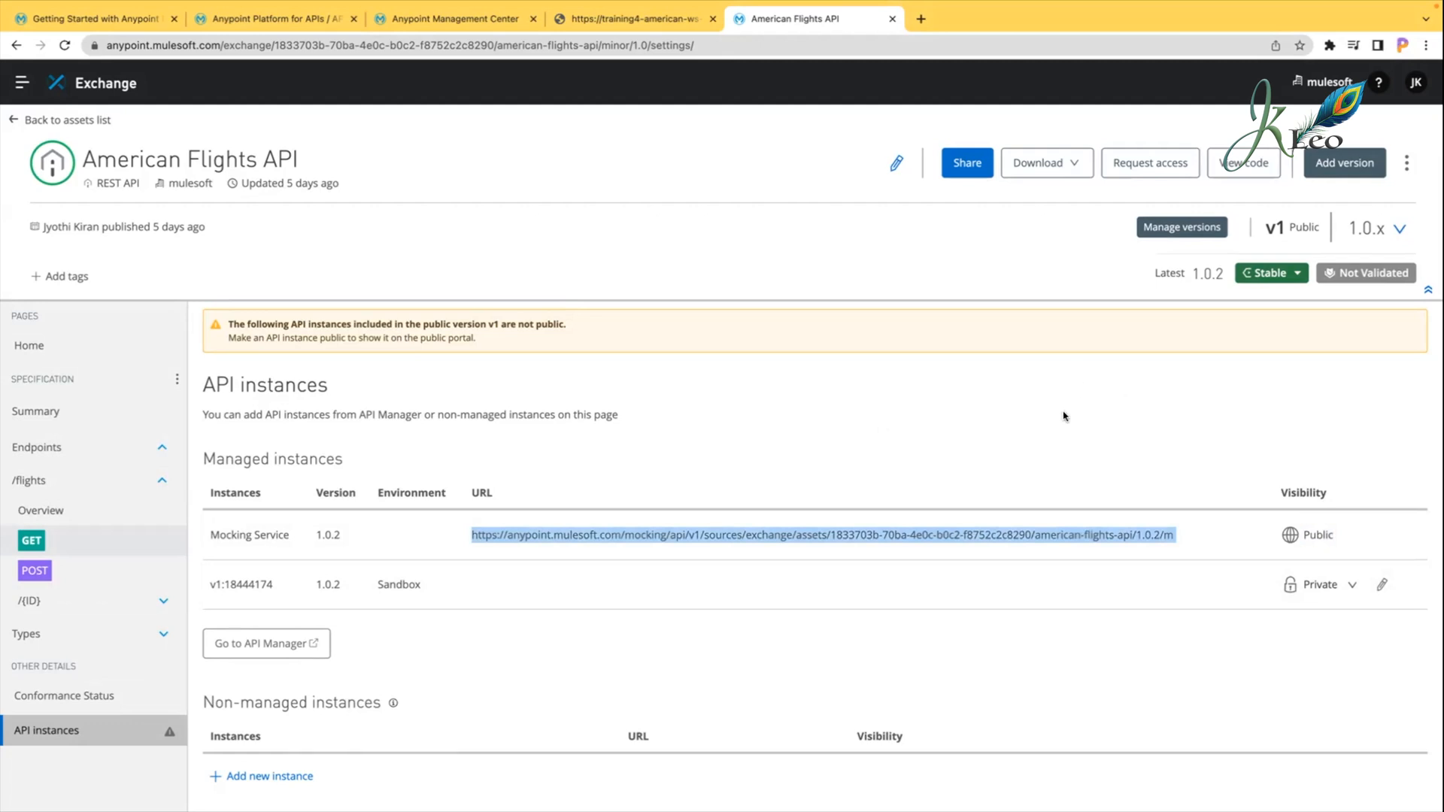
left_click(1028, 528)
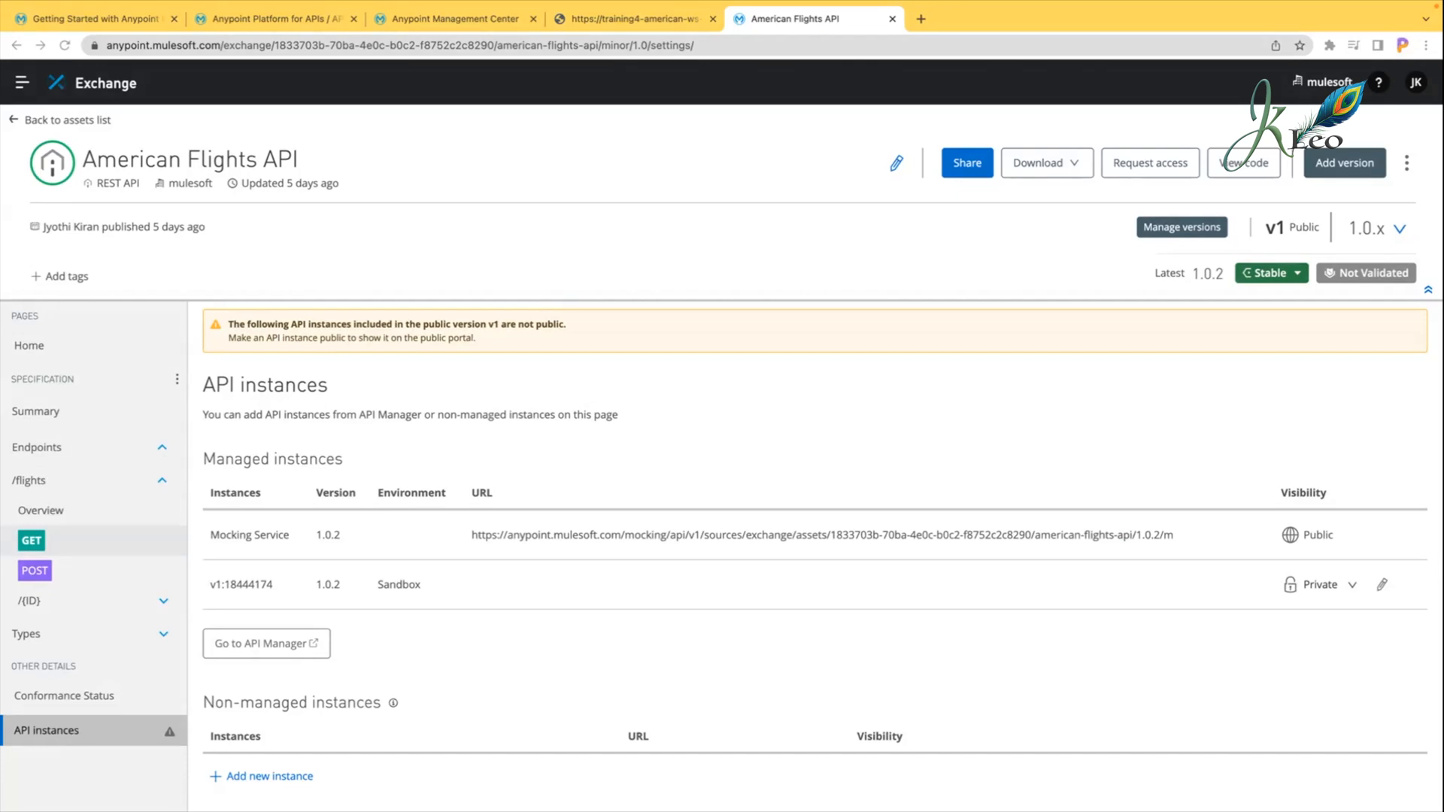
Step: Switch to API Manager, view American Flights API's policies, and expand Runtime & Endpoint Configuration in its settings
left_click(267, 22)
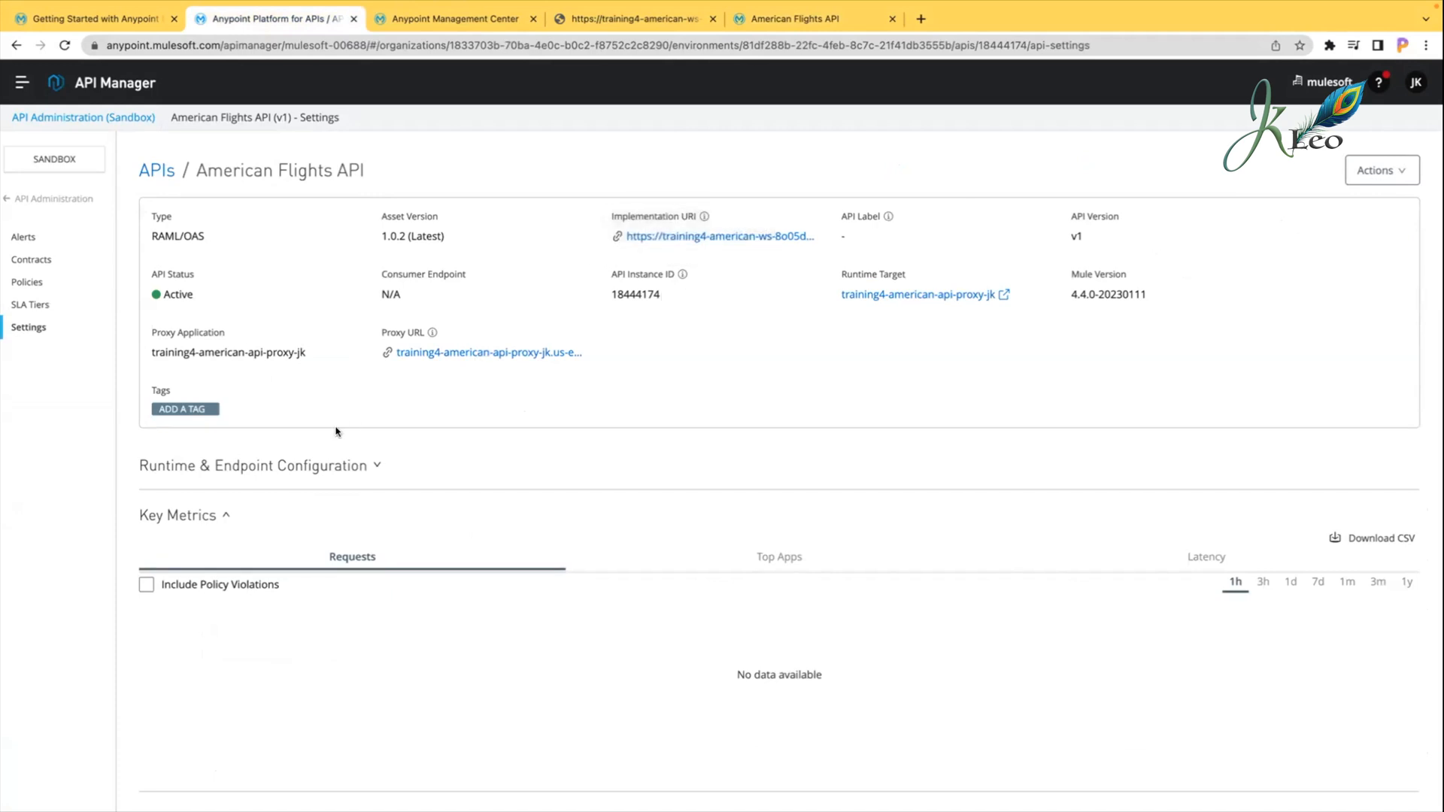
left_click(22, 284)
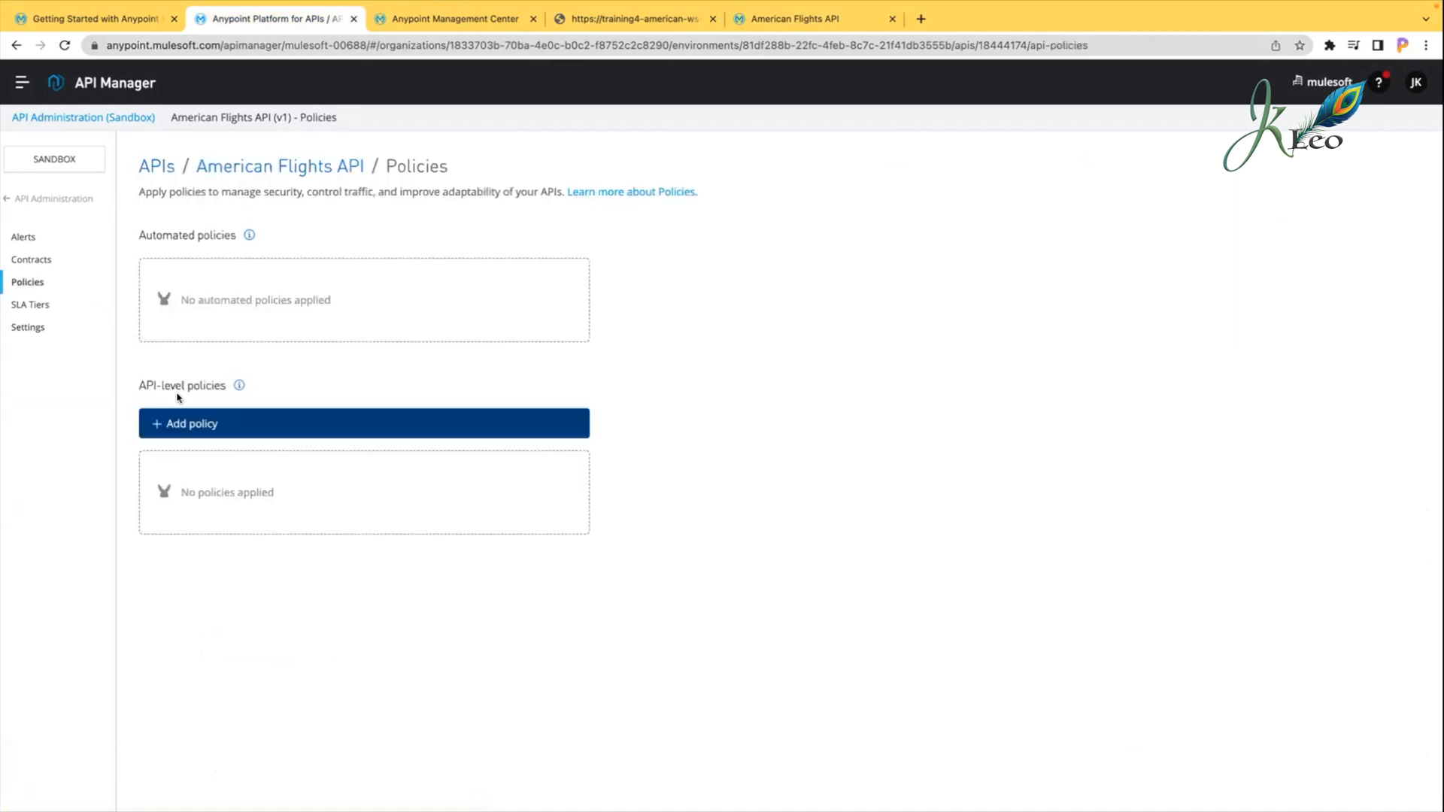
left_click(27, 327)
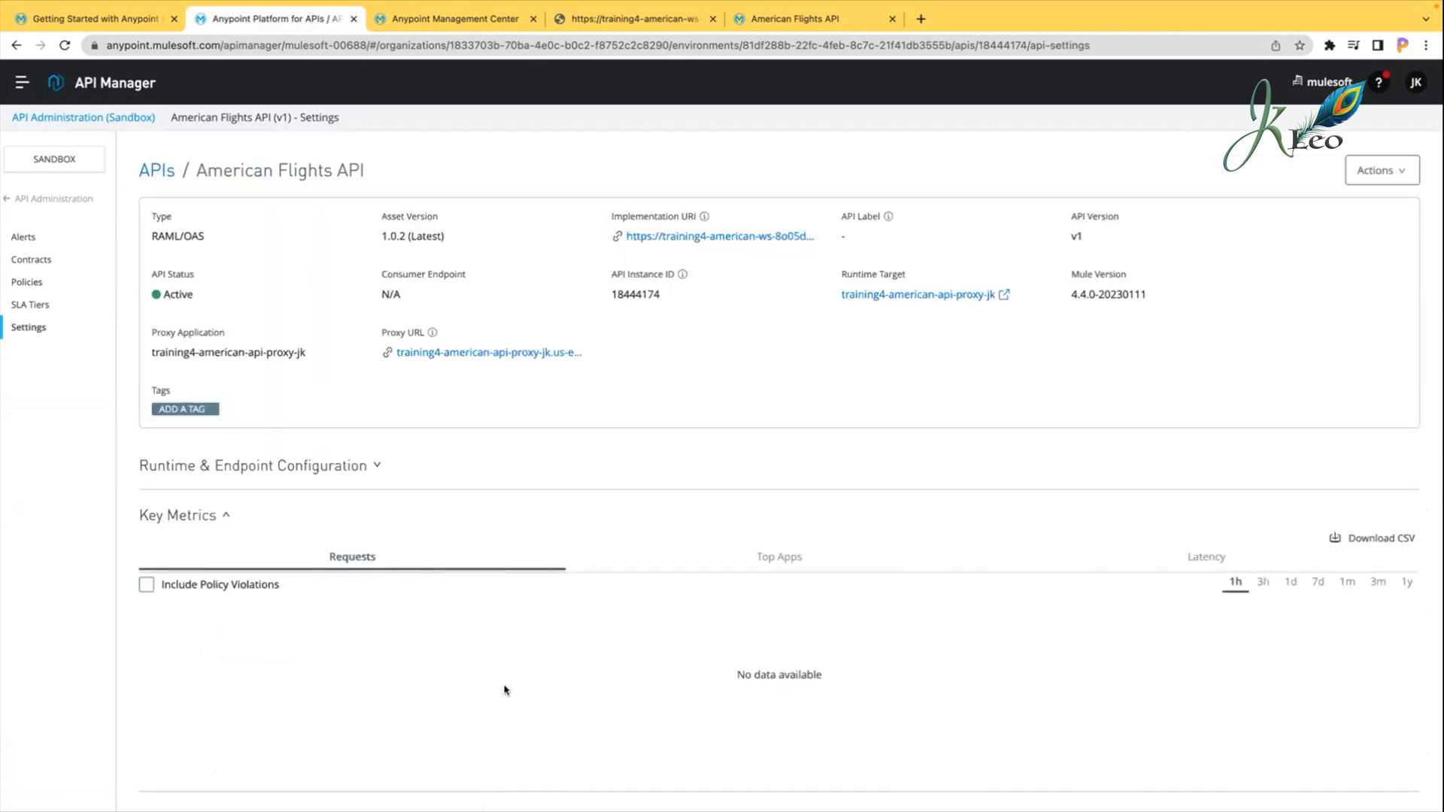
left_click(376, 464)
key("ctrl+f")
scroll(410, 423, "down", 2)
scroll(409, 424, "down", 2)
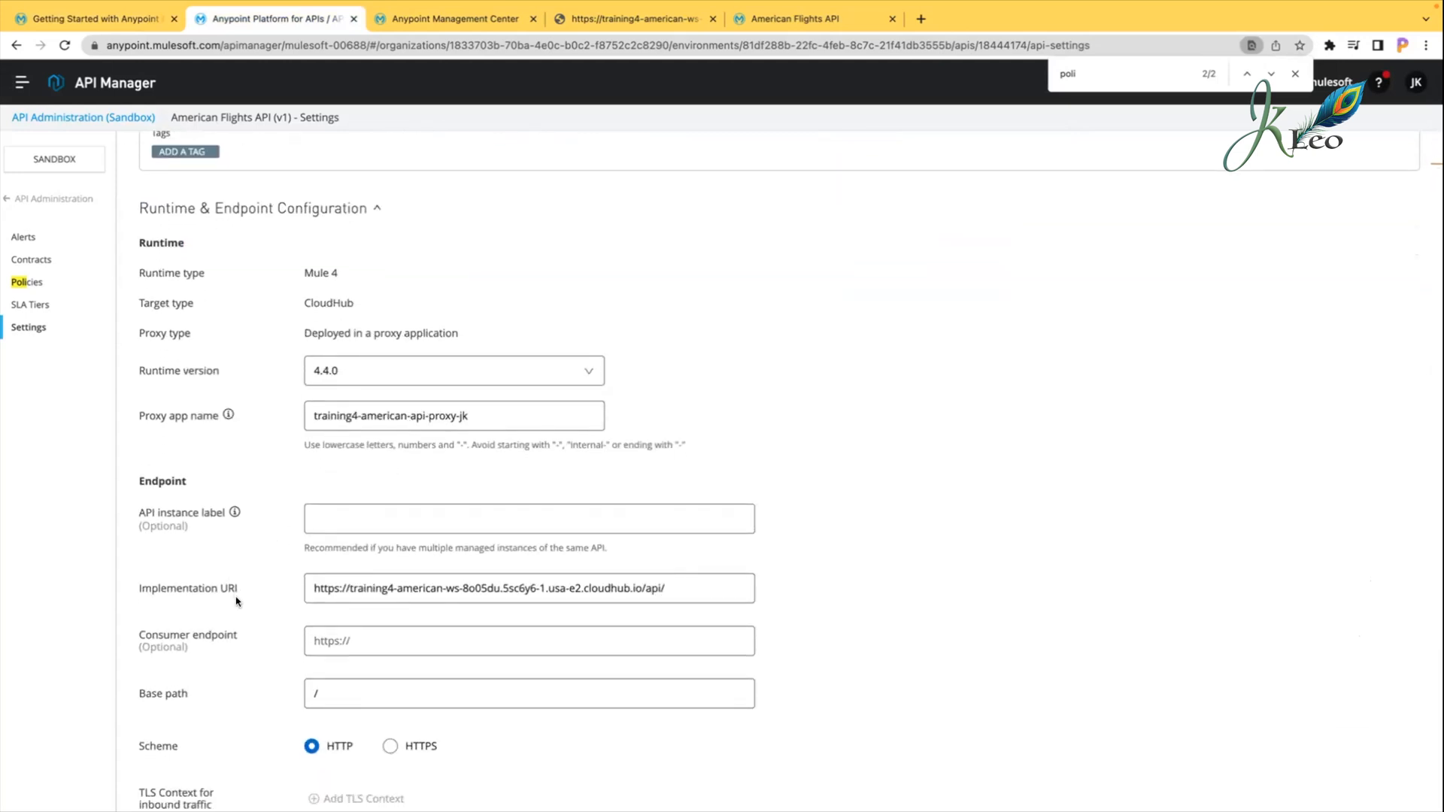
left_click(347, 636)
type("Consumer endpoint")
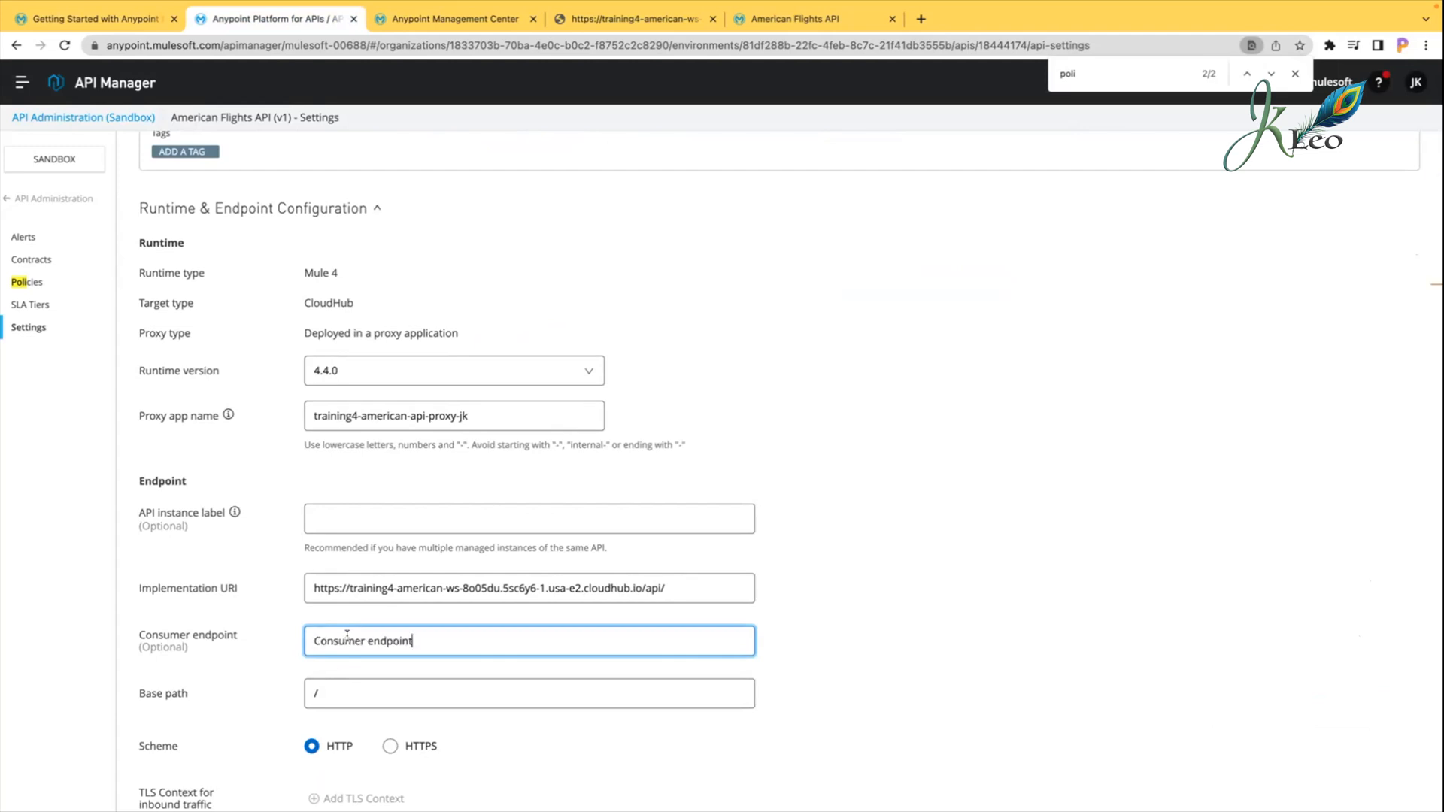
key("super+z")
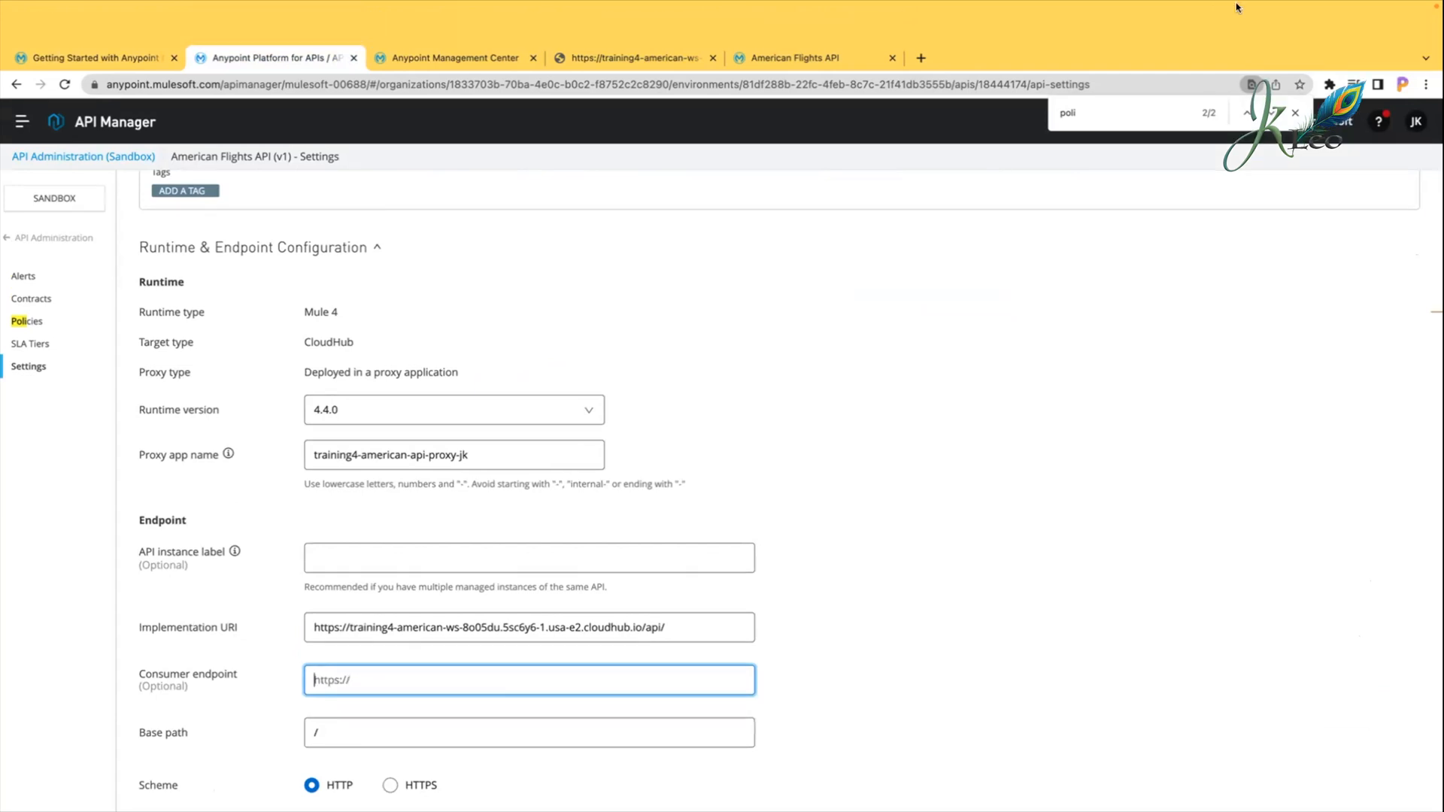
Step: Paste the proxy host training4-american-api-proxy-jk.us-e2.cloudhub.io from the clipboard history into the consumer endpoint
left_click(1163, 10)
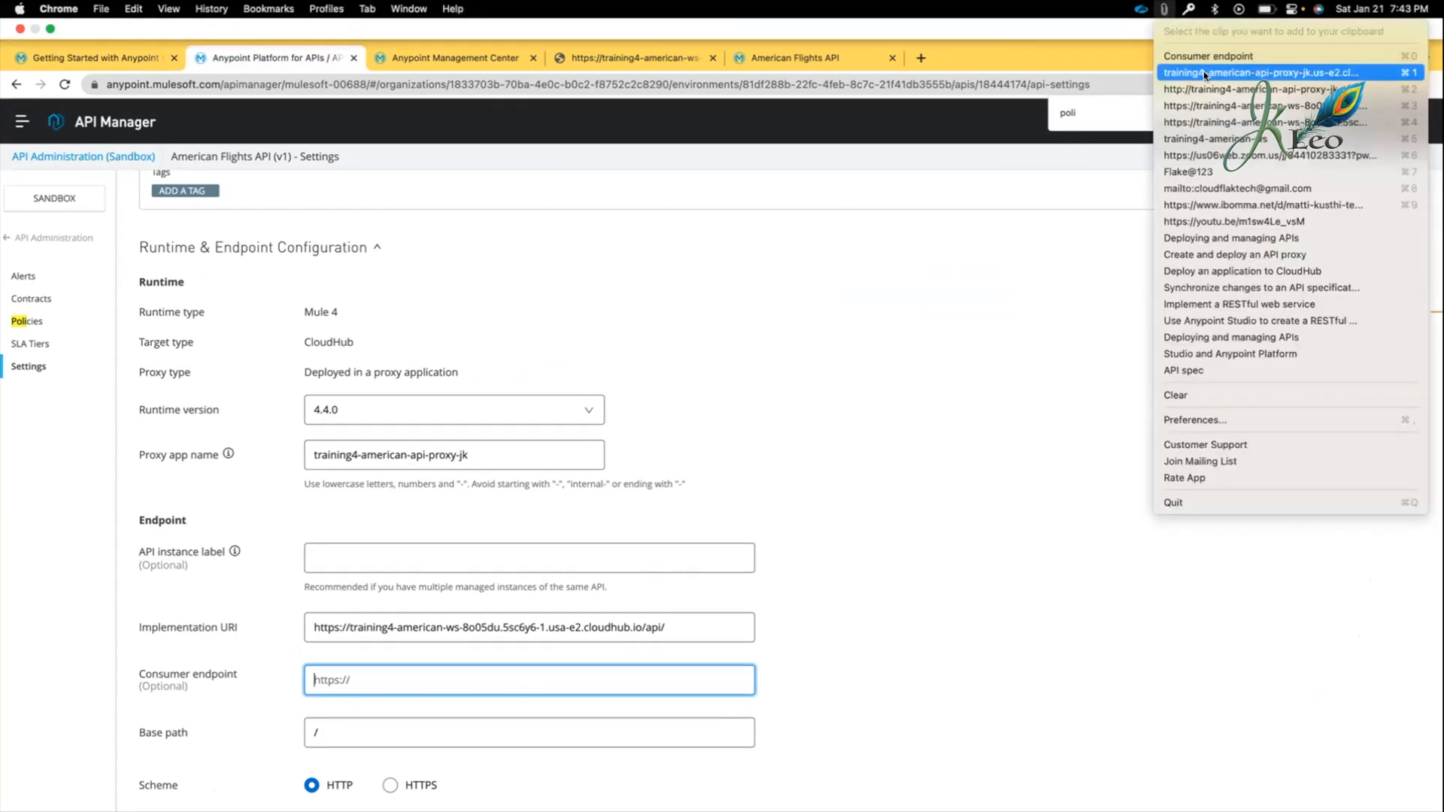
left_click(1204, 72)
type("training4-american-api-proxy-jk.us-e2.cloudhub.io")
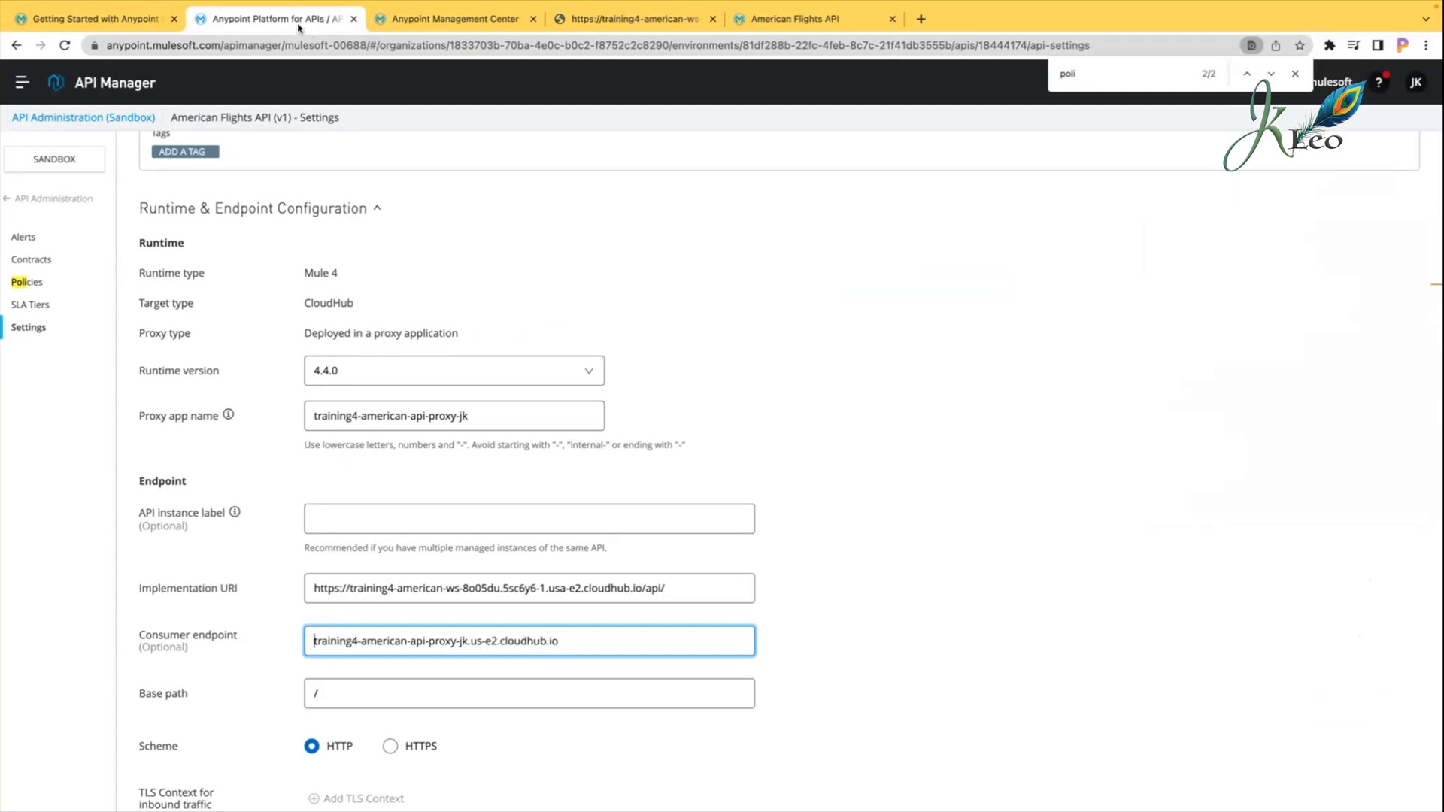
scroll(415, 316, "up", 3)
scroll(580, 368, "down", 10)
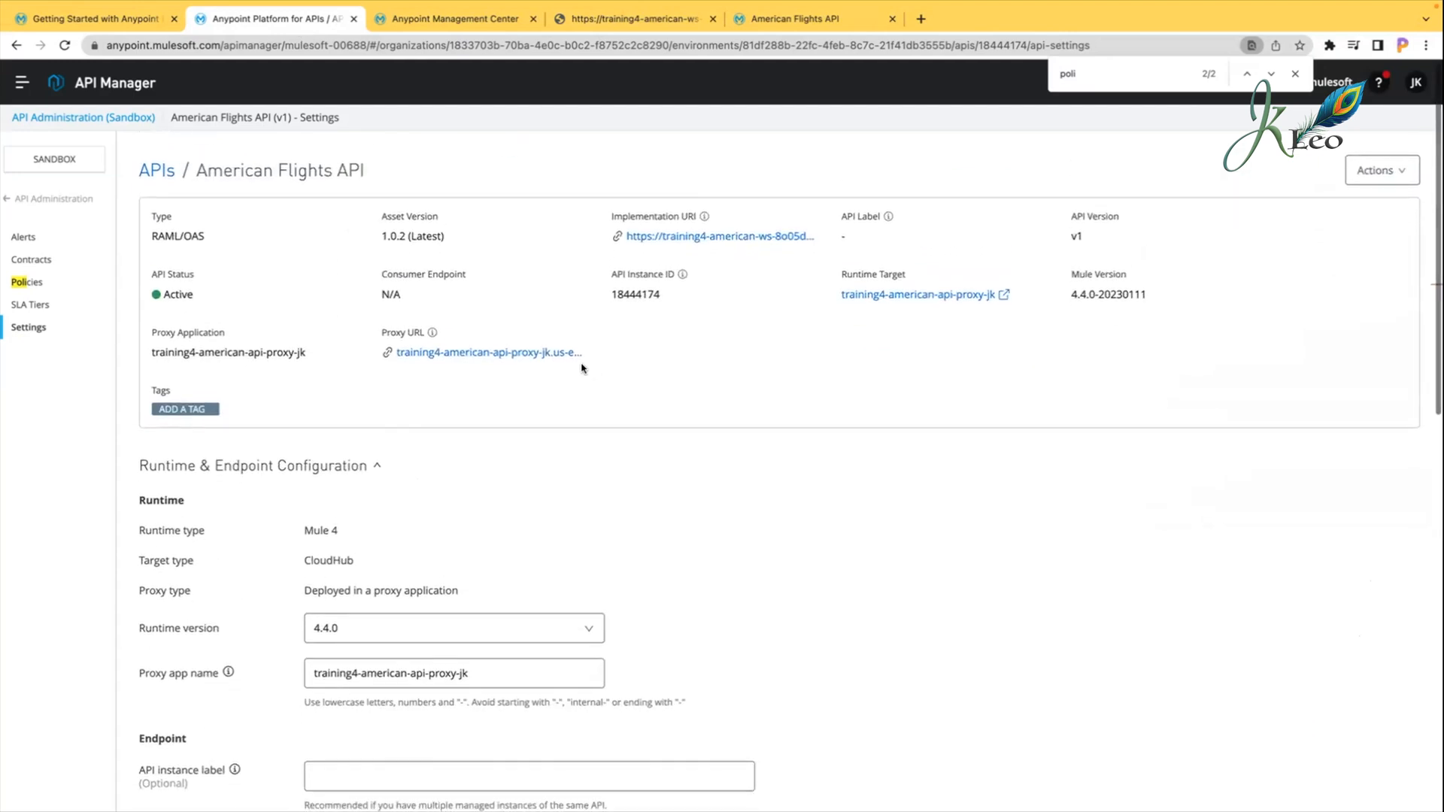
scroll(396, 416, "up", 2)
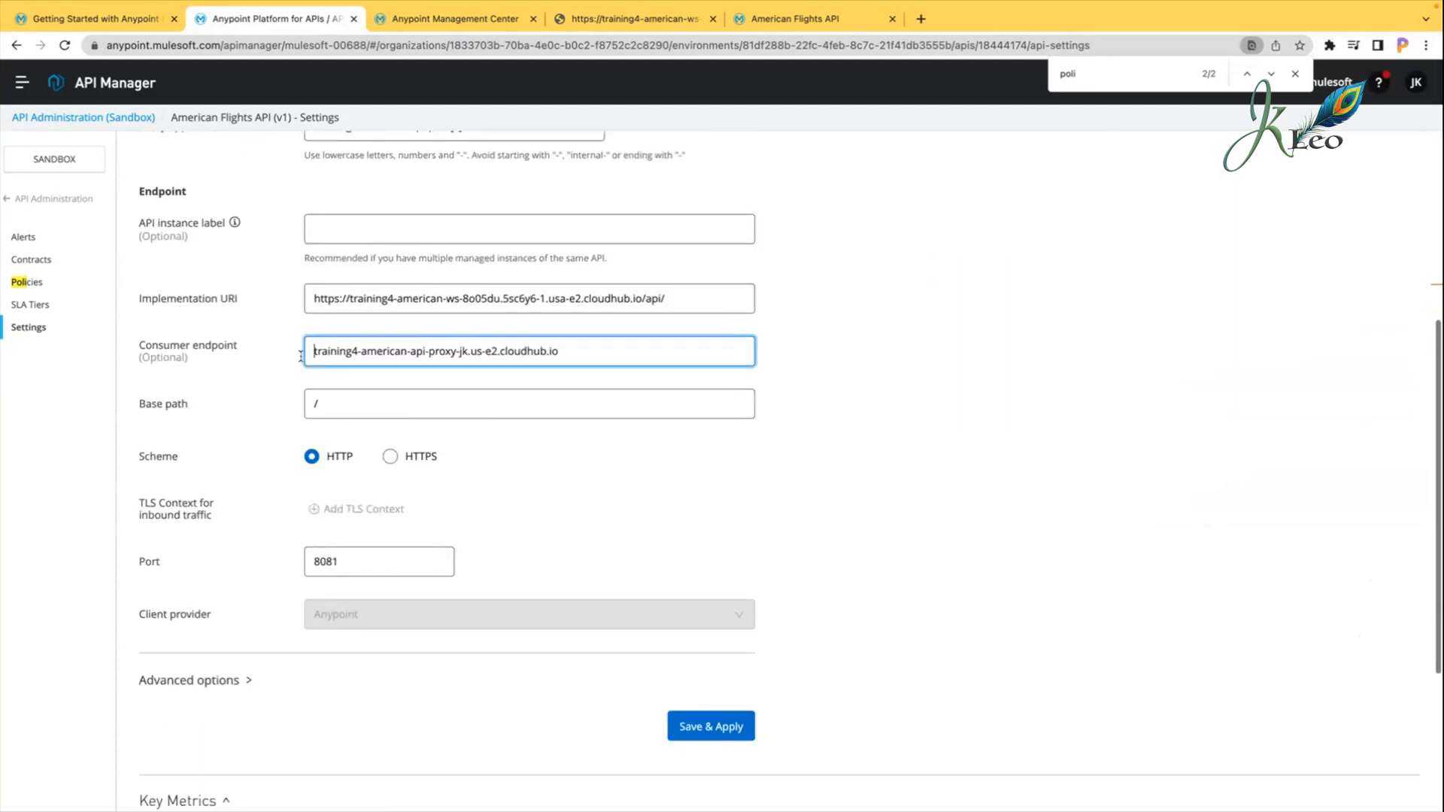
type("http://")
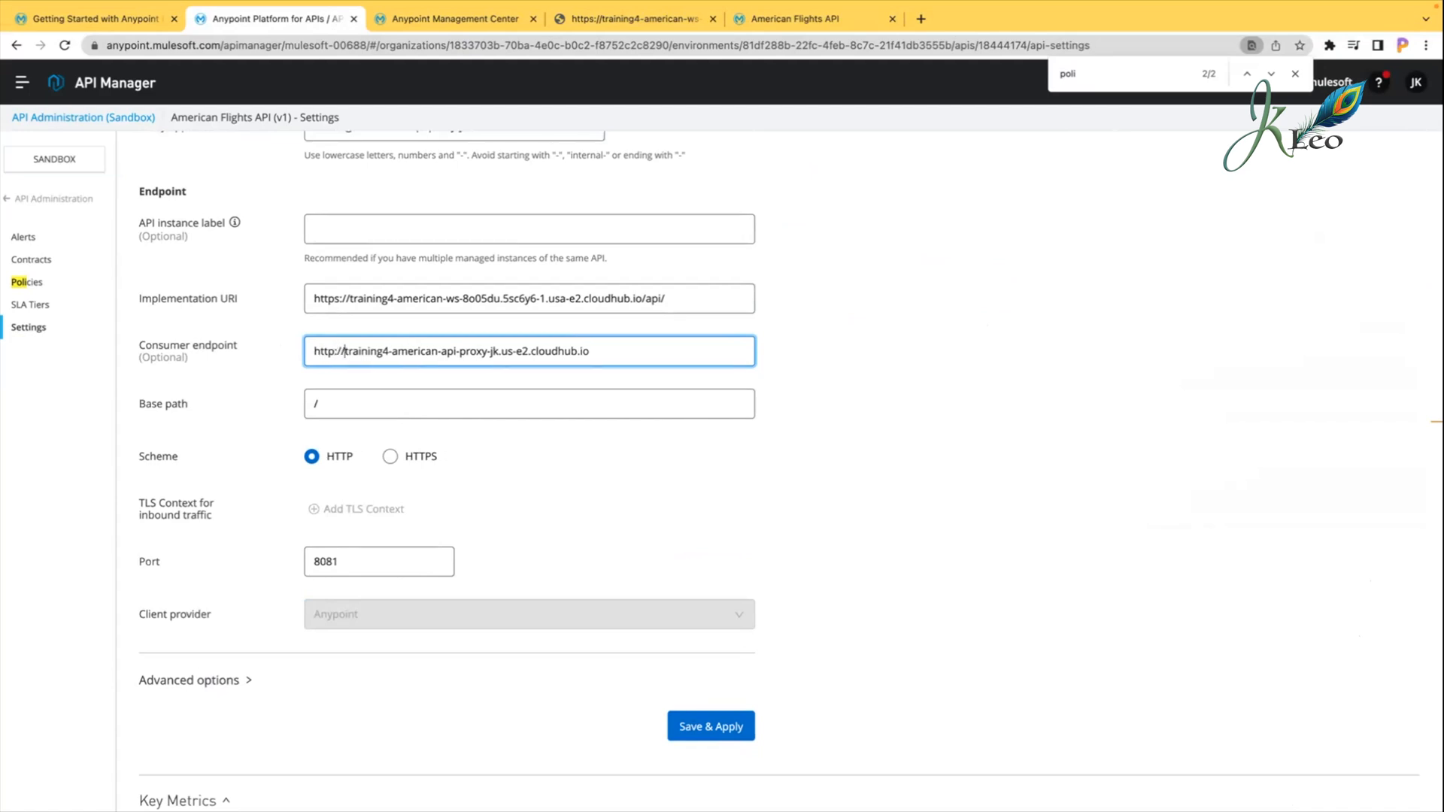
left_click(632, 355)
type("/")
left_click(718, 729)
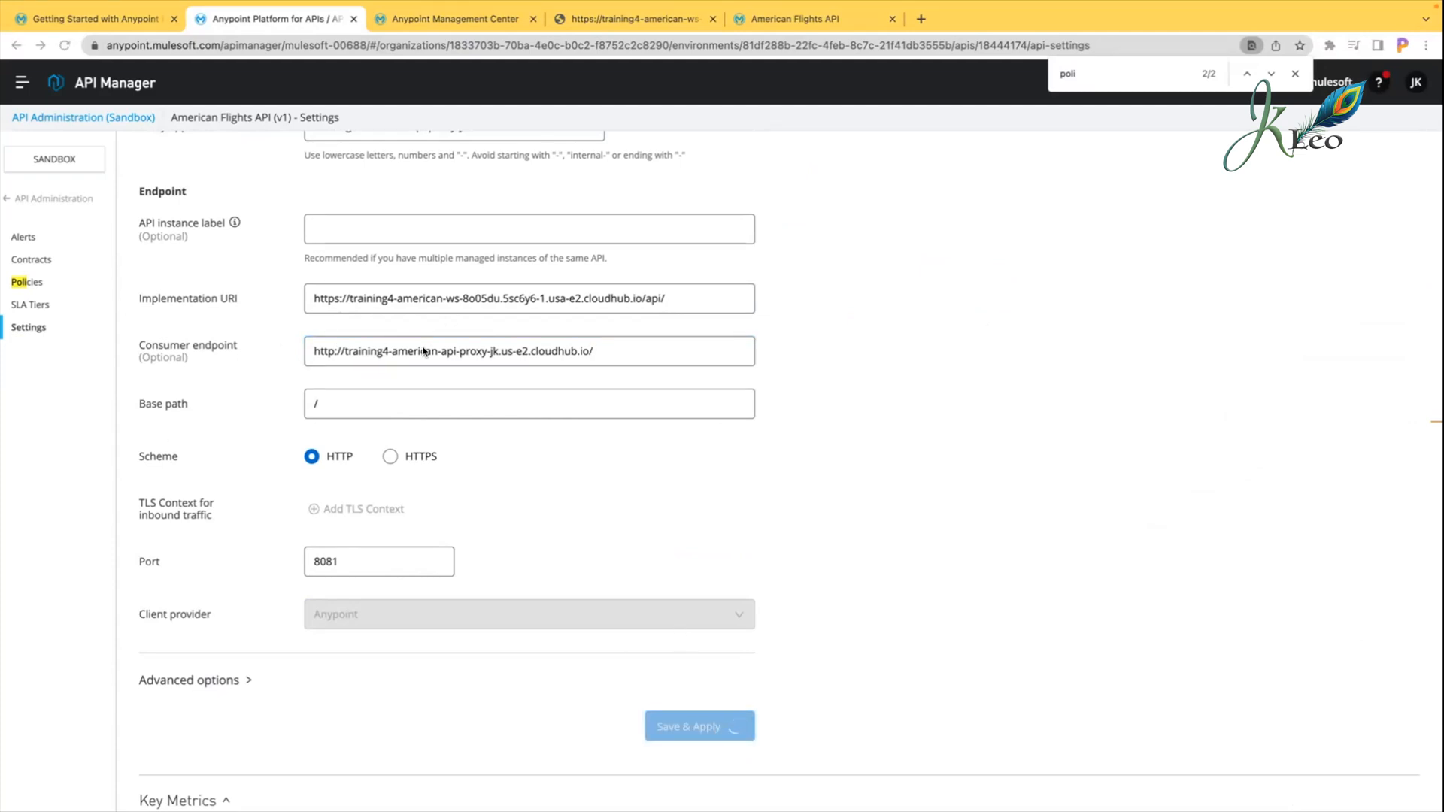
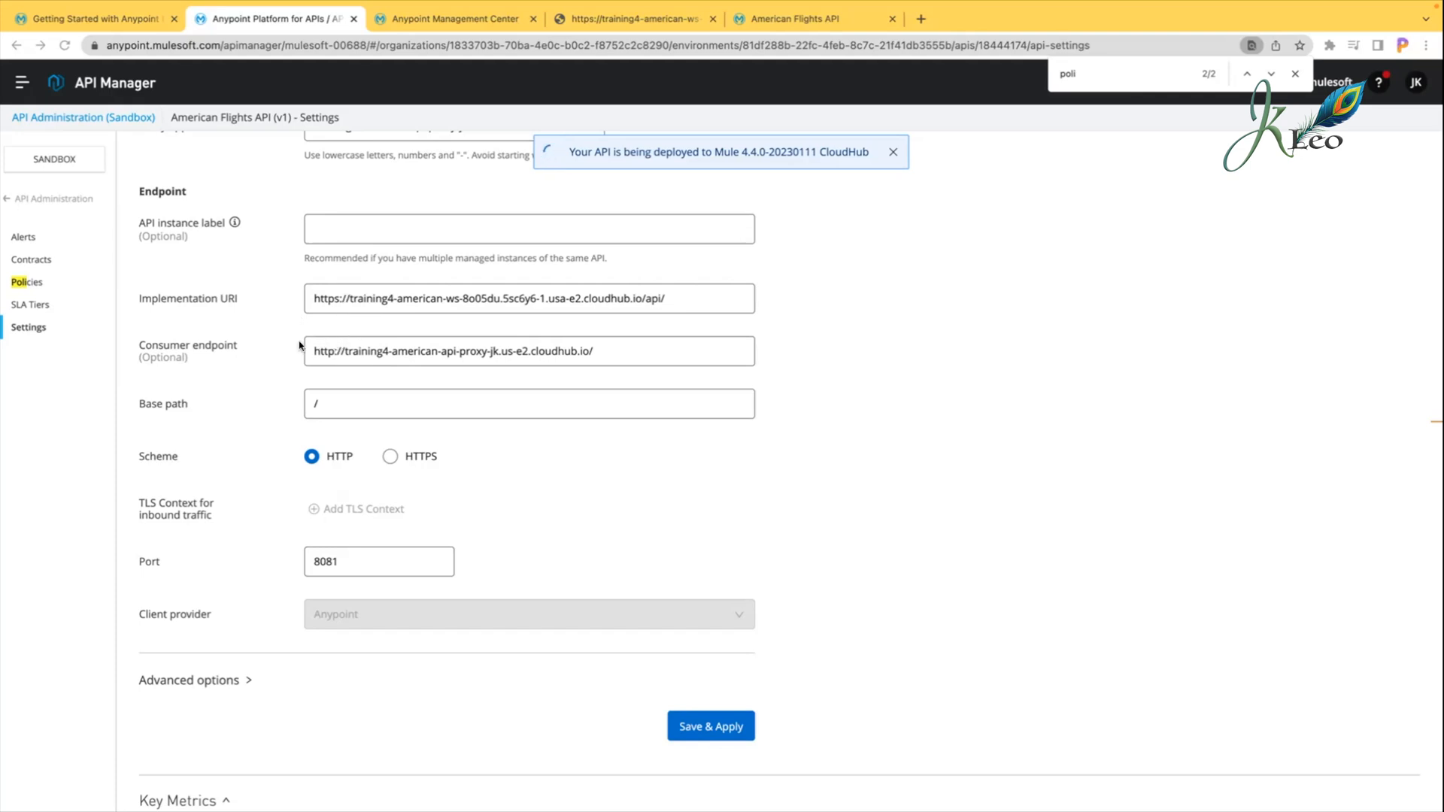
Step: Compare the consumer endpoint with the implementation URI in the API's endpoint configuration
double_click(214, 347)
left_click(214, 347)
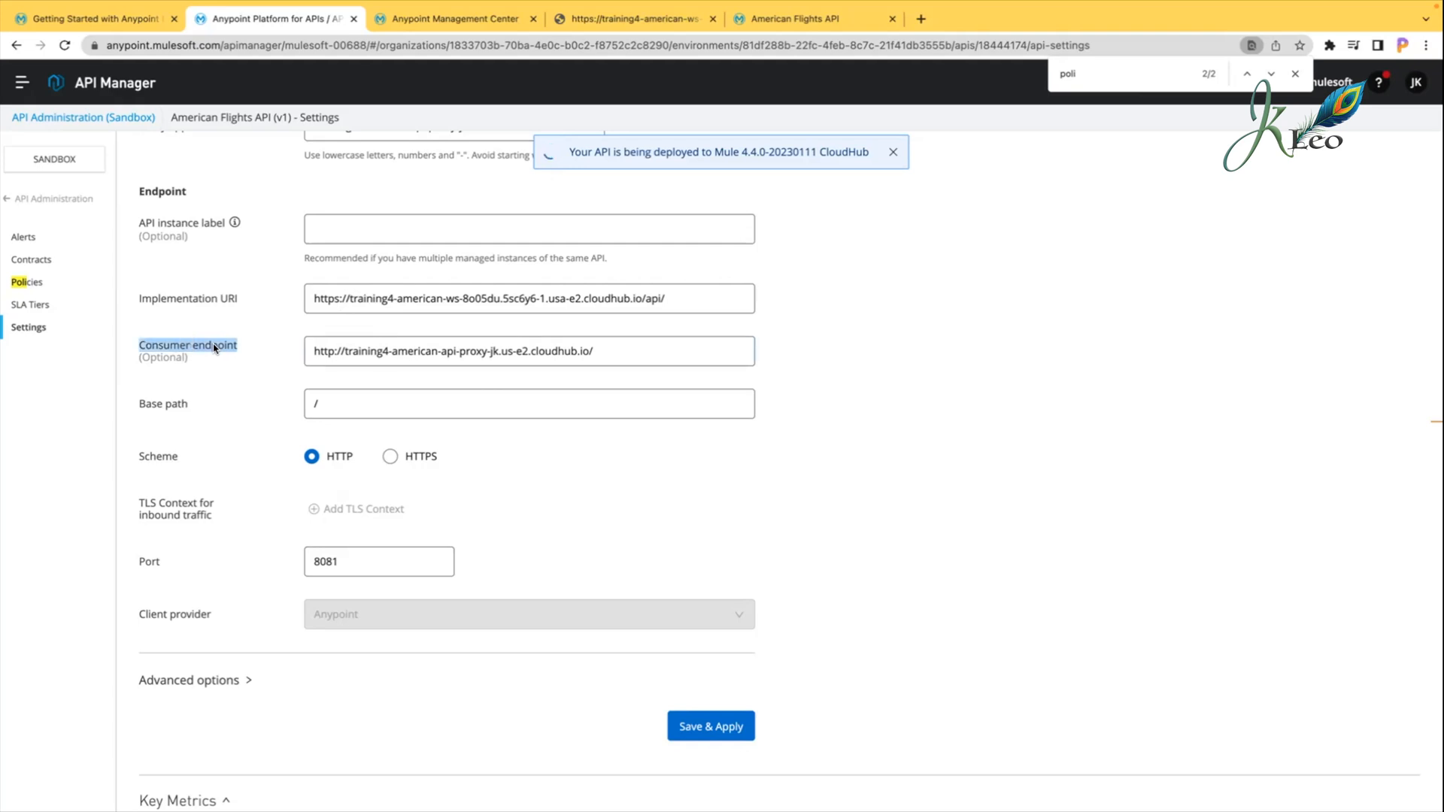
triple_click(193, 298)
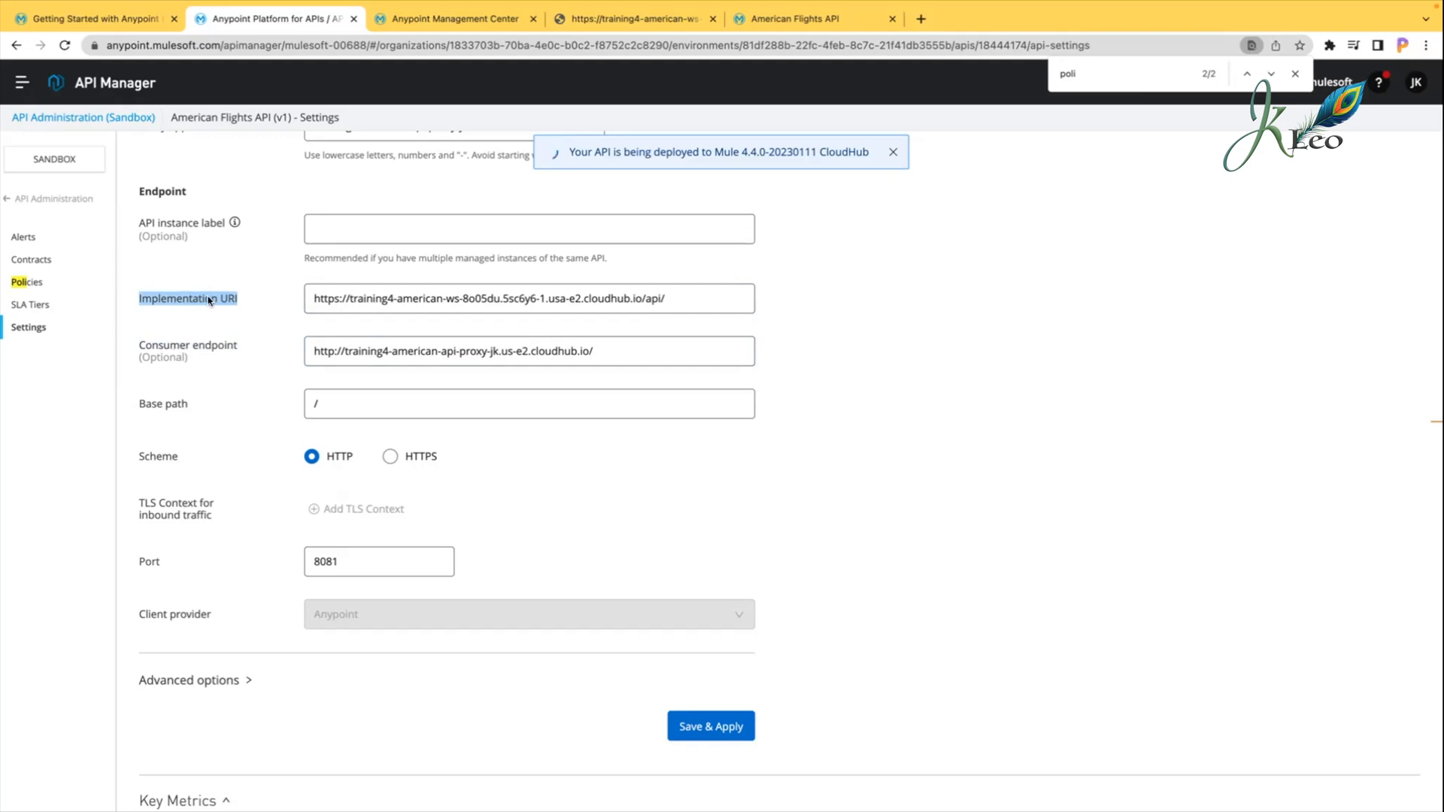
Step: Switch to Runtime Manager and check the deployment status of training4-american-api-proxy-jk in the applications list
double_click(415, 298)
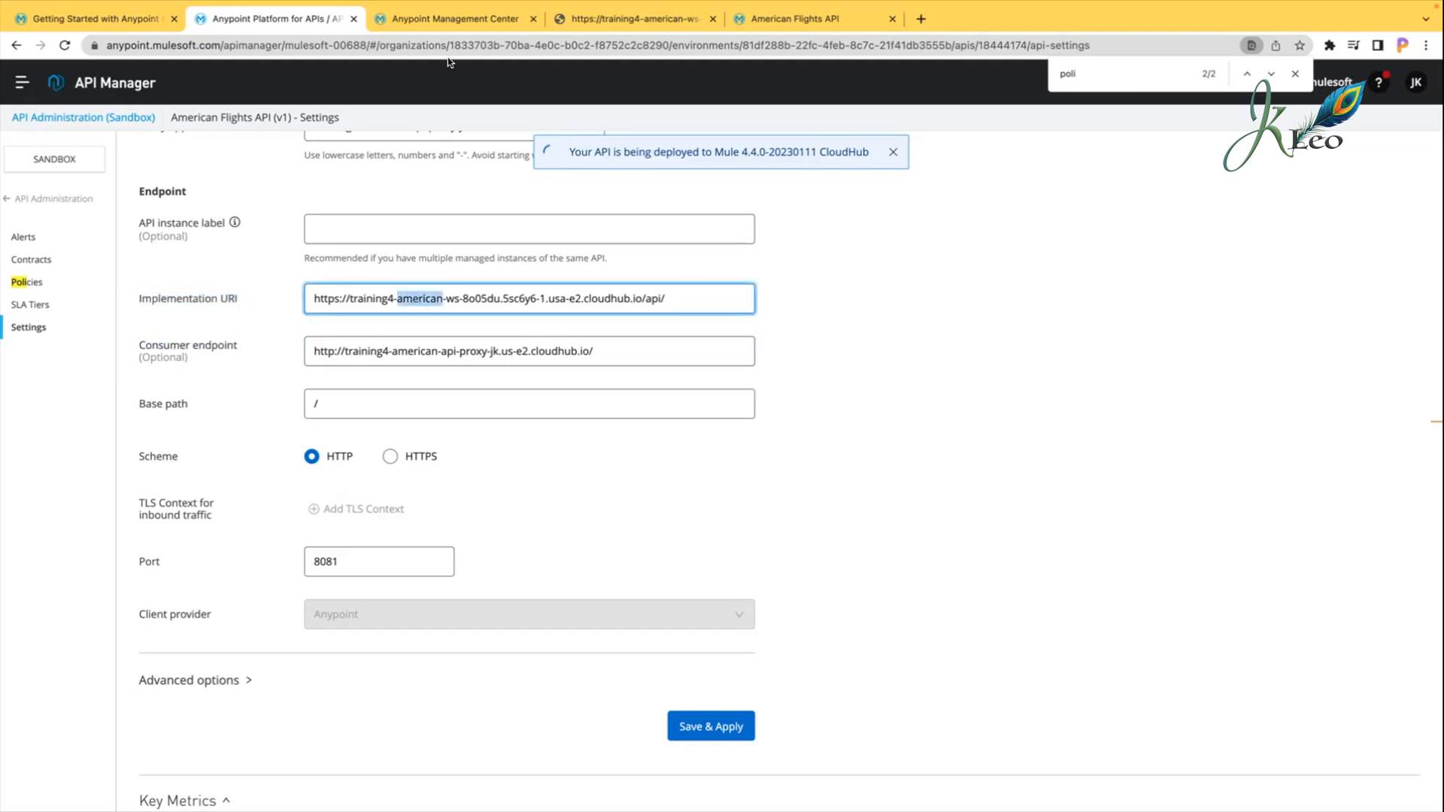
left_click(452, 20)
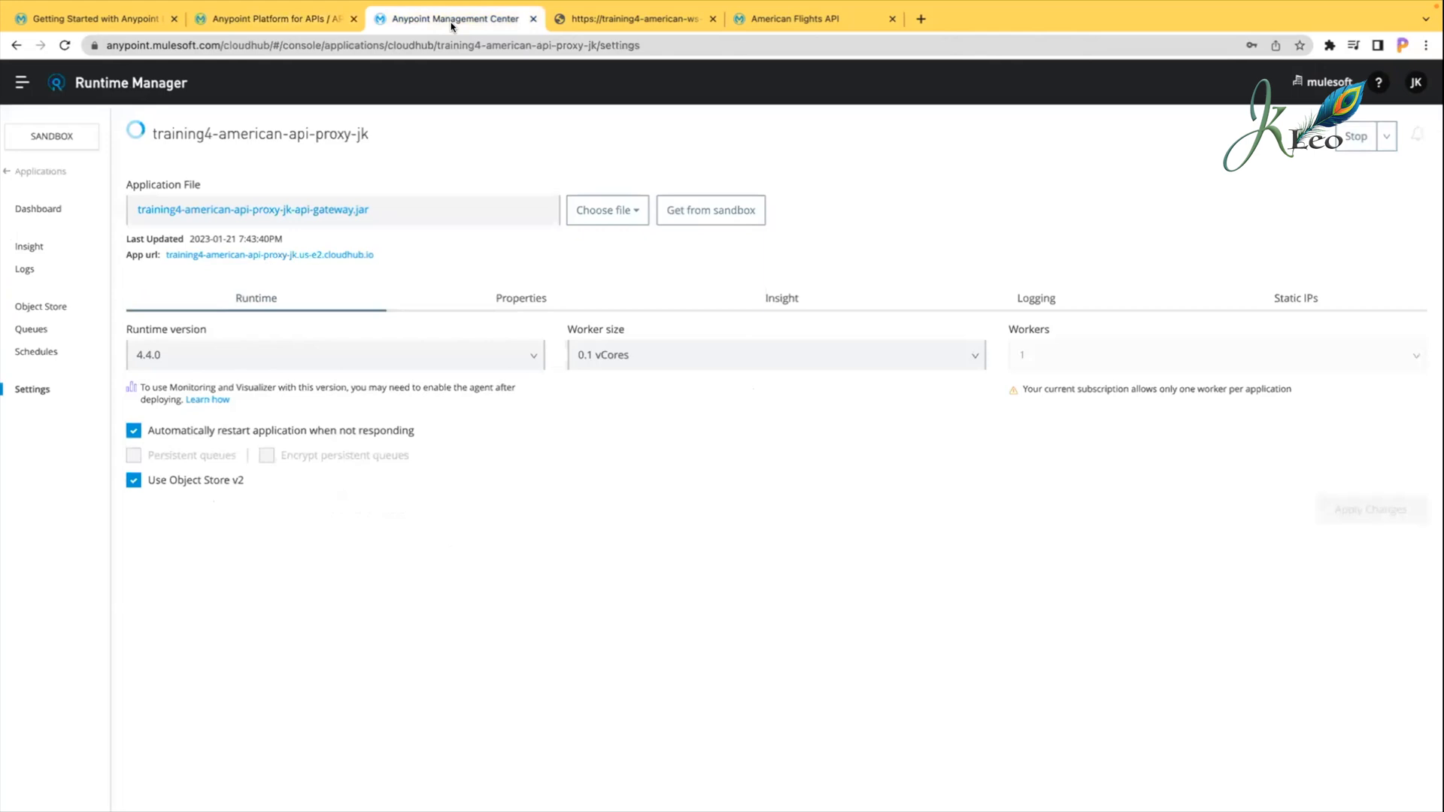
left_click(60, 172)
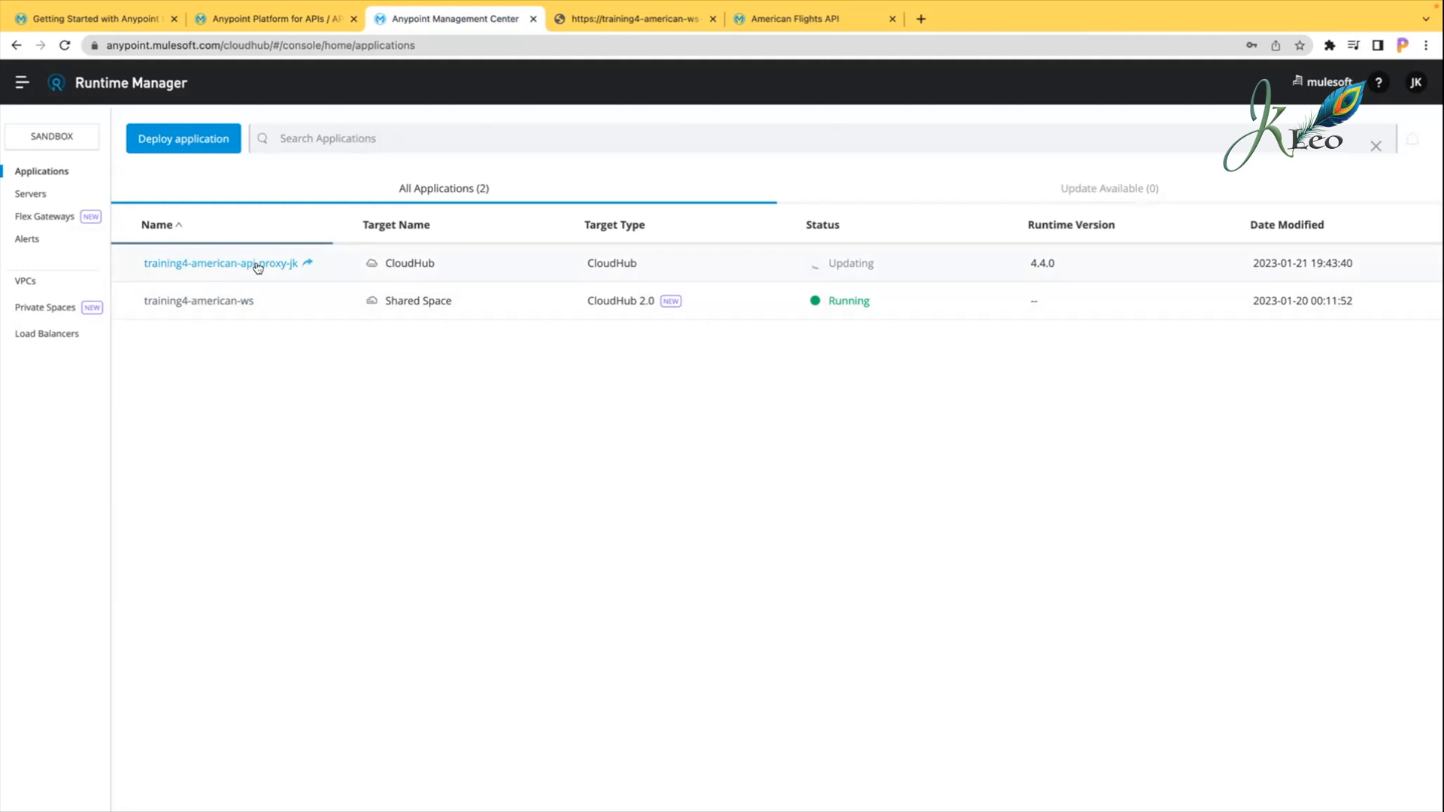
Step: Return to API Manager and review the consumer endpoint and the rest of American Flights API's runtime and endpoint settings
left_click(303, 19)
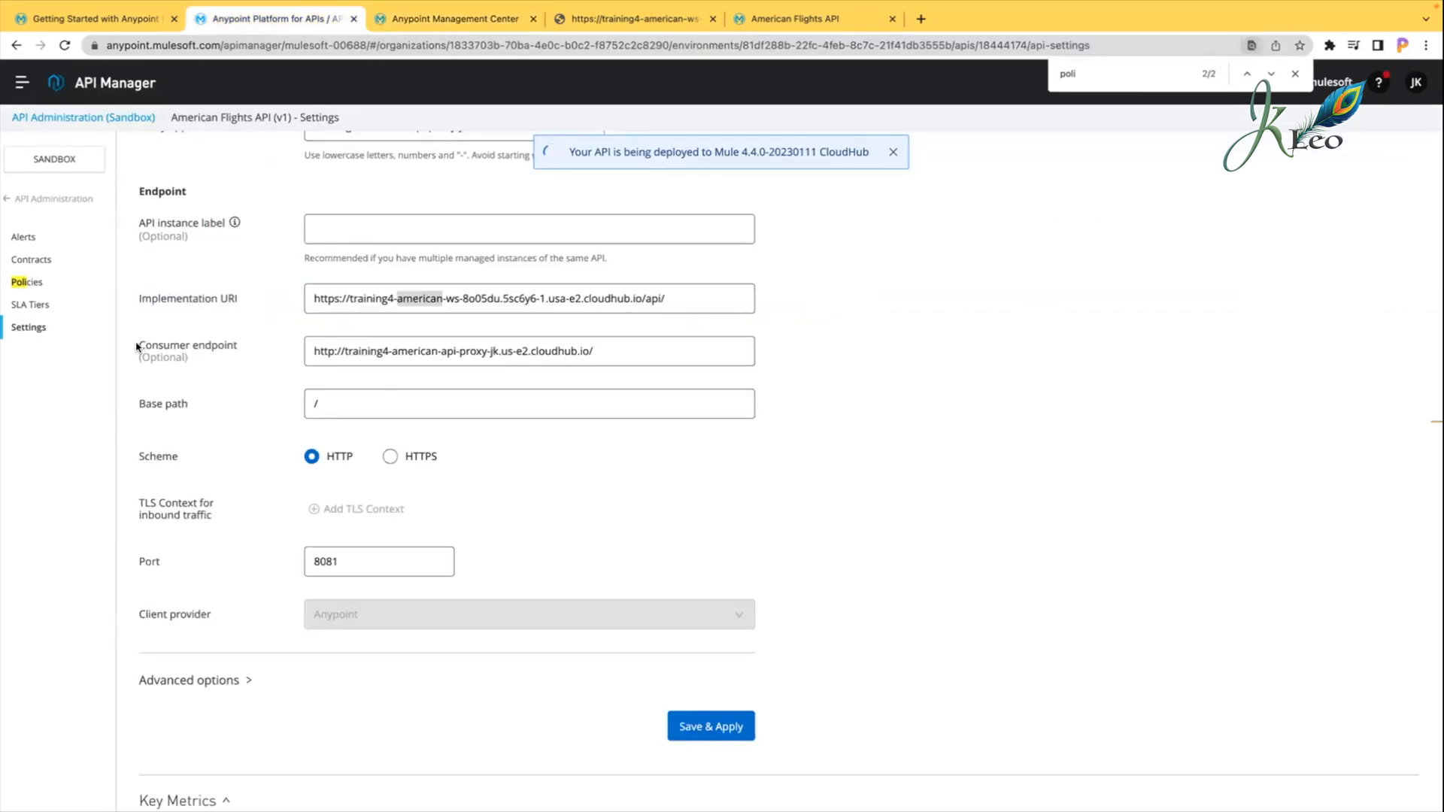
left_click(228, 343)
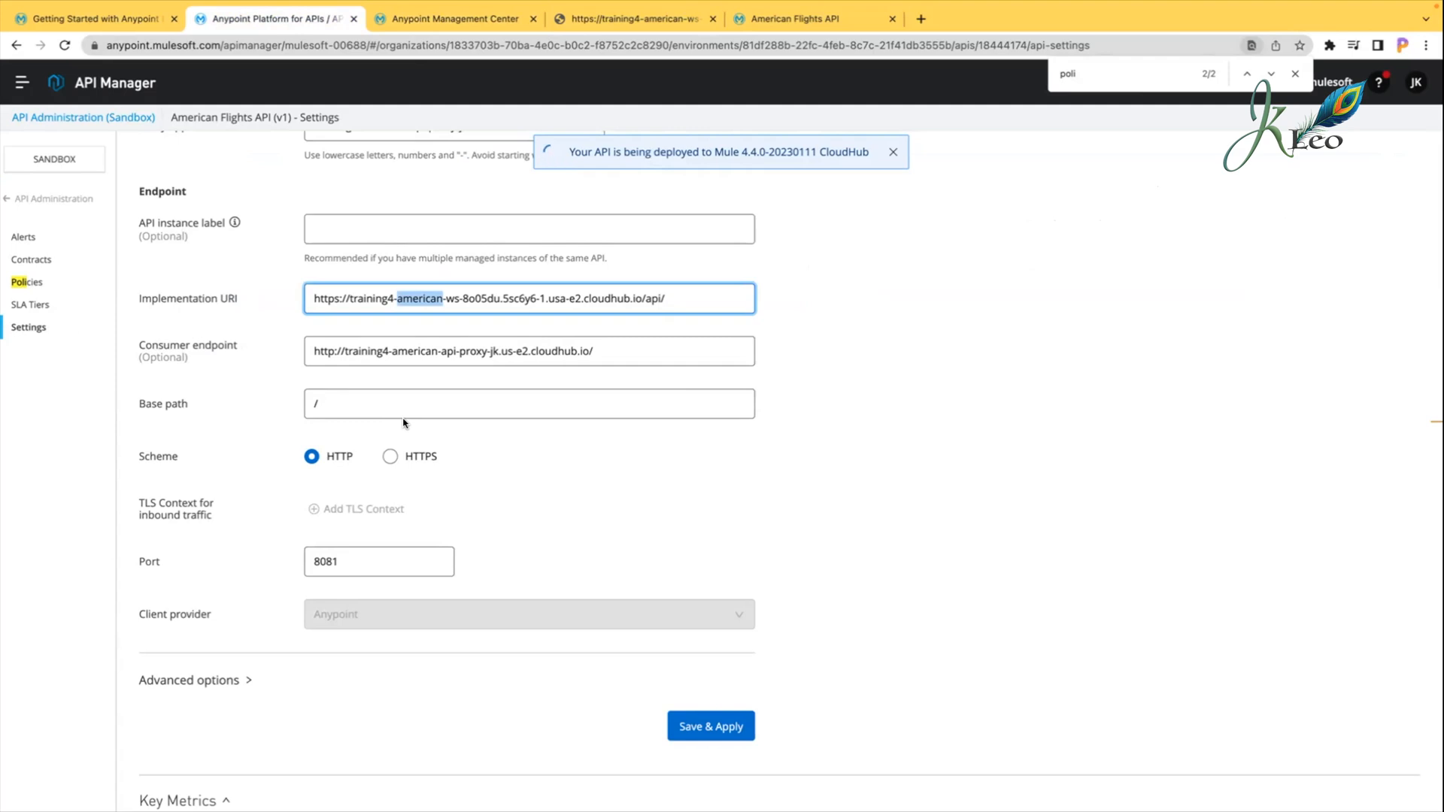
scroll(406, 398, "up", 7)
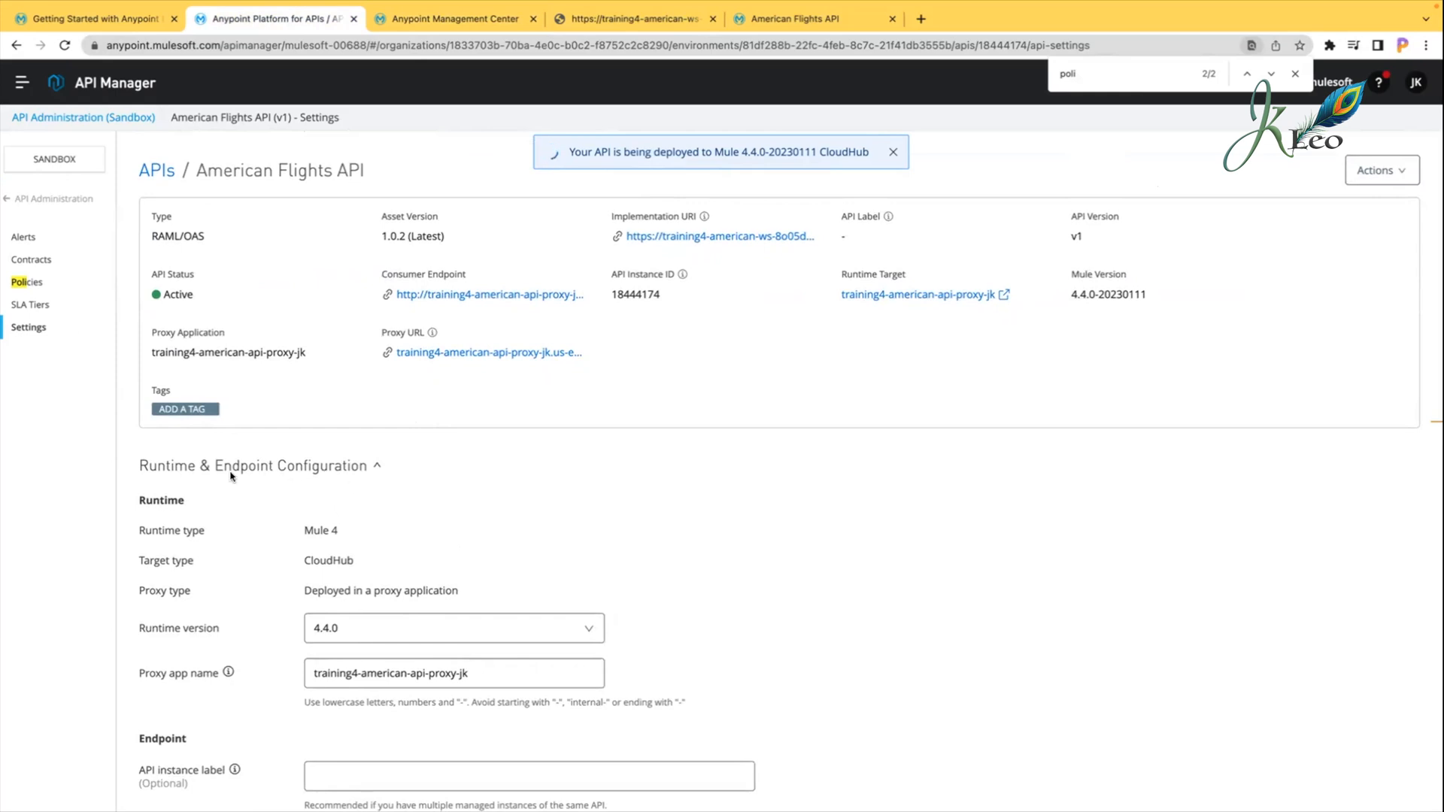
scroll(369, 470, "down", 5)
scroll(369, 468, "down", 2)
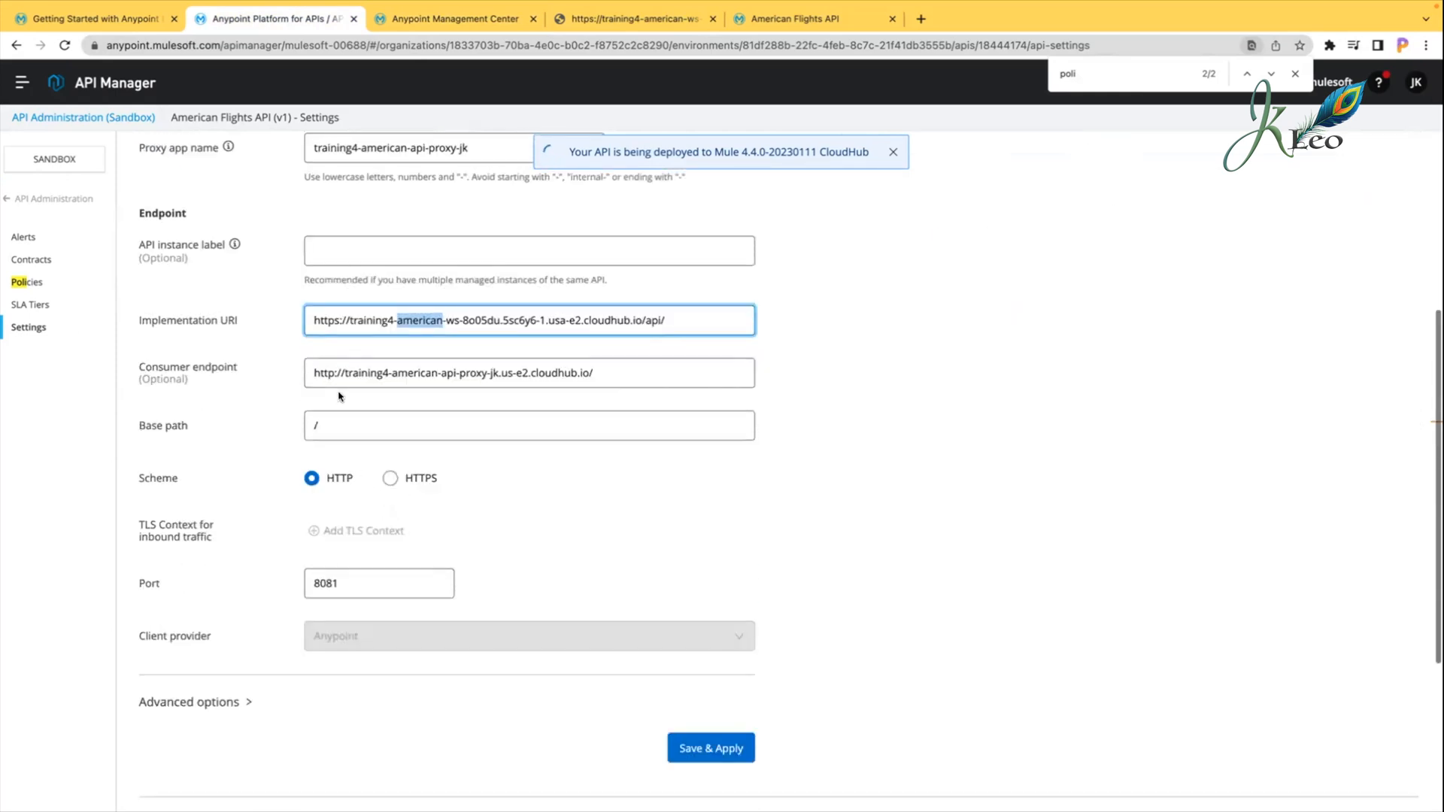
triple_click(367, 368)
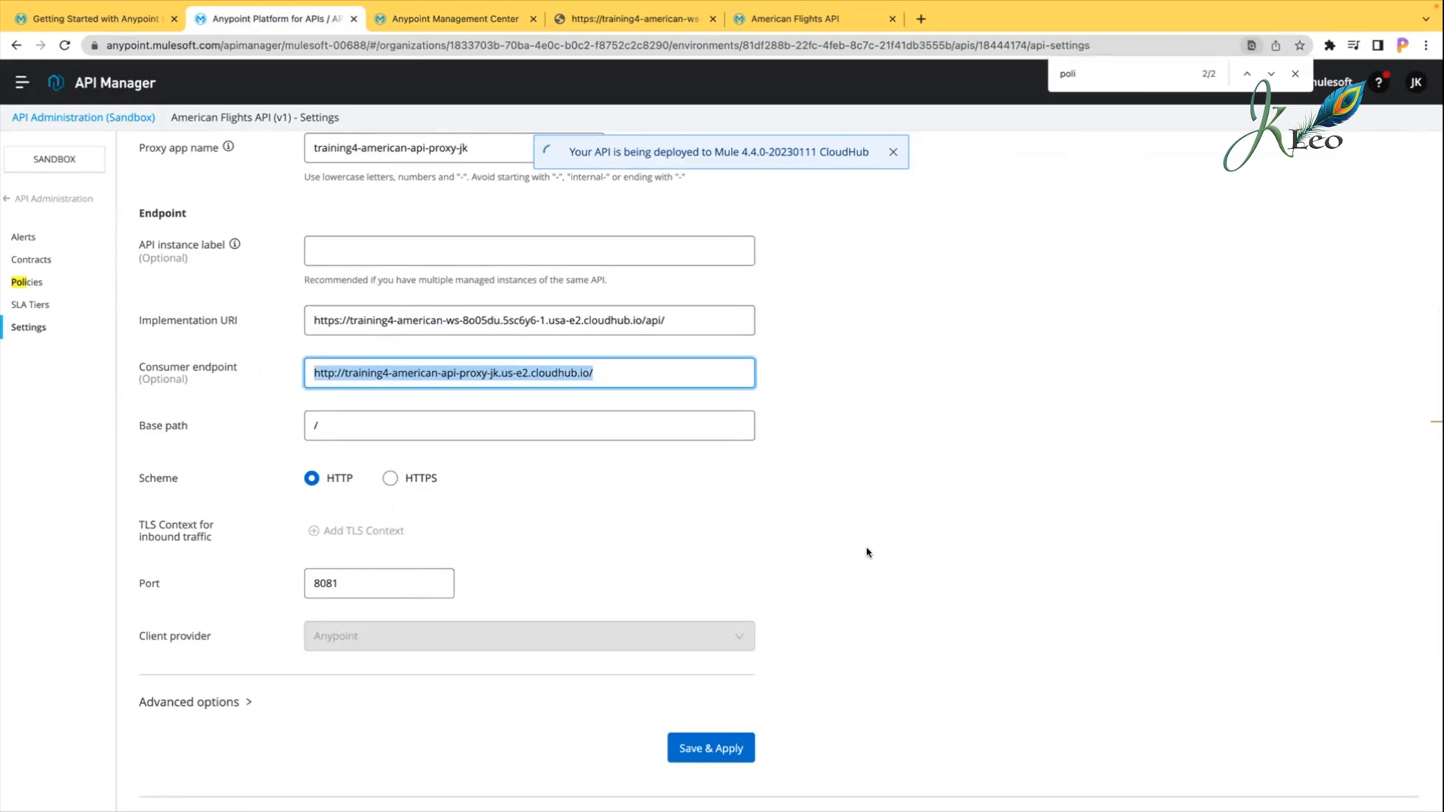
scroll(658, 209, "up", 2)
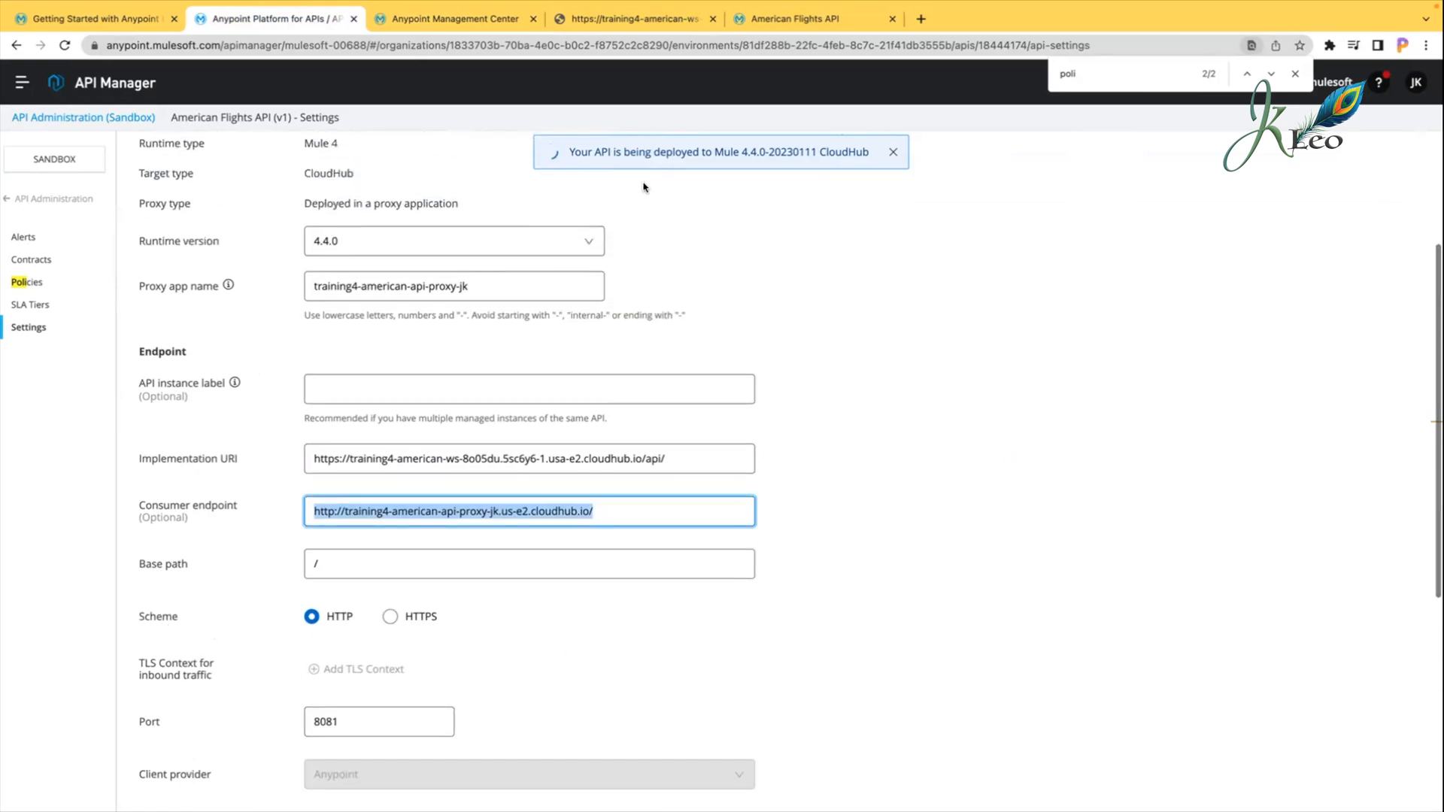
Step: Open the GET method of /flights for American Flights API in Exchange and recheck the proxy's status in Runtime Manager
left_click(440, 21)
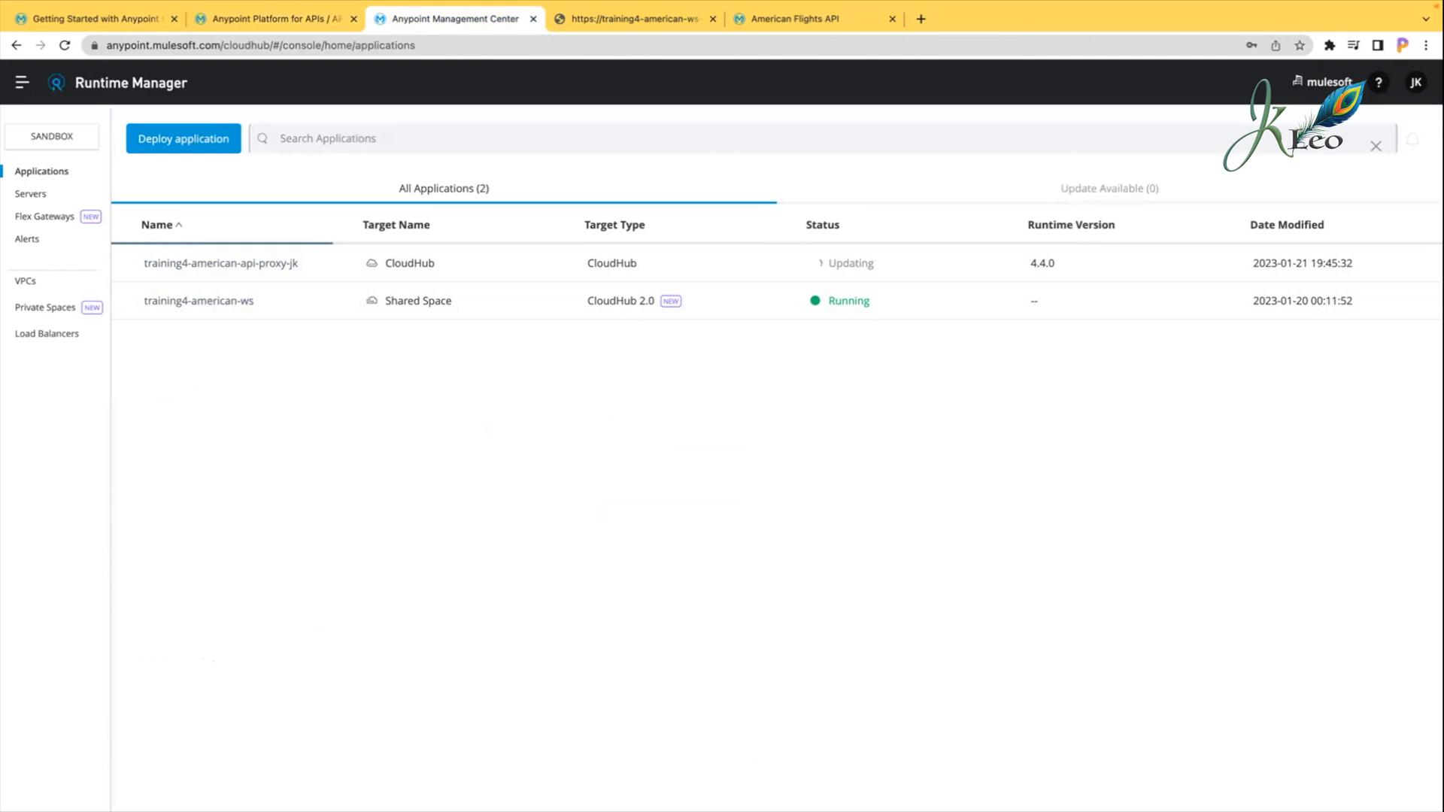
left_click(801, 21)
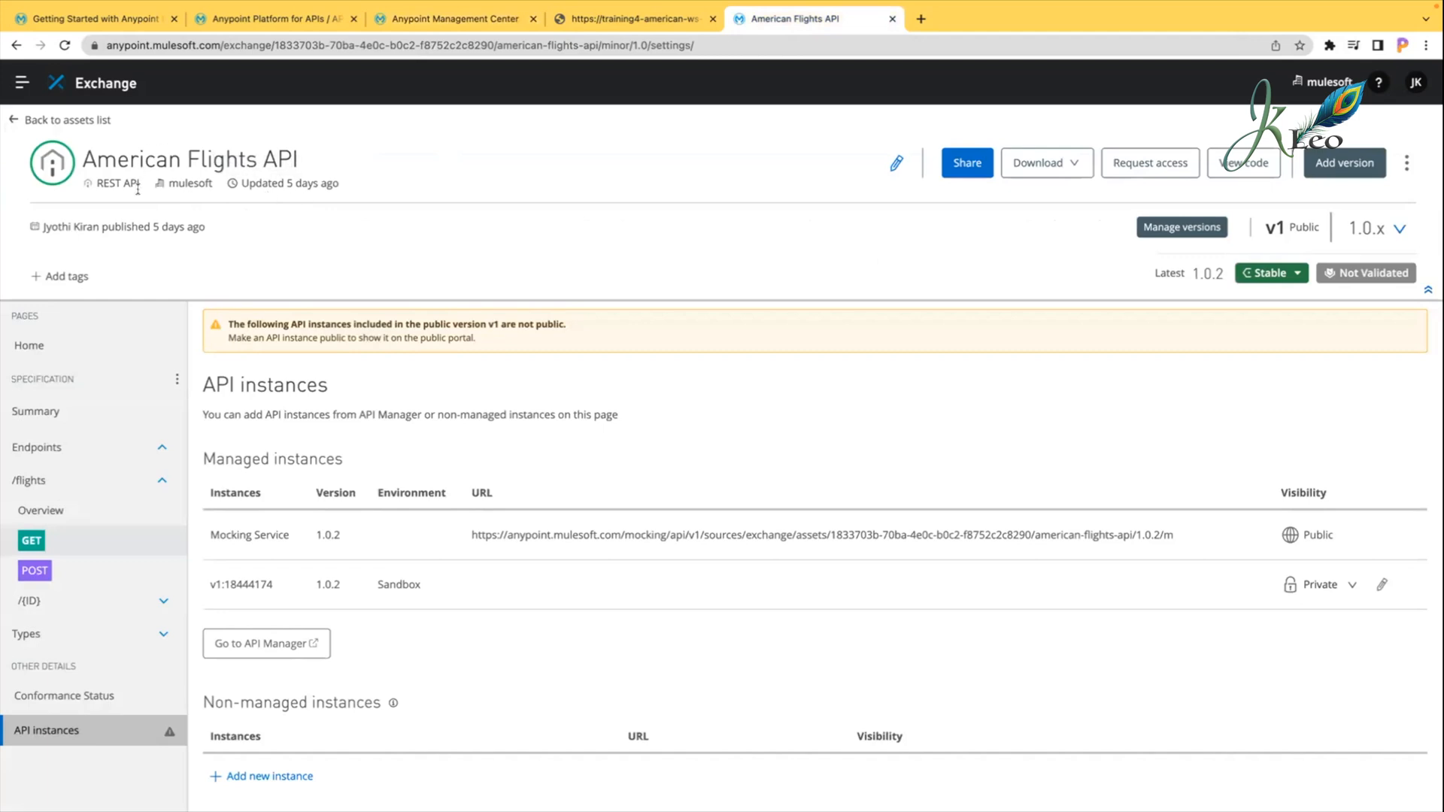
left_click(39, 542)
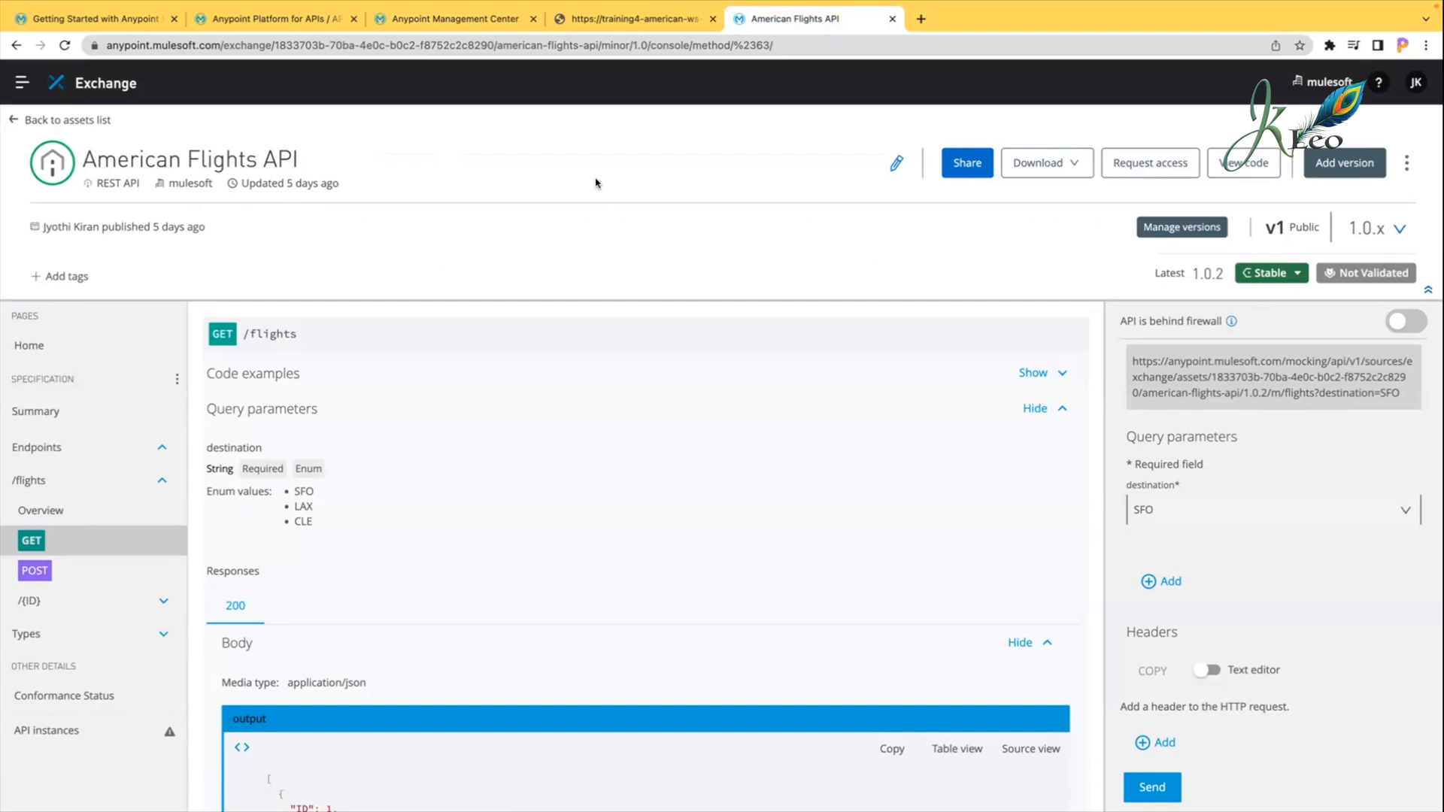
left_click(475, 25)
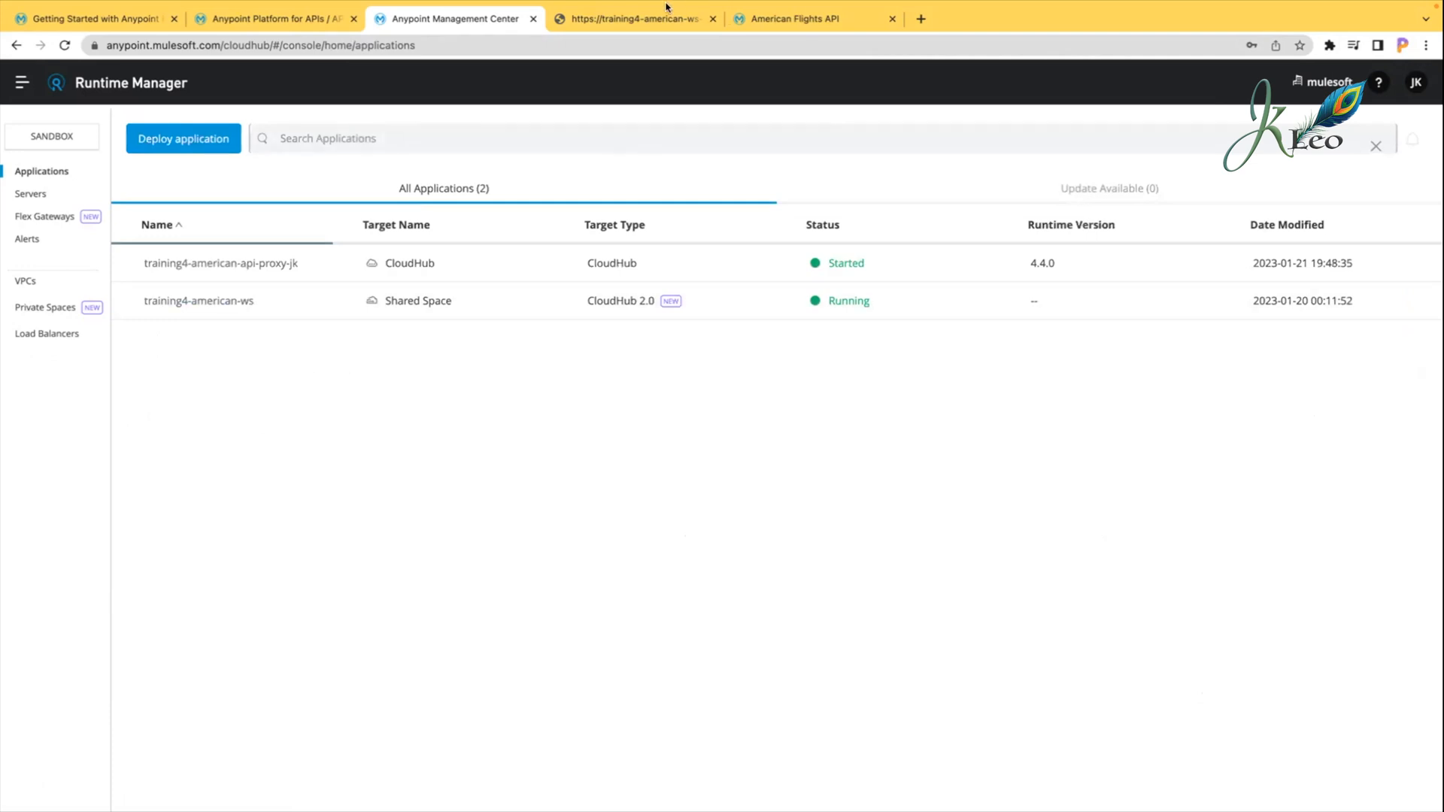
Step: Return to American Flights API in Exchange and reload the page of the GET method for /flights
left_click(644, 24)
left_click(764, 26)
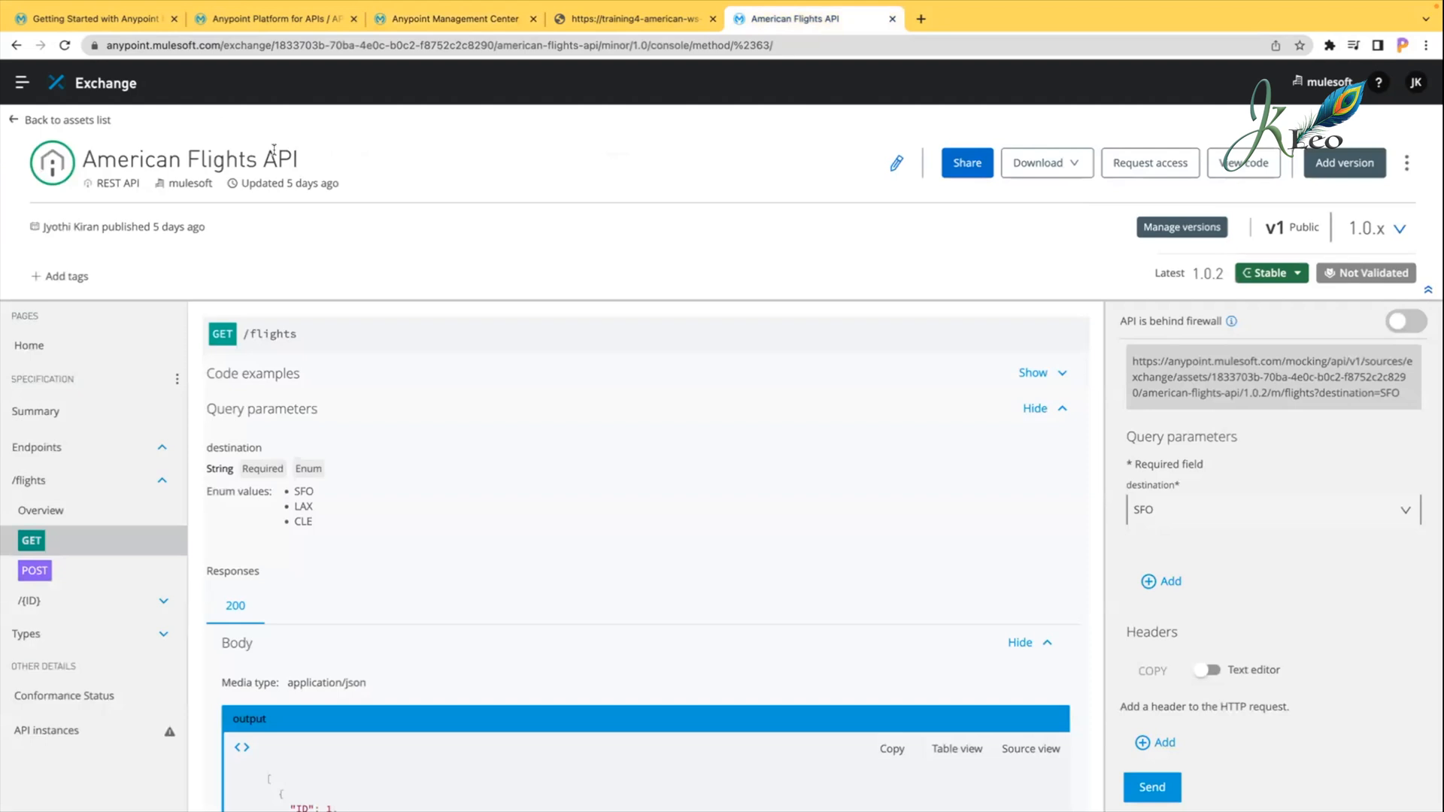
left_click(38, 545)
left_click(66, 46)
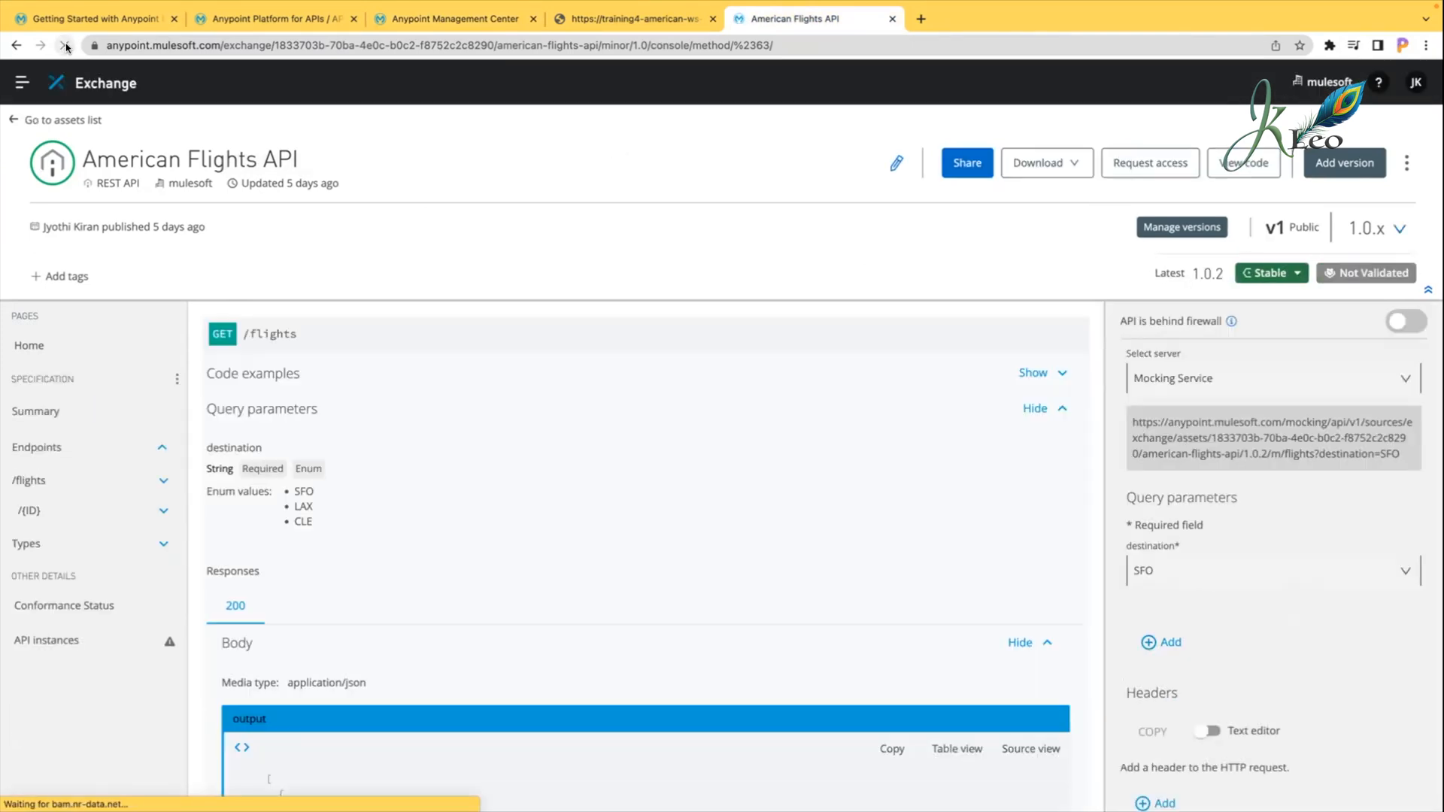
Step: Compare the GET /flights request URLs of the Mocking Service and Sandbox - v1:18444174 servers, ending on Mocking Service
left_click(1417, 375)
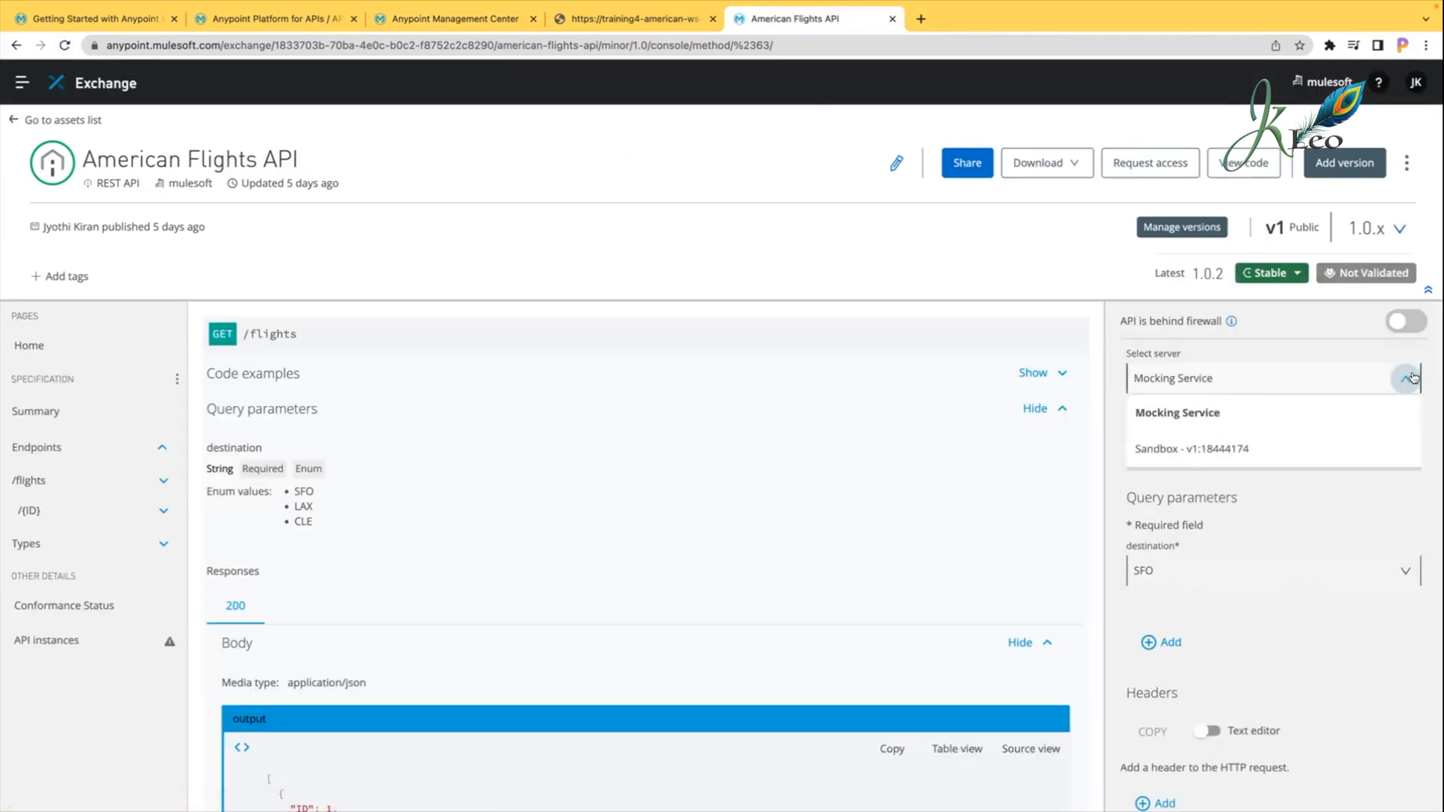
left_click(1217, 412)
left_click(1240, 377)
left_click(1196, 444)
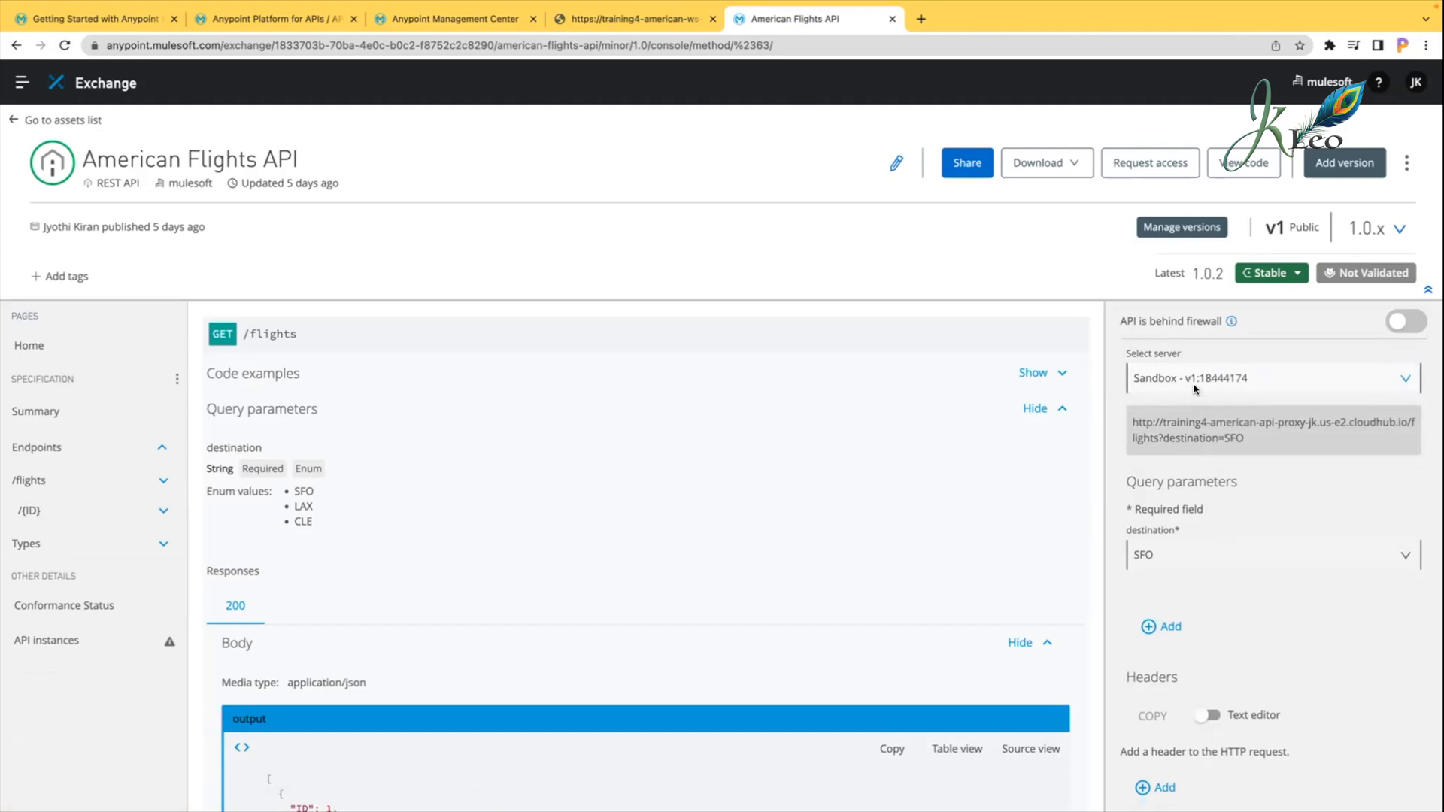
left_click(1196, 385)
left_click(1197, 412)
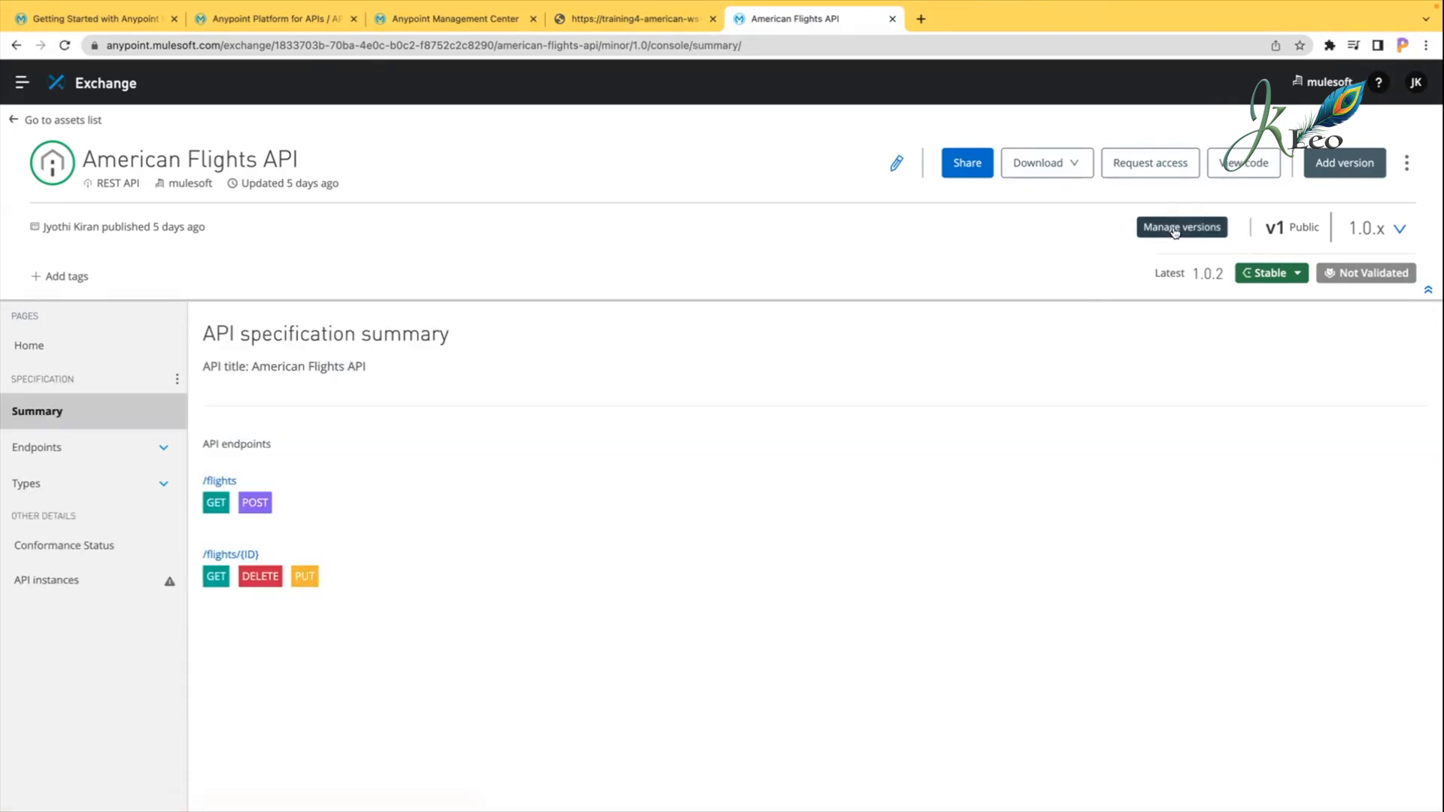
Step: Examine the public portal sharing setting of version v1 in American Flights API's Share dialog, and cancel without saving
left_click(968, 164)
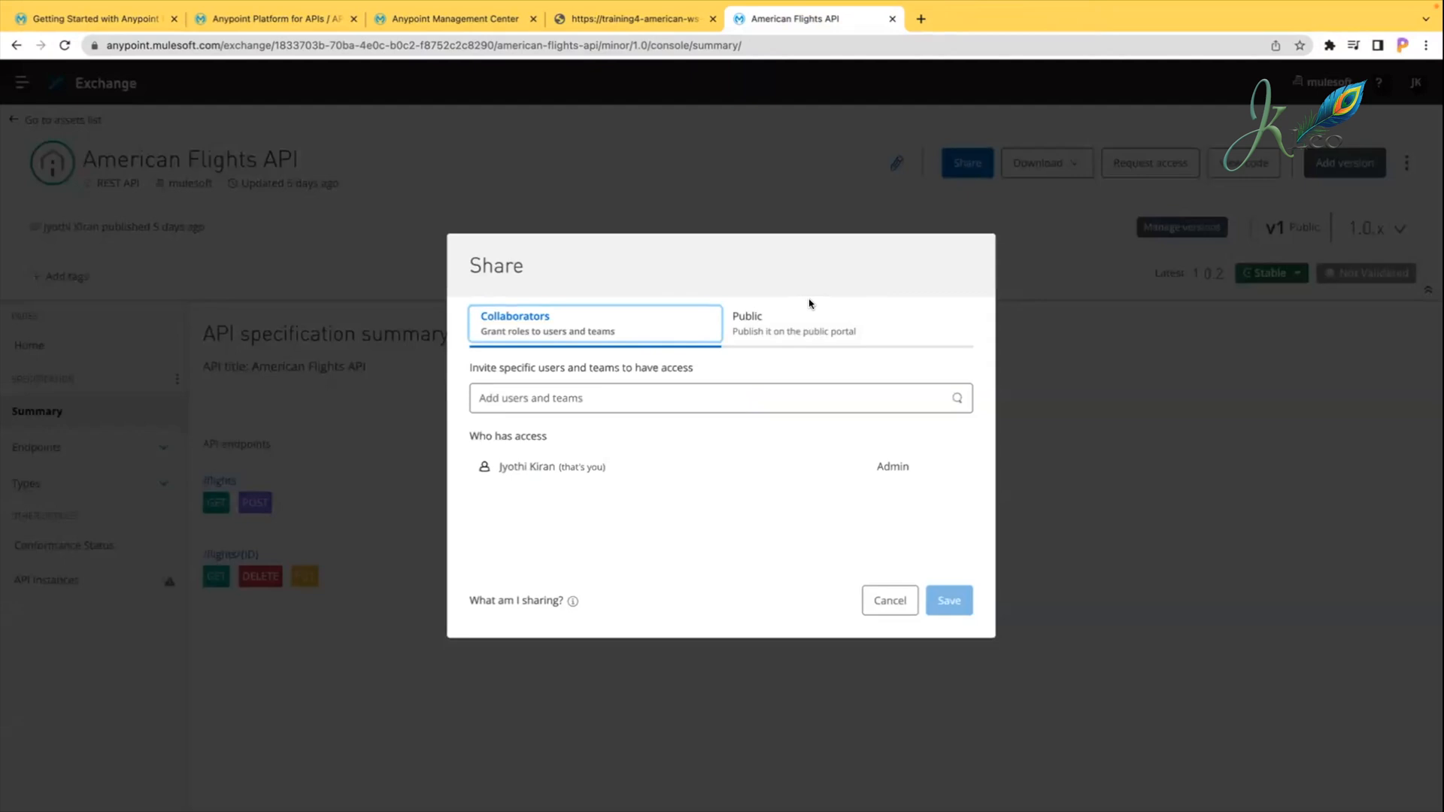
left_click(801, 317)
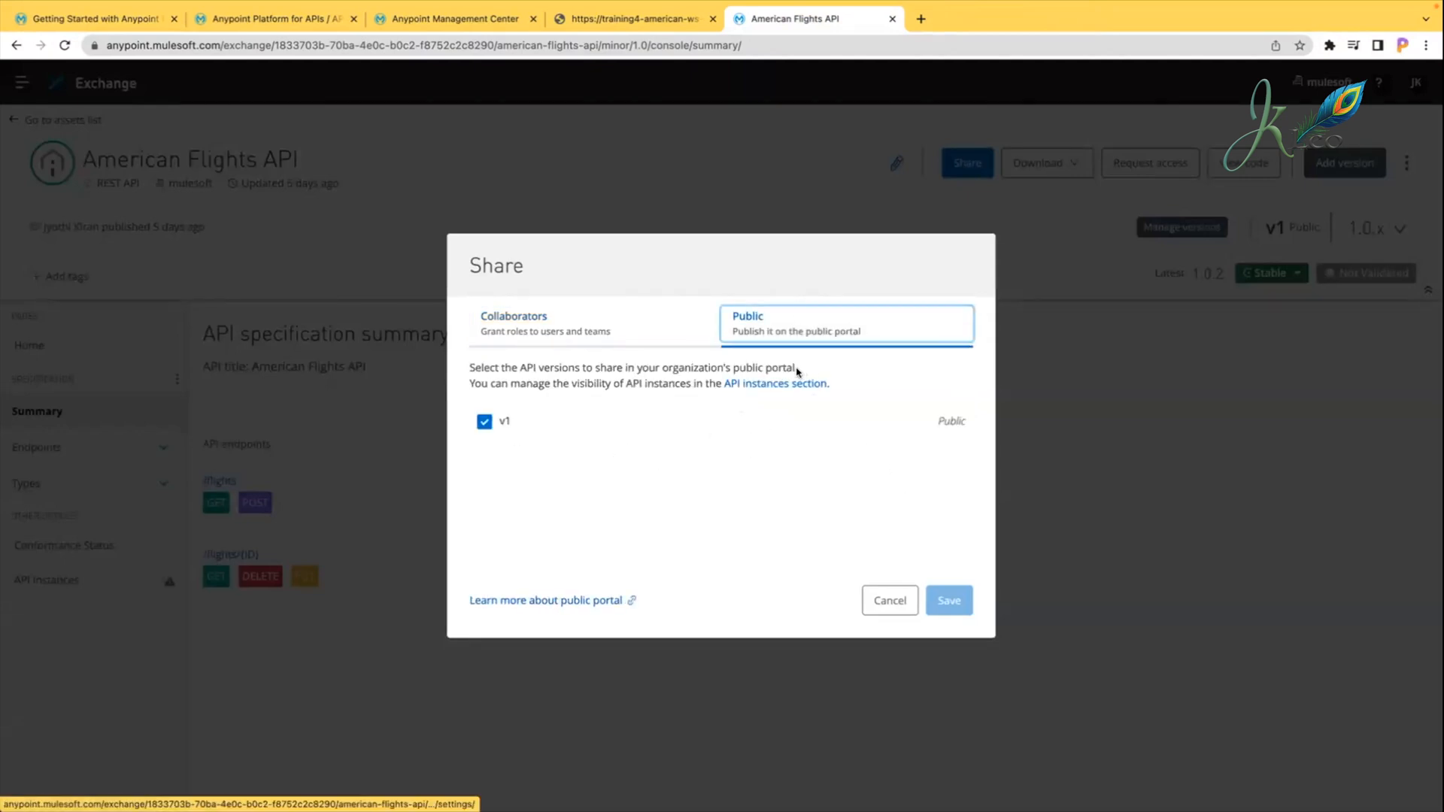
left_click(506, 422)
left_click(507, 422)
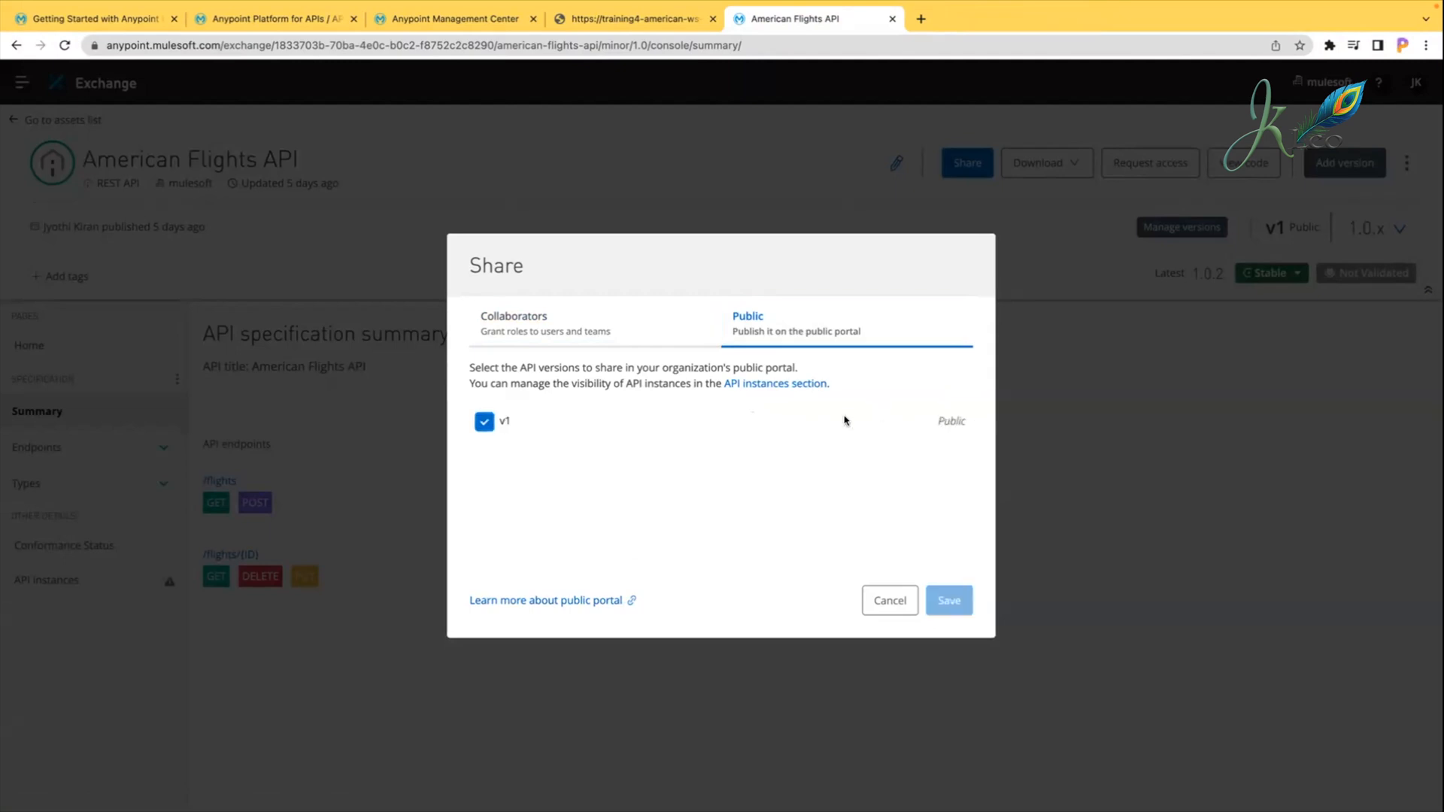
left_click(891, 608)
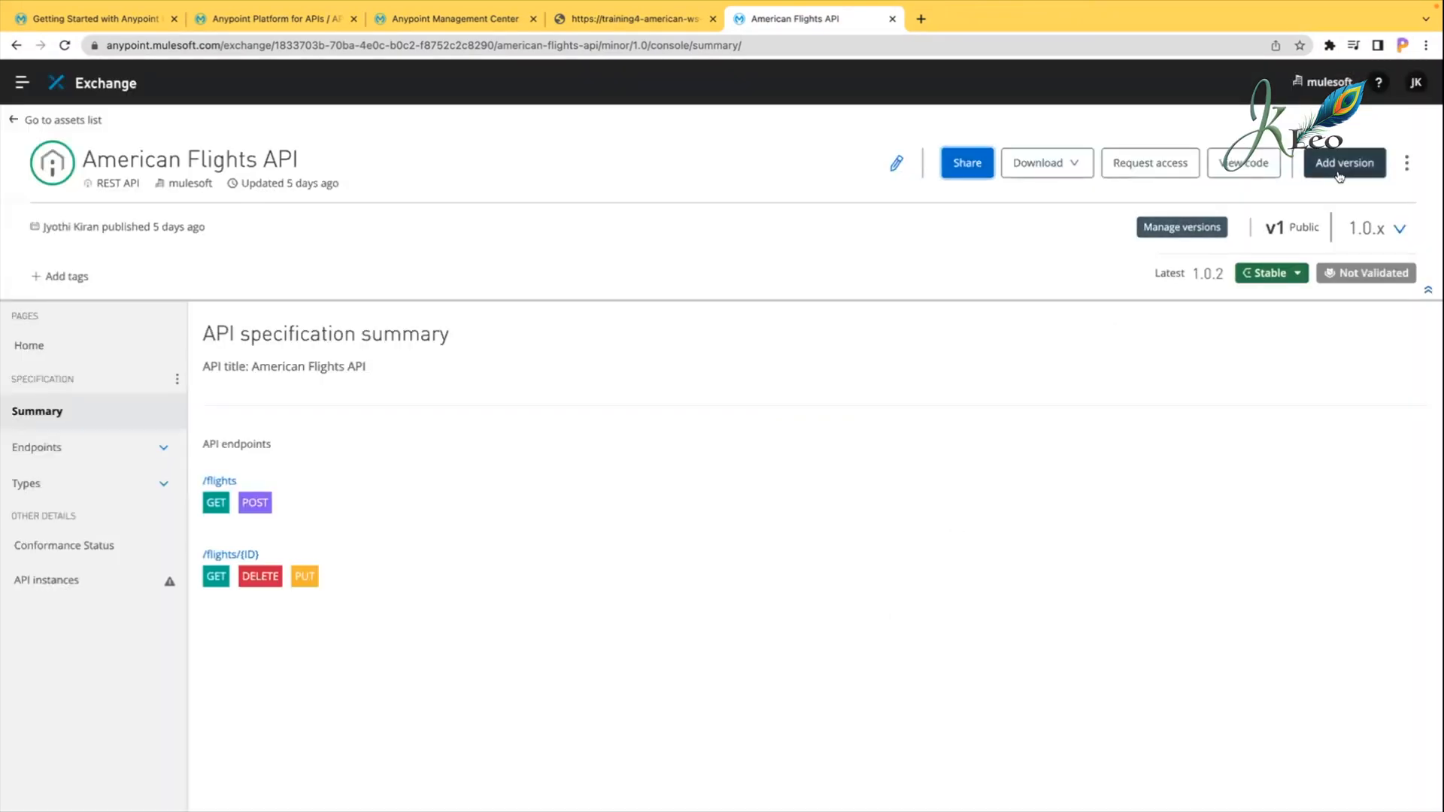
left_click(963, 168)
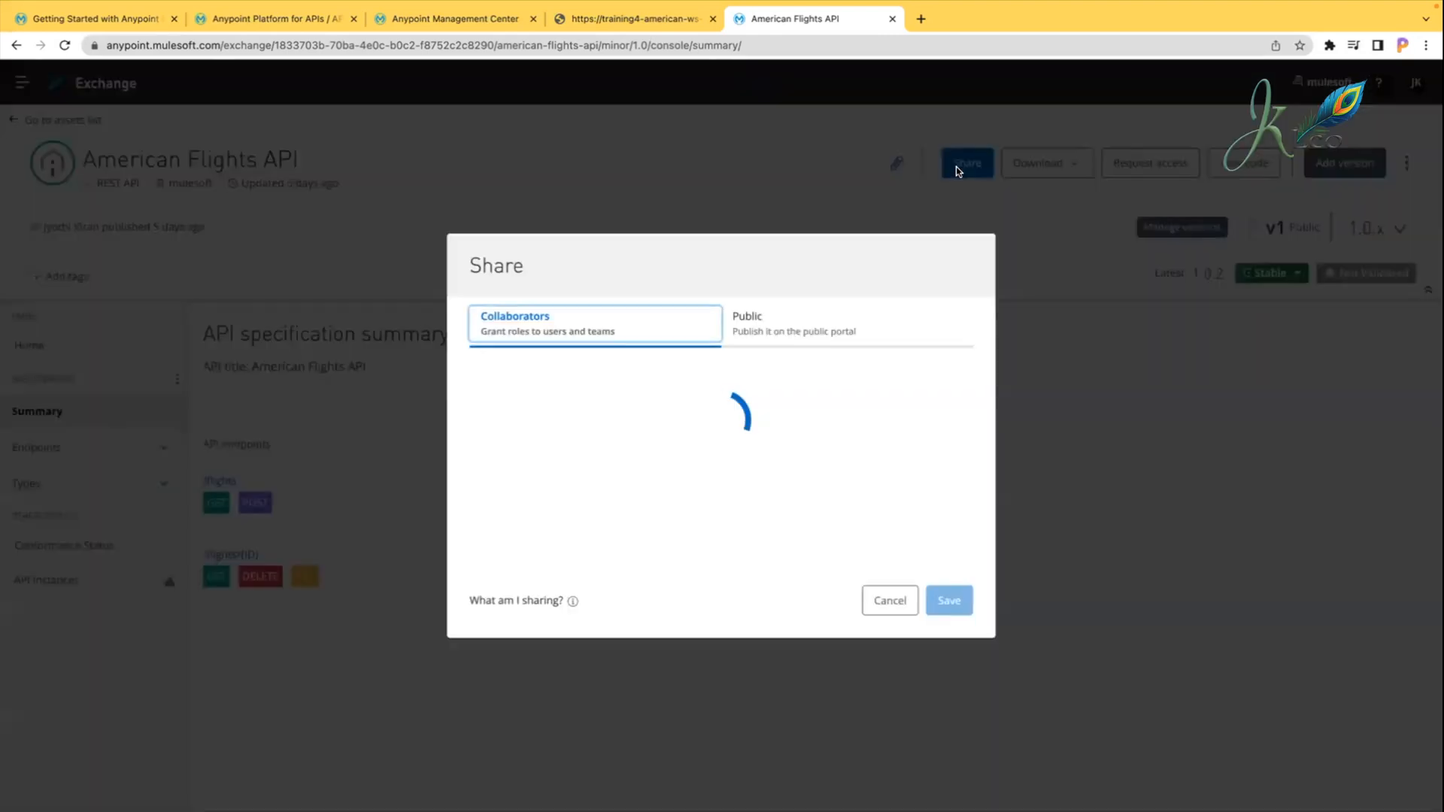
left_click(780, 332)
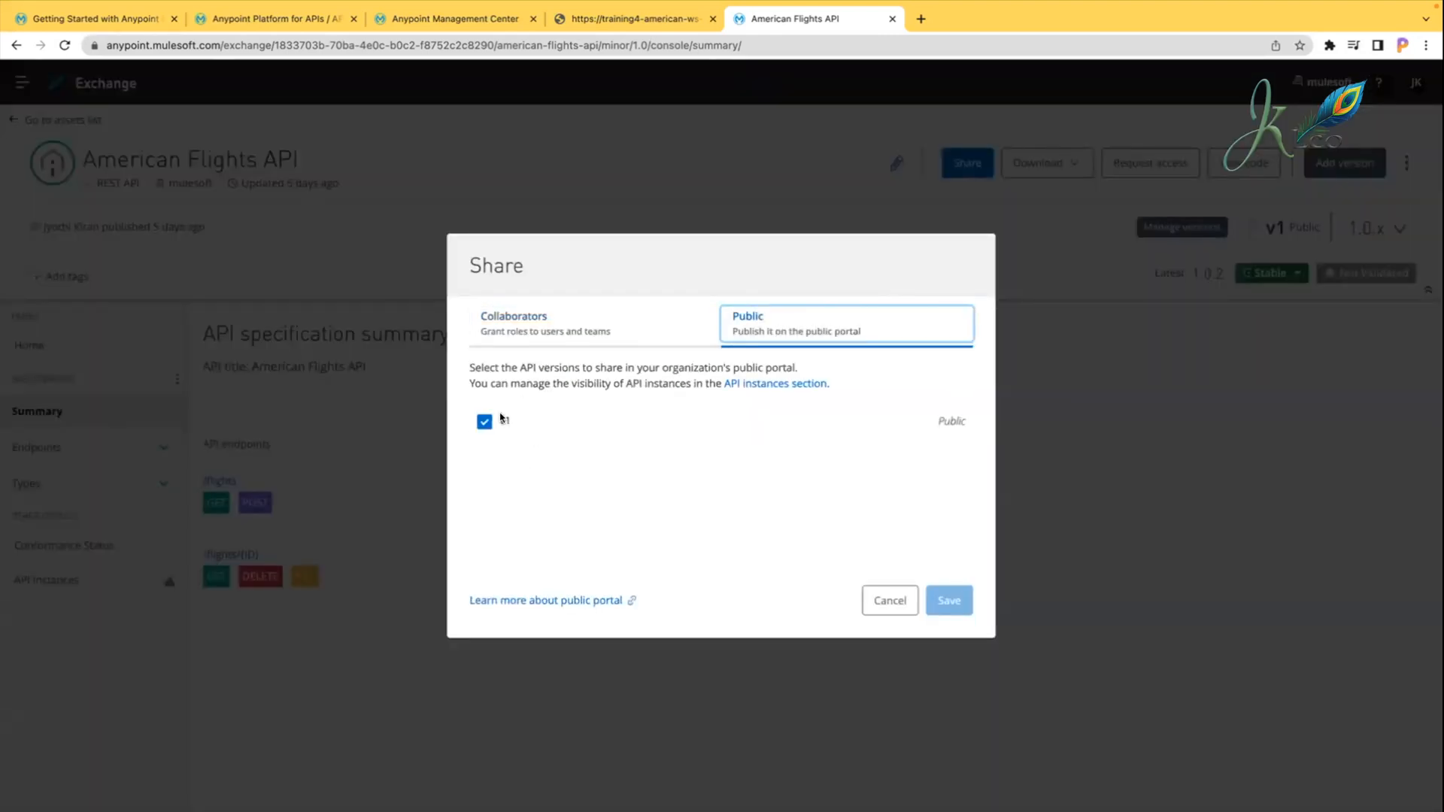
left_click(943, 423)
double_click(943, 422)
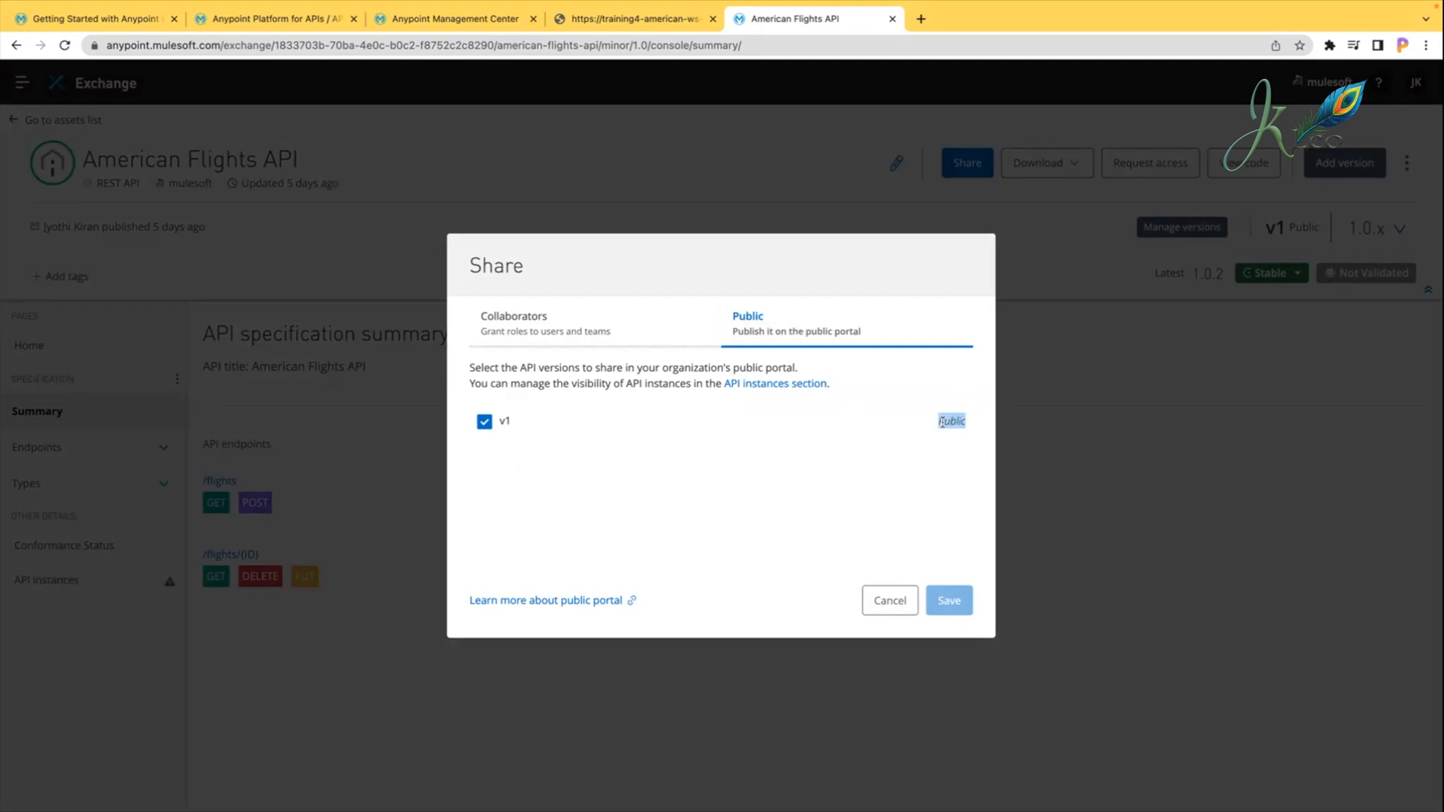
left_click(943, 423)
left_click(895, 600)
Step: Reopen American Flights API's sharing settings, review the Public and Collaborators options, and cancel without changes
left_click(967, 167)
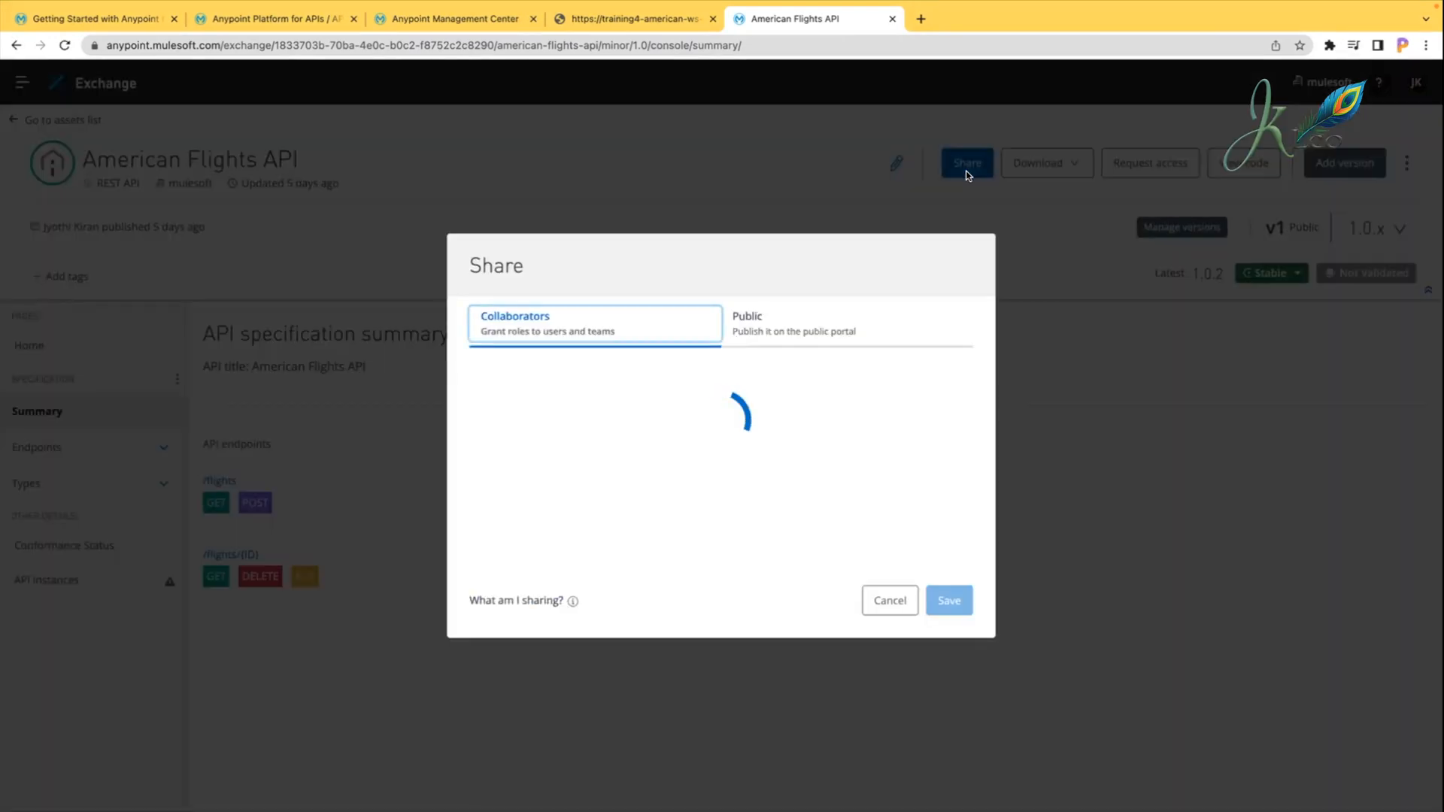
left_click(895, 599)
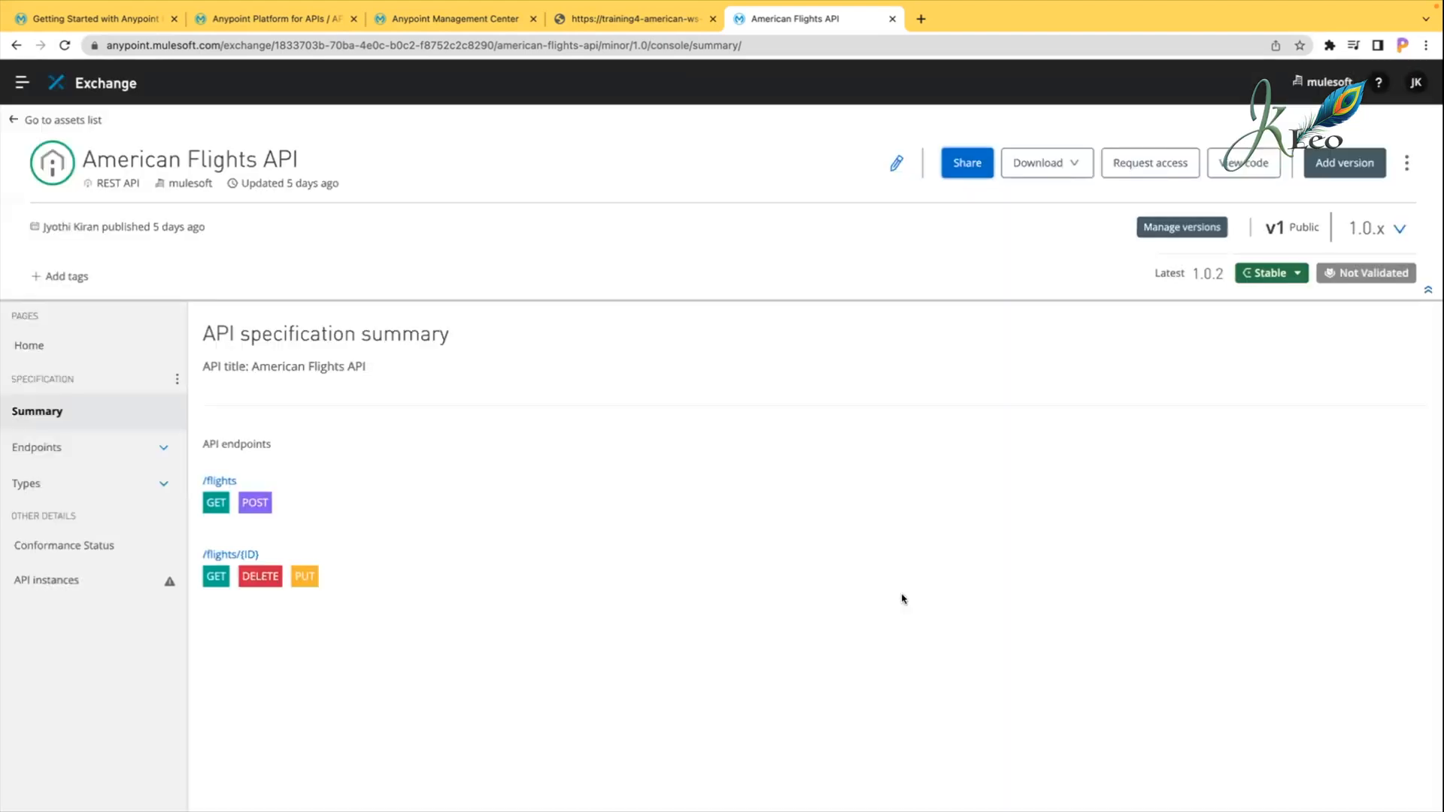
left_click(959, 173)
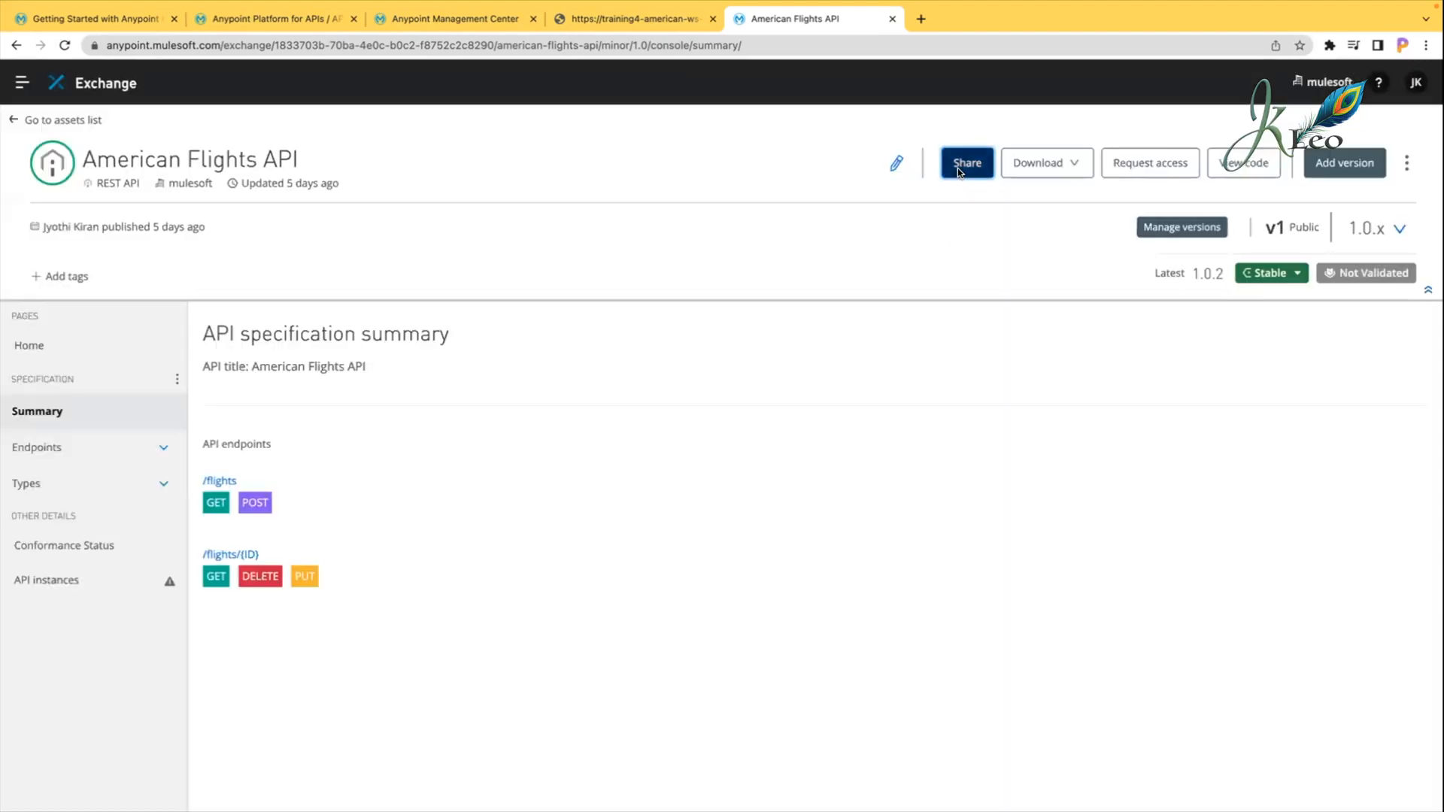
left_click(764, 325)
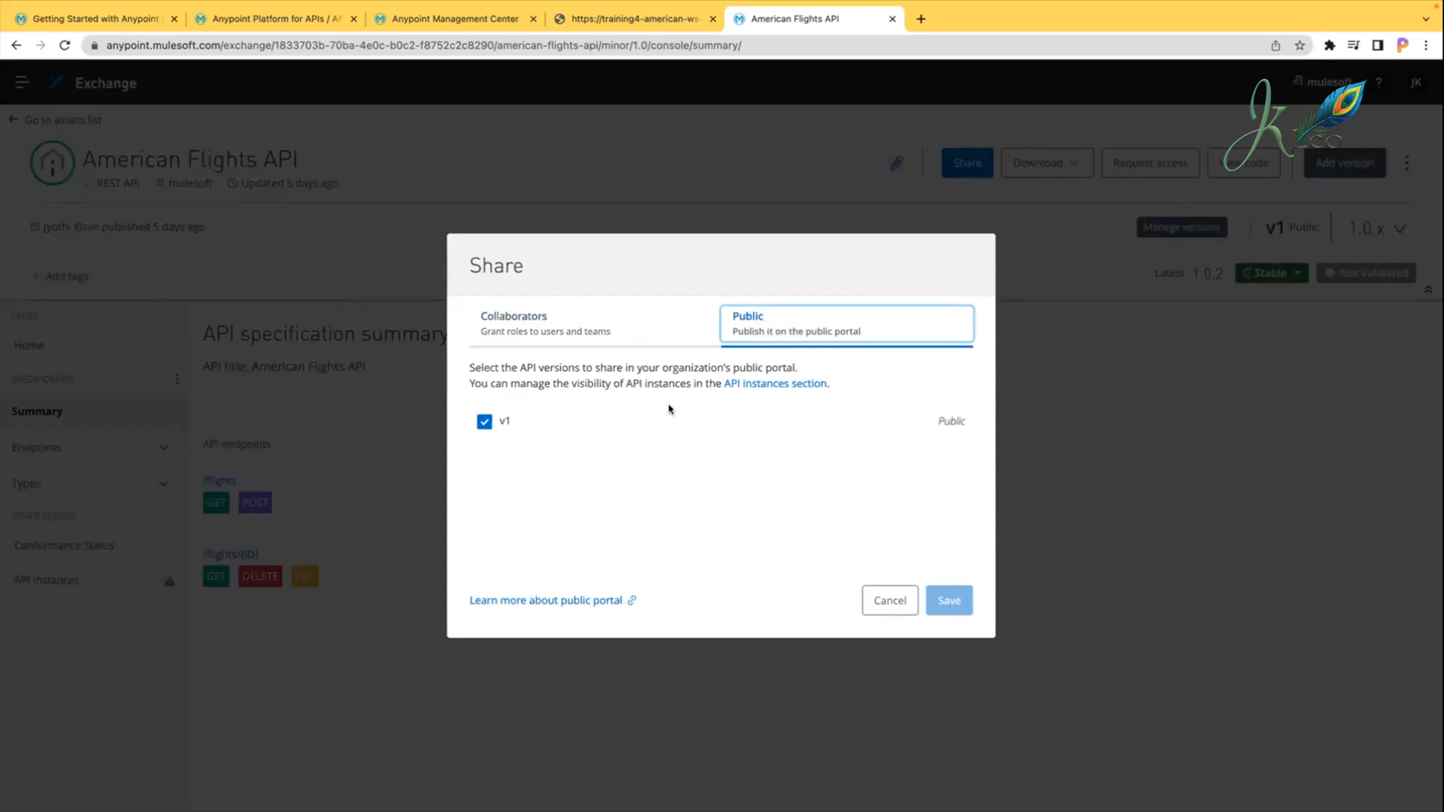
left_click(627, 329)
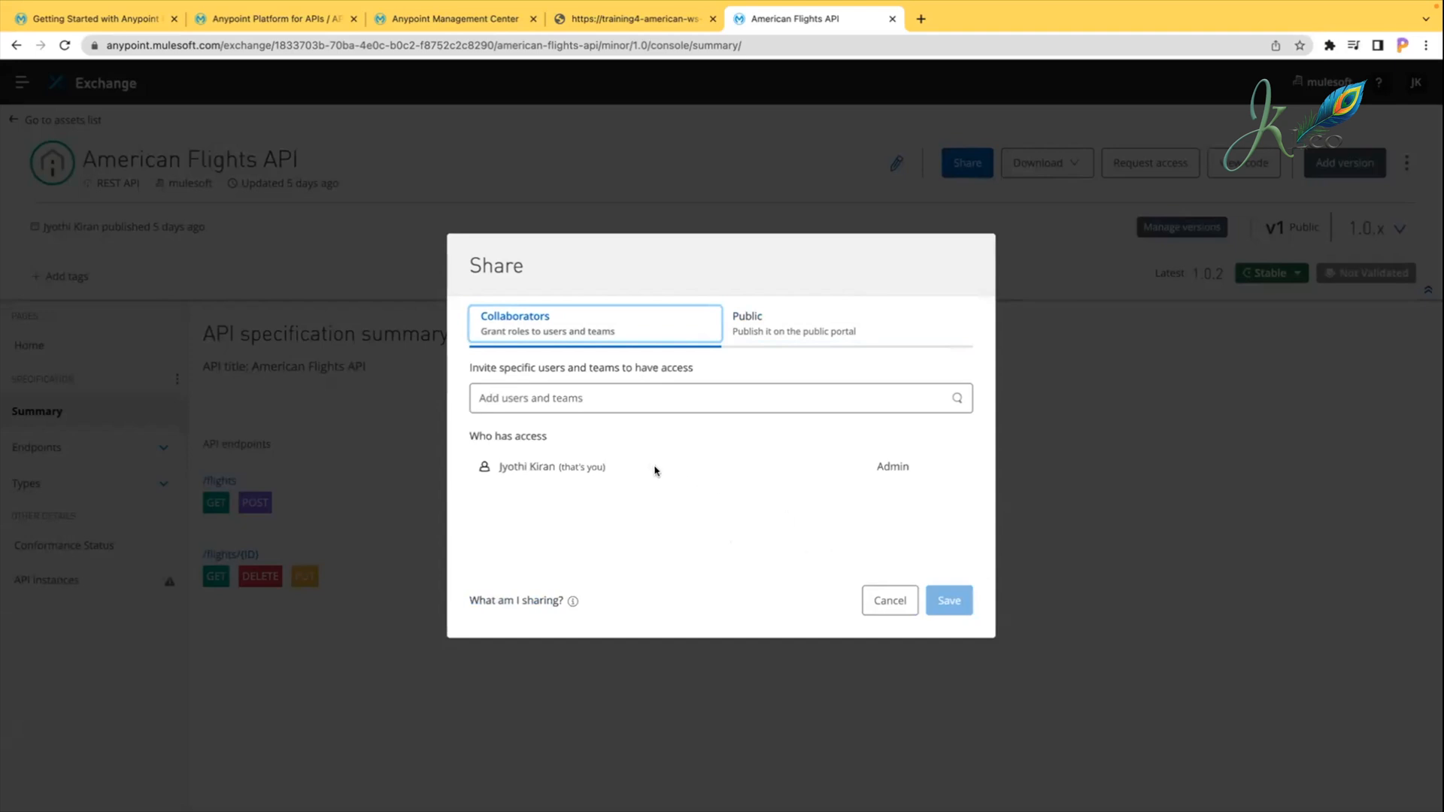
left_click(877, 605)
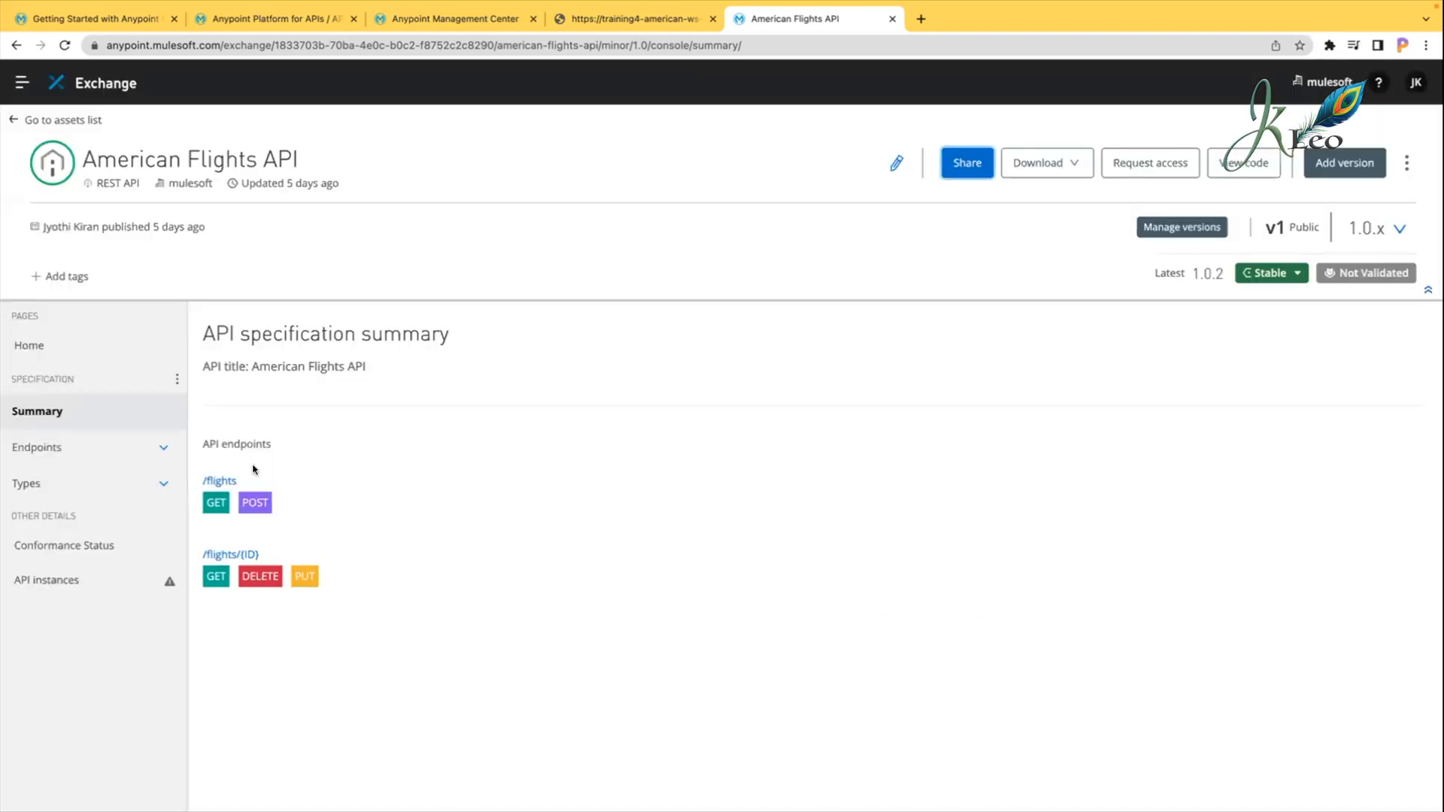
Step: Go back to the Exchange assets list and open the organization's public portal
left_click(60, 120)
left_click(57, 332)
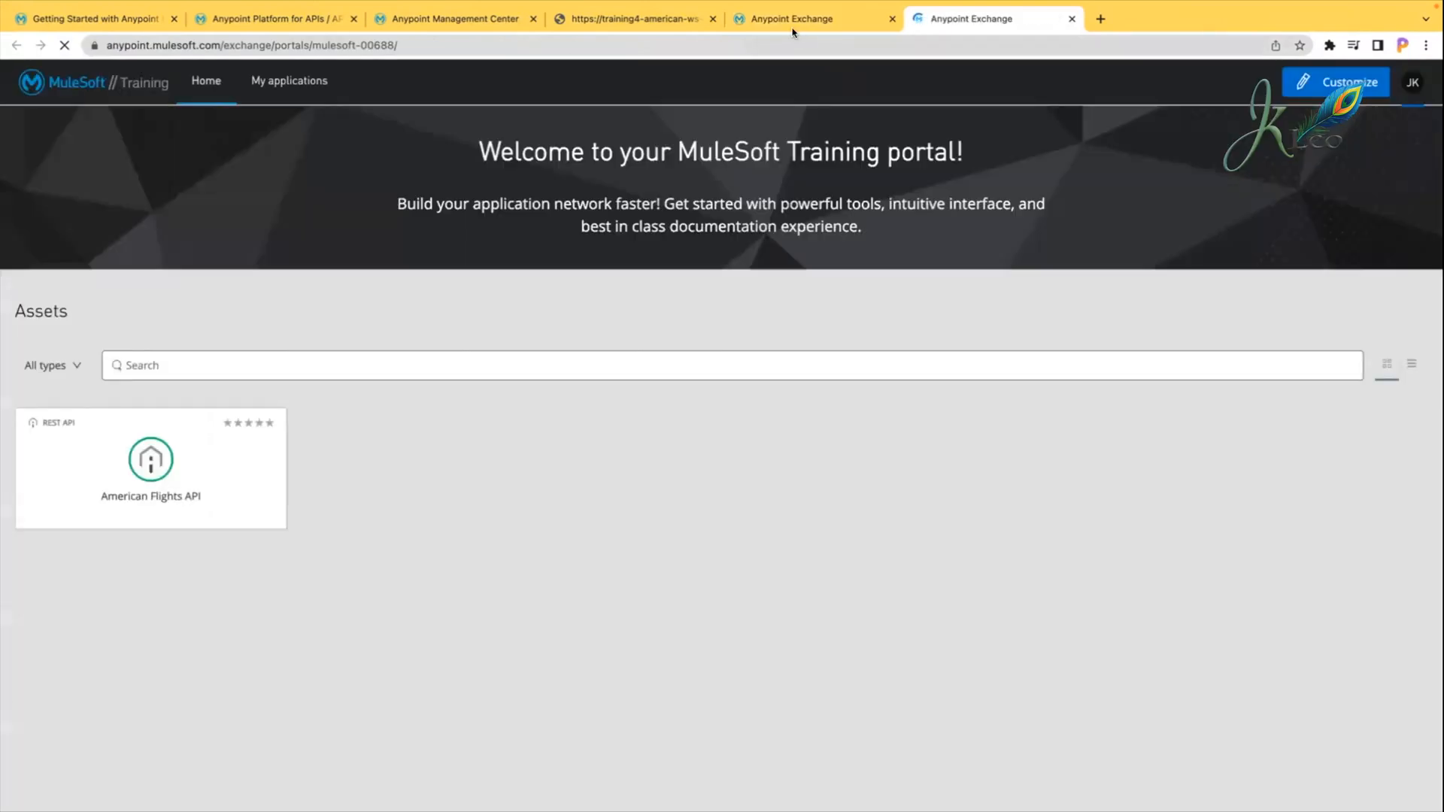
left_click(790, 18)
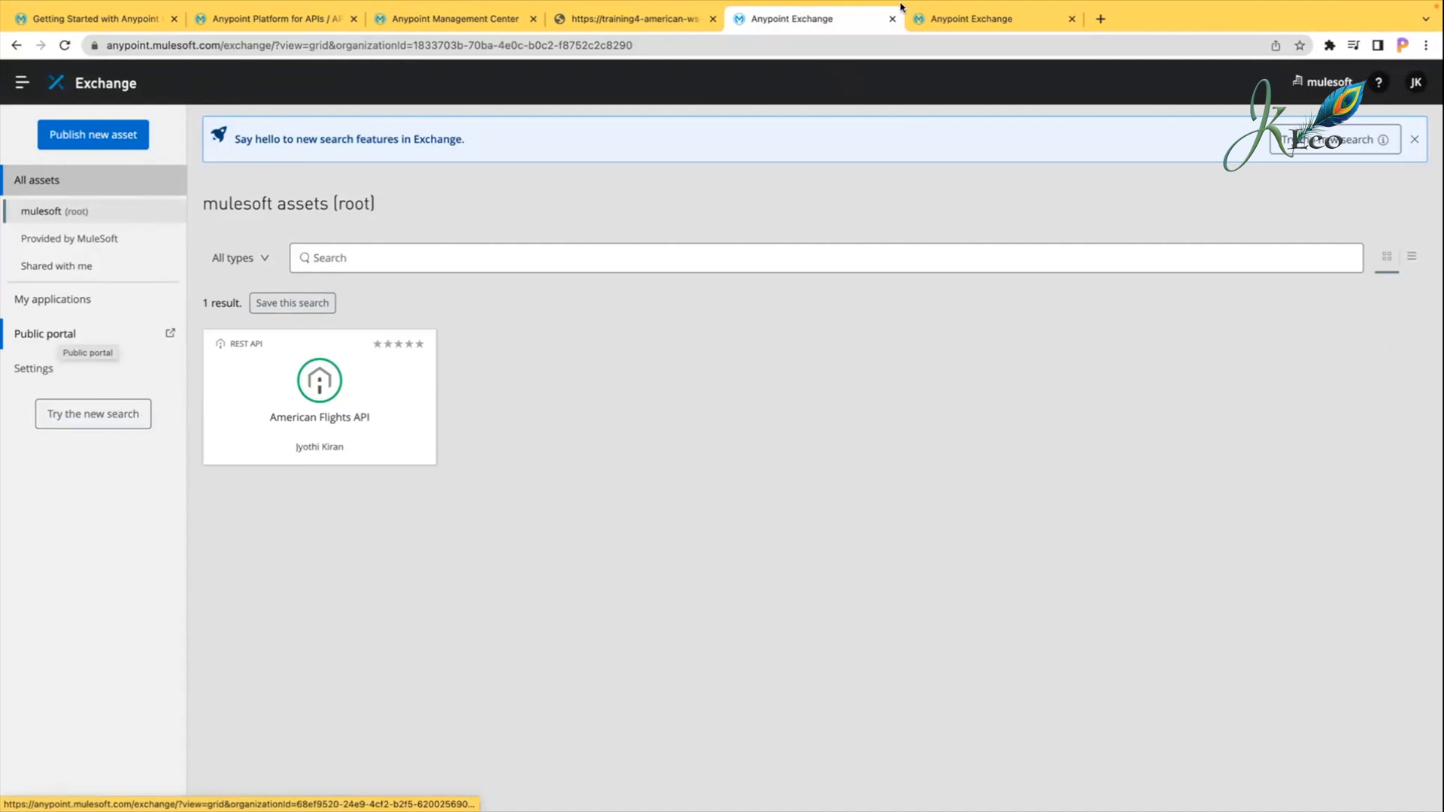
left_click(940, 19)
Step: Copy the full web address of the MuleSoft Training public portal
left_click(504, 52)
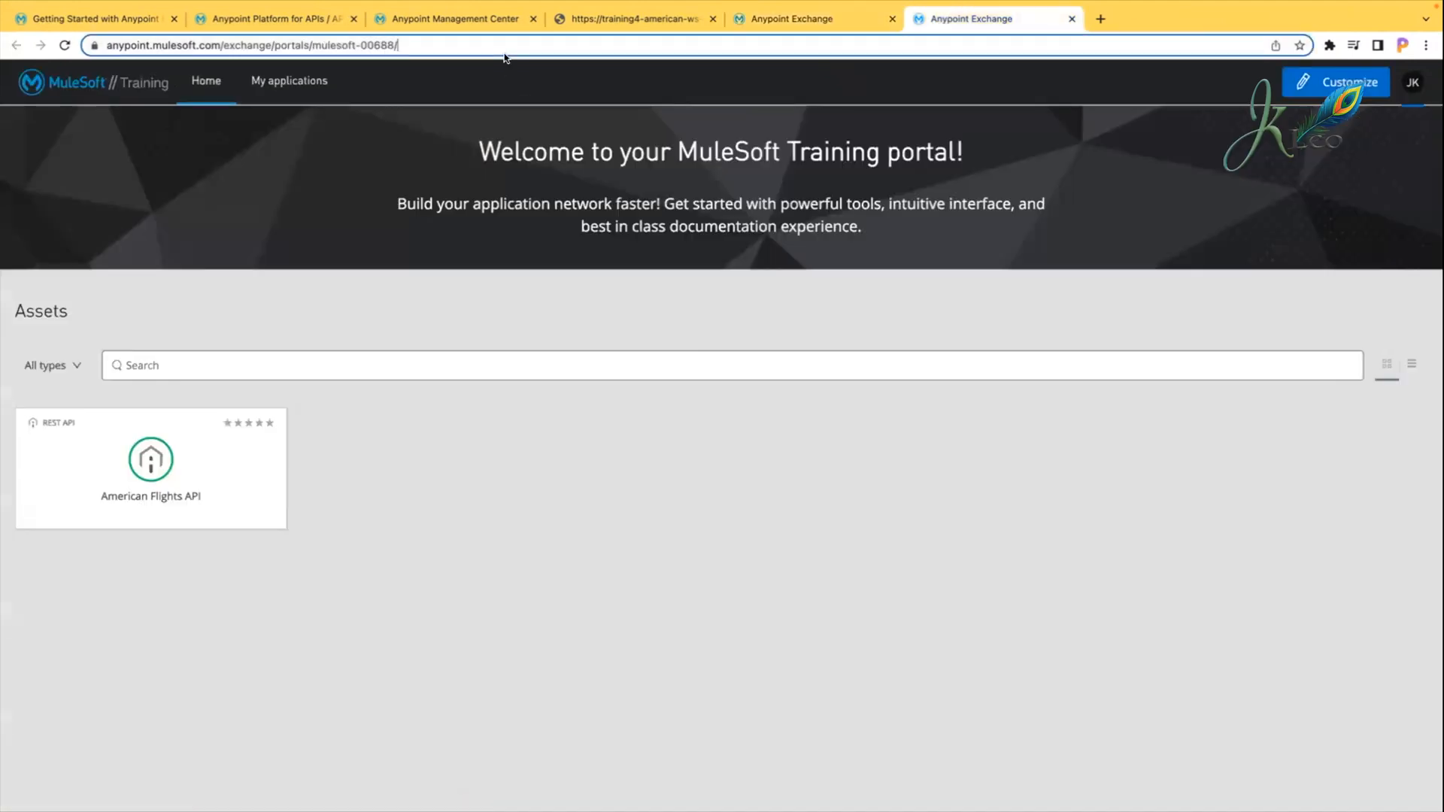
key("ctrl+a")
key("super+c")
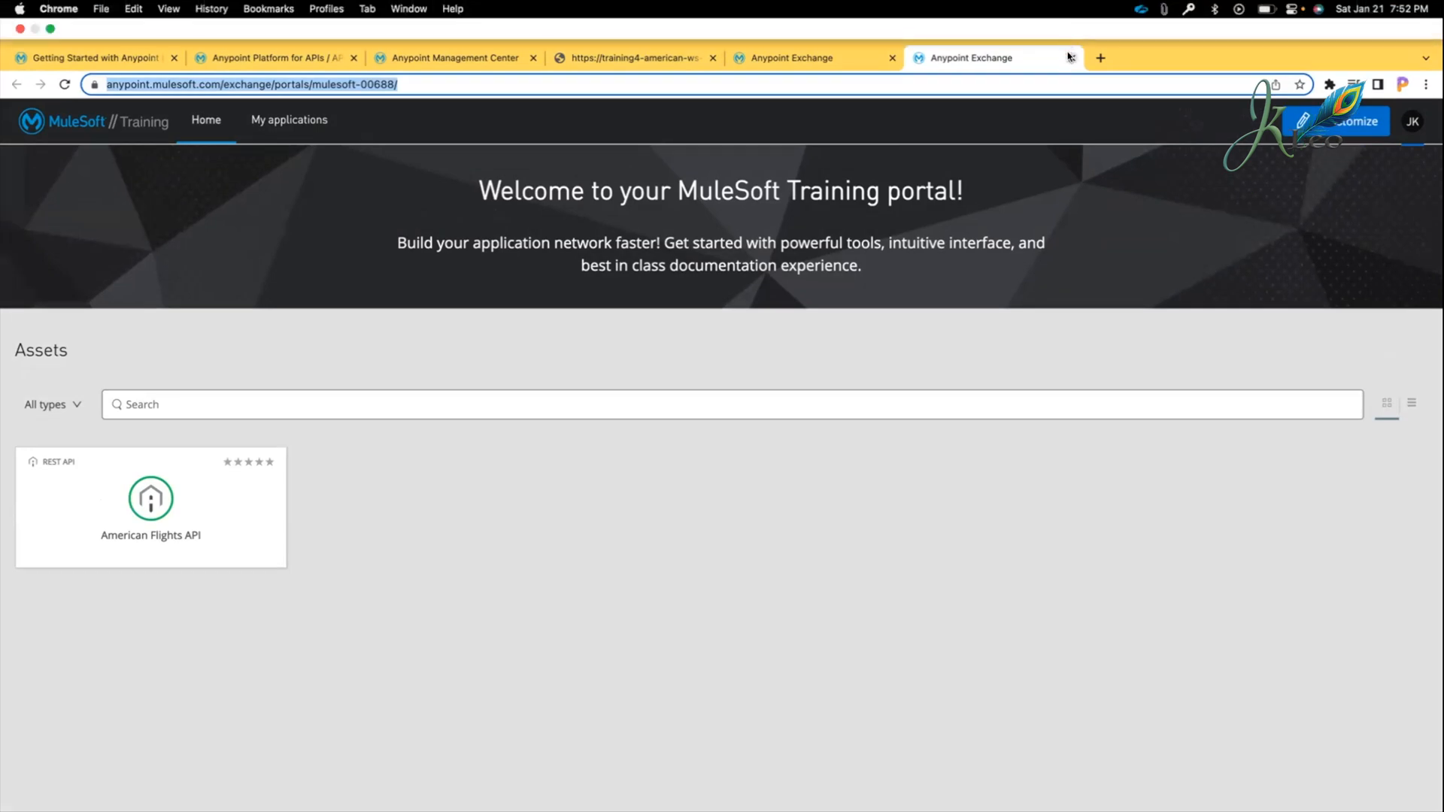
Step: Close the signed-in portal page and load the copied MuleSoft Training portal address in a new incognito window
left_click(1072, 58)
left_click(1425, 85)
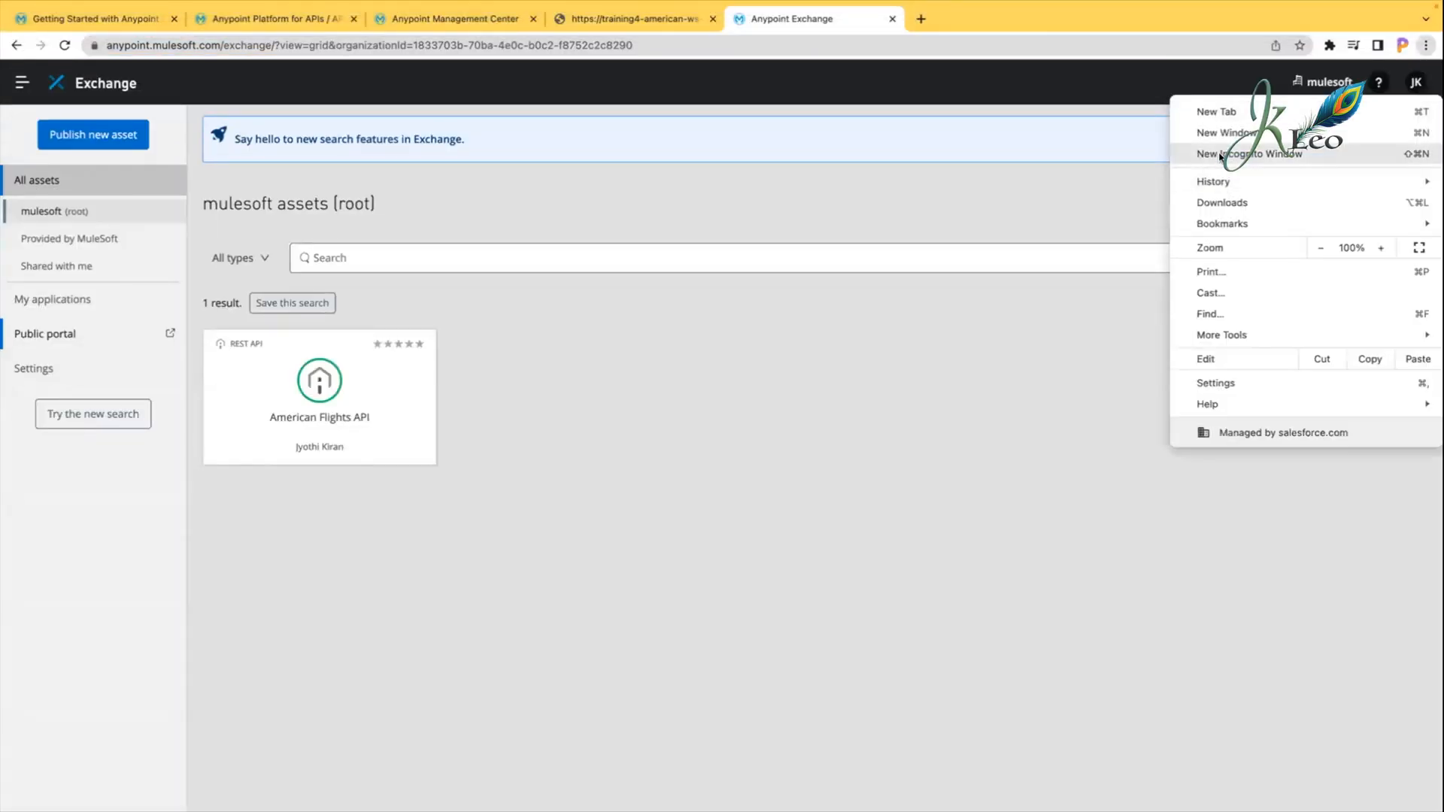
left_click(1218, 149)
key("super+v")
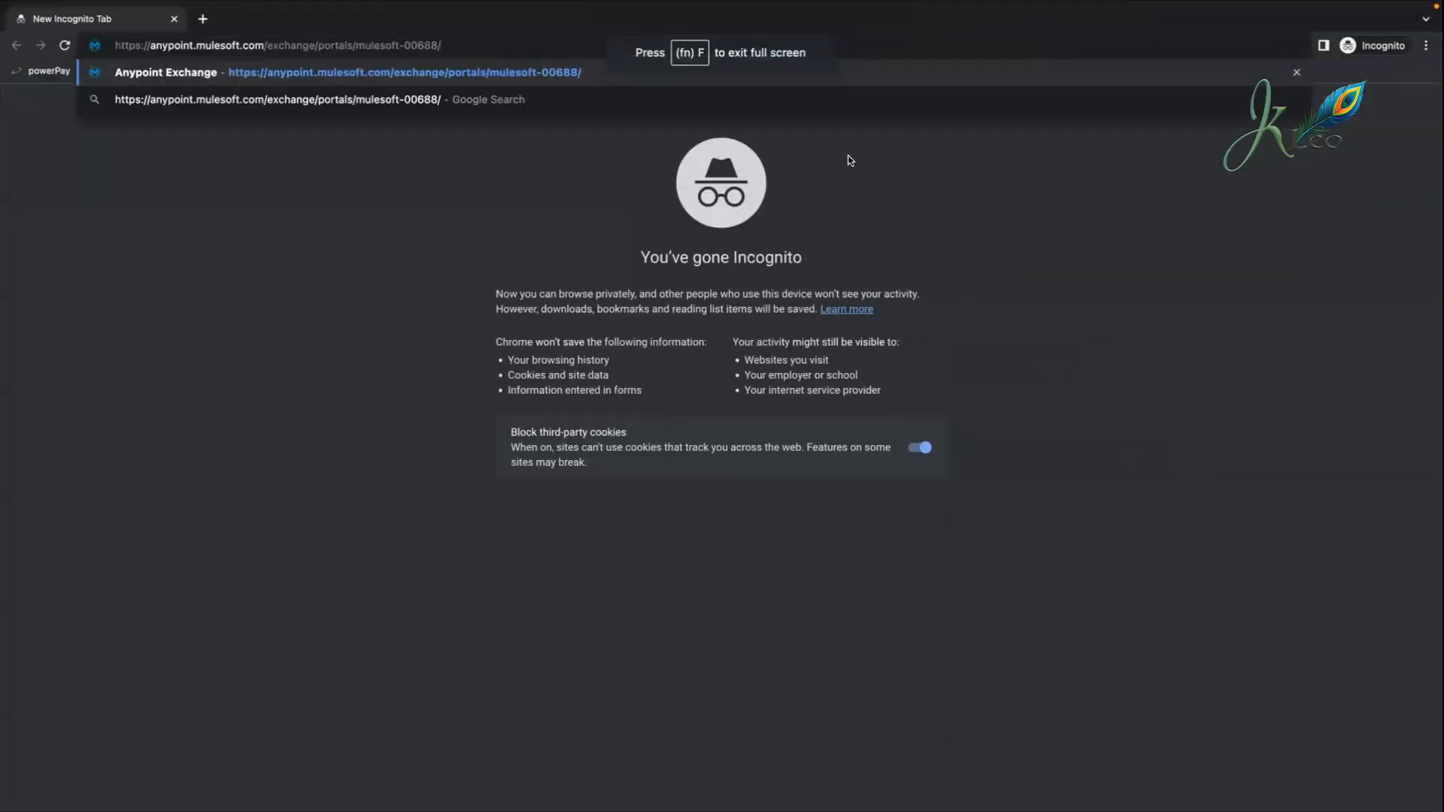
key("Return")
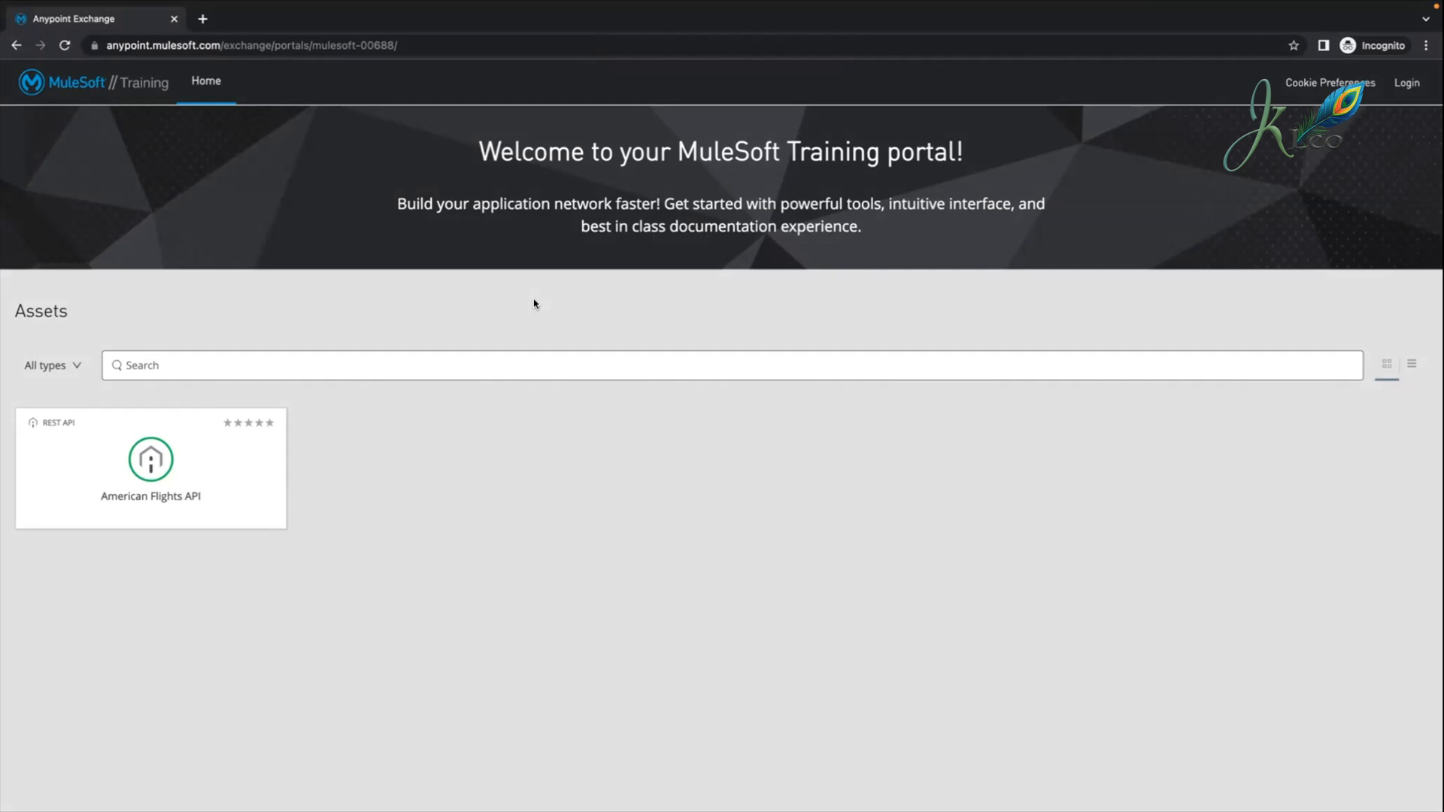
Step: Open American Flights API in the incognito public portal and examine the request URL of the GET method for /flights/{ID}
left_click(276, 459)
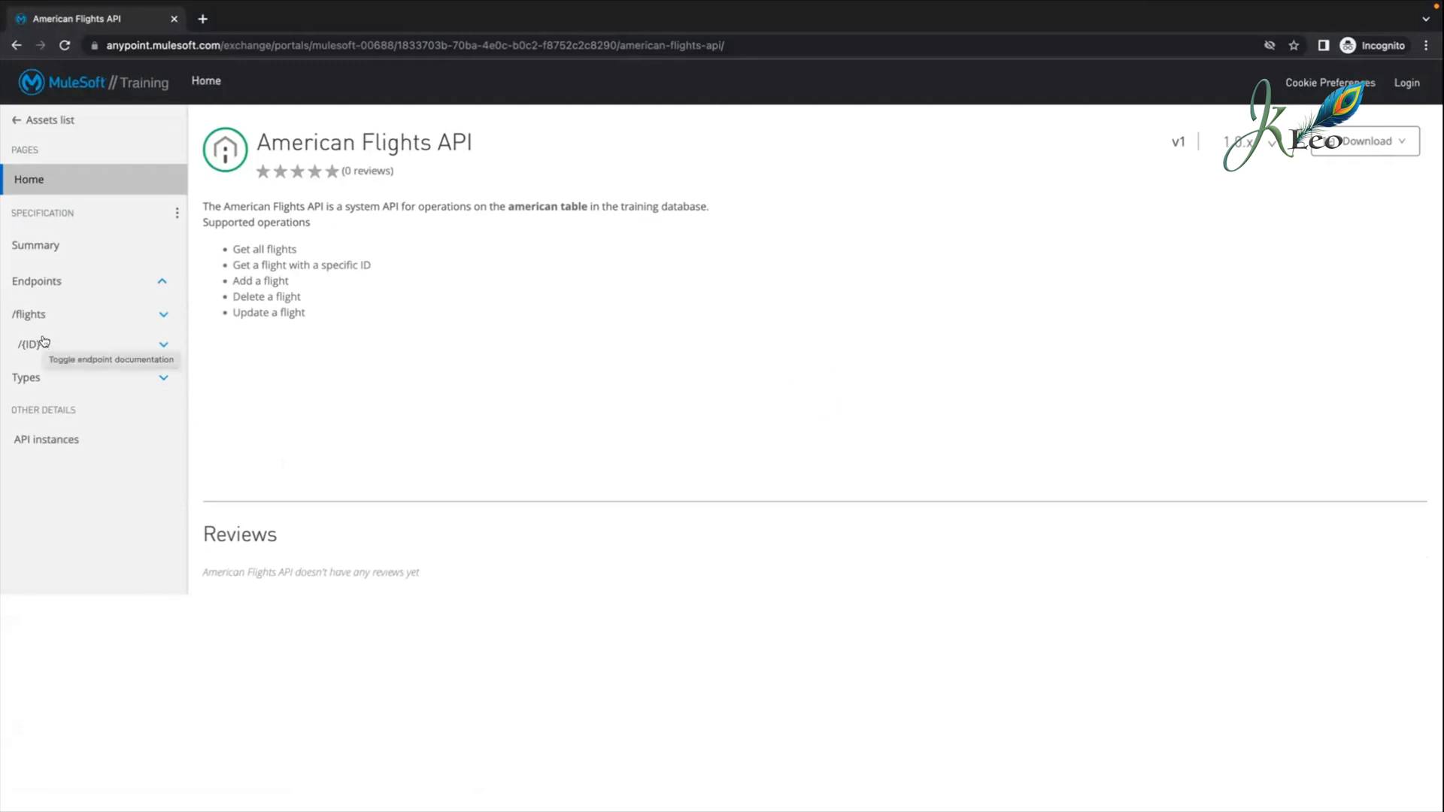
left_click(44, 342)
left_click(42, 404)
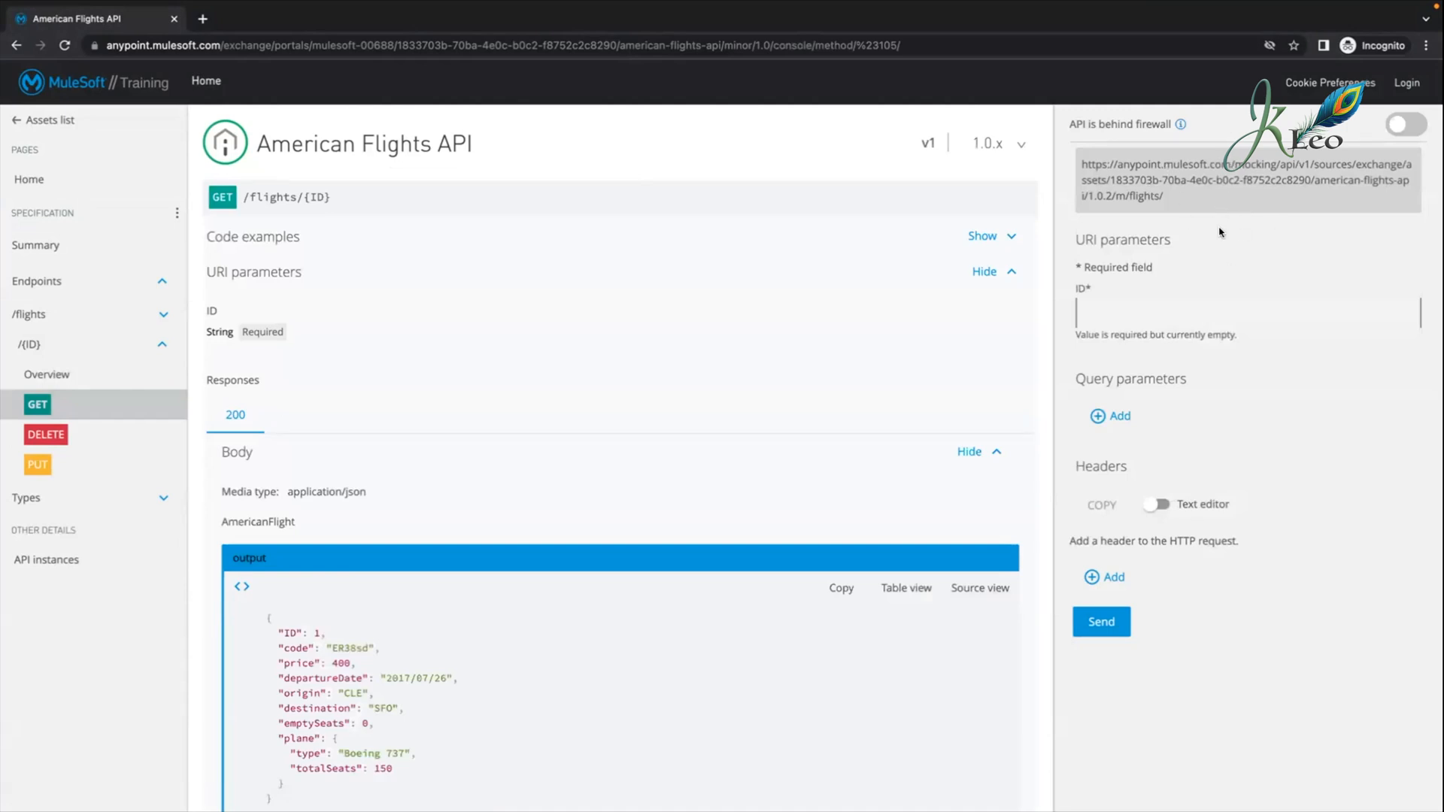
left_click_drag(1171, 197, 1070, 162)
left_click(1192, 197)
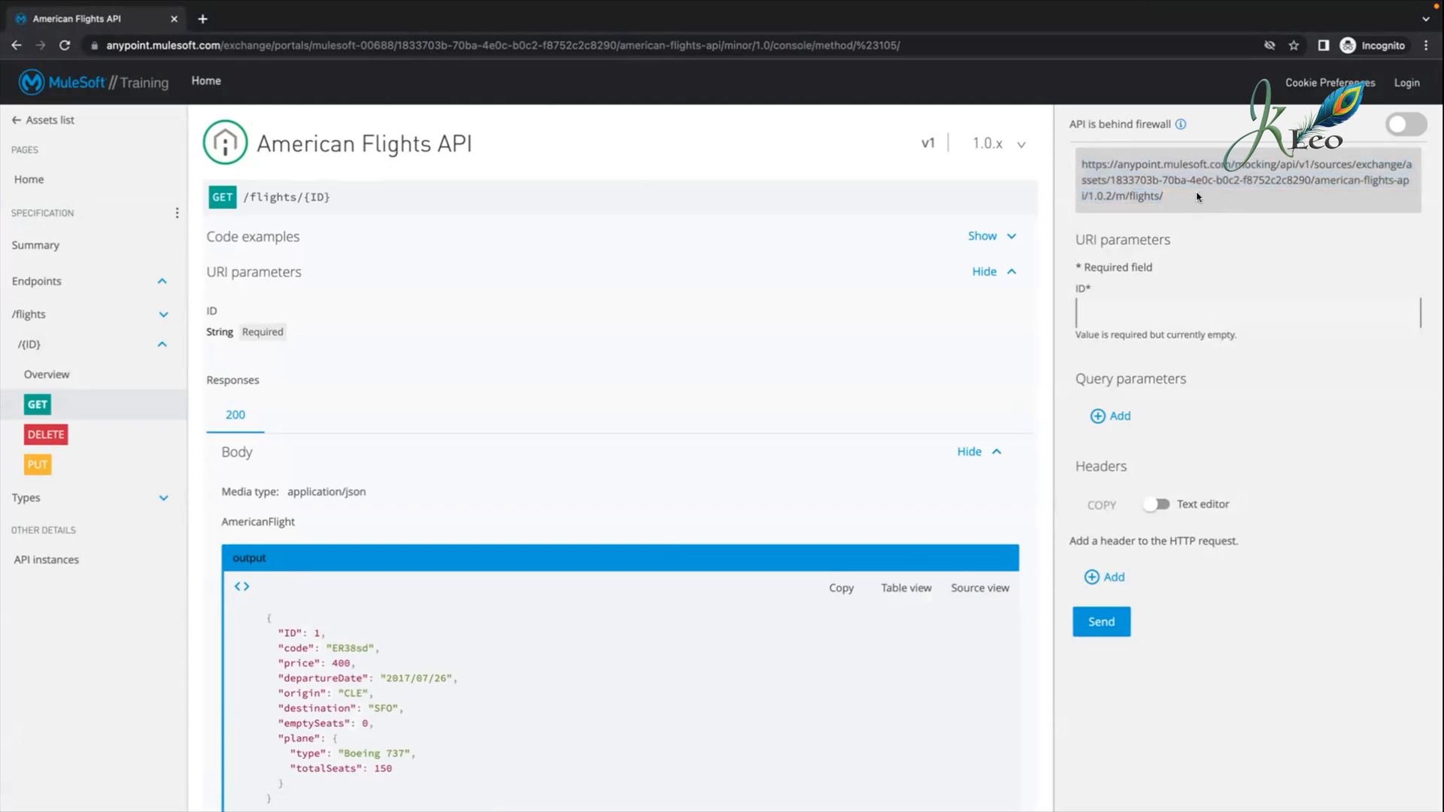
left_click_drag(1178, 214, 1081, 161)
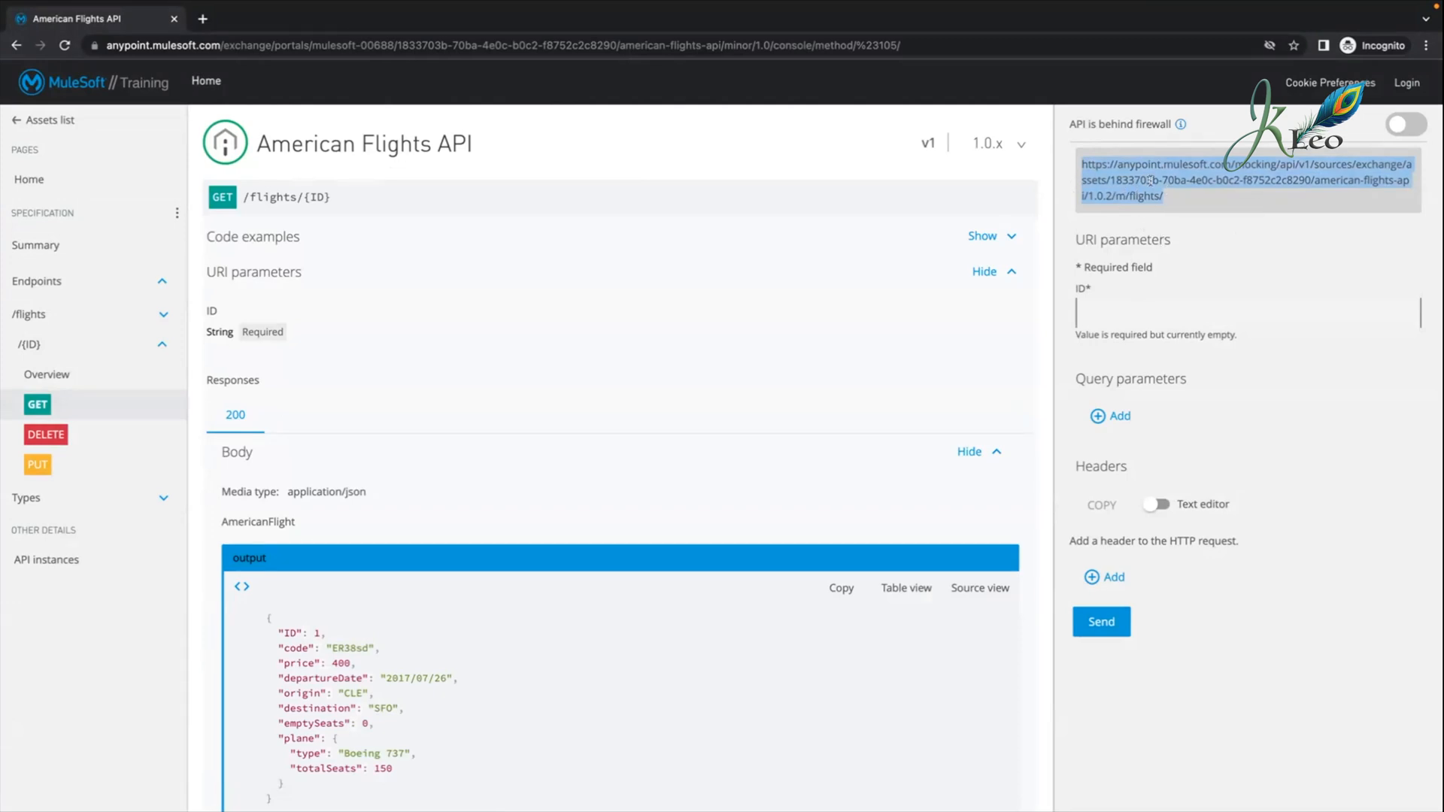
left_click(1184, 174)
Step: Switch back to the signed-in Exchange window and open American Flights API's GET method for /flights/{ID}
key("ctrl+Left")
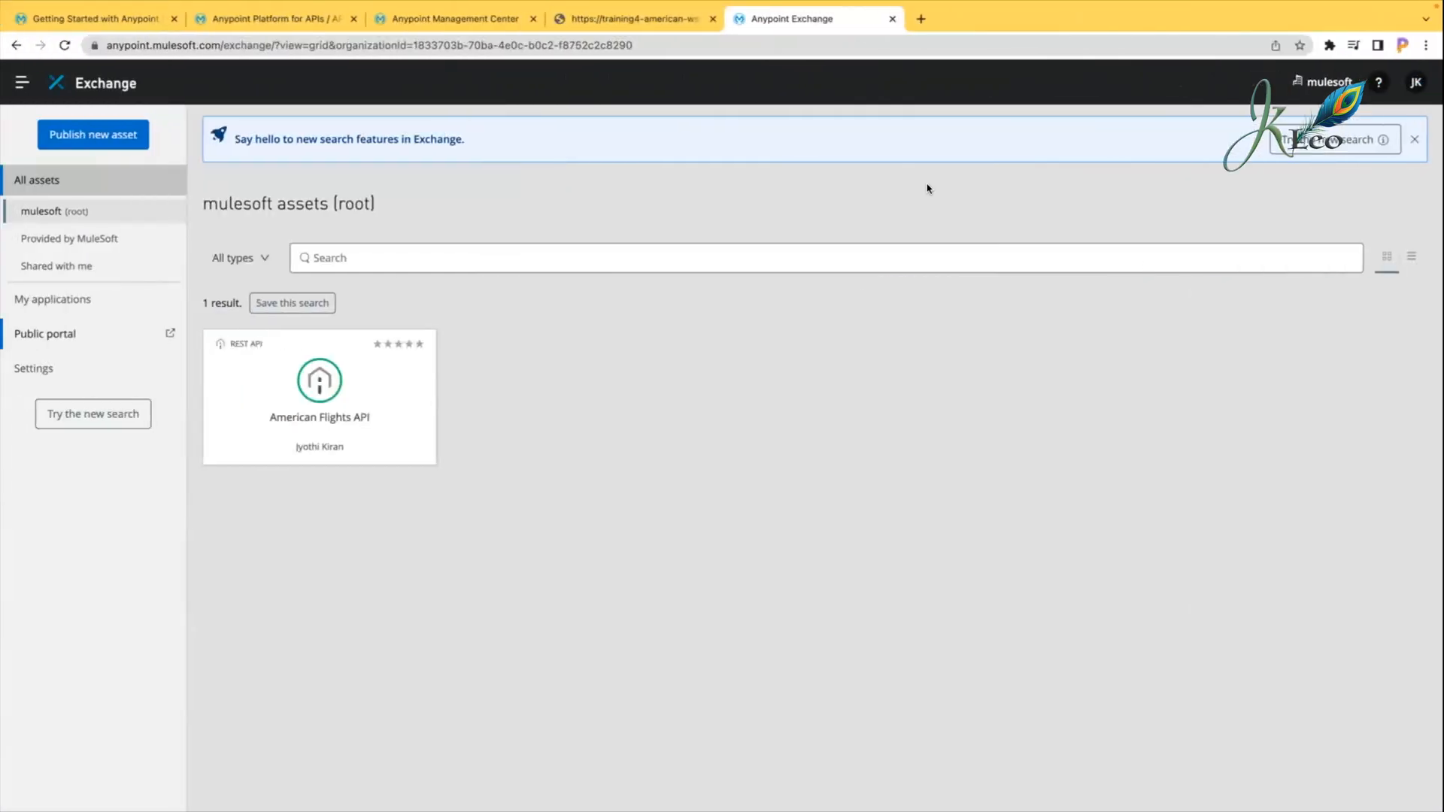
left_click(604, 20)
left_click(399, 22)
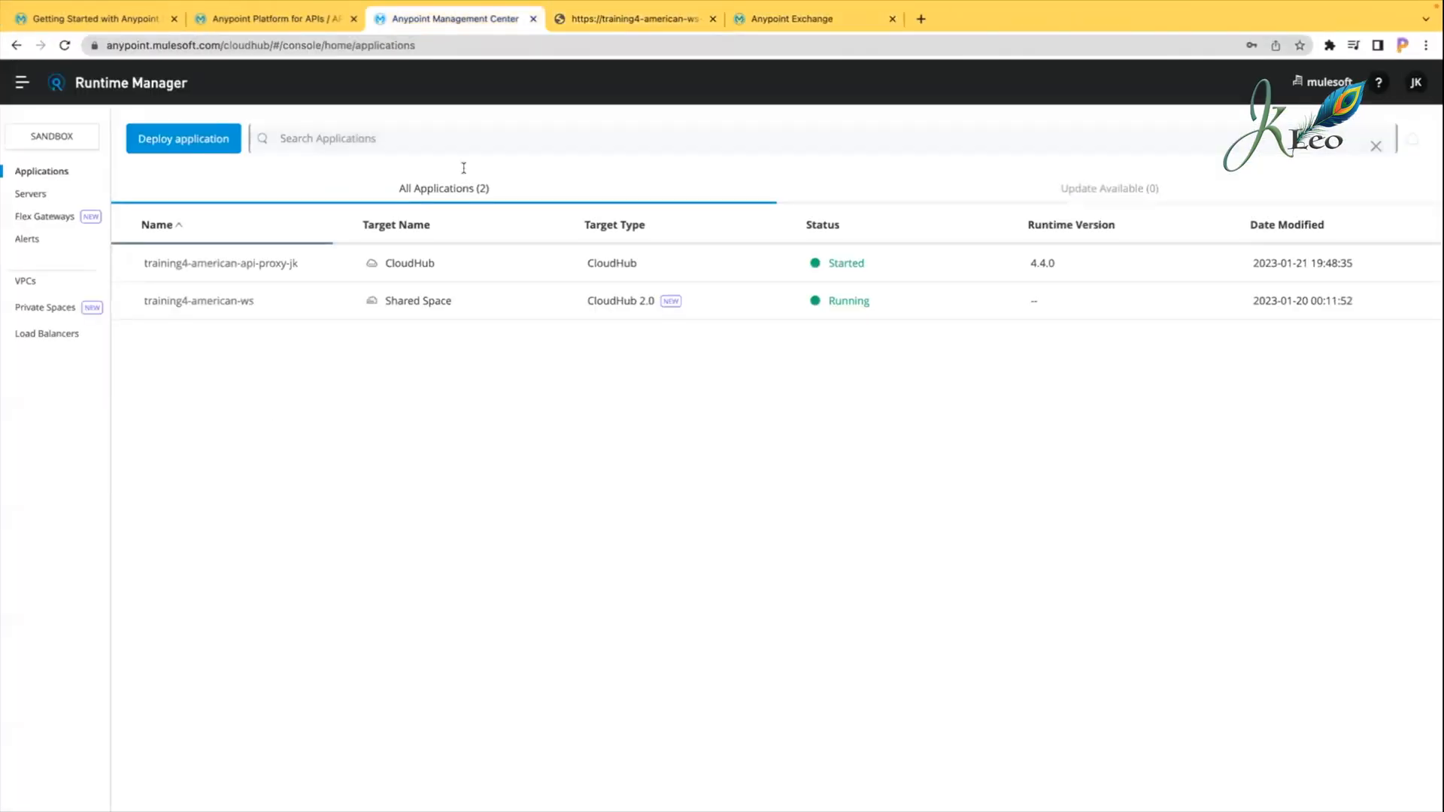
left_click(285, 18)
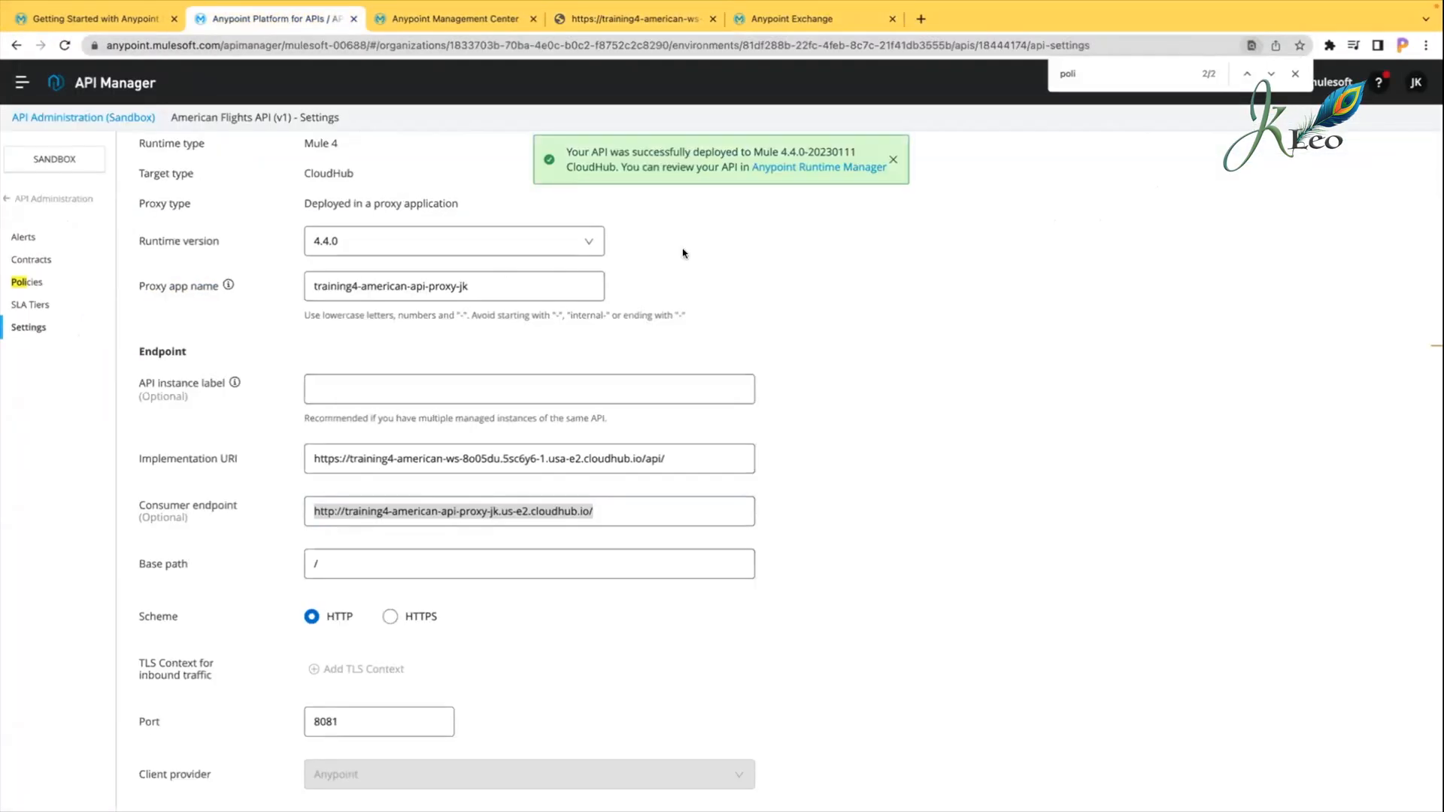
left_click(794, 18)
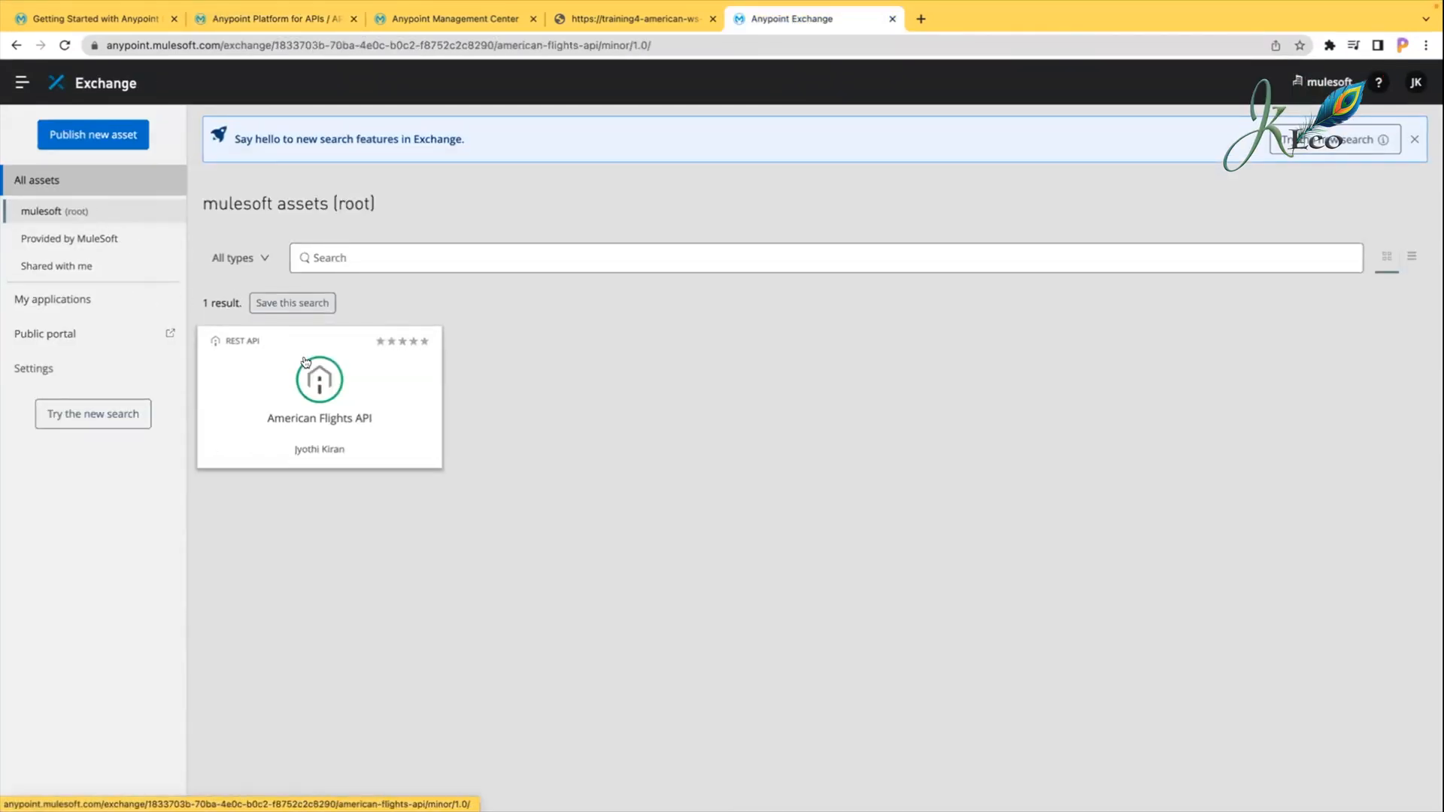
left_click(240, 343)
left_click(60, 505)
left_click(35, 566)
Step: Compare the GET method's server choices by selecting the Sandbox v1 instance and returning to Mocking Service
left_click(1299, 380)
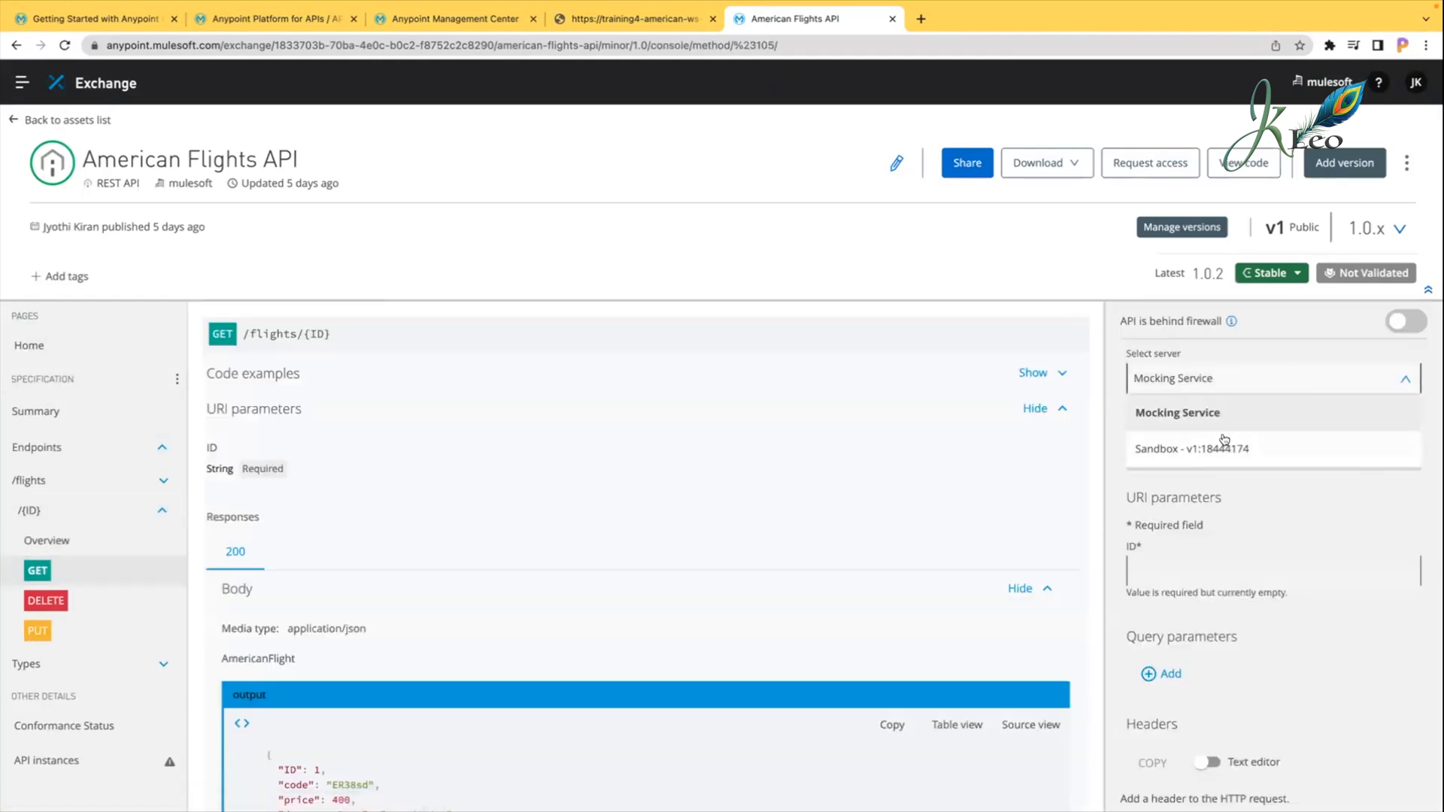
left_click(1208, 449)
left_click(1192, 387)
left_click(1177, 413)
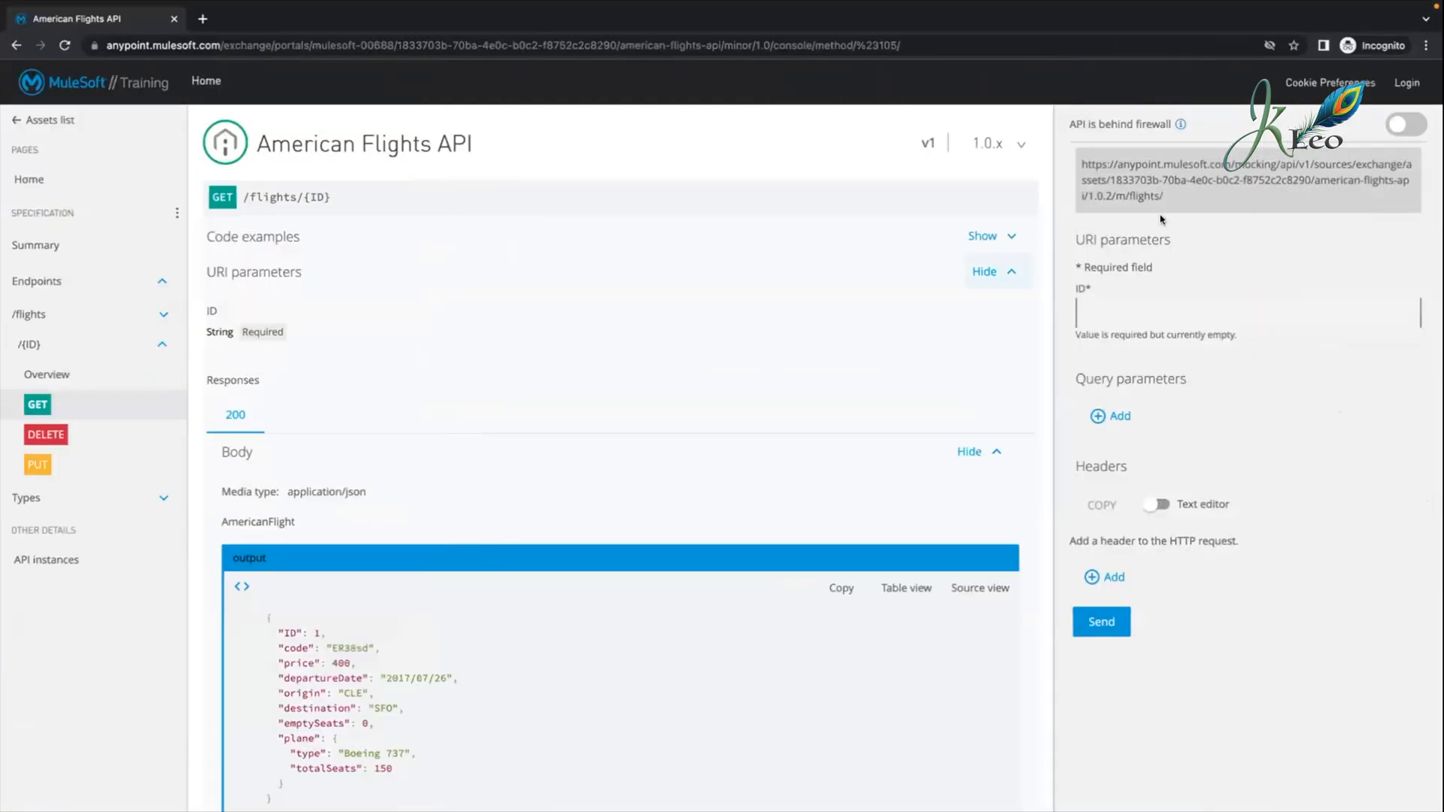
Step: In the incognito public portal, send a GET request for /flights/{ID} with ID 1 and view the response
left_click_drag(1156, 195, 1079, 163)
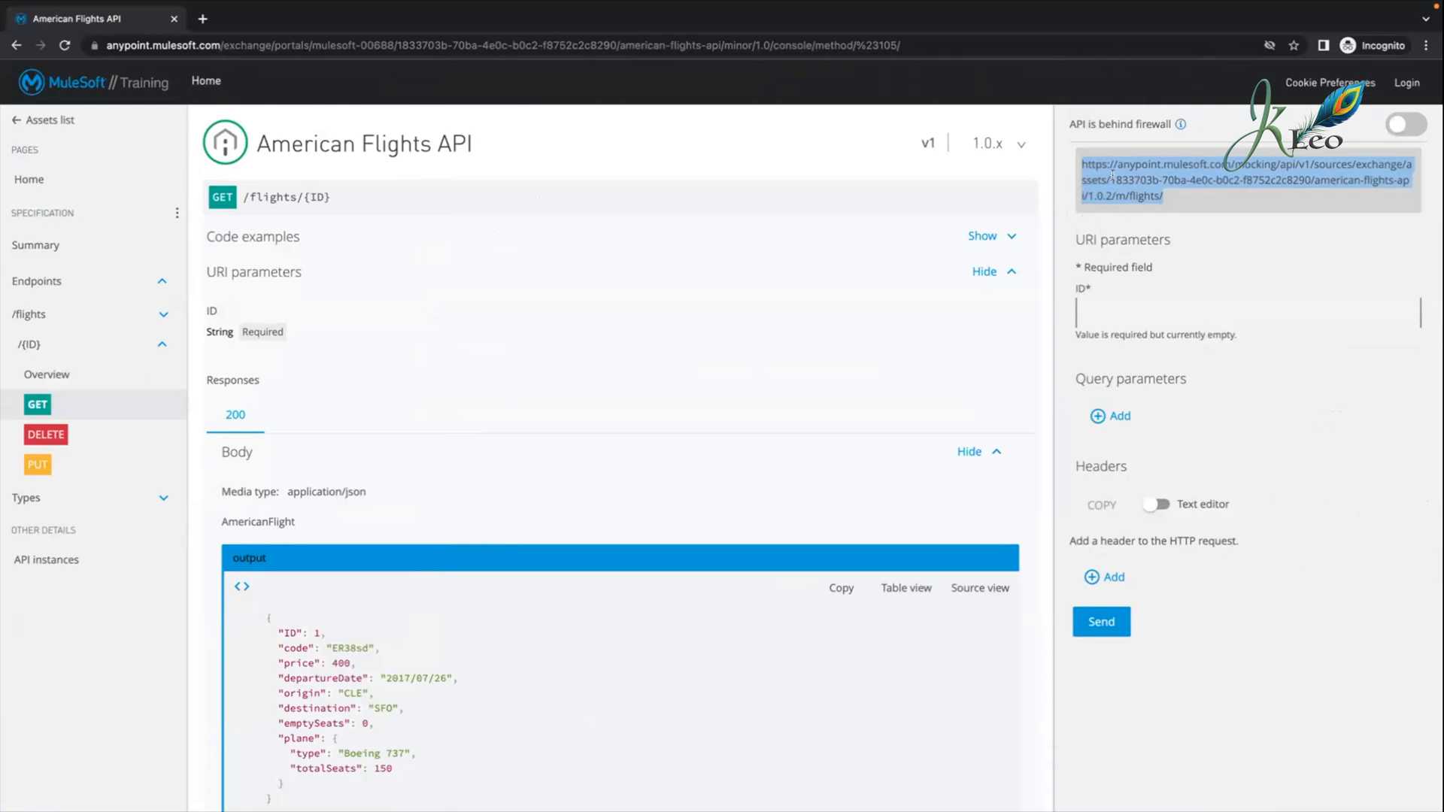
left_click(1121, 317)
type("1")
left_click(1106, 617)
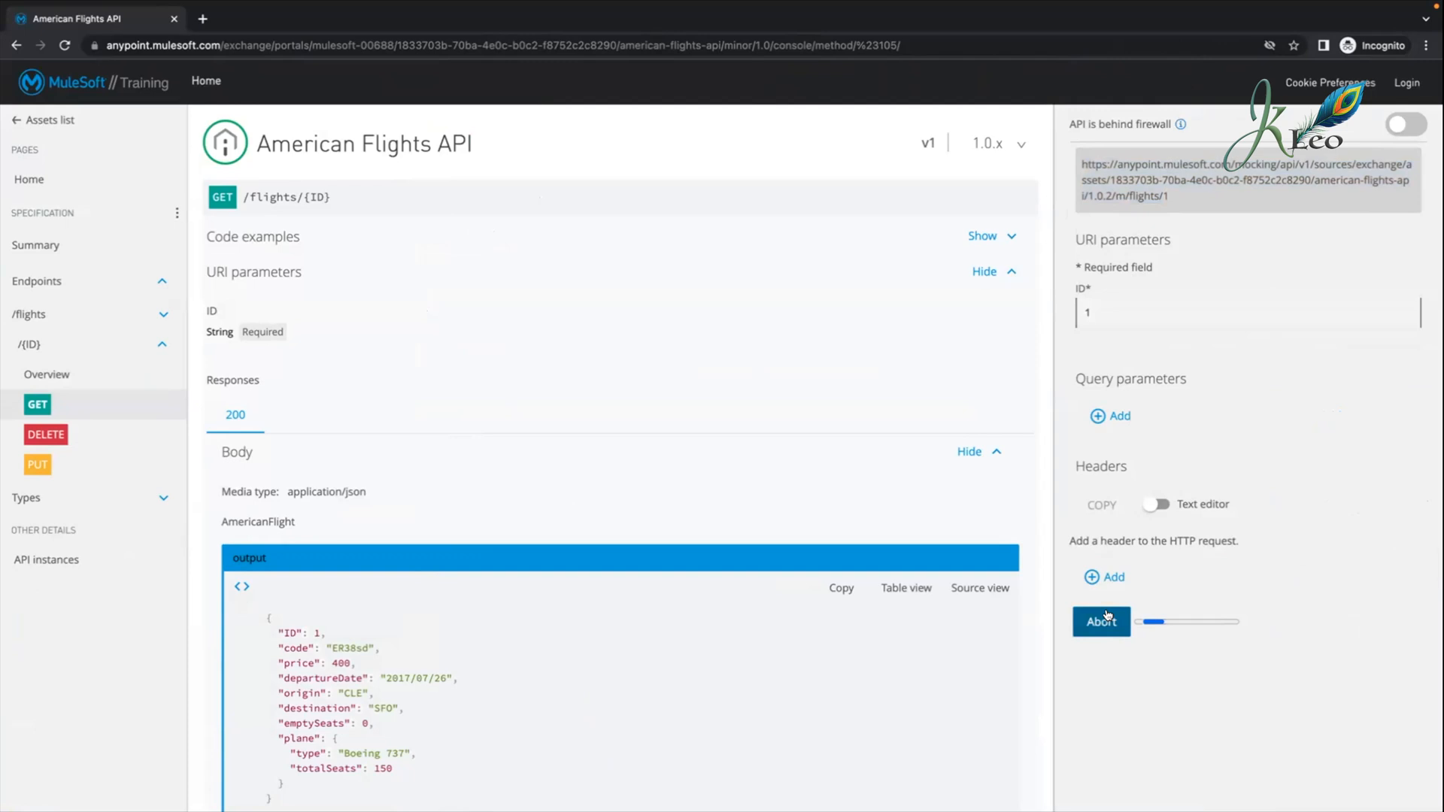
scroll(1336, 488, "down", 7)
scroll(1337, 547, "up", 8)
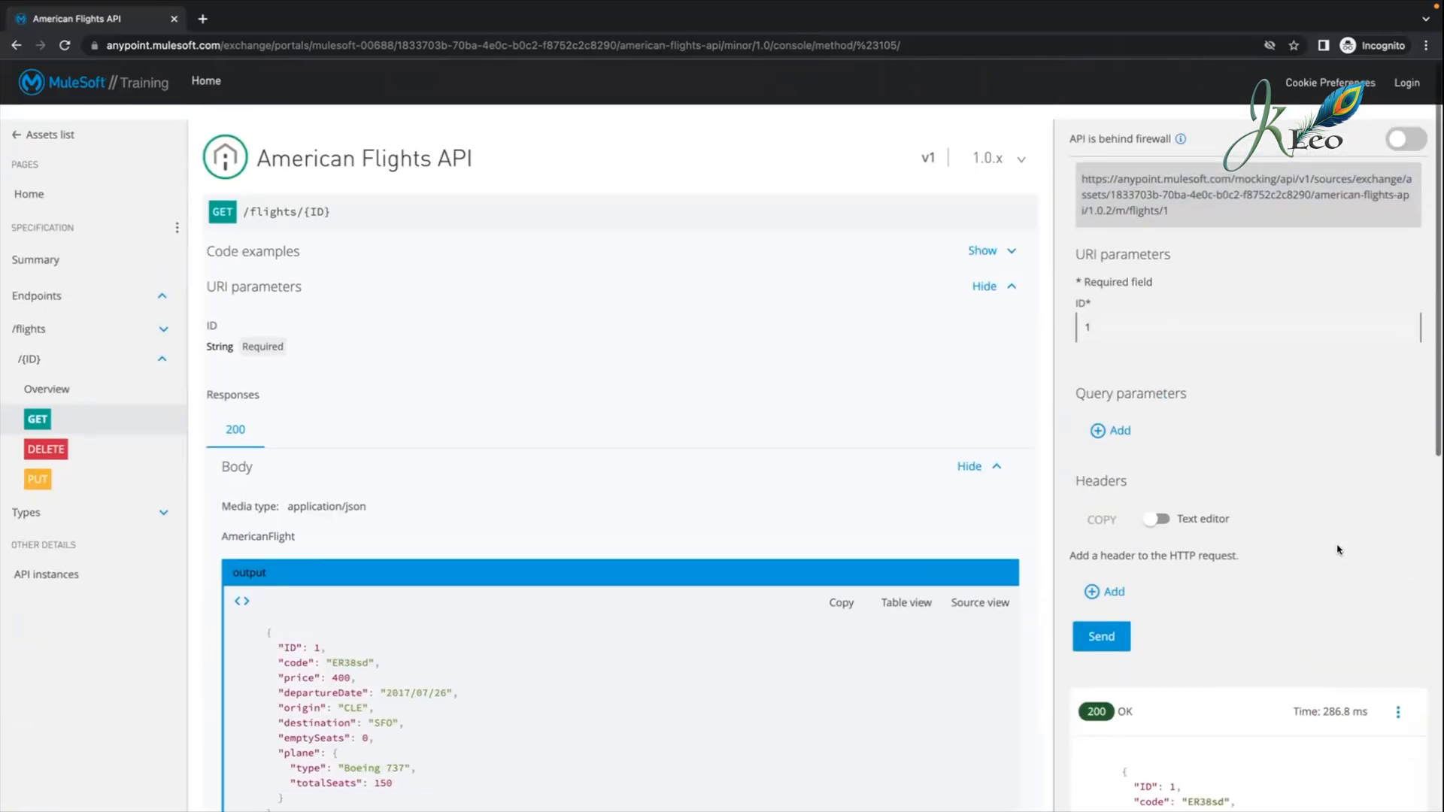
Step: Examine the mocking service URL used by the GET request along with its response details in the public portal
scroll(1337, 549, "down", 1)
left_click_drag(1170, 197, 1070, 166)
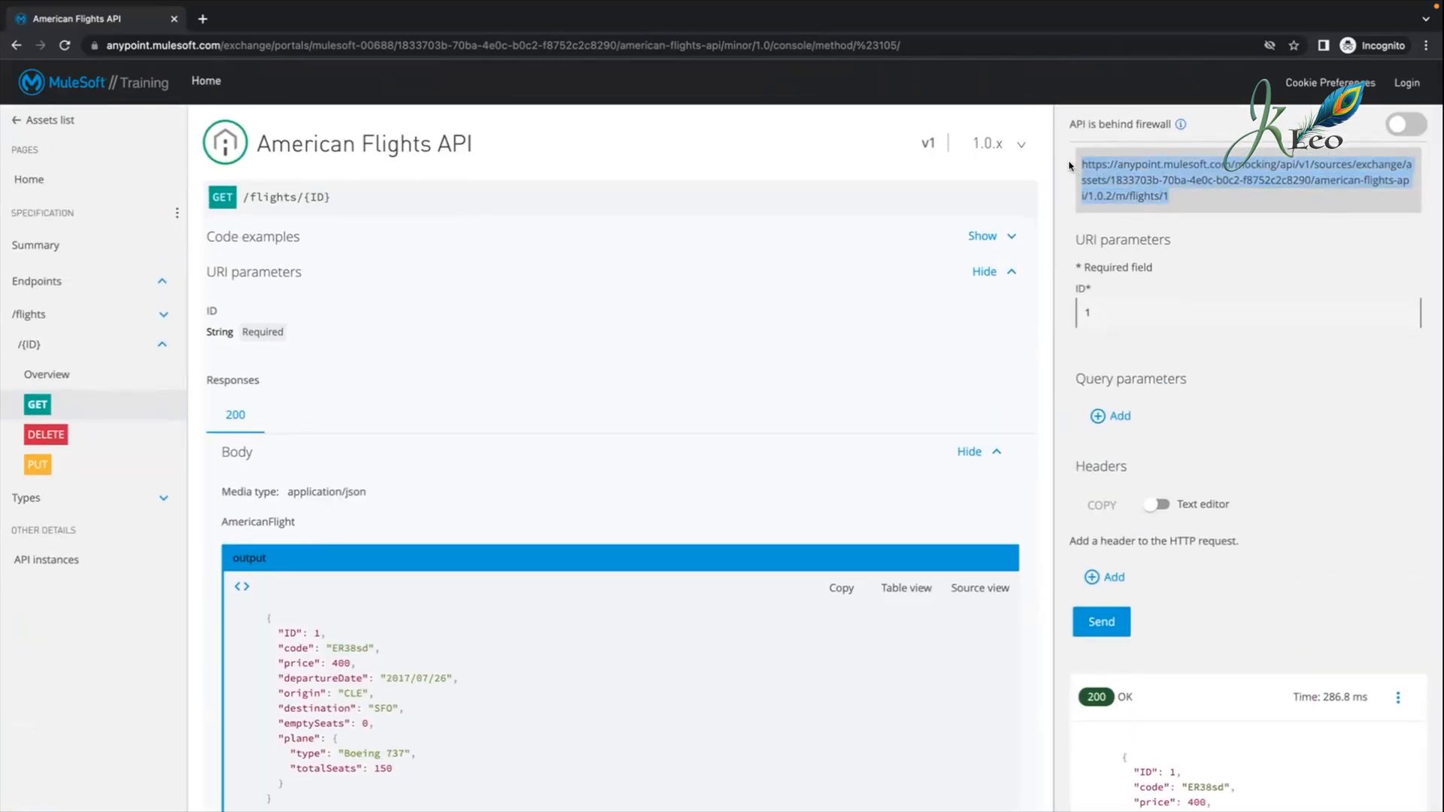
left_click(1181, 179)
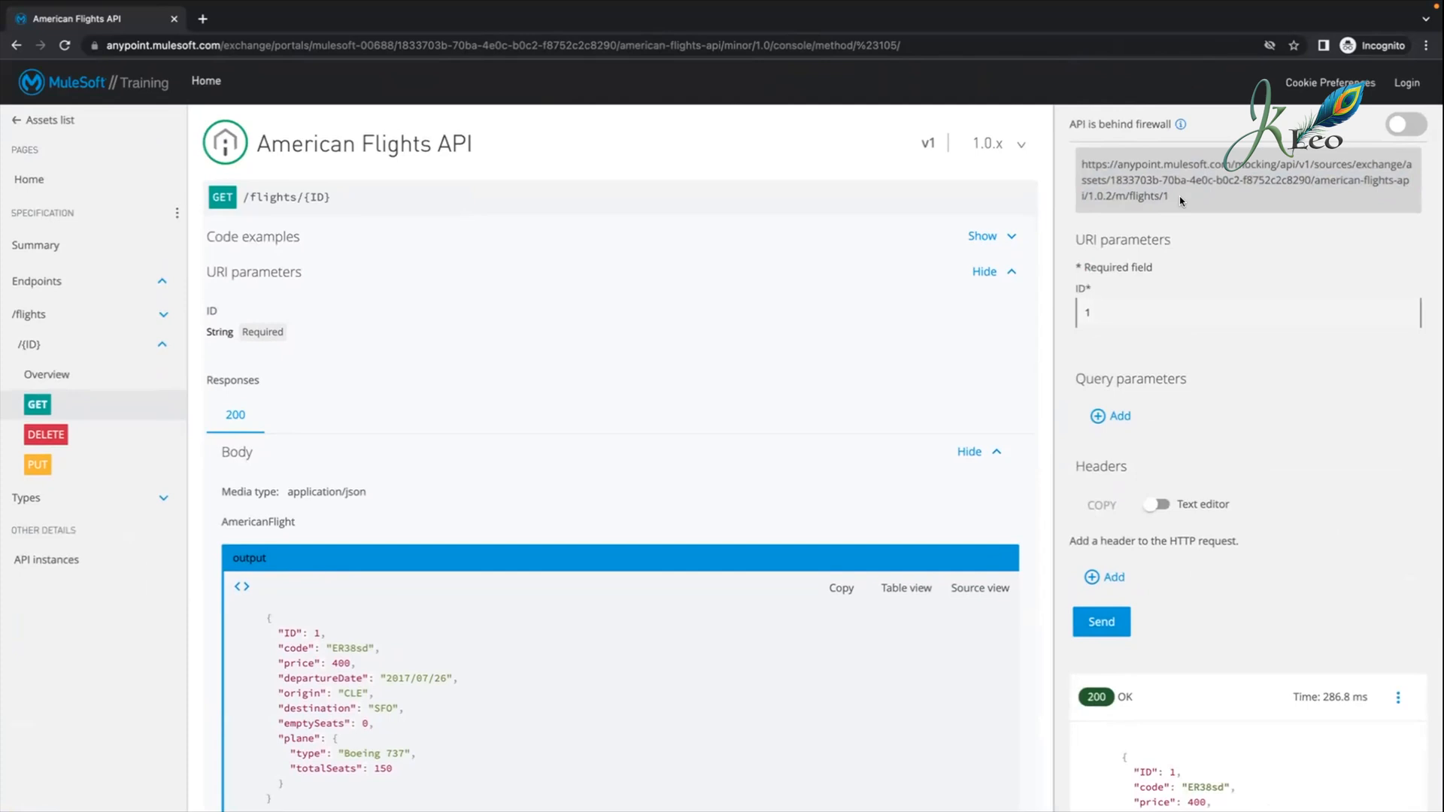
left_click_drag(1189, 204, 1060, 164)
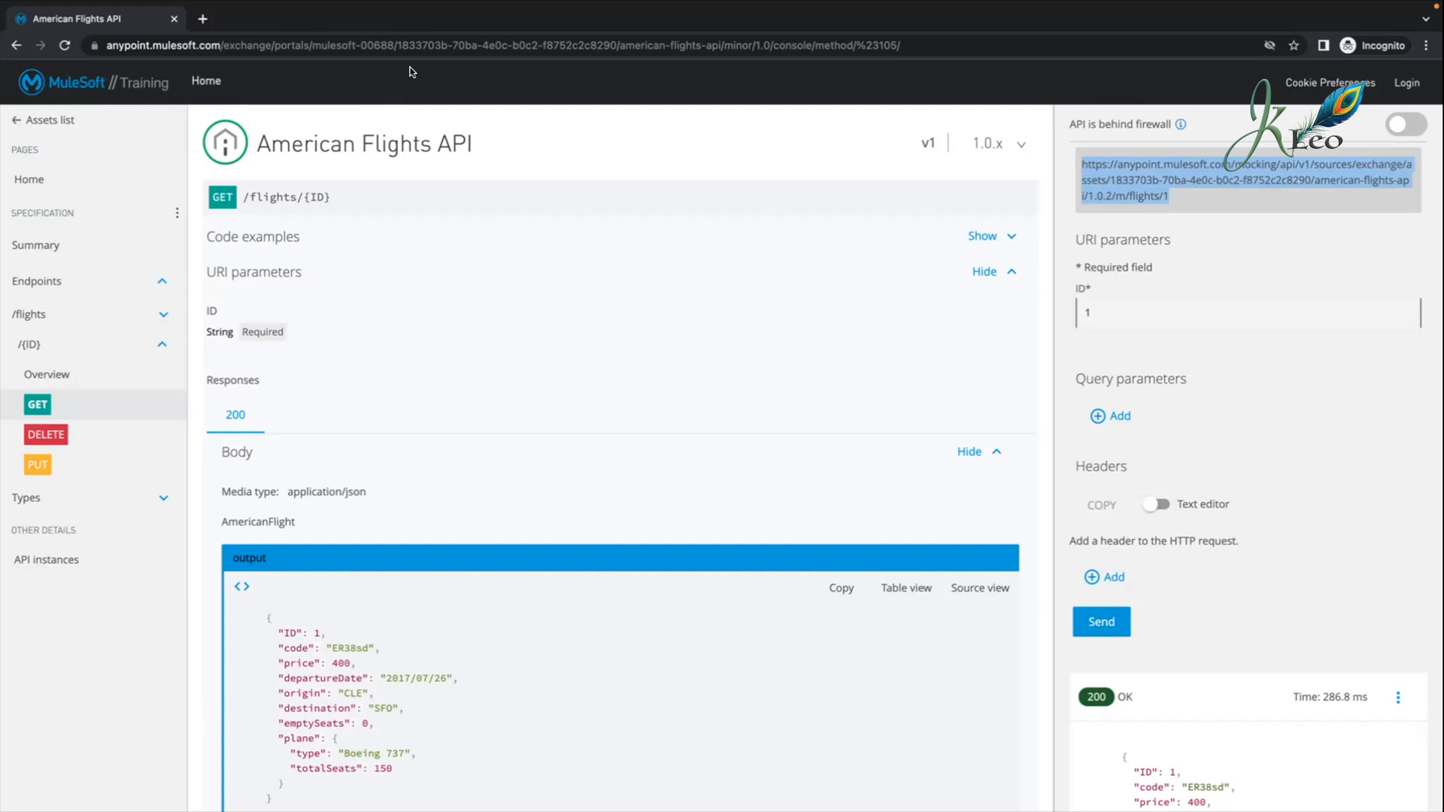
left_click_drag(1172, 207, 1066, 169)
left_click(1208, 226)
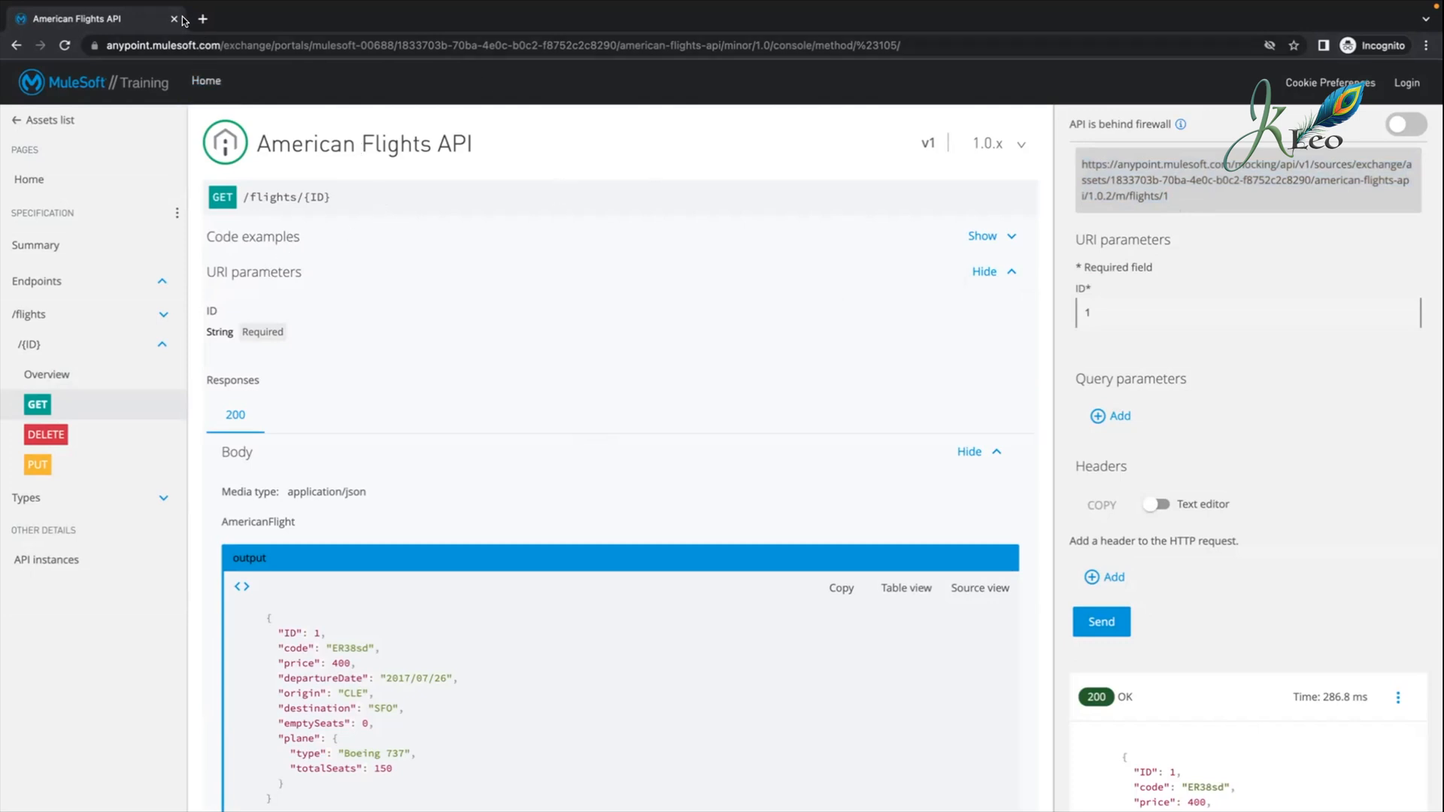
scroll(493, 208, "down", 9)
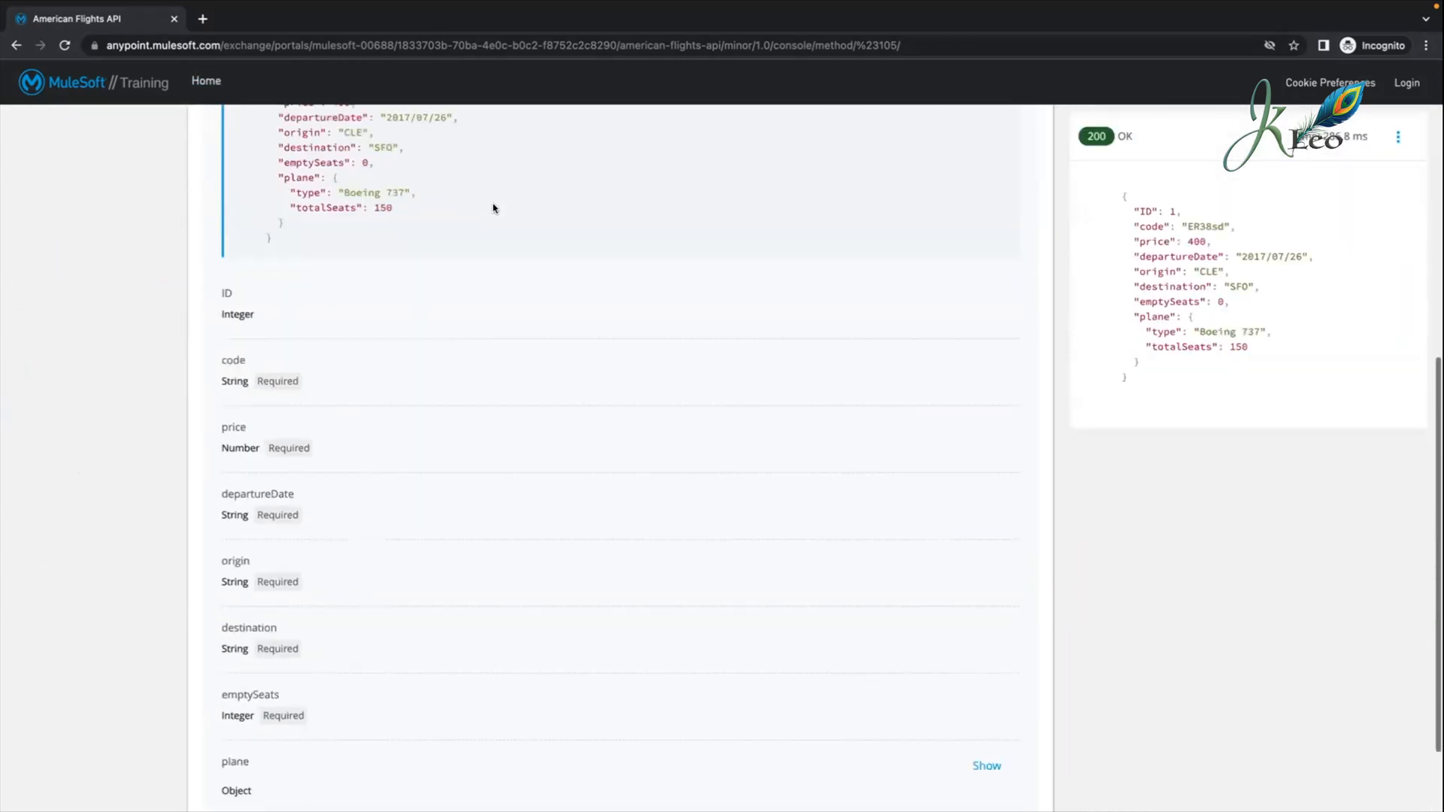
scroll(493, 208, "up", 9)
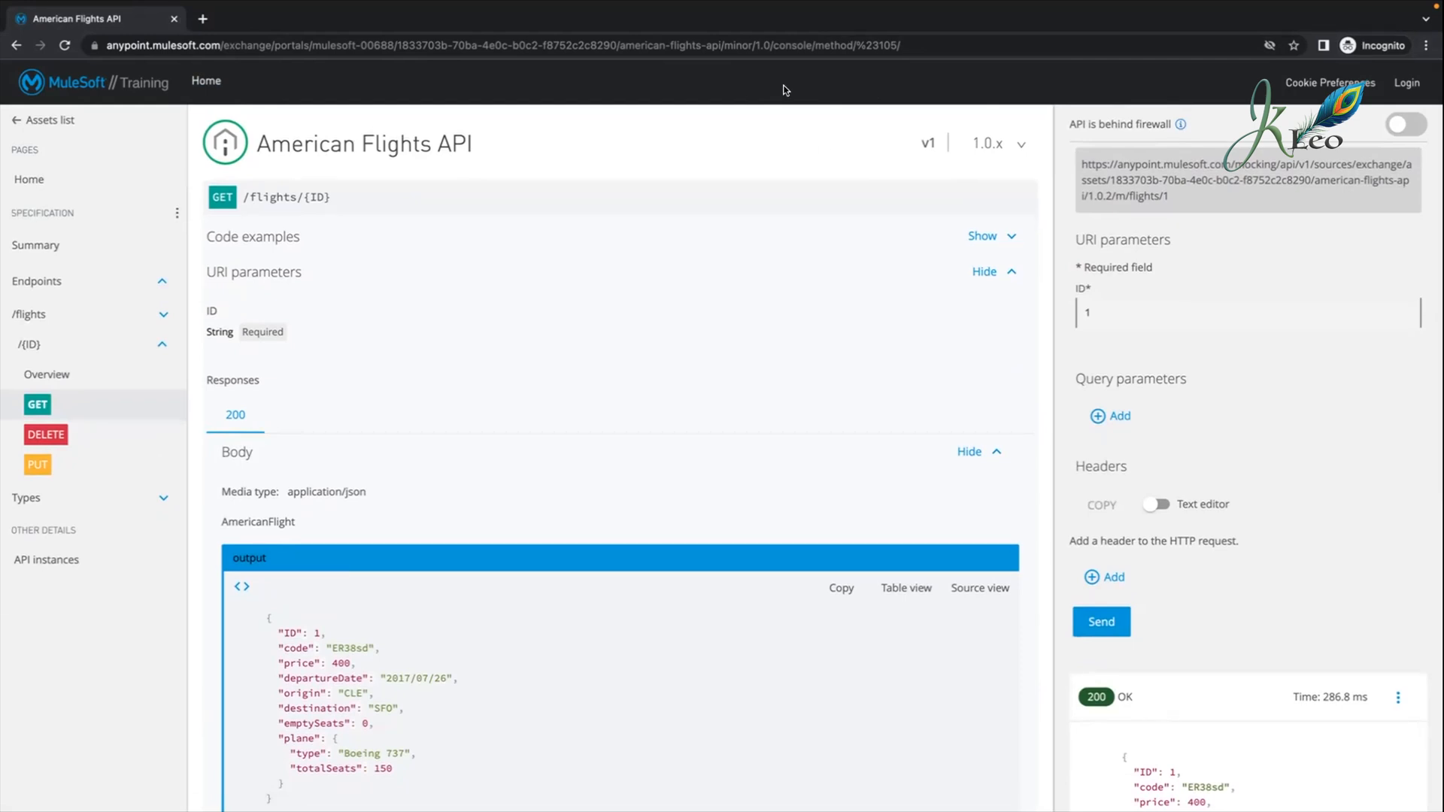
left_click_drag(1182, 181, 1084, 156)
left_click(1085, 156)
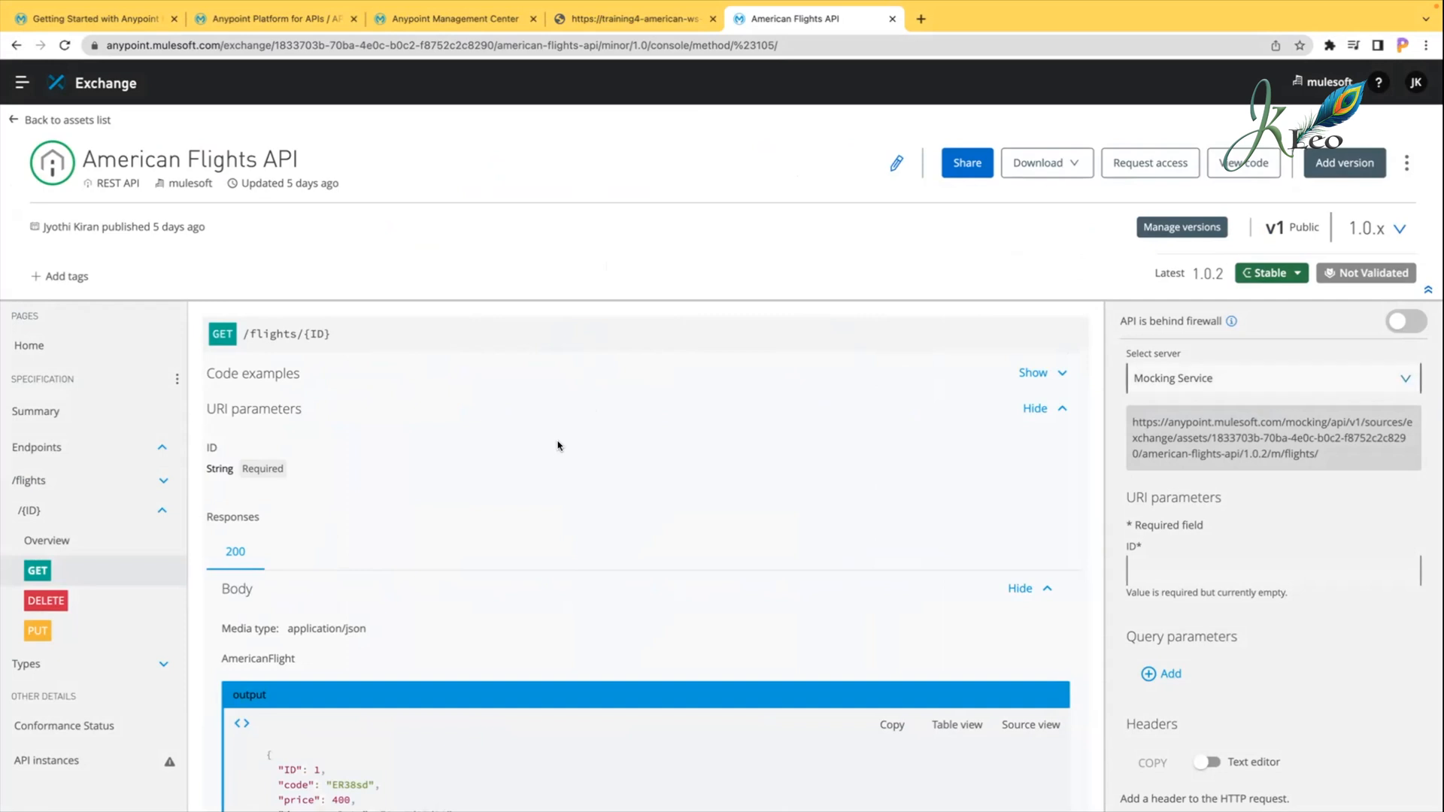
Step: In the signed-in Exchange, open American Flights API's API instances page and set the Sandbox v1 instance's visibility to Public
scroll(147, 512, "down", 2)
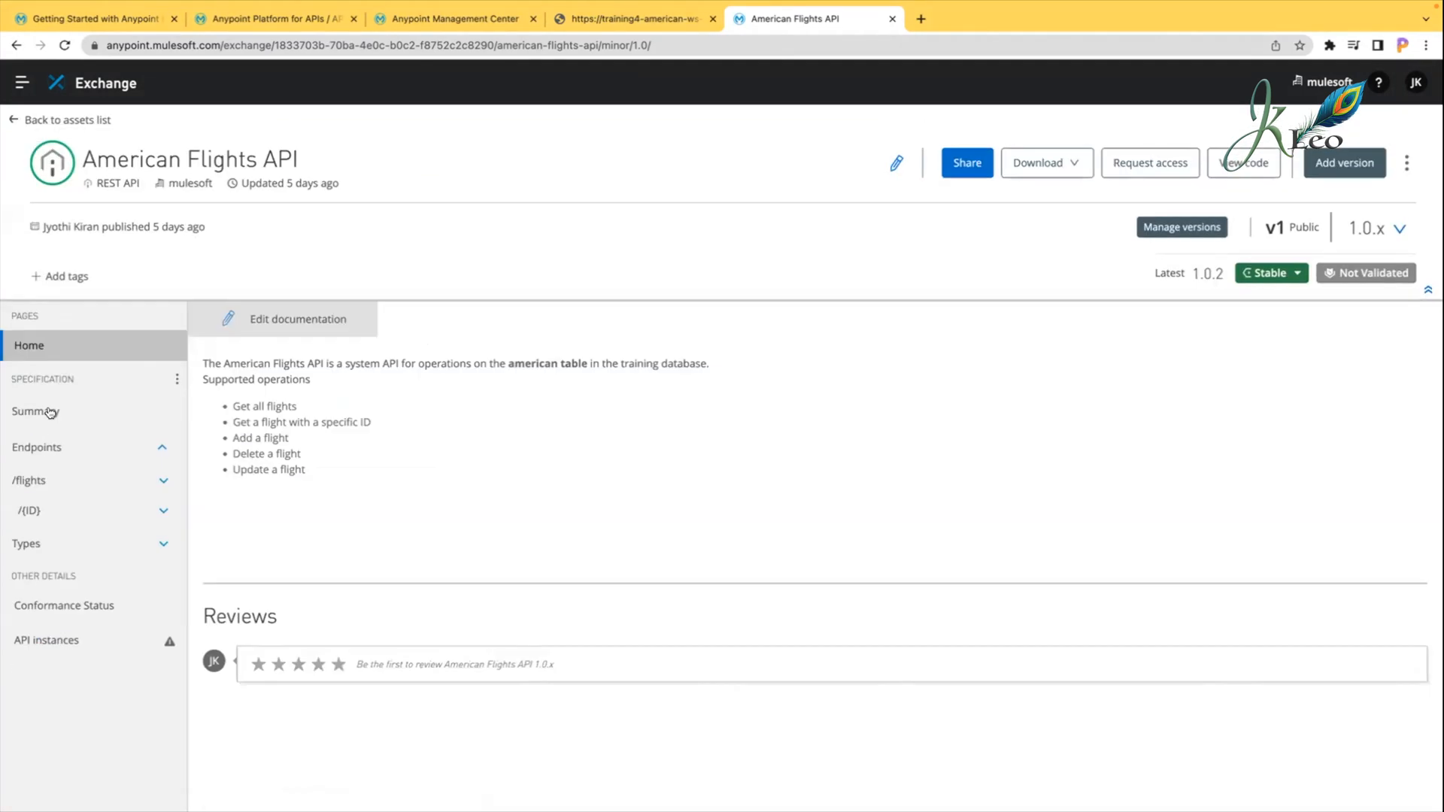
left_click(61, 643)
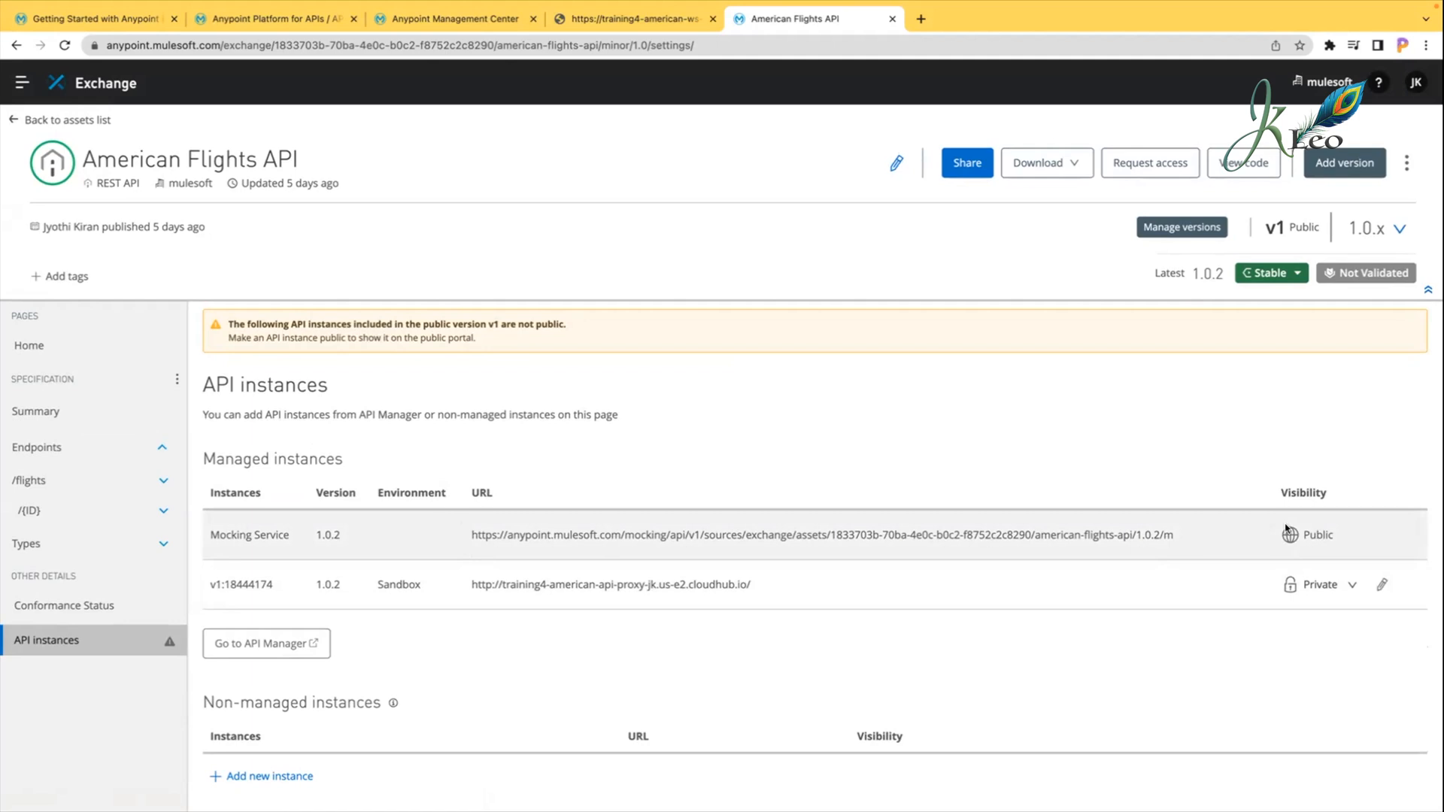
left_click(1347, 586)
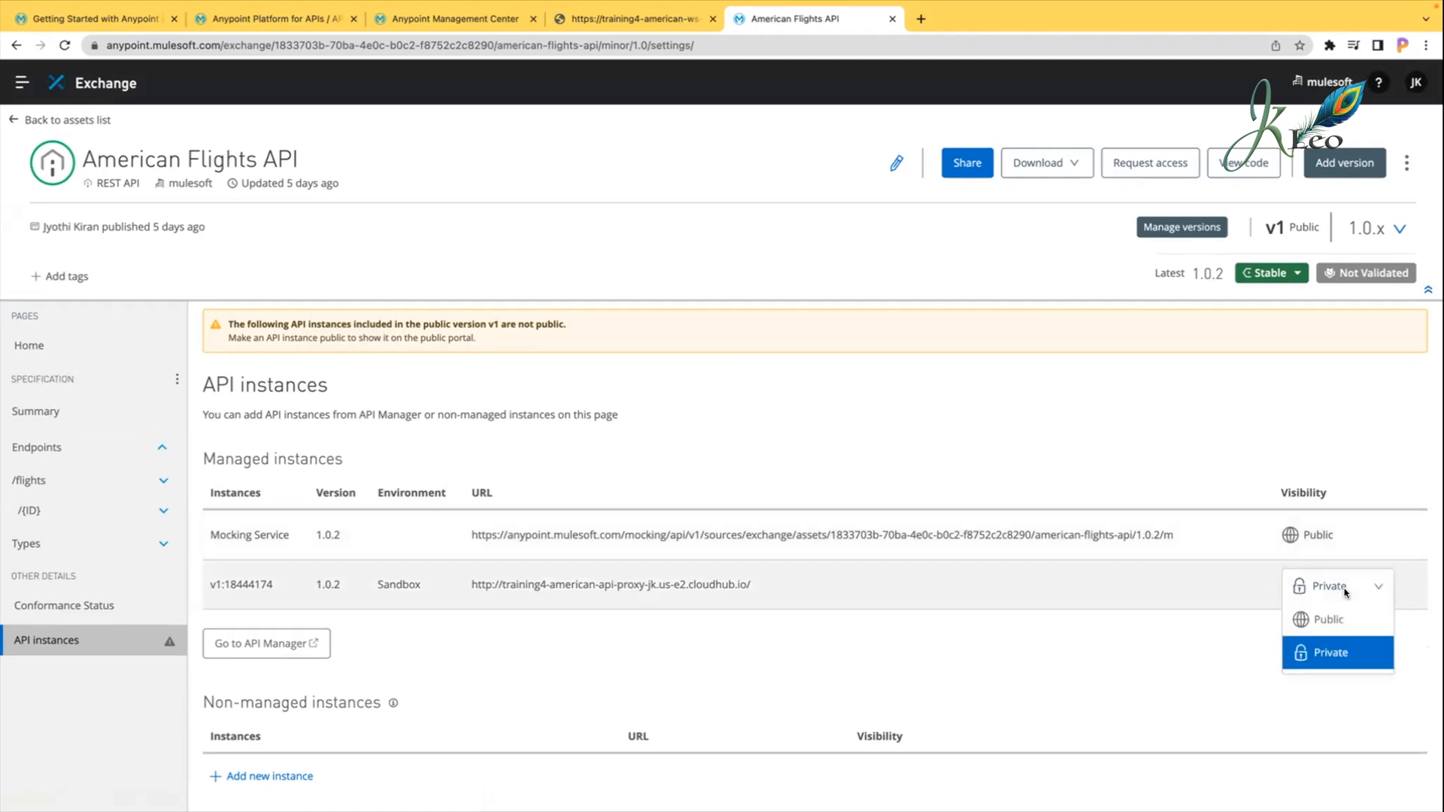
left_click(979, 637)
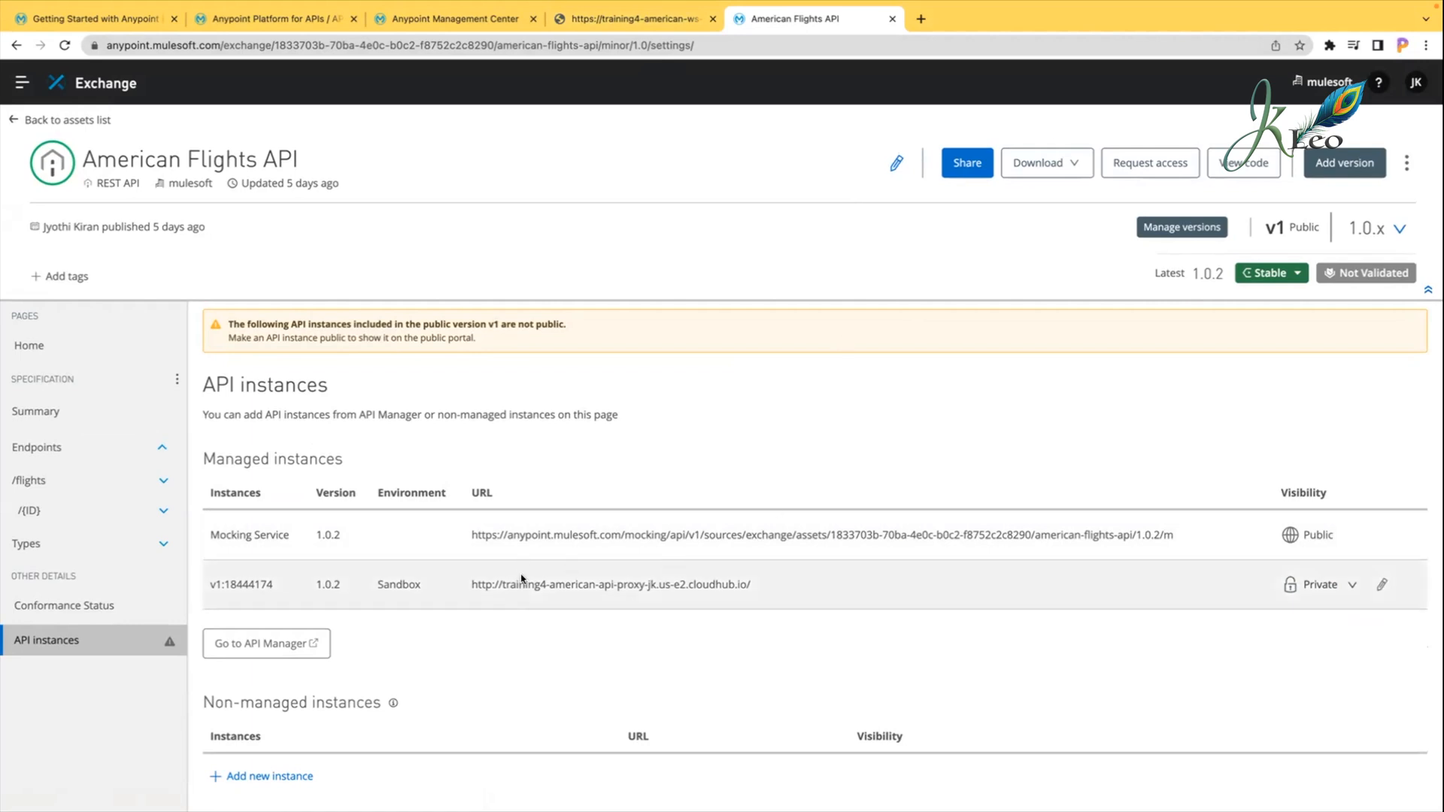
left_click_drag(466, 589, 789, 588)
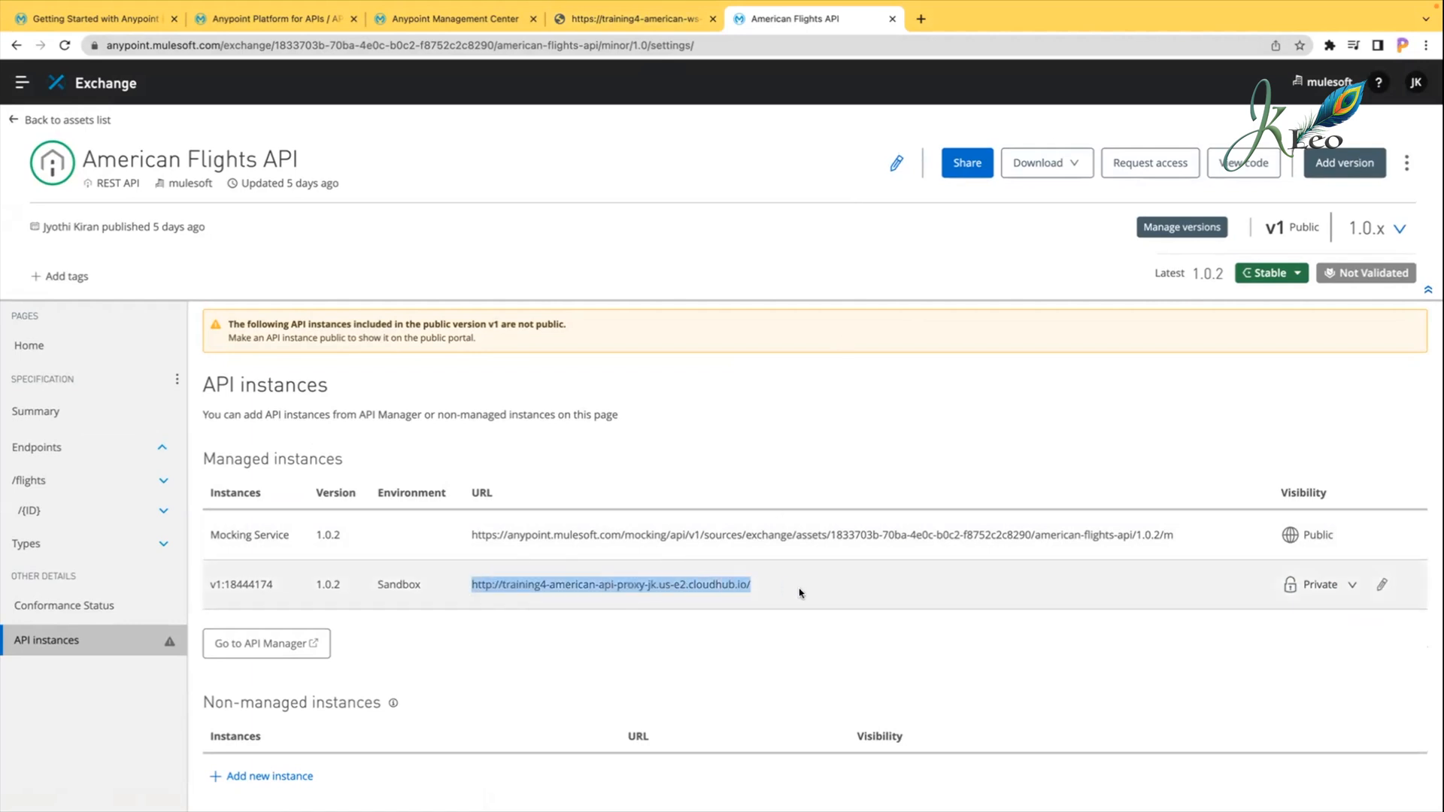
left_click(801, 594)
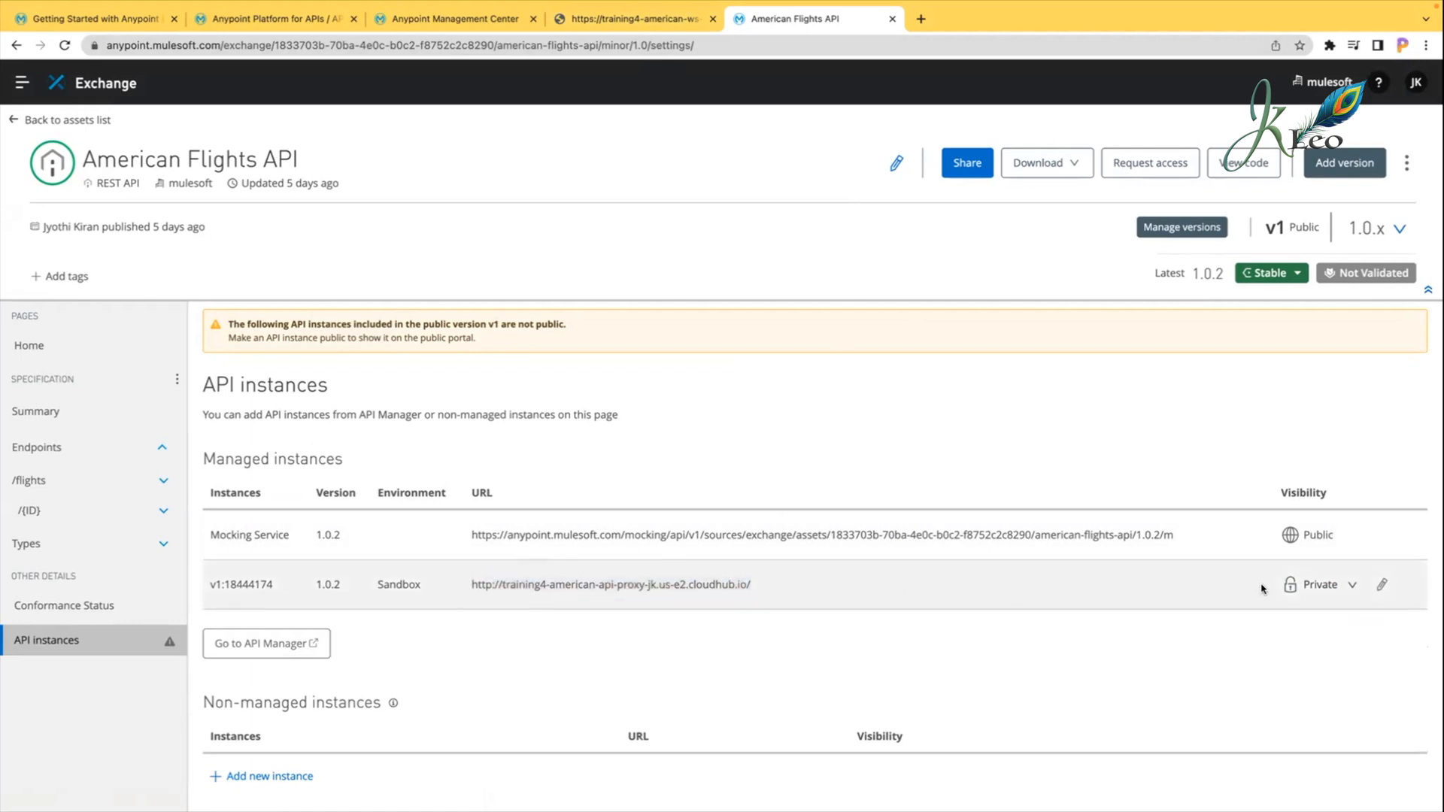
left_click(1332, 588)
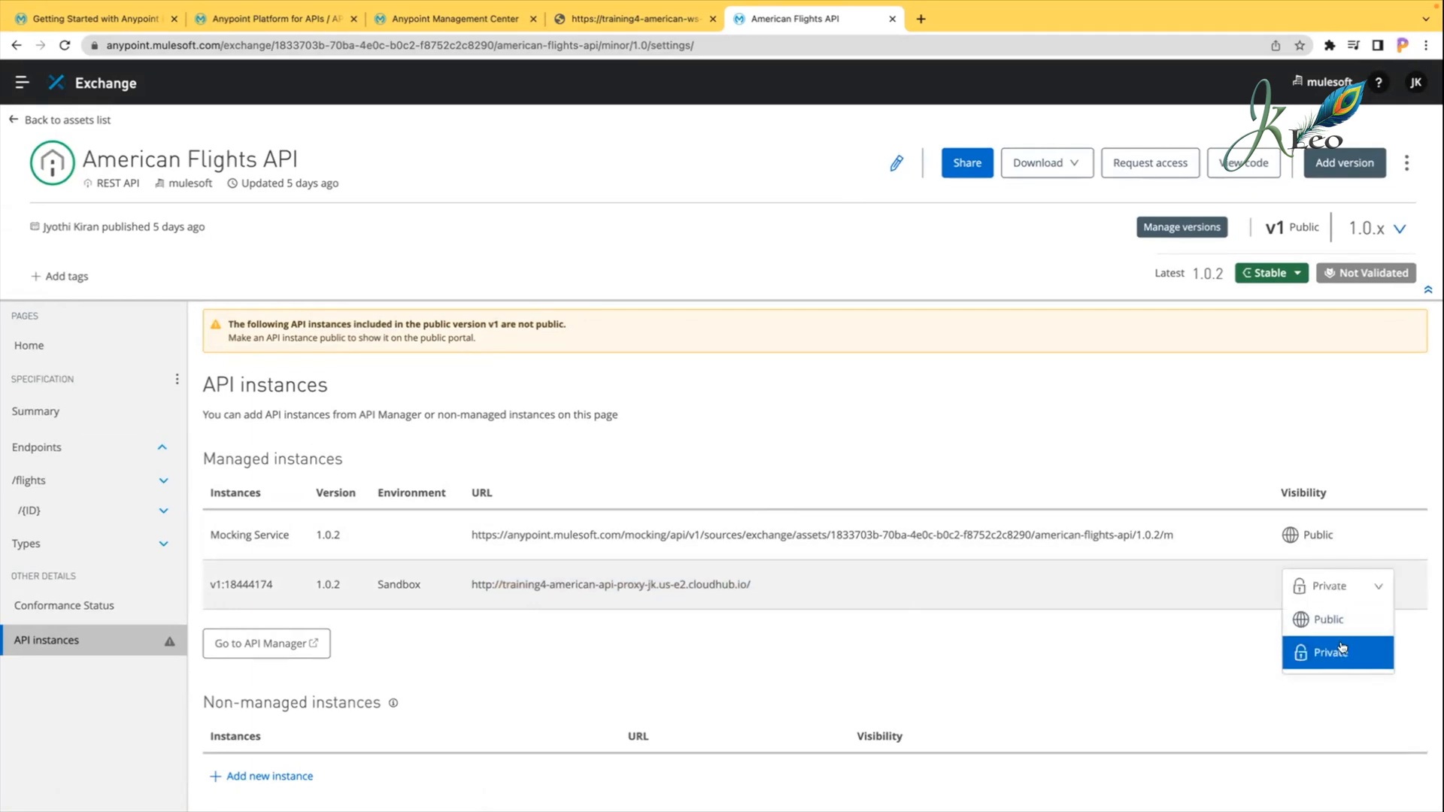
left_click(1330, 622)
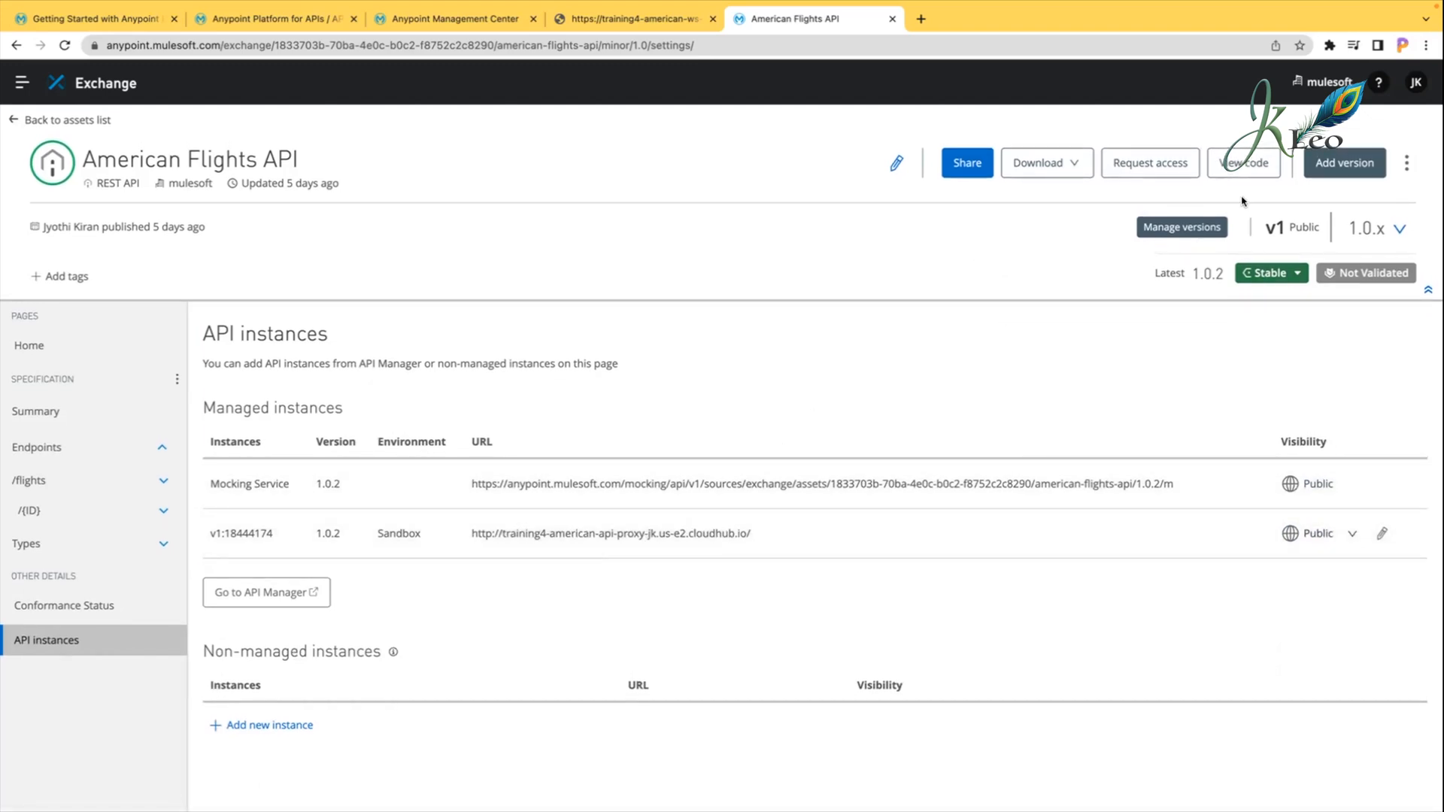
Step: Reopen American Flights API from the assets list and check the visibility of its API instances
left_click(12, 122)
left_click(389, 445)
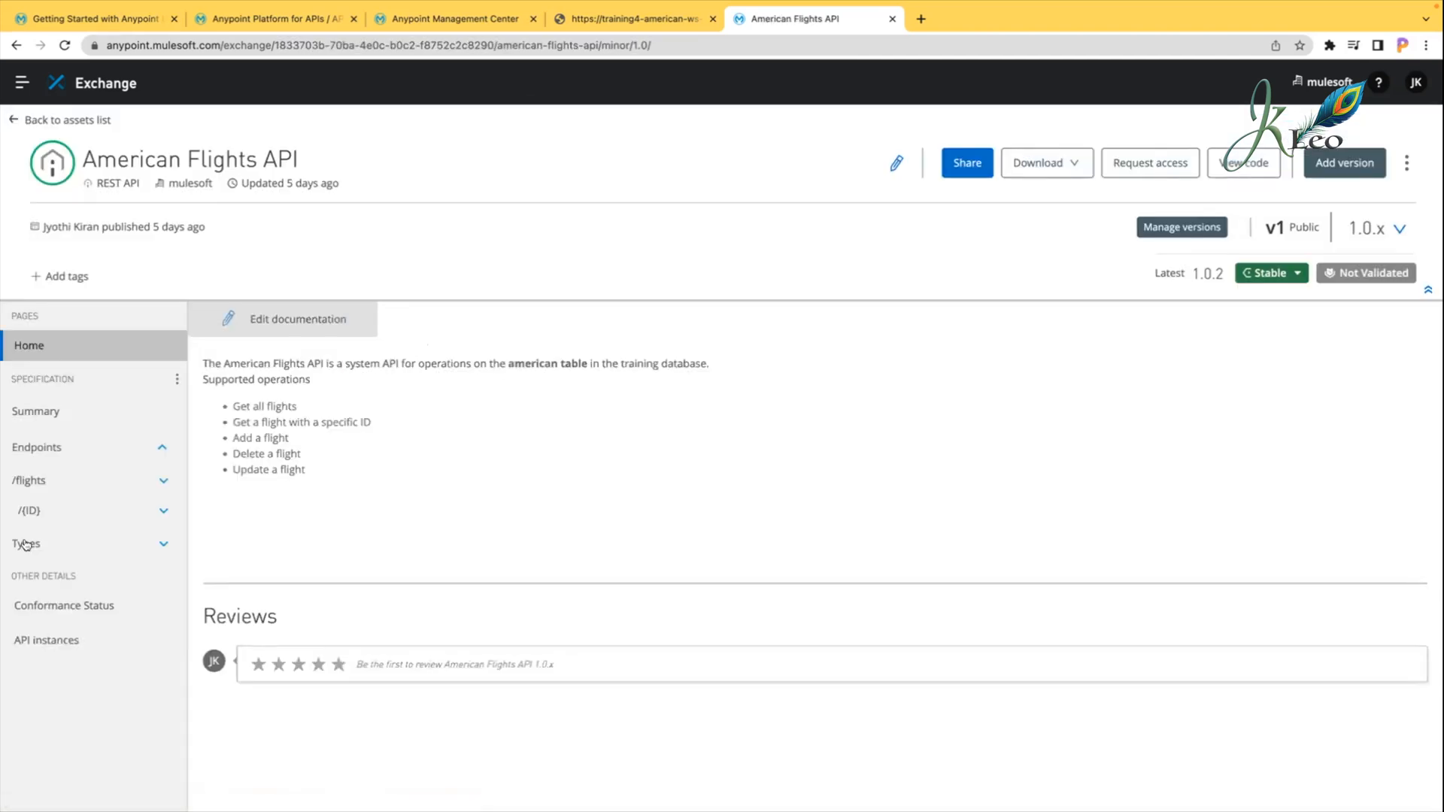
left_click(63, 639)
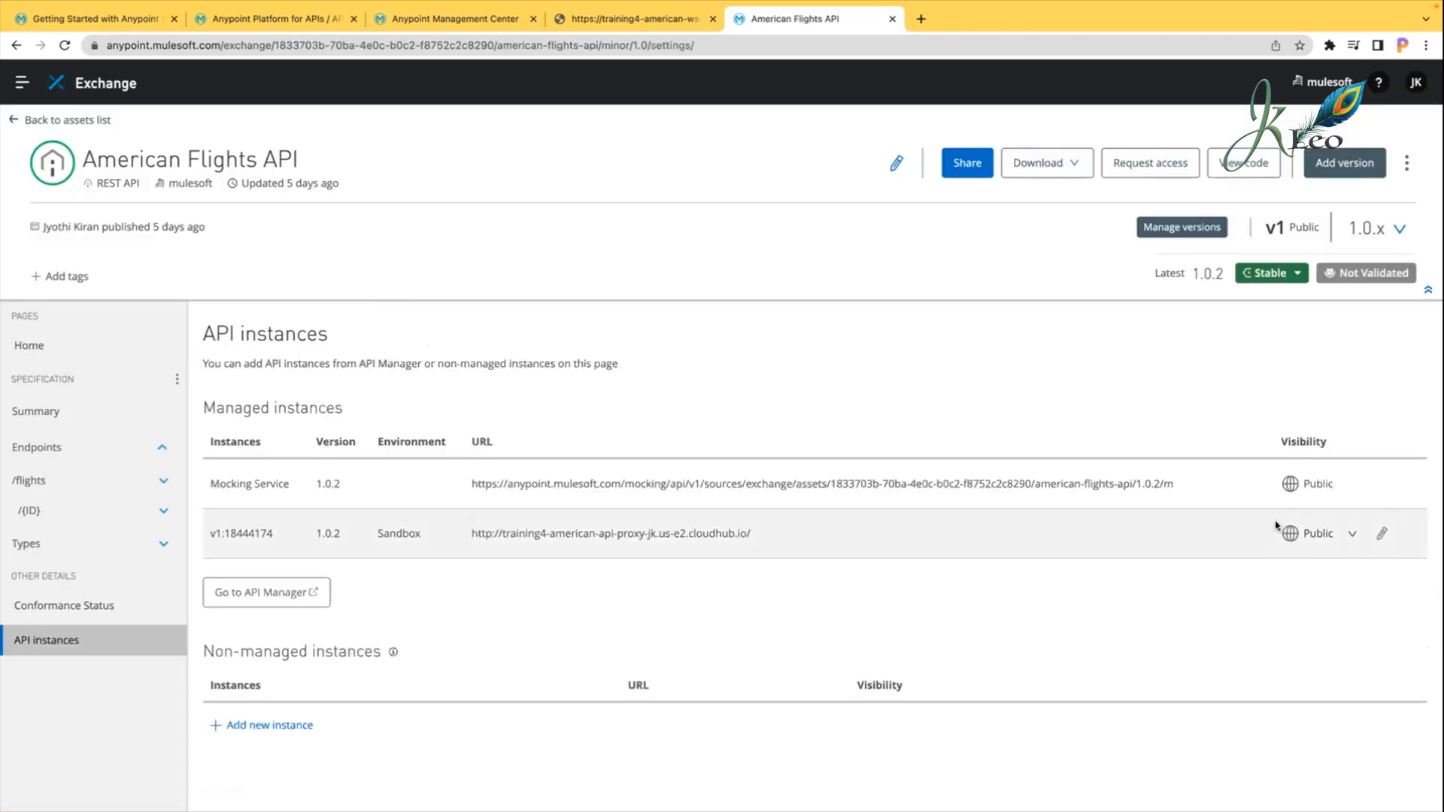
Step: Open the public portal from the Exchange assets list and copy its web address
left_click(14, 122)
left_click(66, 338)
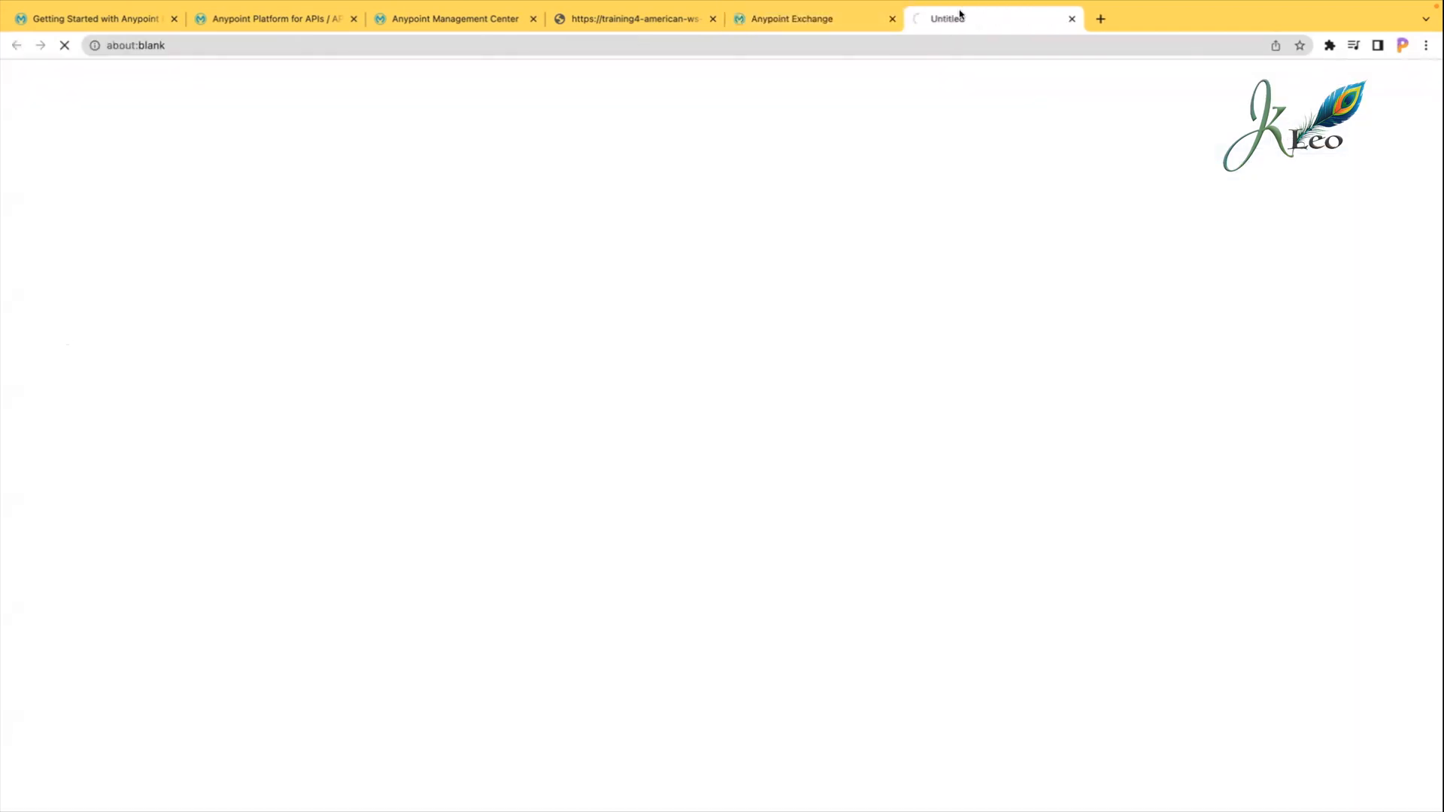
left_click(913, 39)
key("super+c")
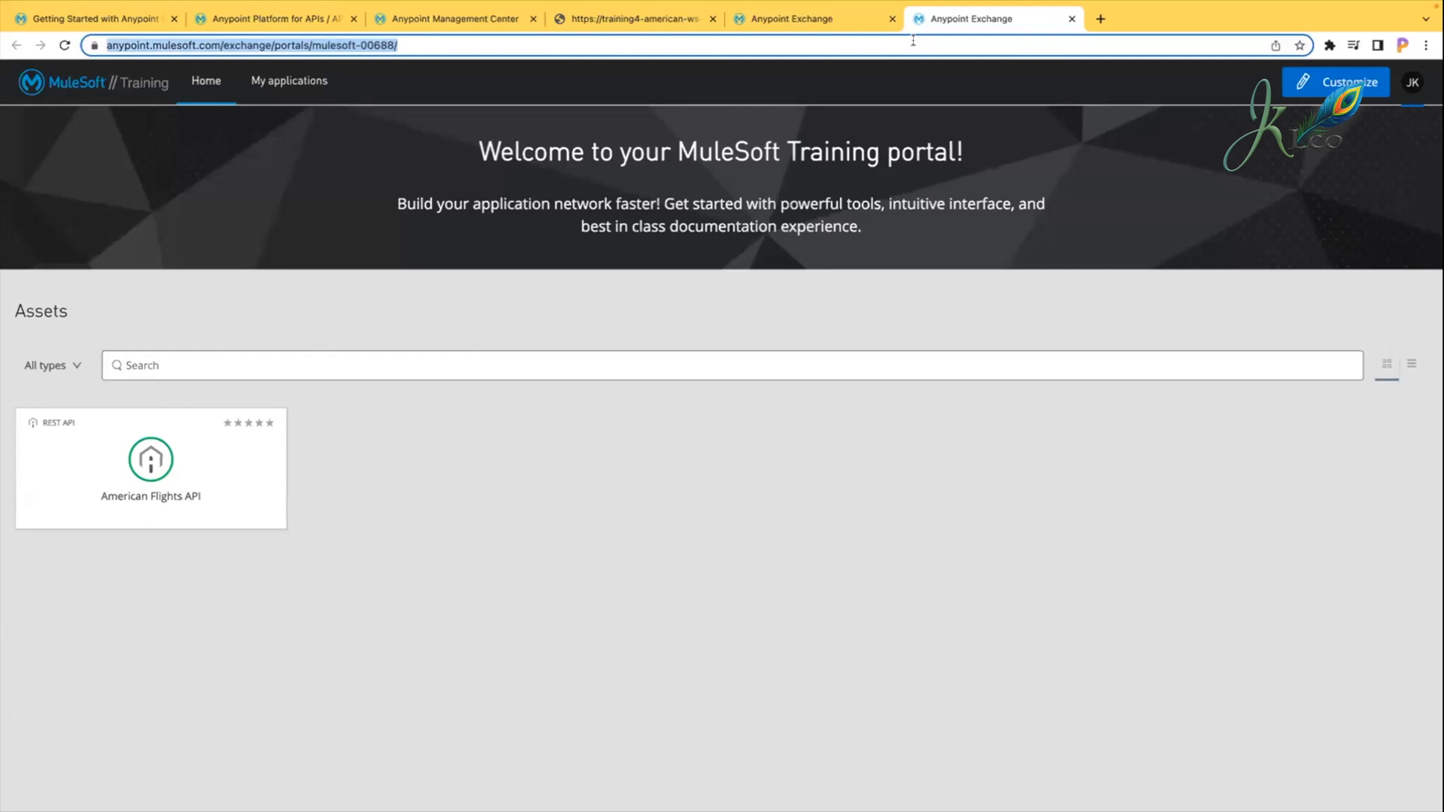
Step: Close the signed-in public portal and open its copied address in a private browsing window
left_click(1072, 18)
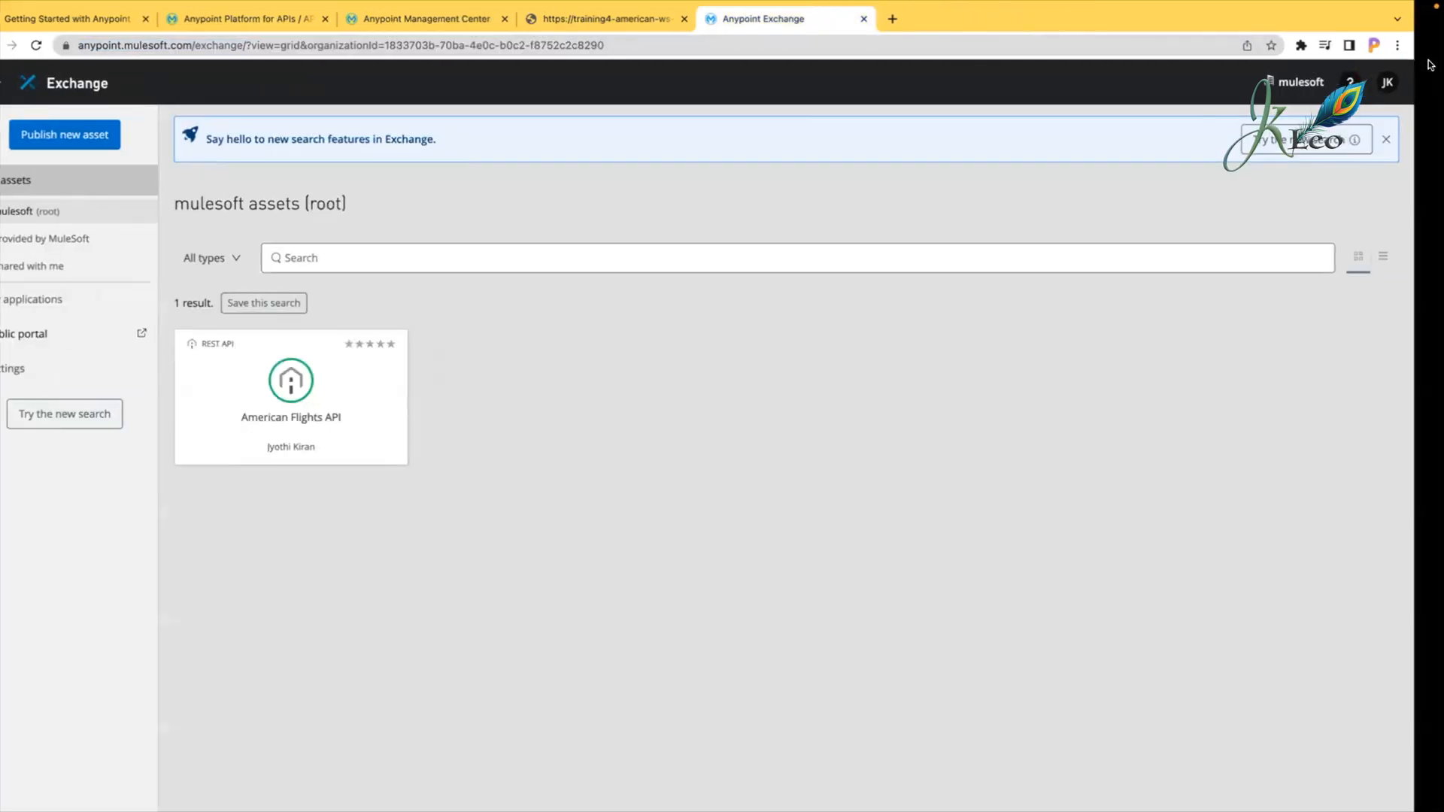
left_click(1426, 47)
left_click(1241, 113)
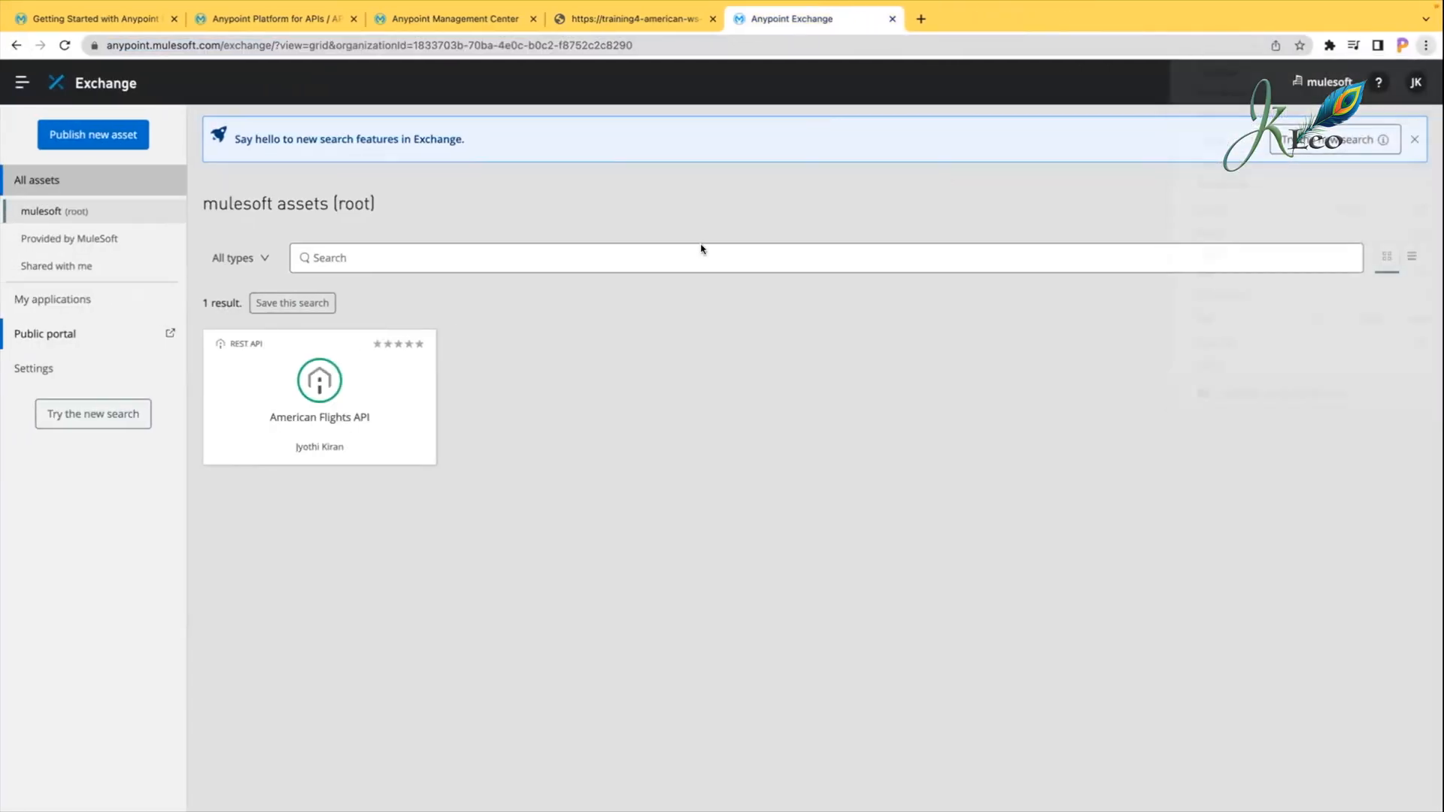
key("super+v")
key("Return")
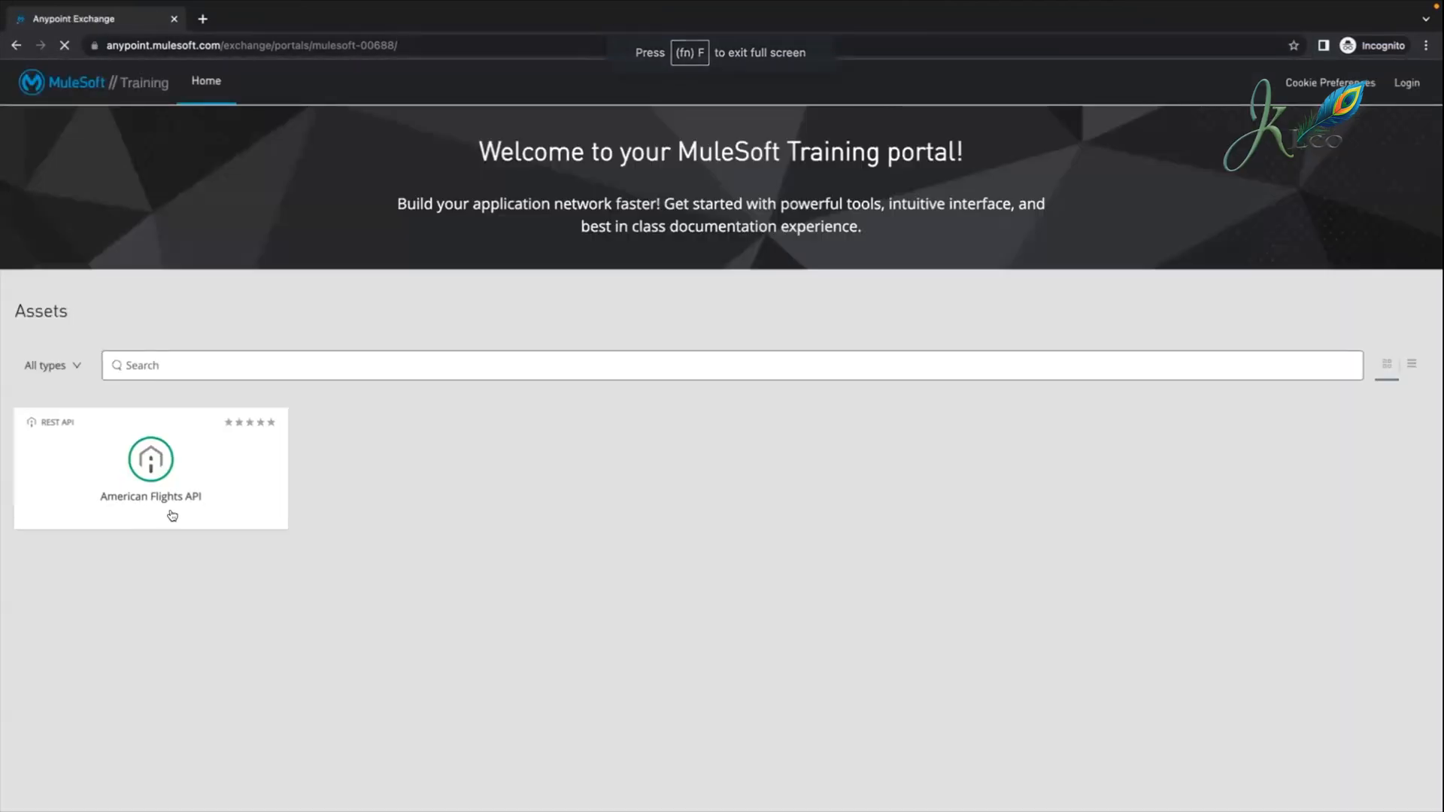
Step: Open American Flights API in the public portal and display the GET method of the /{ID} resource
left_click(260, 461)
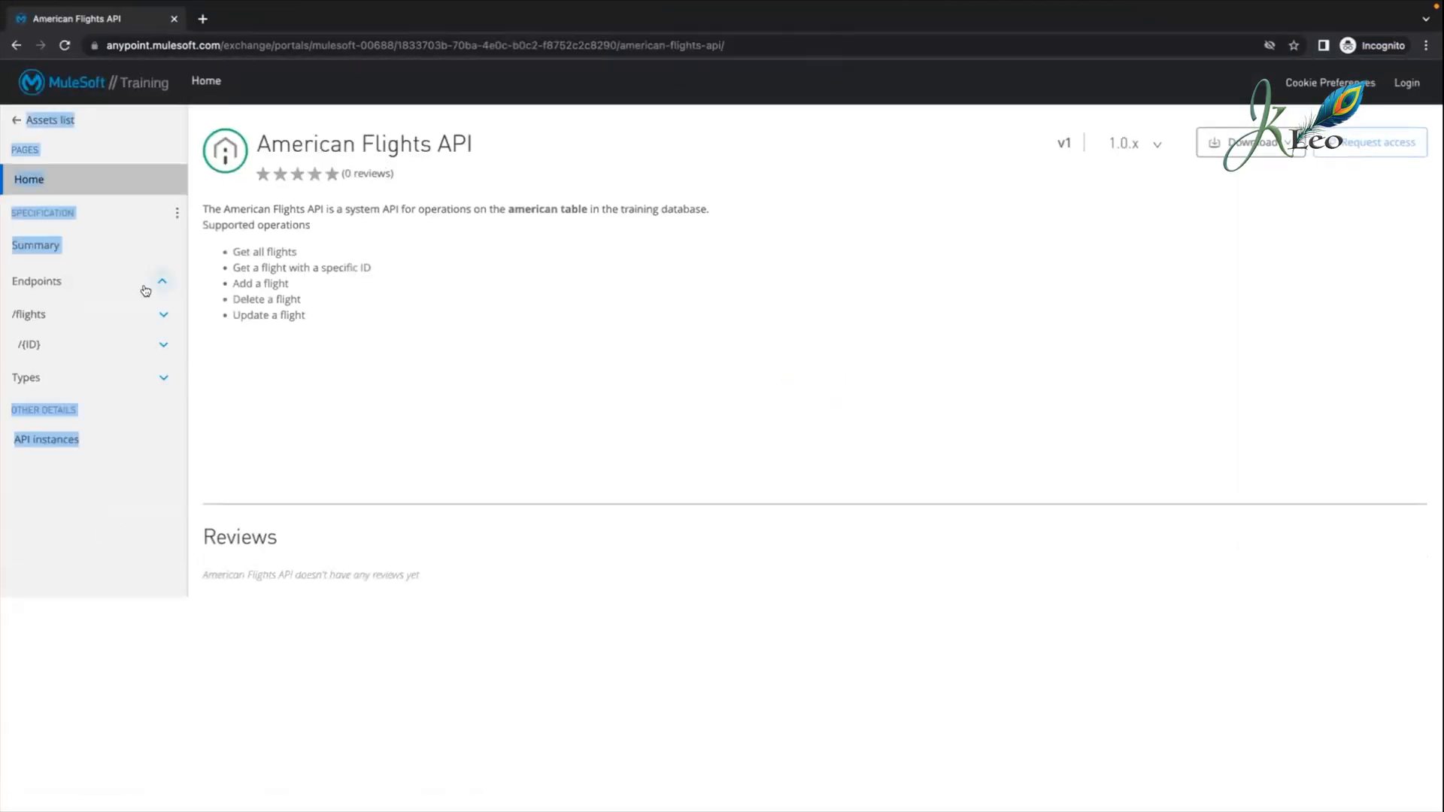
left_click(306, 351)
left_click(109, 345)
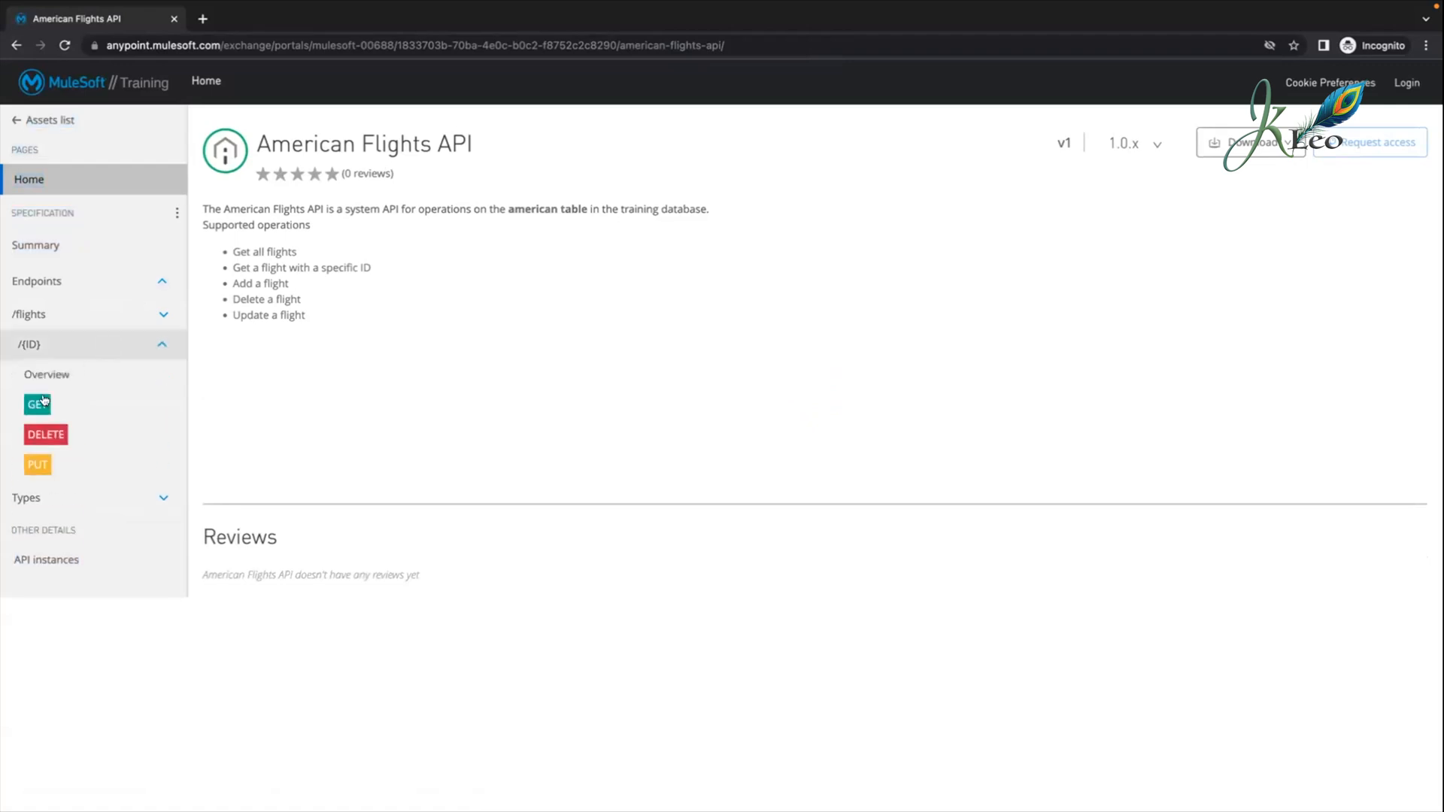
left_click(37, 403)
Step: Compare the Sandbox v1 and Mocking Service server choices for the GET request, ending on Mocking Service
left_click(1236, 188)
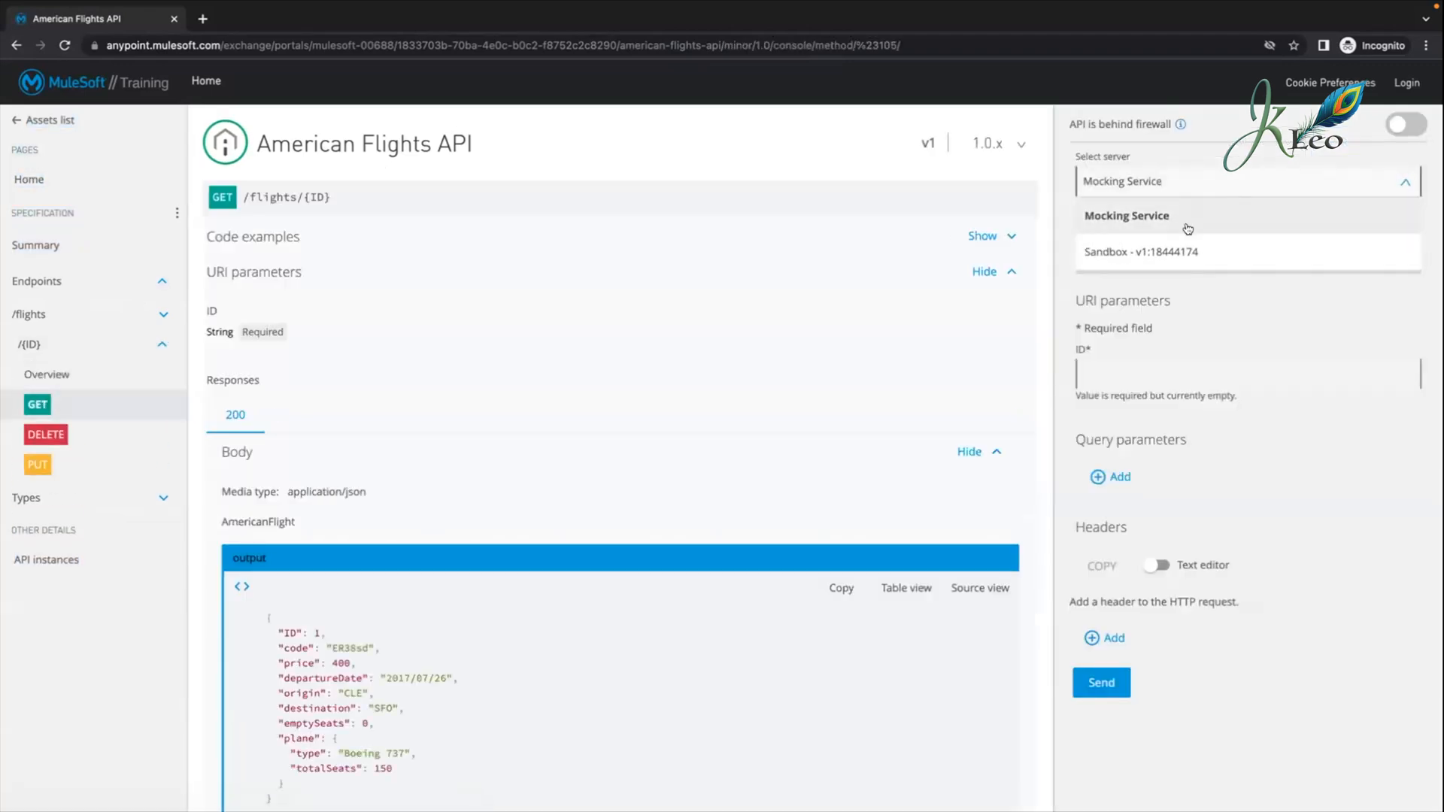
left_click(1162, 249)
left_click(1151, 188)
left_click(1139, 213)
left_click(1142, 189)
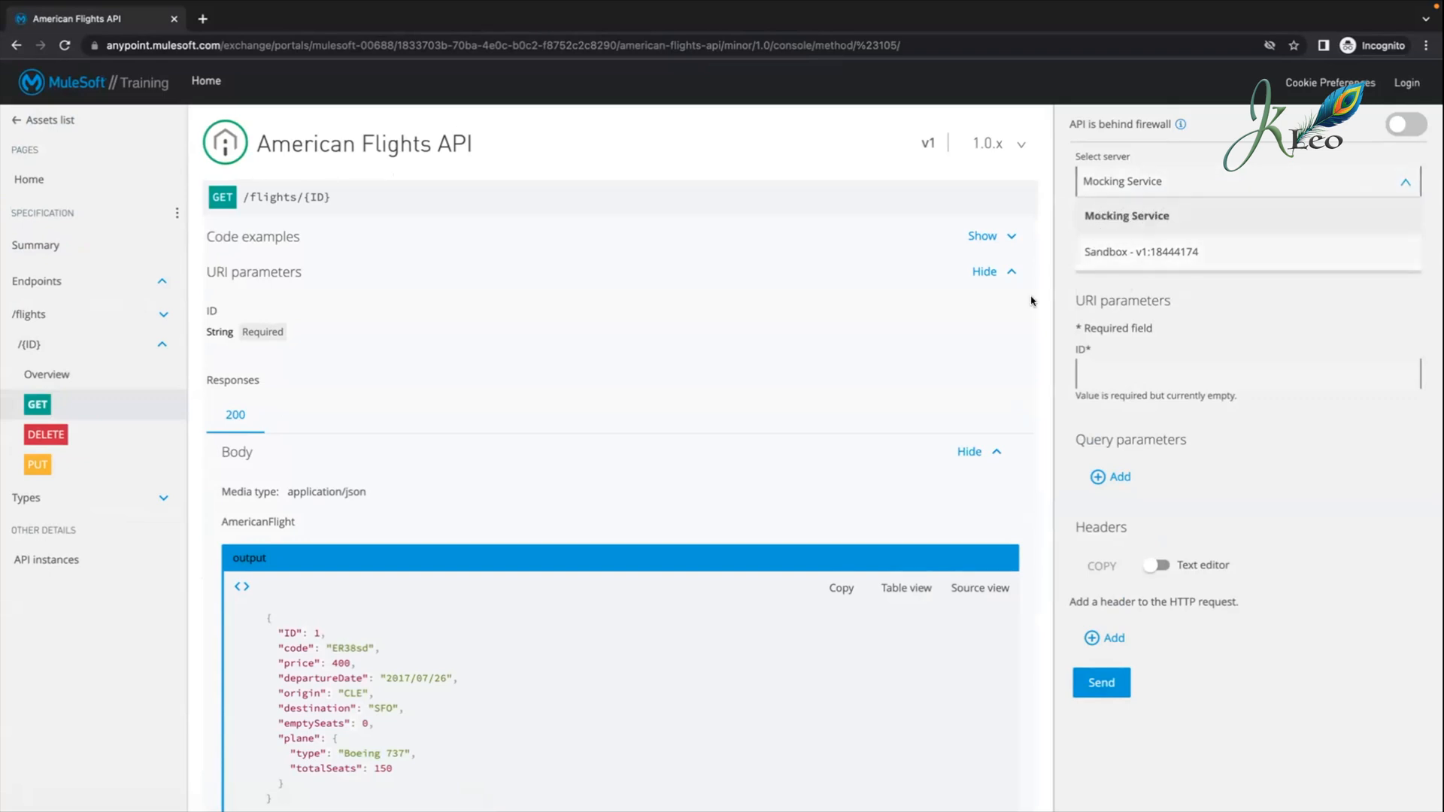
left_click(1137, 220)
Step: Return to the signed-in Exchange, open American Flights API's API instances and check the Sandbox instance's visibility options
key("ctrl+Left")
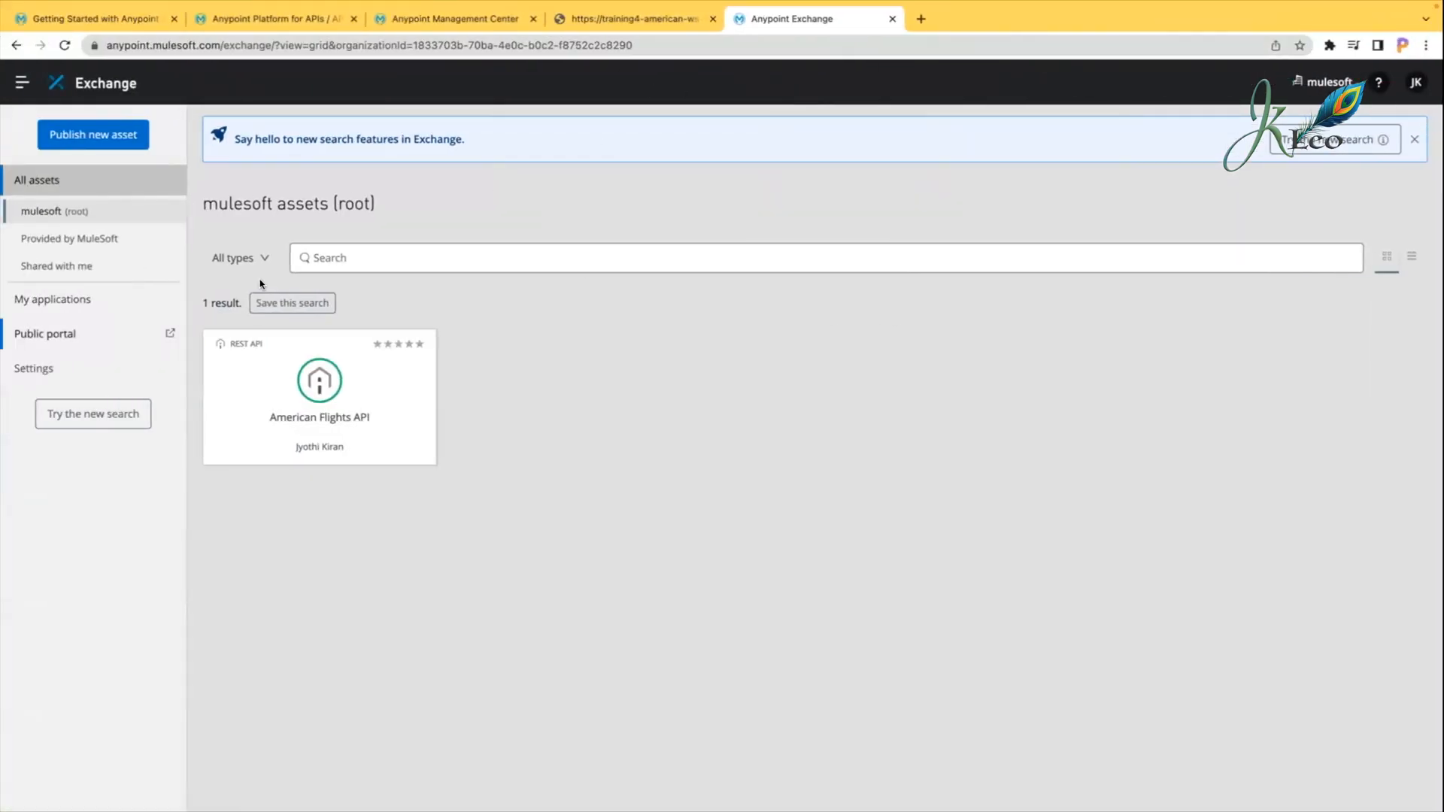
left_click(458, 21)
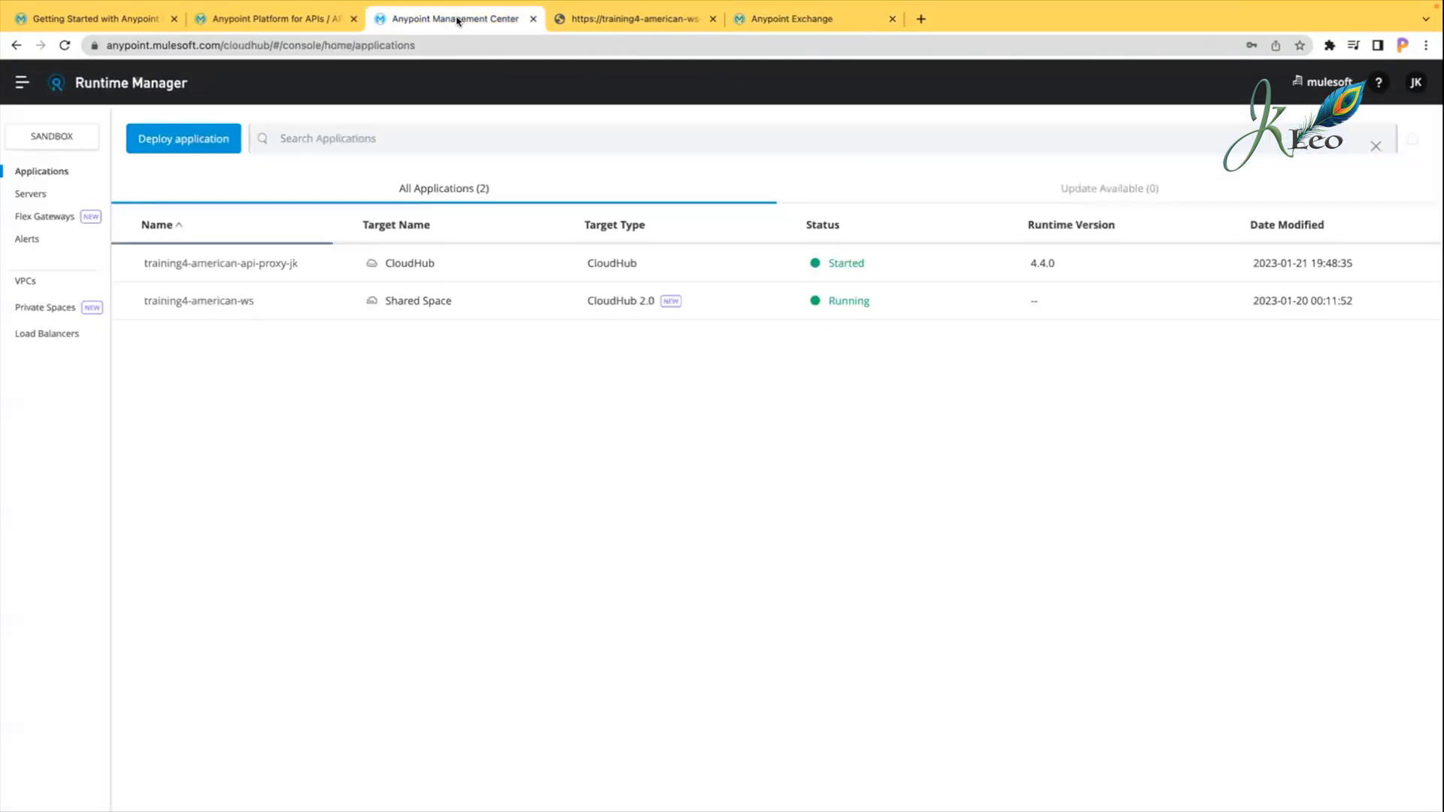
left_click(299, 20)
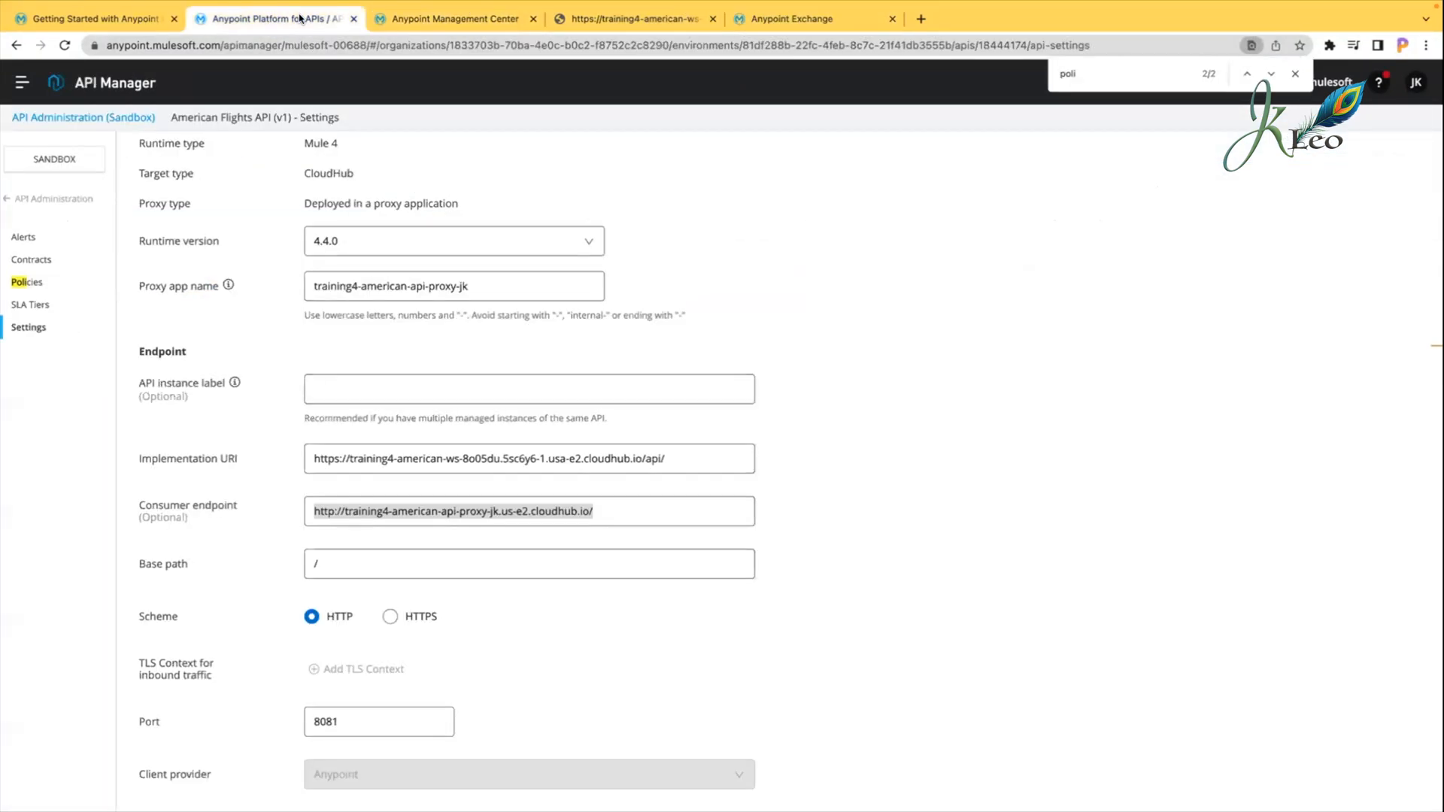
left_click(871, 9)
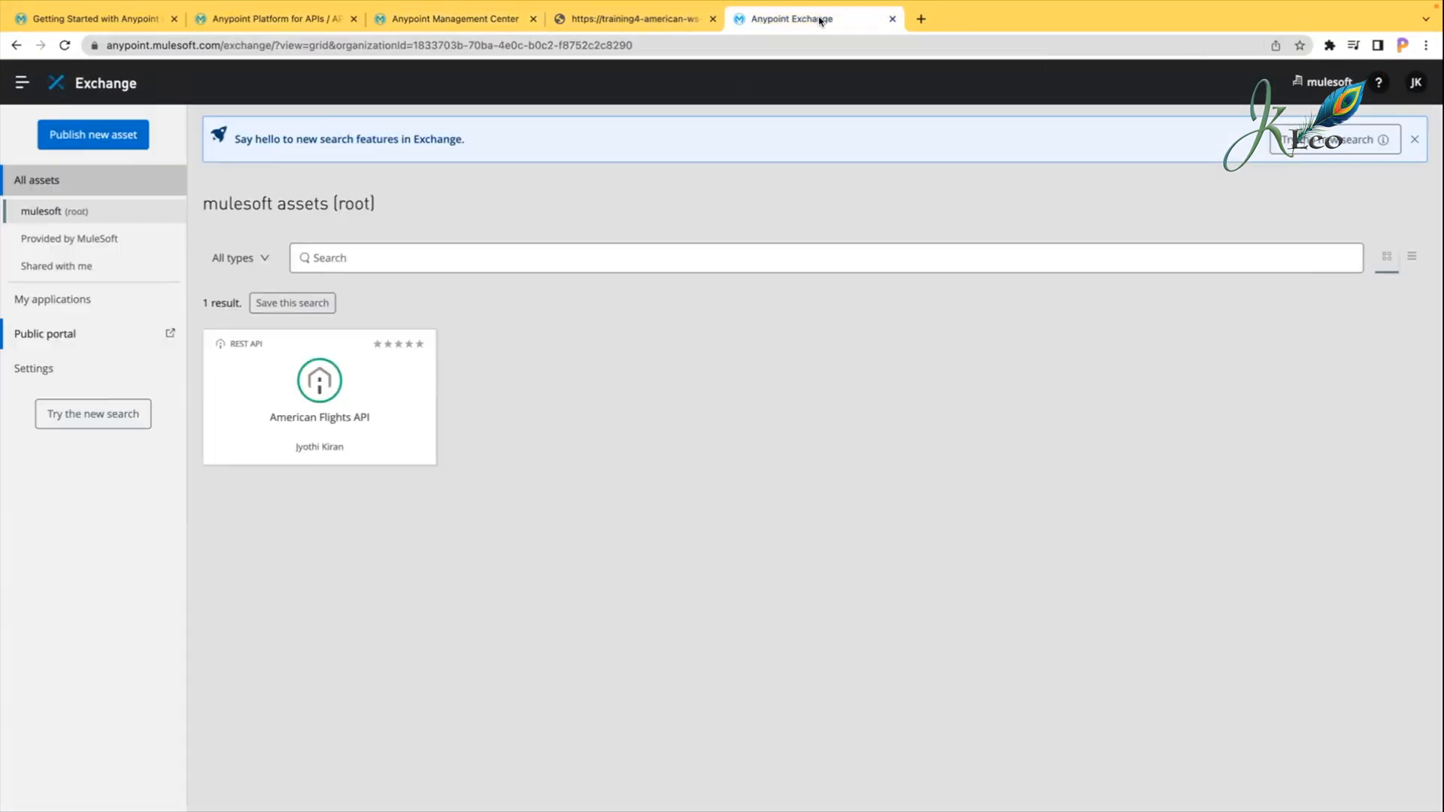
left_click(306, 387)
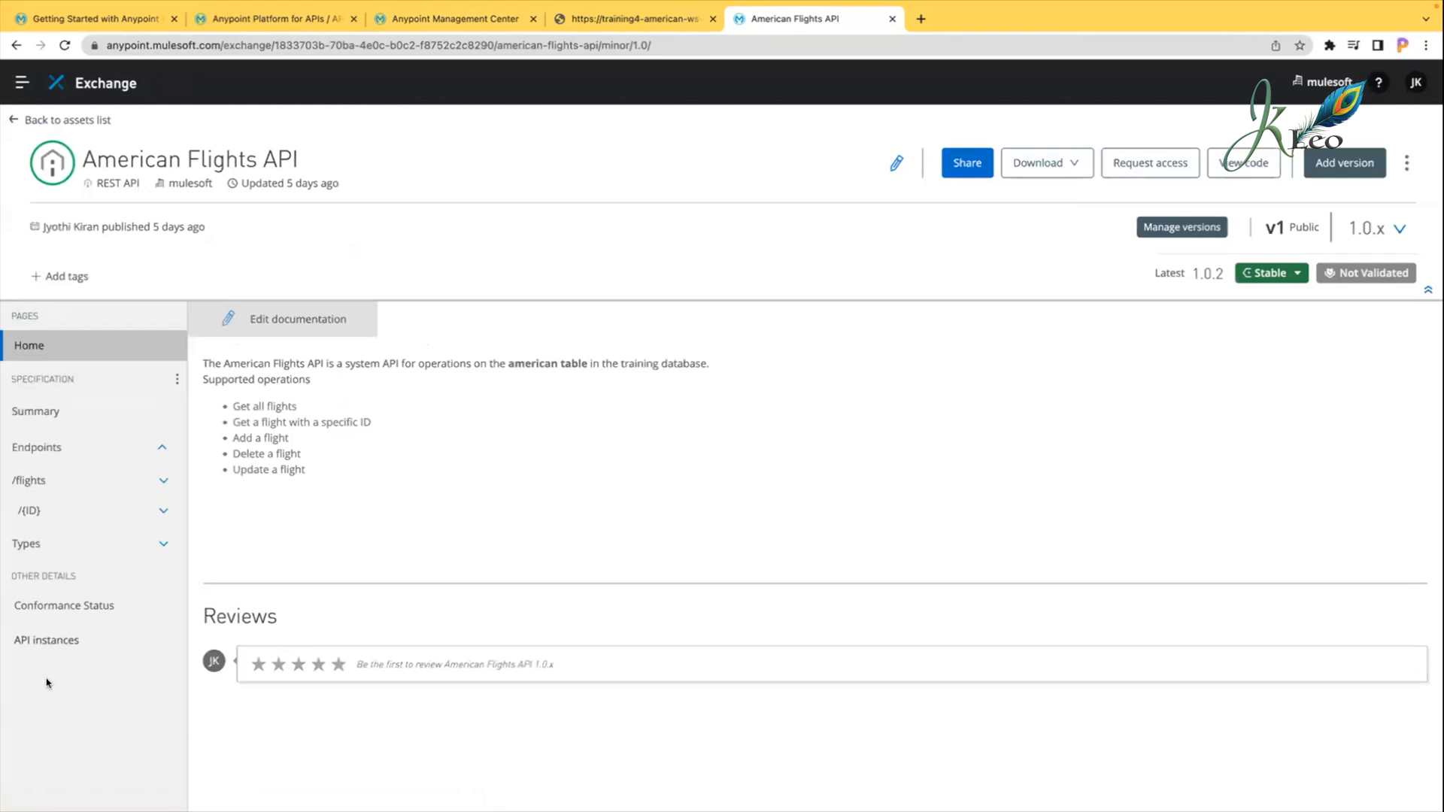
left_click(47, 640)
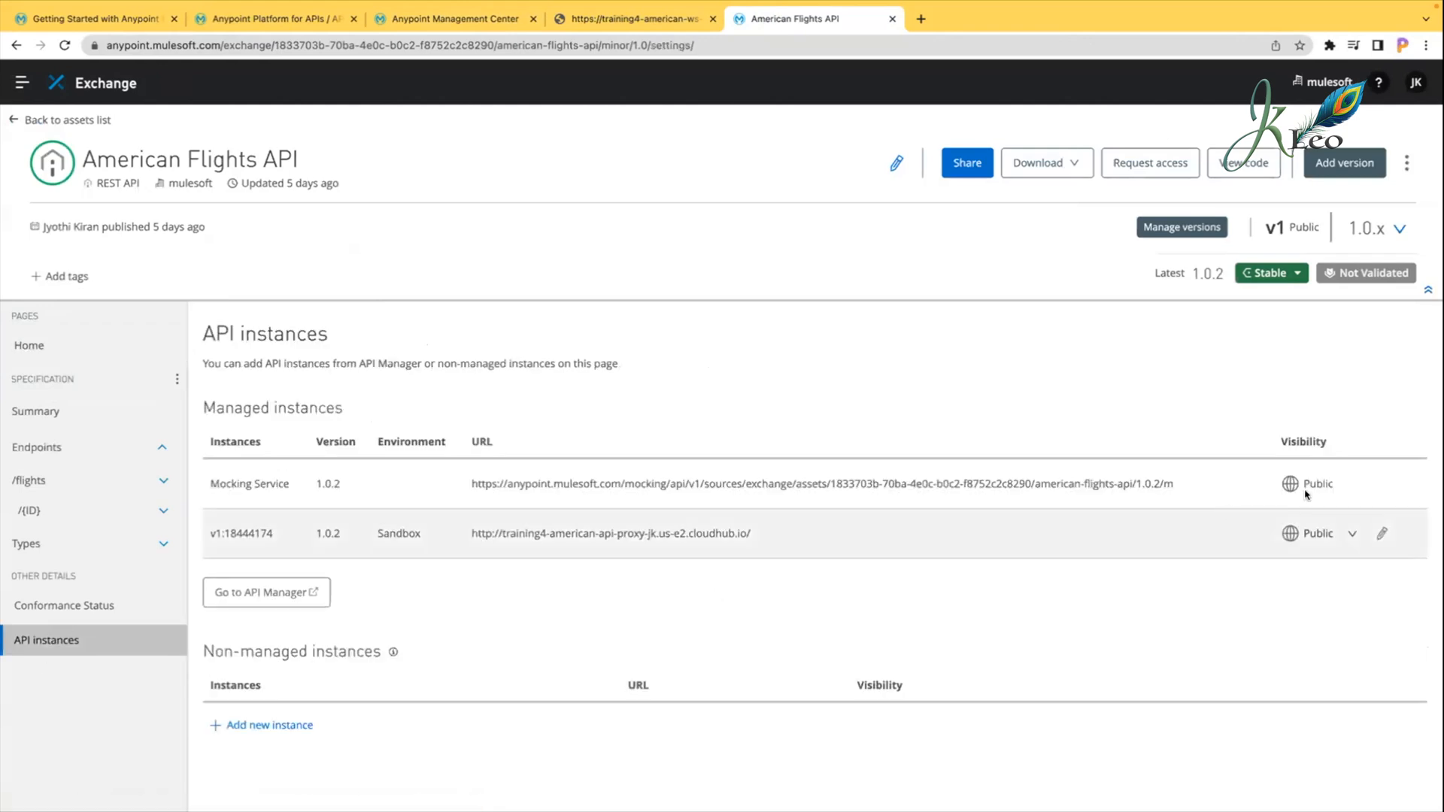
left_click(1352, 533)
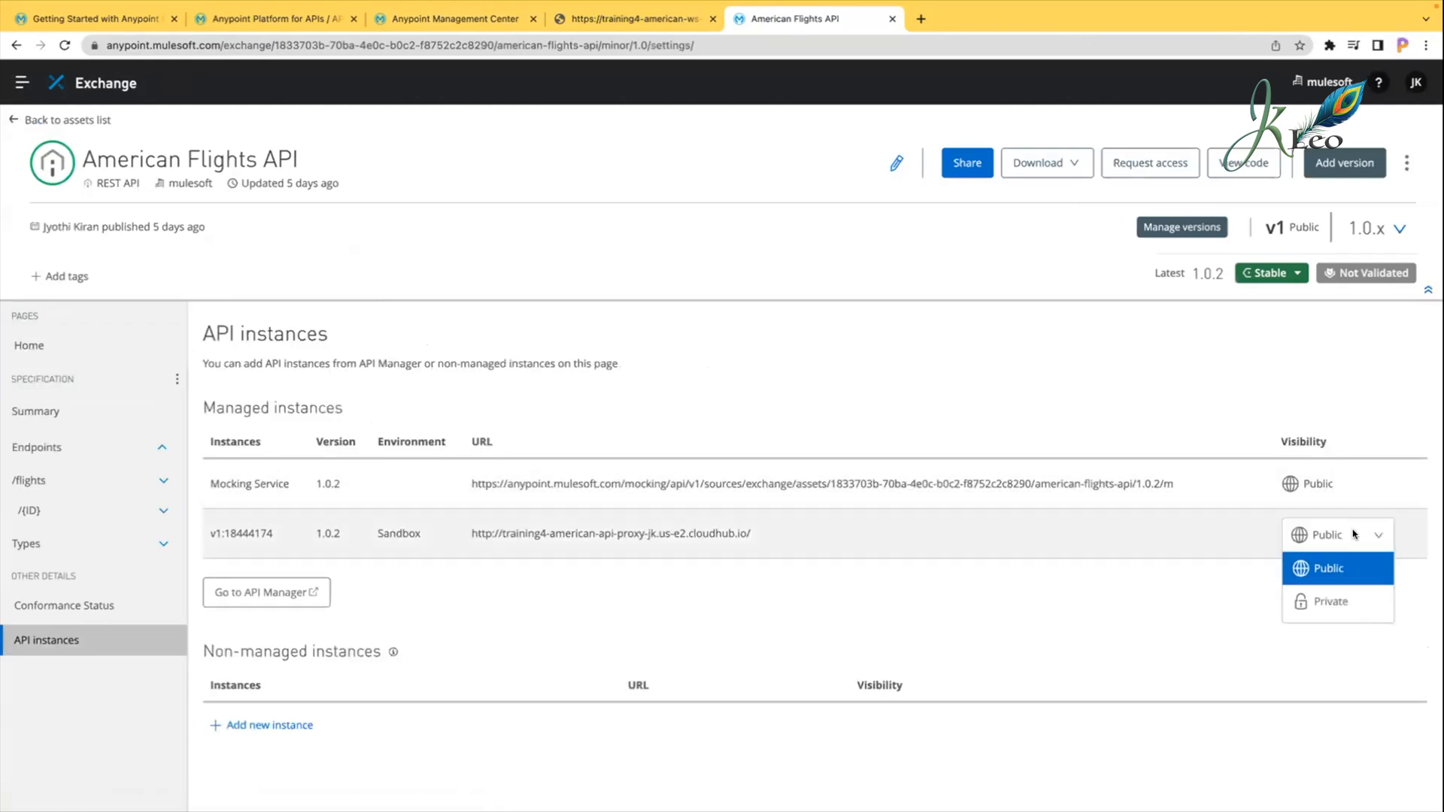
left_click(1061, 585)
key("super+Tab")
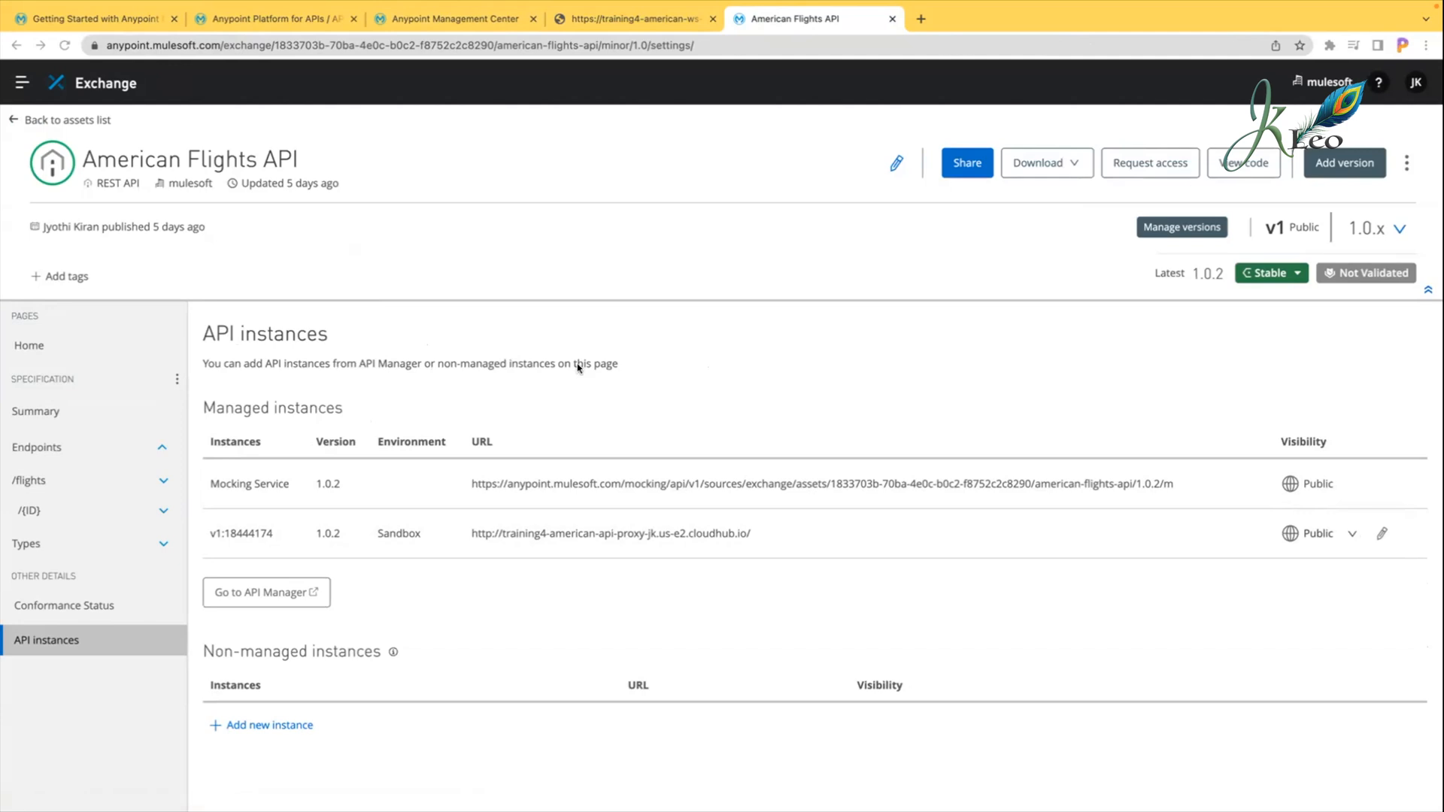
Step: In API Manager, return to the API administration list and open American Flights API
left_click(481, 19)
left_click(262, 21)
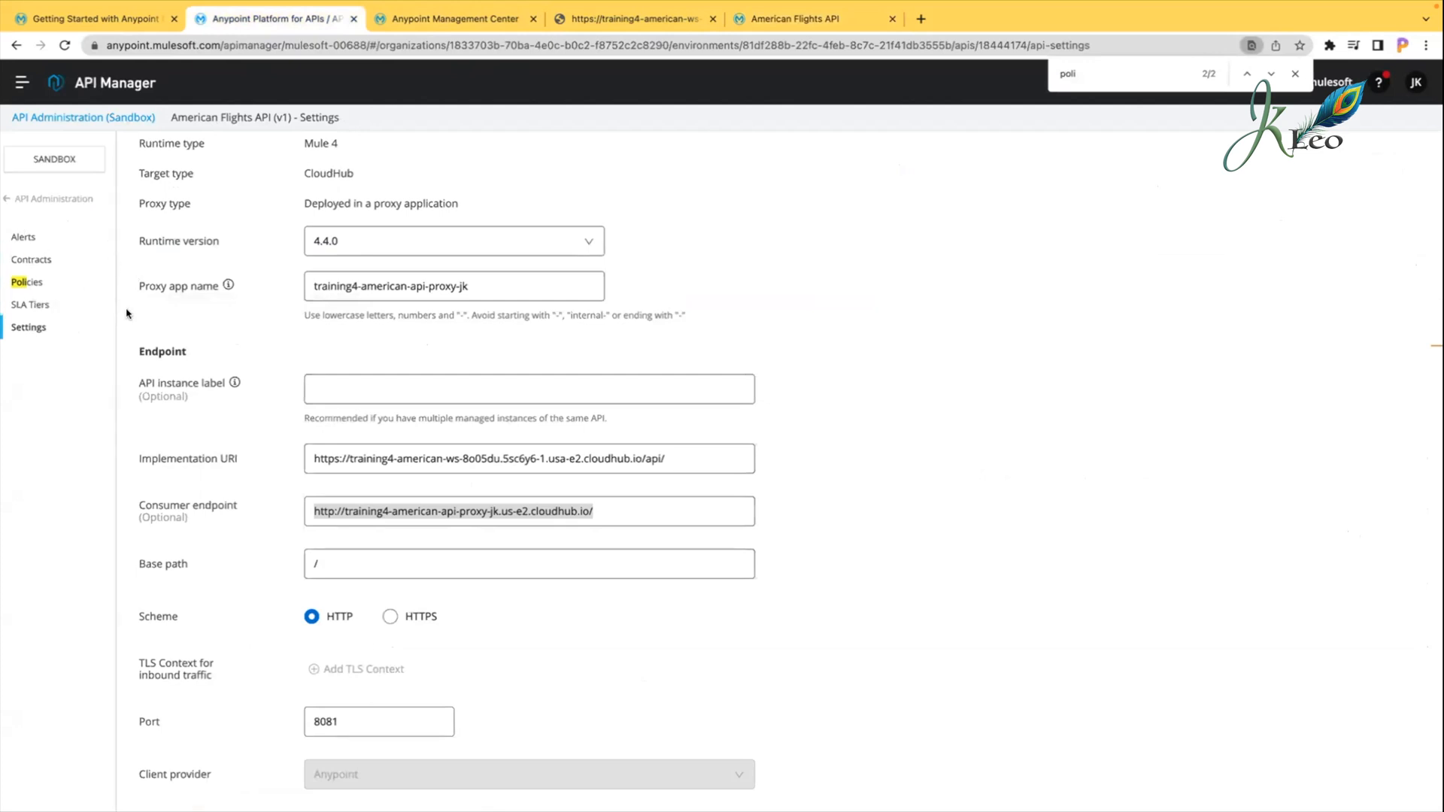
left_click(53, 200)
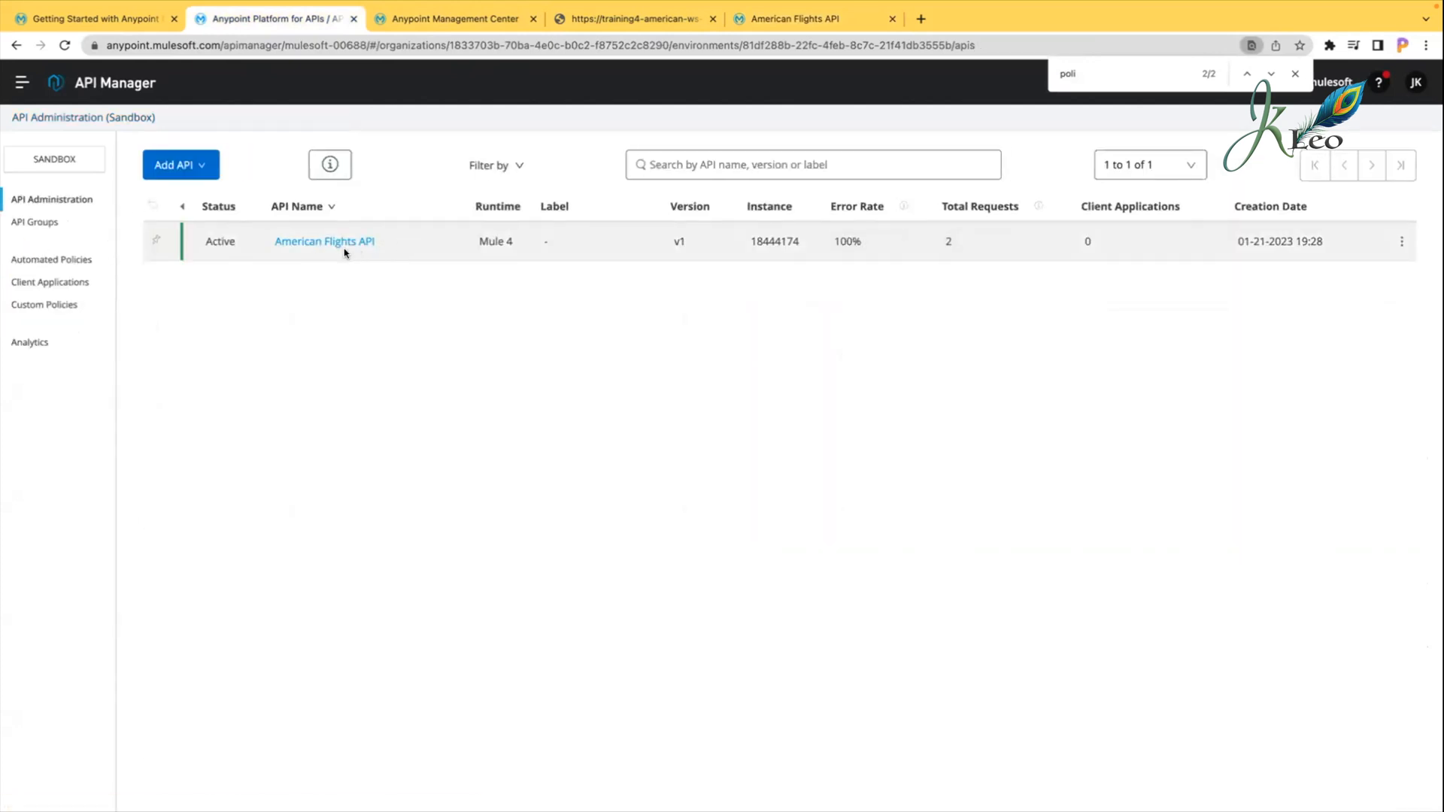
left_click(320, 242)
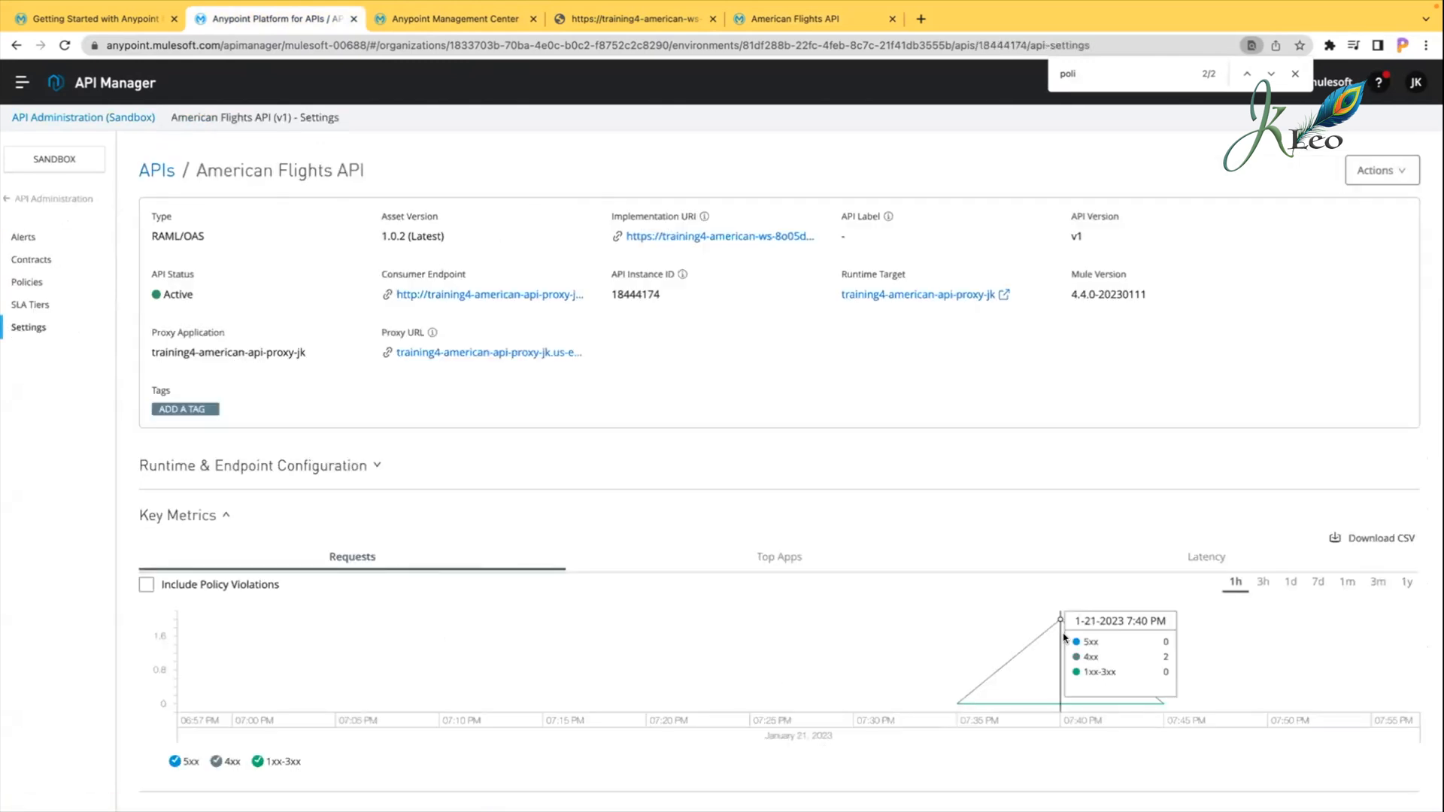
Step: Review the API's Top Apps, Latency and Requests metrics and glance at its runtime and endpoint configuration
scroll(737, 699, "down", 1)
left_click(773, 552)
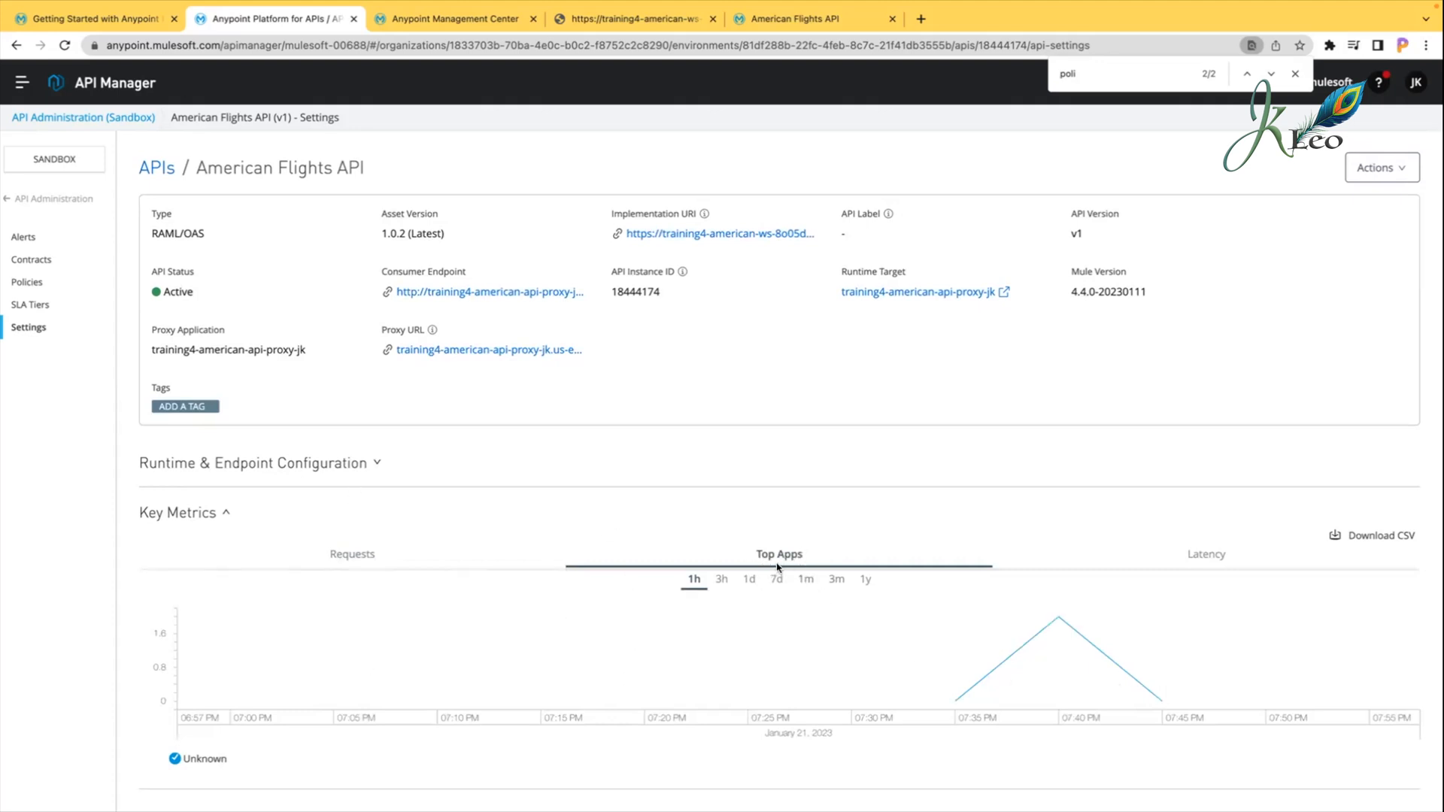
left_click(1198, 557)
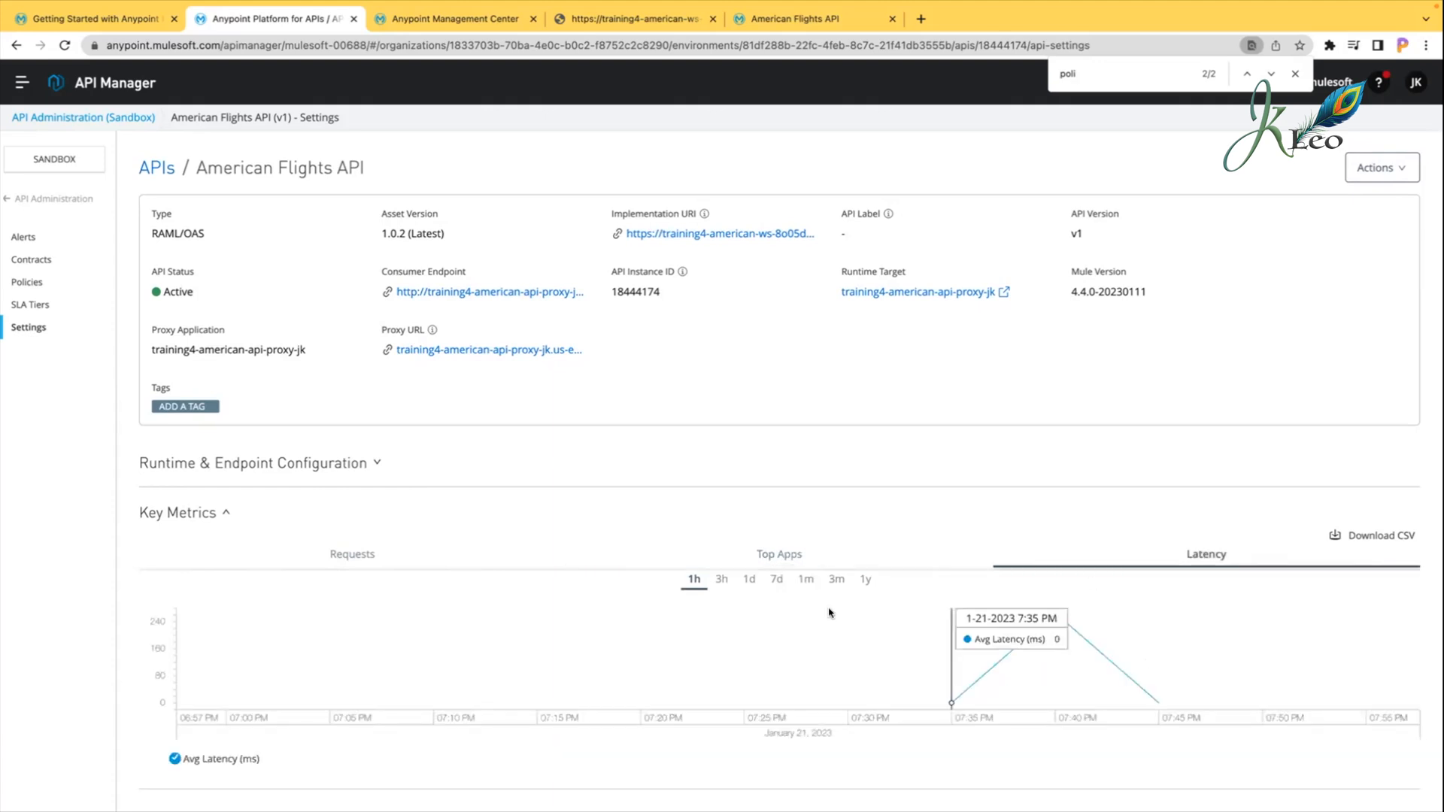
left_click(365, 561)
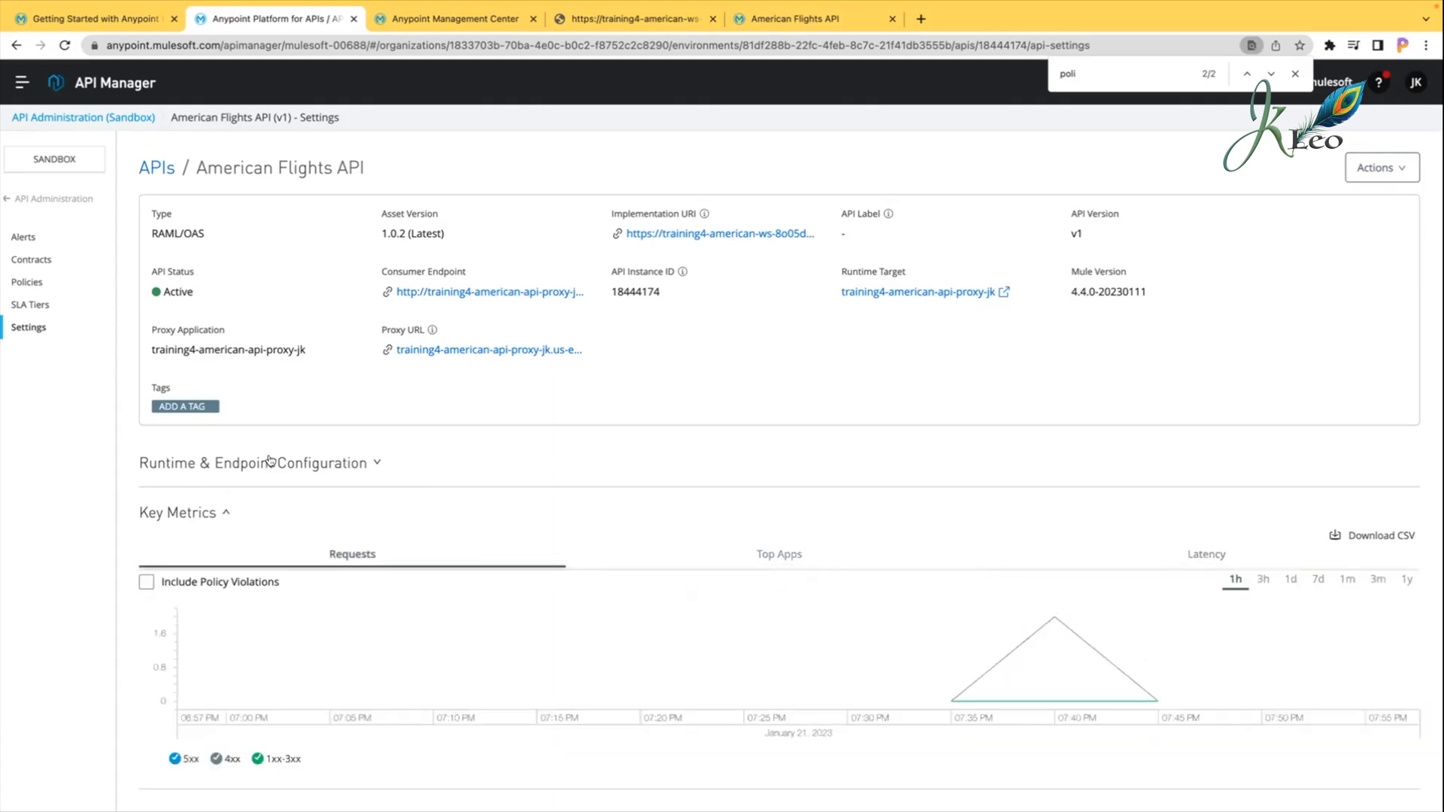
left_click(334, 465)
left_click(335, 465)
Step: View the API's Analytics dashboard in API Manager, look through its sections, and close it
left_click(1349, 173)
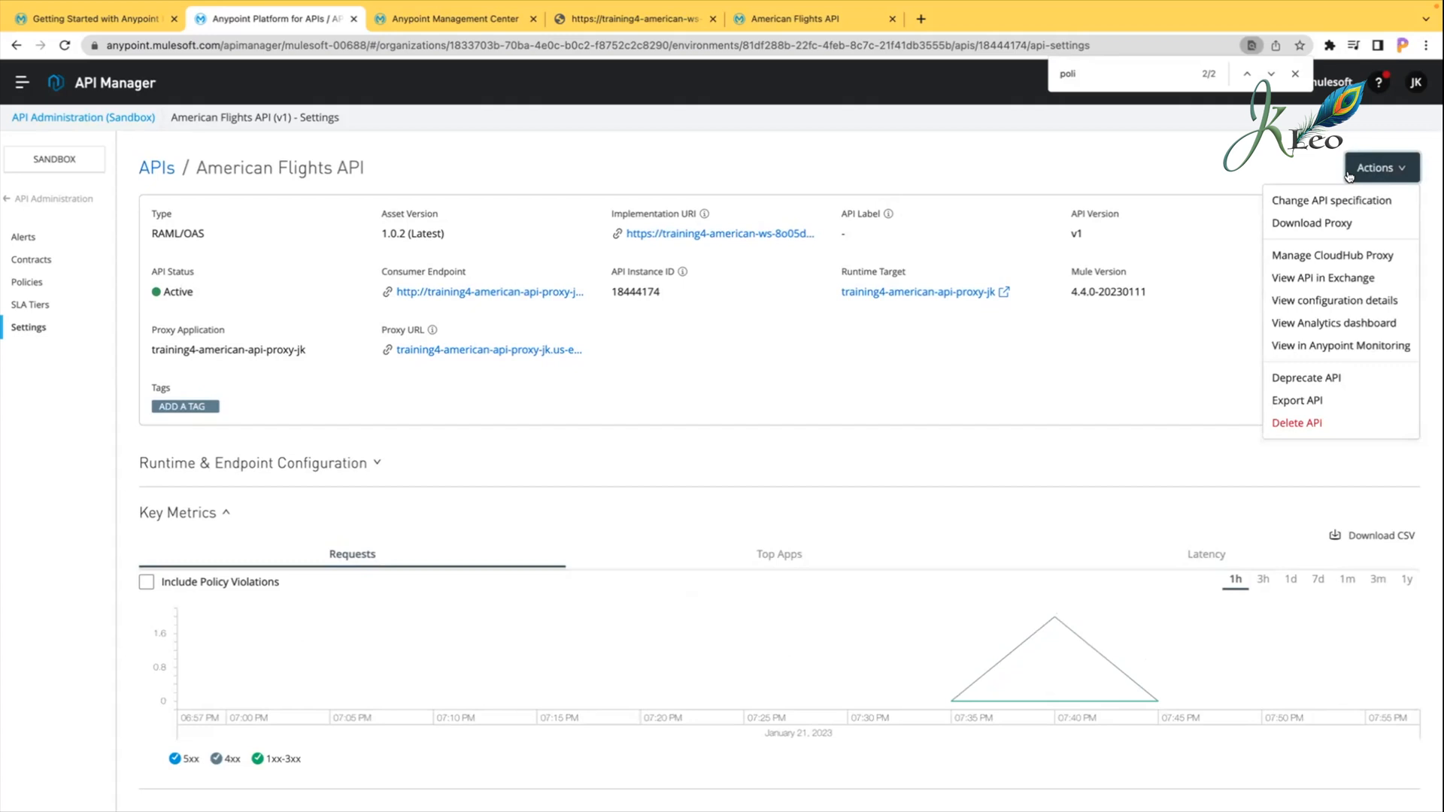
left_click(1360, 324)
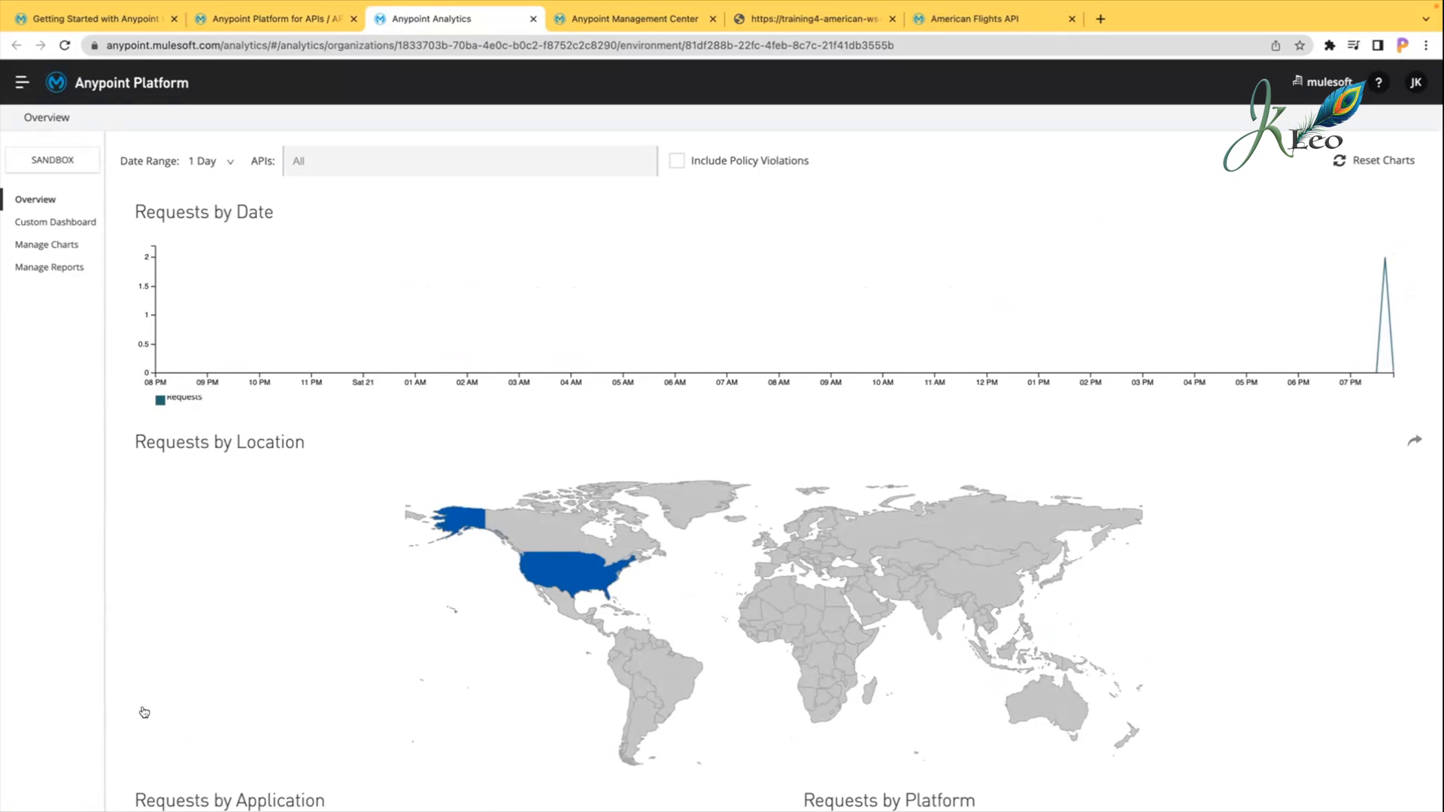
left_click(47, 224)
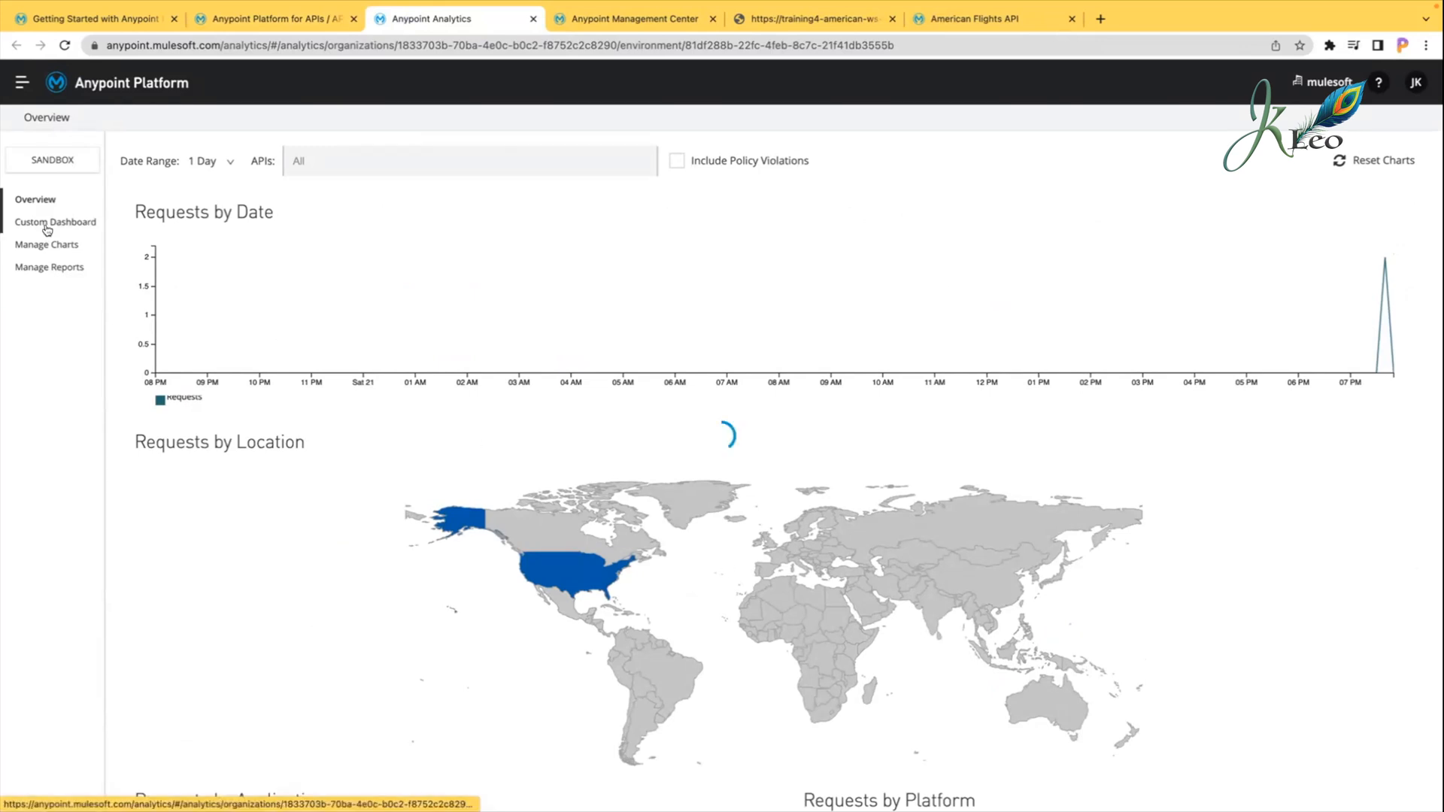
left_click(48, 245)
left_click(47, 266)
left_click(34, 199)
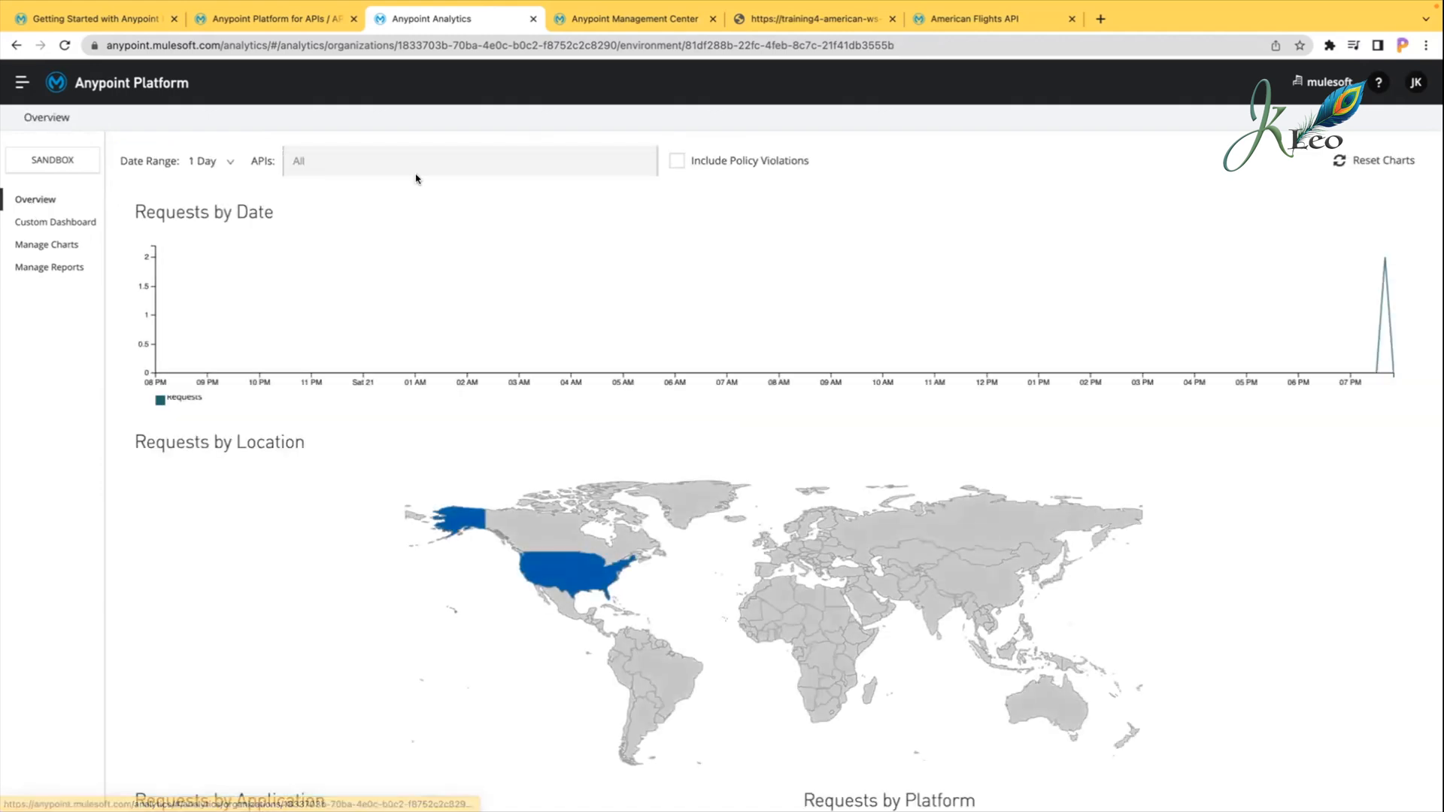
left_click(533, 18)
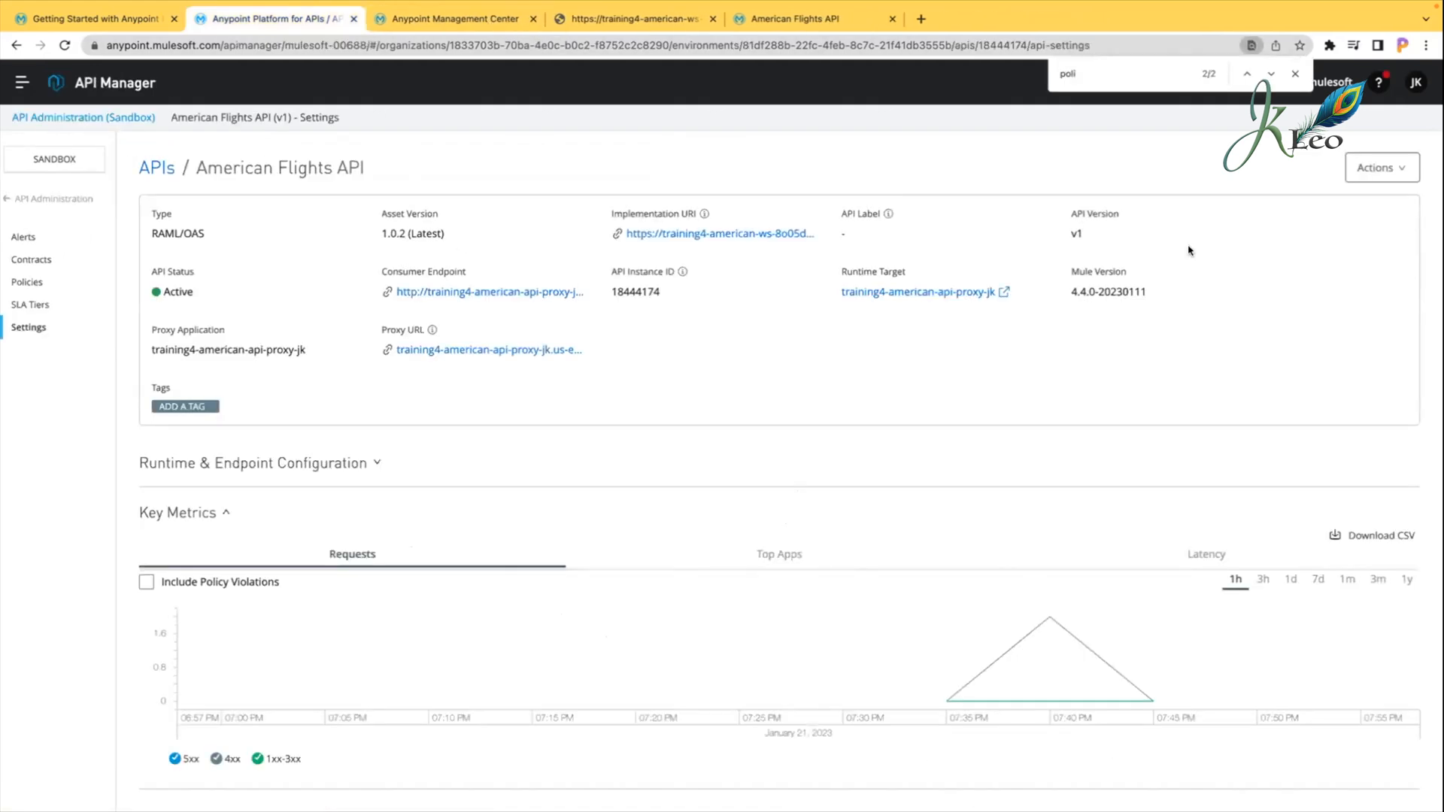
Step: Switch to the training course and read the closing steps of walkthrough 5-2 on the analytics dashboard
left_click(1376, 167)
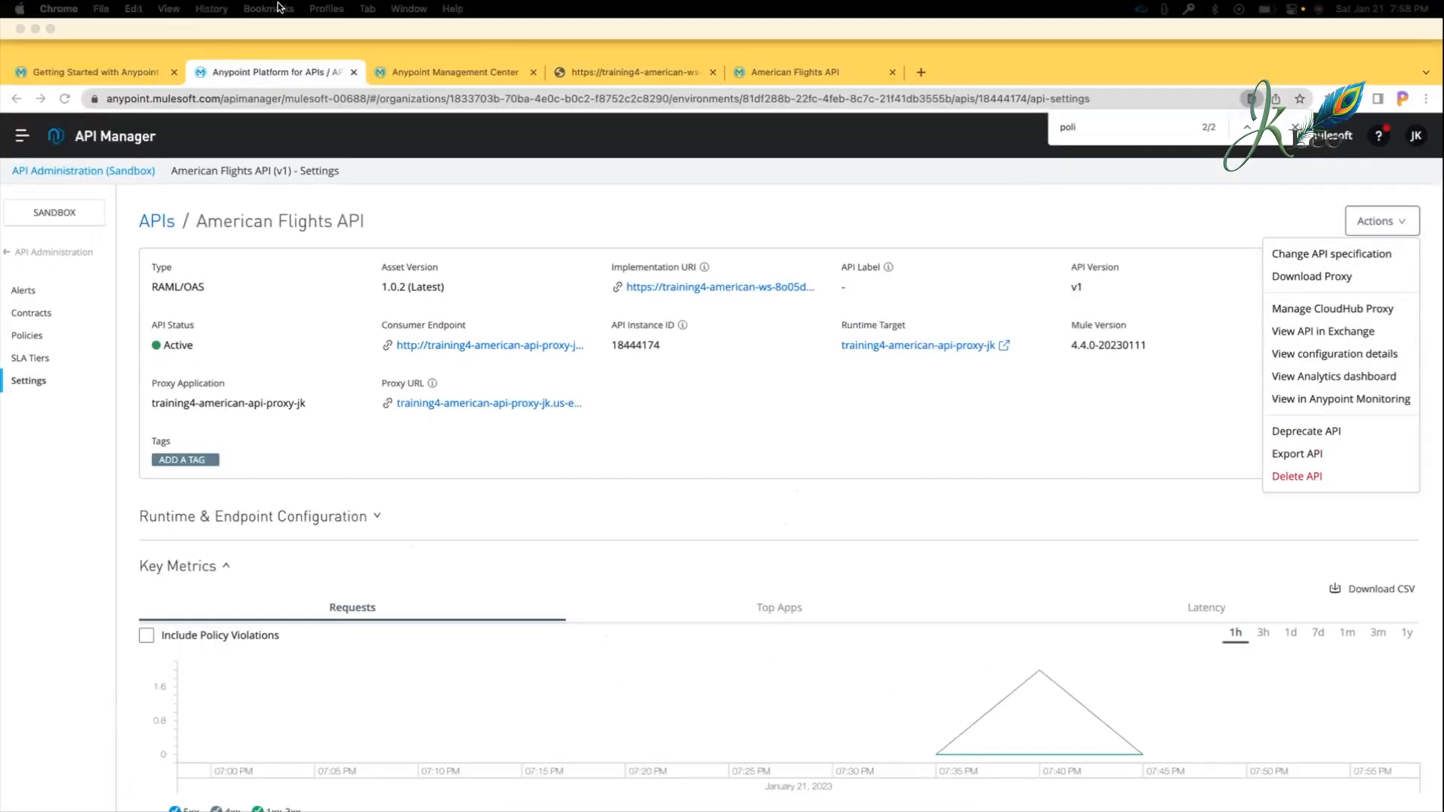
left_click(85, 63)
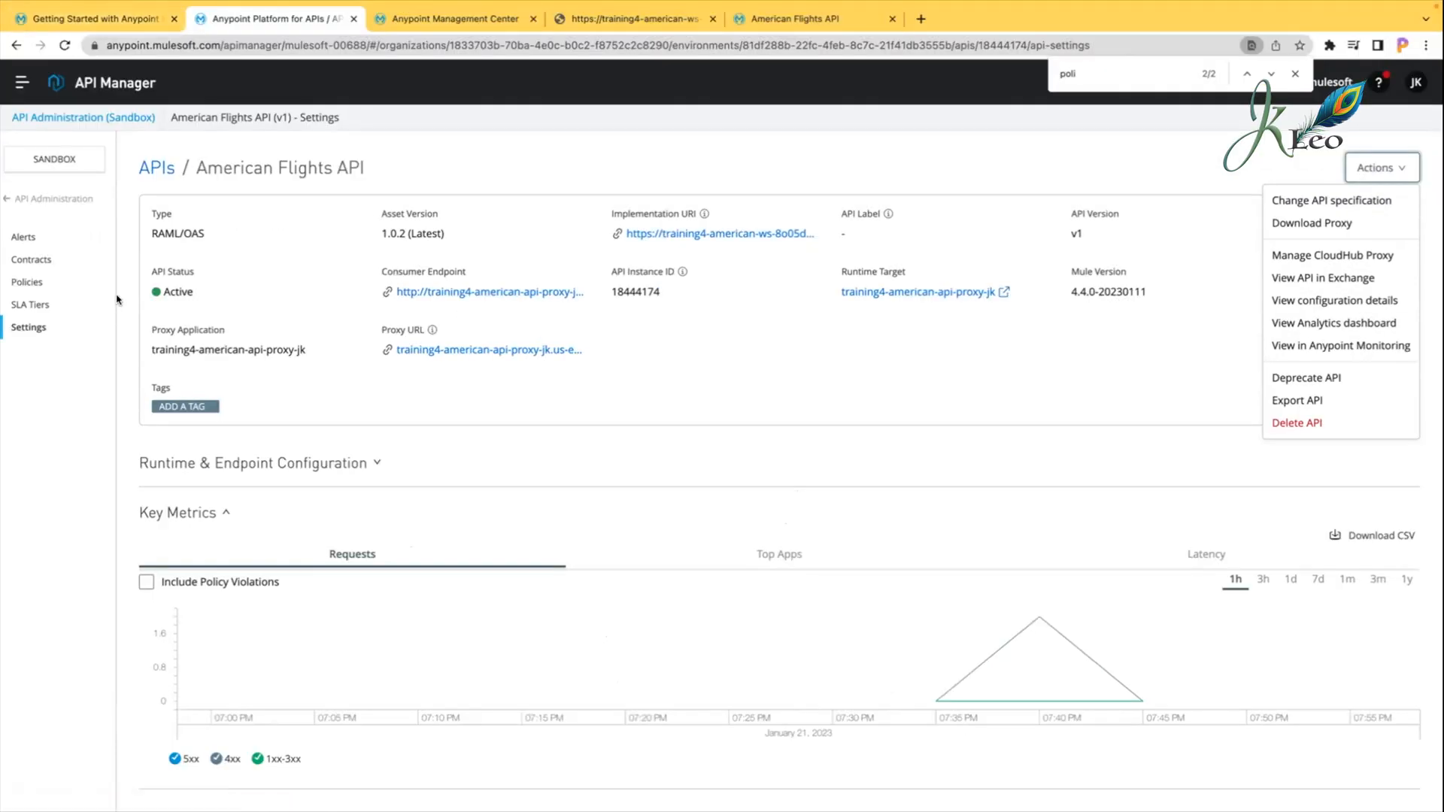
left_click(90, 18)
scroll(758, 555, "down", 20)
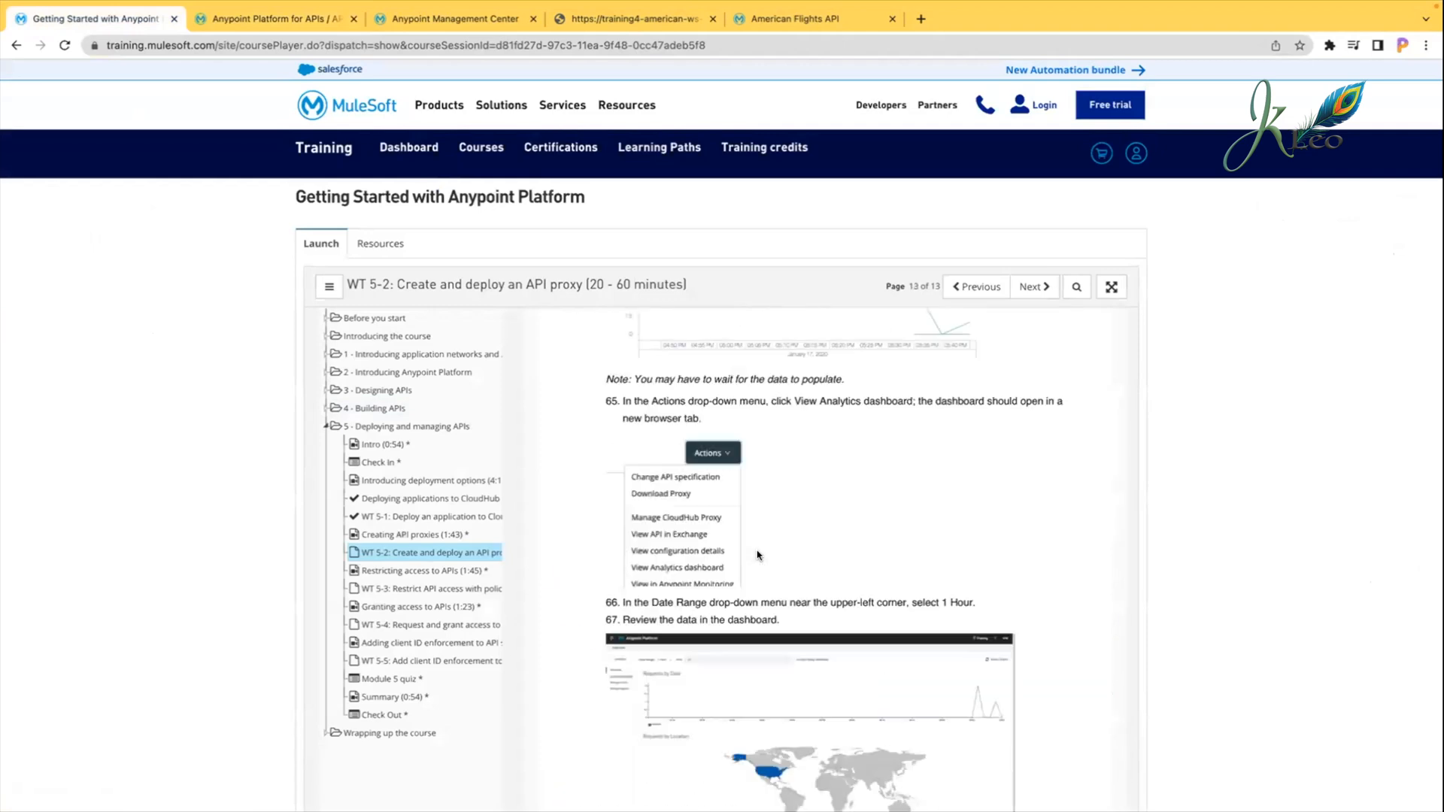
scroll(460, 281, "up", 12)
scroll(461, 280, "down", 1)
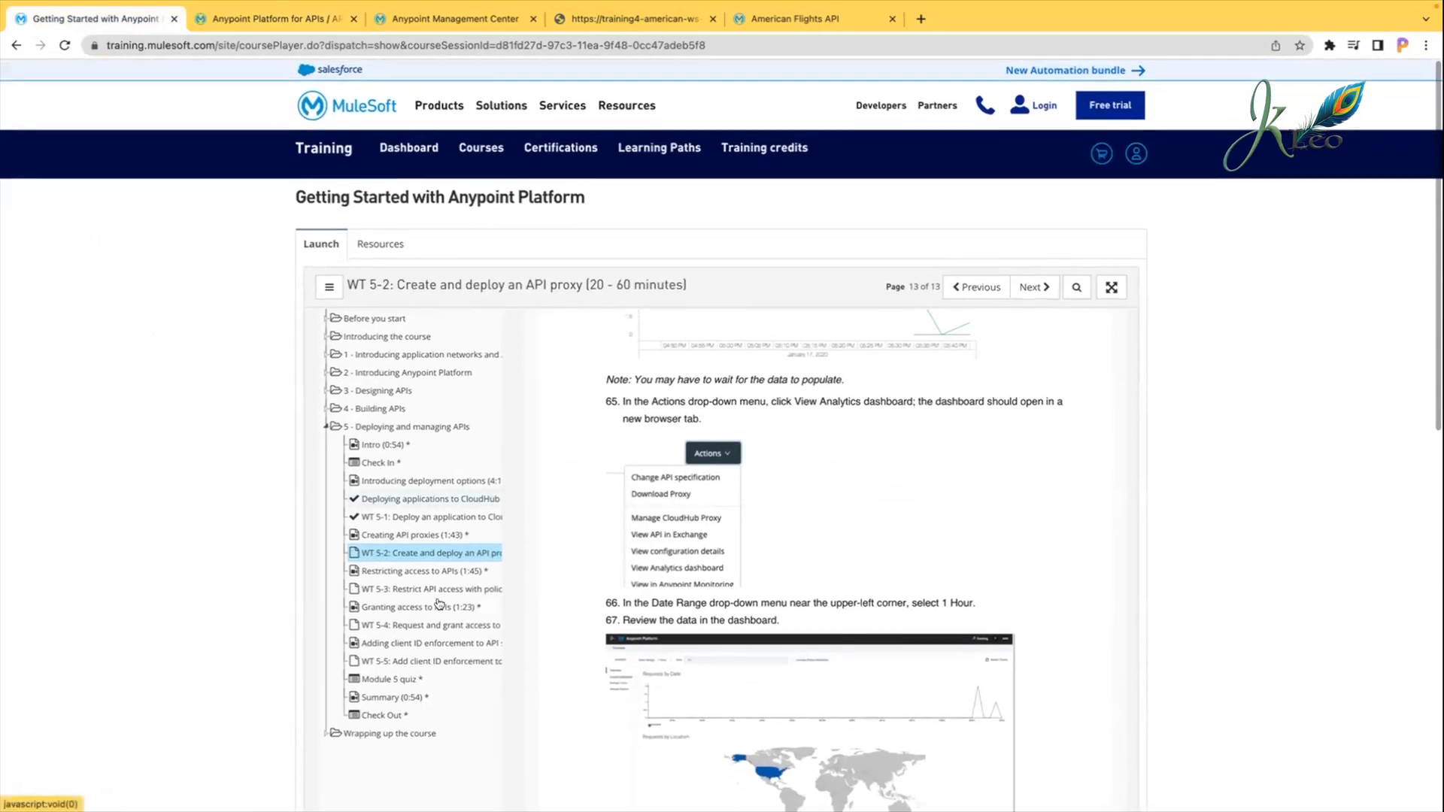
Step: Open the Restricting access to APIs lesson and read its slides on API access management and applying policies
left_click(436, 570)
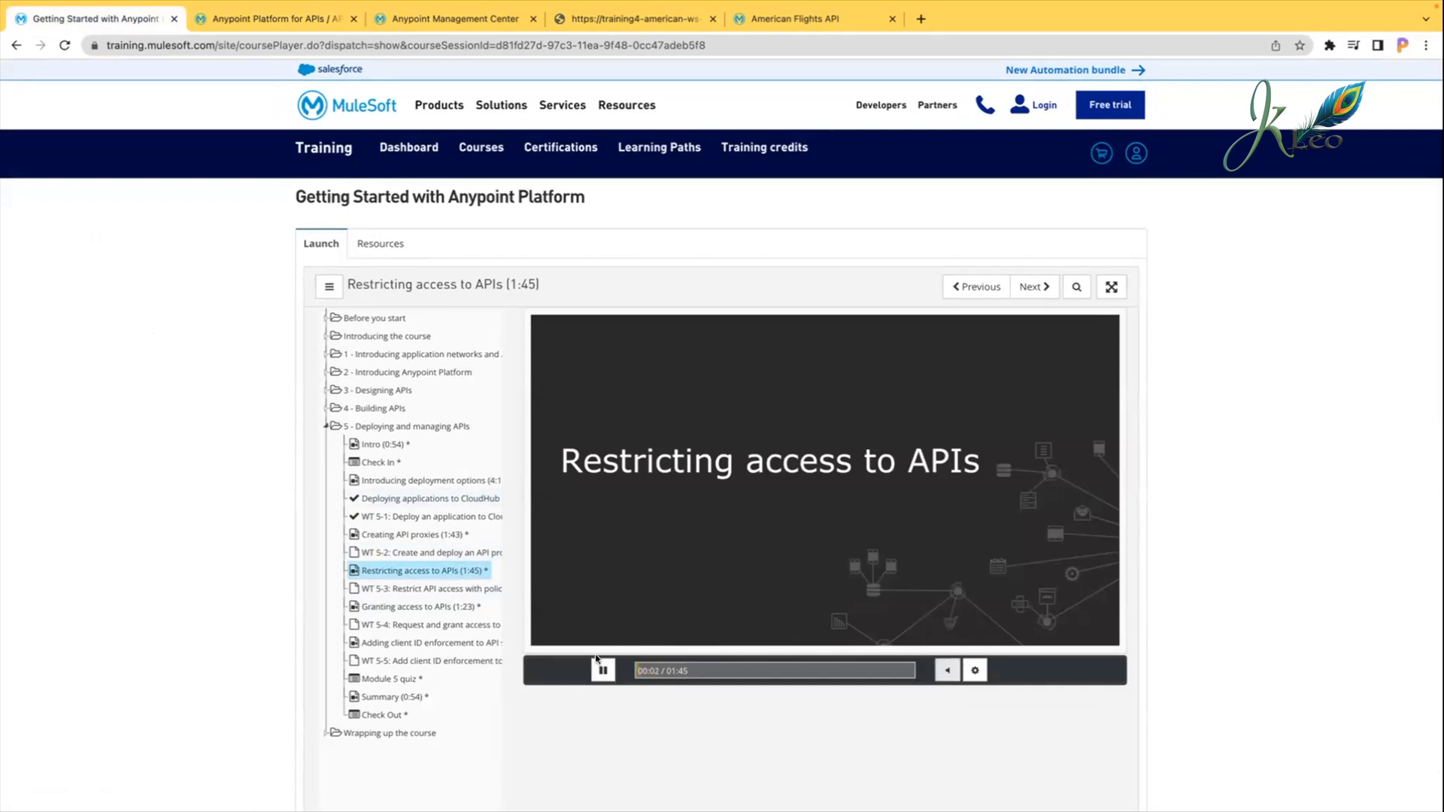
left_click(672, 670)
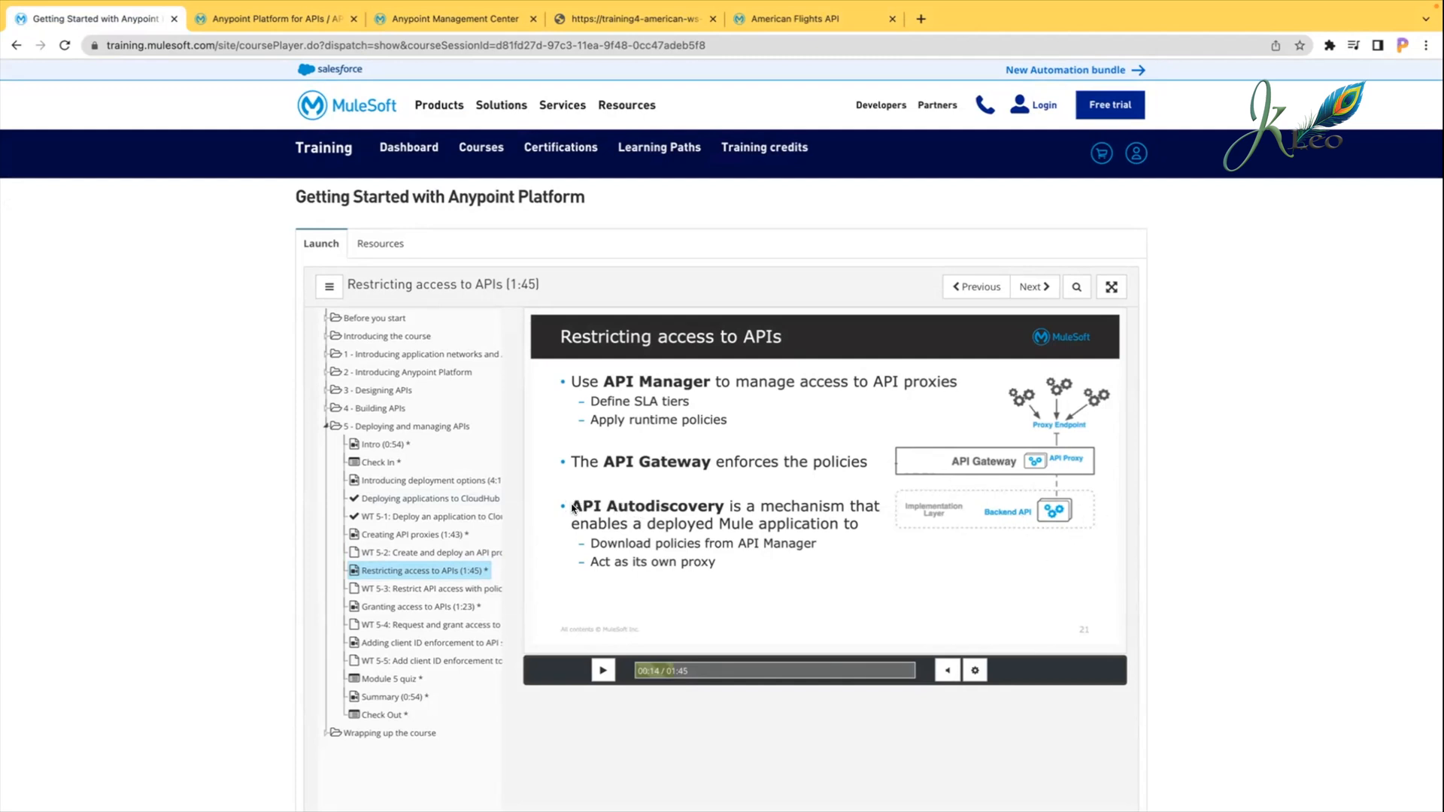
key("space")
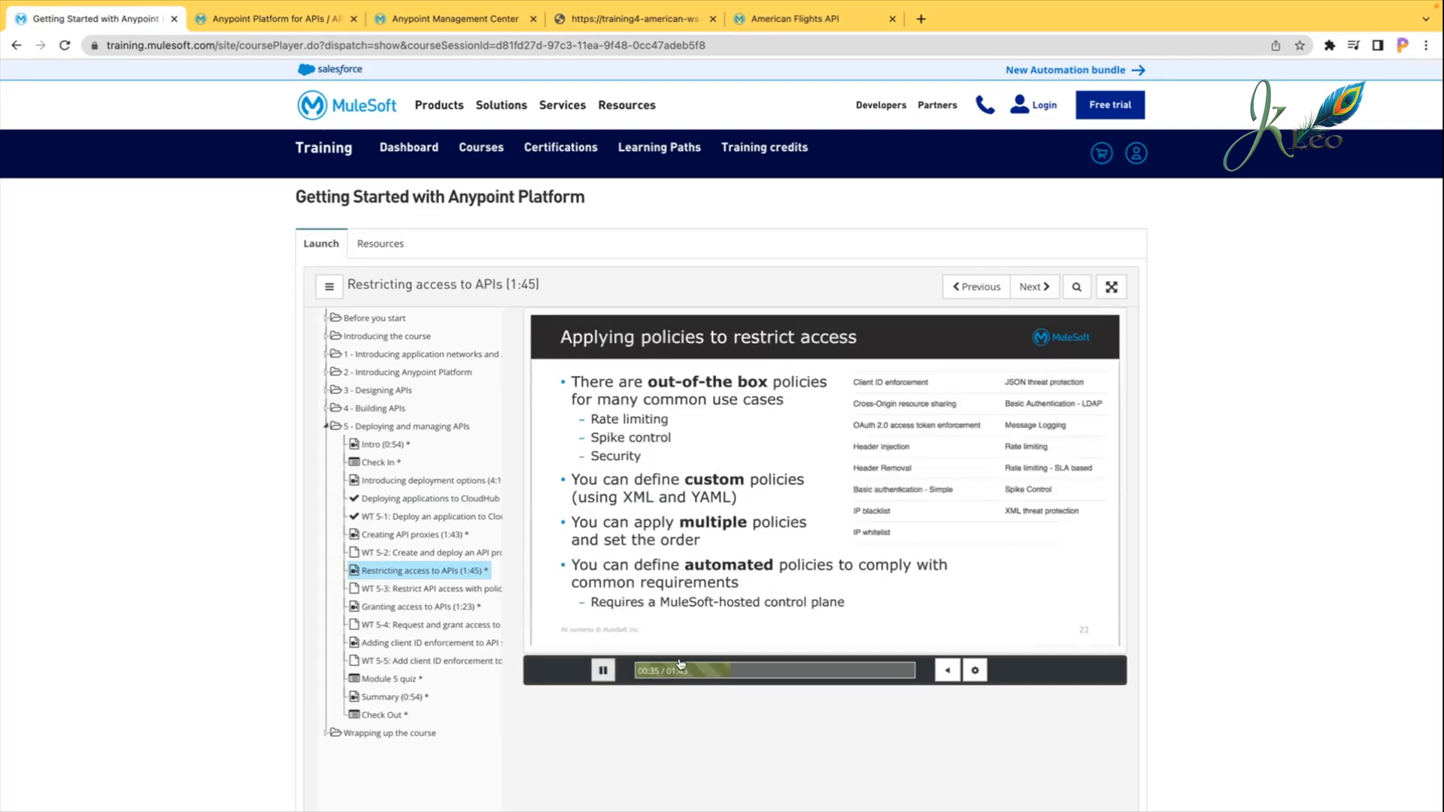
left_click(712, 674)
left_click(602, 670)
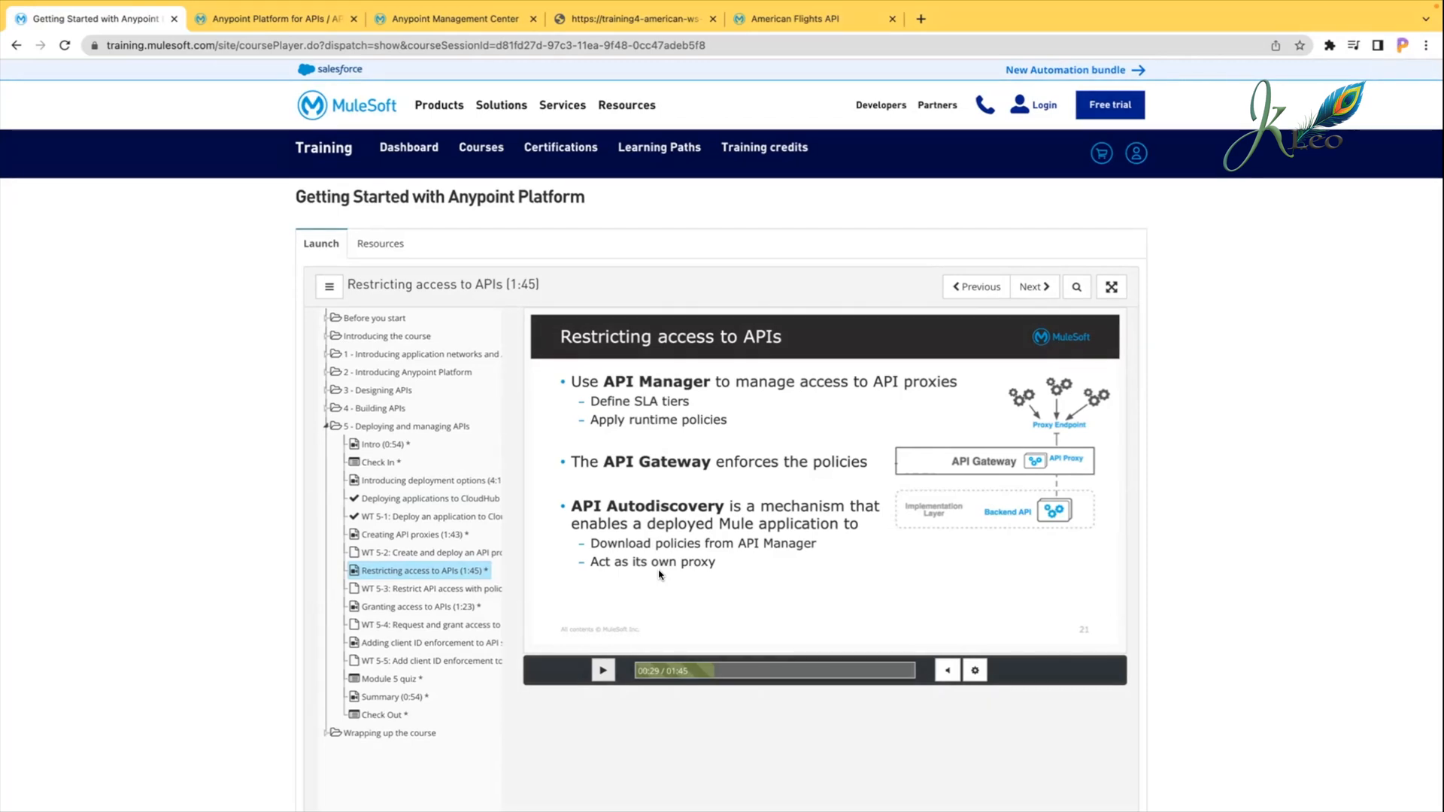
left_click(746, 670)
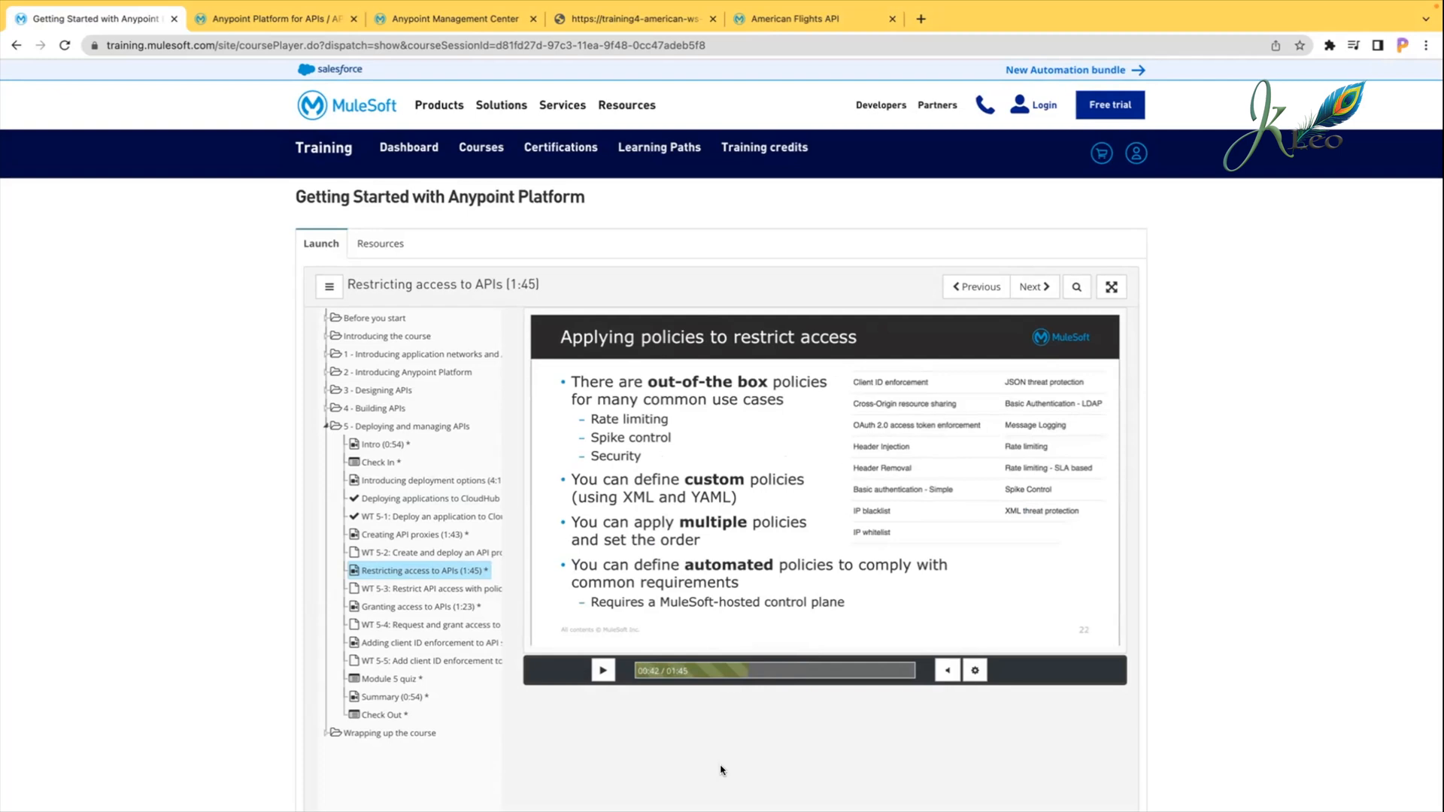
Step: View the rest of the Restricting access to APIs lesson in full screen, skip to its end, and open walkthrough WT 5-3
left_click(1112, 287)
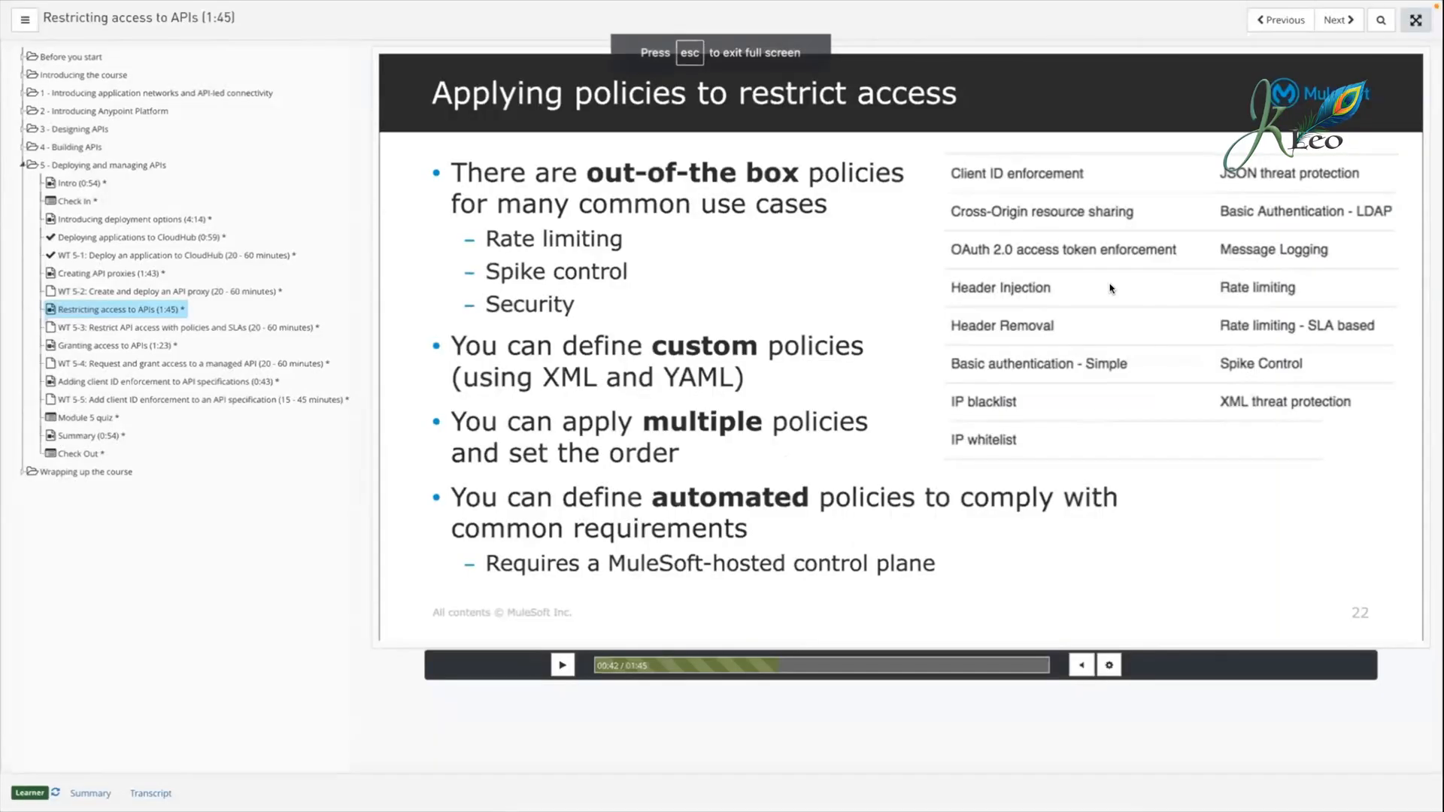
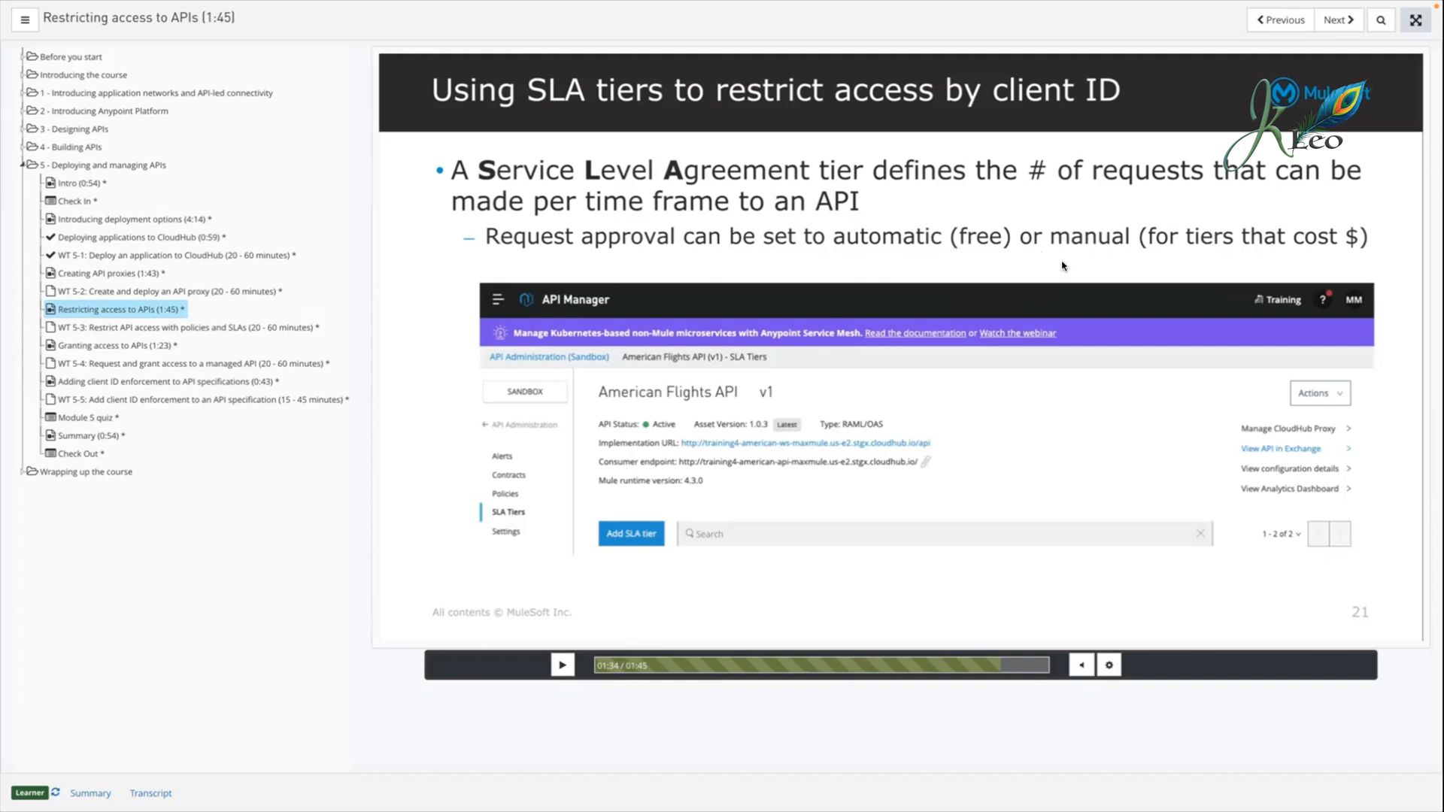
left_click(1027, 665)
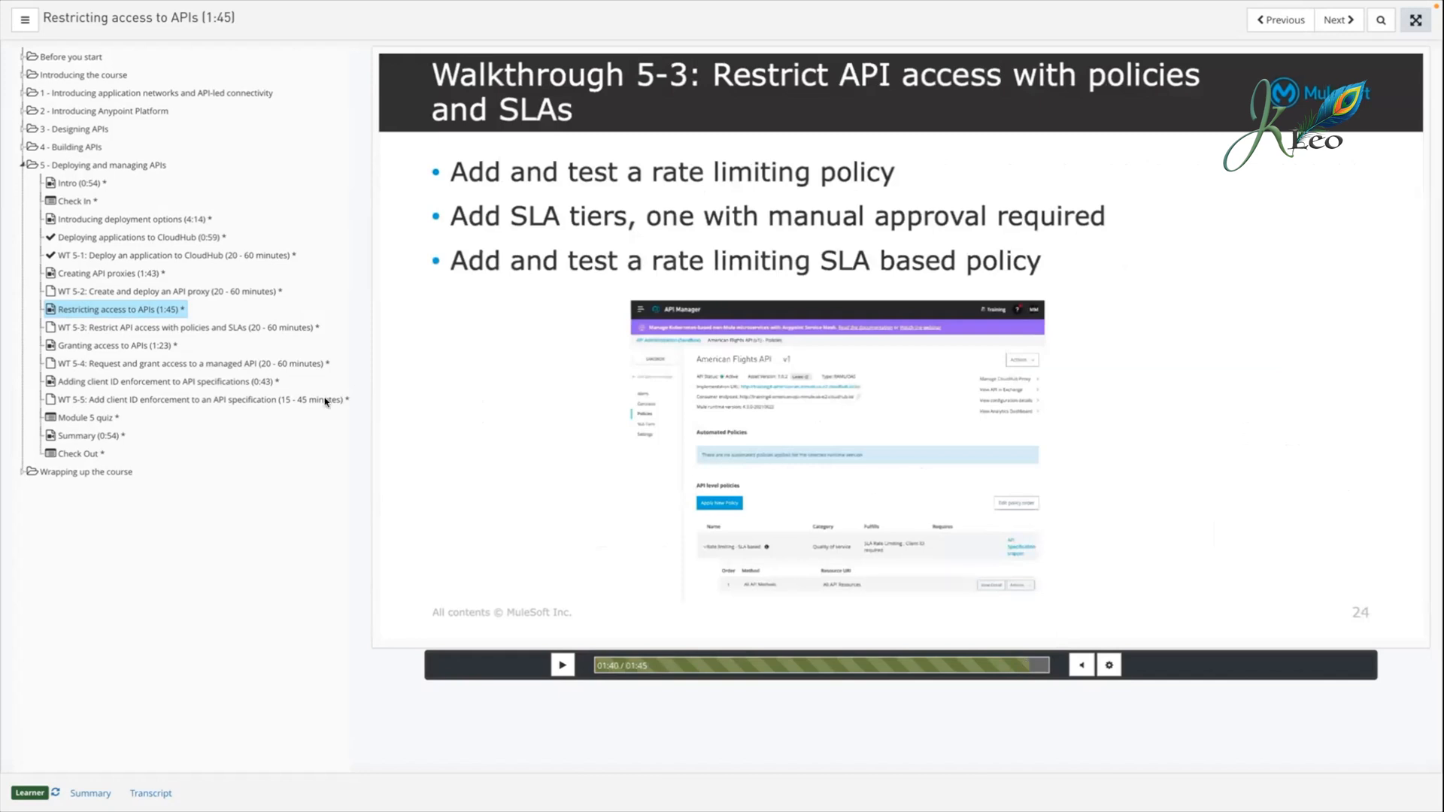
left_click(205, 328)
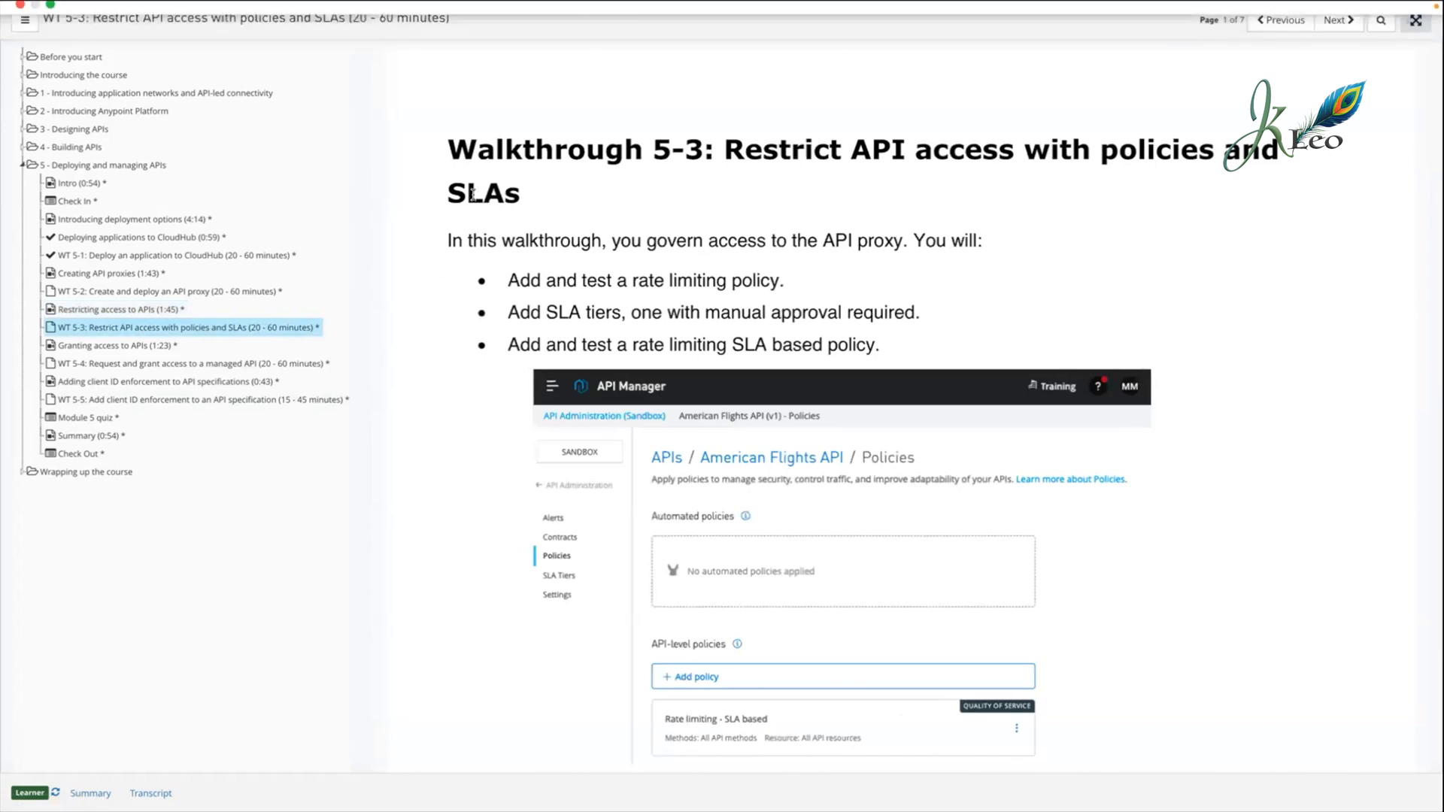
Step: Read the walkthrough 5-3 objectives on rate limiting policies and SLA tiers, its starting file note, and the first rate limiting step
scroll(672, 405, "down", 2)
scroll(671, 405, "down", 2)
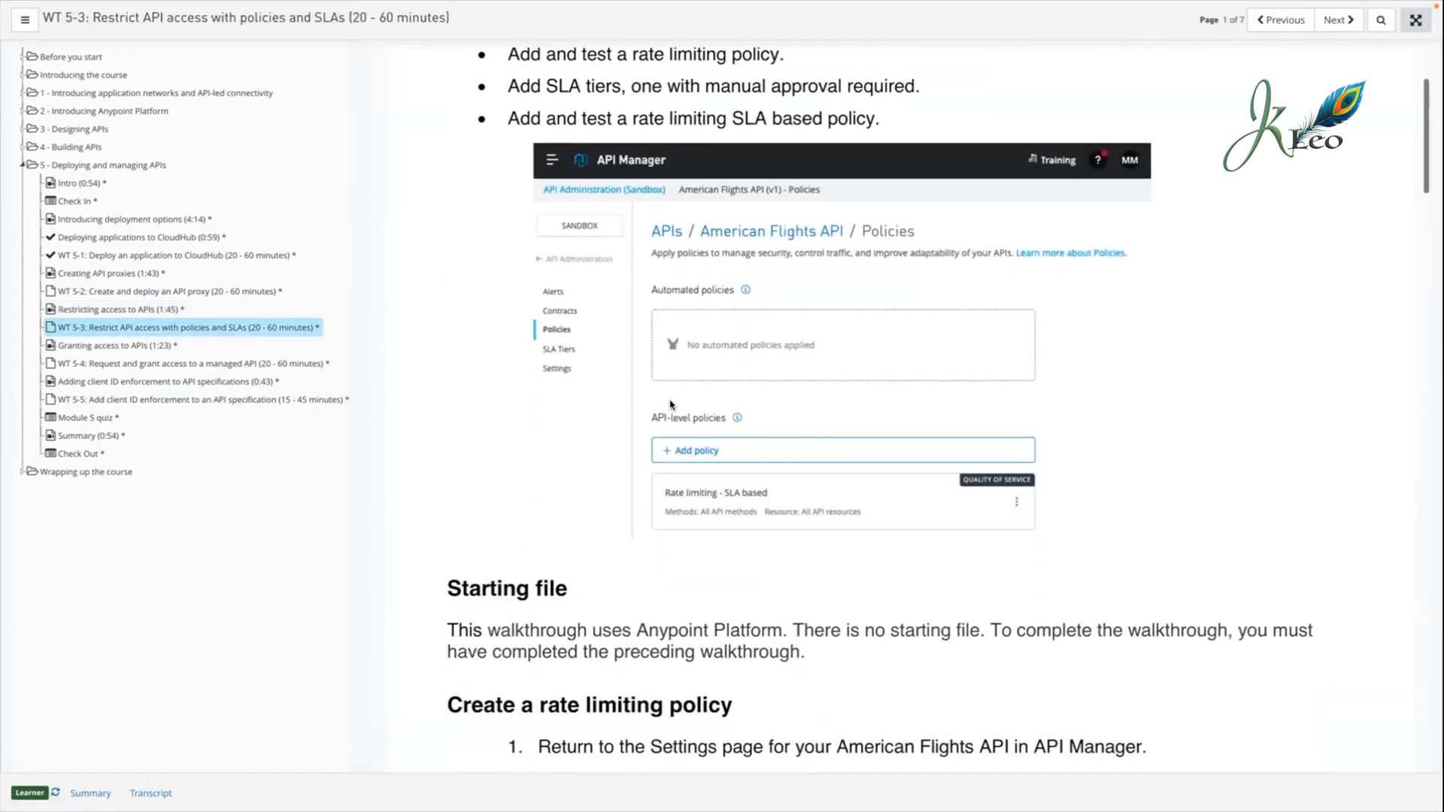
scroll(672, 405, "up", 2)
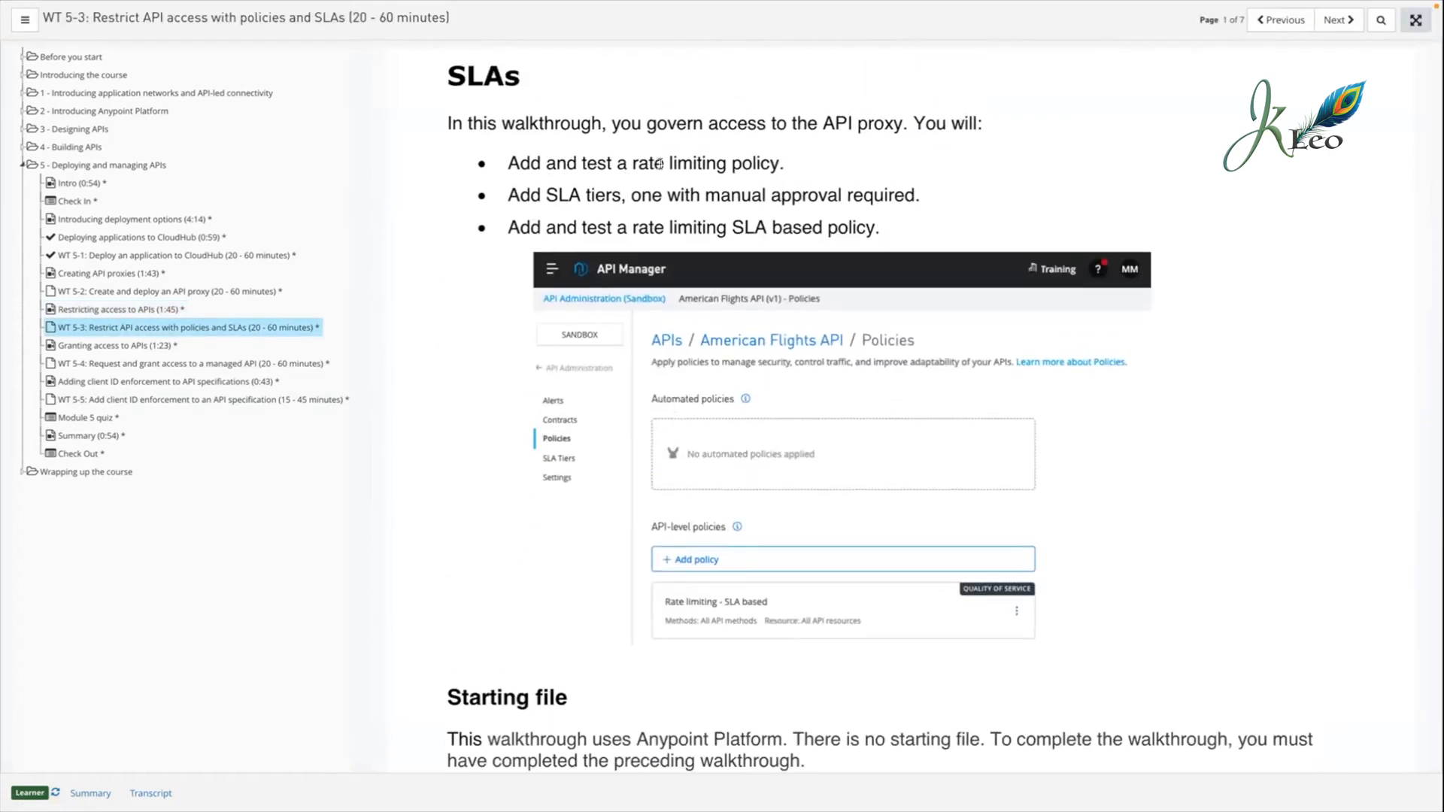
mouse_move(787, 163)
left_mouse_down()
mouse_move(556, 166)
mouse_move(778, 153)
left_mouse_up()
left_click(556, 166)
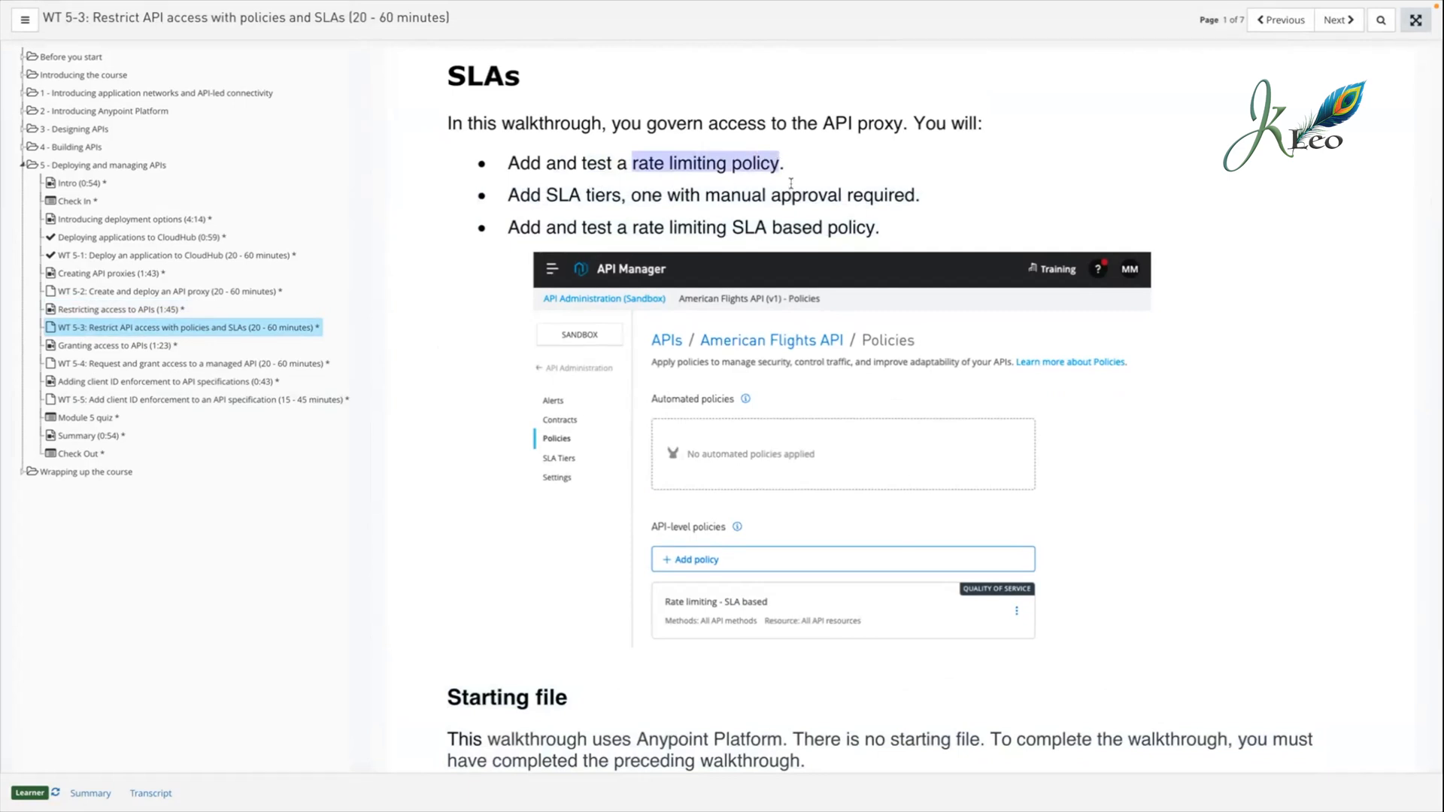
left_click_drag(545, 194, 580, 192)
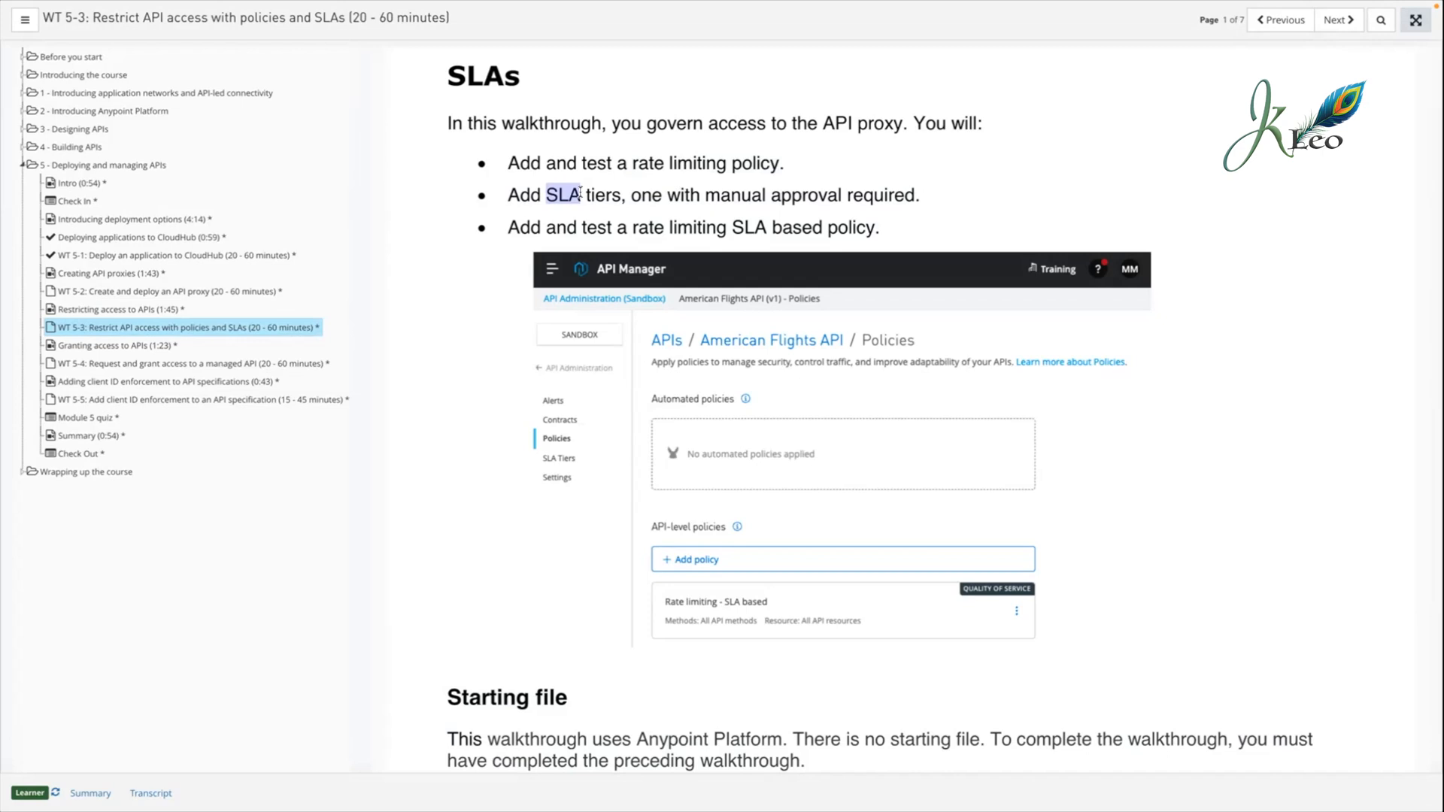
left_click(653, 192)
left_click_drag(634, 198, 917, 196)
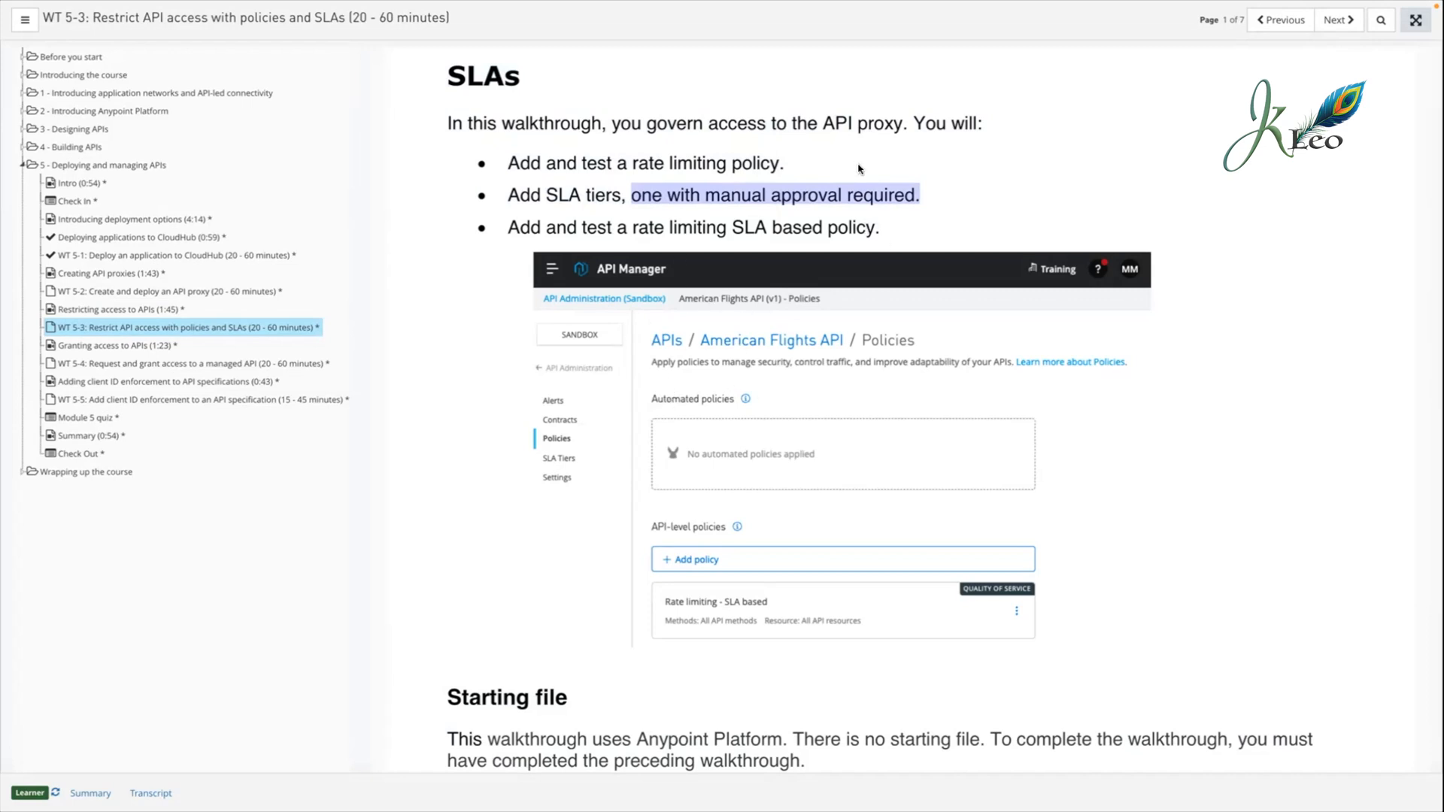
left_click(857, 205)
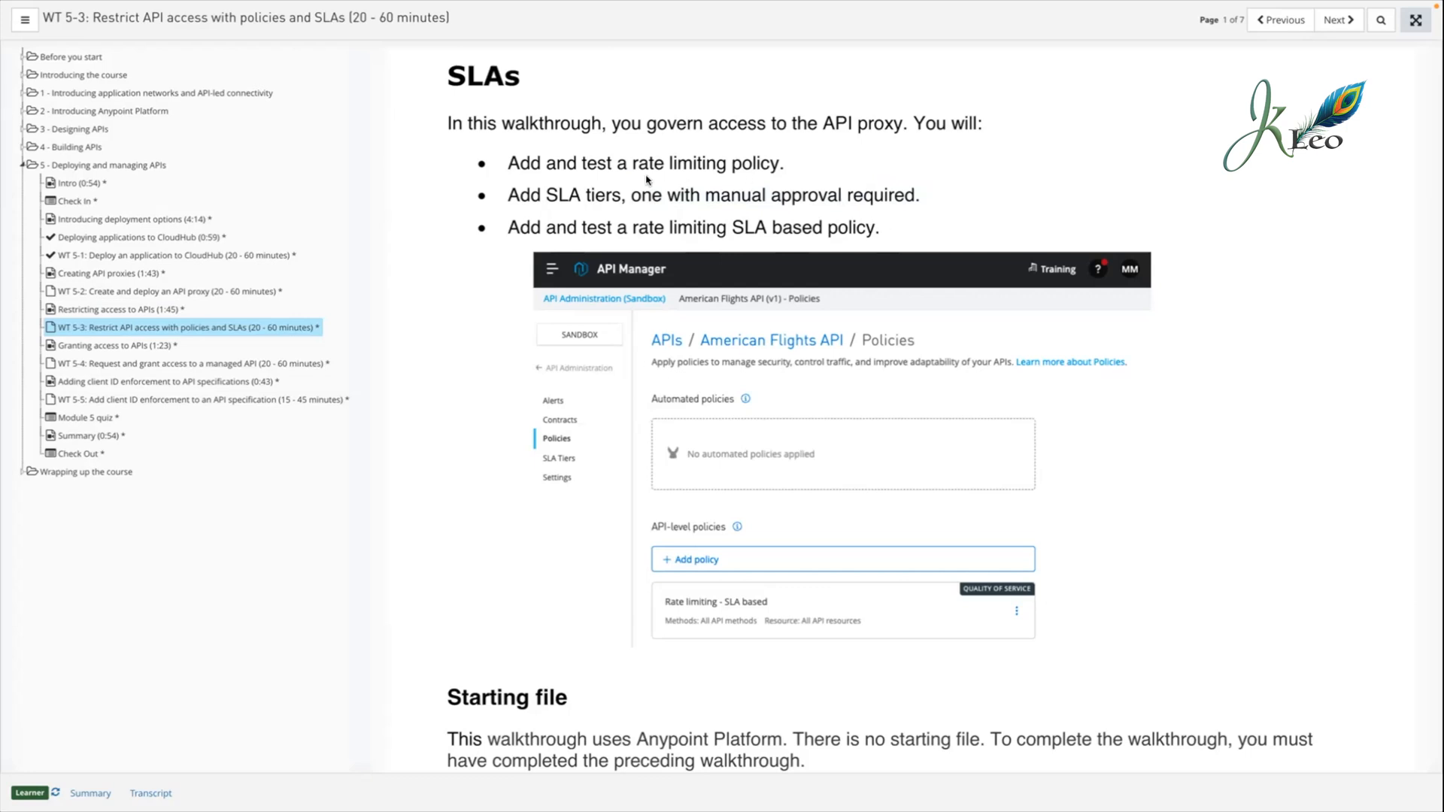
left_click_drag(628, 164, 812, 169)
left_click(812, 167)
scroll(713, 428, "down", 7)
scroll(711, 428, "down", 1)
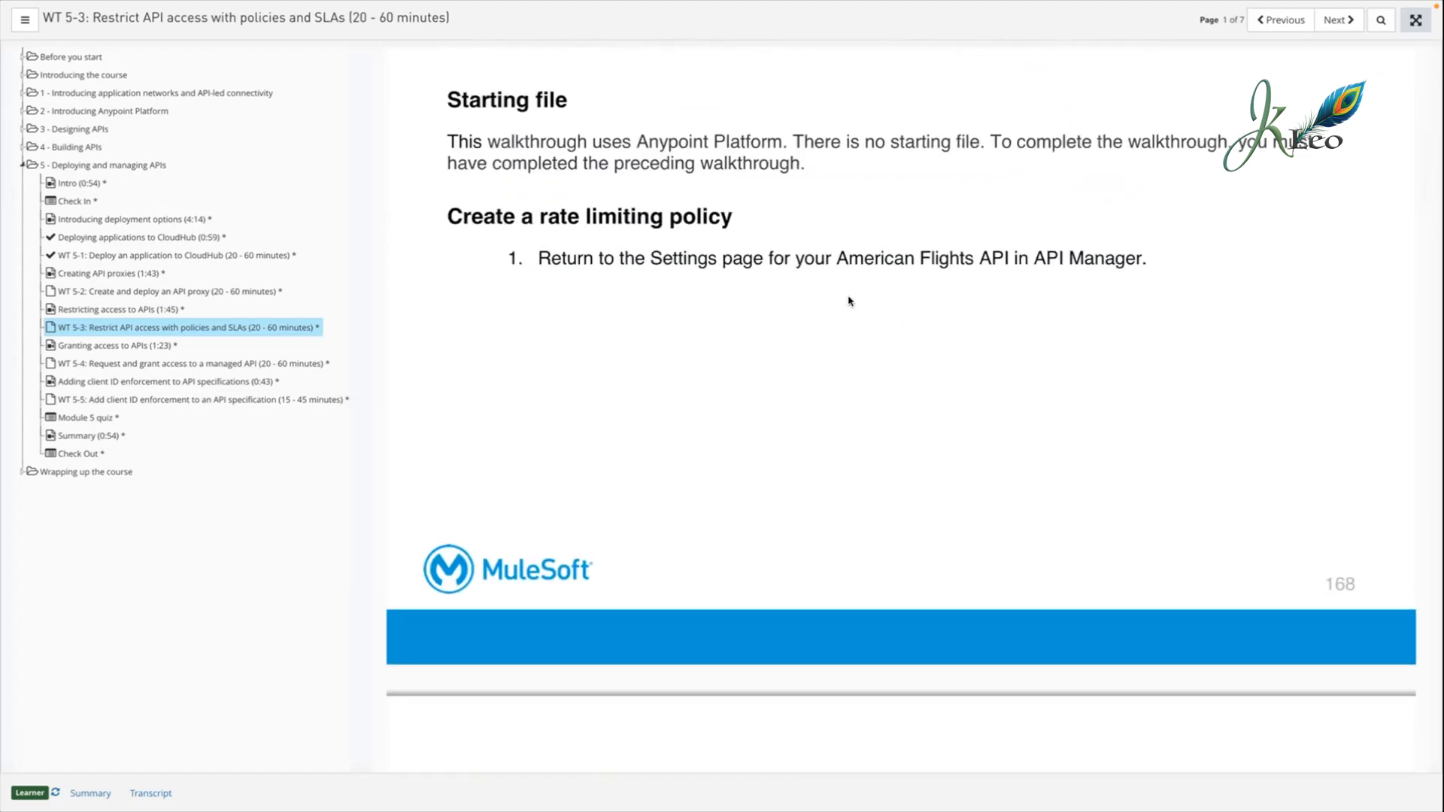
Step: Exit full screen, switch to API Manager, and start adding an API-level policy to the American Flights API
left_click(1414, 21)
left_click(275, 21)
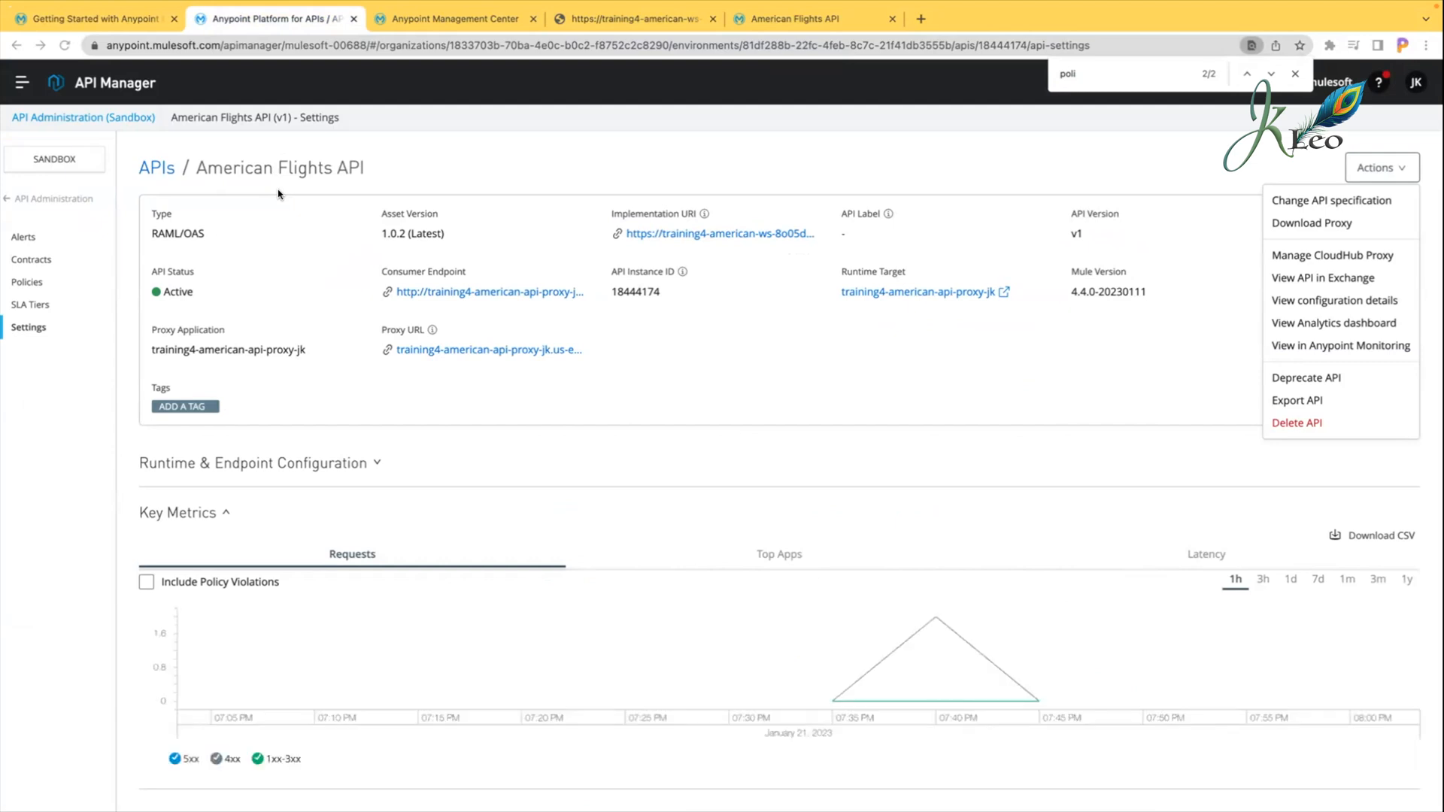
left_click(34, 283)
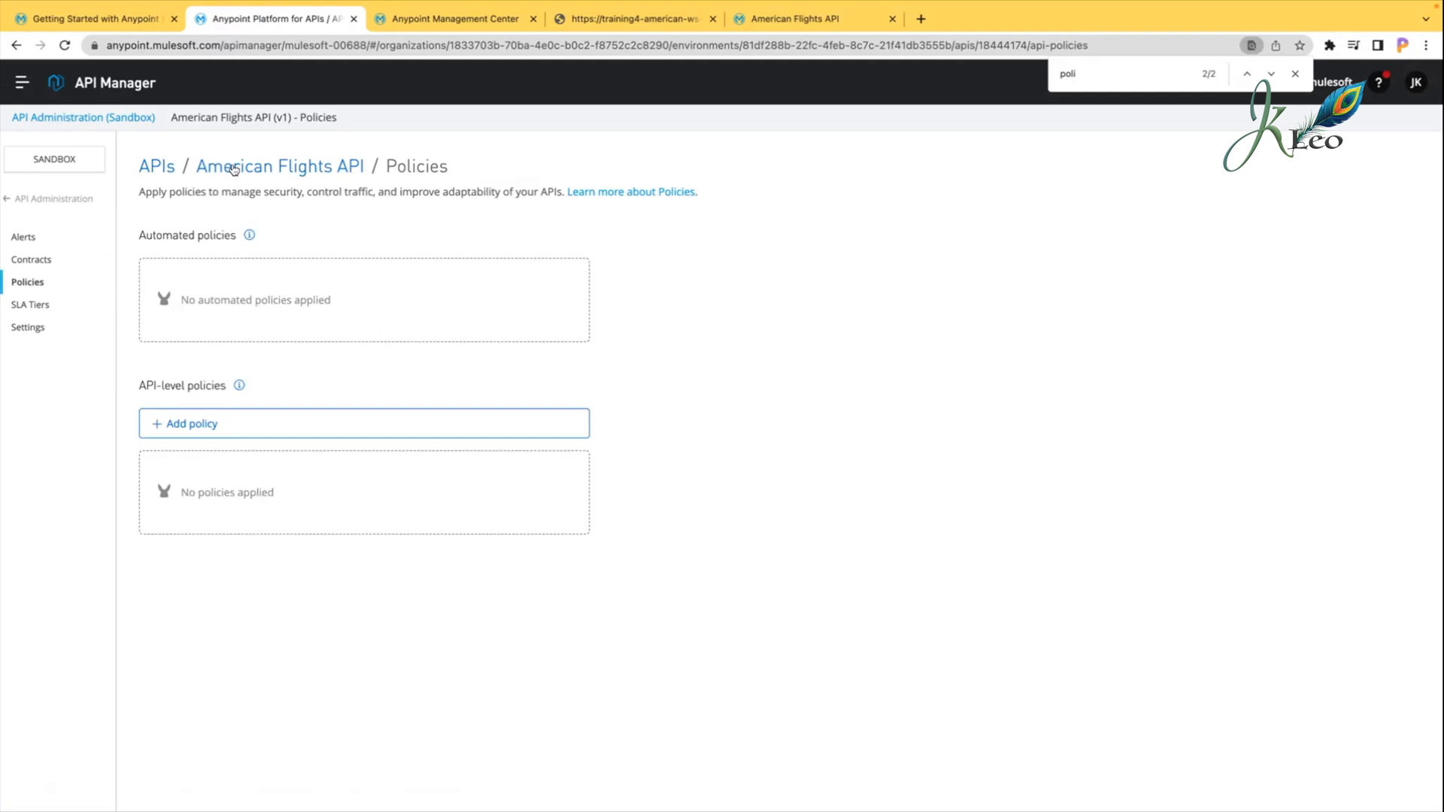
left_click(215, 425)
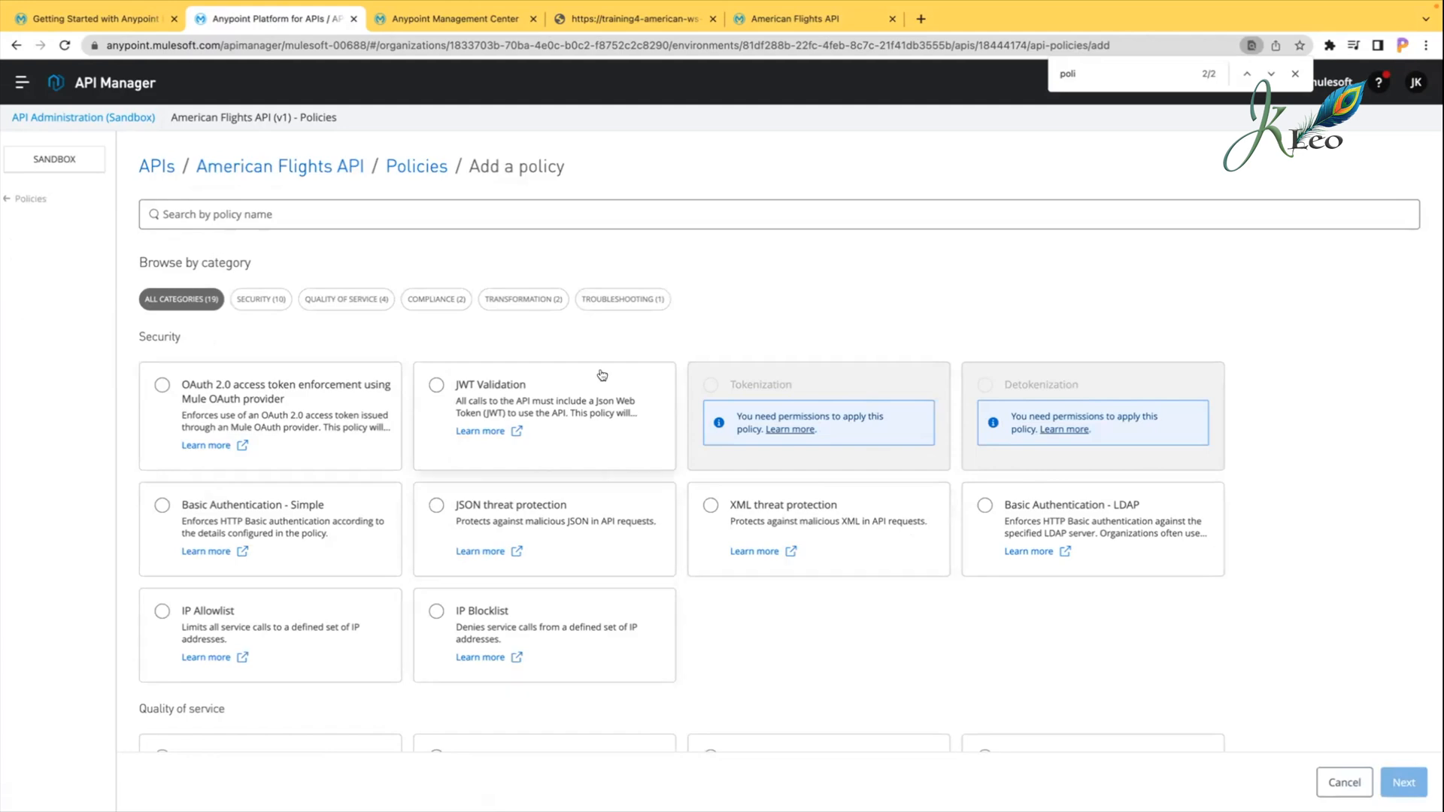
Step: Browse the available policies, select Rate limiting under Quality of service, and proceed to its configuration
scroll(883, 616, "down", 2)
scroll(883, 617, "down", 6)
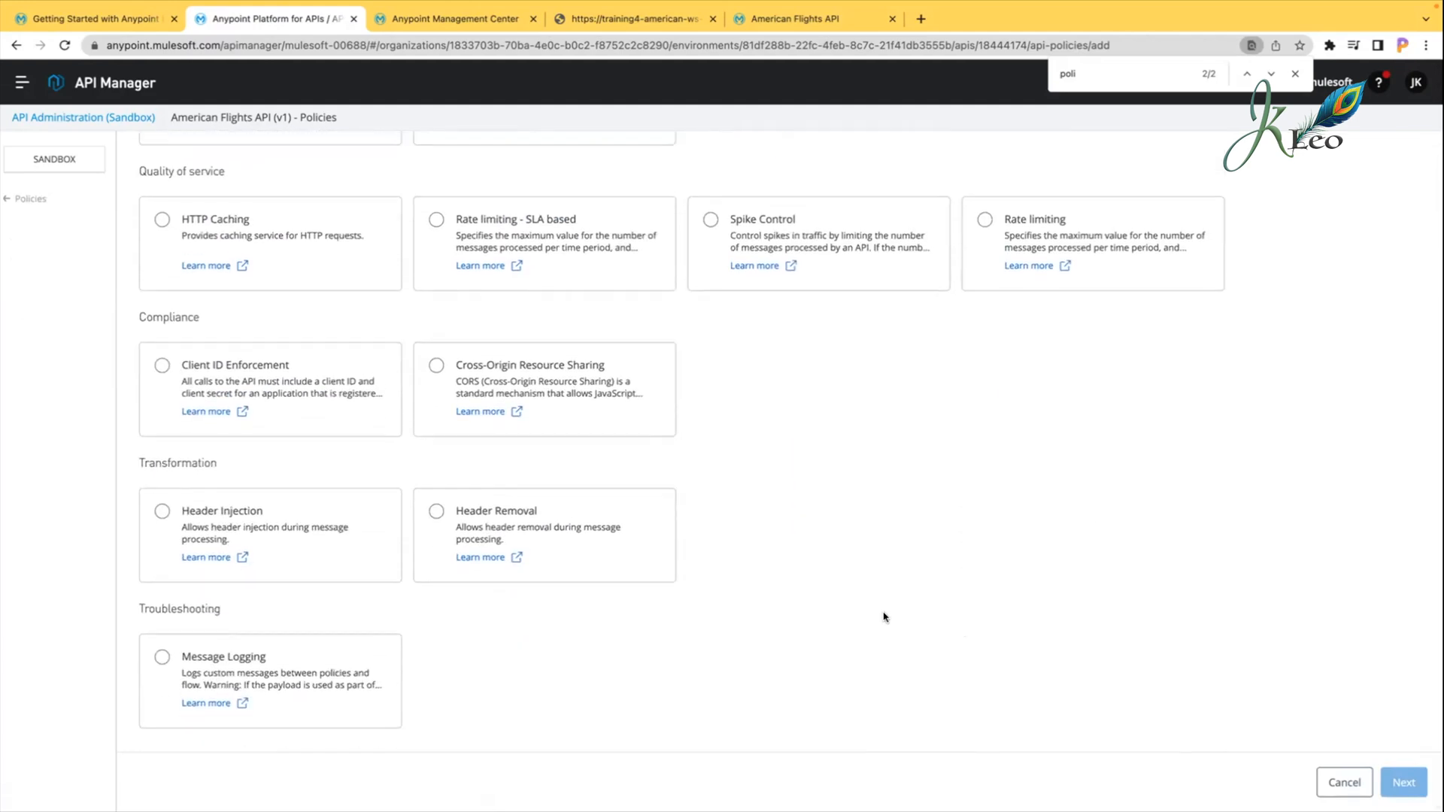
scroll(884, 617, "up", 7)
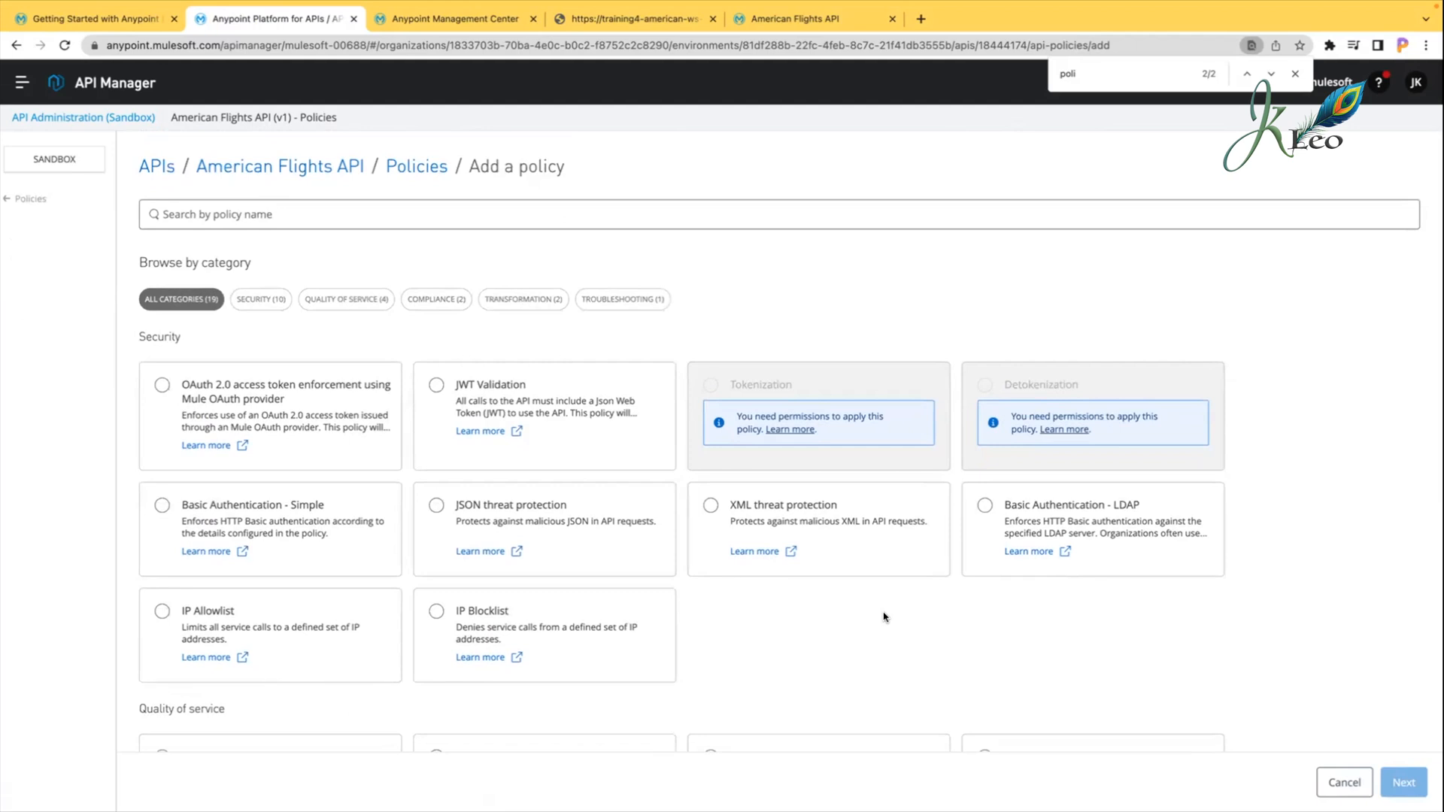
scroll(884, 617, "down", 1)
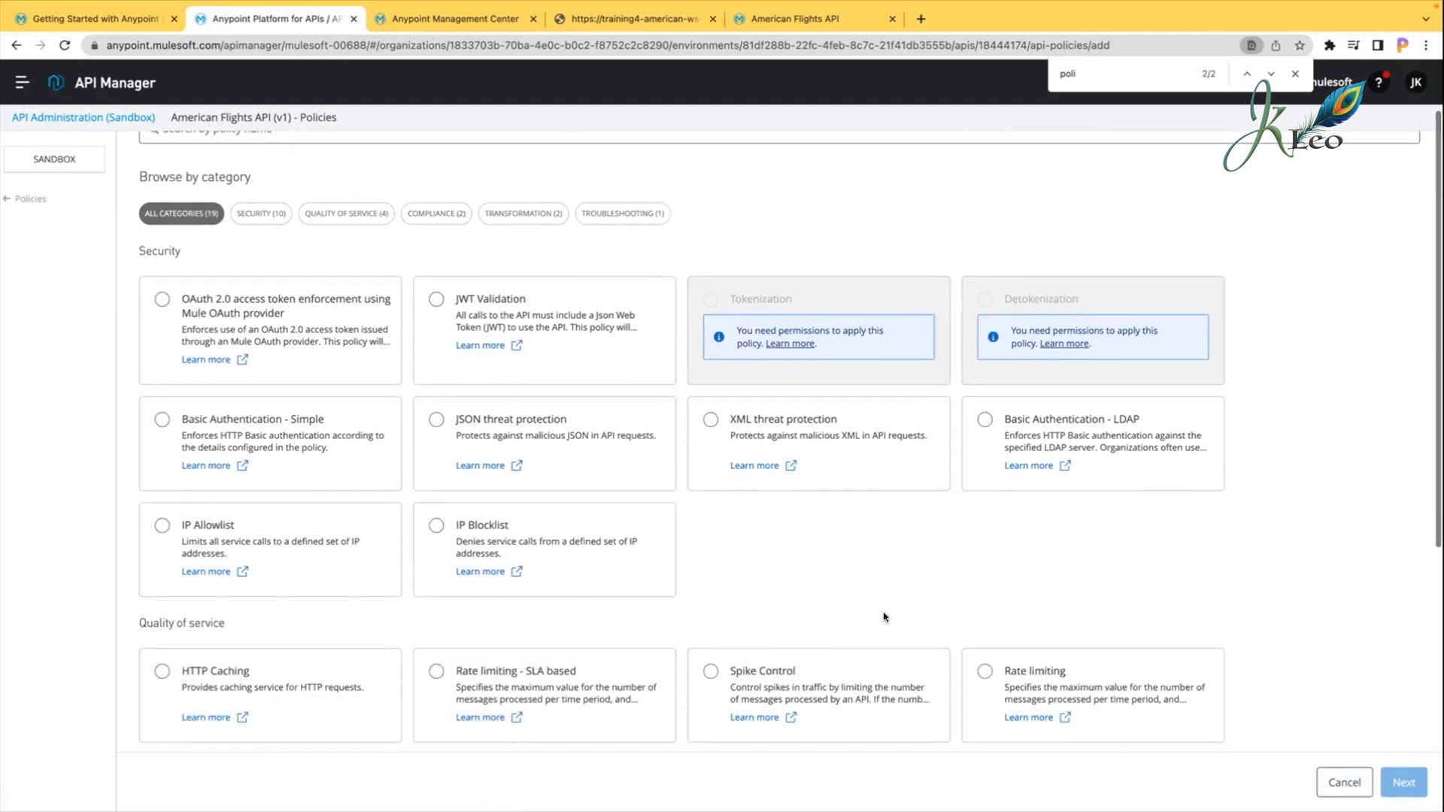
scroll(851, 557, "down", 2)
left_click(985, 507)
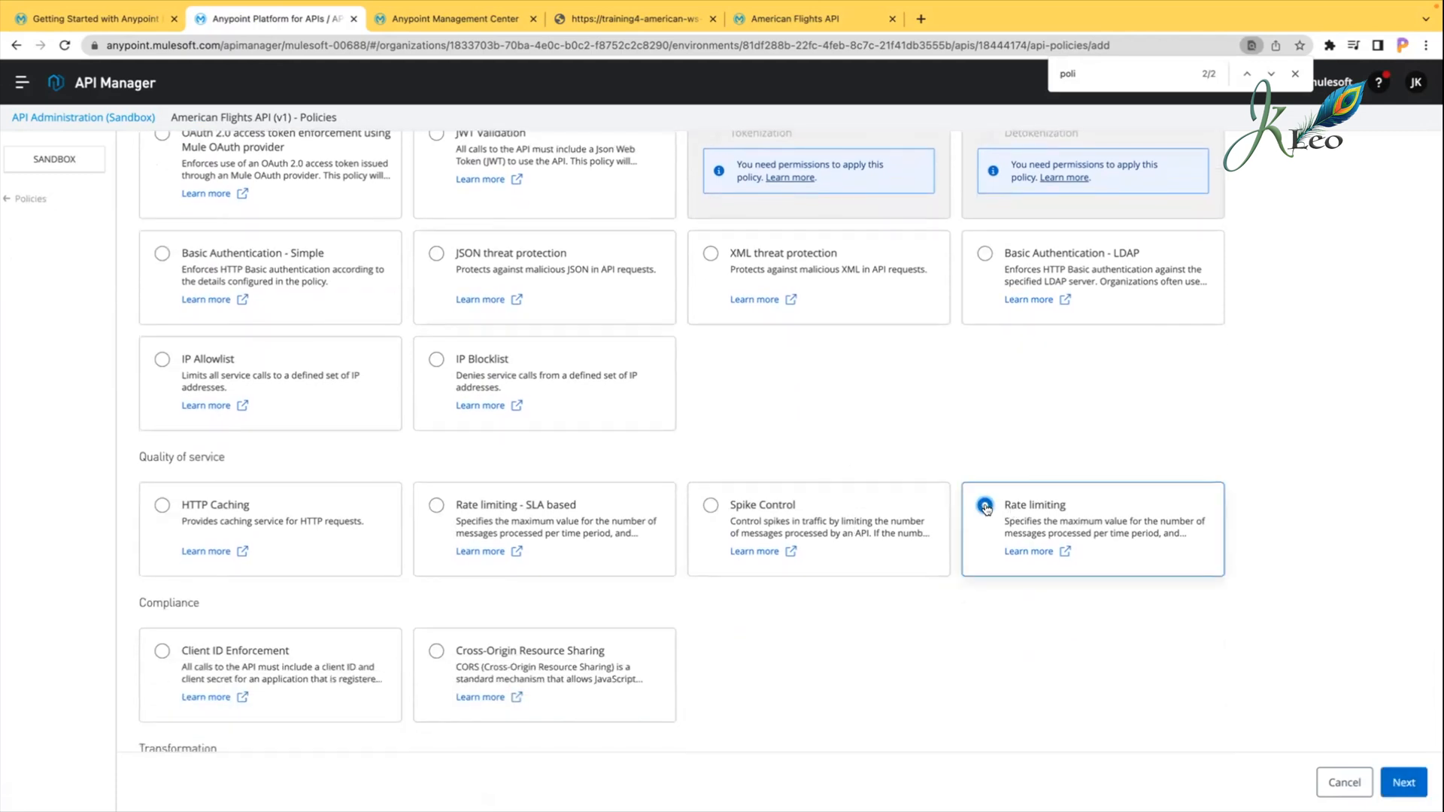
left_click_drag(128, 458, 262, 460)
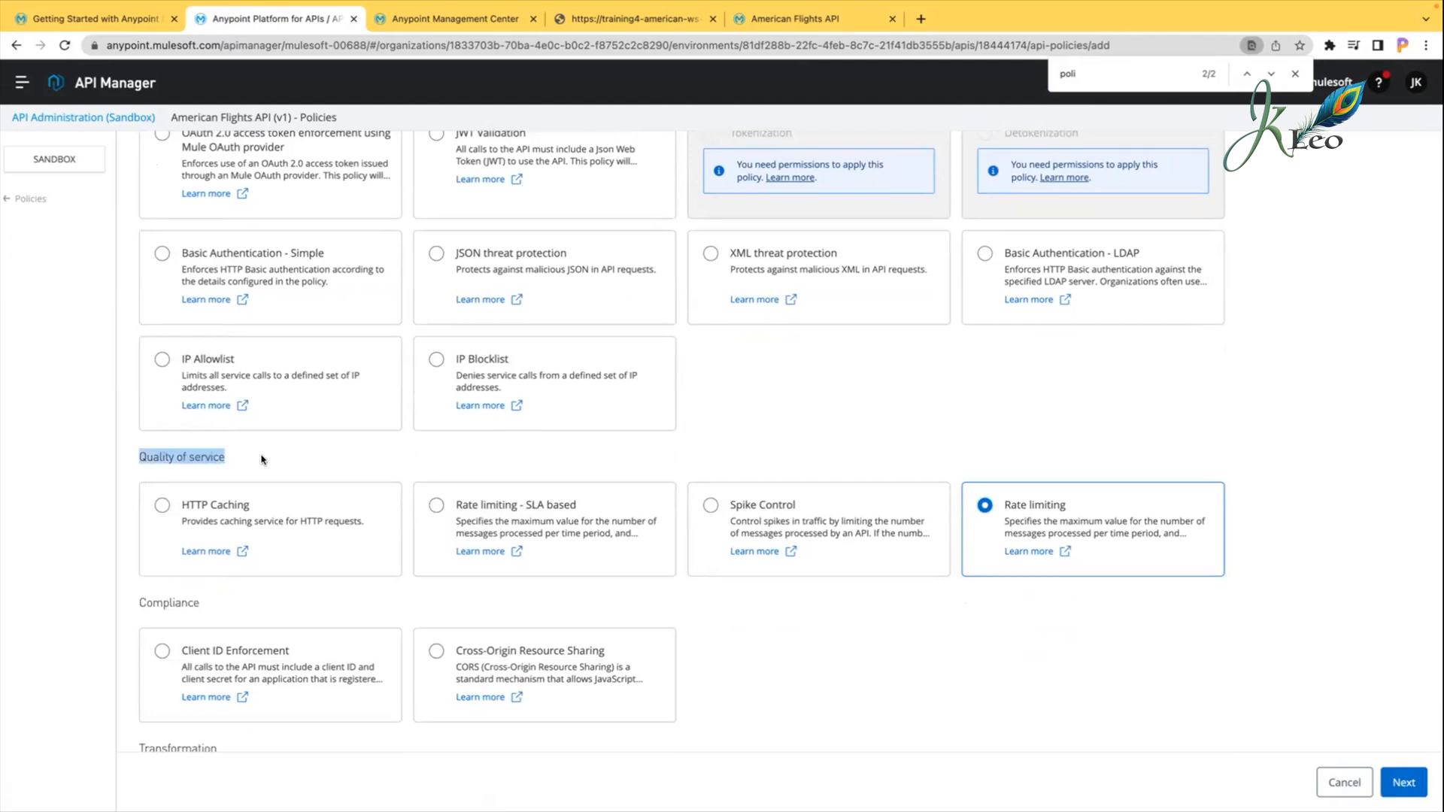
left_click(262, 459)
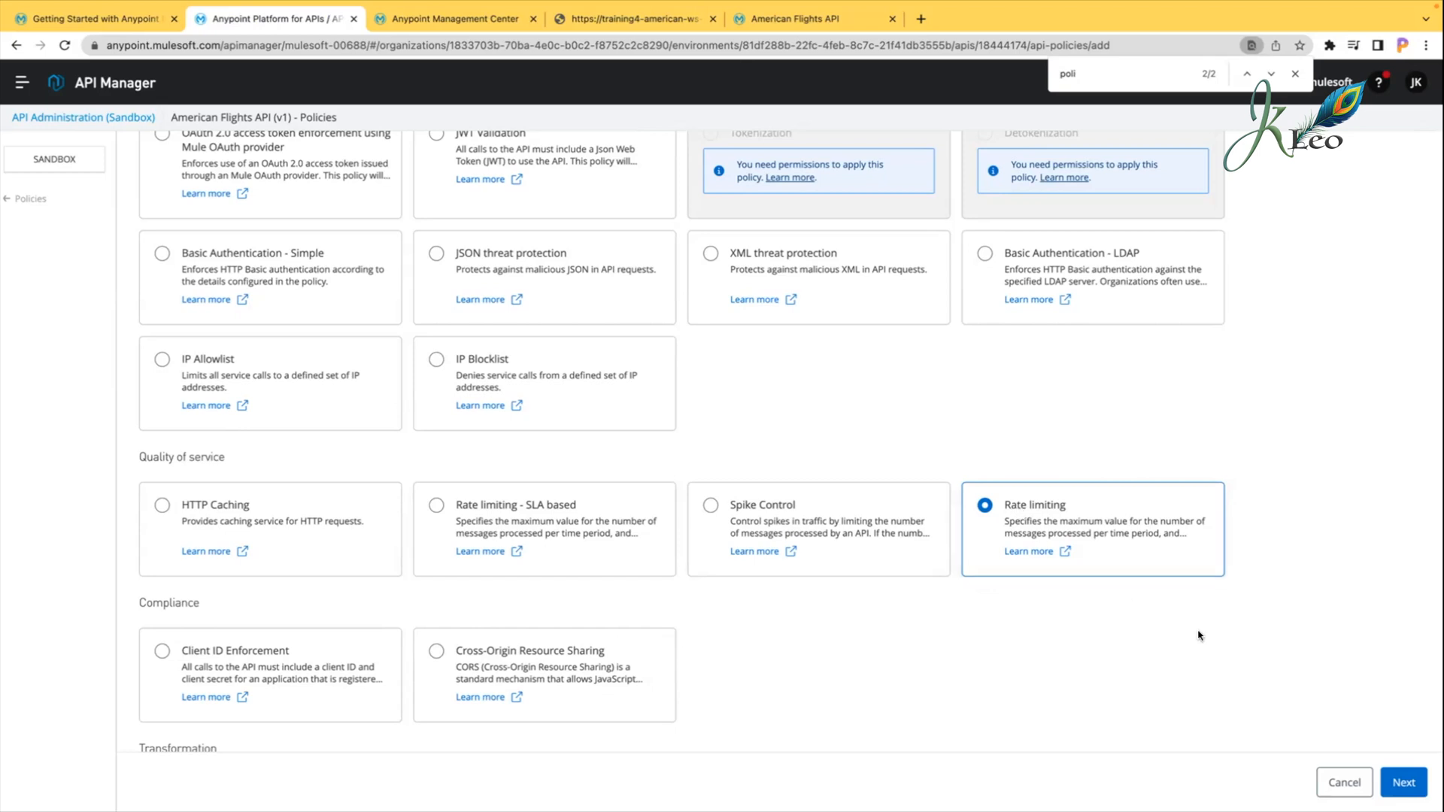
left_click(1400, 782)
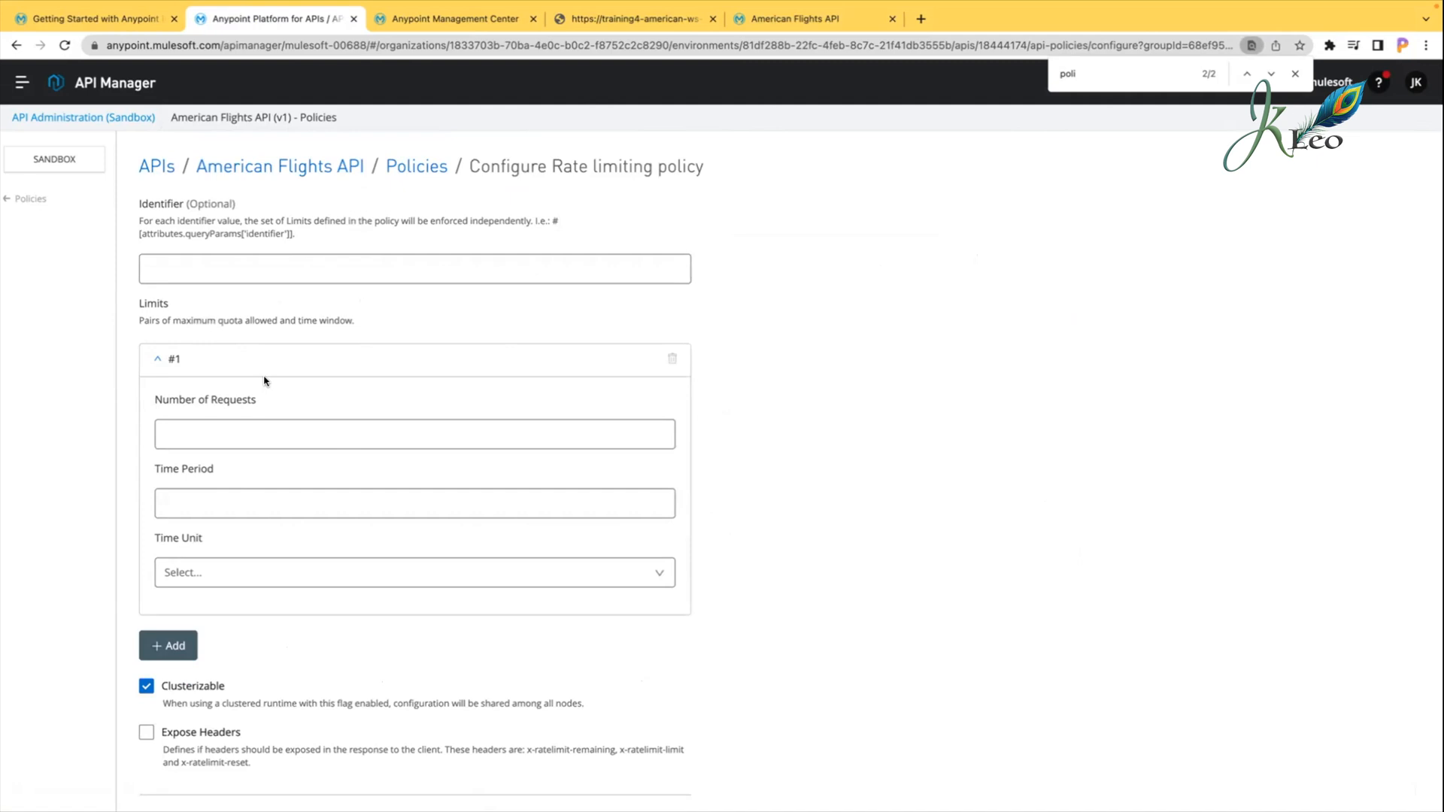
Step: Set the policy's first limit to 3 requests, with a time period of 1 and Minute as the time unit
left_click_drag(139, 319, 331, 336)
left_click_drag(192, 361, 167, 357)
left_click(233, 443)
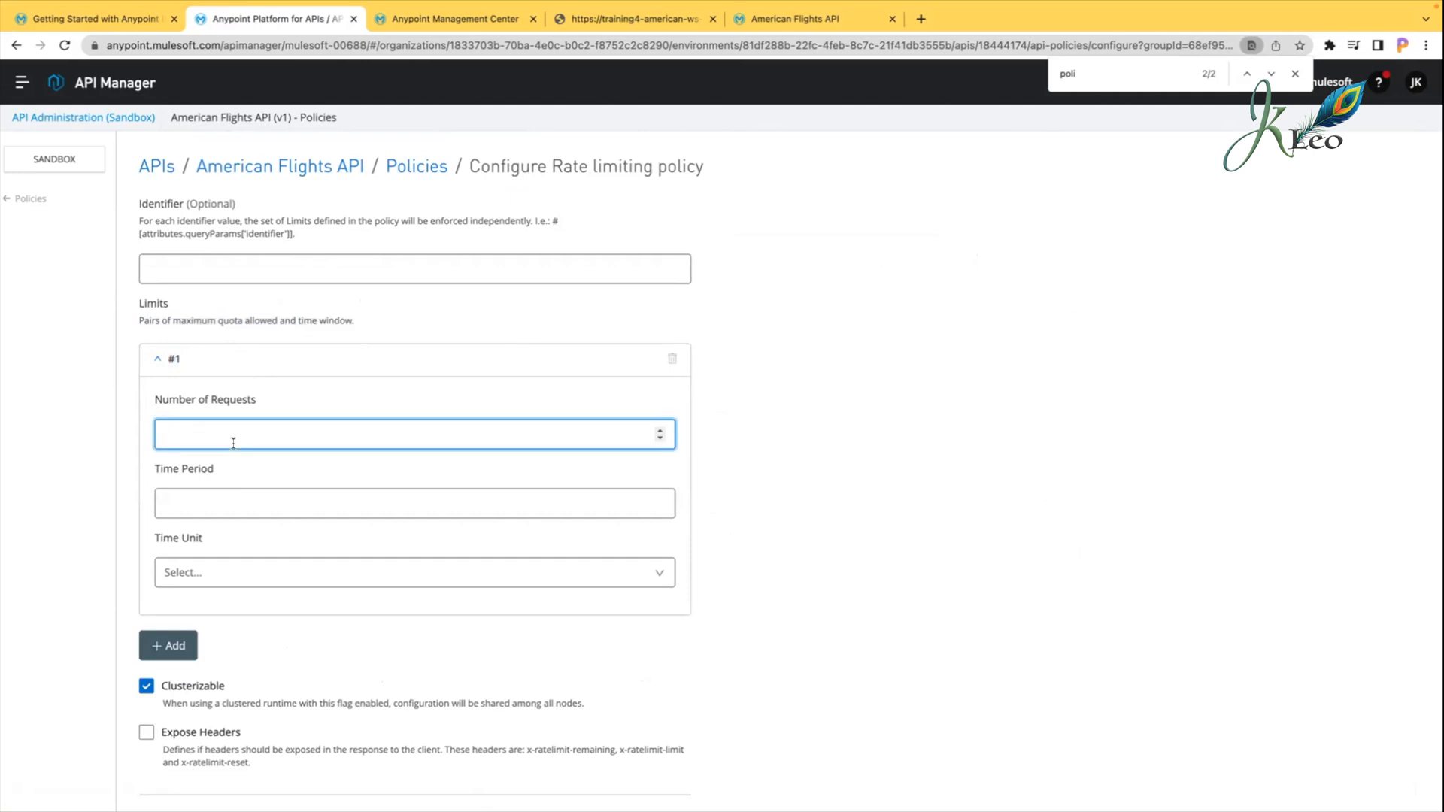
type("3")
left_click(240, 506)
type("1")
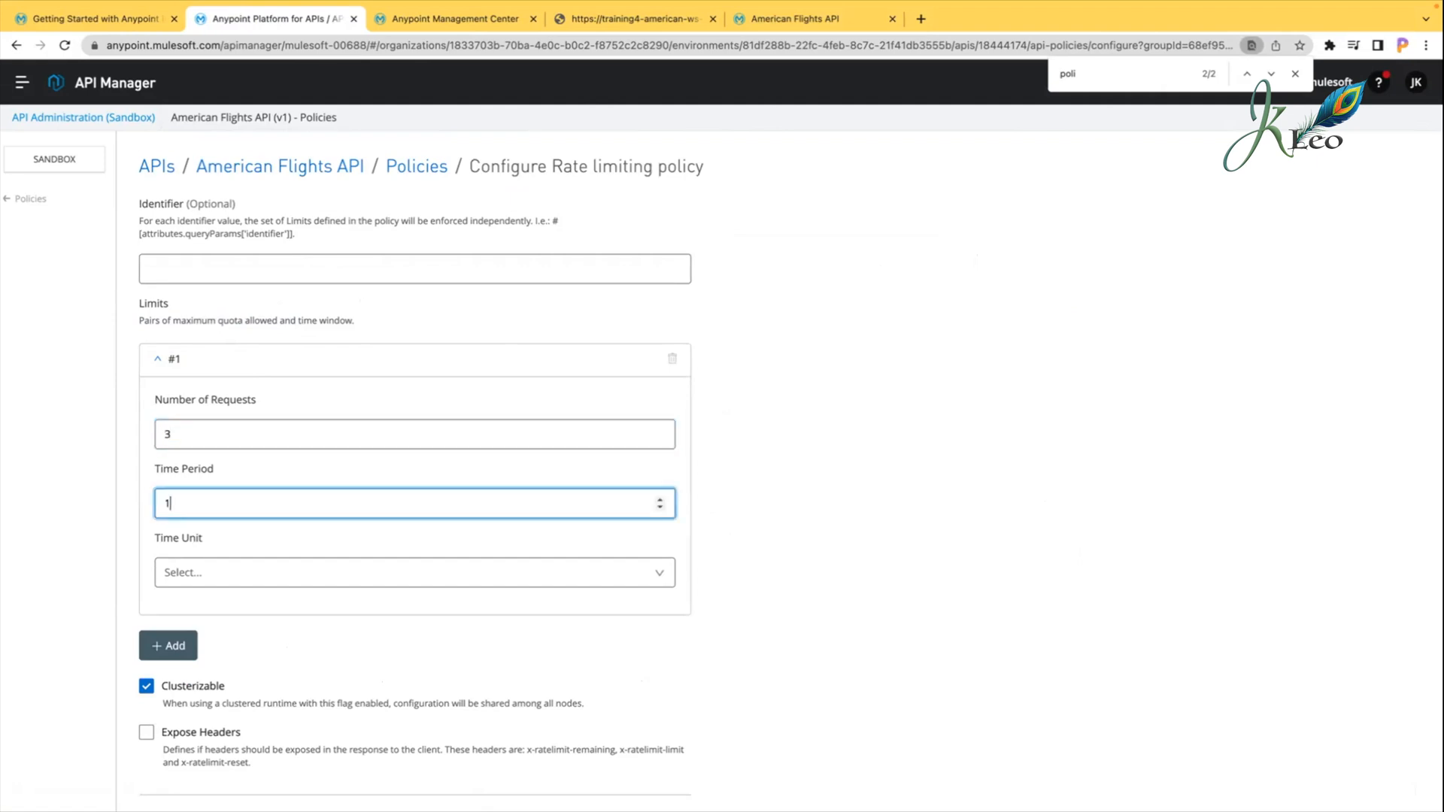
left_click(199, 573)
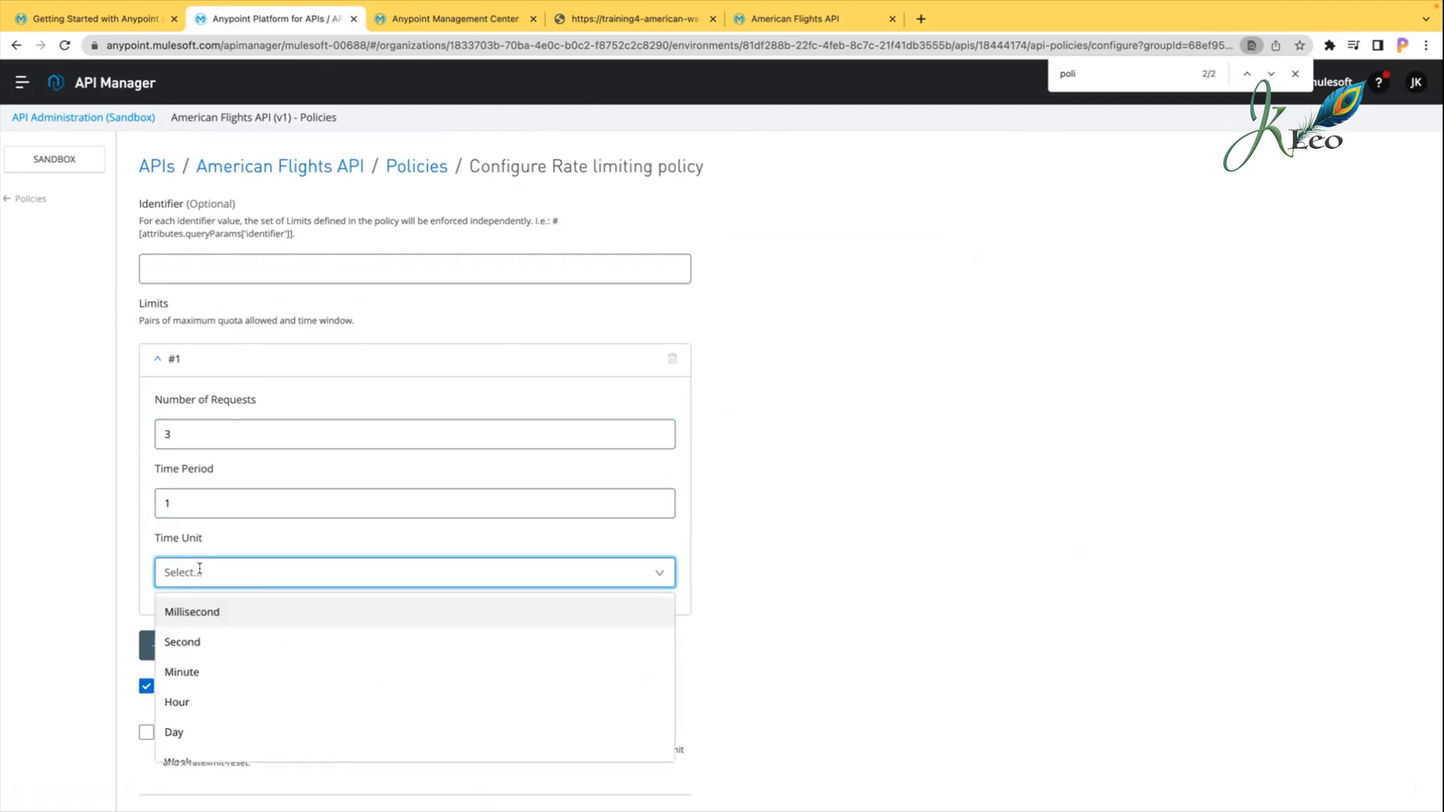
left_click(193, 674)
left_click(178, 536)
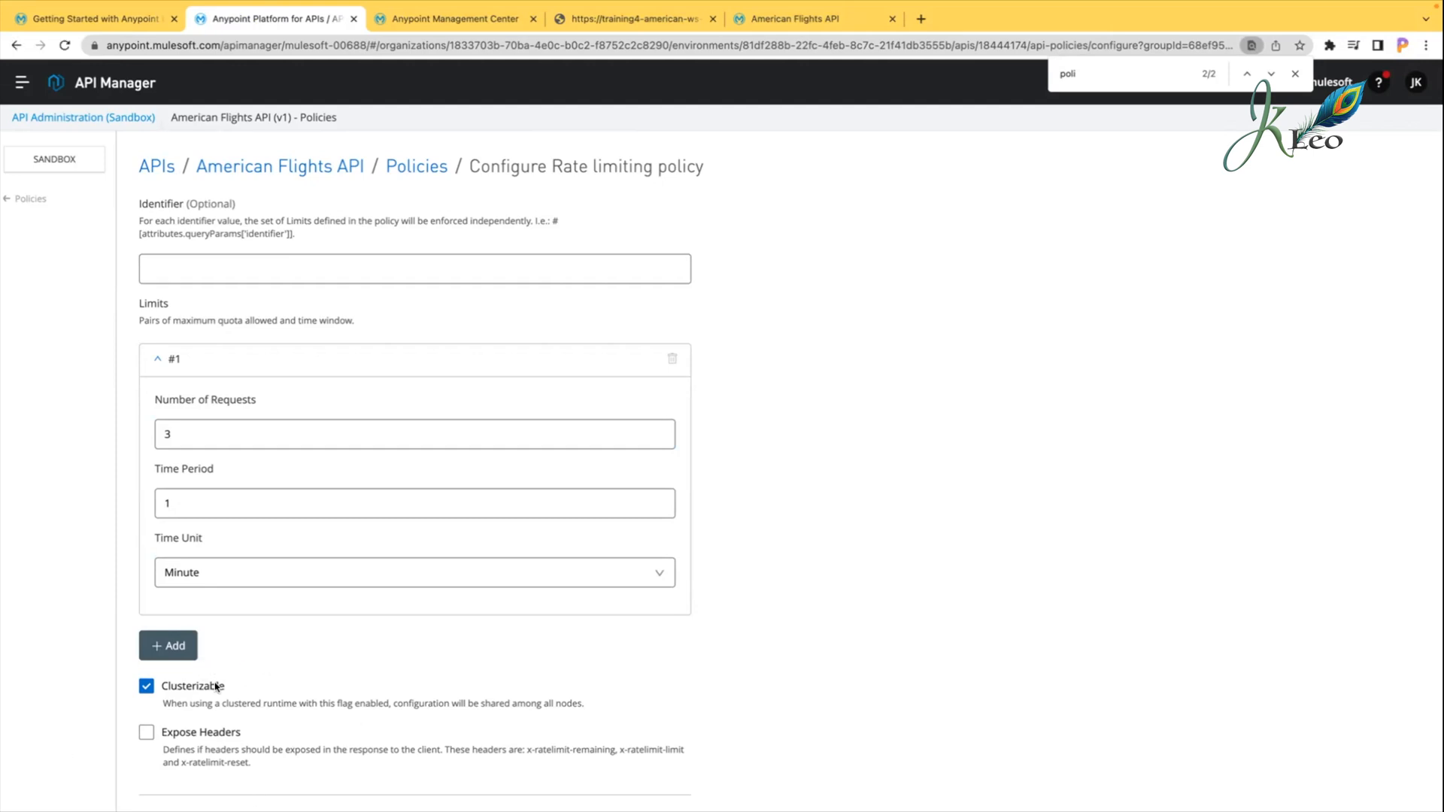
Step: Enable Expose Headers for the rate limiting policy and expand its advanced options
left_click(147, 733)
scroll(388, 670, "down", 3)
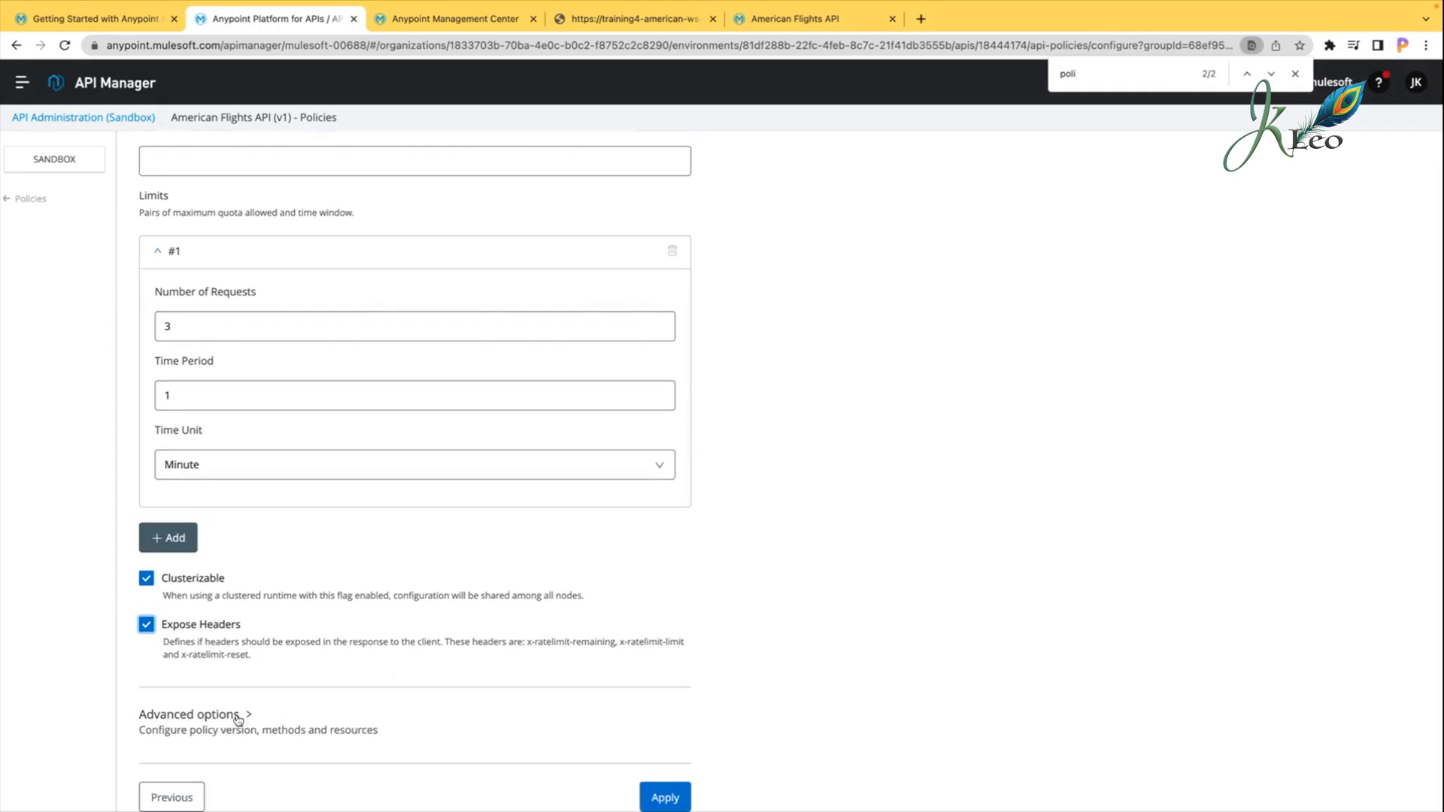
left_click(220, 722)
scroll(374, 699, "down", 3)
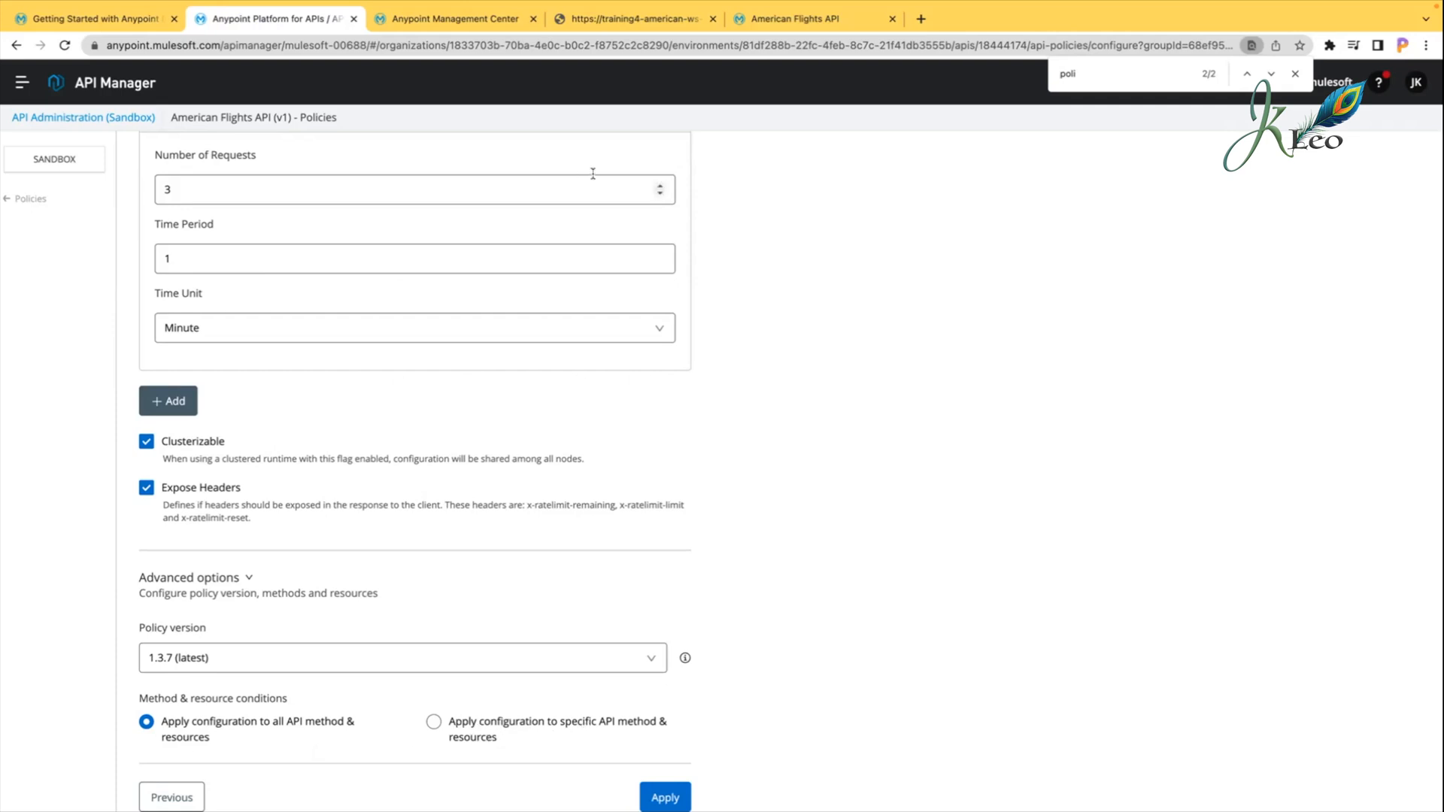
Step: Switch to the American Flights API in Exchange, look through the /flights and /{ID} methods, and open GET /flights
left_click(464, 19)
left_click(811, 16)
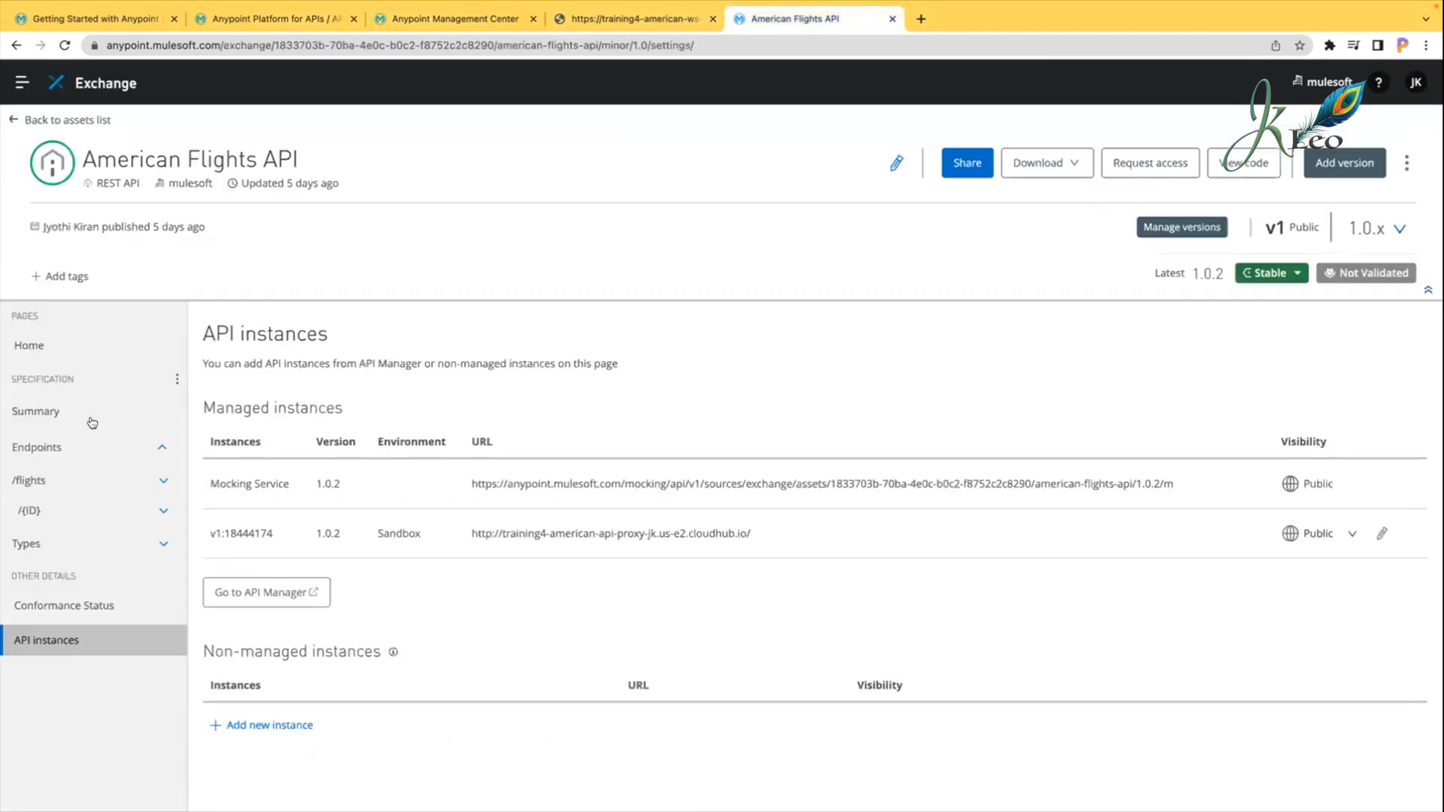
left_click(66, 480)
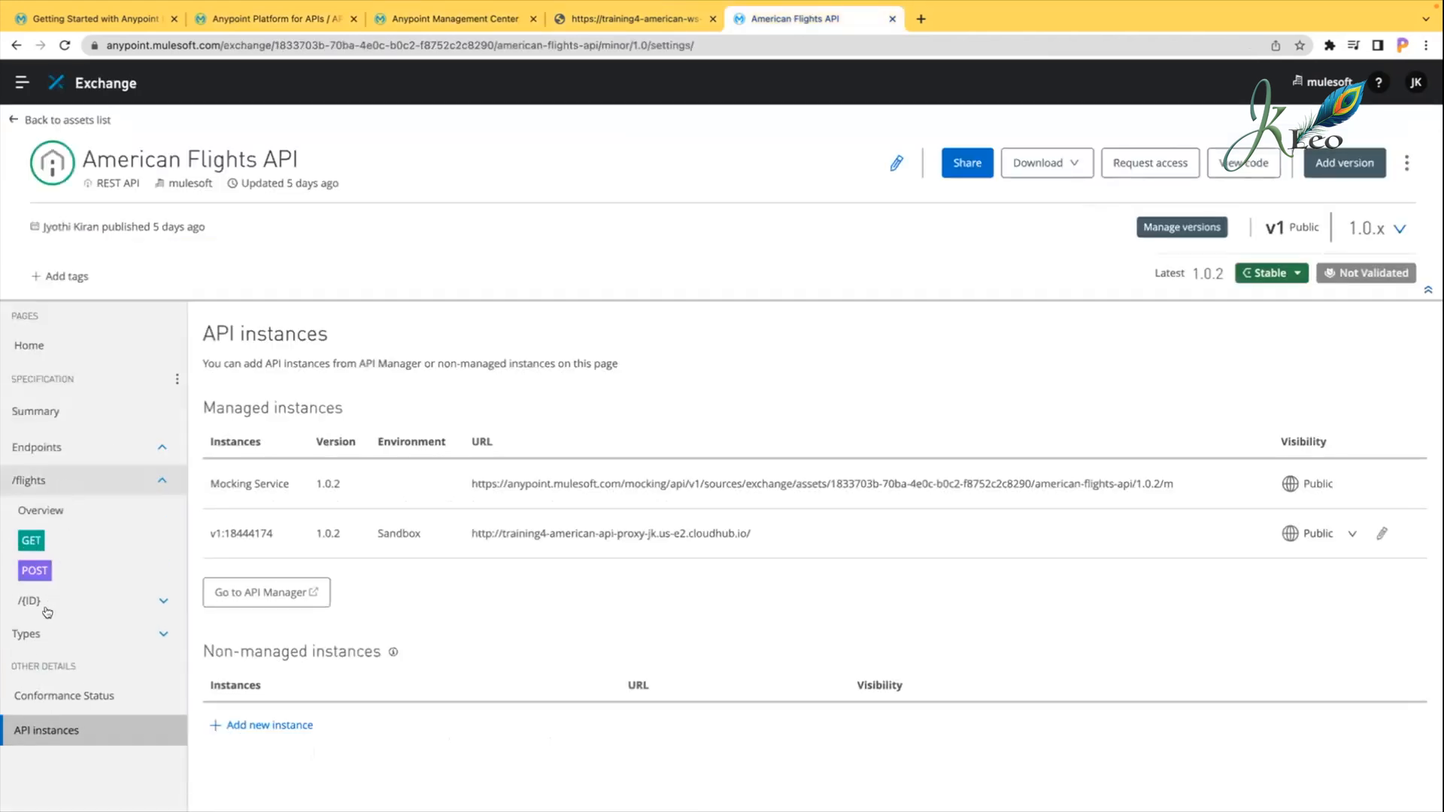
left_click(44, 606)
left_click(32, 540)
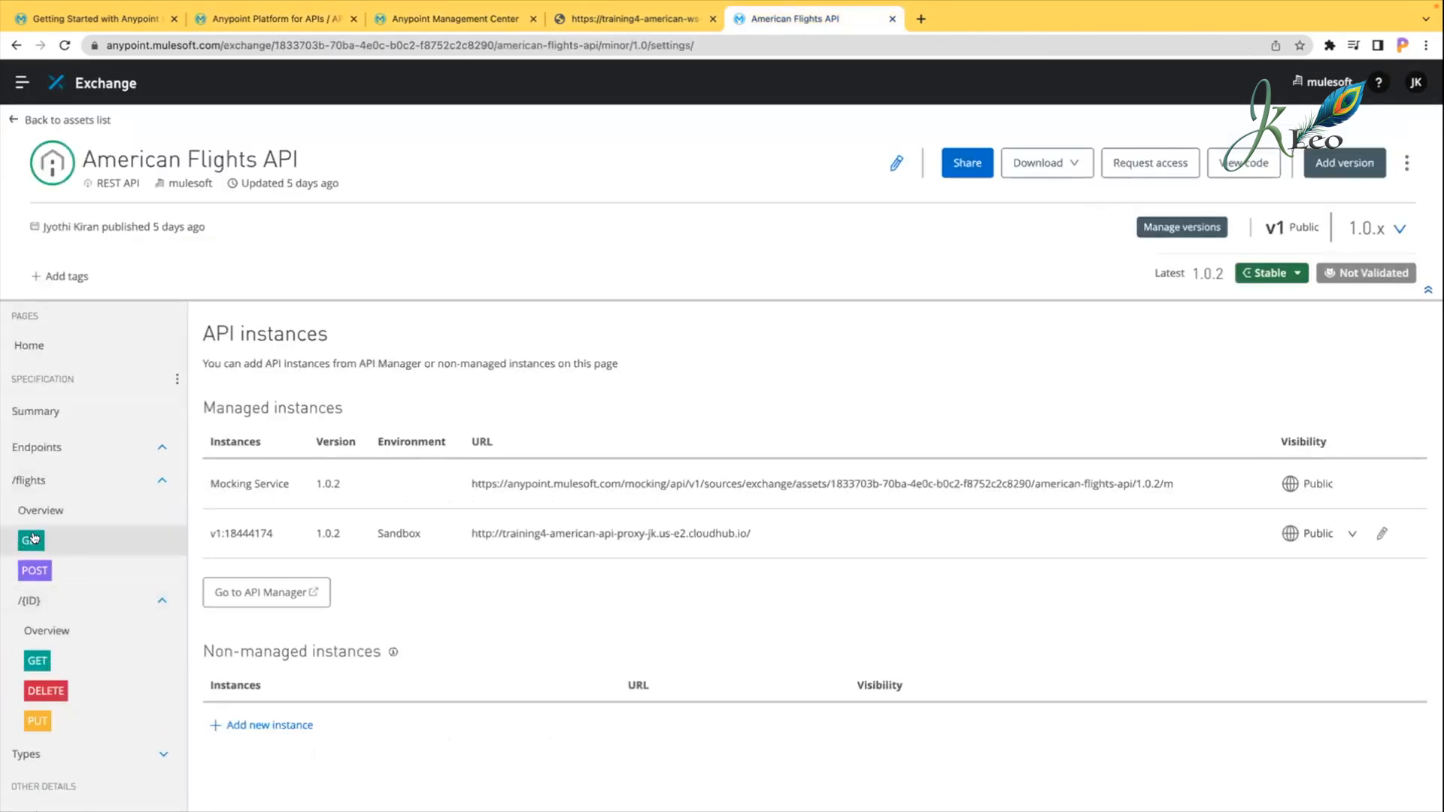
left_click(34, 570)
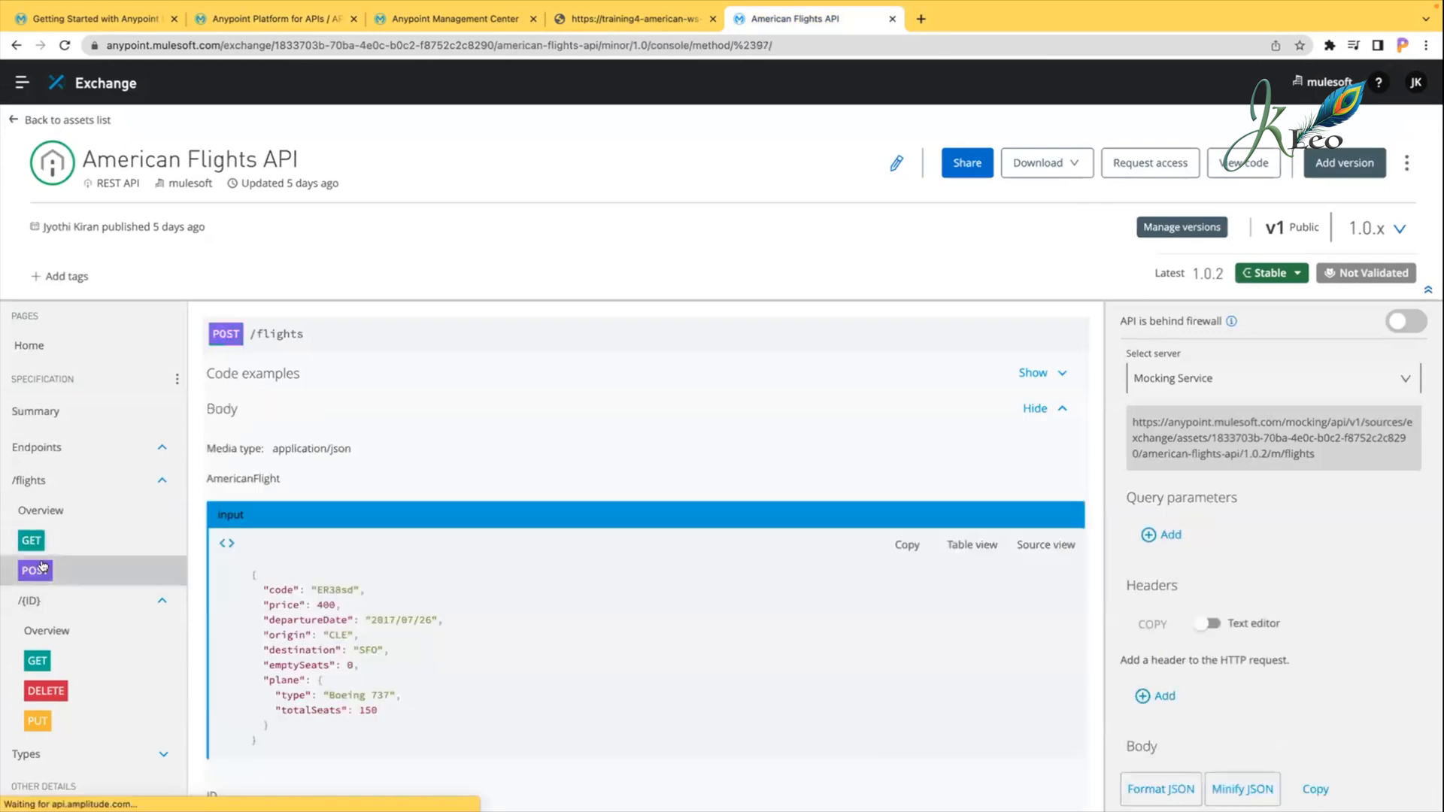
left_click(37, 609)
left_click(47, 606)
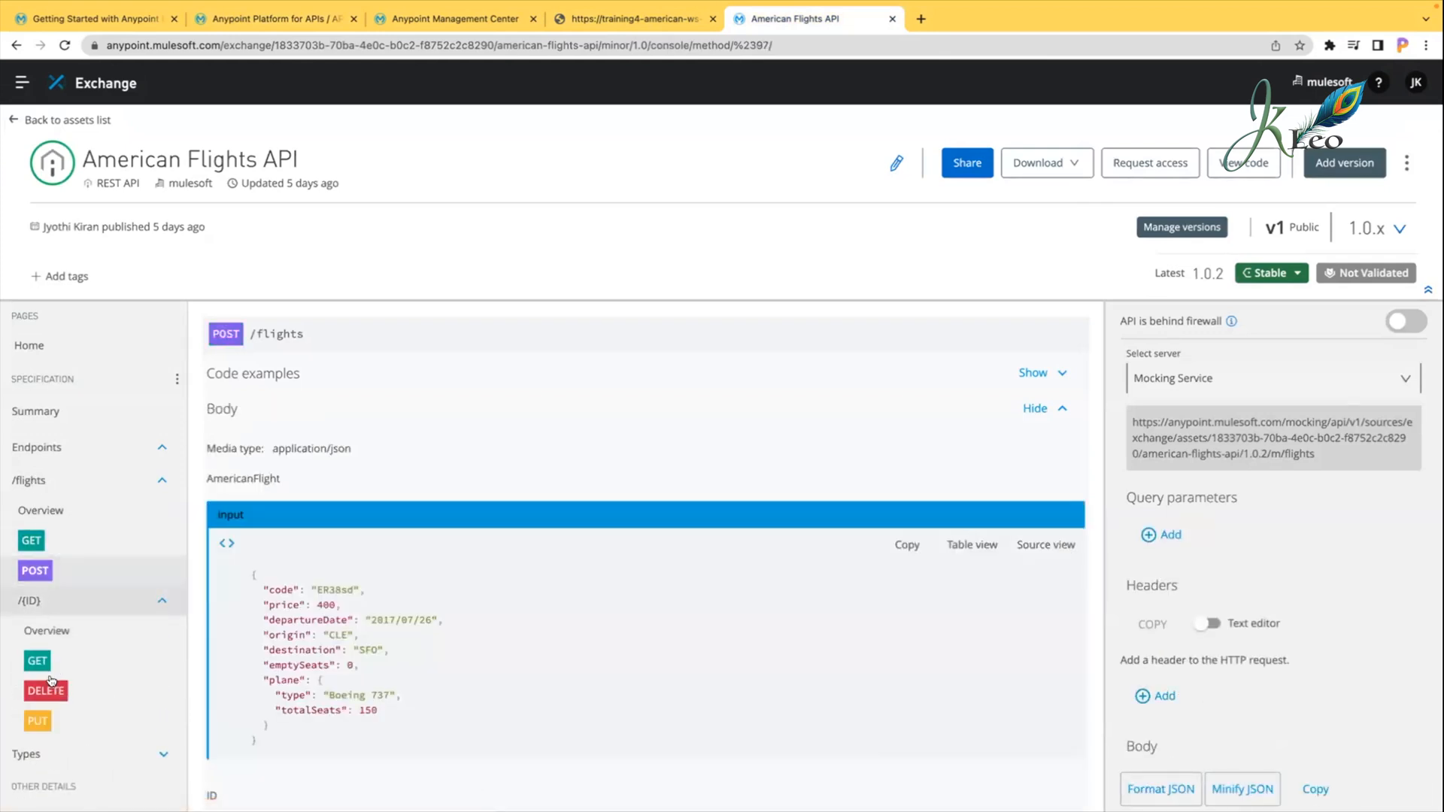
left_click(41, 537)
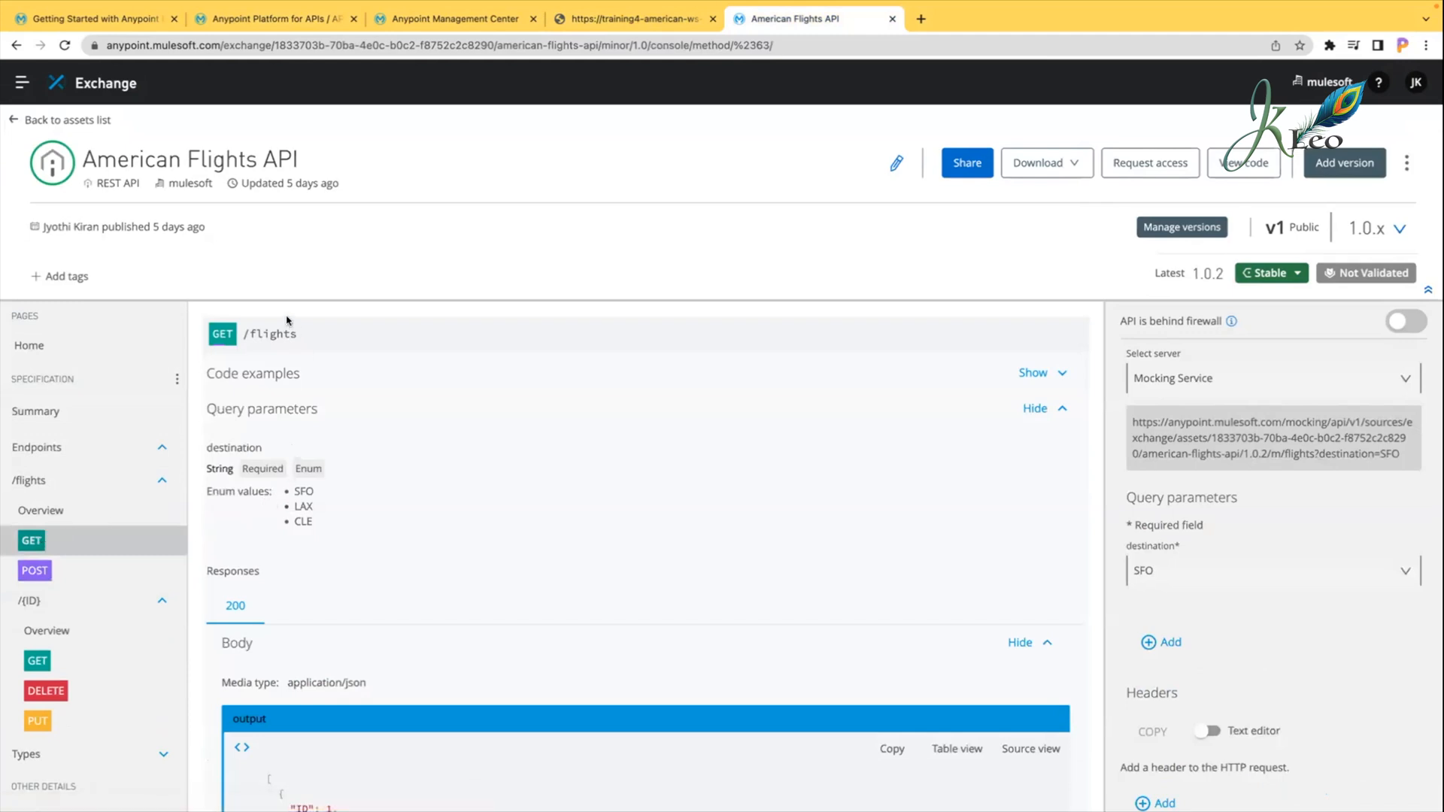
left_click_drag(213, 334, 335, 339)
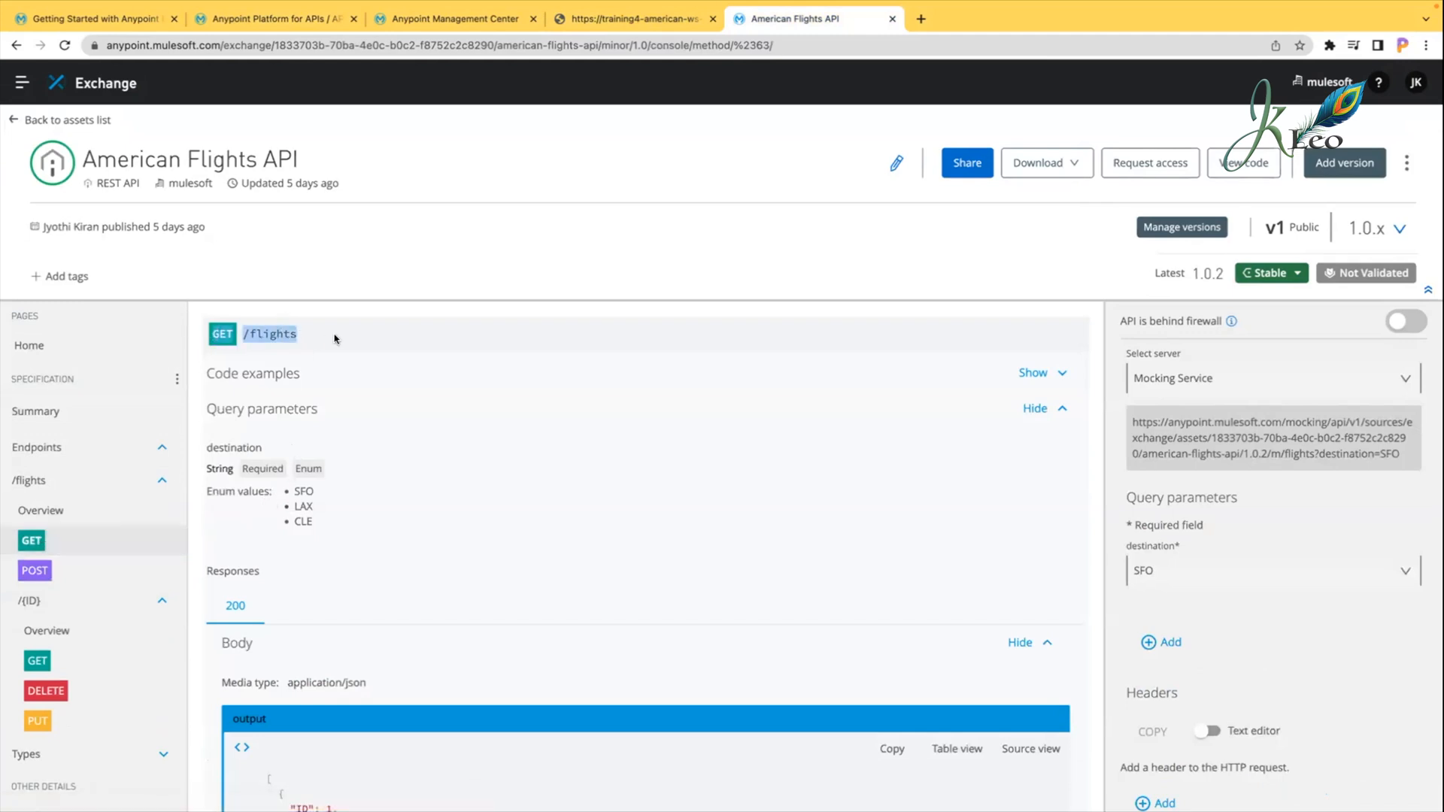
left_click(335, 338)
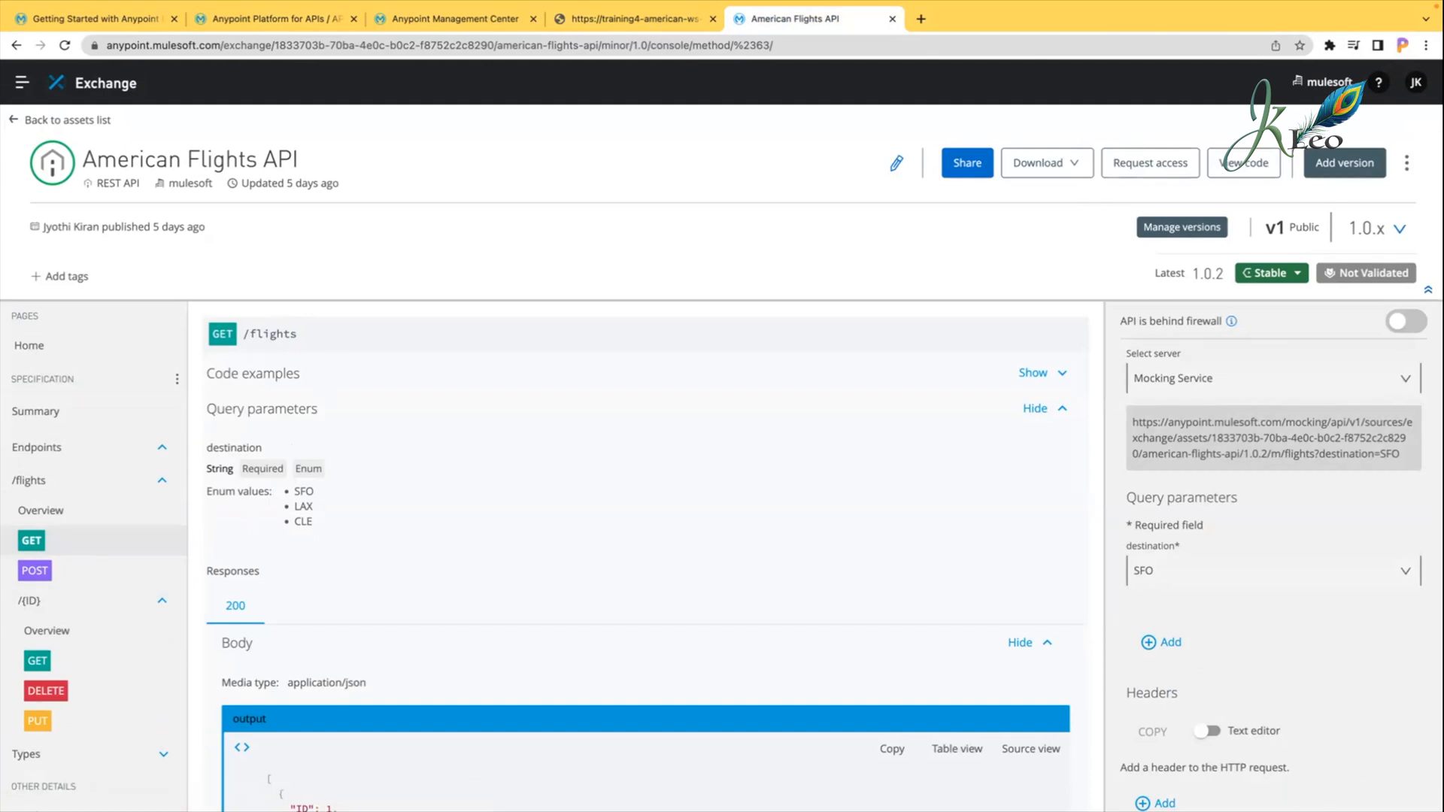
Step: Check the POST and GET methods of /flights, and apply the rate limiting policy to all API methods and resources in API Manager
left_click(96, 582)
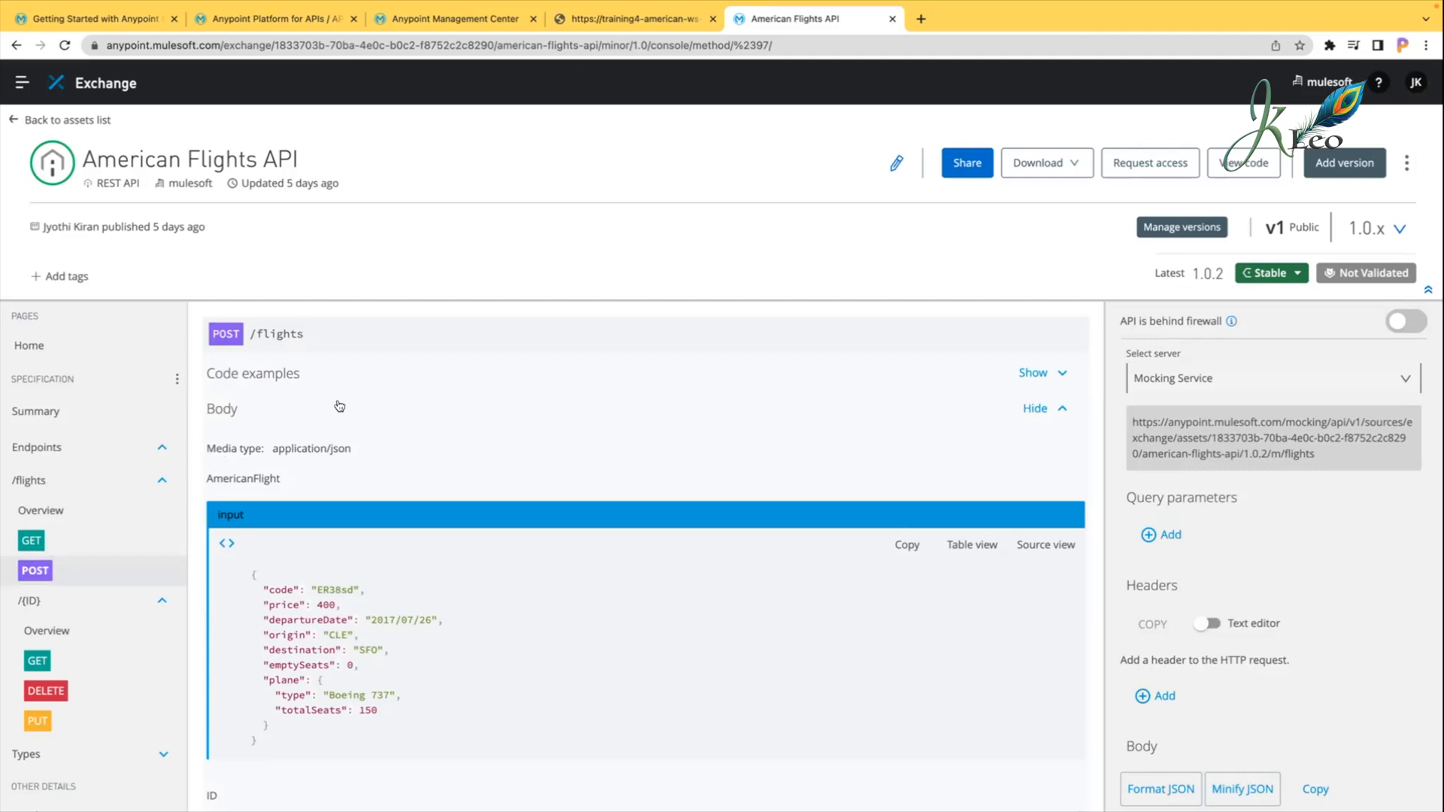
left_click(106, 539)
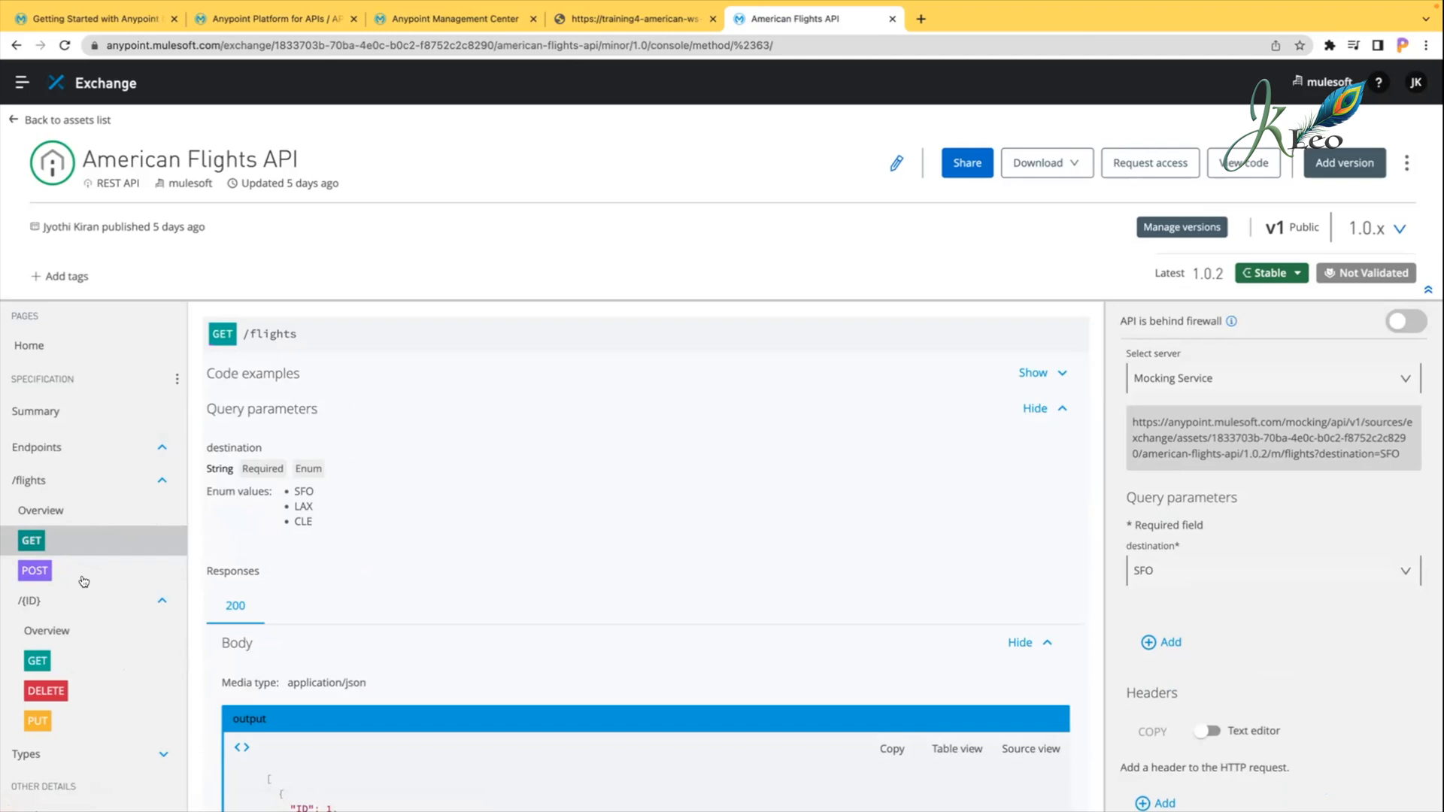
left_click(276, 12)
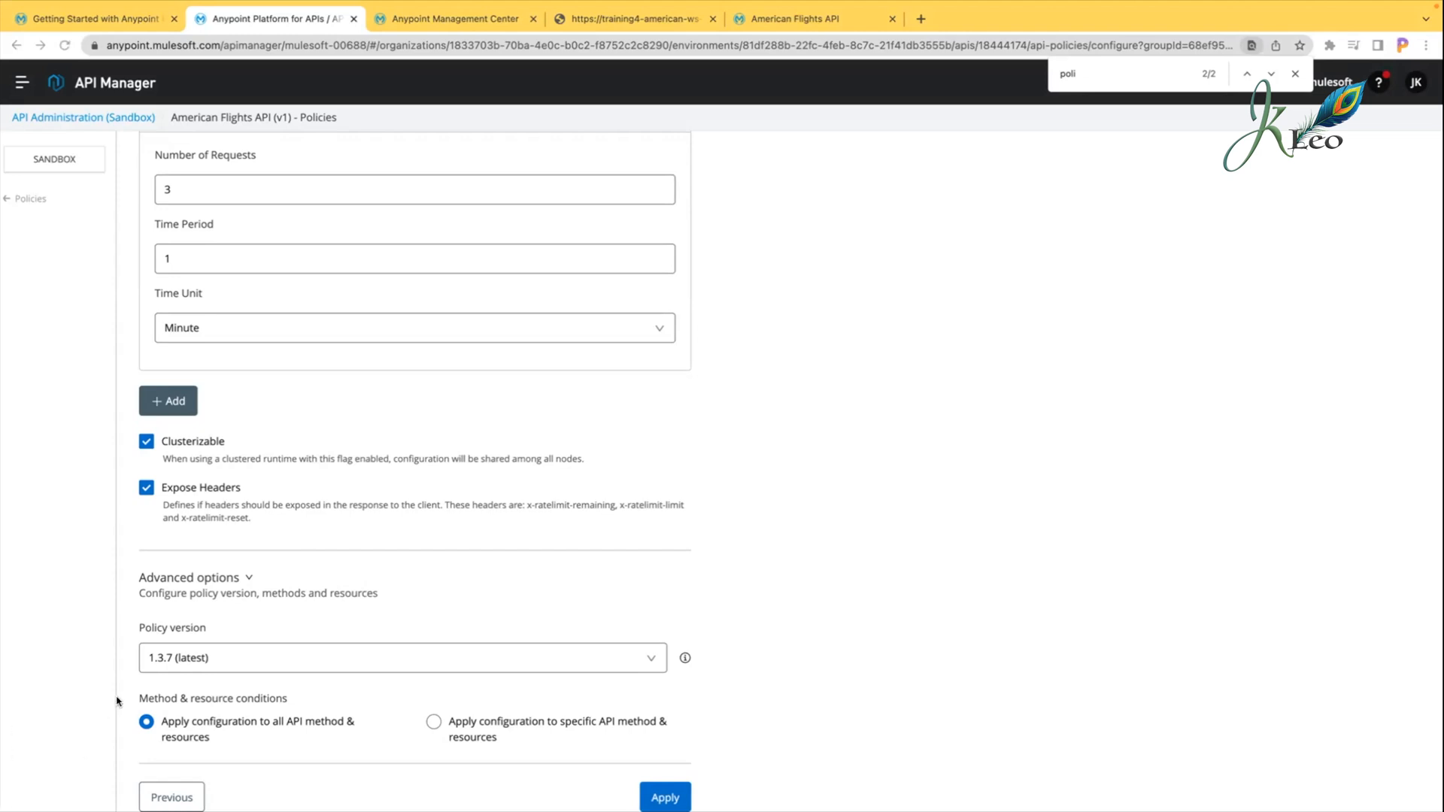
left_click(681, 796)
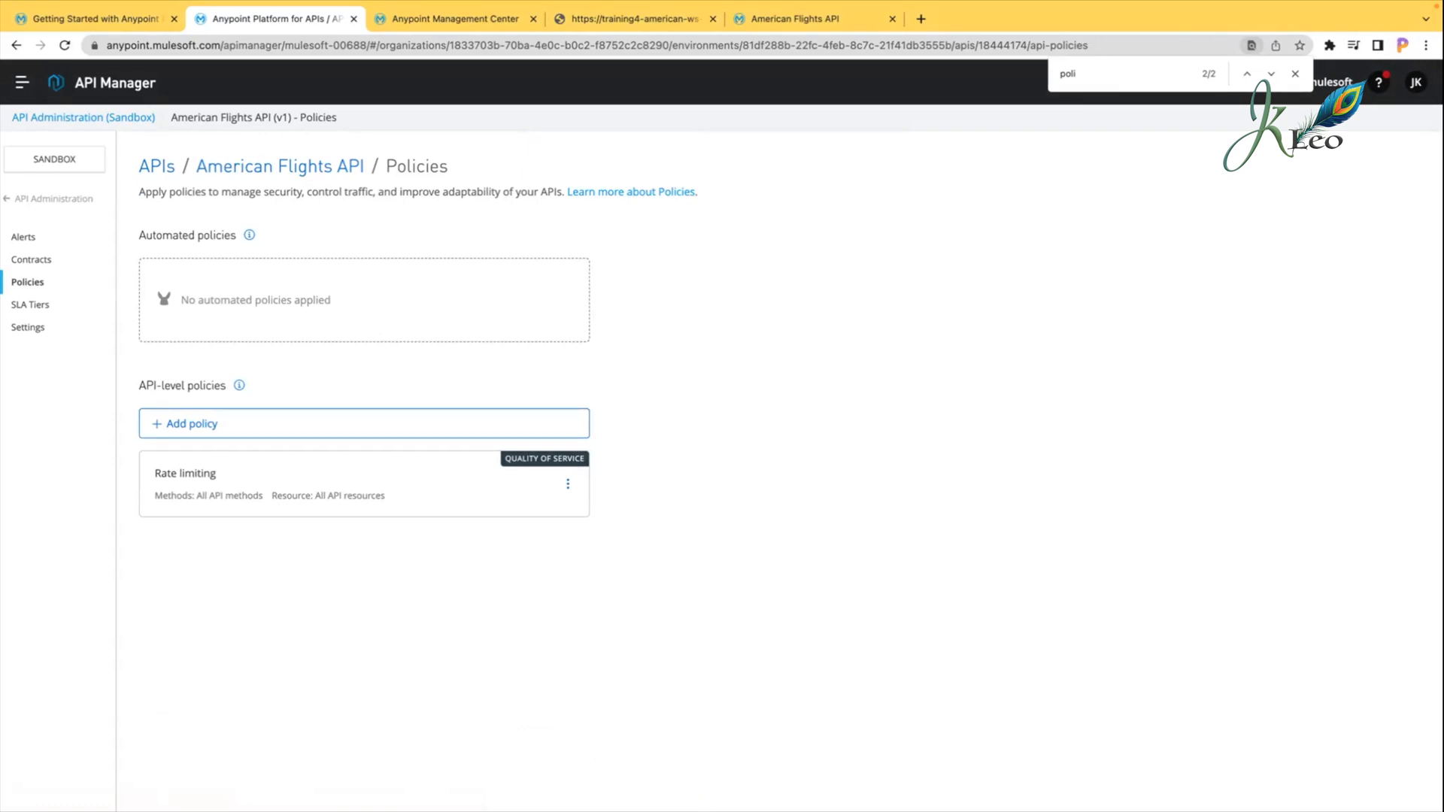
left_click(452, 21)
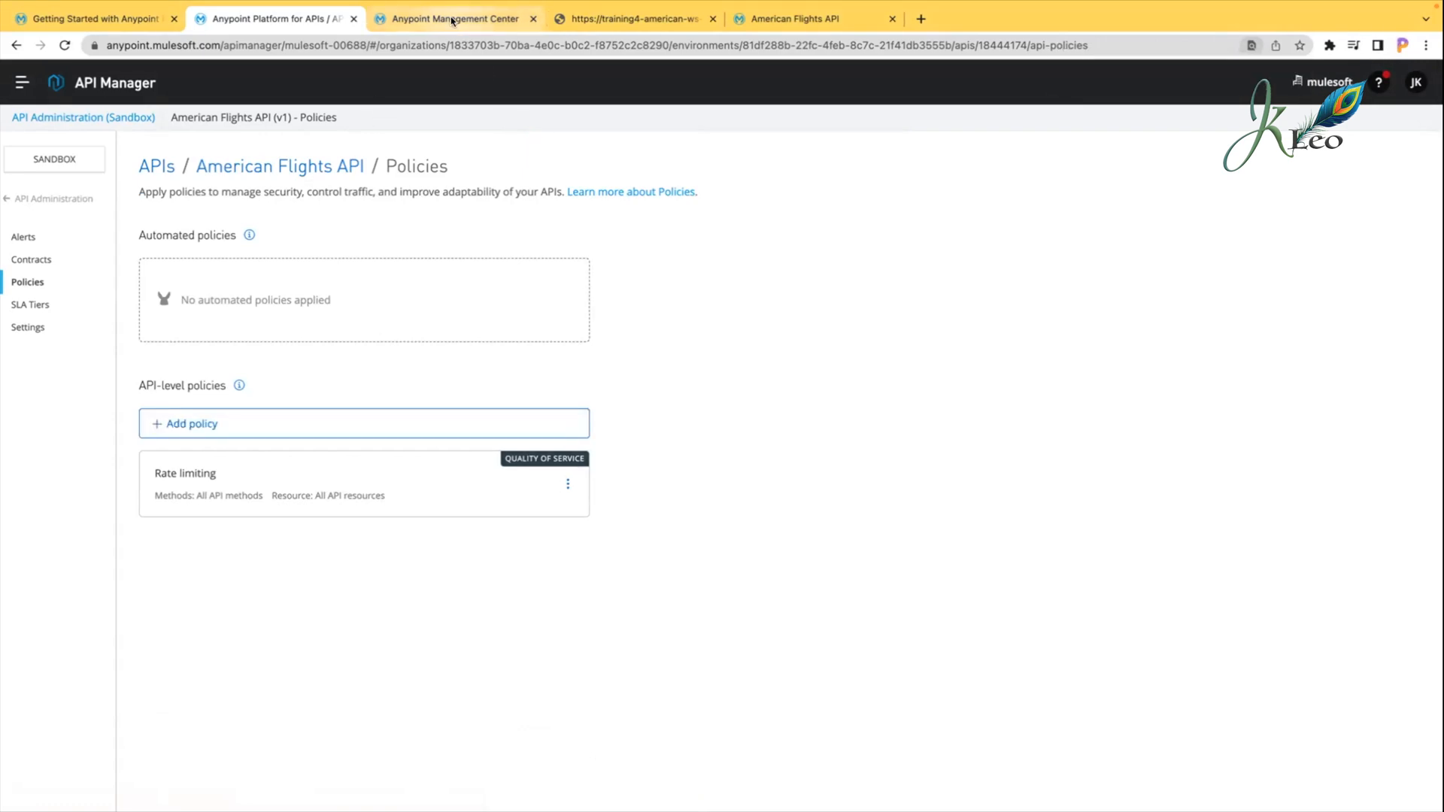
left_click(263, 20)
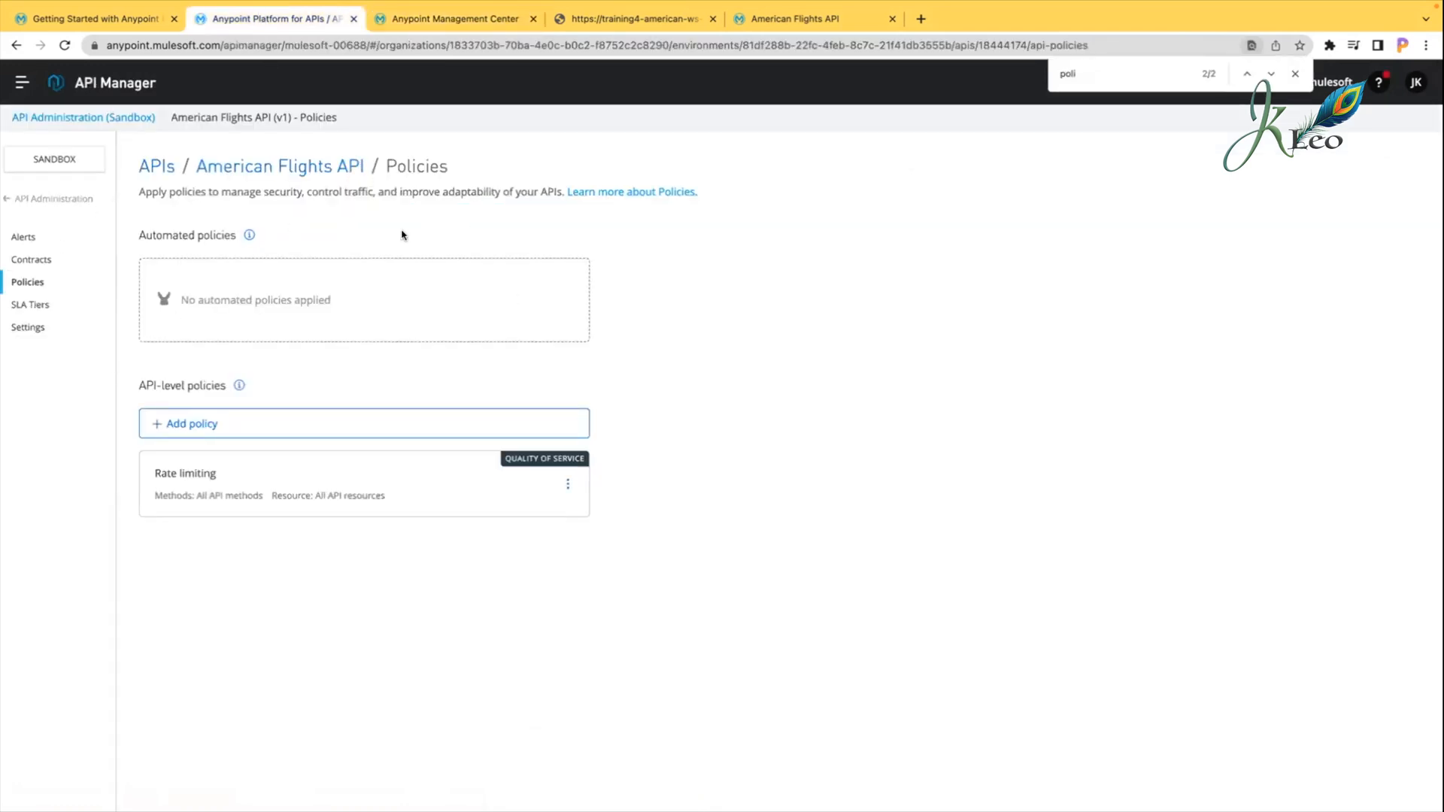
left_click(1295, 73)
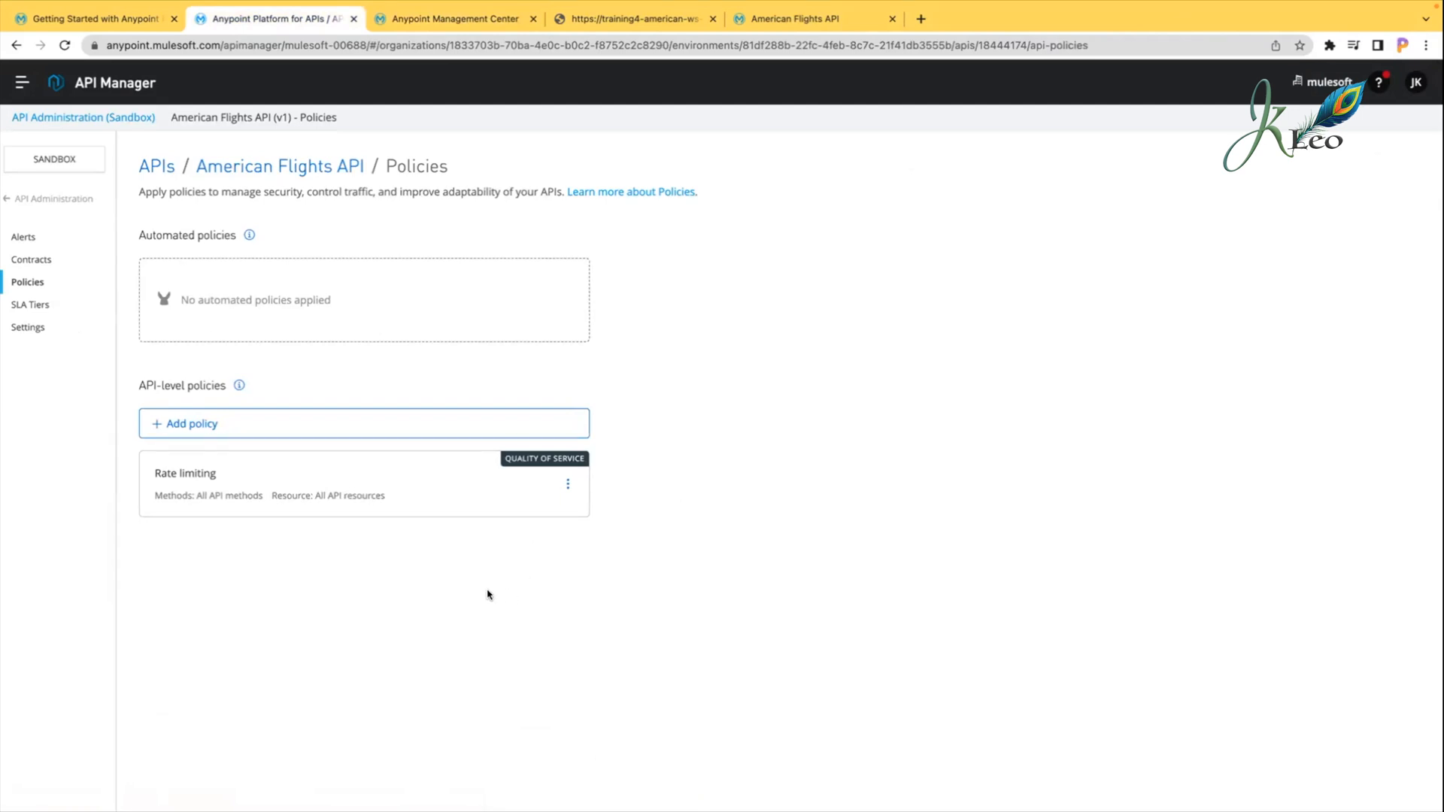
Step: Reopen the American Flights API from the Exchange assets list and show the GET method of /flights/{ID}
left_click(763, 22)
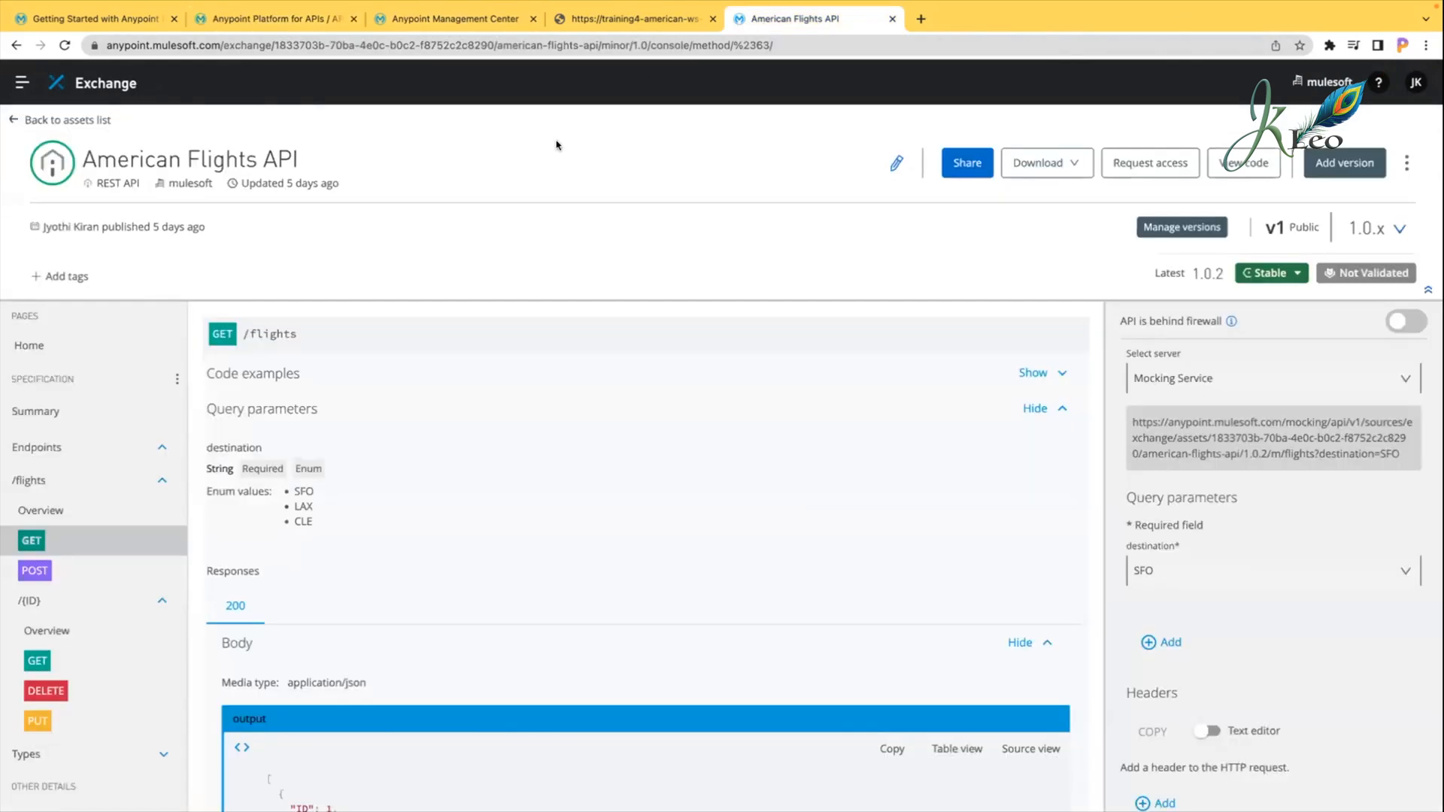
left_click(15, 119)
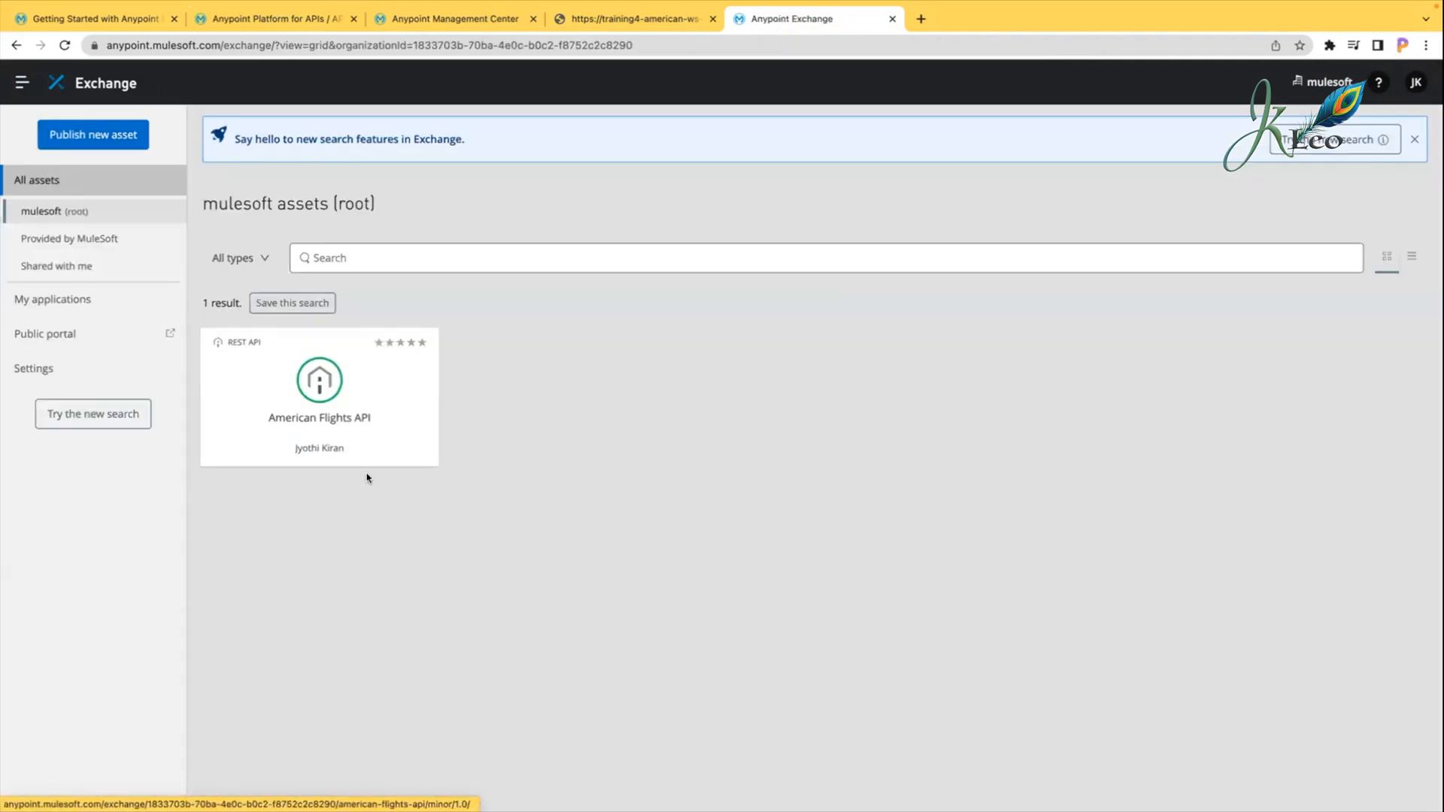
left_click(365, 416)
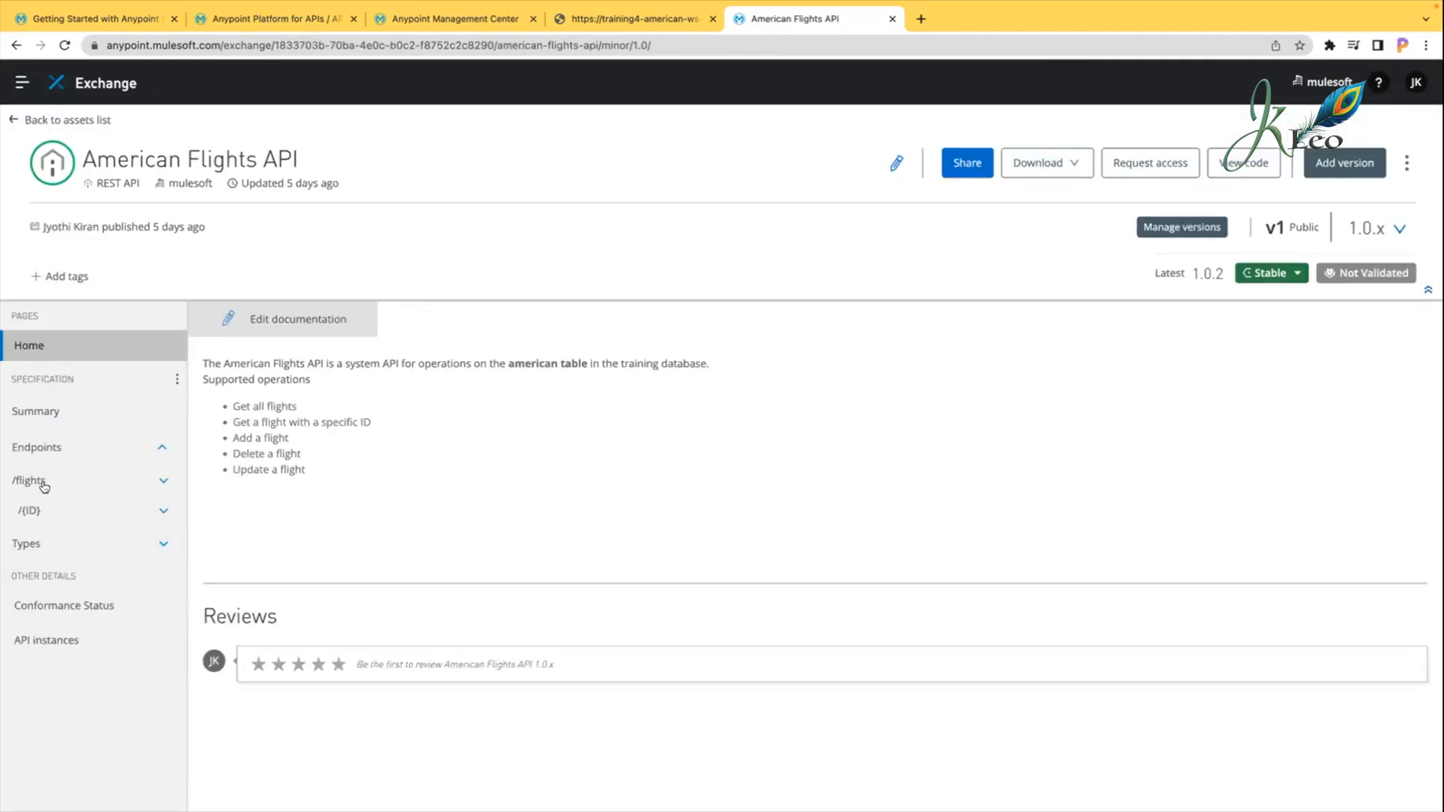
left_click(37, 511)
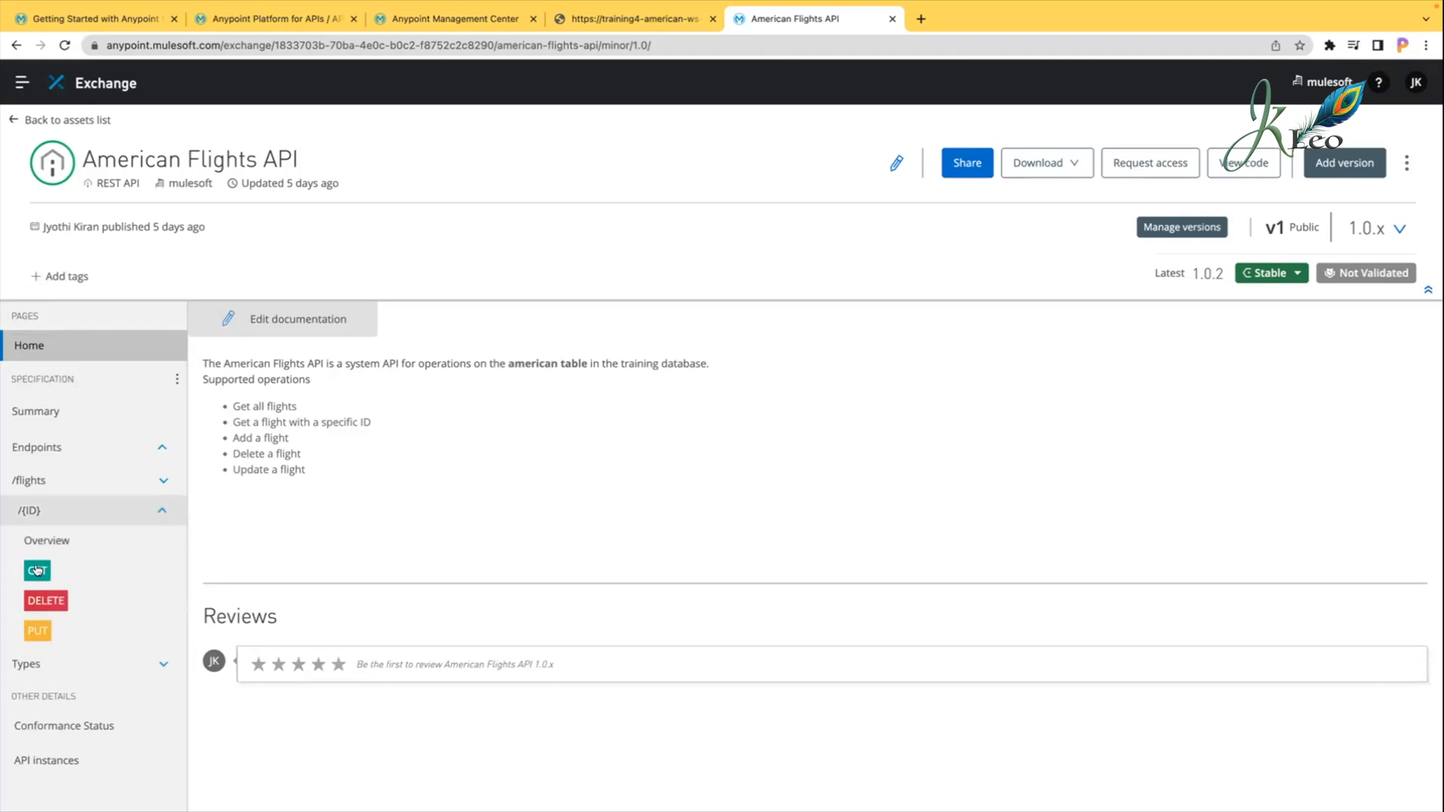
left_click(37, 570)
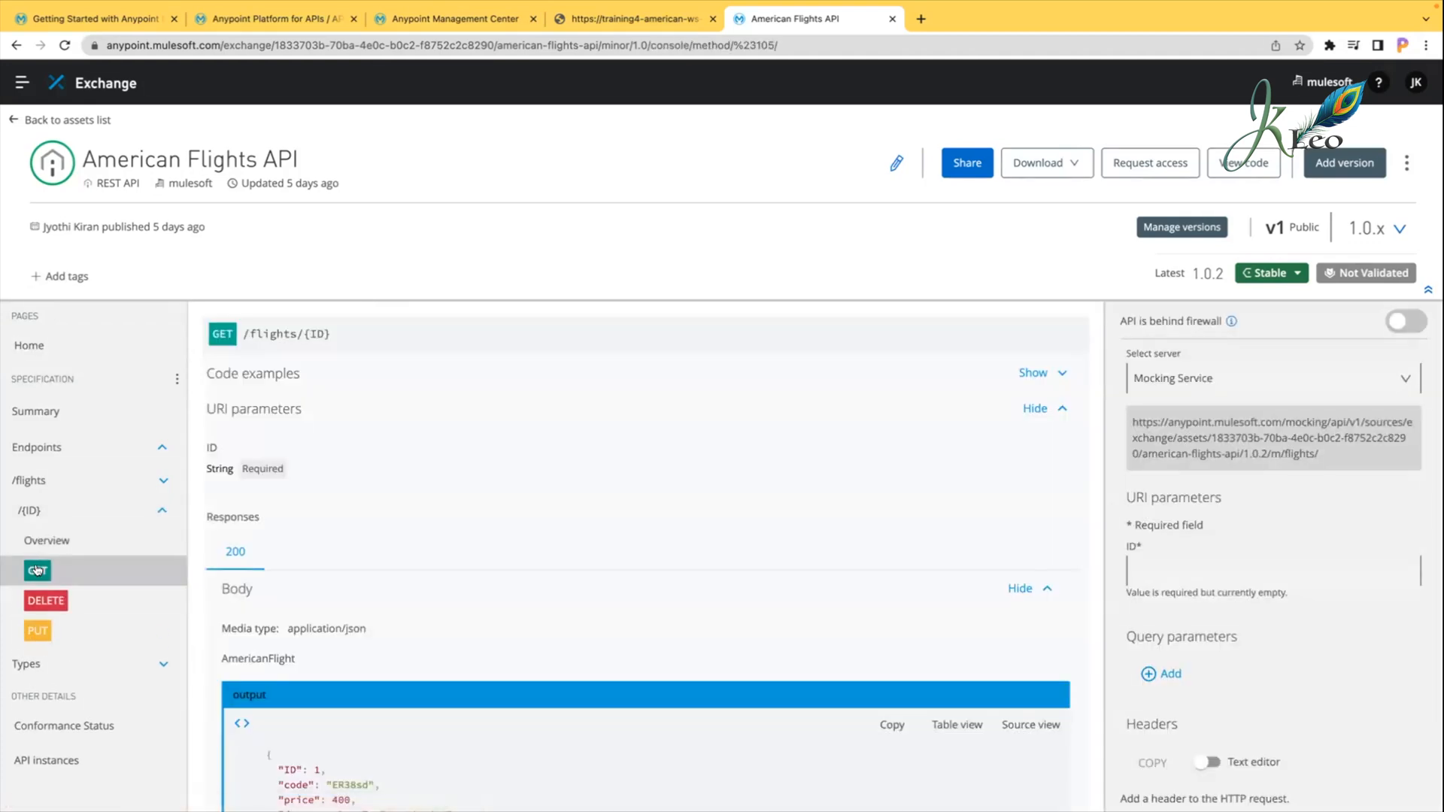
Step: Send a GET request for flight ID 1 against the Sandbox - v1:18444174 server
left_click(1199, 548)
type("1")
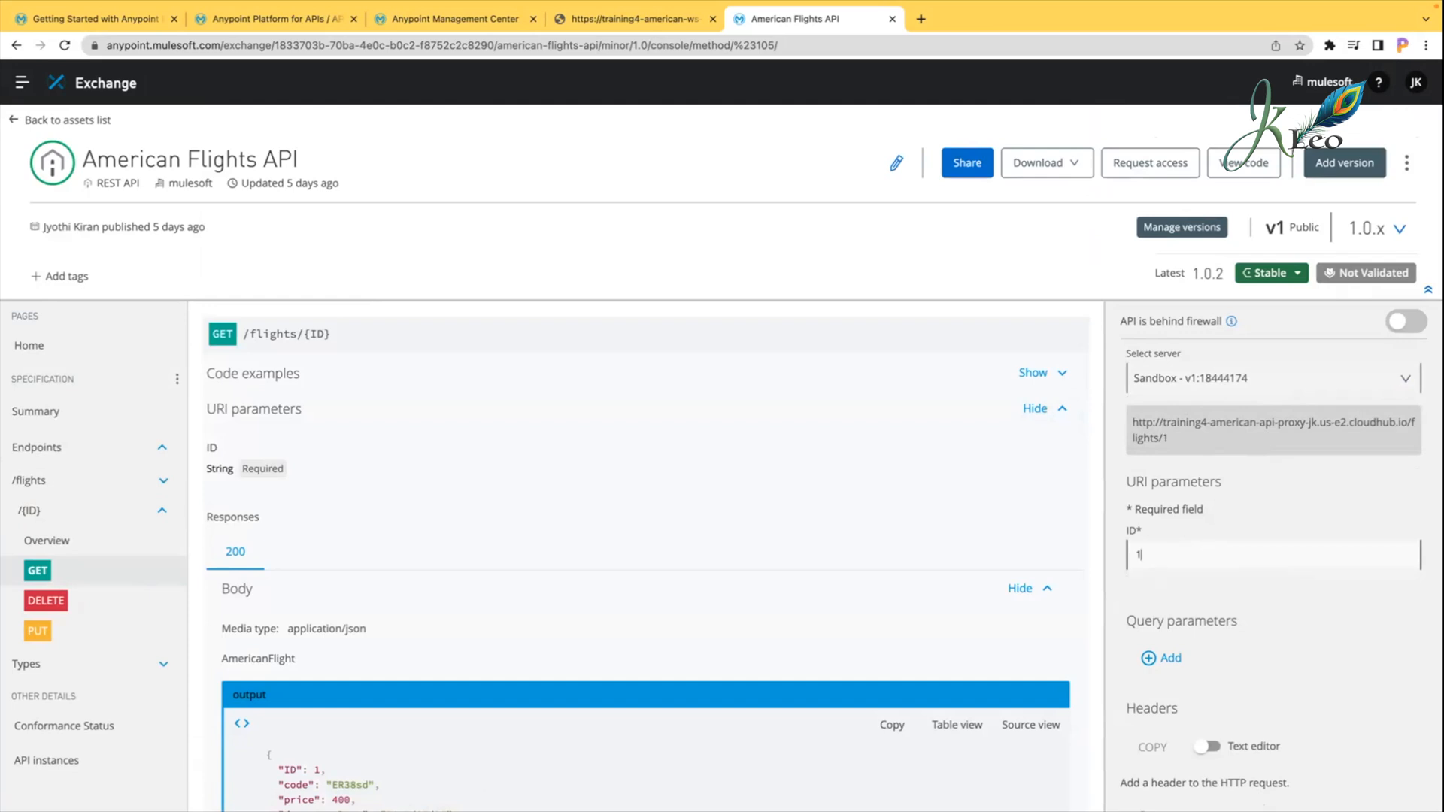
scroll(1203, 572, "down", 2)
left_click(1153, 709)
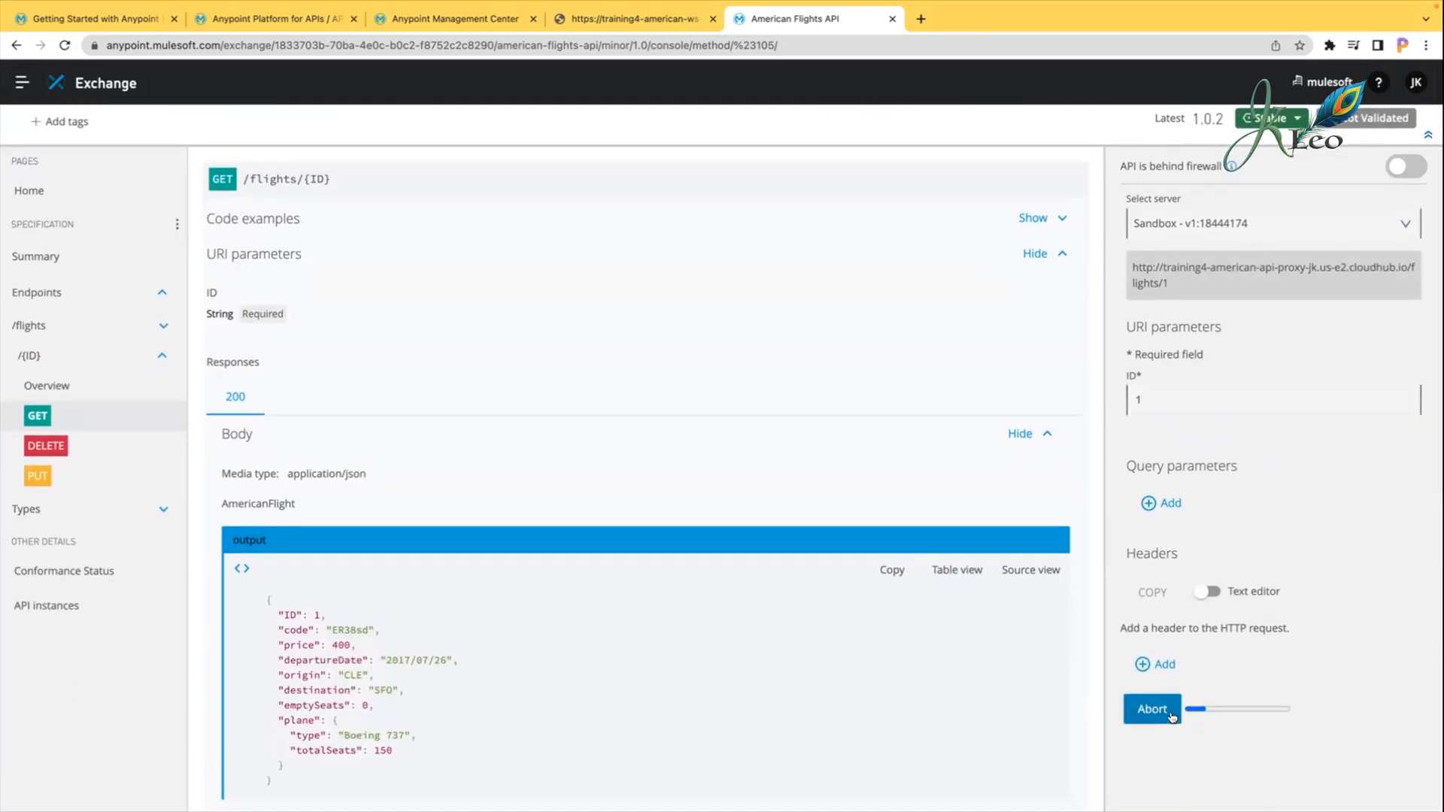
scroll(1315, 626, "down", 4)
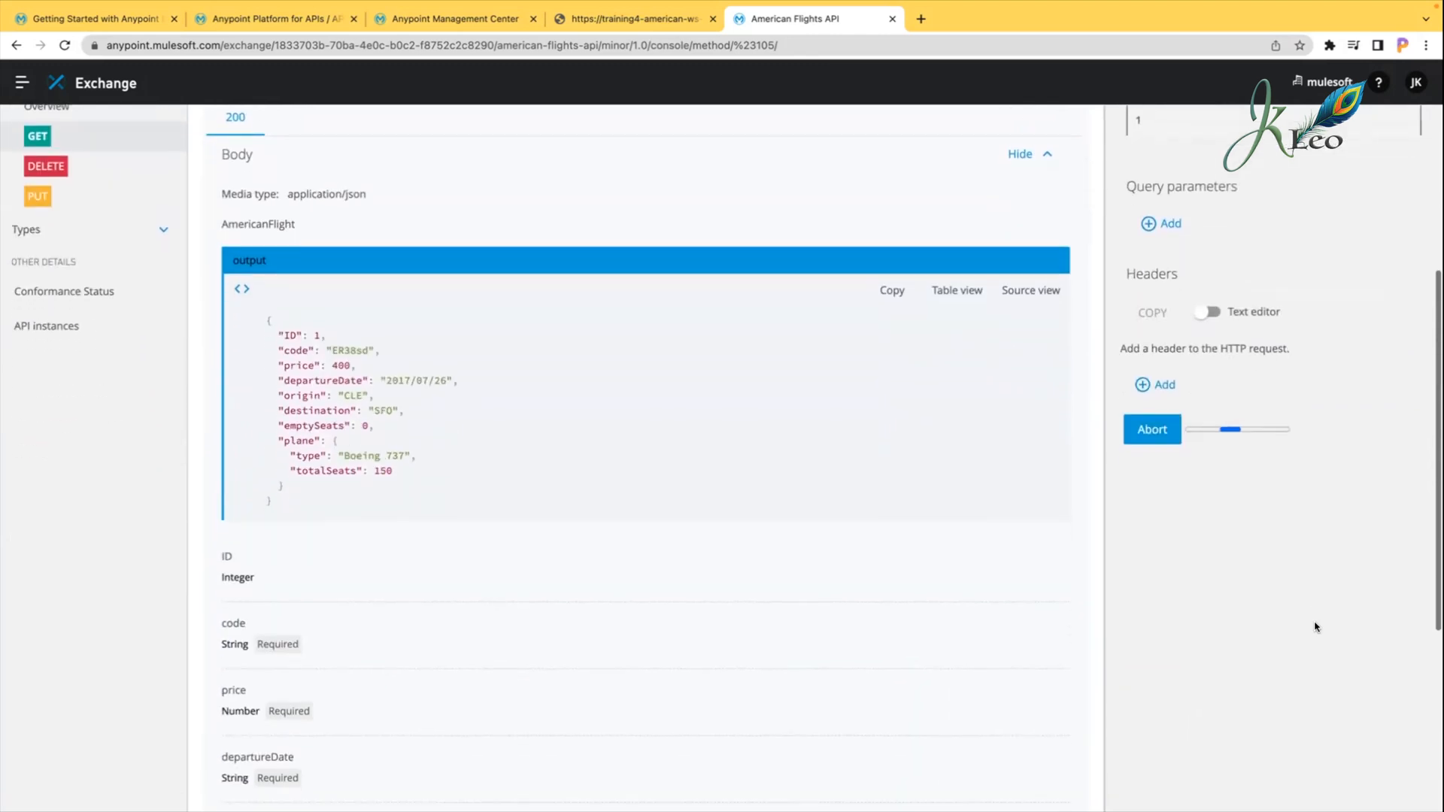
Step: Resend the flight 1 request three more times to exceed the rate limit, and examine the response's status and error body
left_click(1144, 432)
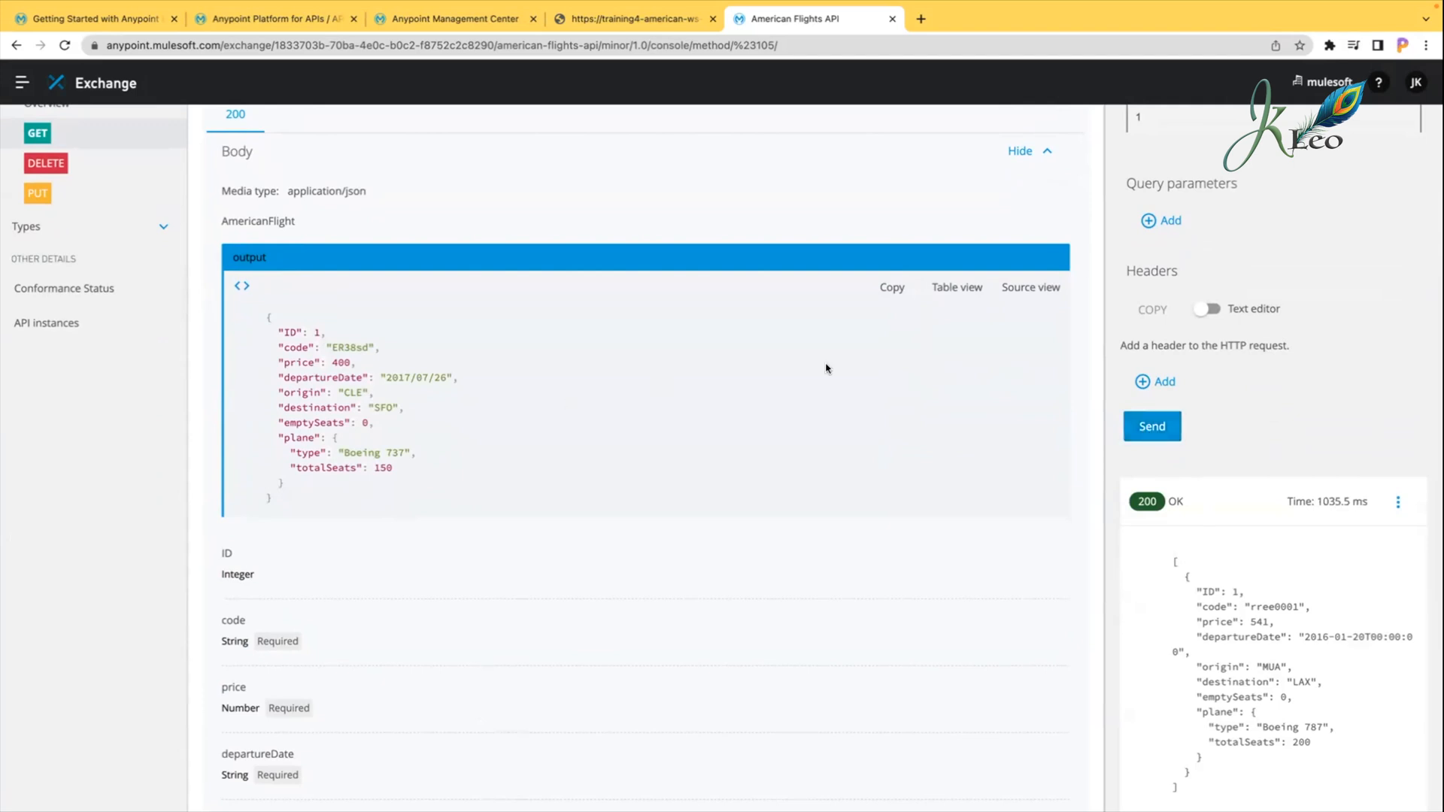
left_click(1149, 442)
left_click(1148, 440)
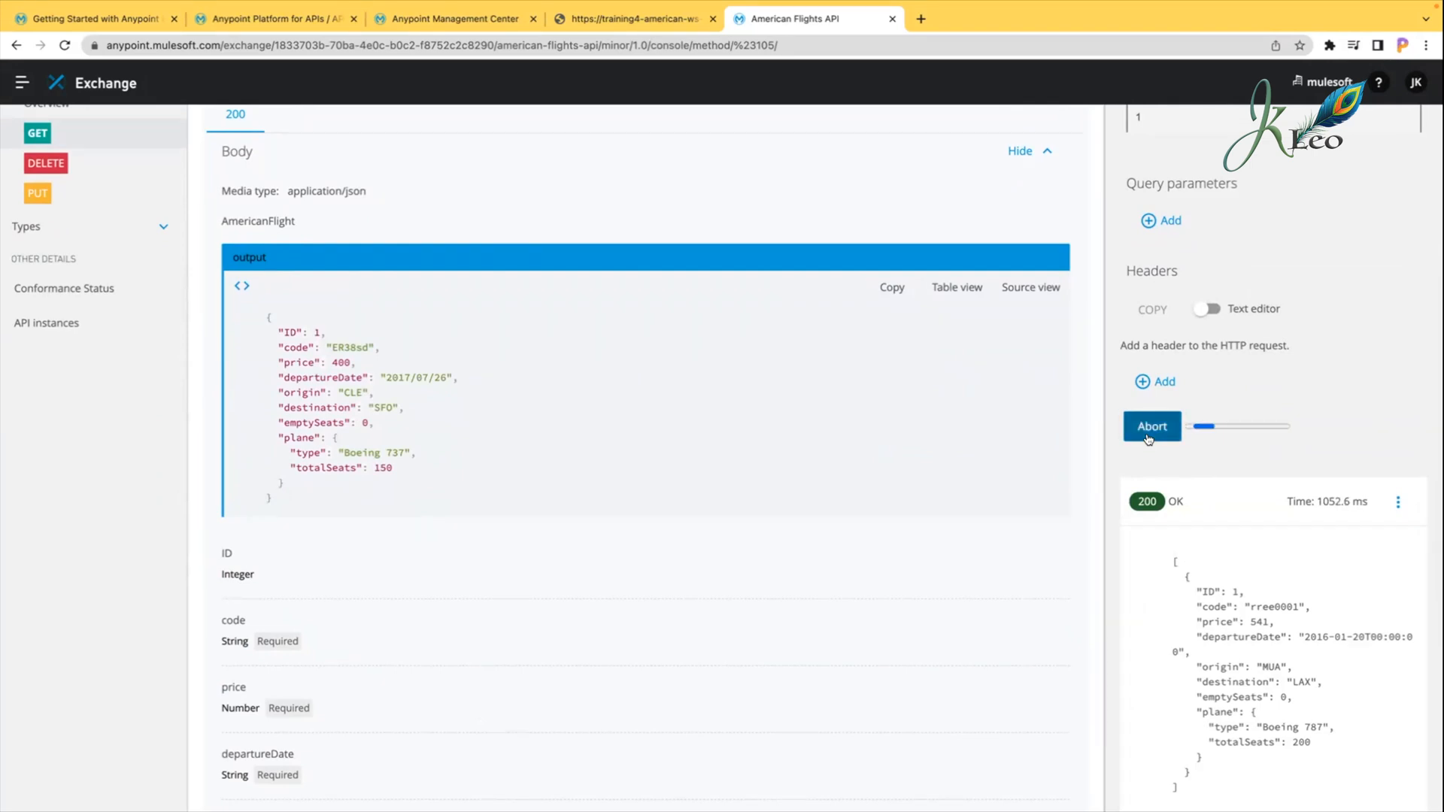
left_click_drag(1224, 629, 1148, 557)
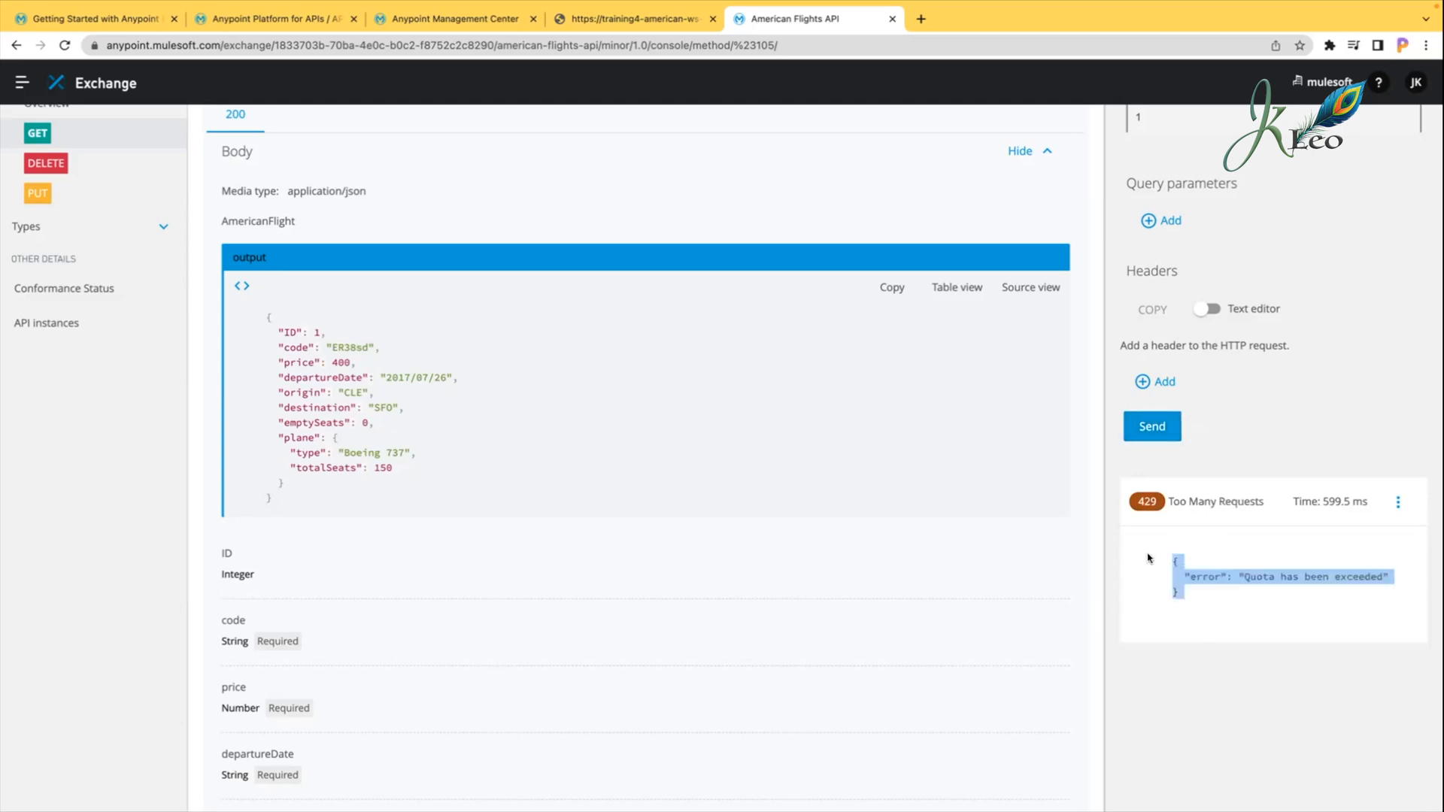
left_click(1275, 603)
left_click_drag(1276, 604, 1159, 546)
left_click(1160, 546)
left_click_drag(1134, 503, 1271, 503)
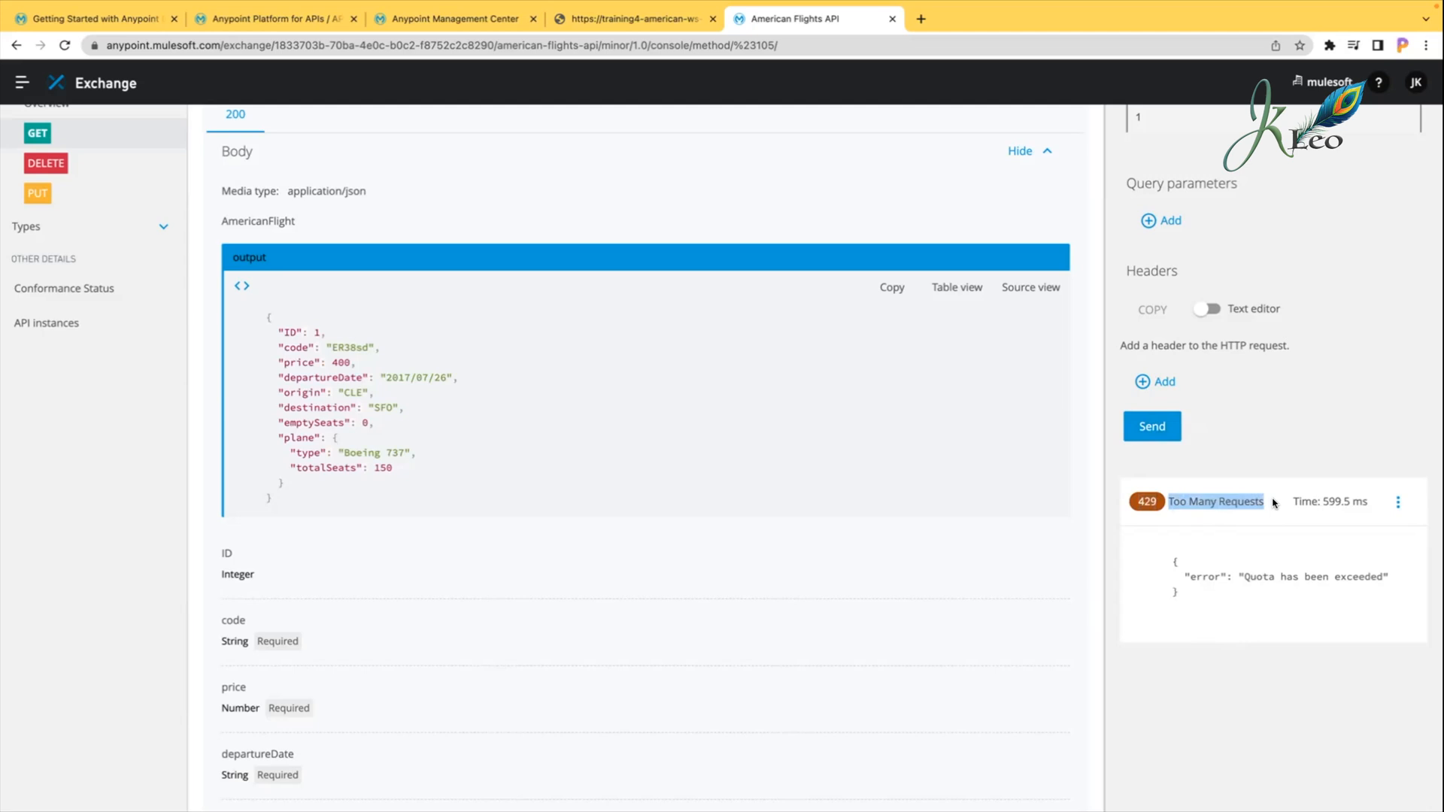
left_click(1274, 503)
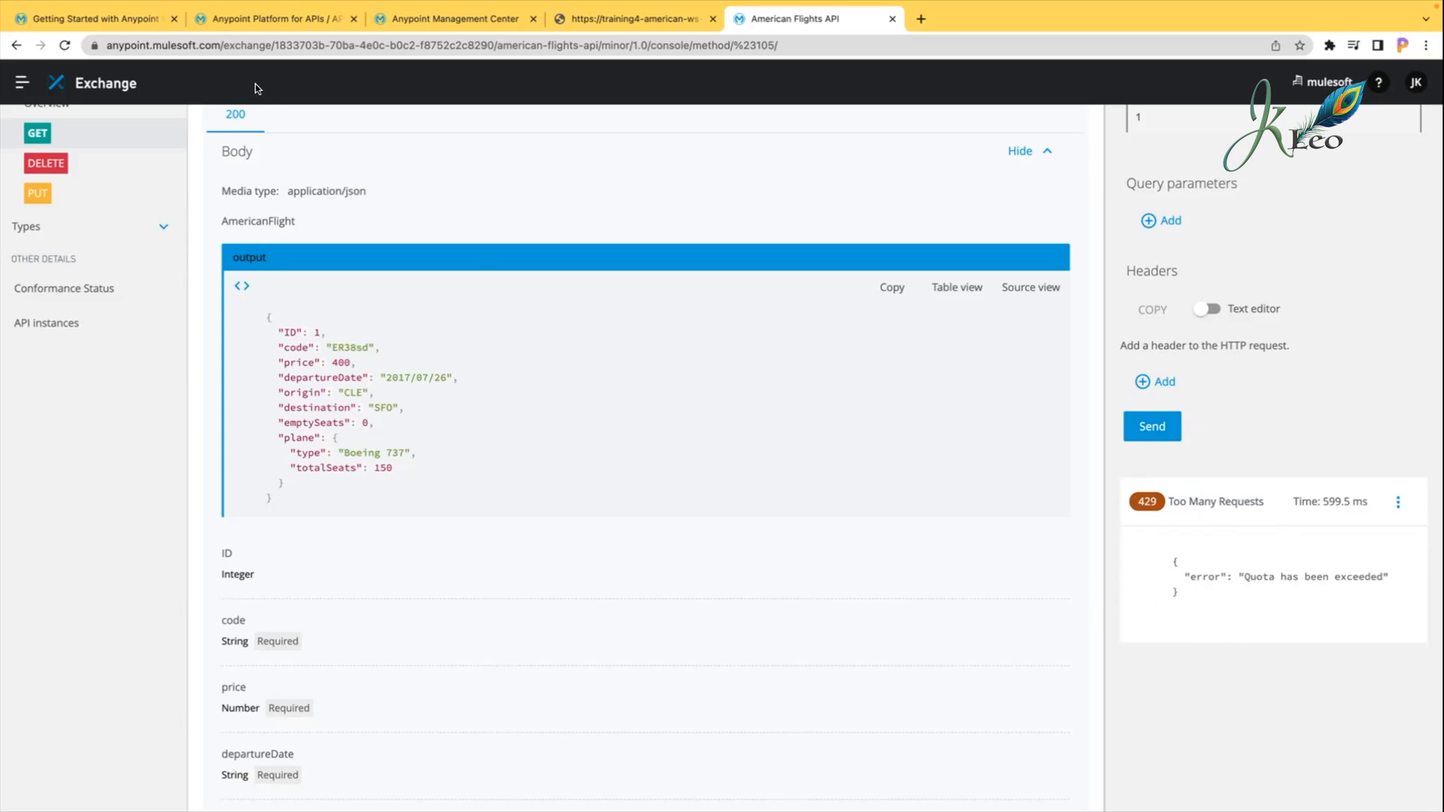
Step: In API Manager, go back to API Administration and reopen the Policies page of the American Flights API
left_click(284, 21)
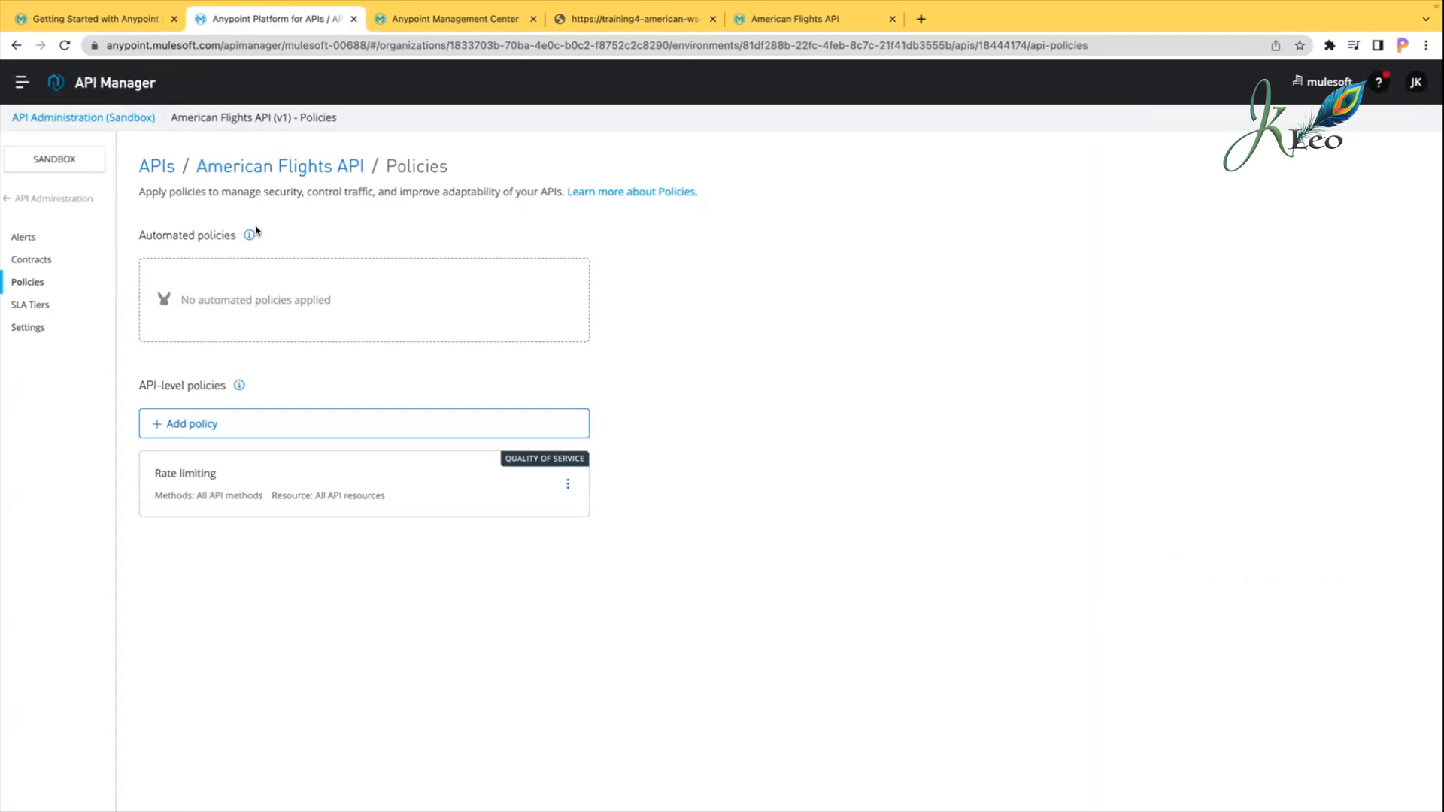
left_click(25, 200)
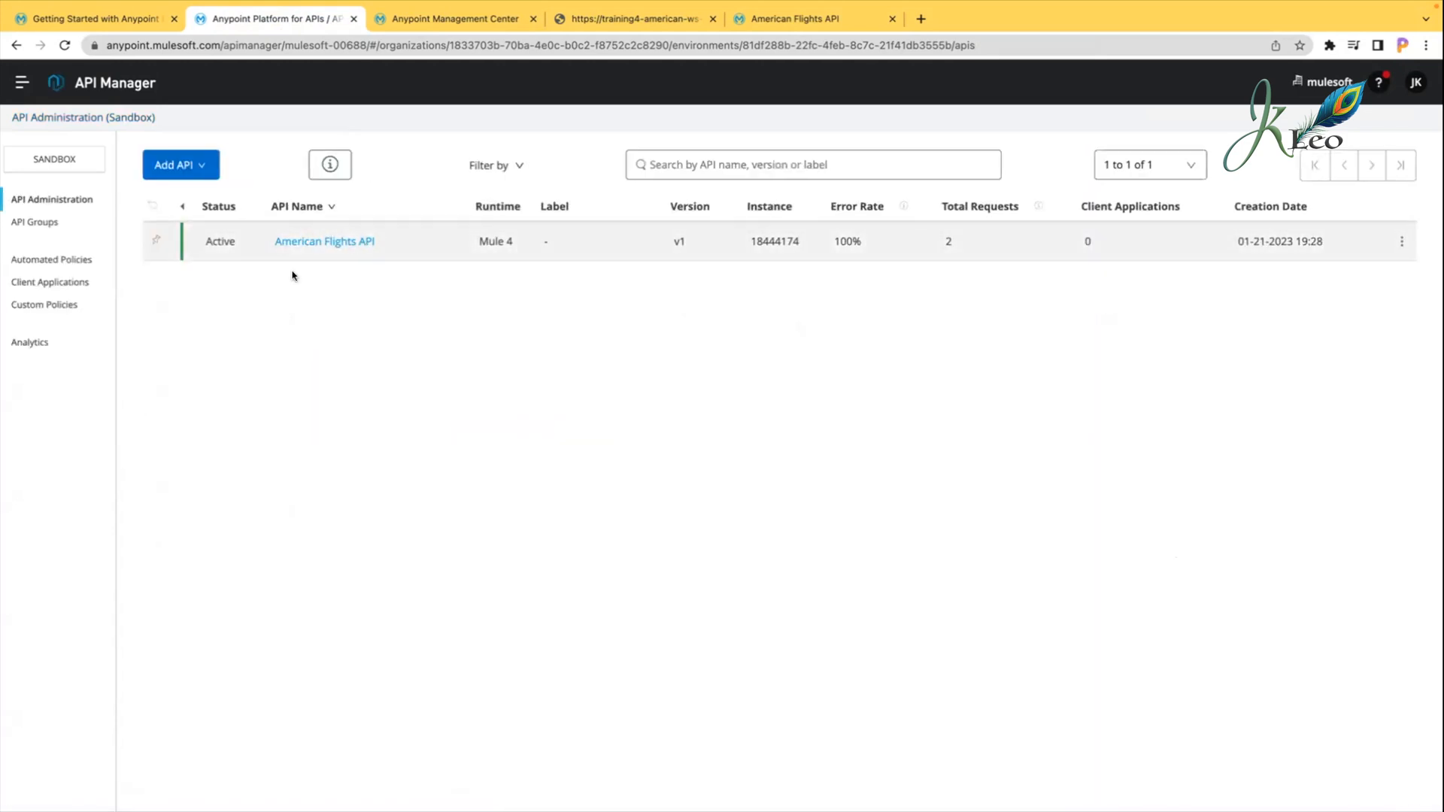
left_click(322, 242)
left_click(27, 282)
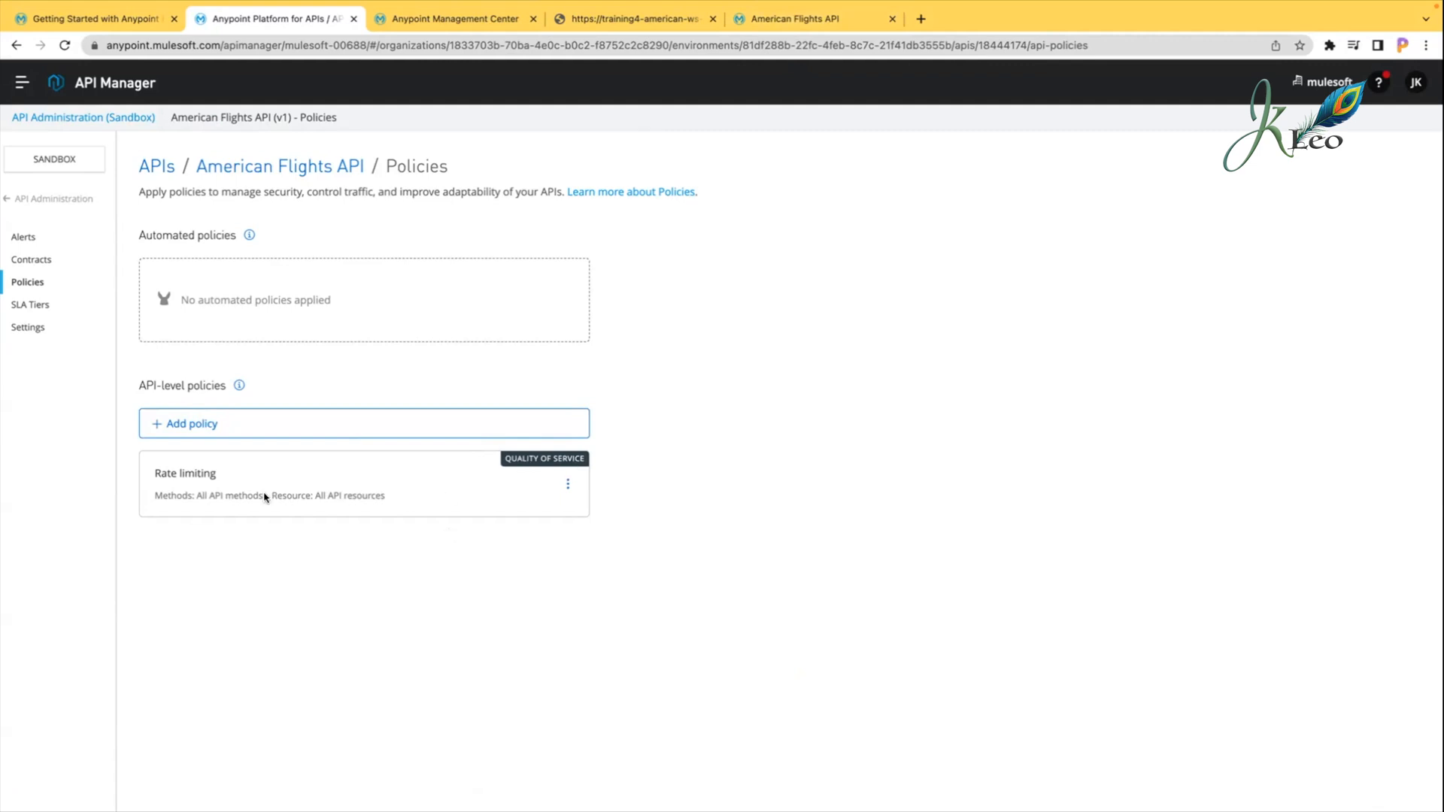
Step: Return to the Exchange console and repeat the four-request rate limit test for flight 1, checking the final response status
left_click(789, 15)
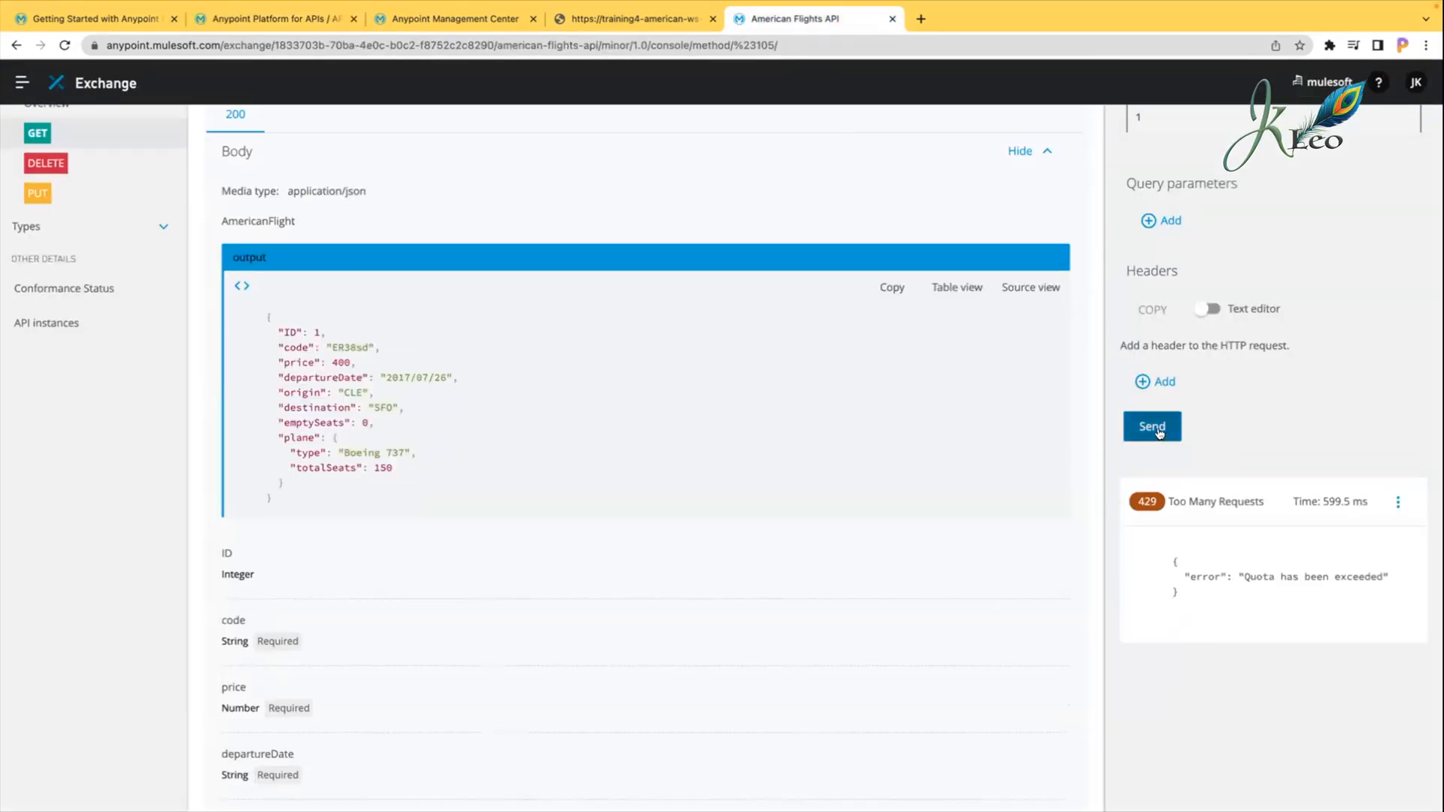
left_click(1159, 432)
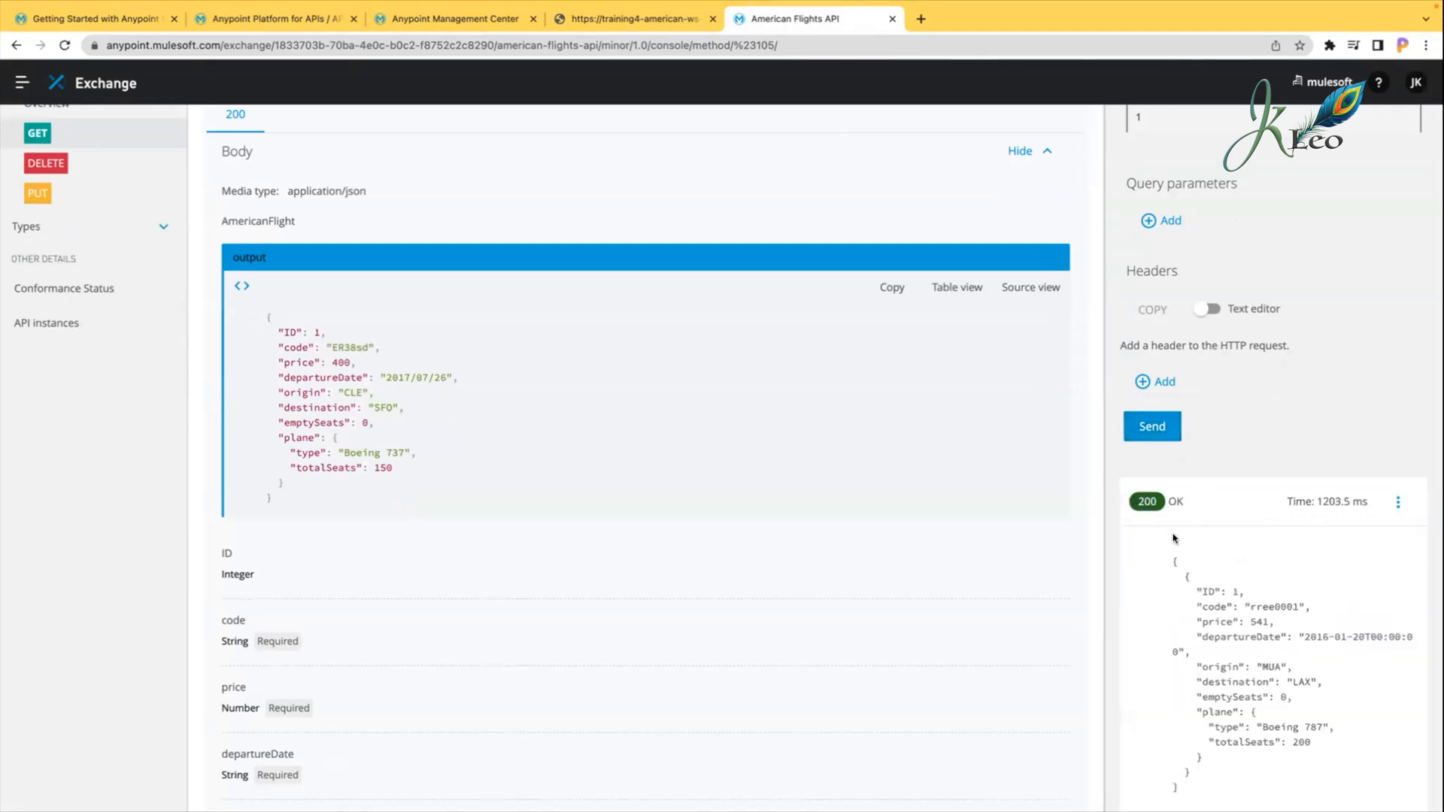
left_click(1144, 428)
left_click(1144, 428)
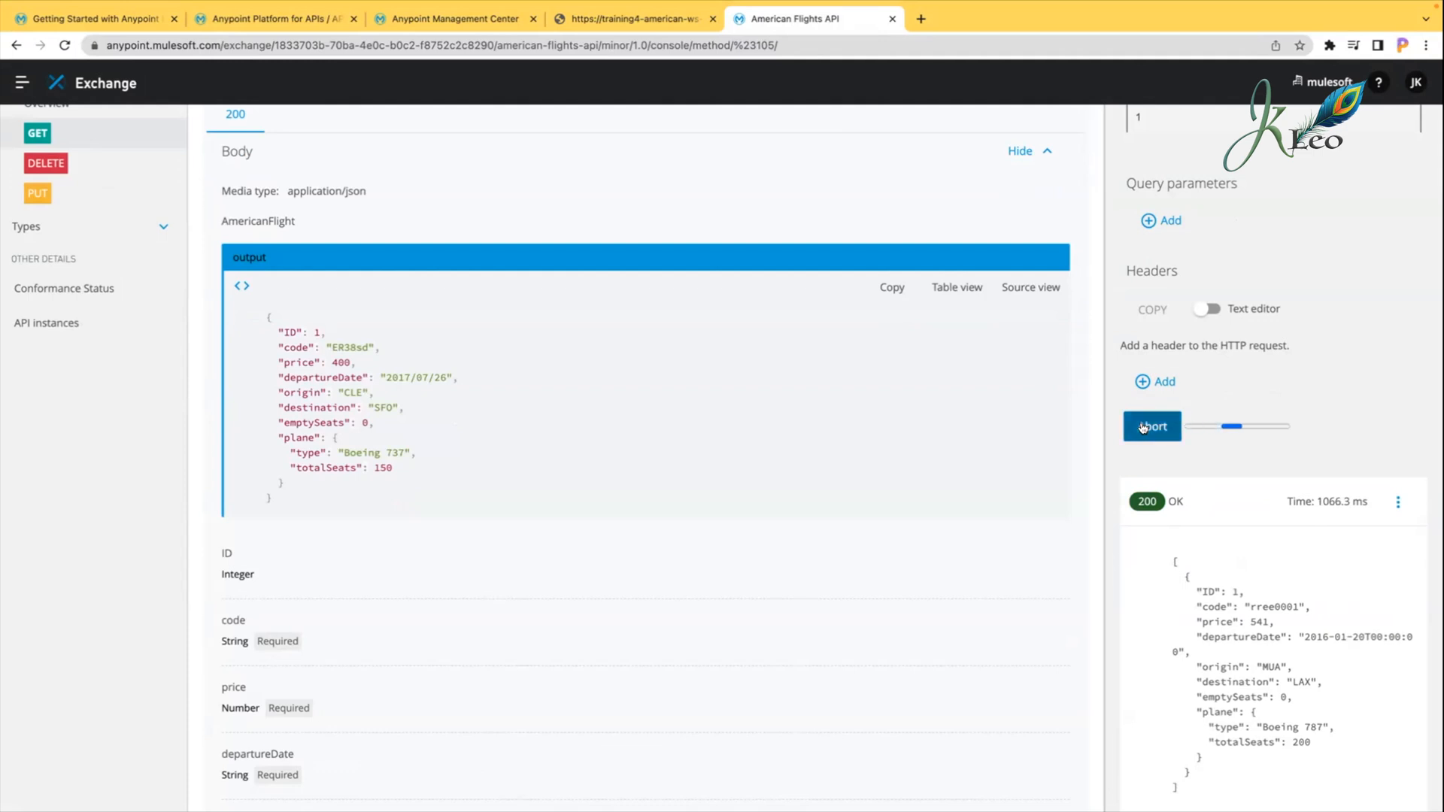
left_click(1144, 428)
triple_click(1190, 499)
left_click(1174, 523)
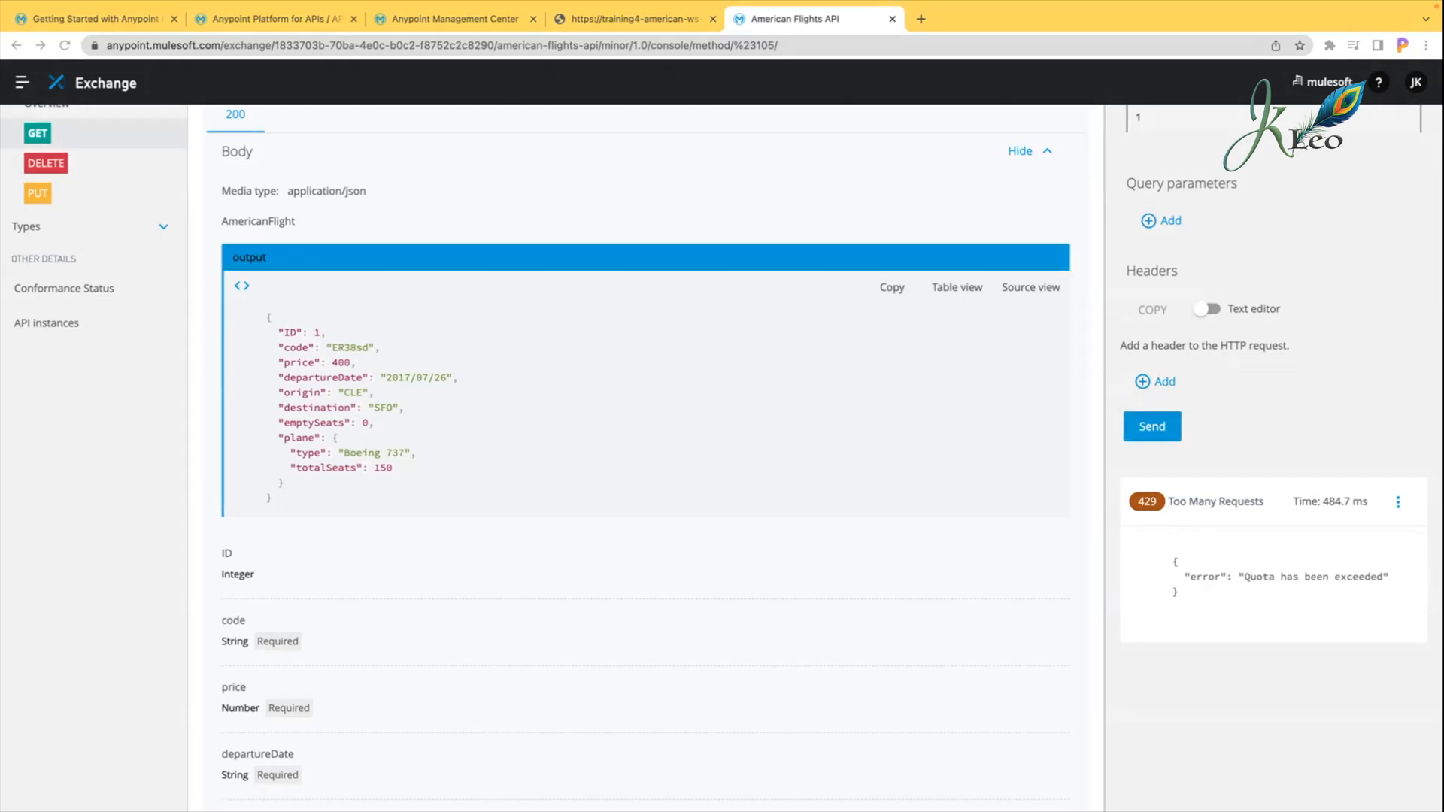
Step: Switch to the training course and review the objectives of walkthrough 5-3 on rate limiting and SLA tiers
left_click(128, 21)
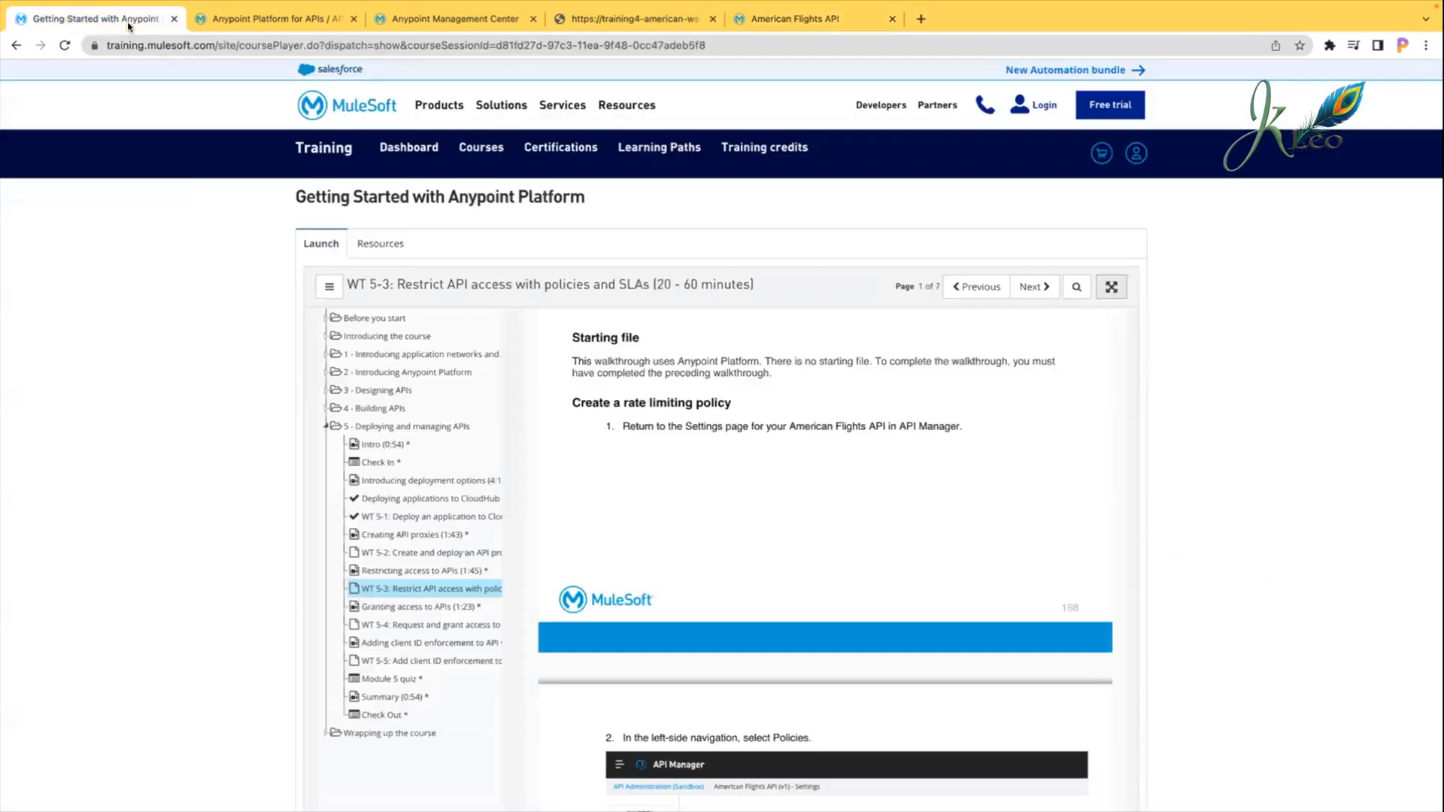
scroll(695, 441, "up", 5)
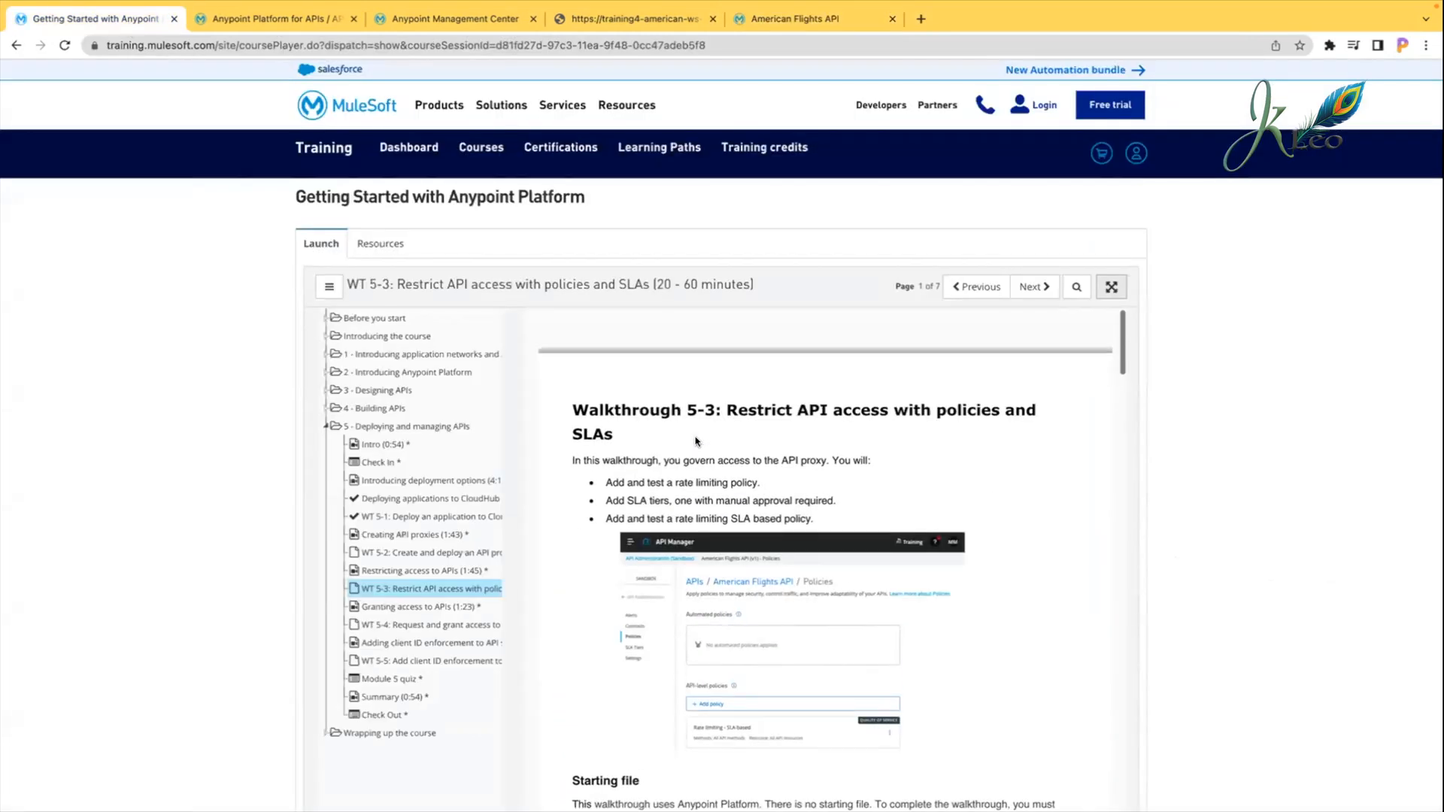
left_click_drag(600, 500, 782, 493)
left_click(783, 493)
left_click_drag(673, 500, 839, 505)
left_click(838, 506)
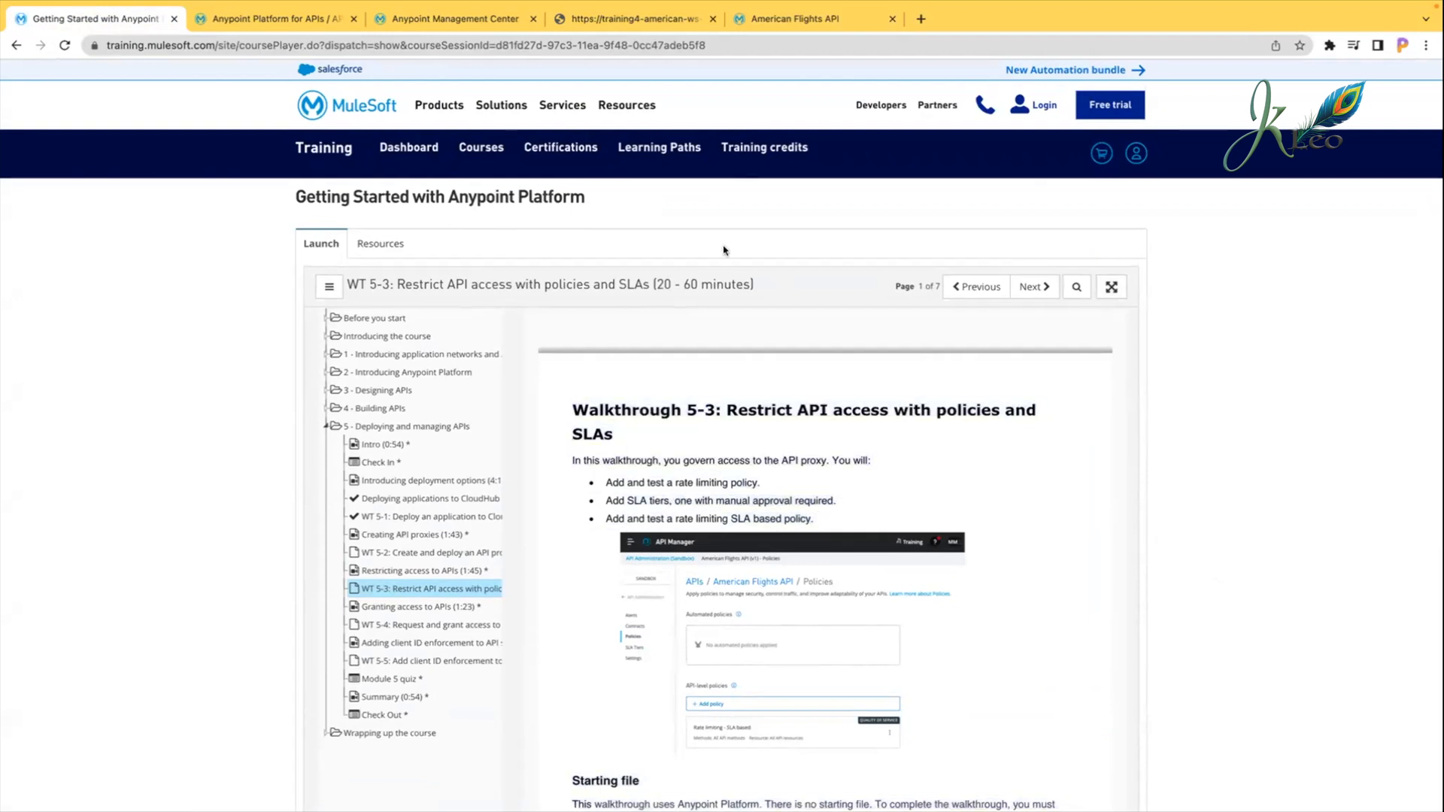
Step: Review the American Flights API page in Exchange, and switch back to the API's Policies page in API Manager
left_click(790, 17)
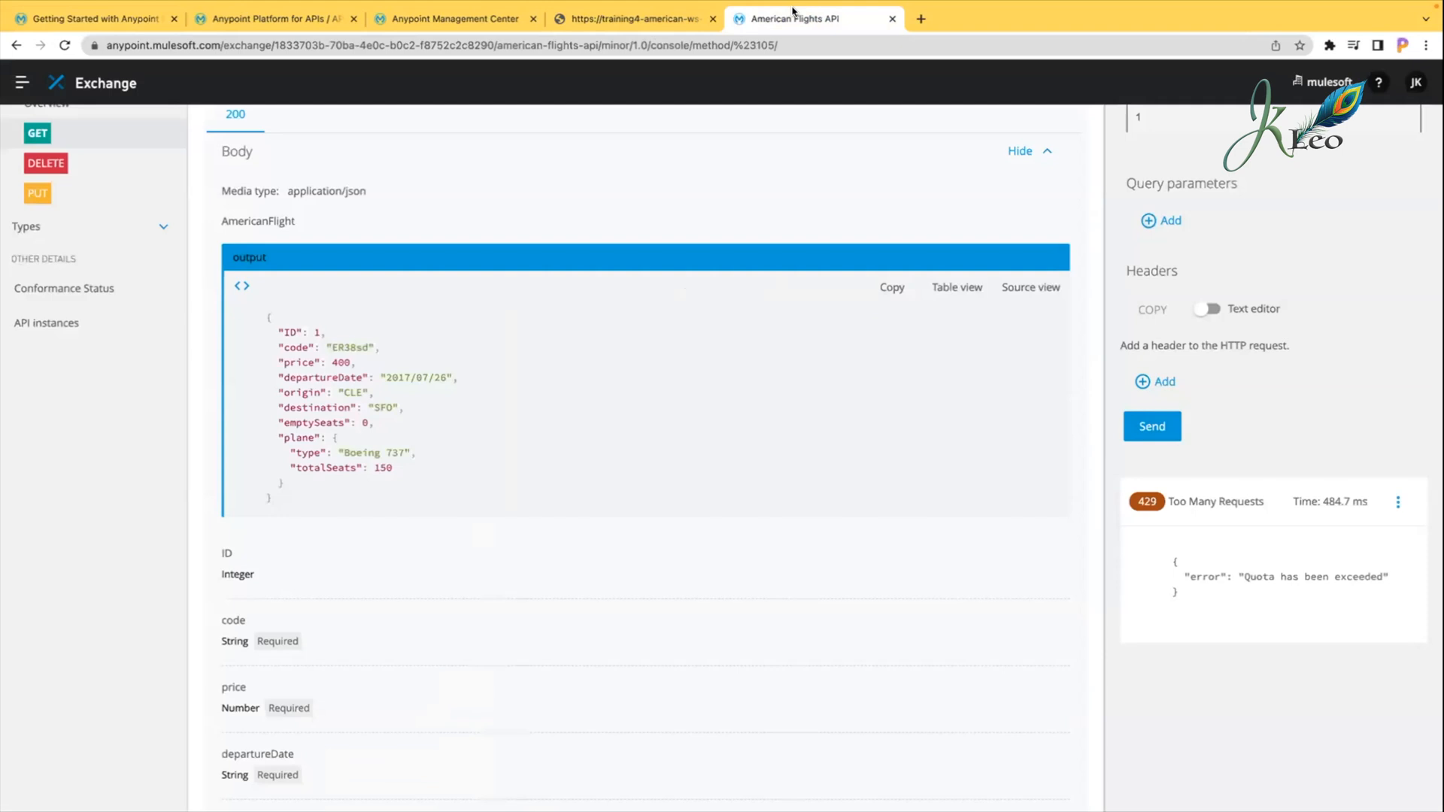
scroll(921, 400, "up", 6)
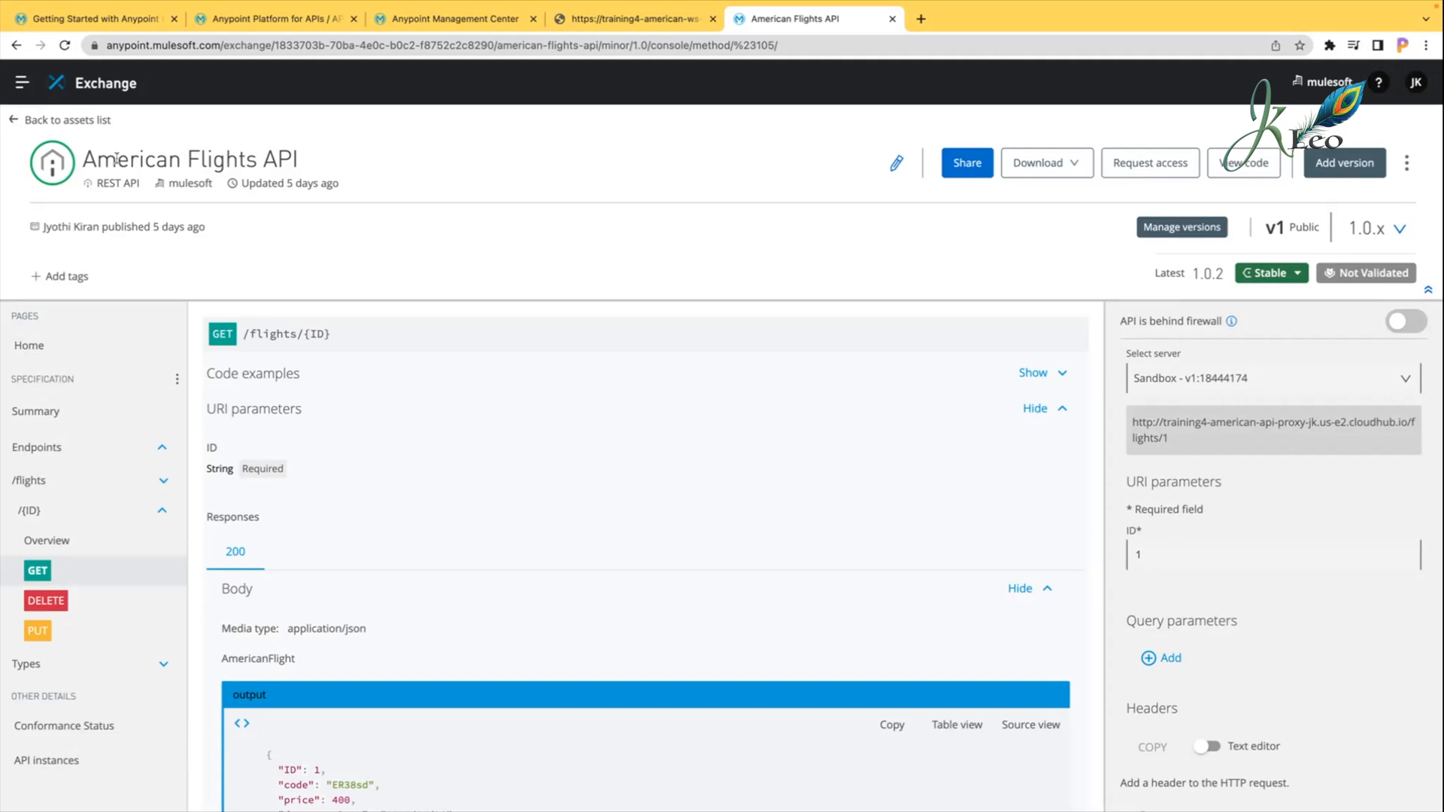
left_click_drag(368, 170, 83, 154)
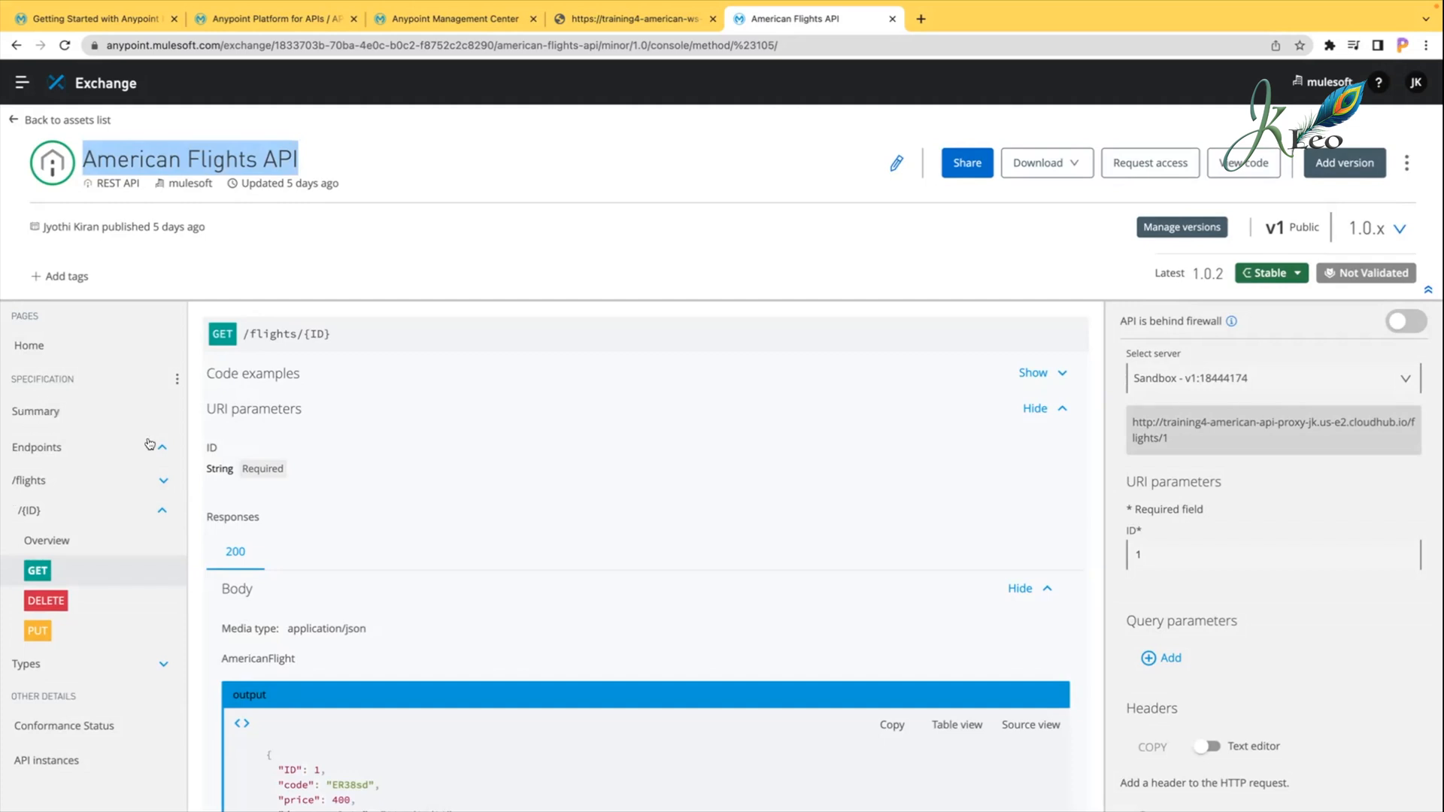
key("super+Tab")
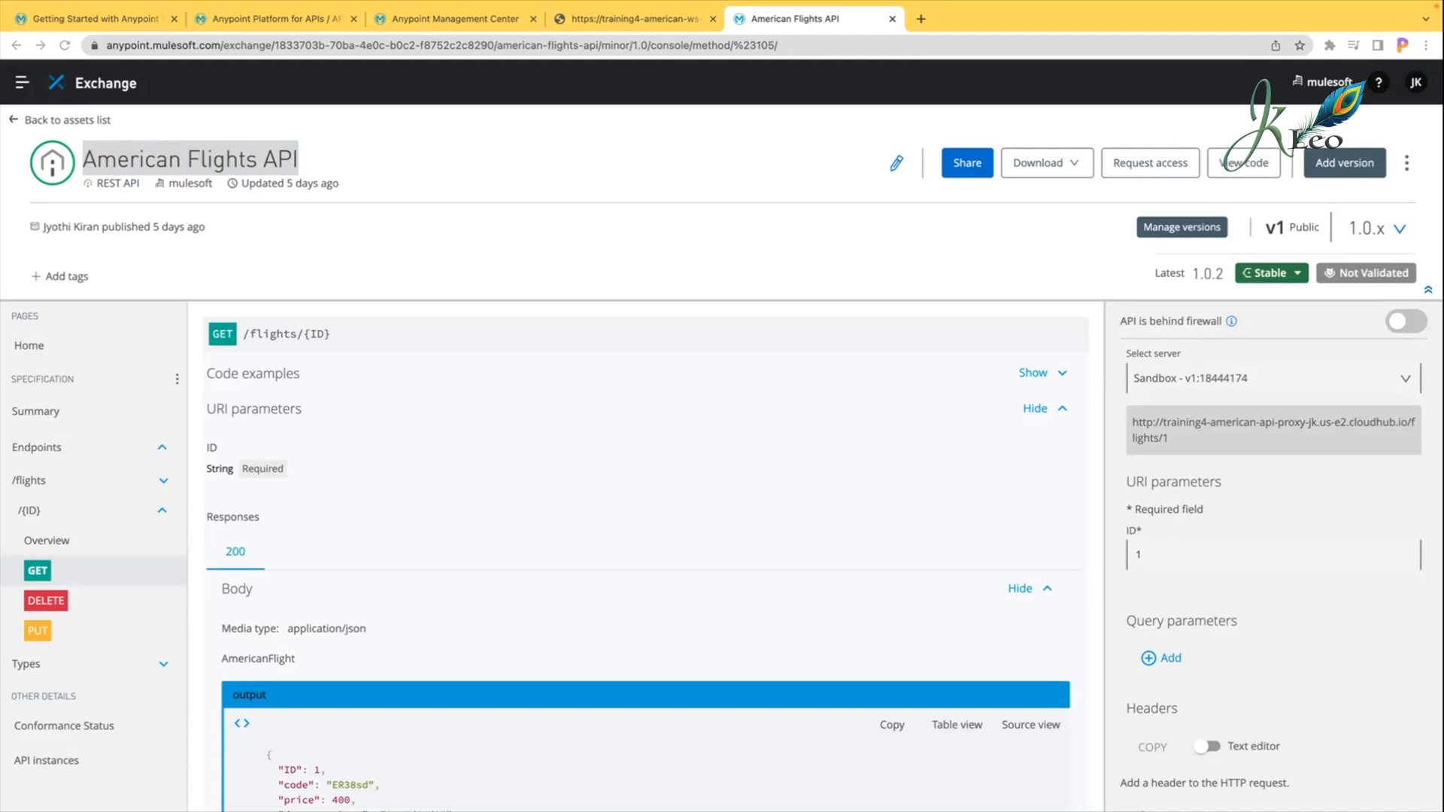
left_click(305, 16)
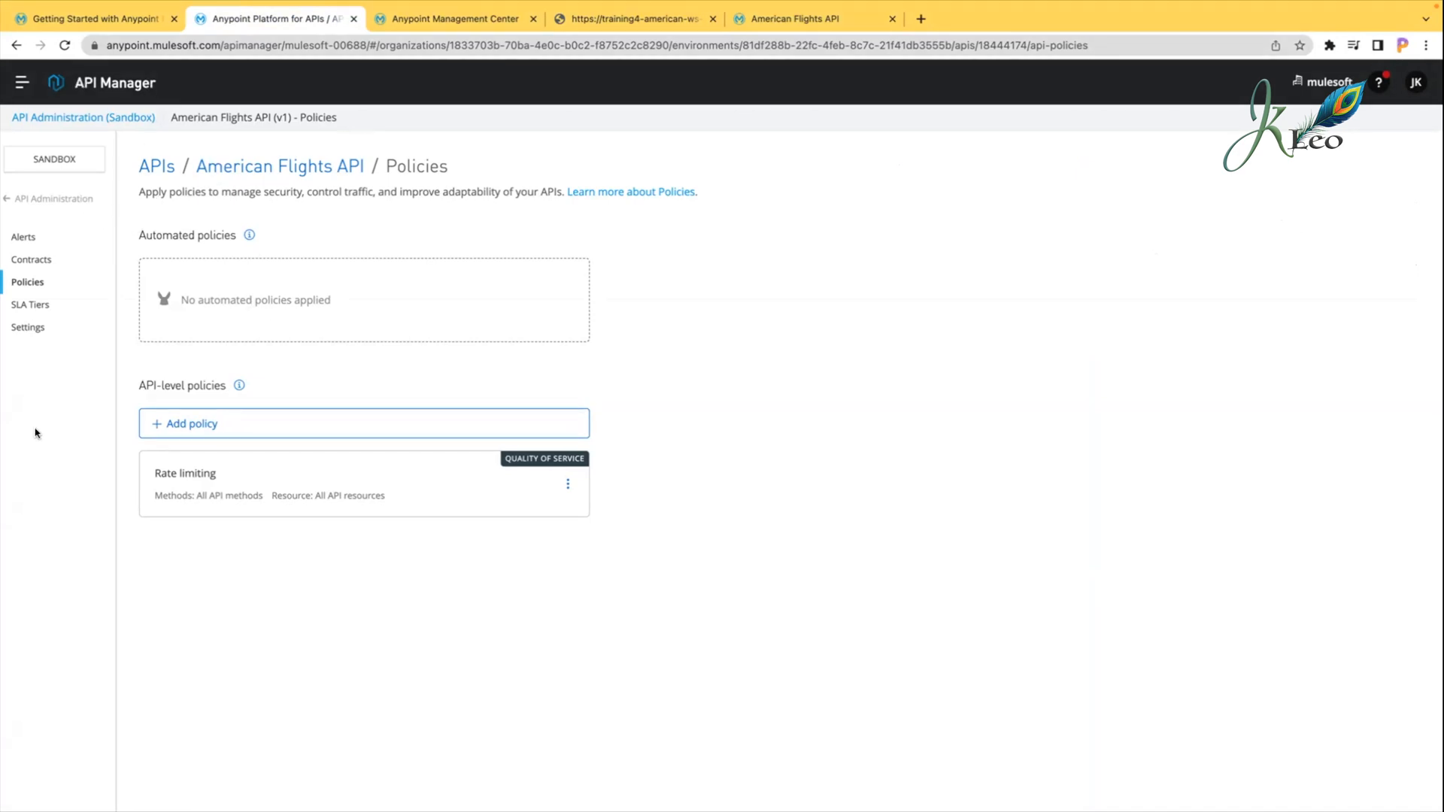
Step: Start a new SLA tier for the American Flights API, named Free, with automatic approval
left_click(31, 306)
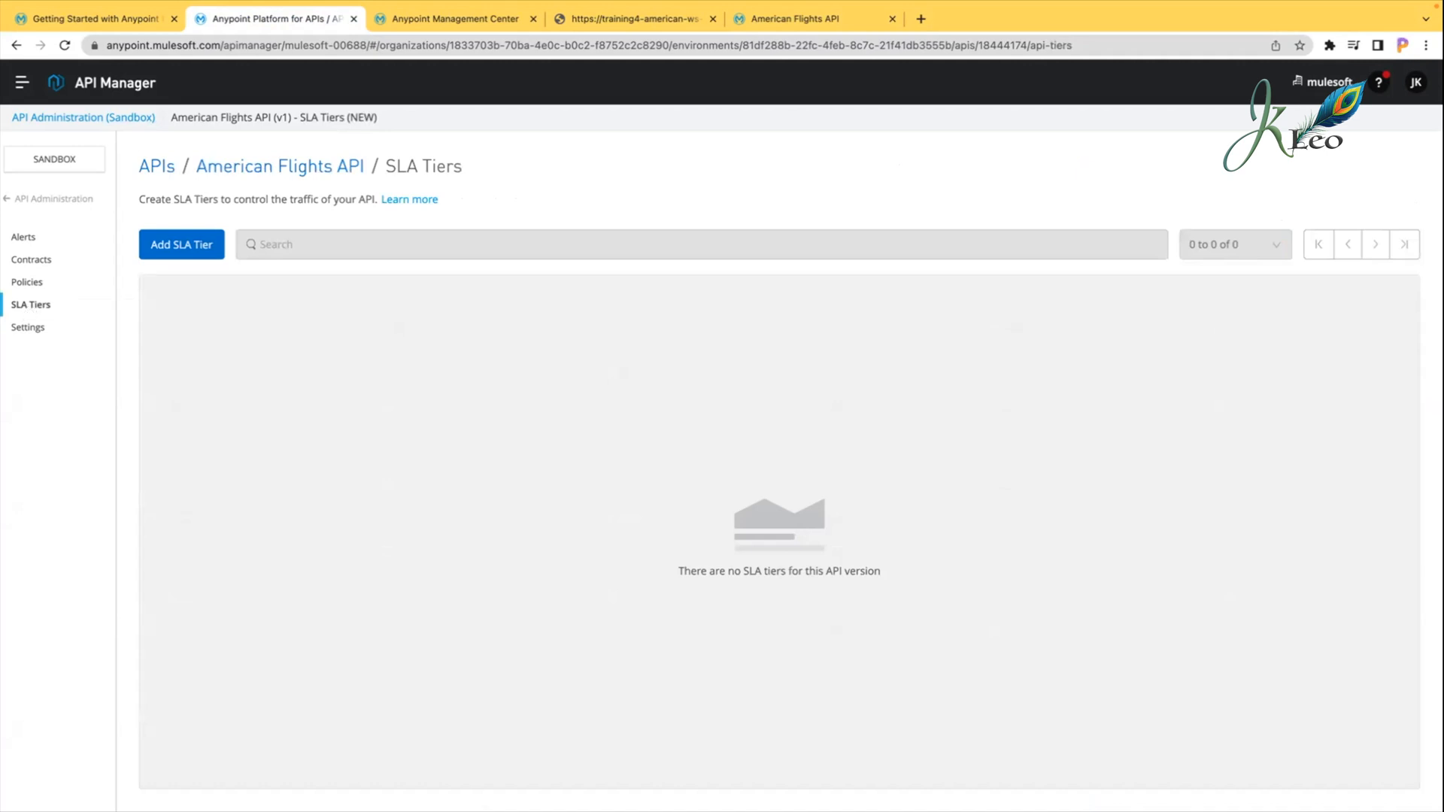
left_click(197, 249)
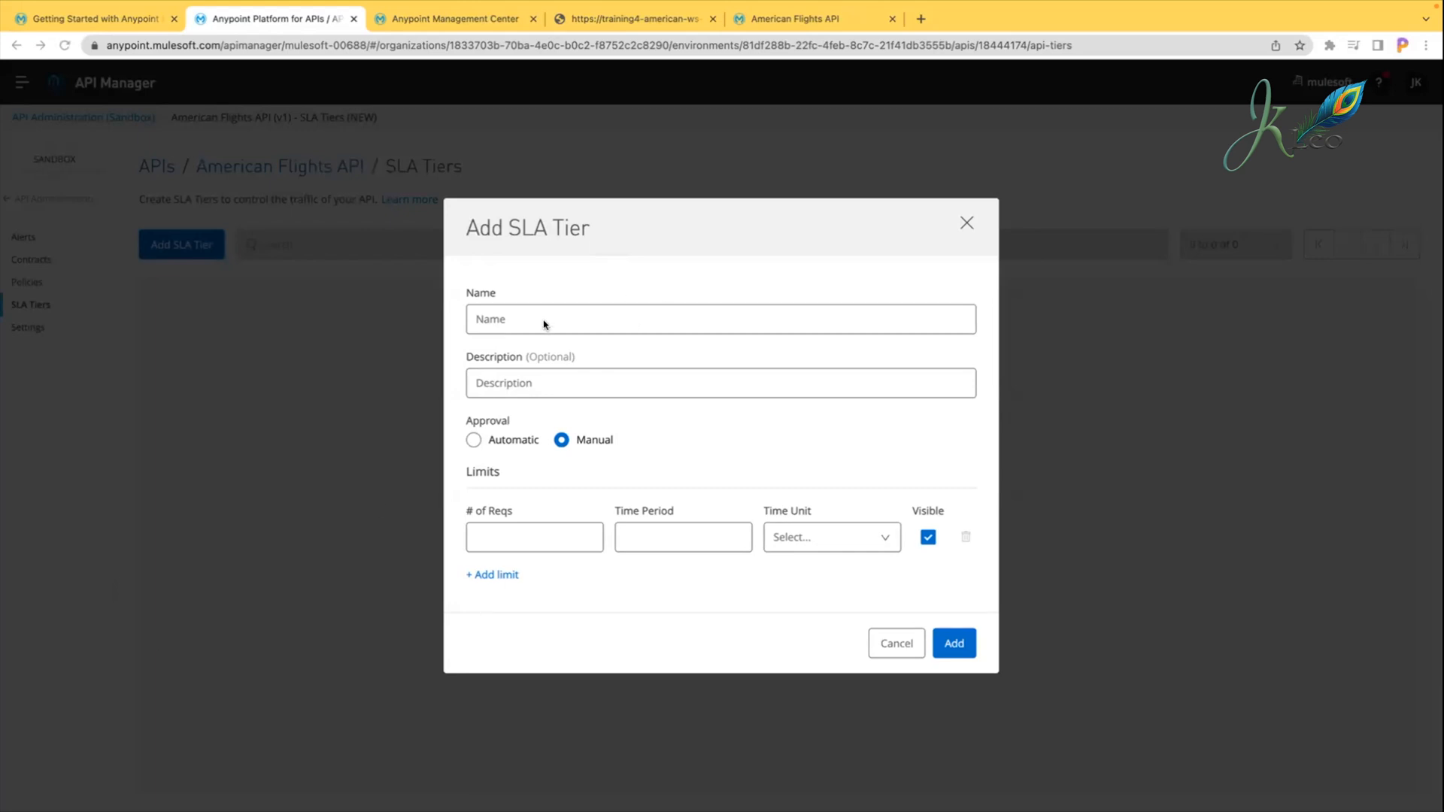
left_click(567, 317)
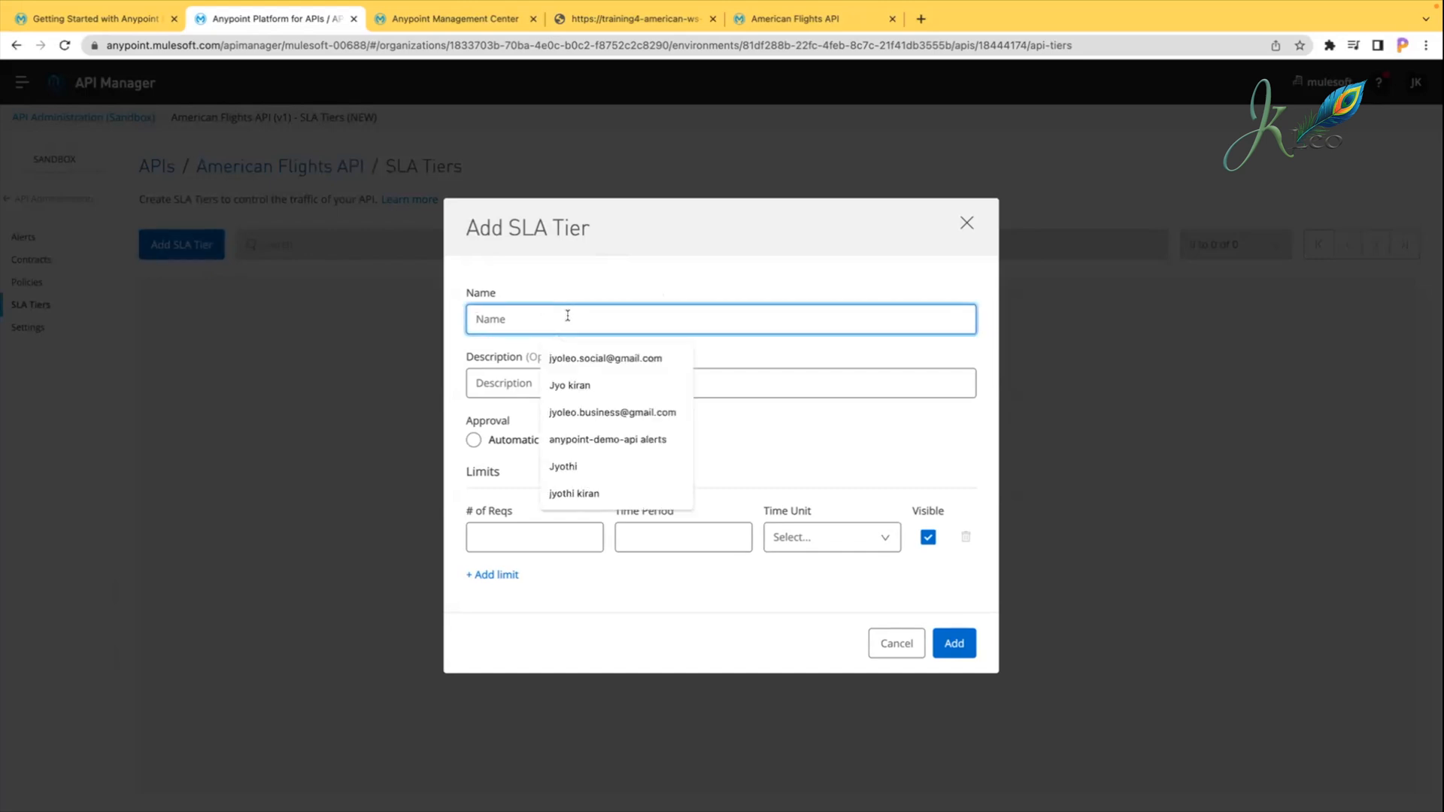
type("Free")
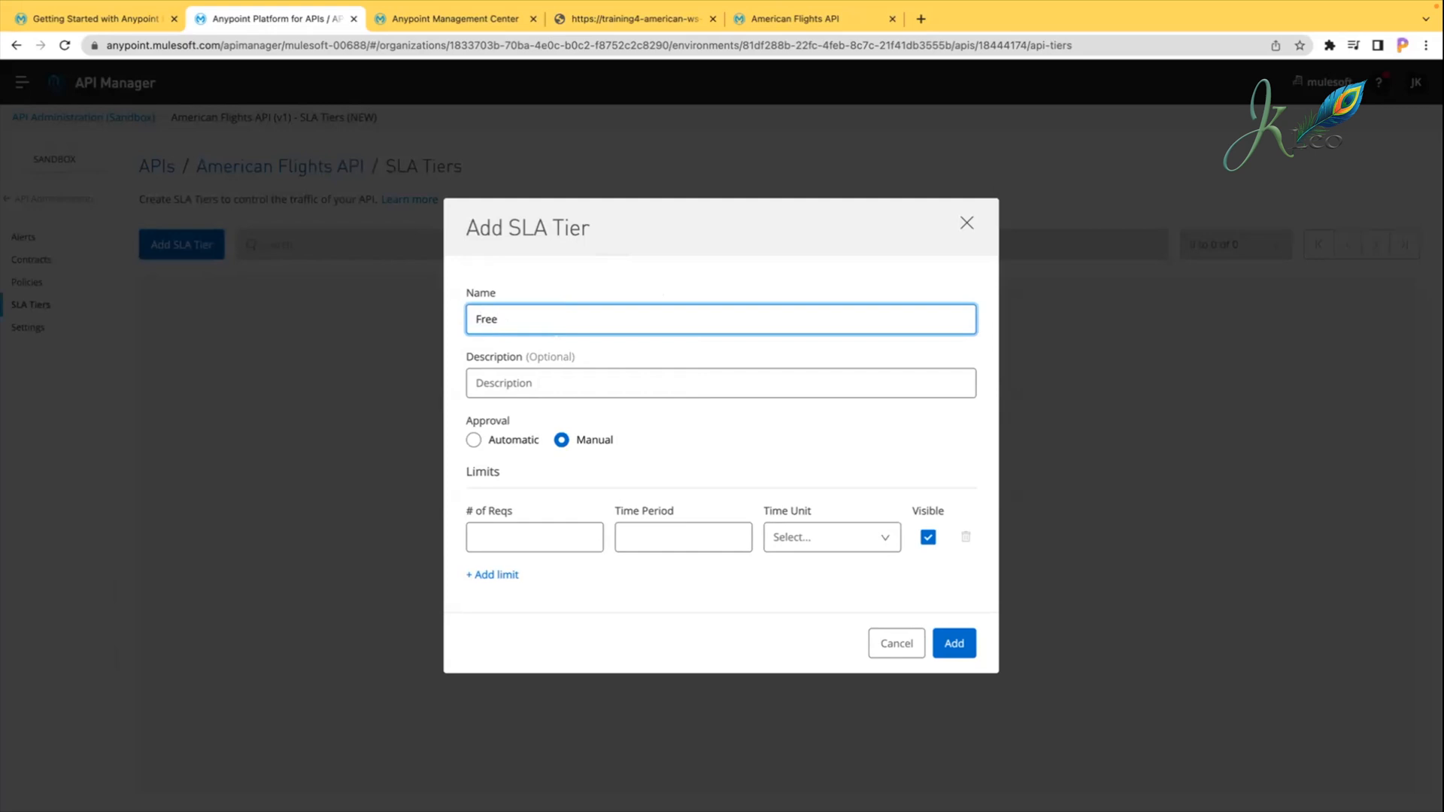
left_click(561, 383)
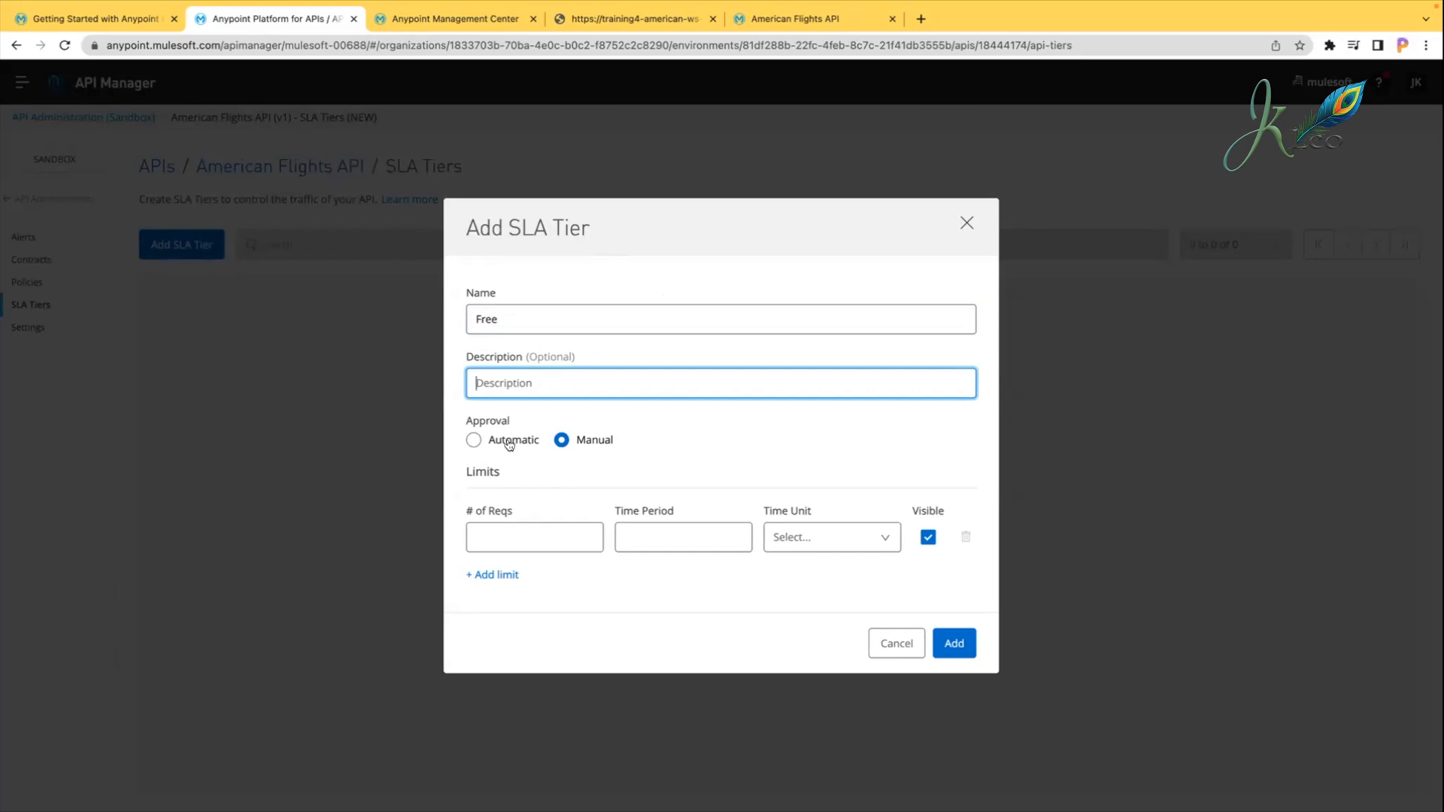
left_click(485, 445)
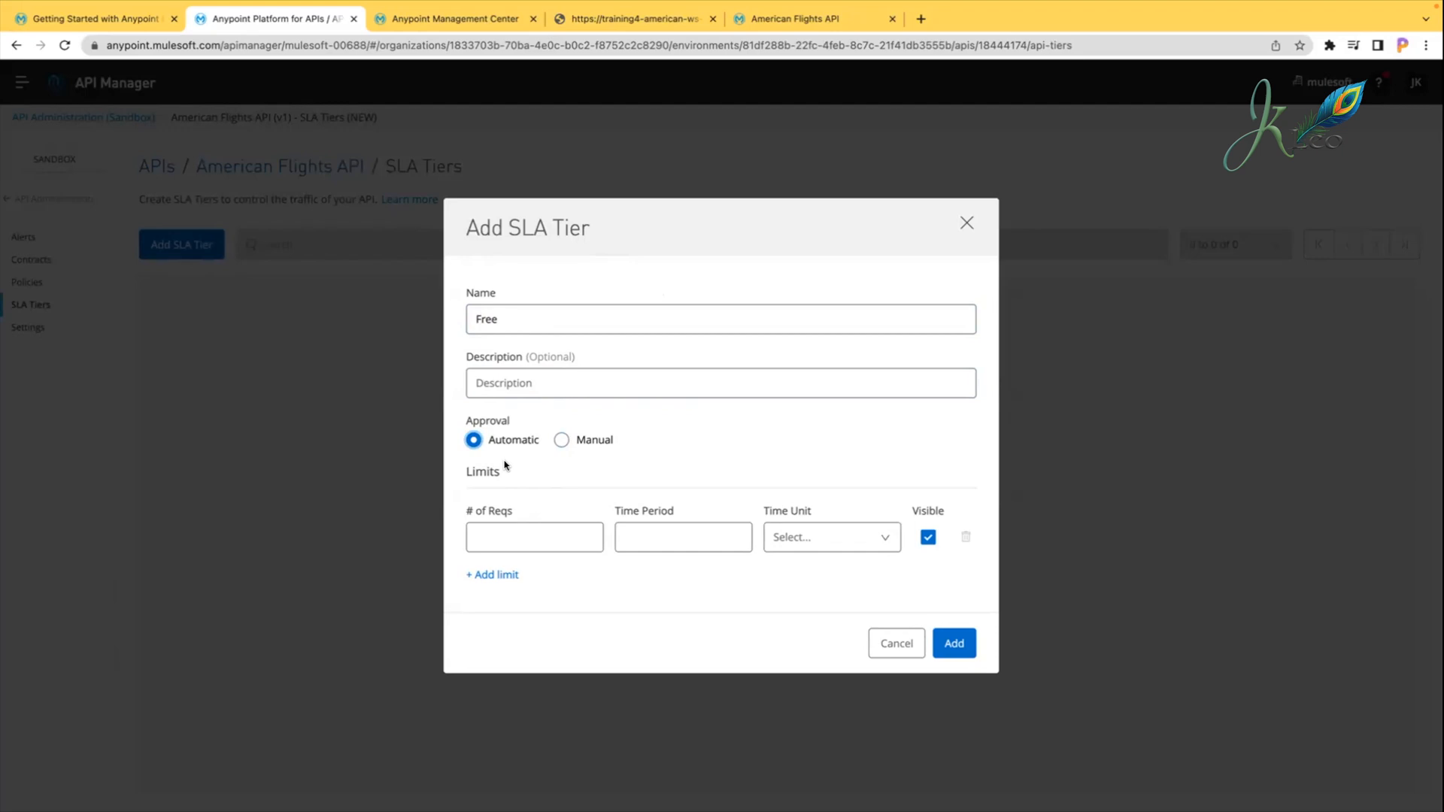
Step: Limit the Free tier to 1 request per 1 minute and add the tier
left_click(502, 529)
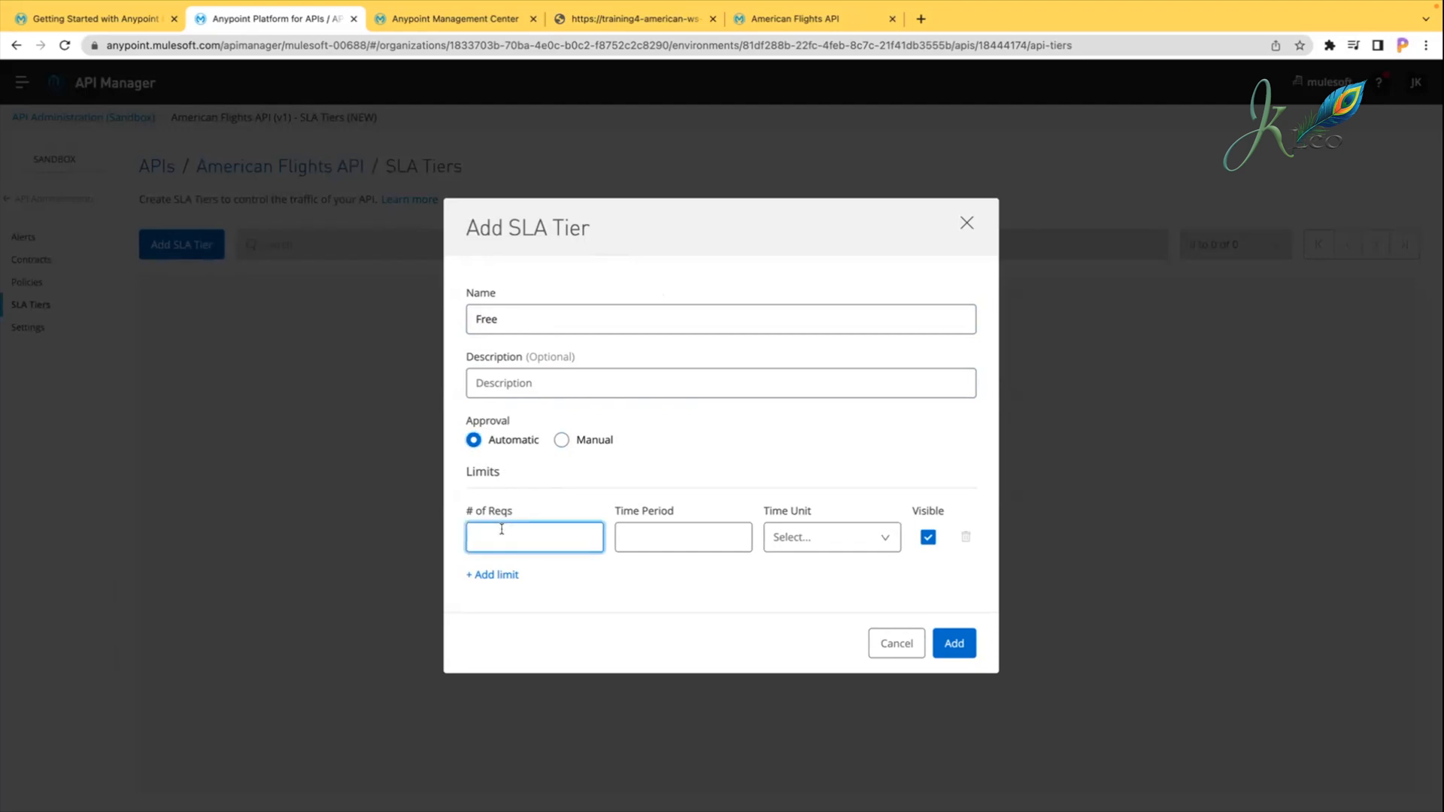
type("1")
left_click(702, 533)
type("1")
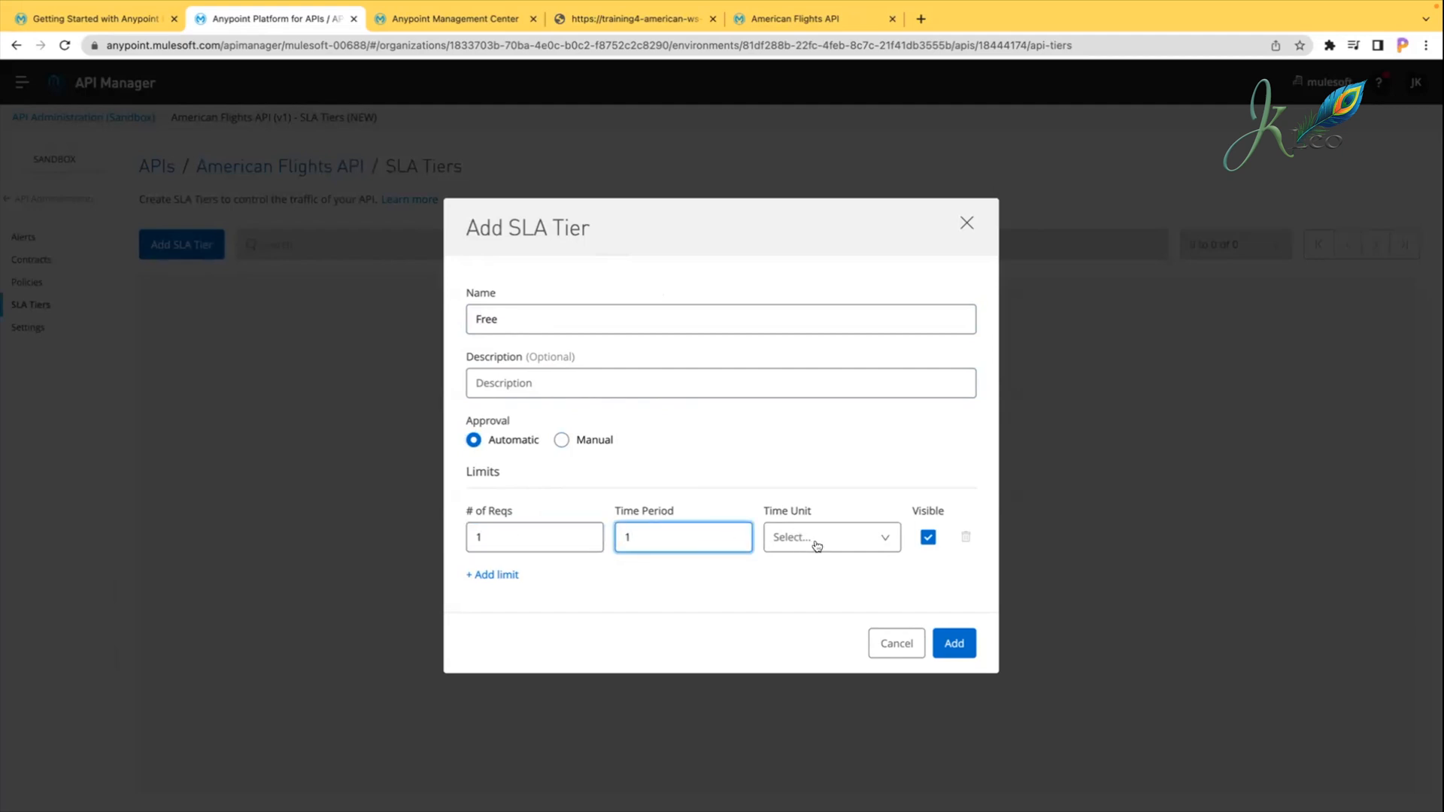
left_click(814, 541)
left_click(805, 640)
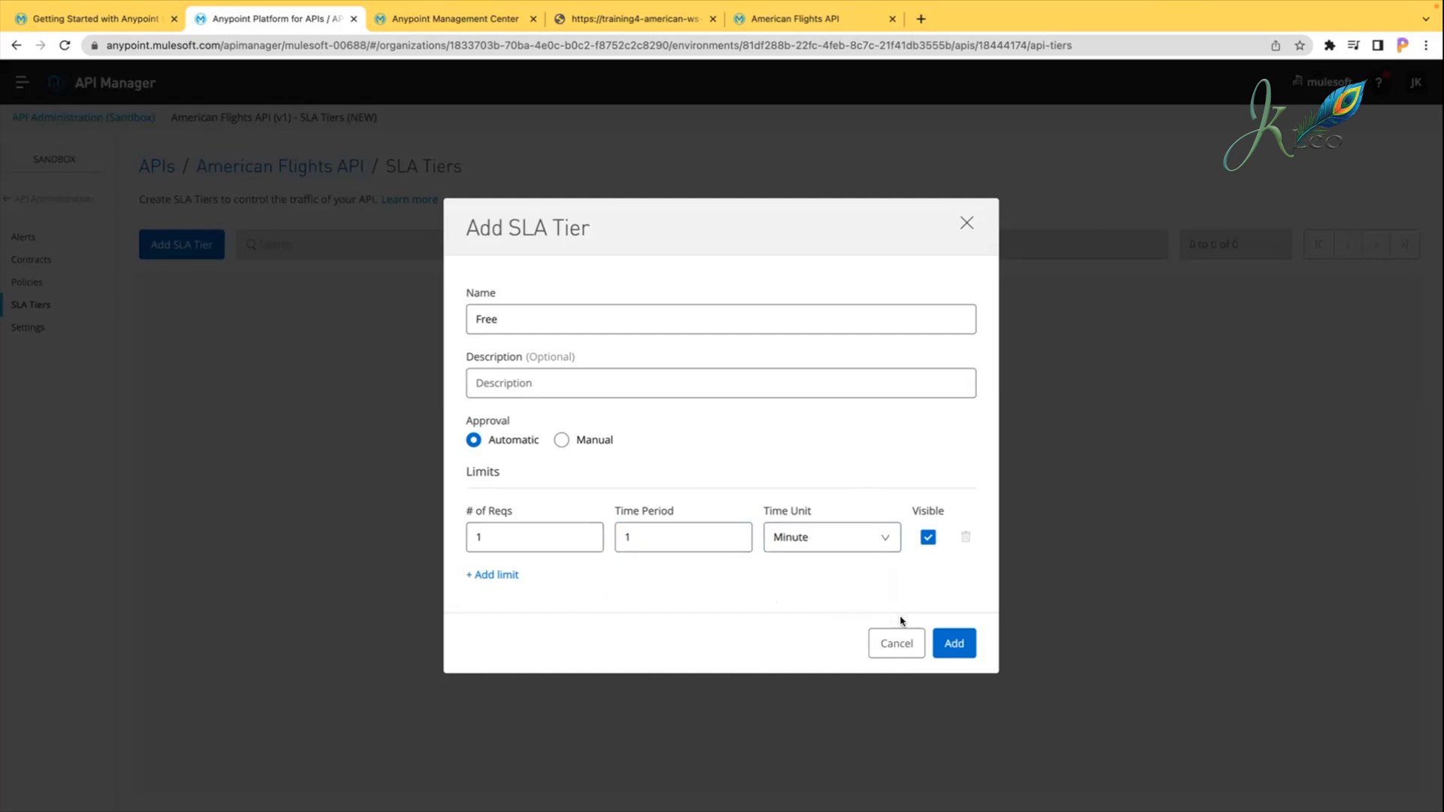
left_click(953, 643)
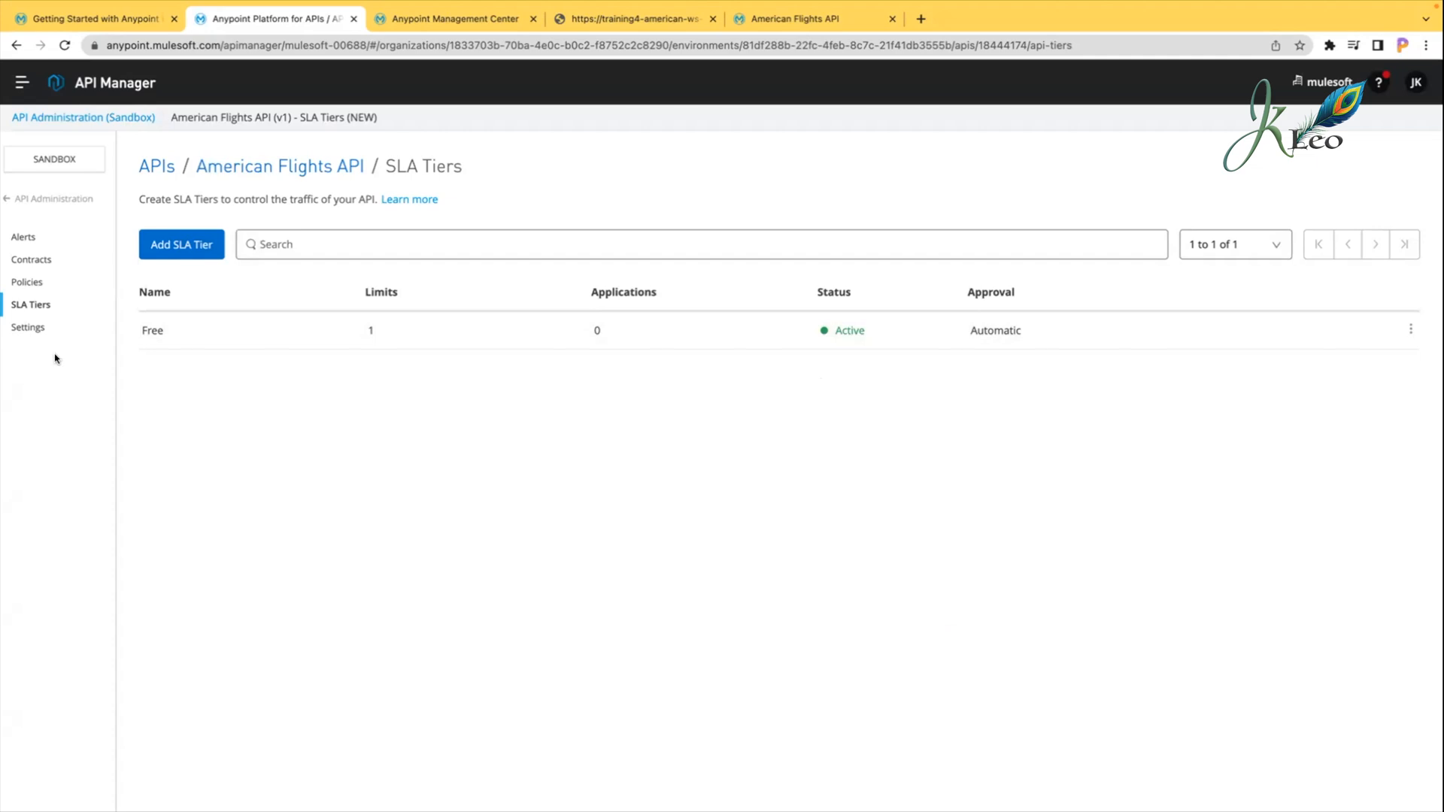
Step: Start a second SLA tier named Silver with manual approval
left_click(197, 233)
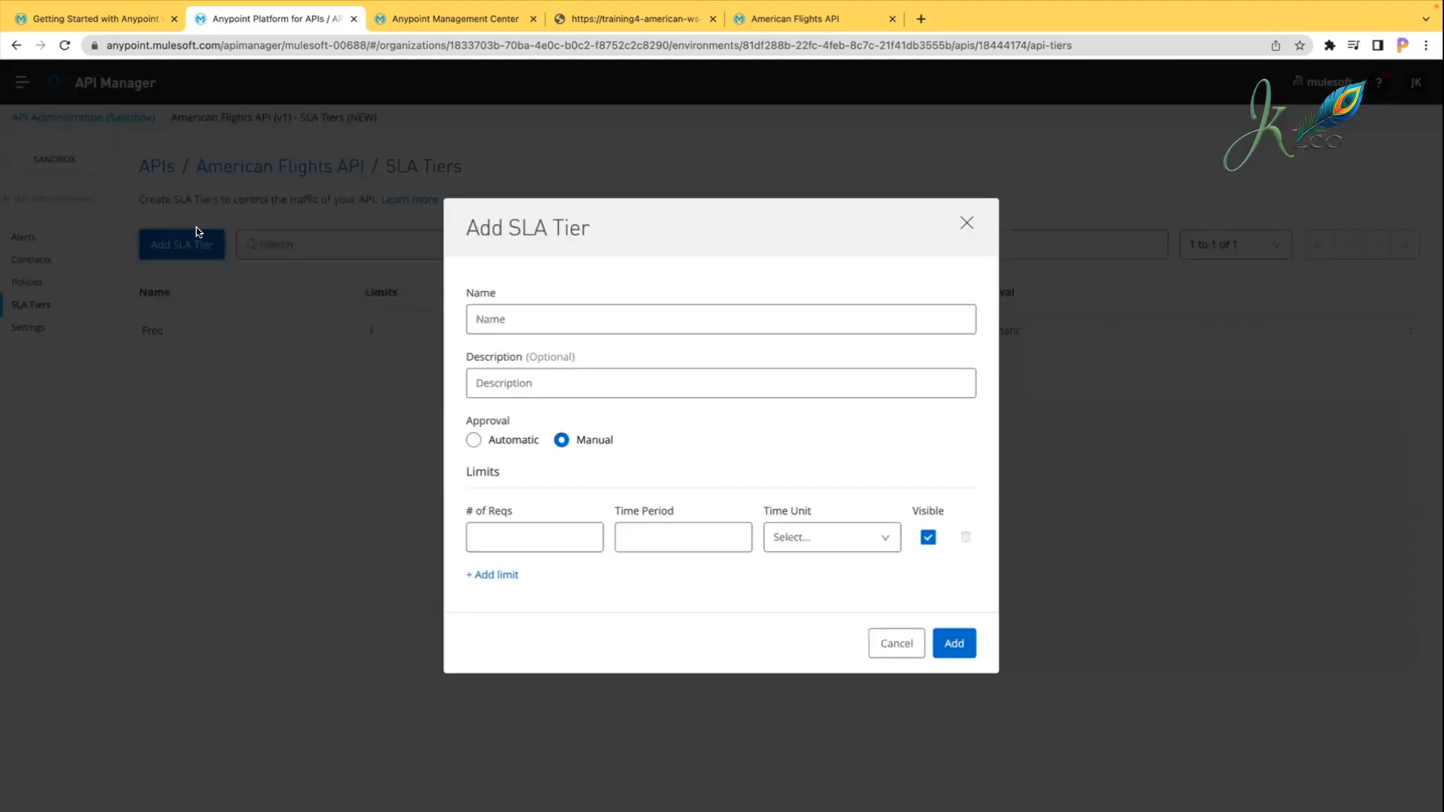
left_click(545, 316)
type("Sl")
type("lver")
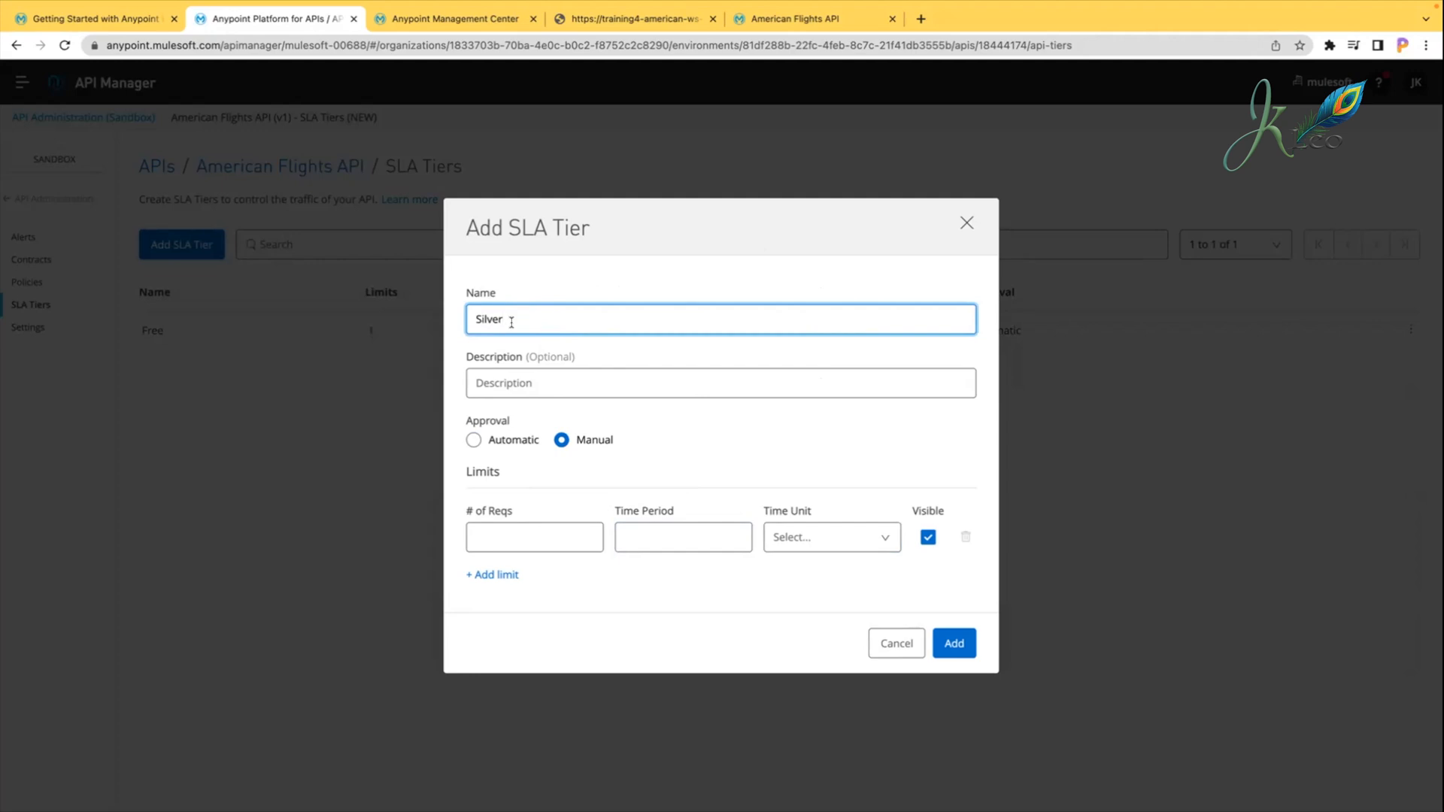
left_click(561, 442)
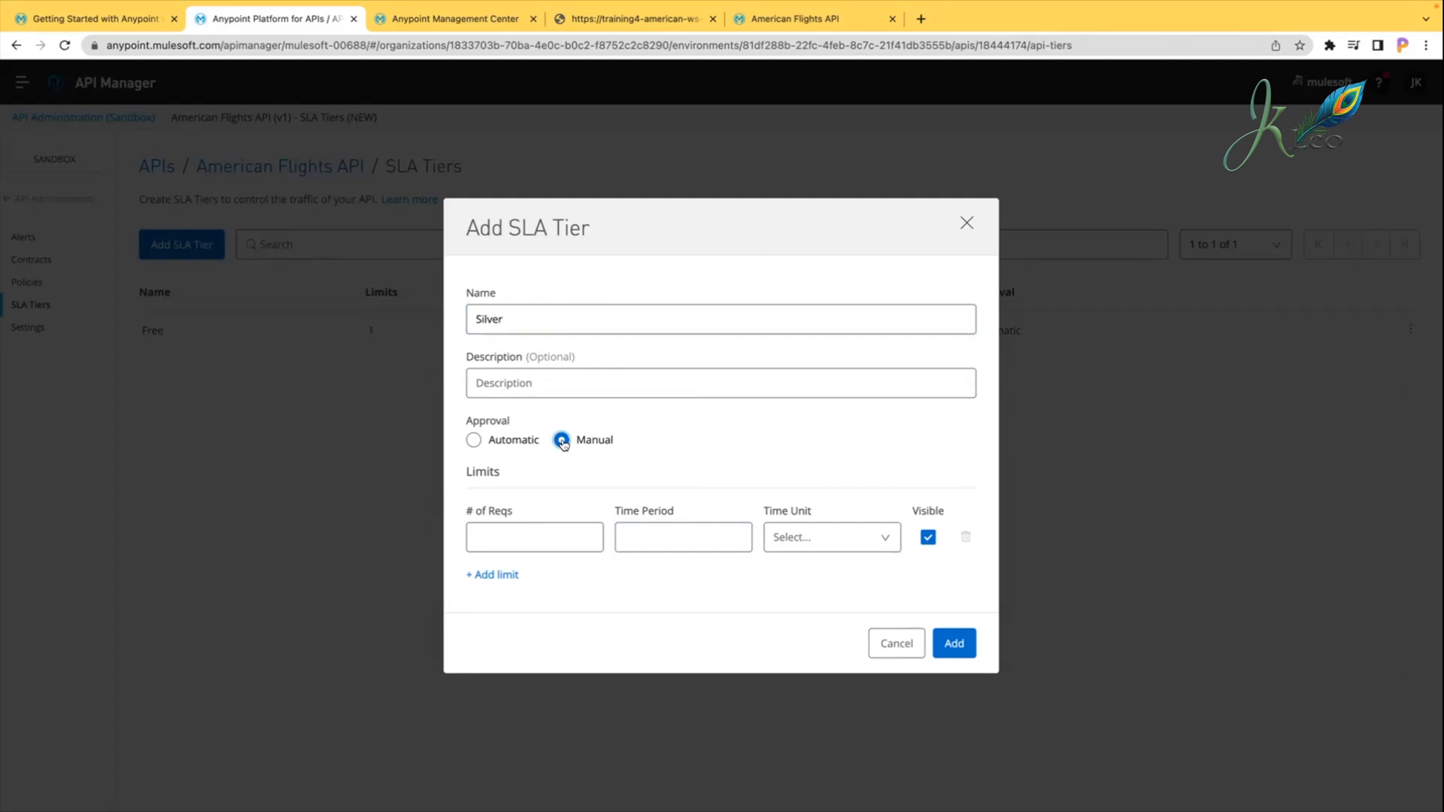
Step: Limit the Silver tier to 1 request per 1 second and add the tier
left_click(512, 538)
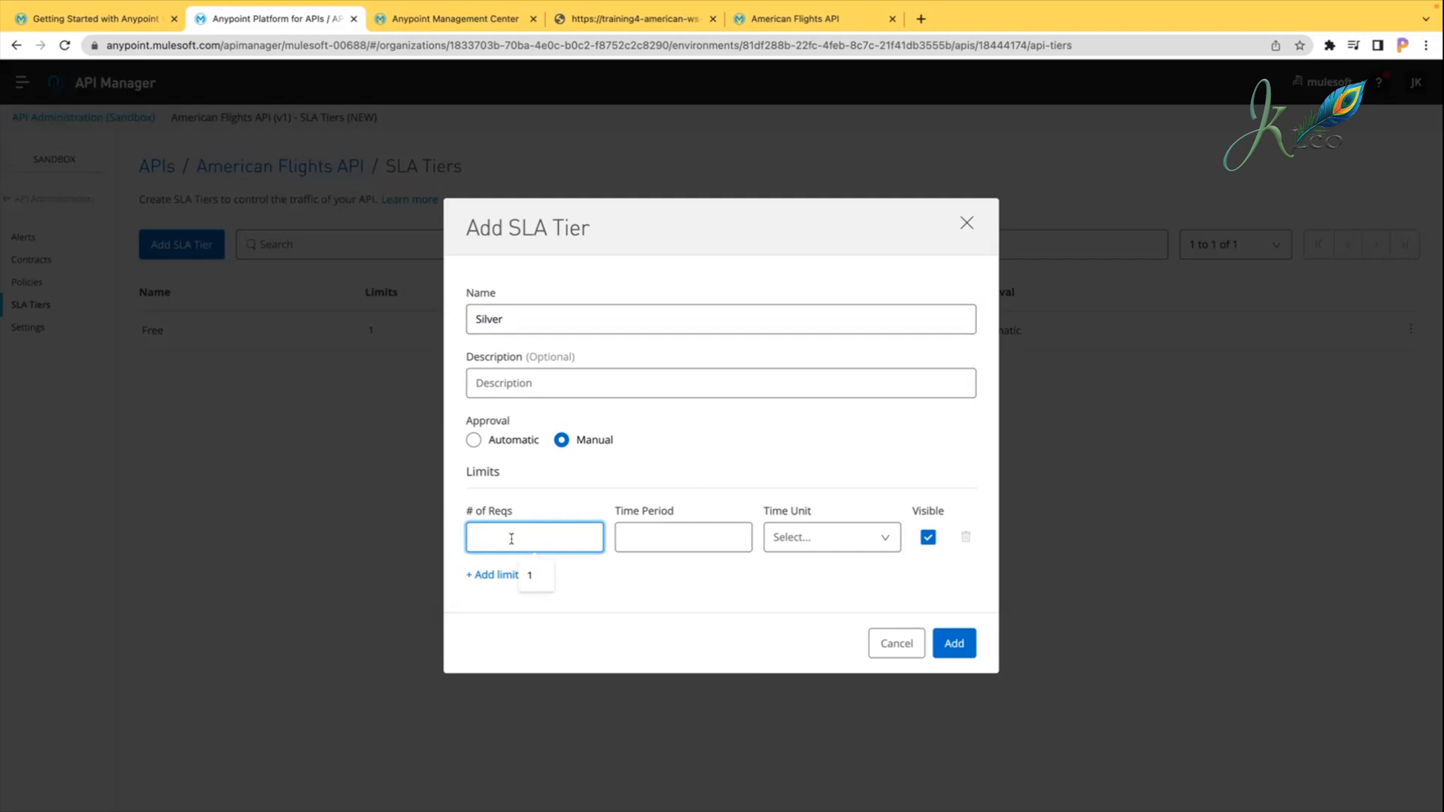
type("1")
left_click(664, 542)
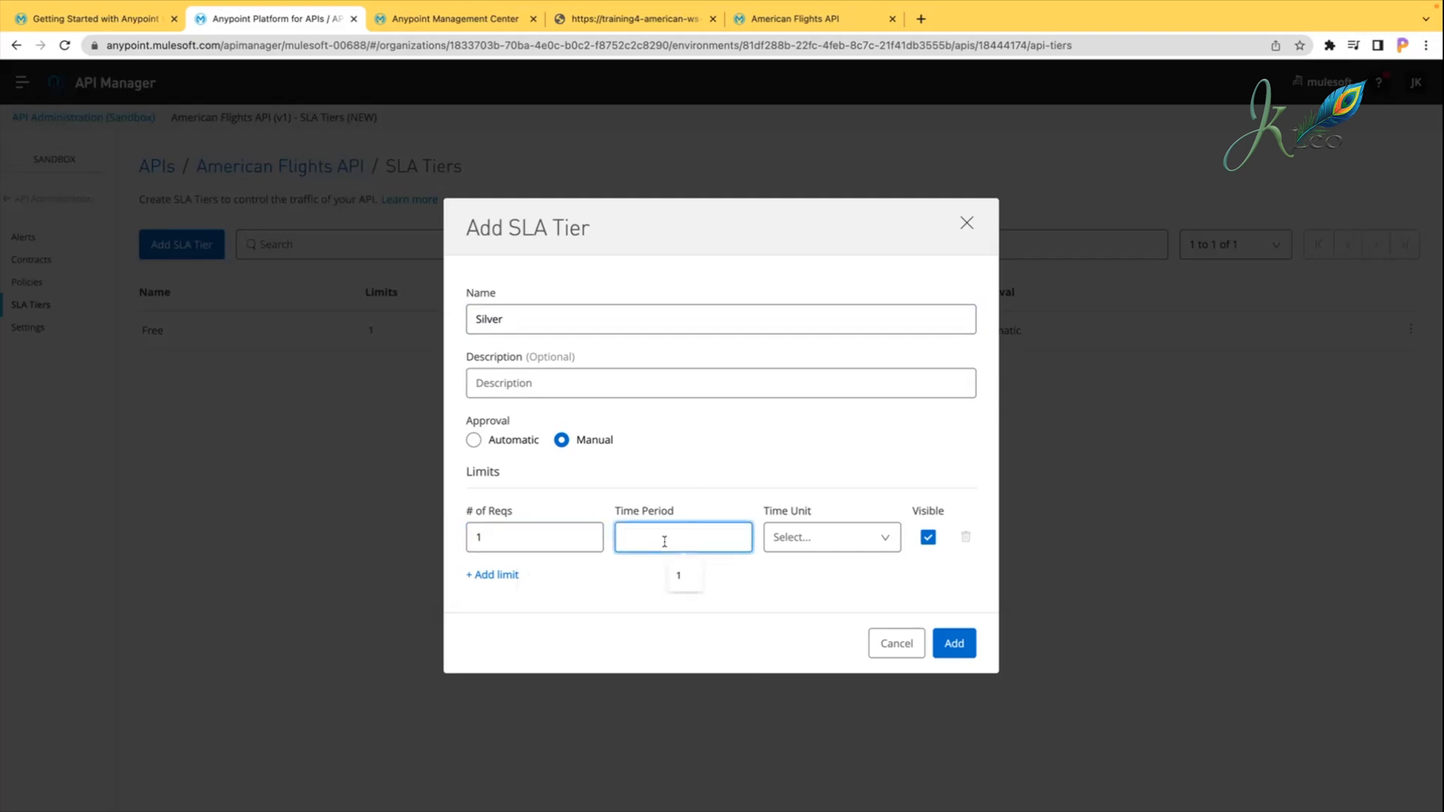
type("1")
left_click(798, 541)
left_click(806, 606)
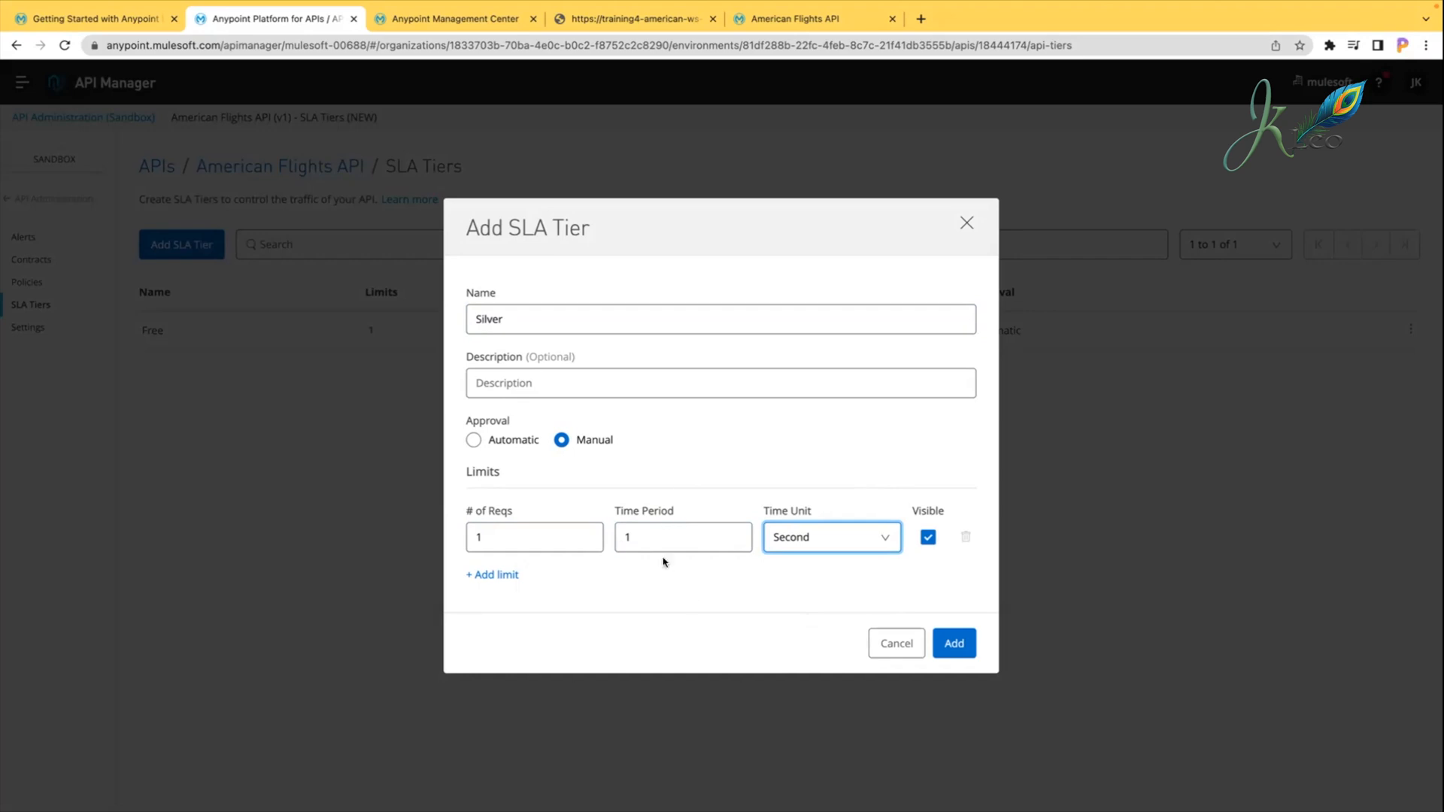
left_click(639, 568)
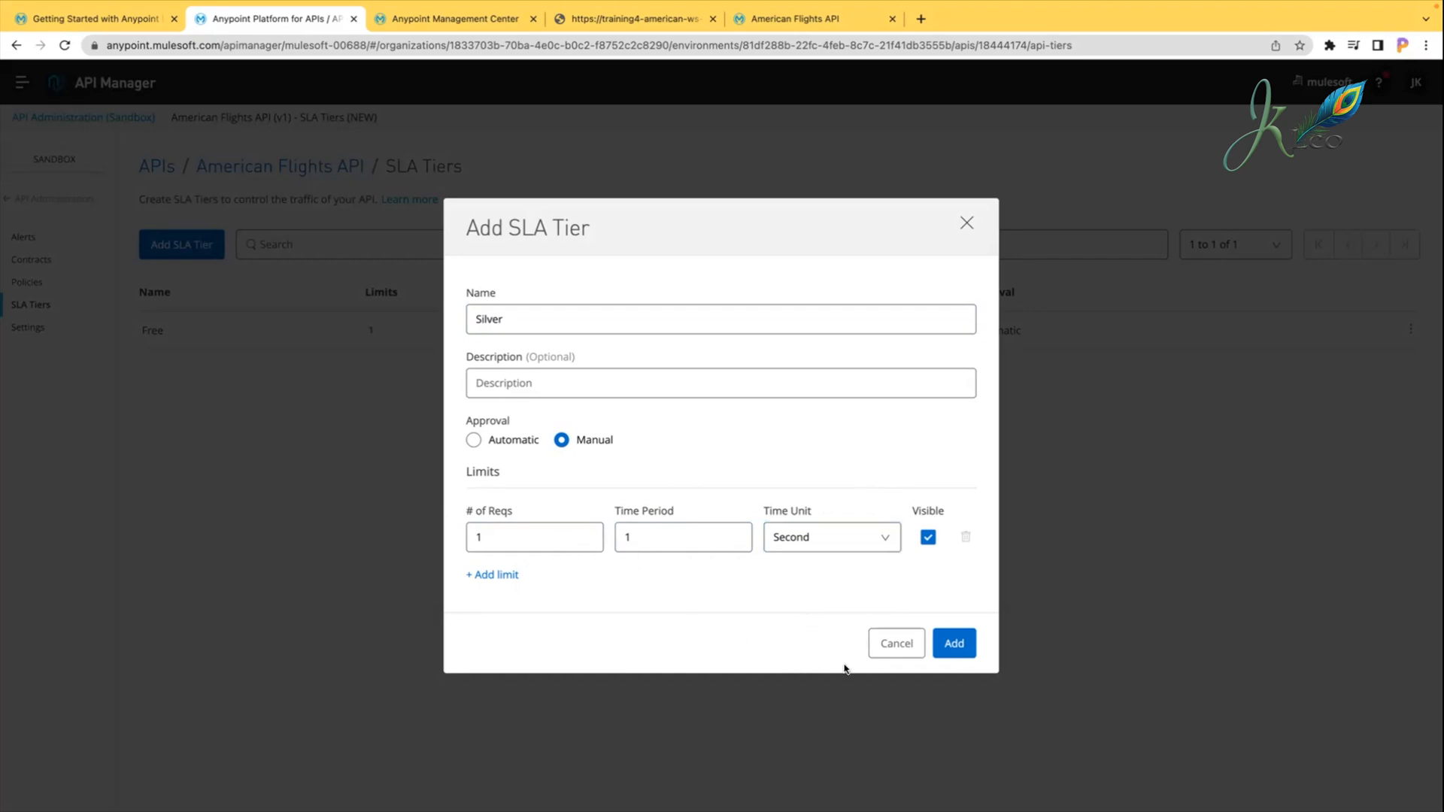
left_click(953, 642)
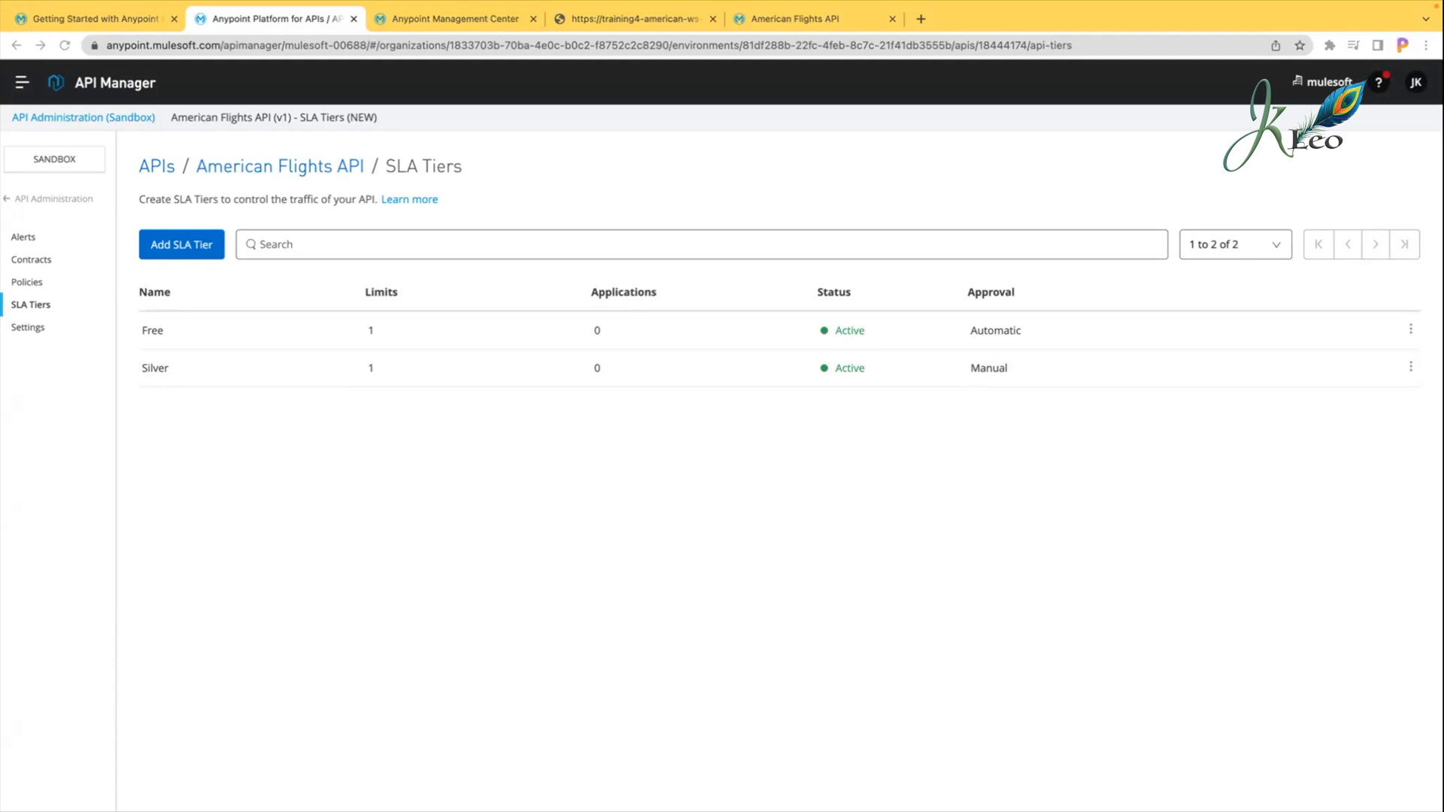
Step: Remove the Rate limiting policy from the American Flights API's API-level policies
left_click(216, 493)
left_click(27, 281)
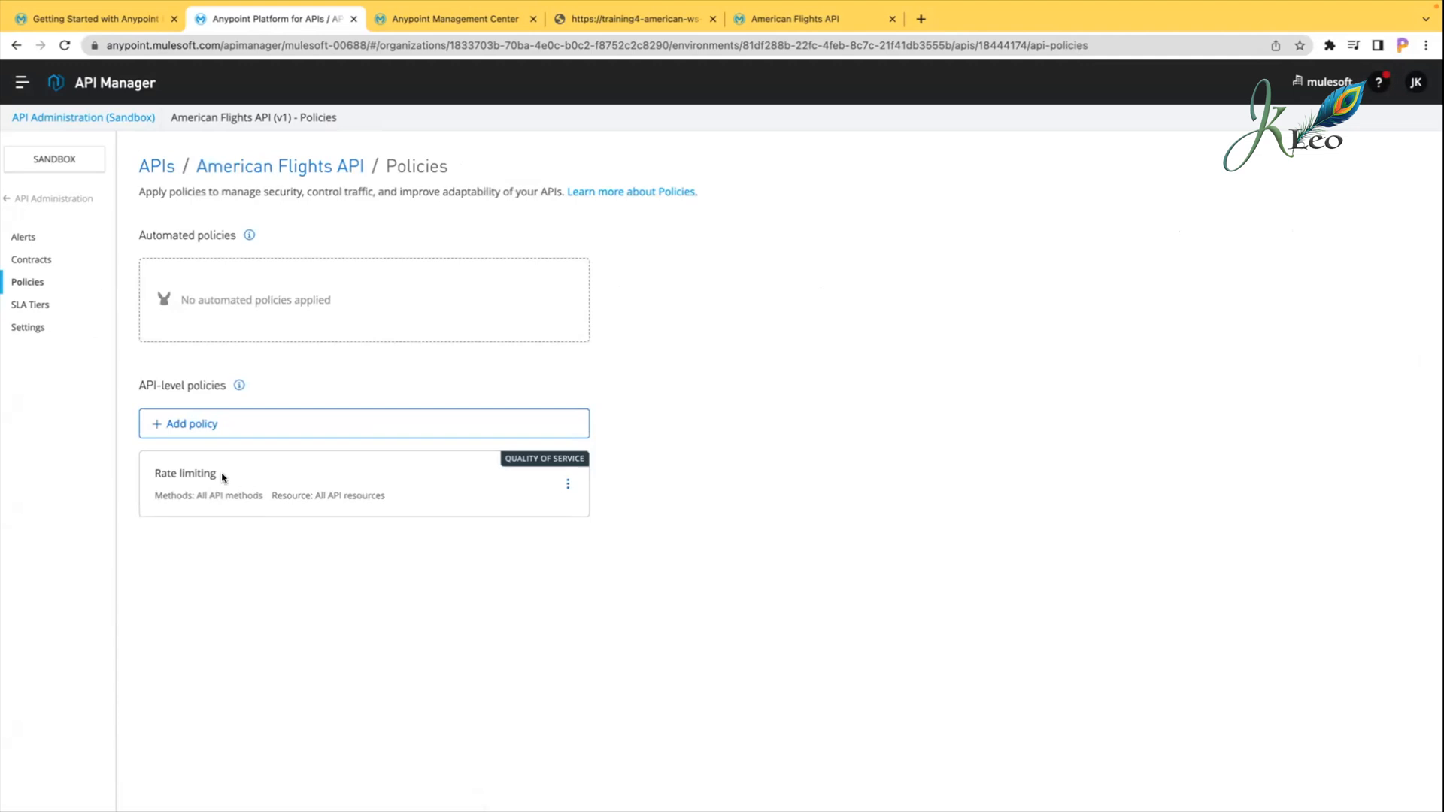
left_click(568, 483)
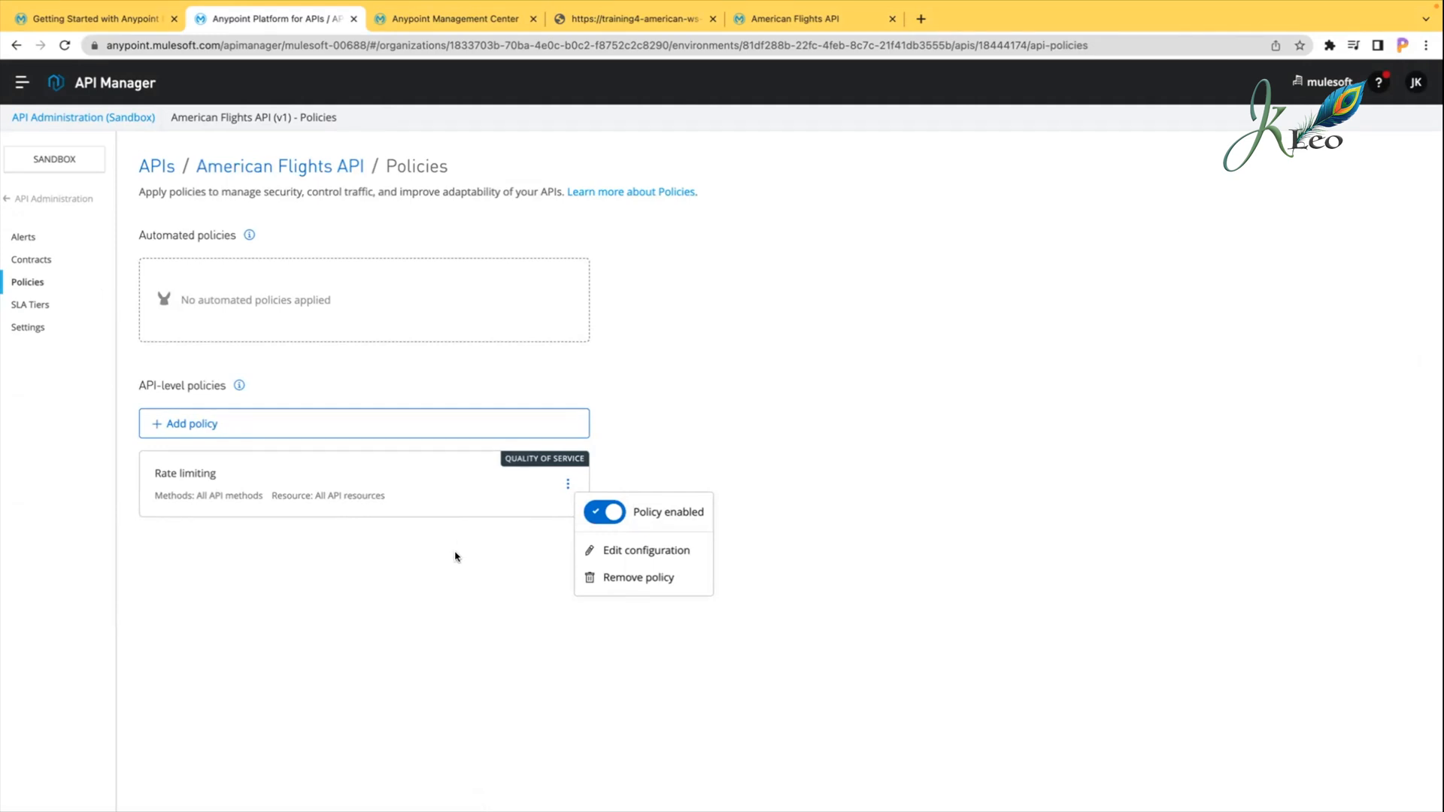
left_click(615, 580)
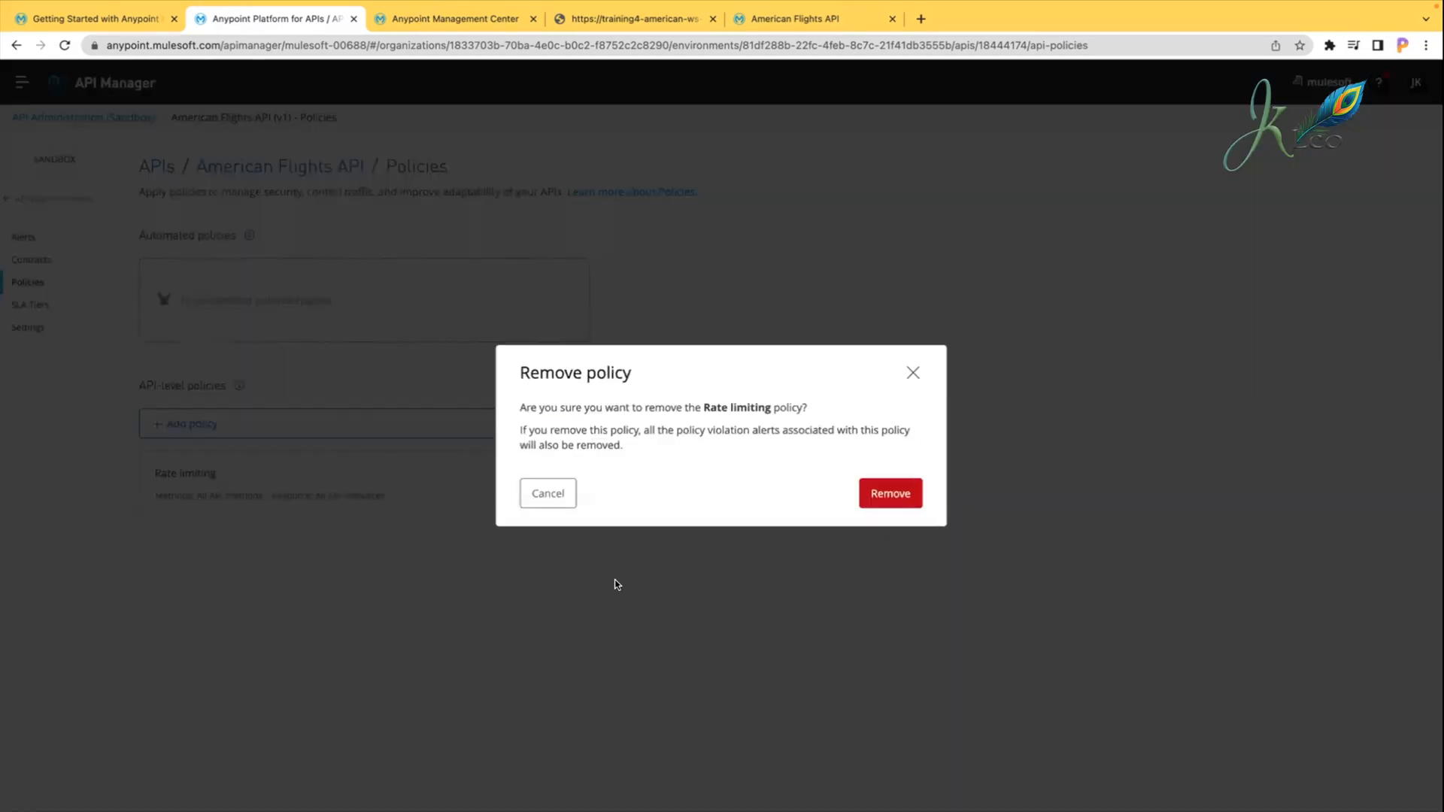
left_click(878, 494)
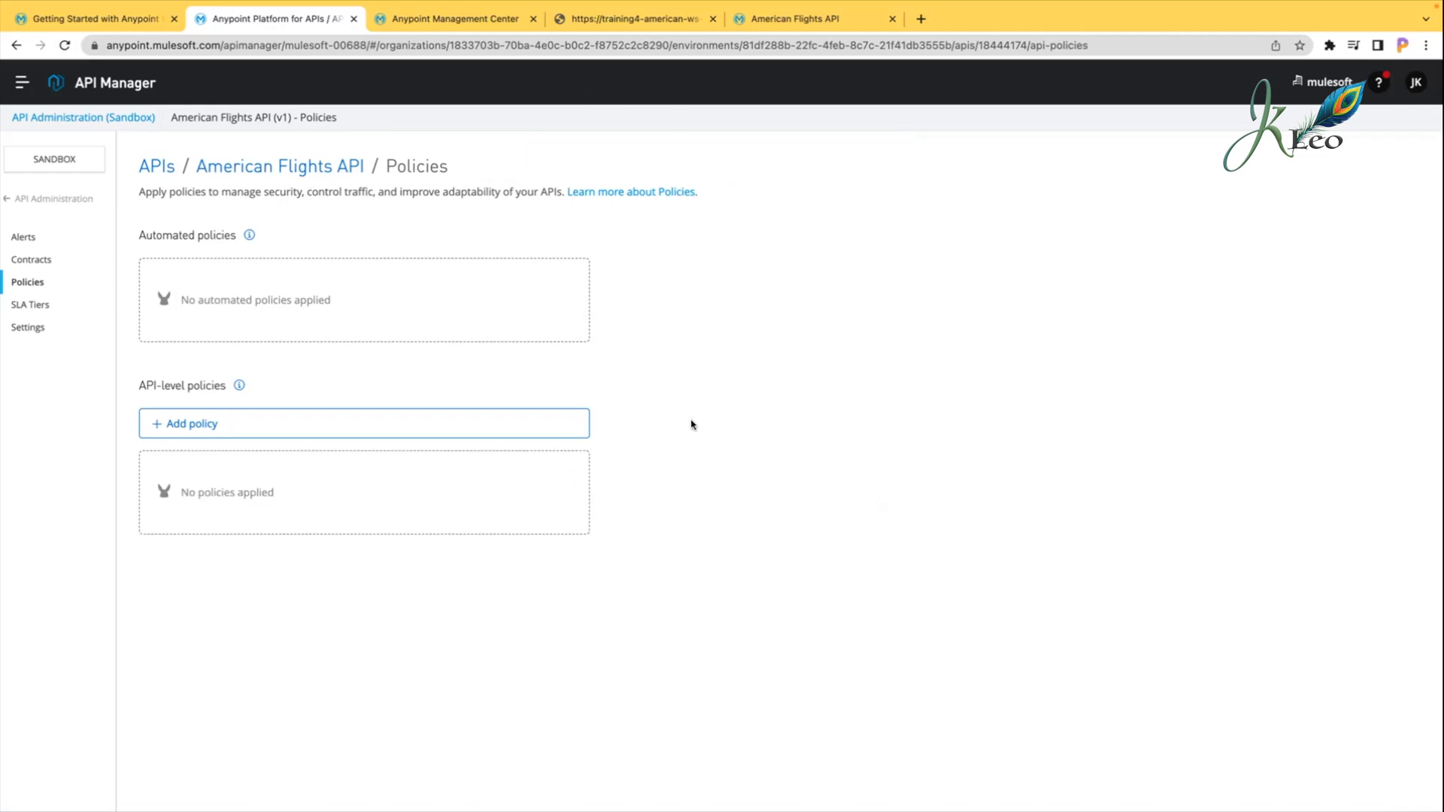
Step: Look over the API's Settings and SLA Tiers, and return to its Policies page
left_click(30, 326)
left_click(44, 306)
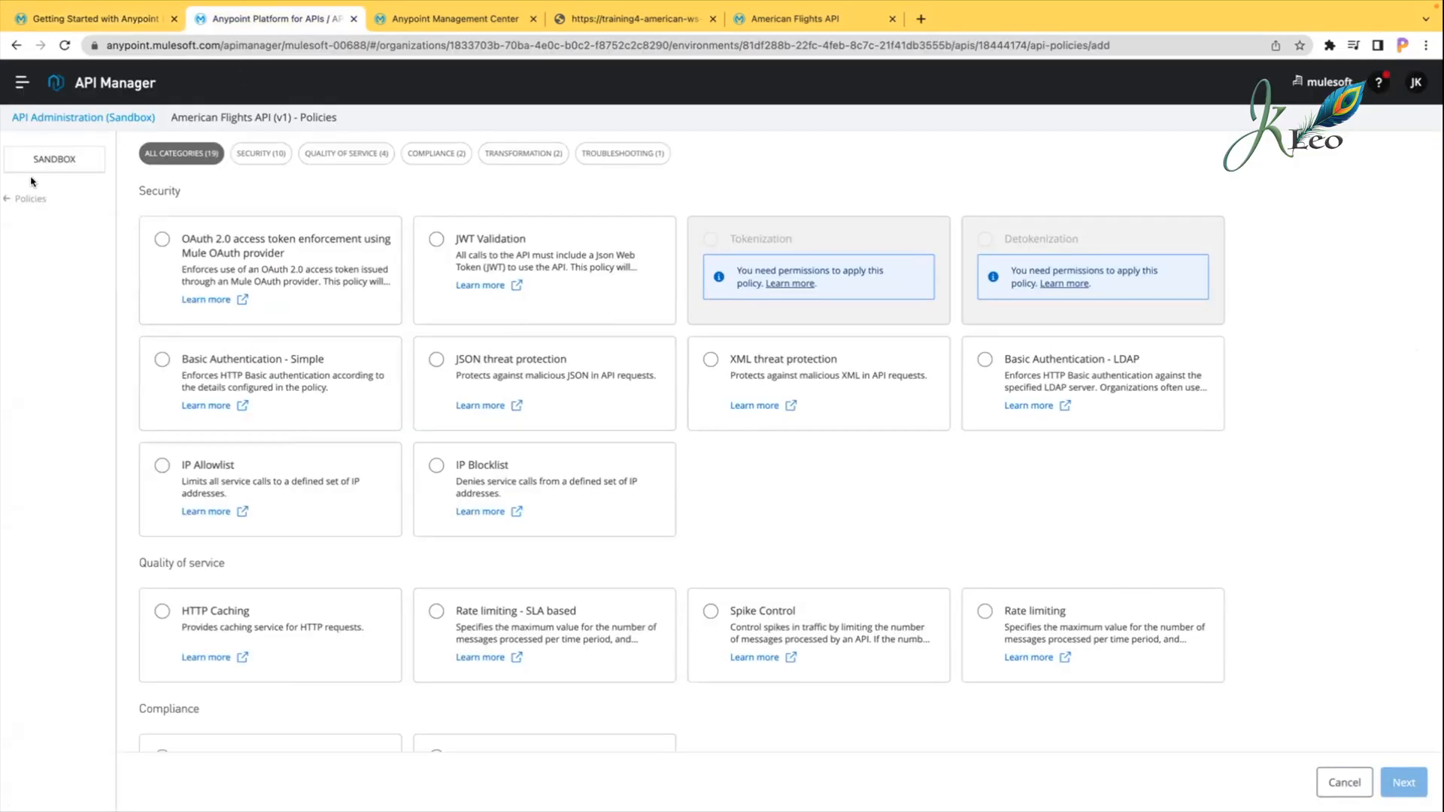
left_click(27, 199)
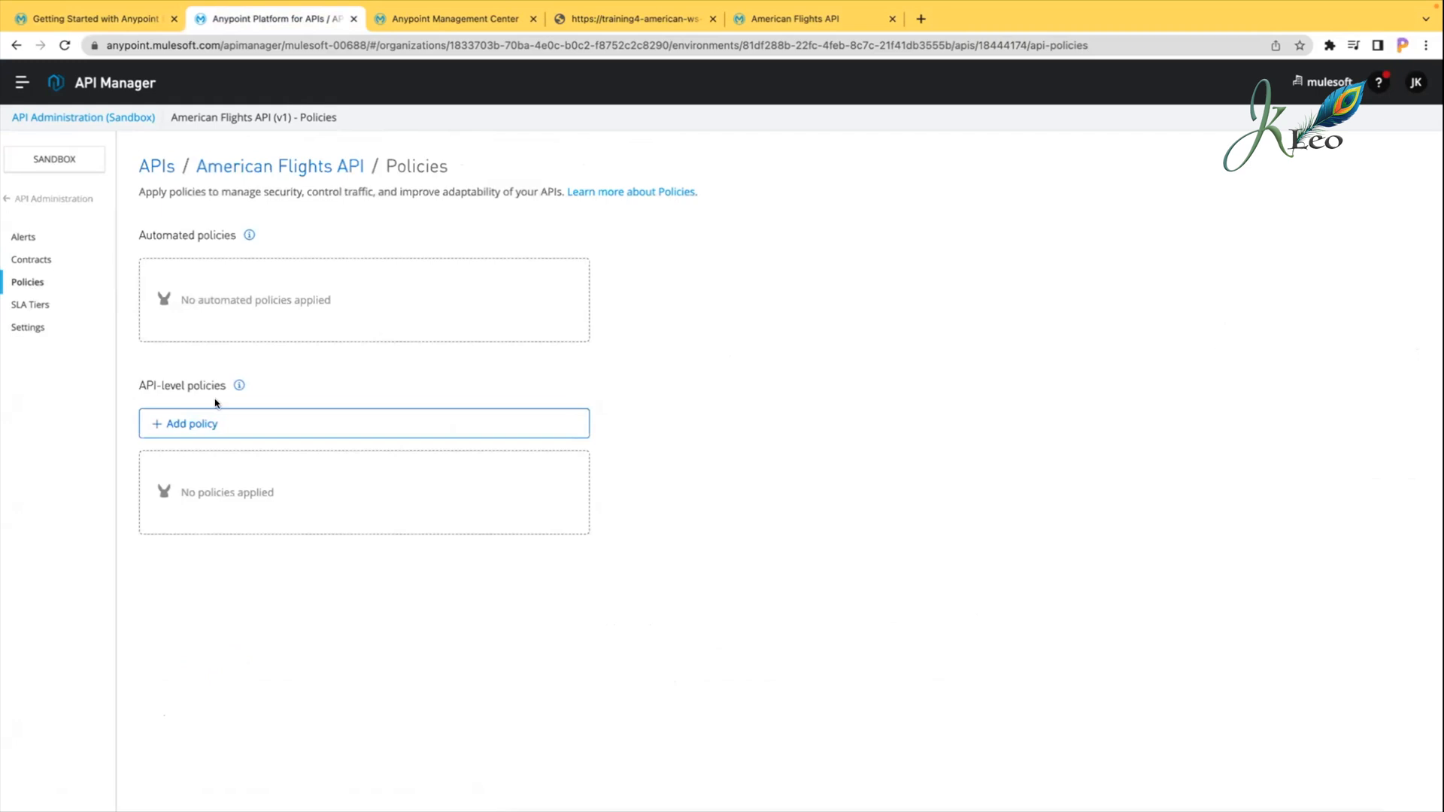
Step: Add a new API-level policy of type Rate limiting - SLA based and proceed to its configuration
left_click(241, 432)
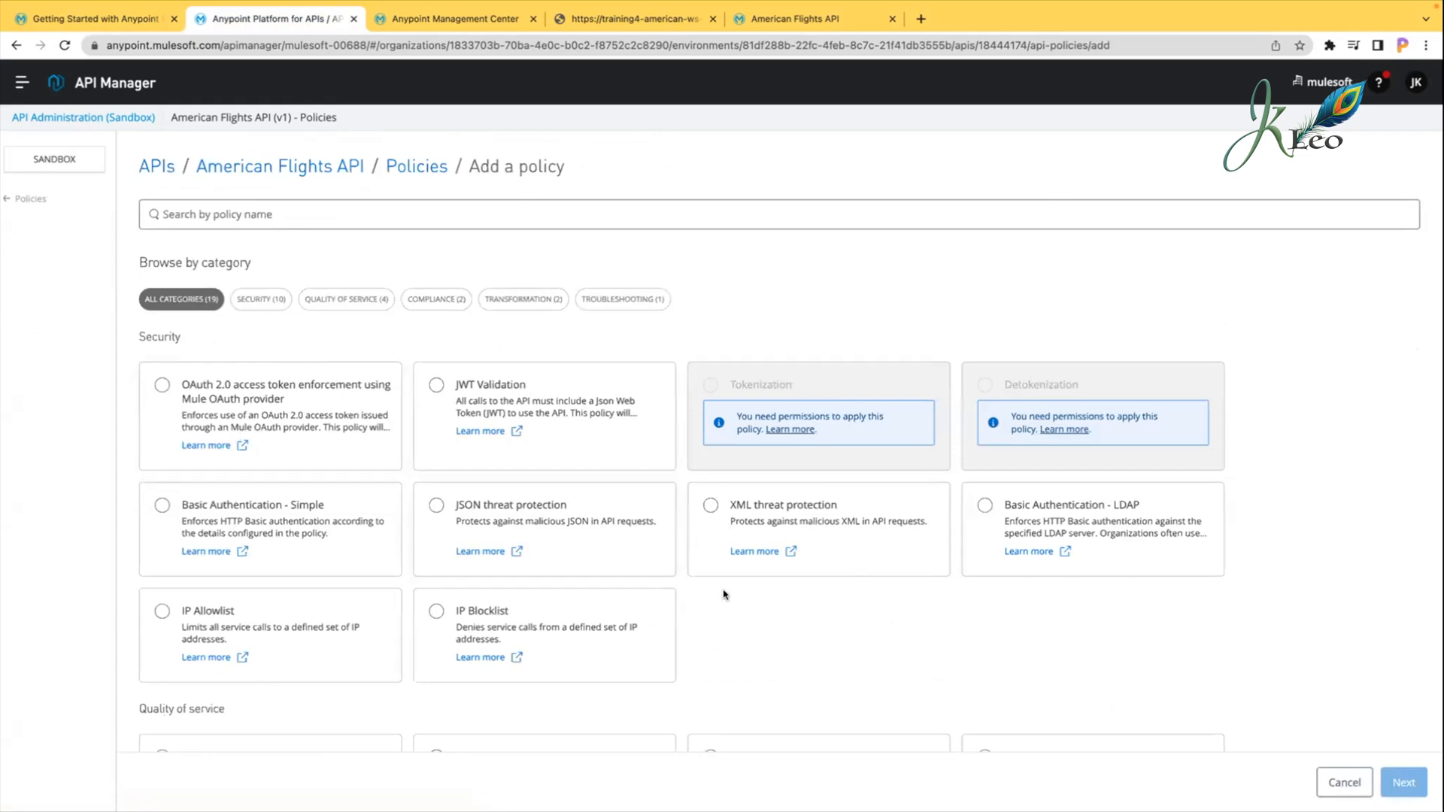
scroll(702, 584, "down", 3)
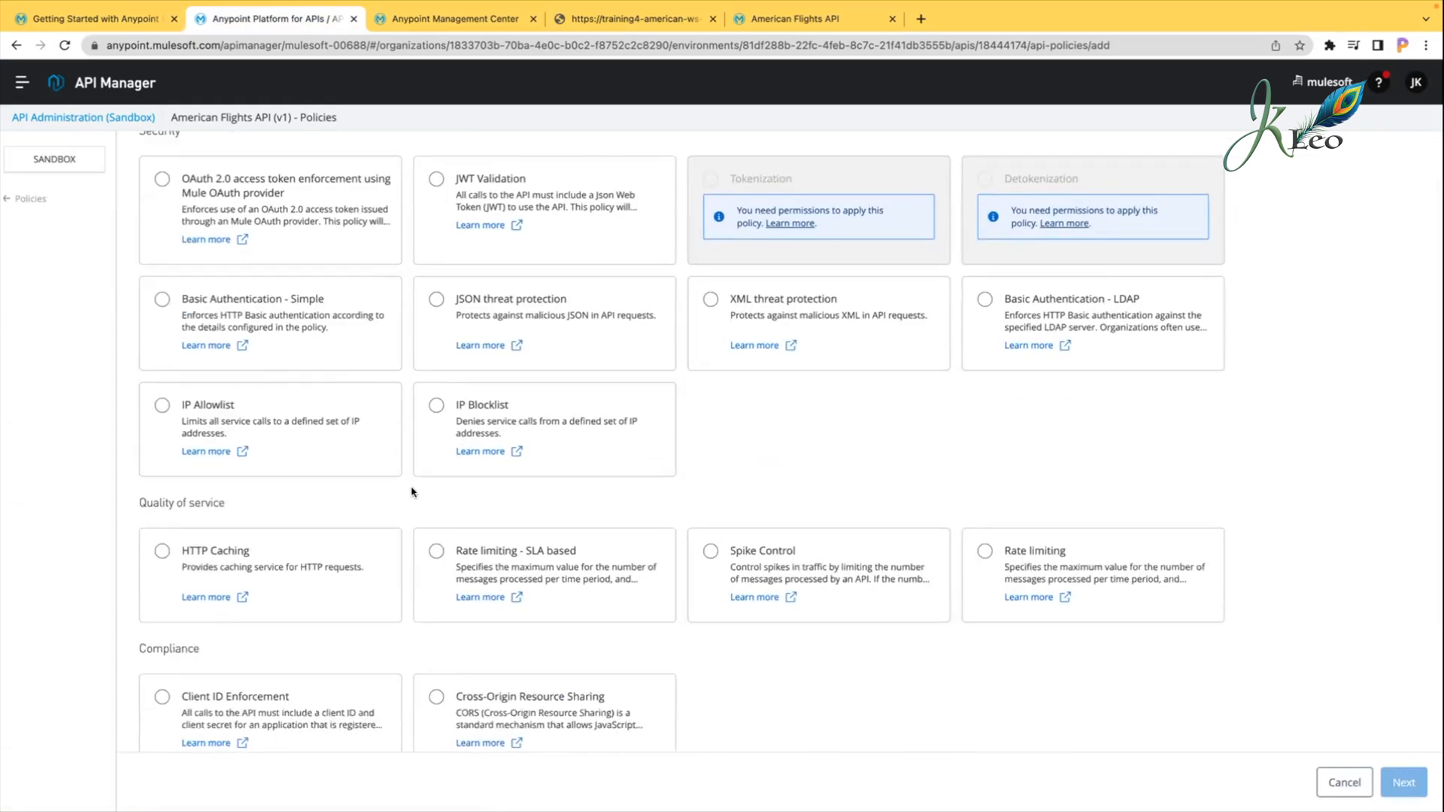
left_click_drag(576, 552, 452, 547)
left_click(451, 548)
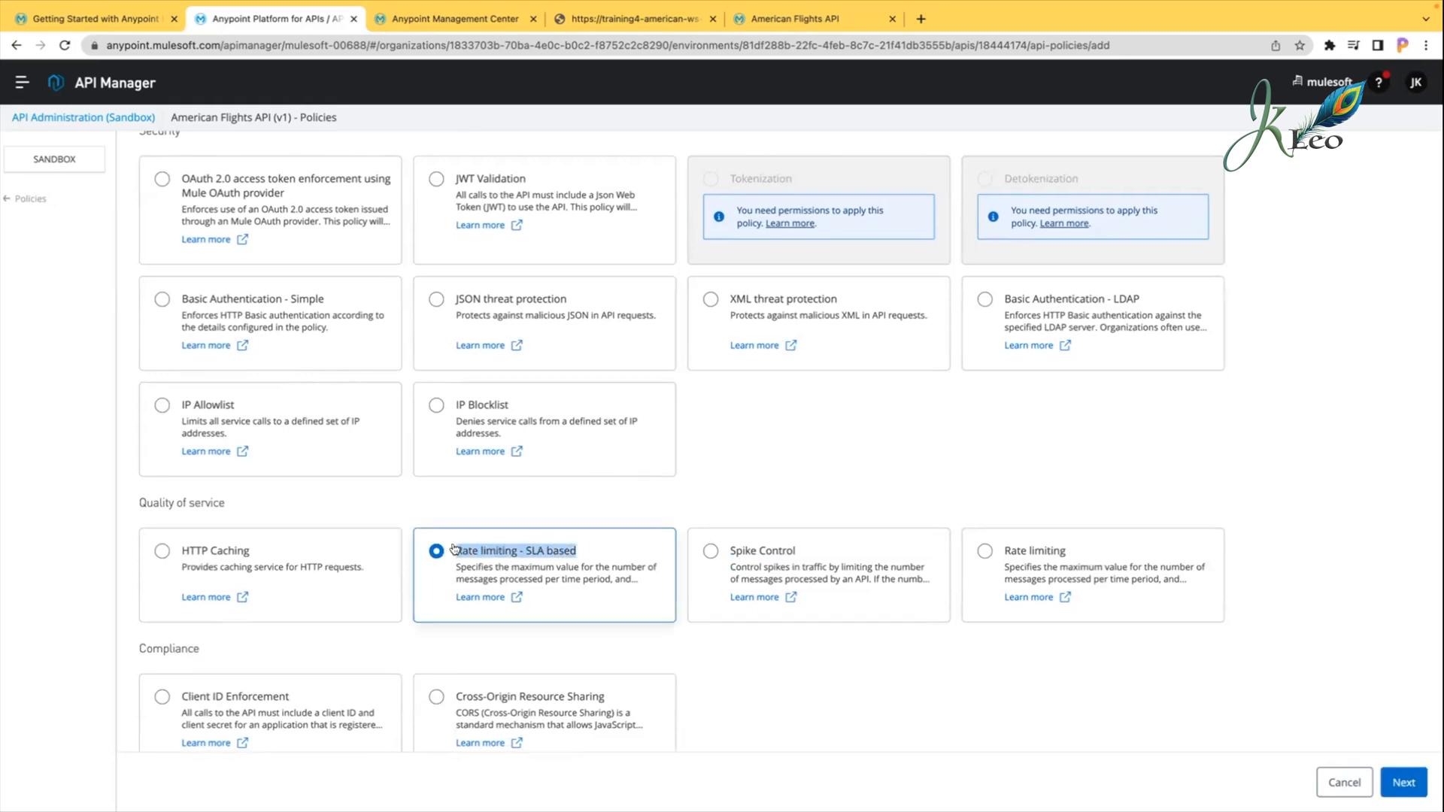
left_click(540, 556)
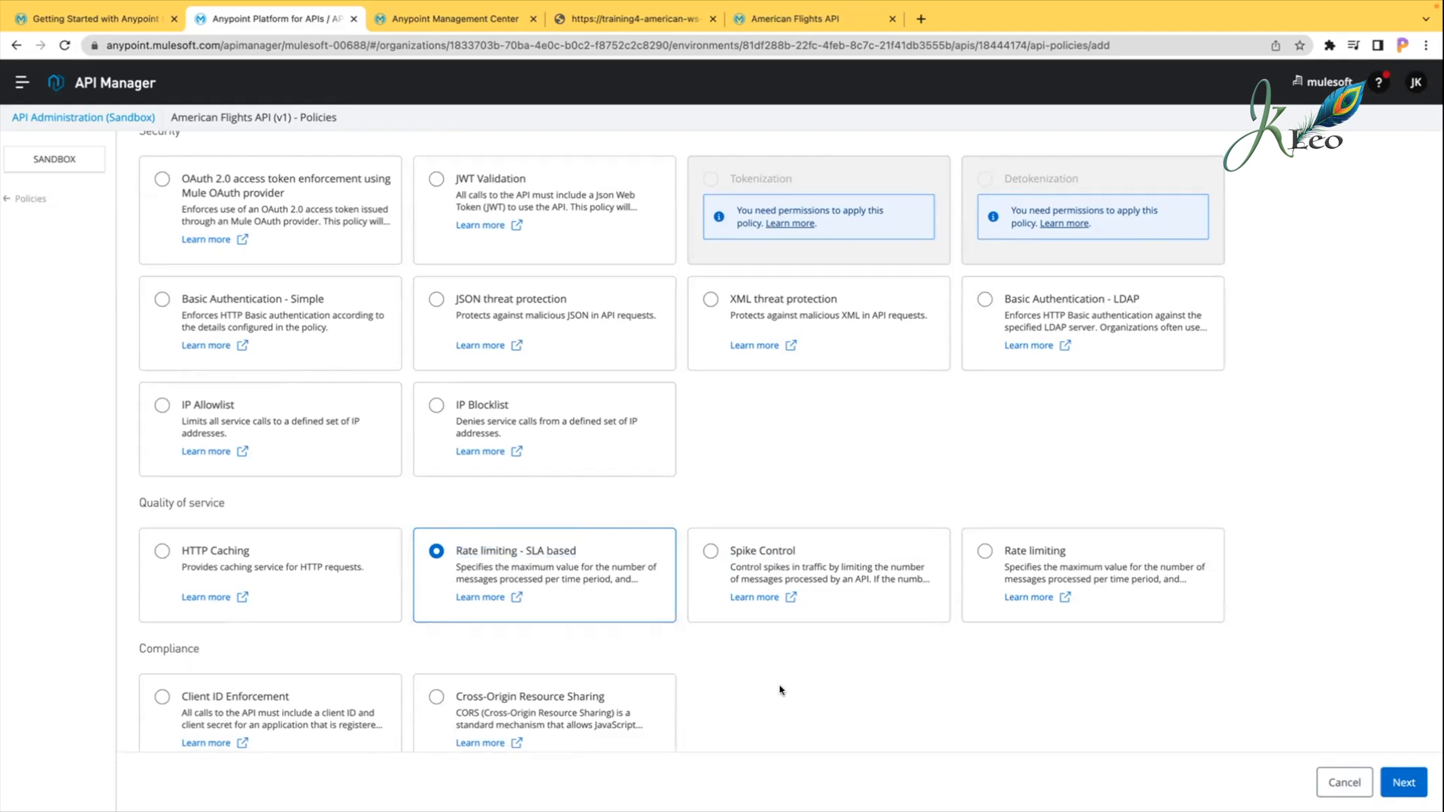
left_click(1405, 783)
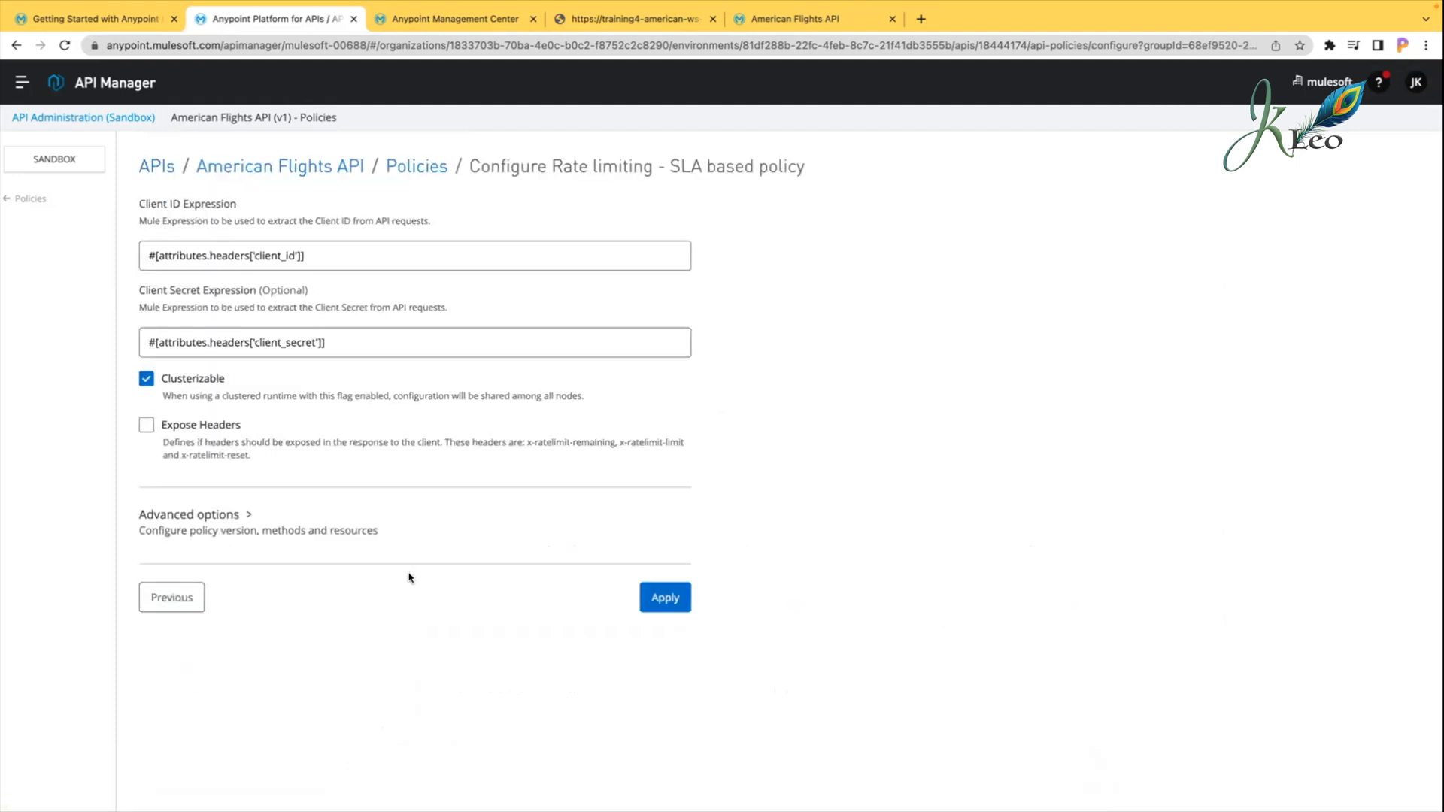
Step: Examine the Client ID and Client Secret expressions in the SLA-based rate limiting policy configuration
left_click(339, 262)
left_click(340, 341)
left_click(307, 255)
double_click(267, 256)
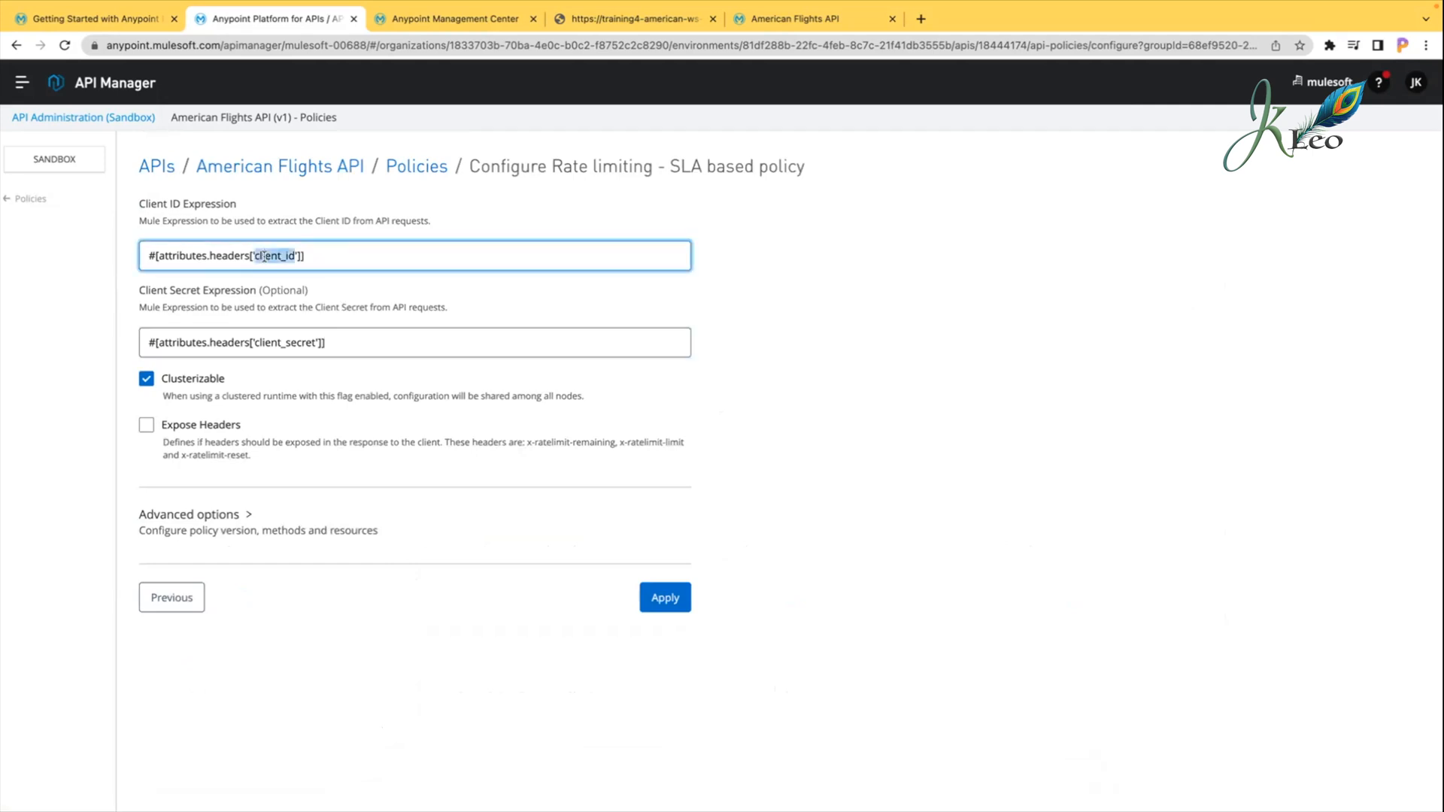
double_click(291, 342)
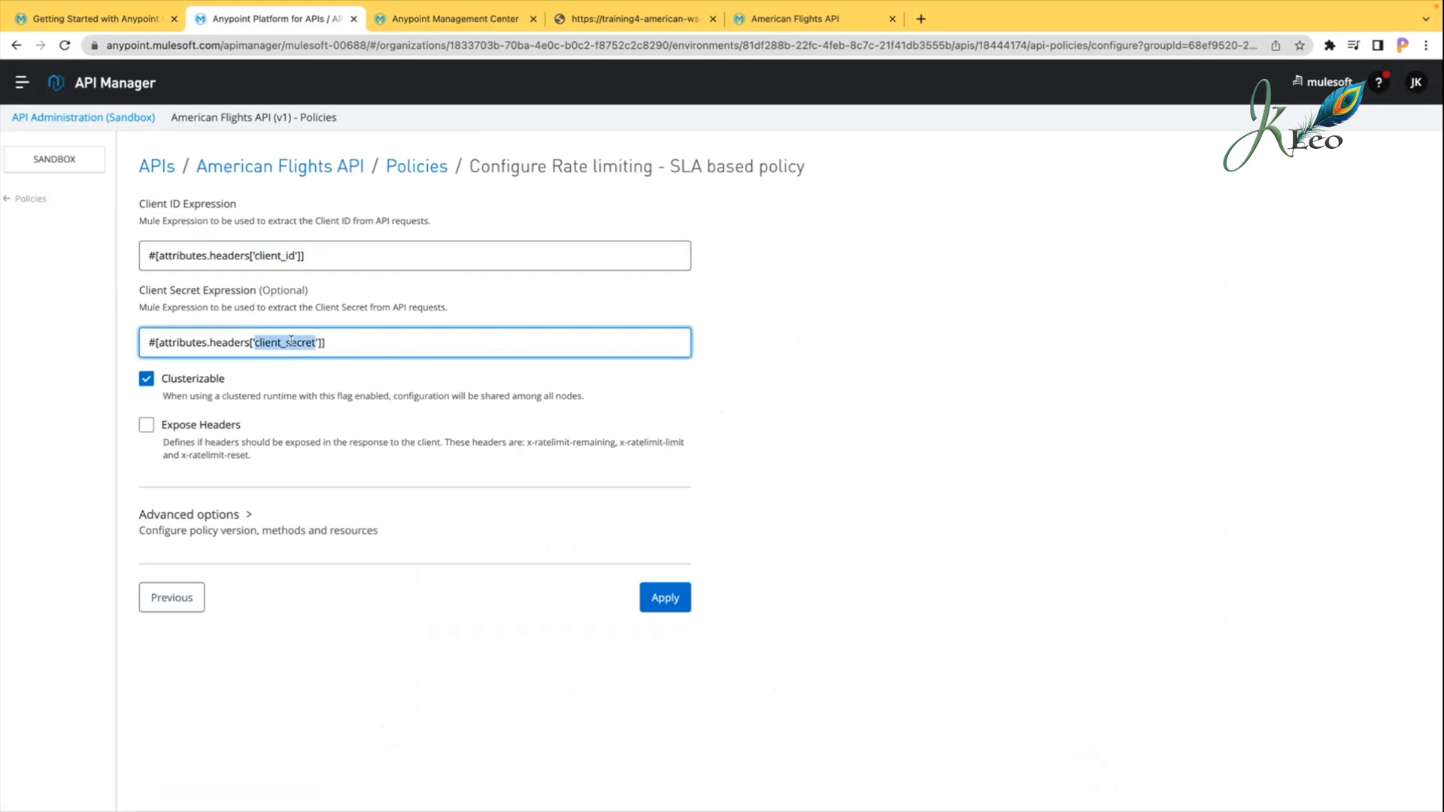
double_click(270, 256)
triple_click(297, 343)
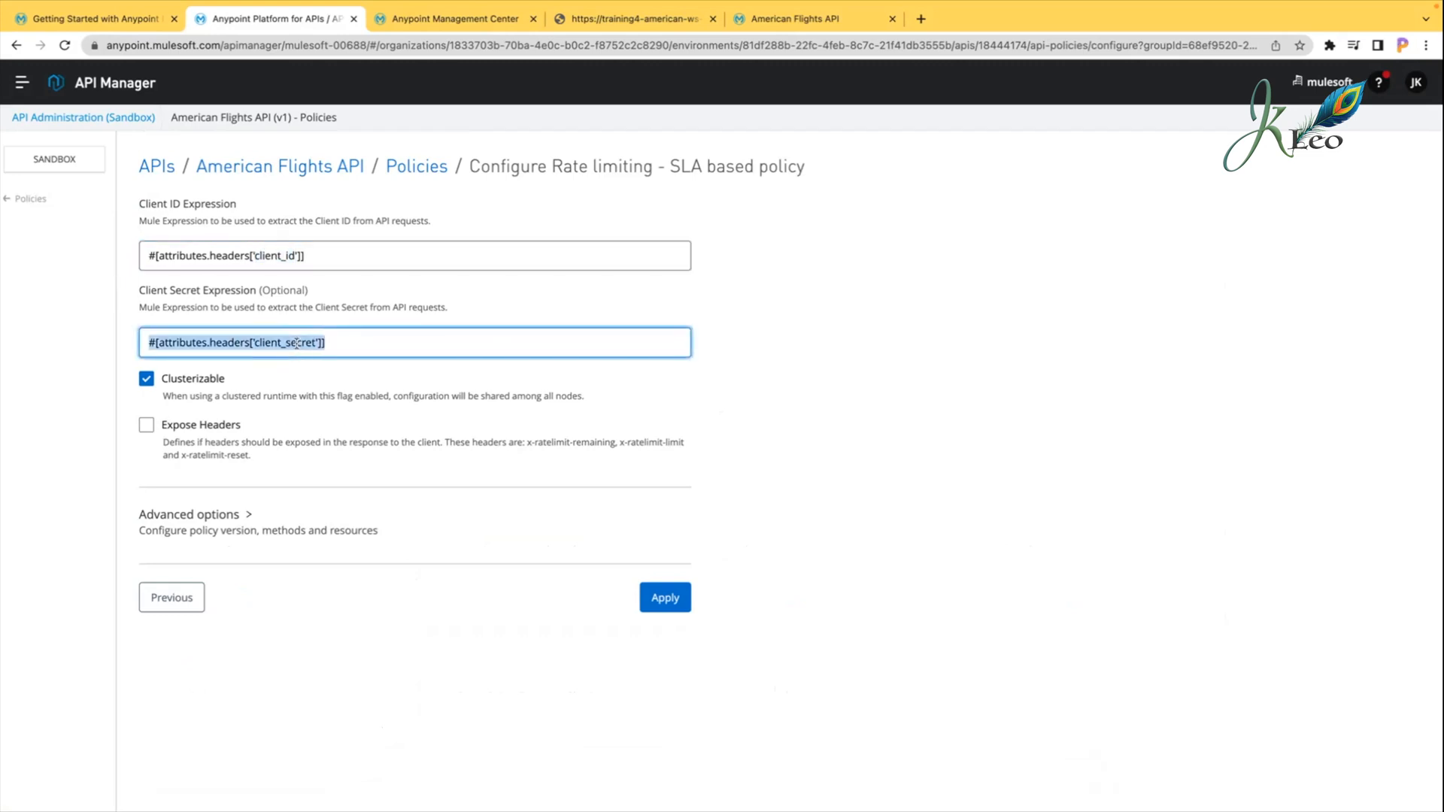
Step: Enable Expose Headers in the SLA based rate limiting policy, apply the policy, and look over its available actions
double_click(296, 343)
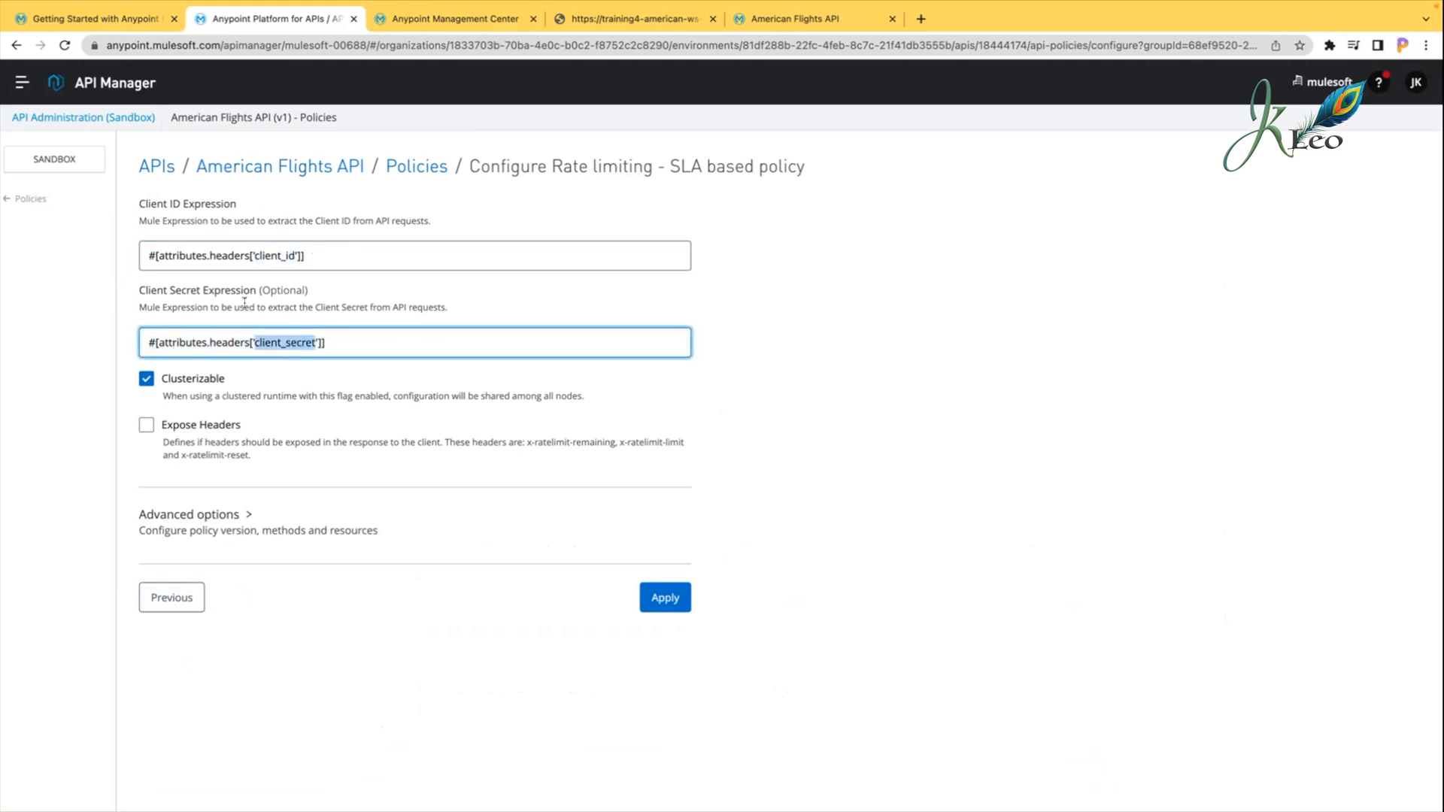
left_click(146, 425)
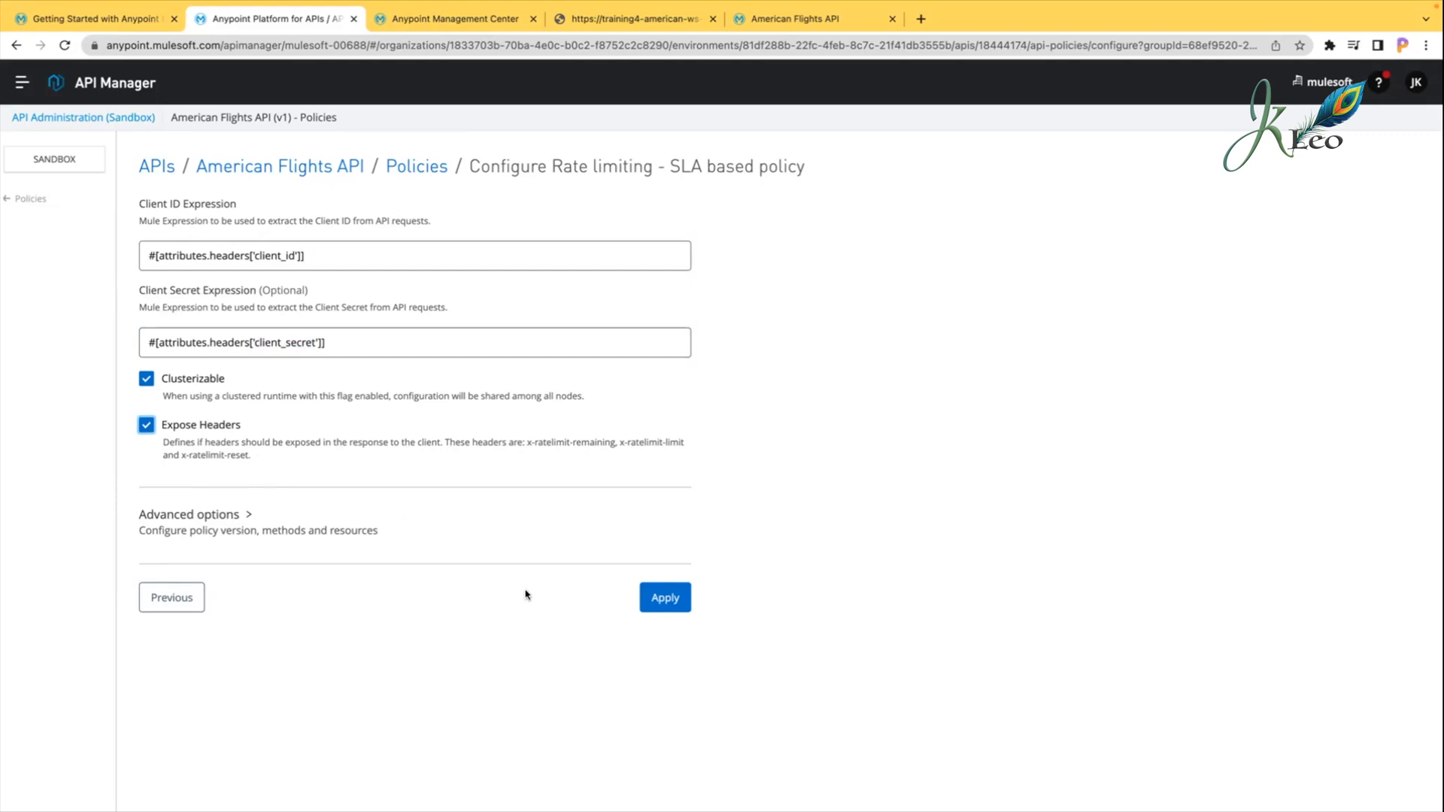
left_click(681, 593)
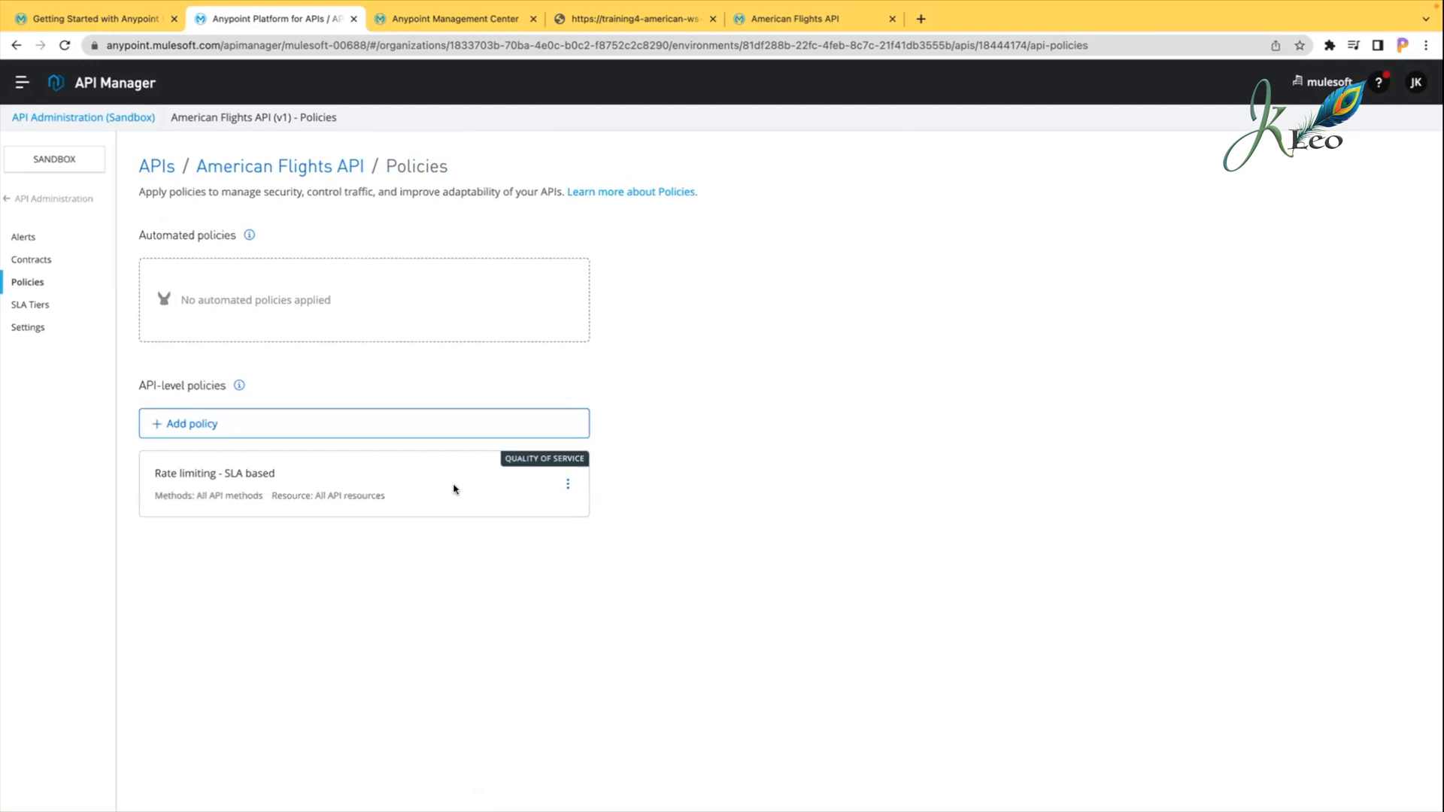
left_click(568, 483)
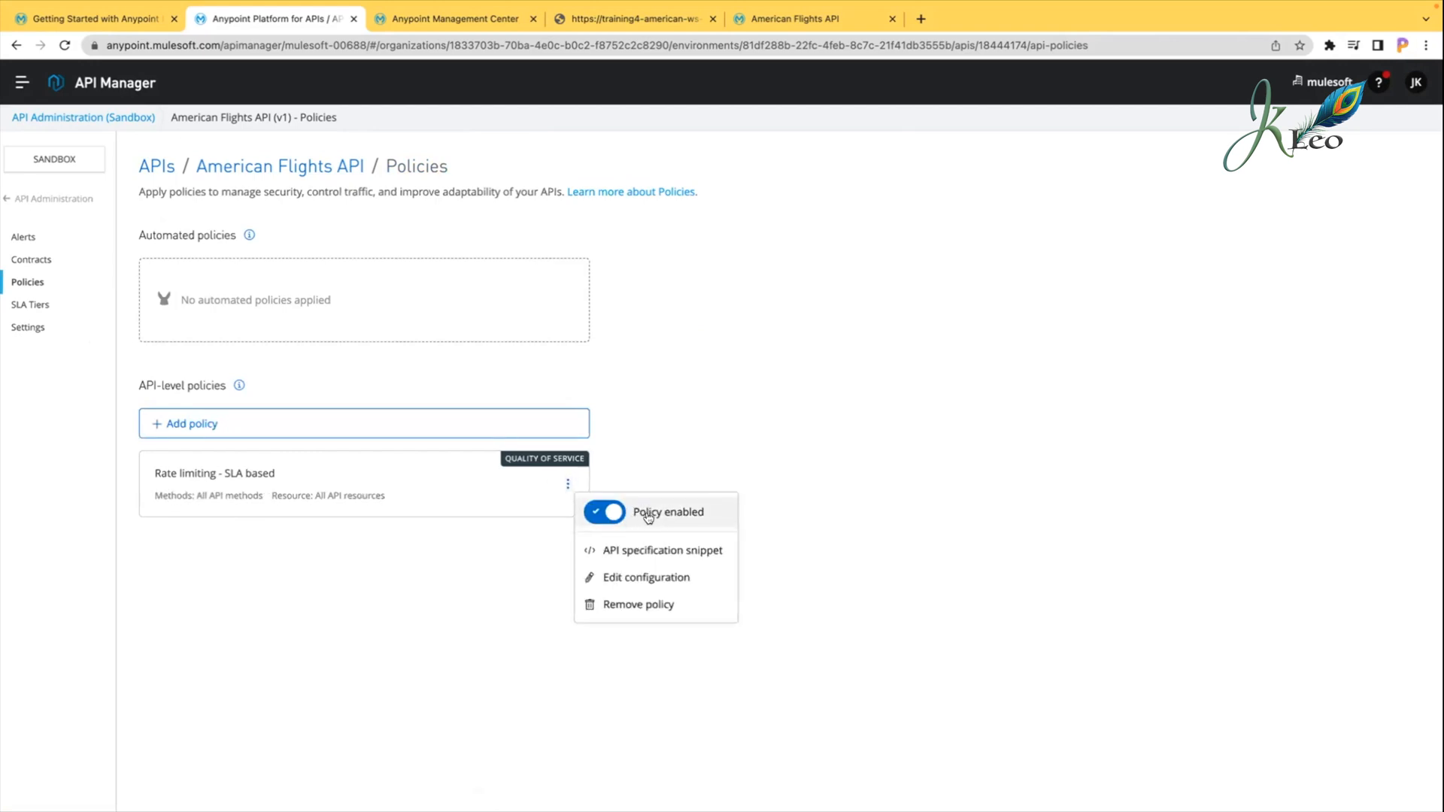
left_click(431, 600)
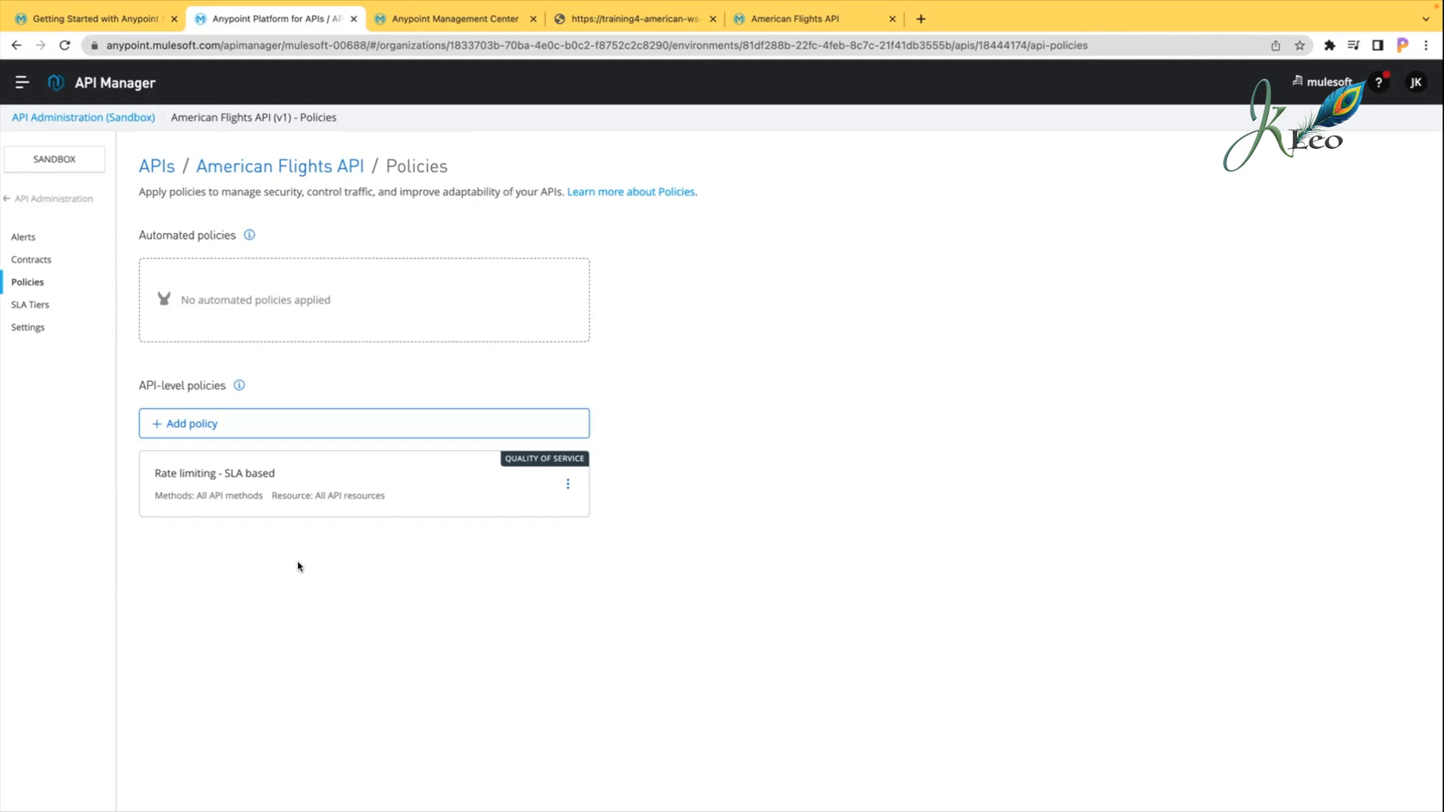
Step: Switch to the American Flights API page in Exchange and reload it
left_click(803, 19)
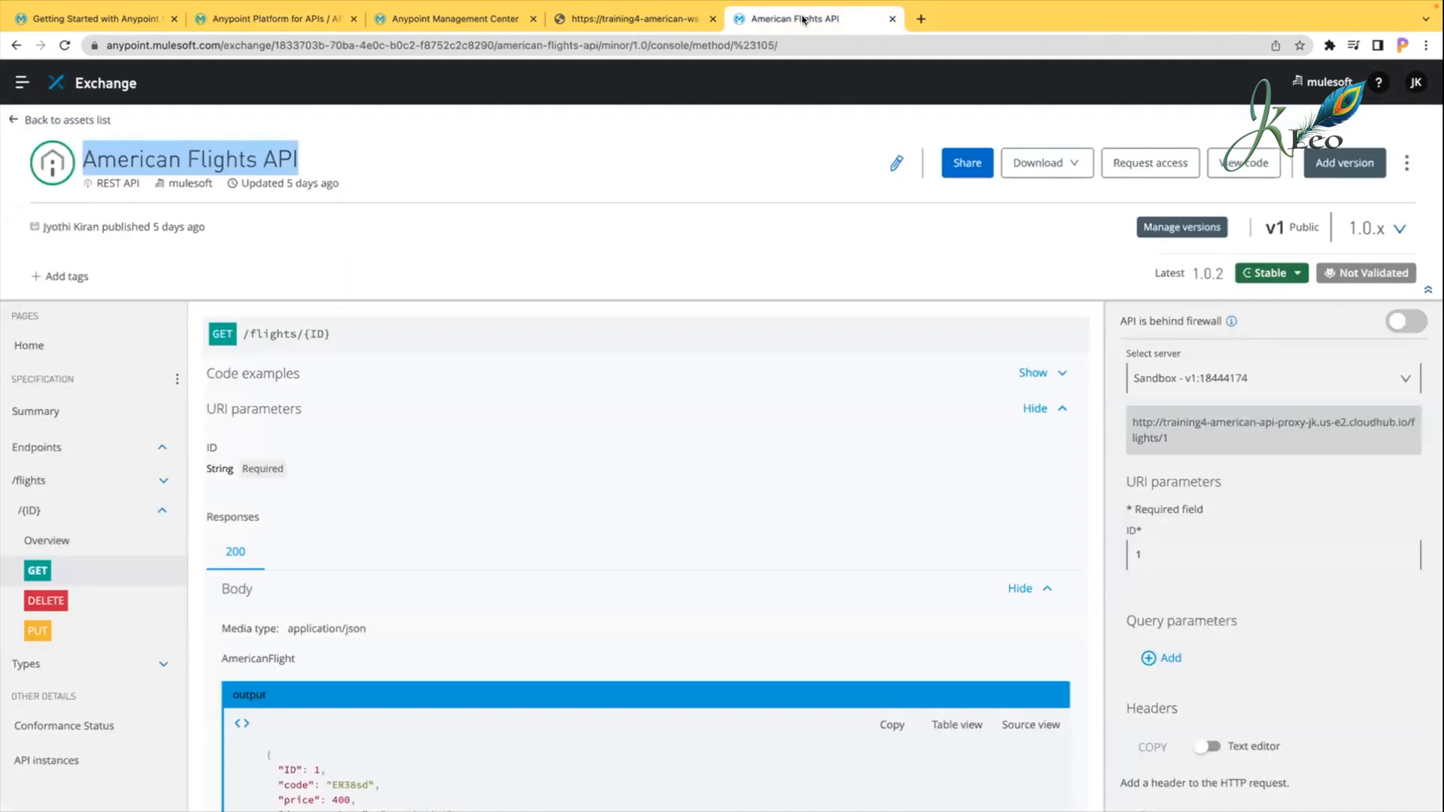
left_click(798, 233)
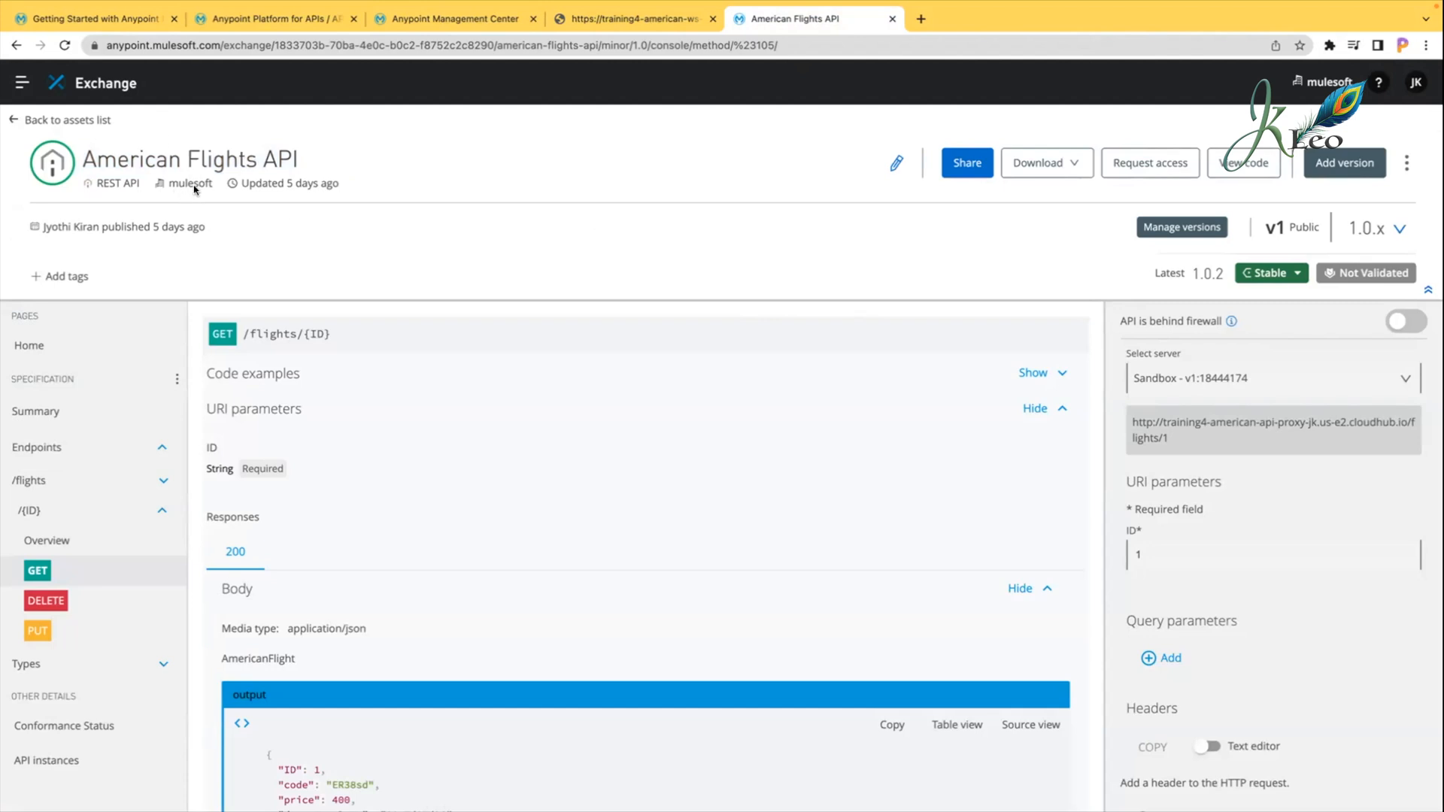
left_click(65, 45)
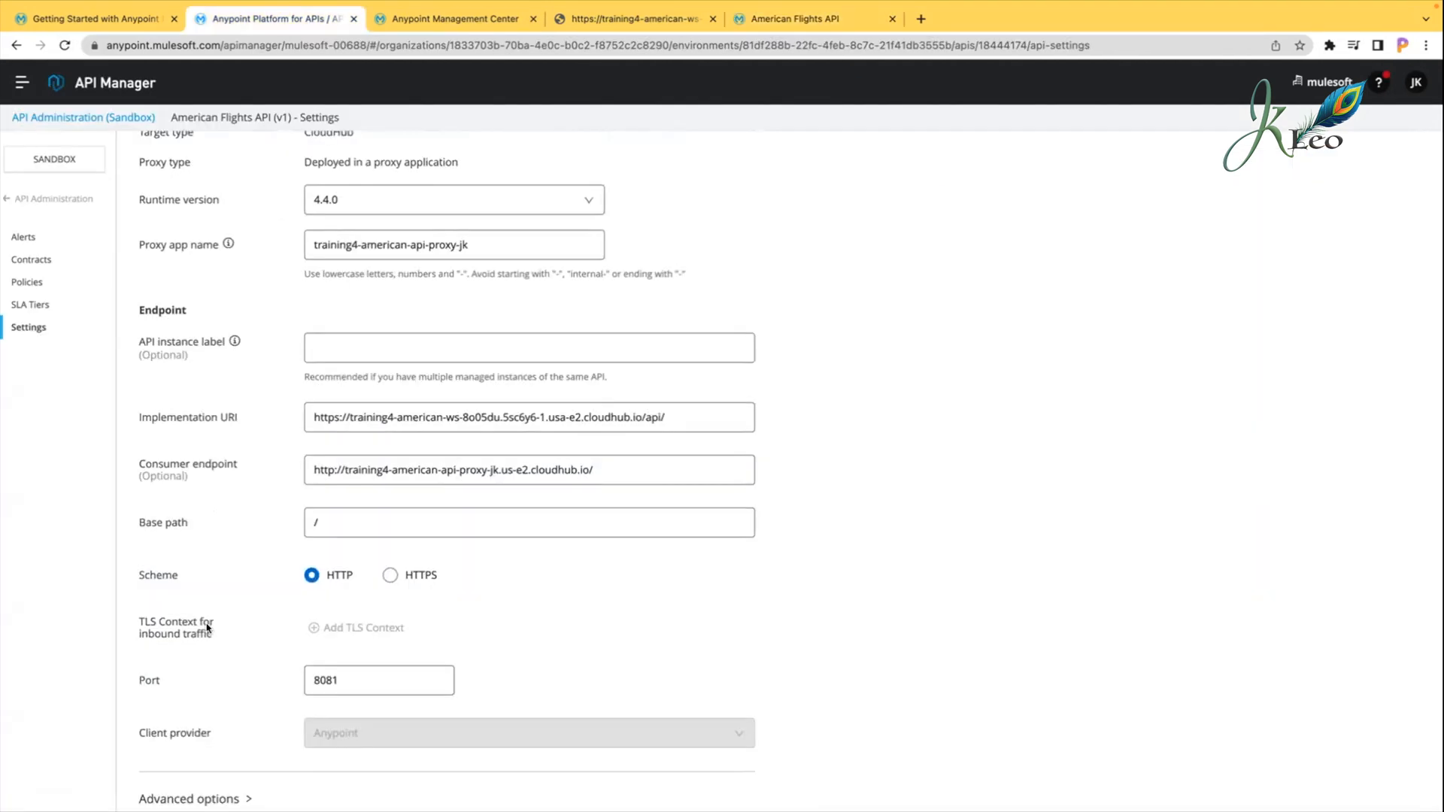
Step: Review the American Flights API's SLA tiers and its runtime and endpoint settings in API Manager
scroll(253, 305, "up", 6)
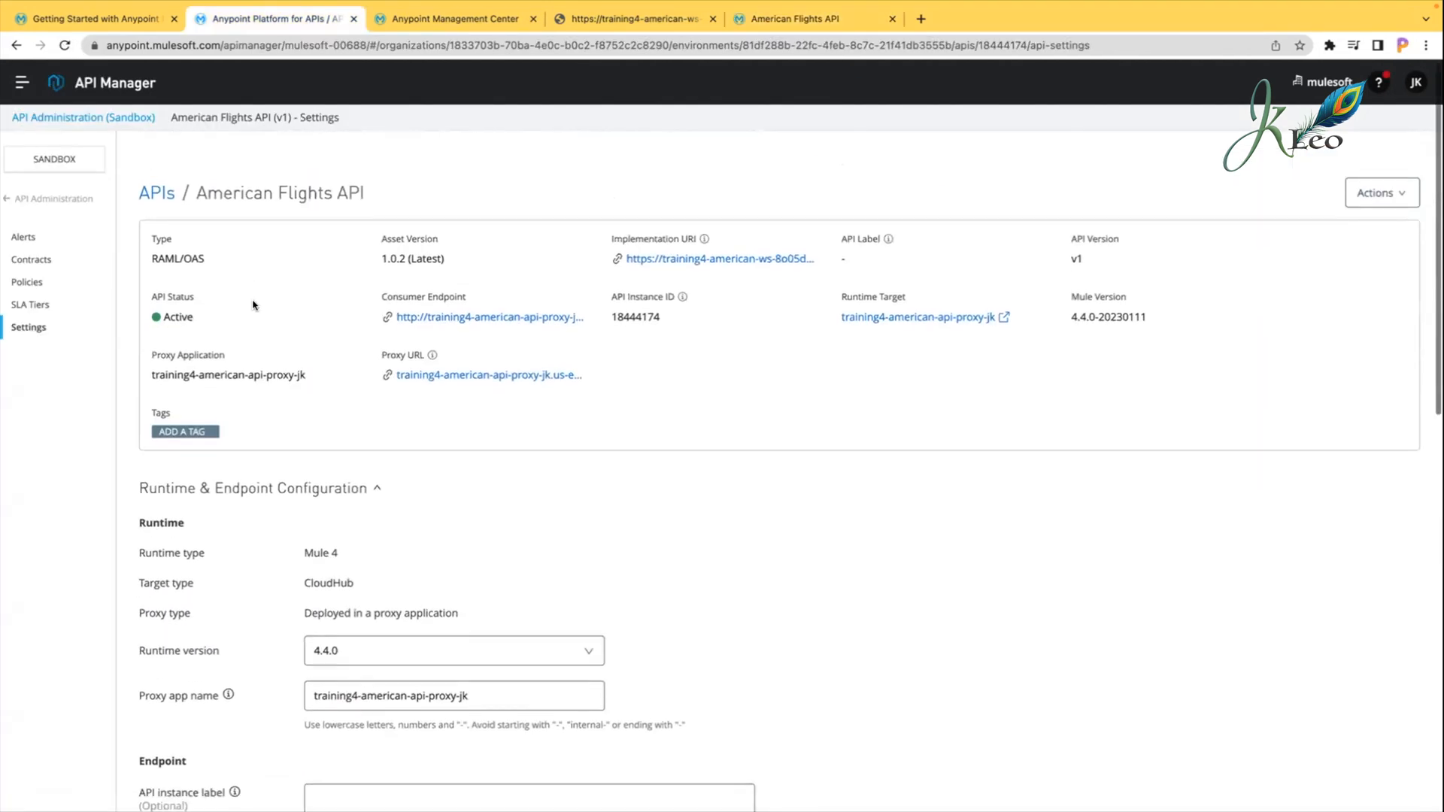
left_click(18, 306)
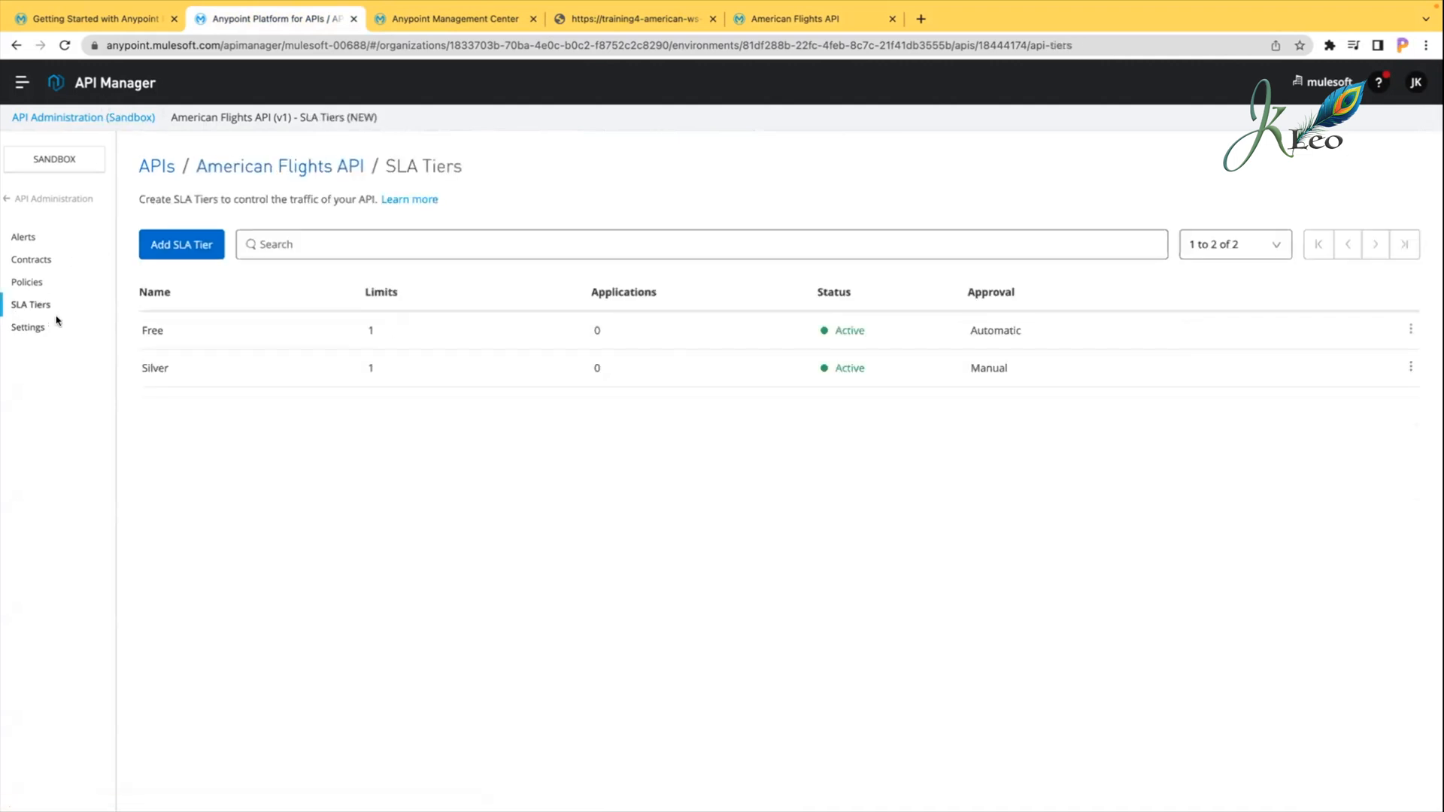
left_click(36, 330)
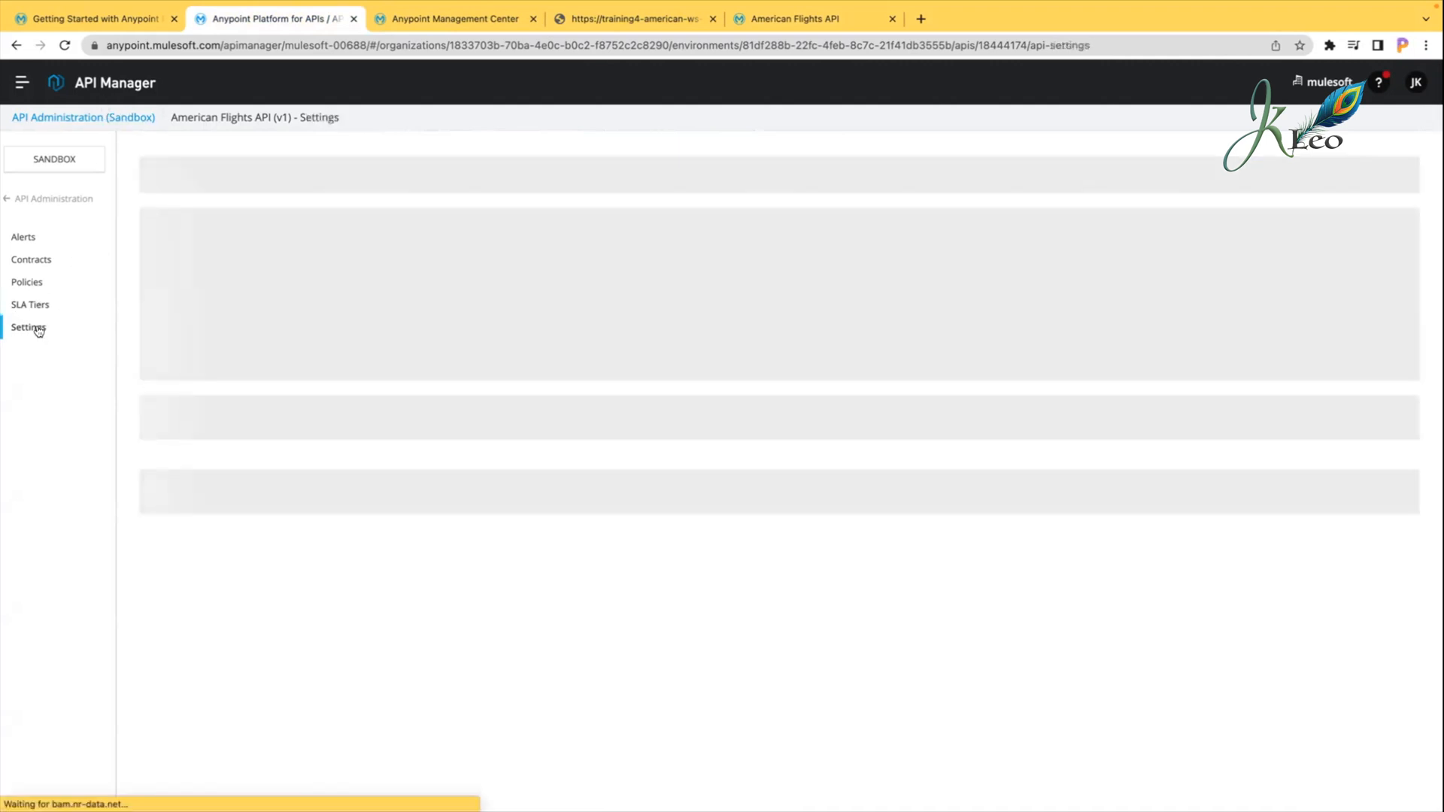
left_click_drag(199, 171, 376, 171)
left_click(380, 173)
scroll(208, 379, "down", 1)
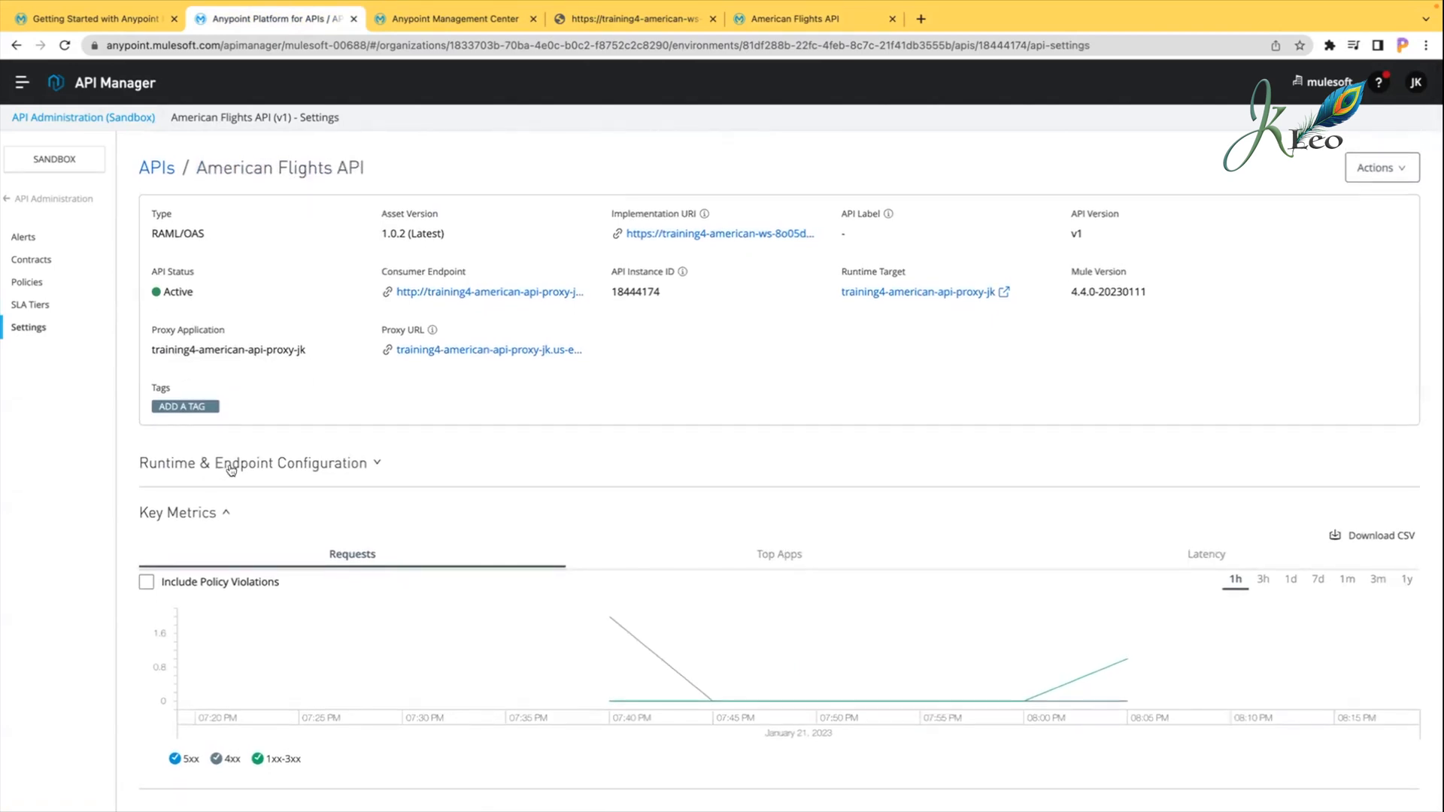
left_click(332, 470)
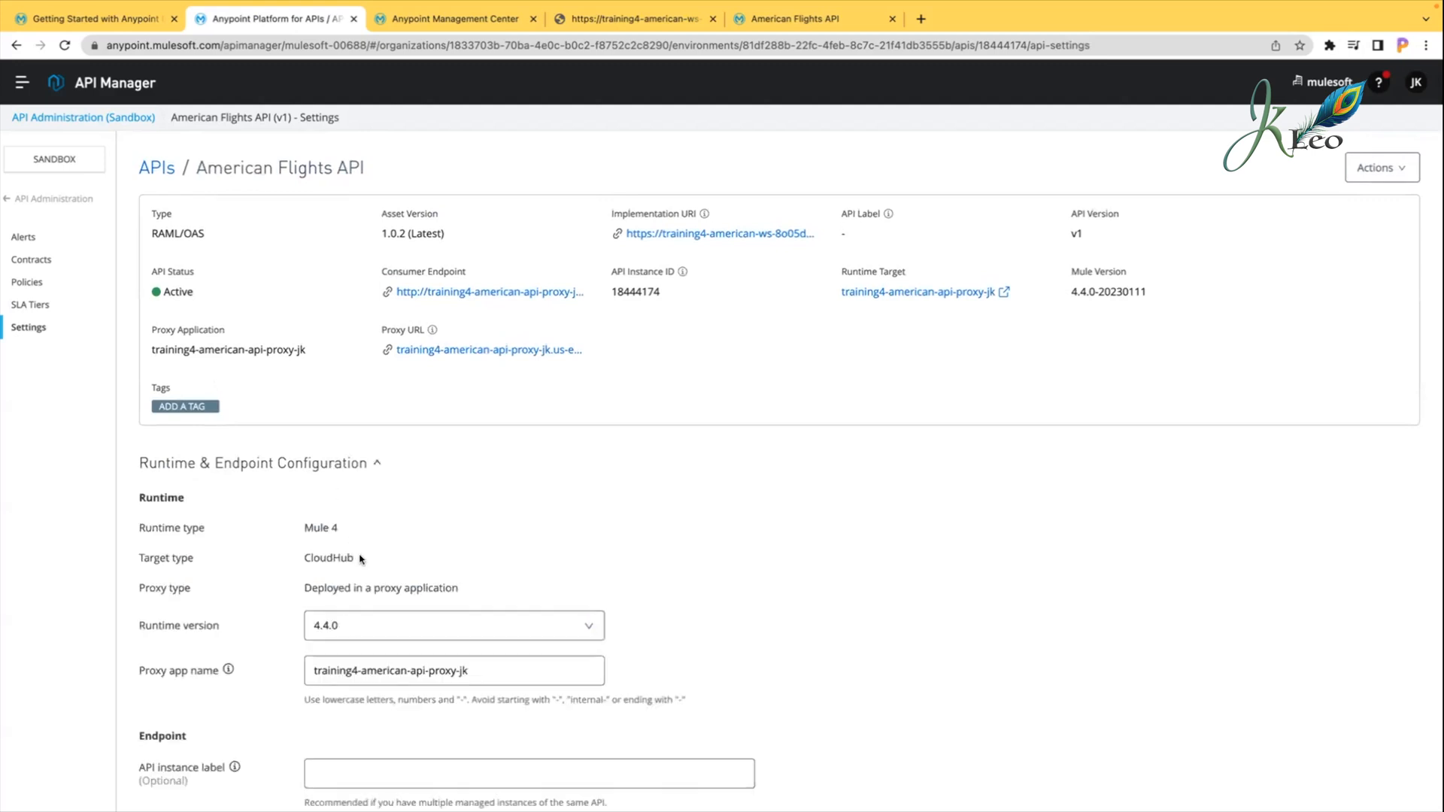
scroll(361, 558, "down", 3)
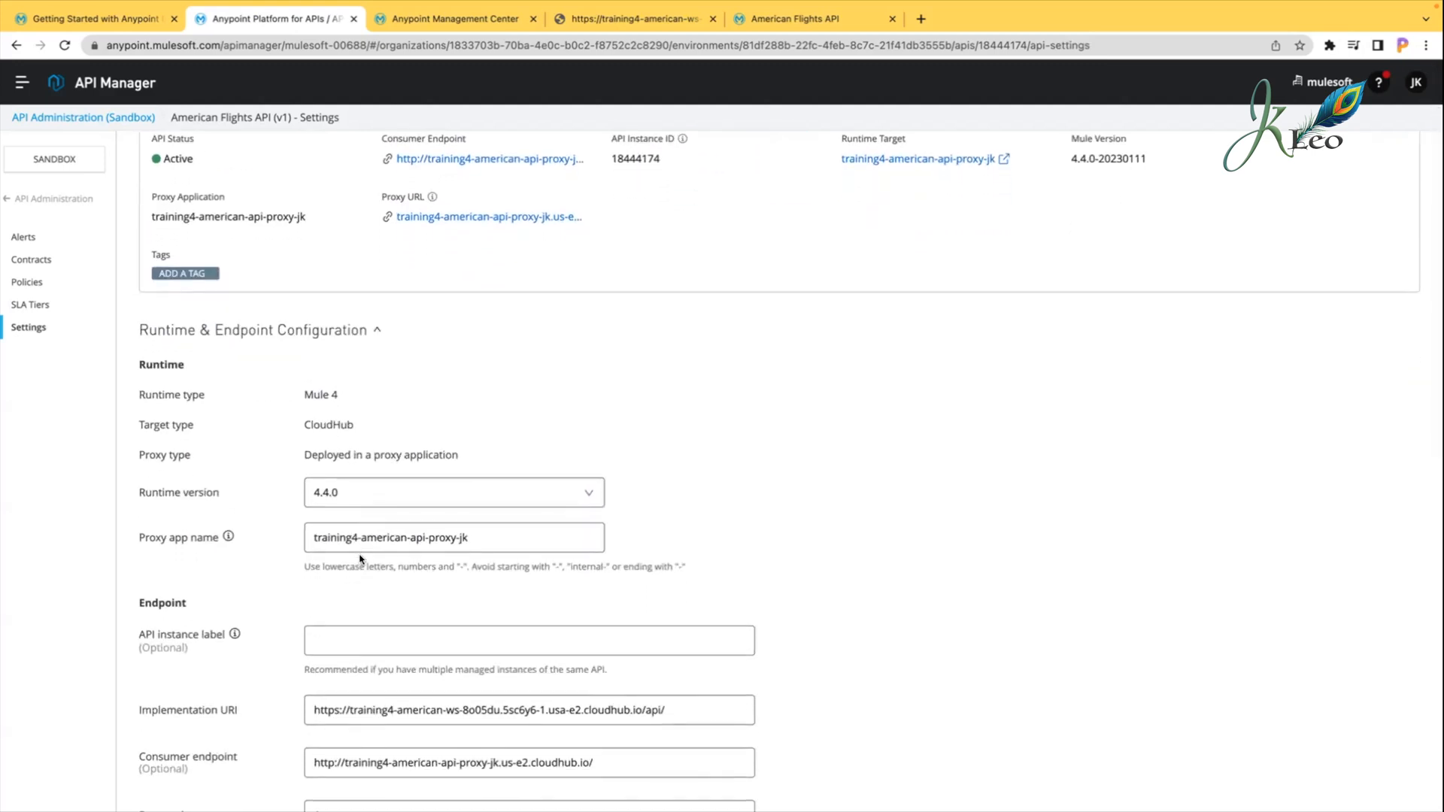
left_click(316, 640)
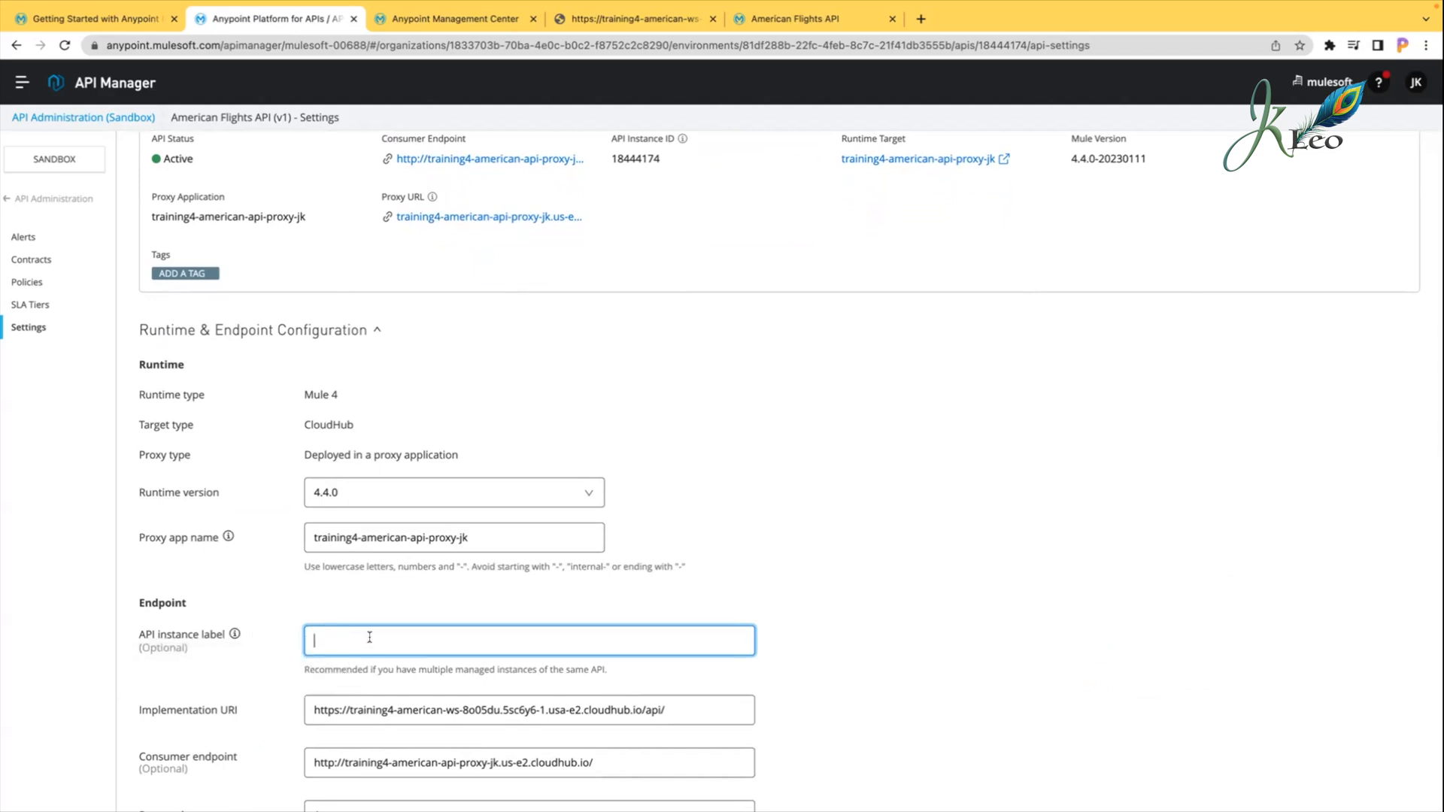
key("super+Tab")
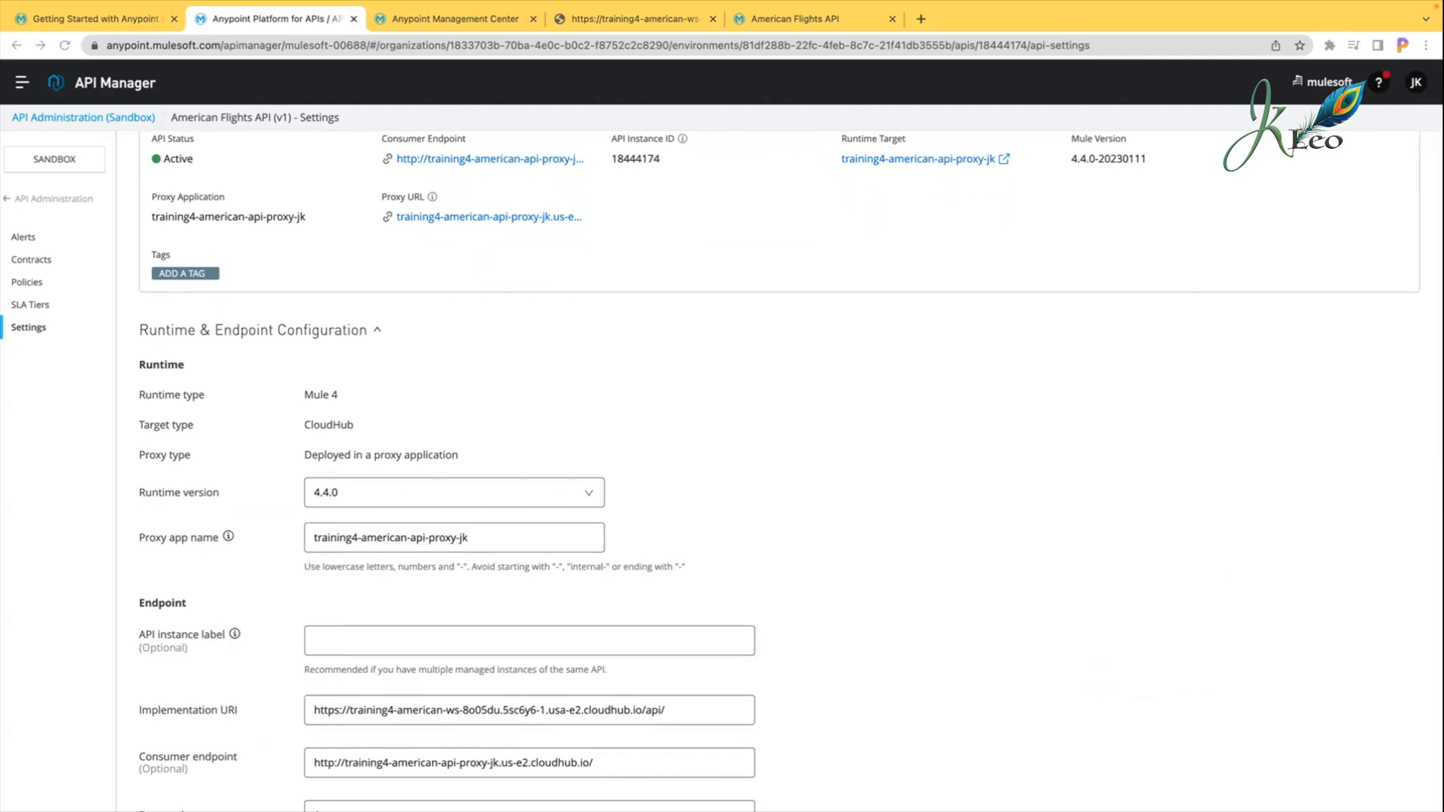
key("super+Tab")
Step: Copy the name of the applied API-level policy, "Rate limiting - SLA based"
left_click(33, 284)
left_click_drag(278, 474, 145, 474)
key("ctrl+c")
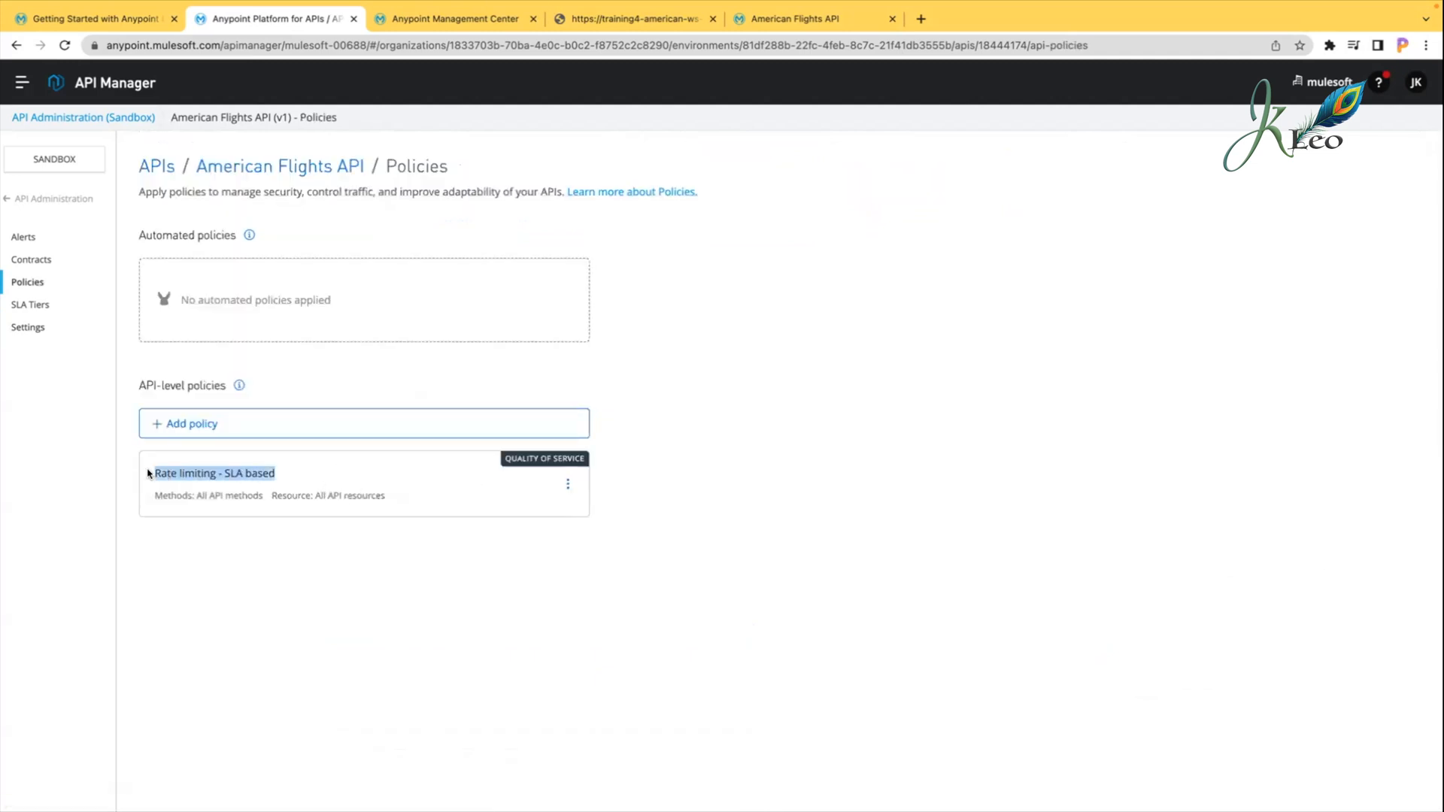
Step: Set the API instance label to "Rate limiting - SLA based" in the endpoint configuration, then save and apply the settings
left_click(28, 327)
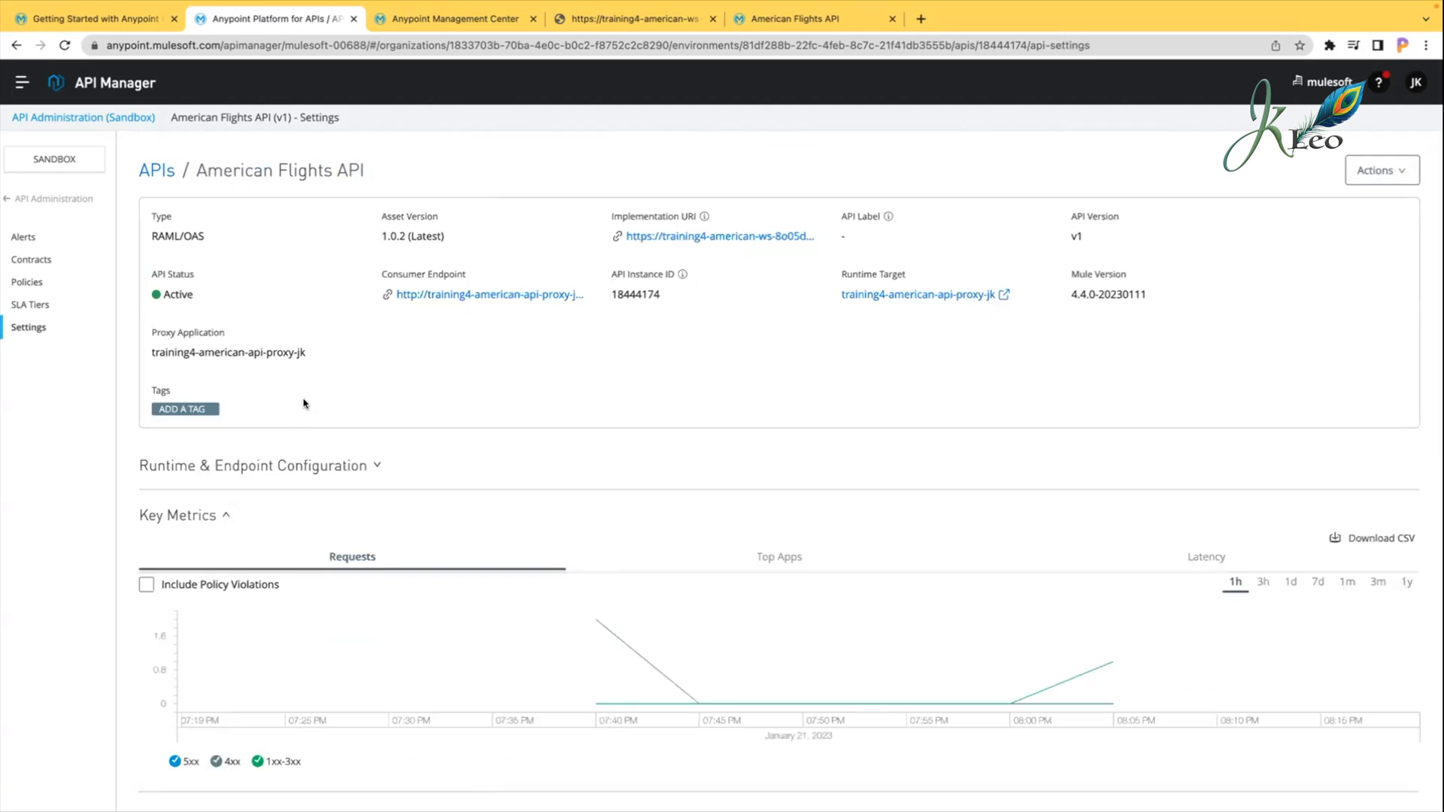
left_click(299, 466)
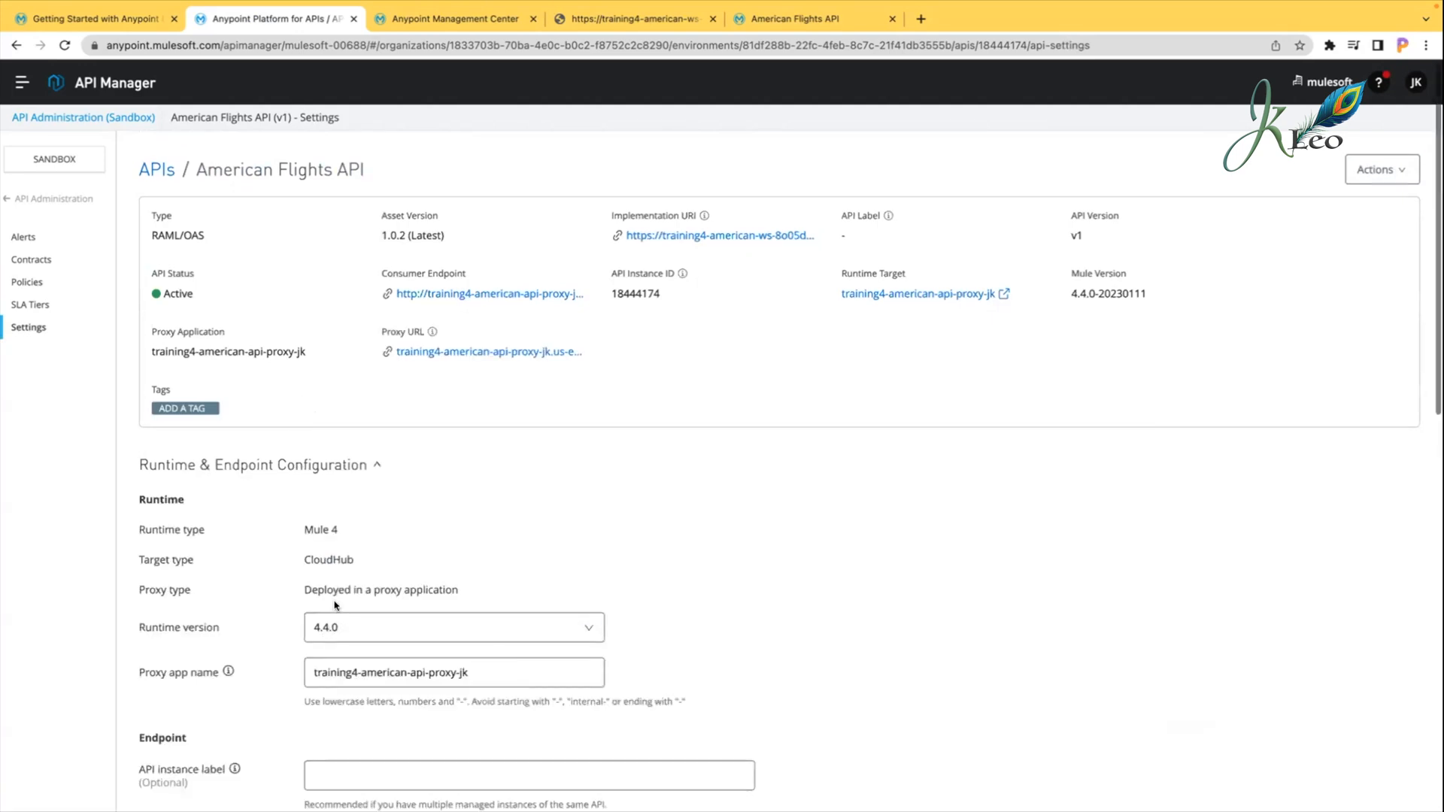
scroll(346, 613, "down", 2)
left_click(339, 670)
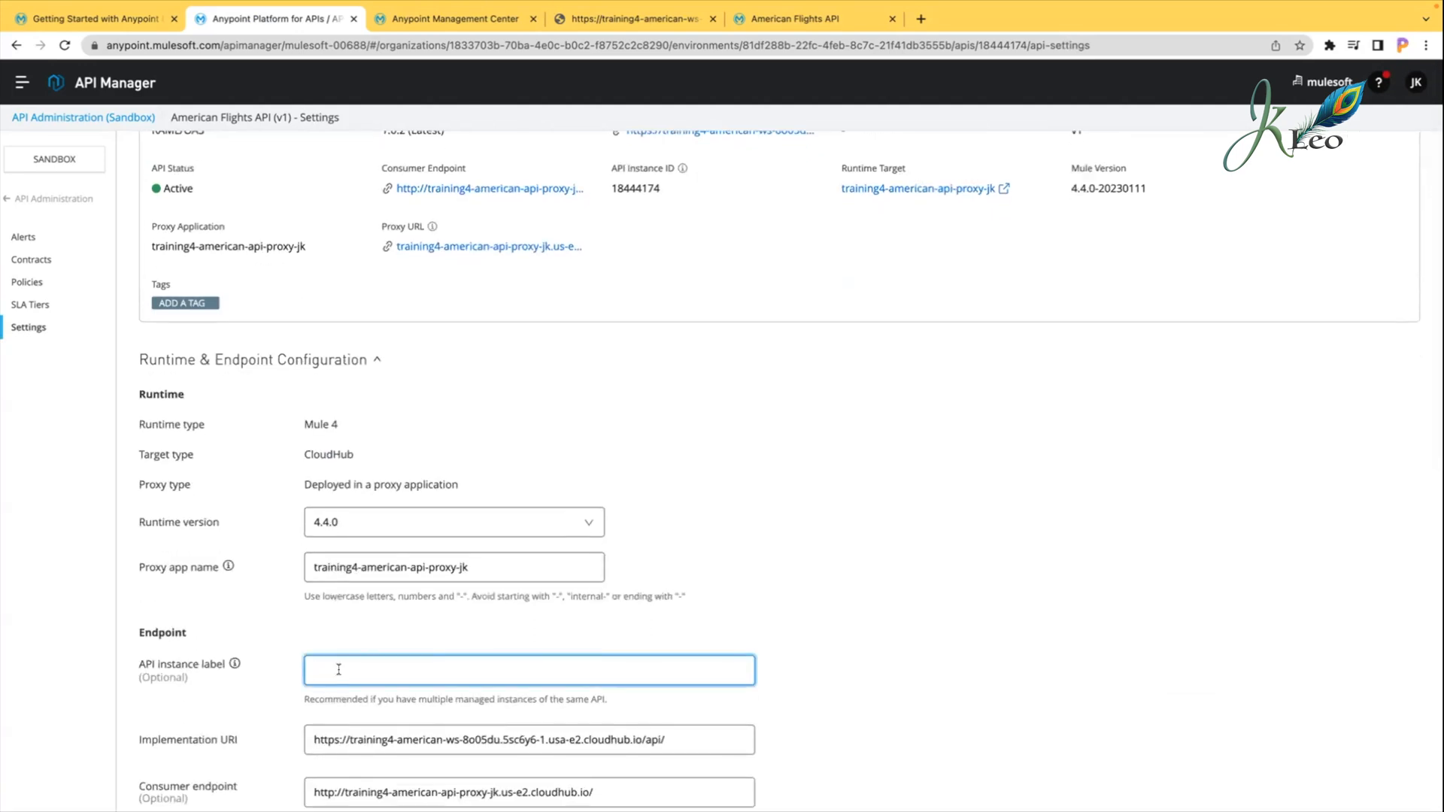
key("ctrl+v")
left_click(763, 600)
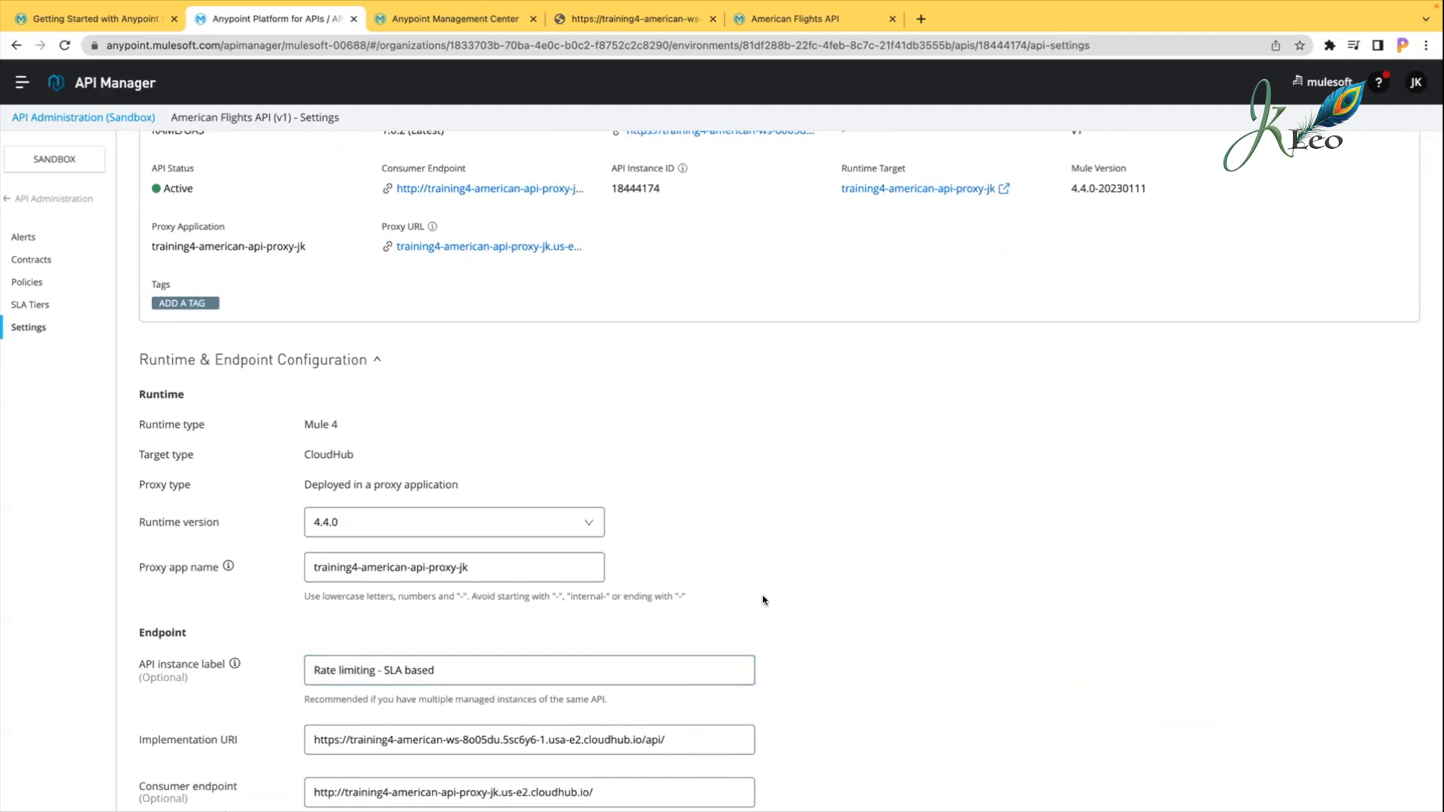
scroll(763, 599, "down", 10)
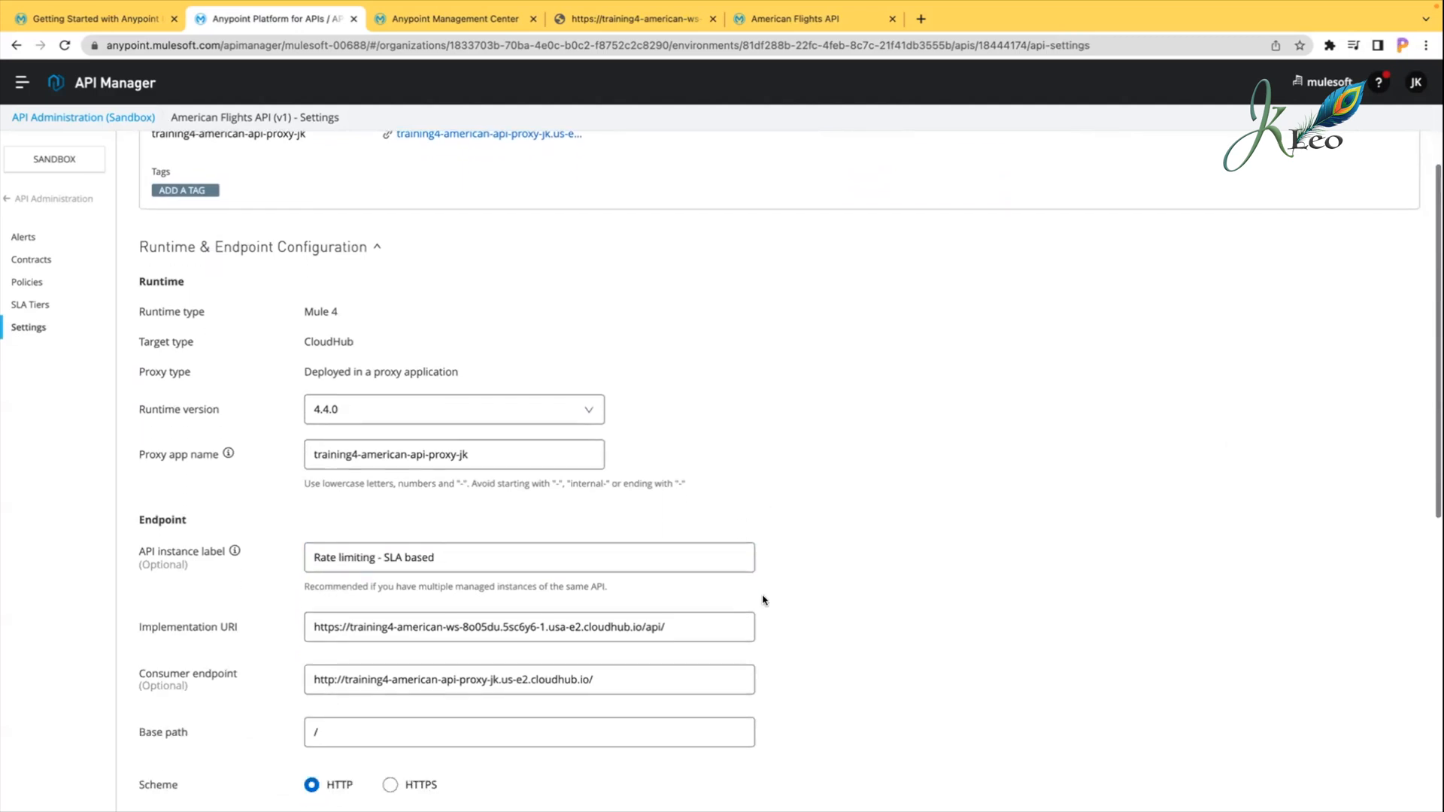
left_click(720, 446)
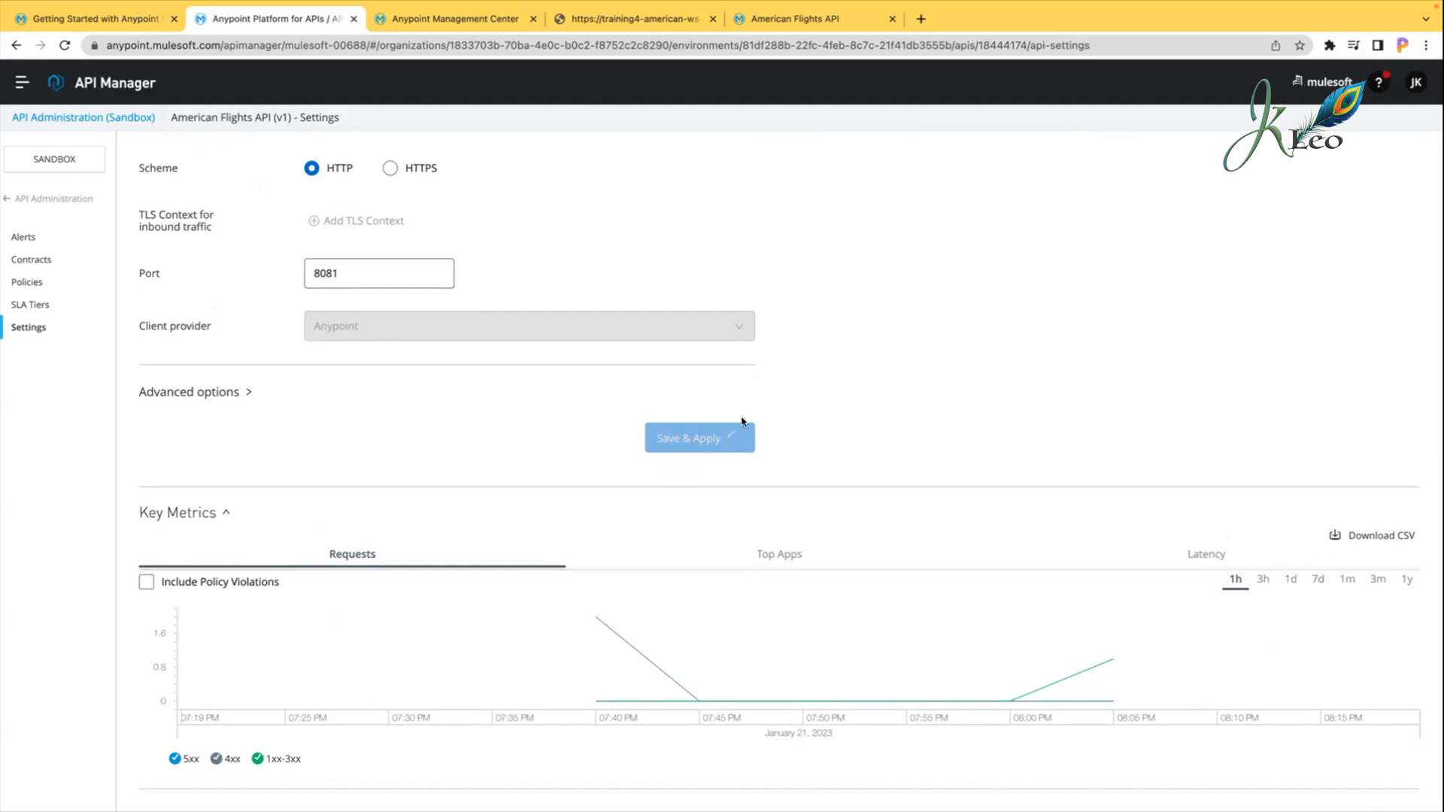
Step: Check the redeployment status of training4-american-api-proxy-jk in Runtime Manager and review the API instance label in API Manager
left_click(471, 28)
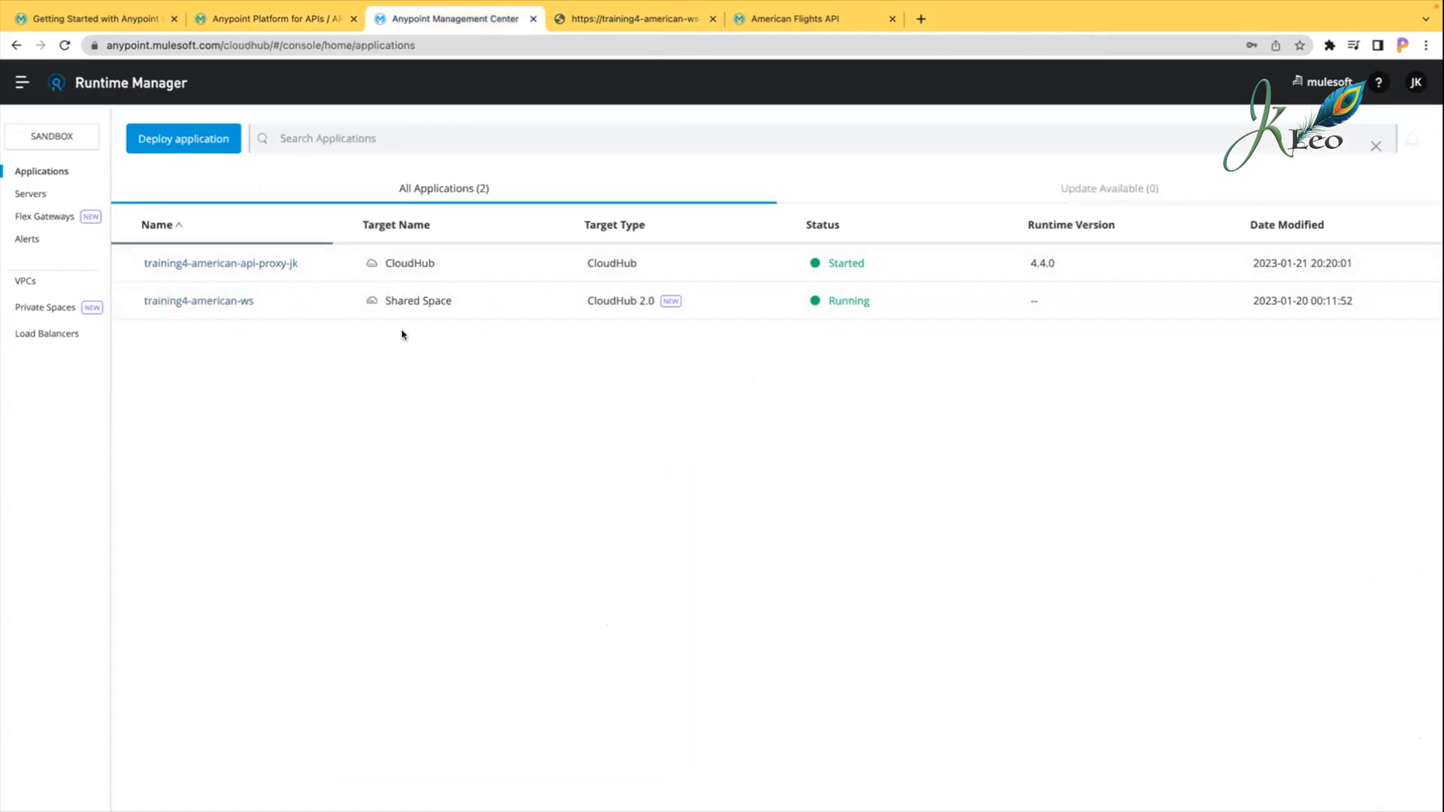
left_click(283, 24)
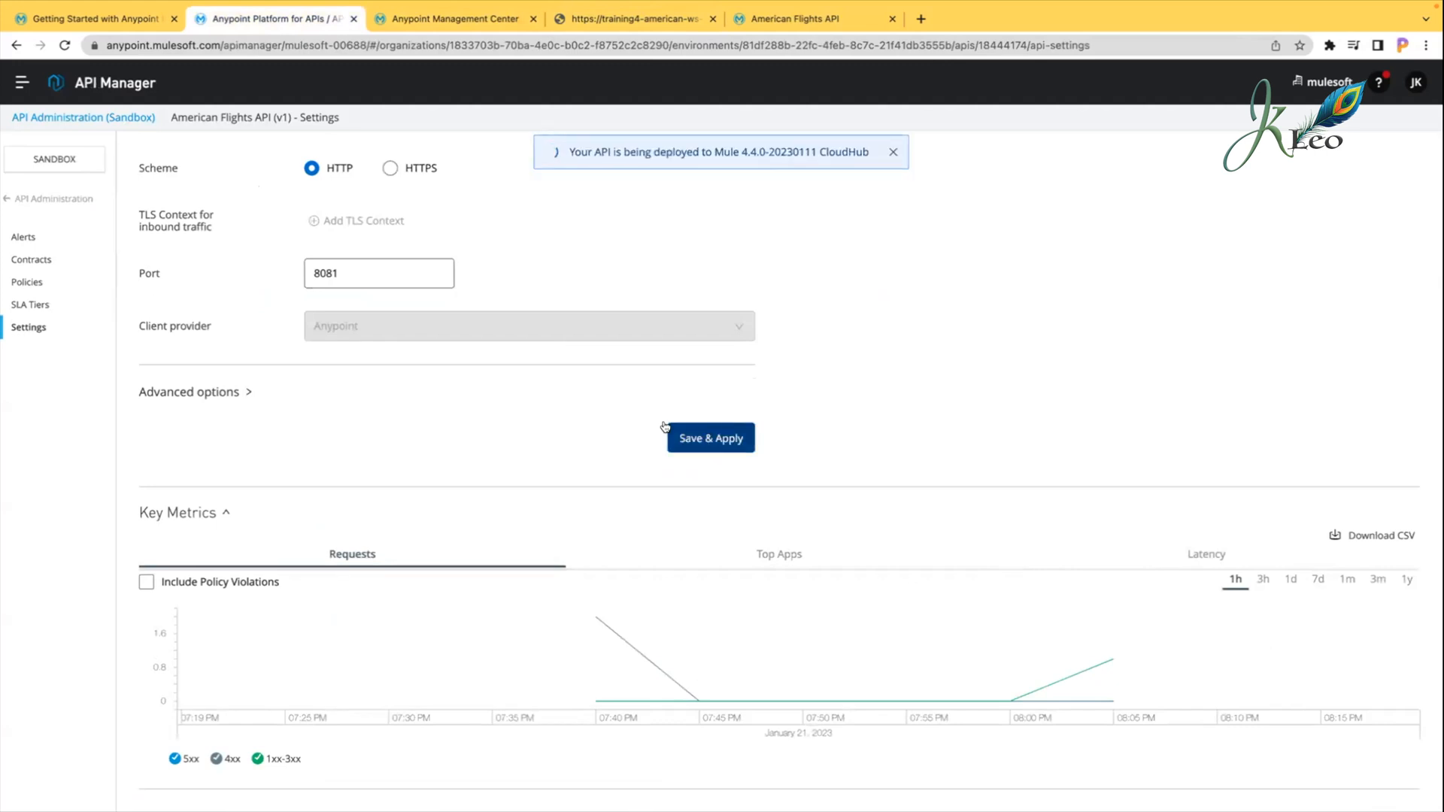
left_click(425, 18)
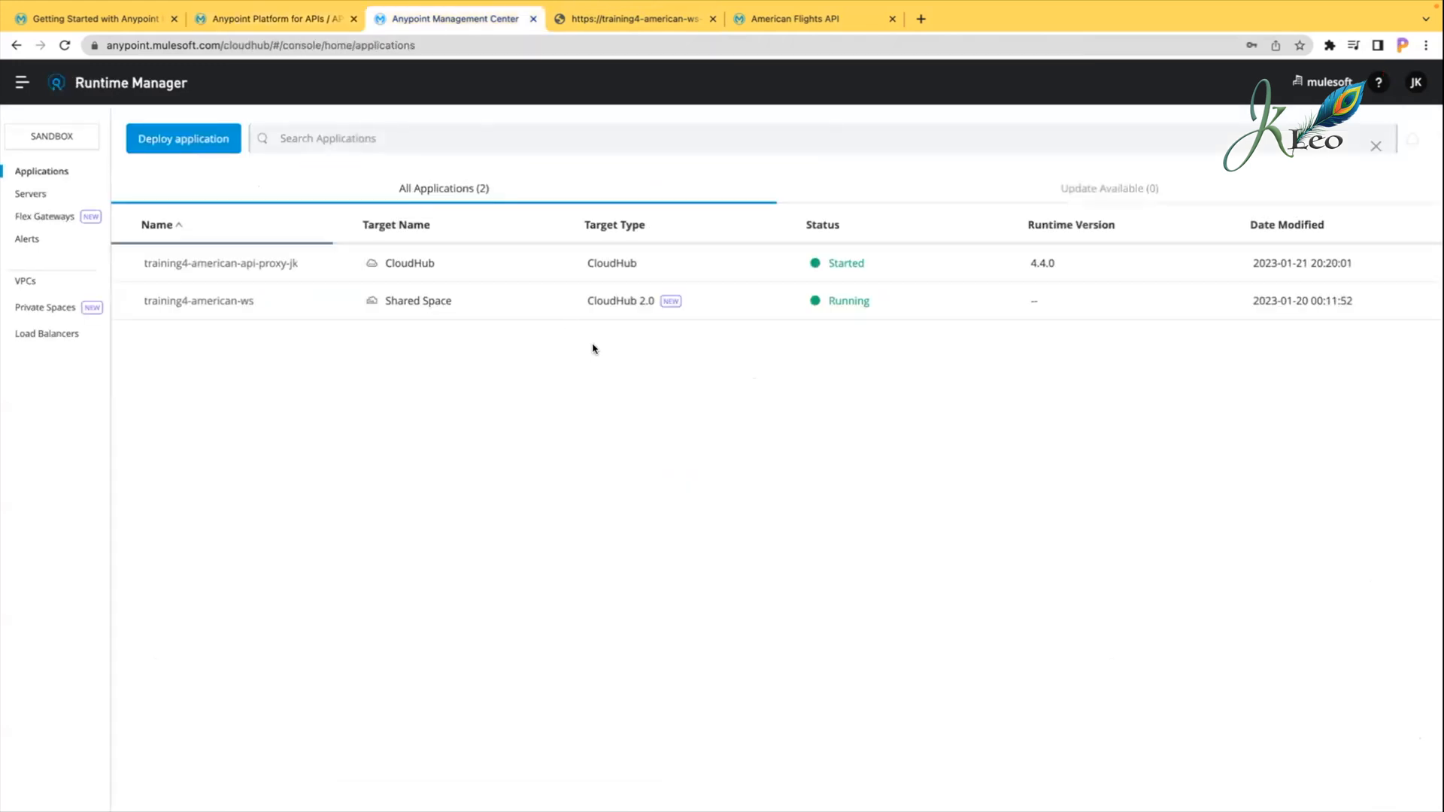
left_click(65, 46)
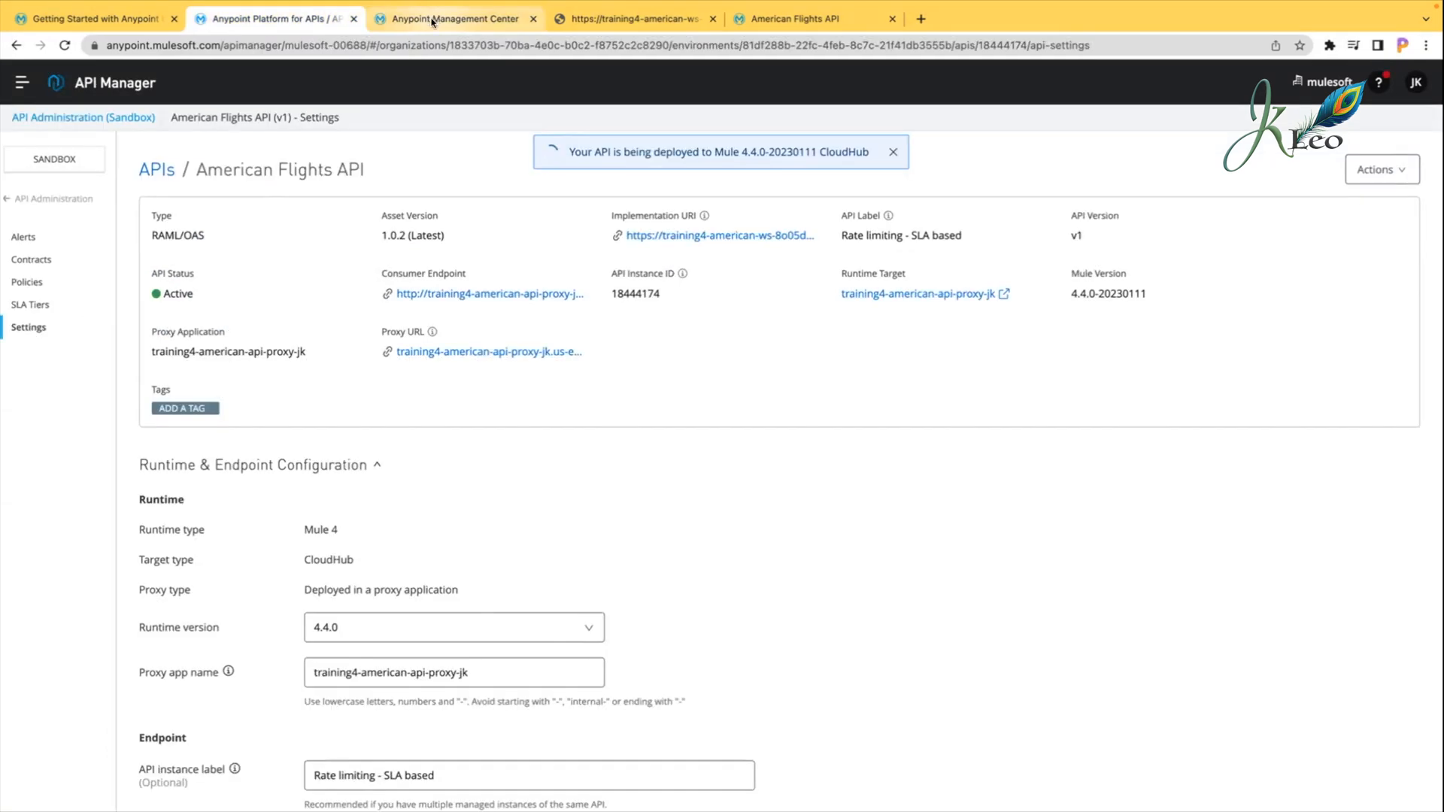
left_click(433, 20)
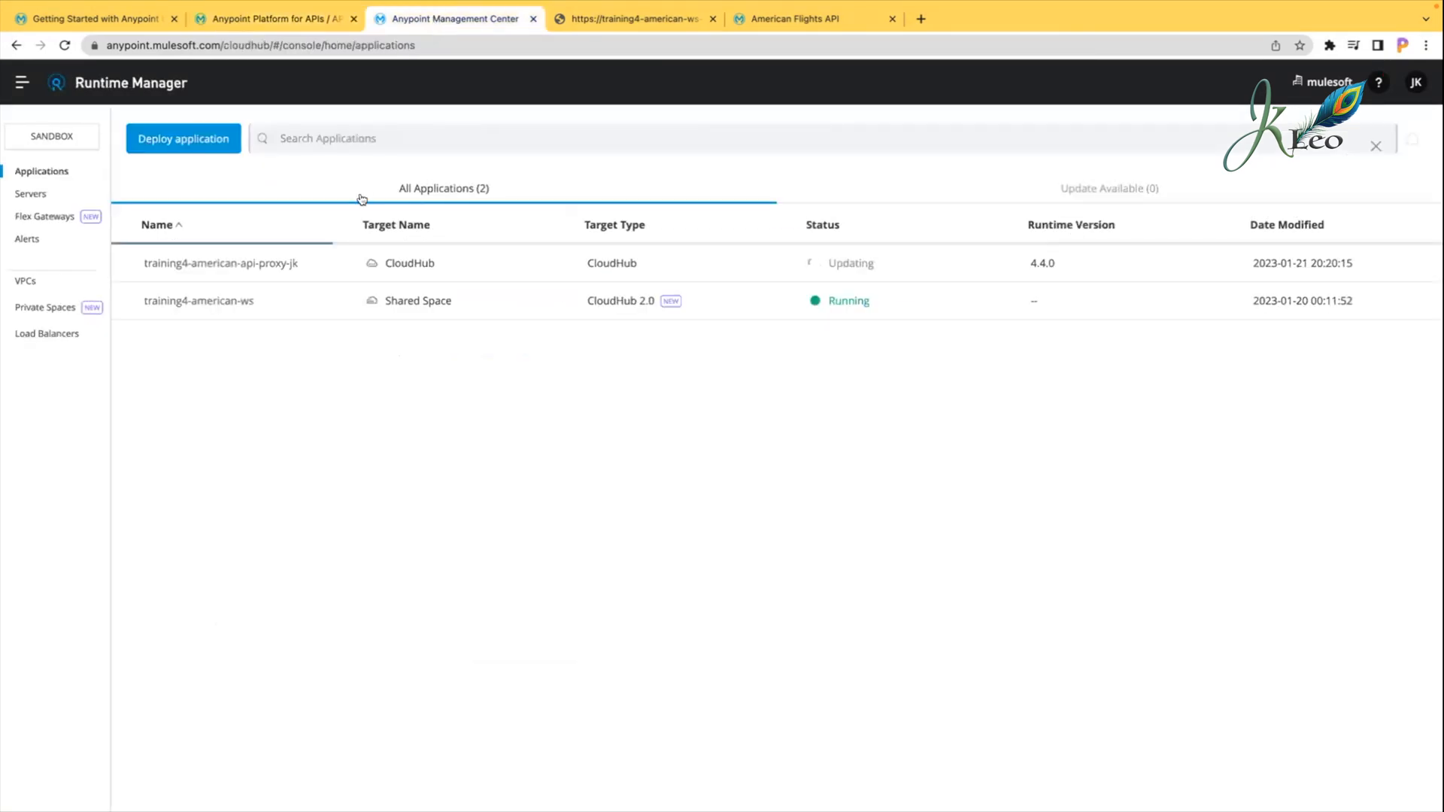
left_click(271, 18)
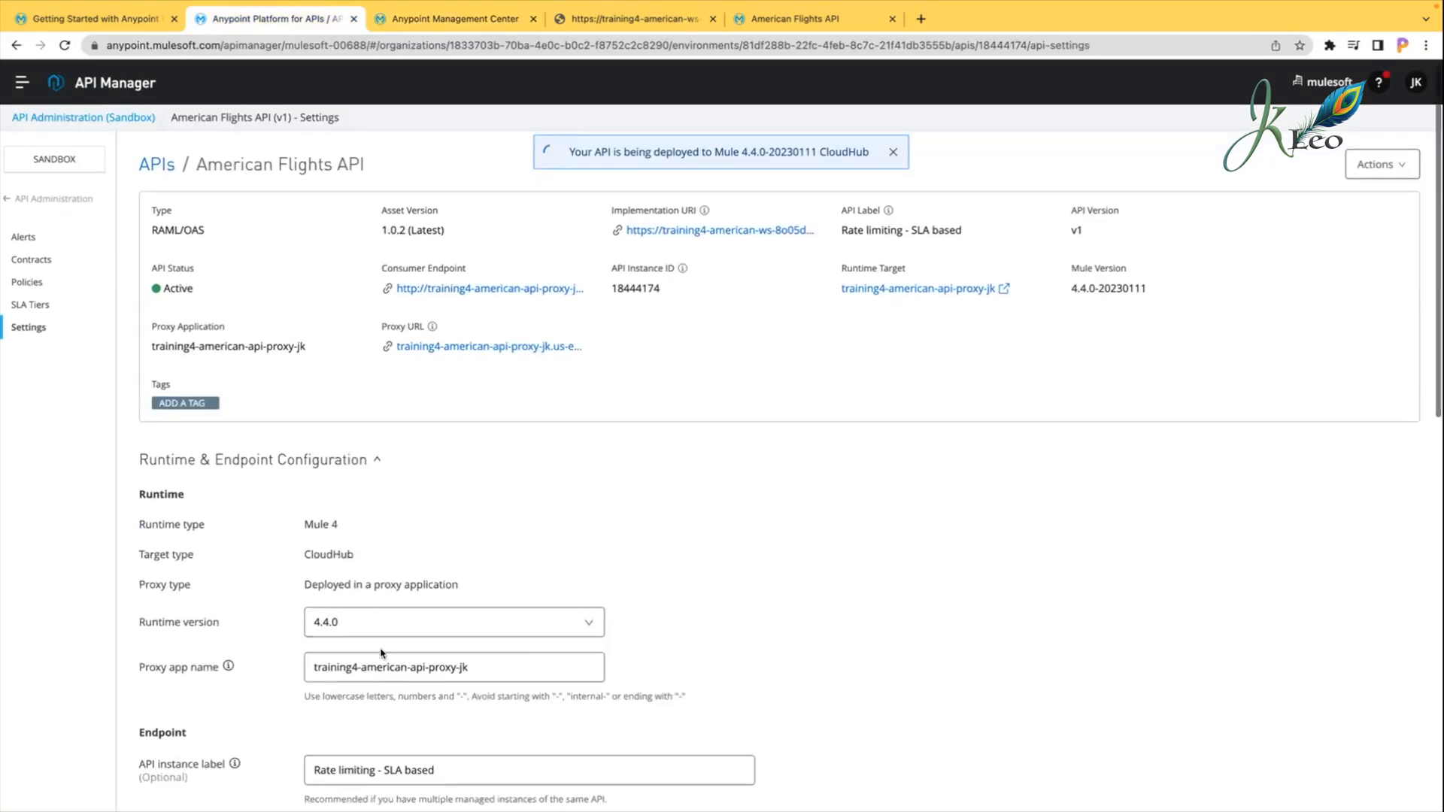
left_click(322, 641)
key("super+a")
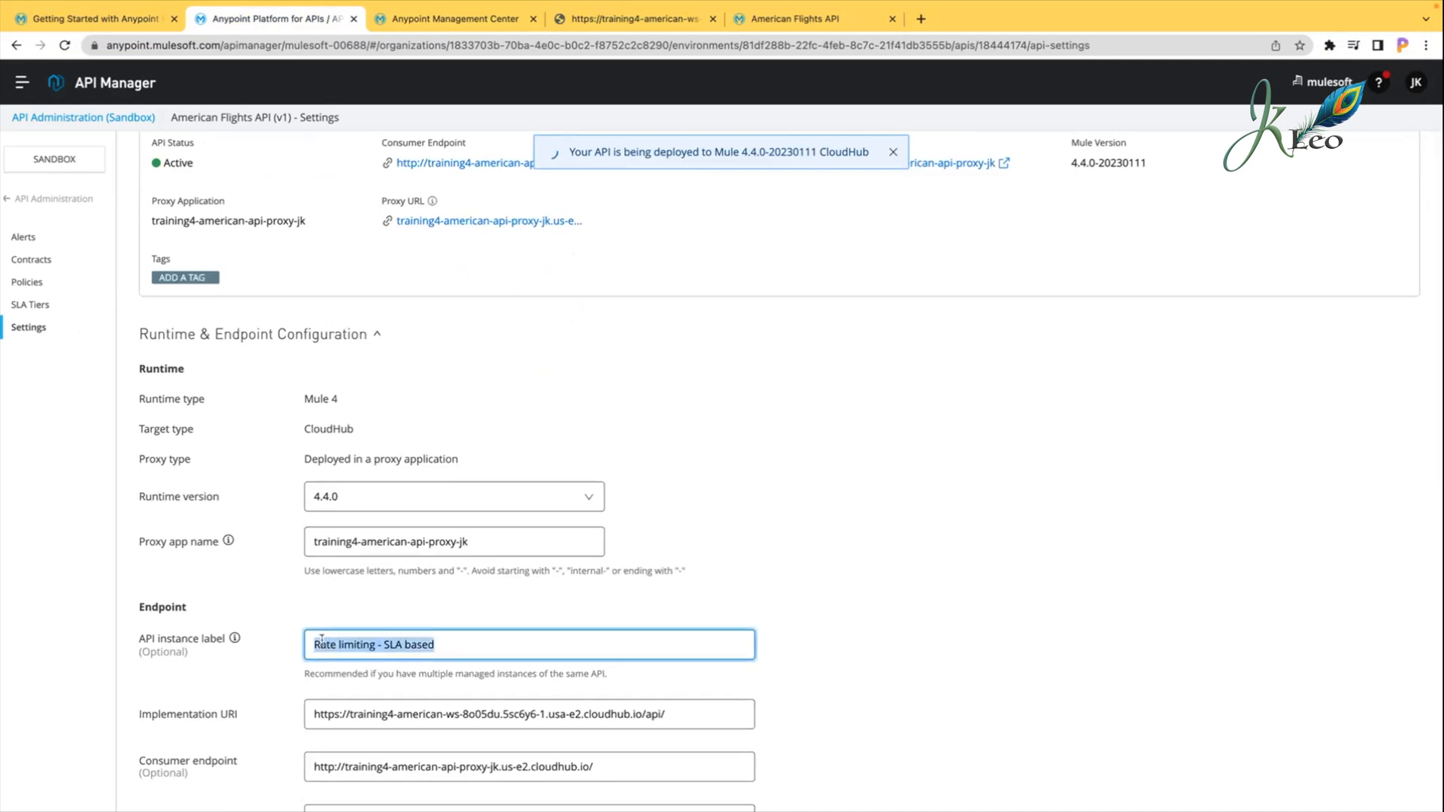
left_click(269, 652)
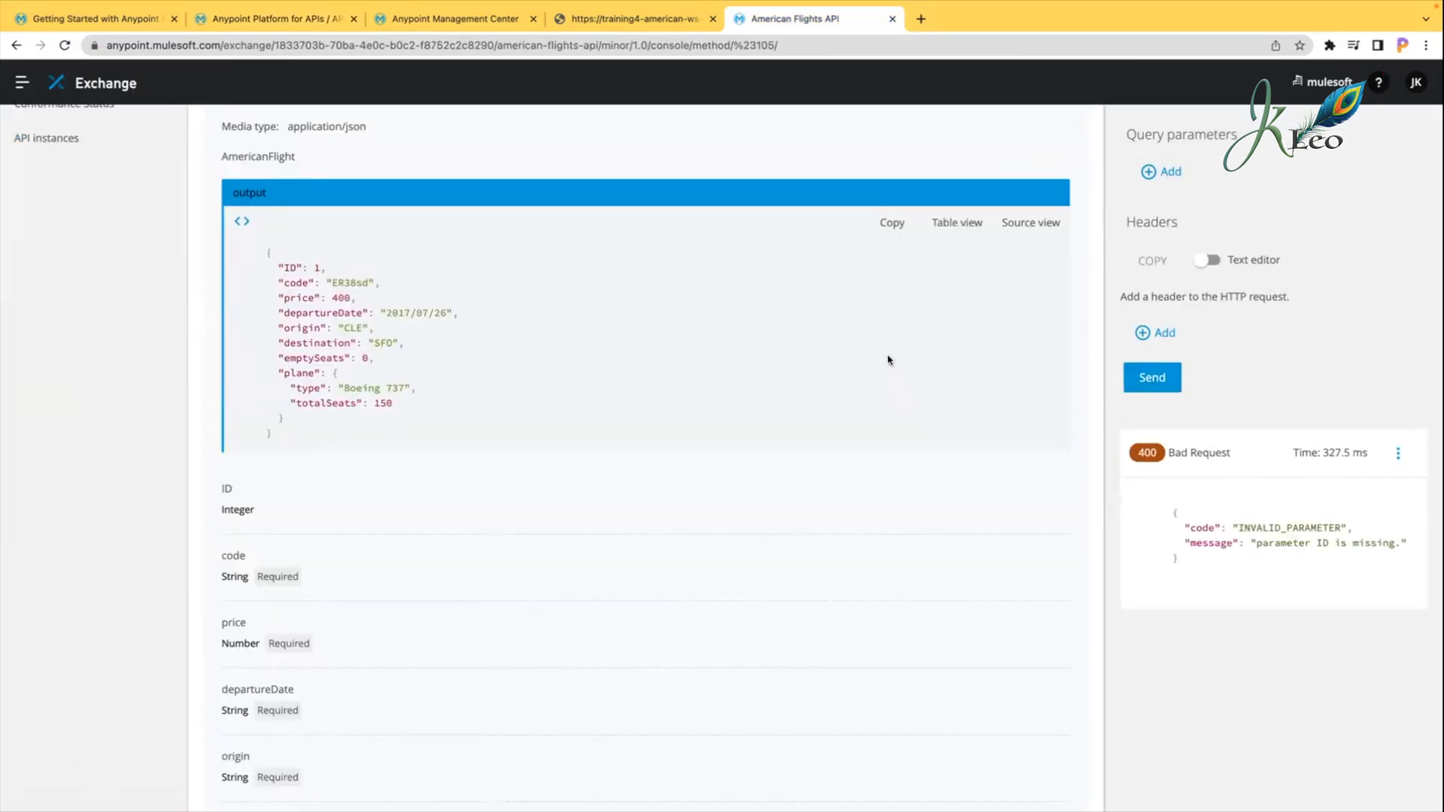
Step: Check the proxy application's deployment log in Runtime Manager, then examine the GET /flights/{ID} request console in Exchange
left_click(455, 18)
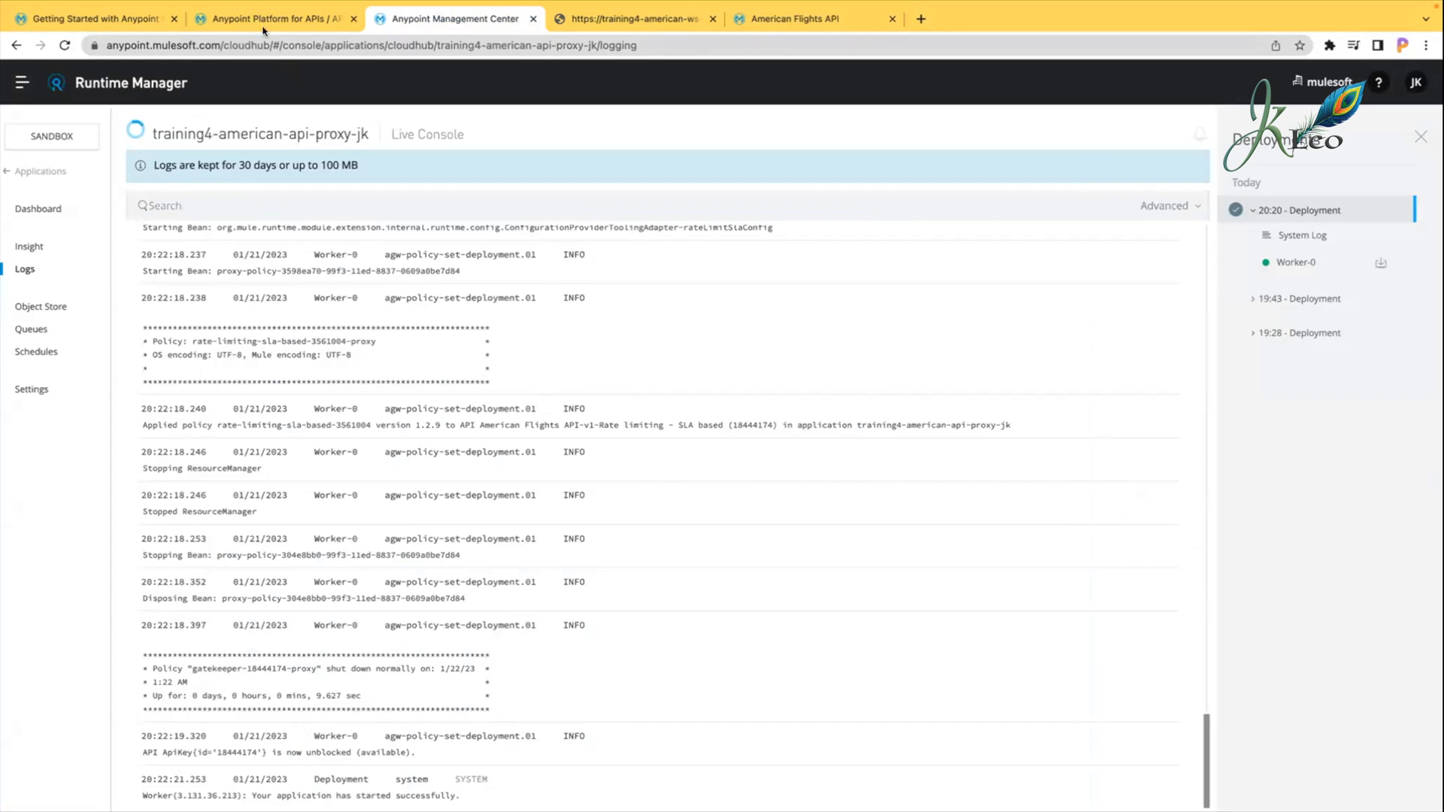
left_click(776, 18)
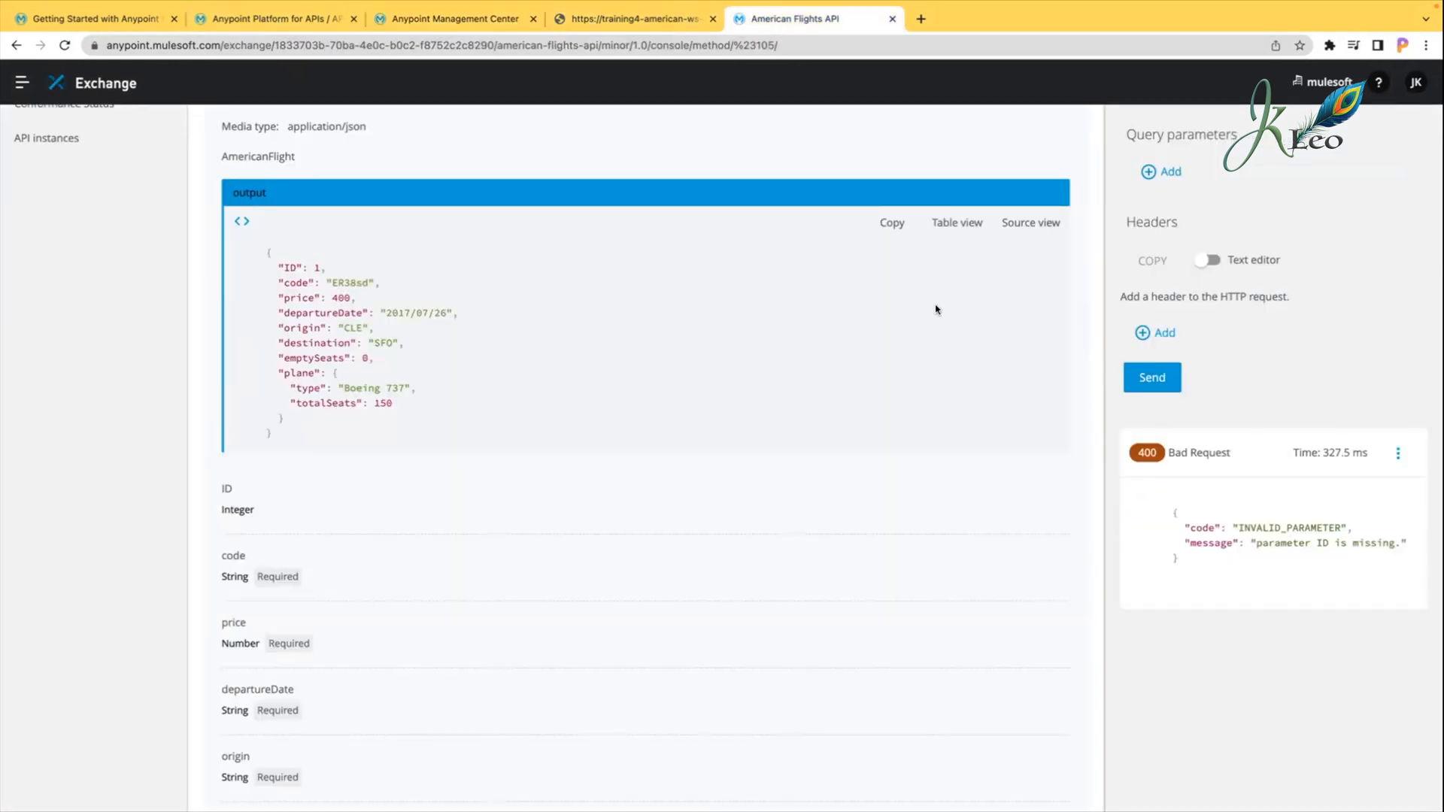
scroll(937, 309, "up", 6)
scroll(1150, 368, "down", 2)
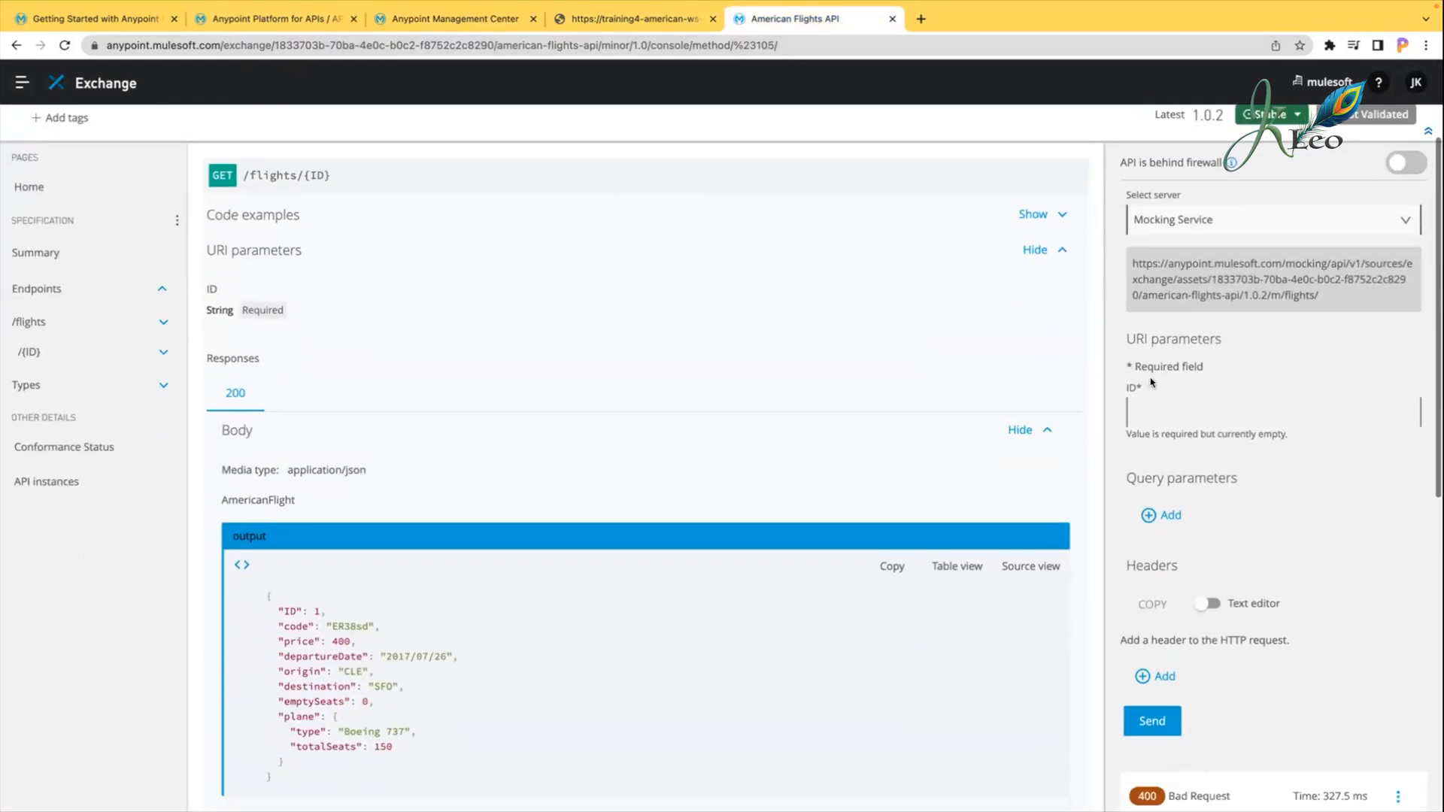
scroll(1151, 382, "down", 4)
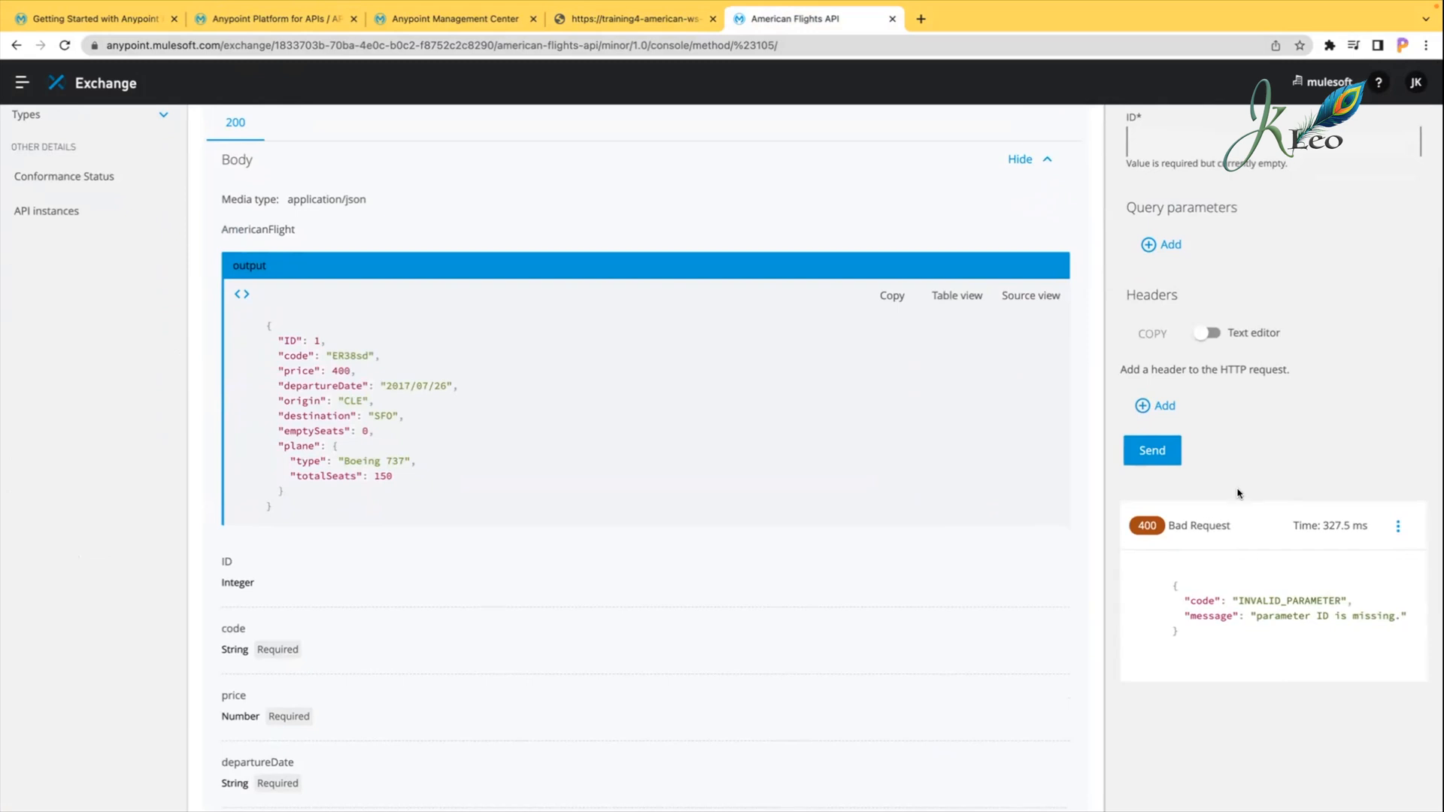
Step: Send the GET /flights/{ID} request with the ID parameter left empty and review the response code and message
left_click(1152, 451)
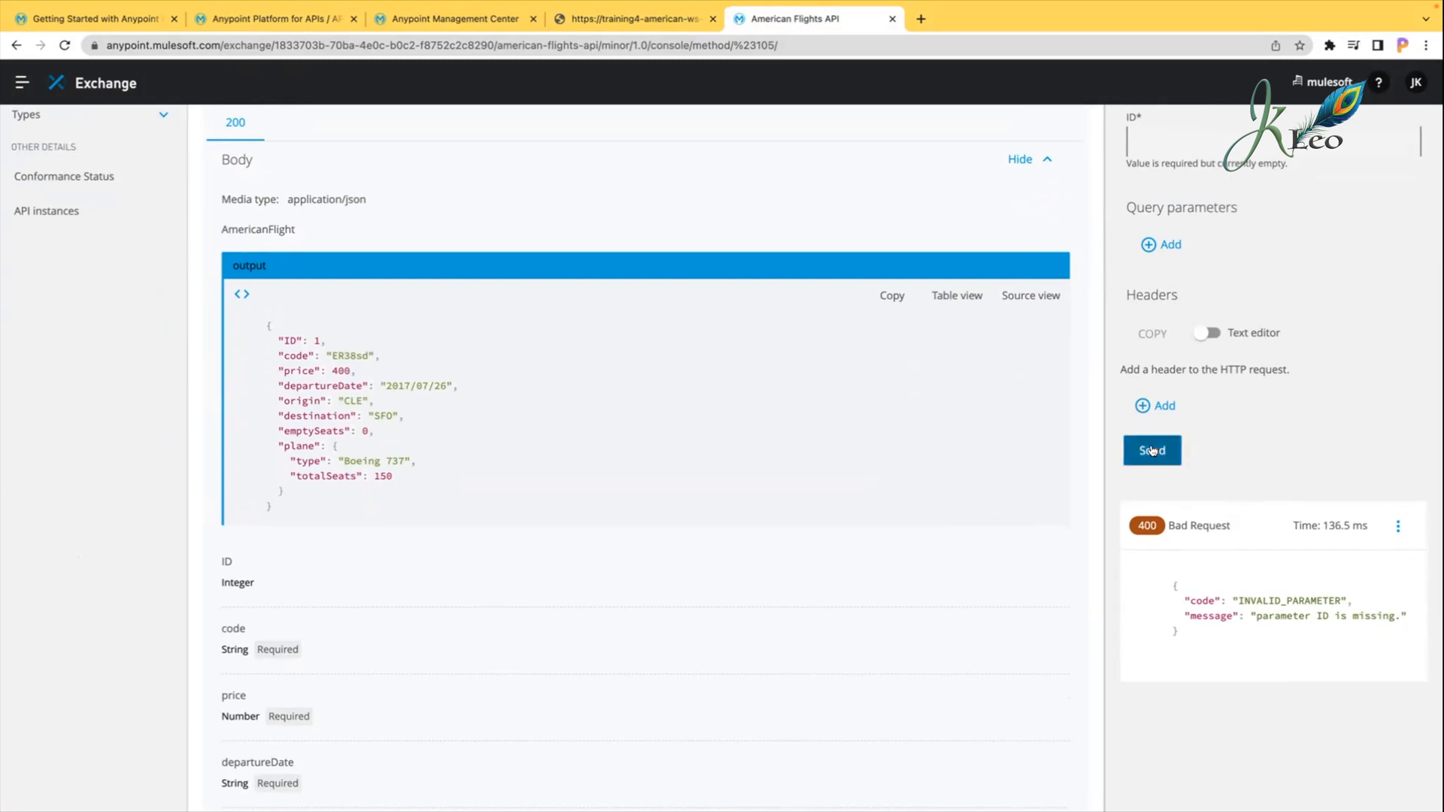
left_click_drag(1233, 526, 1172, 527)
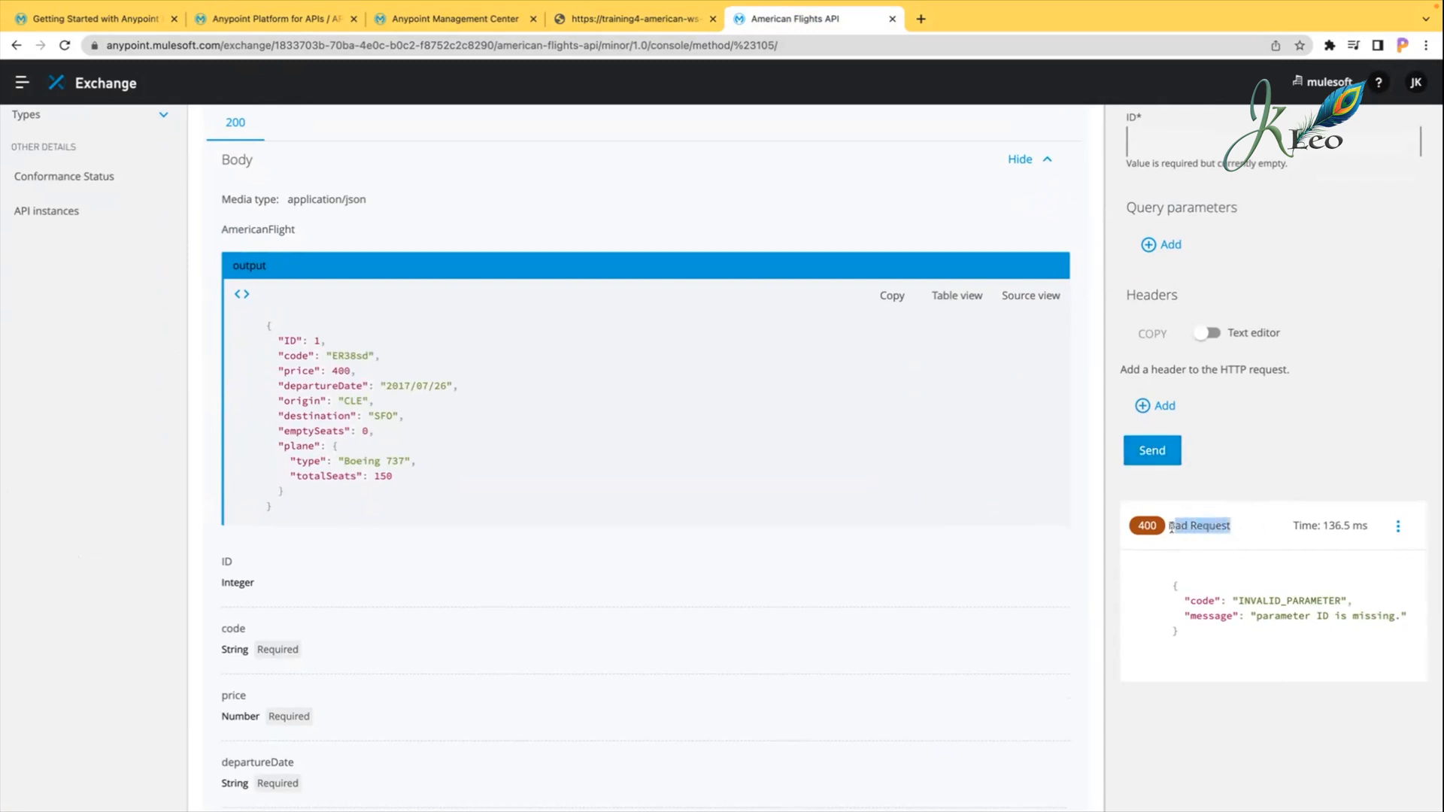
triple_click(1271, 600)
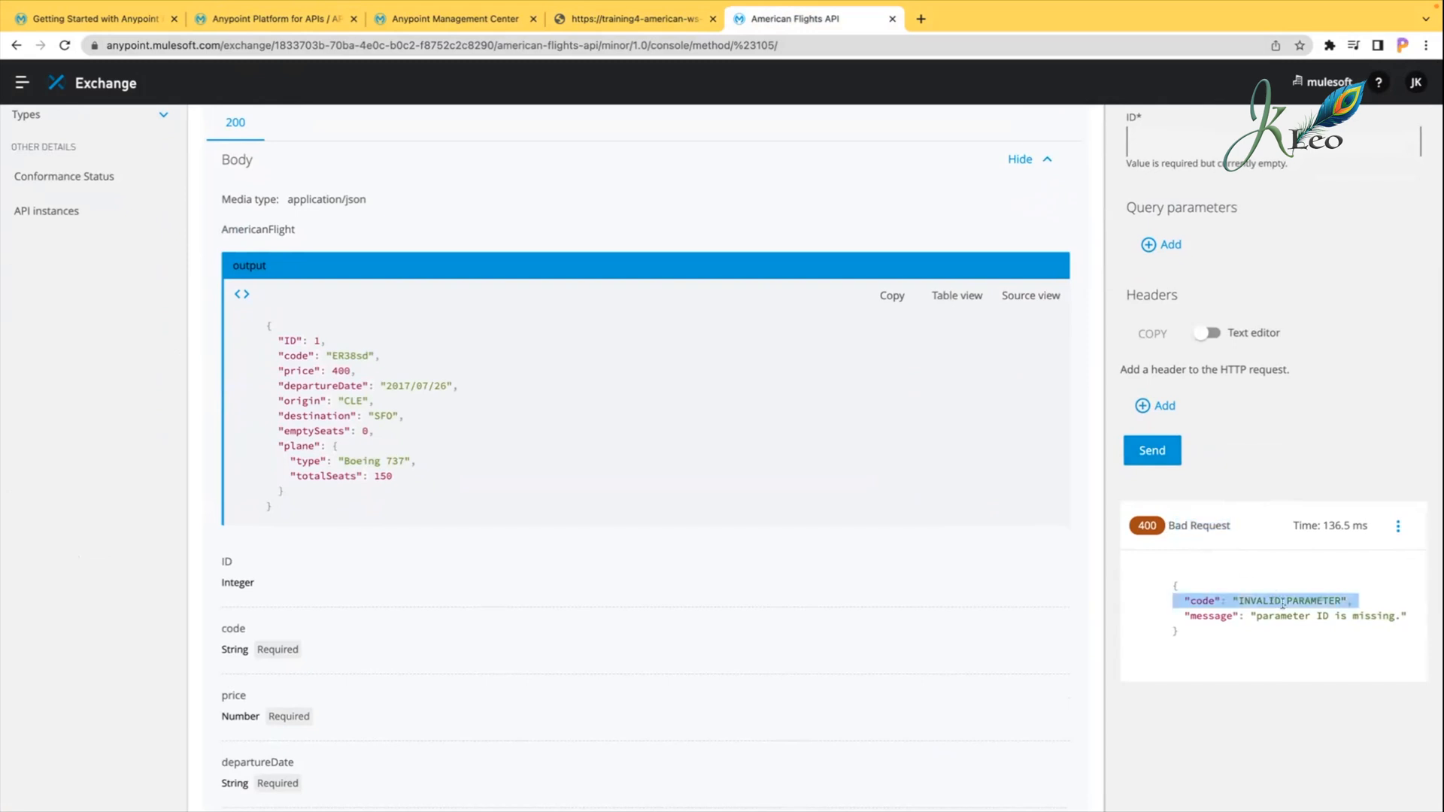
double_click(1288, 615)
triple_click(1287, 615)
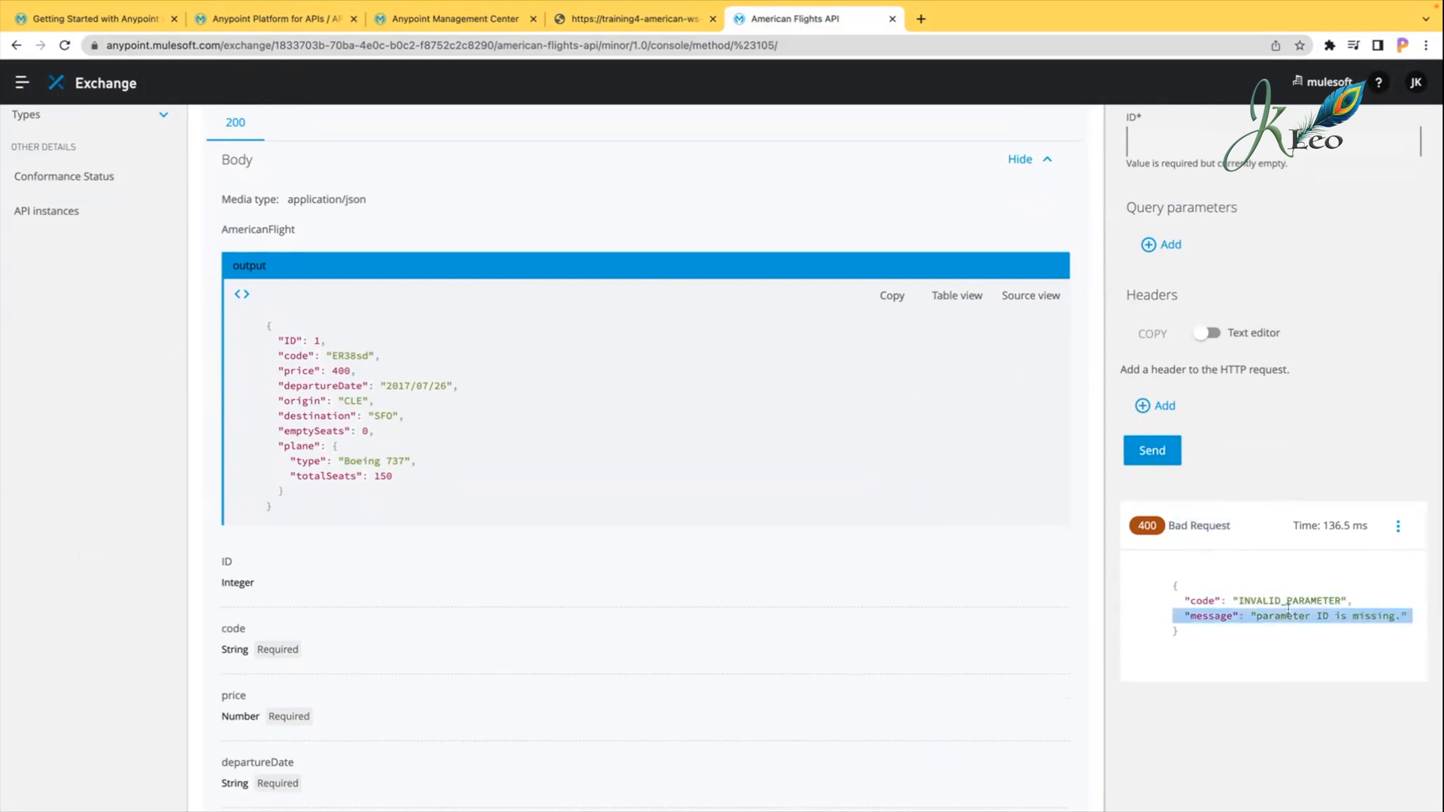
left_click(1288, 611)
Step: Review the instructions for testing the SLA based policy in Exchange at the end of course walkthrough 5-3
left_click(75, 19)
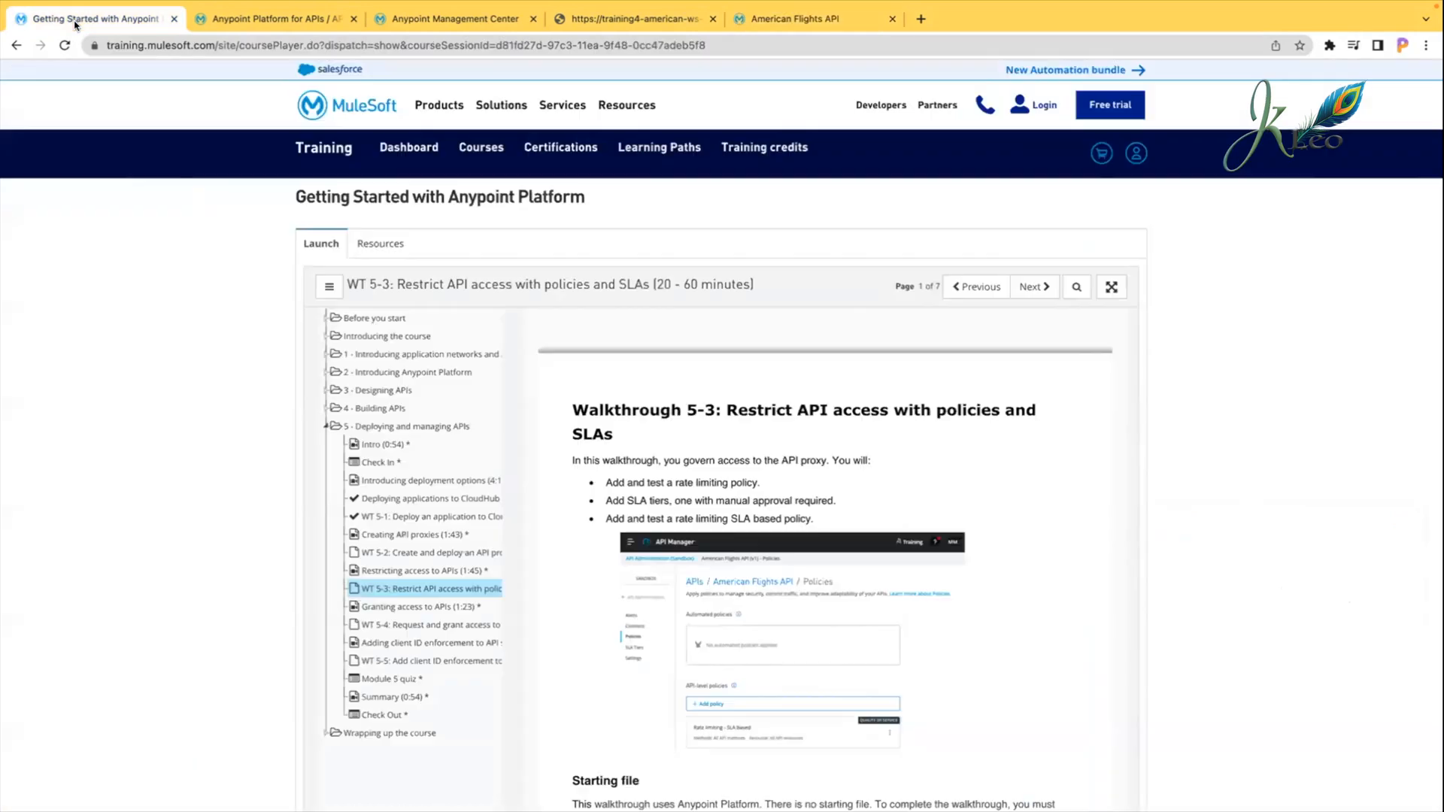
scroll(888, 670, "down", 15)
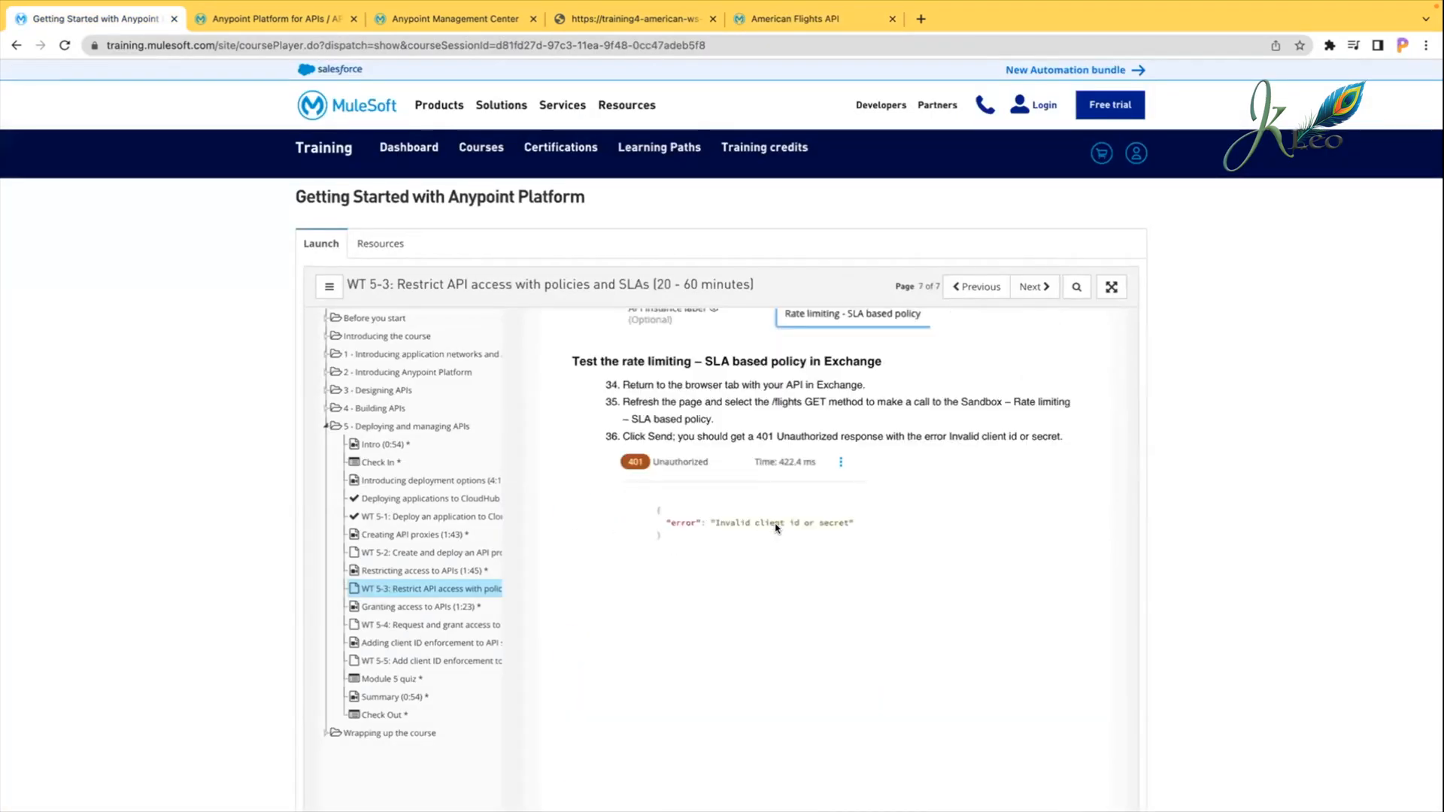
scroll(774, 517, "up", 1)
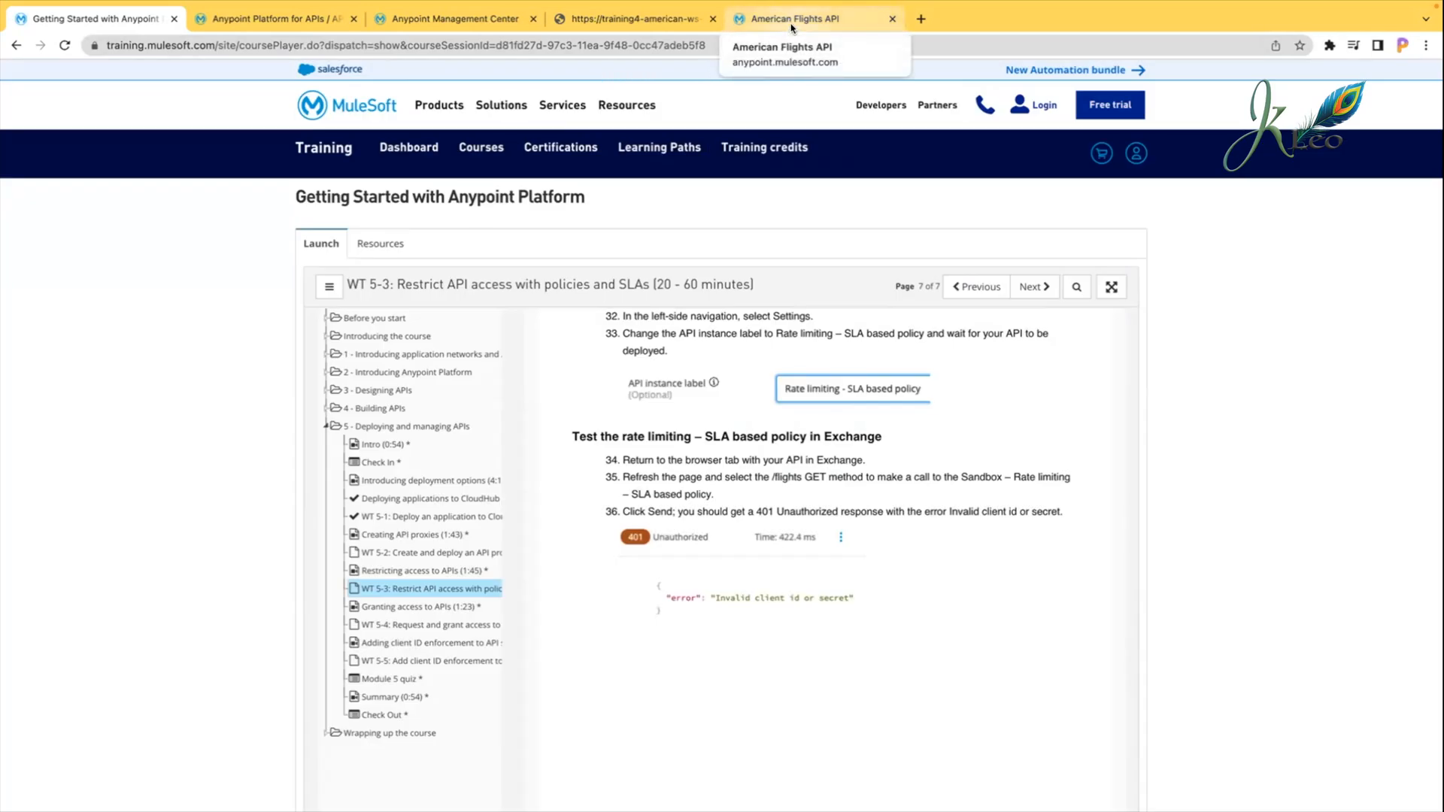
Step: Open course walkthrough WT 5-4, Request and grant access to a managed API, and read its objectives
left_click(435, 626)
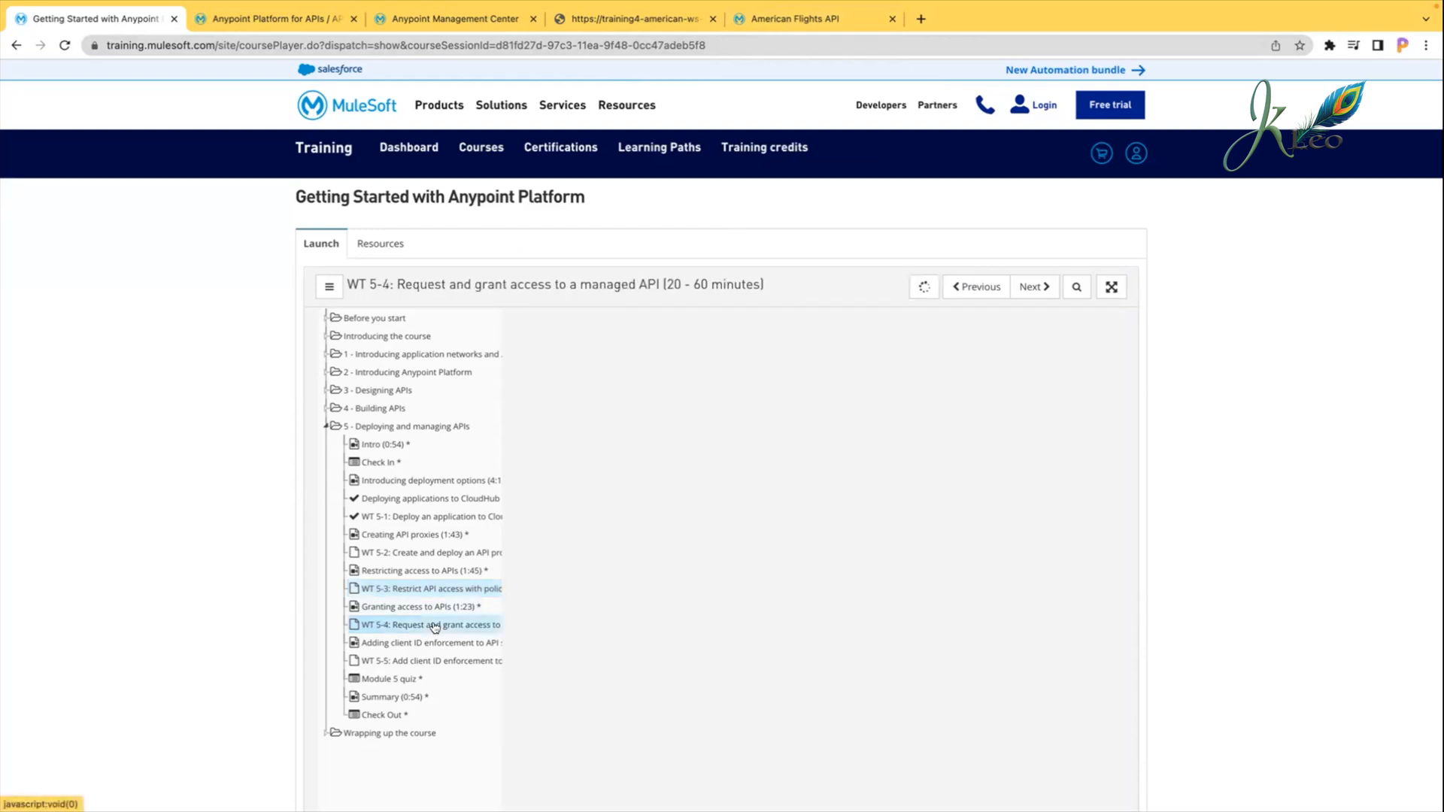
scroll(832, 453, "down", 1)
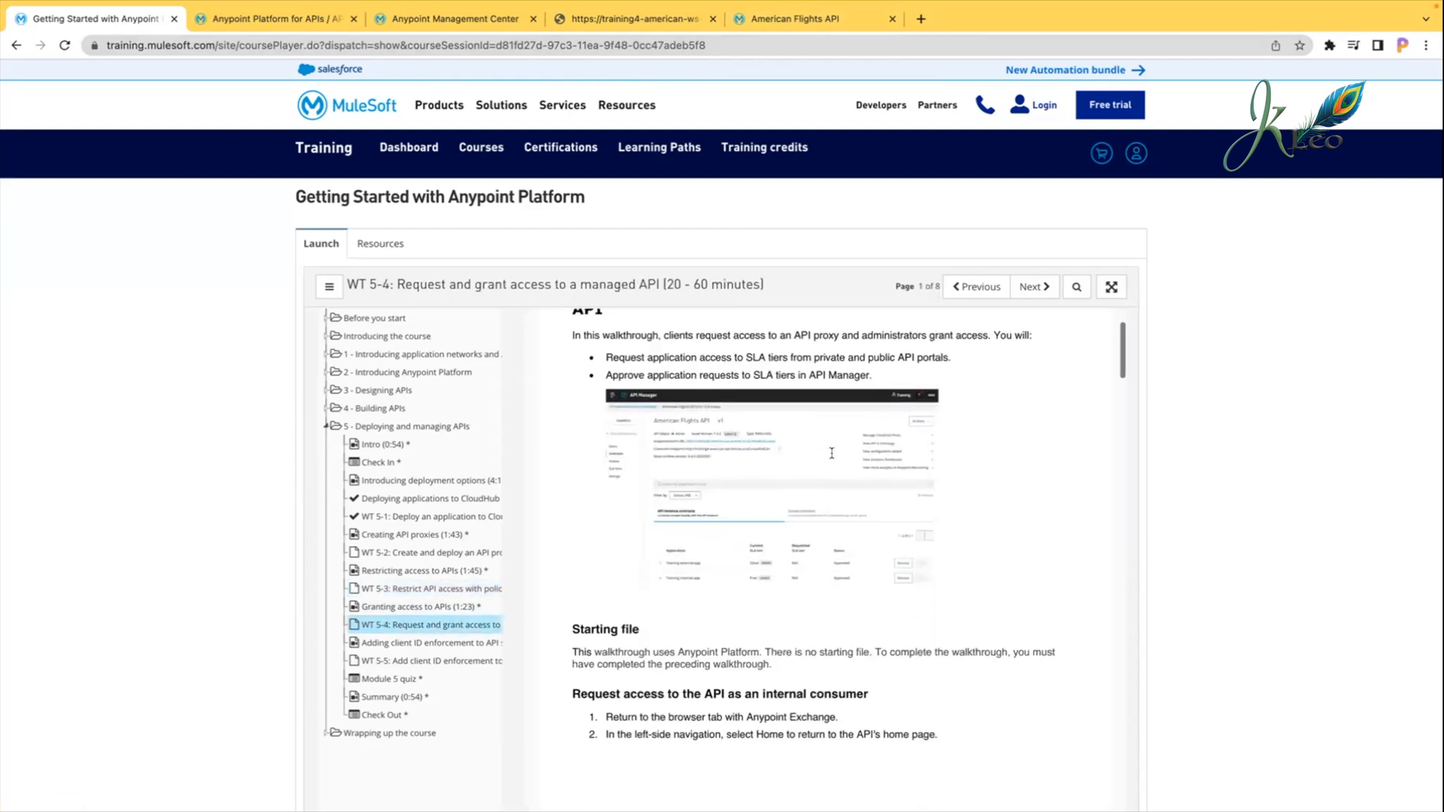
scroll(832, 453, "up", 1)
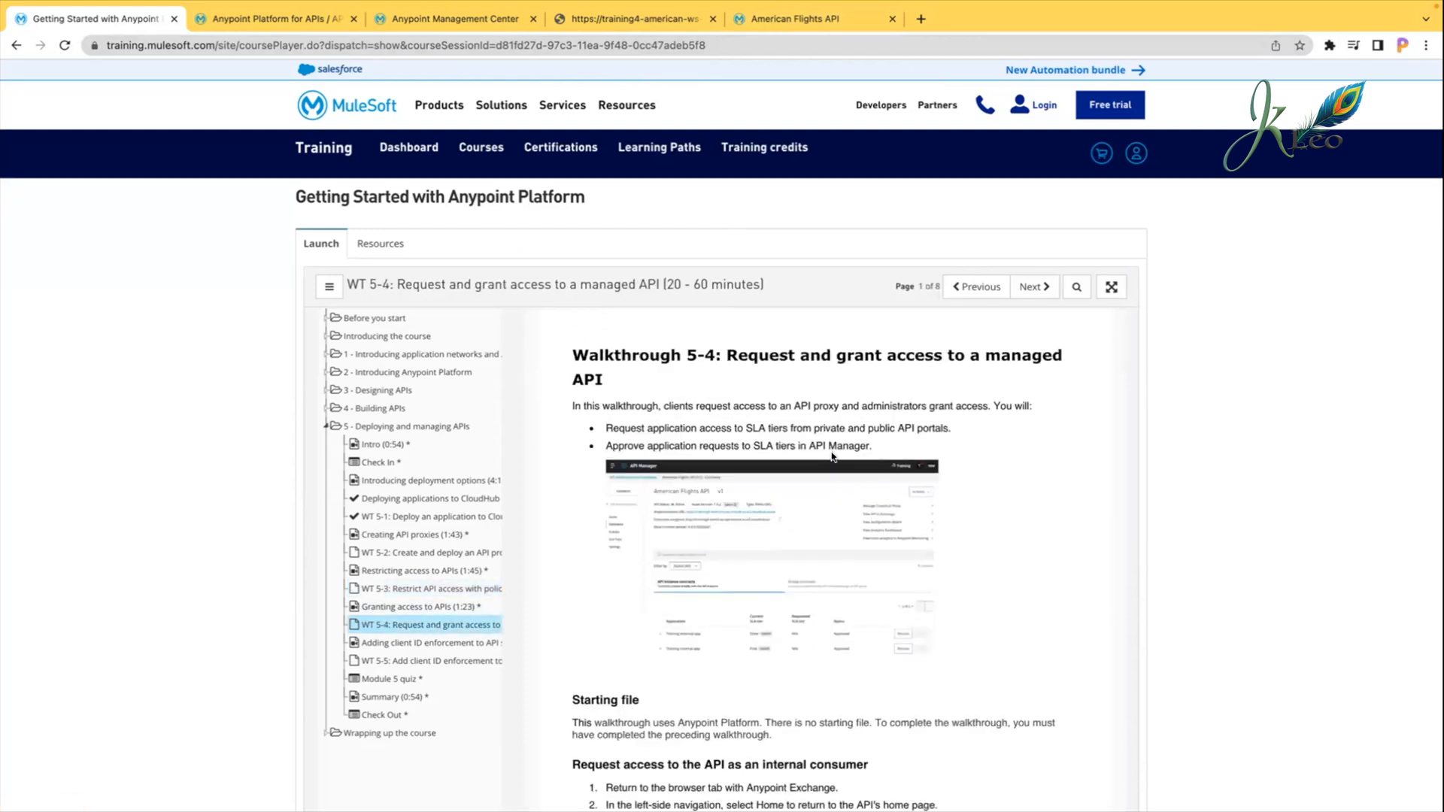
scroll(831, 456, "down", 1)
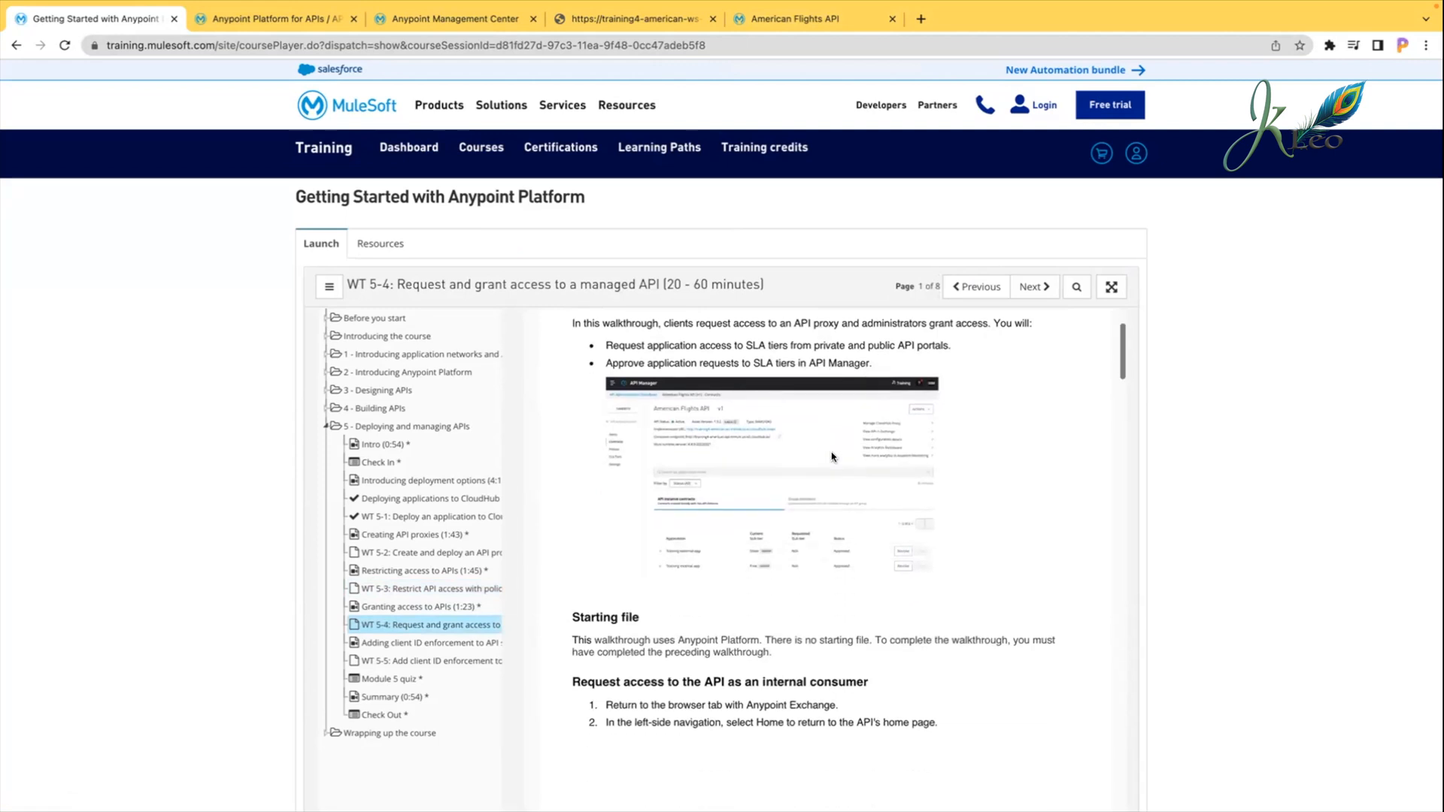
left_click_drag(602, 379, 948, 378)
left_click(795, 374)
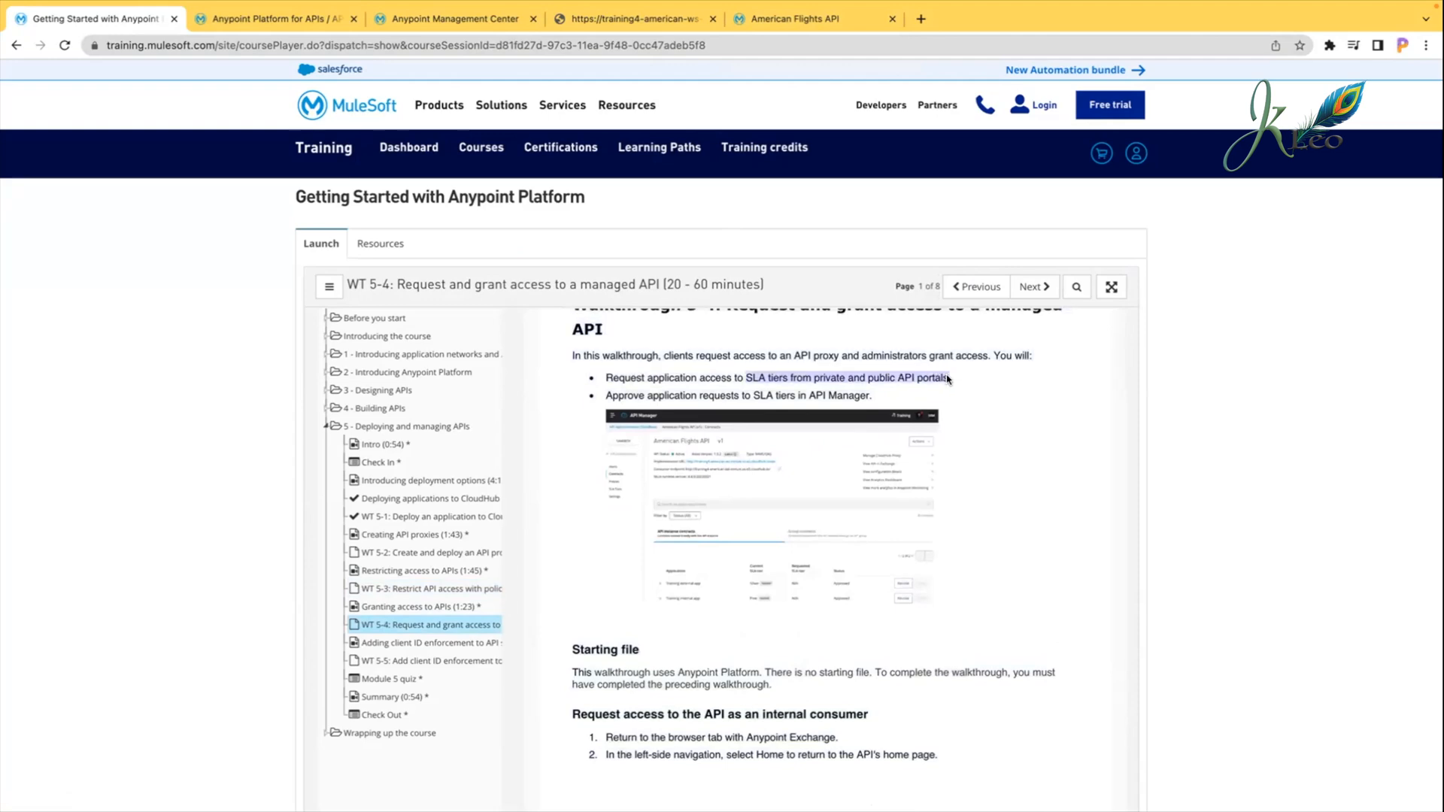
Step: Return from the American Flights API page to the Exchange assets list and open the public portal
left_click(815, 18)
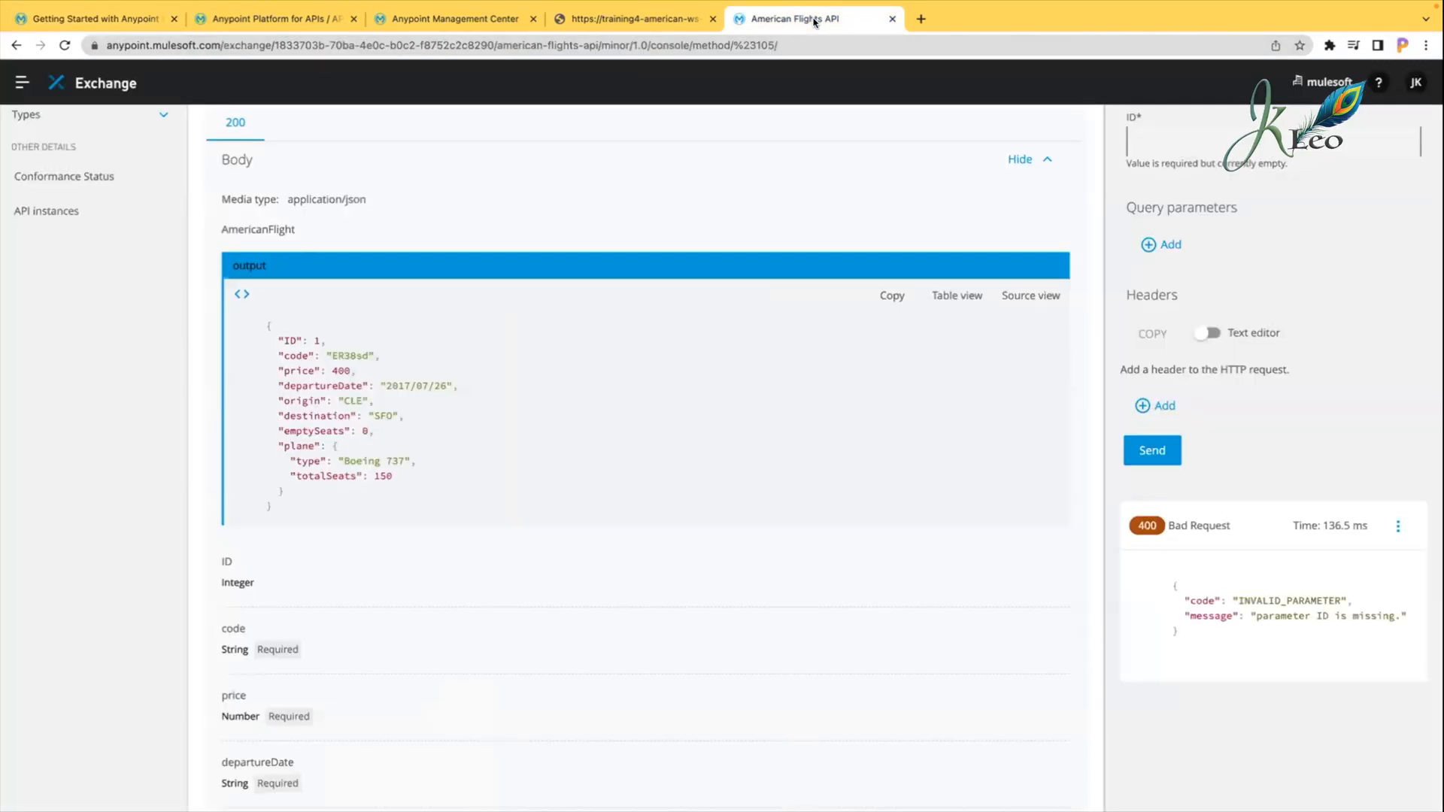
left_click(22, 84)
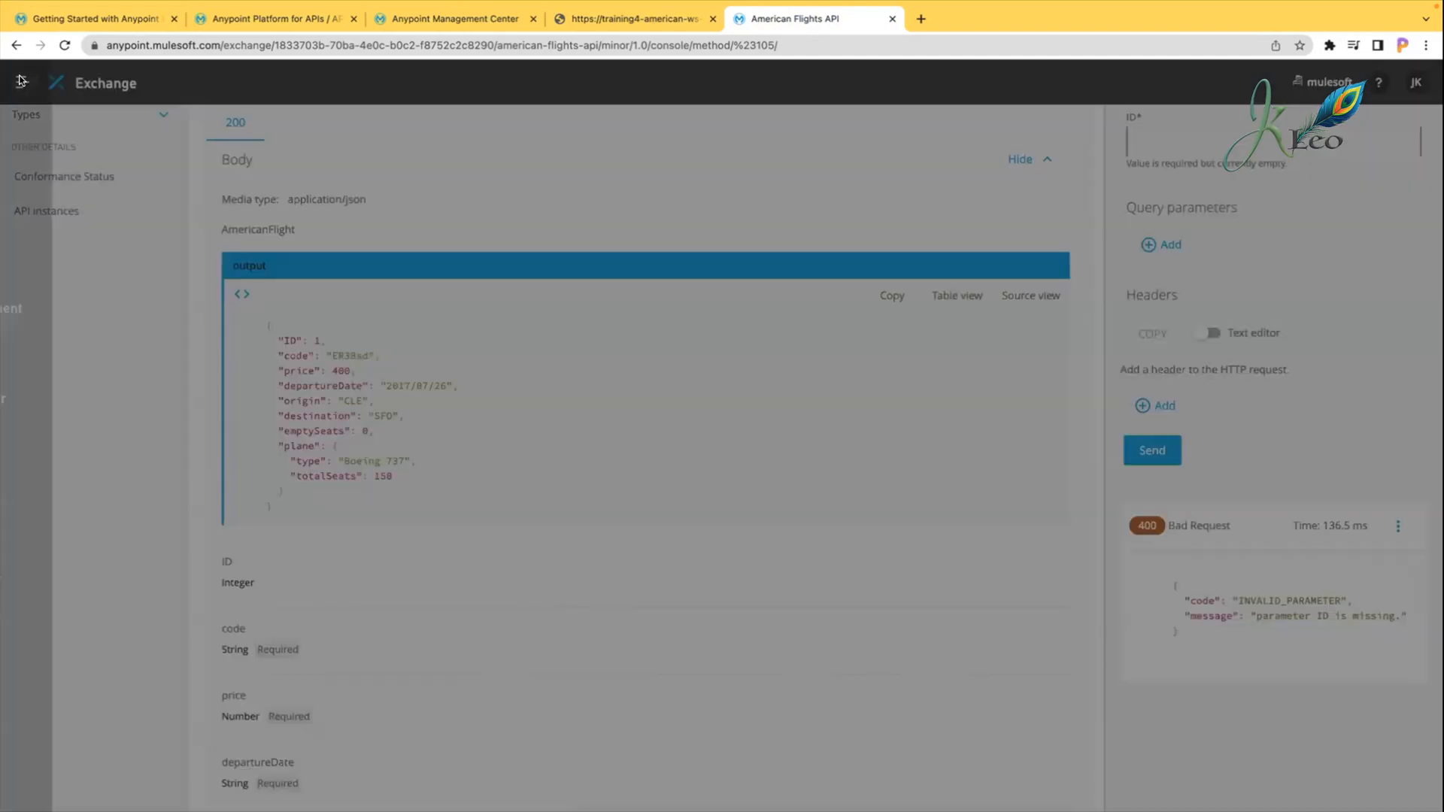
left_click(326, 390)
scroll(152, 374, "up", 6)
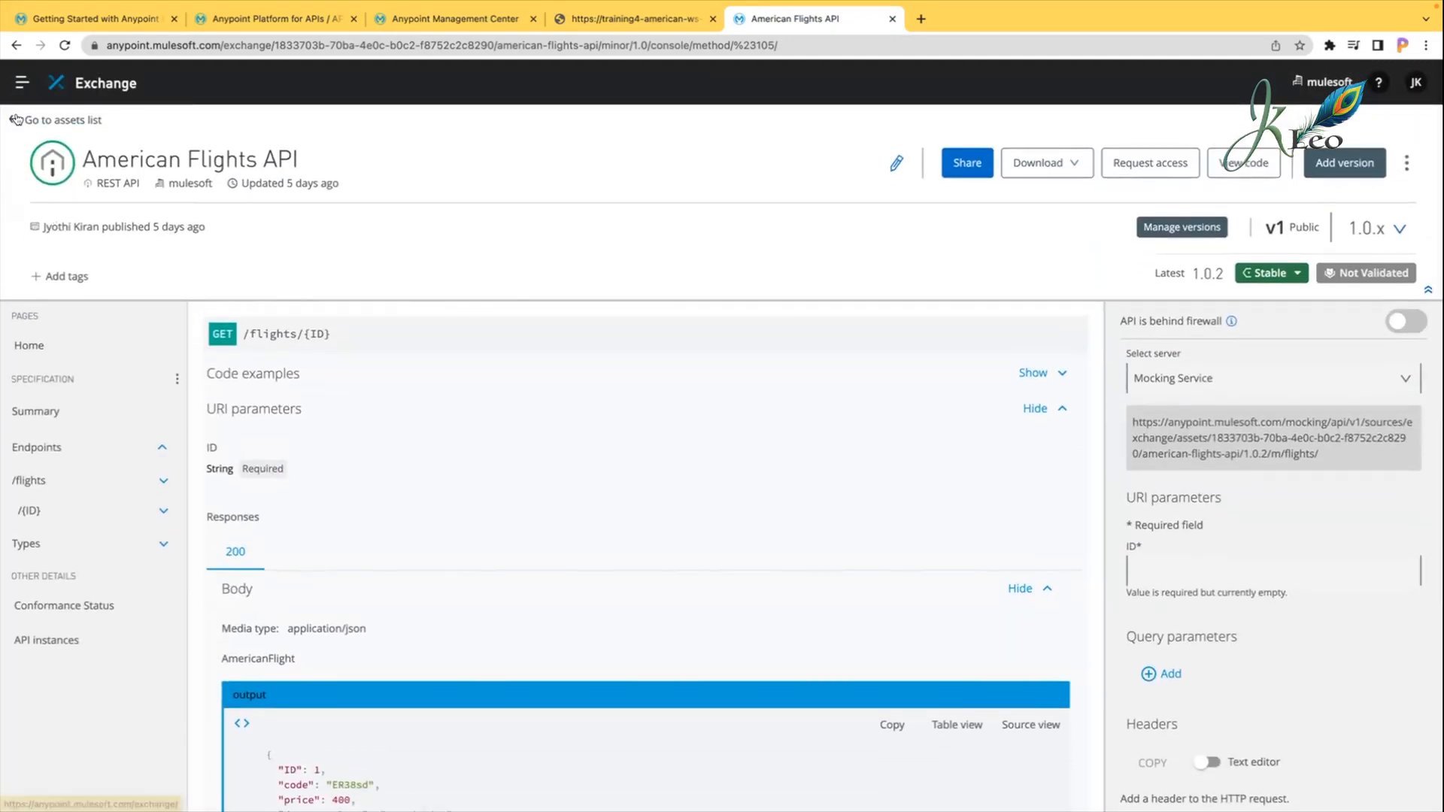
left_click(18, 120)
left_click(51, 335)
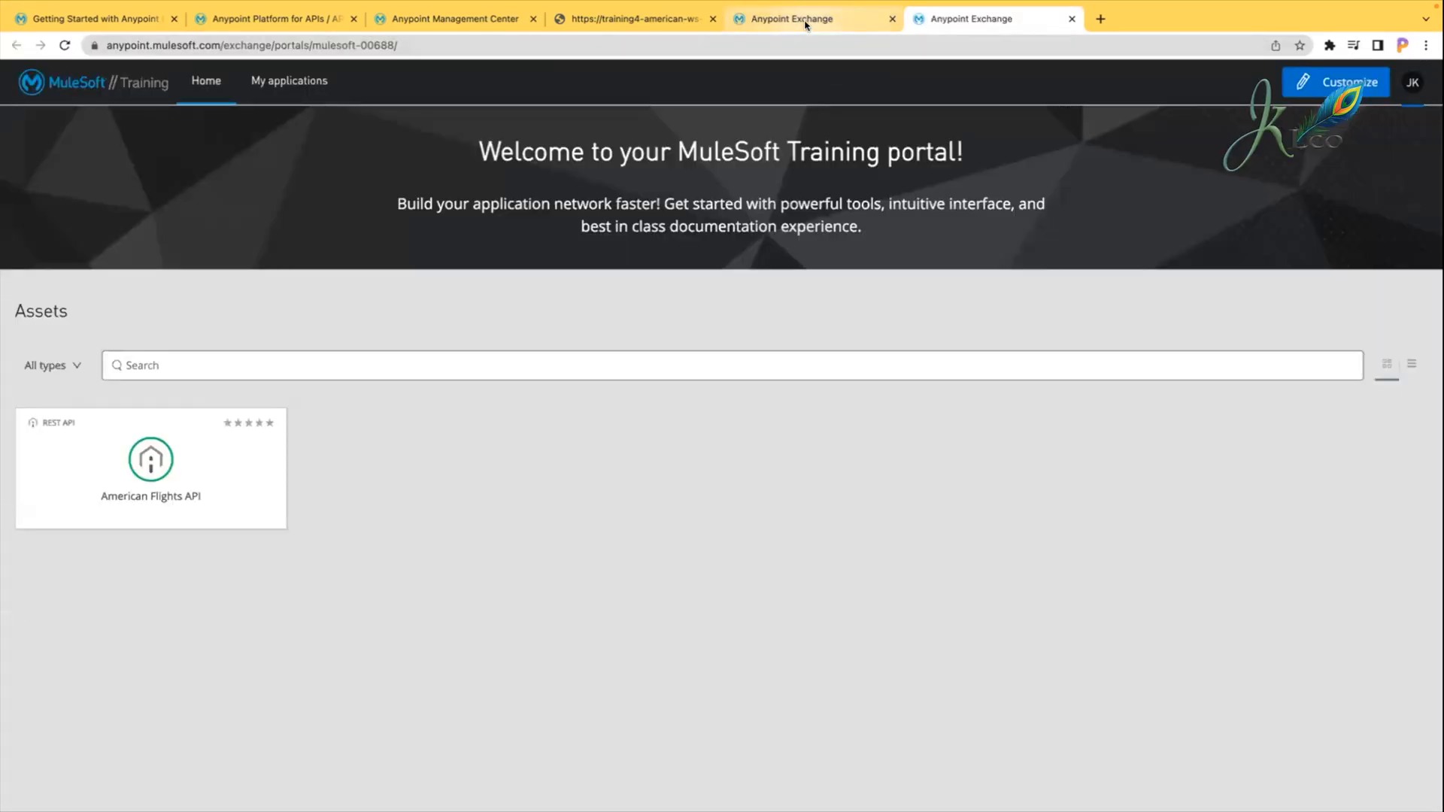
Step: Compare the private Exchange assets page with the public portal, check the portal's My applications page, and return to its home page
left_click(805, 21)
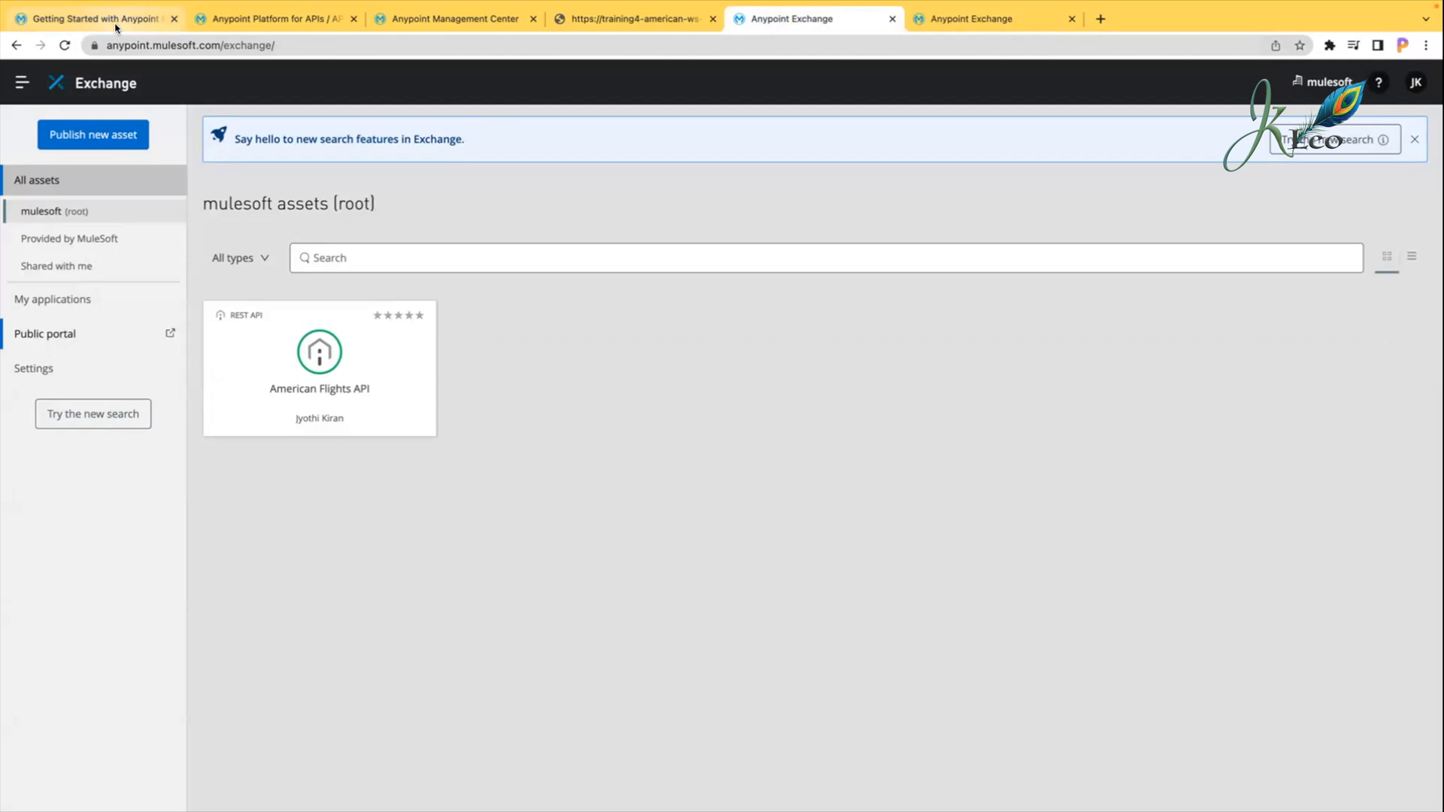
left_click(966, 19)
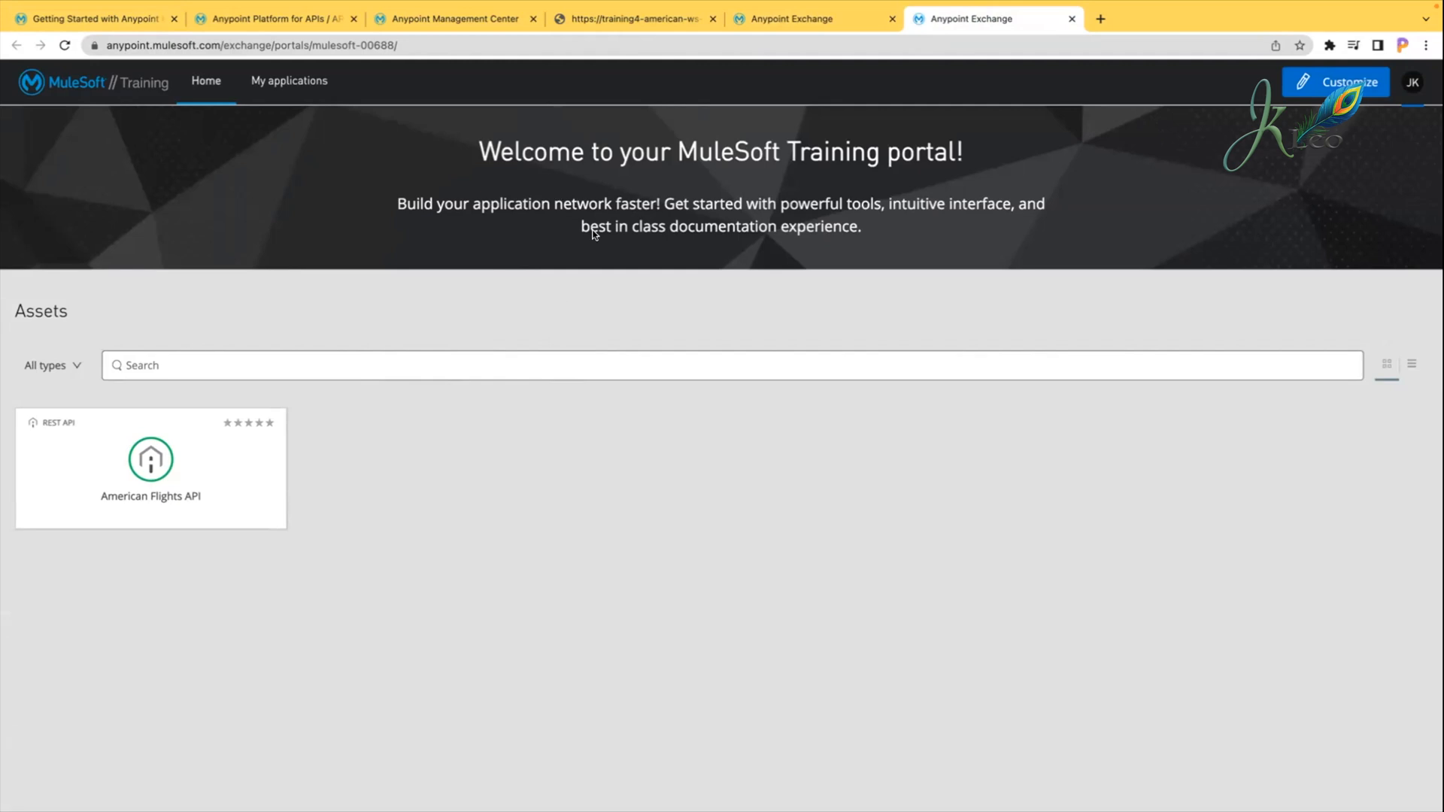
left_click_drag(455, 151, 375, 152)
left_click(877, 229)
left_click(314, 80)
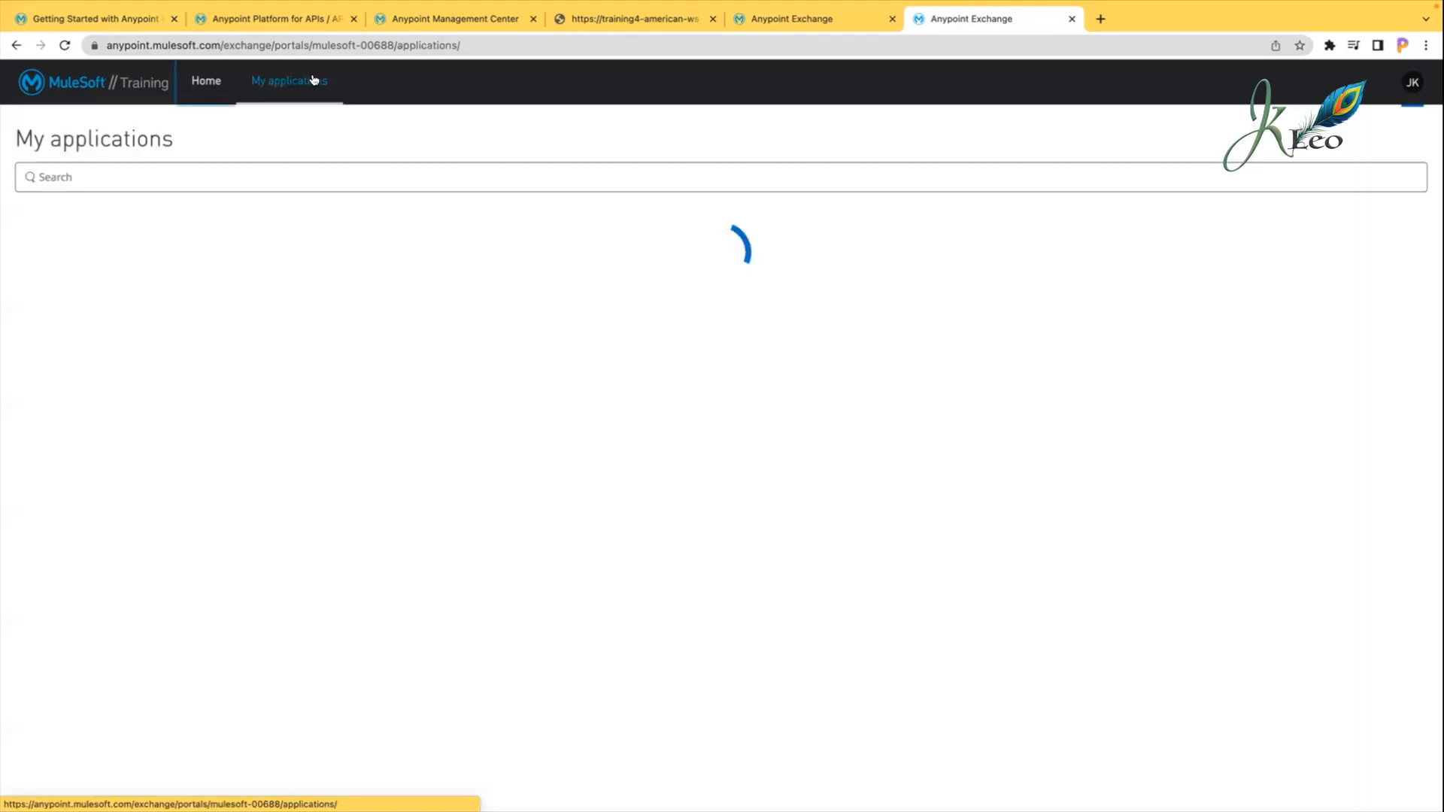
left_click(201, 85)
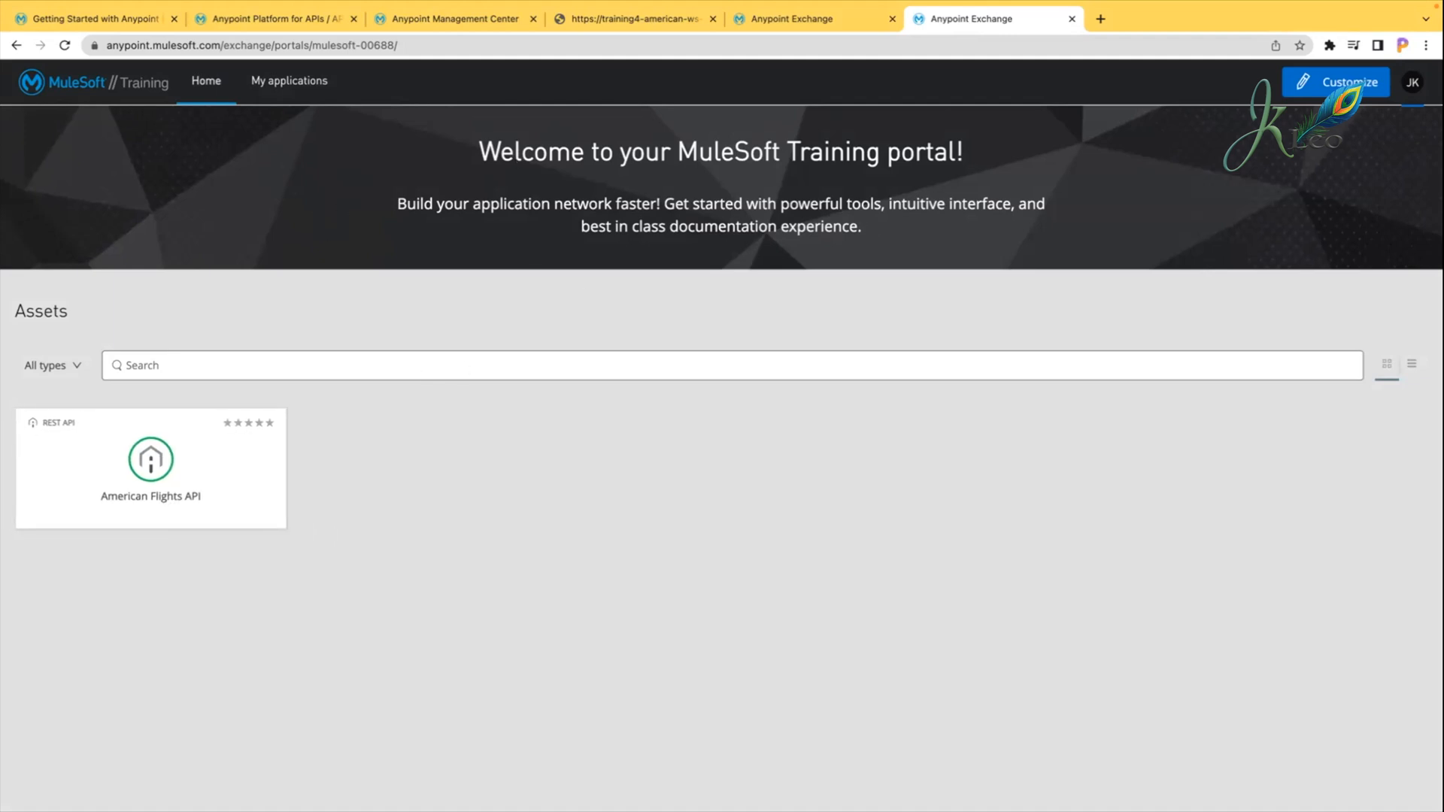
Step: Copy the public portal's URL and load it in a new Incognito window
left_click(476, 42)
key("ctrl+c")
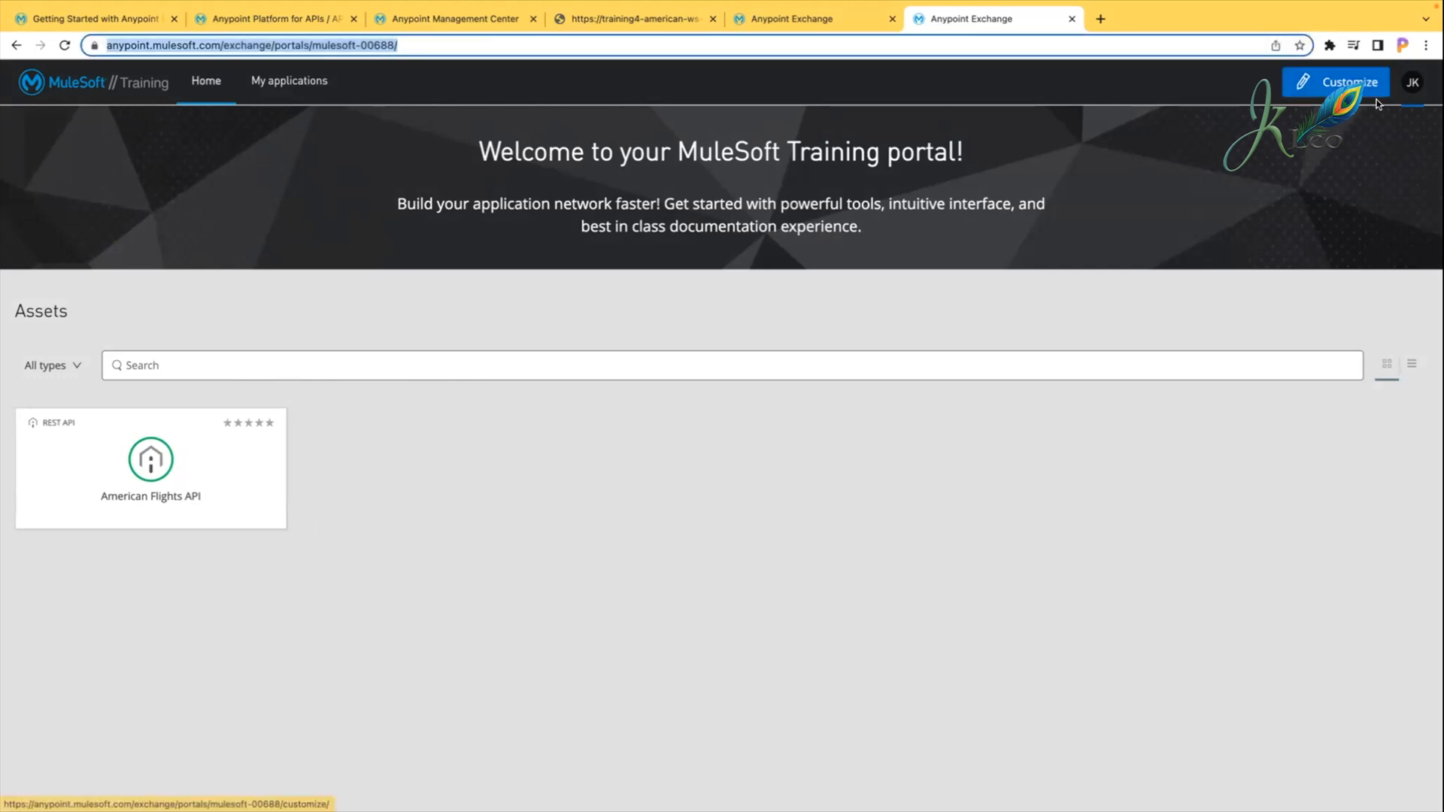
left_click(1412, 82)
left_click(1115, 204)
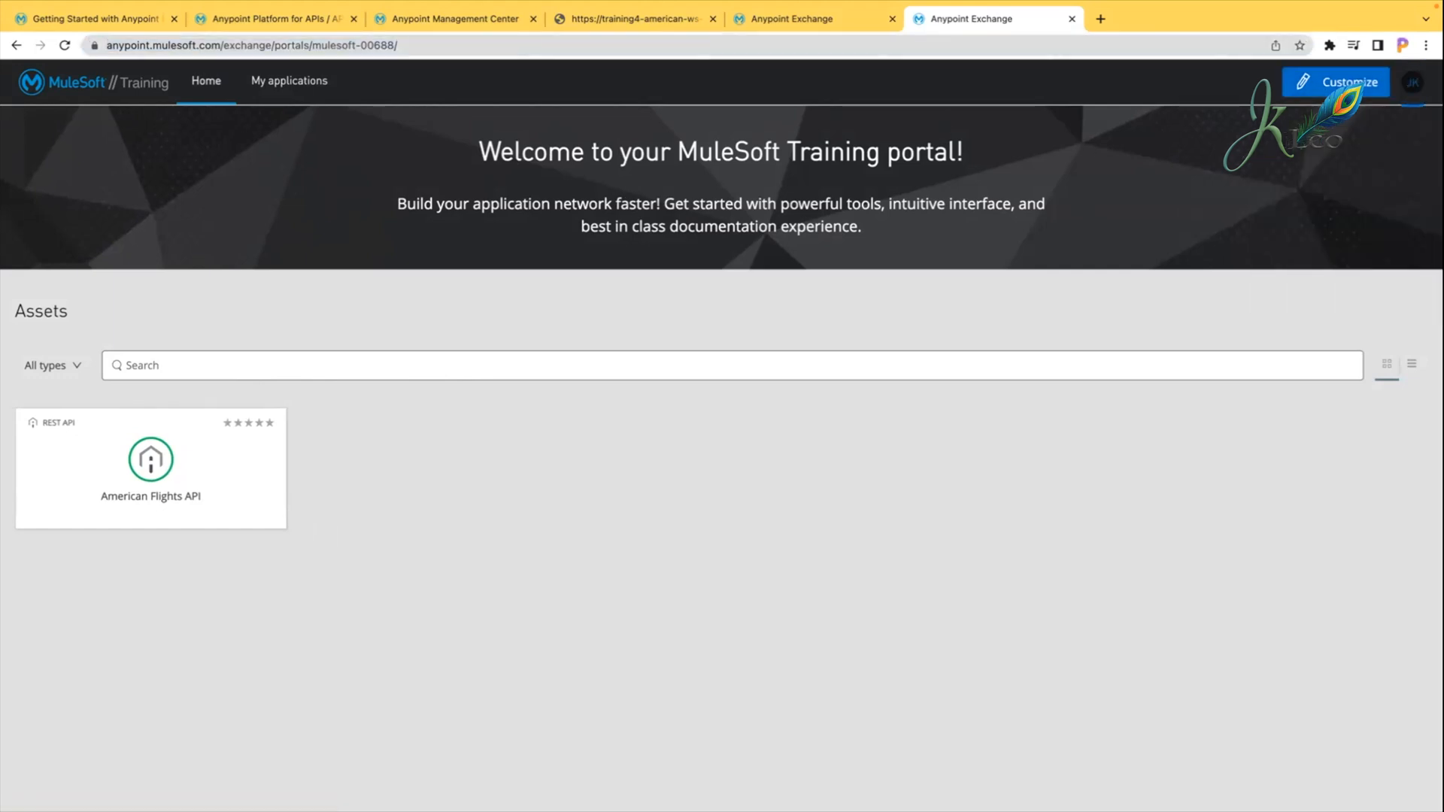
left_click(1426, 45)
left_click(1287, 113)
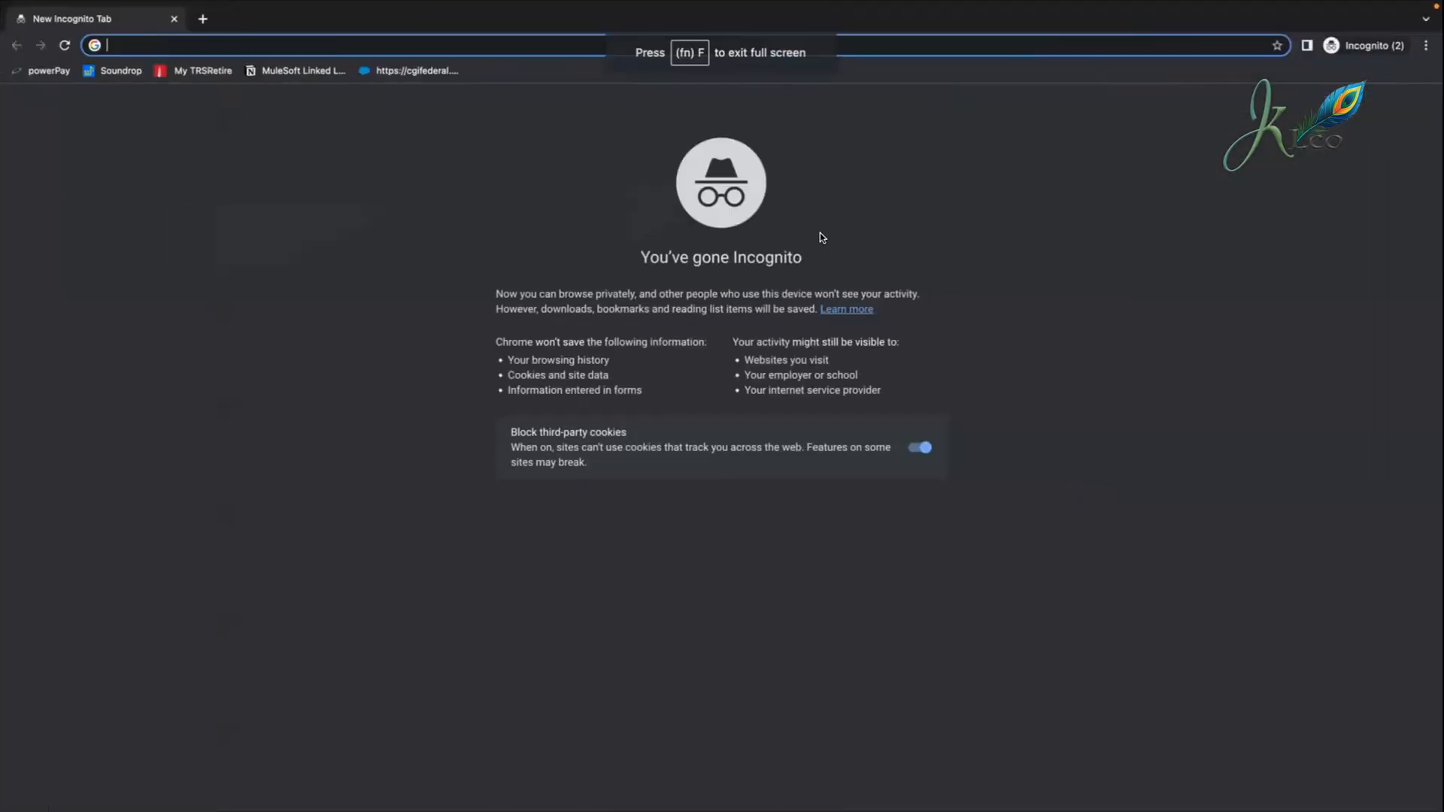
key("ctrl+v")
key("Return")
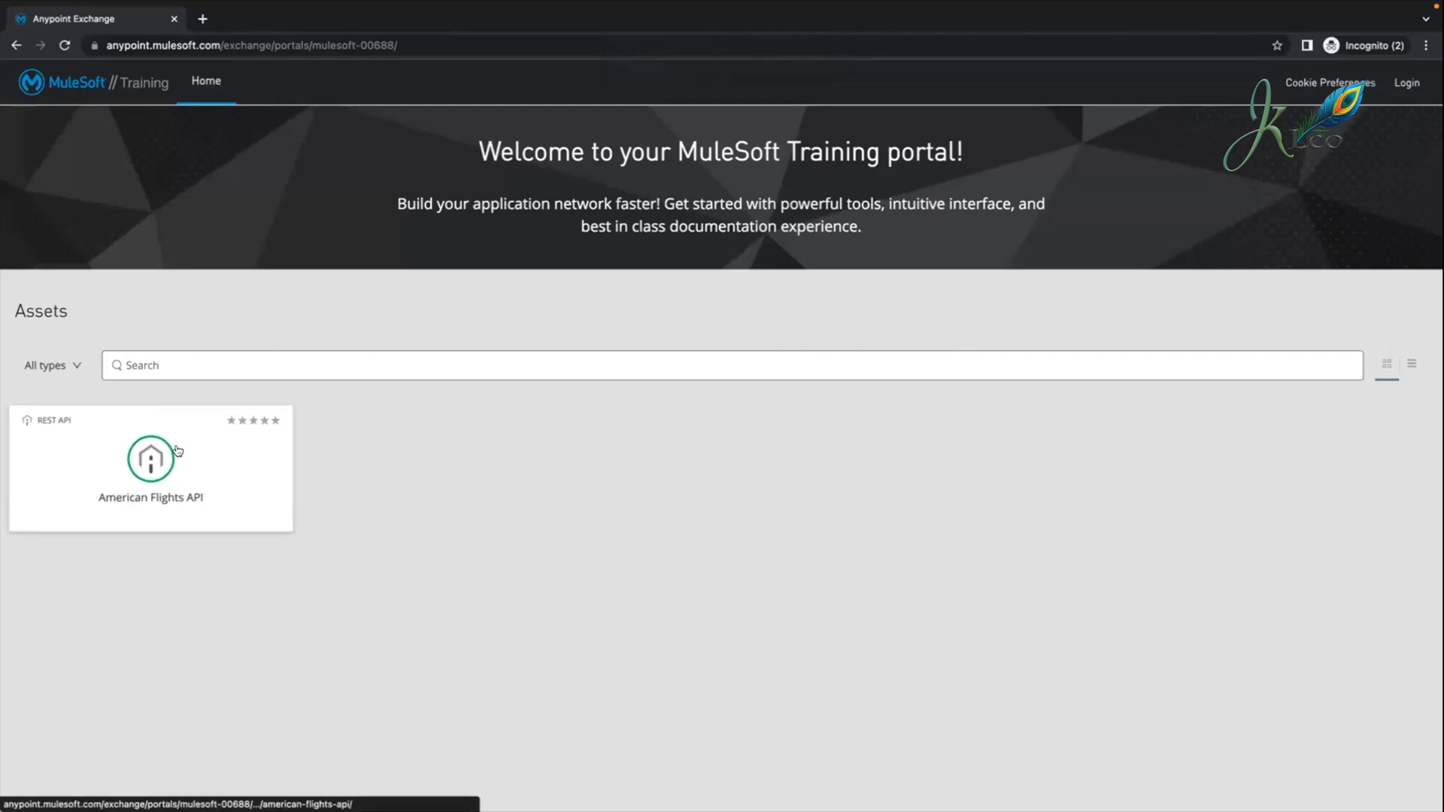
Step: Check the portal's address in the Incognito window and open the American Flights API asset without logging in
left_click(309, 46)
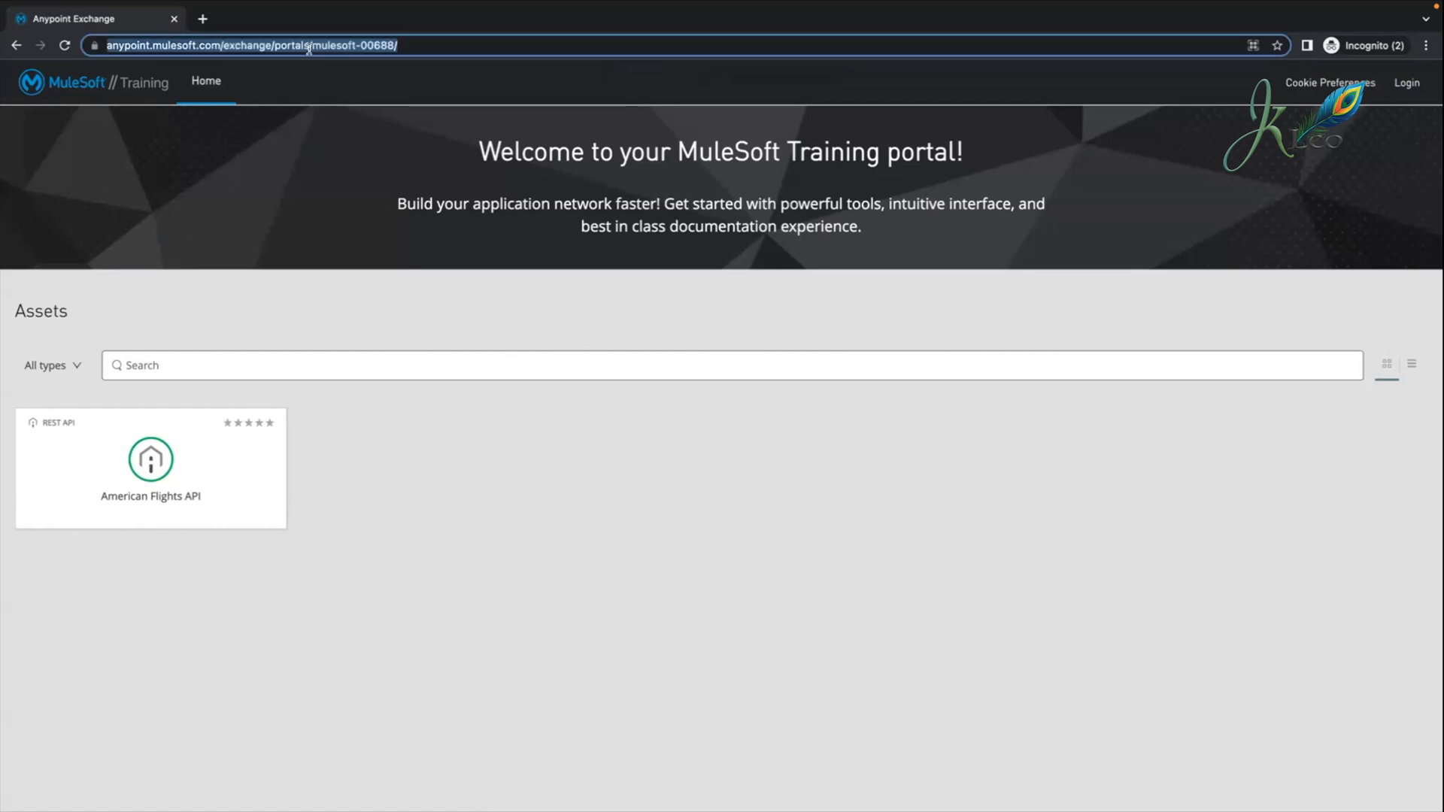
left_click(340, 362)
left_click(241, 477)
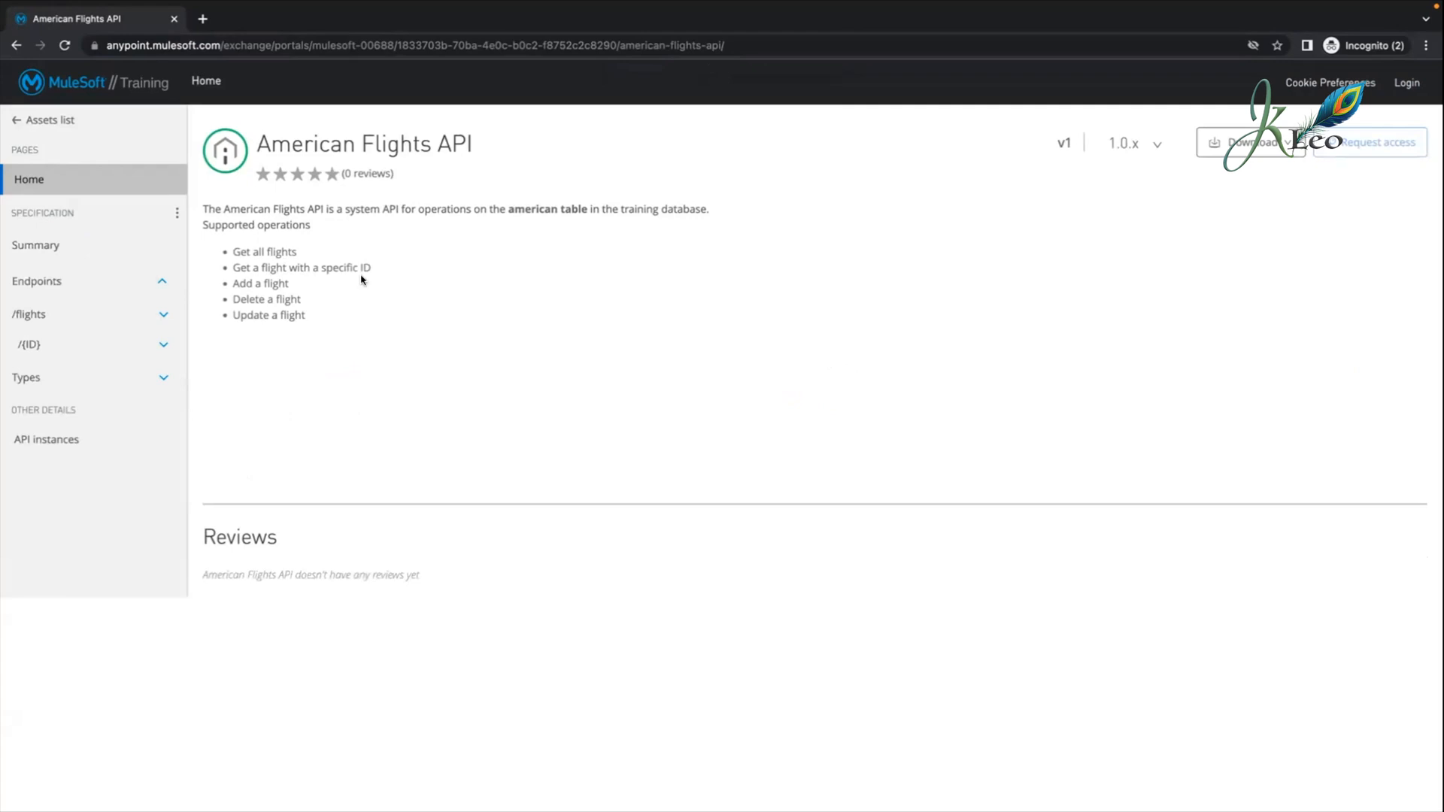
Step: Go back to walkthrough 5-4 and review its objectives on requesting SLA tier access and approving requests in API Manager
key("ctrl+Left")
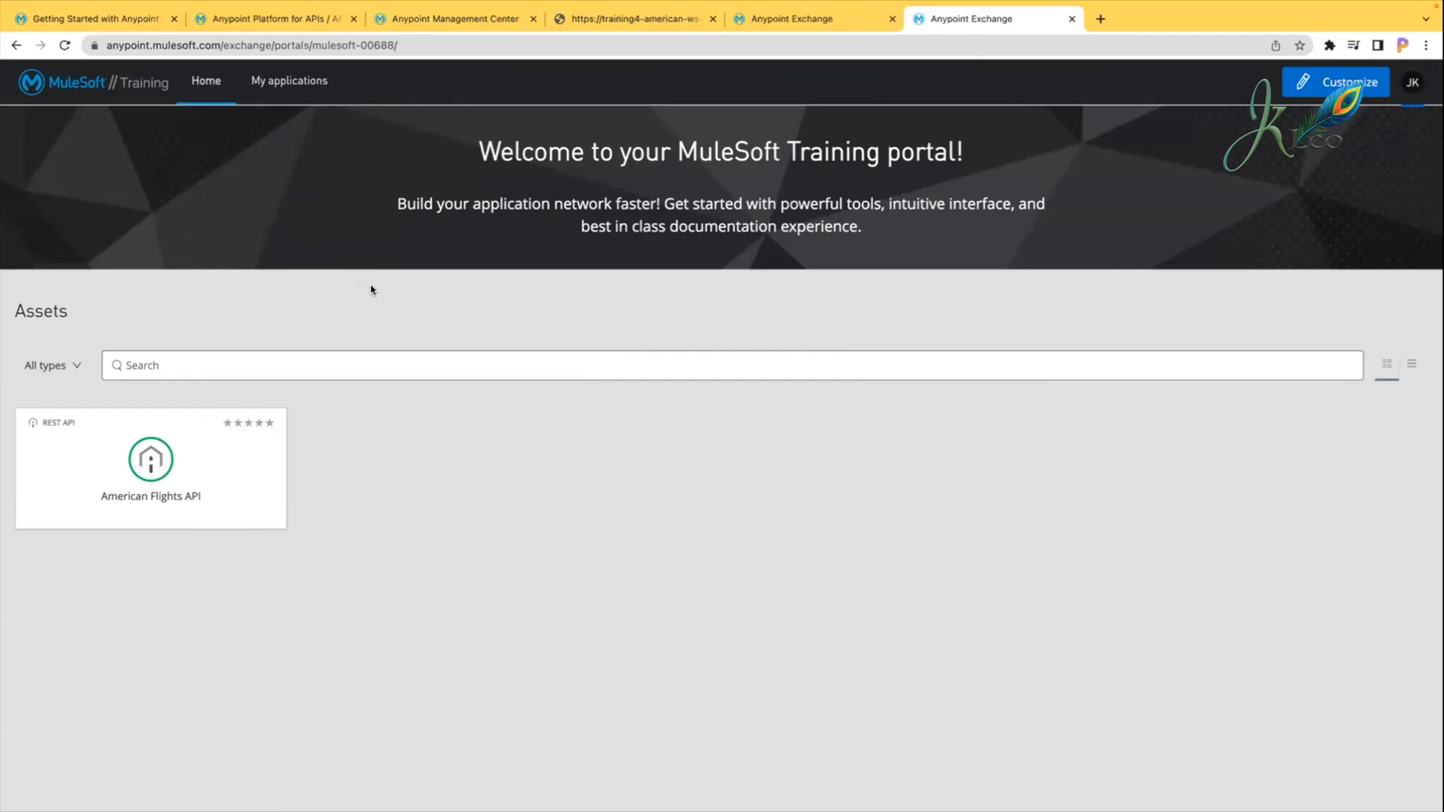
left_click(248, 13)
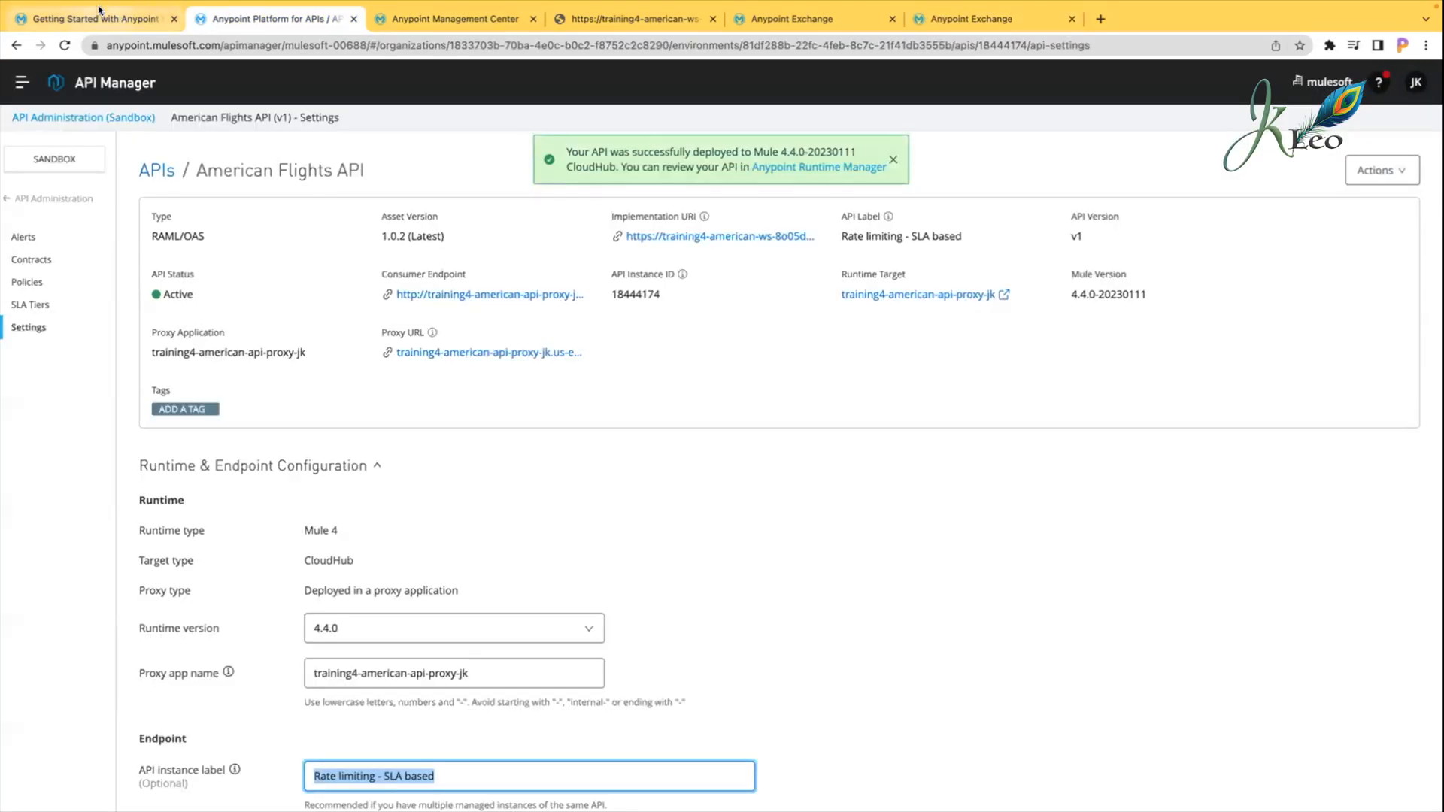
left_click(103, 16)
left_click(700, 370)
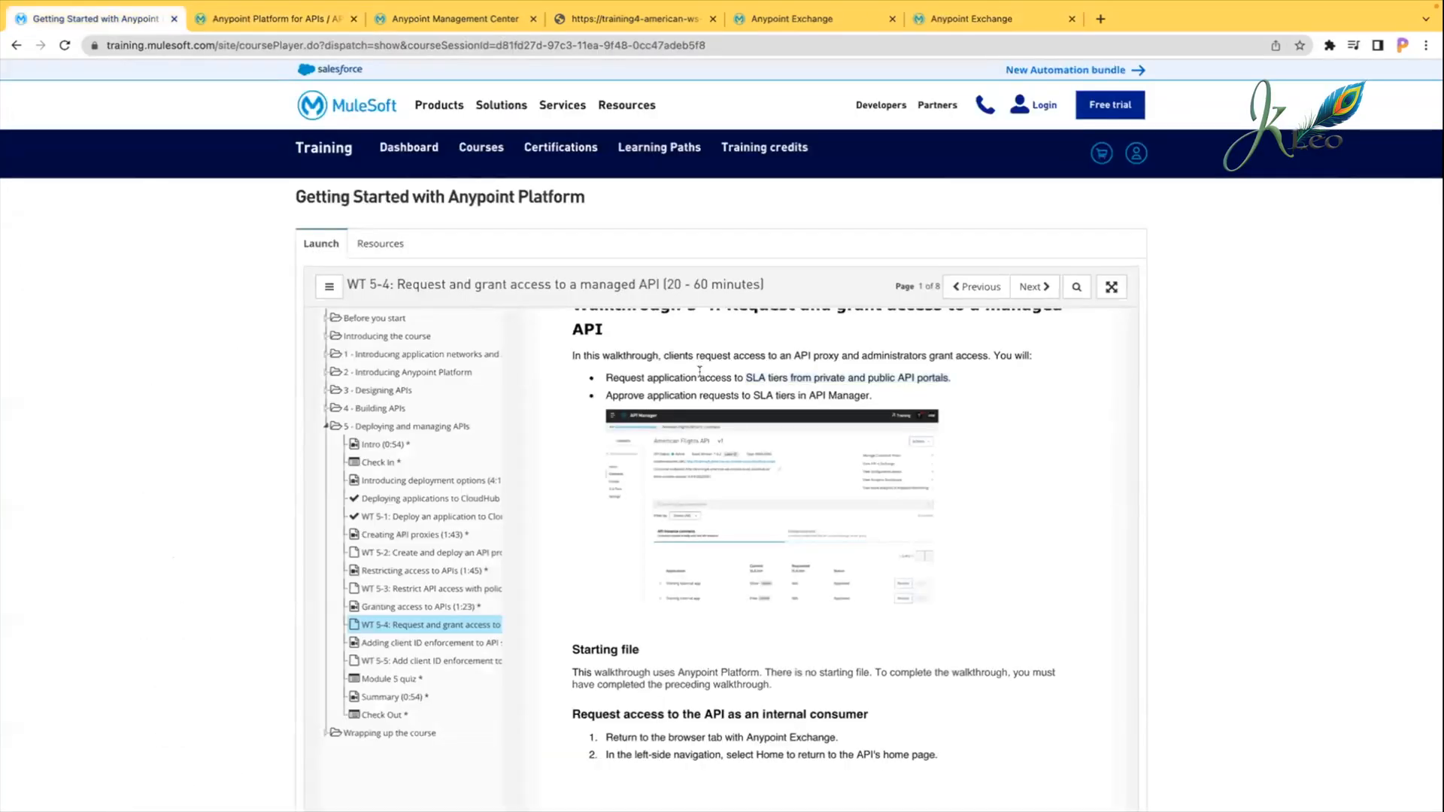
left_click_drag(754, 377, 949, 384)
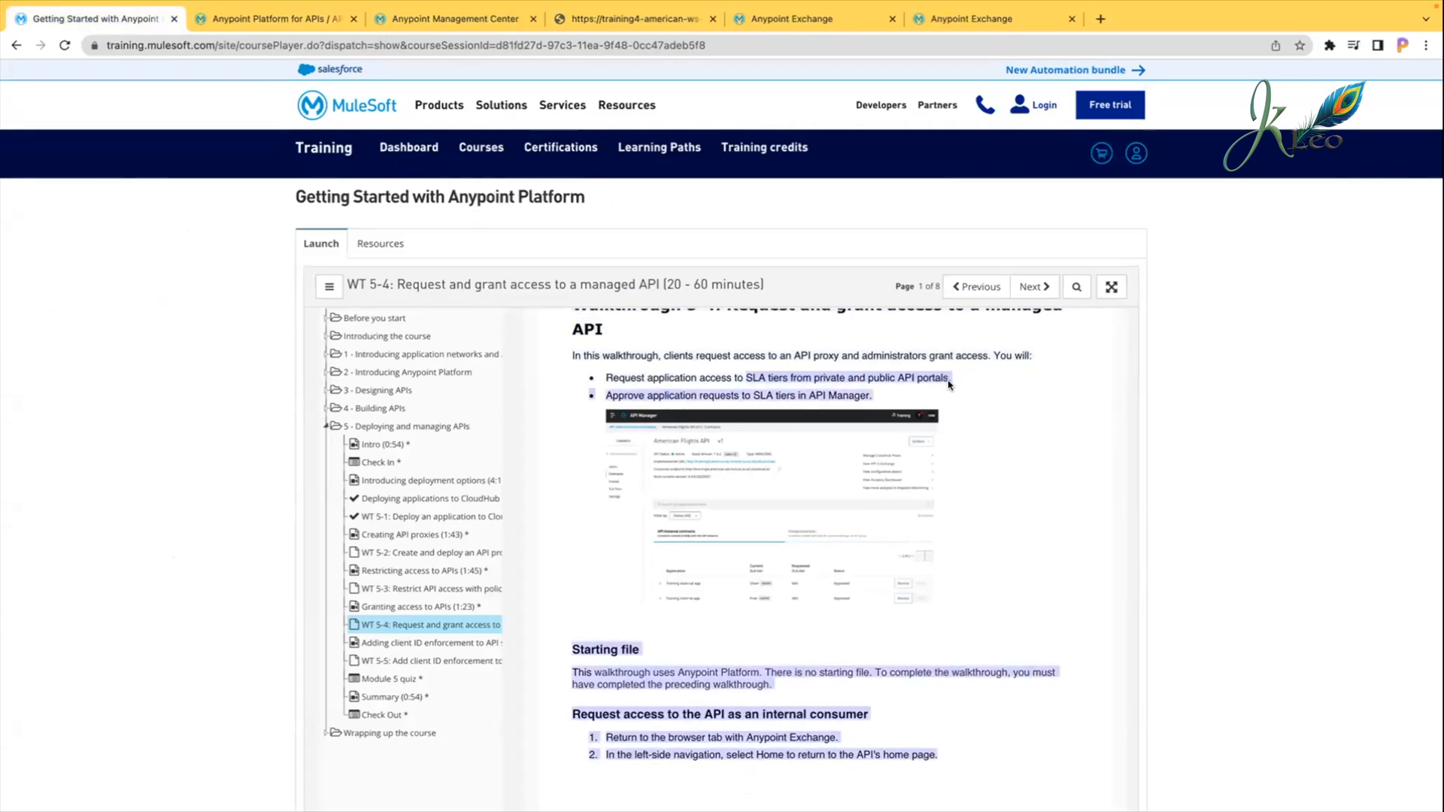
key("ctrl+Right")
key("ctrl+Right")
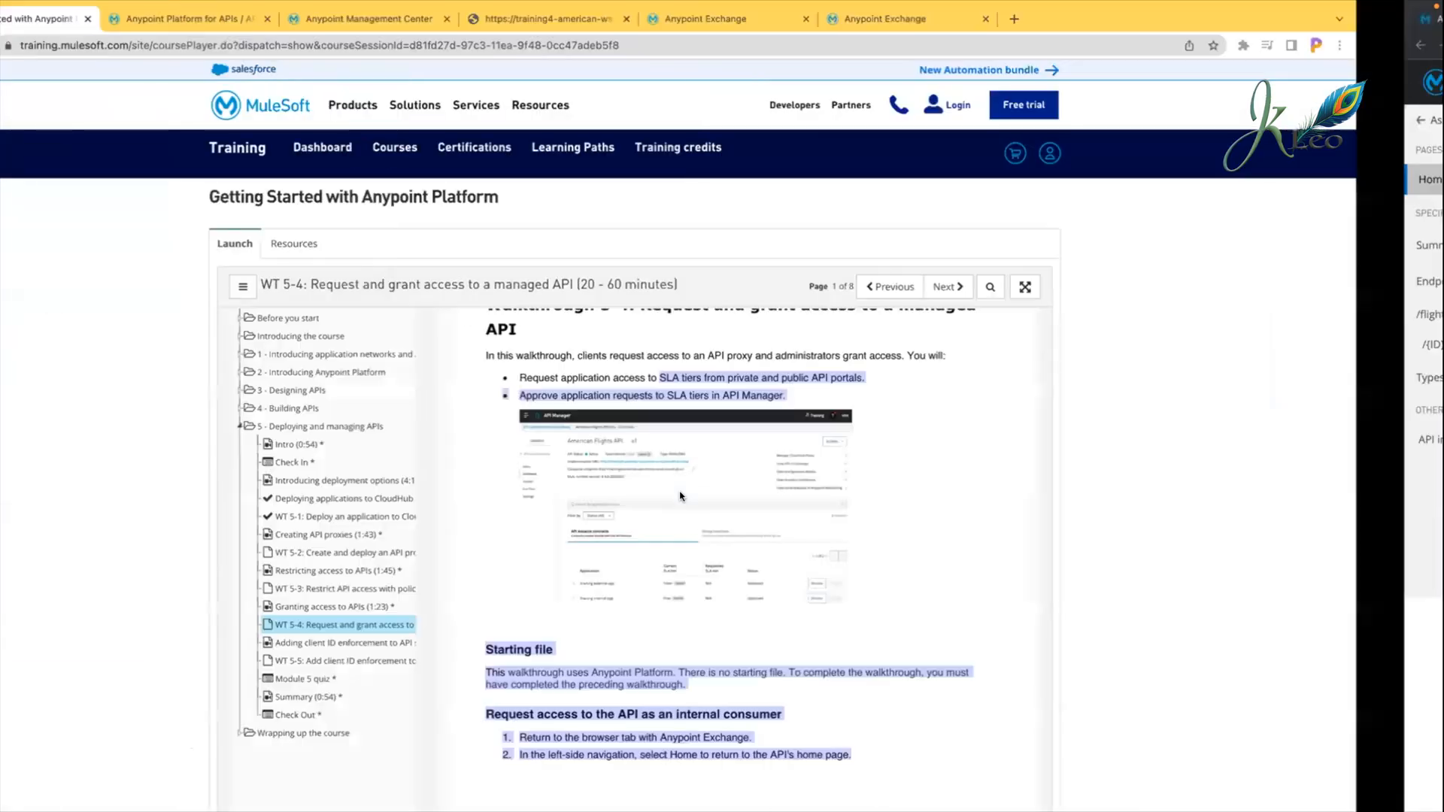
left_click(698, 694)
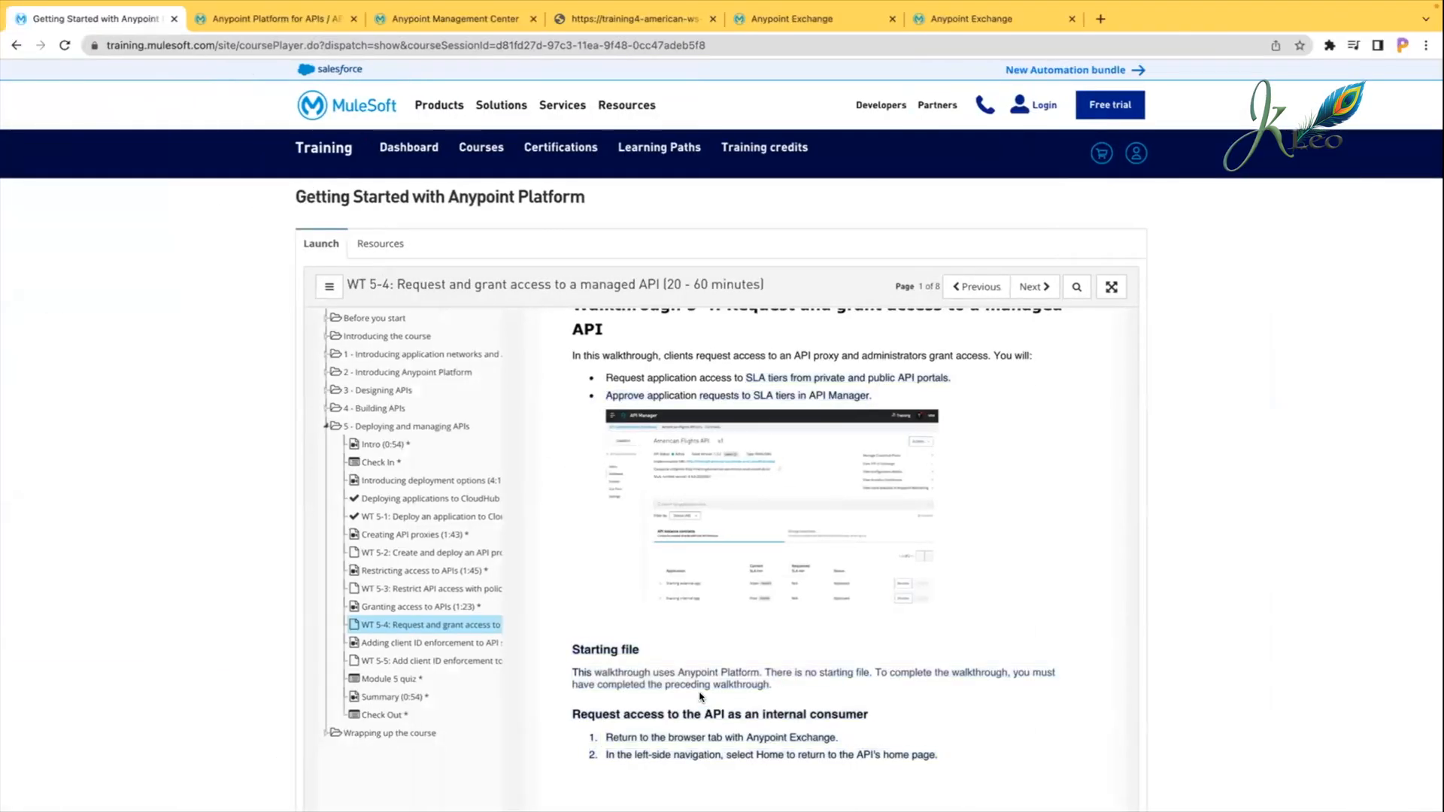
left_click_drag(604, 396, 853, 387)
left_click_drag(853, 395, 870, 399)
left_click(873, 398)
Step: Open American Flights API from the API Administration list in API Manager
left_click(279, 23)
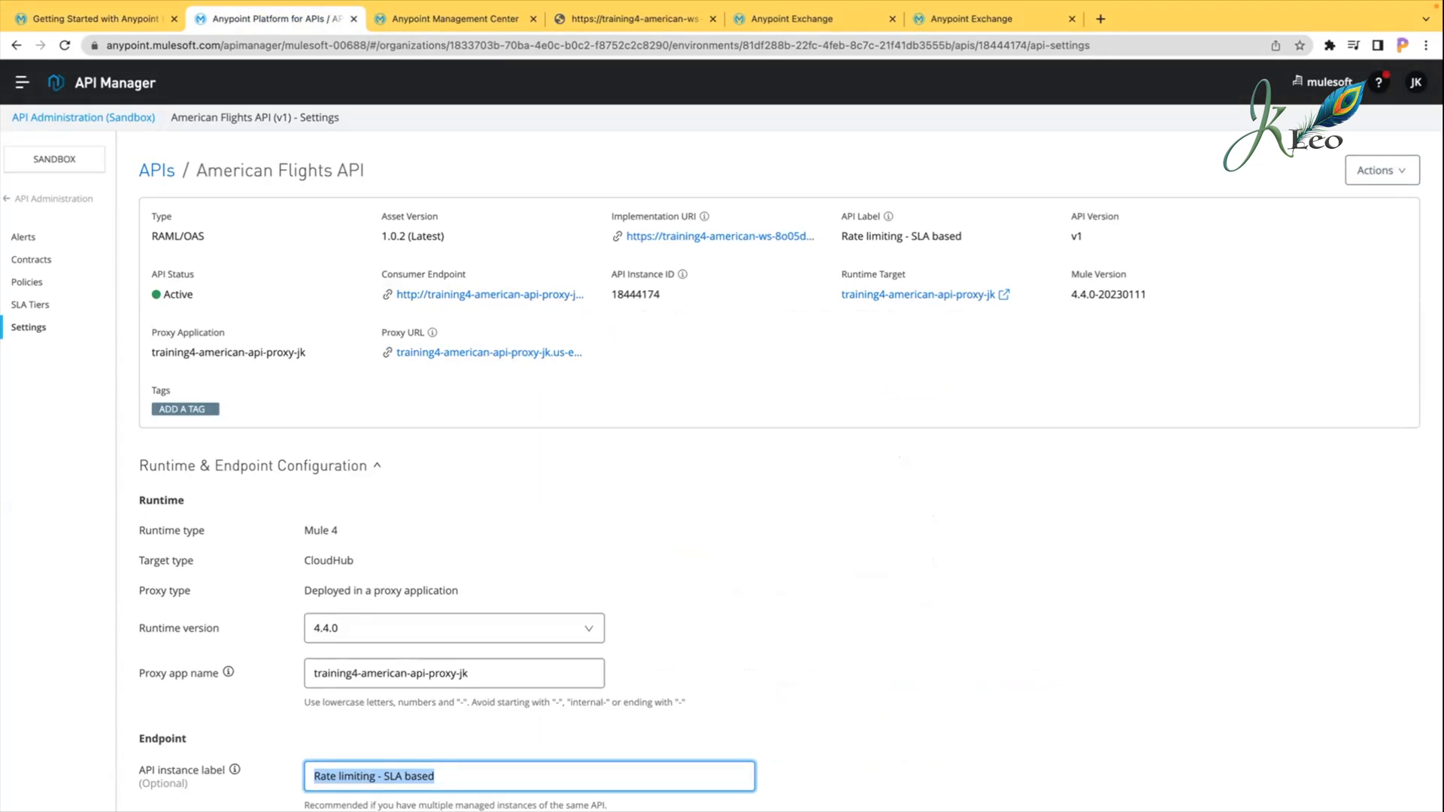
left_click(40, 199)
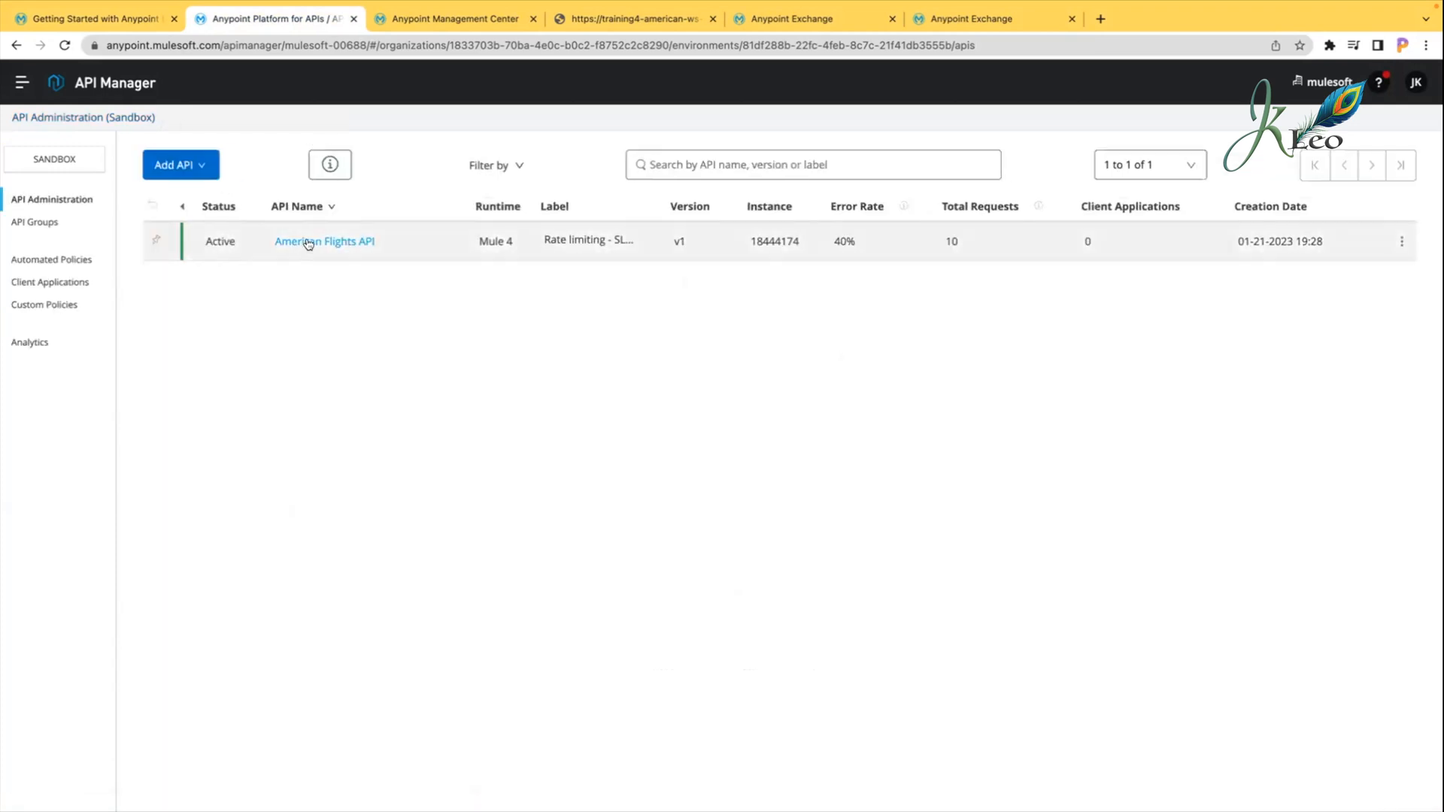
left_click(308, 242)
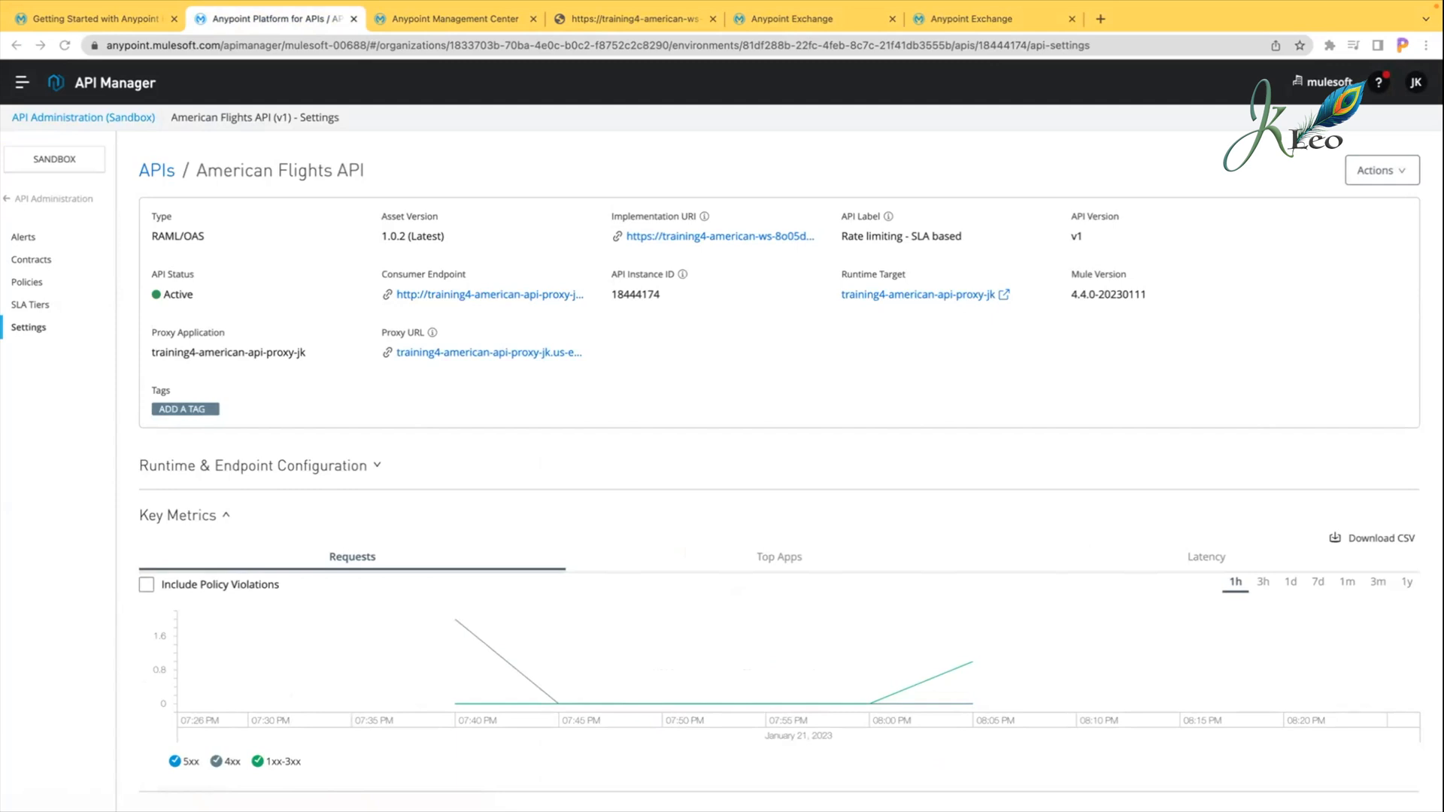
Step: Close the public portal's tab and open the American Flights API asset in the private Exchange
left_click(986, 15)
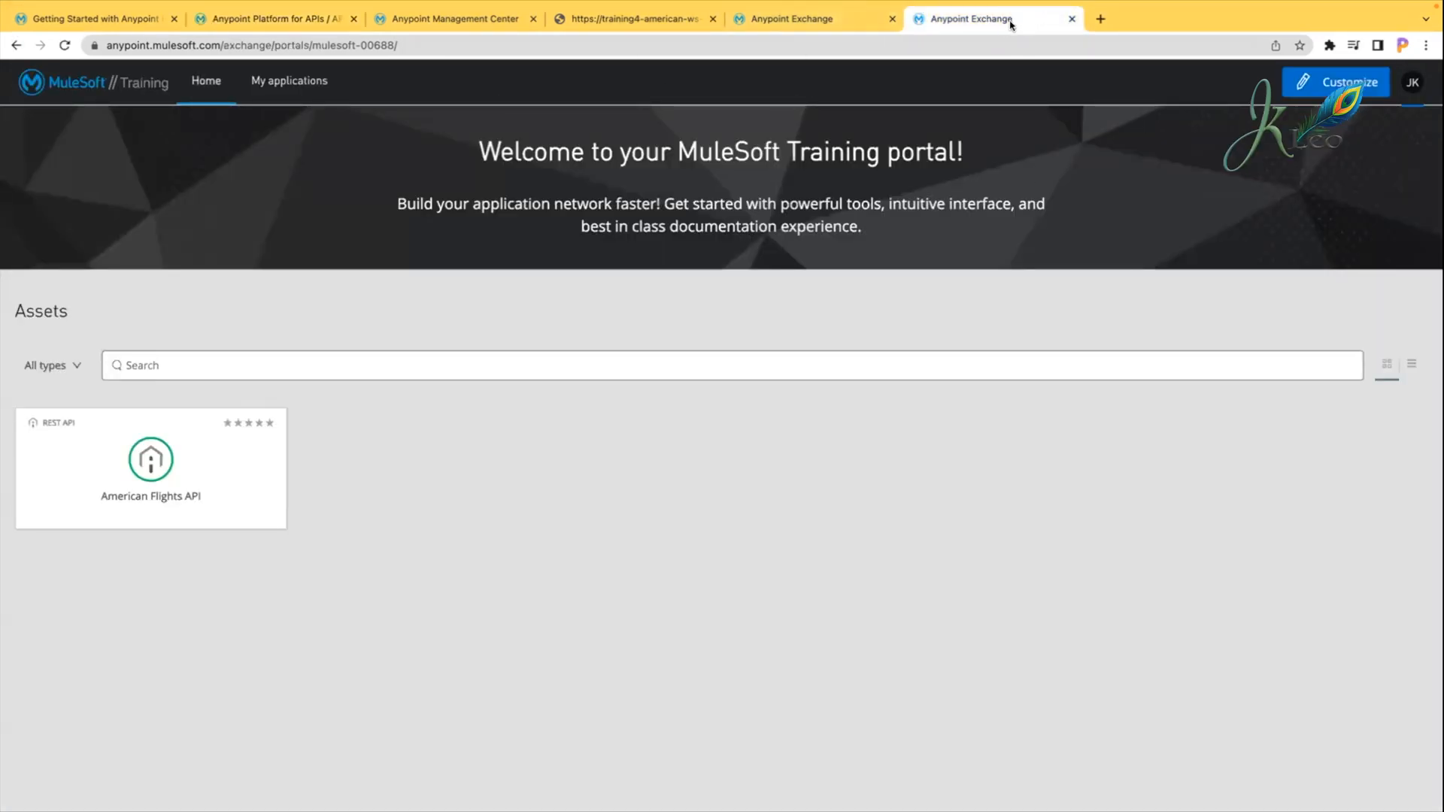
left_click(1072, 19)
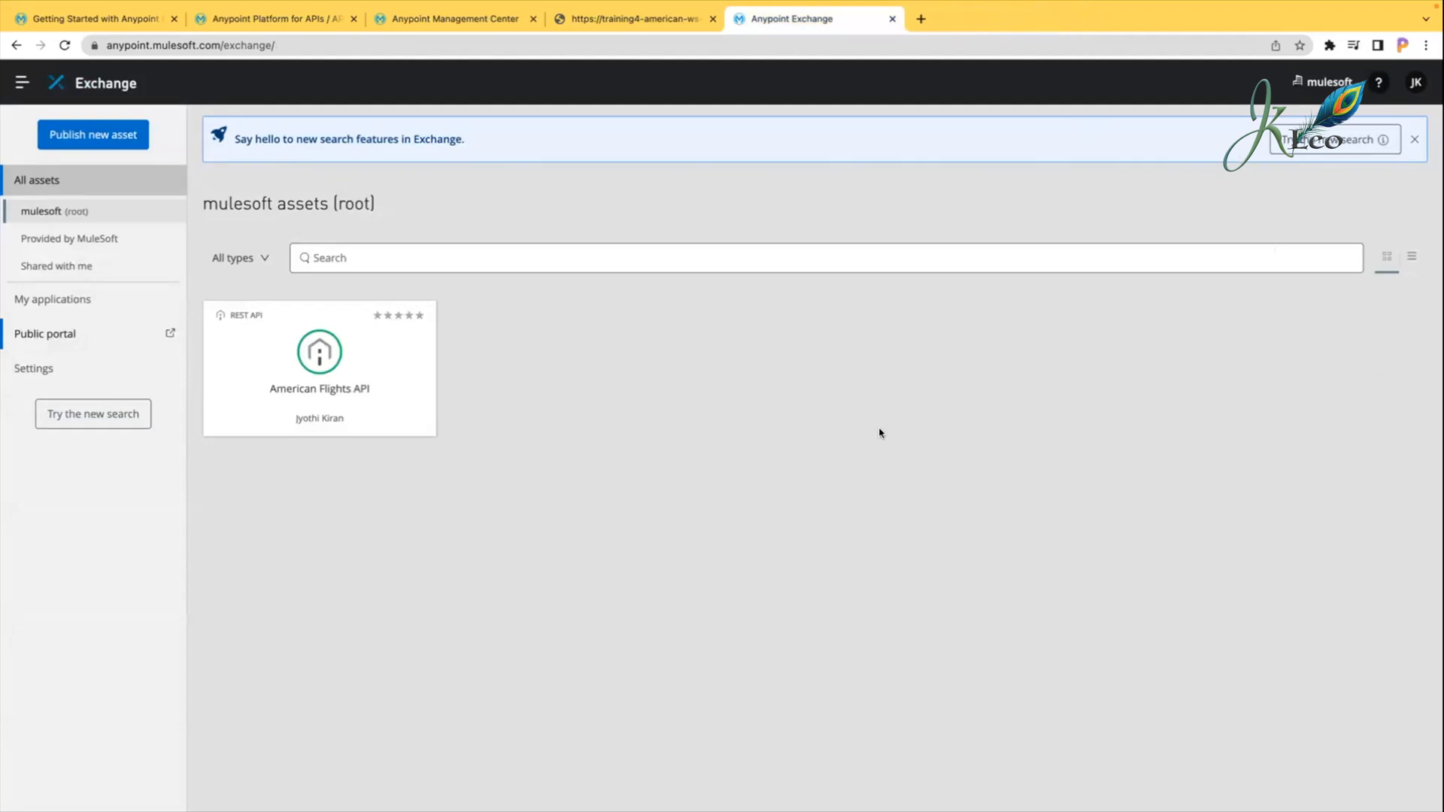
left_click(340, 380)
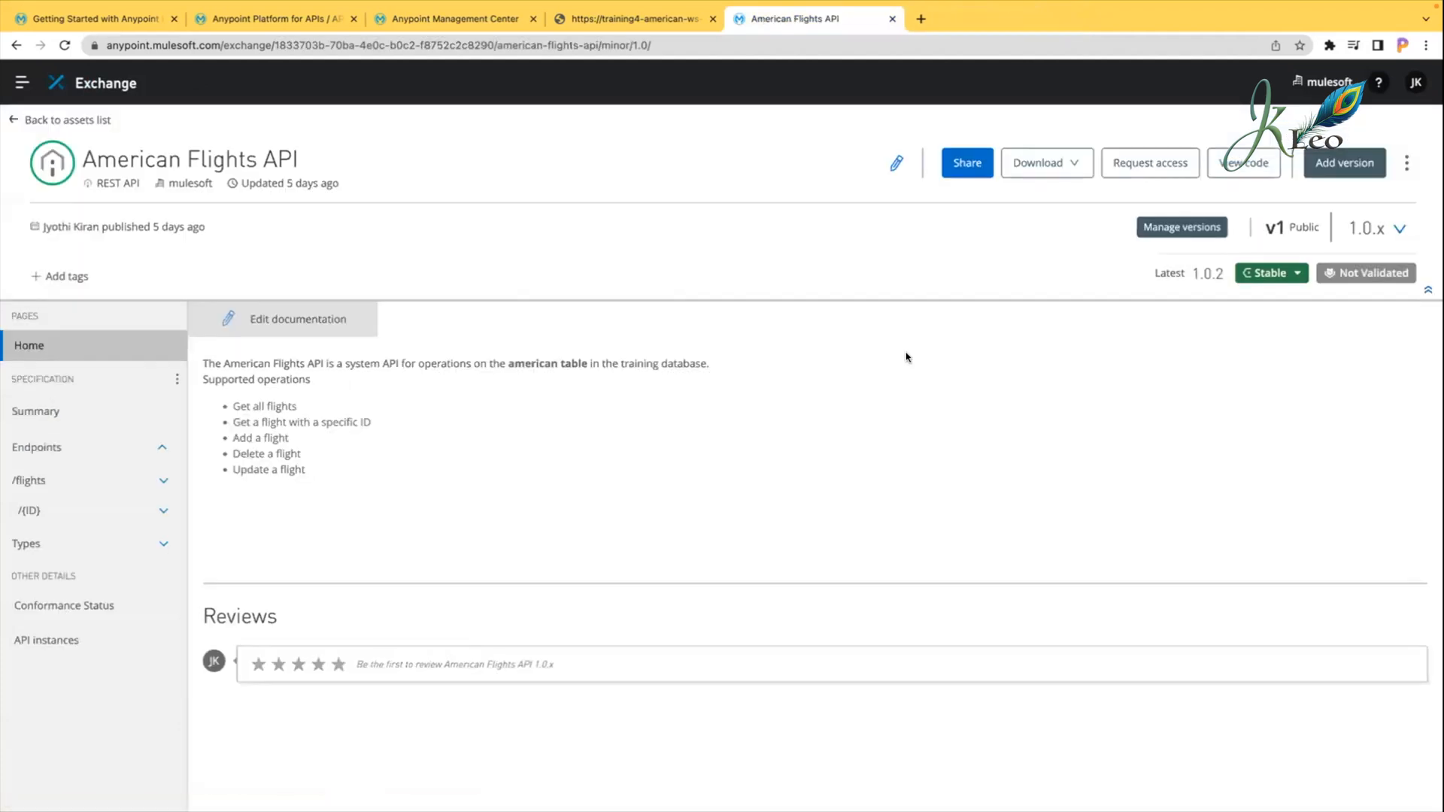
key("ctrl+Right")
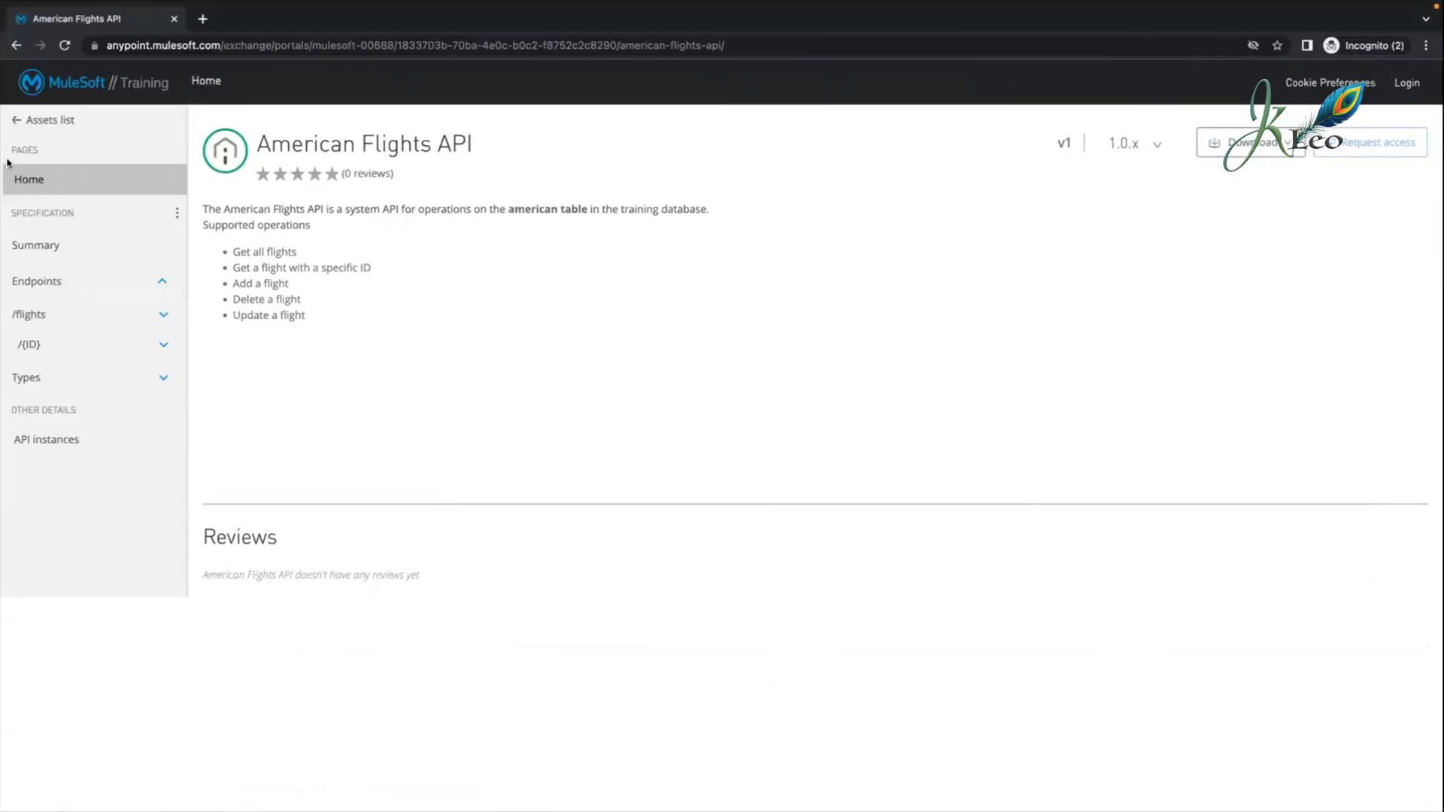
left_click(21, 115)
left_click(236, 467)
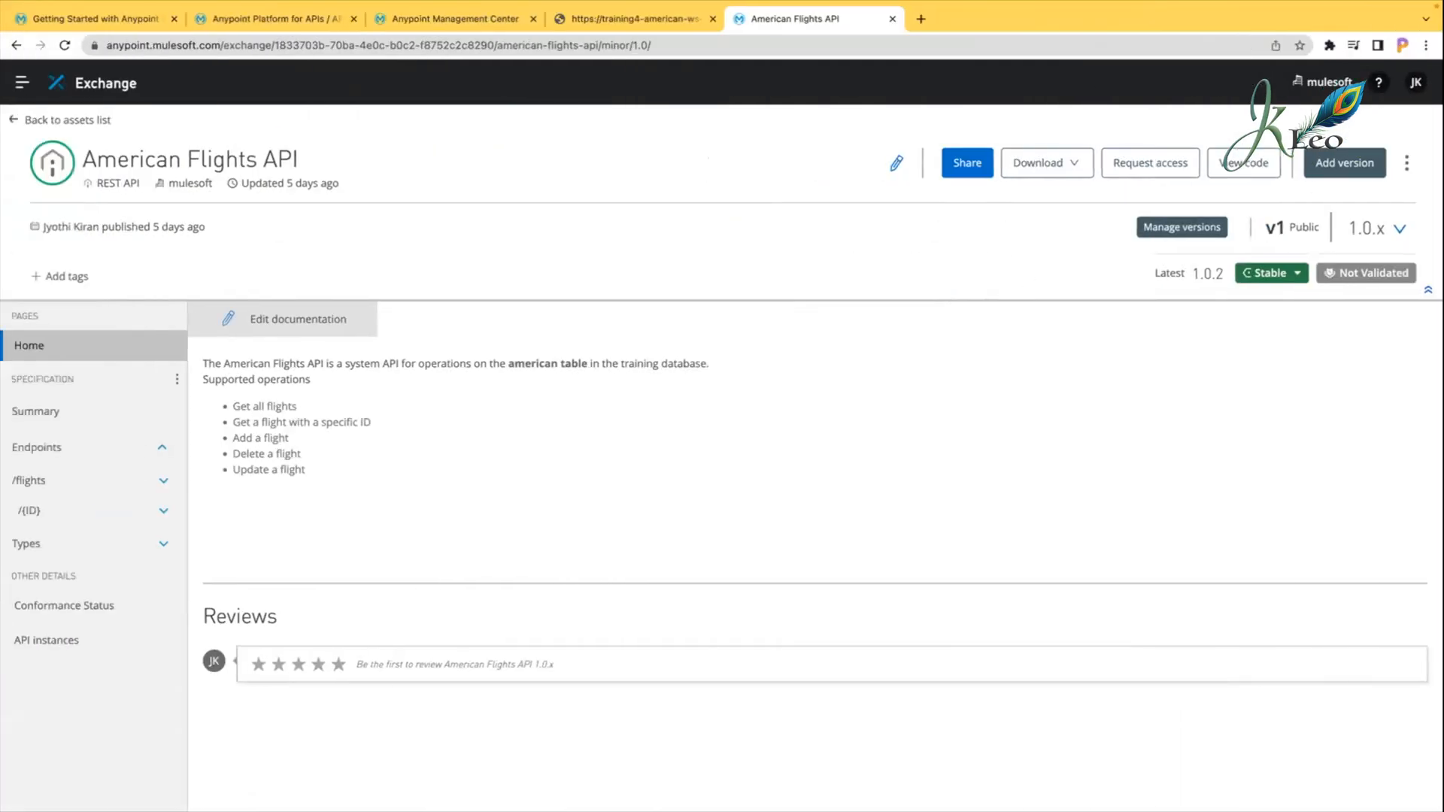
Step: Start an access request for American Flights API with Rate limiting - SLA based as the API instance
left_click(1170, 170)
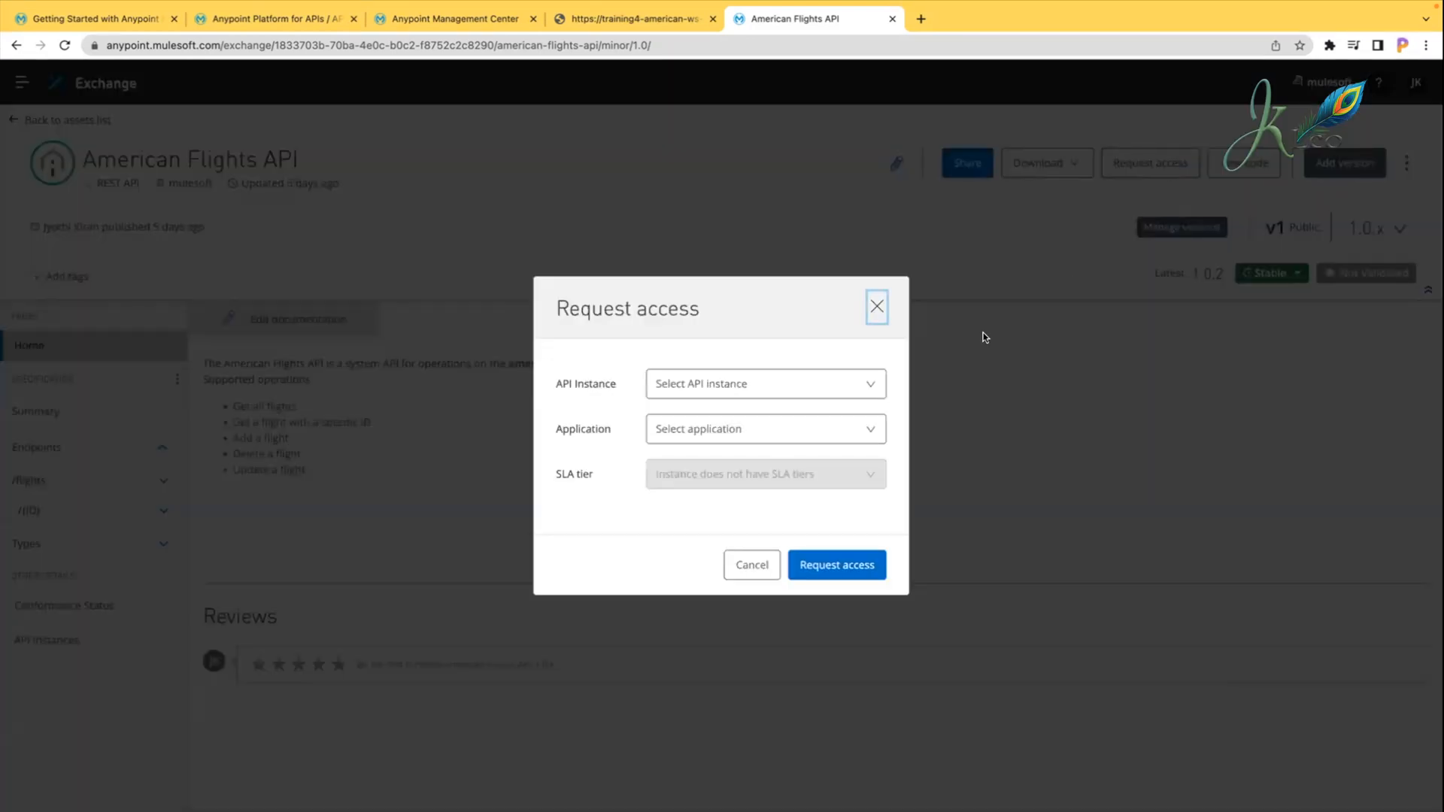
left_click(786, 384)
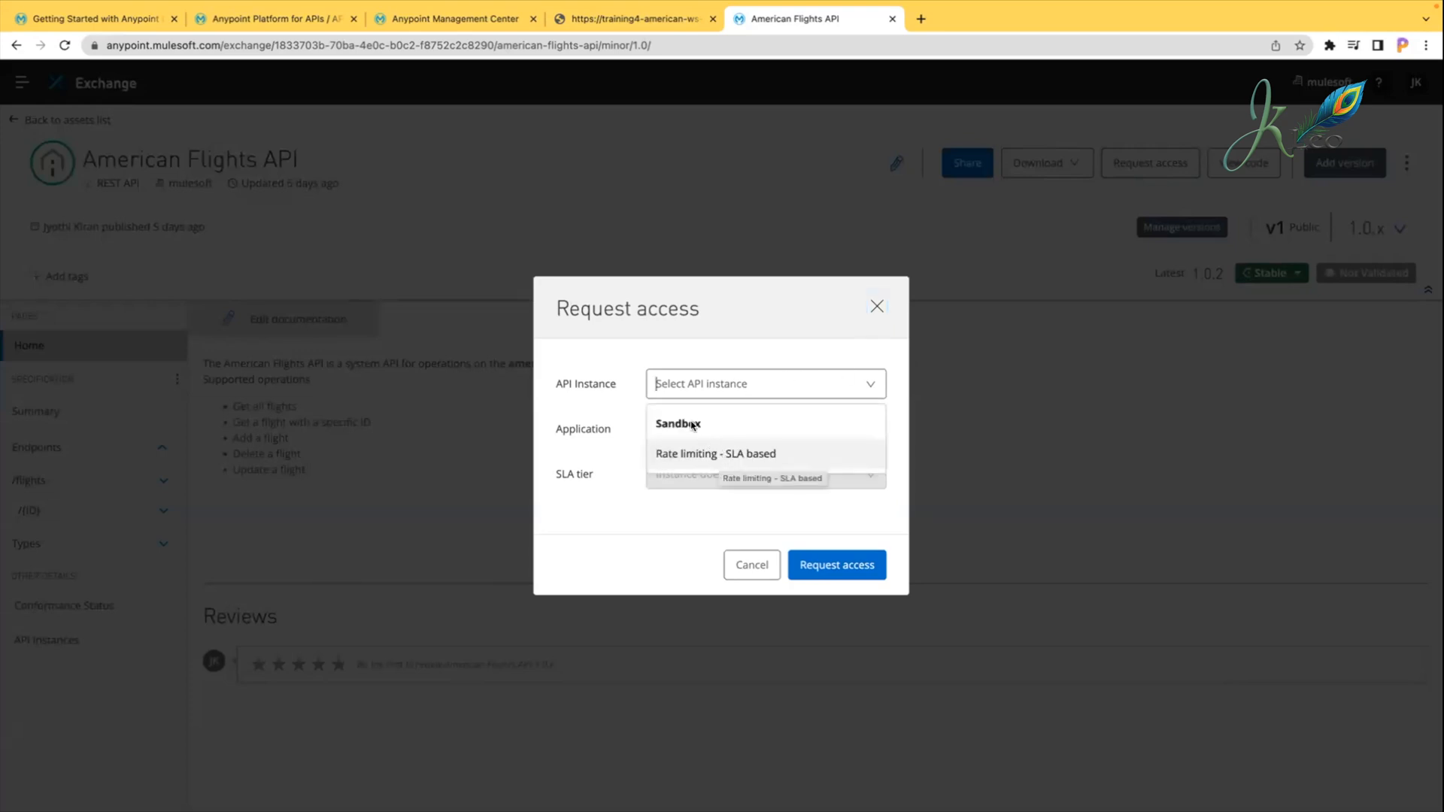
left_click(687, 454)
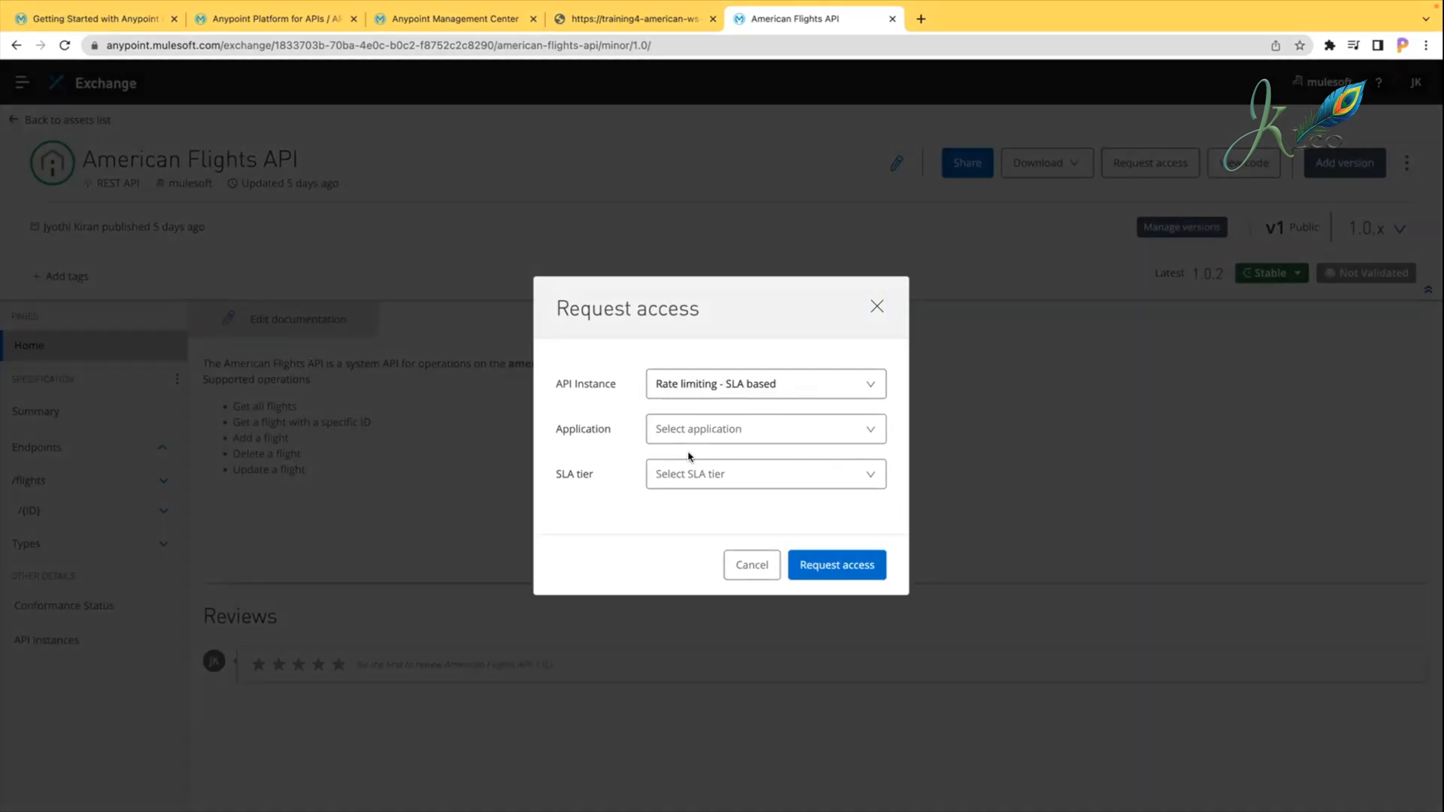
left_click(691, 428)
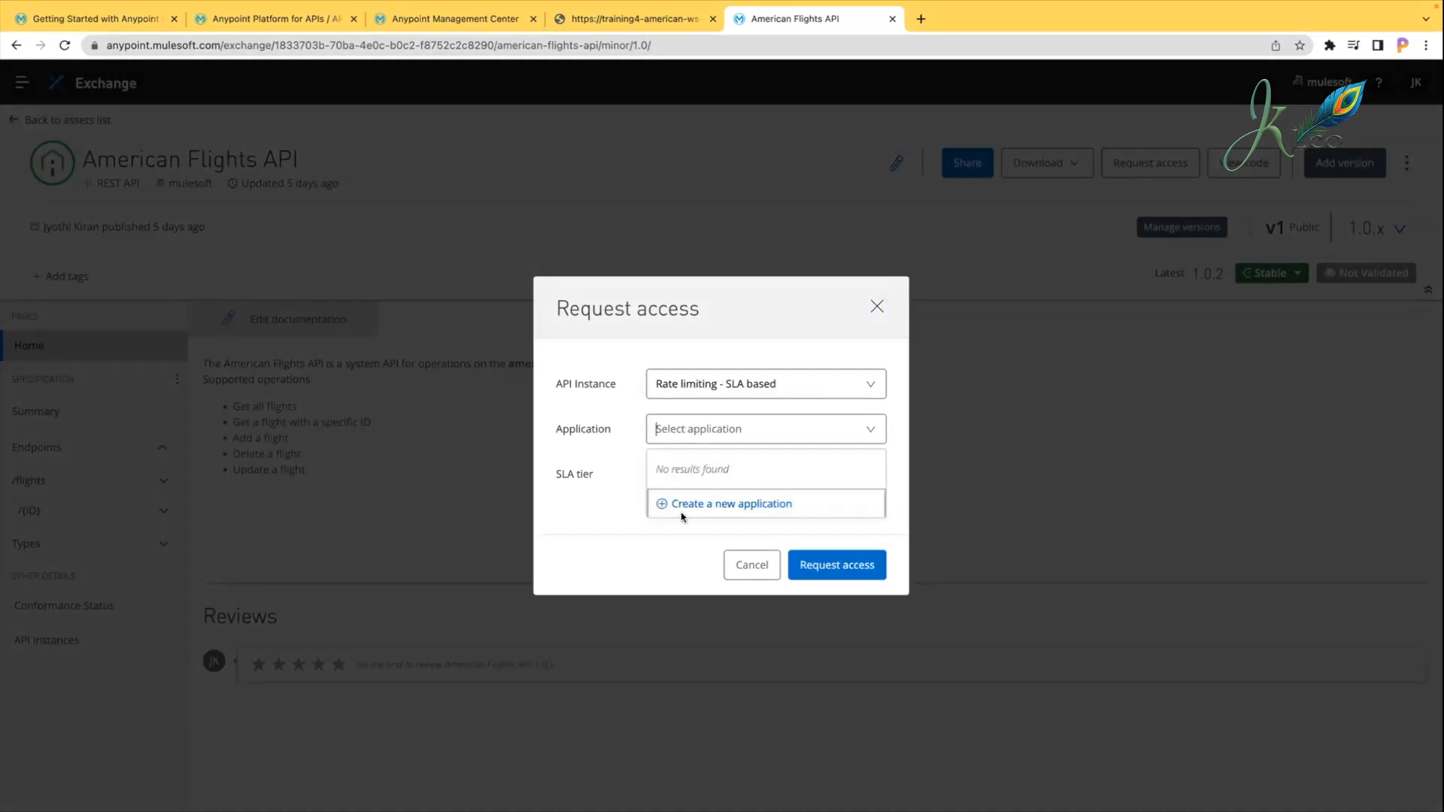
left_click(609, 460)
left_click(743, 419)
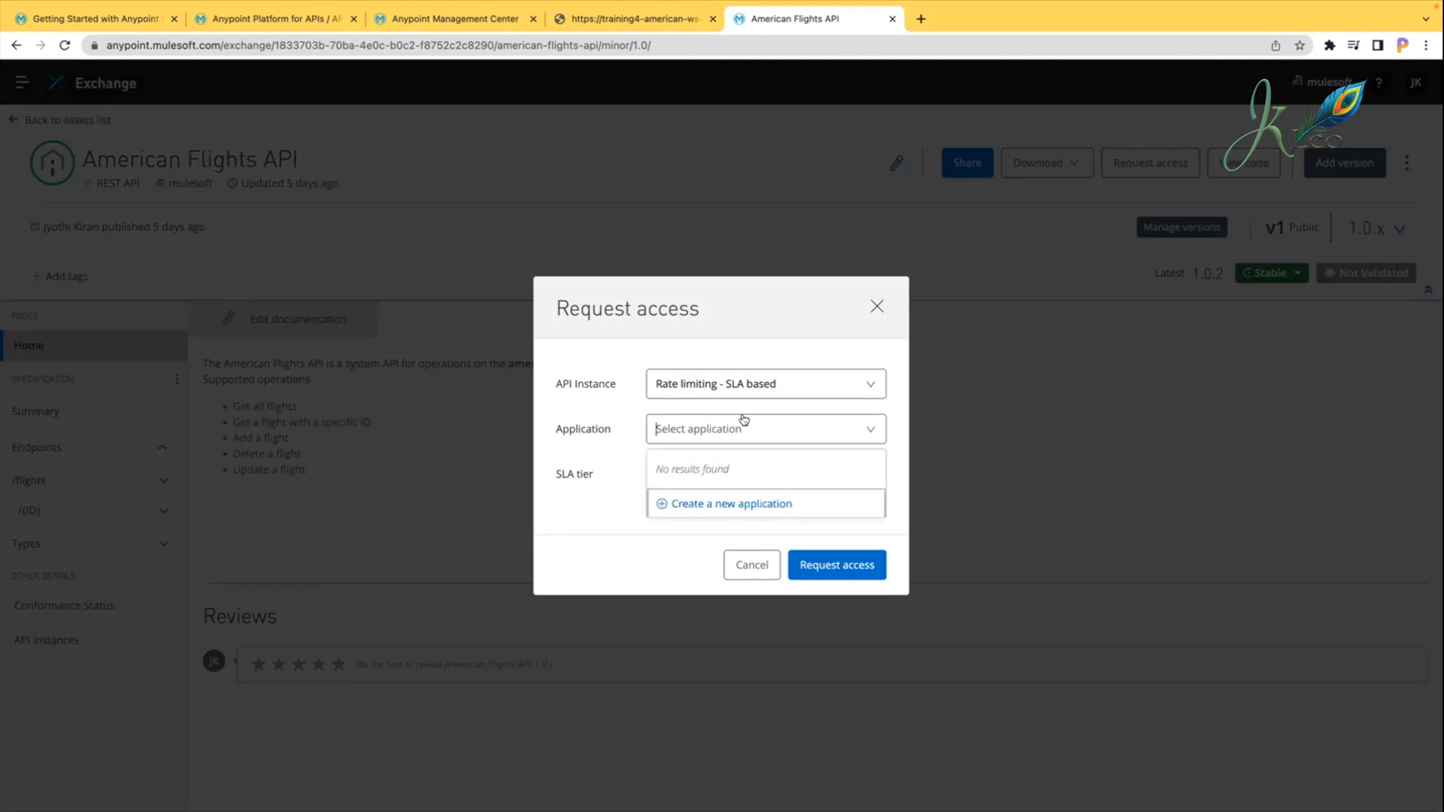
left_click(679, 505)
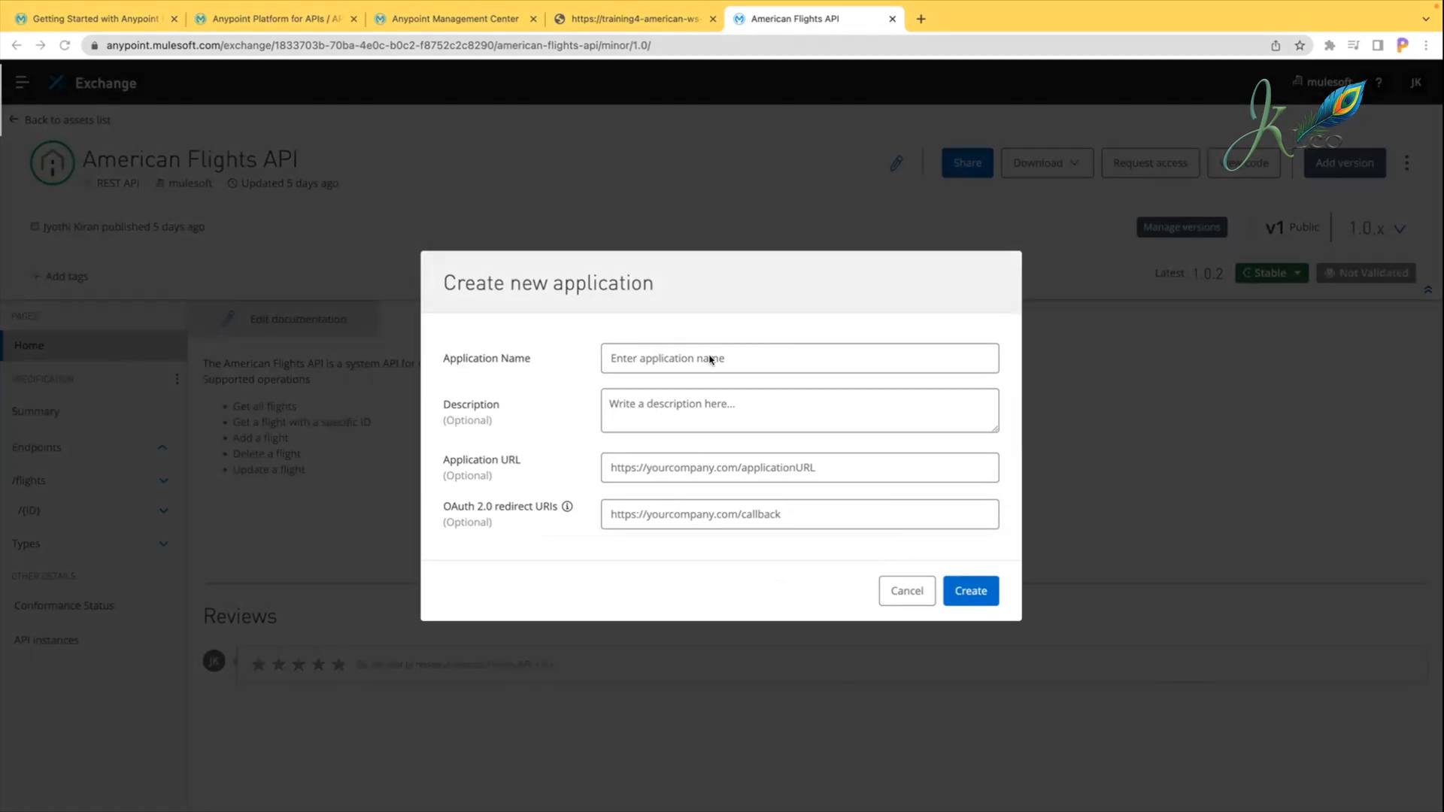
left_click(907, 594)
left_click(692, 433)
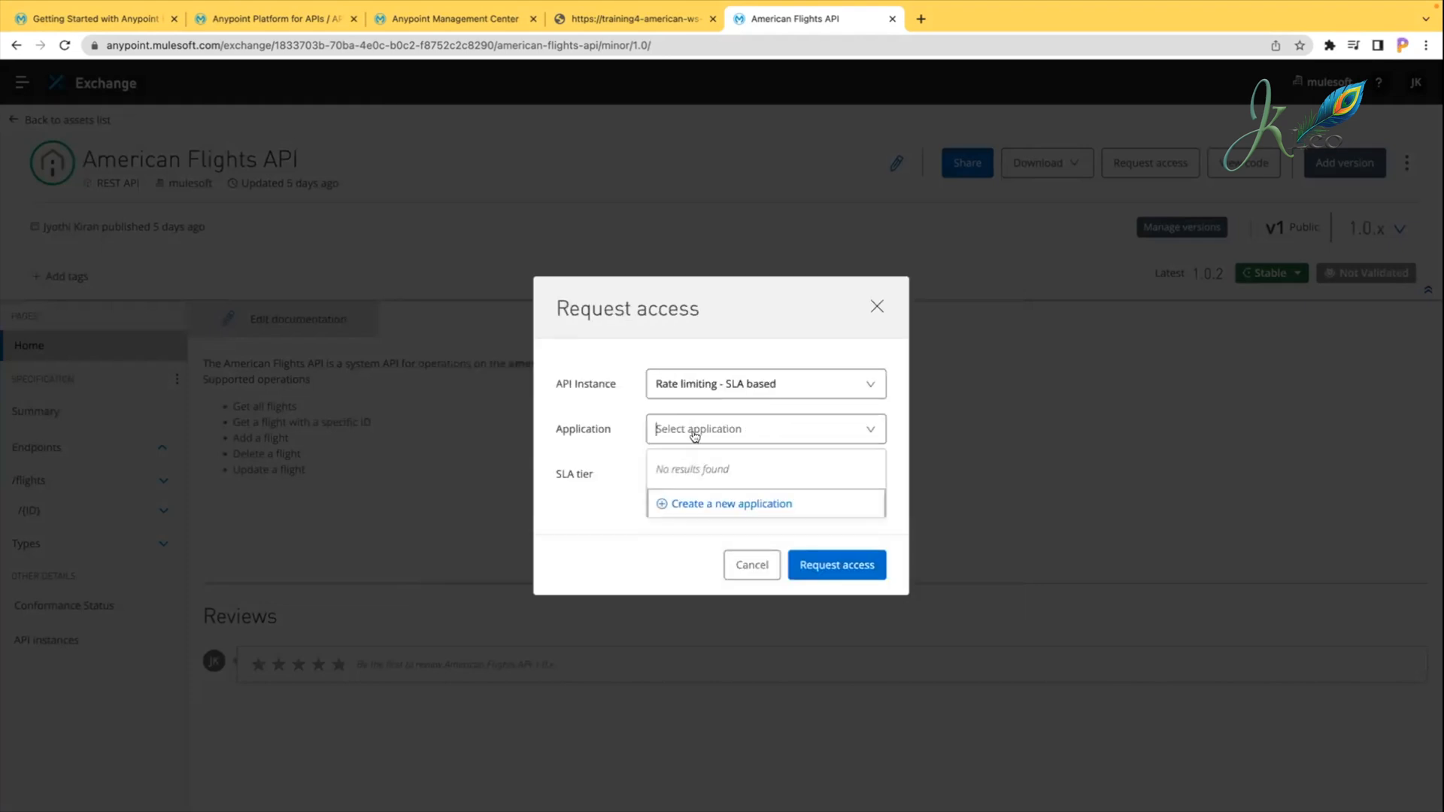
left_click(602, 526)
Step: Set the request's SLA tier to Free and check the access request settings in walkthrough 5-4
left_click(687, 481)
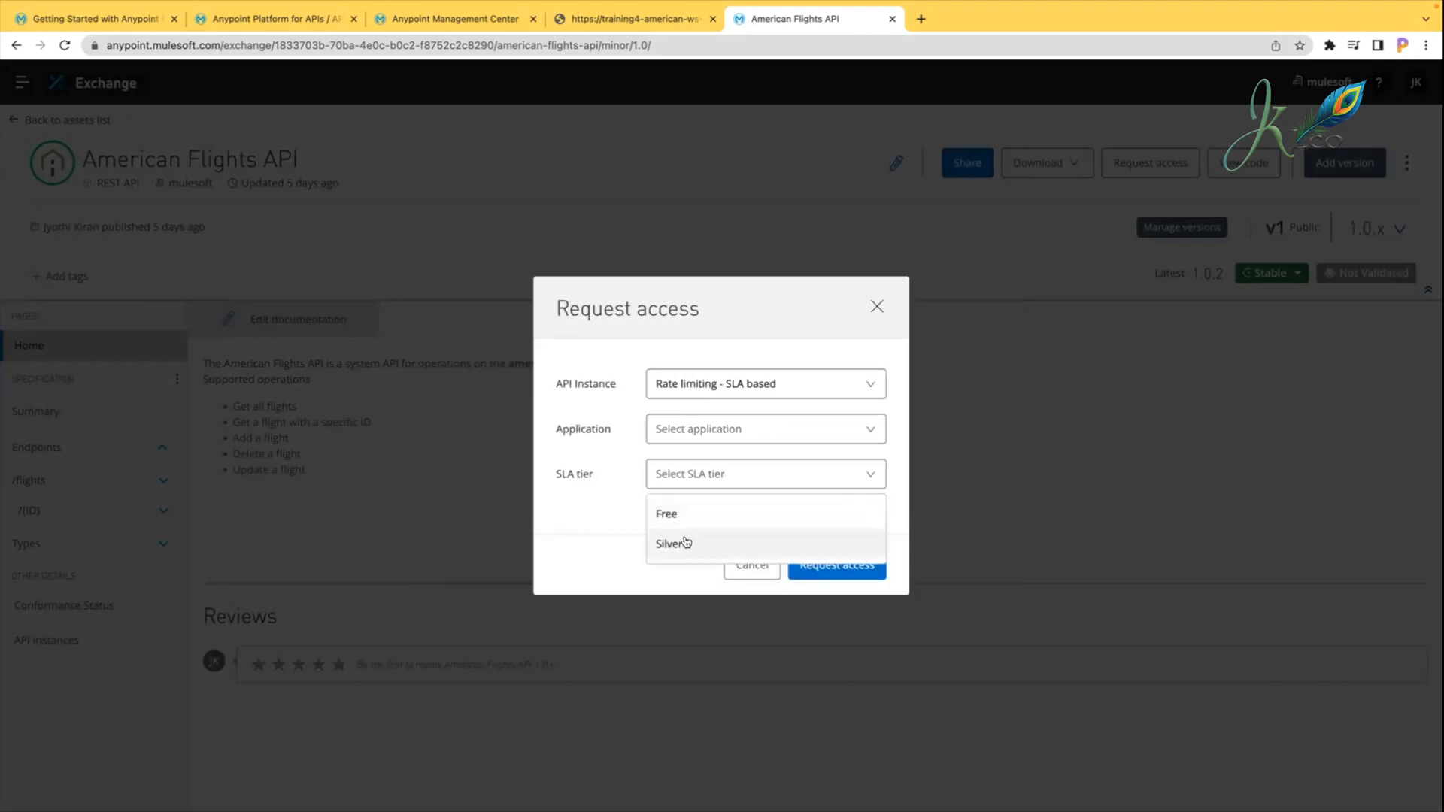
left_click(667, 513)
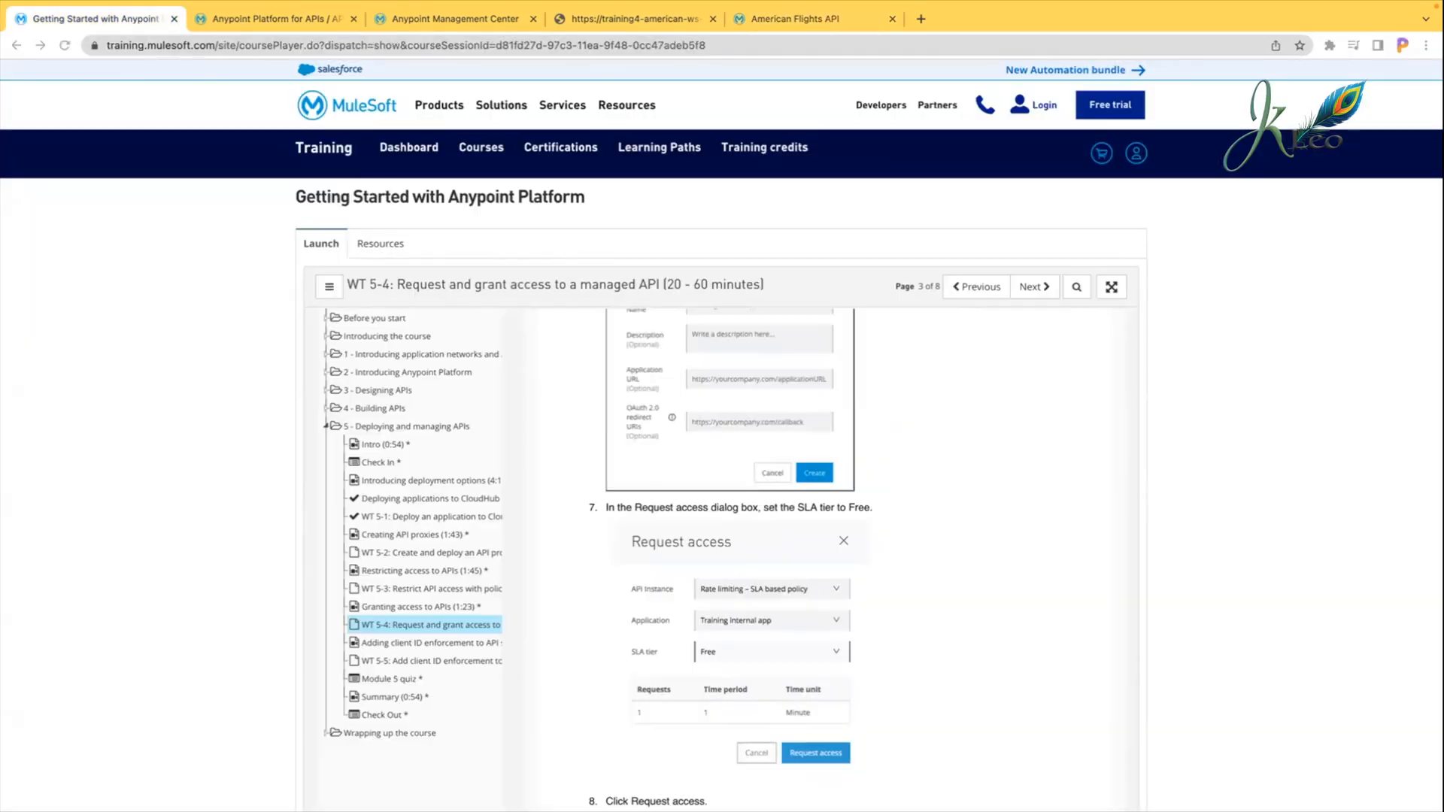
left_click(91, 19)
left_click(307, 17)
left_click(835, 19)
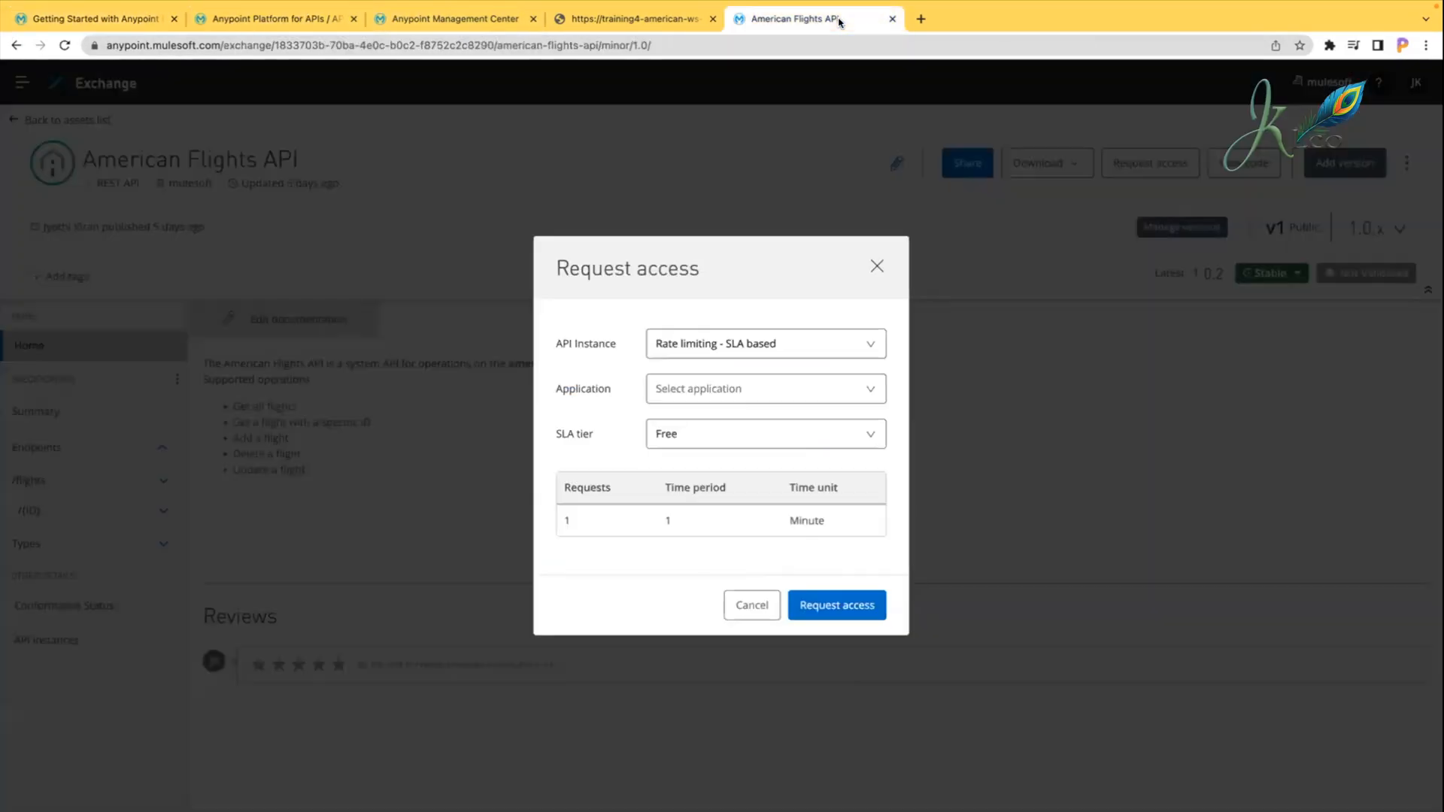
Step: Create a new application named Training internal app for the access request, leaving the optional fields empty
left_click(773, 381)
left_click(731, 461)
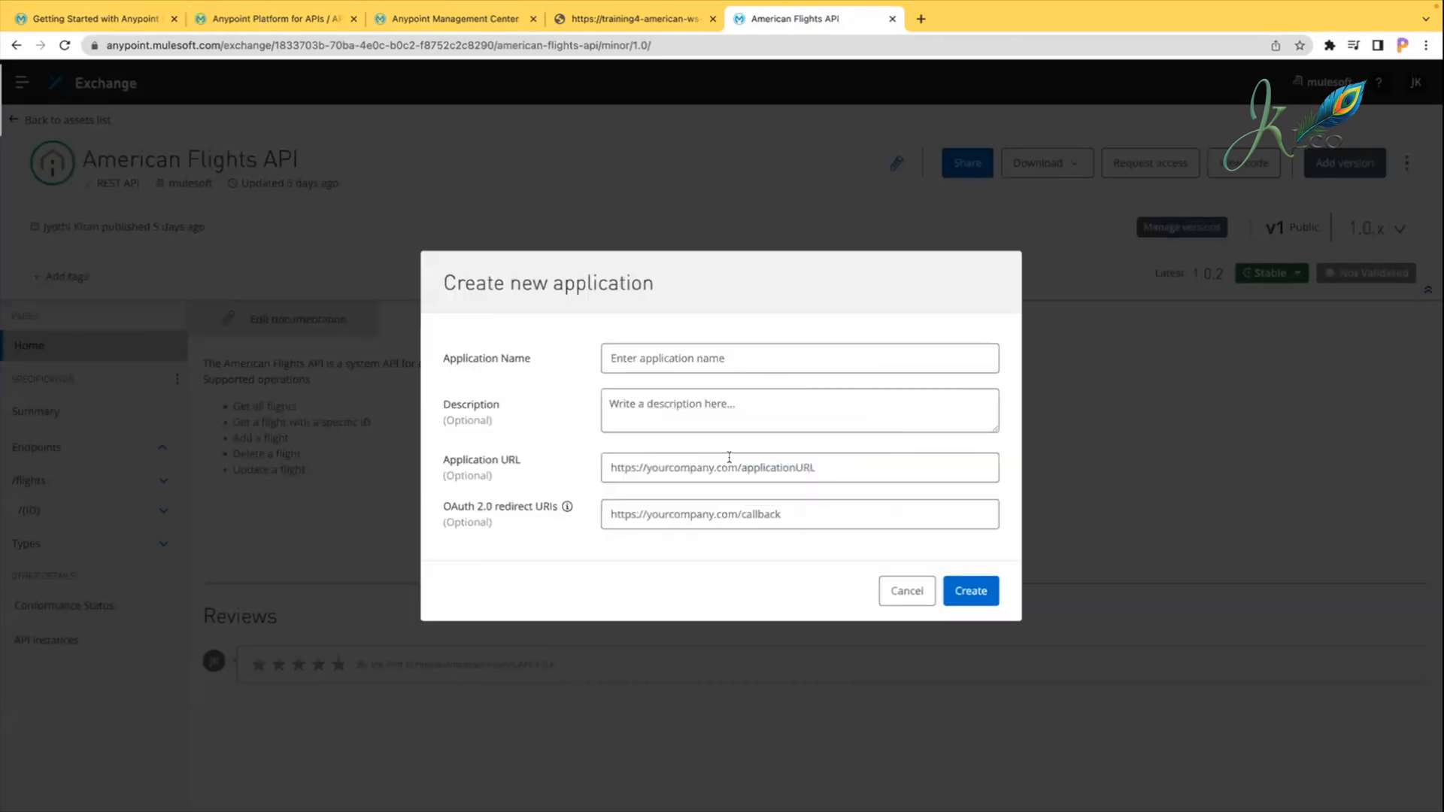
left_click(701, 355)
type("T")
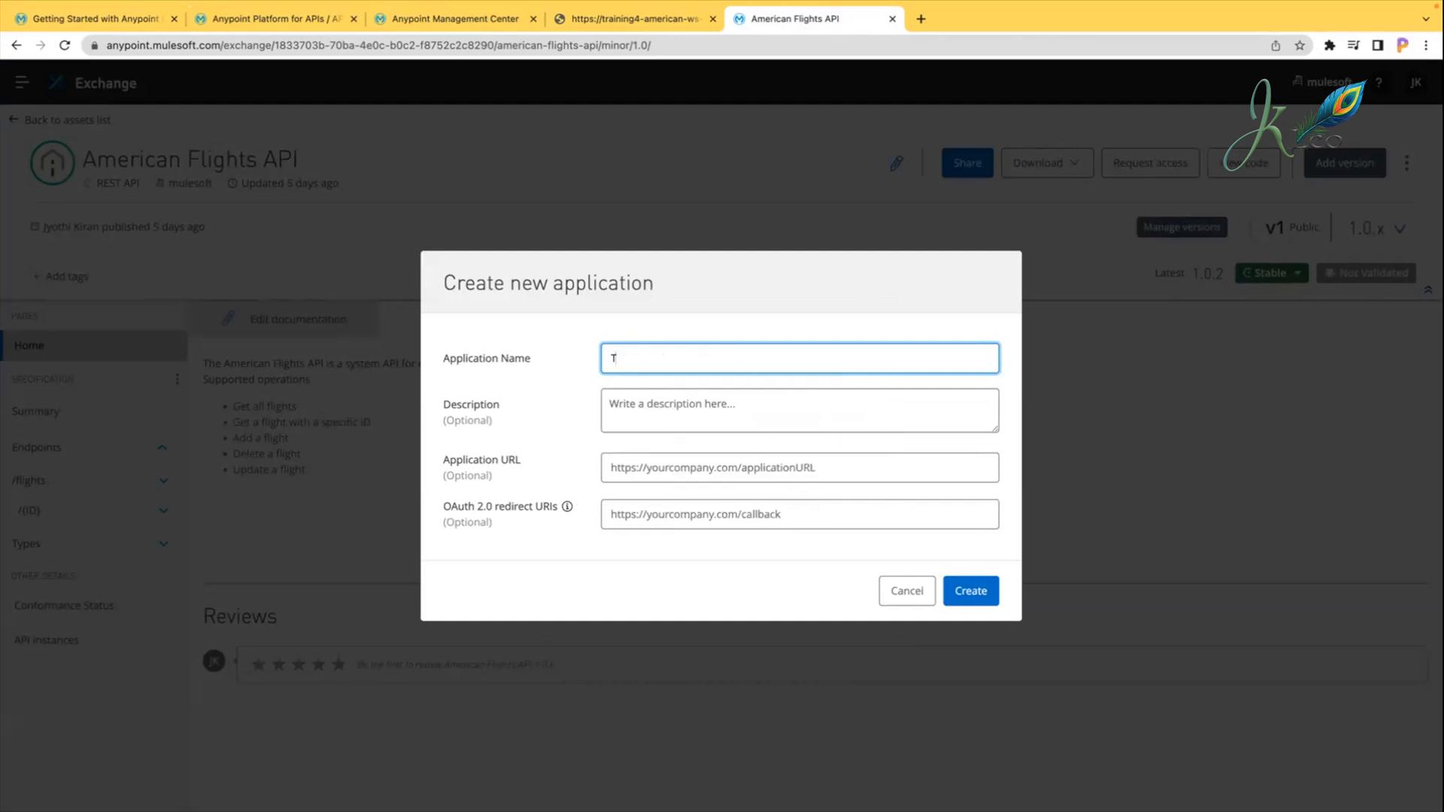
type("raining internal app")
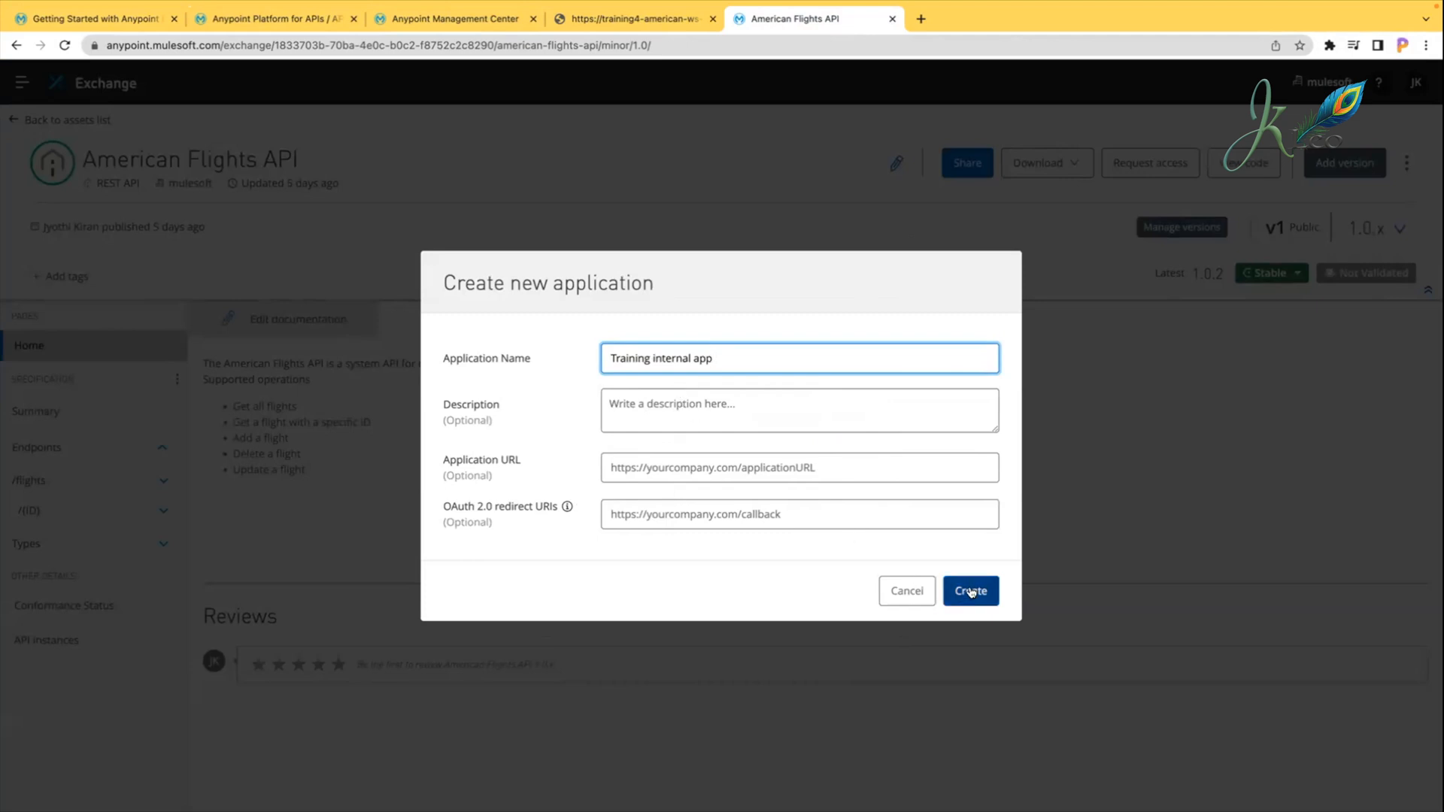
left_click_drag(473, 421, 487, 537)
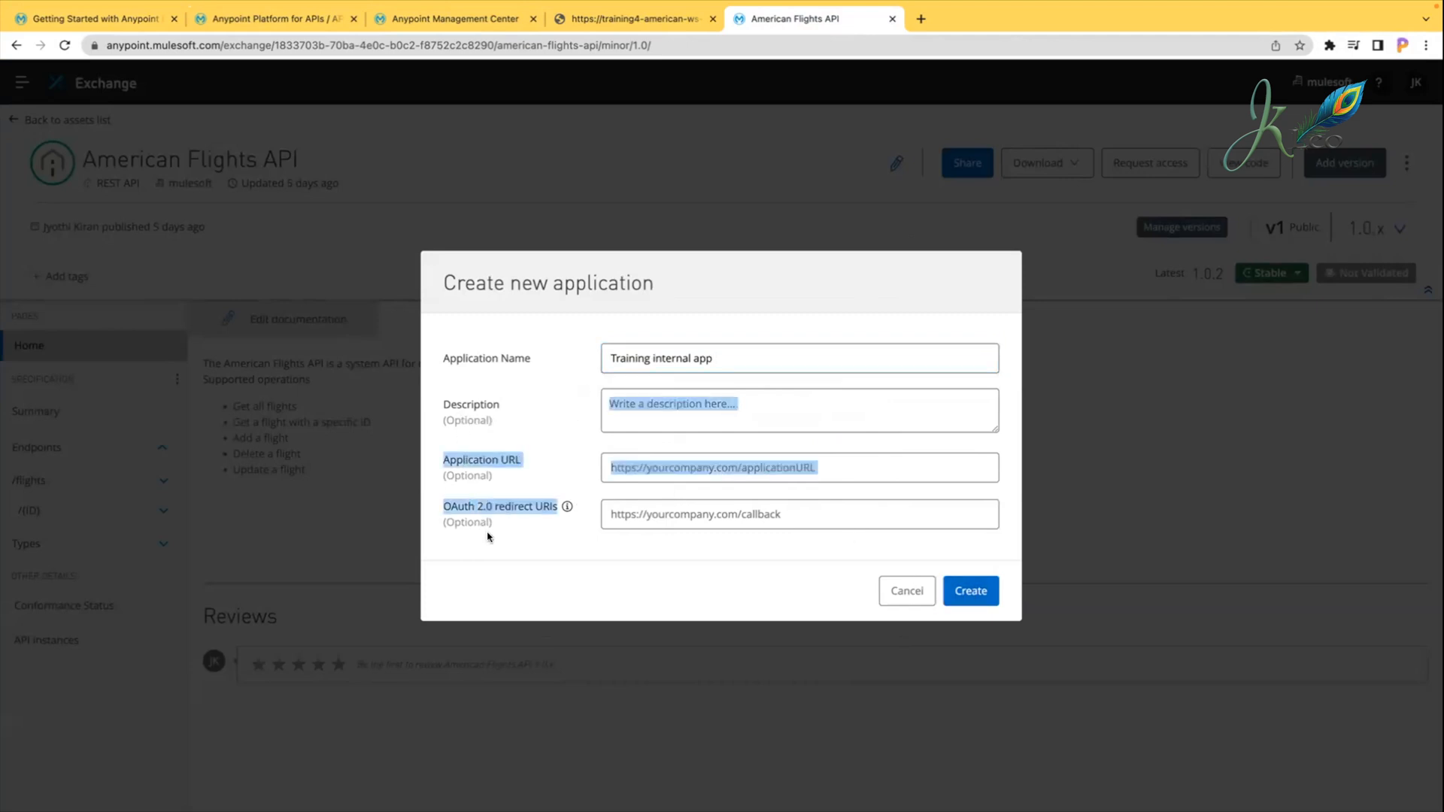
left_click(488, 537)
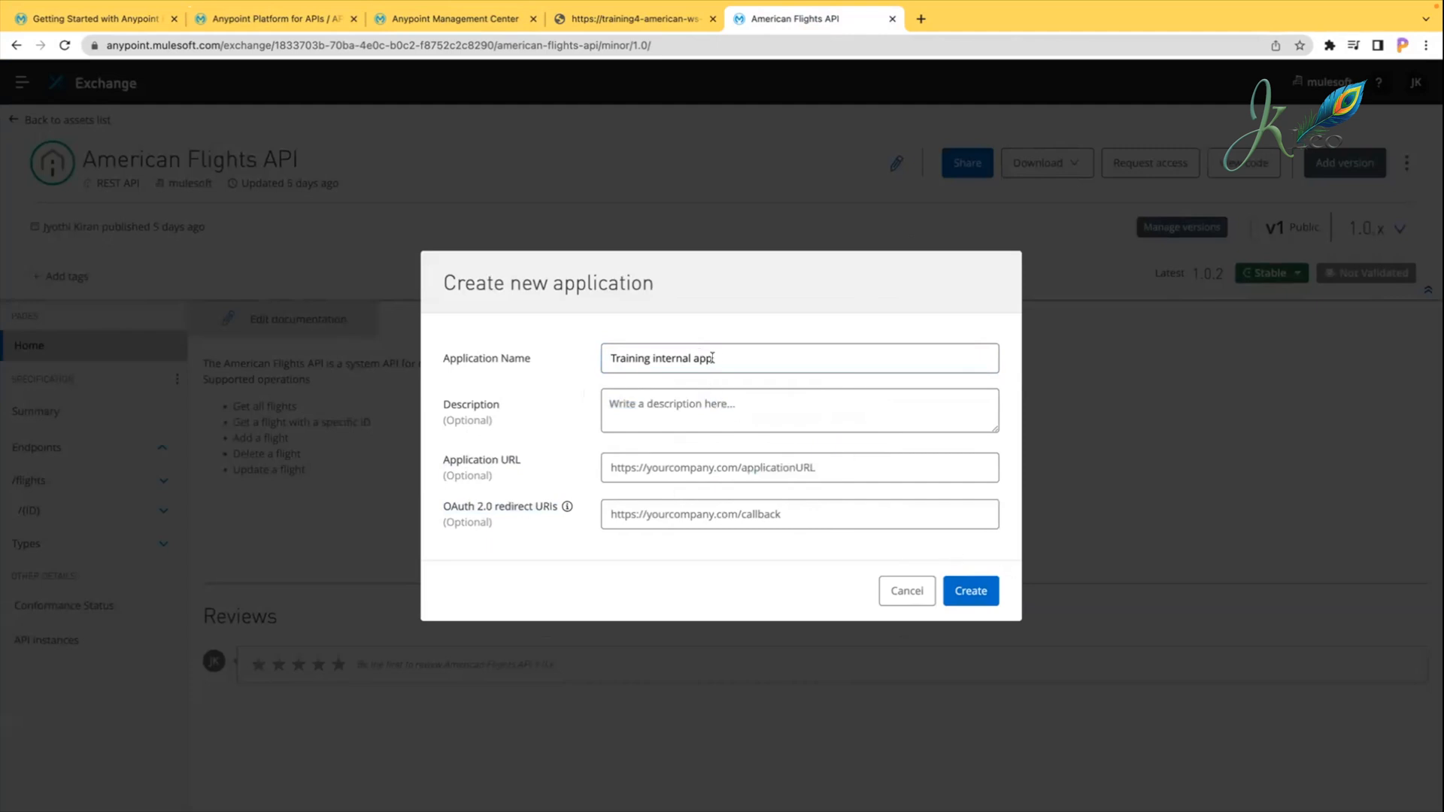
left_click_drag(712, 358, 598, 363)
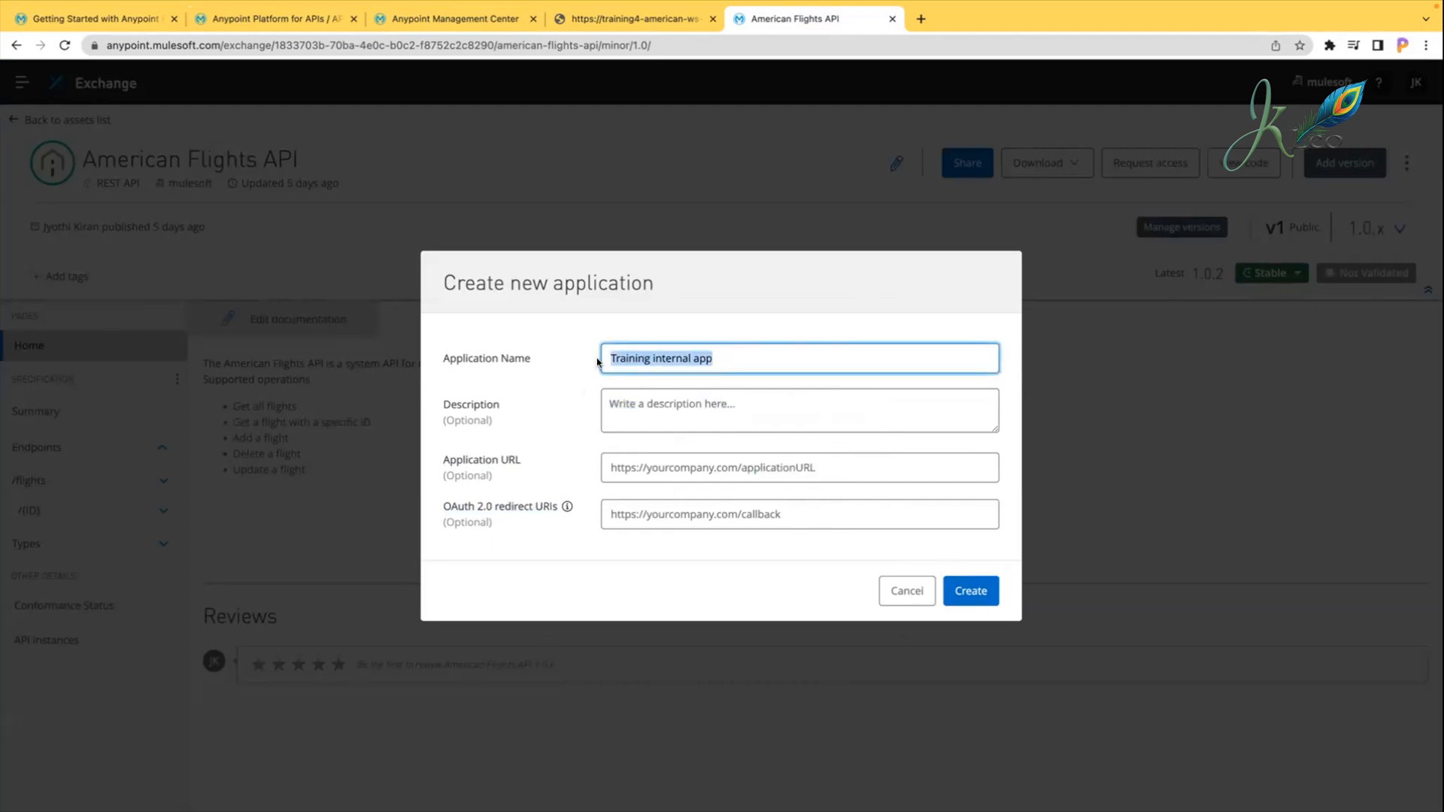
left_click(725, 356)
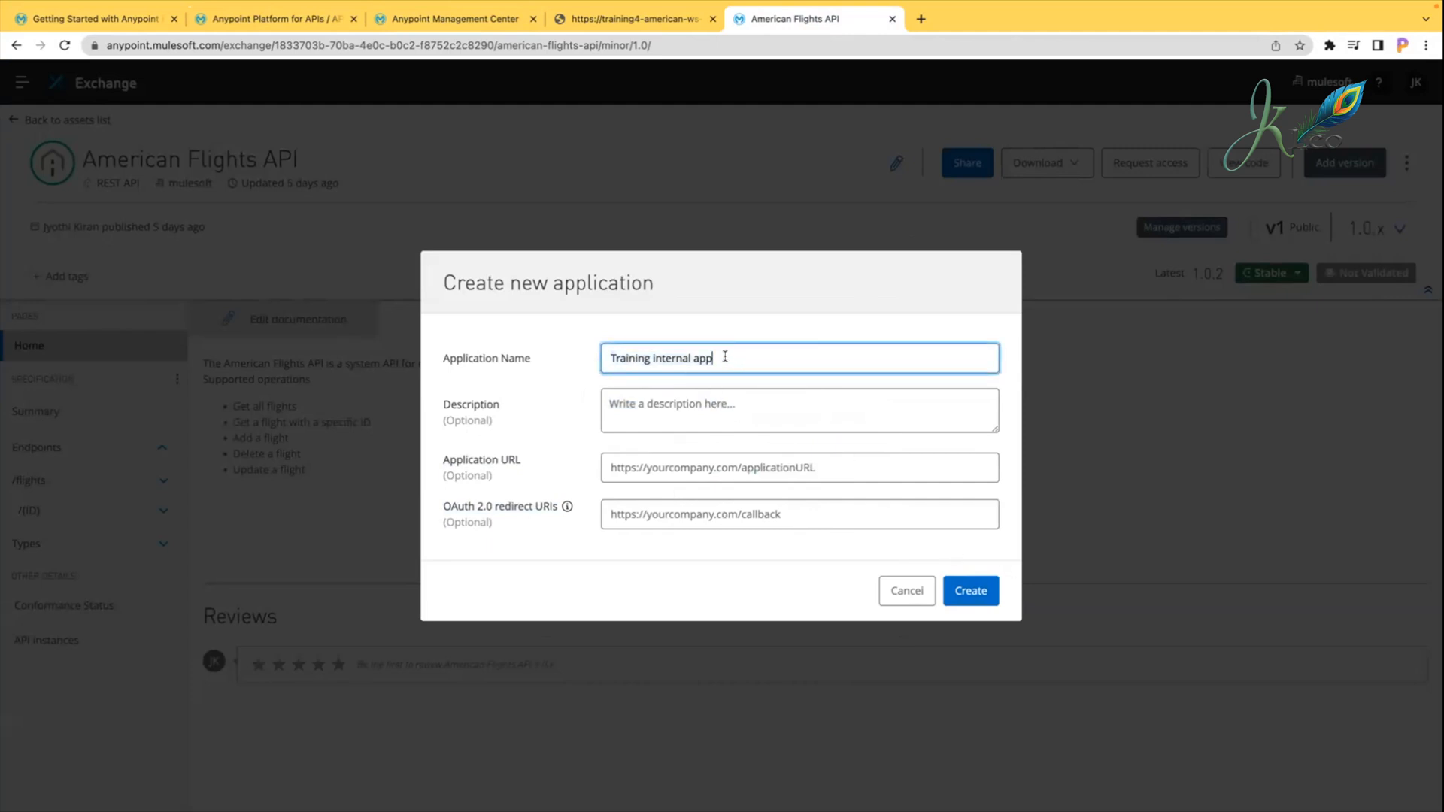
left_click(972, 591)
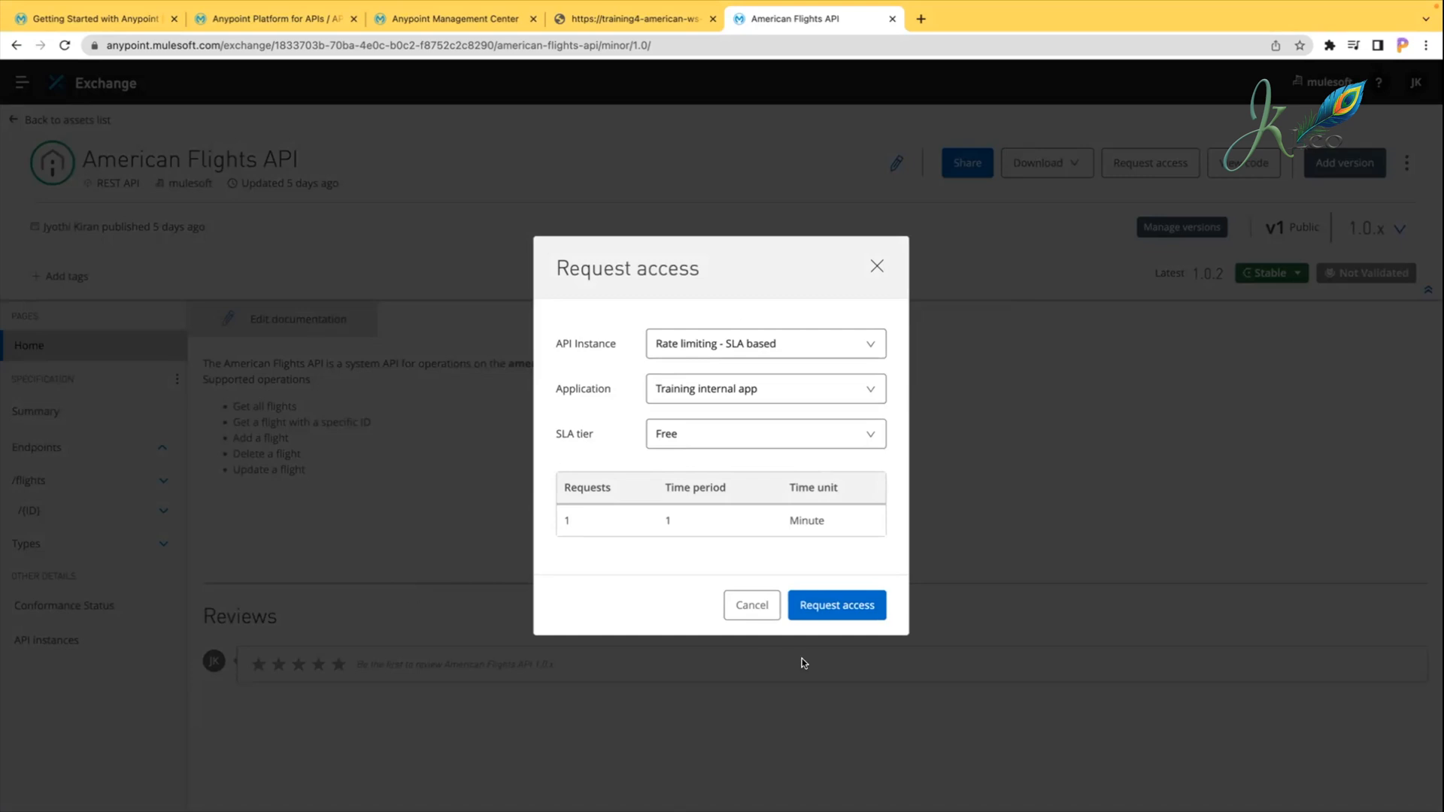
Step: Submit the access request for Training internal app and copy the issued client ID and client secret
left_click(839, 606)
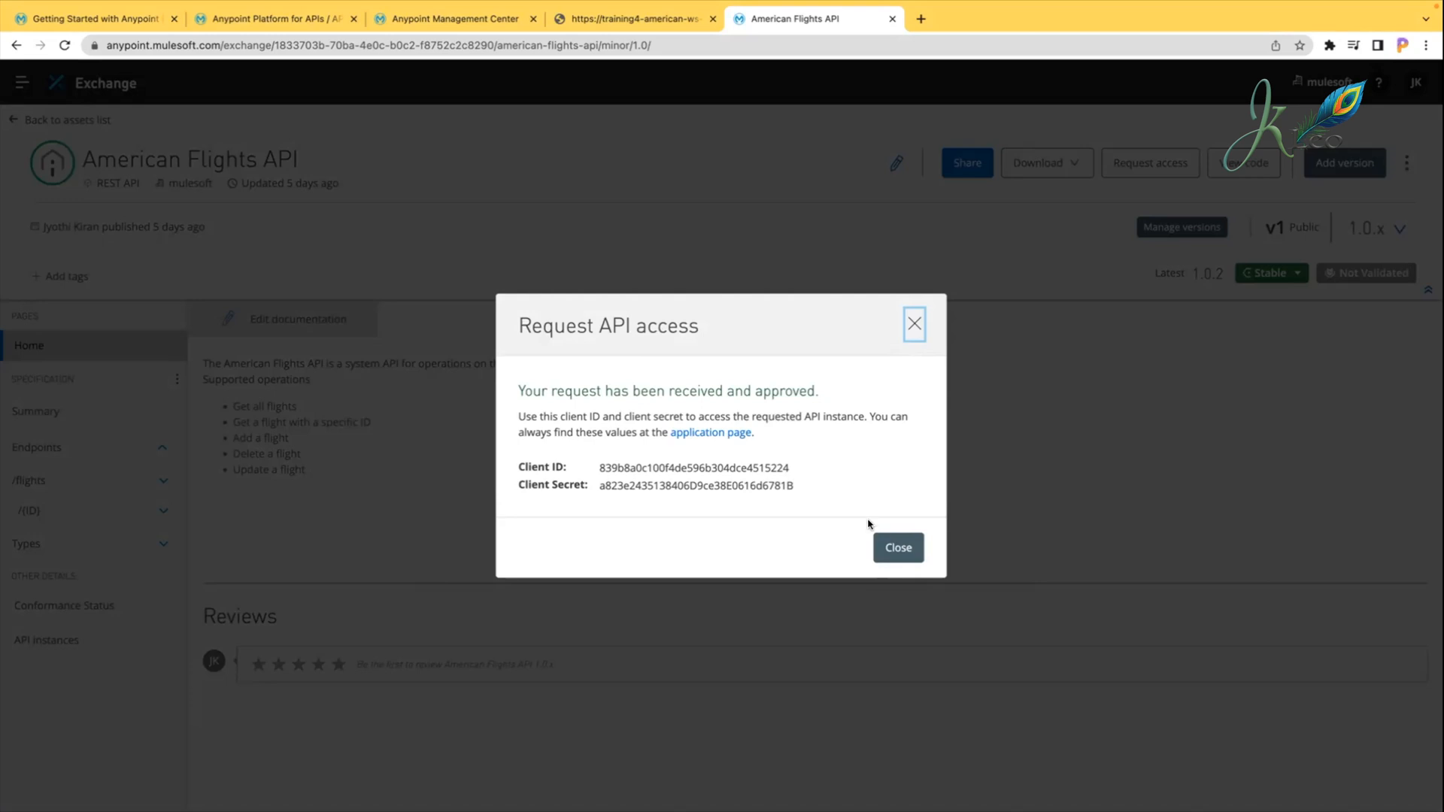
double_click(667, 468)
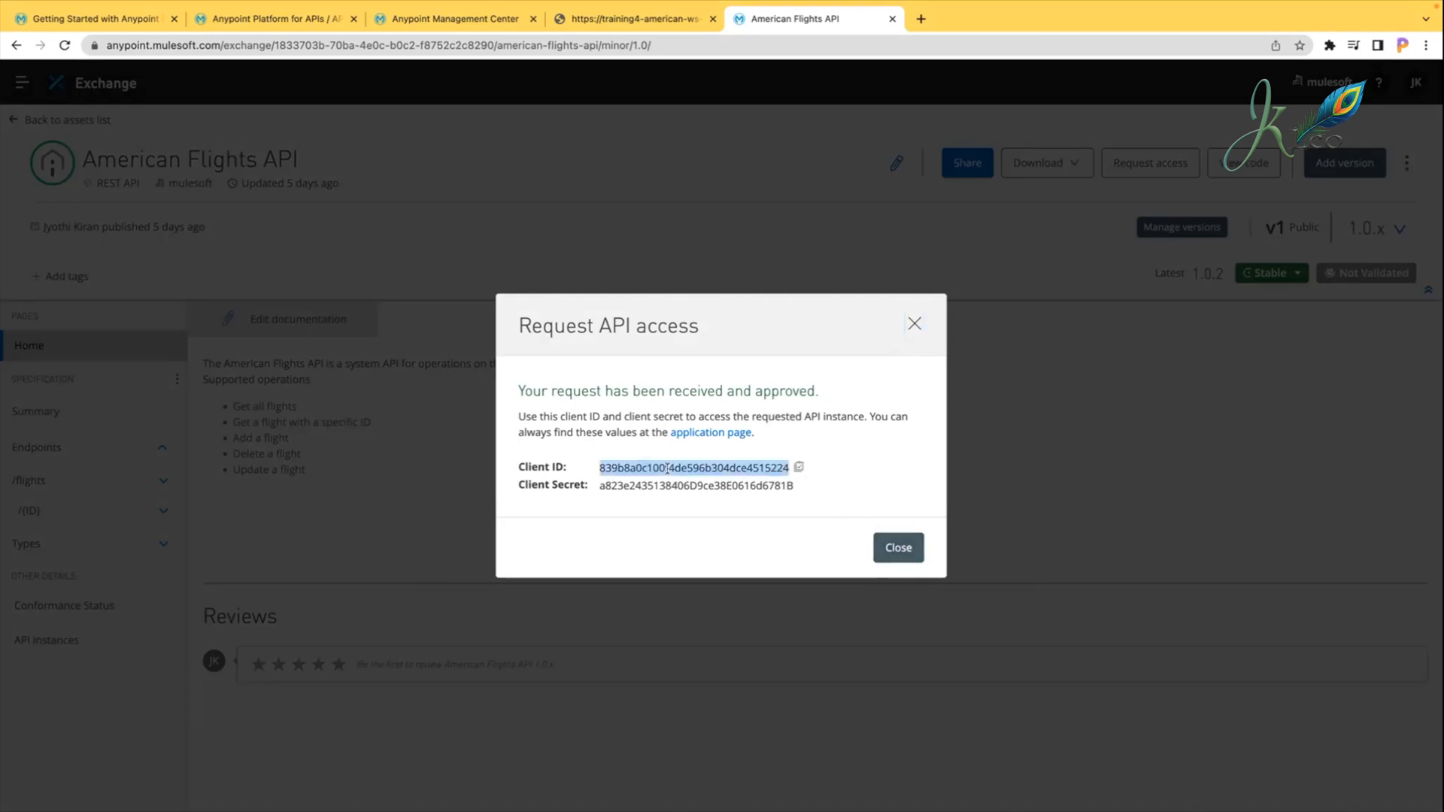
left_click(798, 468)
left_click(803, 485)
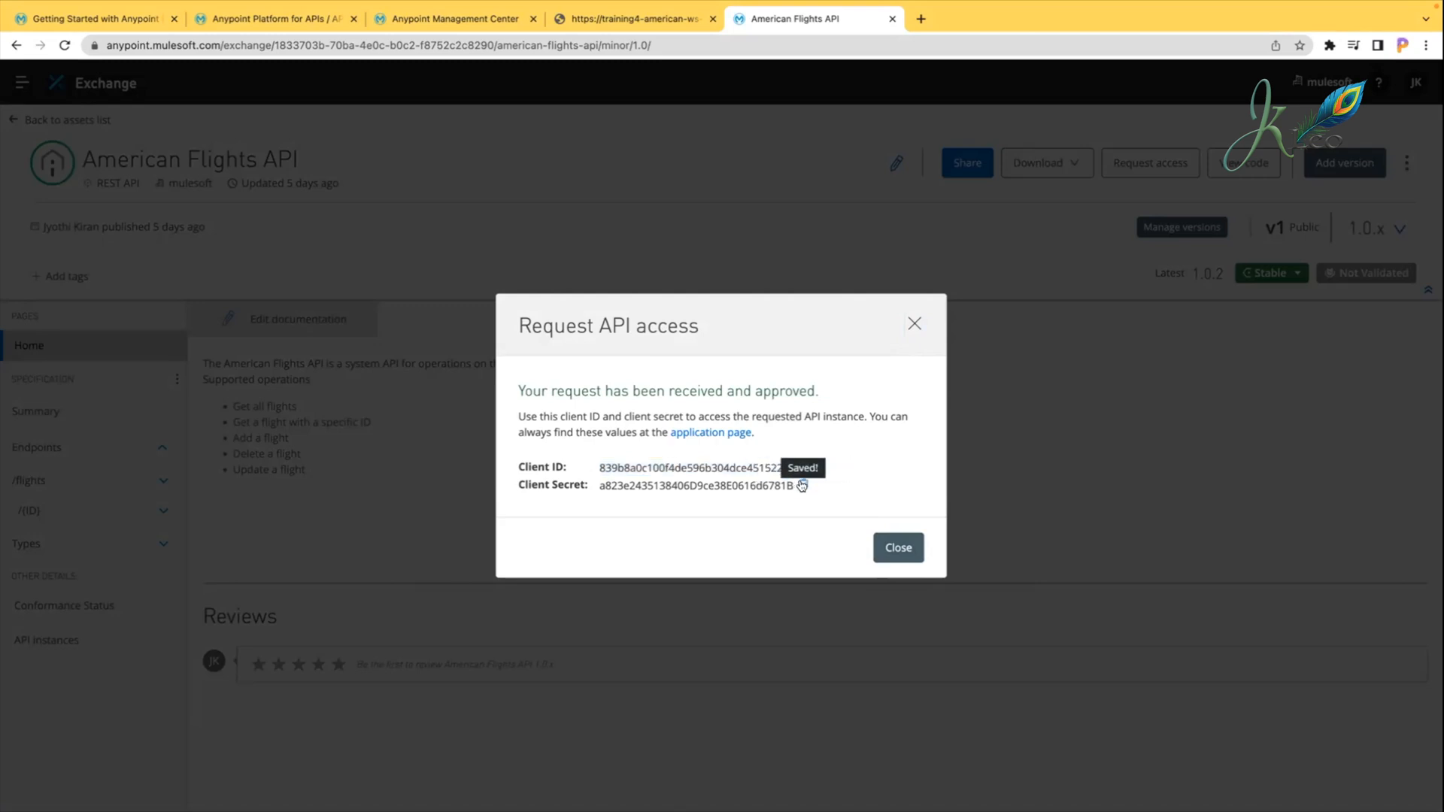
left_click(798, 466)
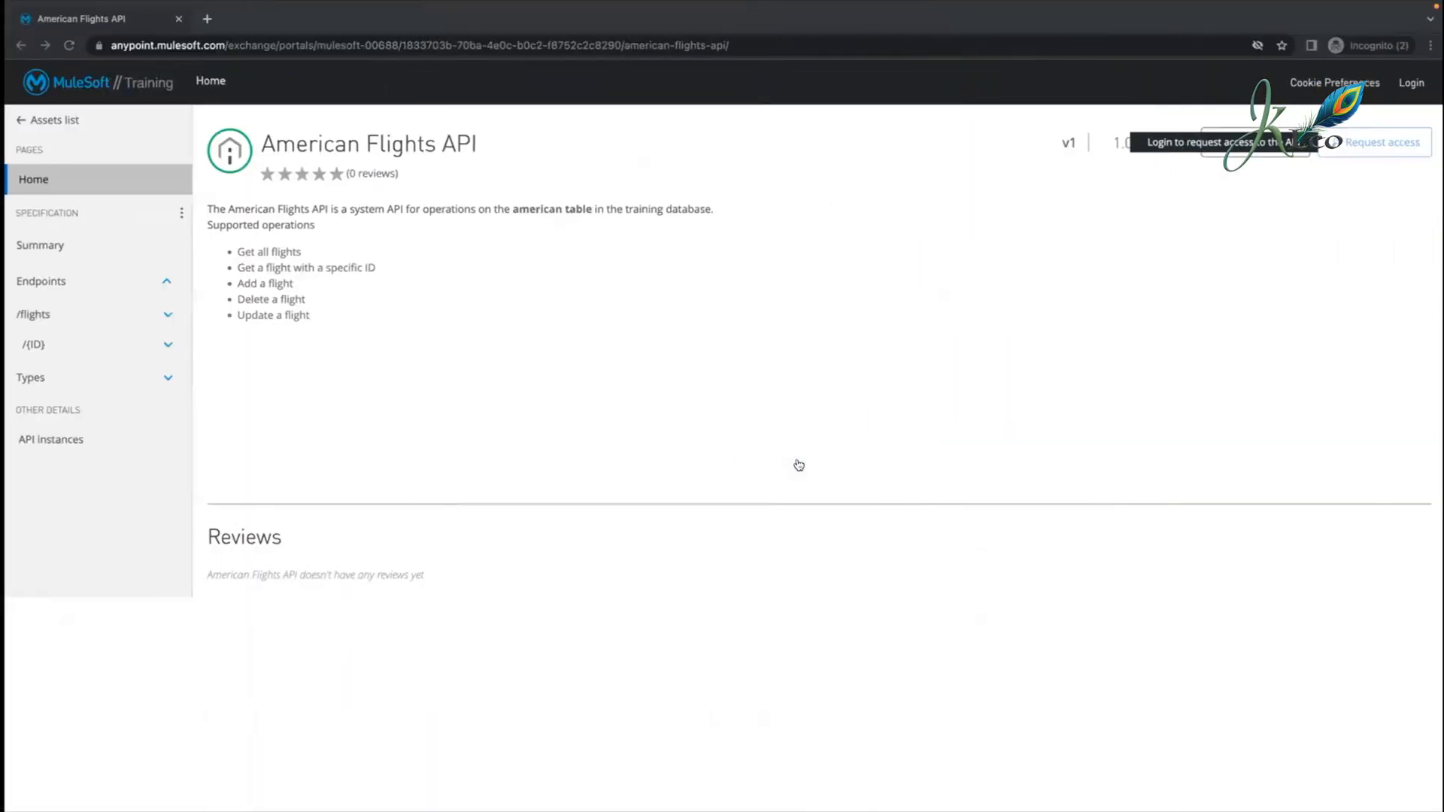
Step: In the Incognito portal, send a GET request for /flights/{ID} with ID 1 to the Mocking Service and review the response
left_click(46, 344)
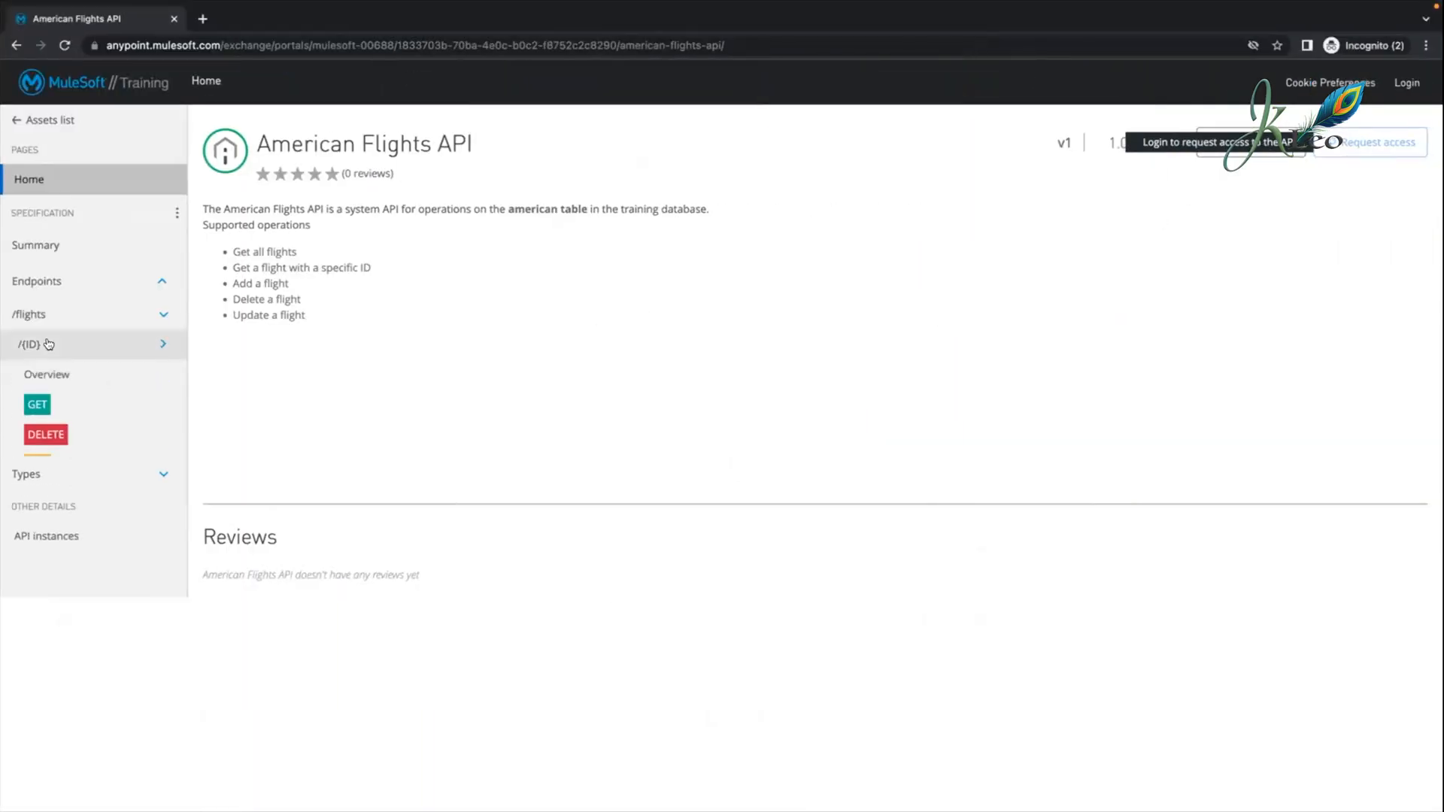
left_click(40, 404)
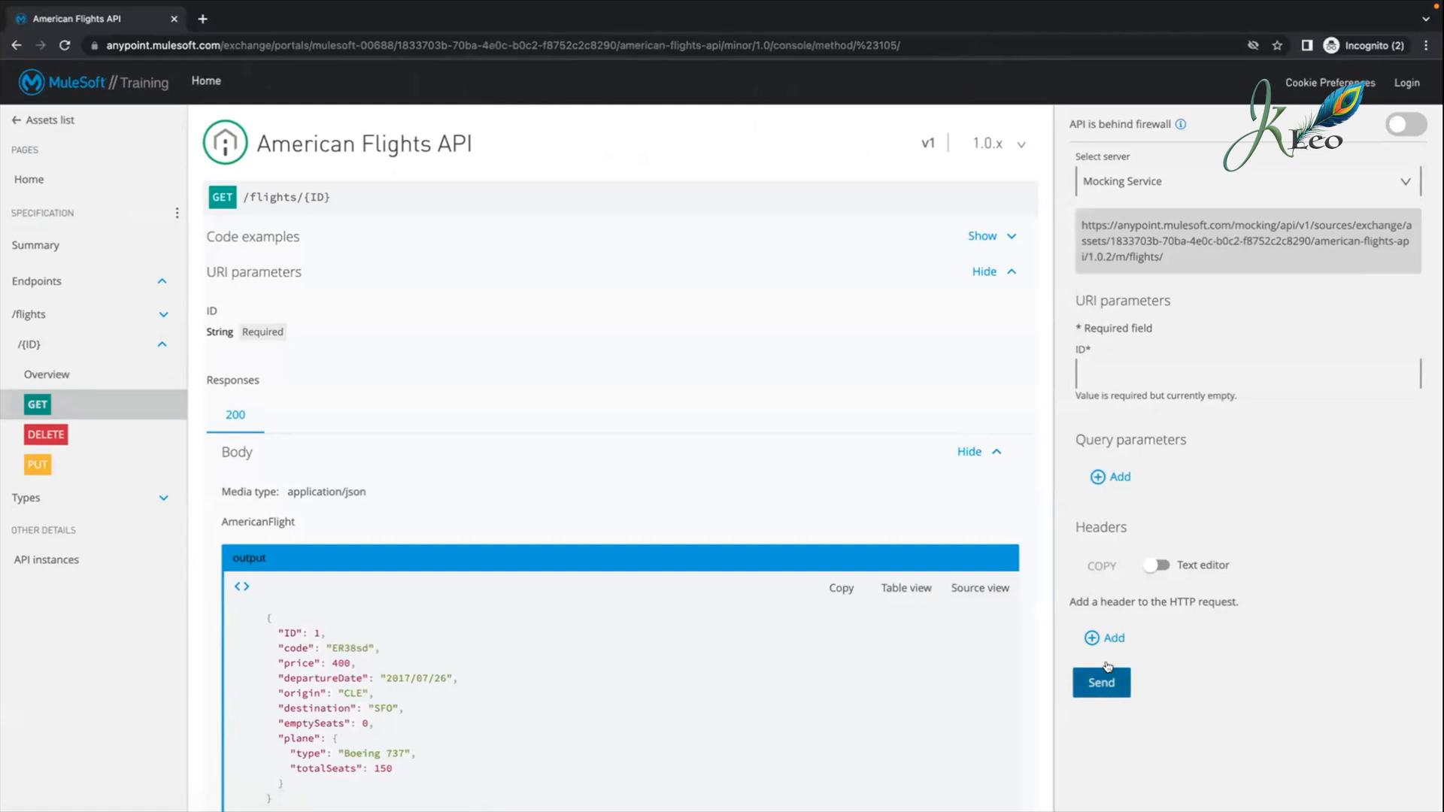
left_click(1101, 370)
type("1")
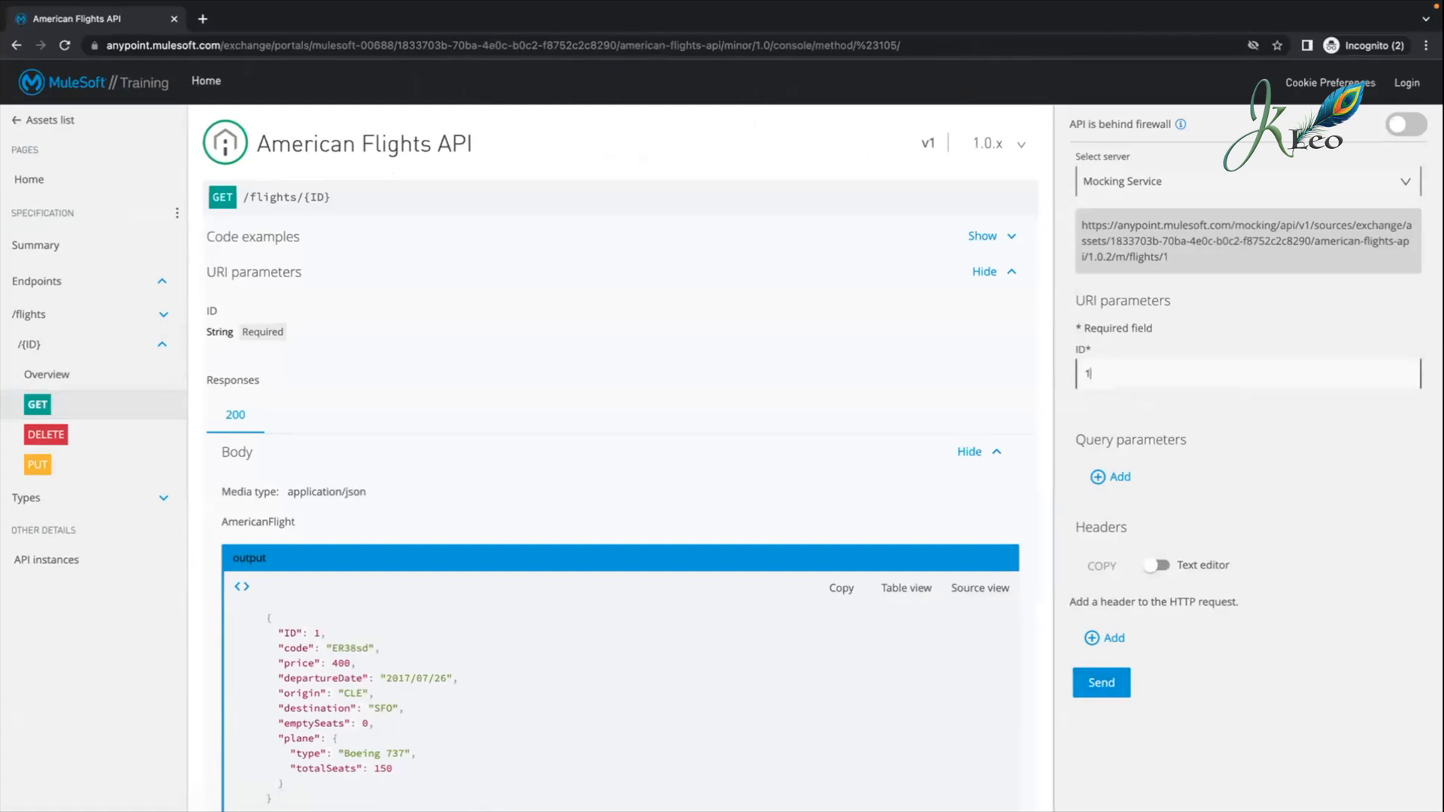
left_click(1101, 682)
scroll(1390, 612, "down", 6)
scroll(1317, 523, "up", 7)
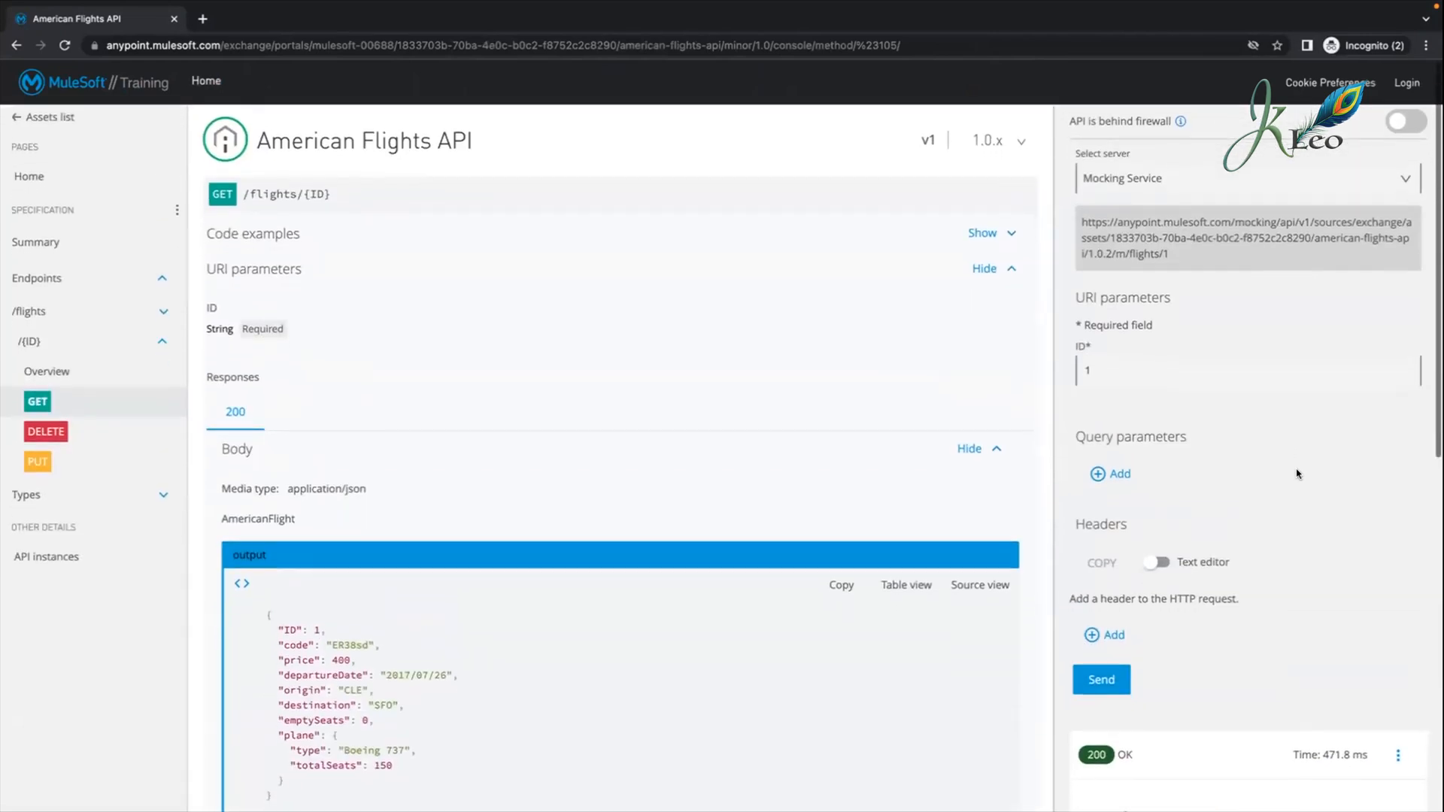
scroll(1299, 384, "down", 6)
scroll(1316, 218, "up", 6)
Step: Switch the server to Sandbox - Rate limiting - SLA based, resend the GET request without credentials and review the response
left_click(1266, 183)
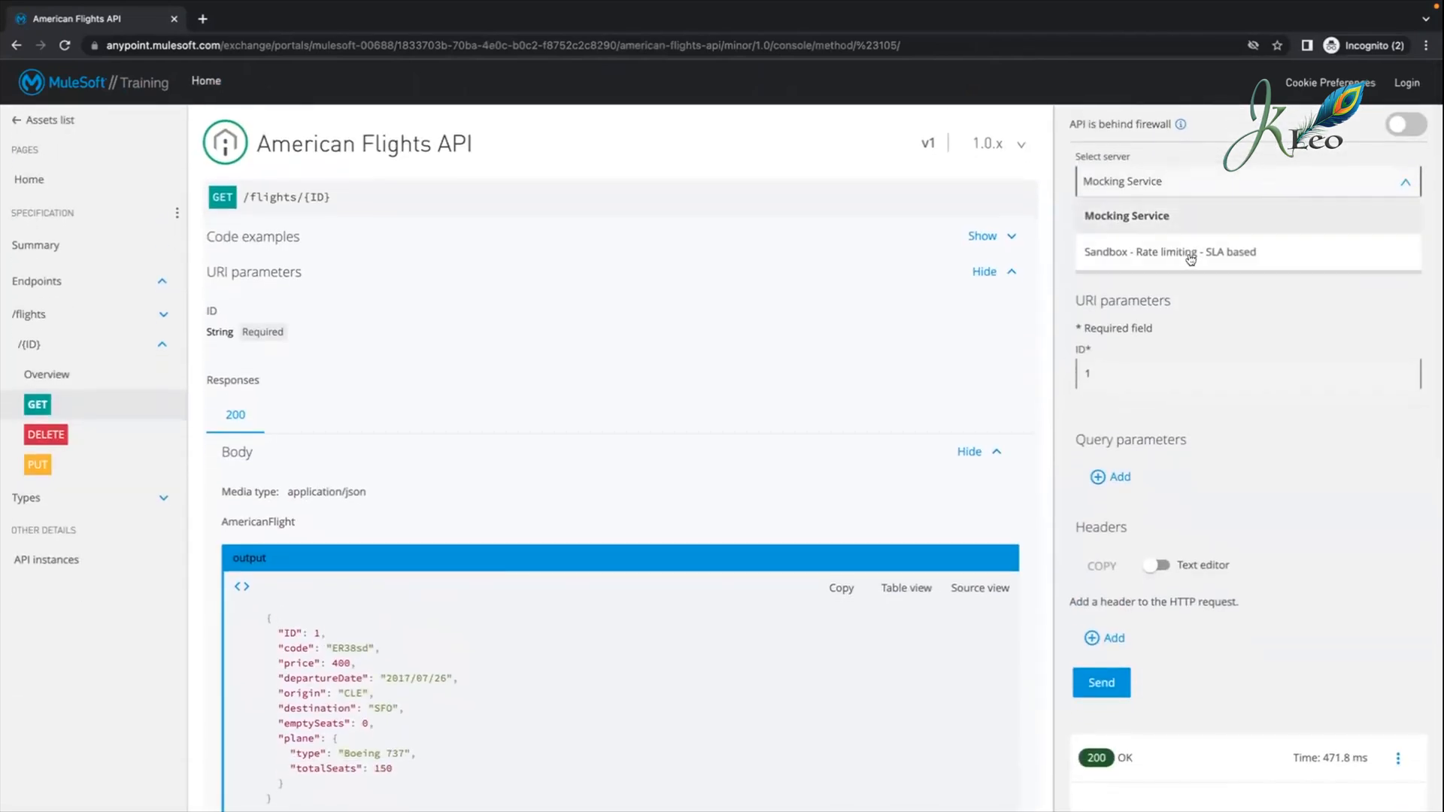
left_click(1202, 247)
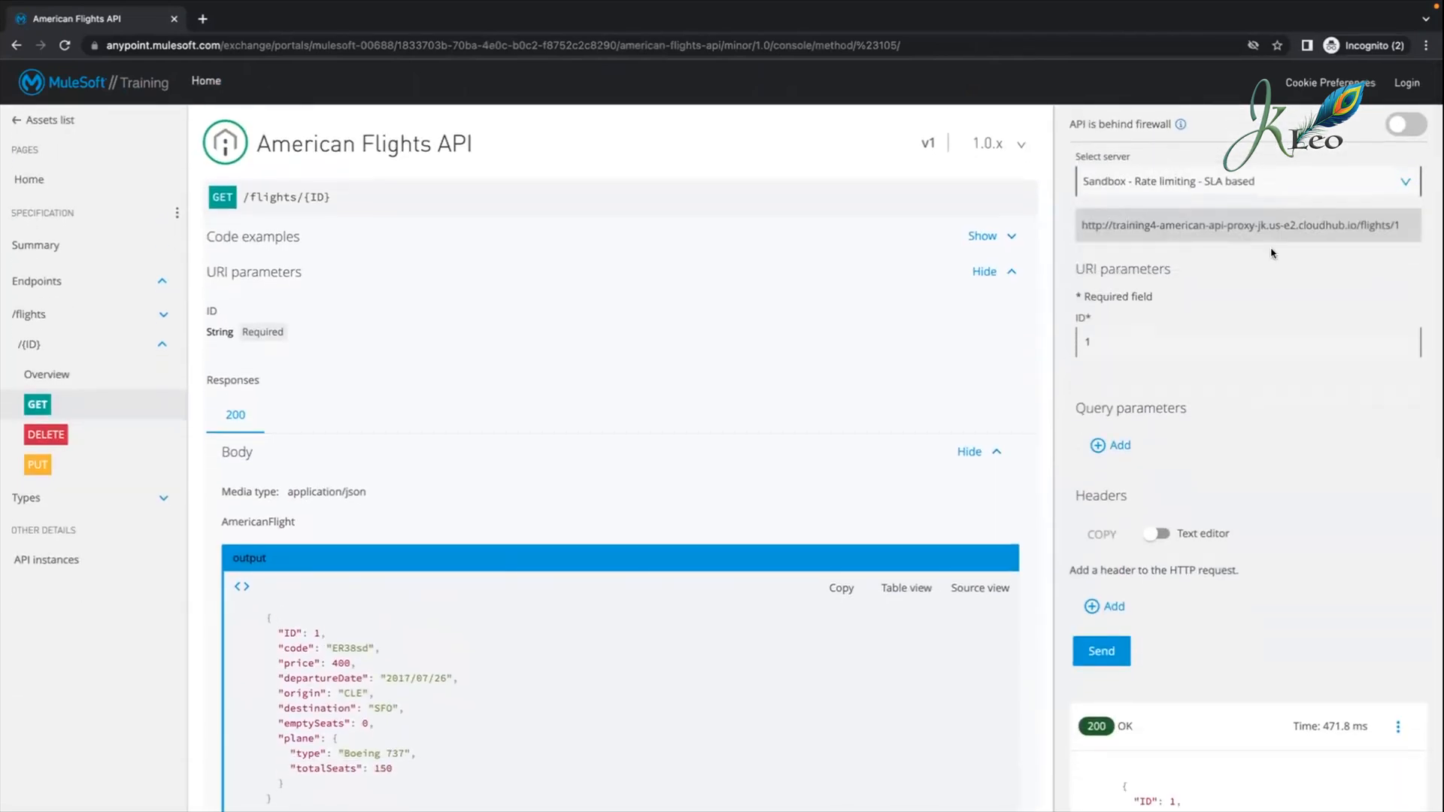
scroll(1121, 481, "down", 3)
left_click(1089, 404)
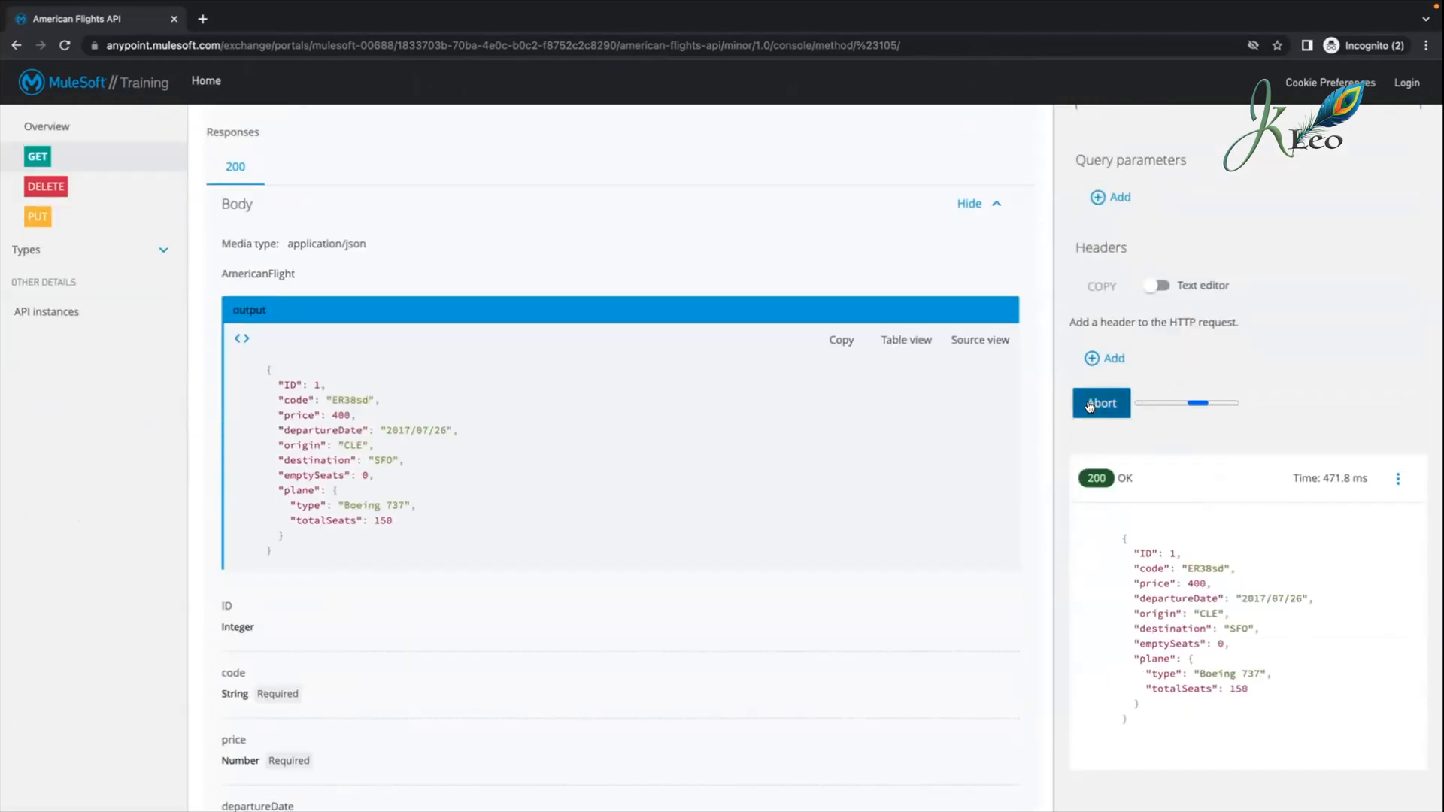
left_click_drag(1194, 554, 1342, 542)
left_click(1342, 542)
scroll(1342, 543, "up", 3)
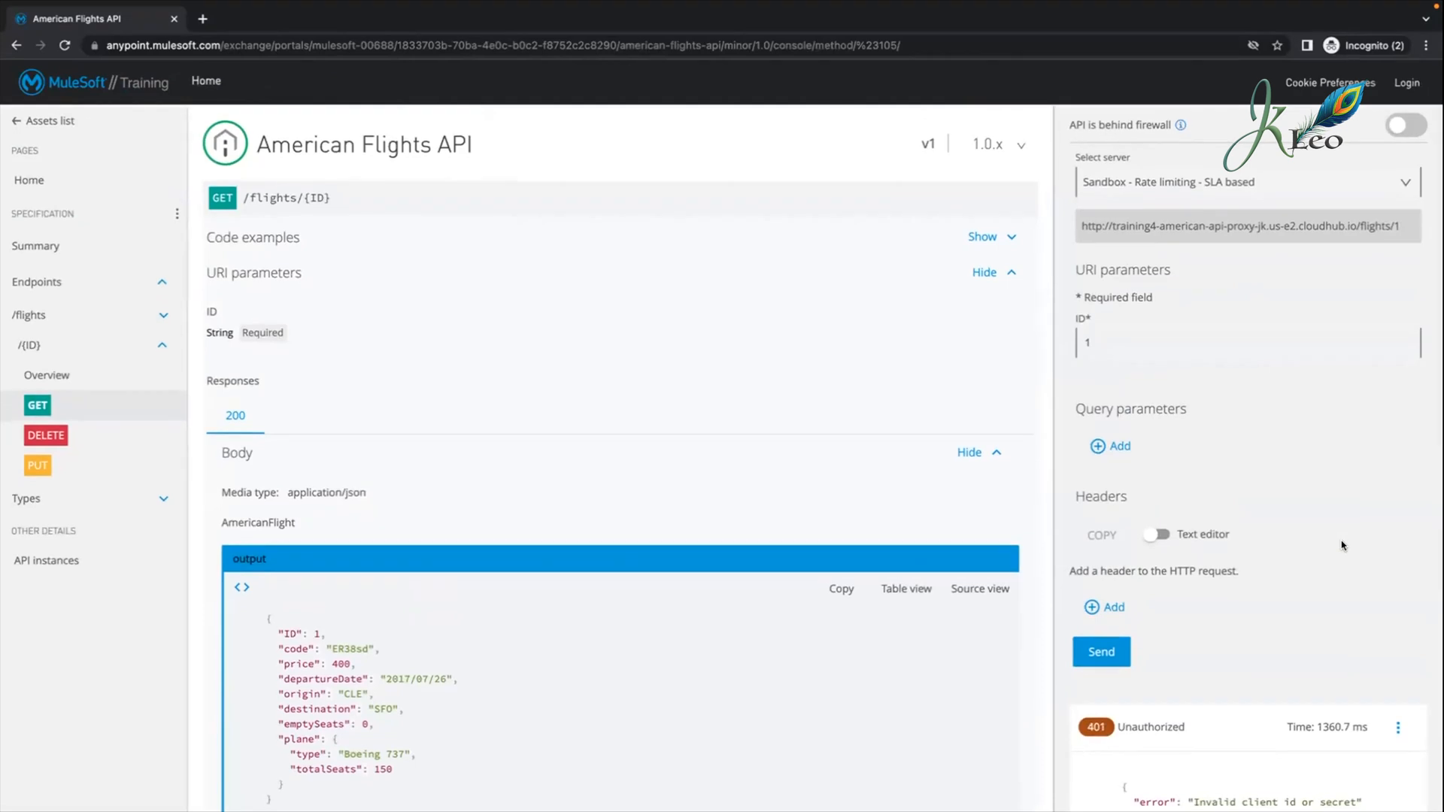
Step: Add an empty query parameter and a client_id header to the GET request, pasting the copied client ID as the header value
left_click(1109, 445)
left_click(1110, 445)
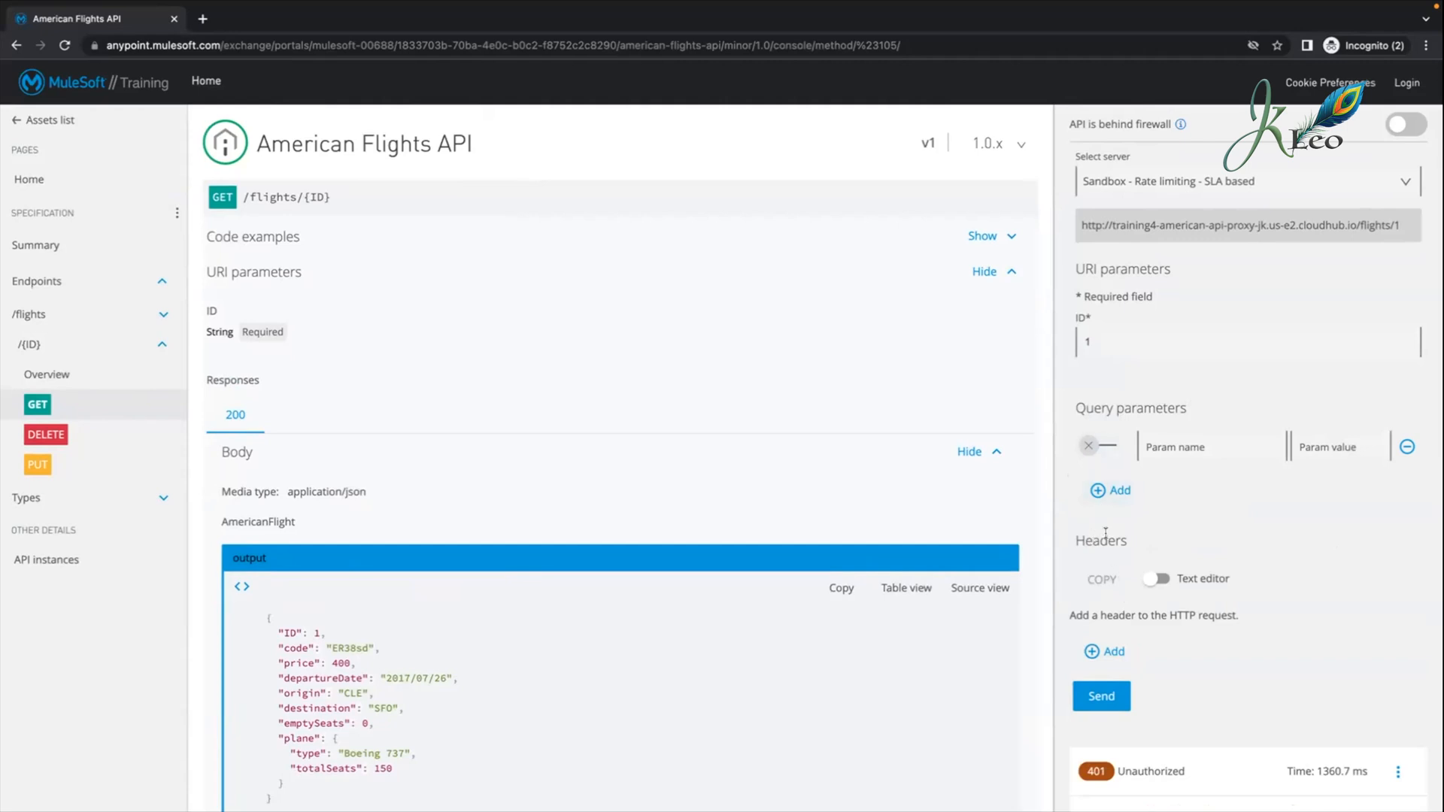
left_click(1104, 652)
scroll(1196, 677, "down", 3)
scroll(1203, 646, "down", 4)
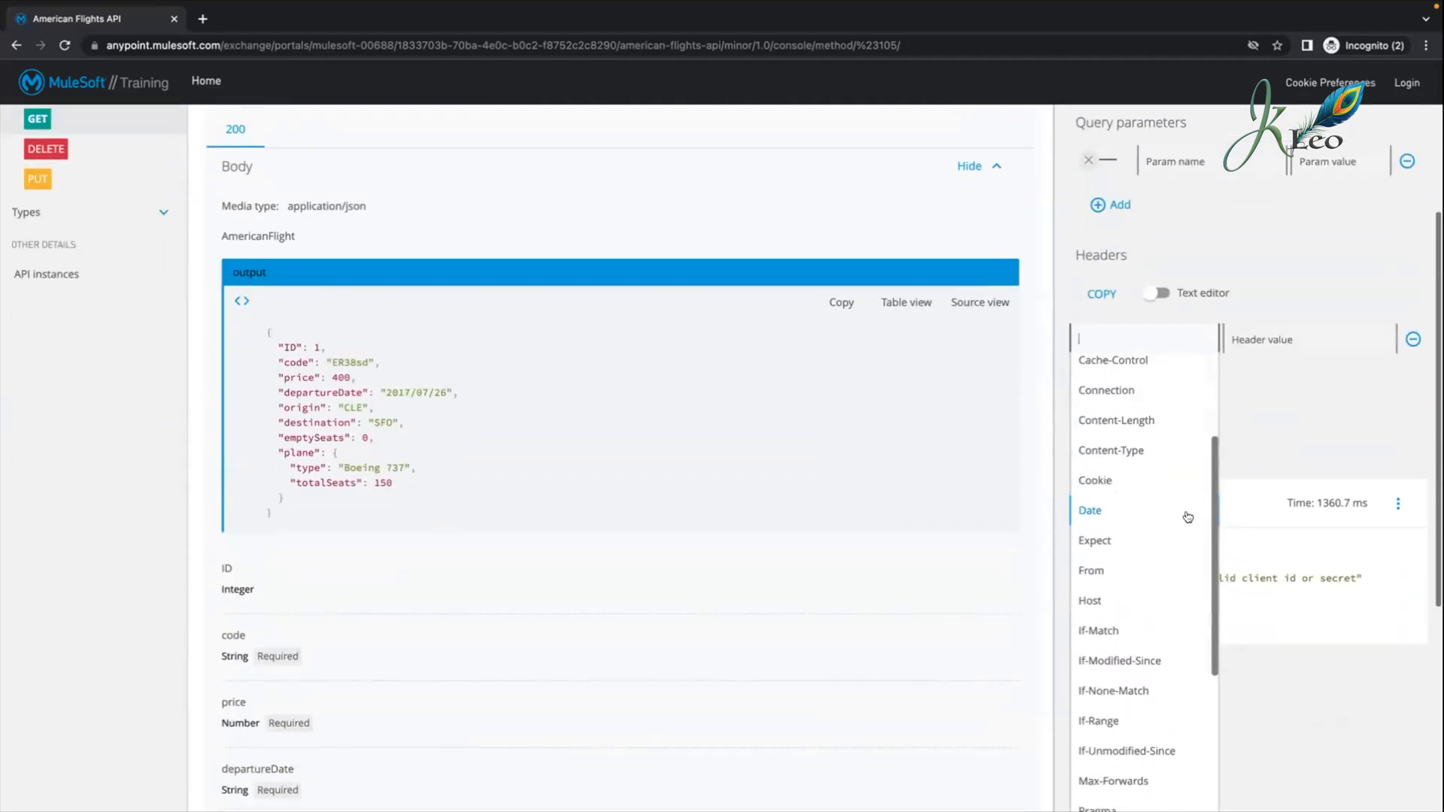
scroll(1185, 527, "up", 2)
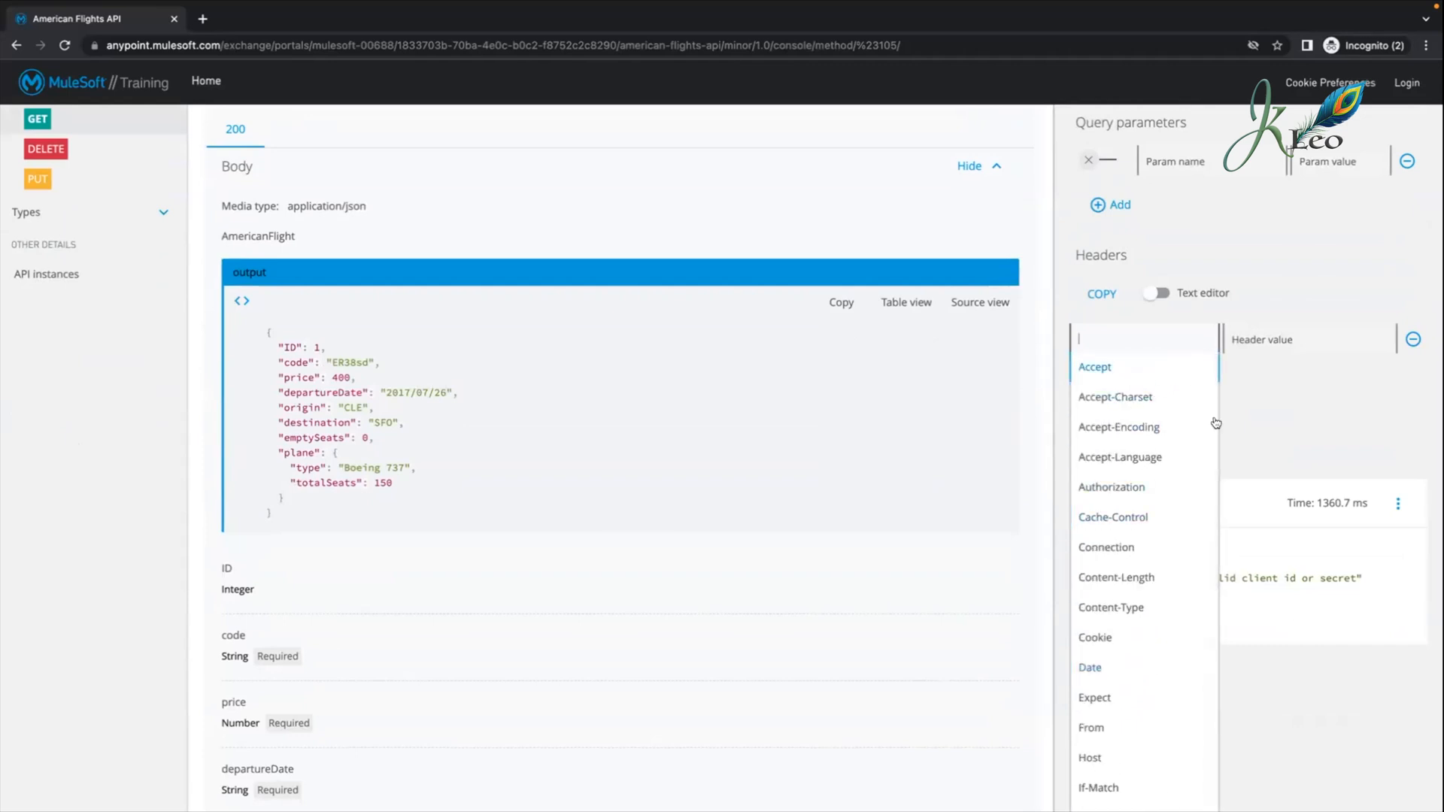
scroll(1133, 679, "down", 3)
scroll(1133, 679, "down", 5)
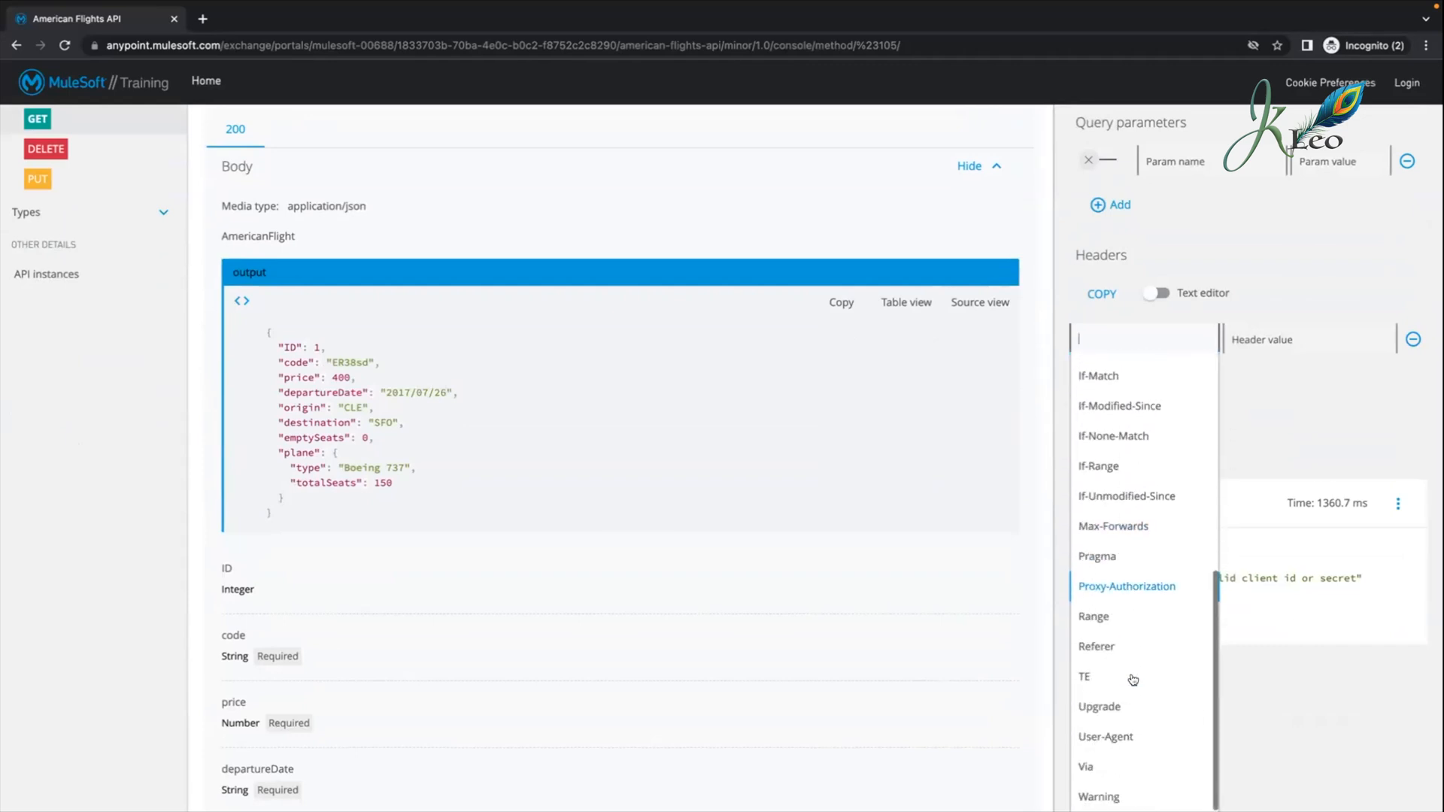
scroll(1133, 680, "up", 2)
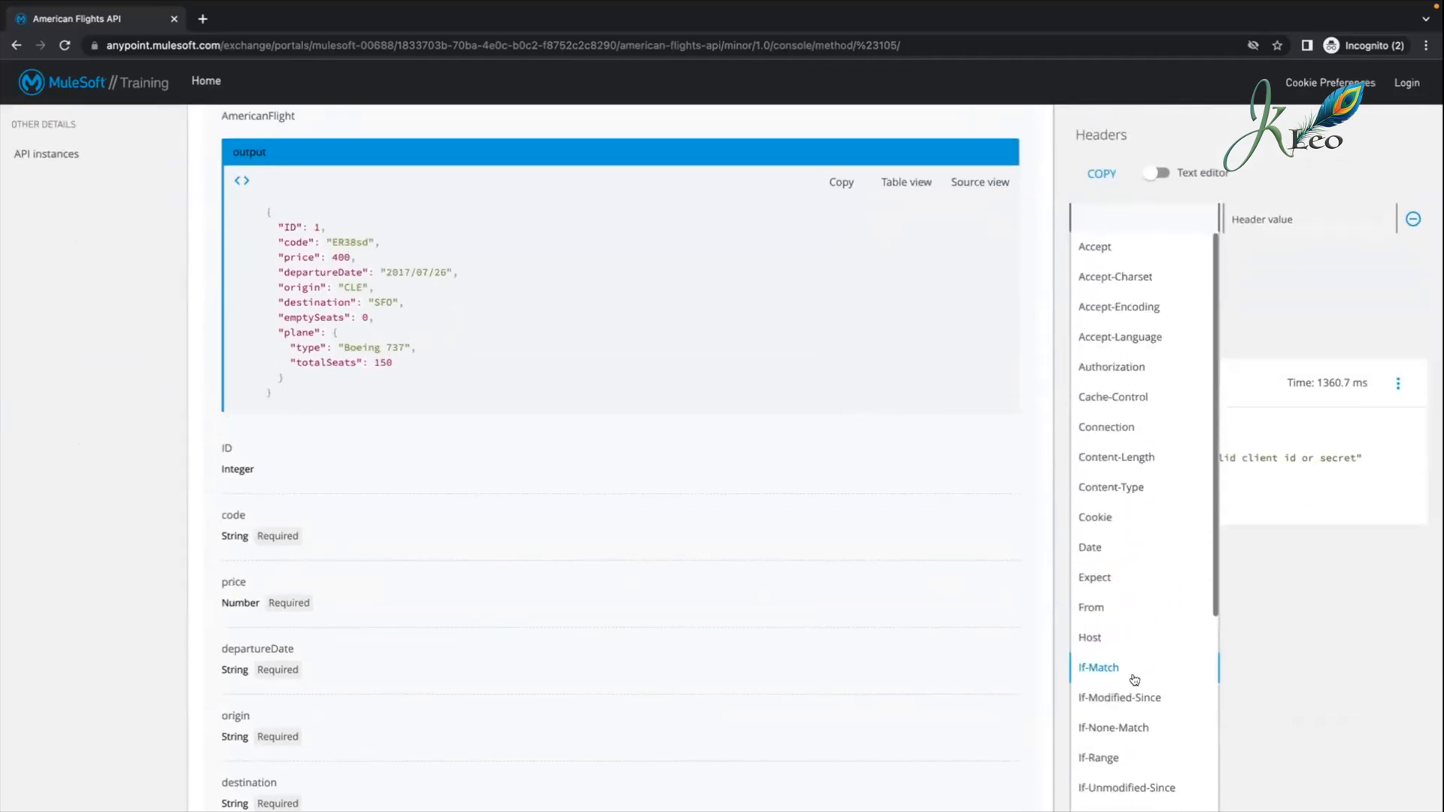
left_click(1280, 571)
scroll(1279, 570, "up", 3)
left_click(1323, 427)
key("ctrl+v")
left_click(1147, 426)
type("clien")
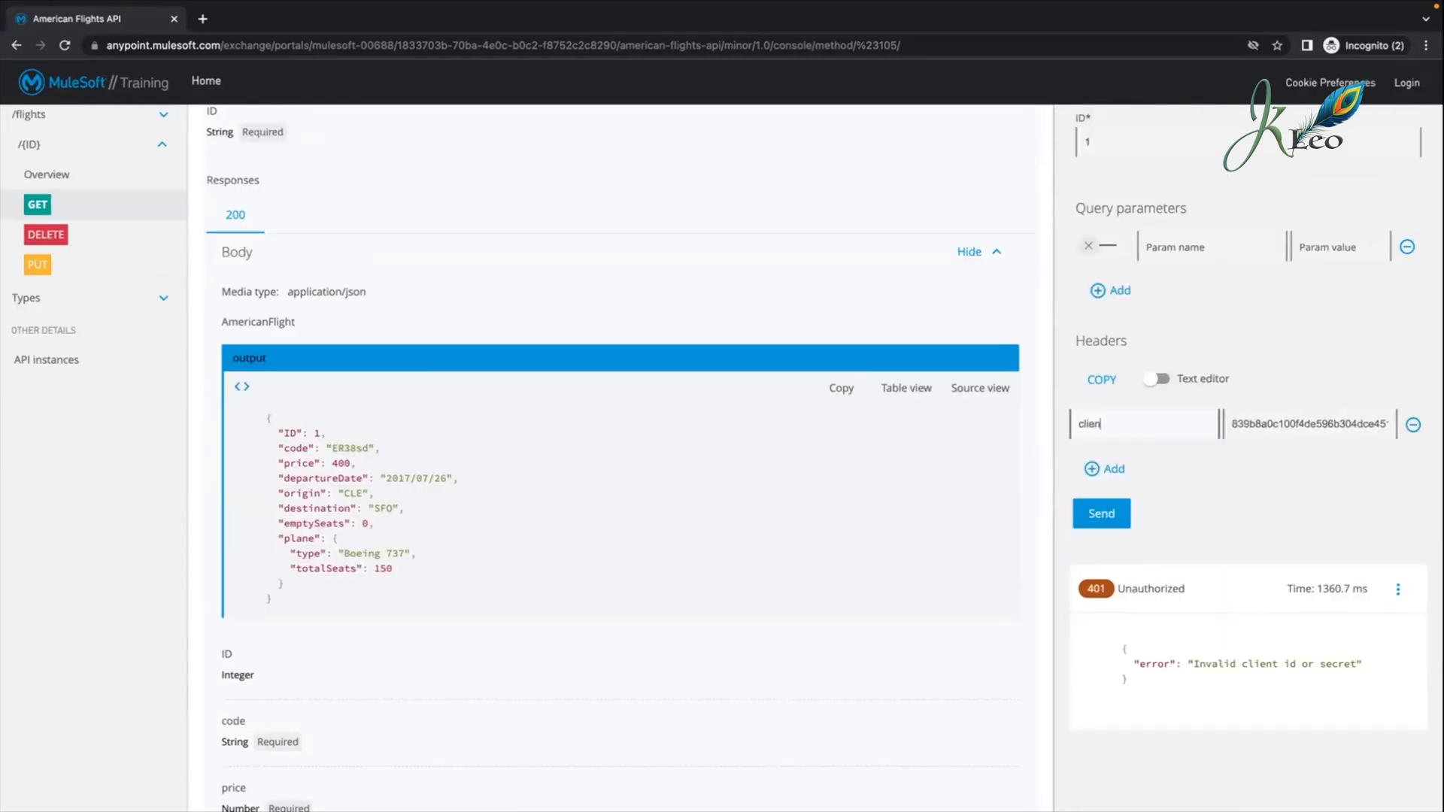
type("t_id")
left_click(1117, 468)
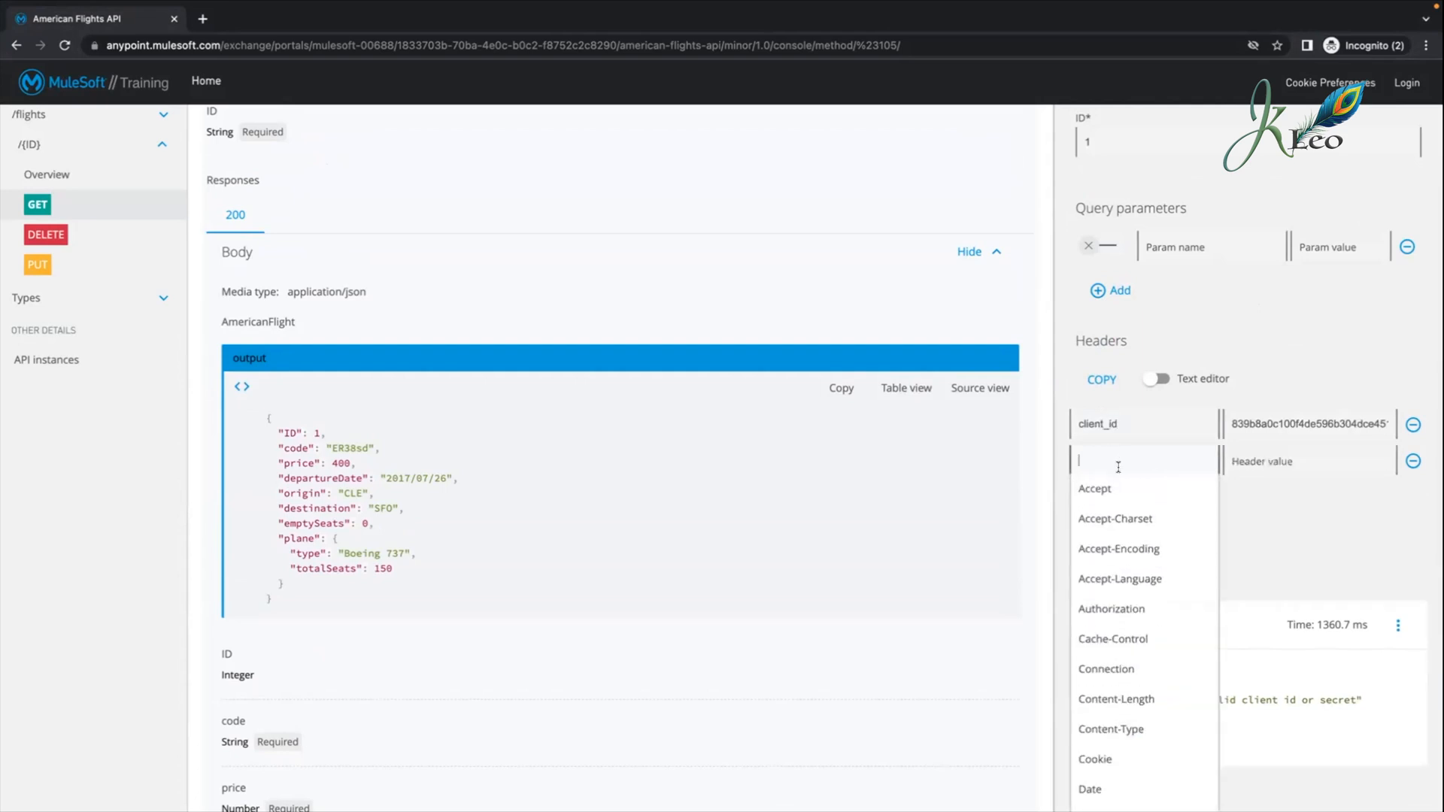
type("client")
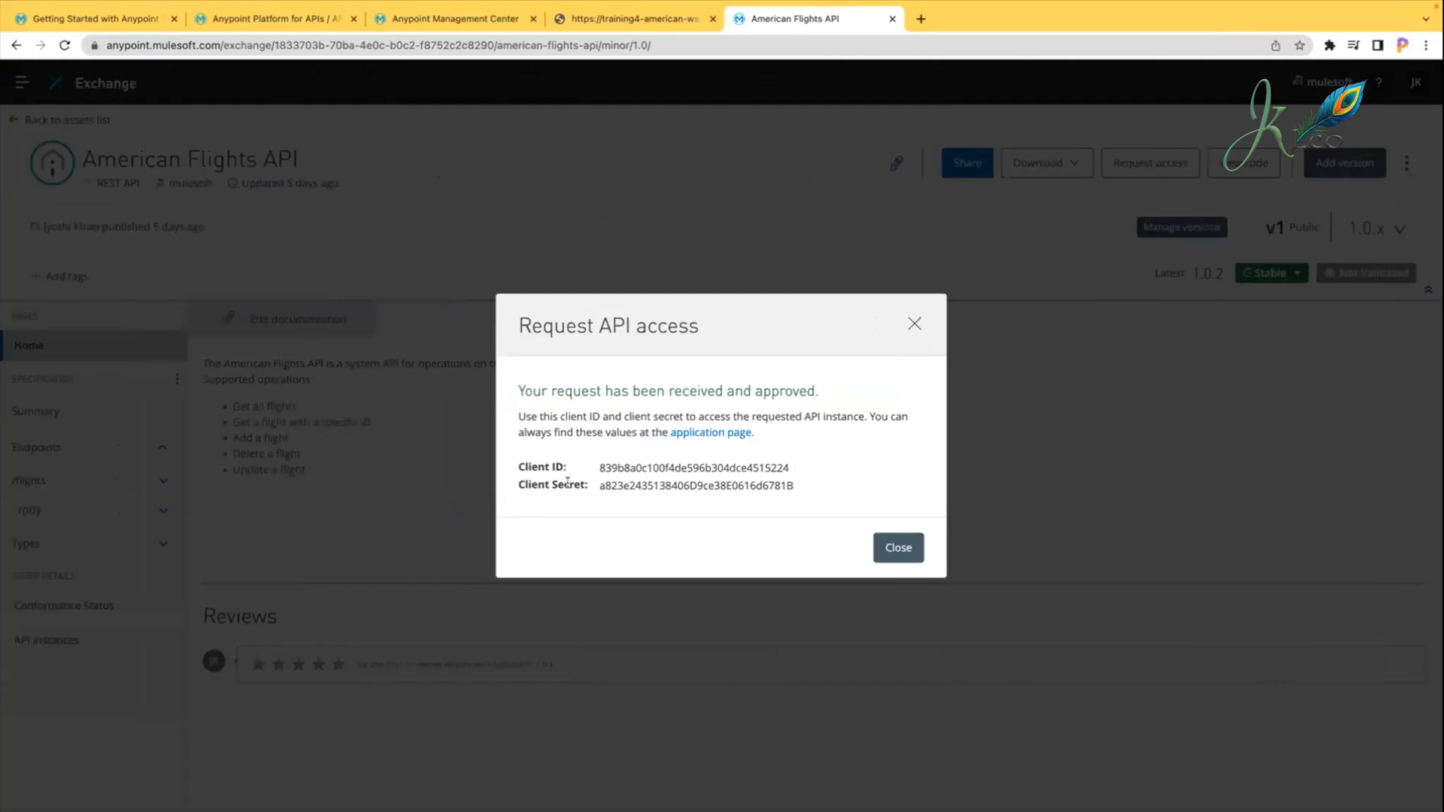
double_click(568, 484)
key("ctrl+Right")
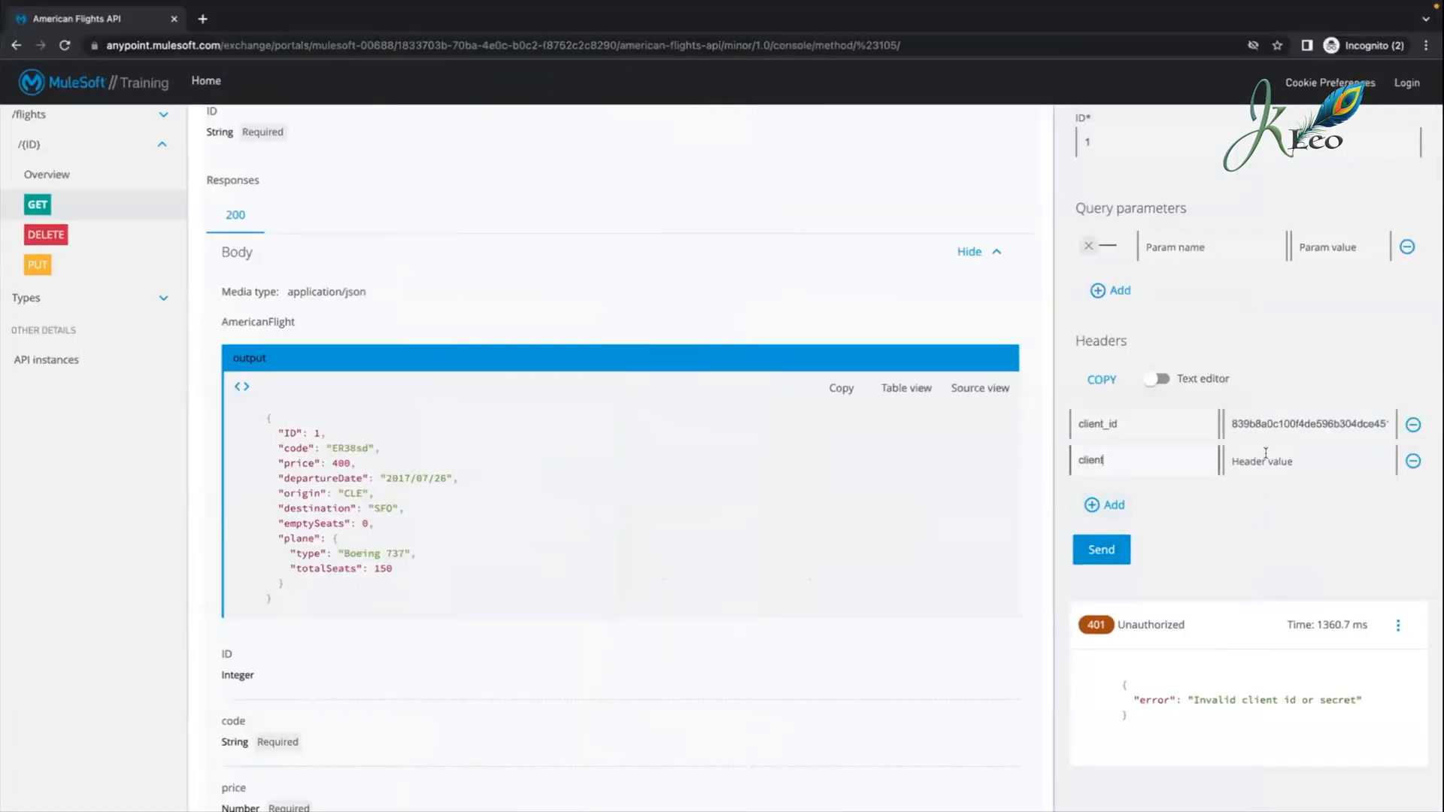
left_click(1413, 461)
Step: Send the GET request to the SLA based server with only the client_id header and review the response
left_click(1102, 512)
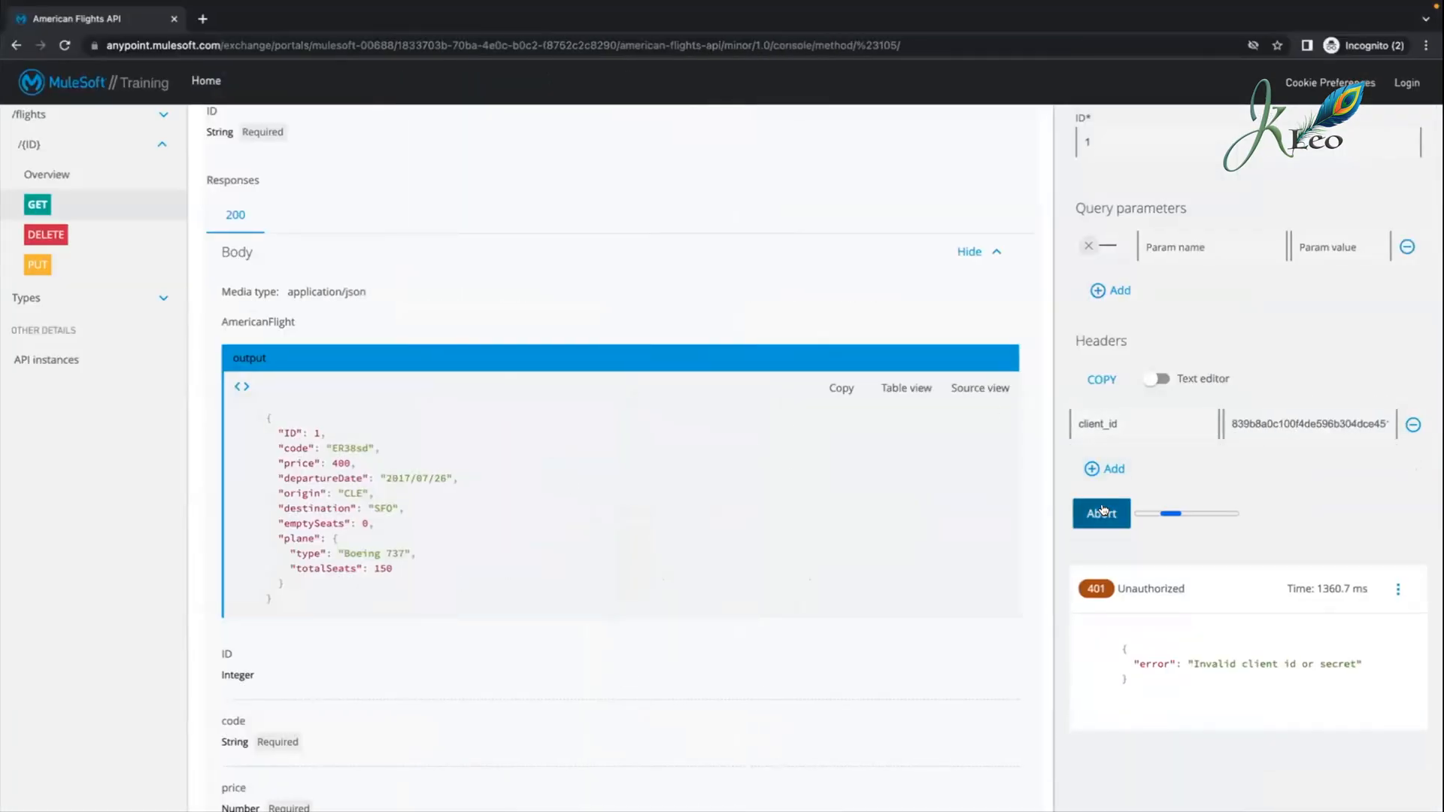
left_click(1102, 512)
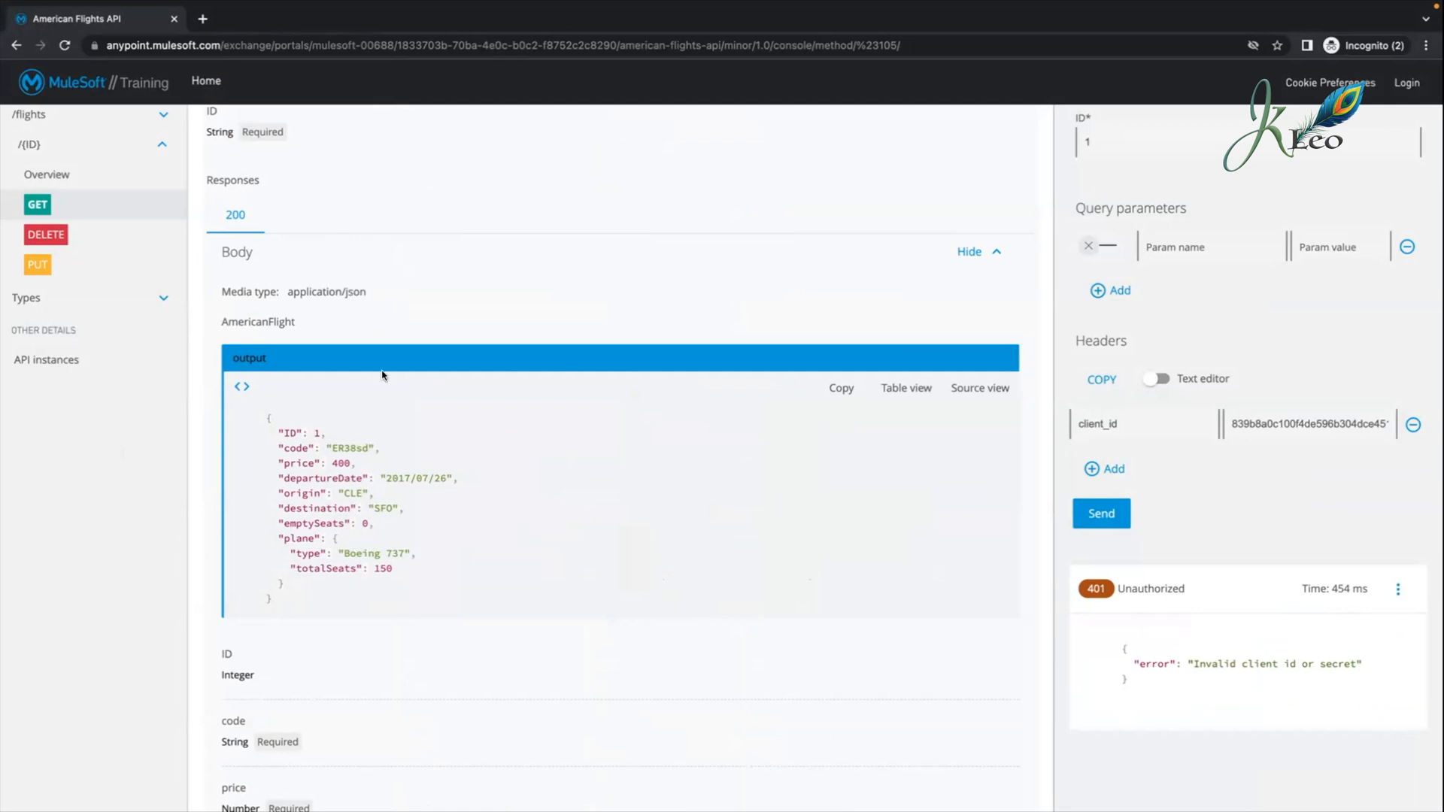
scroll(361, 336, "up", 3)
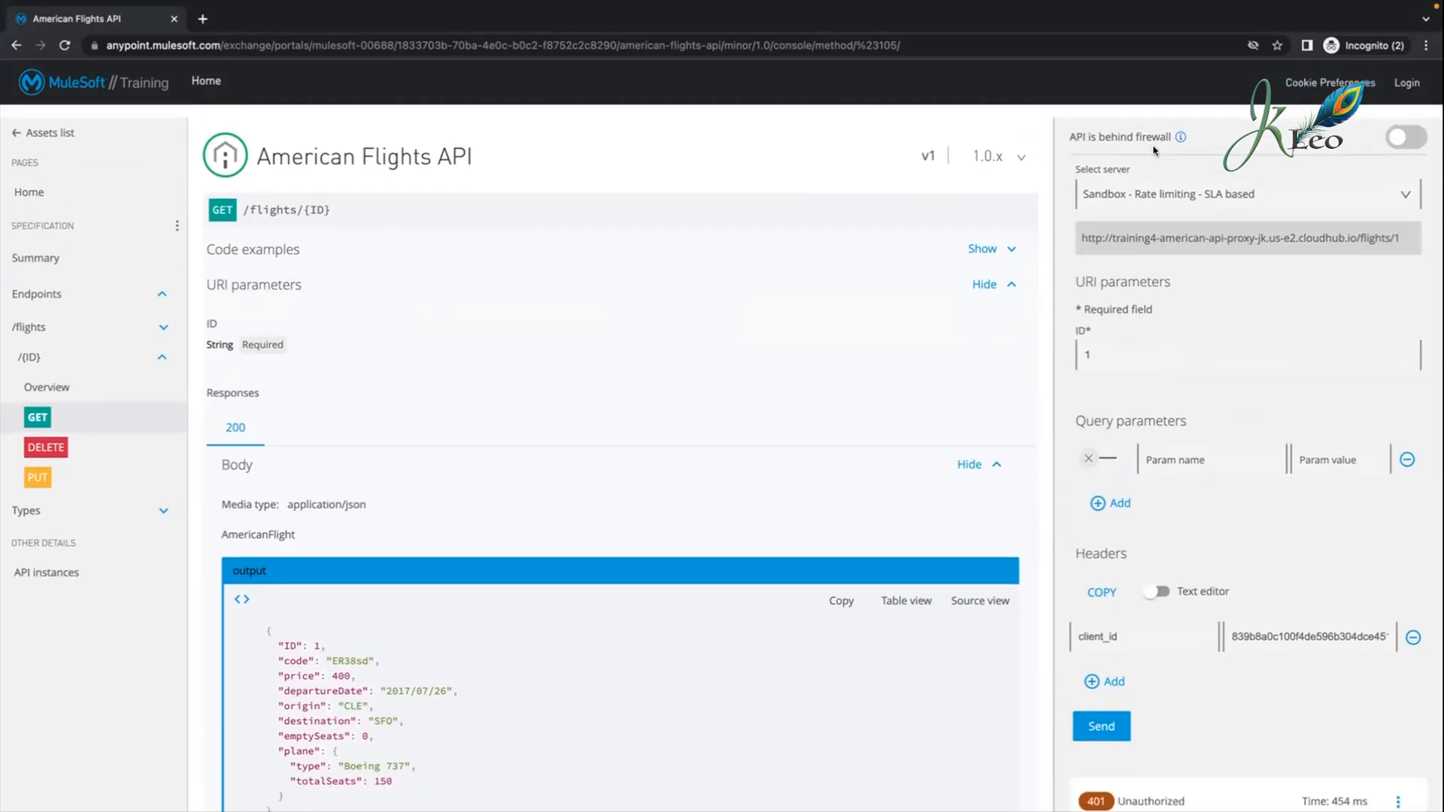
Step: Reopen American Flights API from the assets list and sign in to the portal with the saved training account's username and password
left_click(11, 122)
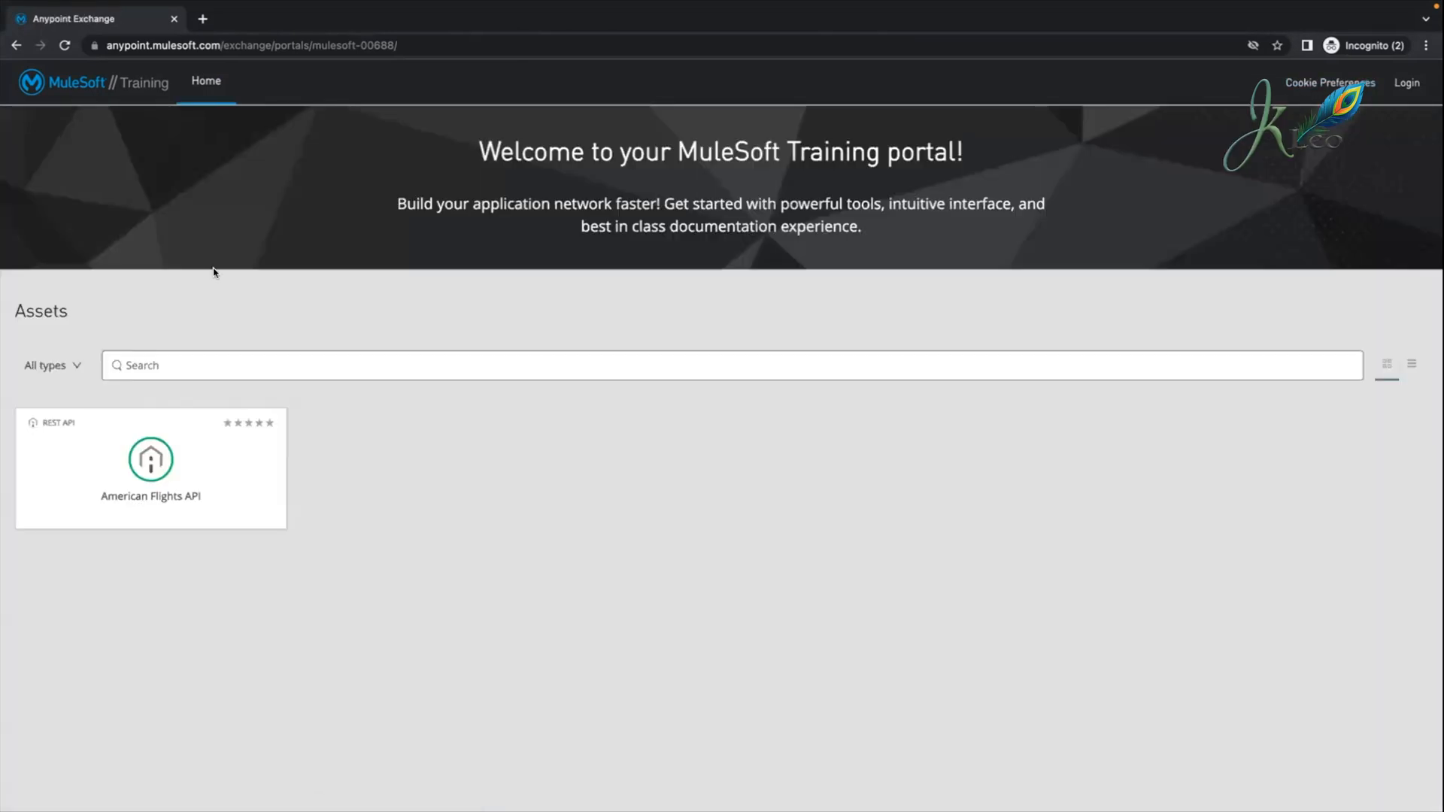
left_click(115, 490)
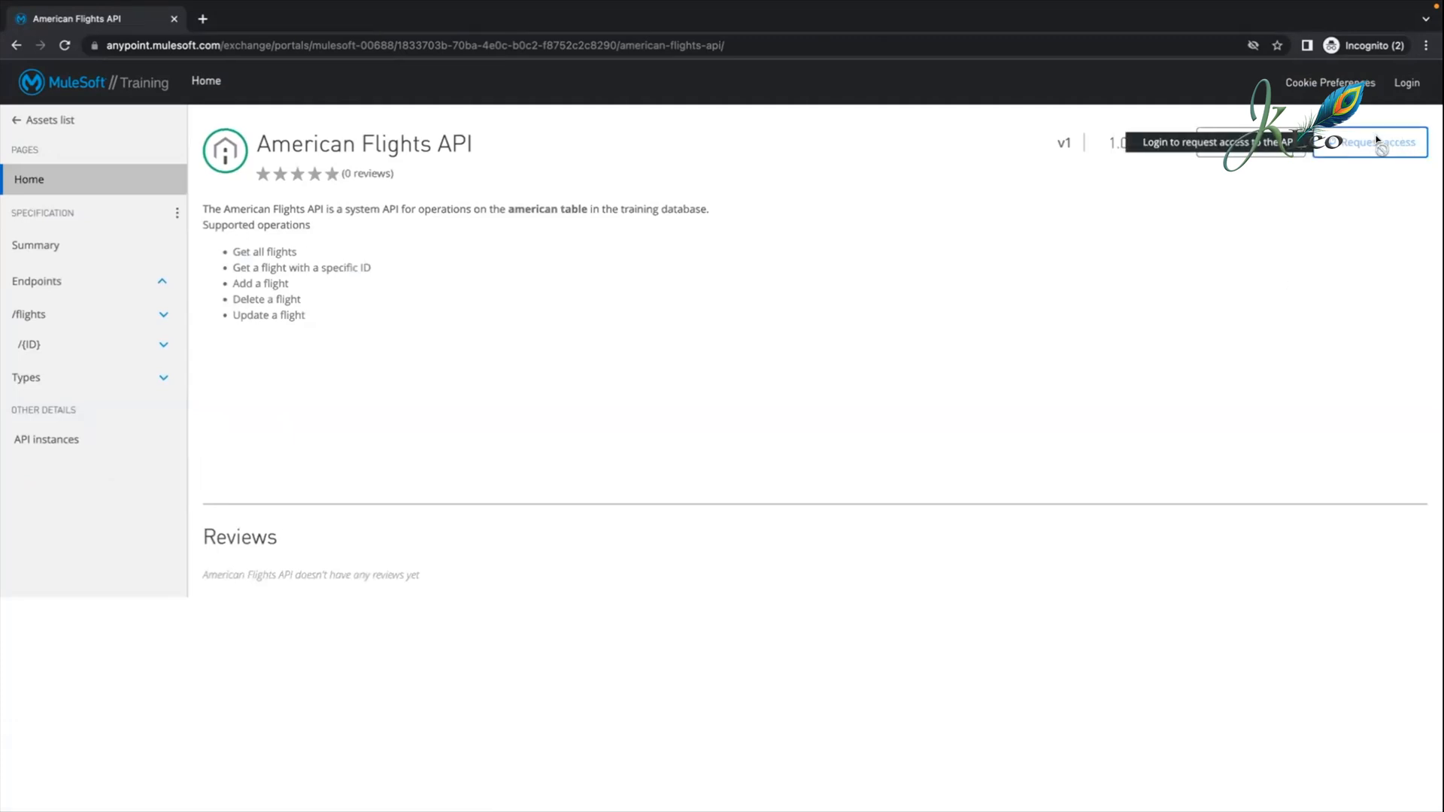
left_click(1402, 83)
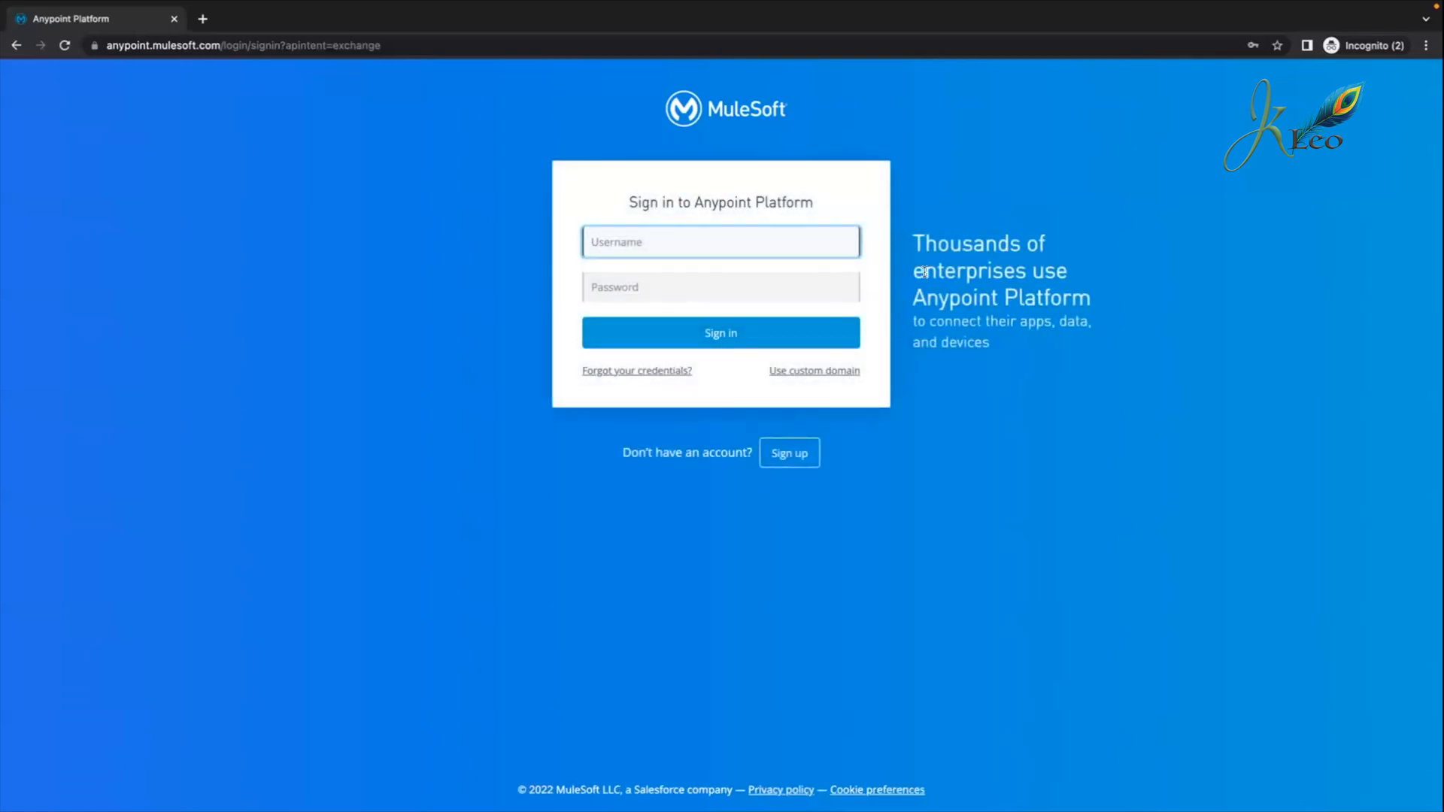
left_click(822, 243)
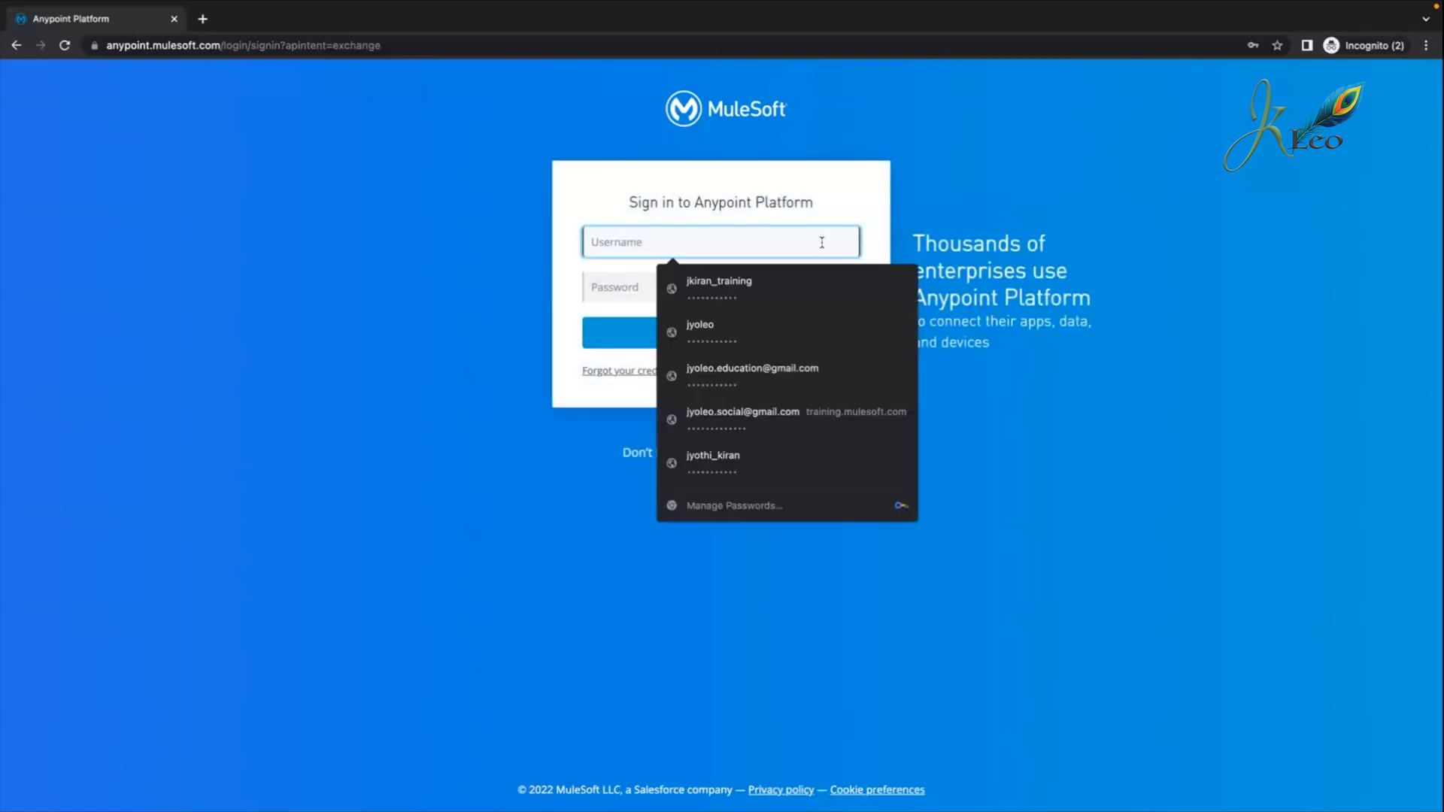
left_click(752, 286)
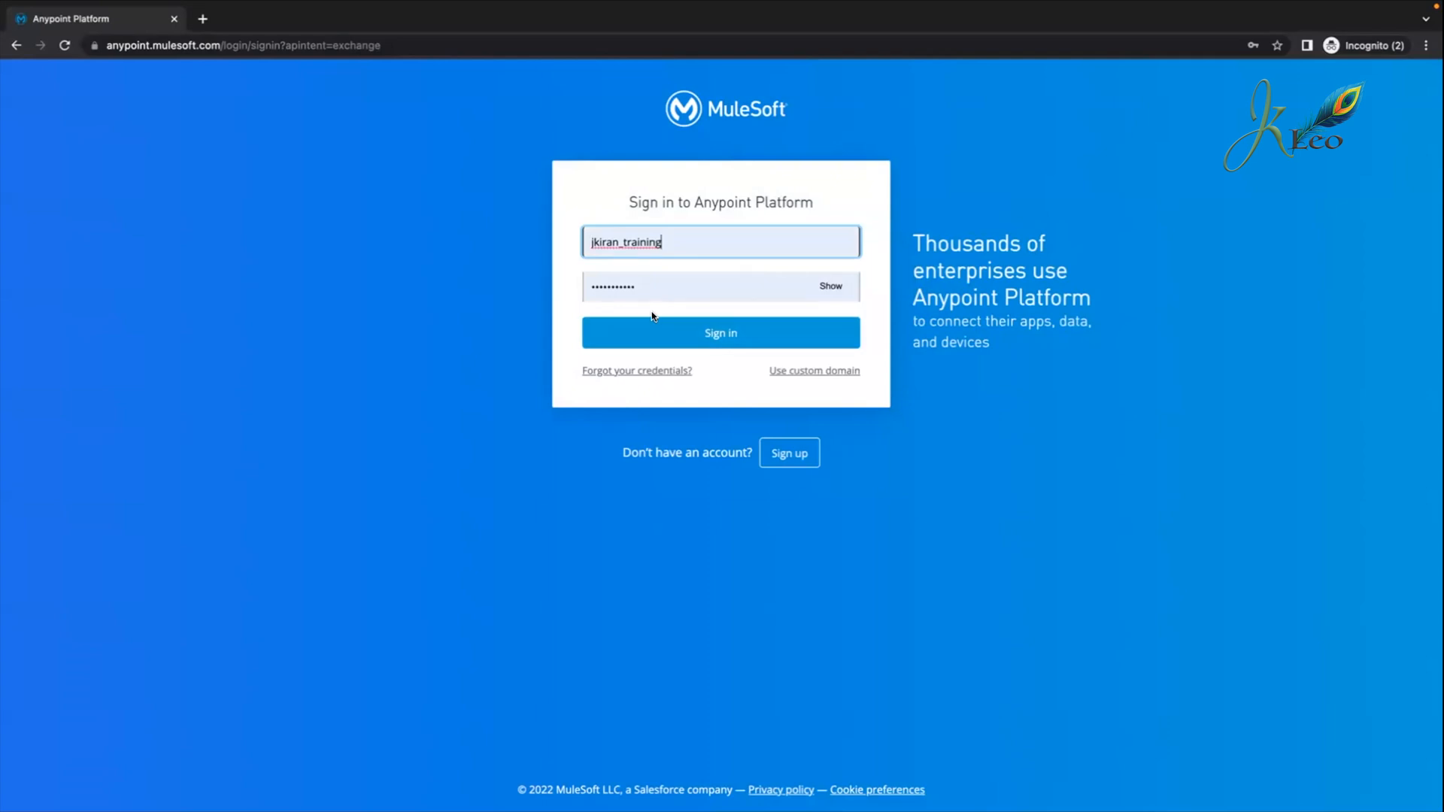
left_click(679, 345)
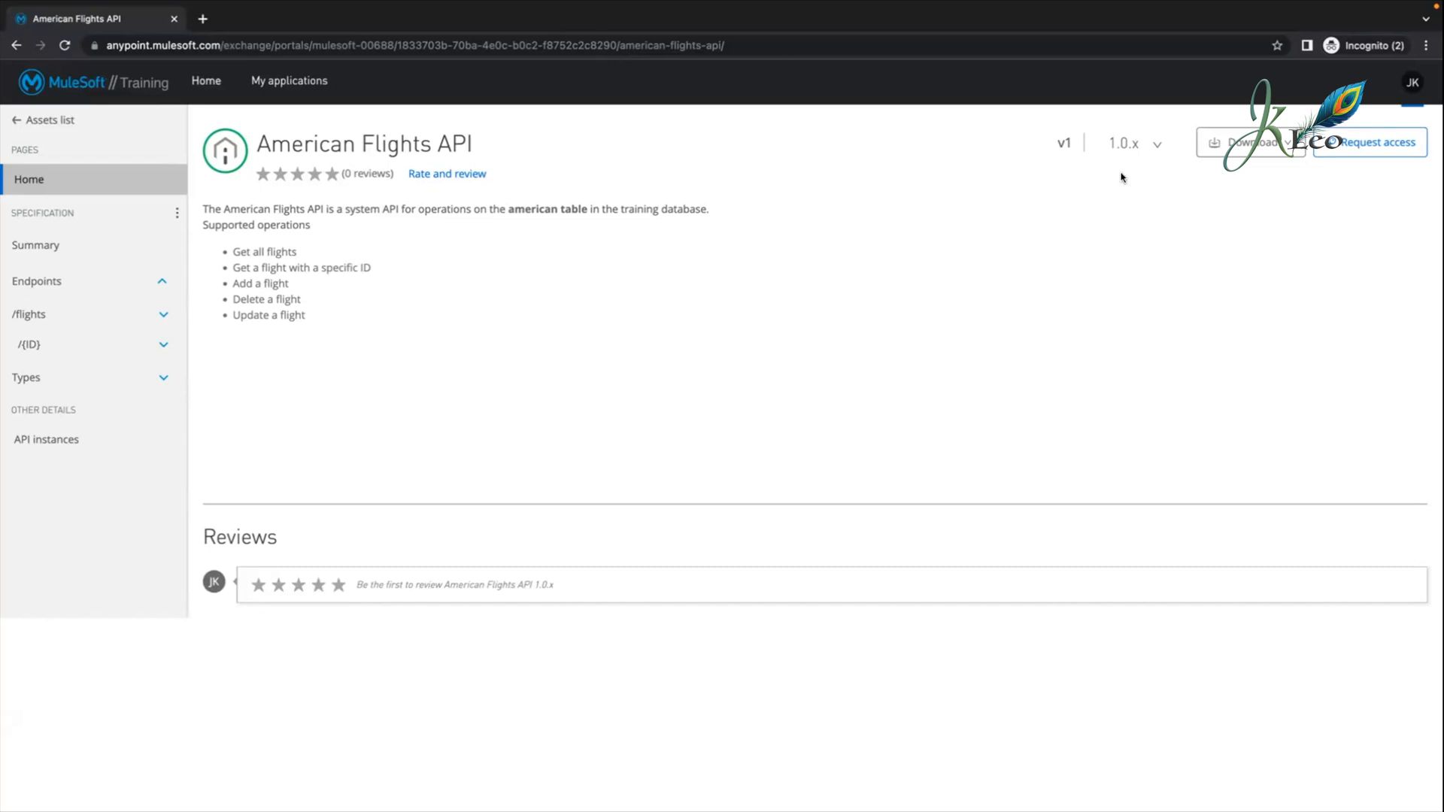
Step: Try to request Silver tier access to the Rate limiting - SLA based instance for Training internal app
left_click(1353, 142)
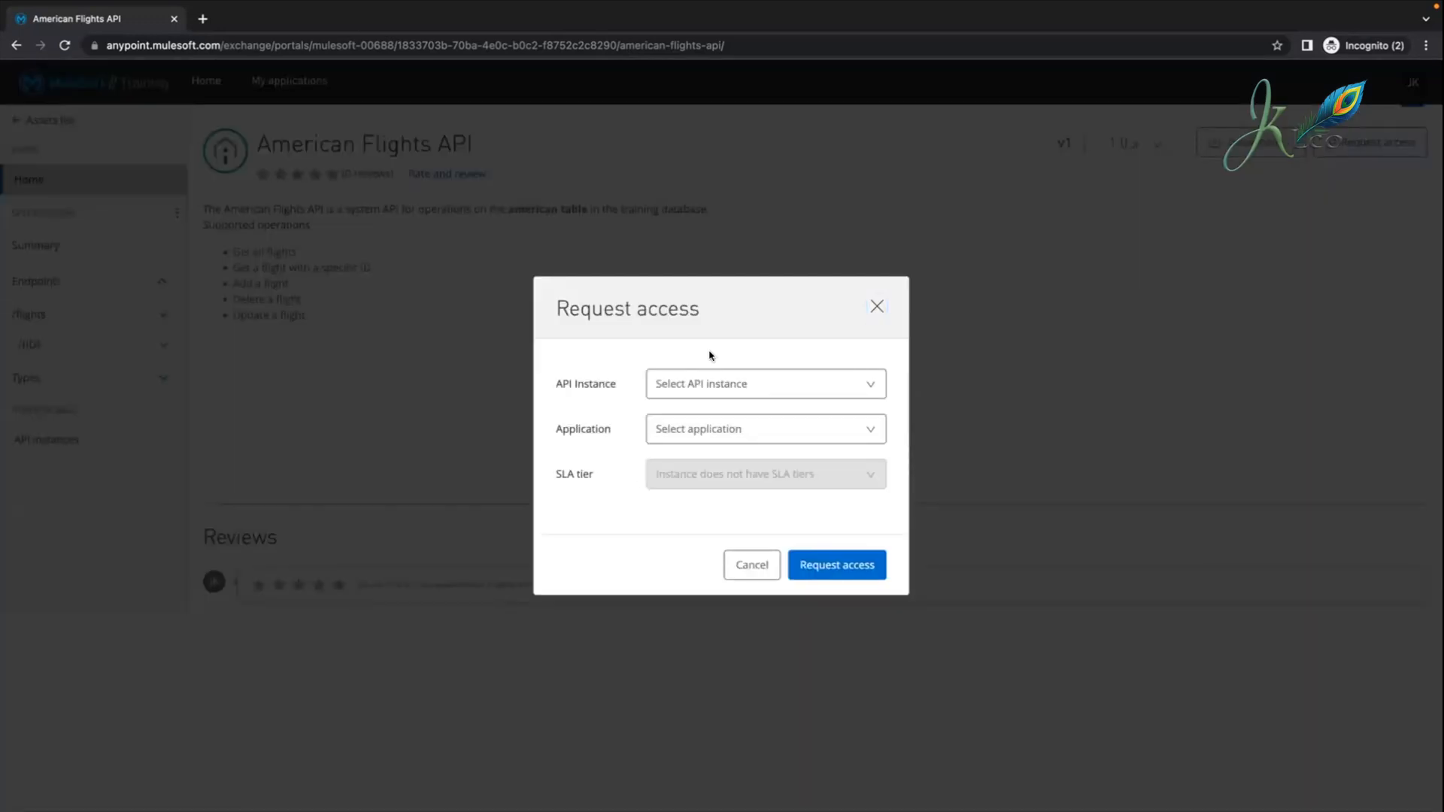
left_click(710, 382)
left_click(707, 466)
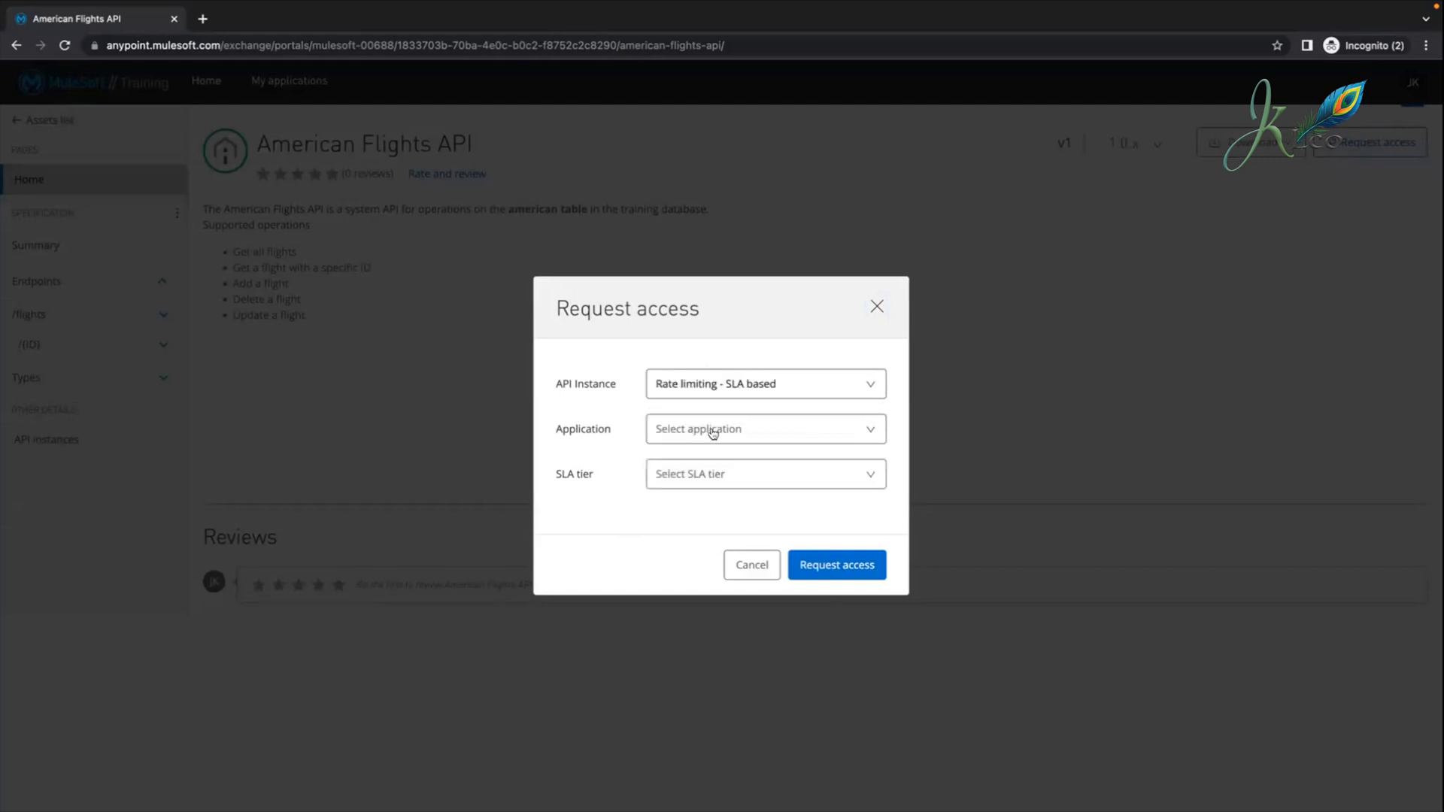
left_click(712, 430)
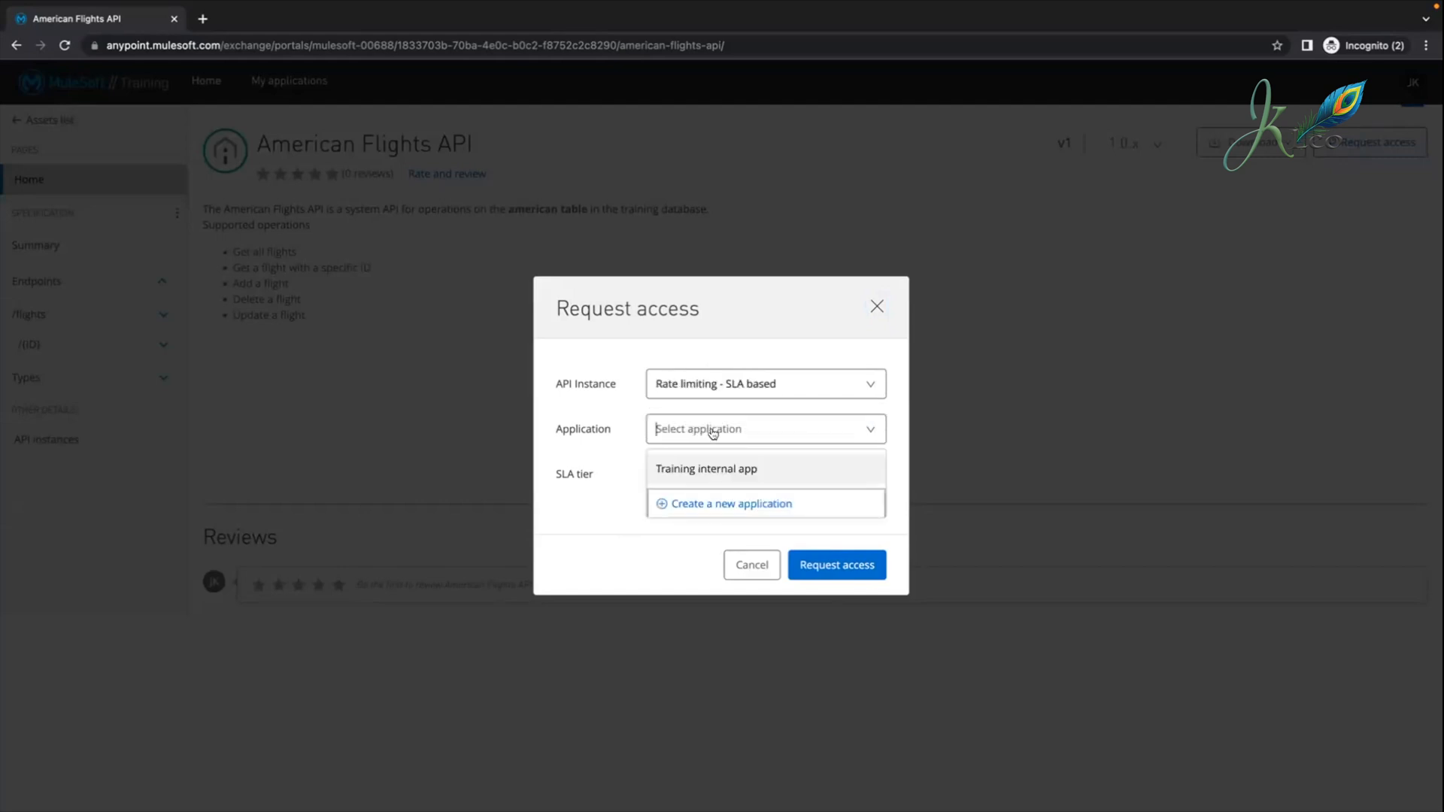
left_click(729, 477)
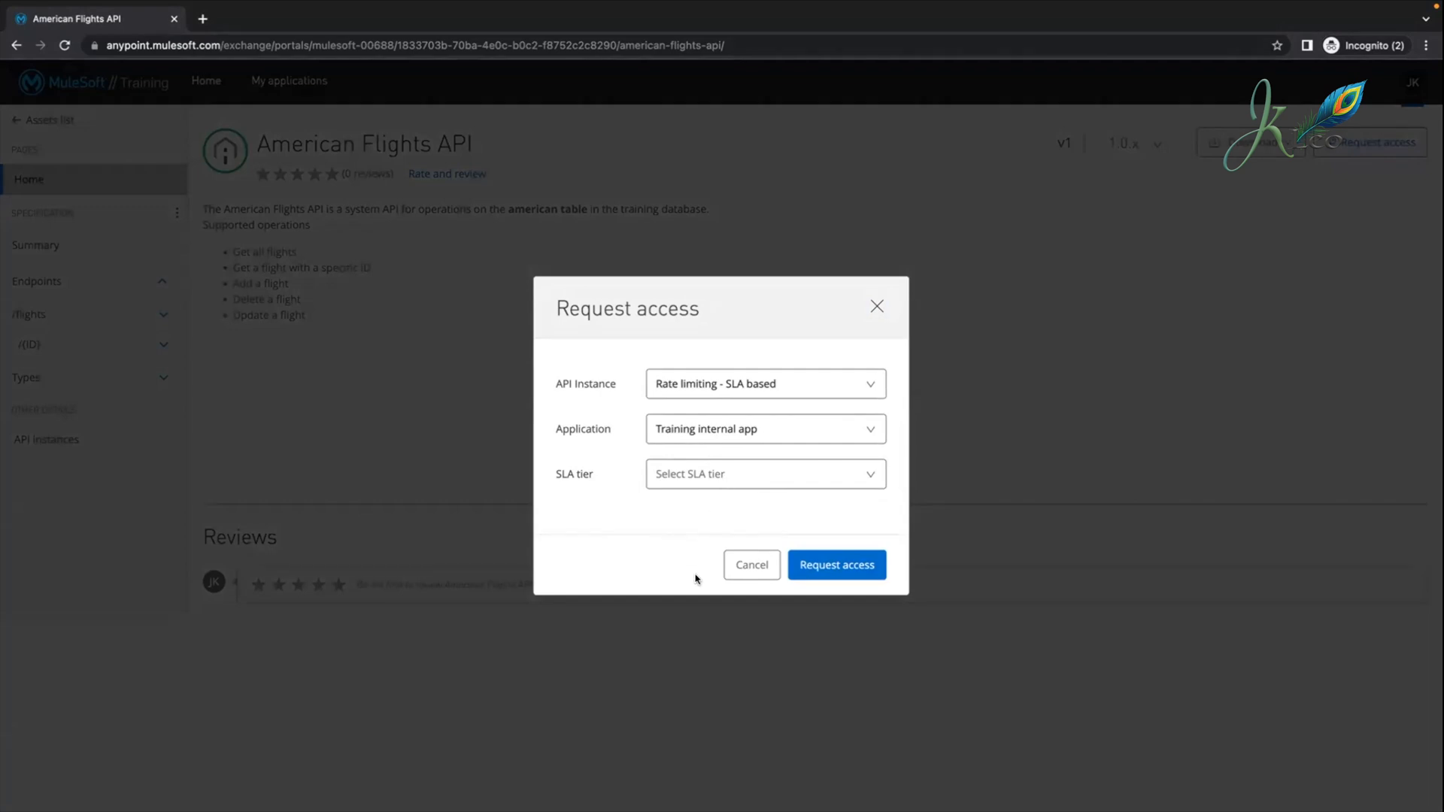
left_click(748, 485)
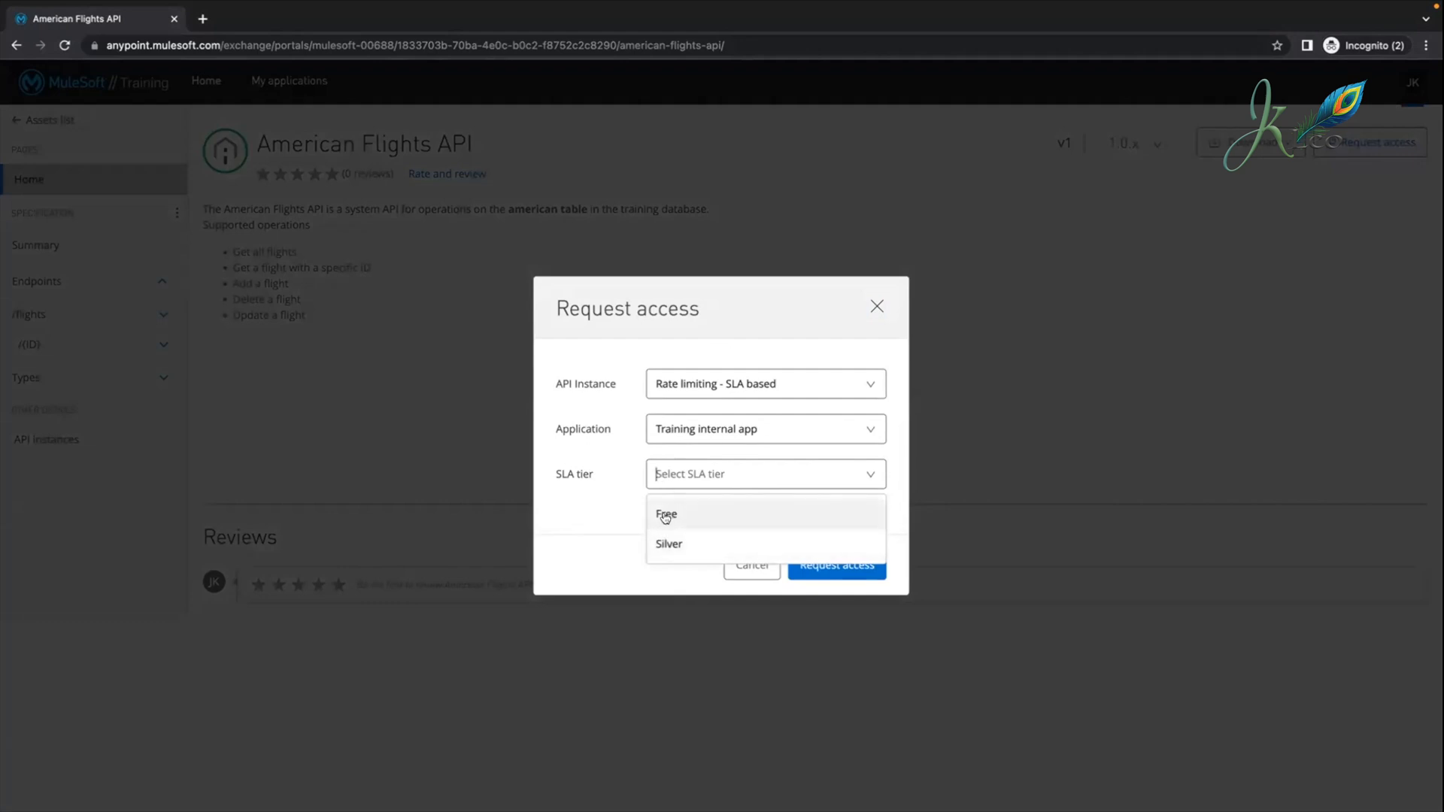
left_click(664, 543)
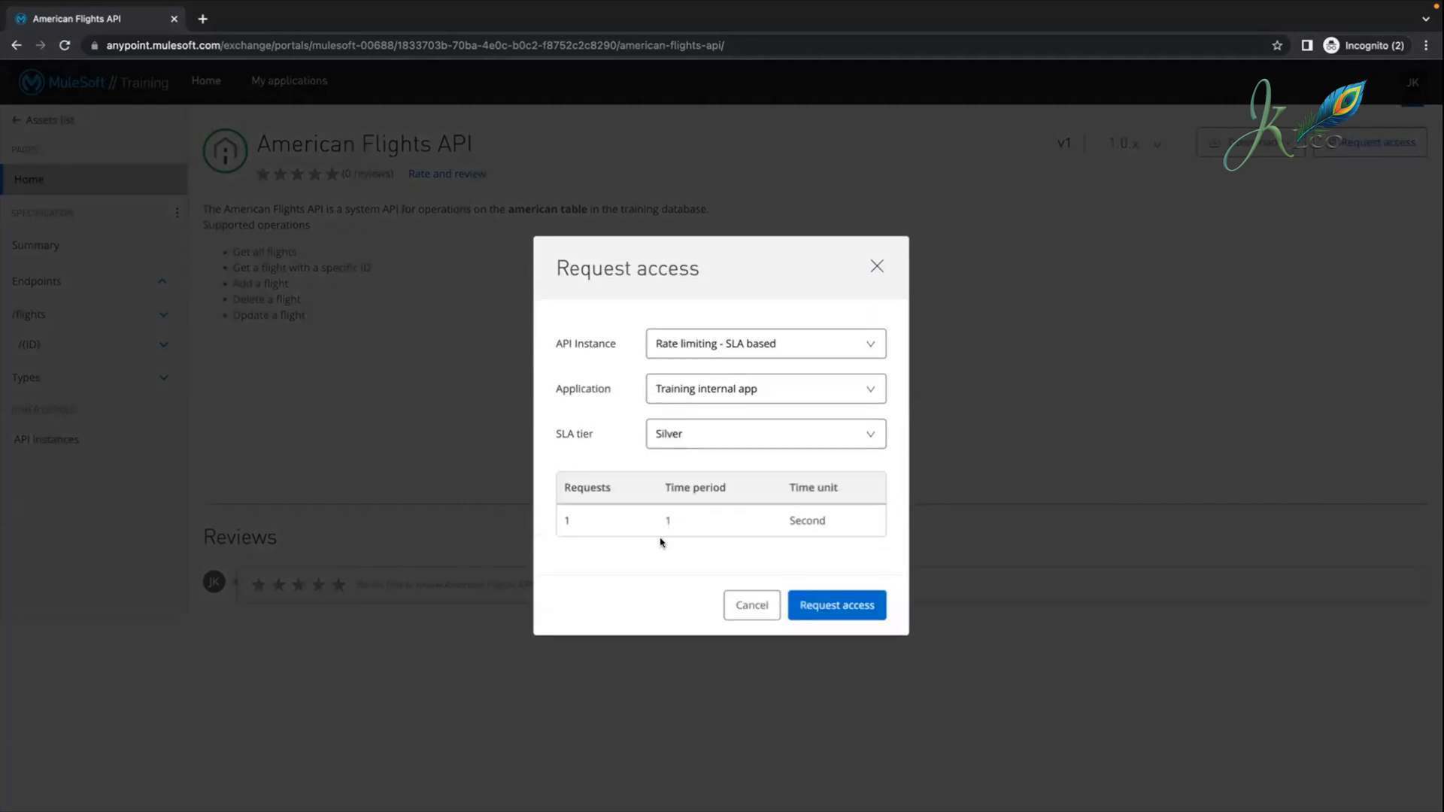
left_click(862, 617)
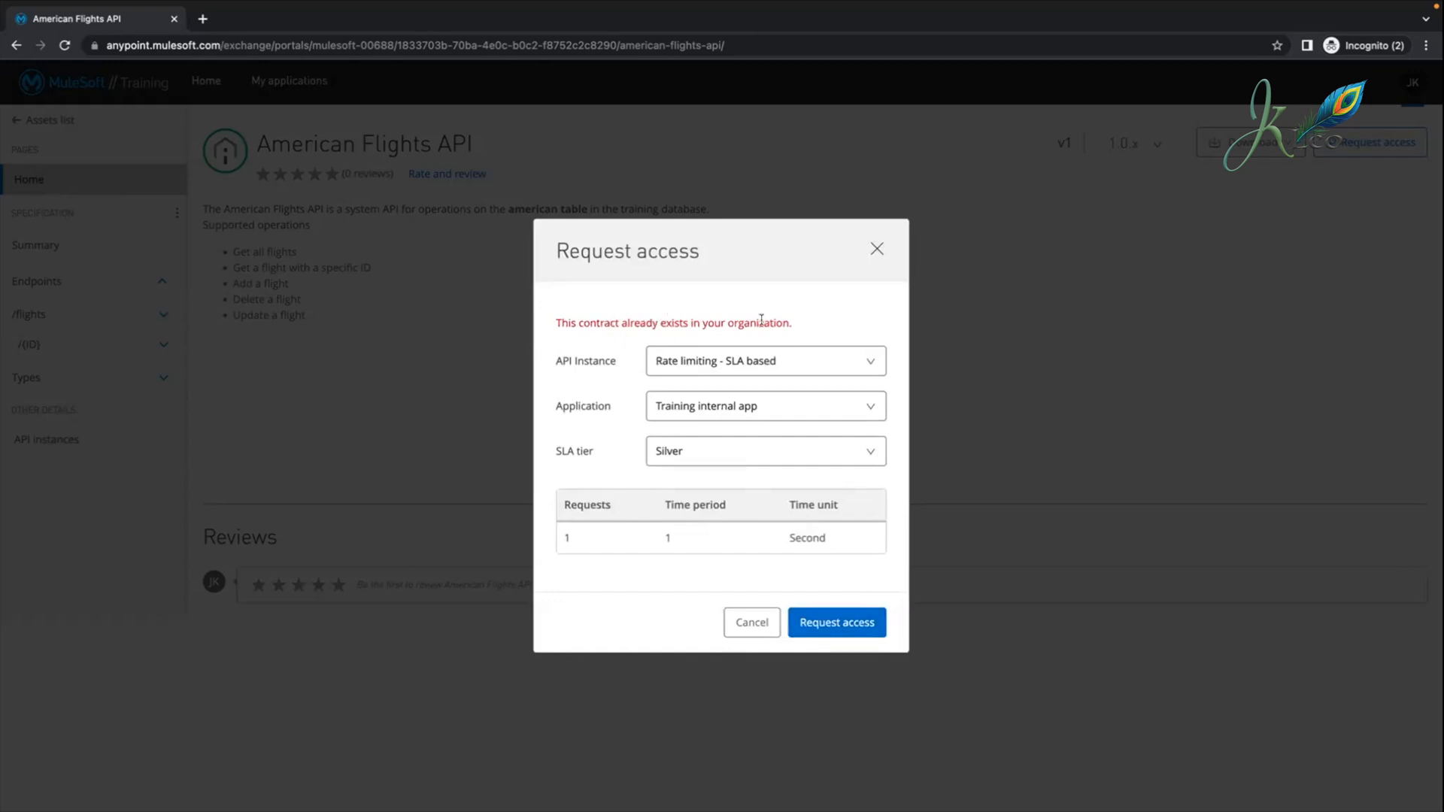
left_click(827, 621)
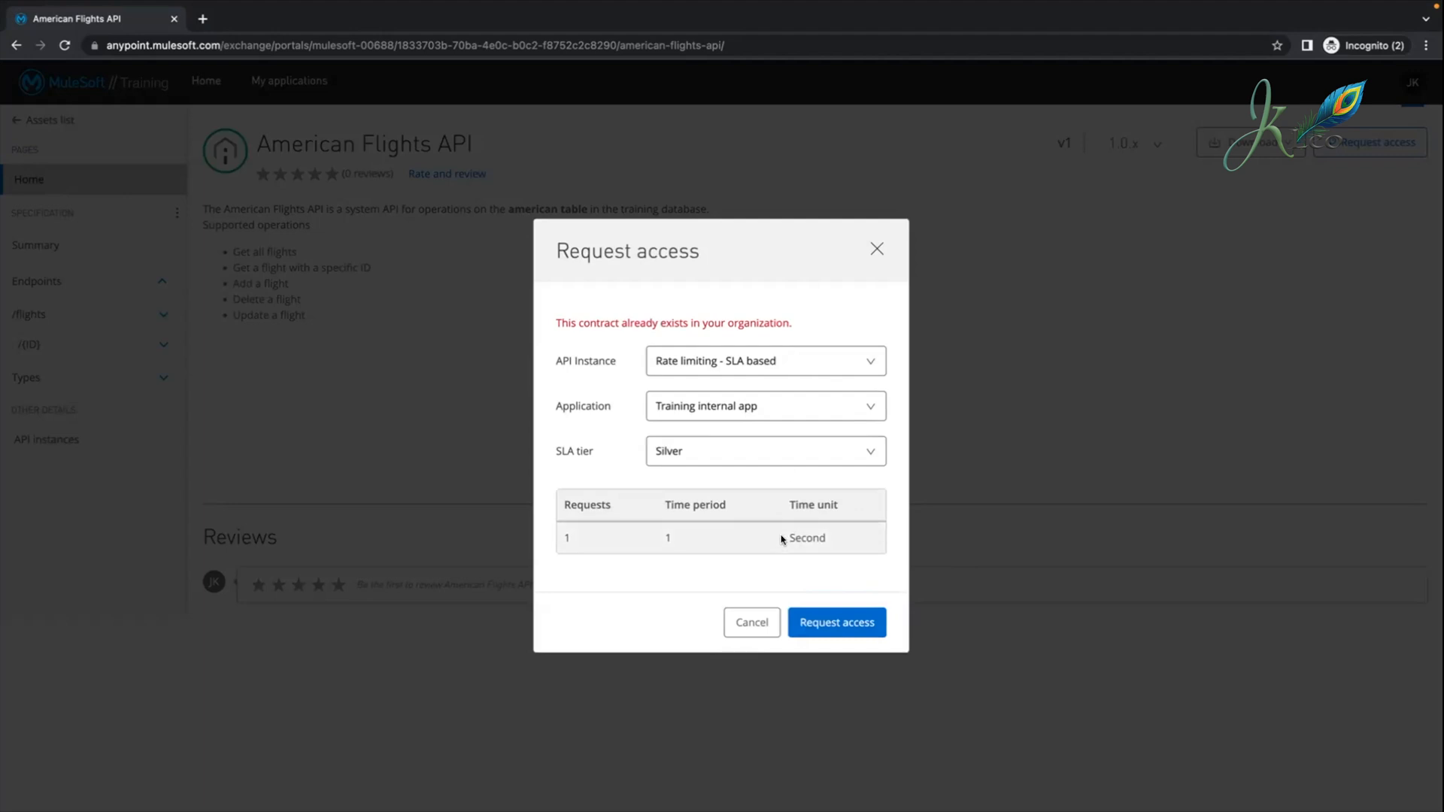
Step: Create a new application named Training internal app2 for the access request, leaving the optional fields empty
left_click(744, 409)
left_click(718, 478)
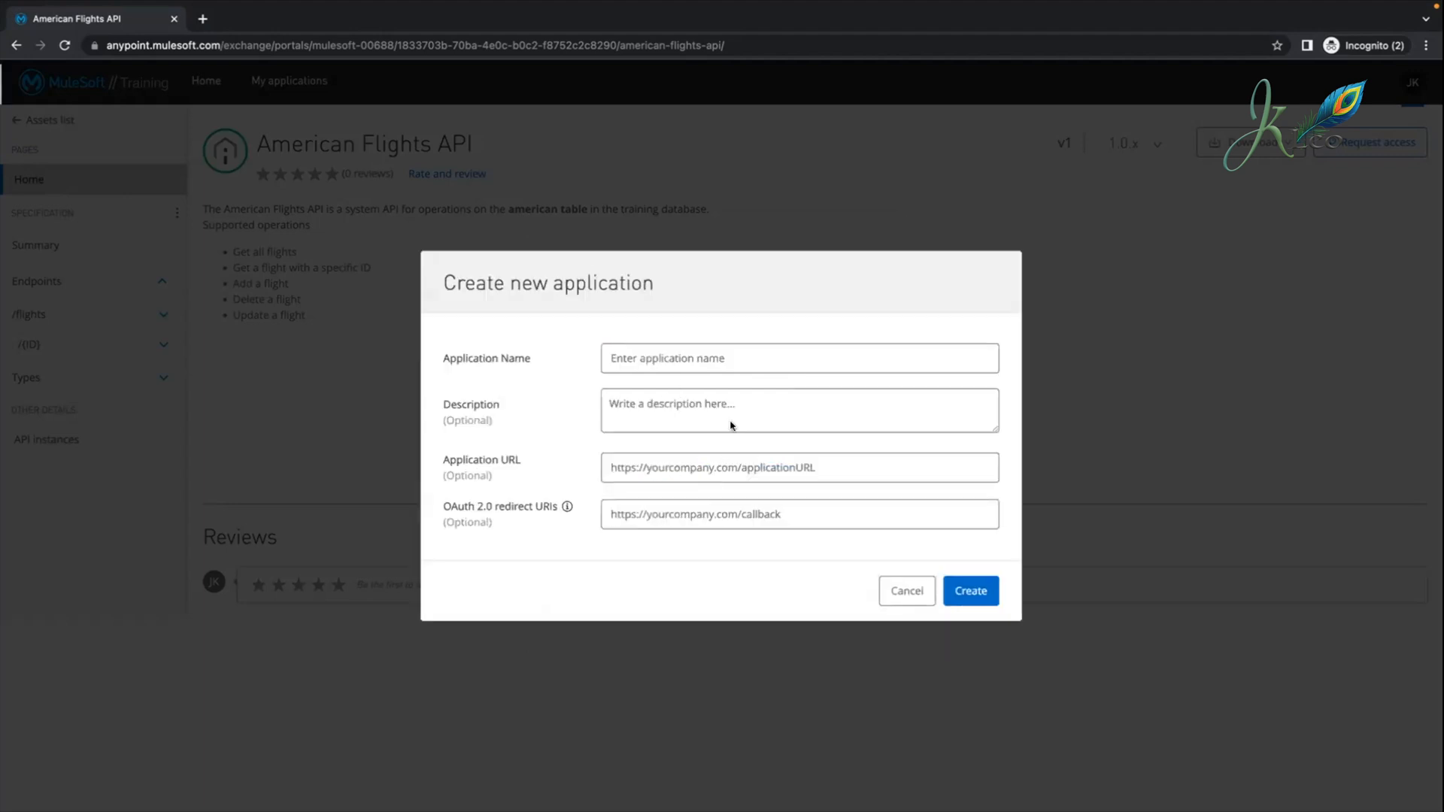
left_click(667, 360)
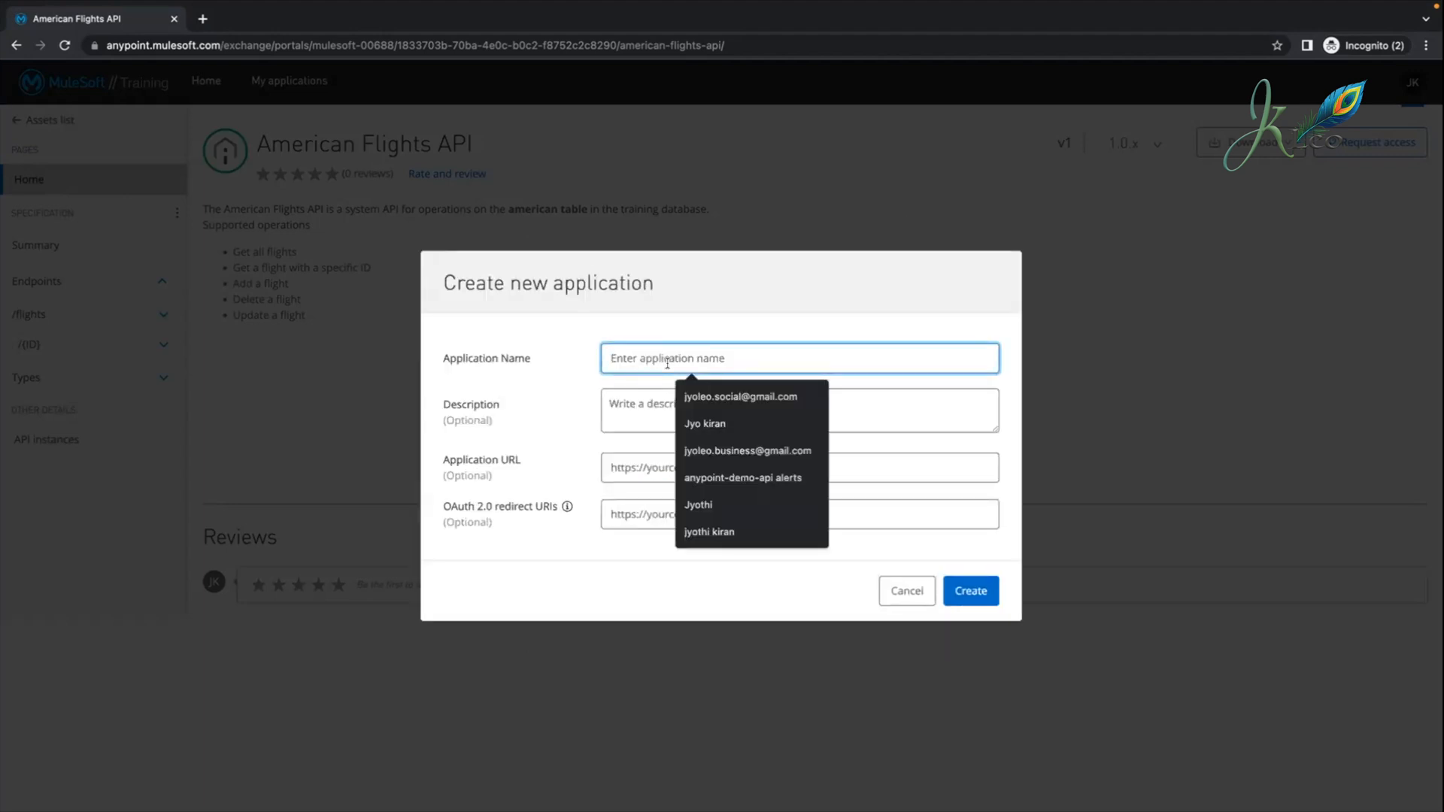
type("T")
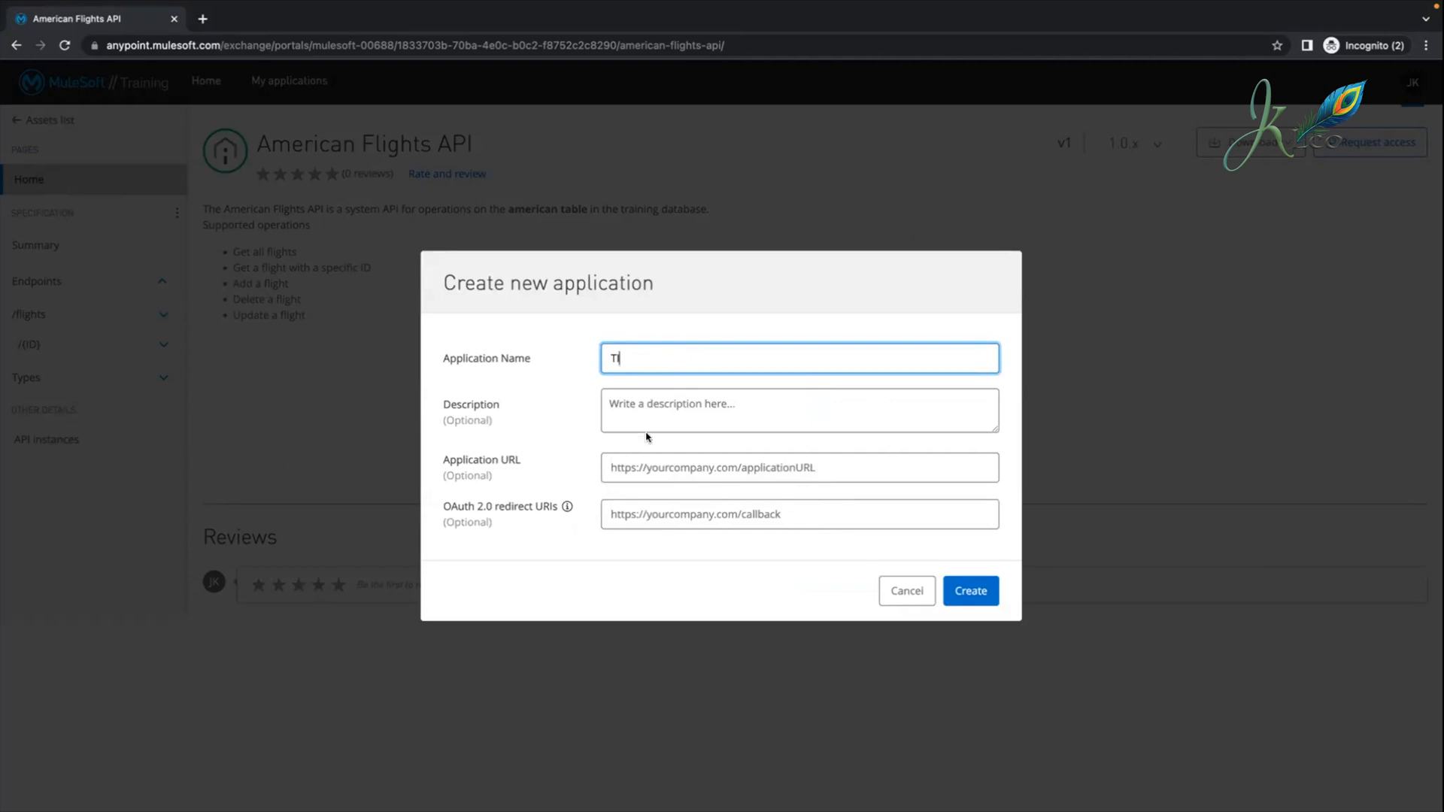
type("rai")
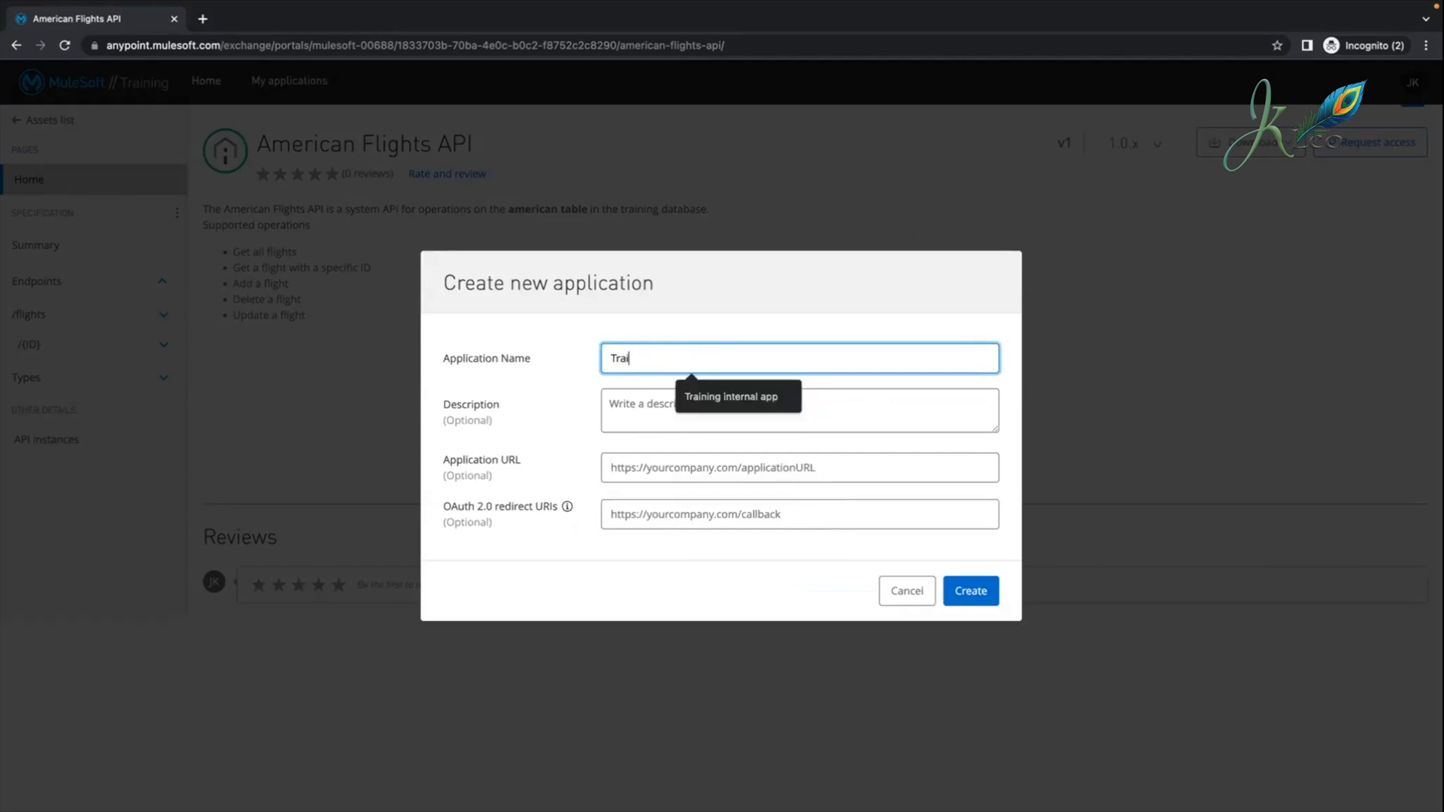
left_click(722, 397)
left_click(708, 407)
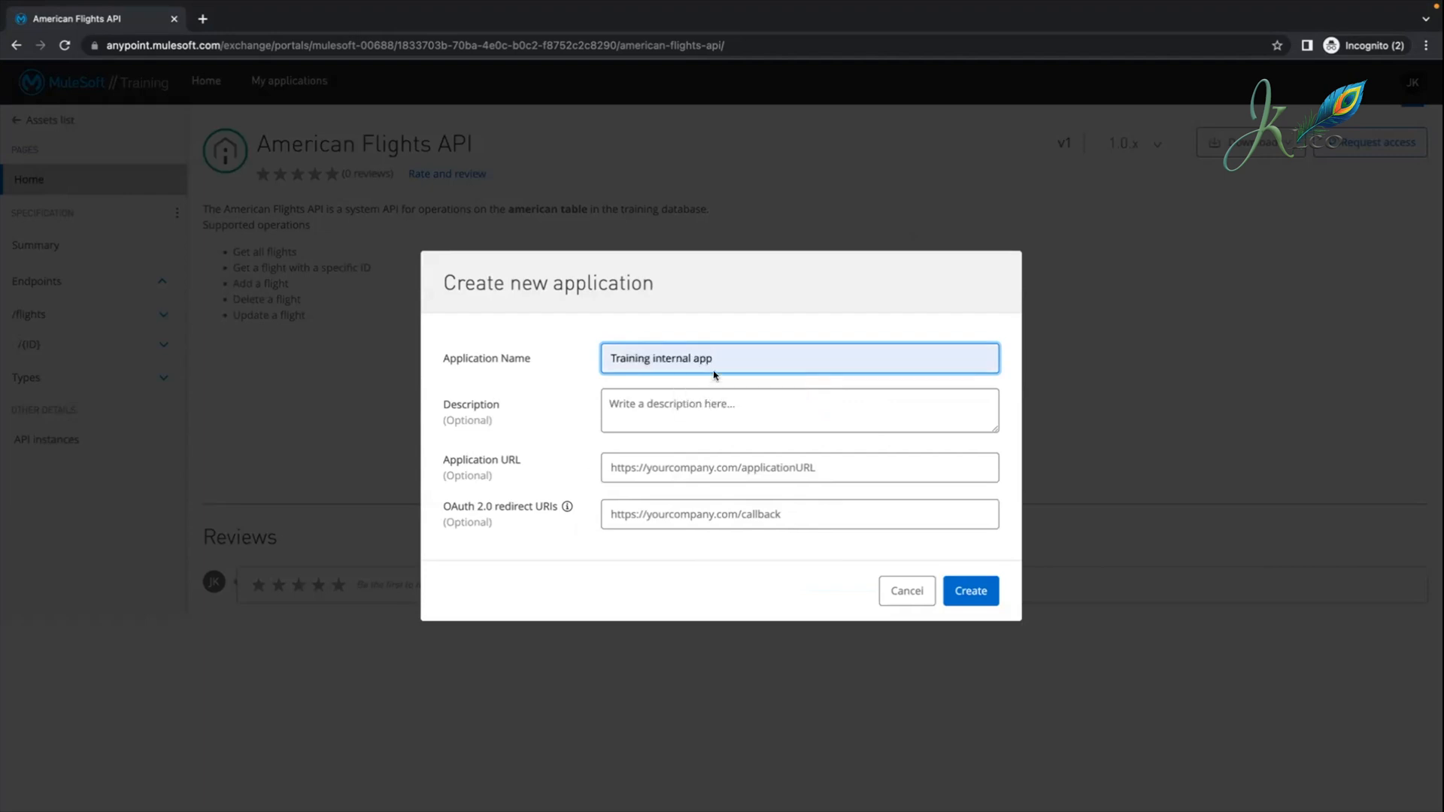
type("2")
left_click(976, 595)
Step: Submit the Silver tier access request for the new application, review its status and close the dialog
left_click(842, 602)
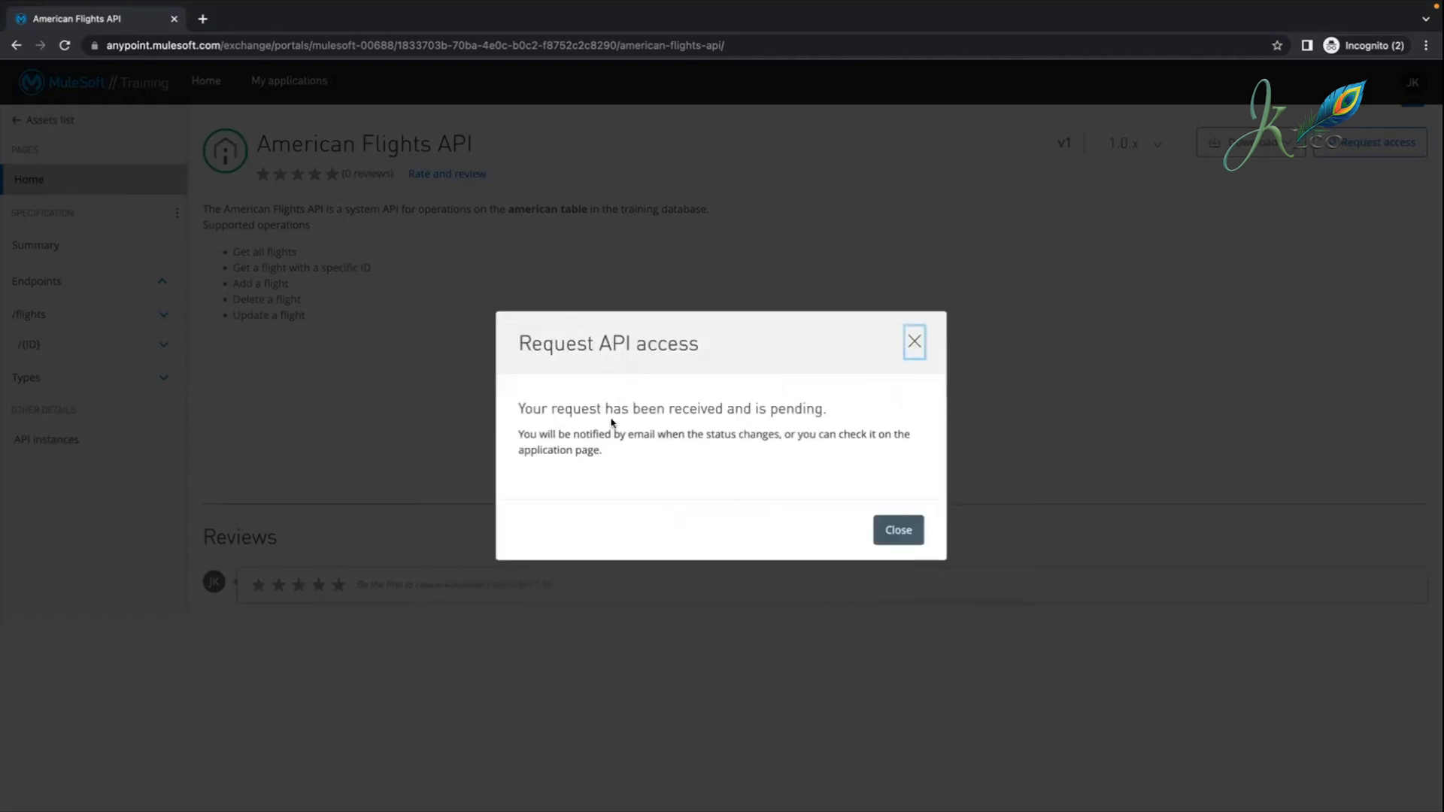
left_click_drag(767, 406, 833, 410)
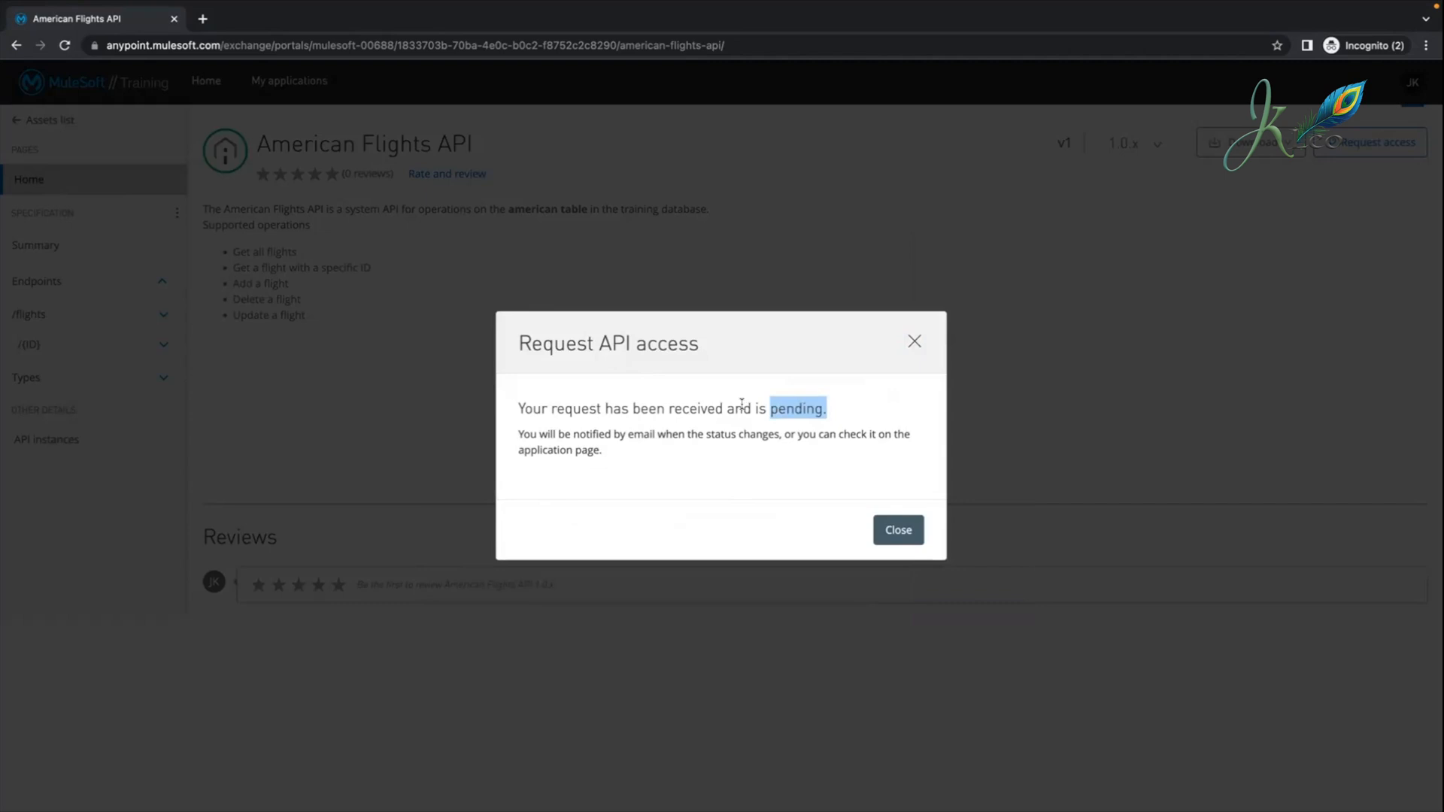
left_click(800, 404)
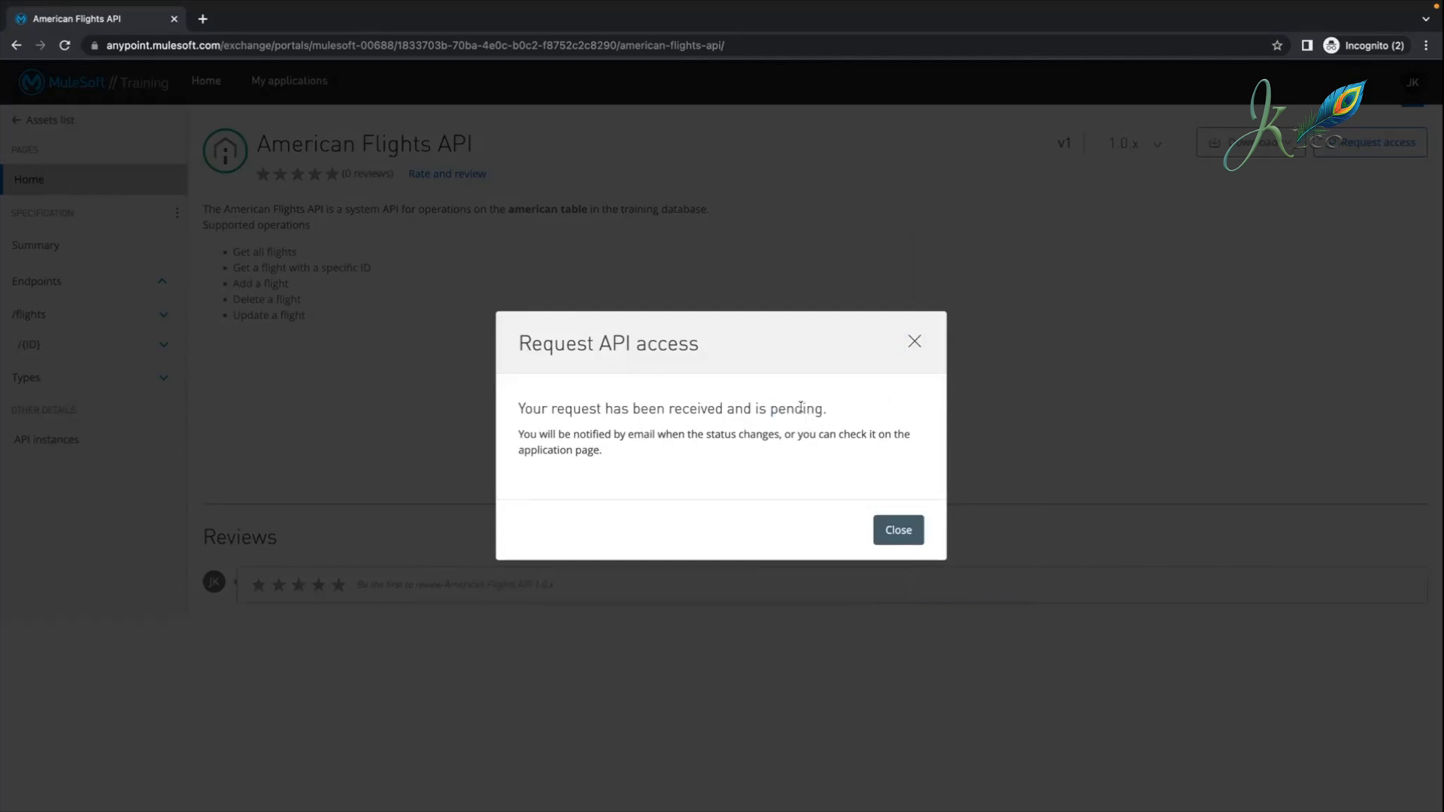
left_click(914, 535)
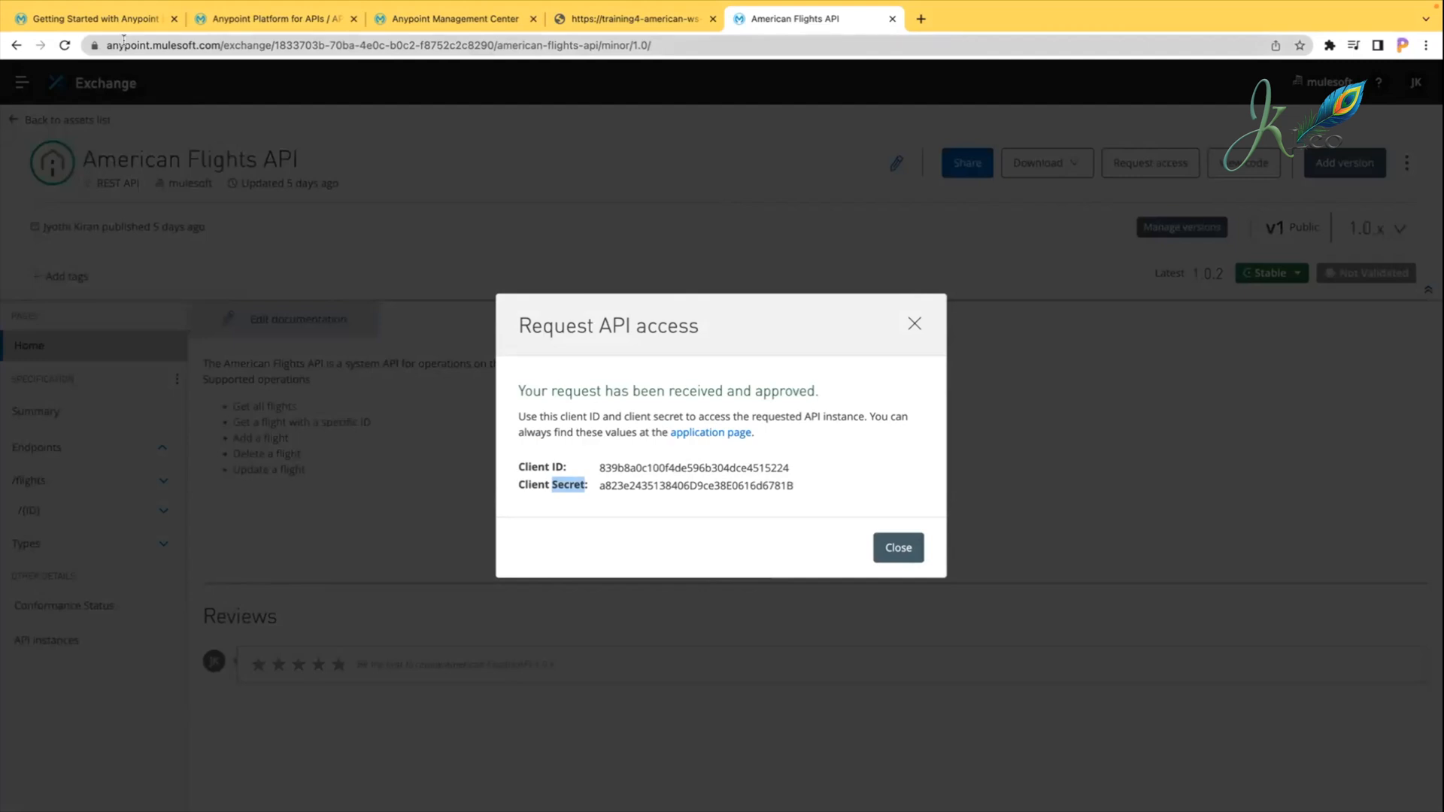
Step: Check the American Flights API settings in API Manager, and open the API from the training portal in a new tab
mouse_move(125, 8)
left_click(304, 60)
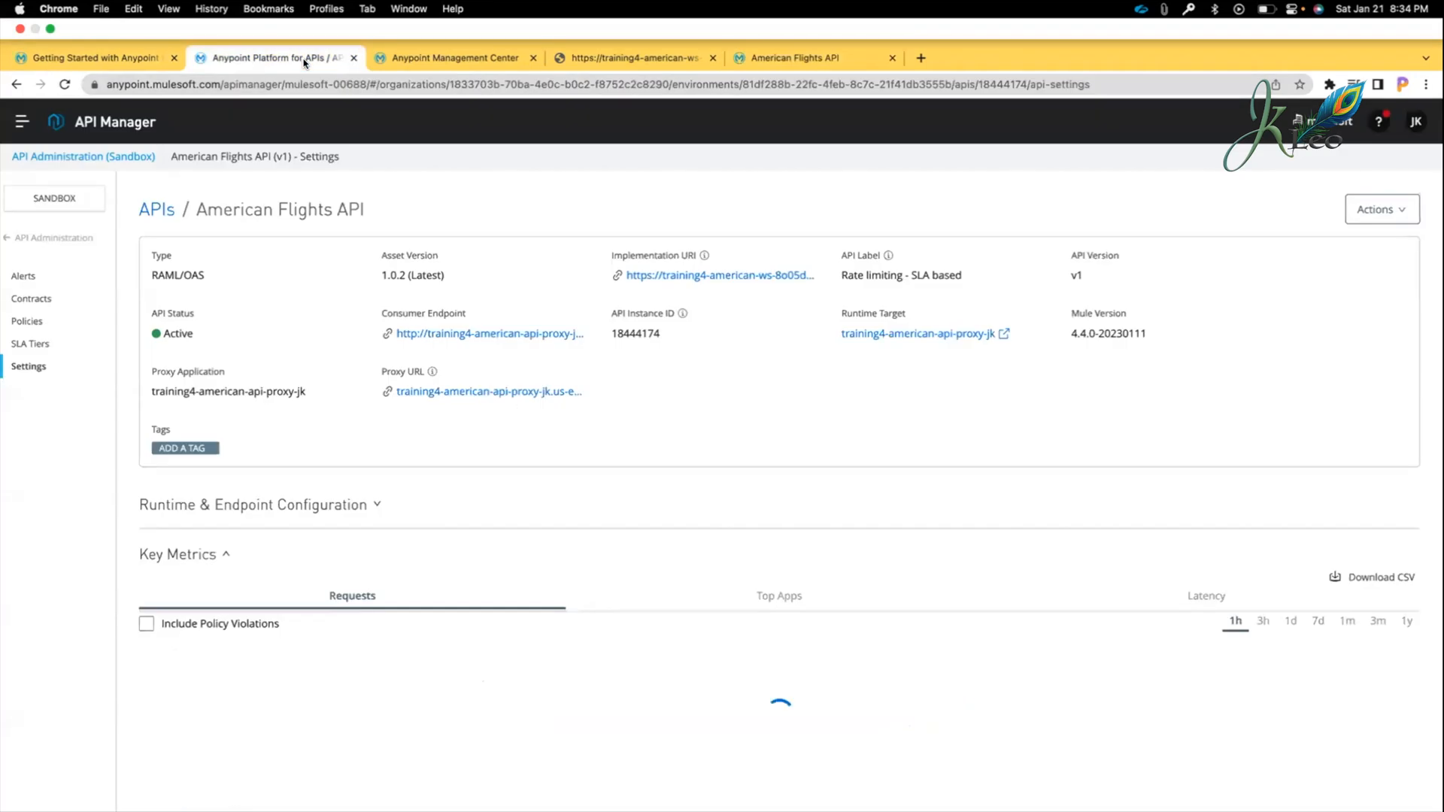
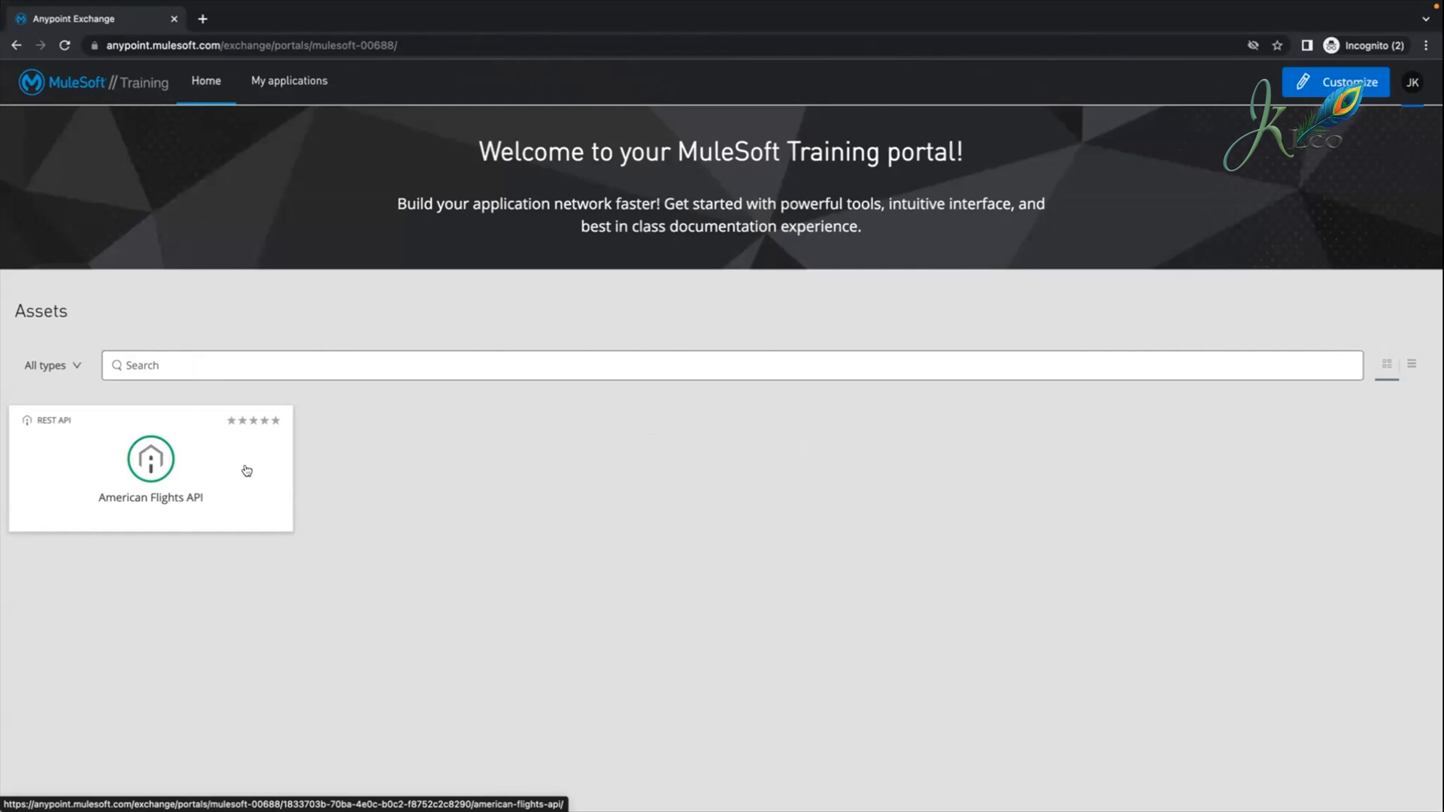
right_click(247, 470)
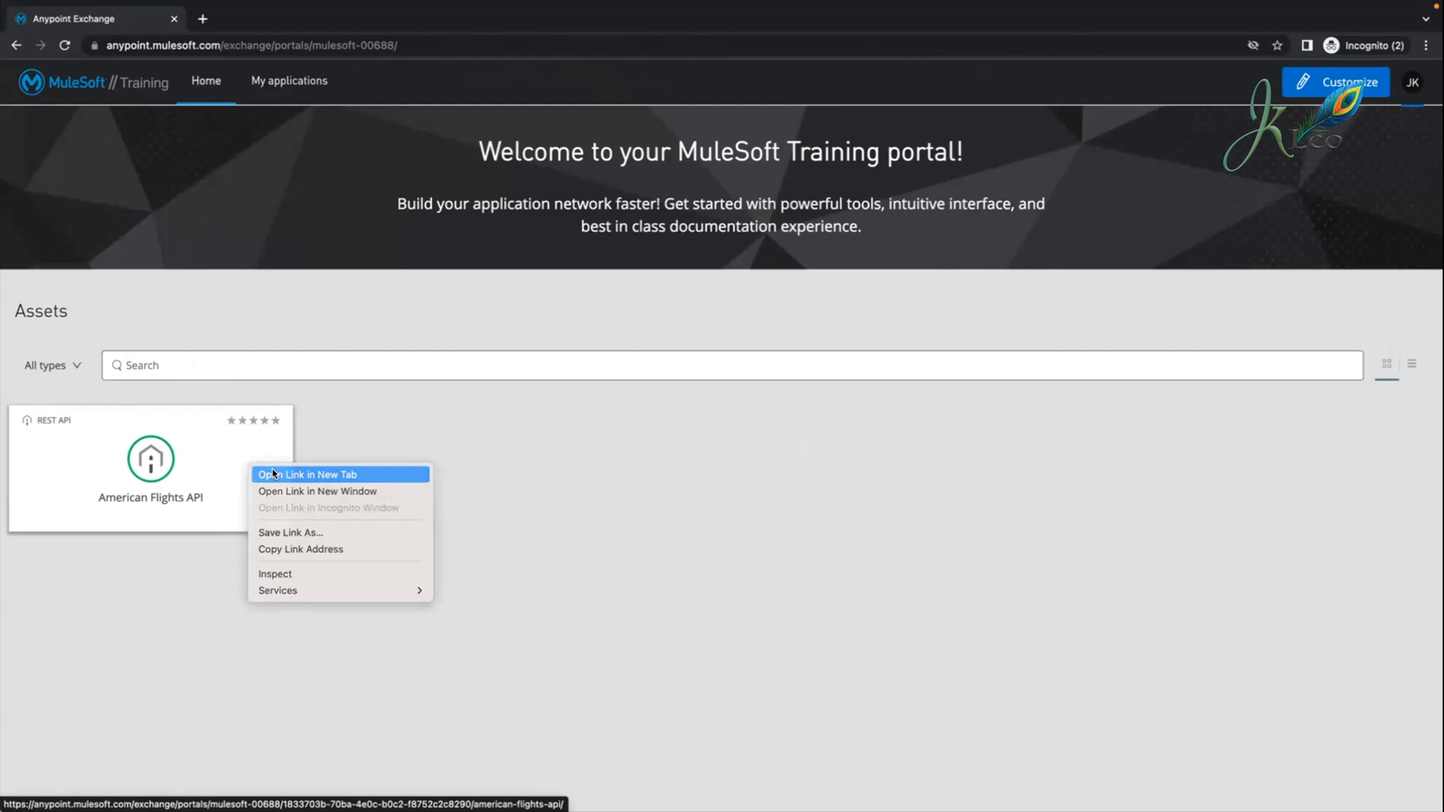
left_click(273, 474)
left_click(286, 18)
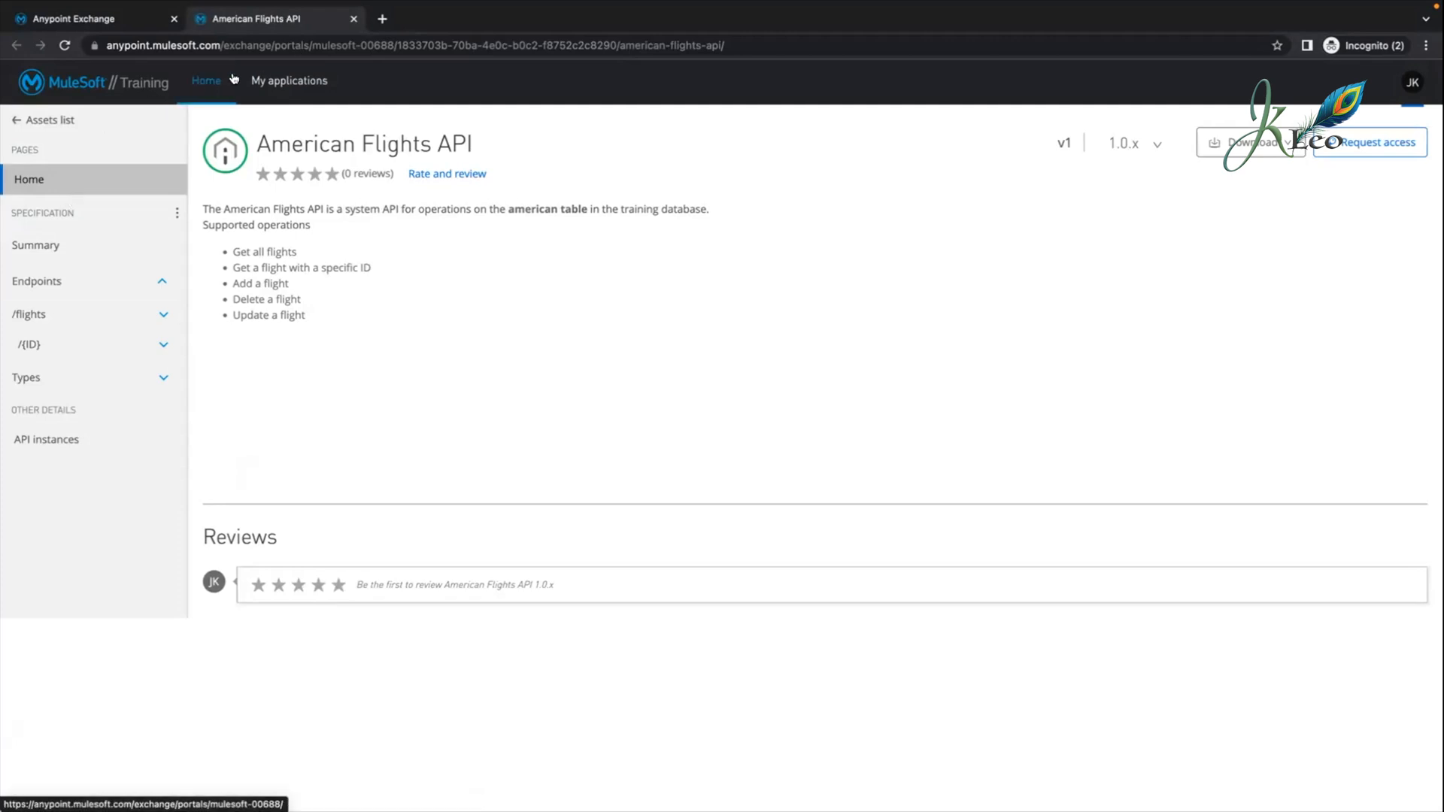
left_click(206, 80)
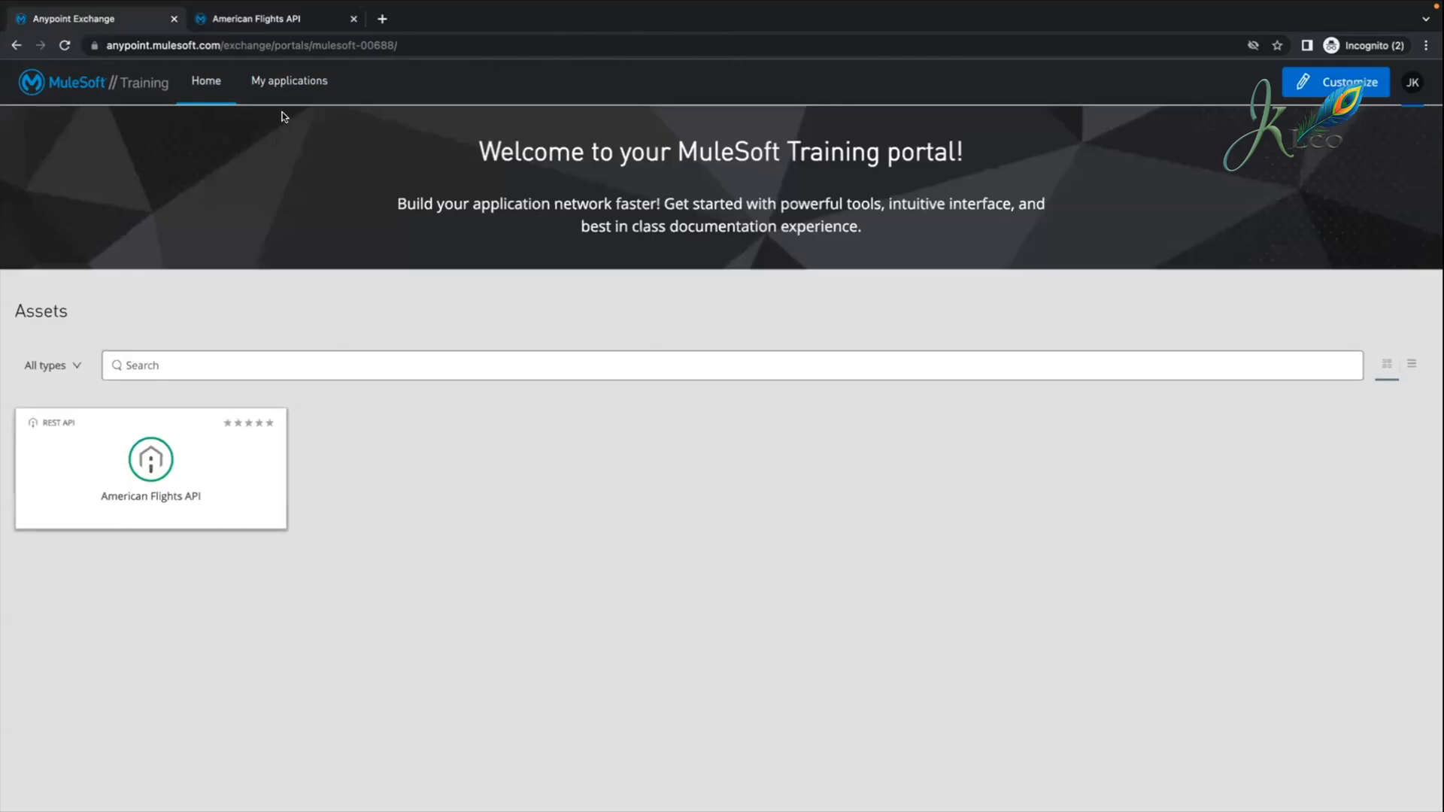
right_click(220, 471)
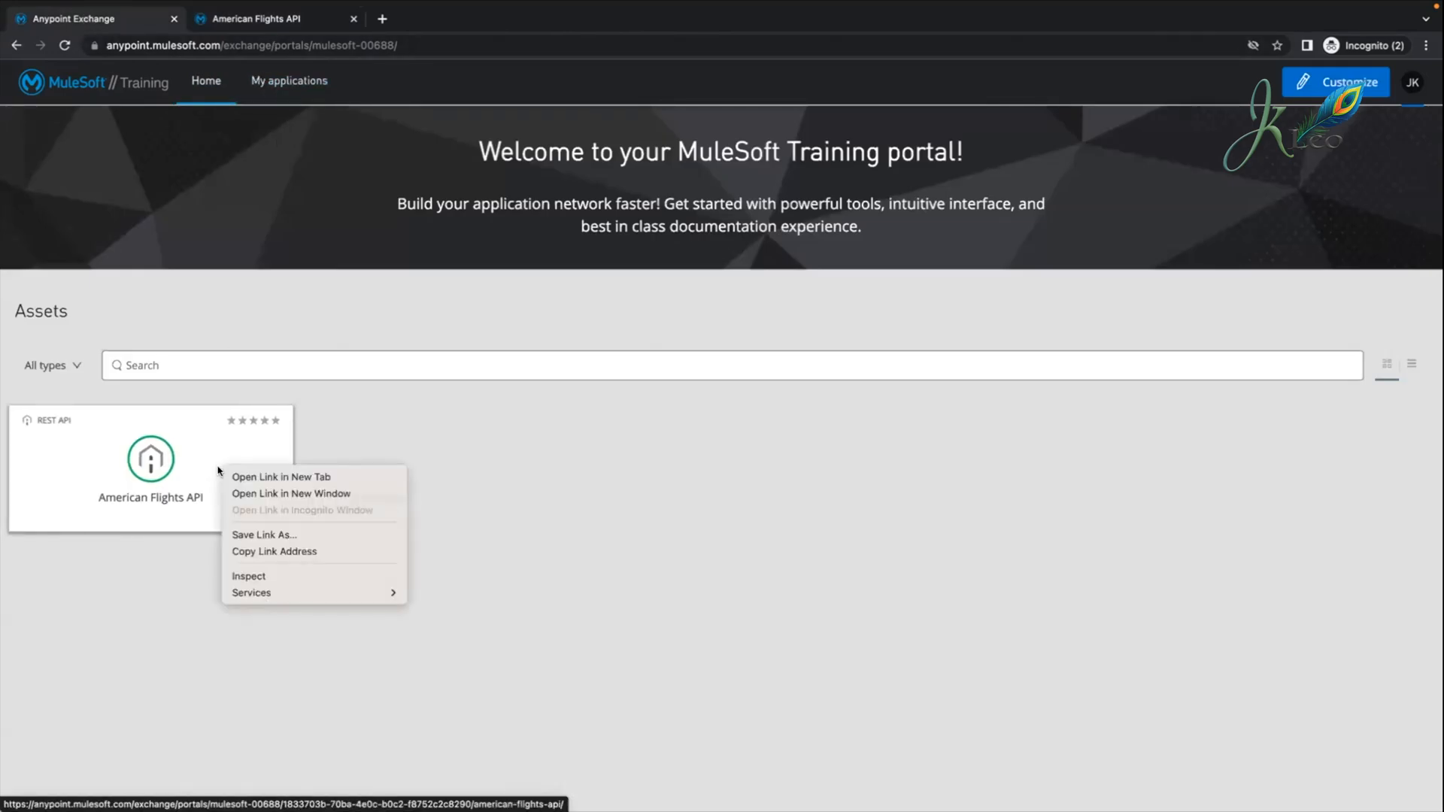
left_click(403, 416)
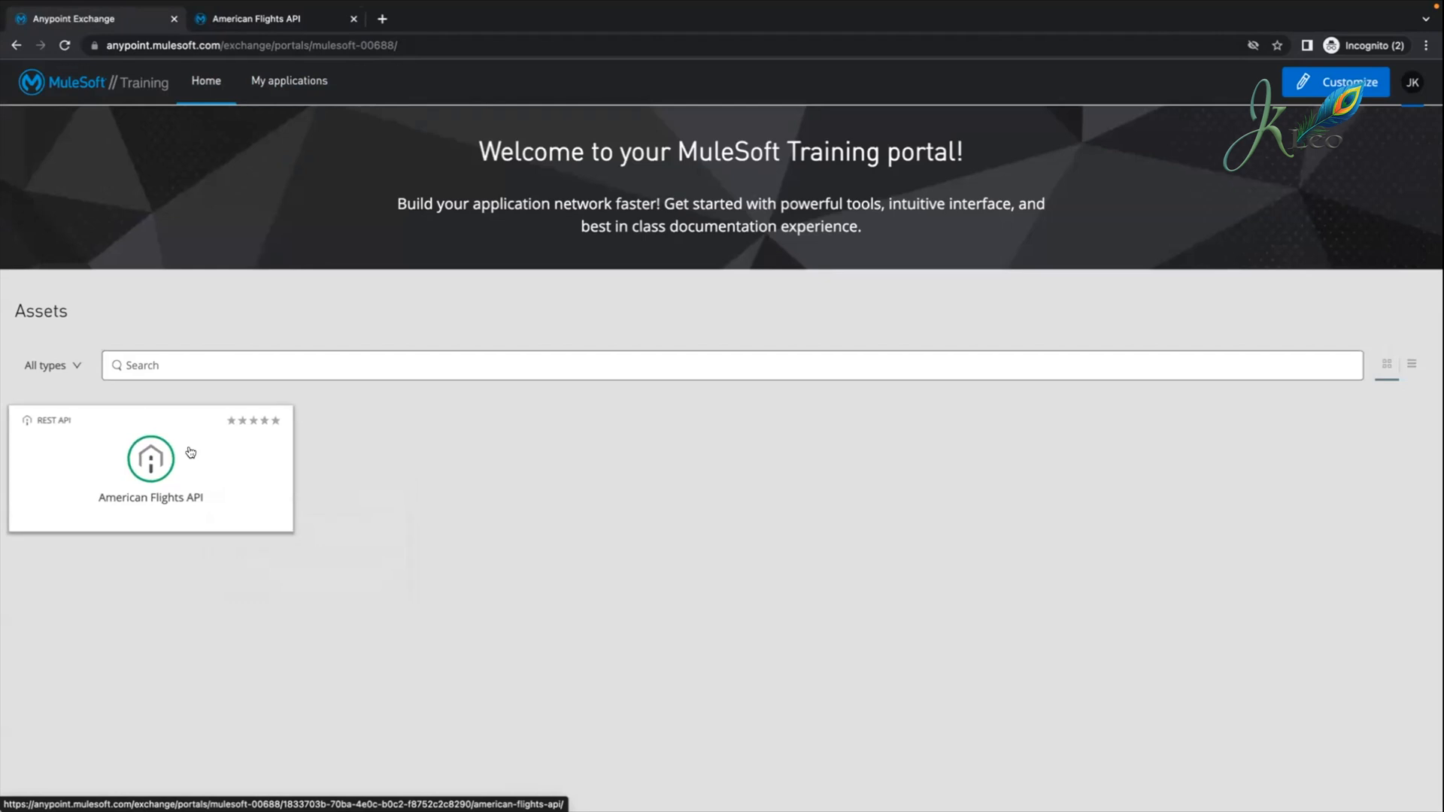
Step: Review the existing applications in the portal's My applications list and close the extra American Flights API tab
left_click(267, 19)
left_click(307, 80)
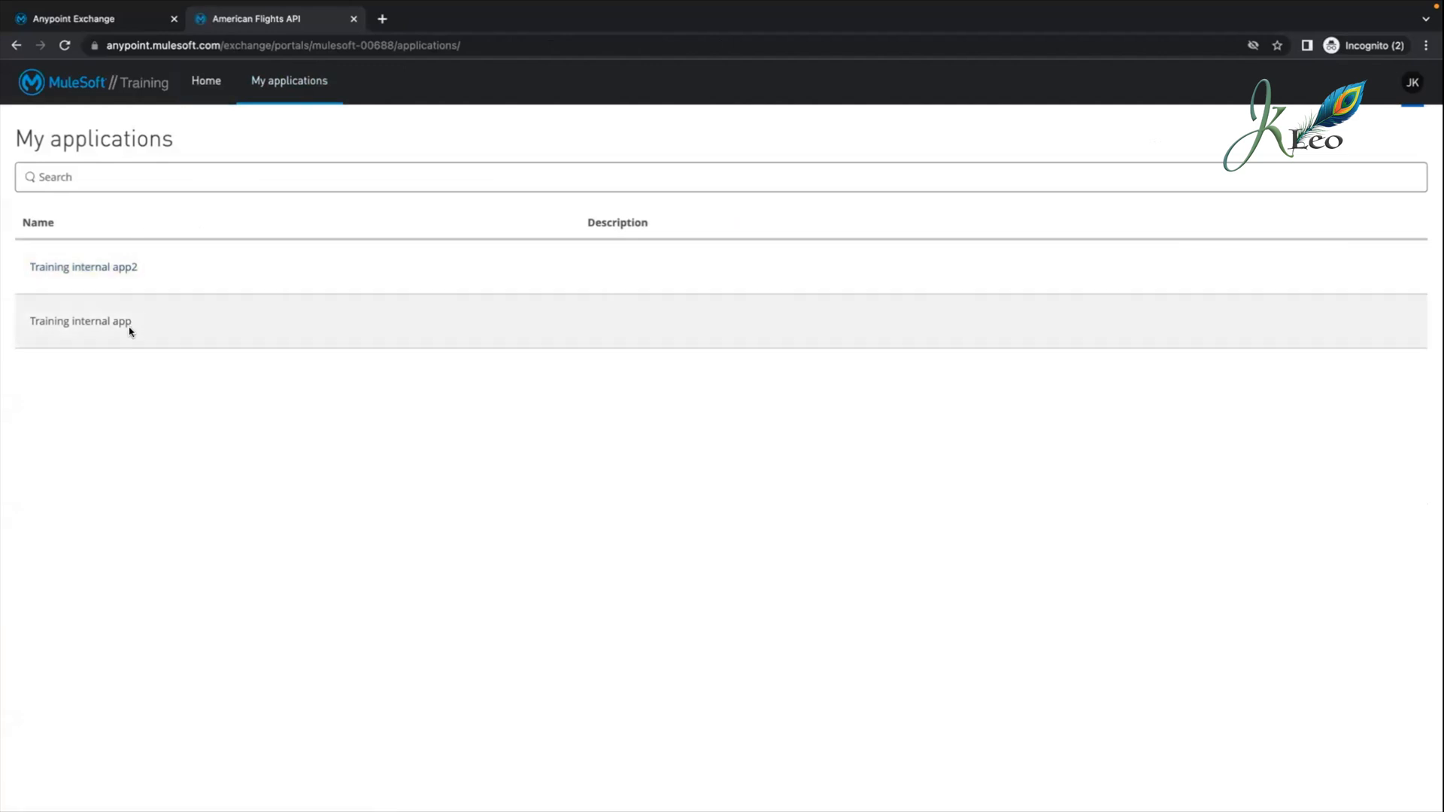
left_click_drag(133, 322, 29, 323)
left_click_drag(164, 263, 13, 265)
left_click(146, 272)
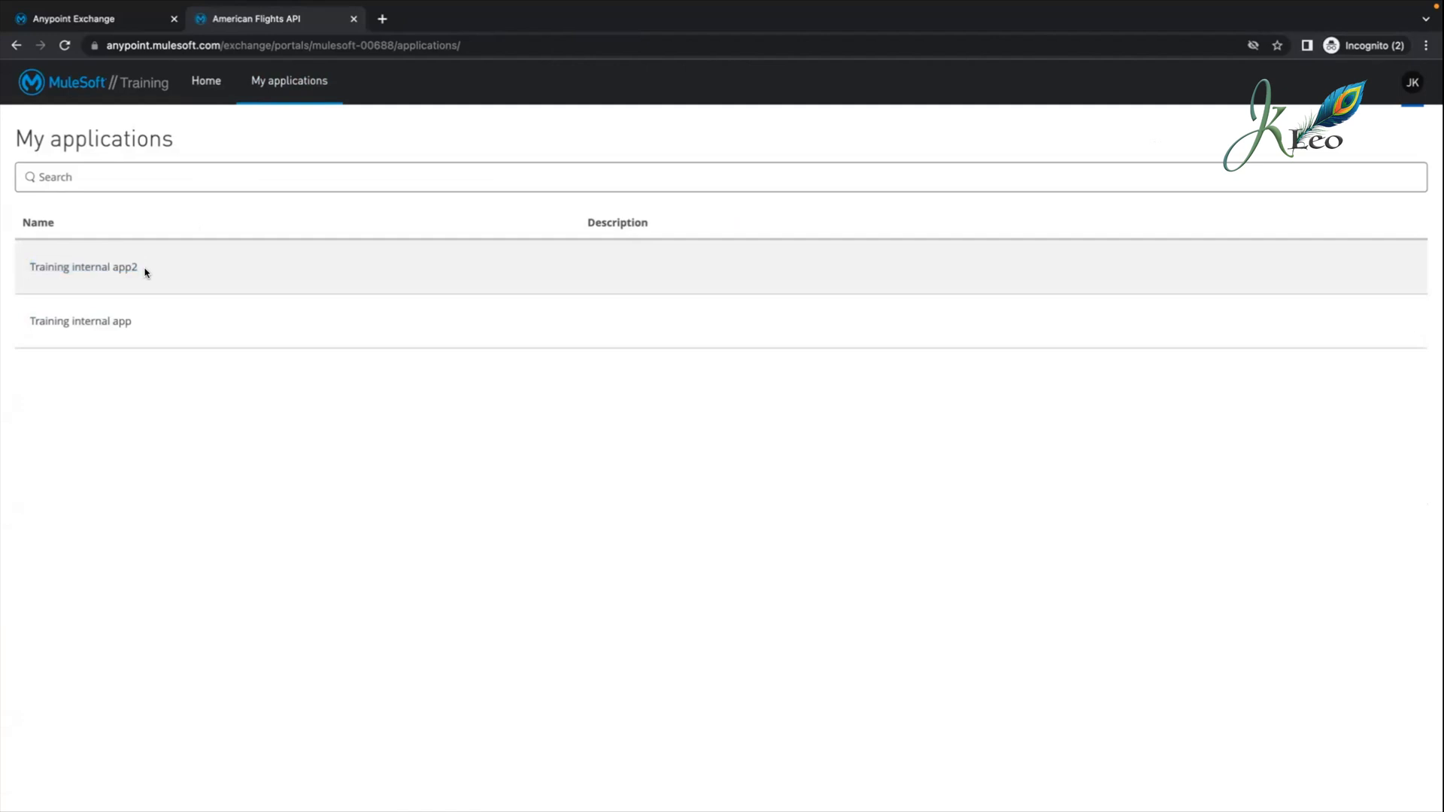
left_click(354, 19)
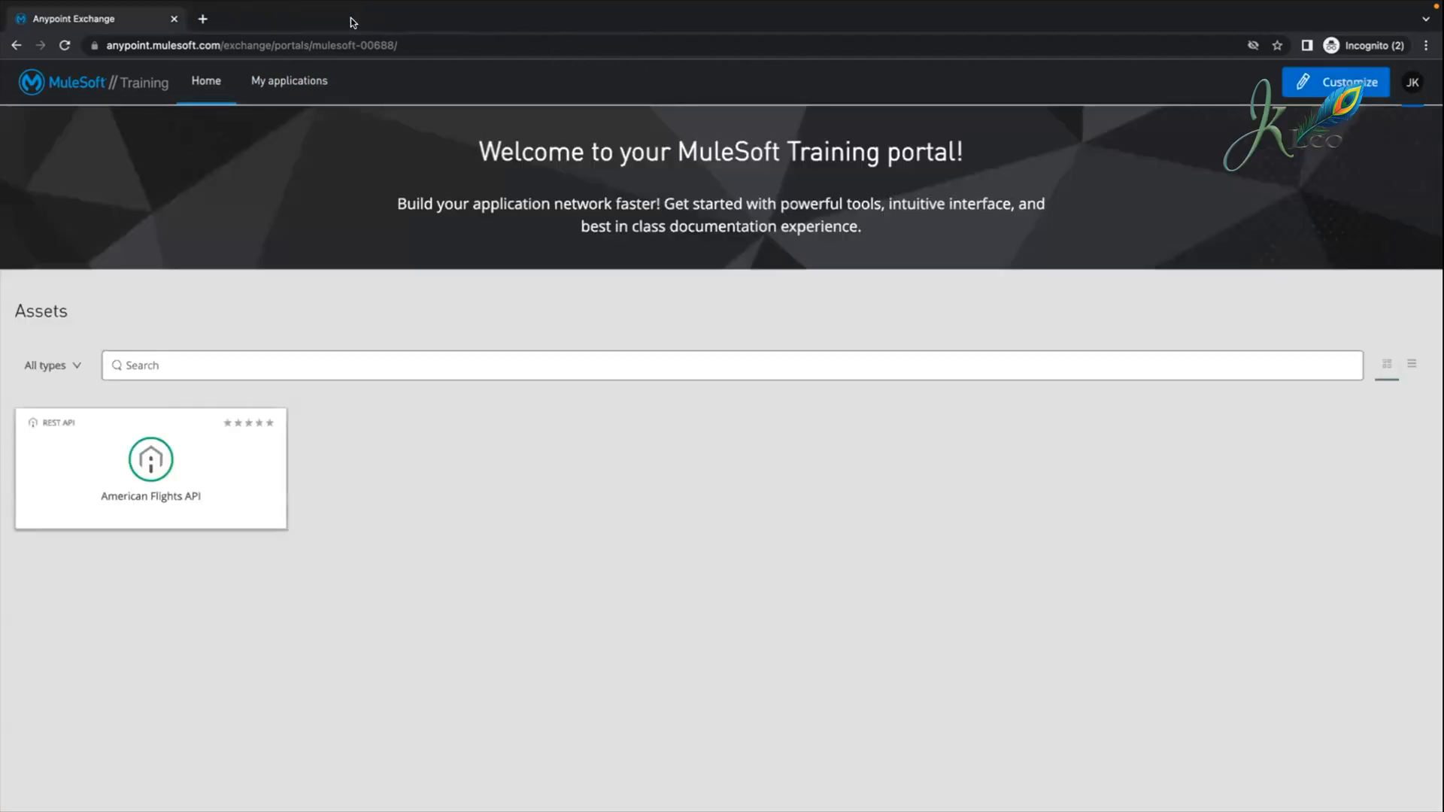
Step: Start an access request for American Flights API from the portal with the Rate limiting - SLA based instance
left_click(197, 475)
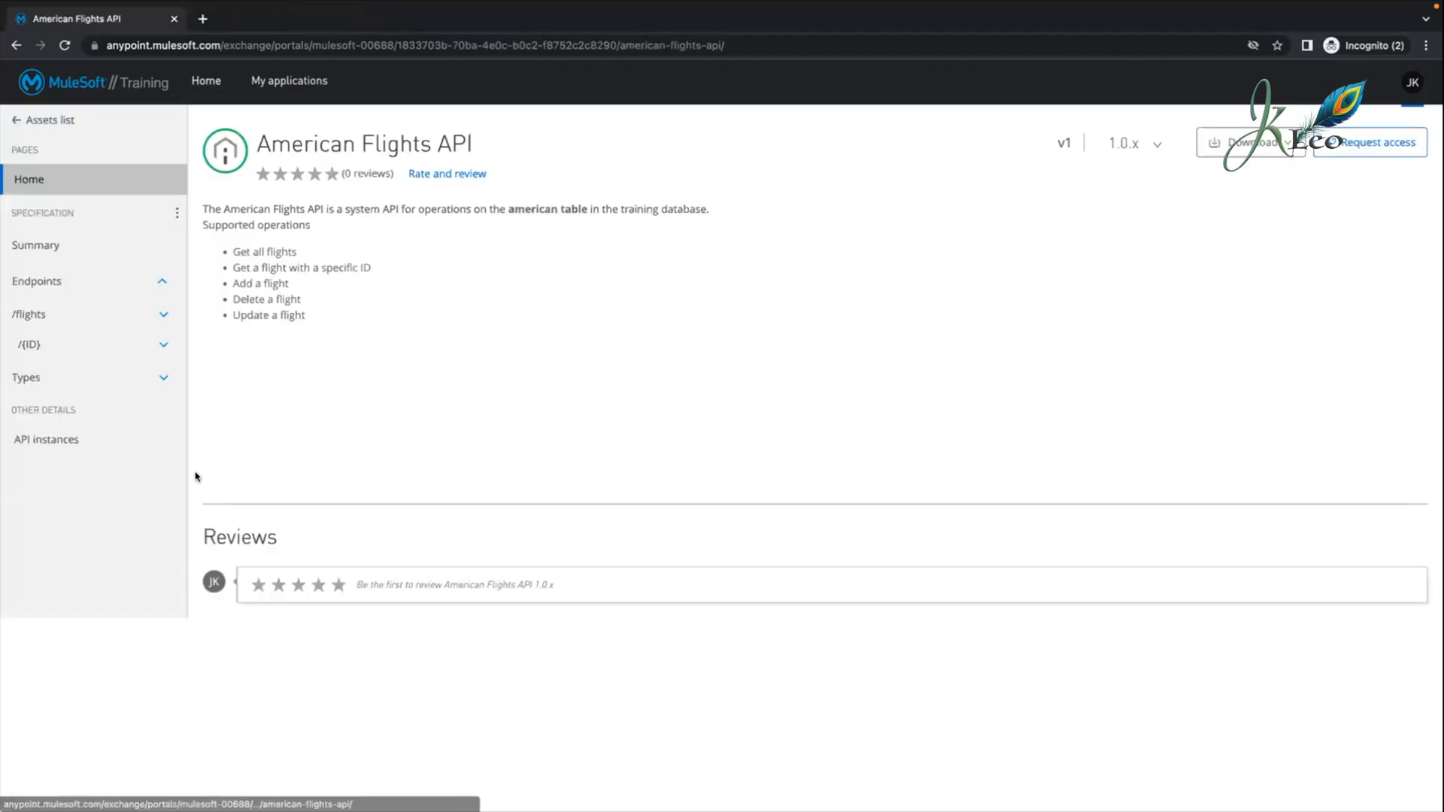
left_click(1354, 142)
left_click(760, 392)
left_click(711, 453)
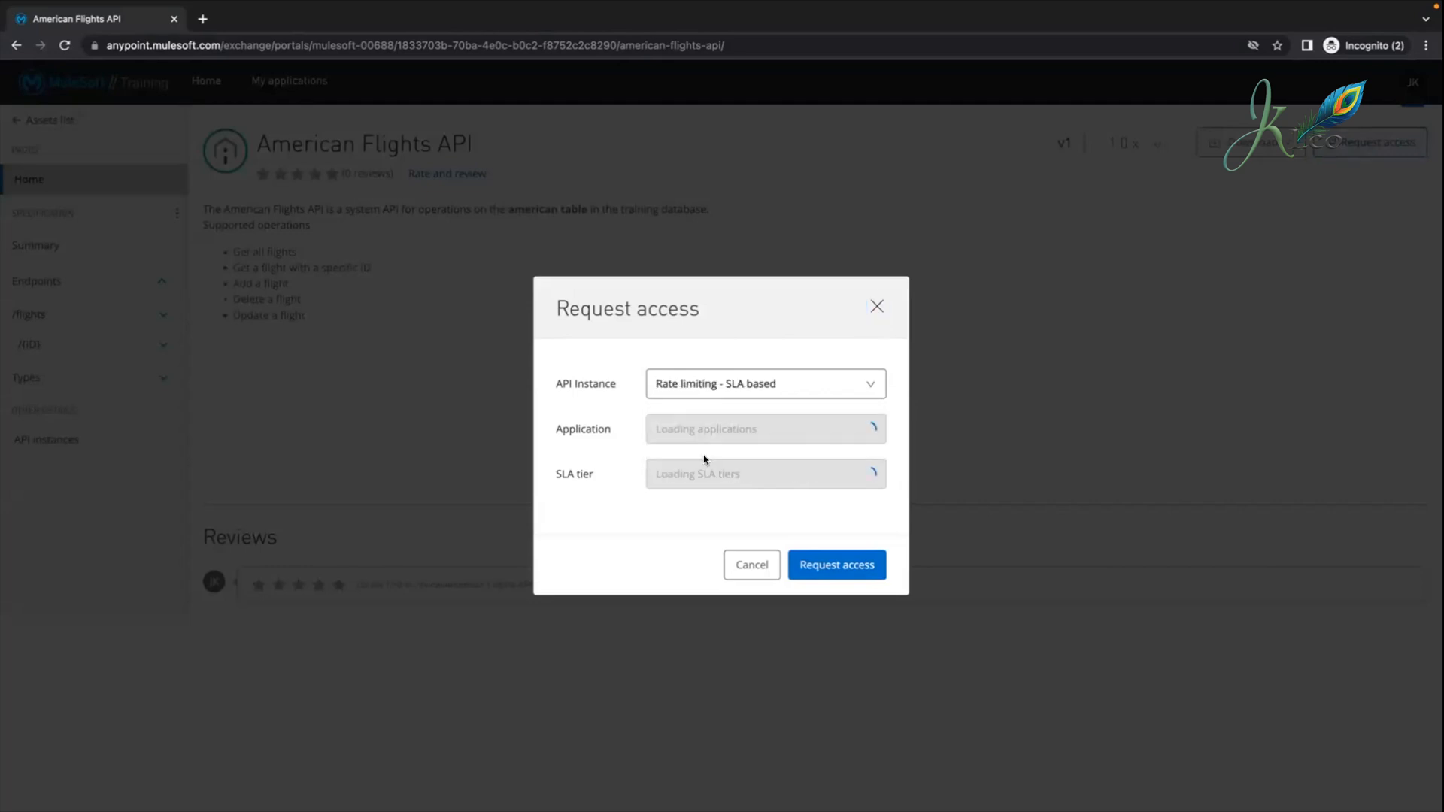
Step: Create a new application named Training external app for the access request, leaving the optional fields empty
left_click(757, 429)
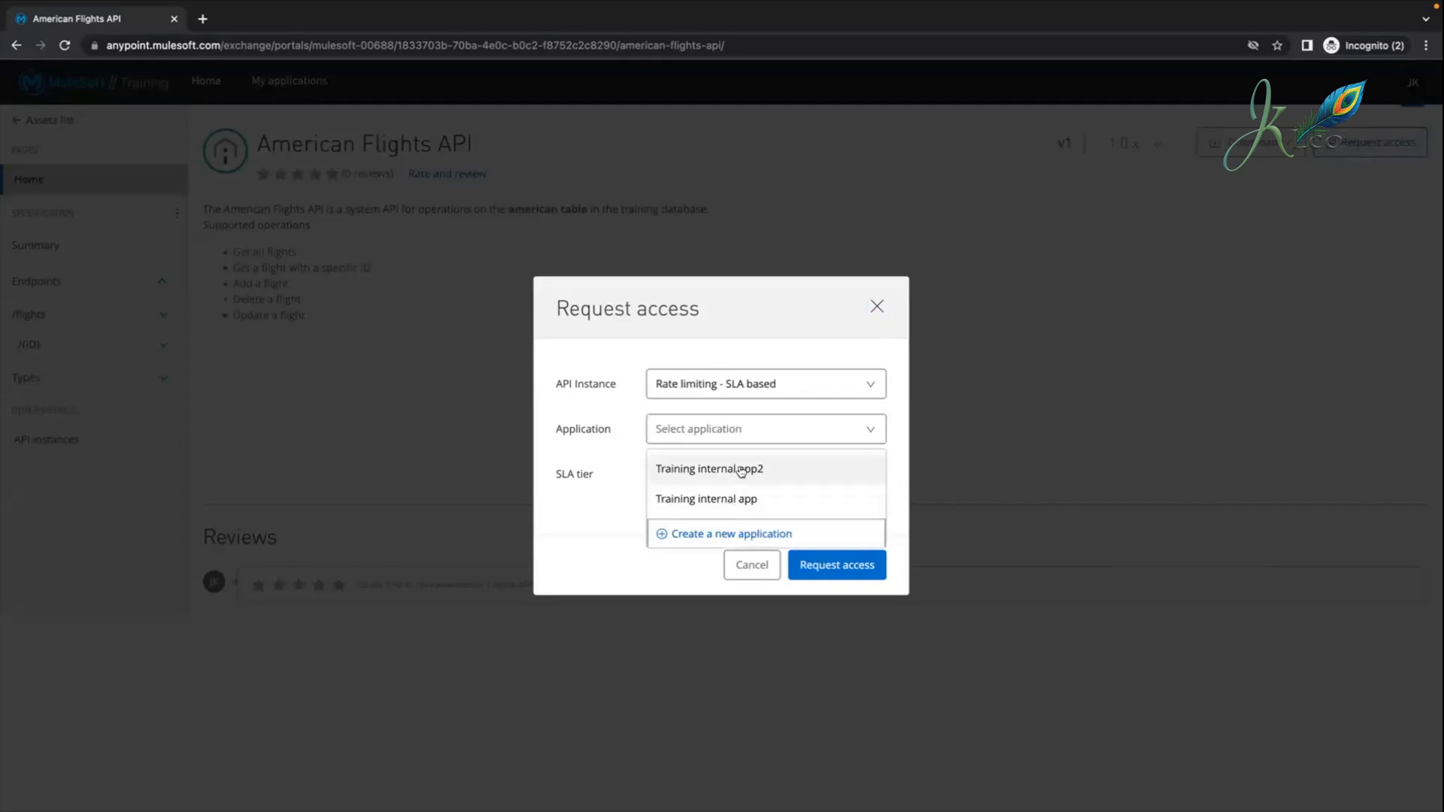
left_click(734, 534)
left_click(714, 346)
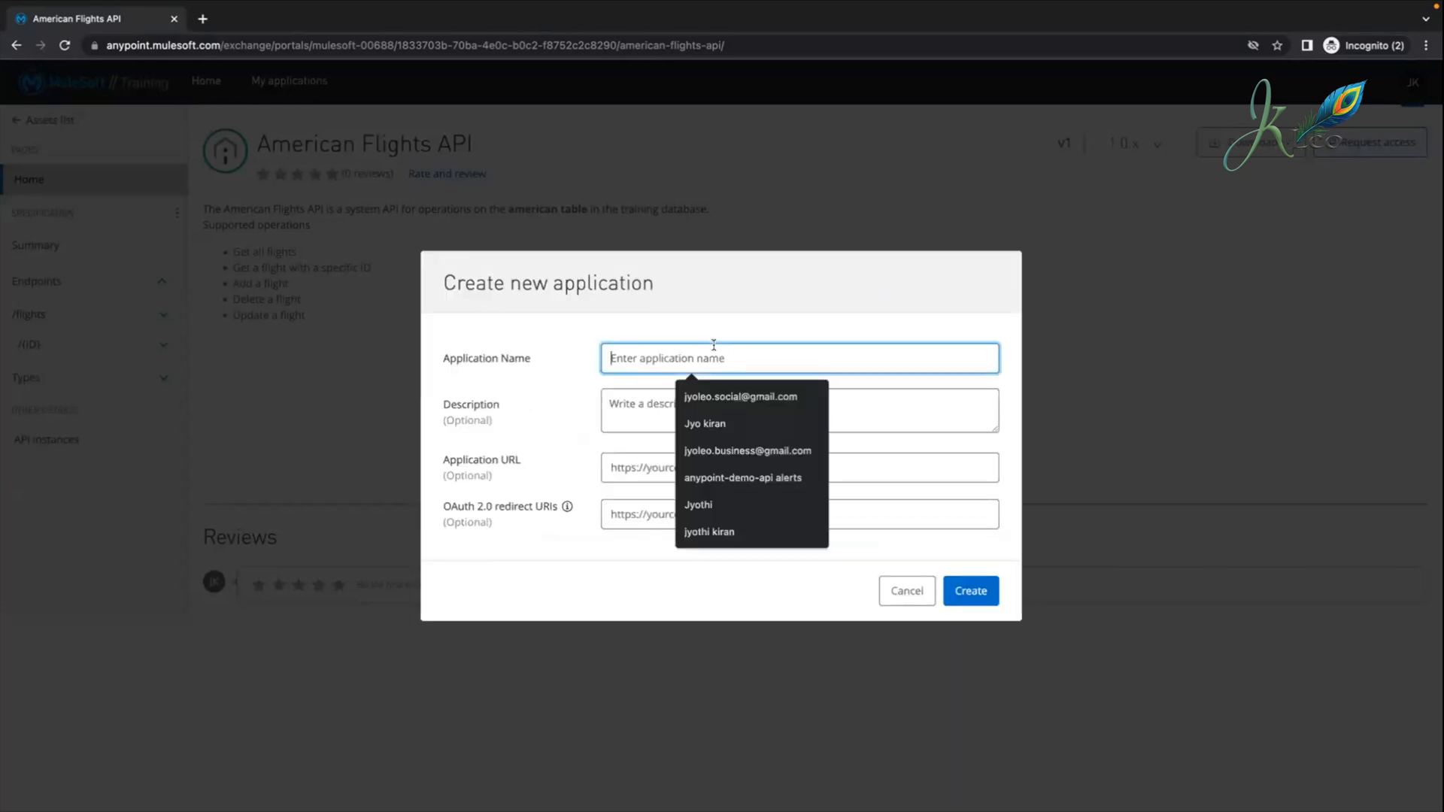
type("T")
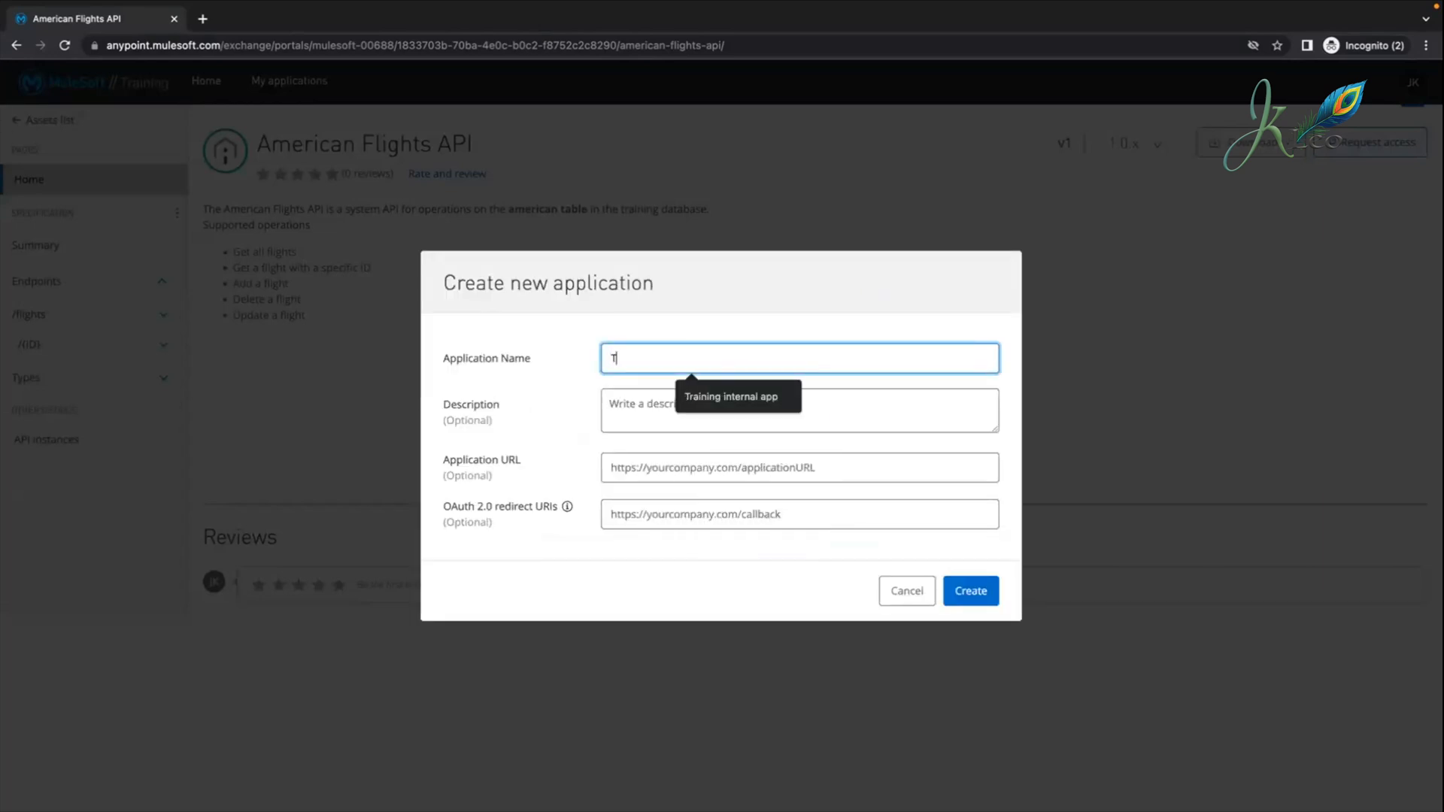
left_click(731, 397)
left_click_drag(690, 359, 653, 359)
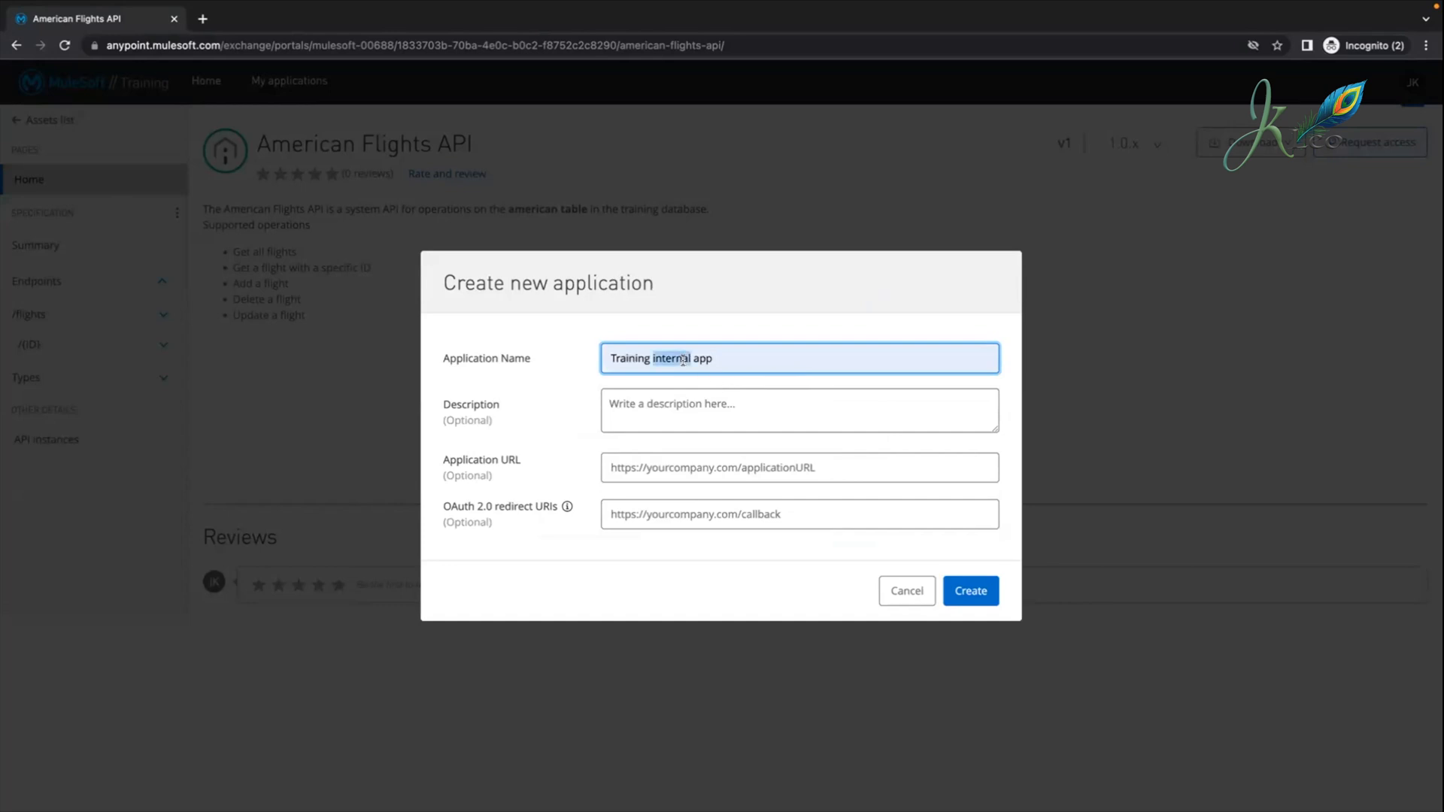
type("E")
key("BackSpace")
type("external")
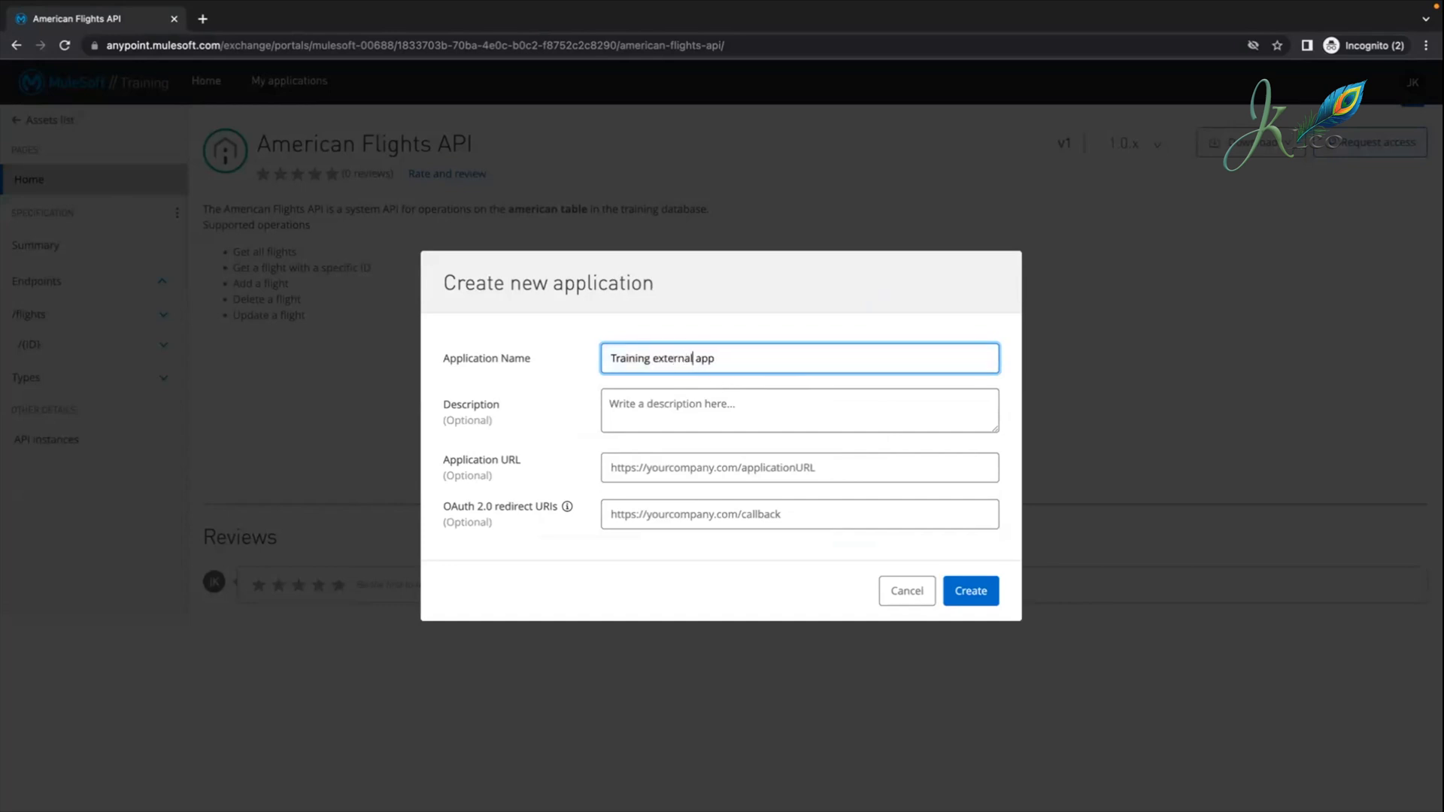
left_click(970, 591)
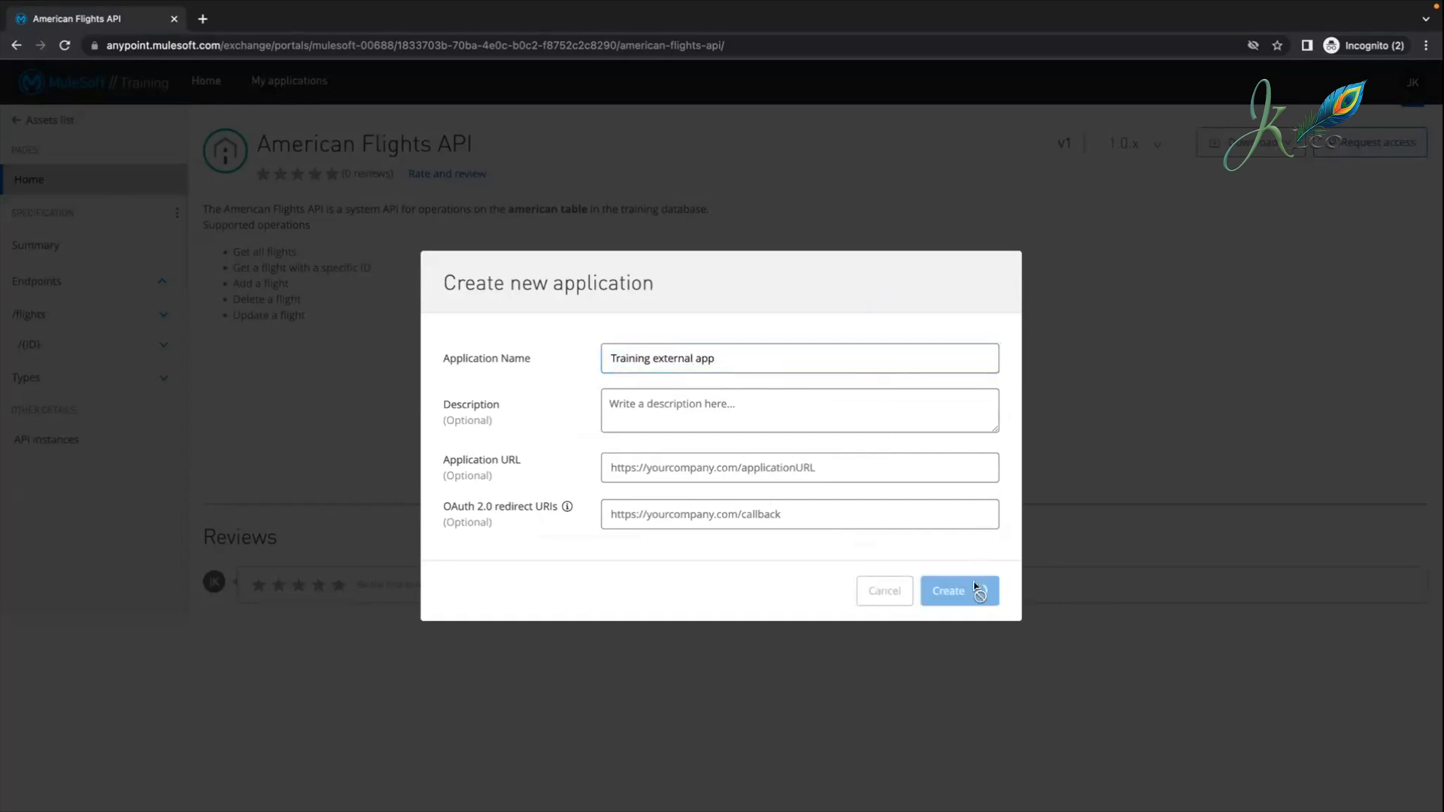
Step: Request the Silver SLA tier for Training external app and close the request result
left_click(701, 475)
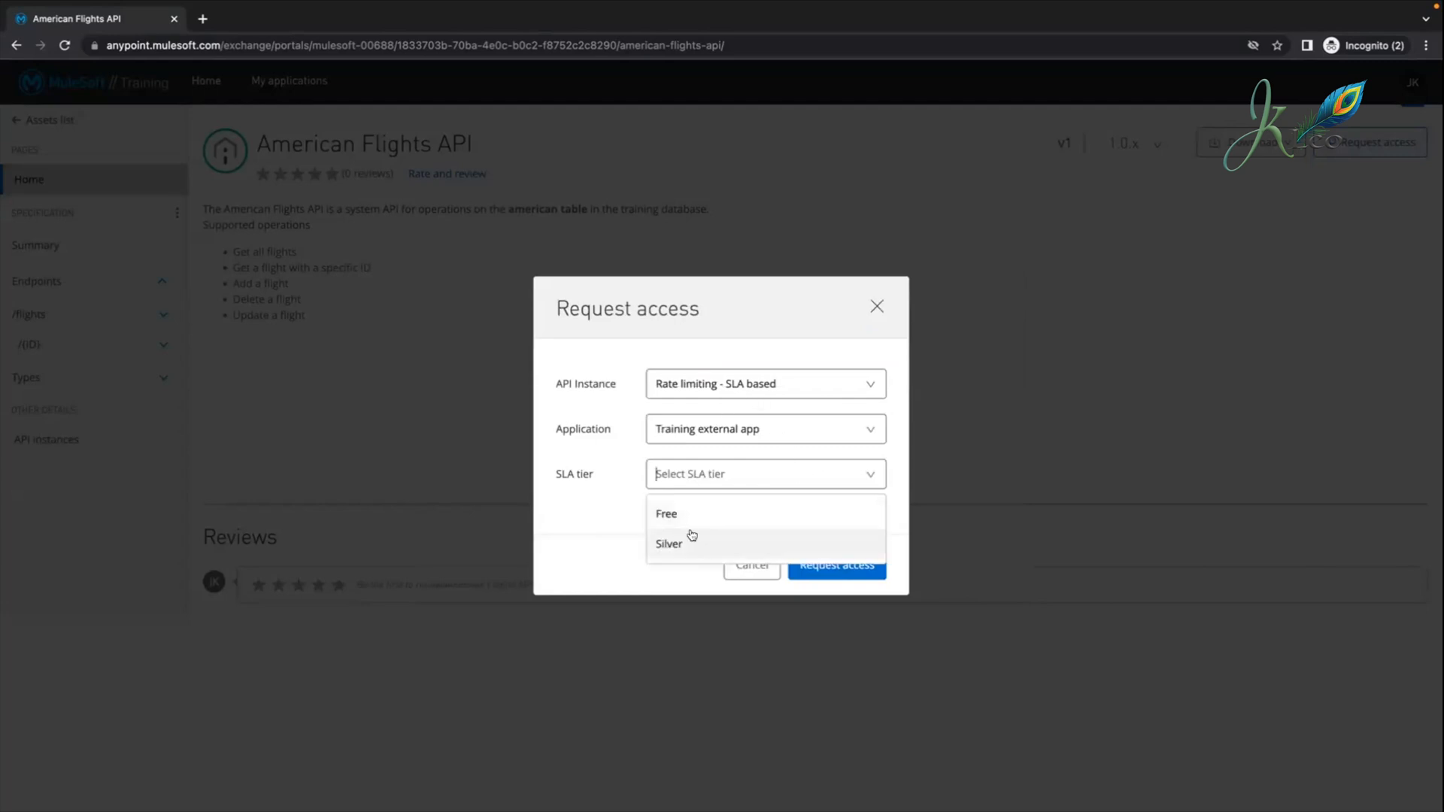
left_click(685, 542)
left_click(864, 607)
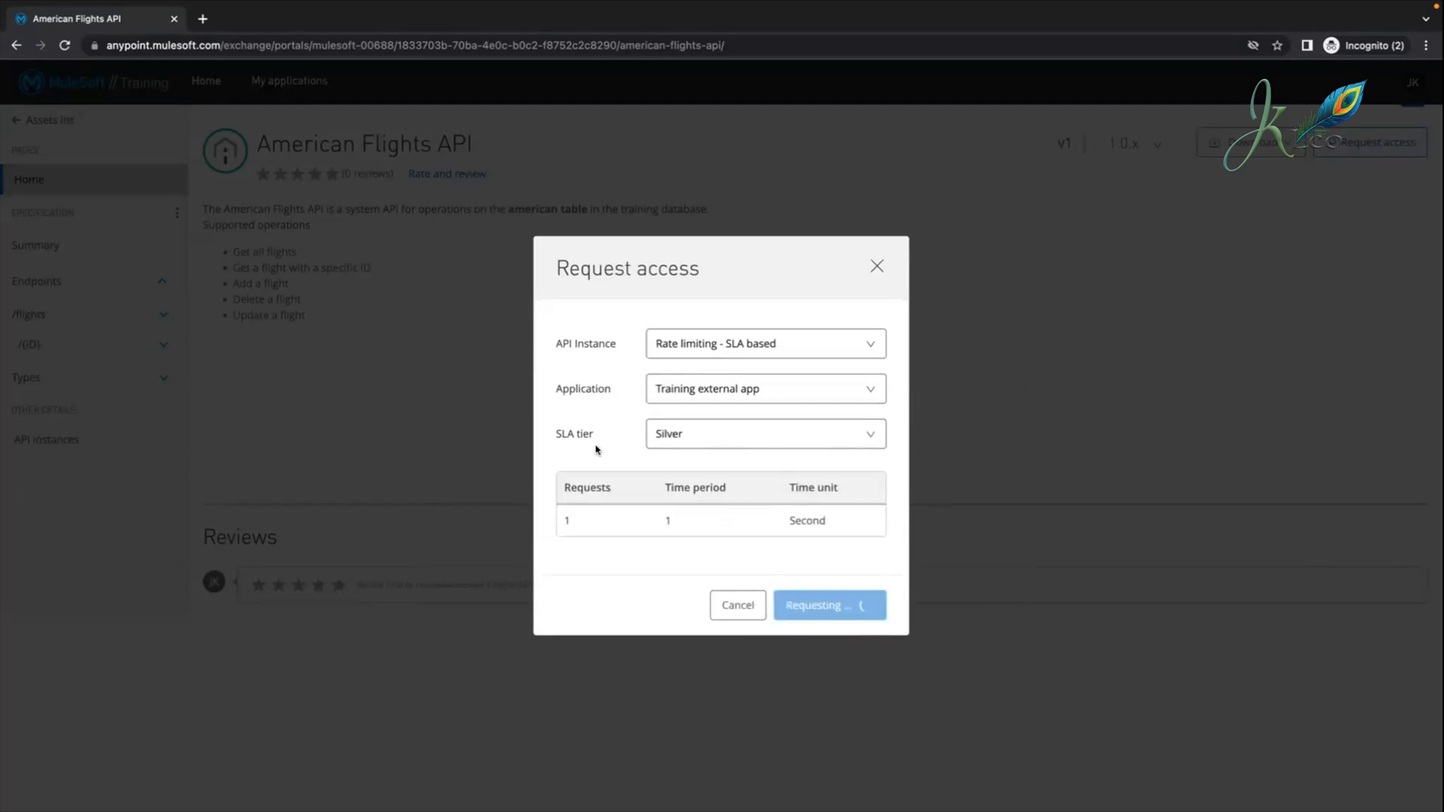
left_click(895, 531)
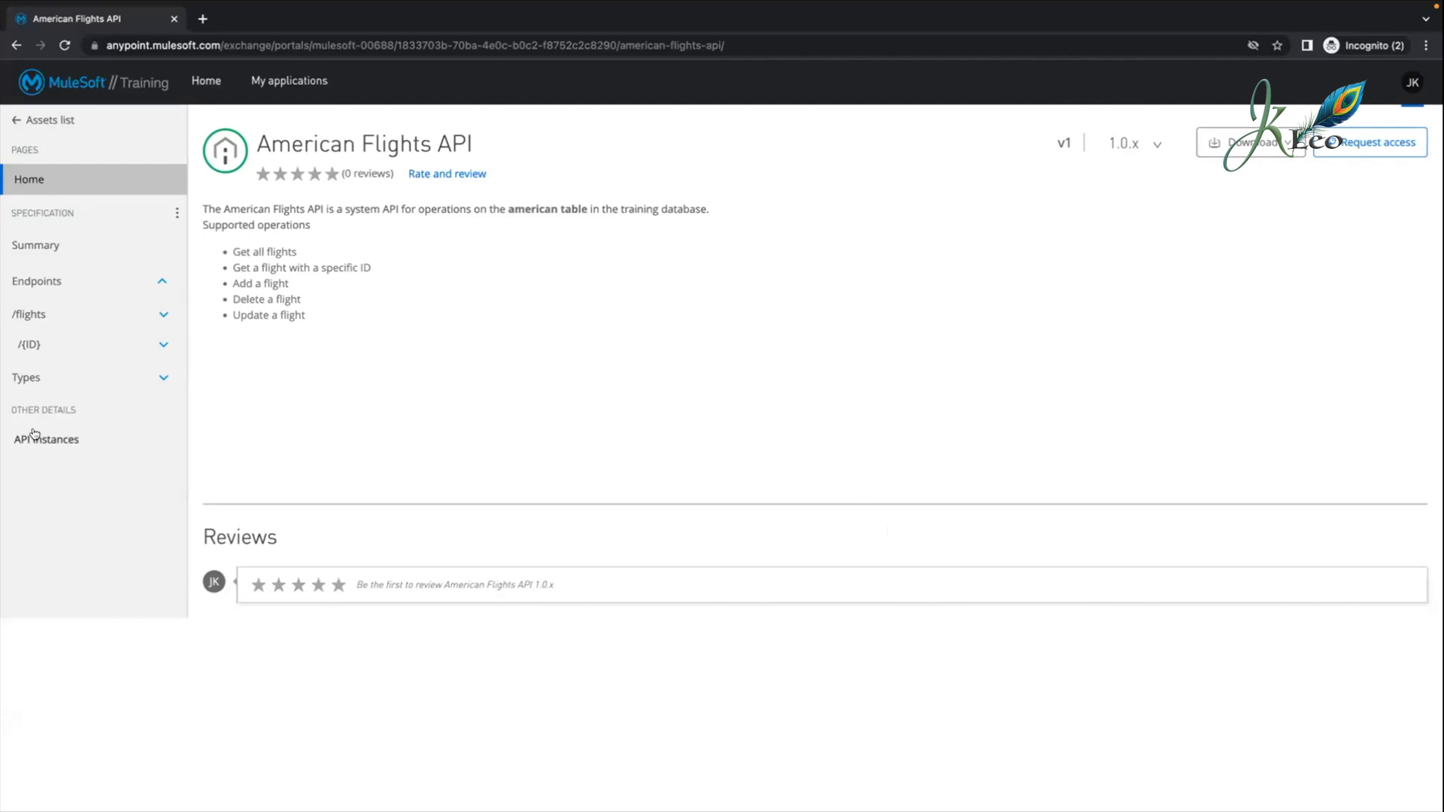
Step: Review the internal and external applications in My applications, view Training external app's details and return to the list
left_click(281, 88)
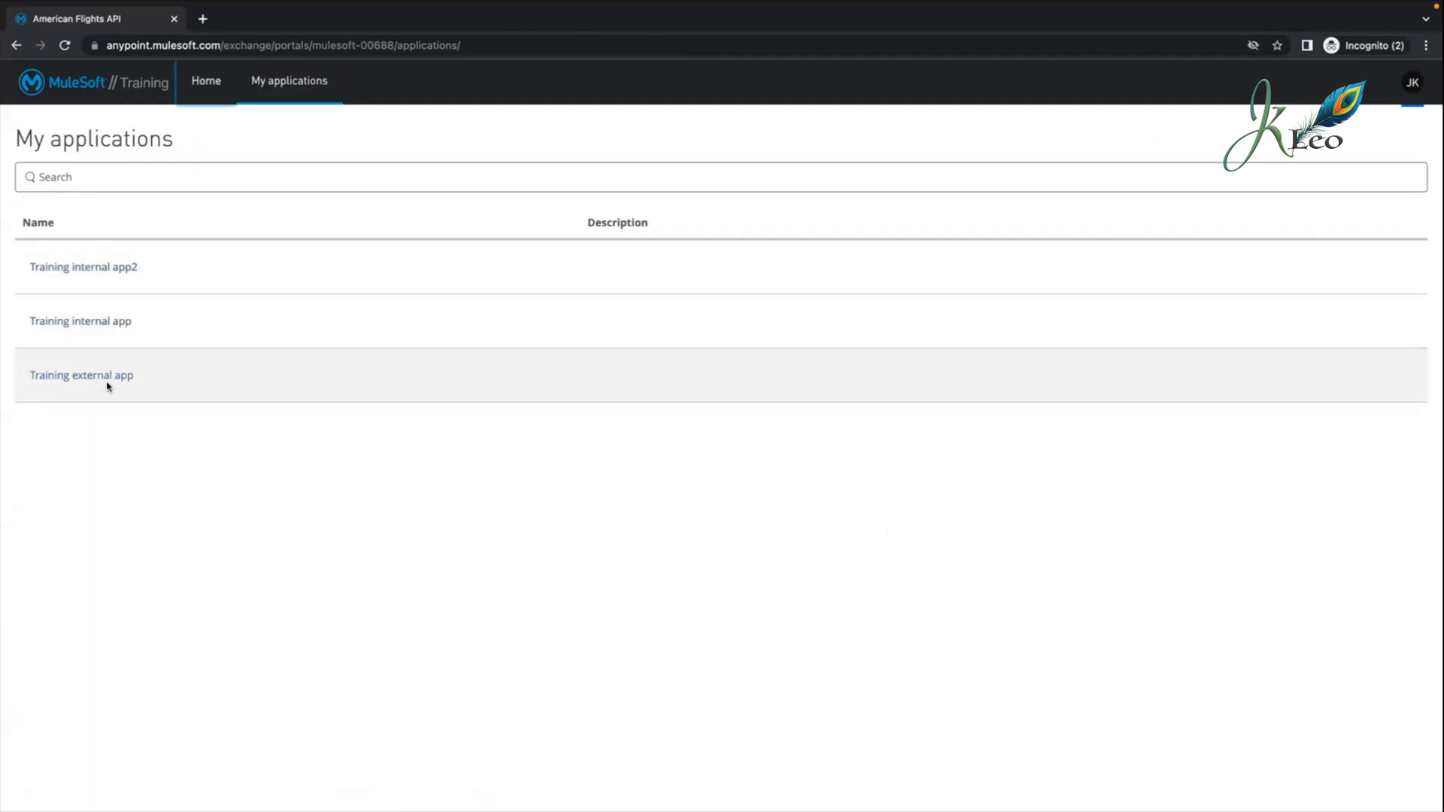
left_click_drag(142, 382, 23, 384)
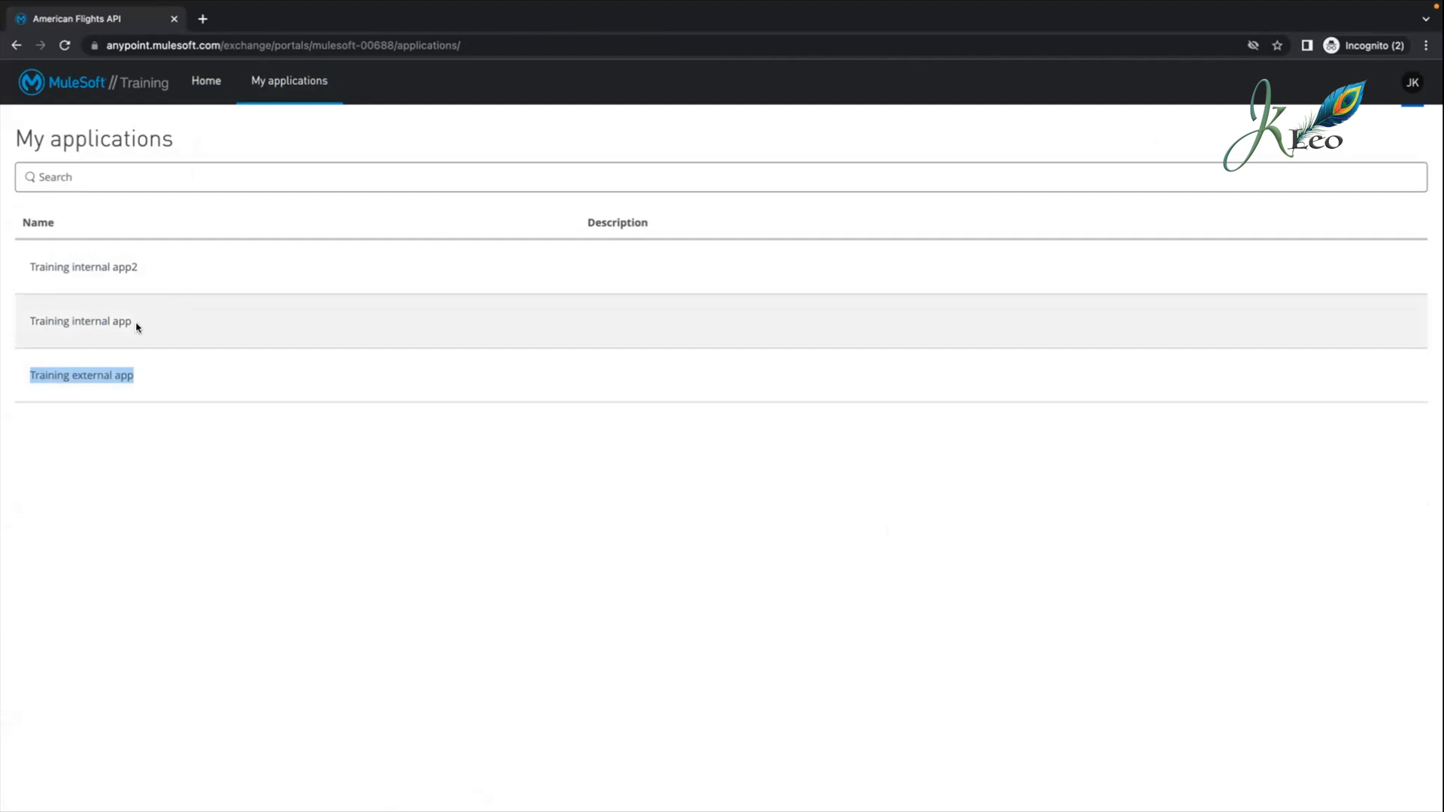
left_click_drag(138, 326, 23, 322)
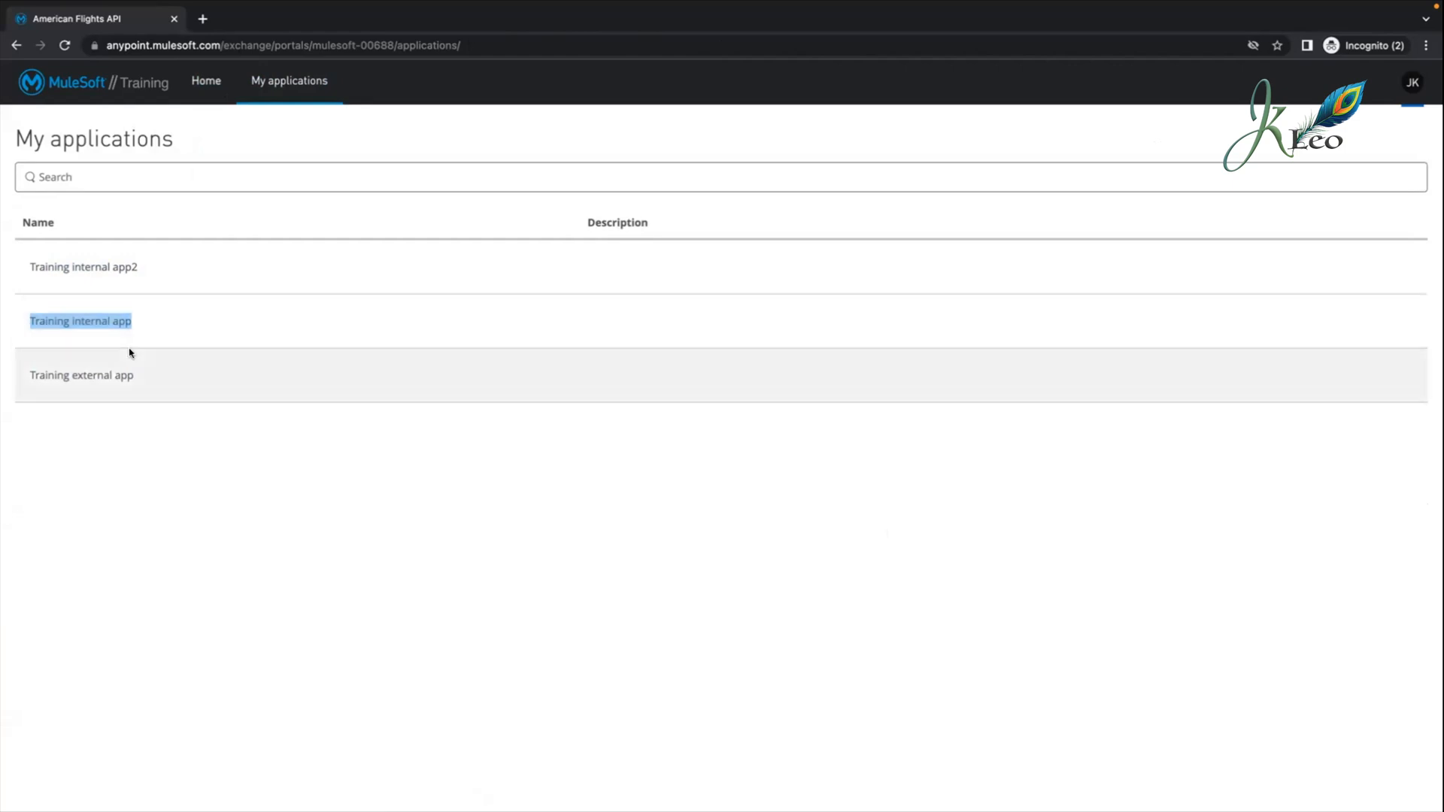
left_click(159, 337)
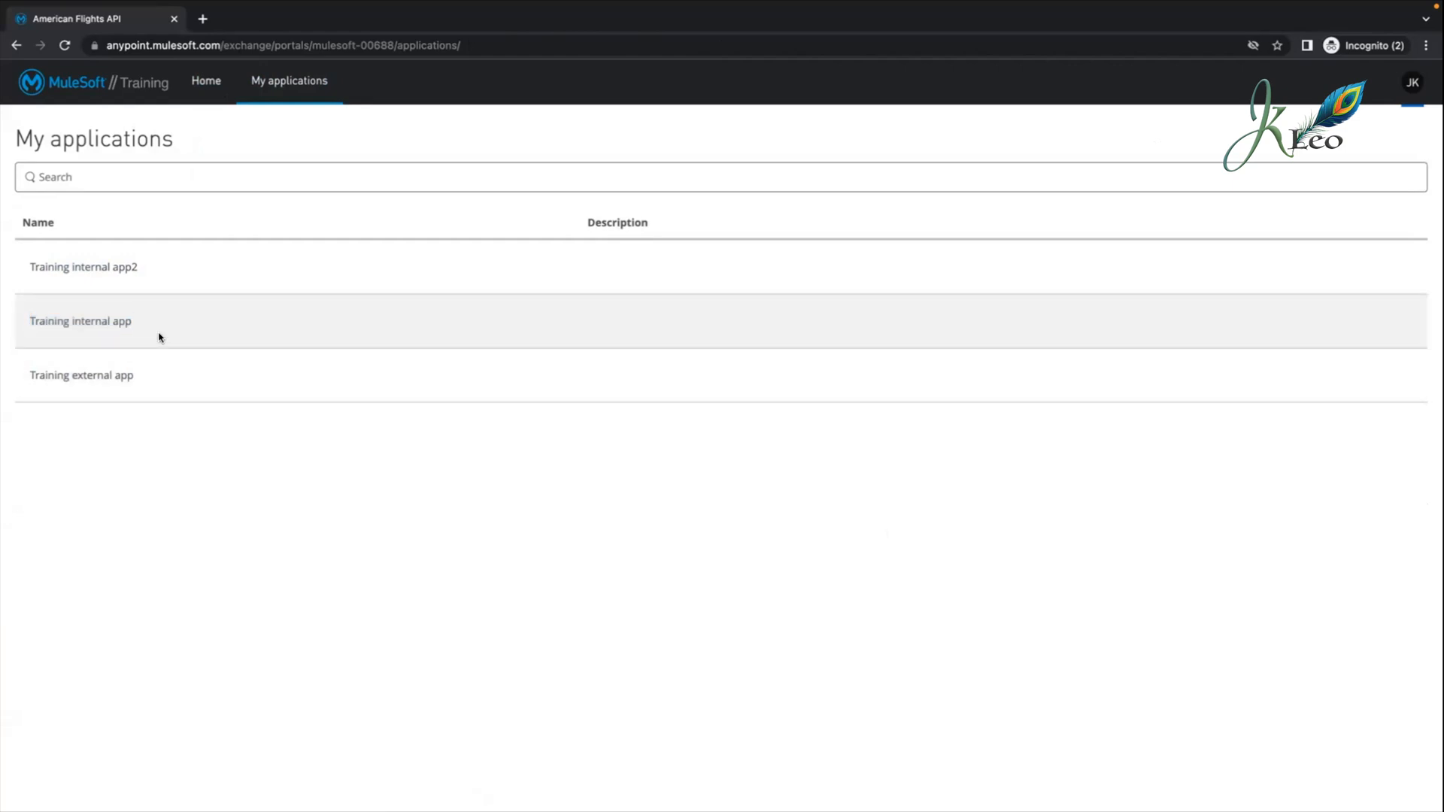
left_click_drag(161, 383, 23, 322)
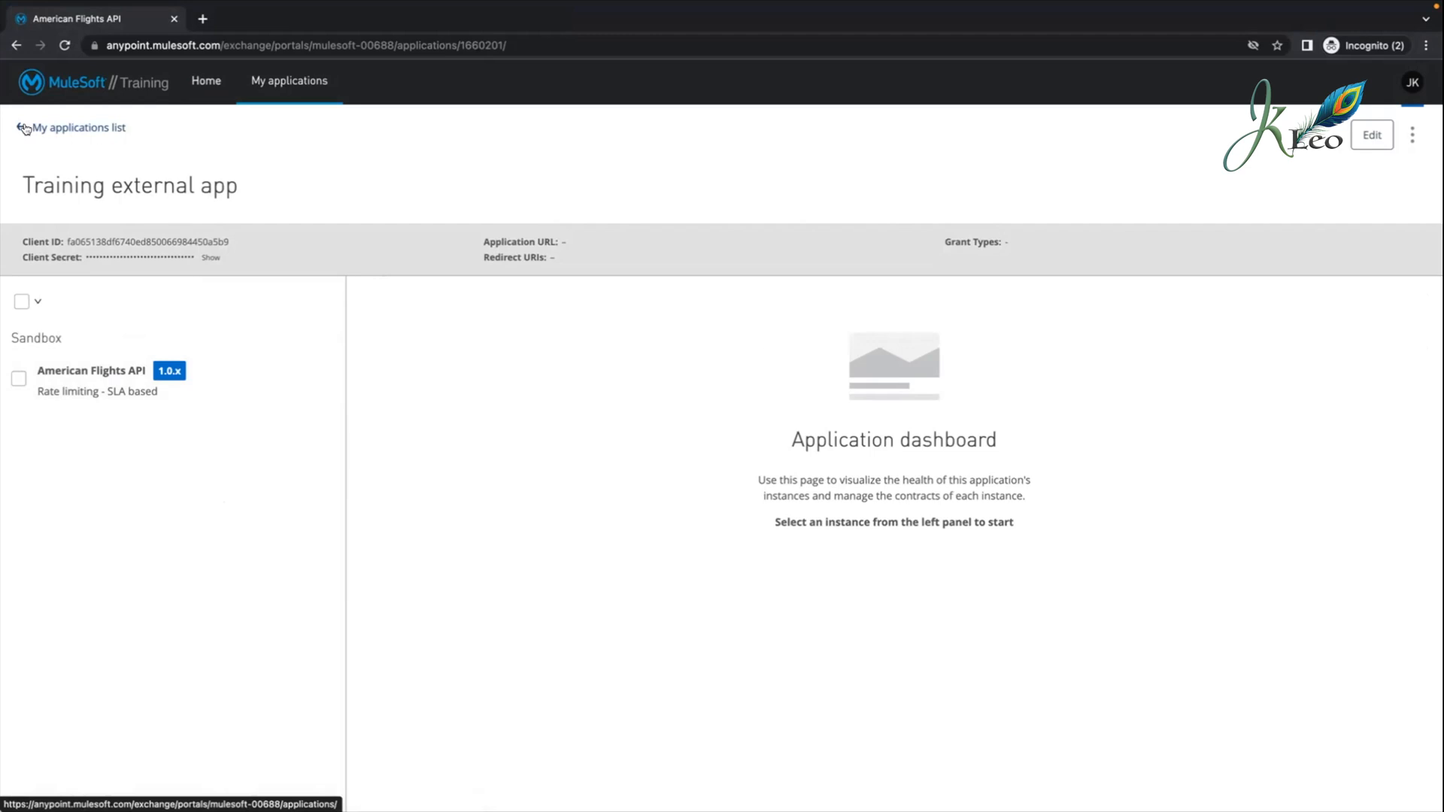
left_click(24, 129)
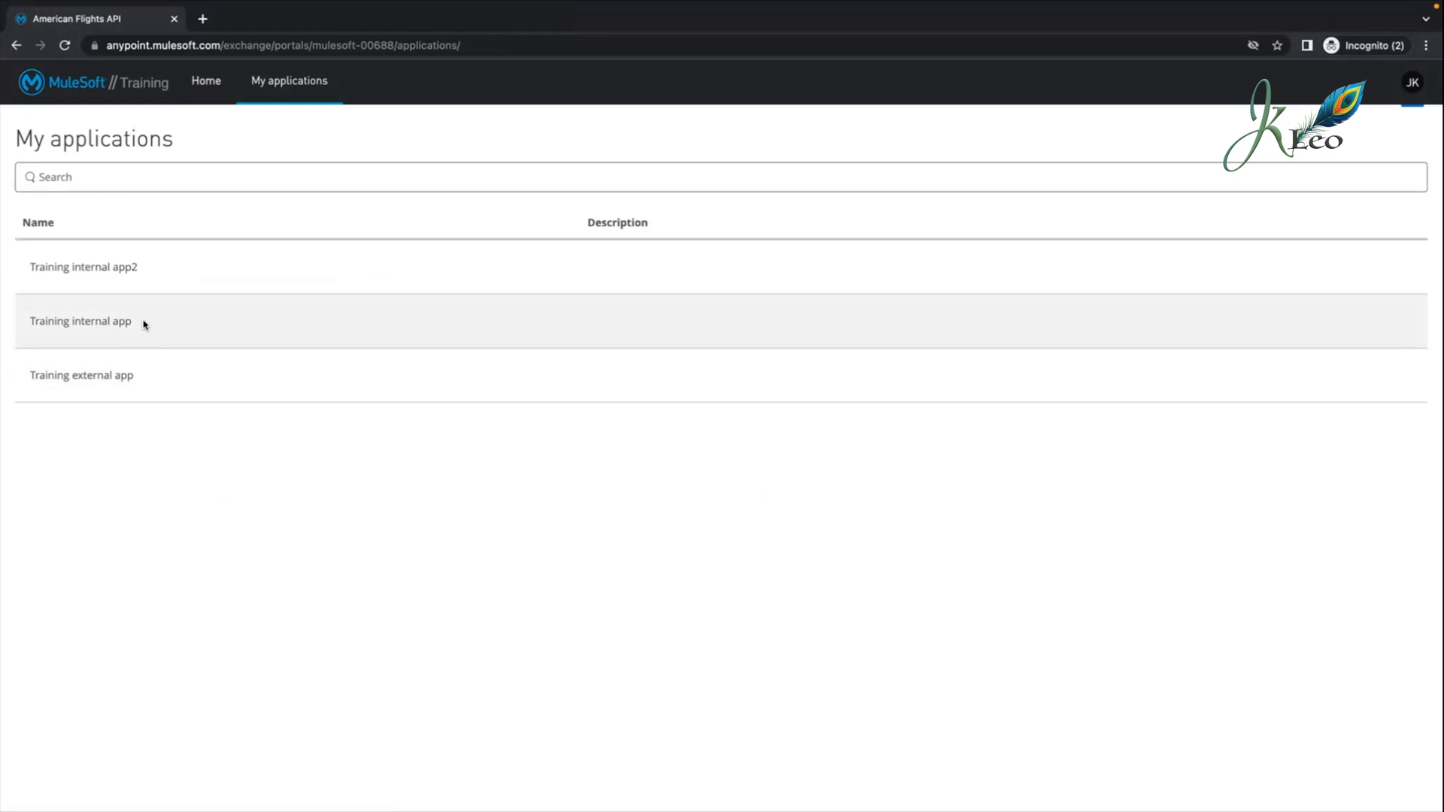
Step: Revisit the American Flights API page from the portal home and compare the internal and external apps in My applications
left_click(209, 83)
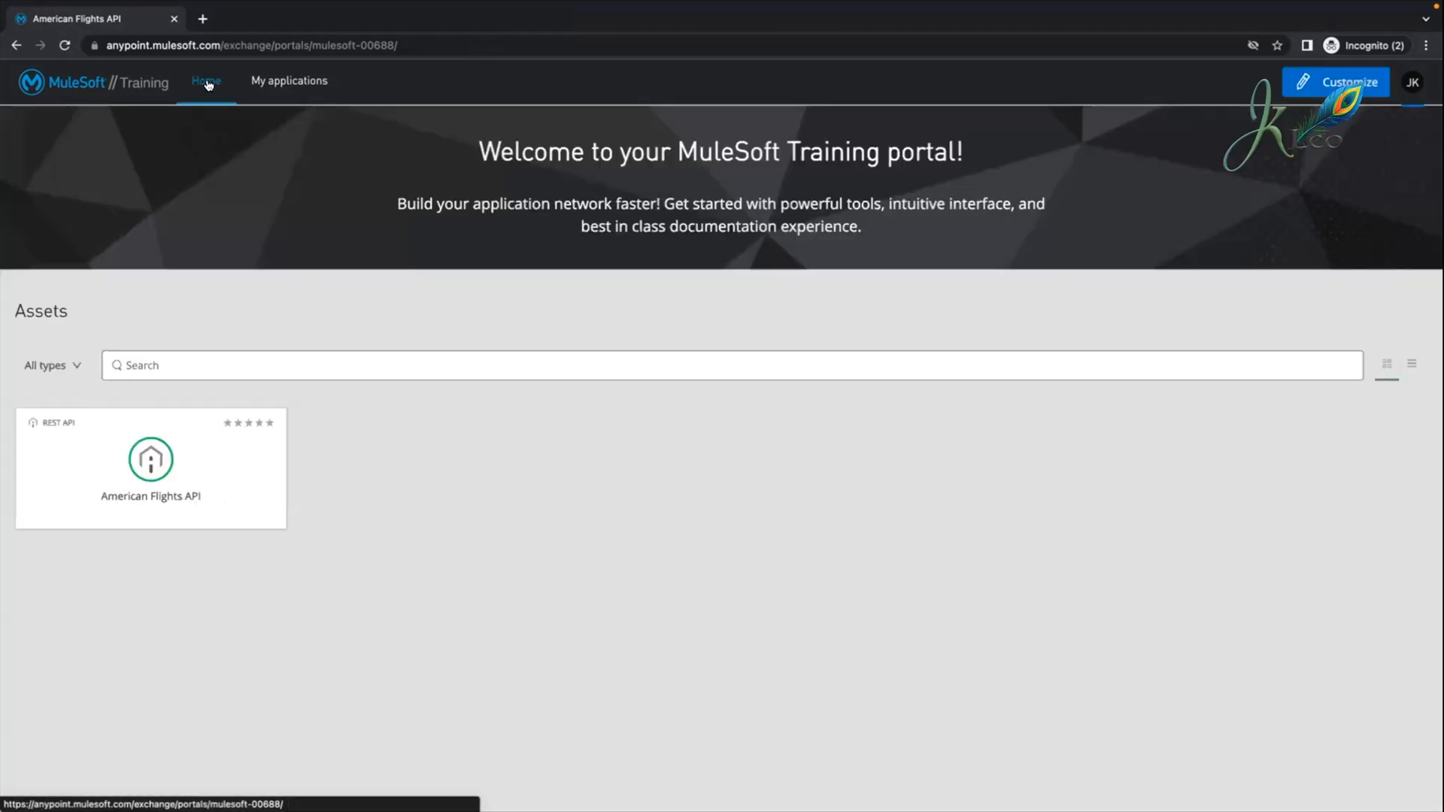
left_click(228, 476)
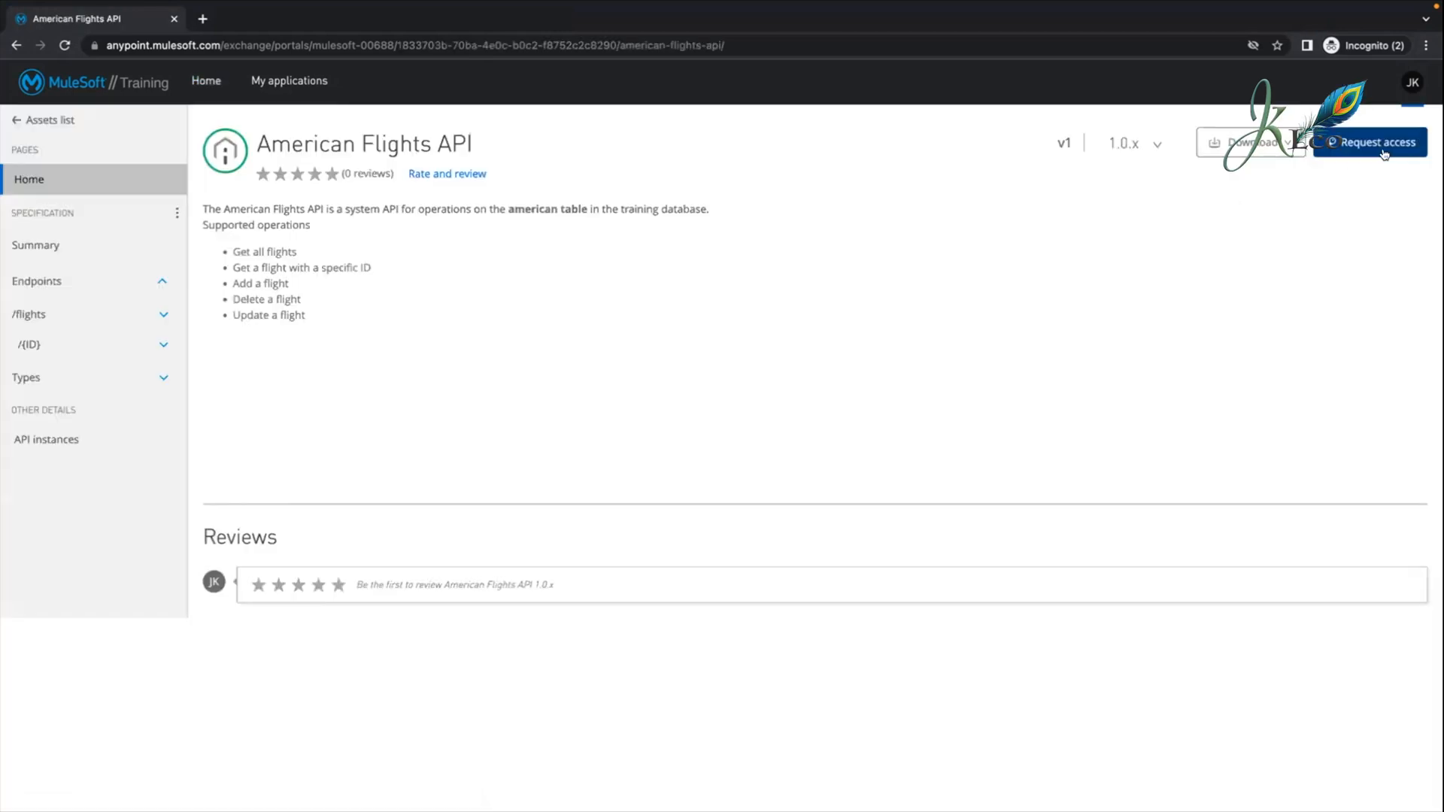
left_click(289, 81)
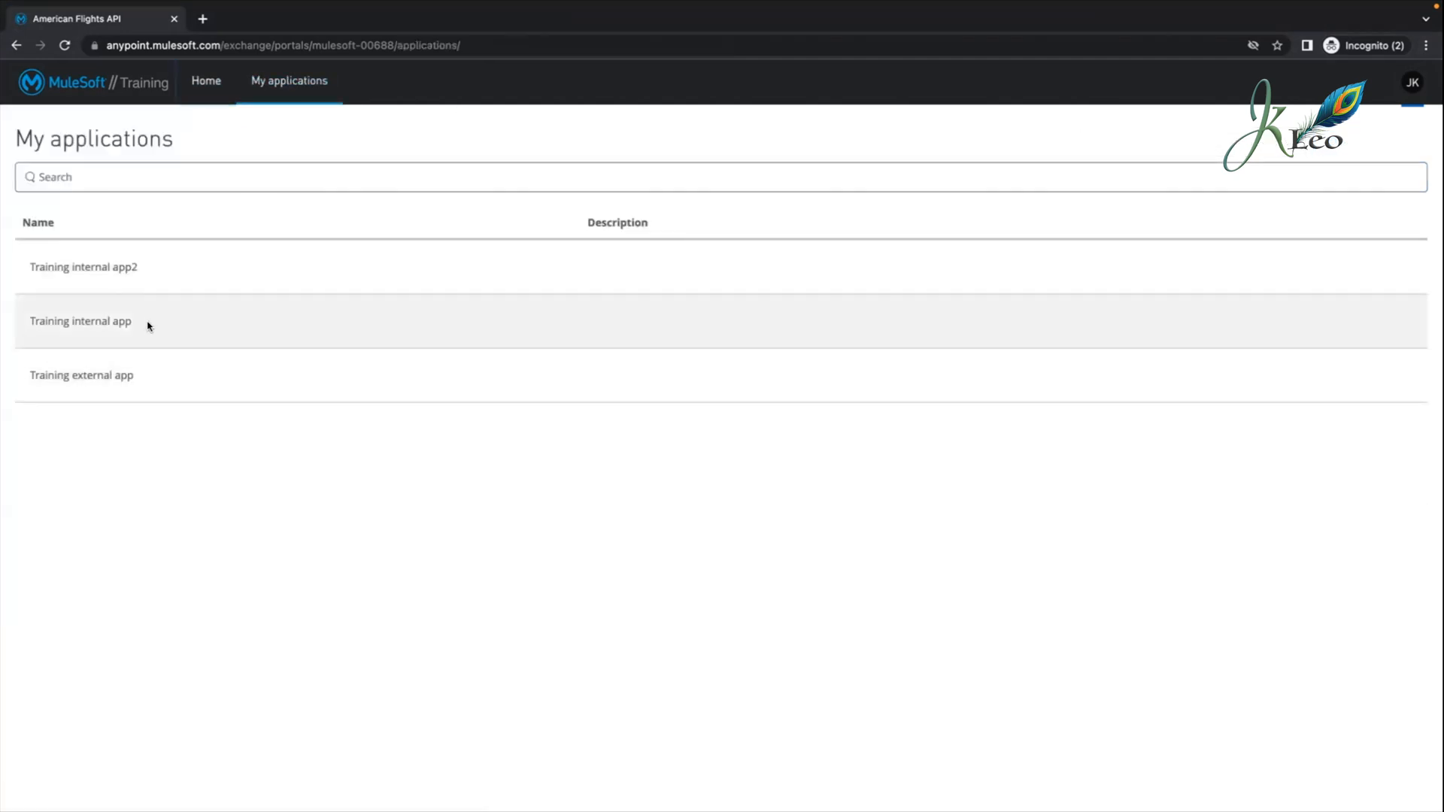
left_click_drag(150, 324, 22, 323)
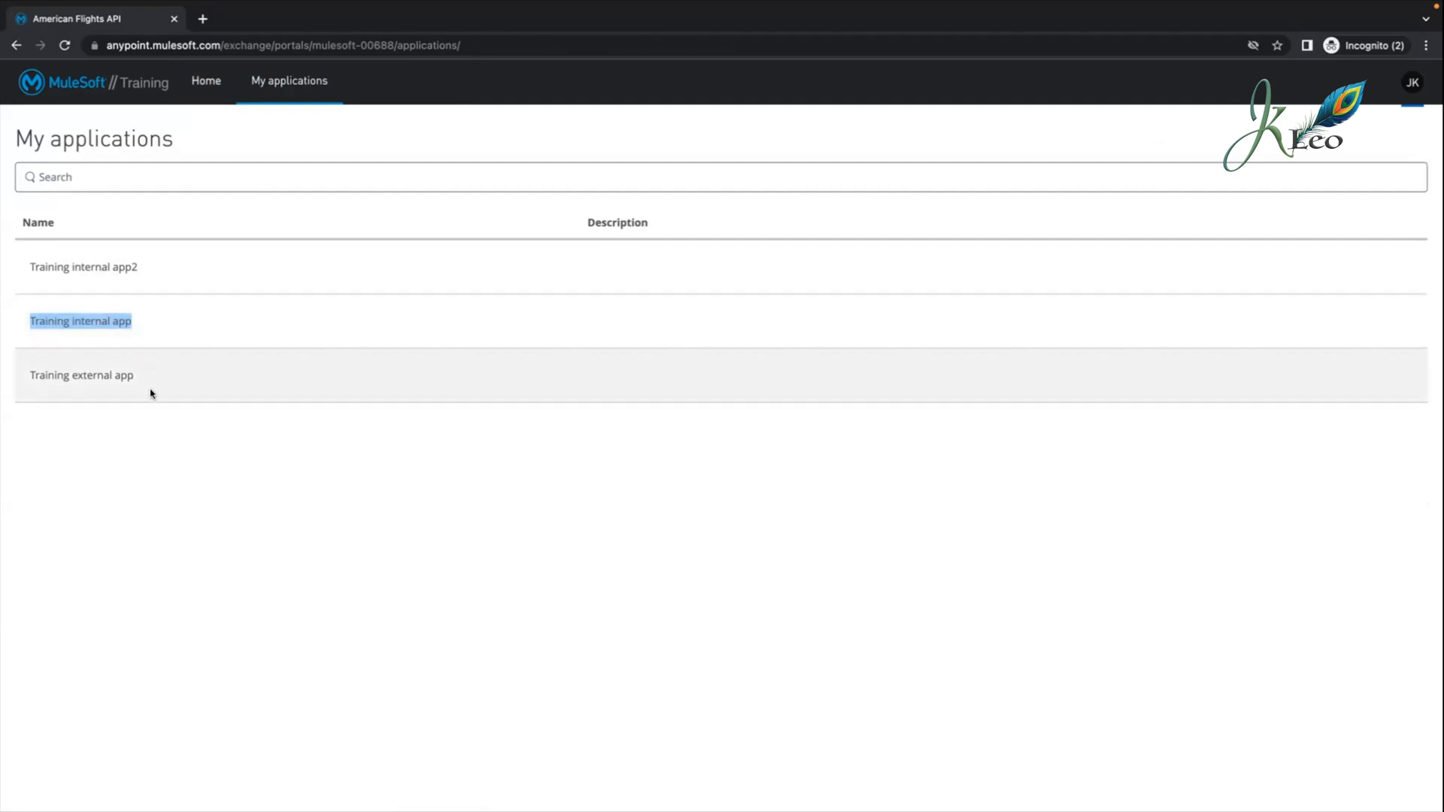
left_click_drag(150, 387, 22, 375)
left_click(68, 438)
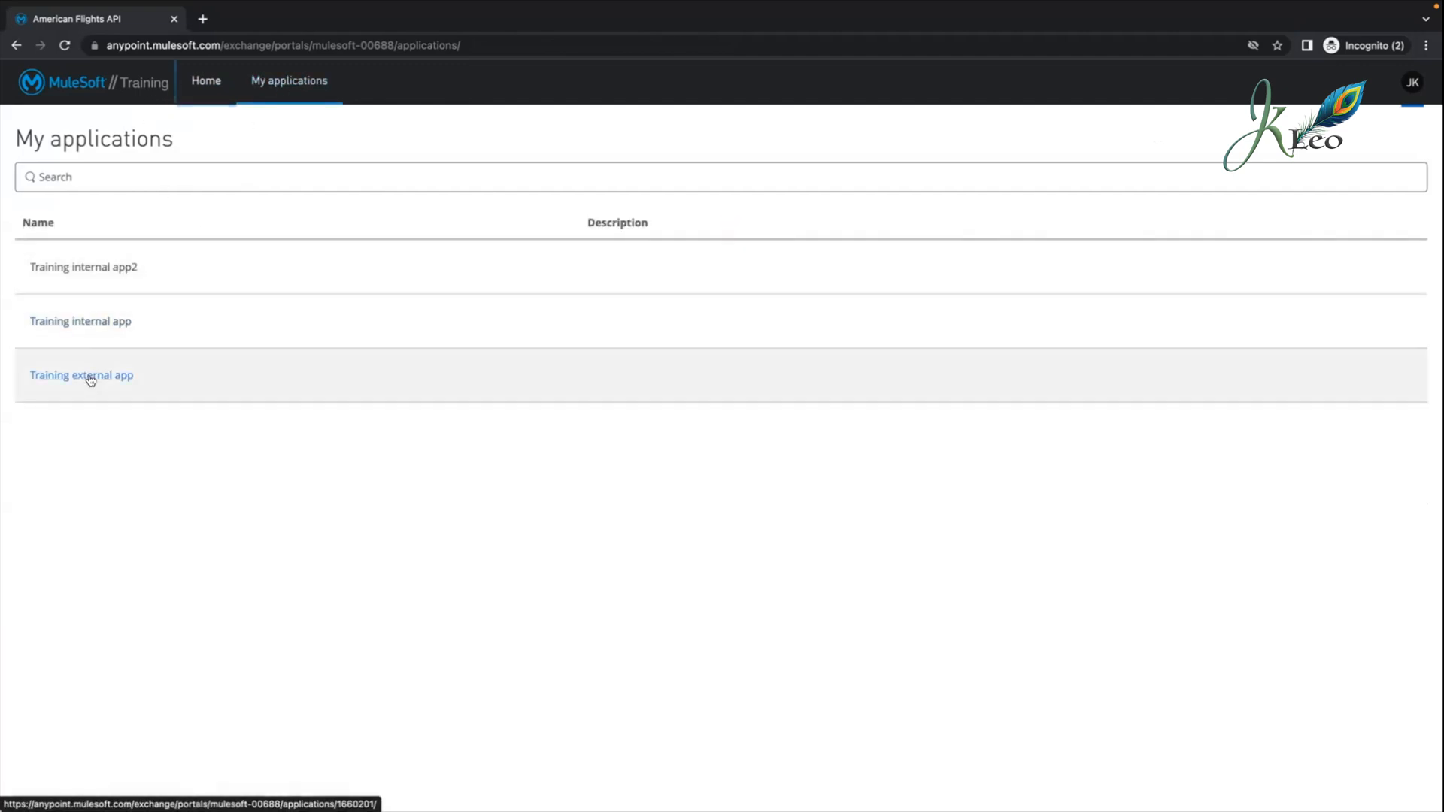
Step: Open Training external app and select its Sandbox American Flights API instance to display the usage metrics
left_click(90, 380)
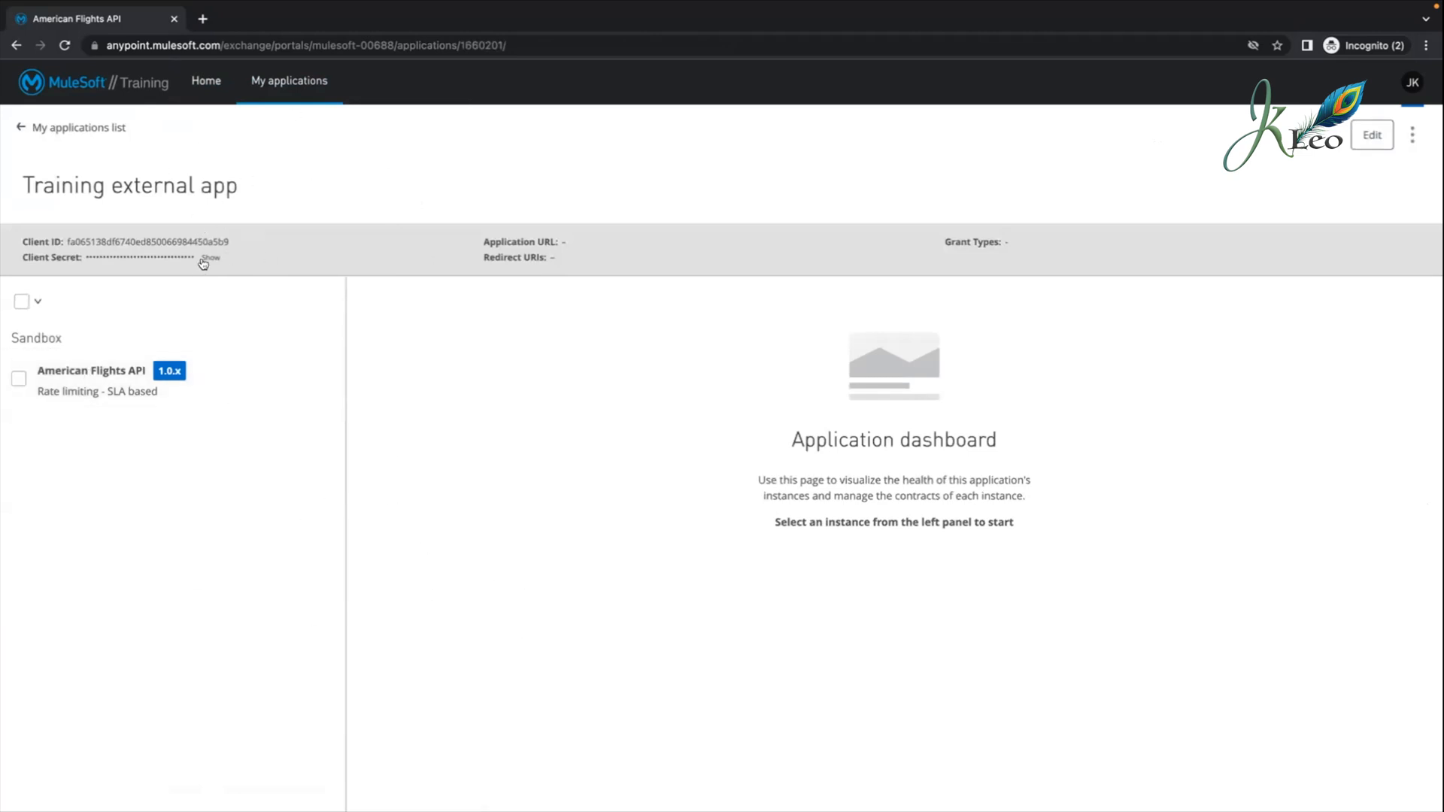
left_click_drag(19, 187, 235, 188)
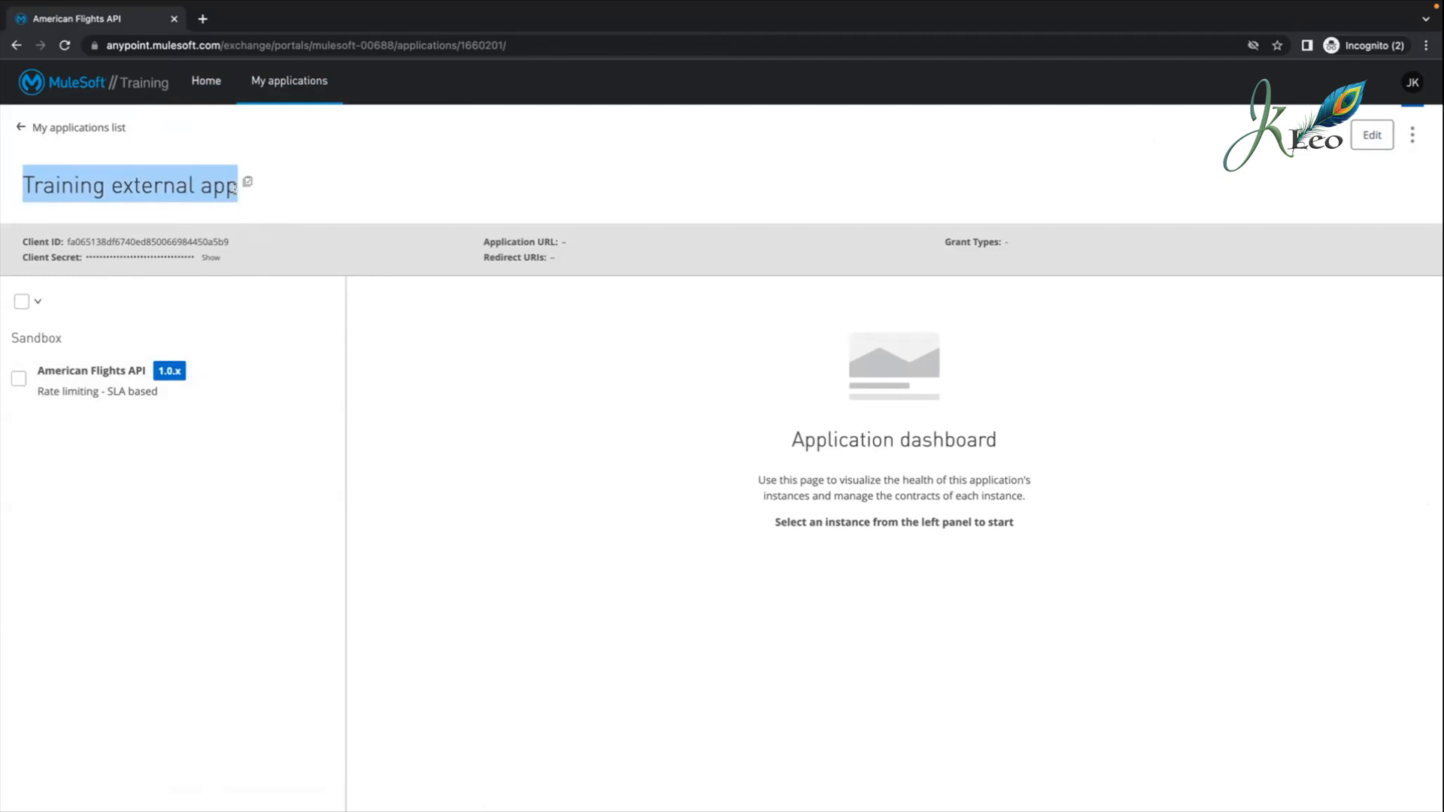
left_click(17, 381)
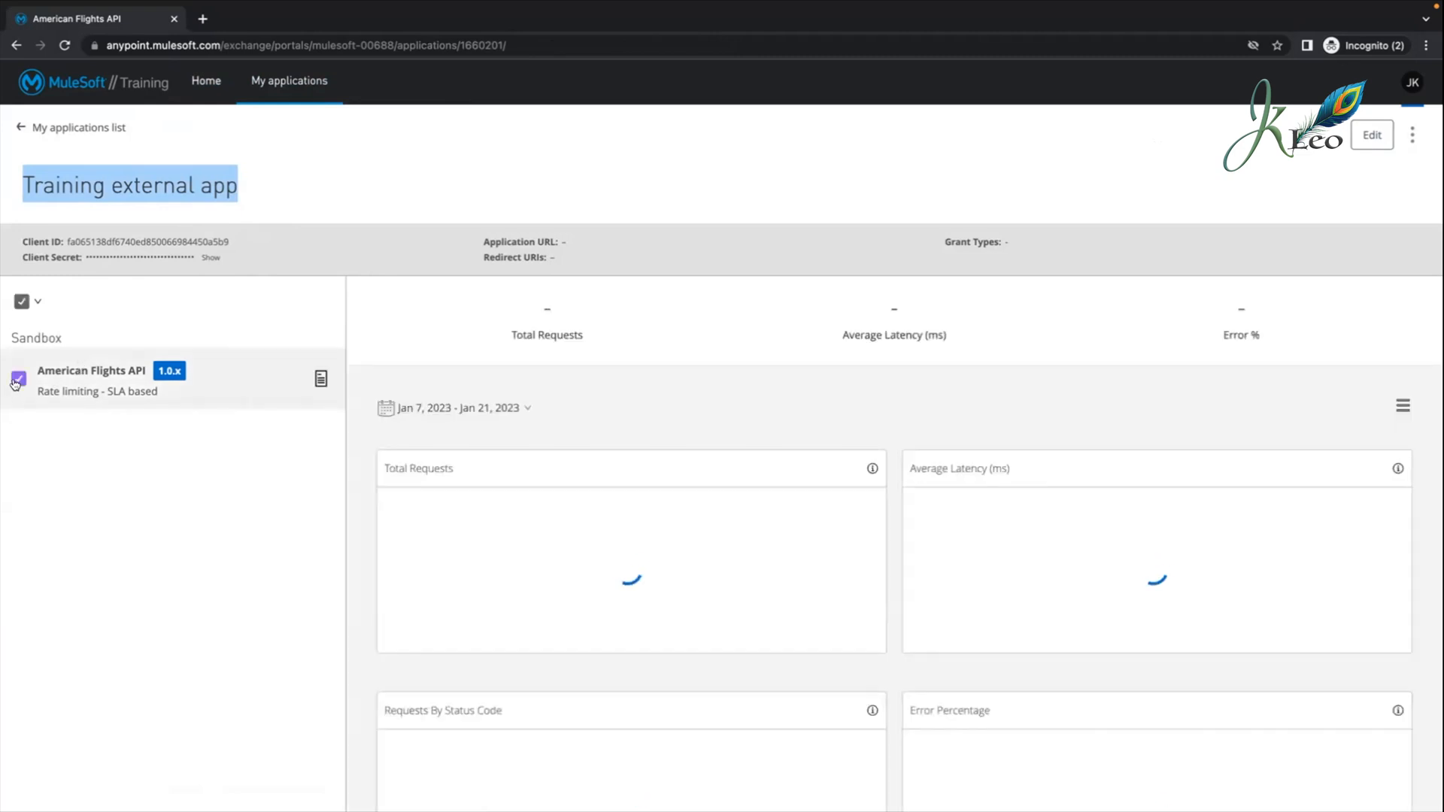
Step: Switch to API Manager and open the contracts of the American Flights API from the API Administration list
left_click(118, 517)
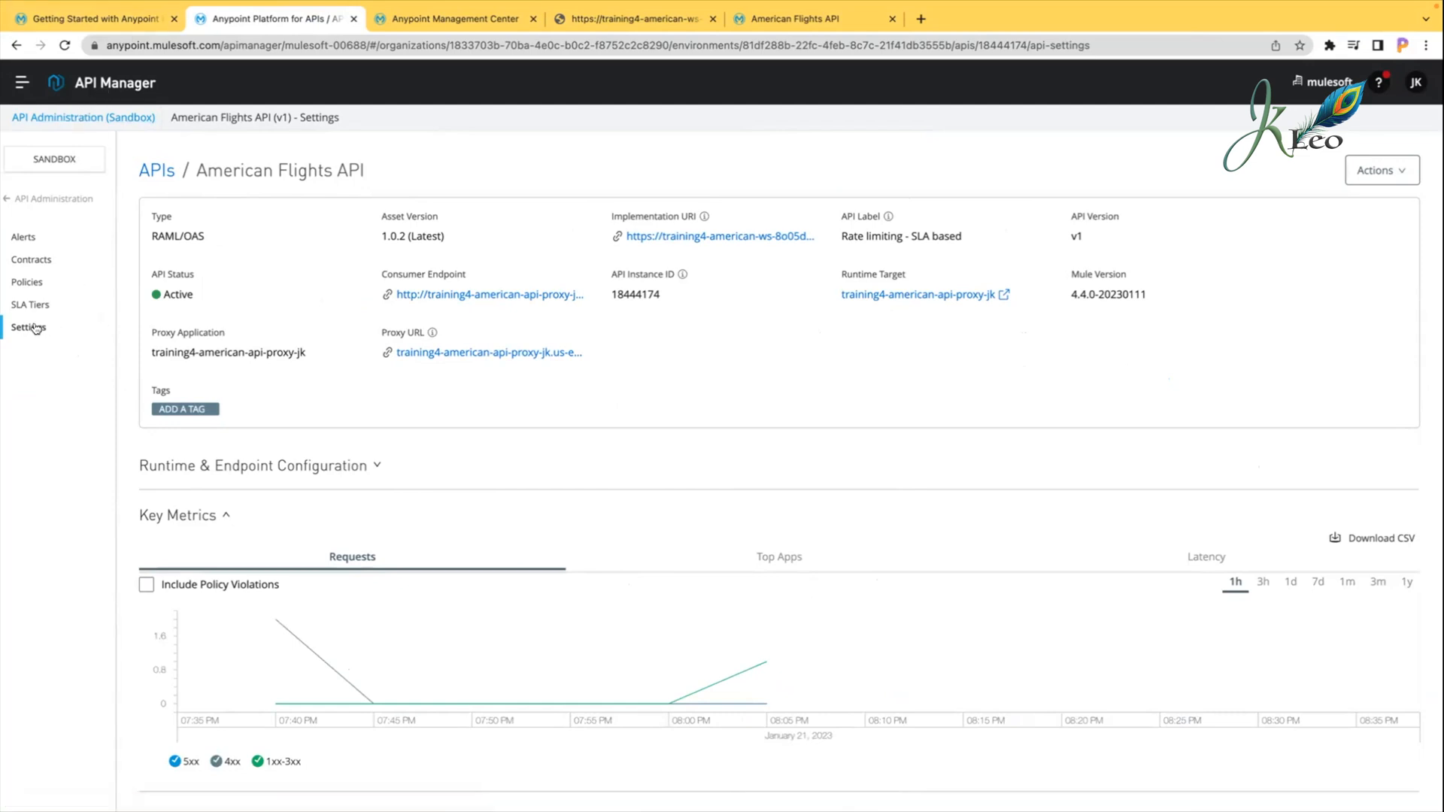
left_click(39, 199)
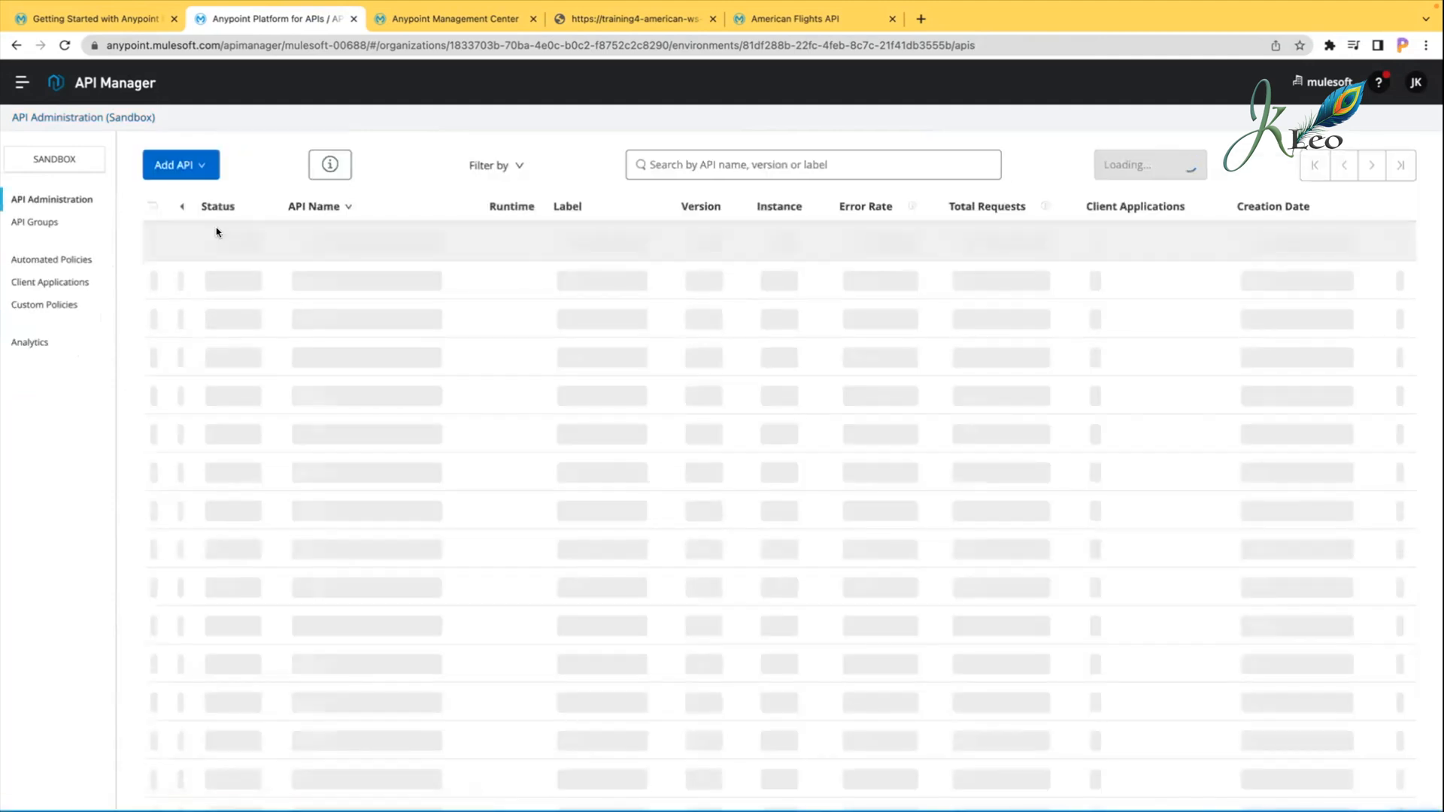
left_click(304, 245)
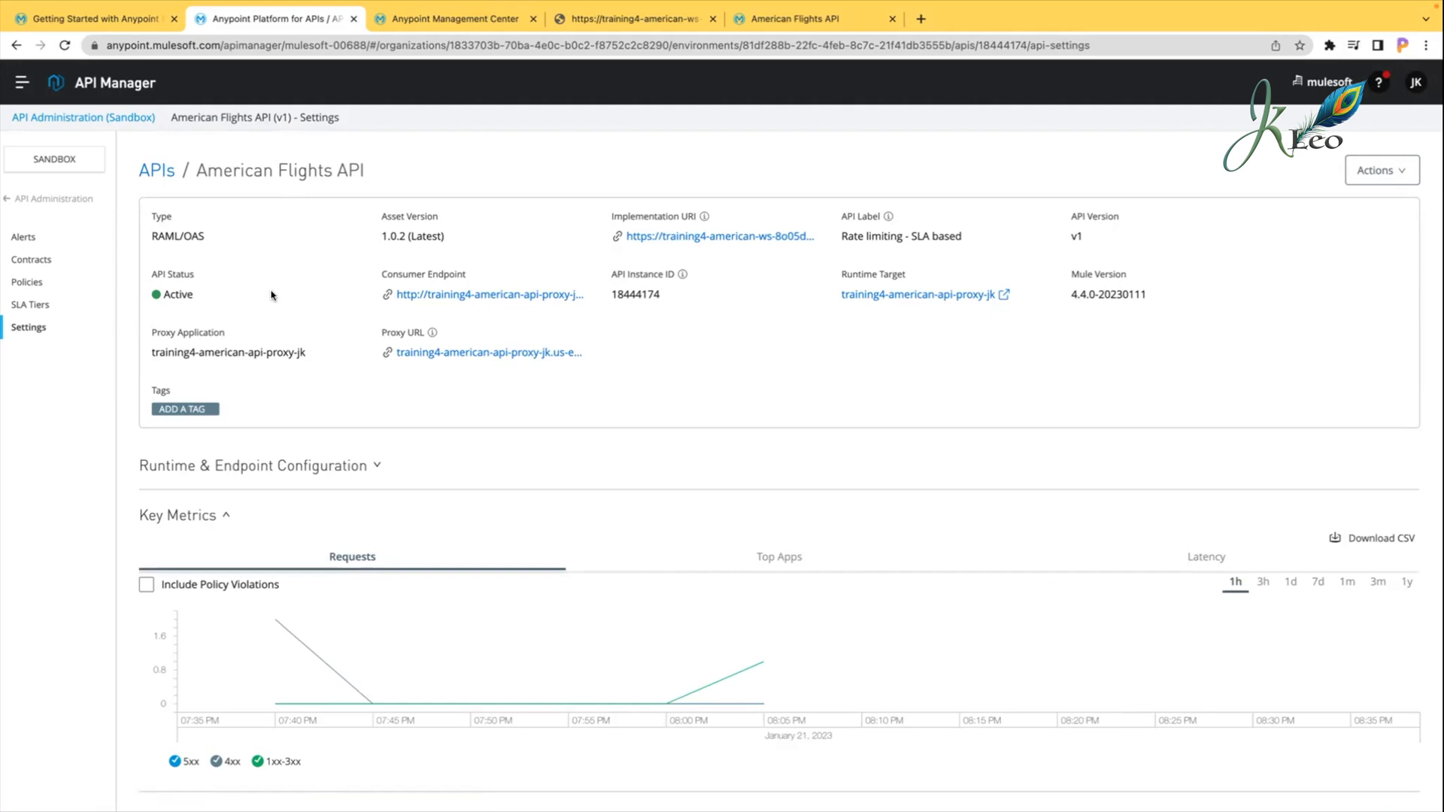
left_click(28, 261)
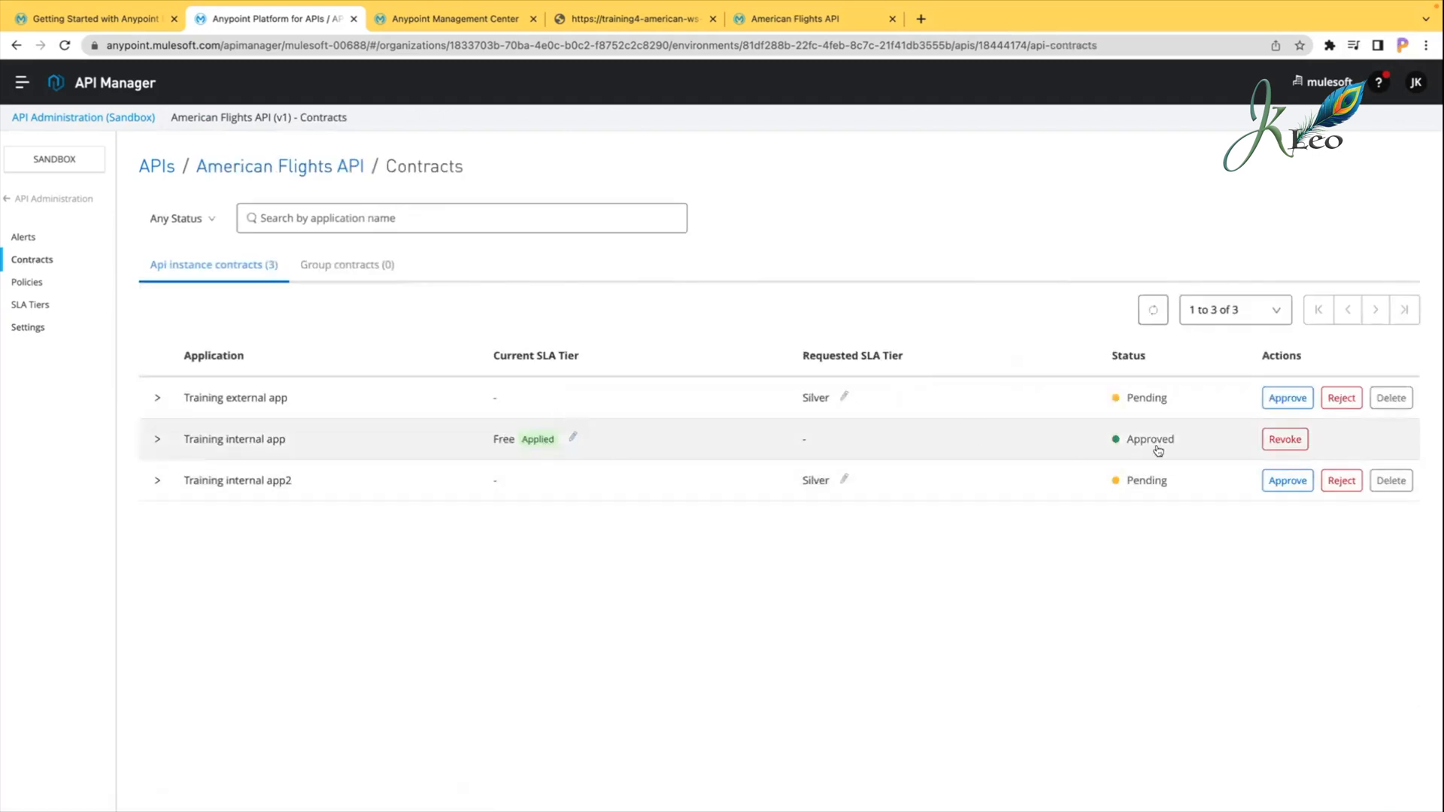
Step: Check Training internal app's contract status and delete the pending contract of Training internal app2
left_click_drag(1173, 446, 1117, 444)
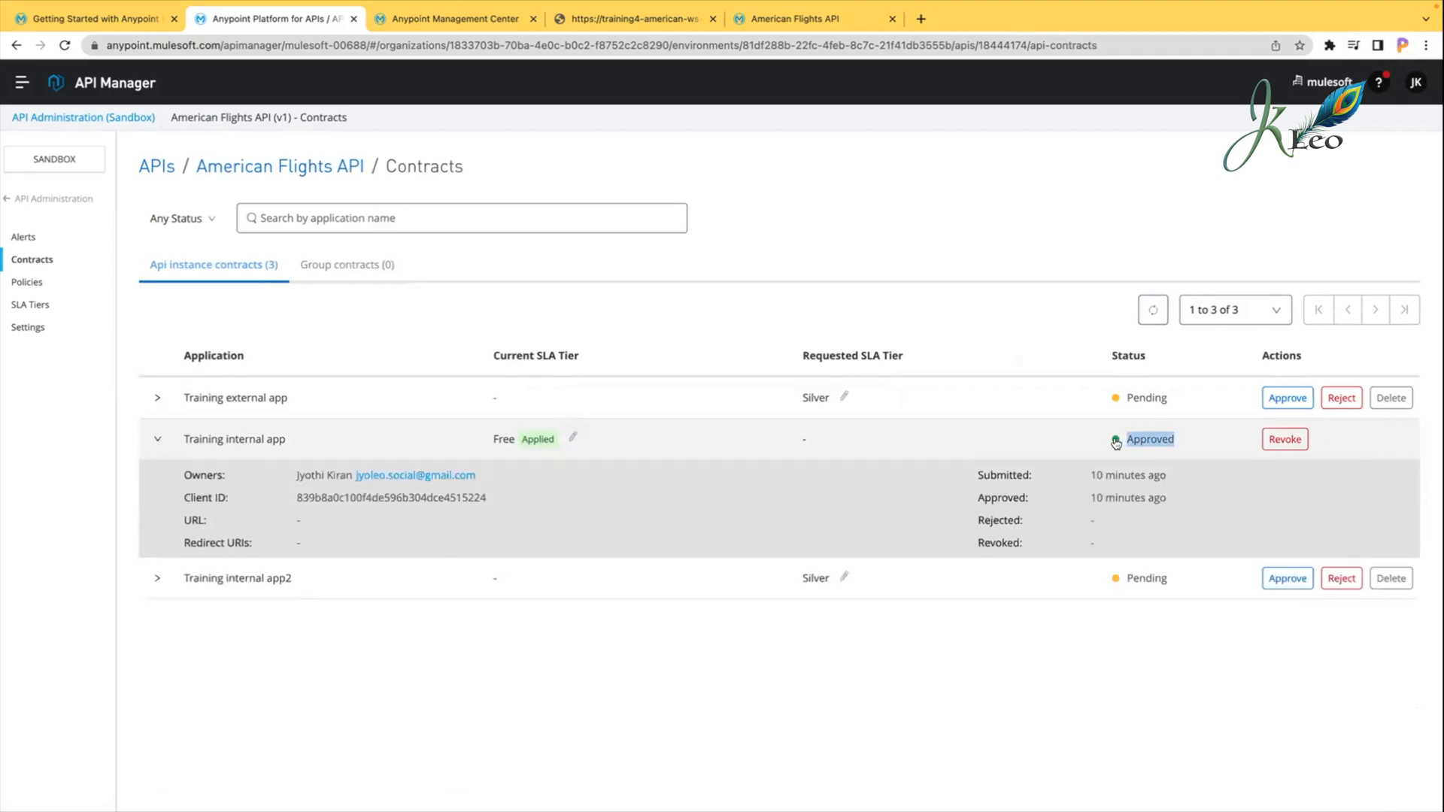
left_click(158, 439)
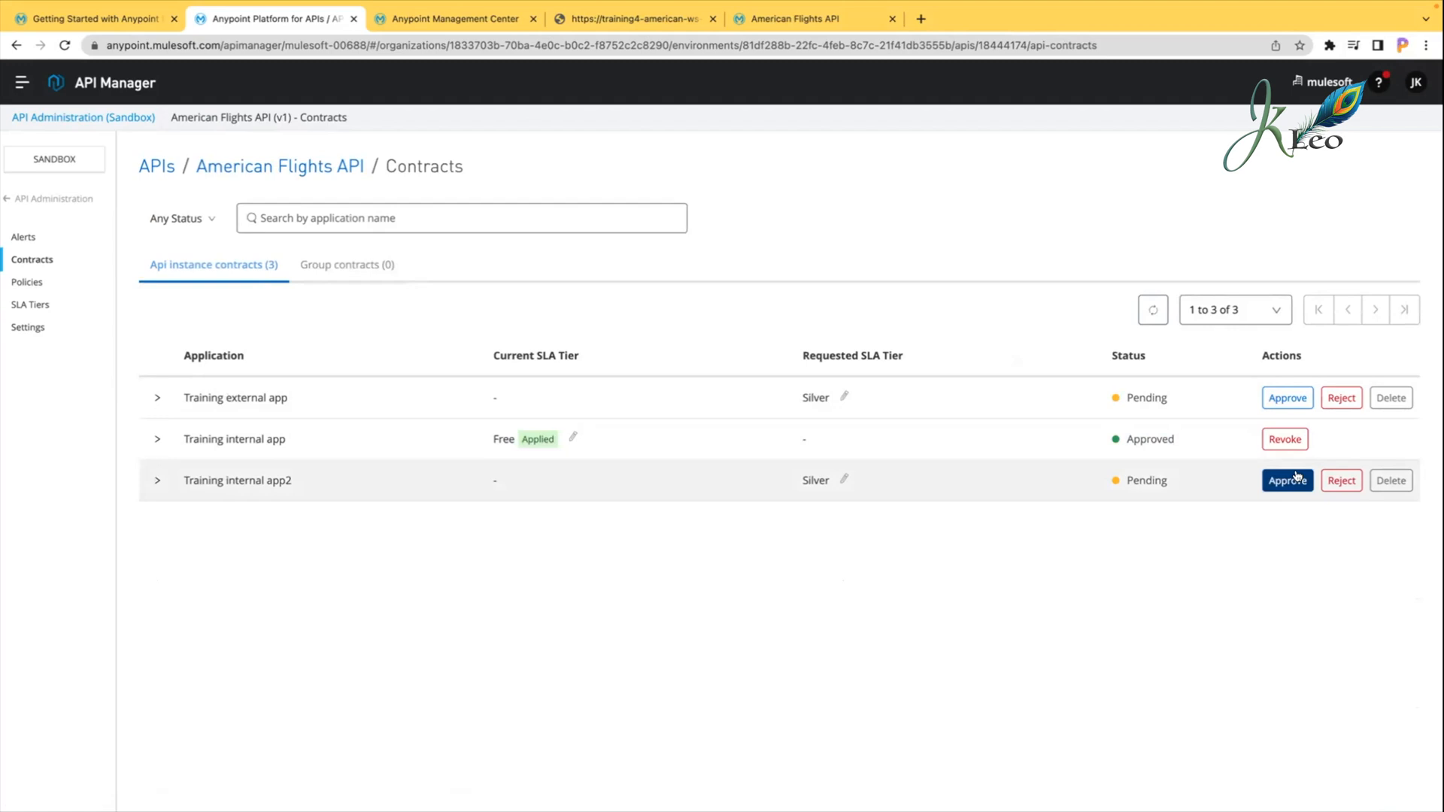
left_click(1399, 480)
left_click(914, 499)
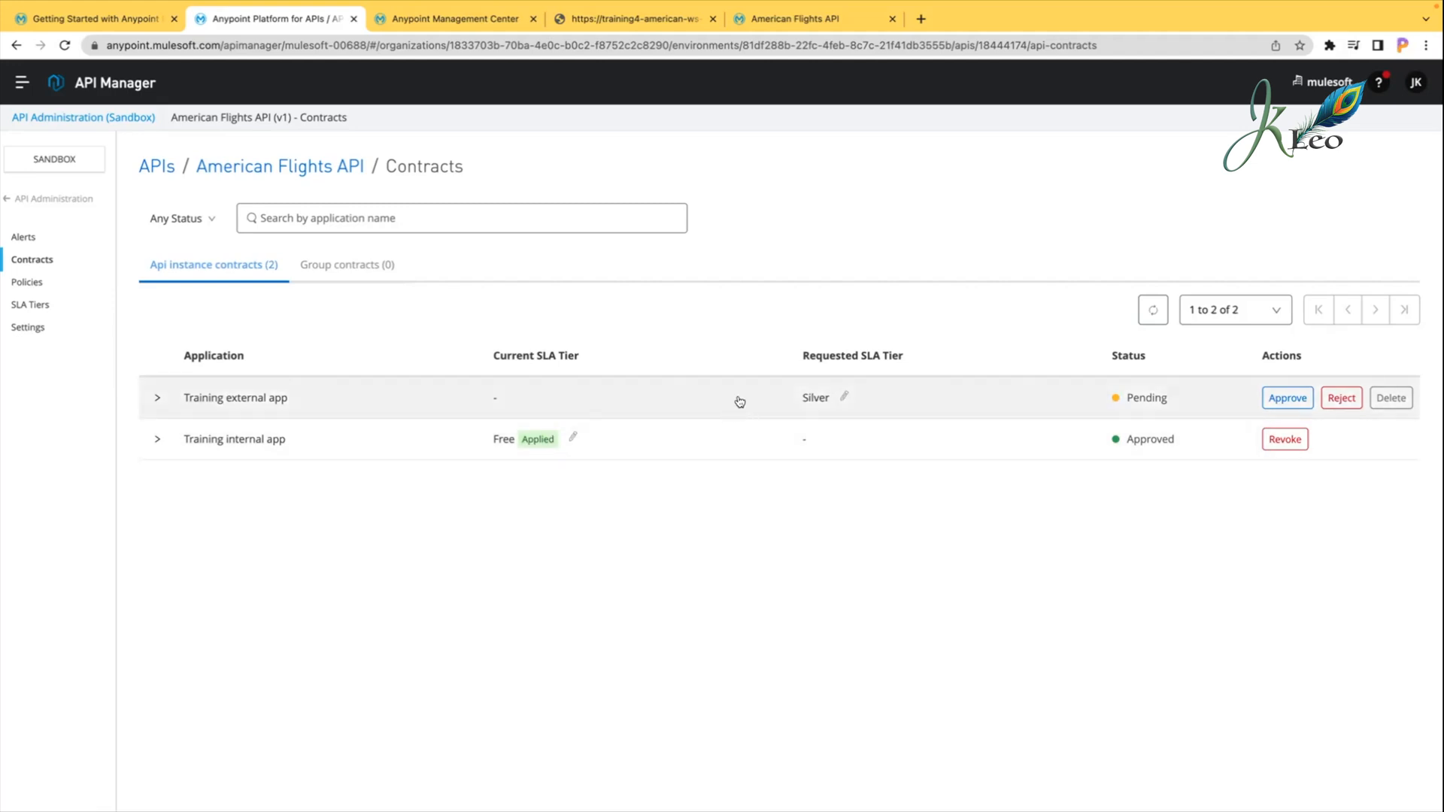
Step: Review Training external app's pending contract details, approve its Silver SLA tier request and collapse the details
left_click_drag(1171, 399, 1126, 403)
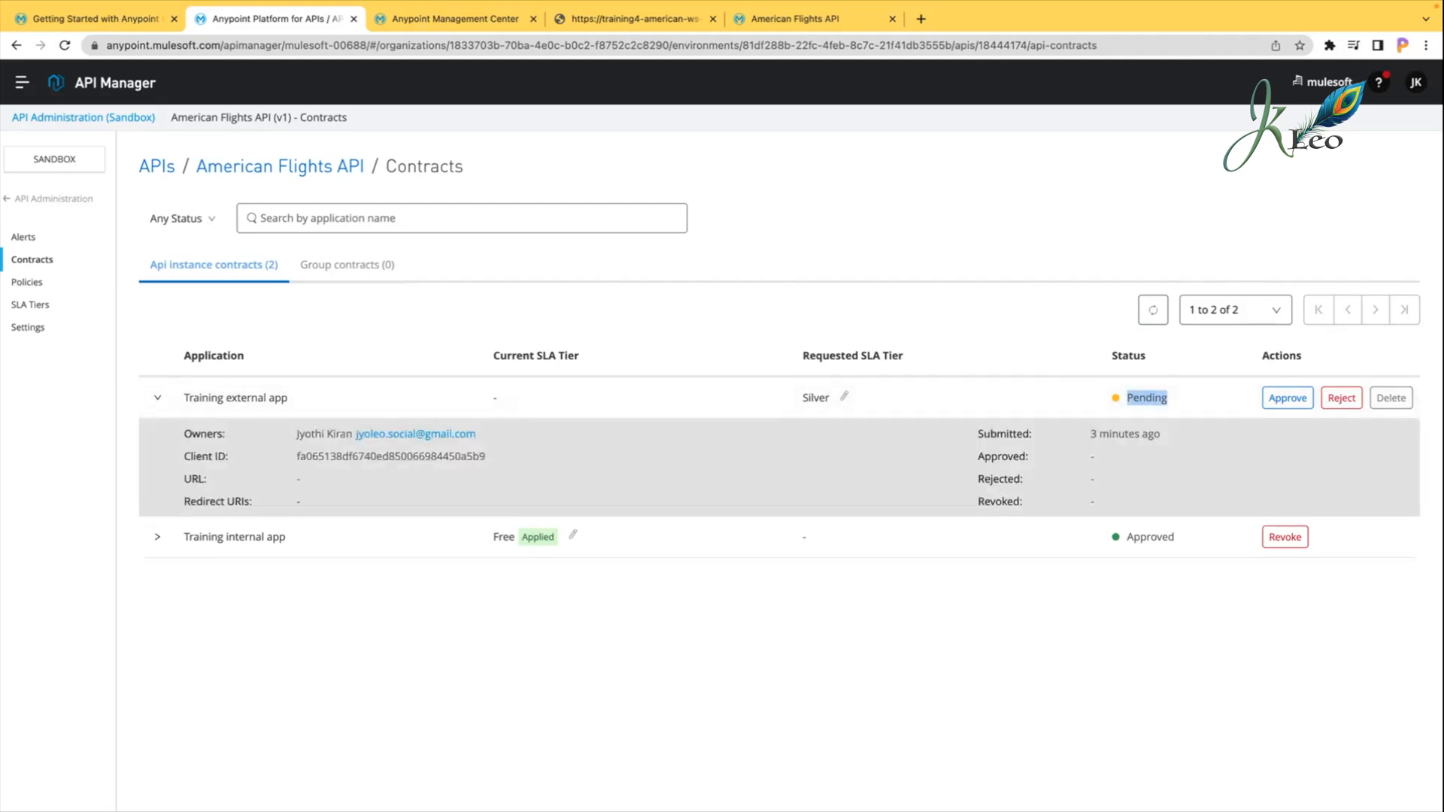
left_click(1191, 645)
left_click(1287, 400)
triple_click(432, 430)
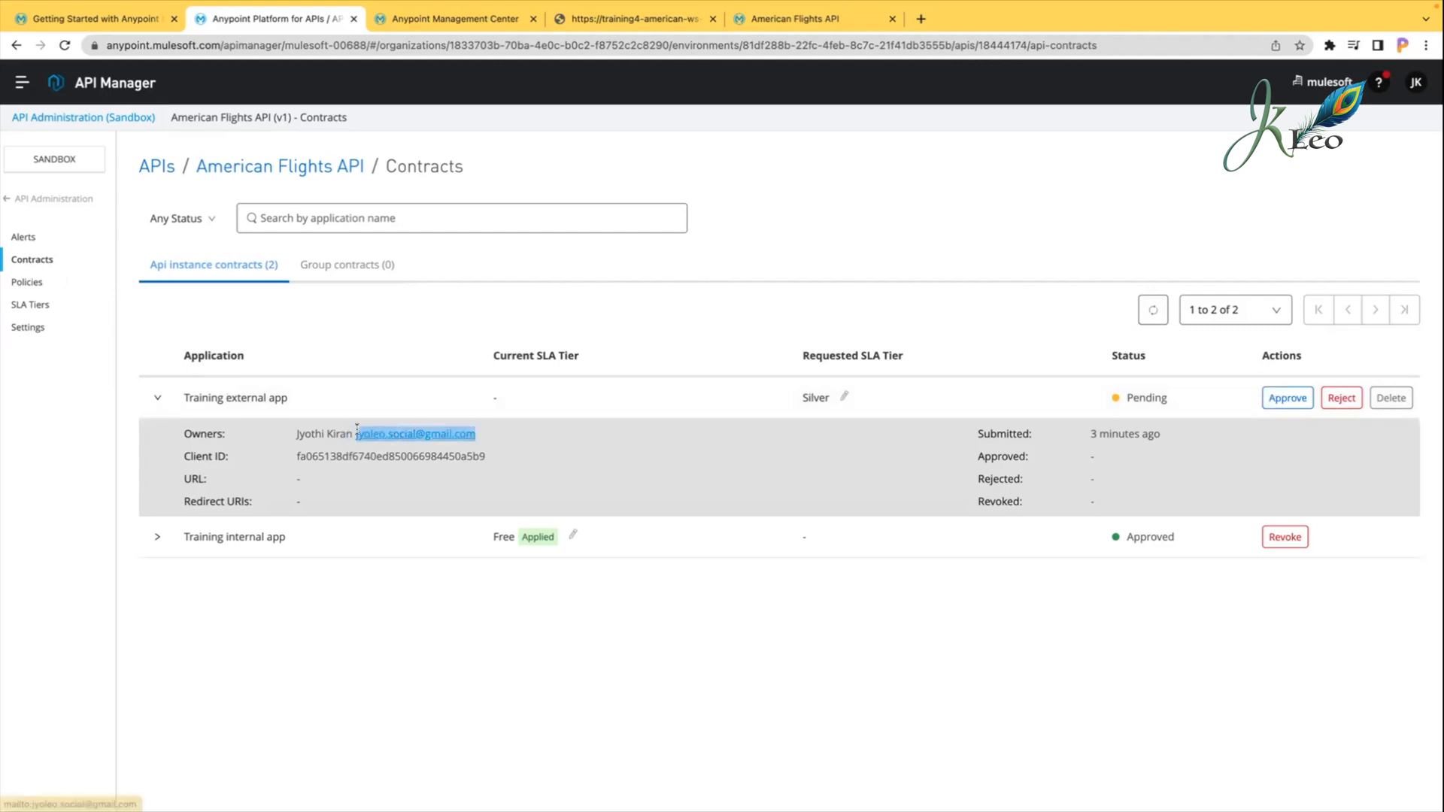
left_click_drag(302, 456, 558, 463)
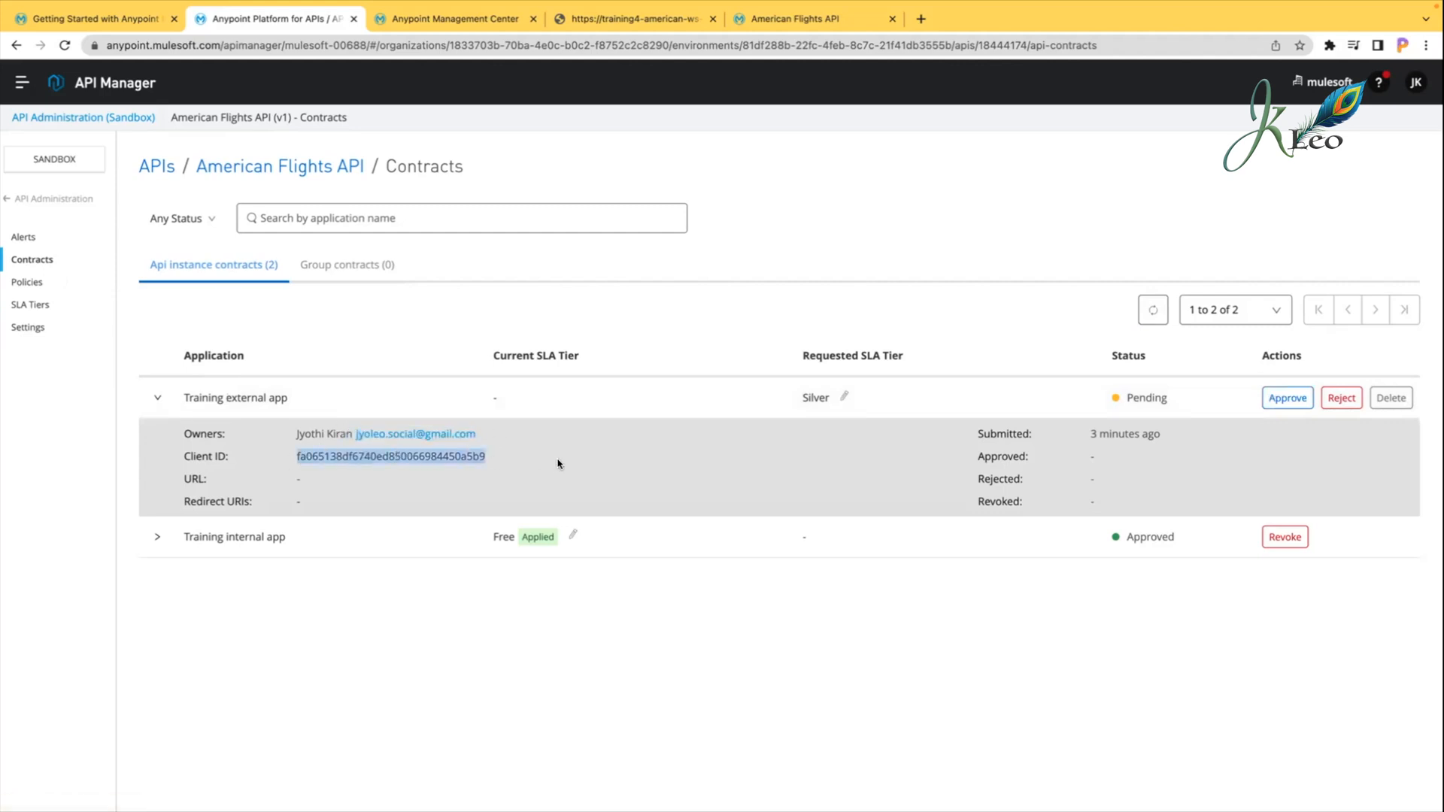
left_click(1165, 448)
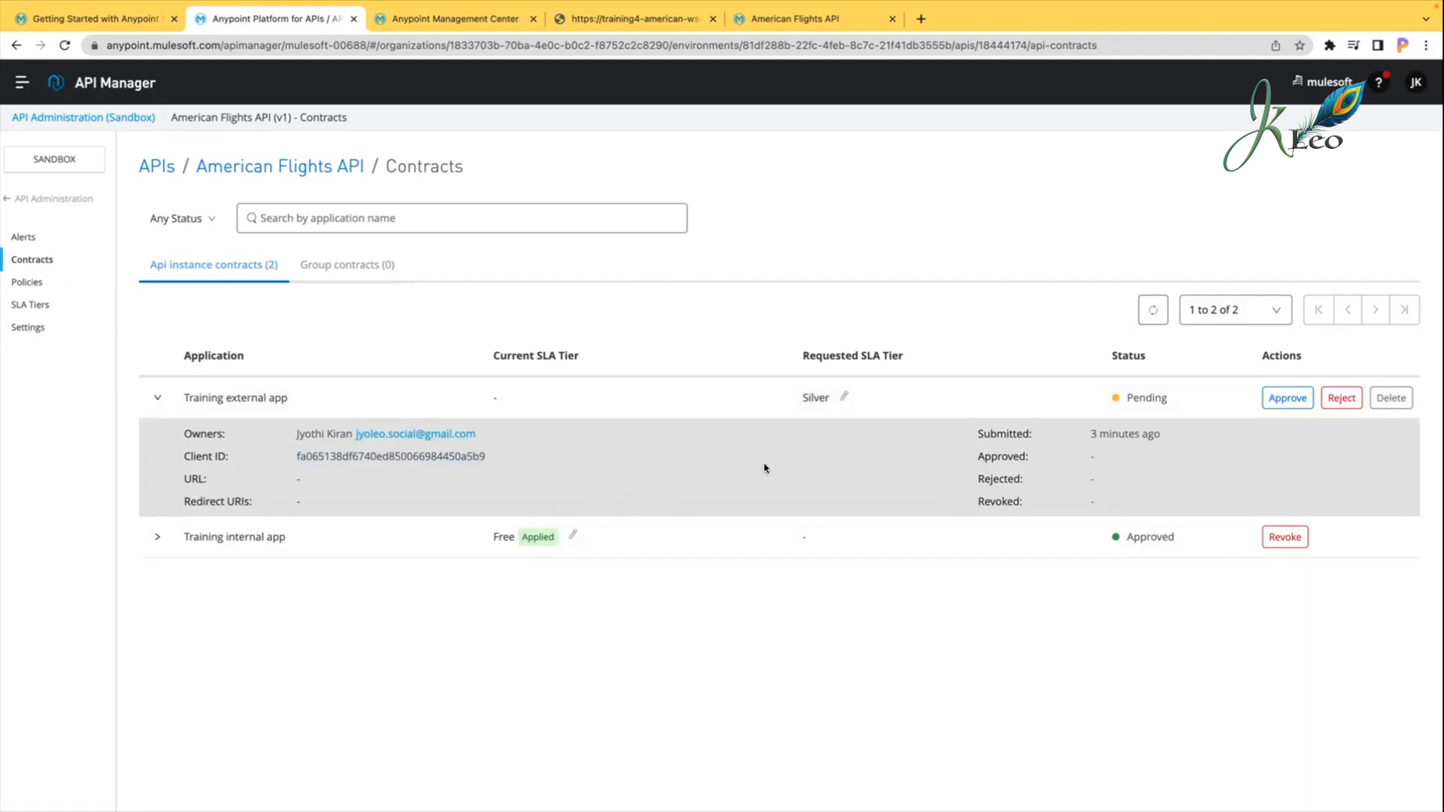
left_click(1263, 397)
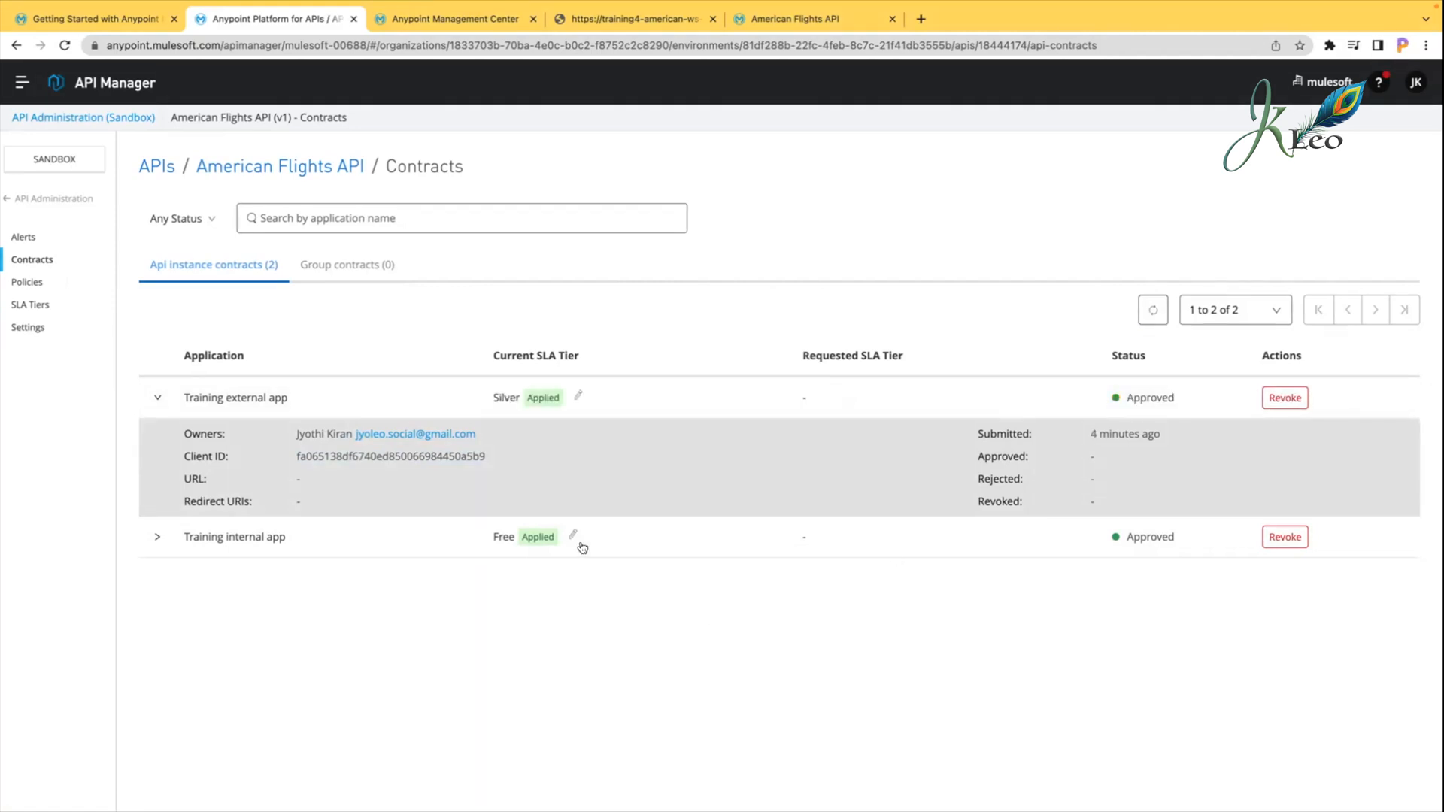
left_click(157, 401)
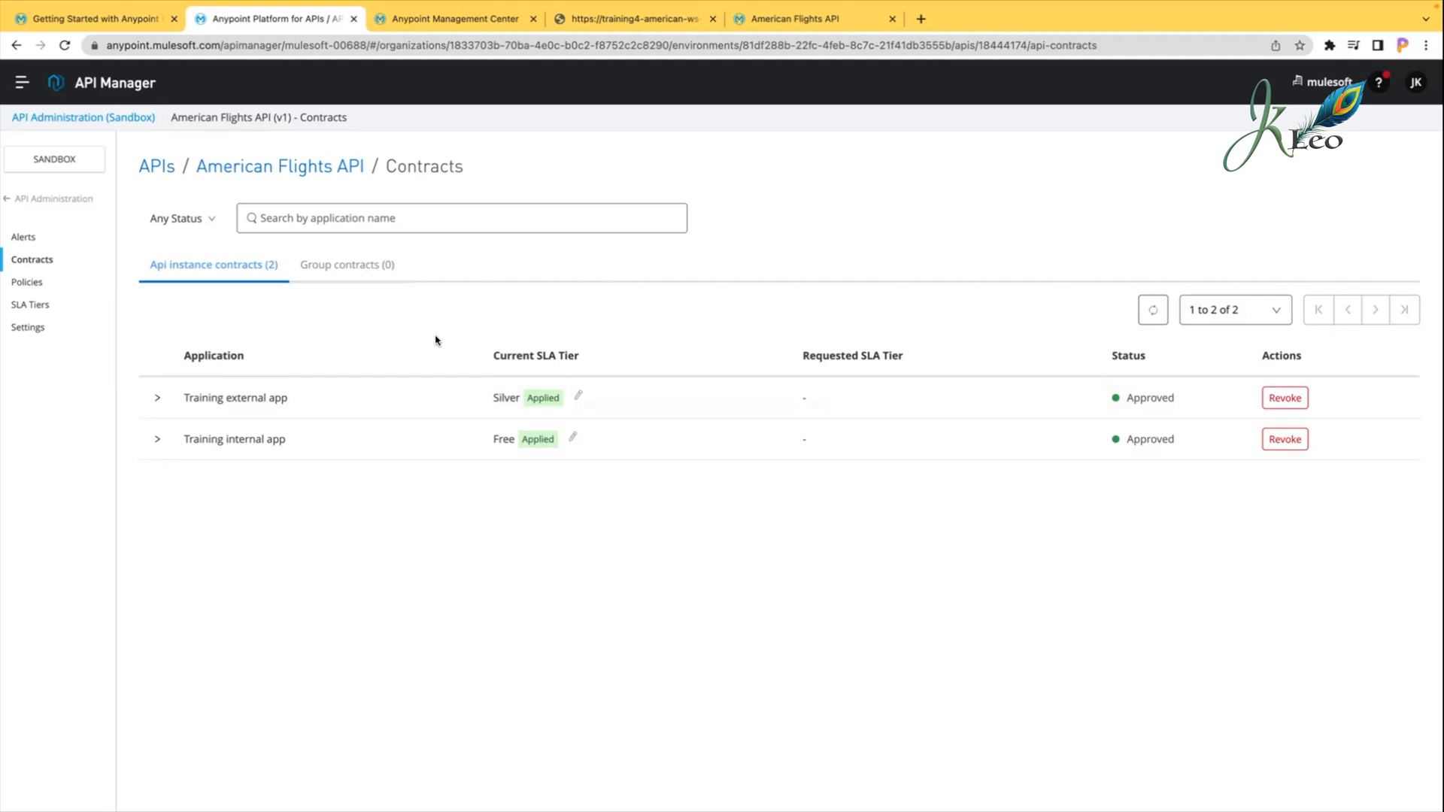
Step: Examine the approval time and client ID in Training external app's contract details
left_click(157, 397)
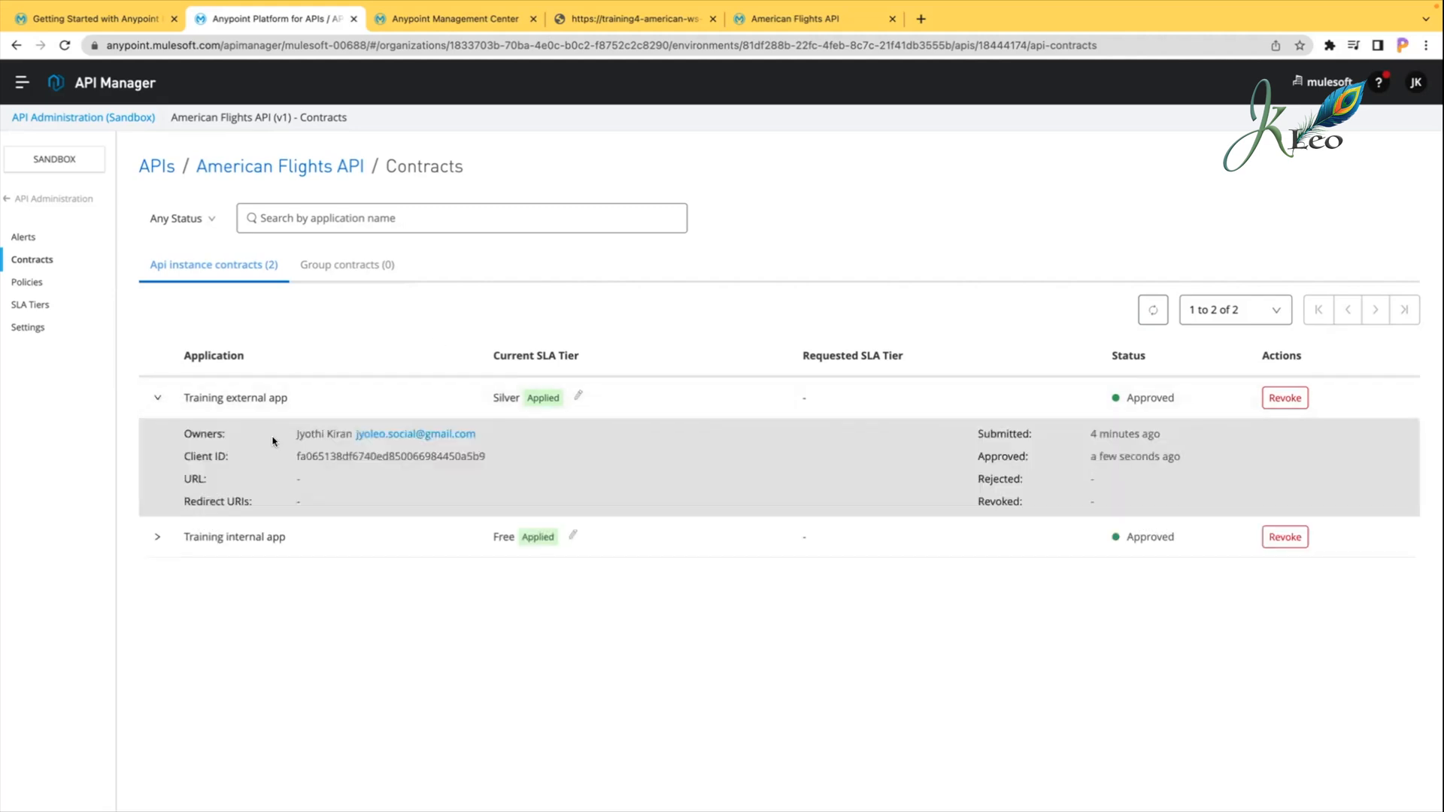
double_click(319, 456)
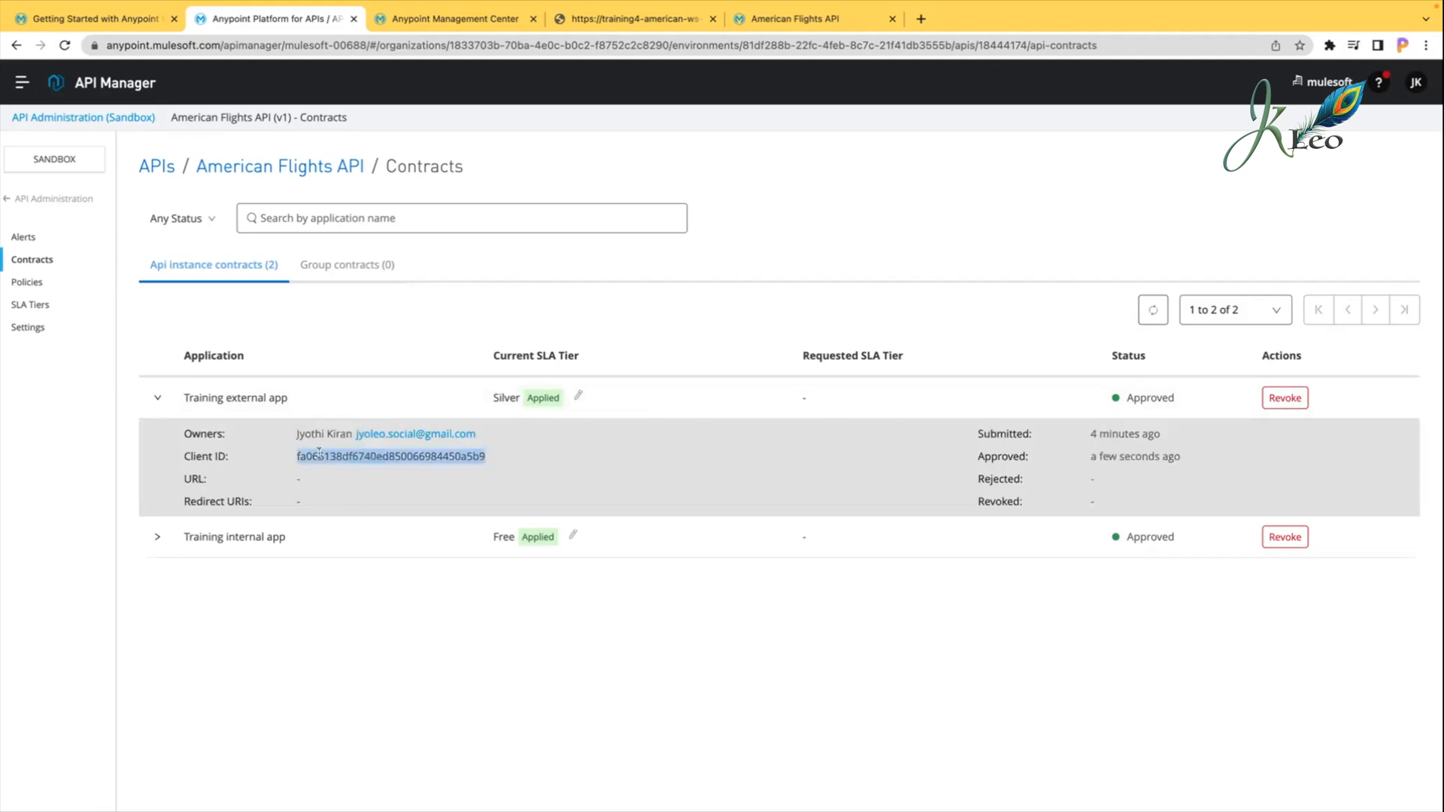
left_click(319, 454)
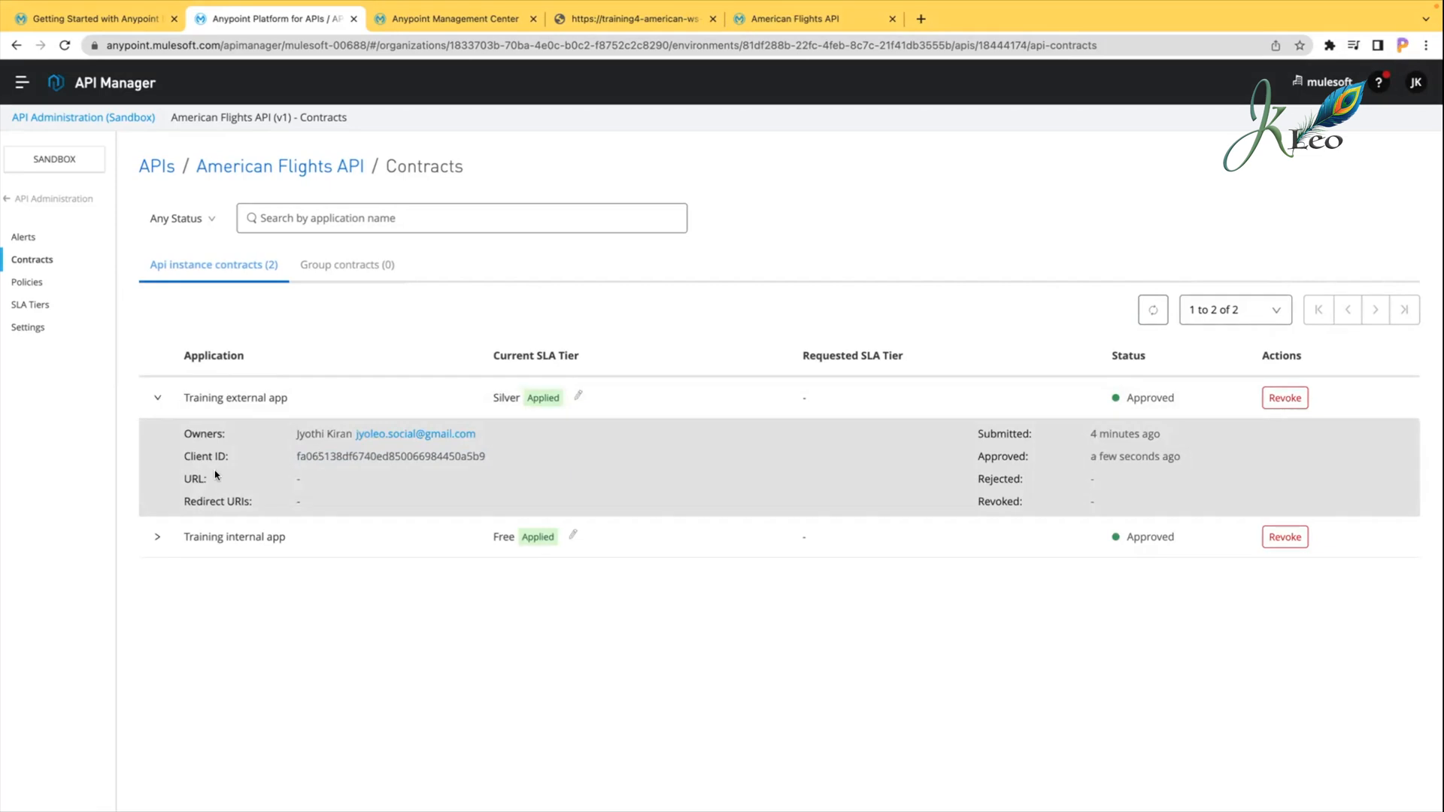
left_click(158, 398)
Step: Return to the public portal and open the GET method of /flights/{ID} in the American Flights API
key("ctrl+Right")
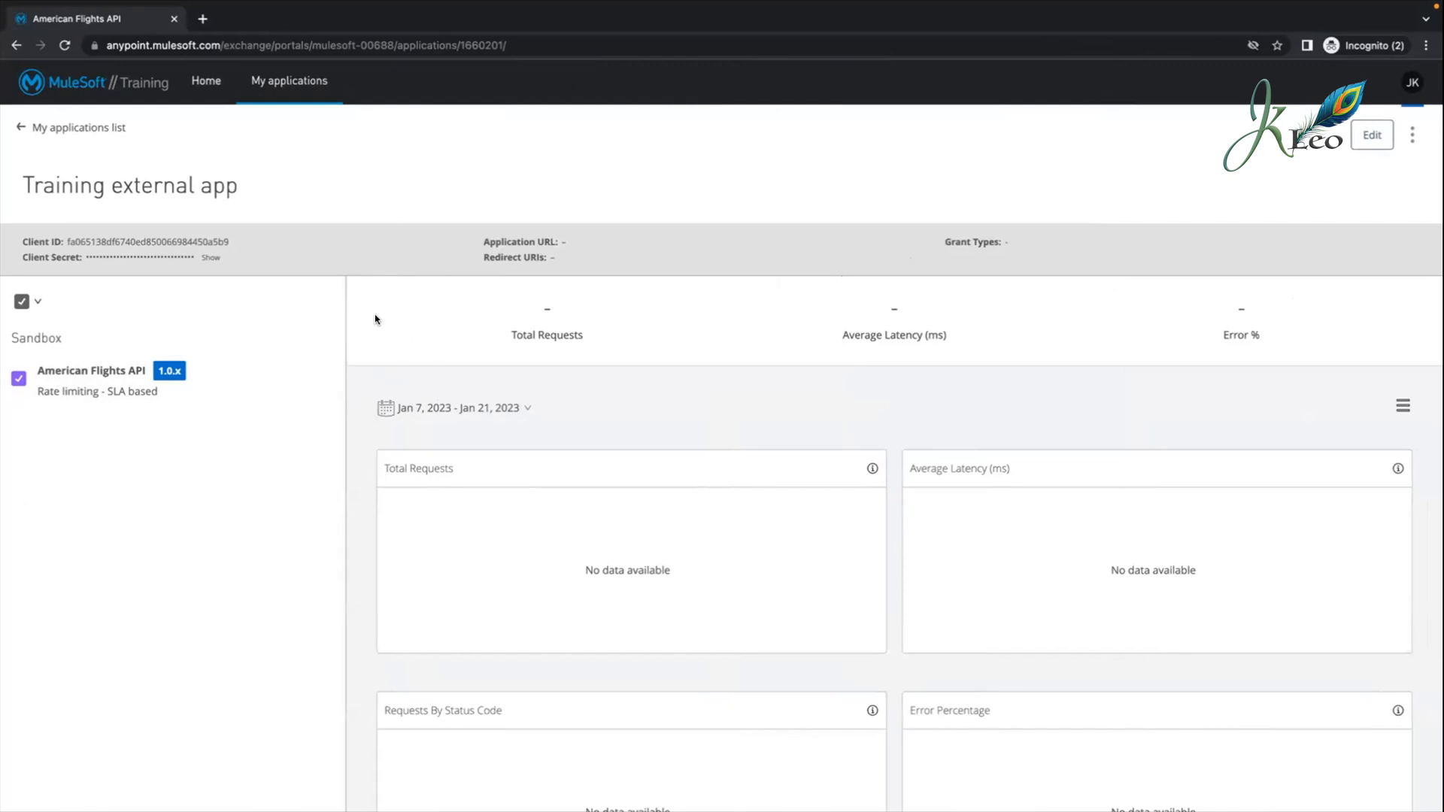
scroll(376, 320, "down", 1)
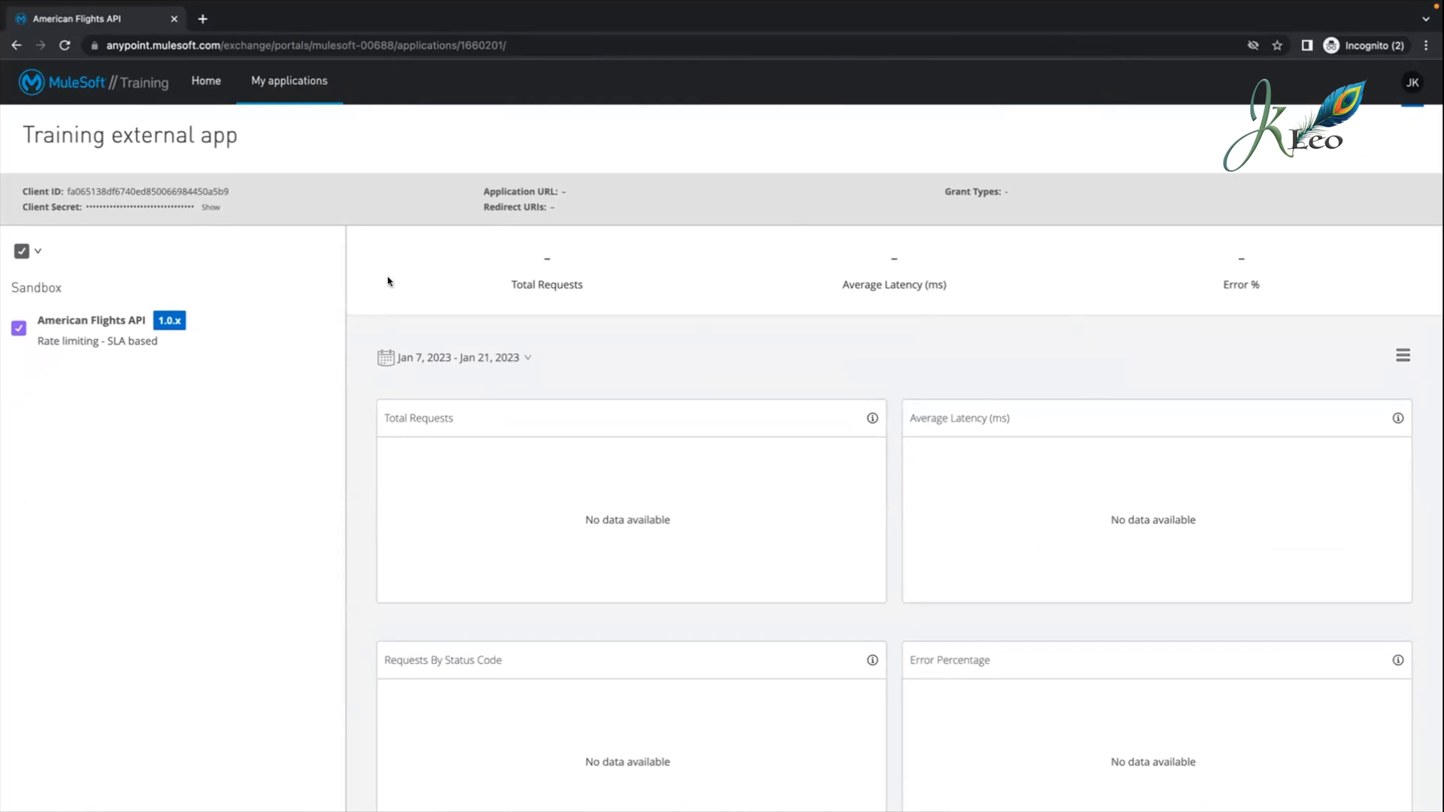
left_click(198, 89)
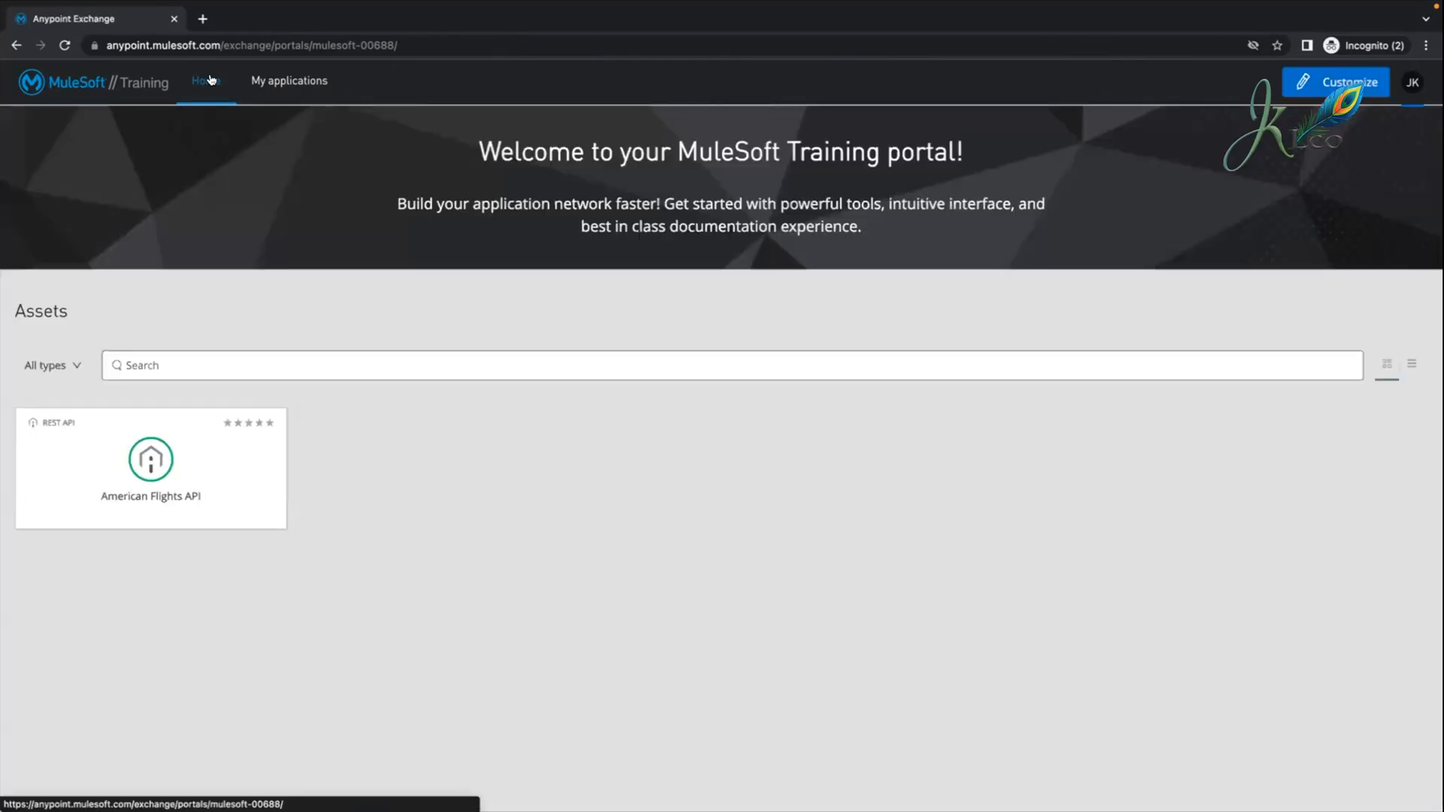
left_click(185, 472)
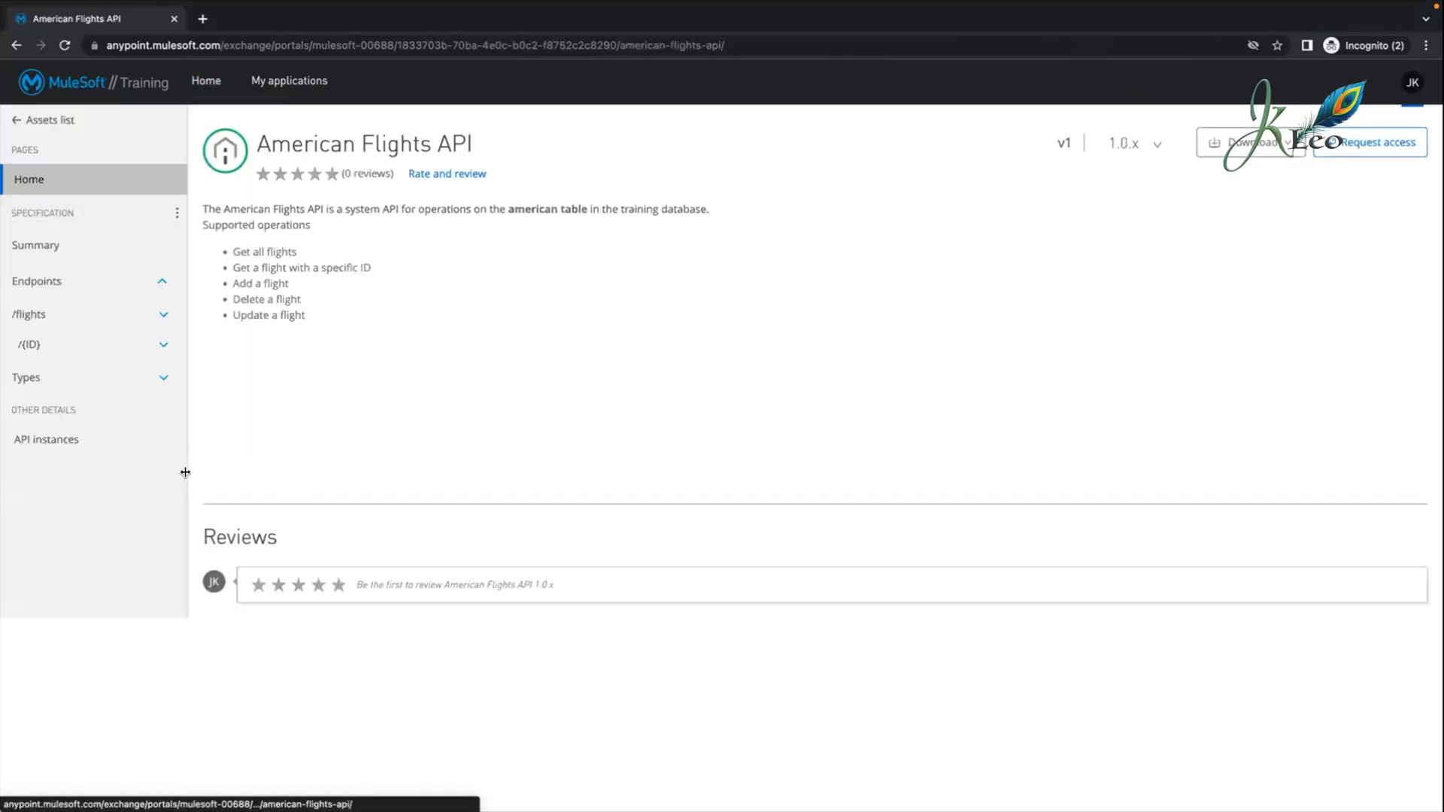
left_click(50, 341)
left_click(38, 406)
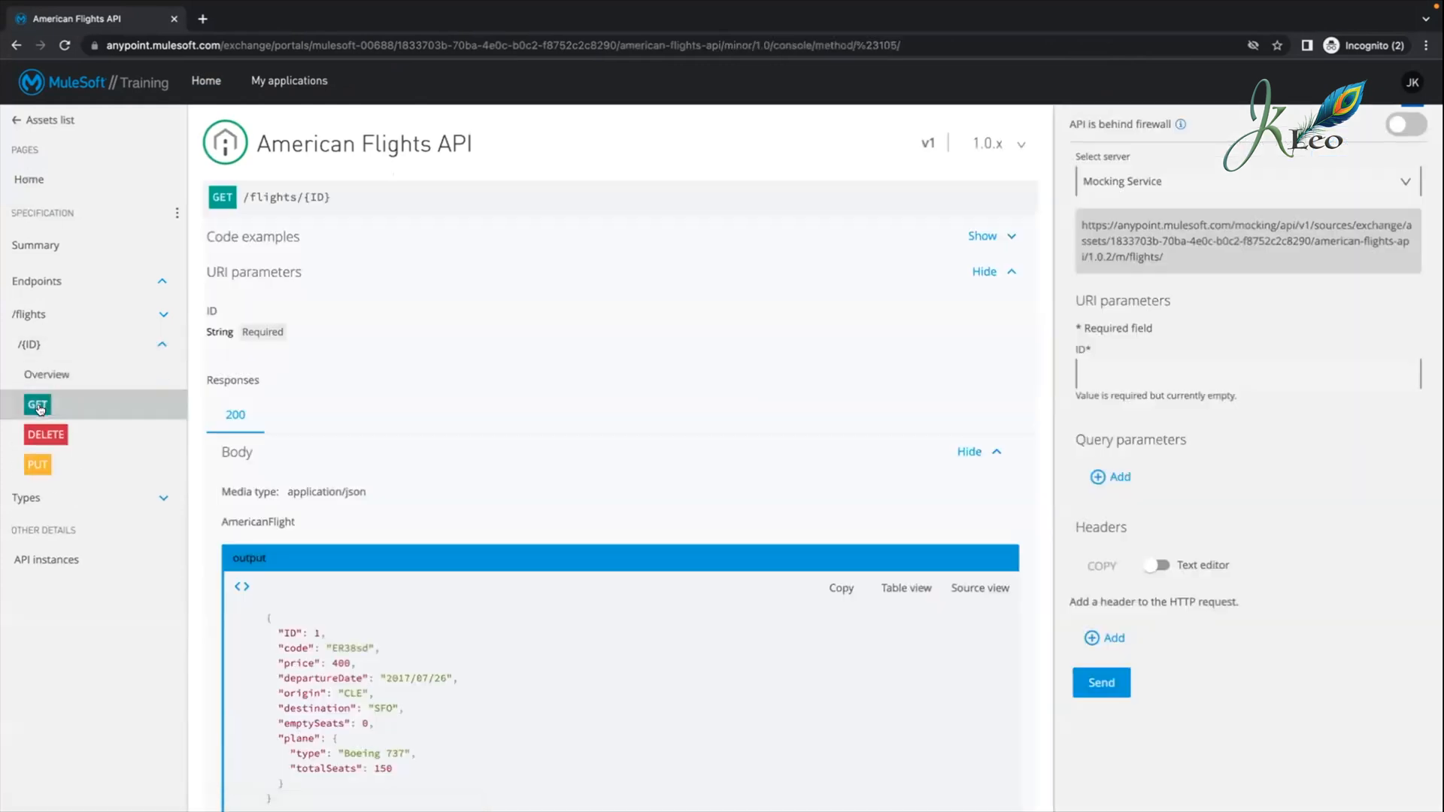
Step: Set the server to Sandbox - Rate limiting - SLA based and send the GET request without an ID or client credentials
left_click(1162, 183)
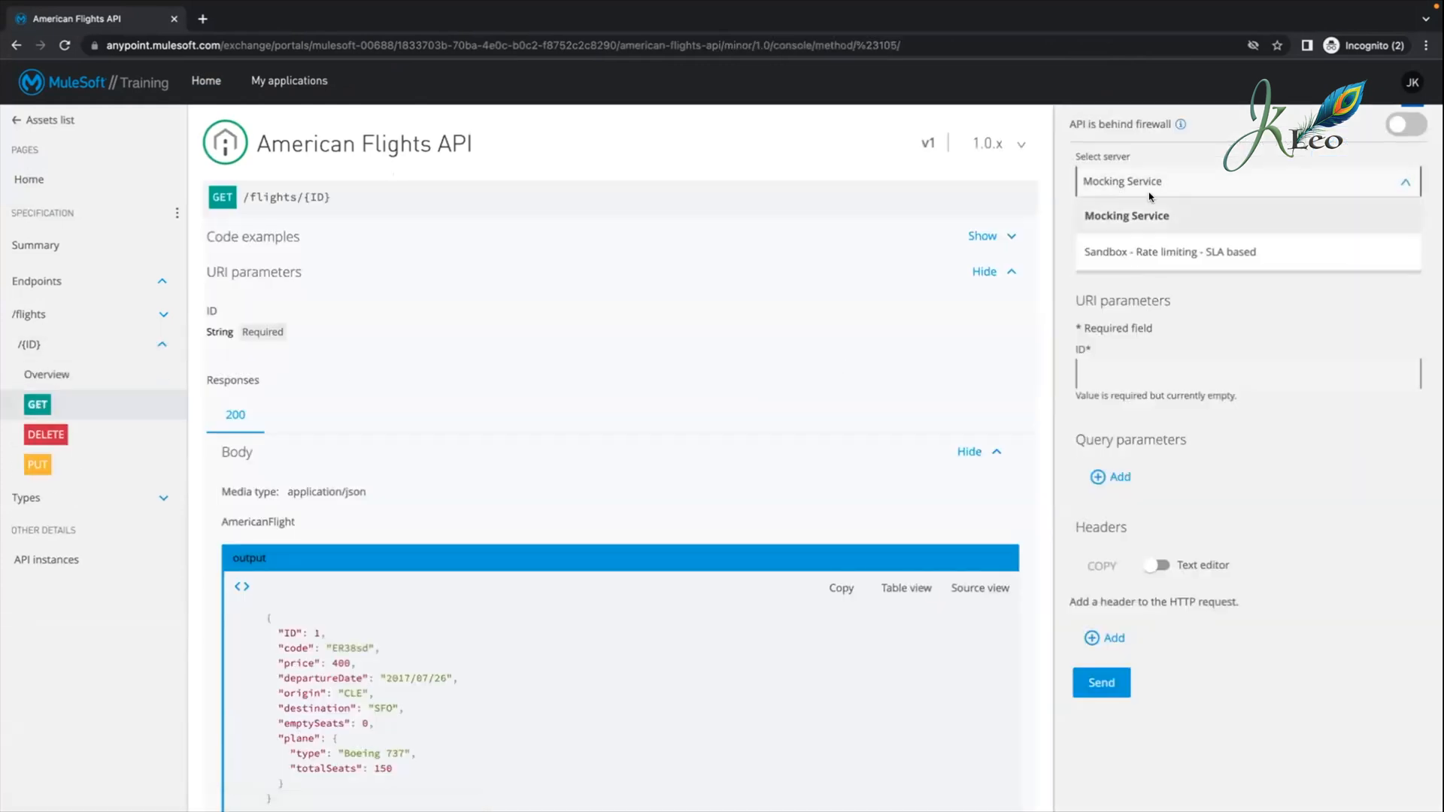
left_click(1124, 256)
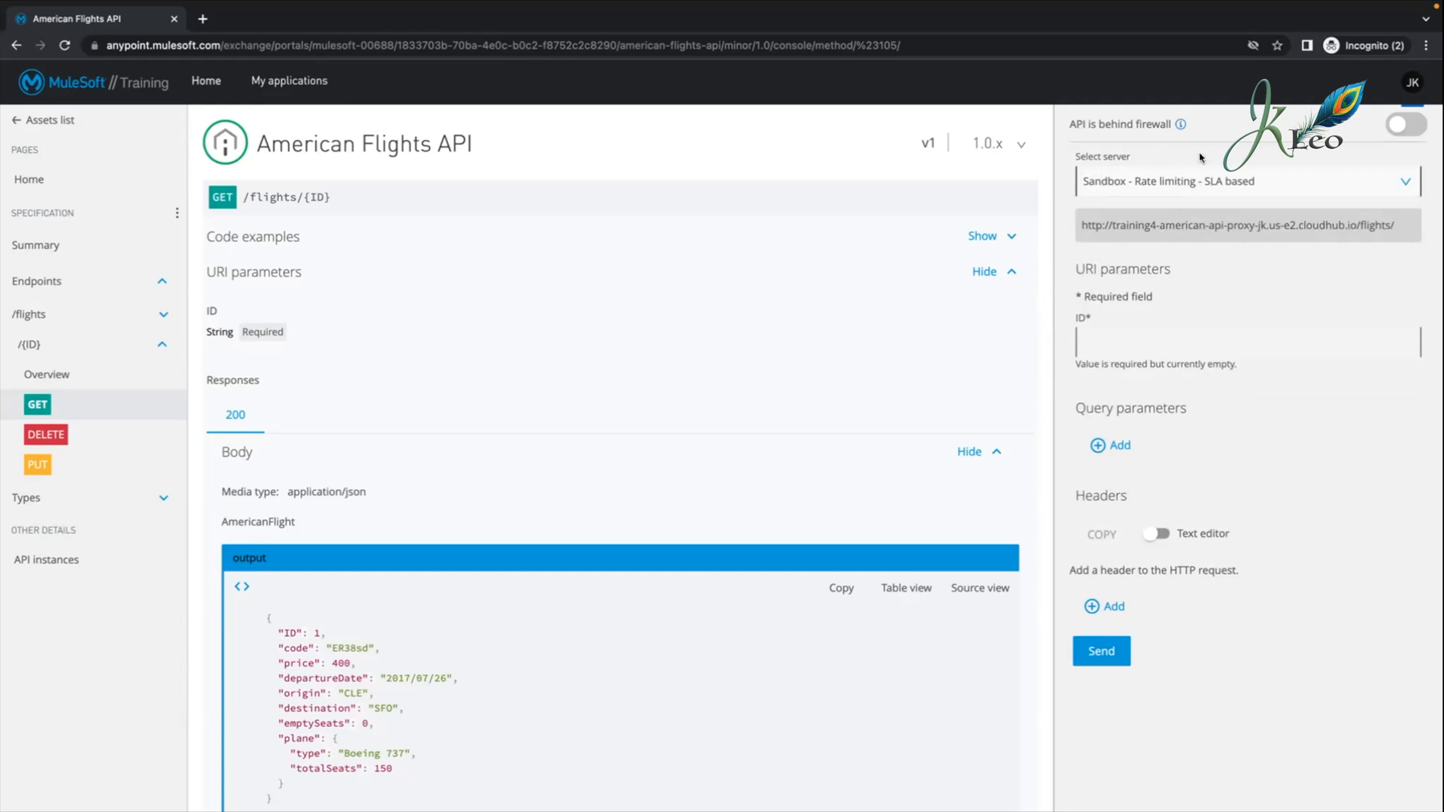
left_click(1162, 181)
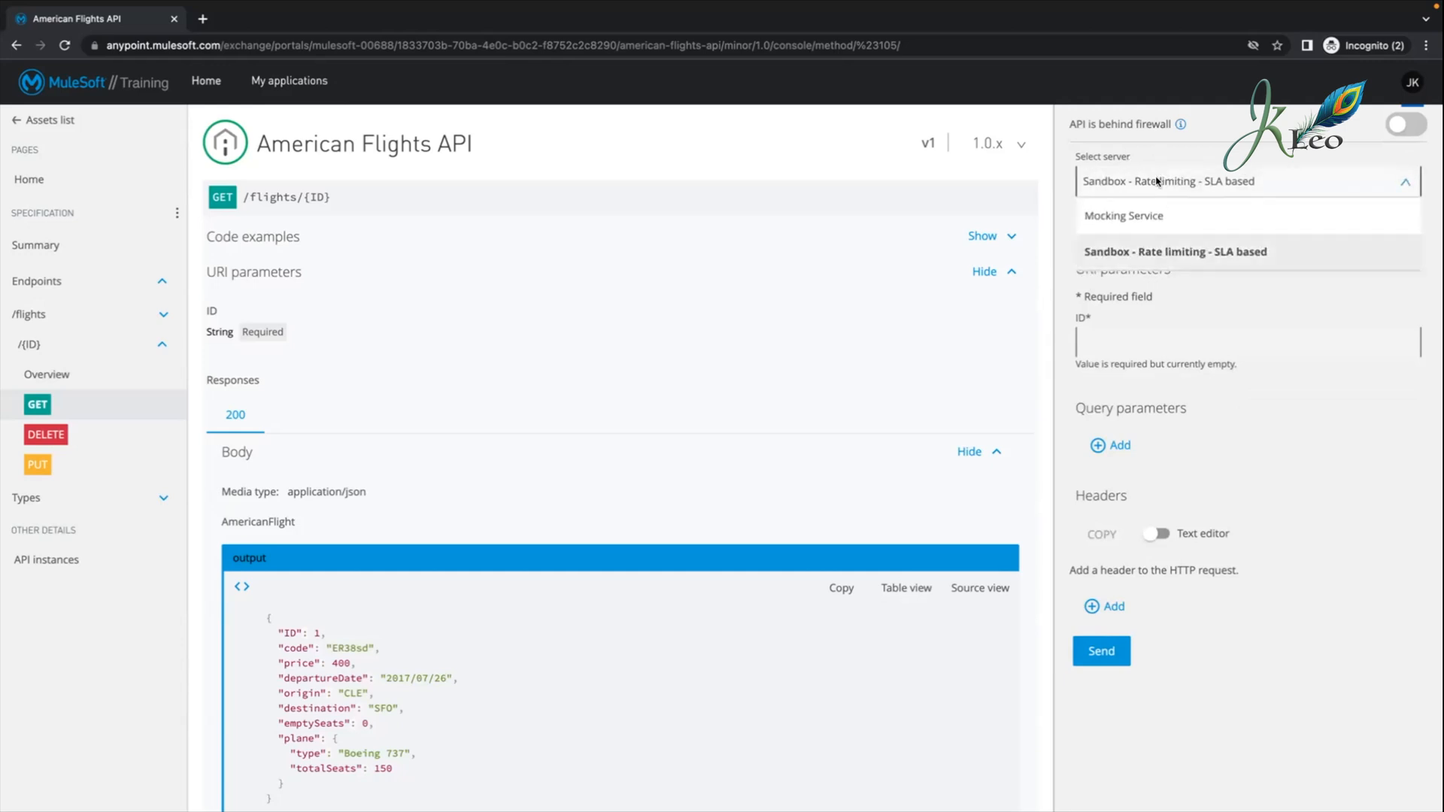
left_click(1159, 253)
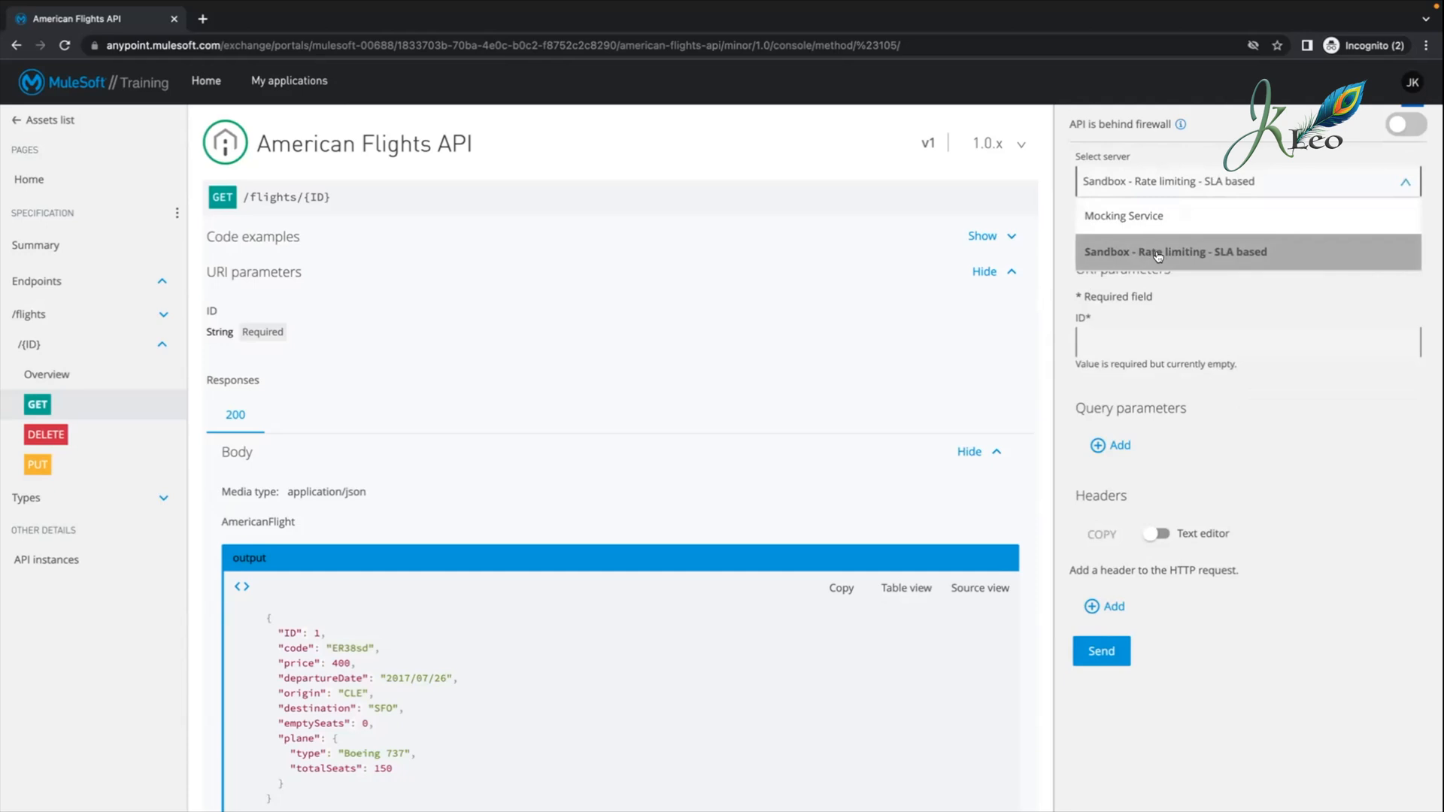
left_click(1158, 256)
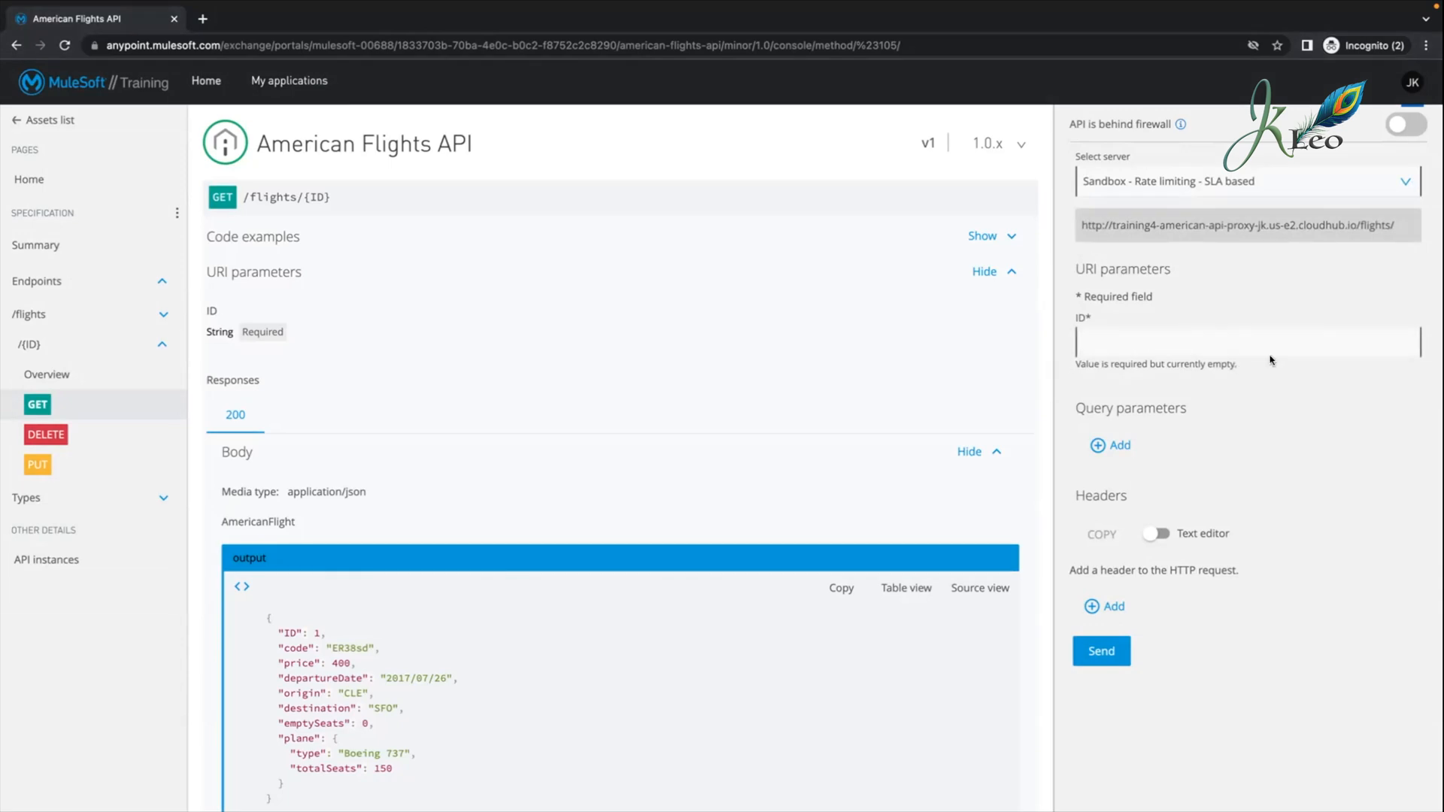
scroll(1237, 367, "down", 3)
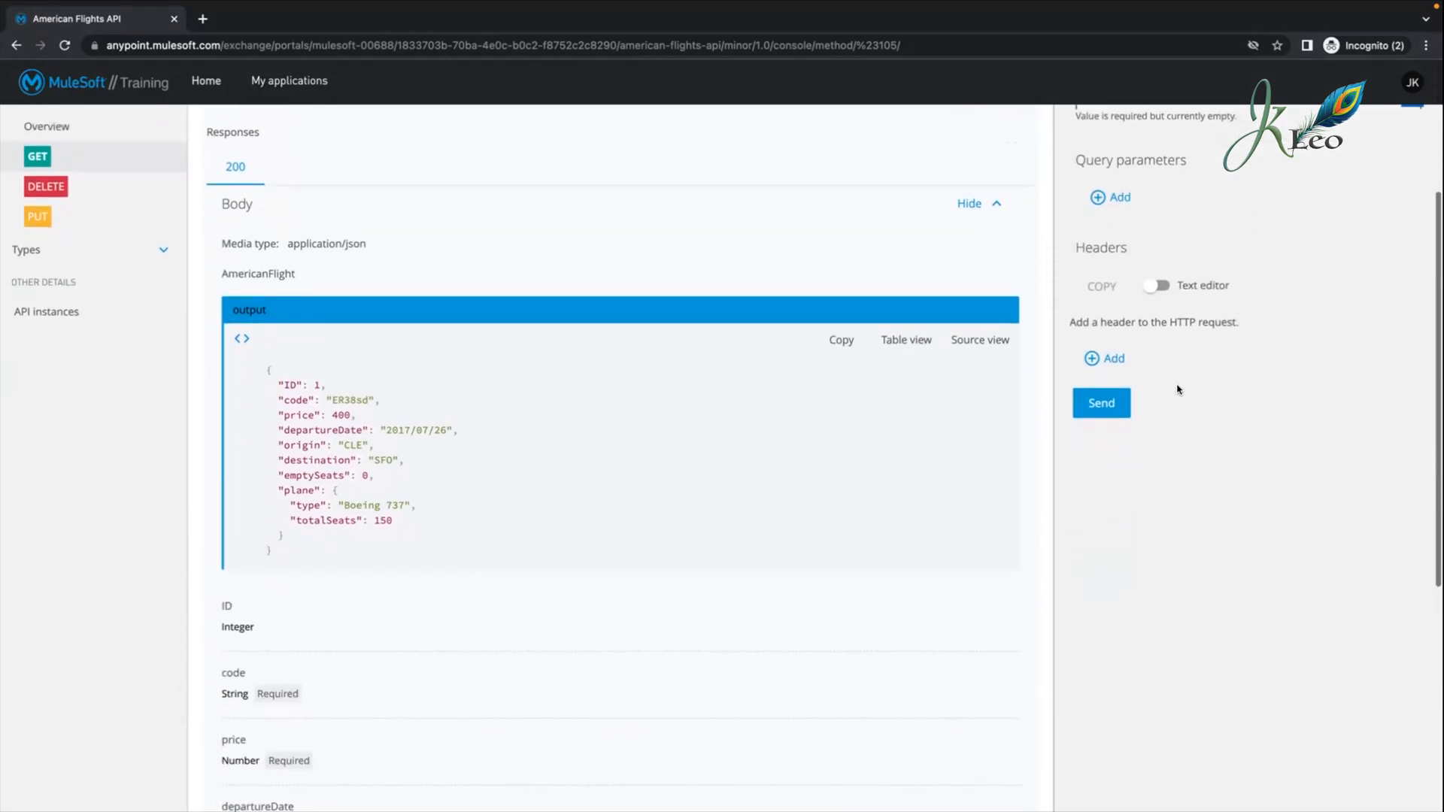
left_click(1120, 404)
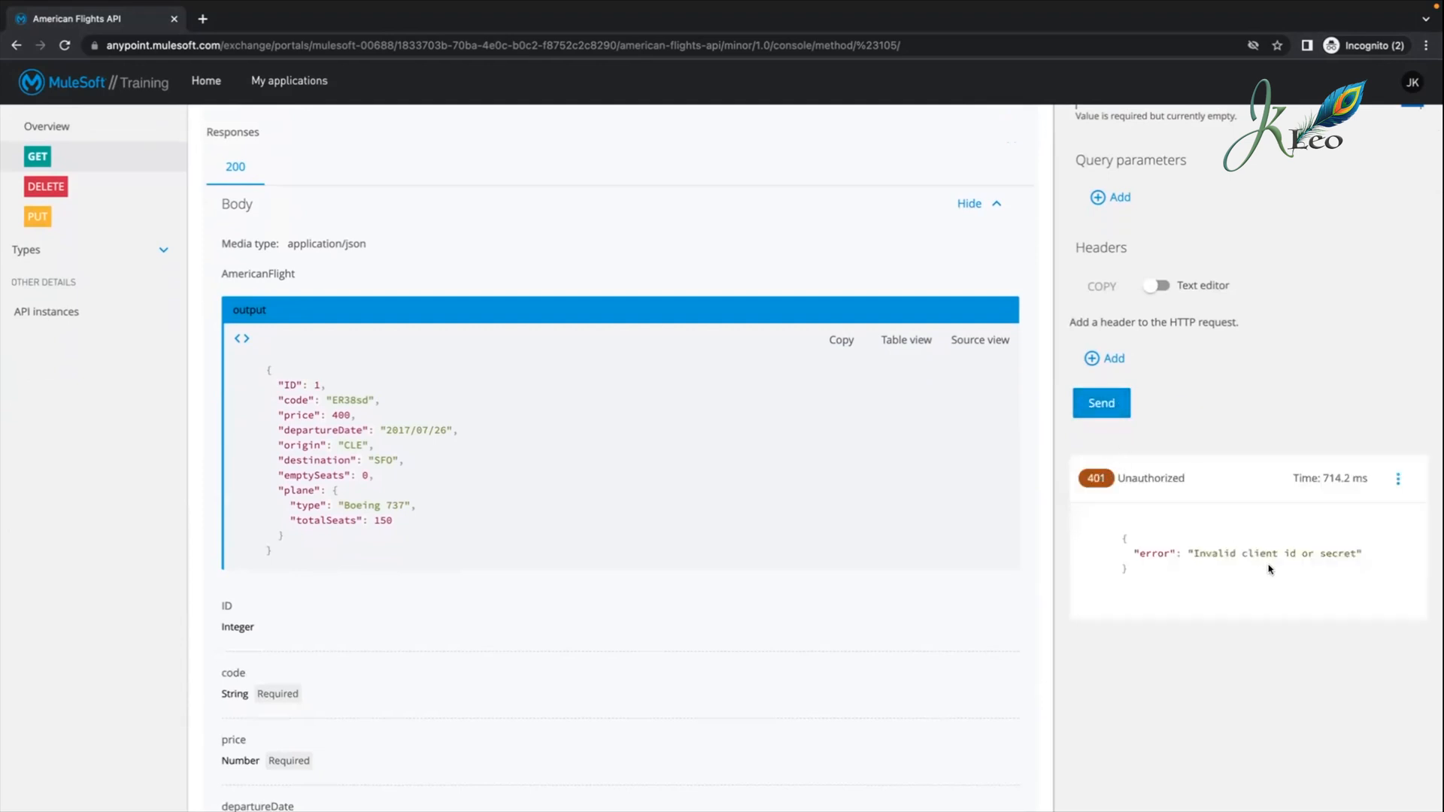
Step: Set the ID URI parameter to 1 and add a request header named client_id
scroll(1270, 570, "up", 3)
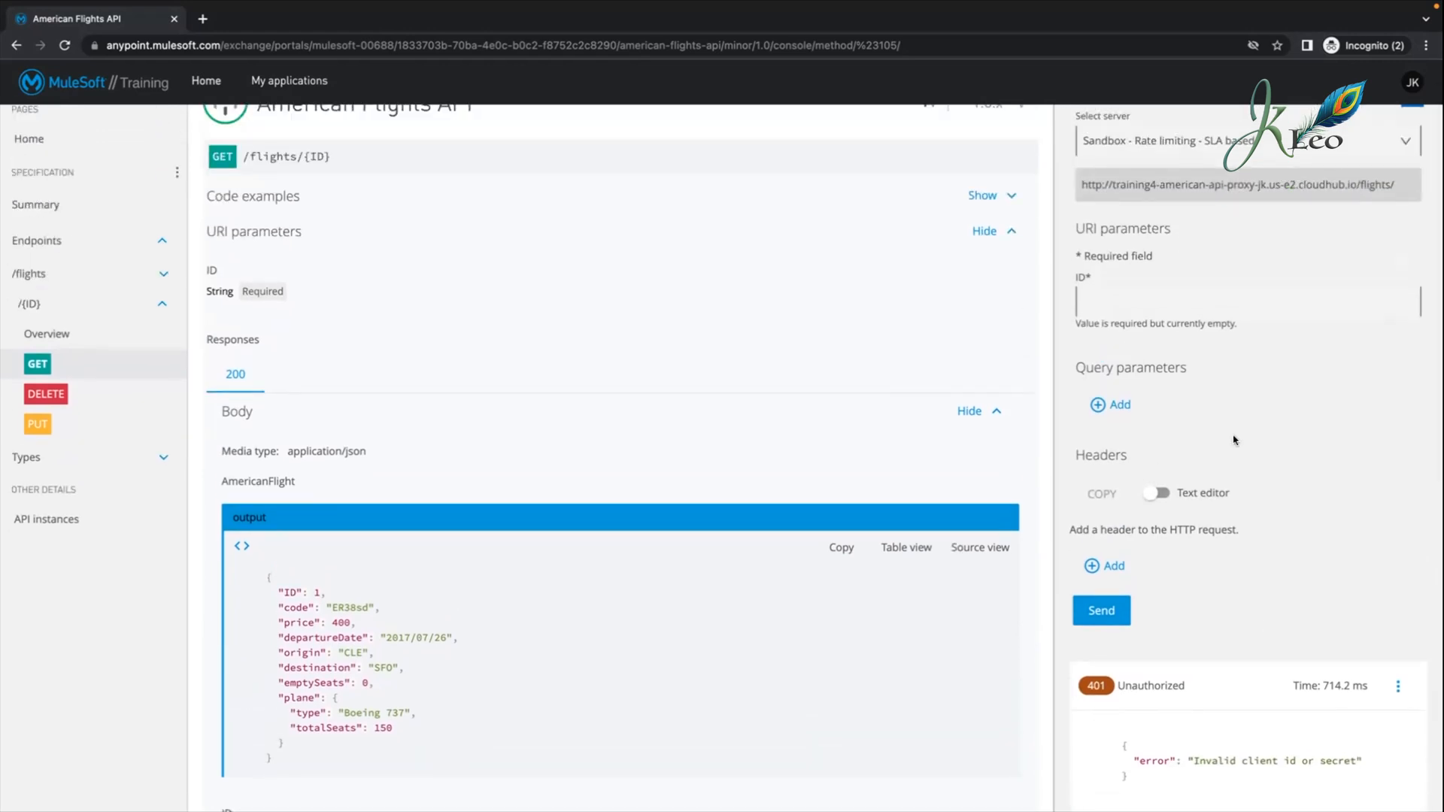
left_click(1096, 304)
type("1")
left_click(1096, 564)
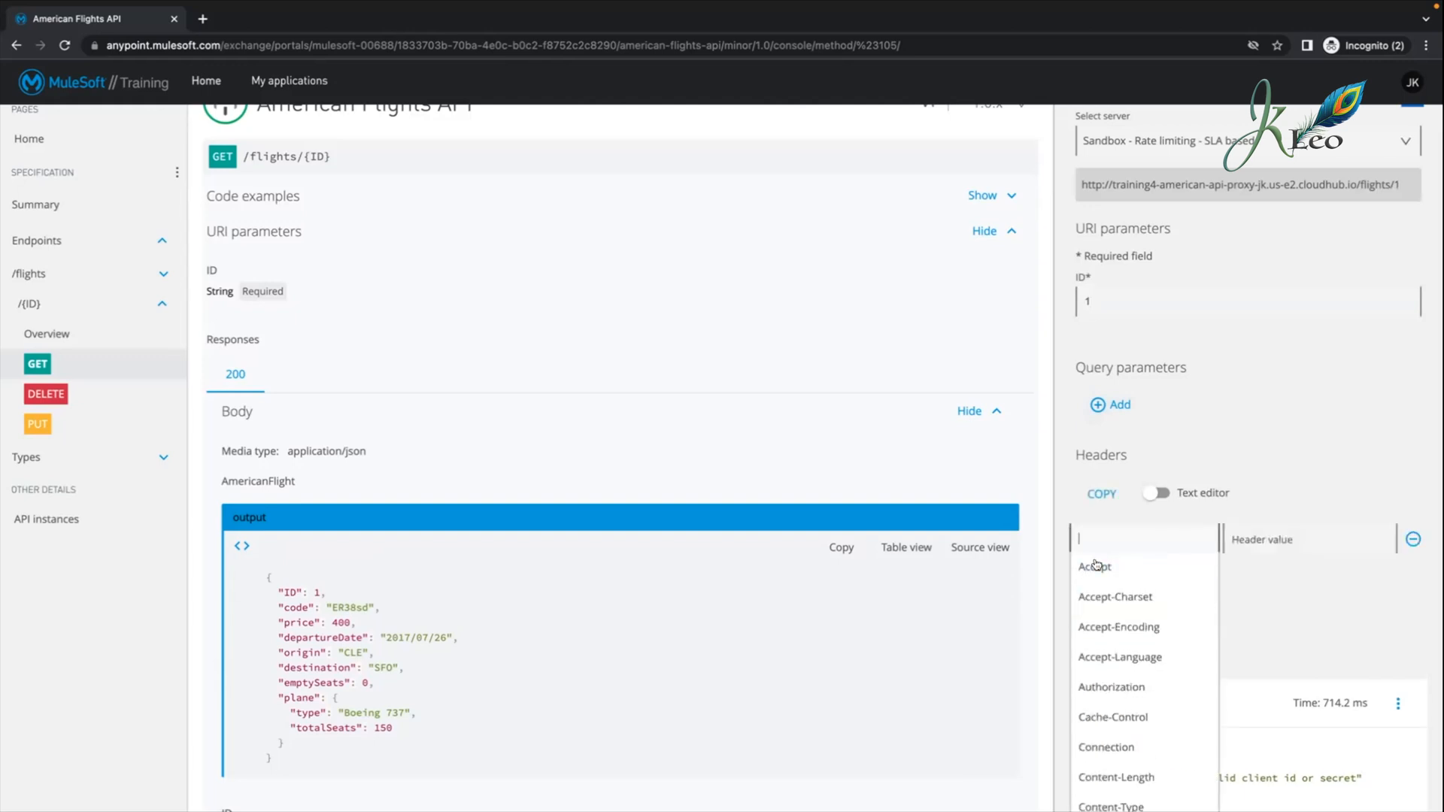
left_click(1053, 446)
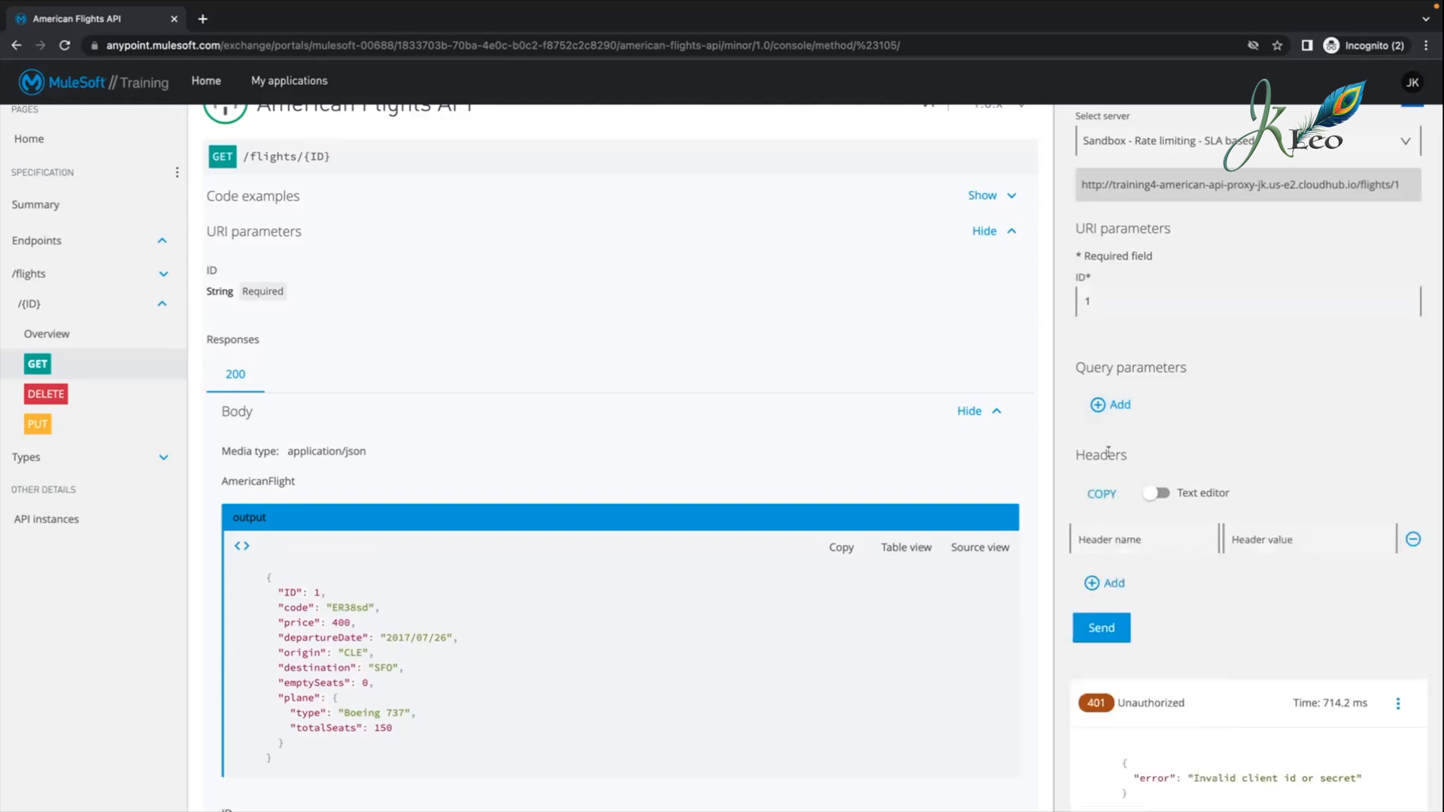
left_click(1122, 536)
type("client_id")
left_click(1271, 530)
scroll(1179, 638, "down", 1)
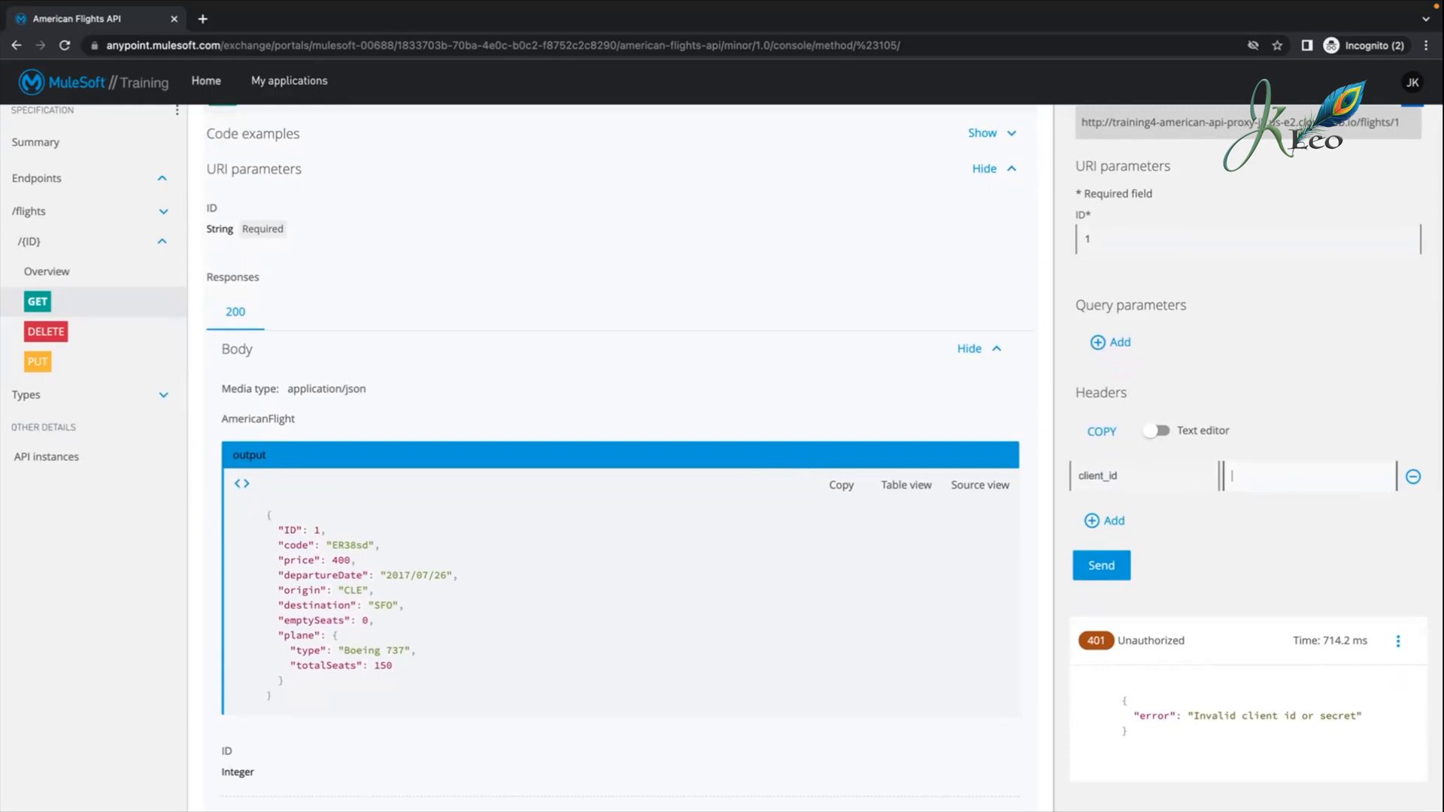
Step: Copy Training internal app's client ID from its contract details into the client_id header and send the GET request
key("ctrl+Left")
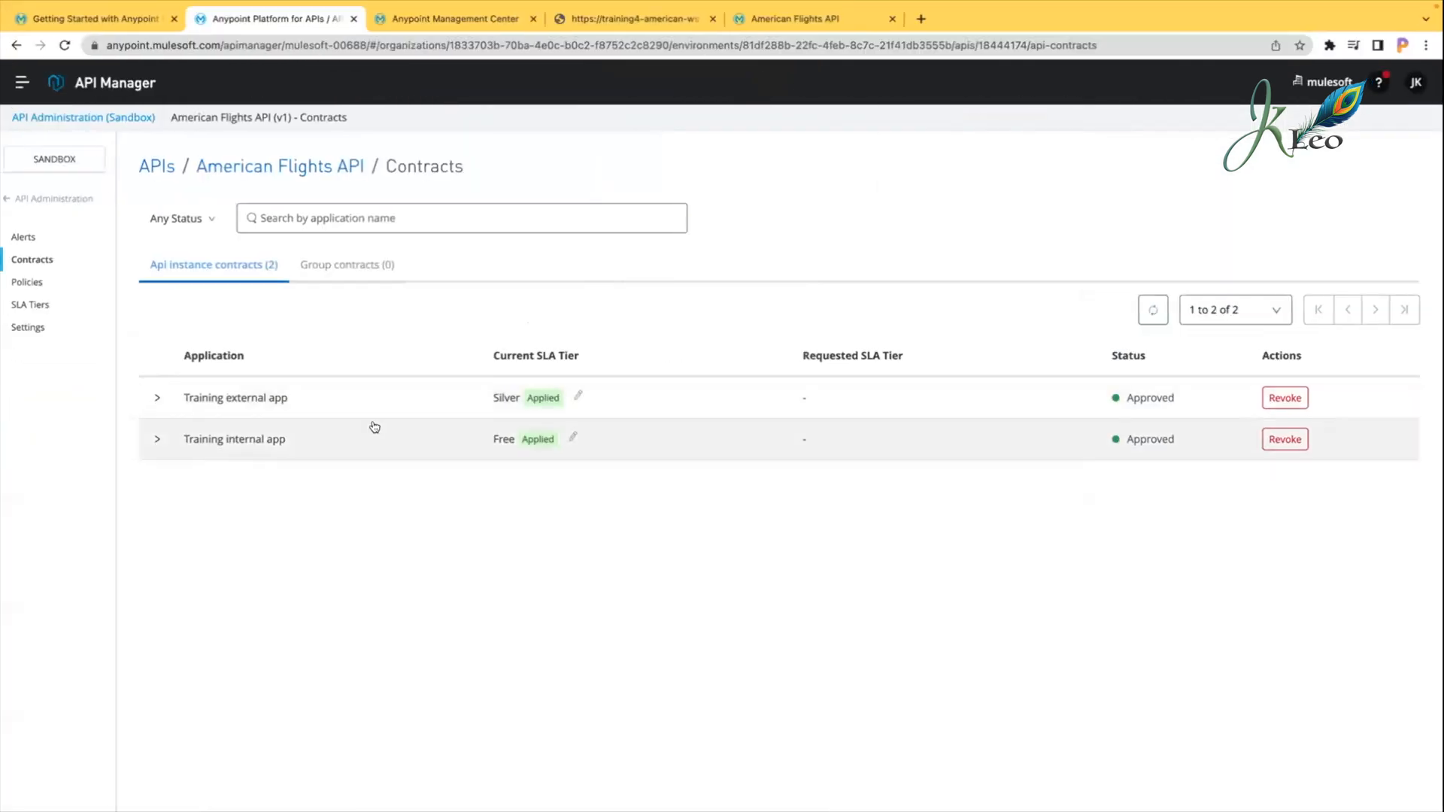
left_click(158, 441)
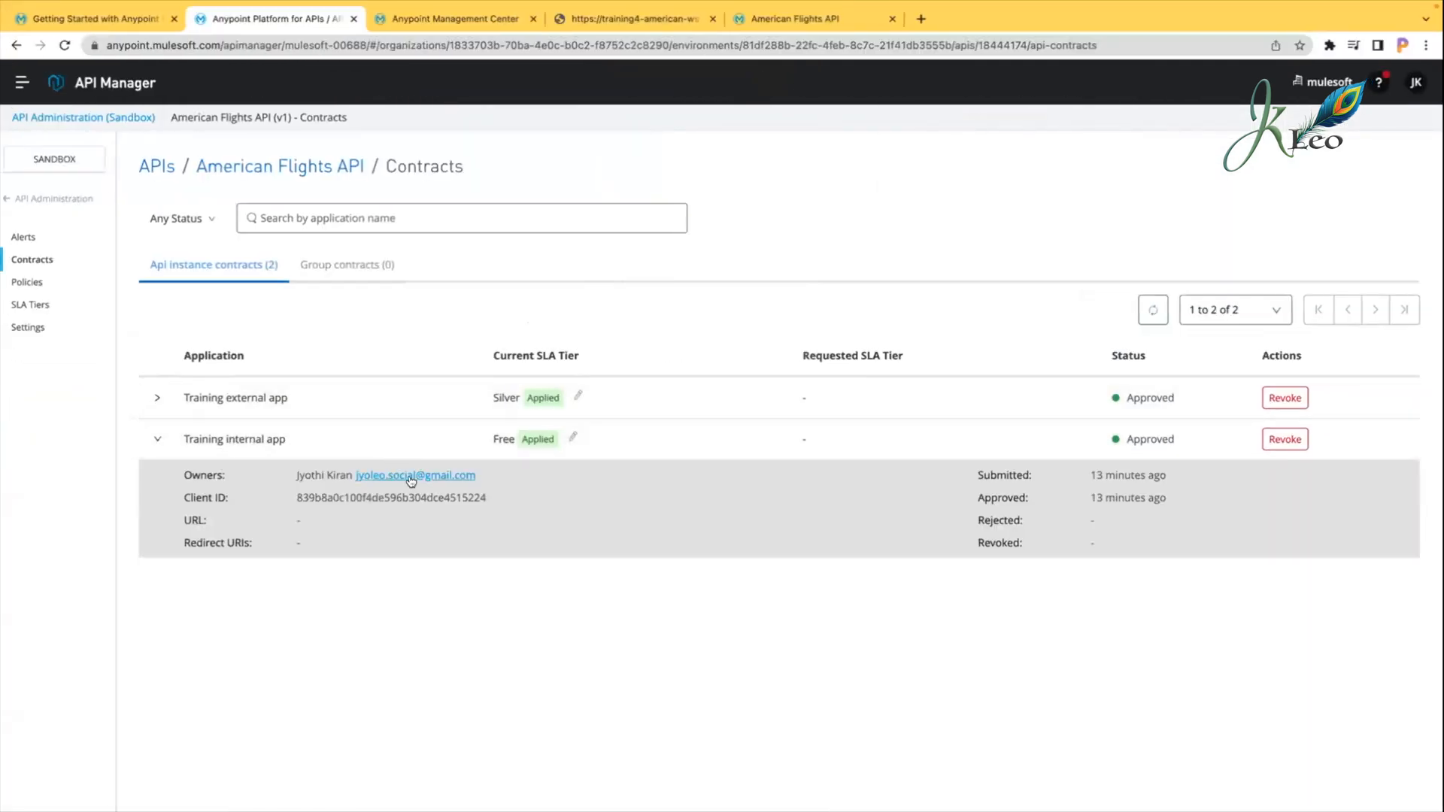
double_click(375, 498)
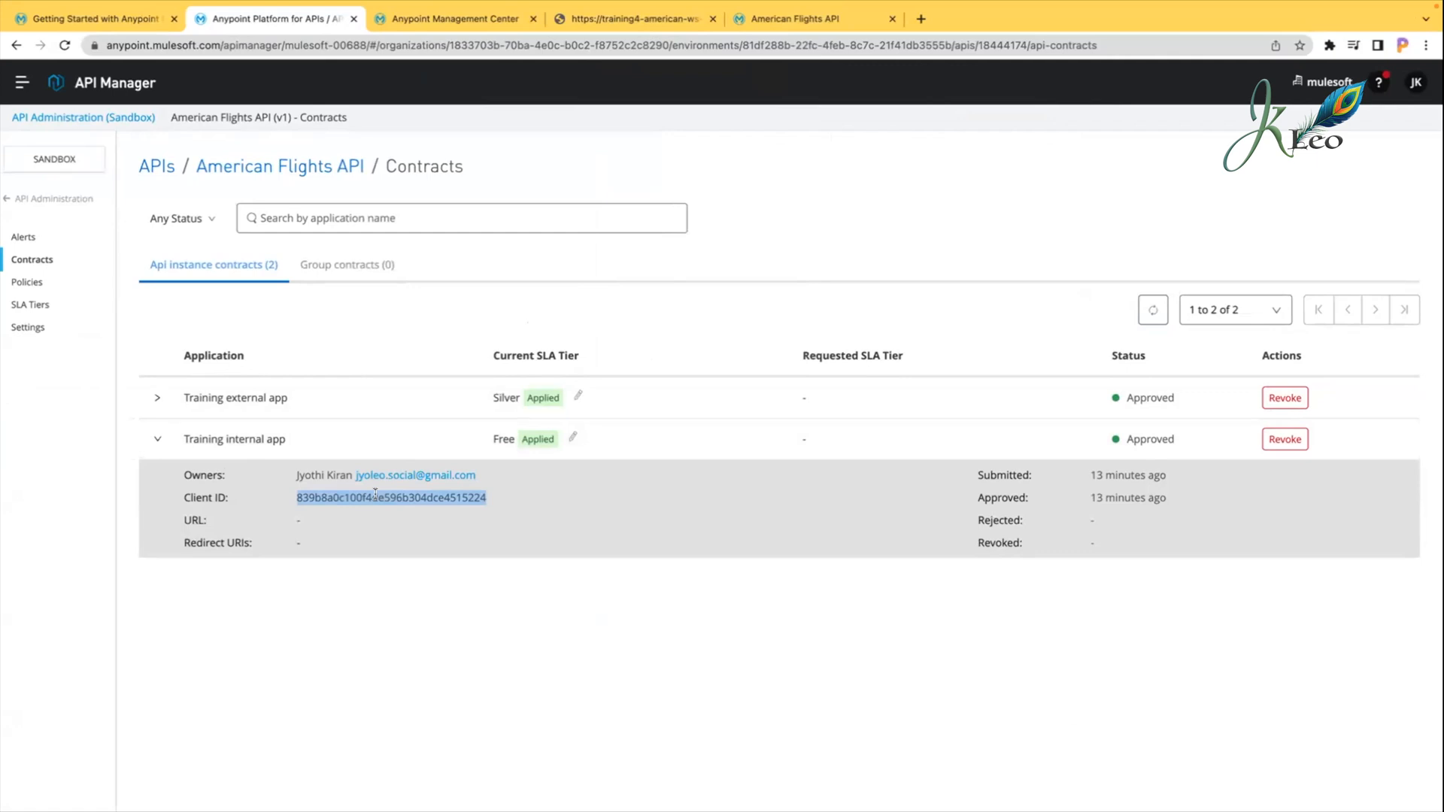
key("ctrl+Right")
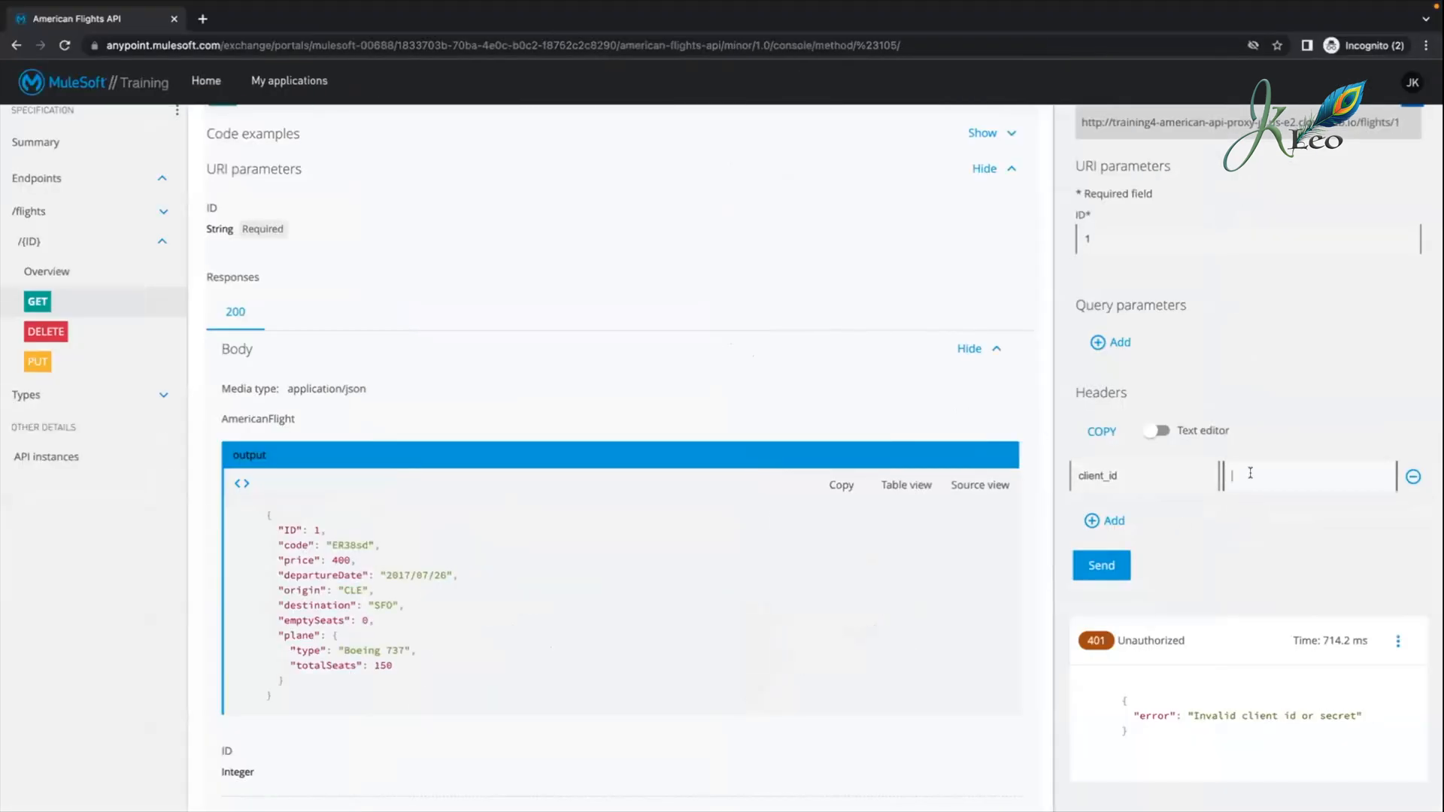
key("super+v")
left_click(1230, 553)
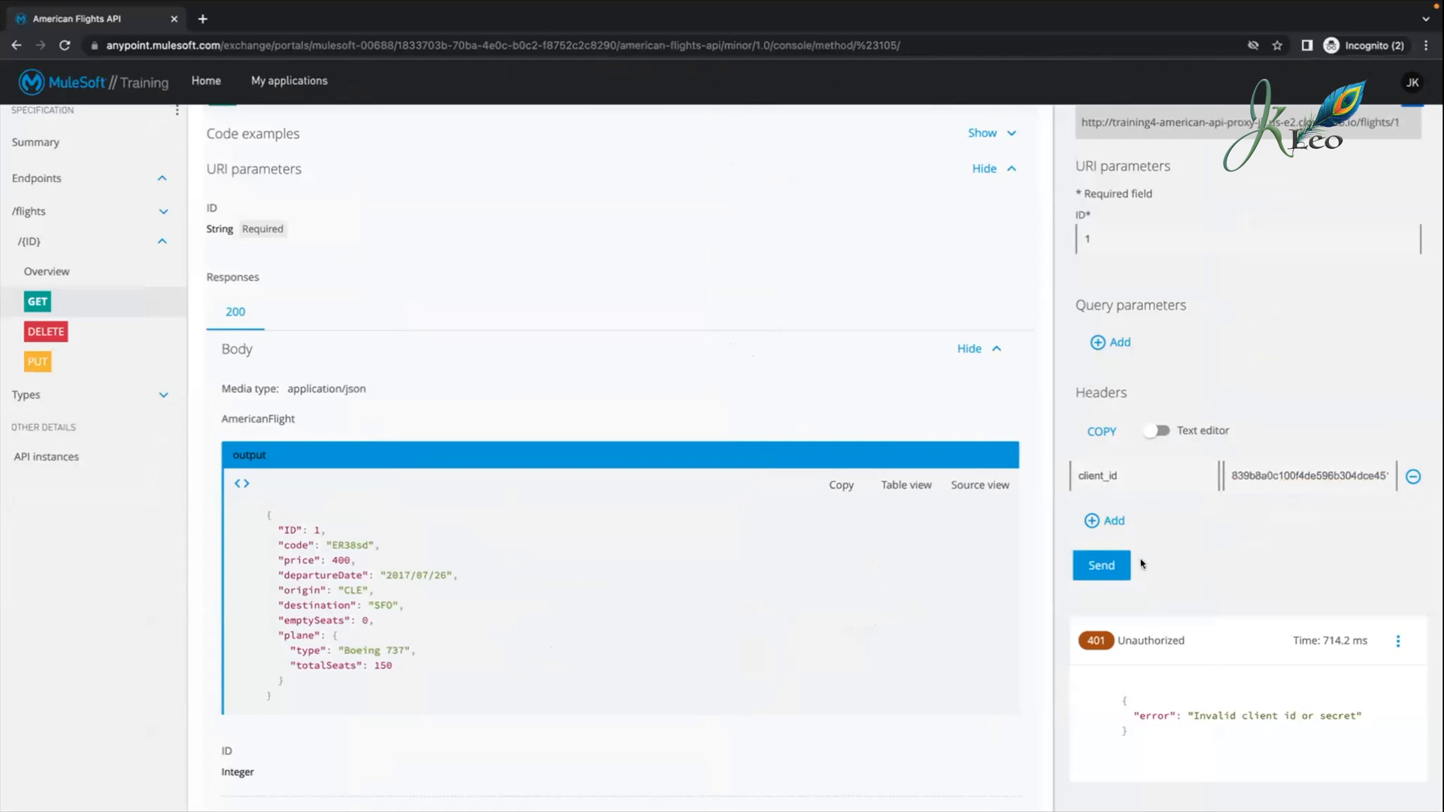
left_click(1106, 564)
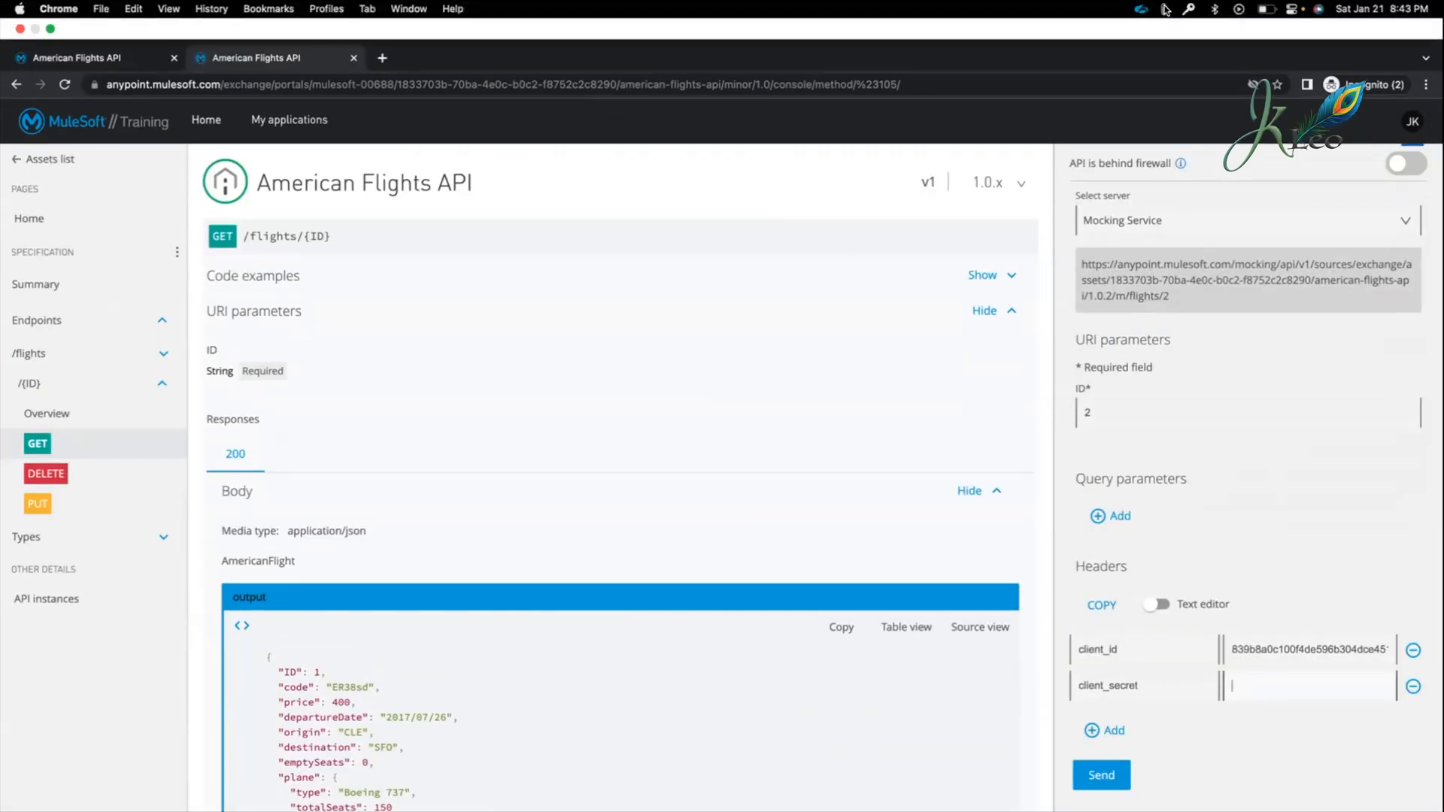
Step: Paste Training internal app's client secret into the client_secret header and send the GET request for ID 2 to the Mocking Service
left_click(1164, 9)
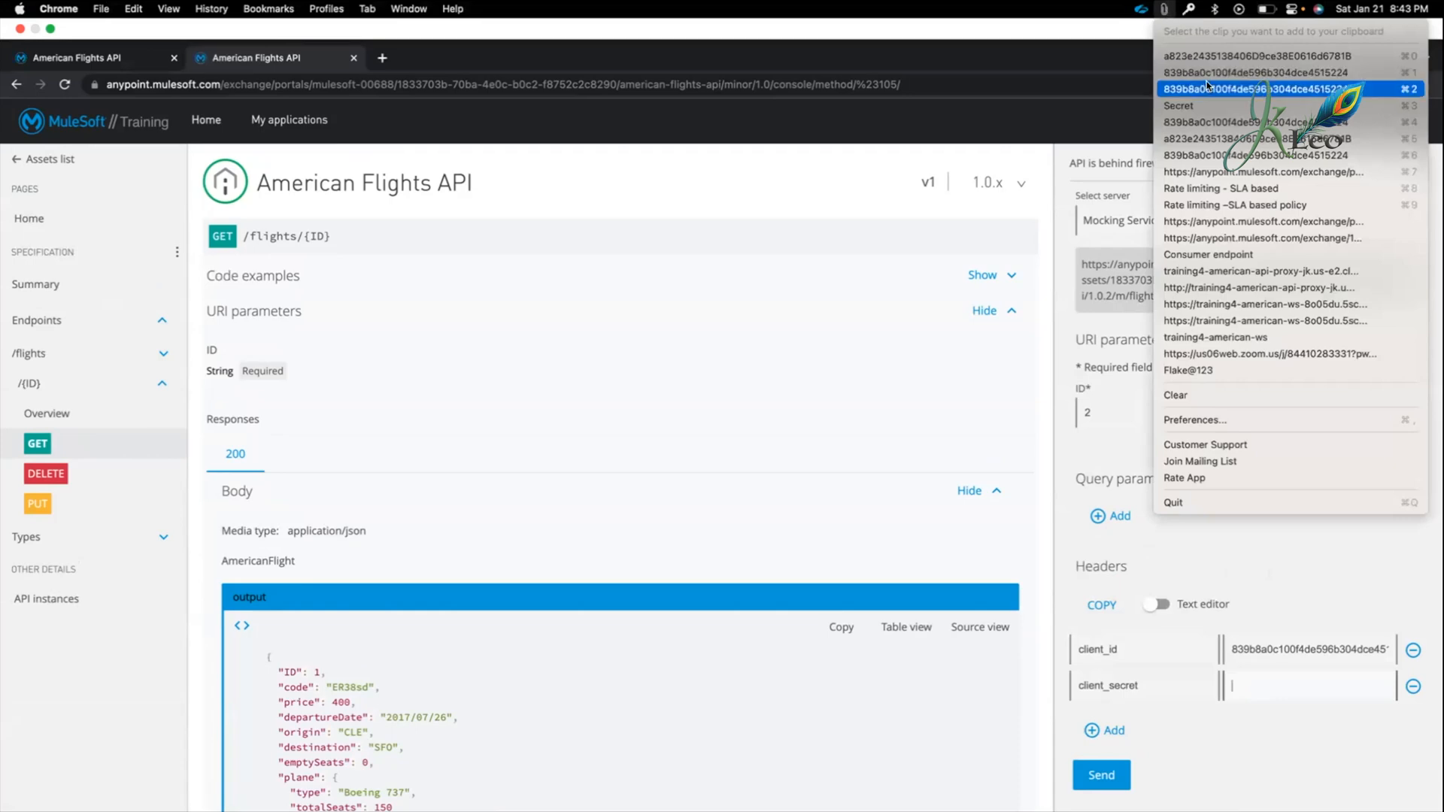
left_click(1203, 56)
left_click(1283, 648)
key("super+v")
left_click(1101, 736)
scroll(1257, 712, "down", 4)
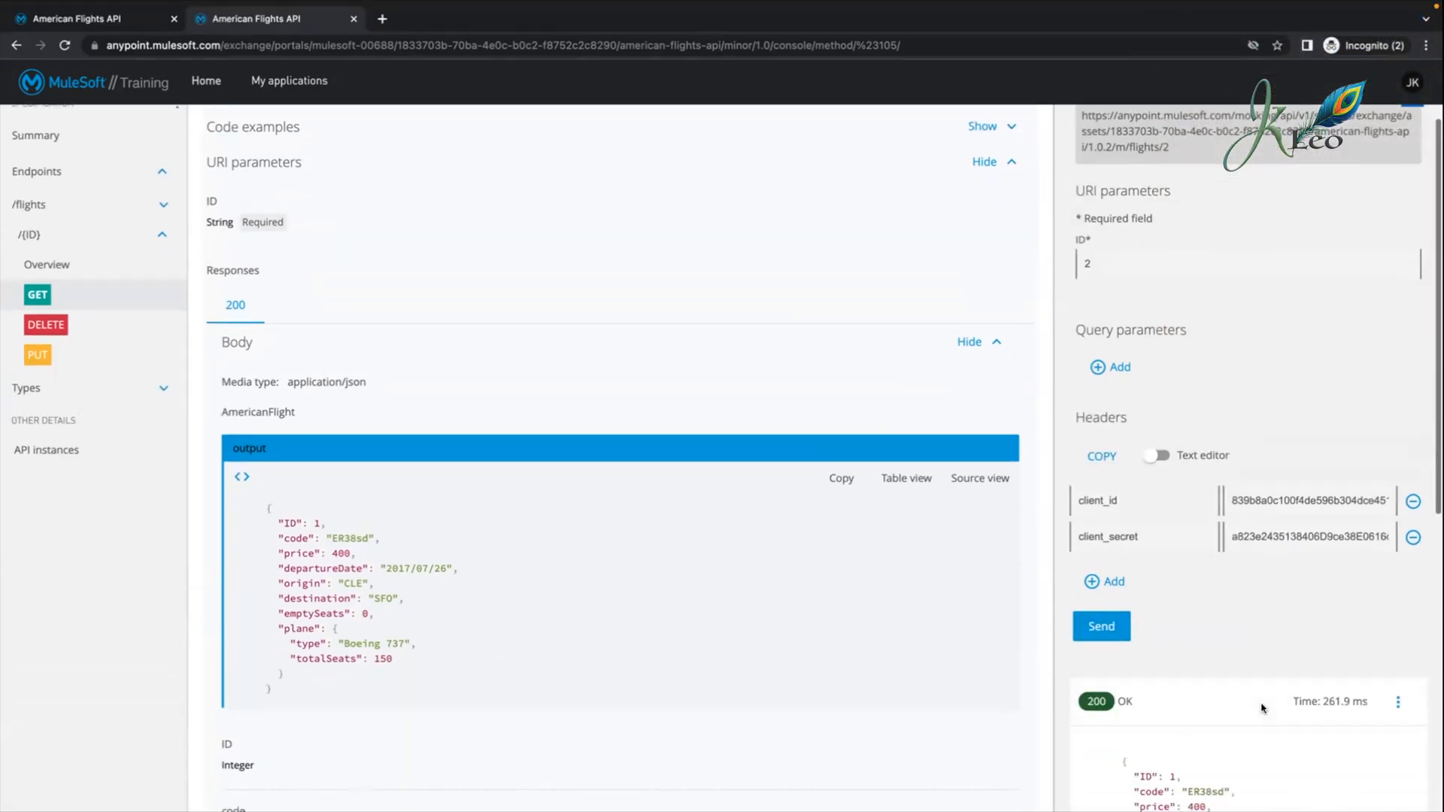
Step: Examine the Mocking Service response and resend the same GET request several times
scroll(1262, 708, "down", 4)
scroll(1262, 708, "up", 4)
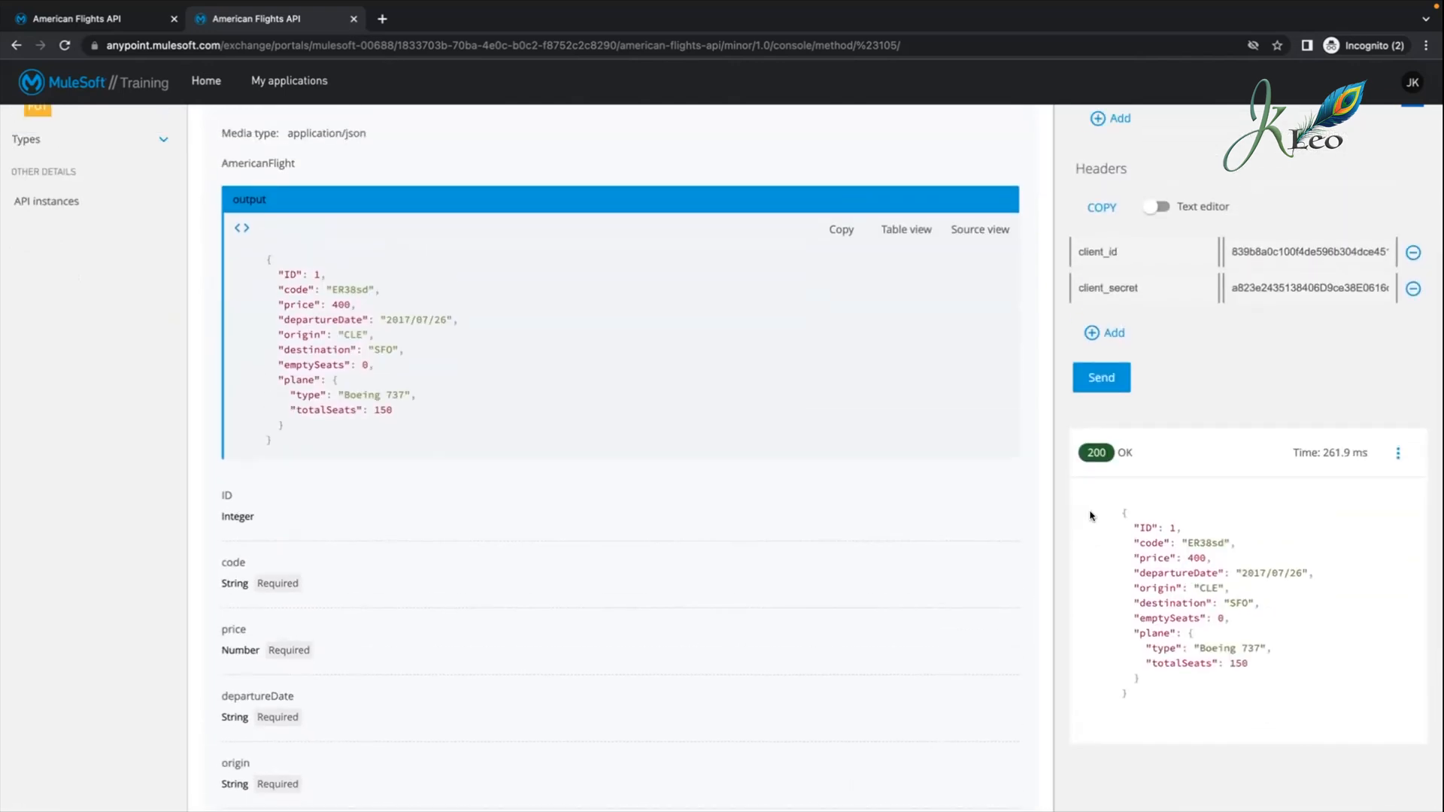
left_click(1089, 376)
left_click(1089, 376)
left_click(1089, 376)
Step: Change the request's server to Sandbox - Rate limiting - SLA based
scroll(1089, 376, "up", 5)
scroll(1089, 376, "down", 1)
left_click(1131, 183)
left_click(1137, 249)
scroll(1143, 338, "down", 5)
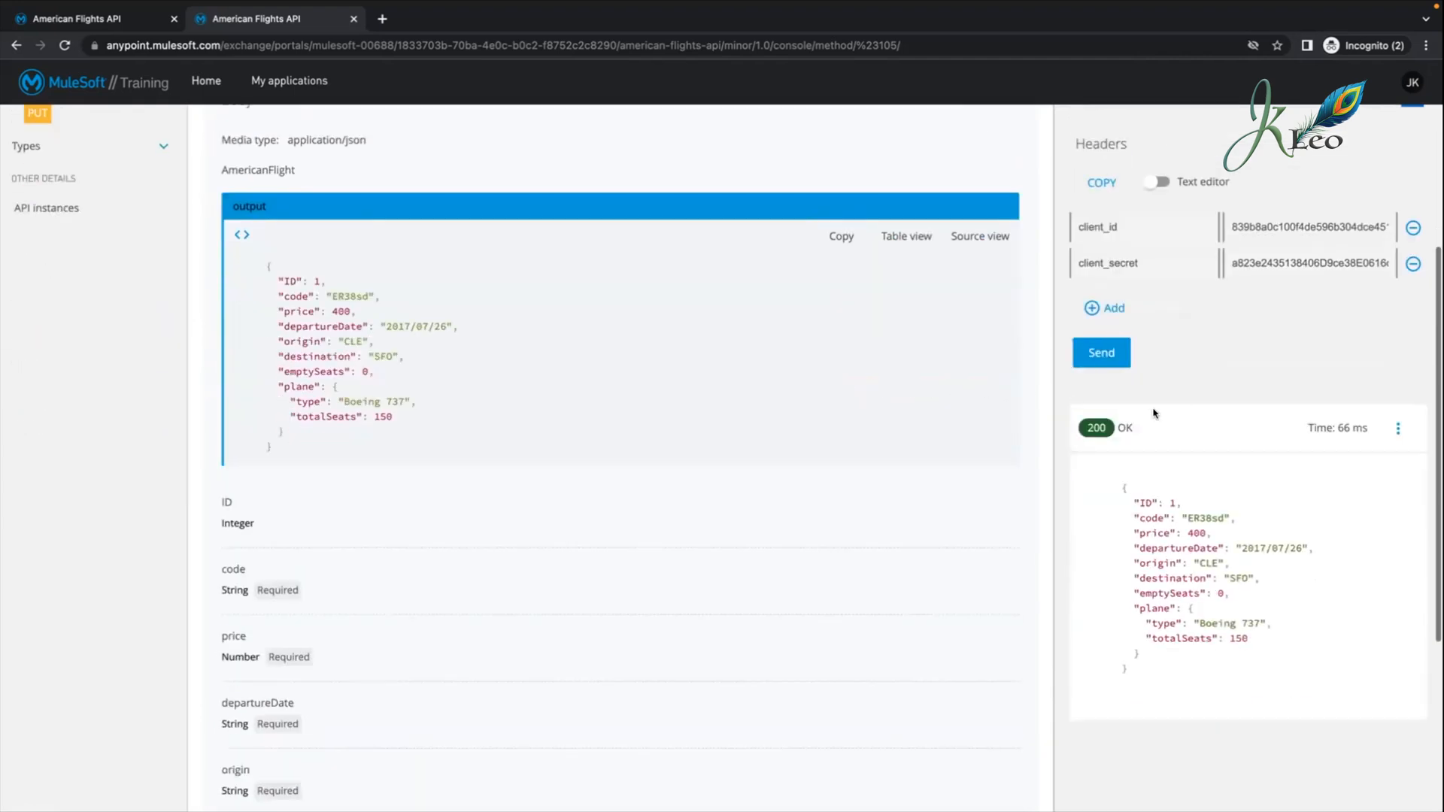
Step: Send the GET request repeatedly in quick succession with Training internal app's credentials and examine the last response
left_click(1101, 352)
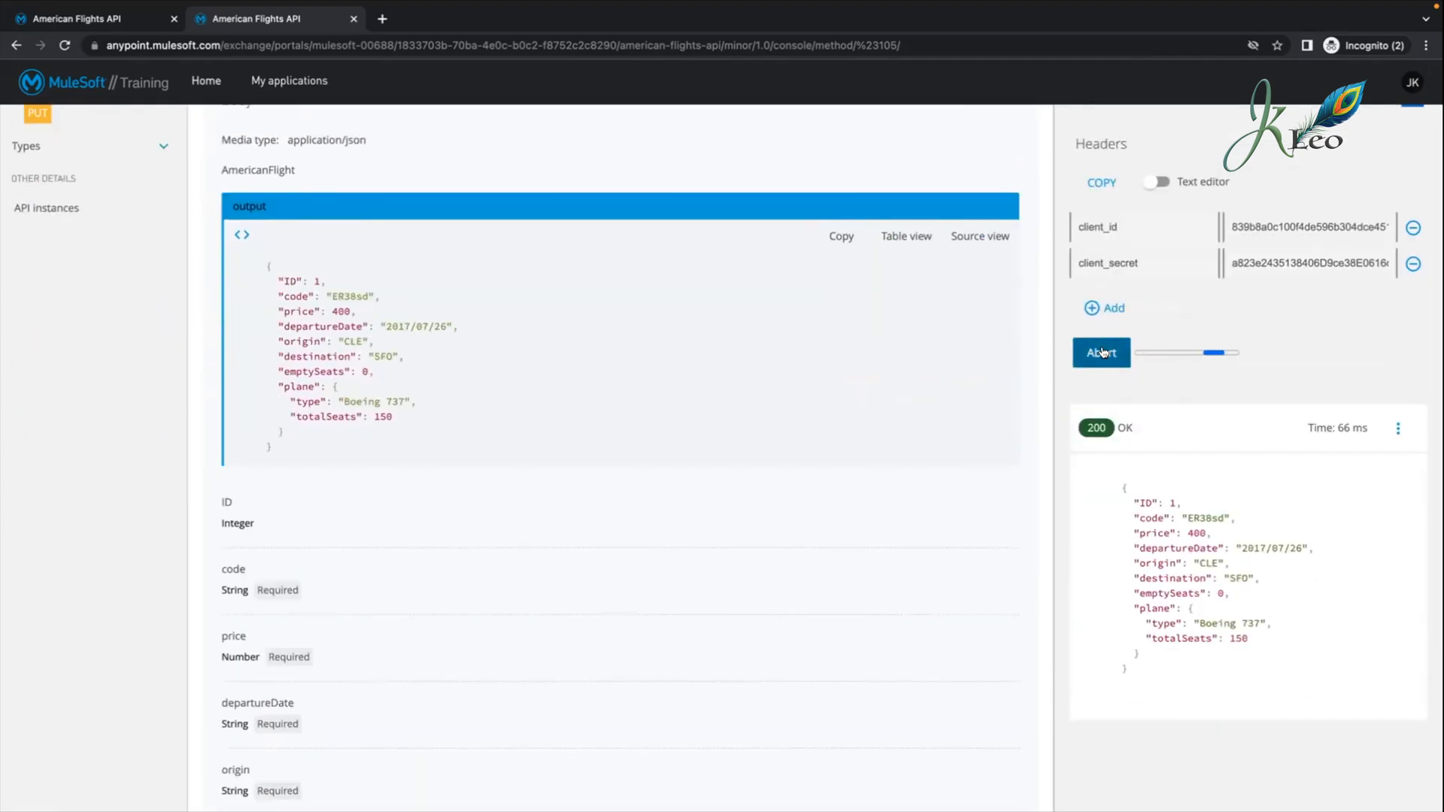
left_click(1101, 352)
left_click(1101, 352)
left_click(1101, 352)
left_click(1101, 352)
triple_click(1134, 519)
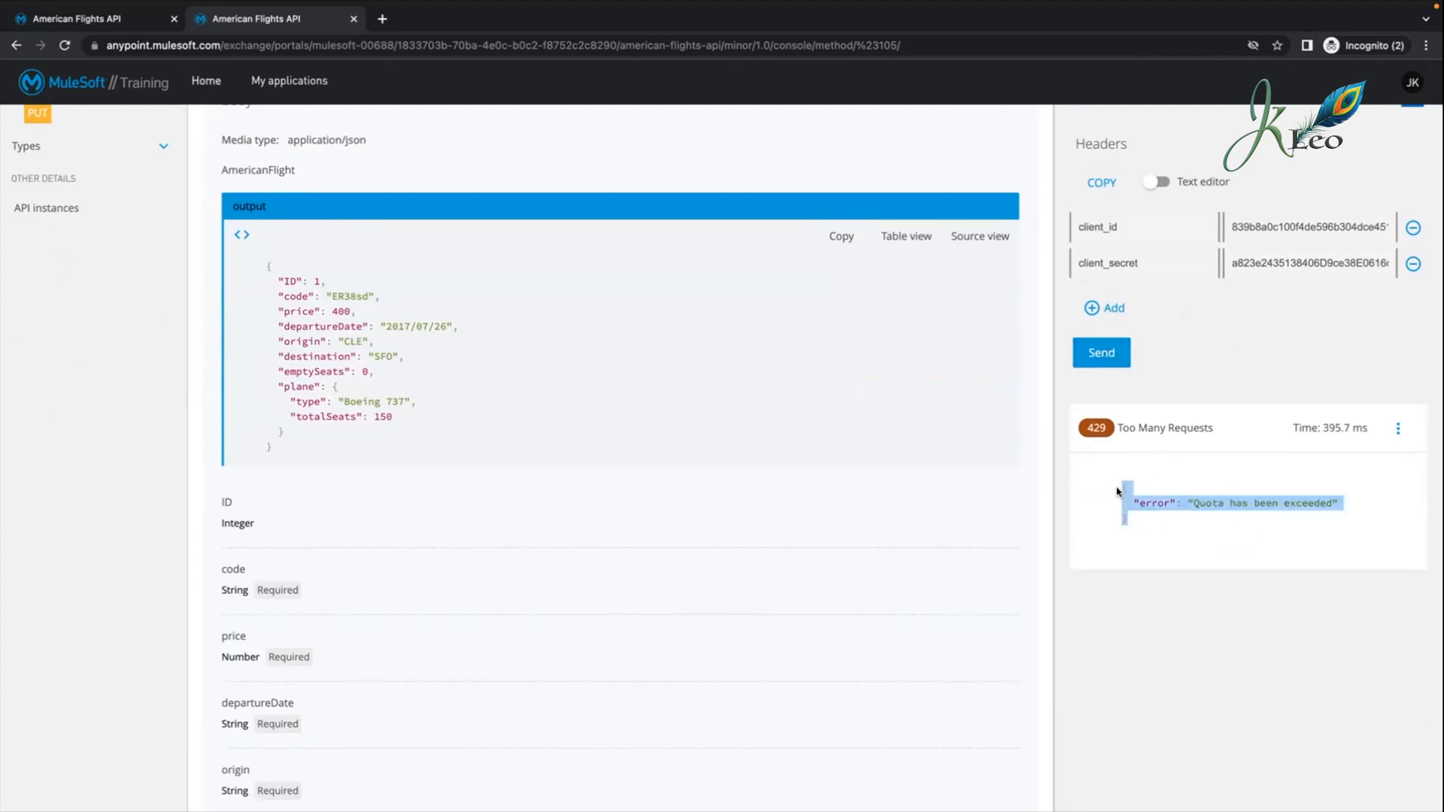
Step: Open Training external app from the My applications list and copy its client ID
scroll(1152, 367, "up", 5)
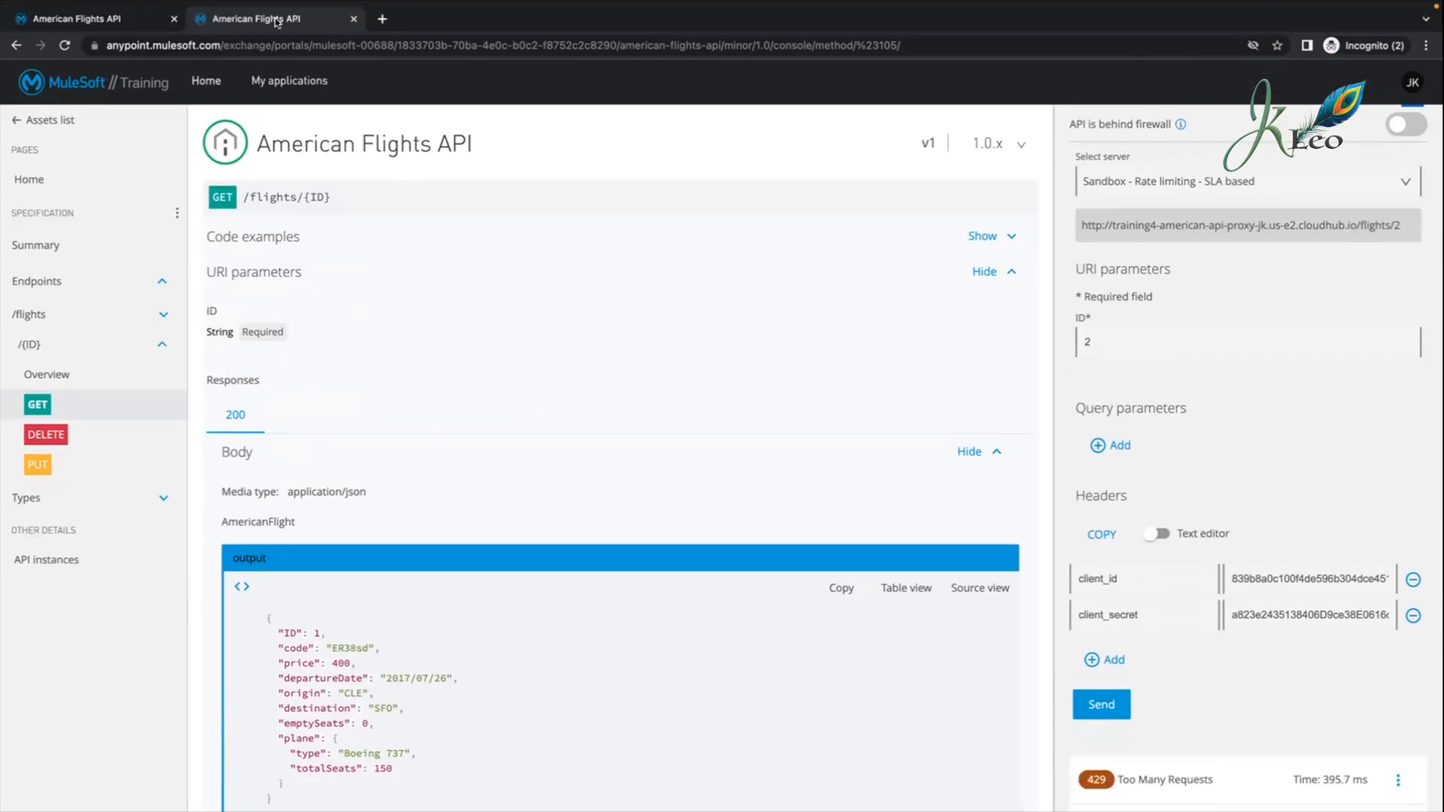
left_click(129, 18)
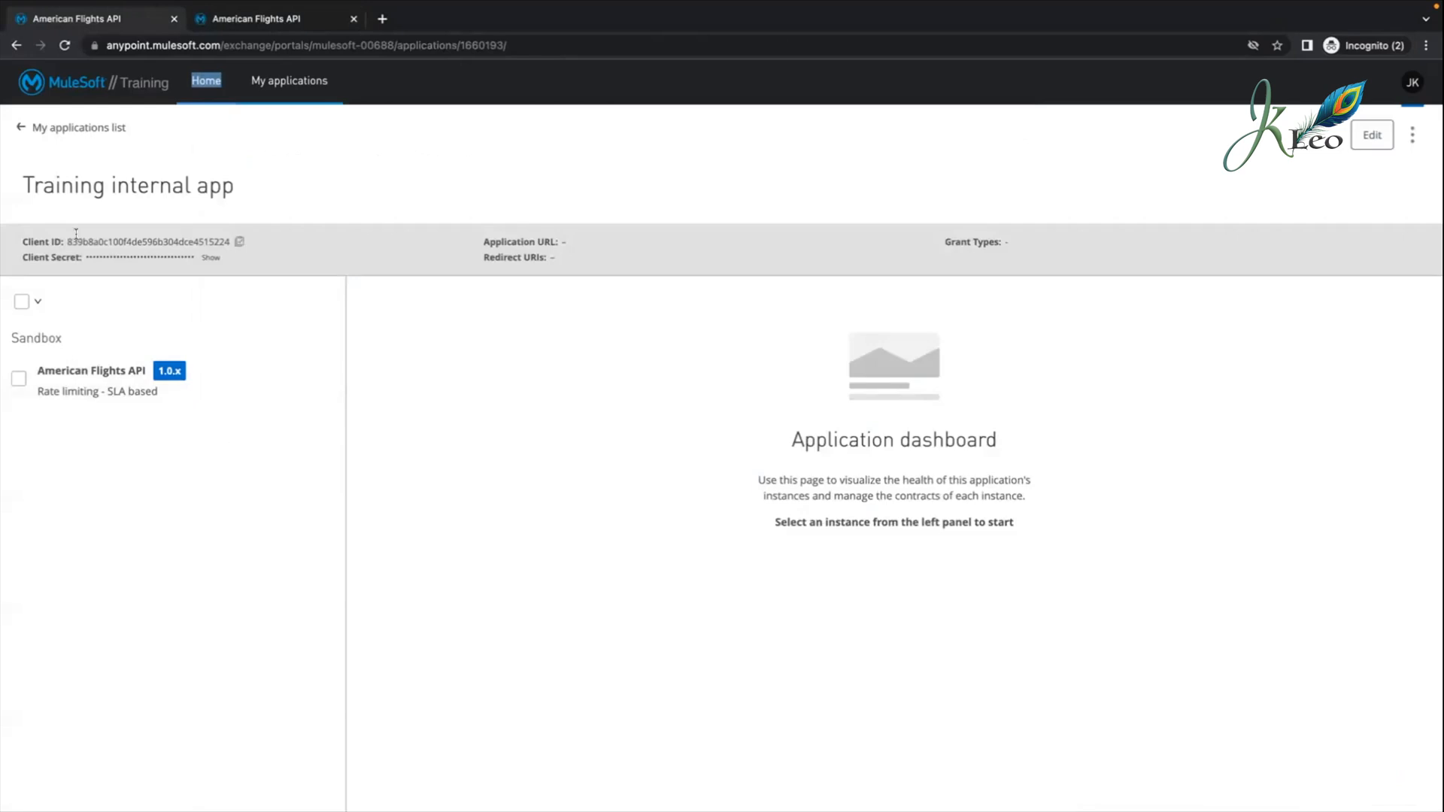
left_click(23, 127)
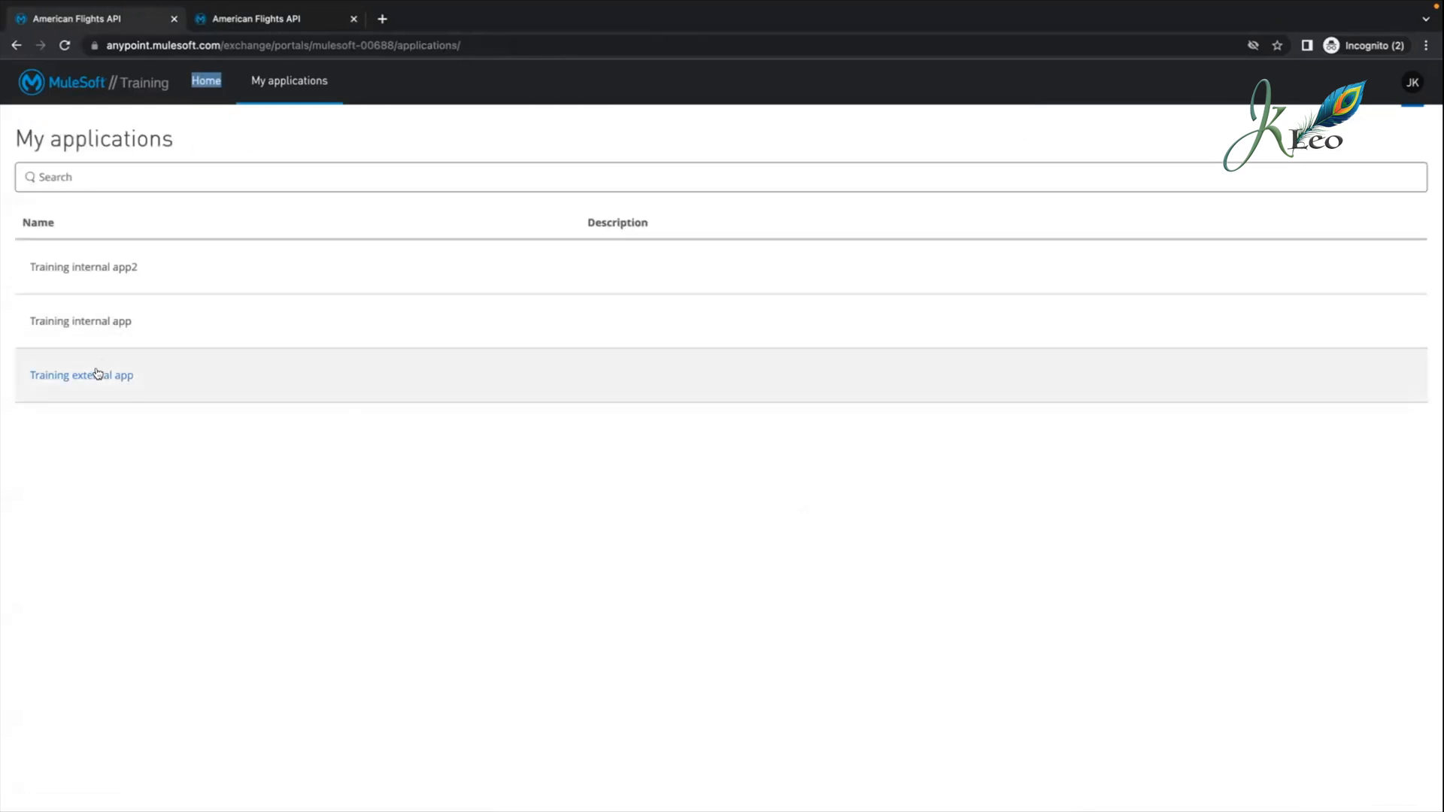
left_click(97, 374)
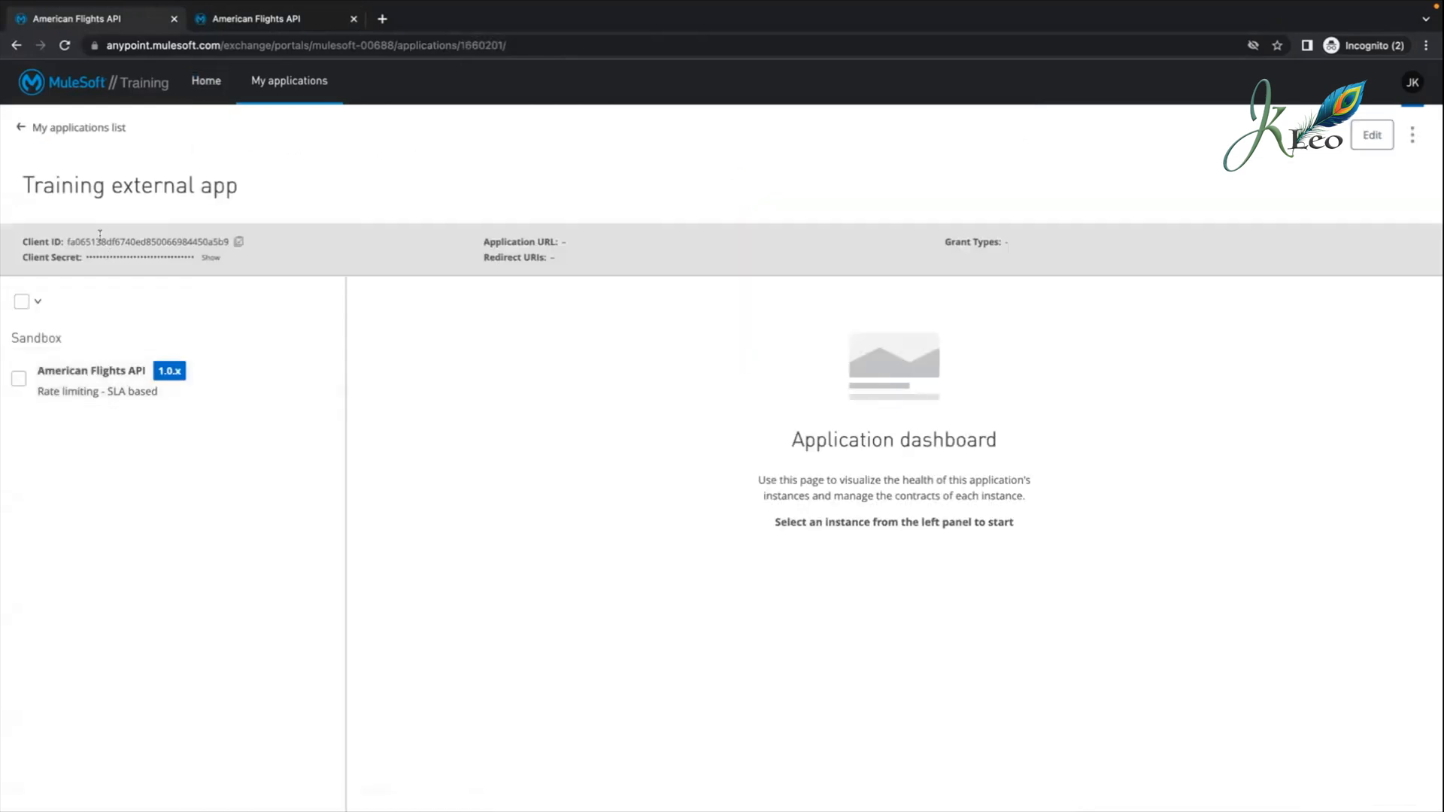
left_click(238, 241)
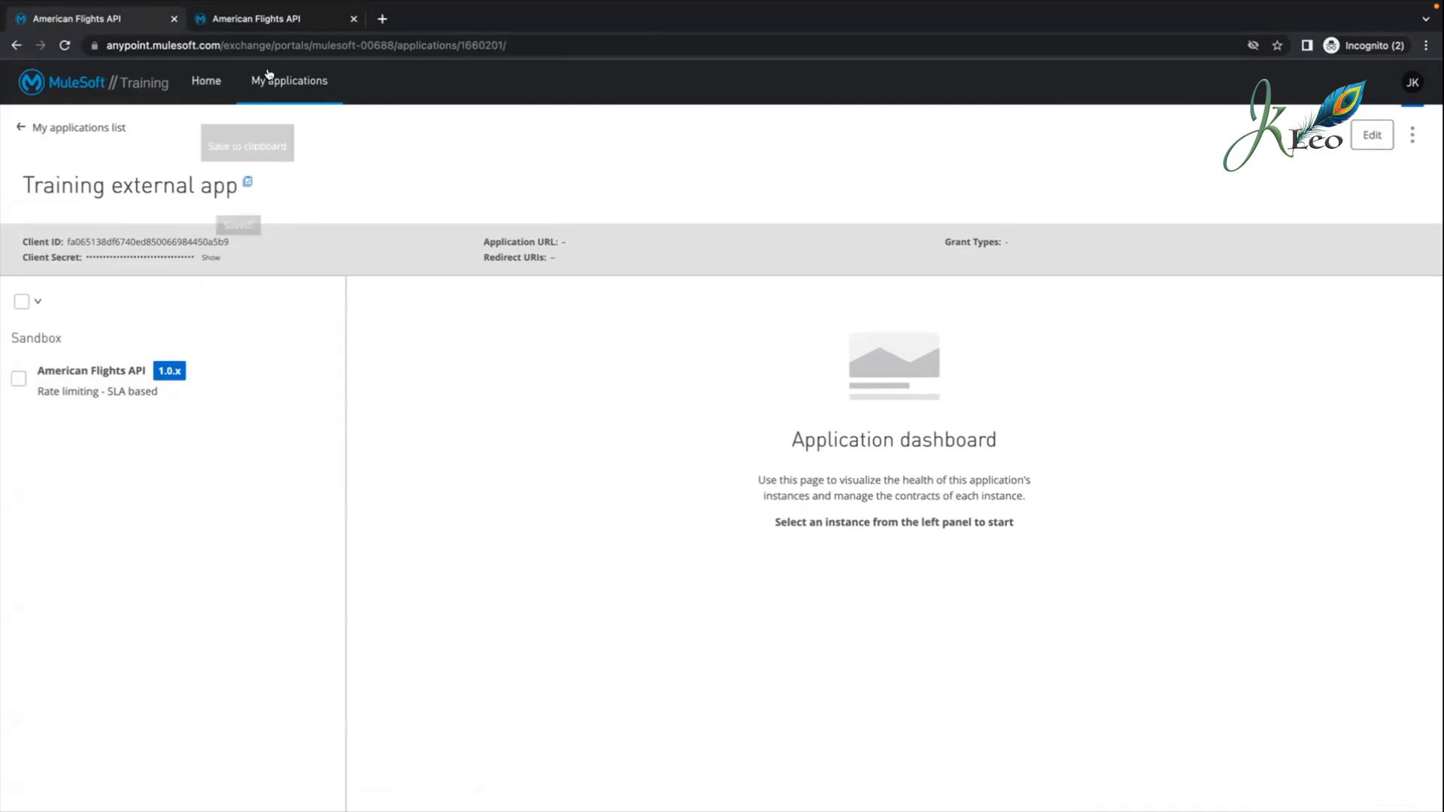
Step: Replace the existing client_id header with a new client_id header holding Training external app's client ID
left_click(264, 17)
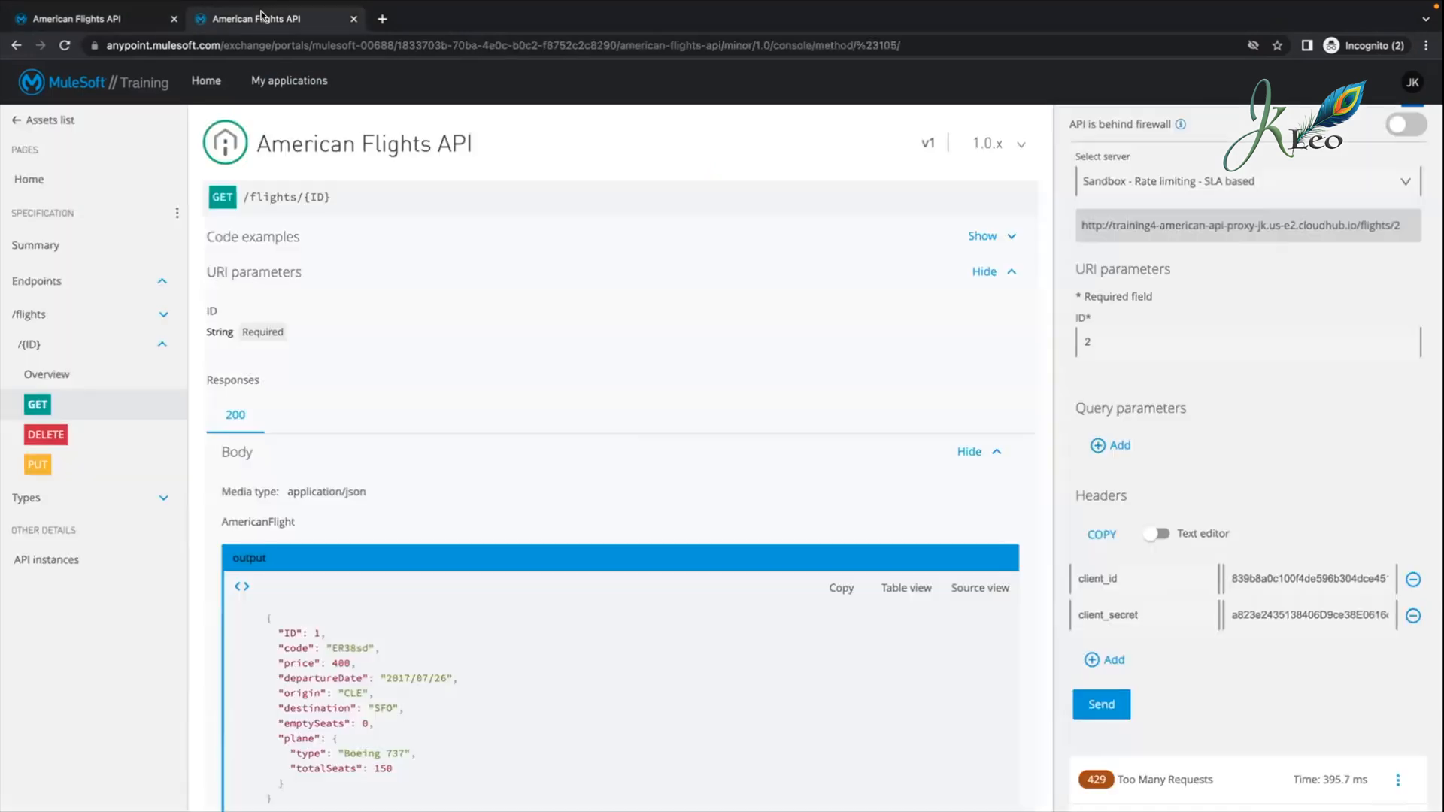
double_click(1269, 579)
left_click(1413, 579)
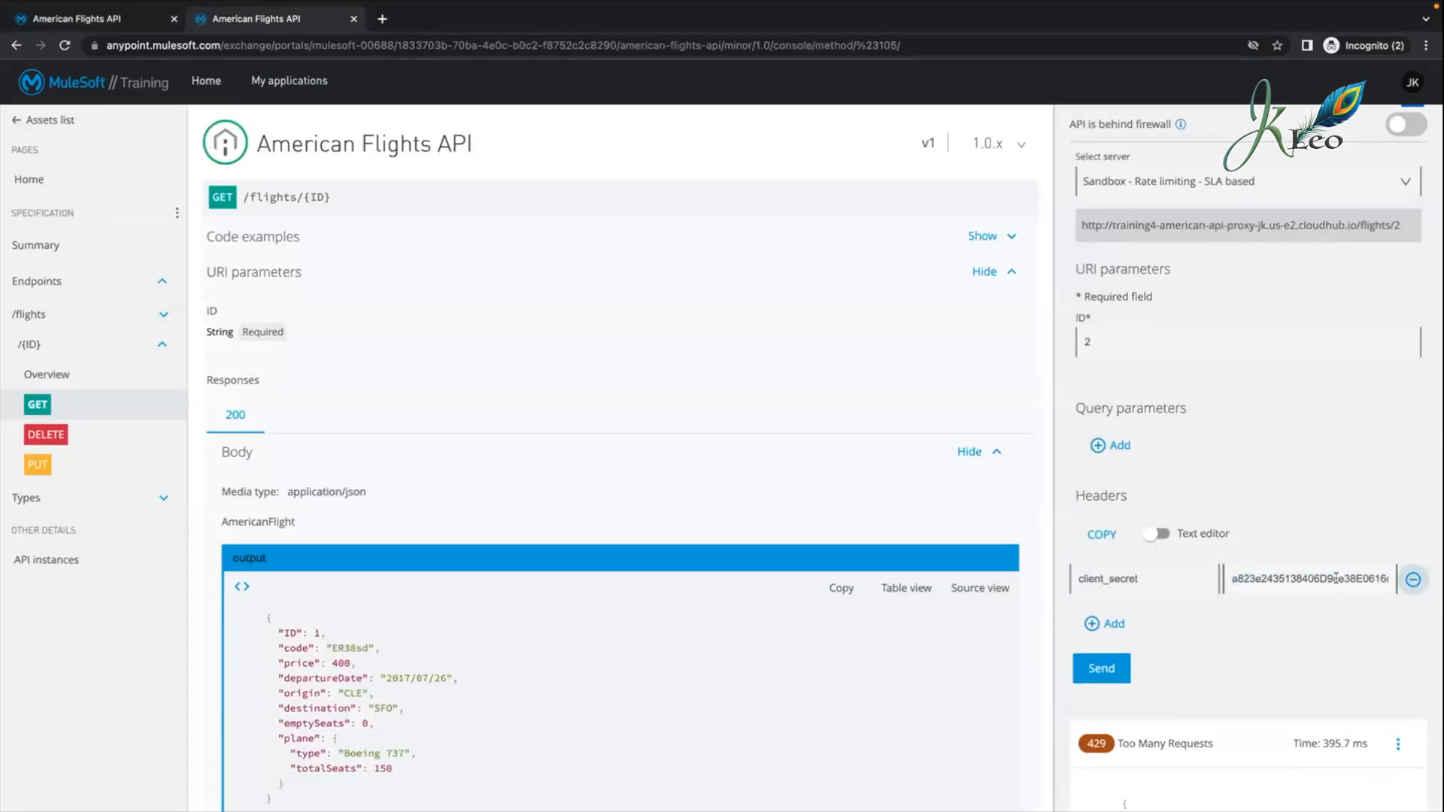
left_click(1097, 623)
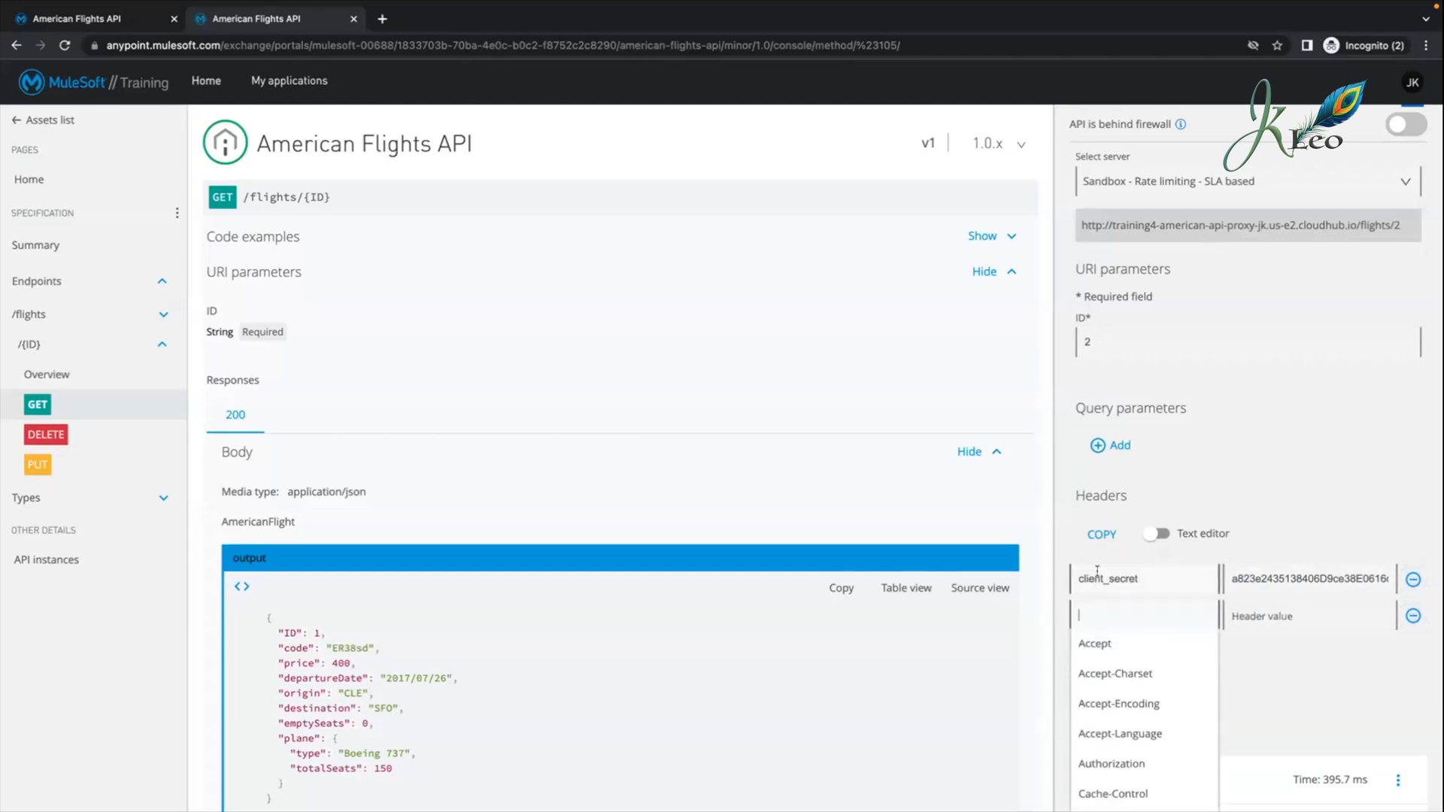
type("clien")
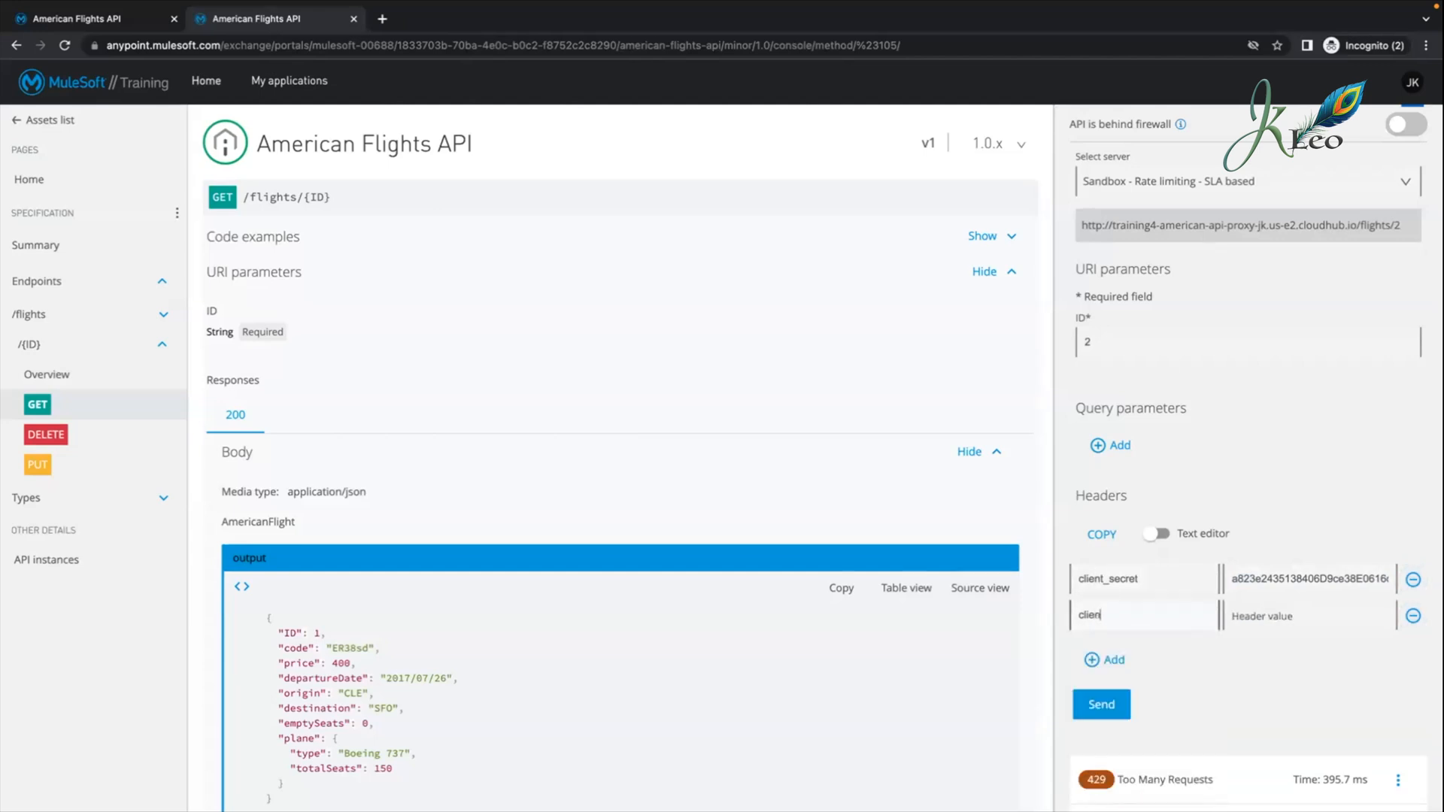
type("t_id")
left_click(1294, 615)
key("ctrl+v")
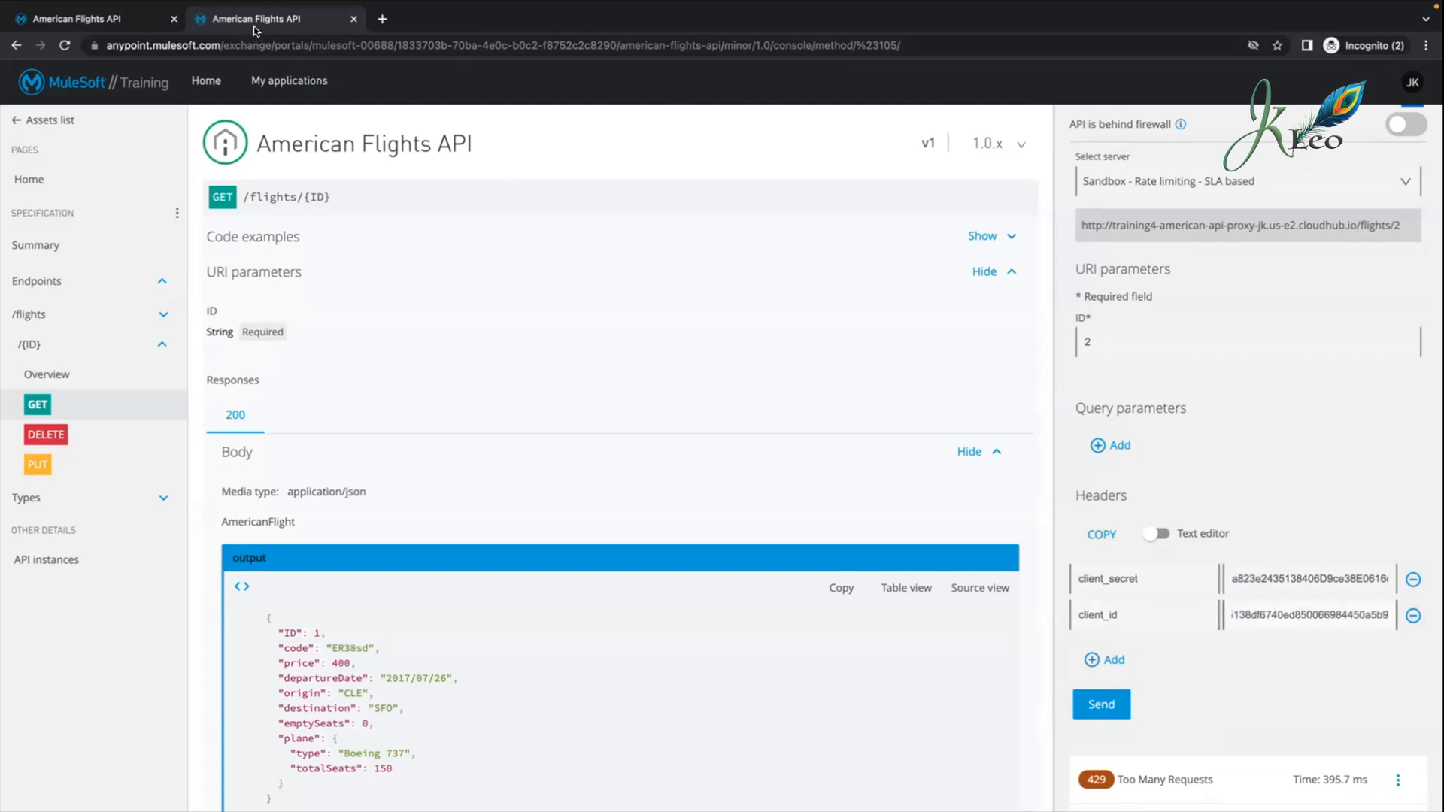
Step: Copy Training external app's client secret and paste it over the value of the client_secret header
left_click(143, 18)
left_click(226, 257)
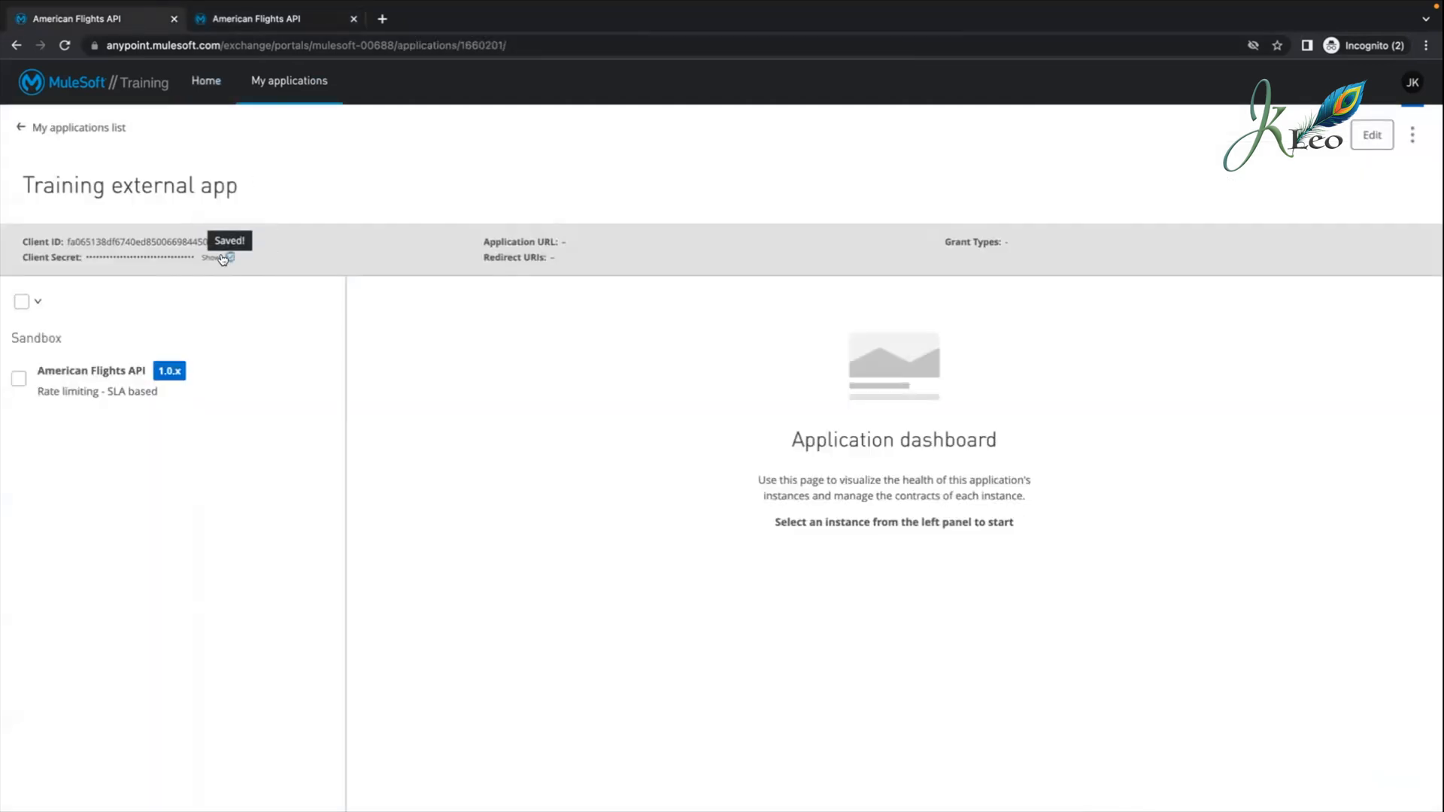
left_click(294, 21)
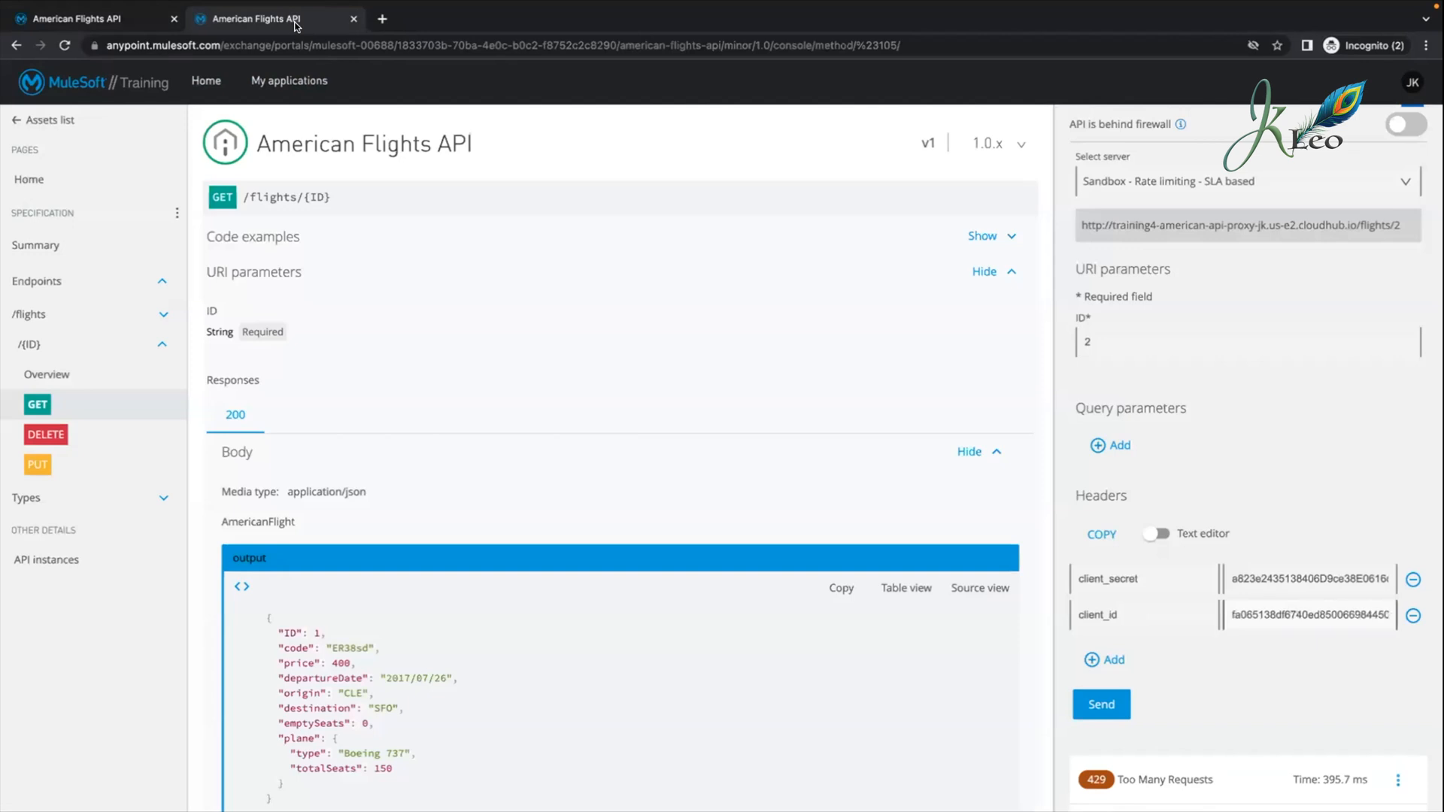
double_click(1309, 579)
key("ctrl+v")
Step: Send the GET request repeatedly with Training external app's credentials, examine the last response, and send it once more after a pause
scroll(1096, 686, "down", 3)
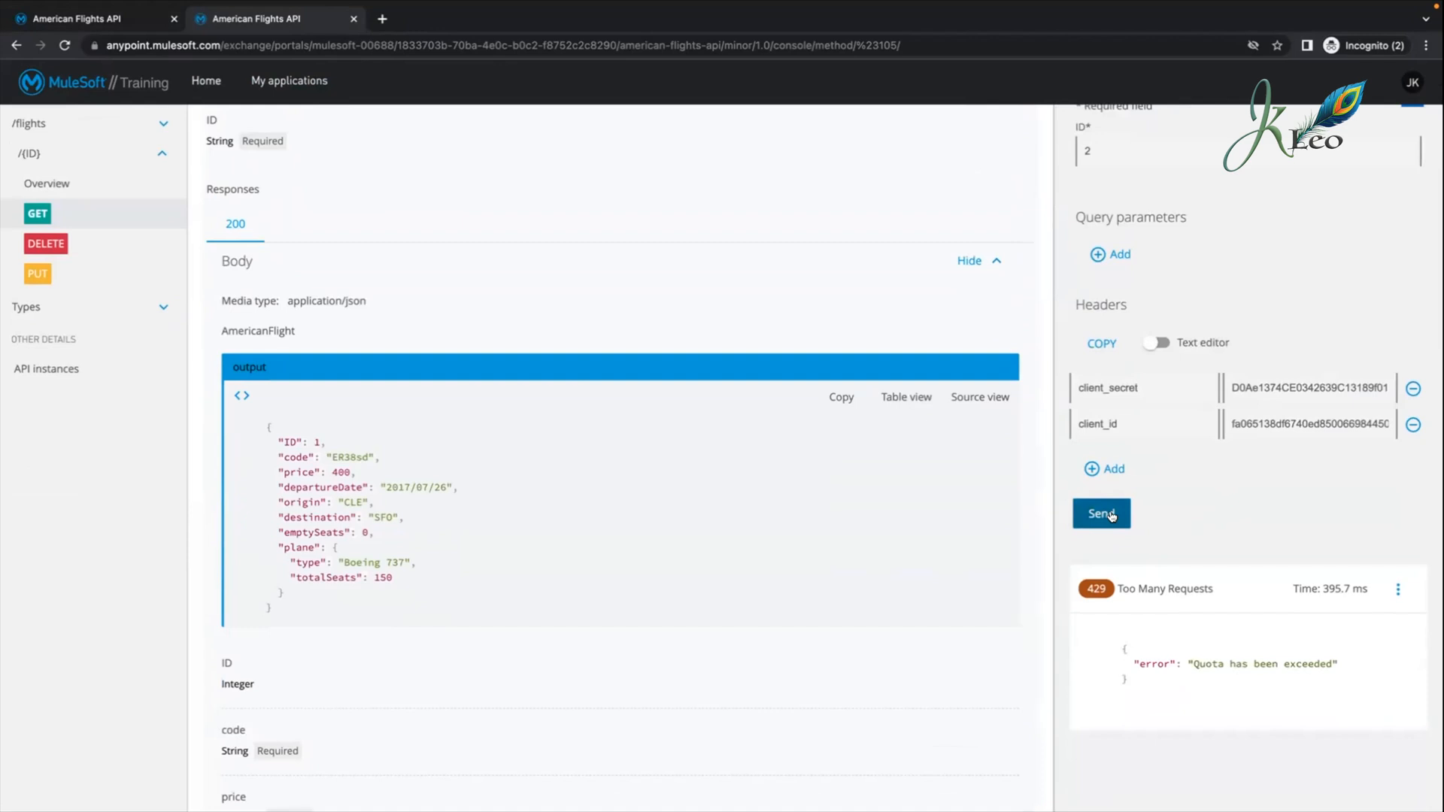
left_click(1109, 515)
left_click(1110, 516)
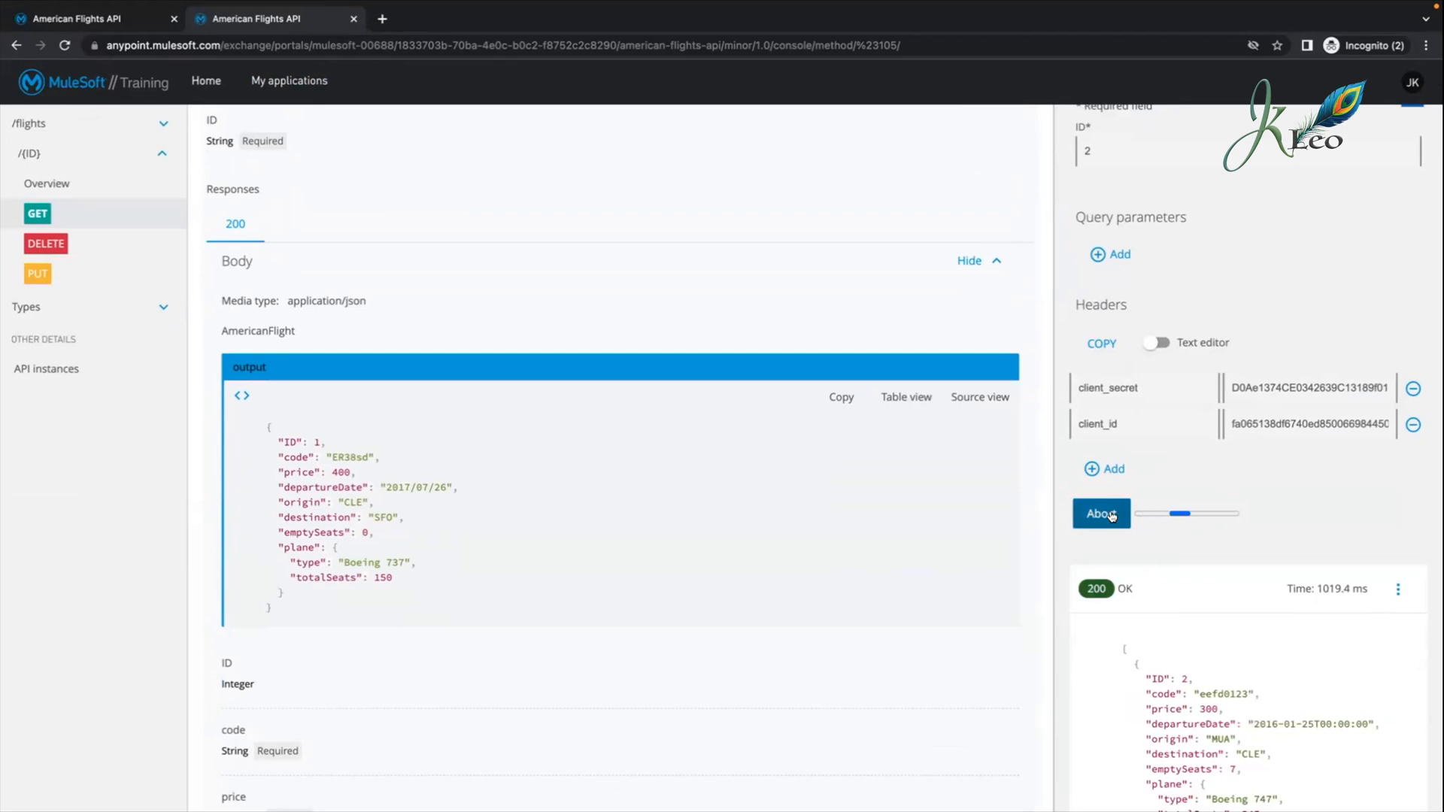
left_click(1111, 515)
left_click(1110, 515)
left_click(1111, 515)
left_click(1110, 515)
left_click(1111, 515)
left_click(1110, 515)
left_click(1111, 515)
double_click(1208, 664)
left_click_drag(1256, 659, 1335, 662)
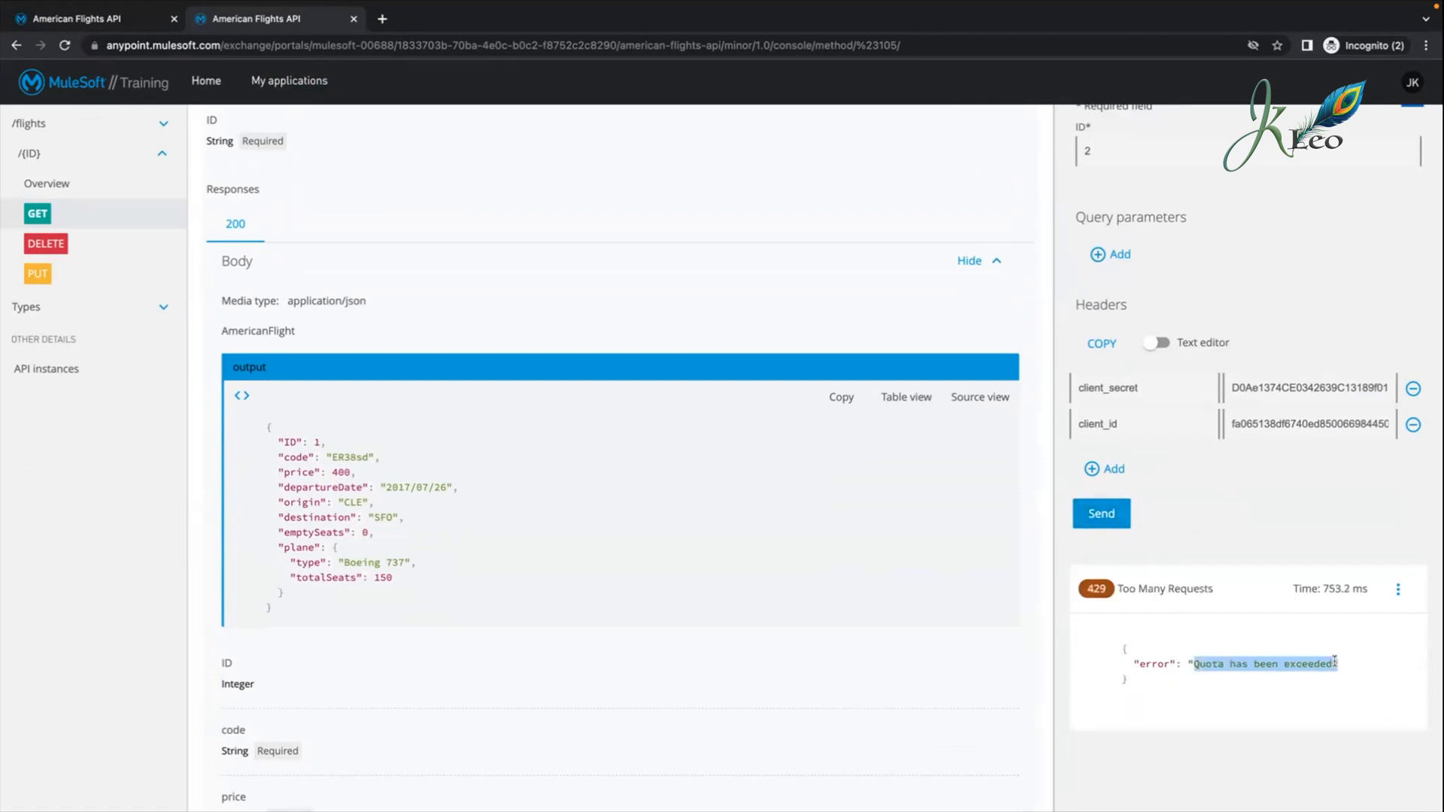
left_click(1358, 673)
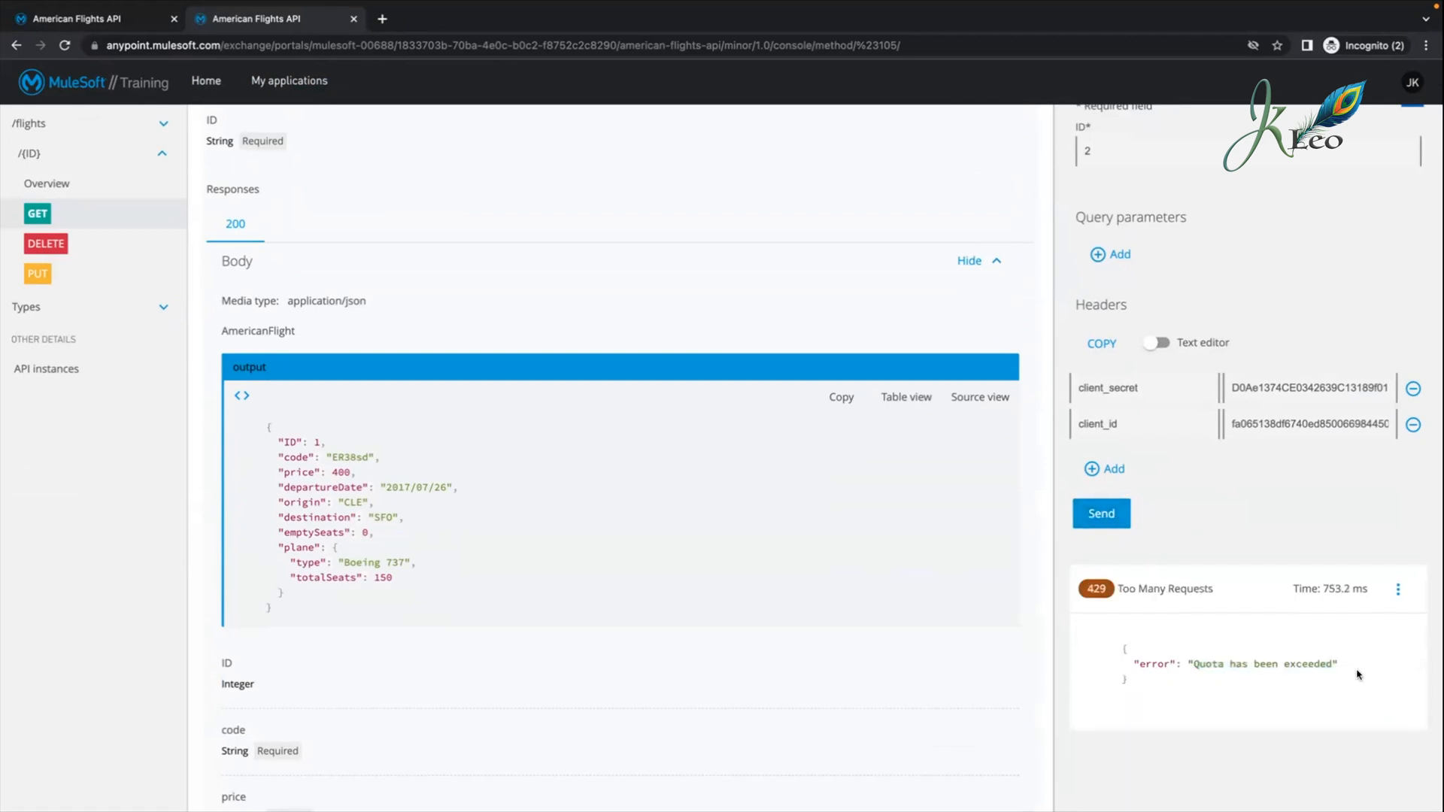
left_click(1111, 527)
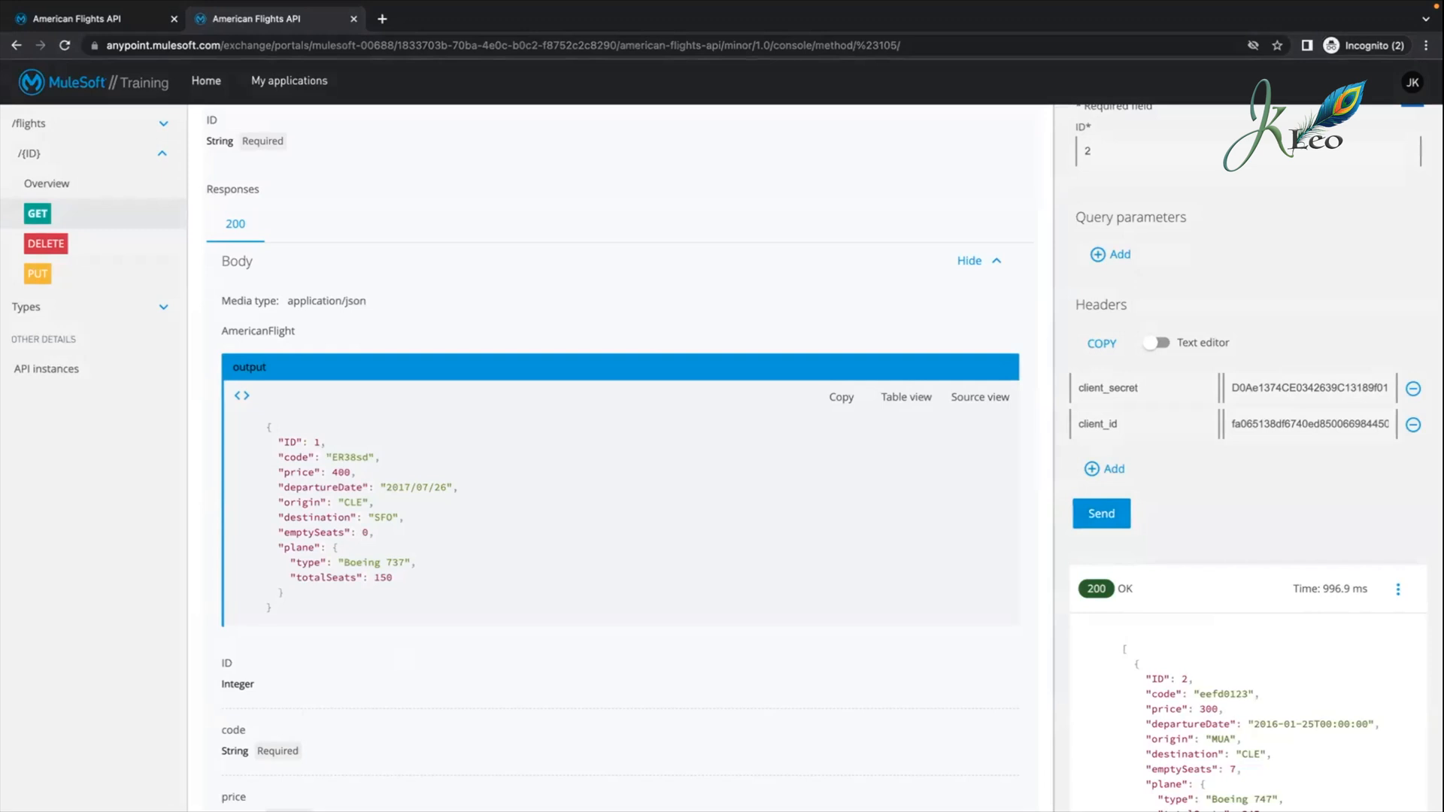
Step: Review Training external app's client credentials page again and return to the My applications list
key("super+Tab")
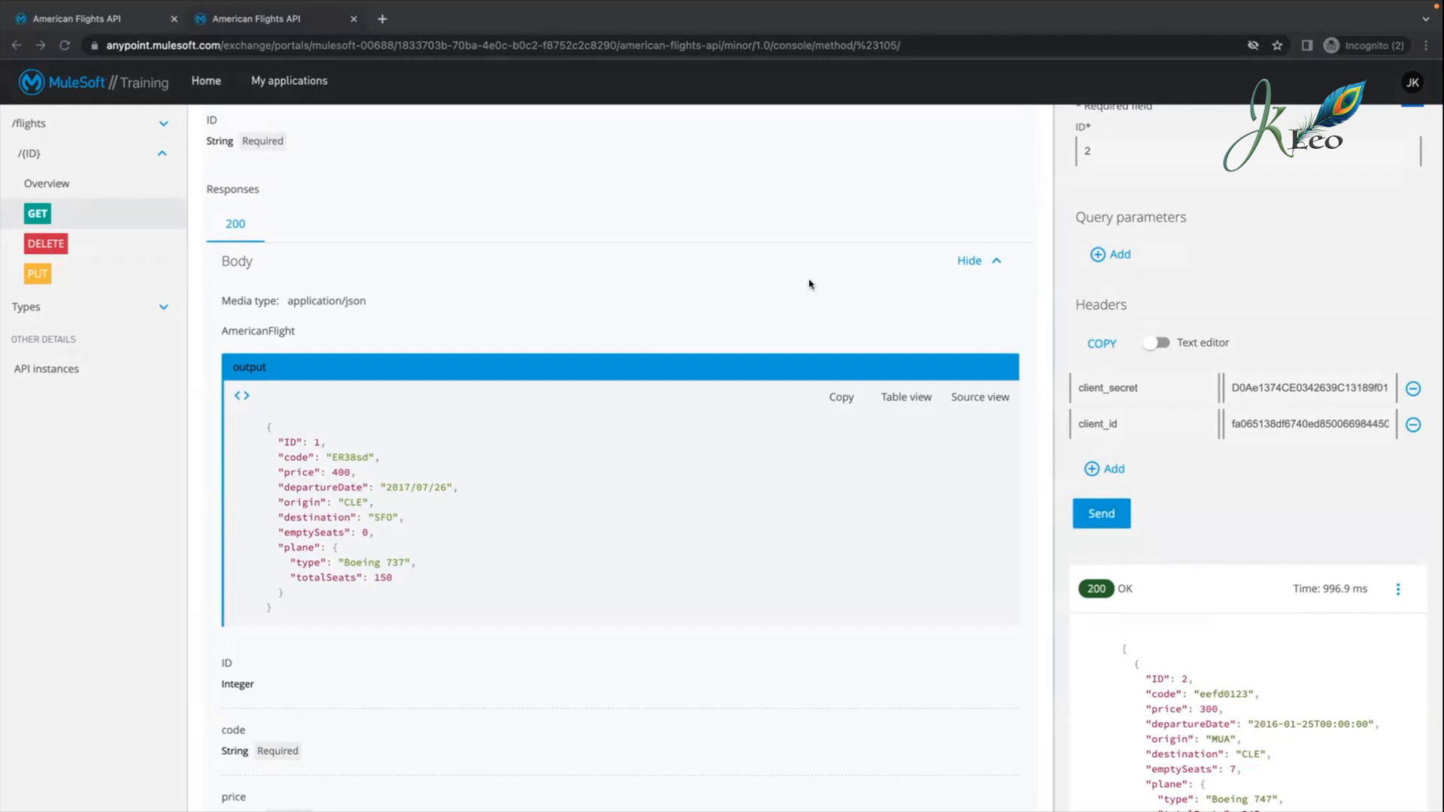
scroll(808, 284, "up", 3)
left_click(288, 33)
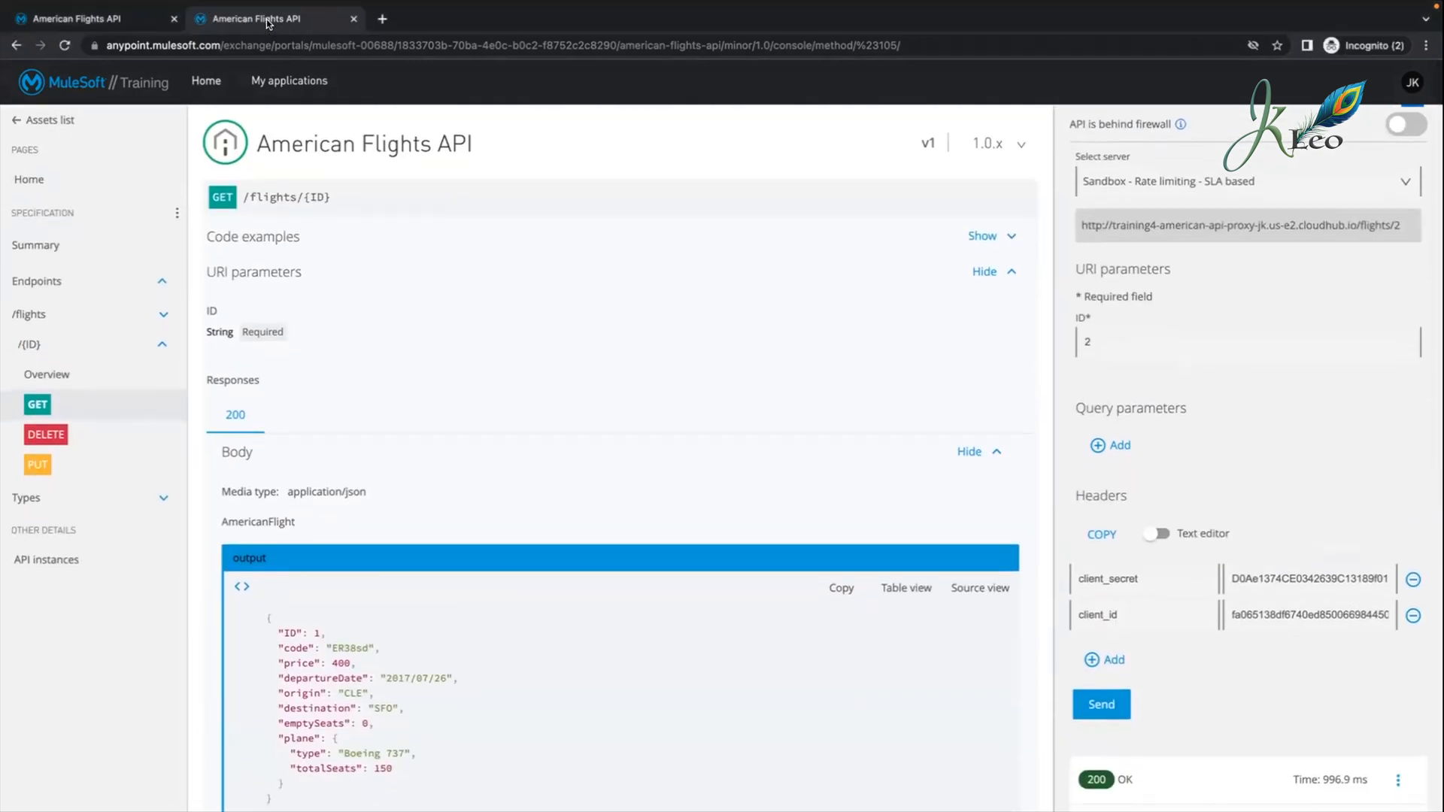
left_click(105, 16)
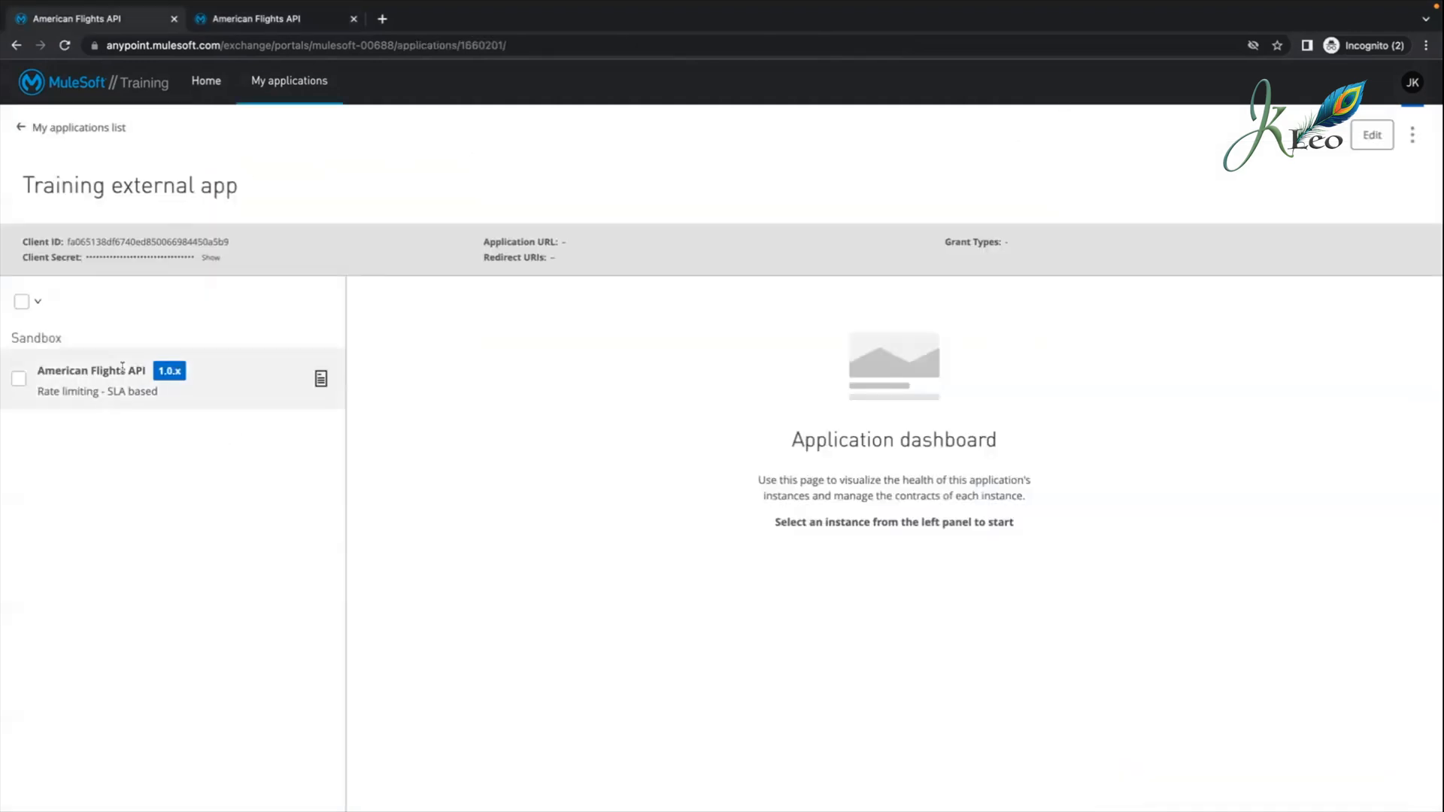
left_click(27, 128)
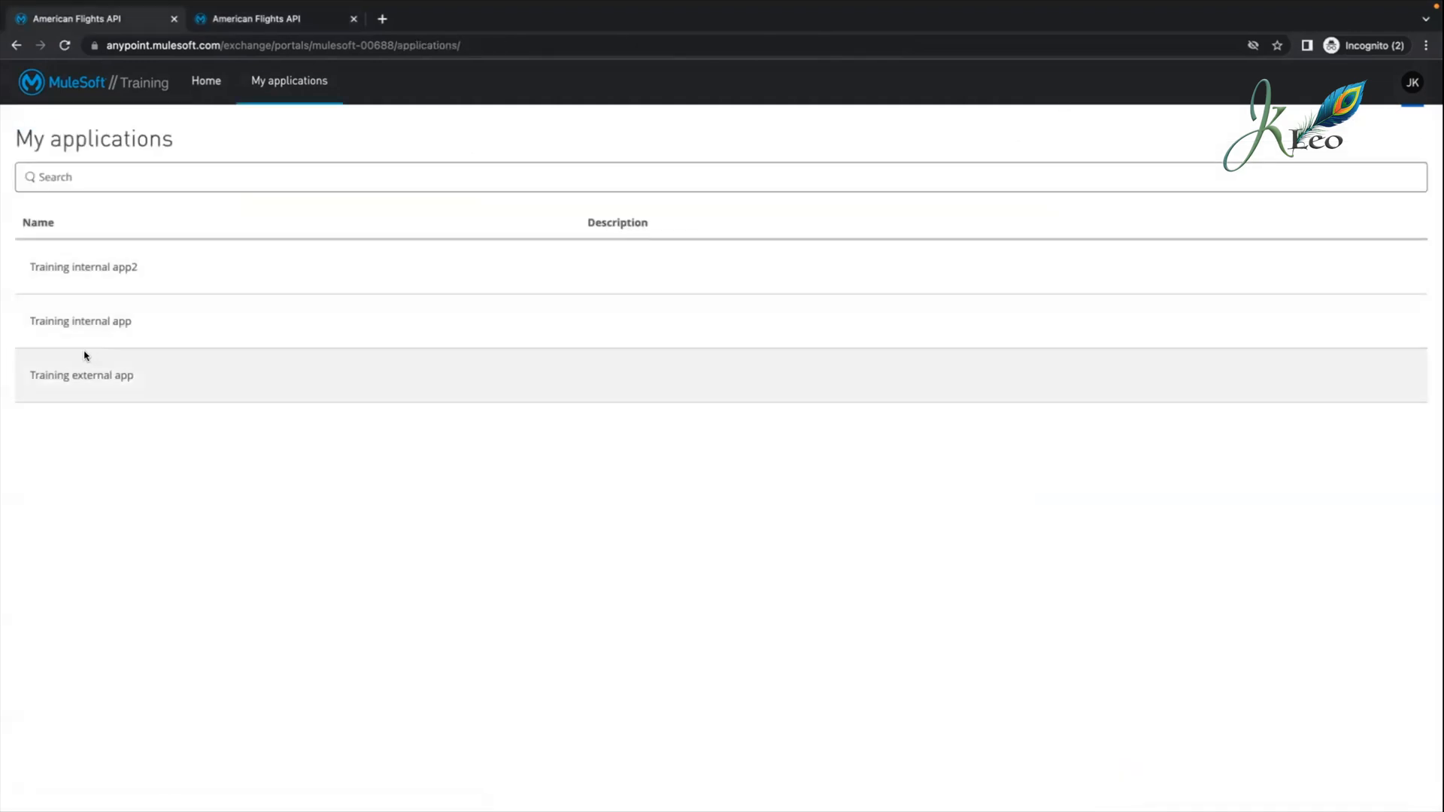
left_click(101, 377)
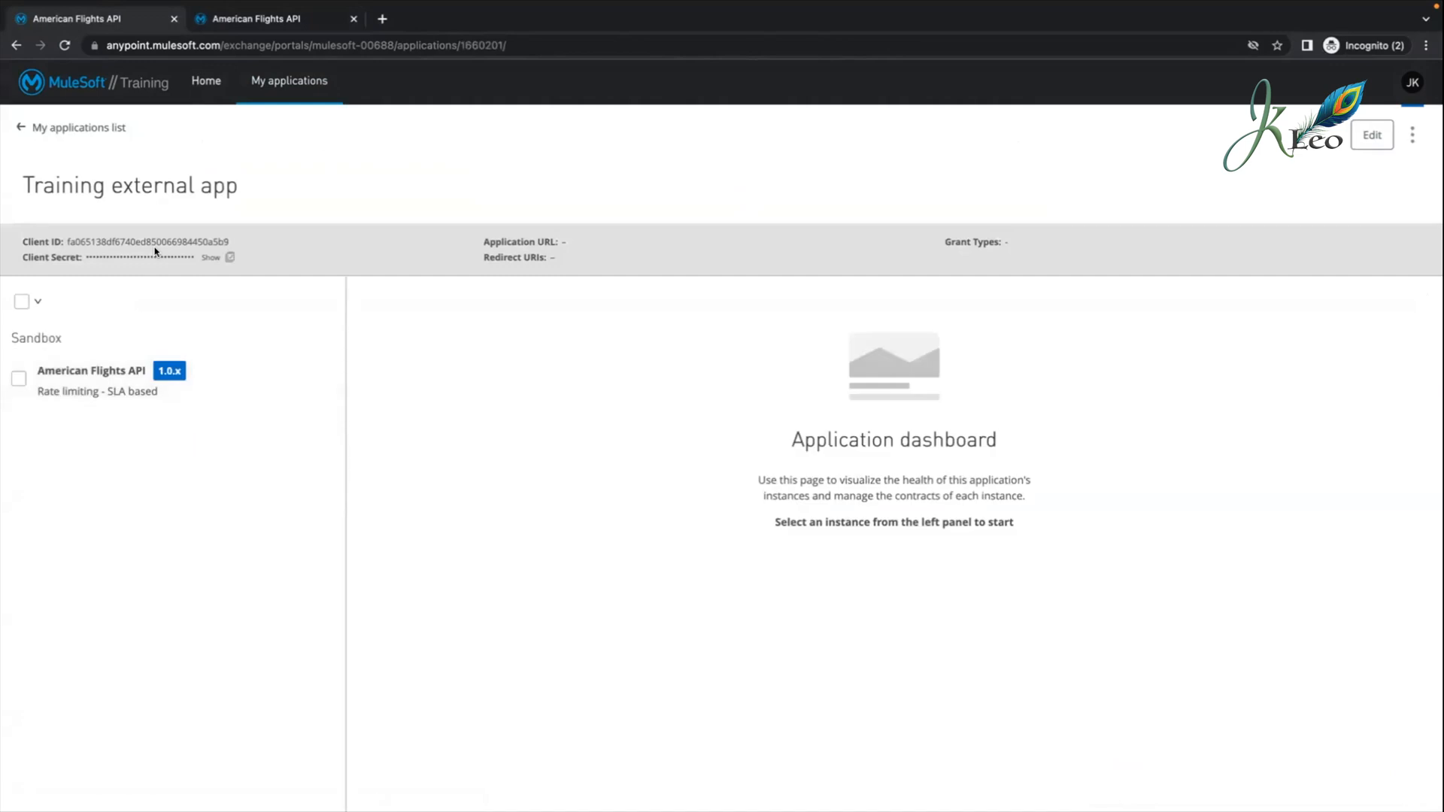
left_click(21, 127)
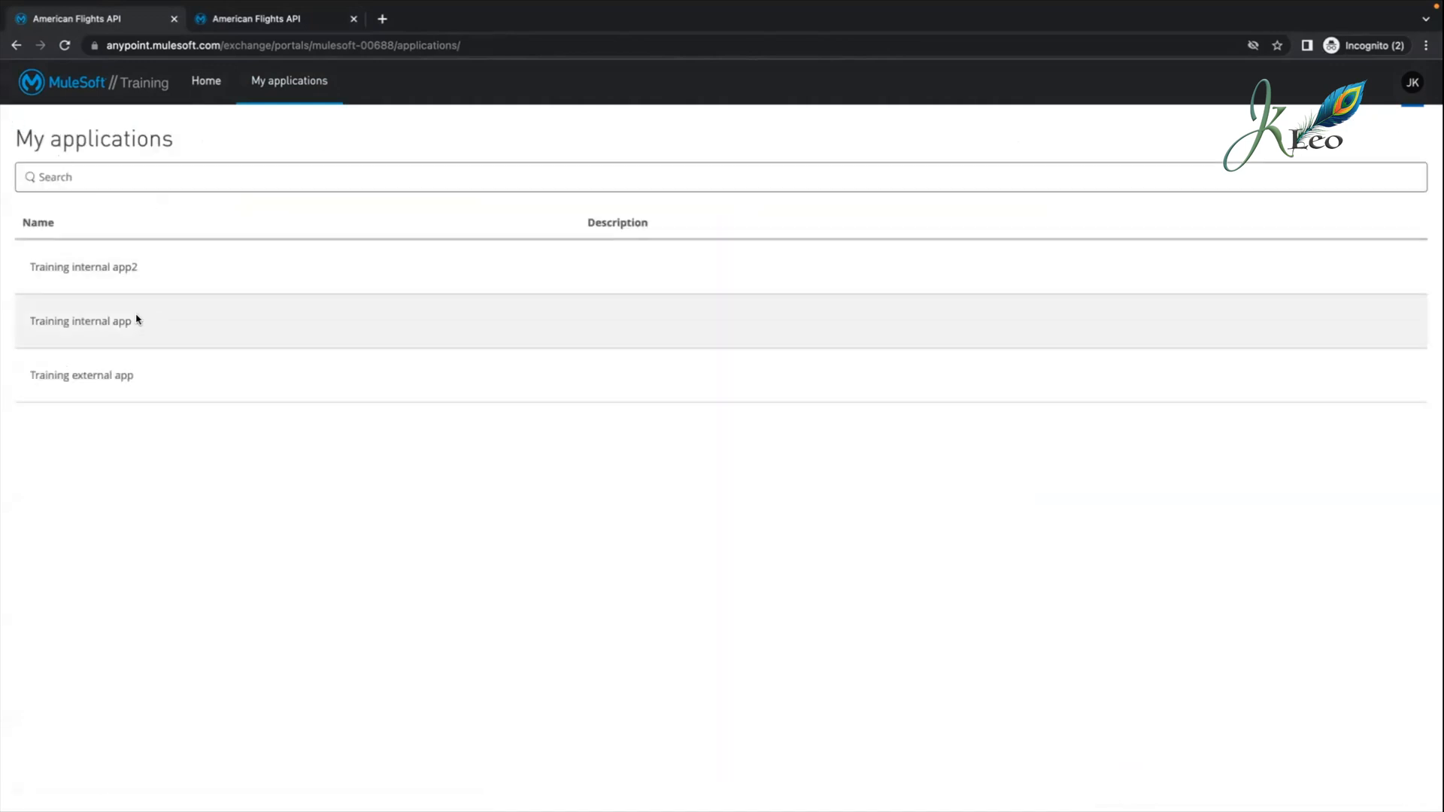
Step: View Training internal app's client credentials in the portal, and return from the contracts page to the API list in API Manager
left_click(124, 324)
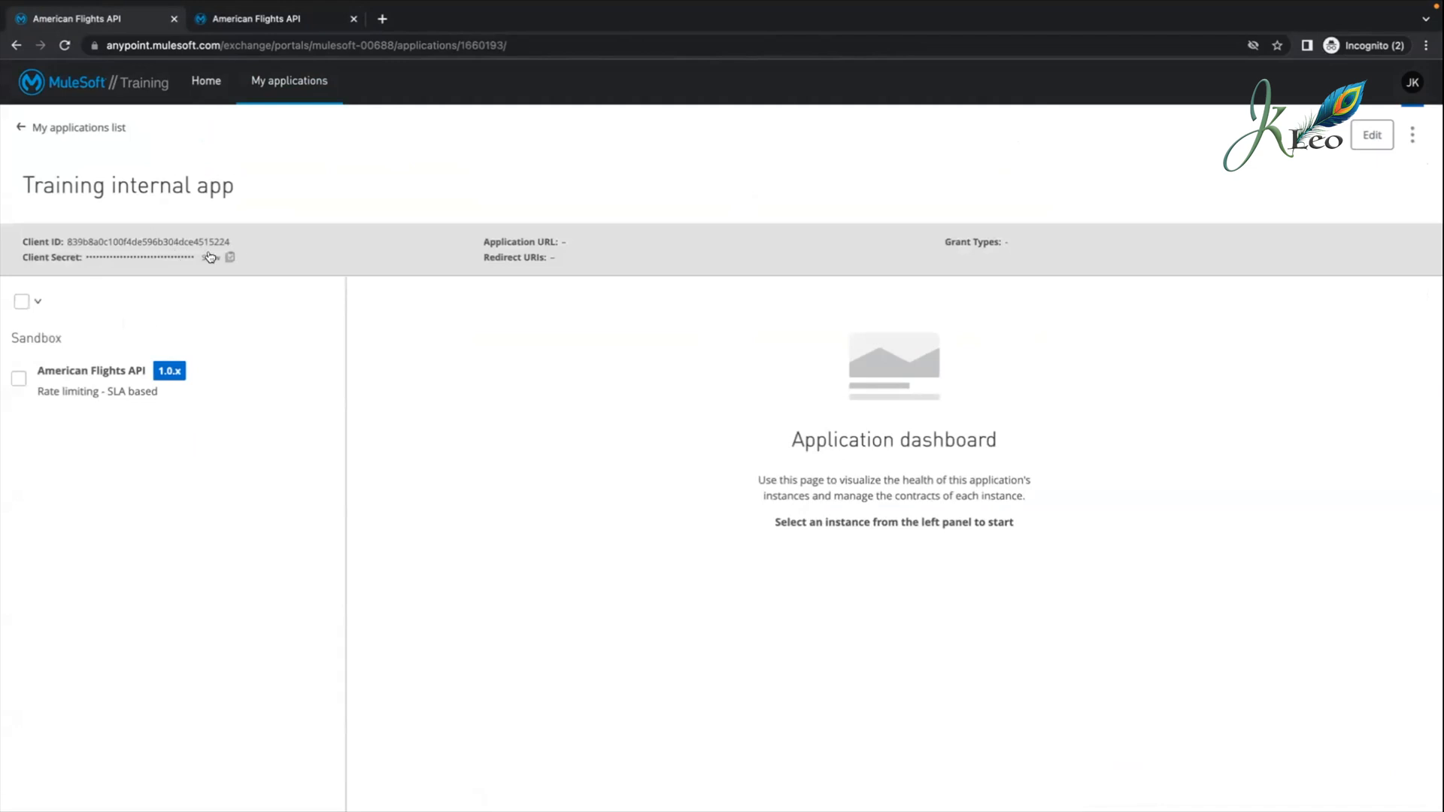
key("ctrl+Left")
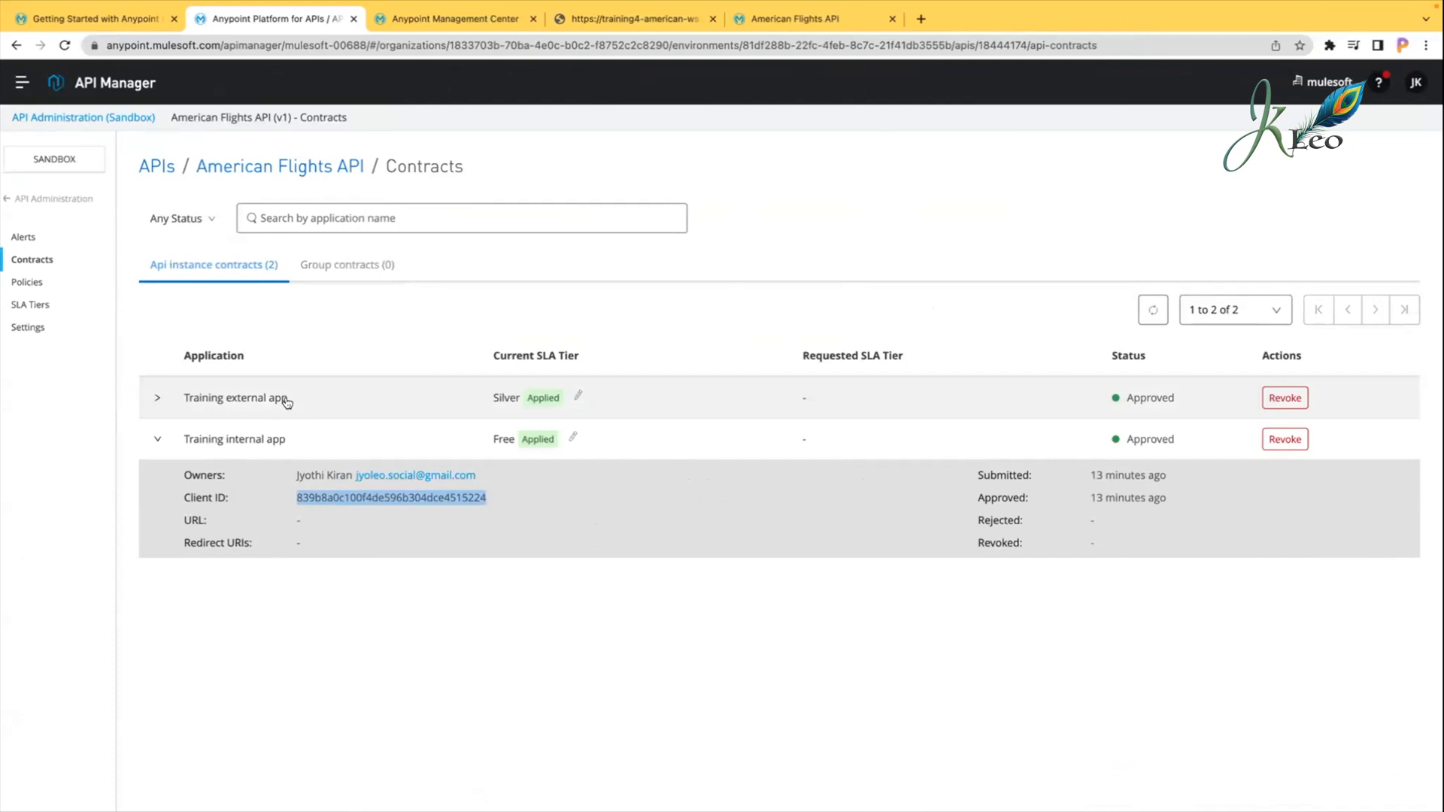
left_click(9, 198)
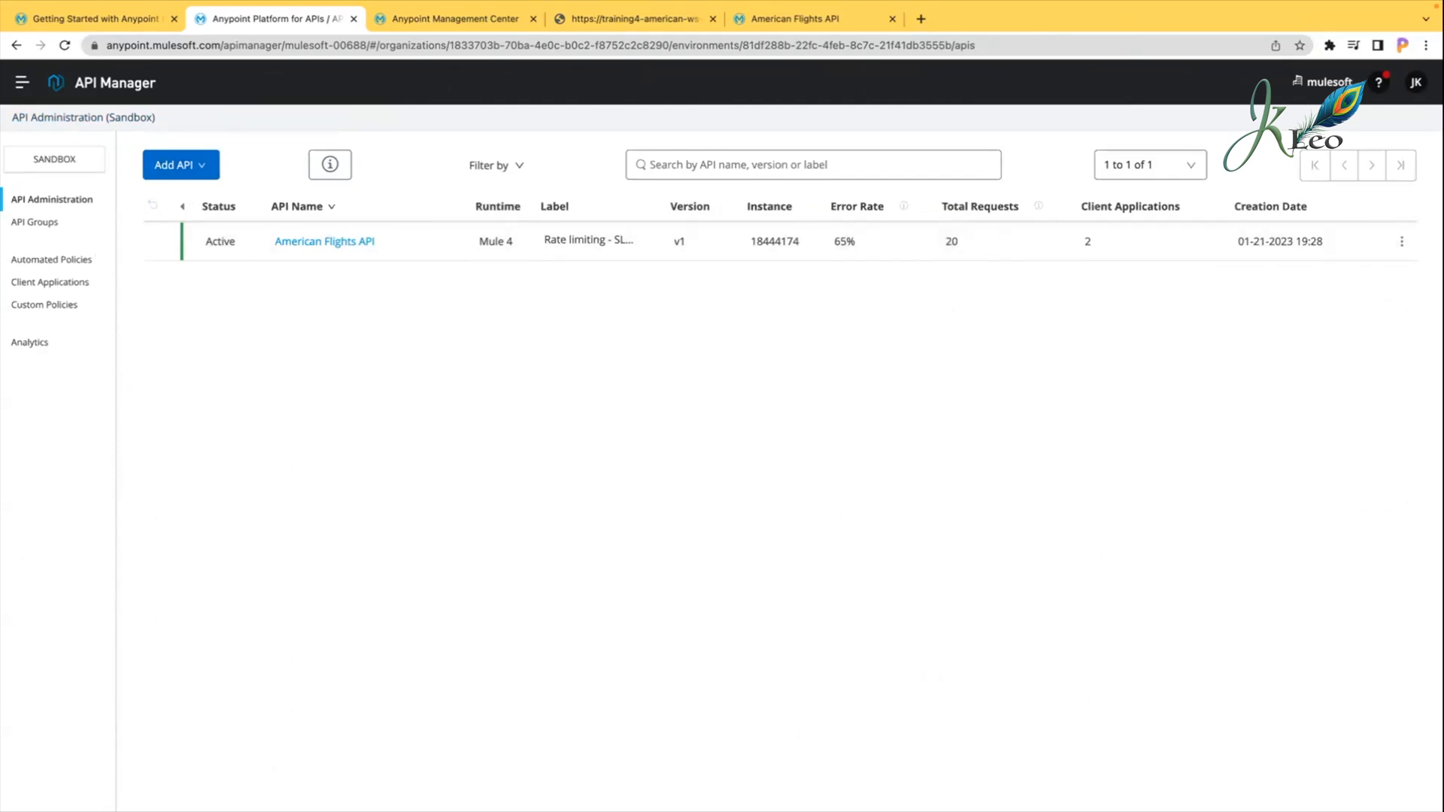
Step: Switch to the course page and review the final instructions of walkthrough WT 5-4 on the client_id and client_secret headers
left_click(113, 16)
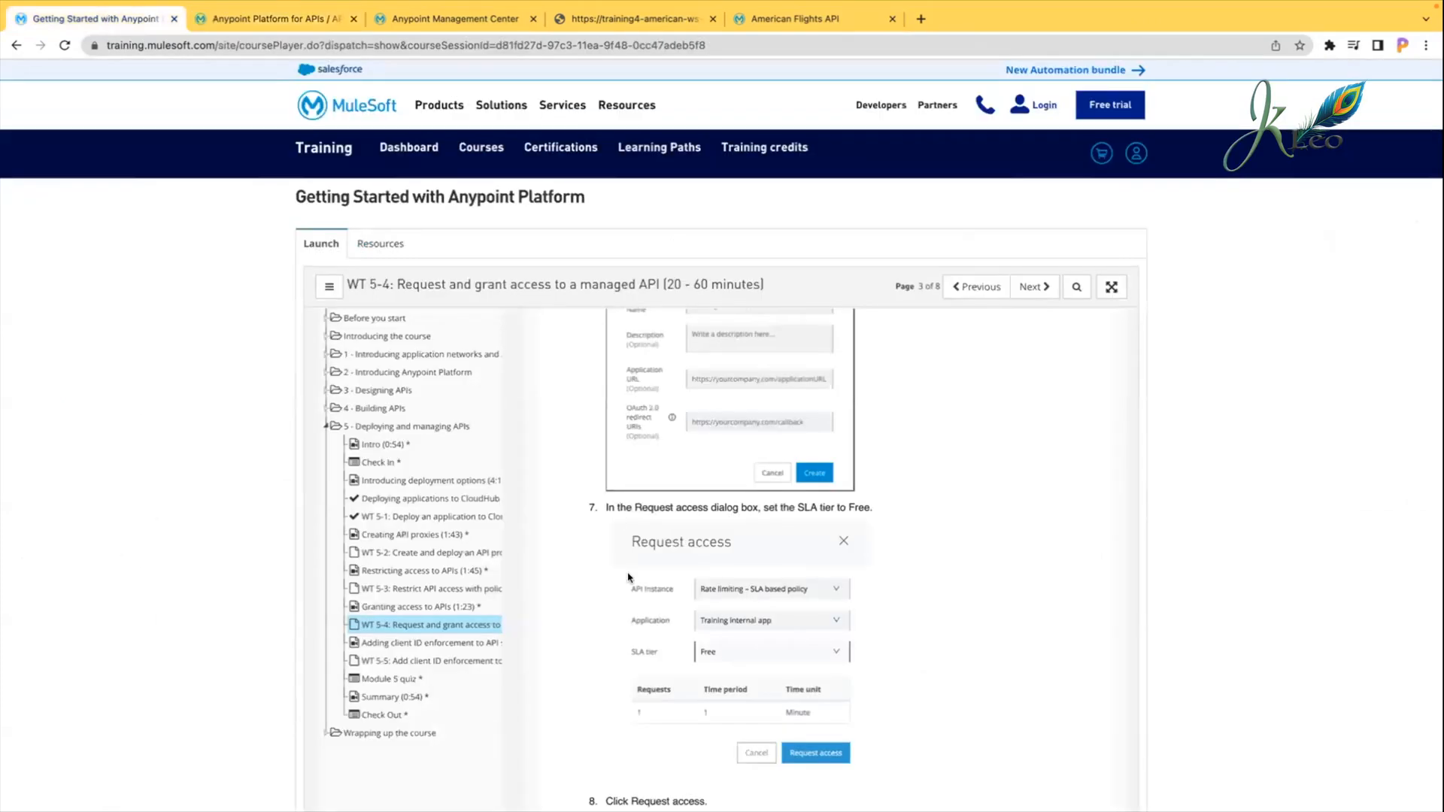
scroll(657, 660, "down", 20)
scroll(657, 661, "up", 10)
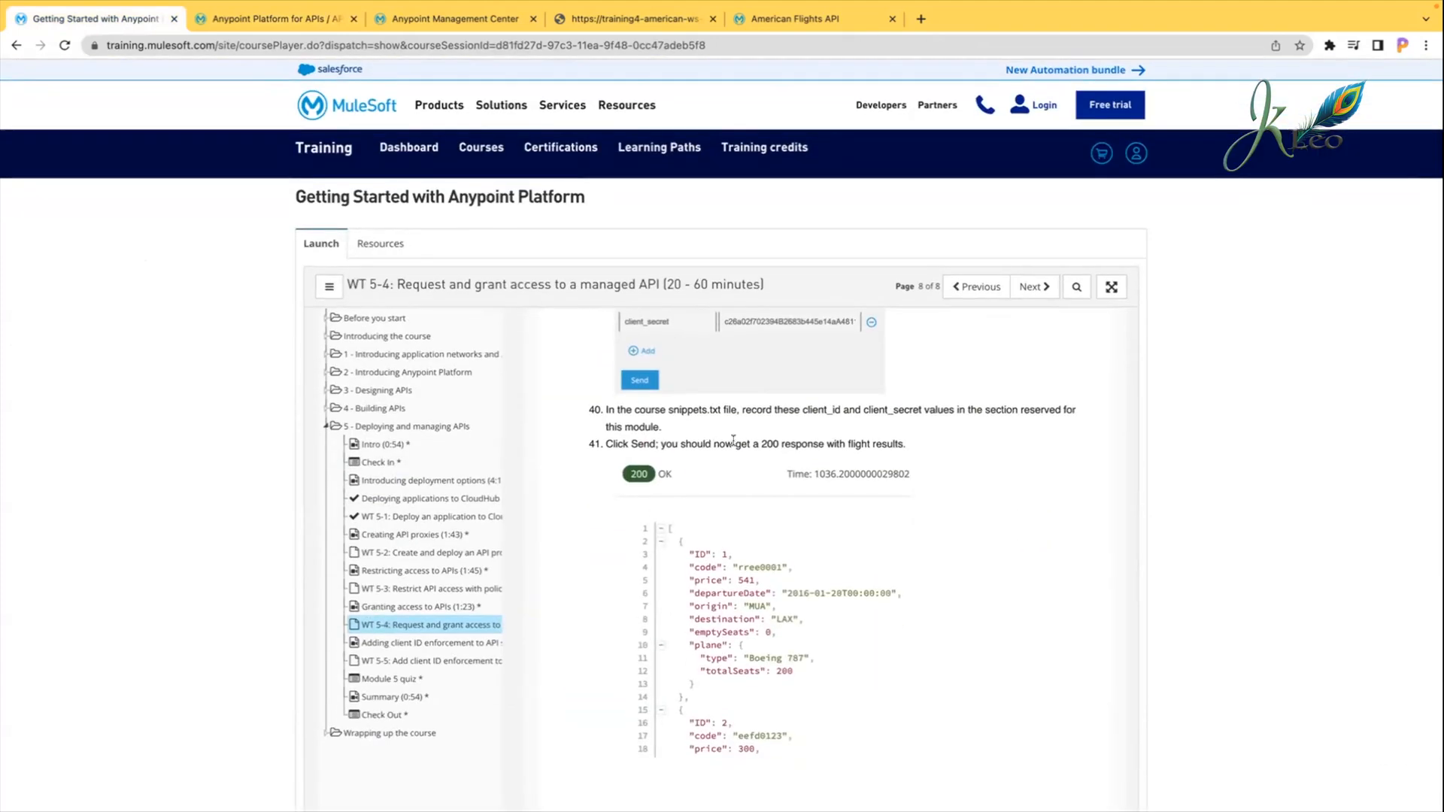
scroll(742, 443, "up", 1)
scroll(742, 443, "up", 1)
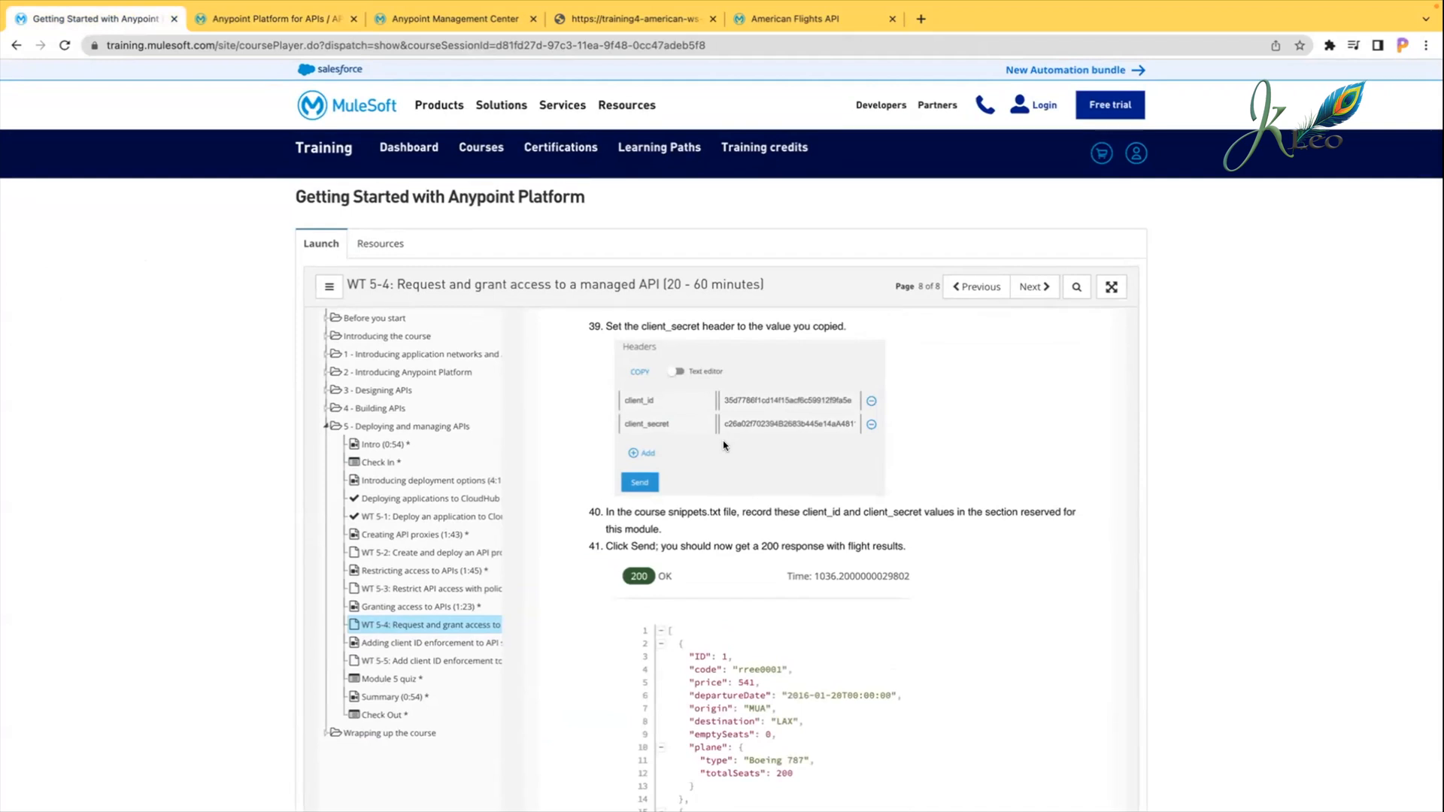
Step: Open walkthrough WT 5-5 on adding client ID enforcement and read its objectives and first instructions for copying the traits
left_click(395, 662)
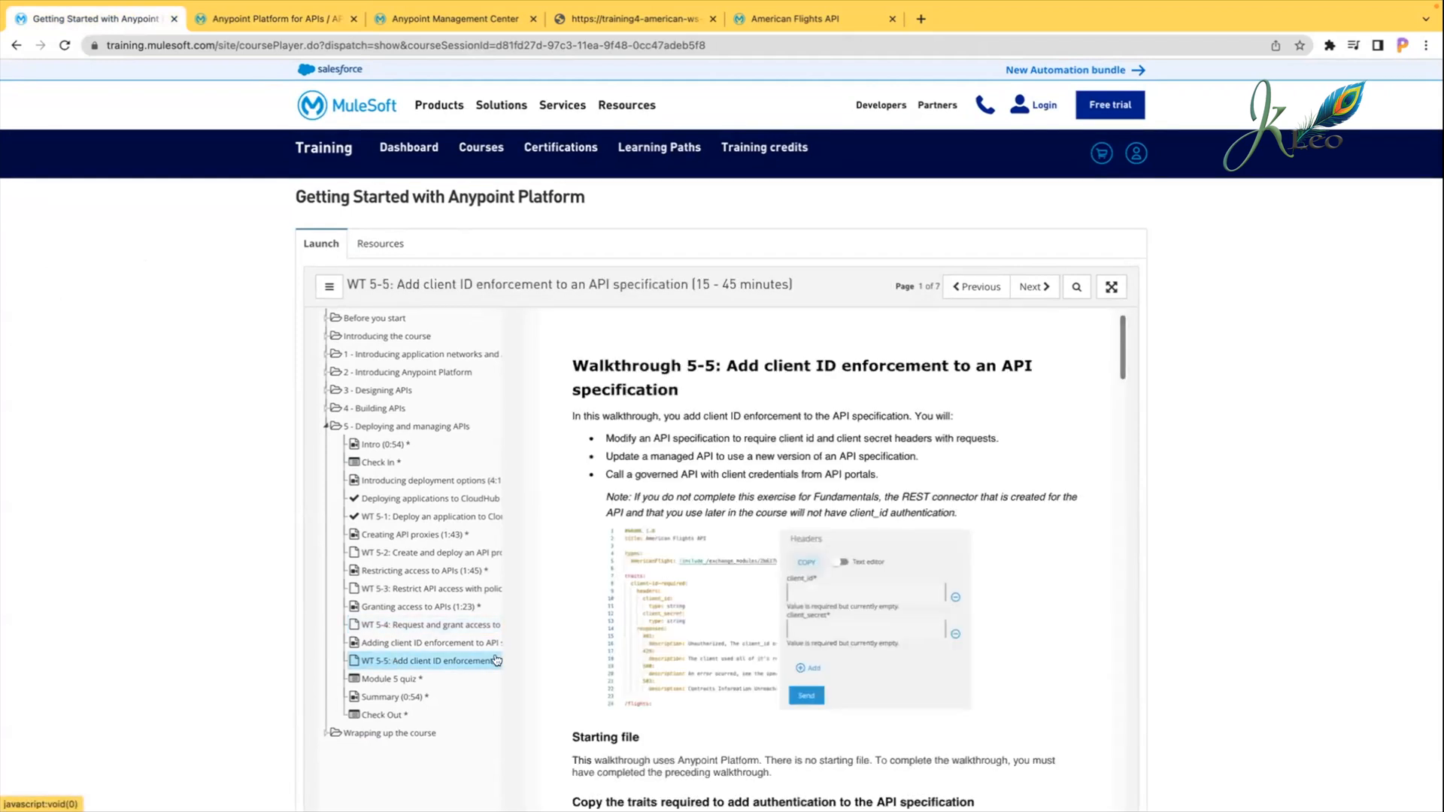
left_click_drag(727, 365, 819, 385)
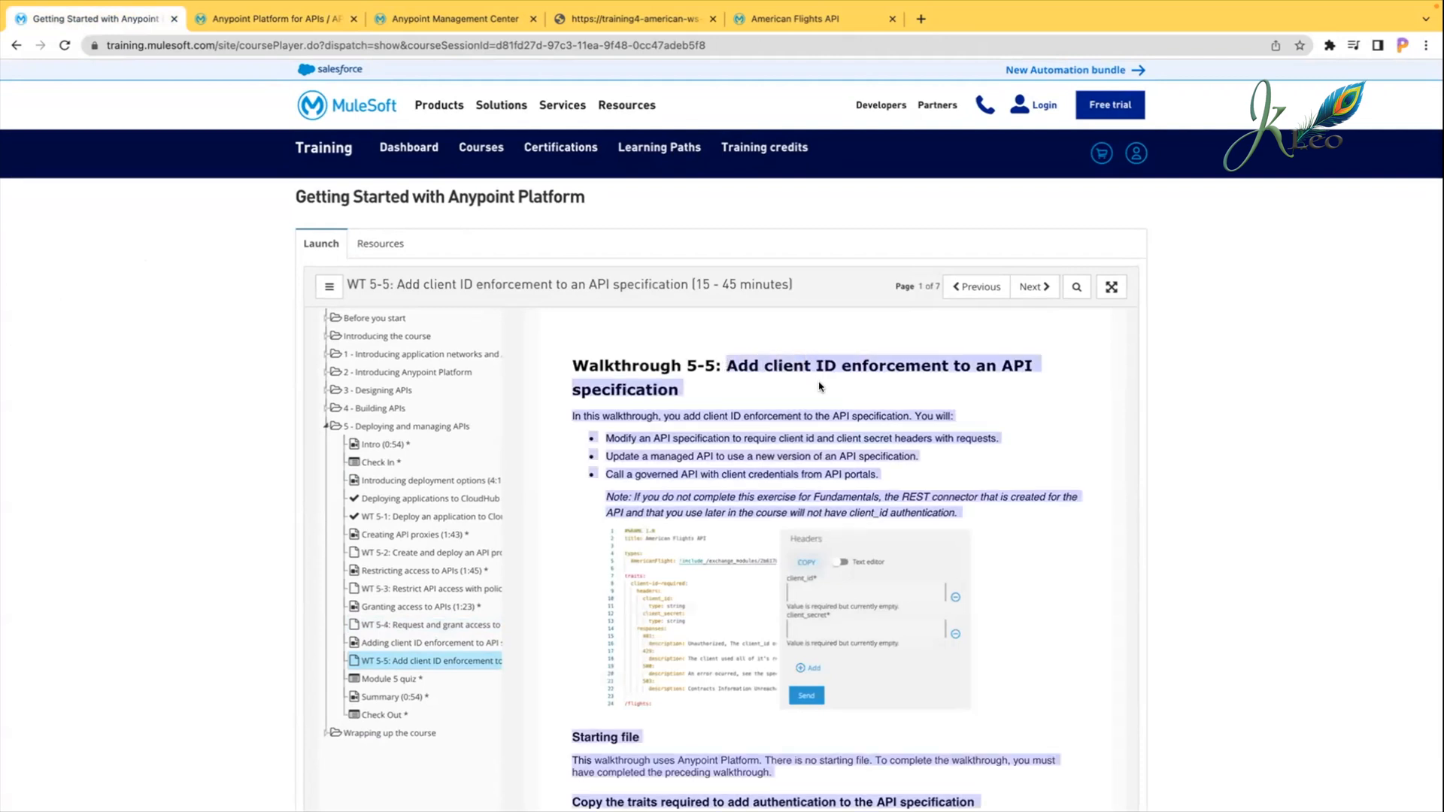
left_click(704, 392)
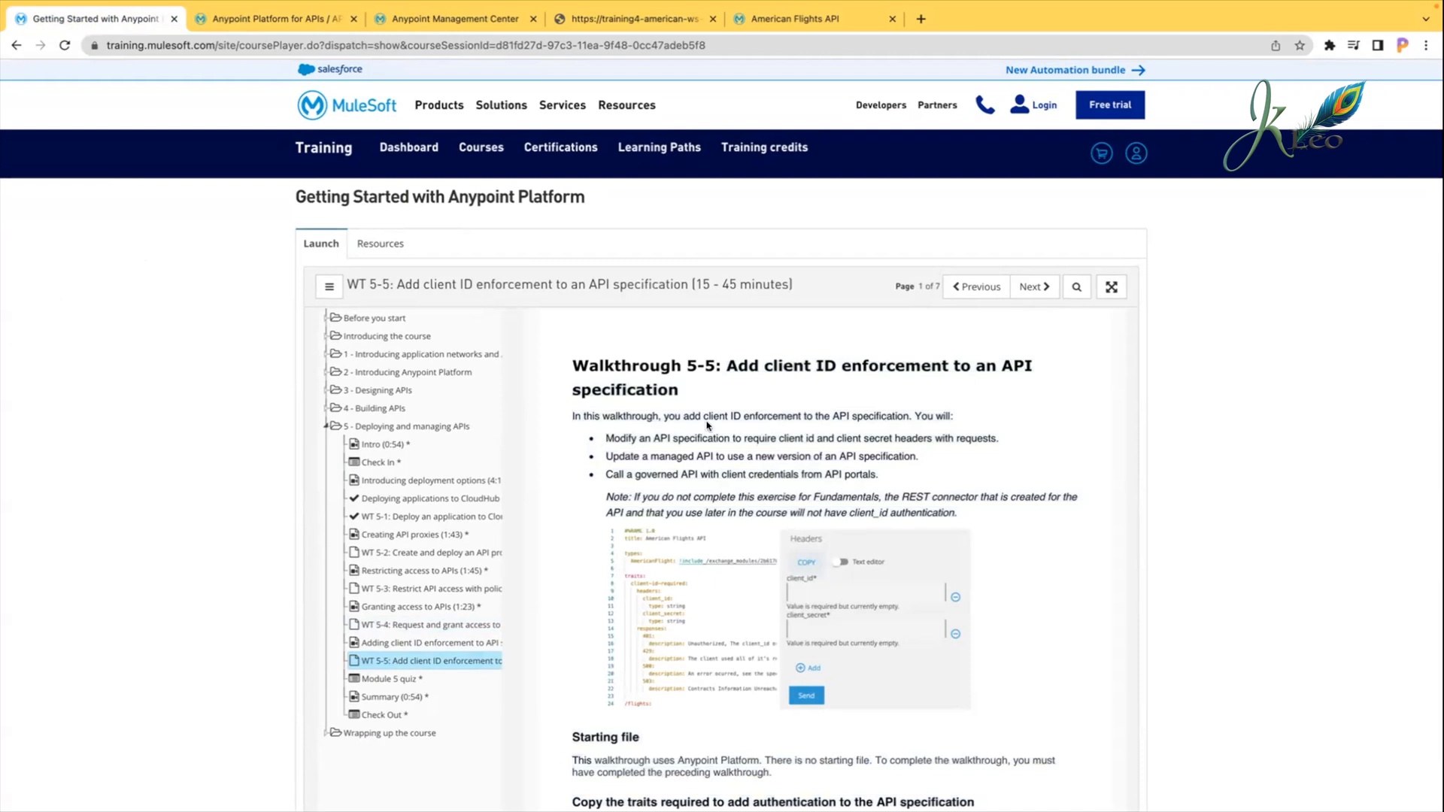
left_click_drag(704, 418, 841, 416)
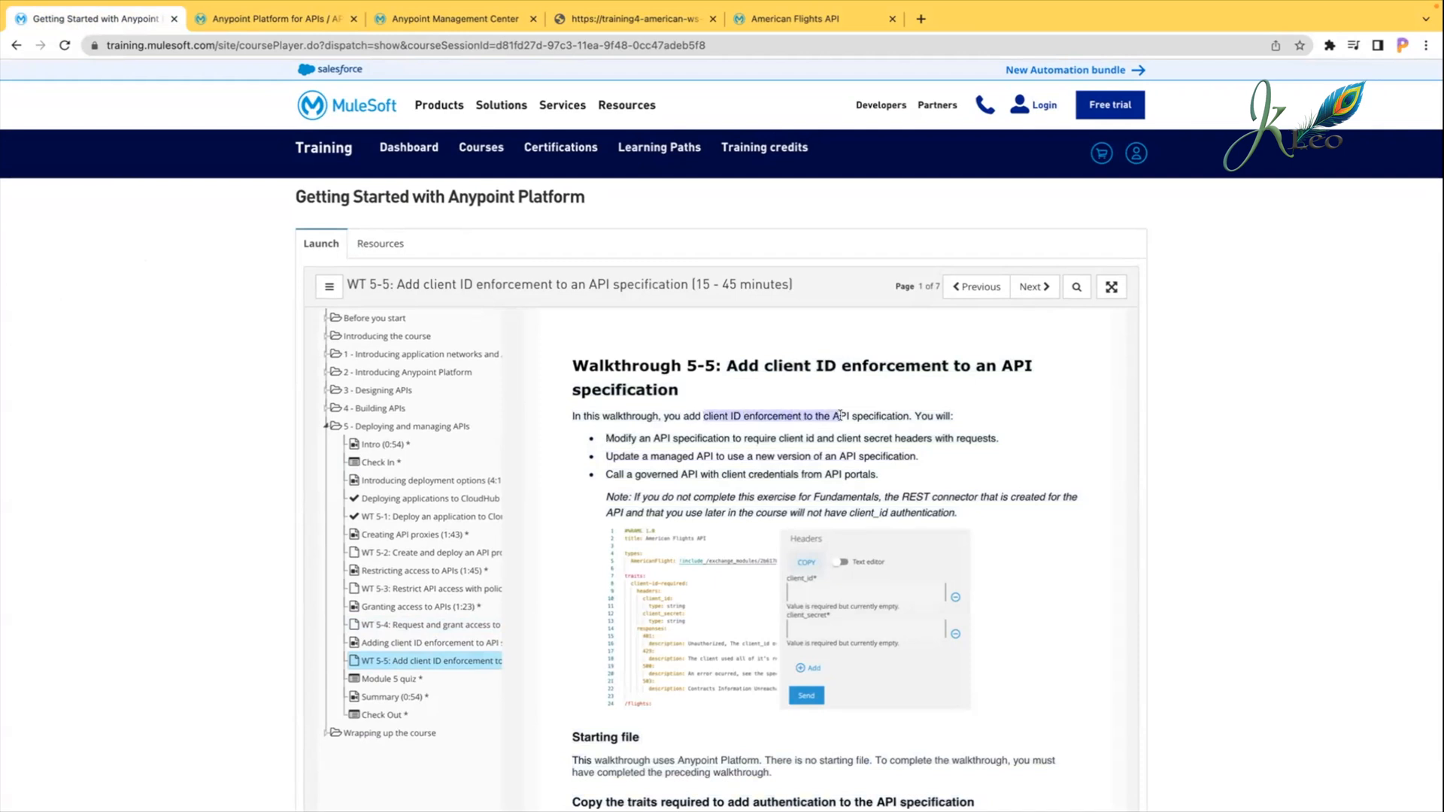
left_click(912, 413)
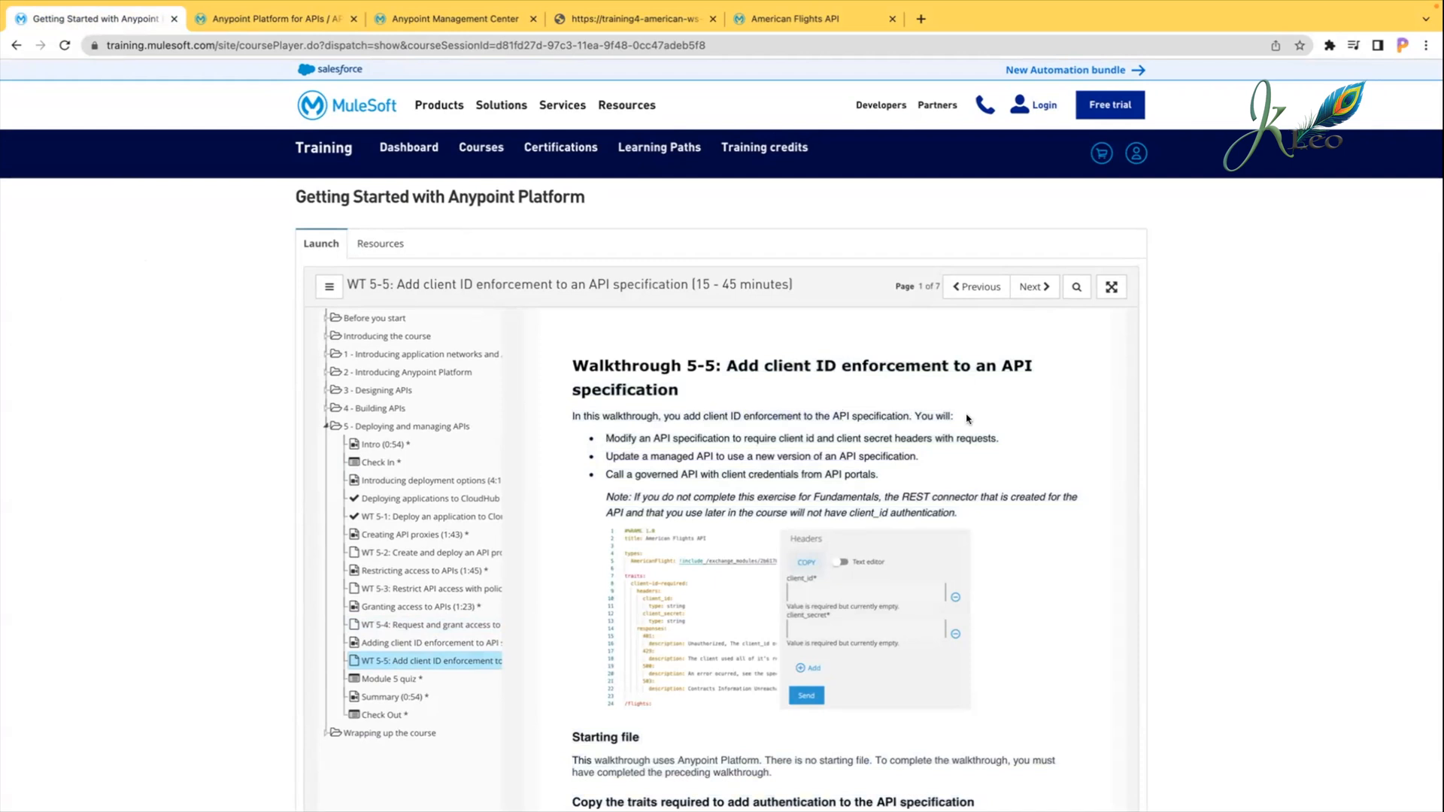
left_click_drag(604, 430, 817, 437)
left_click(847, 437)
left_click_drag(604, 456, 734, 457)
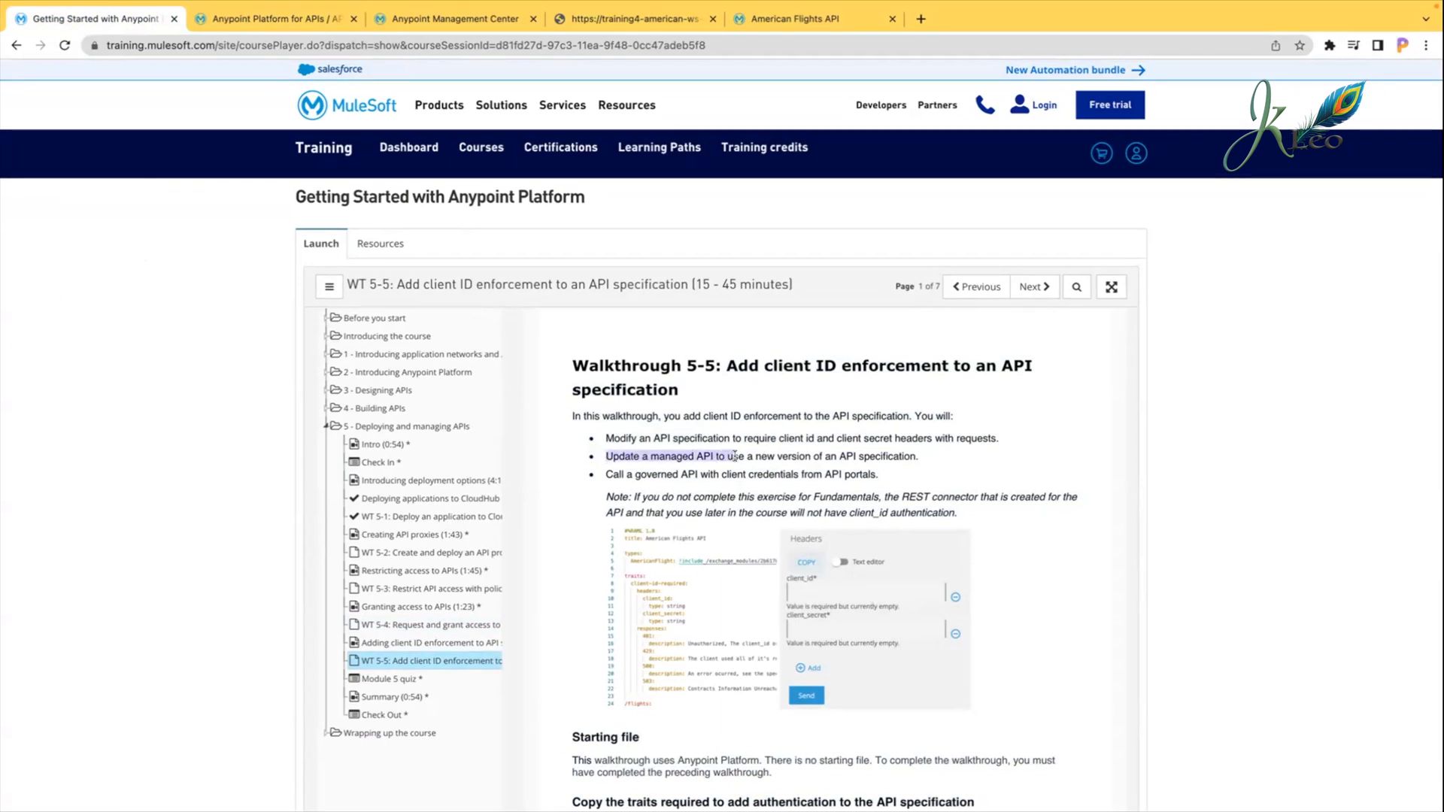
left_click(775, 454)
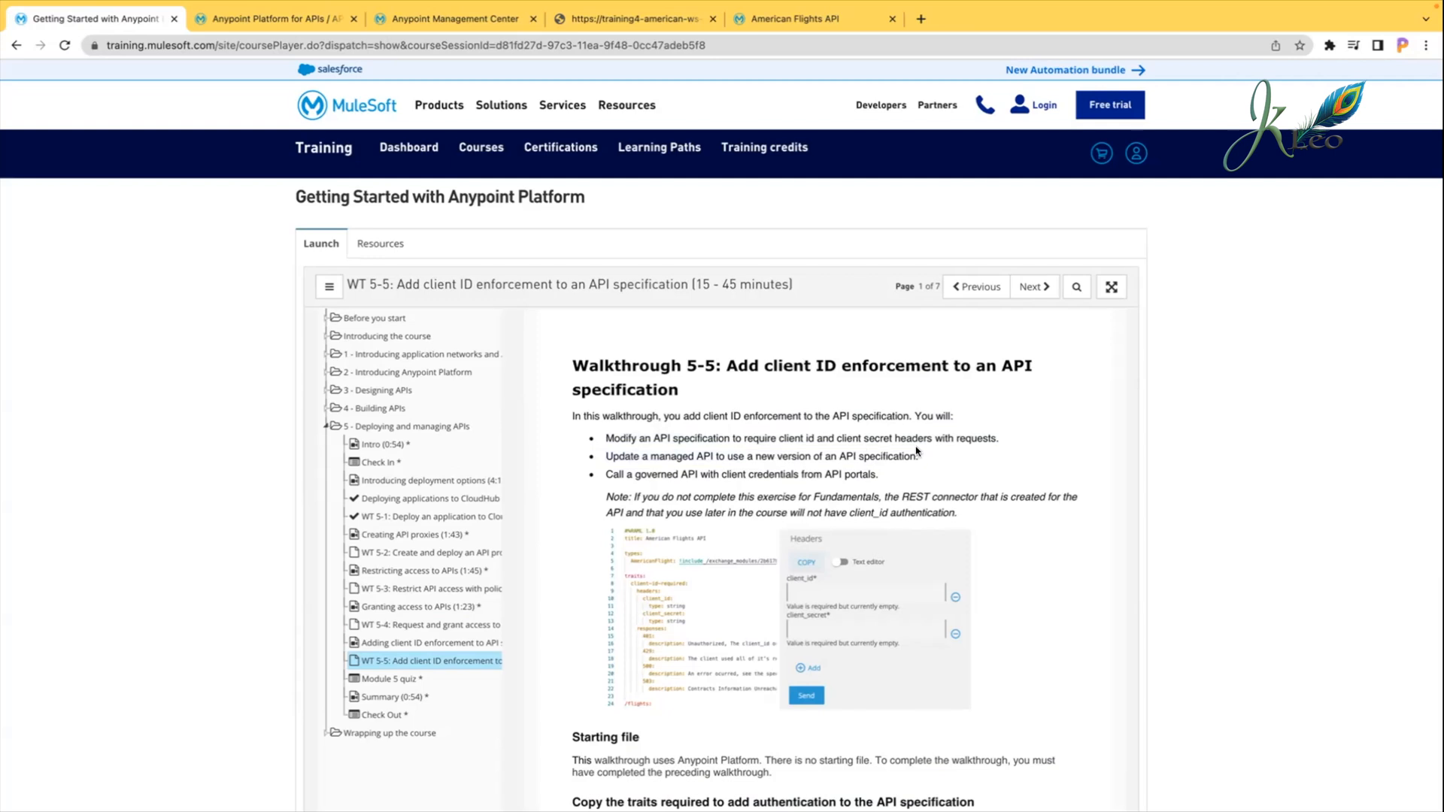
left_click_drag(917, 454, 718, 453)
left_click(721, 453)
scroll(648, 475, "down", 1)
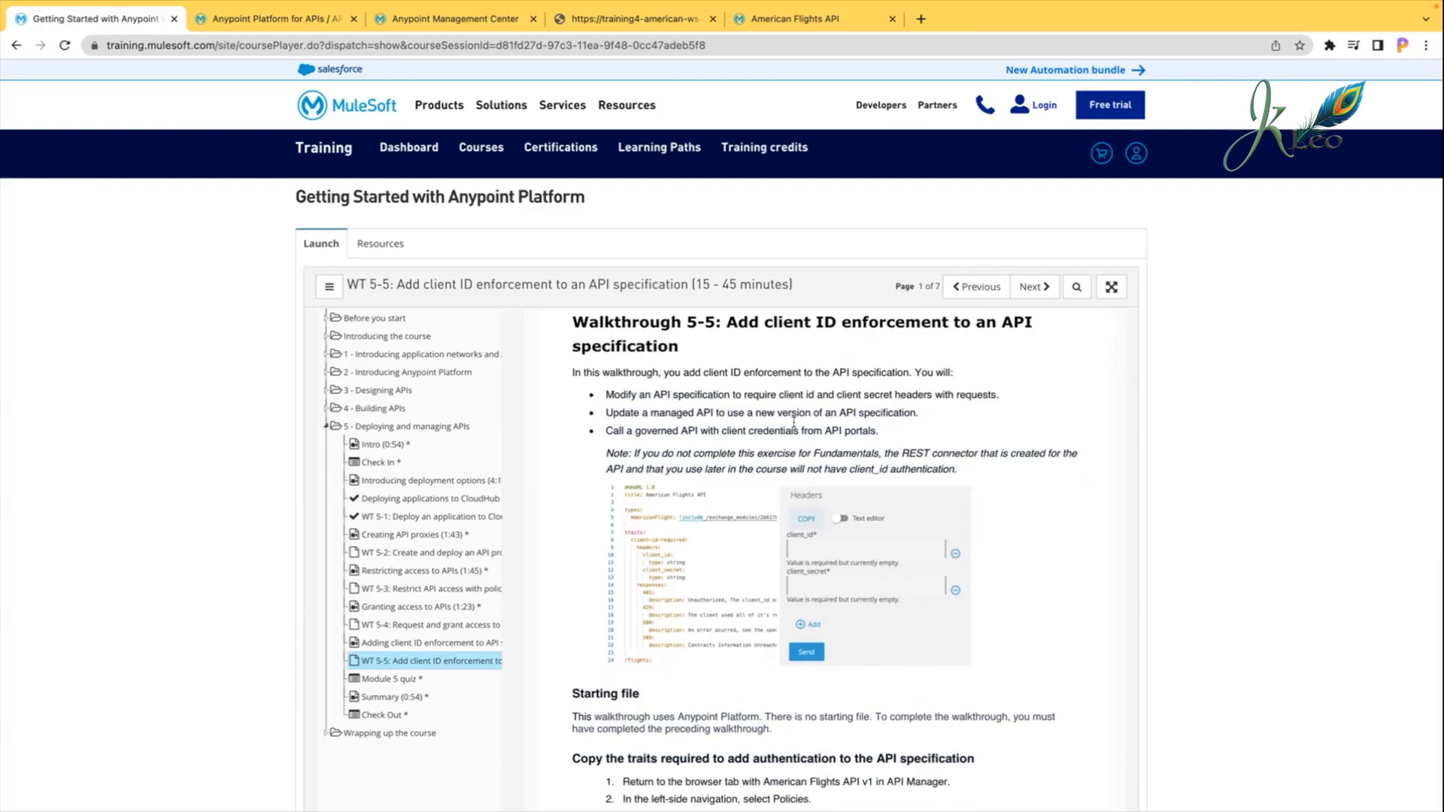
scroll(931, 437, "down", 2)
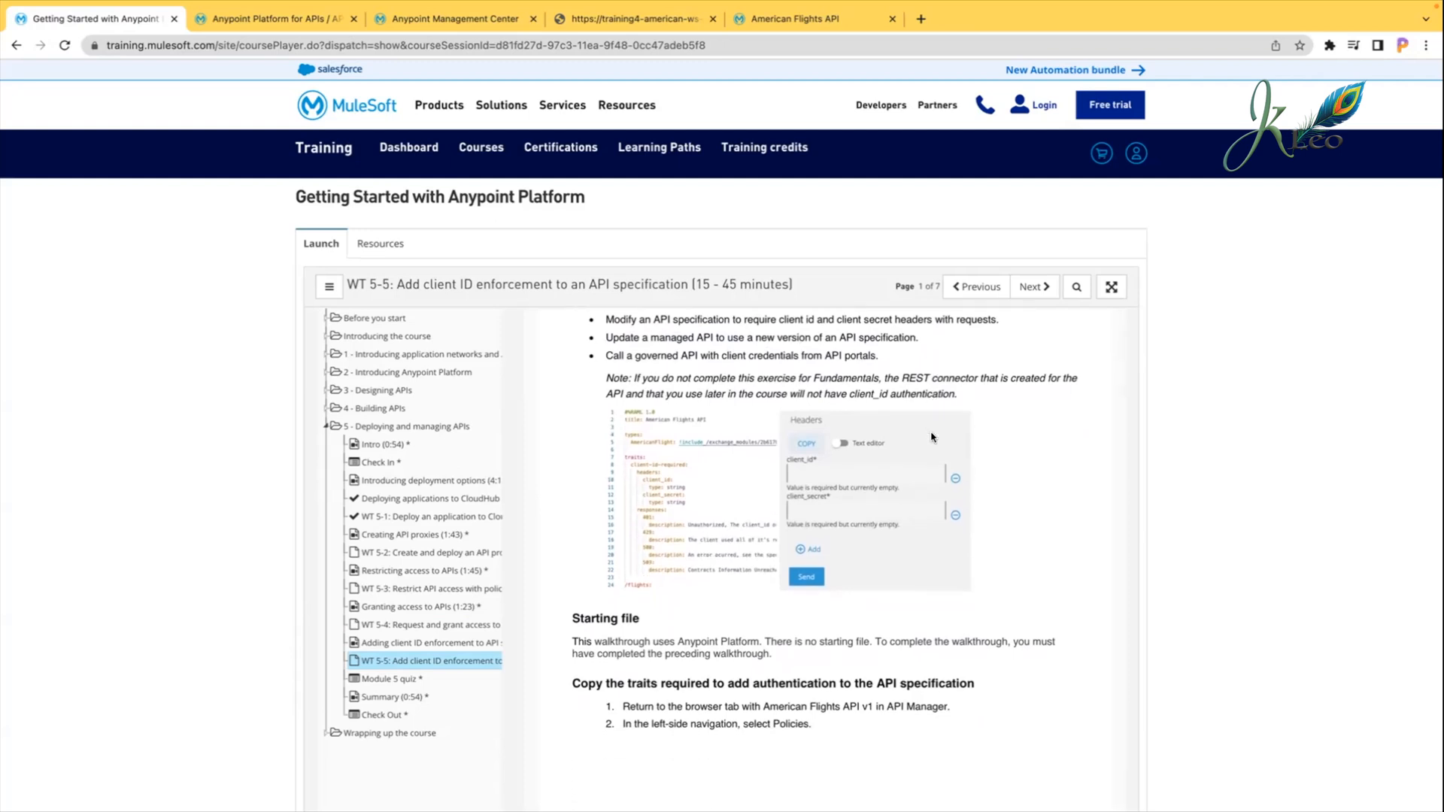
scroll(931, 437, "down", 6)
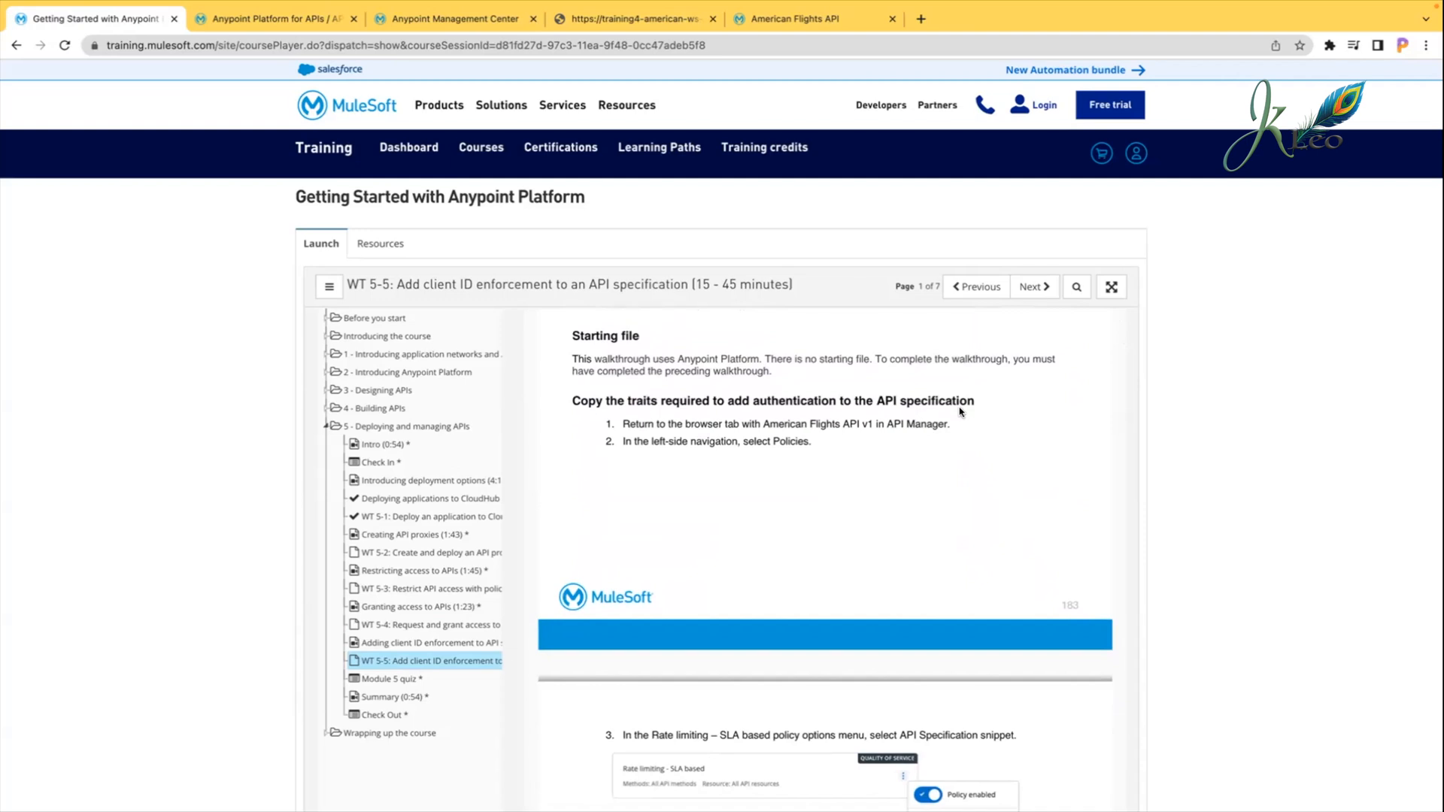
scroll(959, 412, "up", 6)
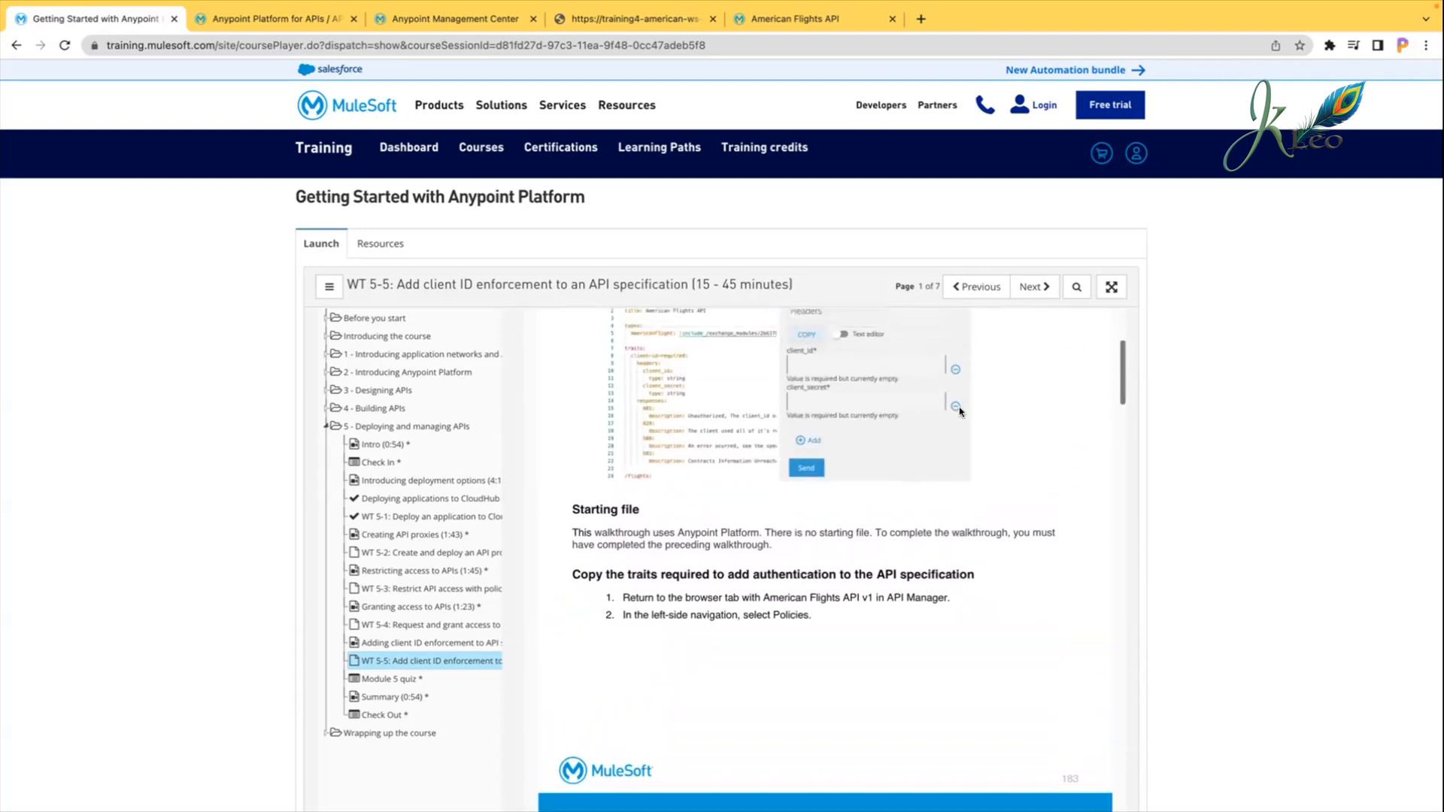
scroll(959, 408, "down", 1)
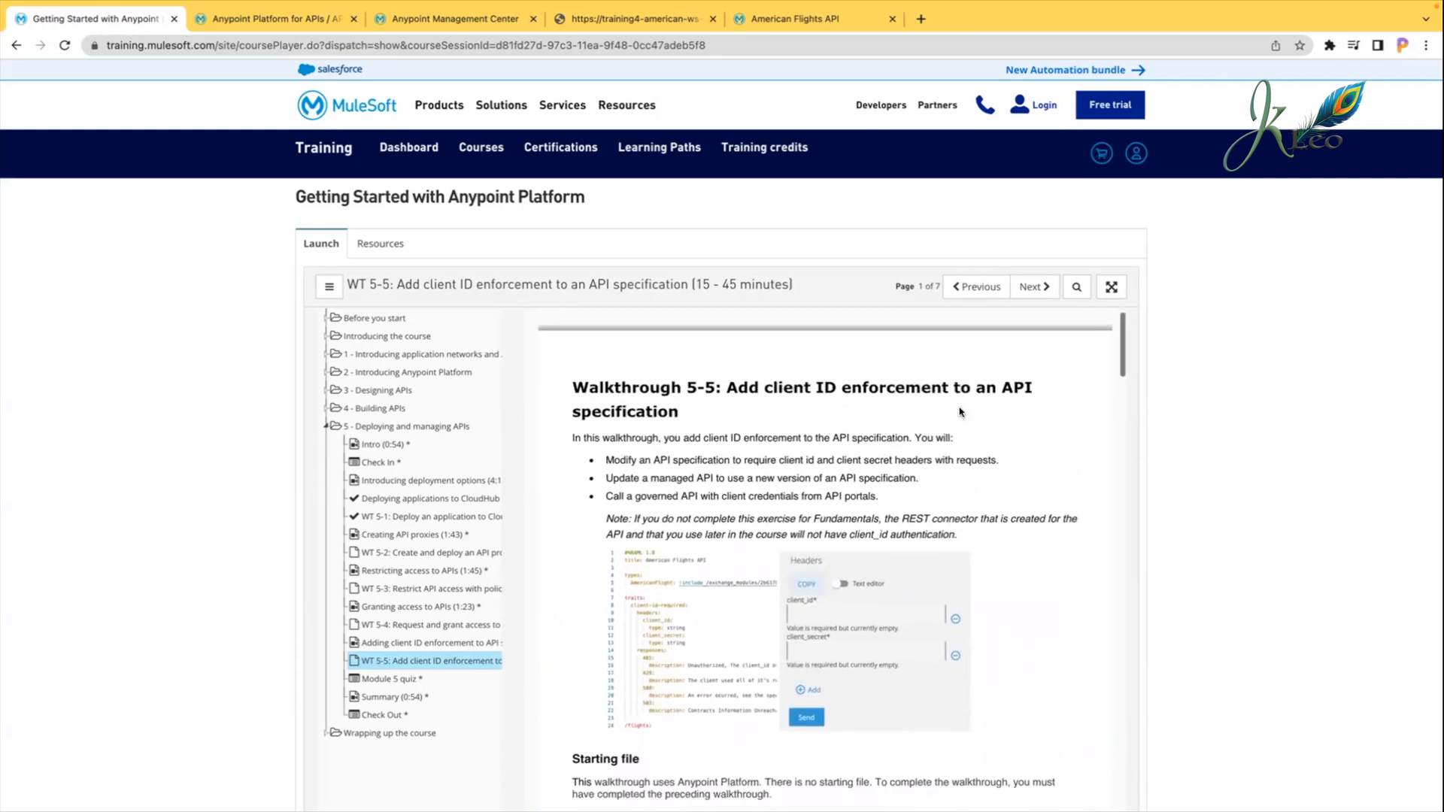
scroll(959, 411, "down", 4)
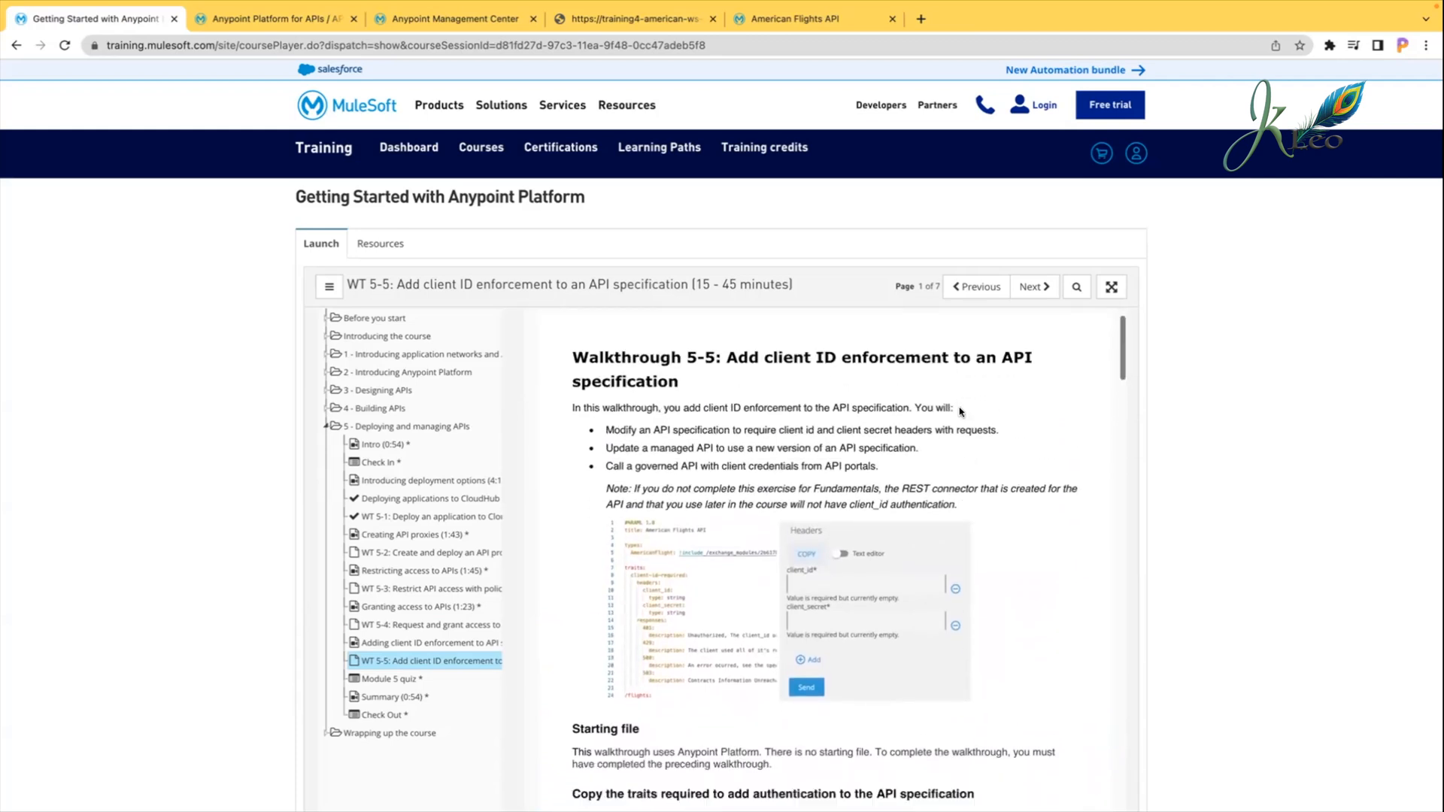
scroll(959, 411, "down", 1)
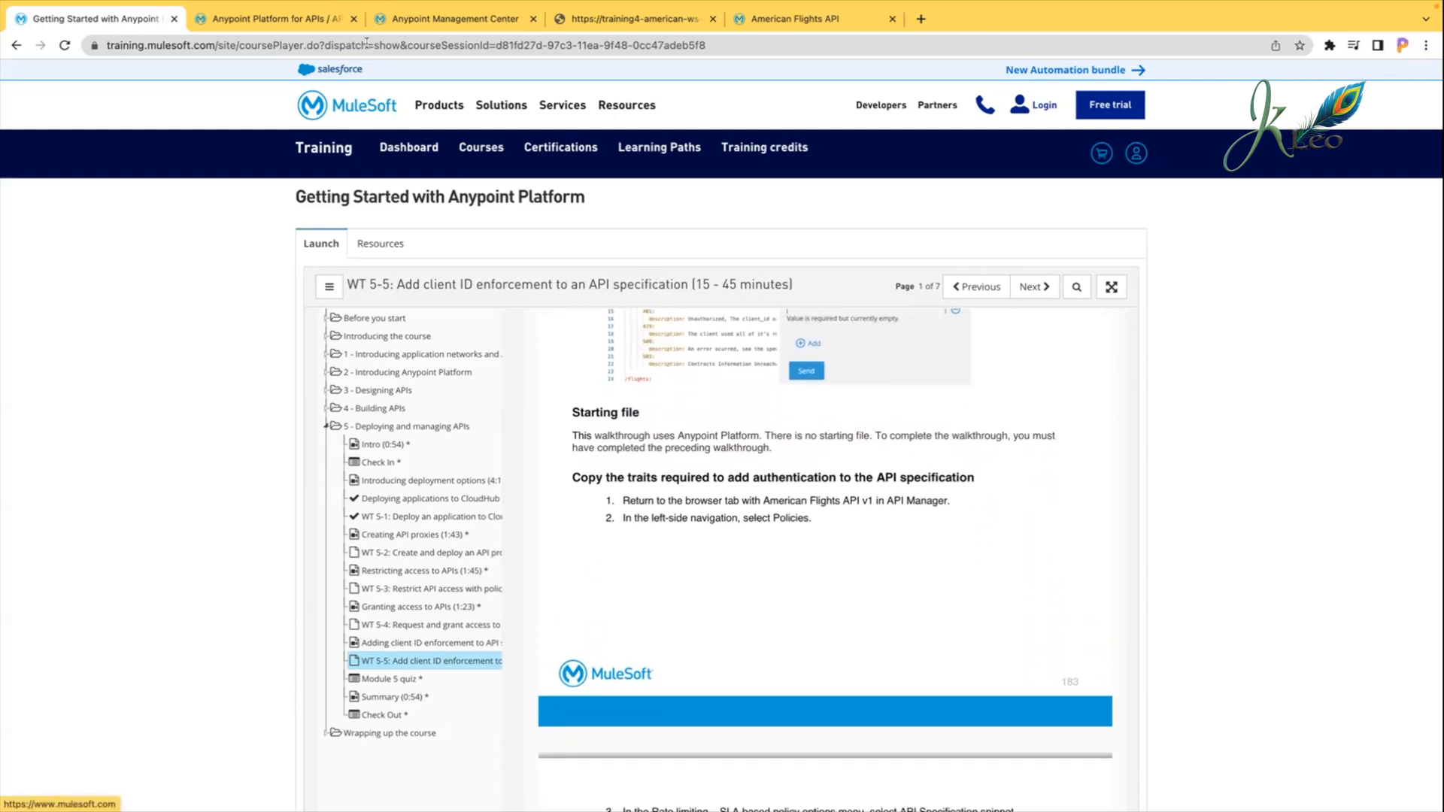
Step: In API Manager, open the API specification snippet of American Flights API's Rate limiting - SLA based policy
left_click(298, 16)
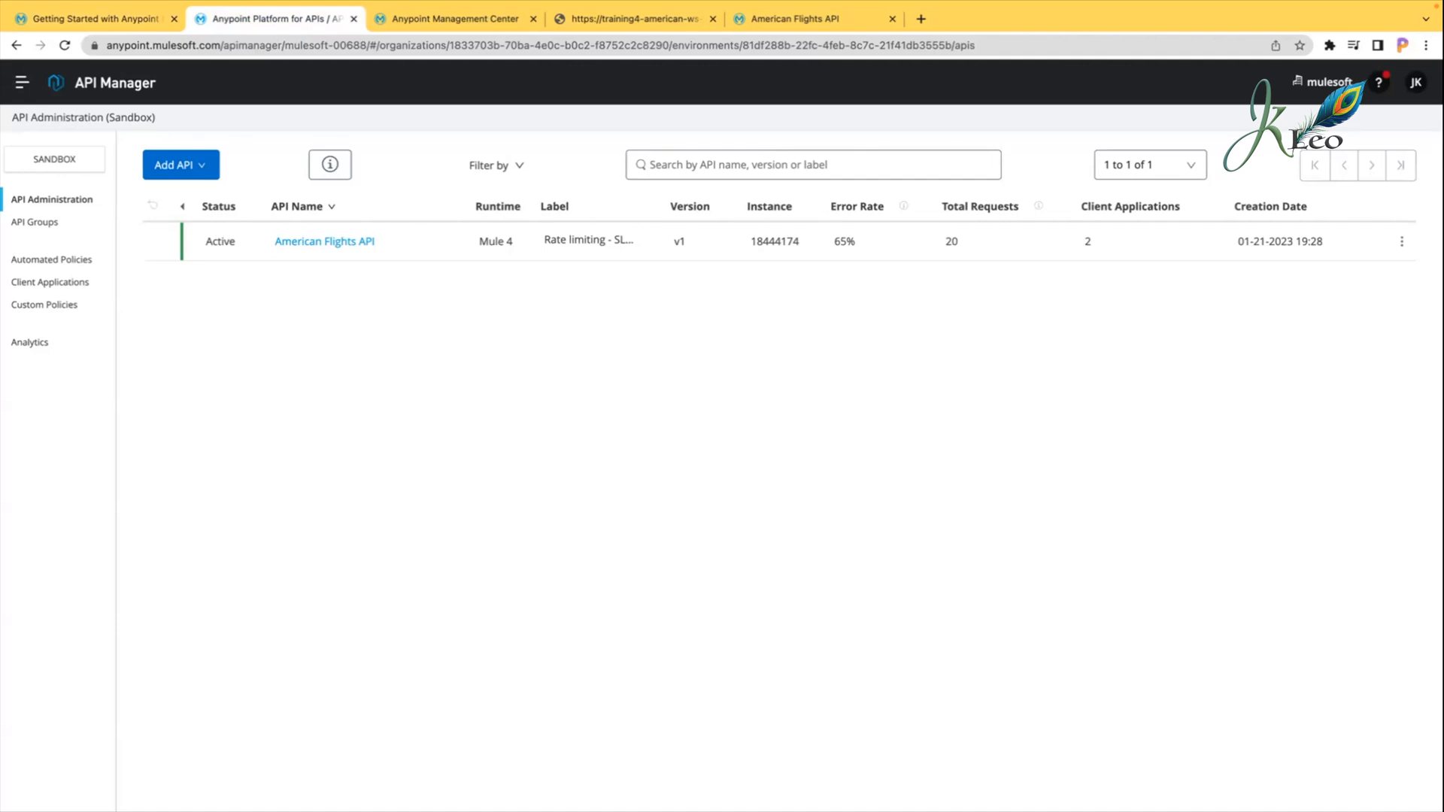
left_click(305, 244)
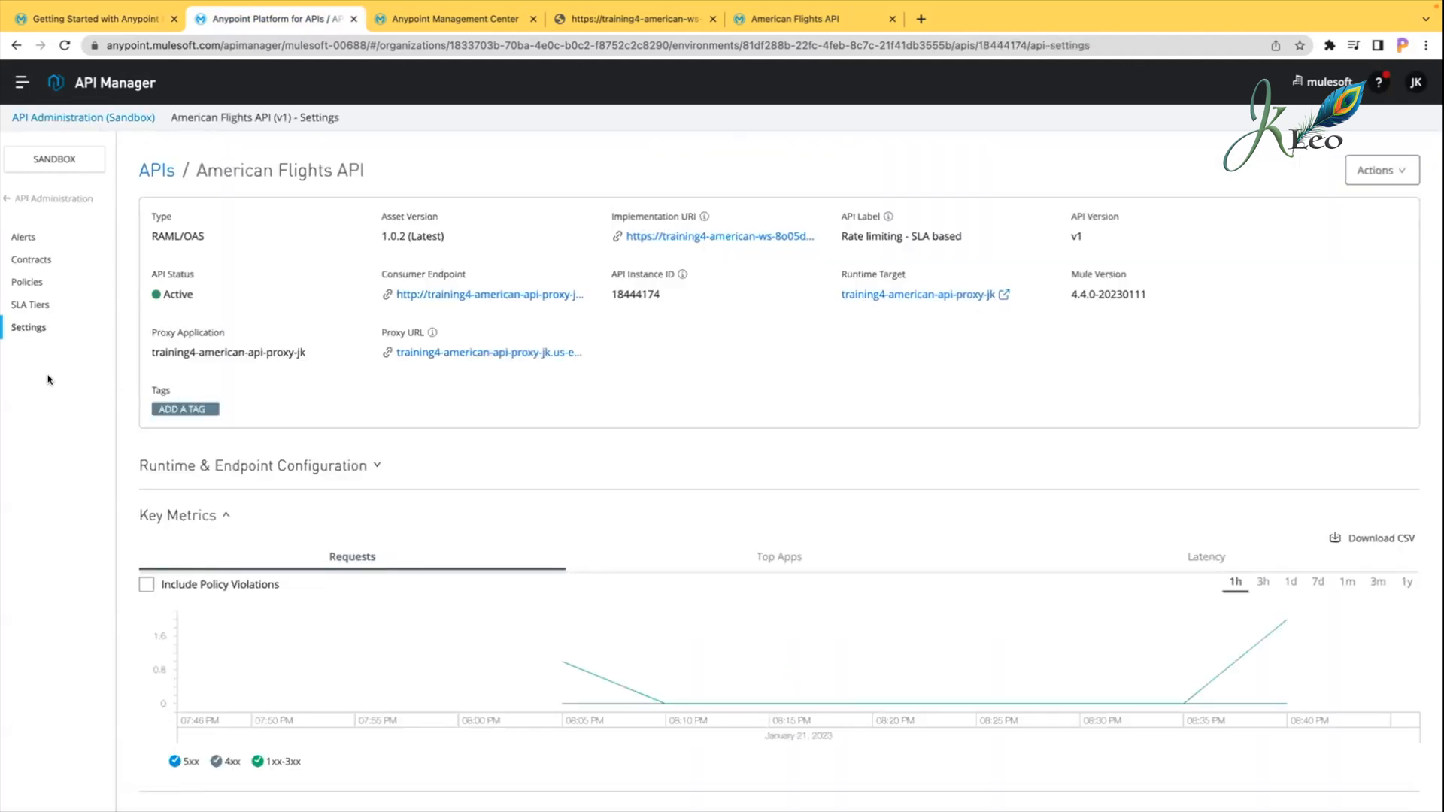
left_click(26, 282)
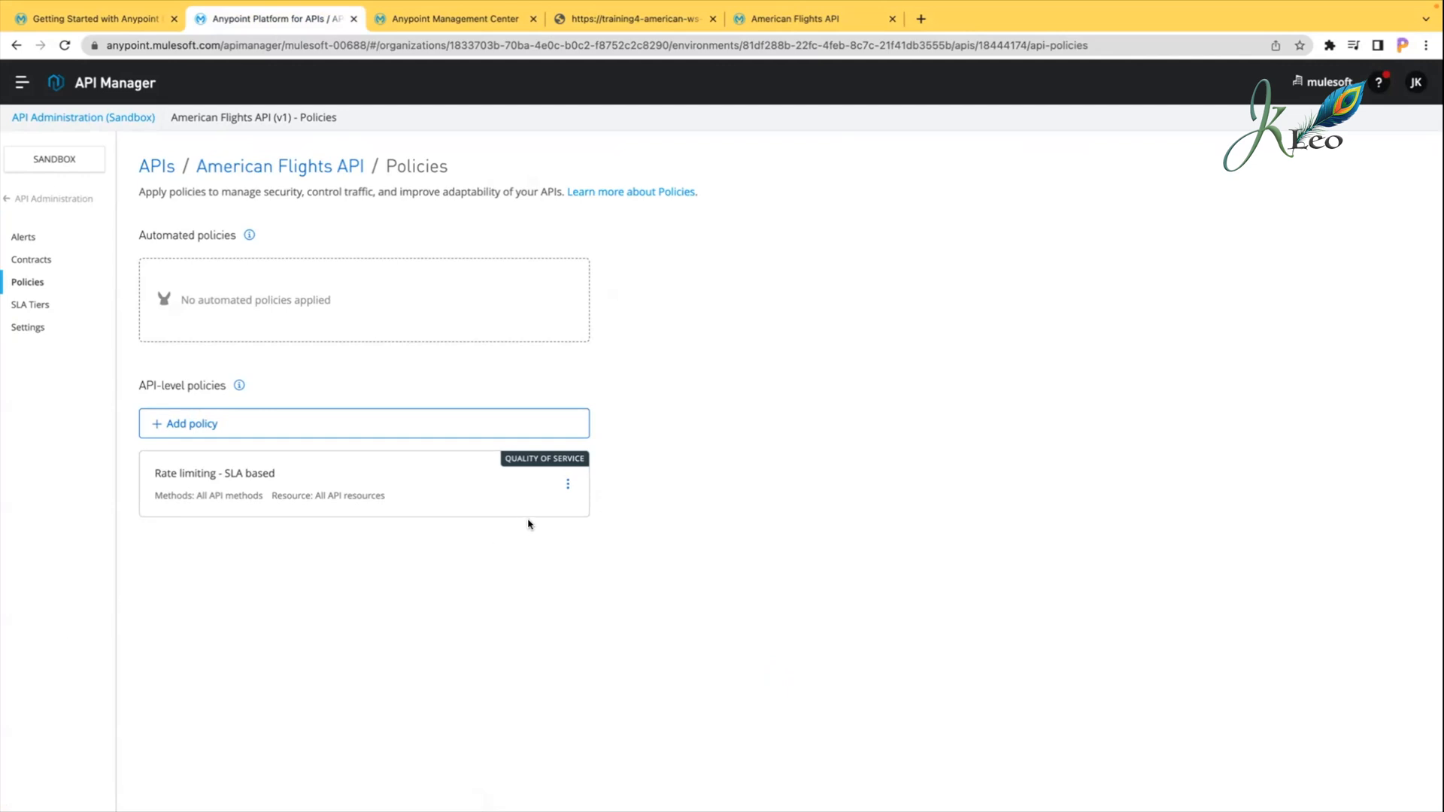
left_click(568, 484)
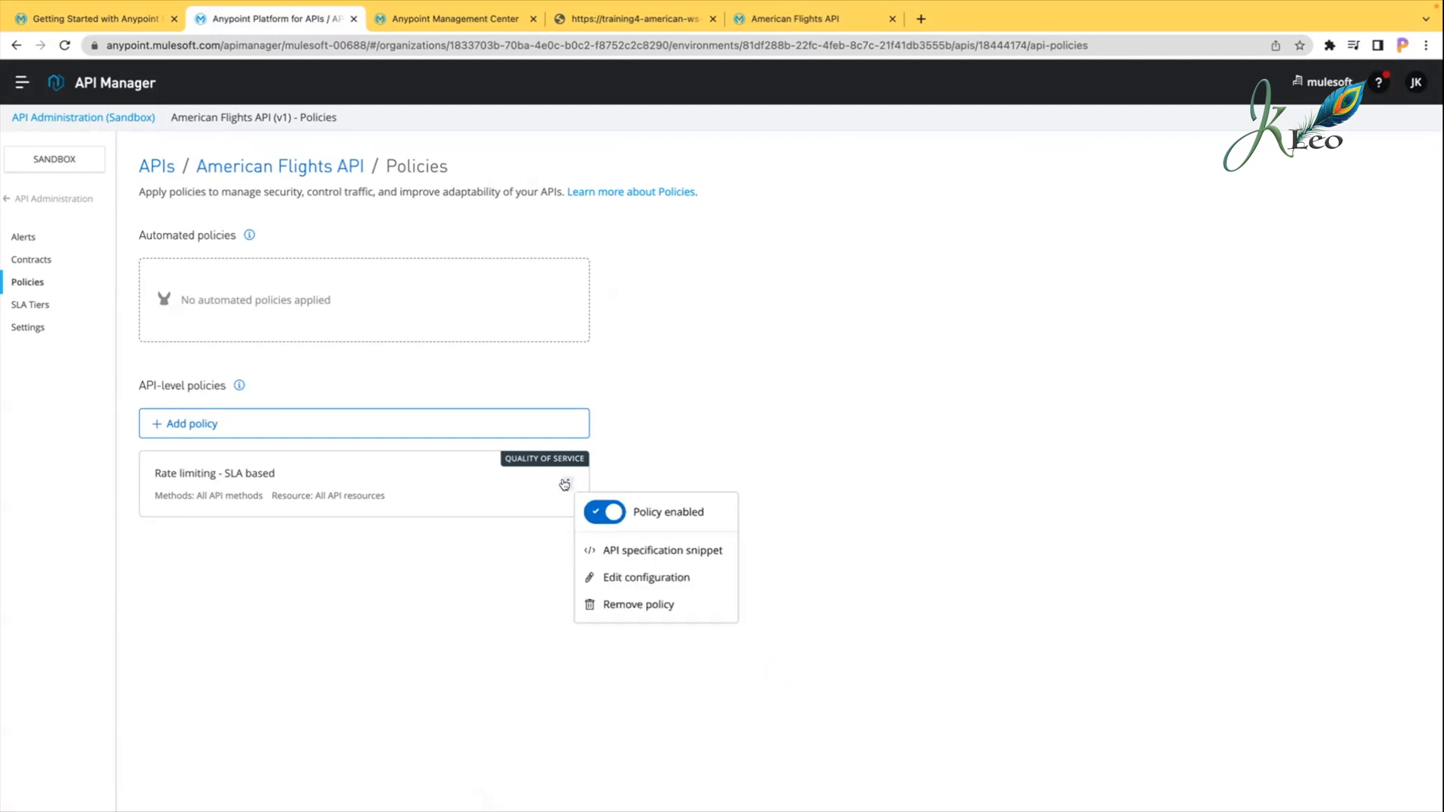
left_click(632, 554)
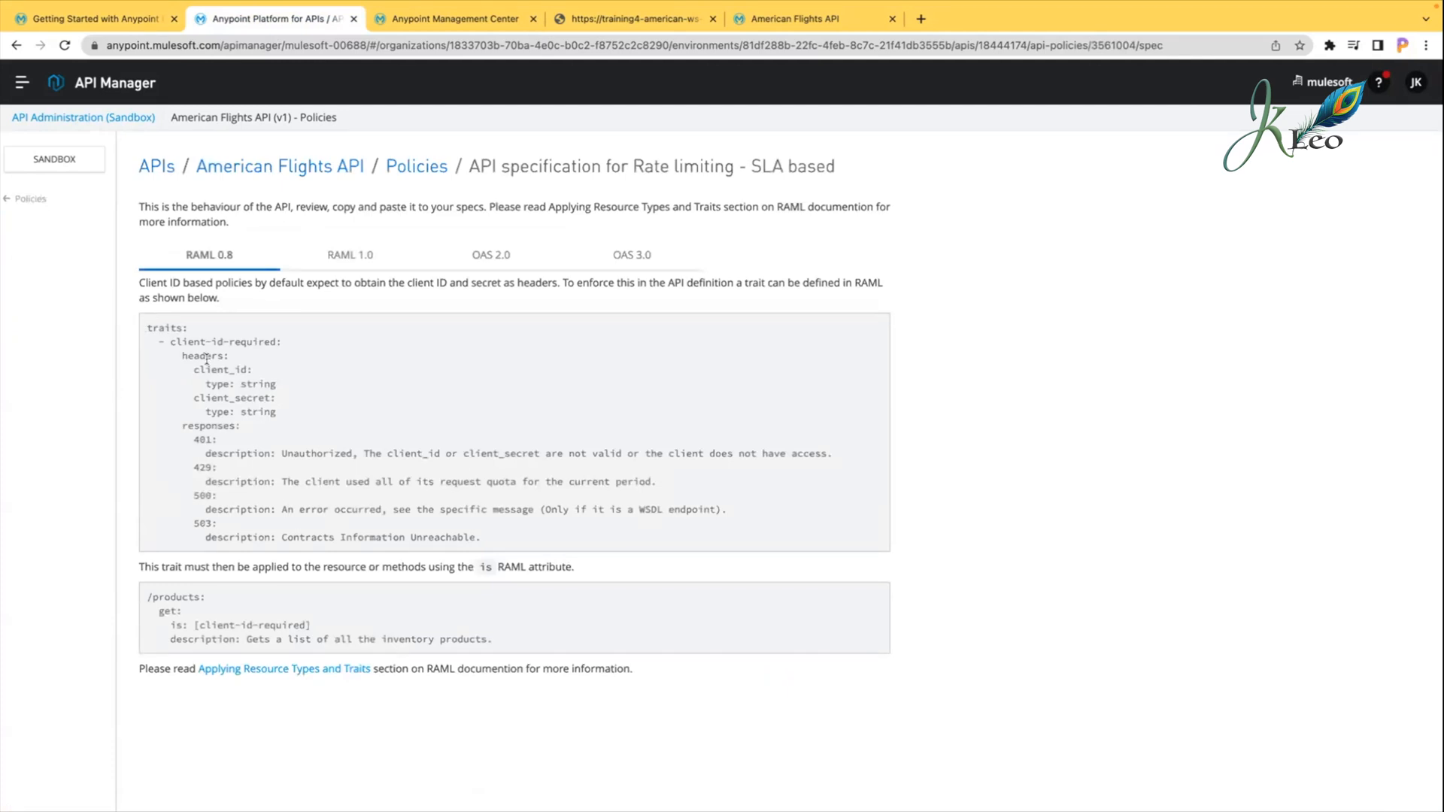
Step: Copy the full traits definition from the RAML 1.0 version of the policy's specification snippet
left_click(333, 257)
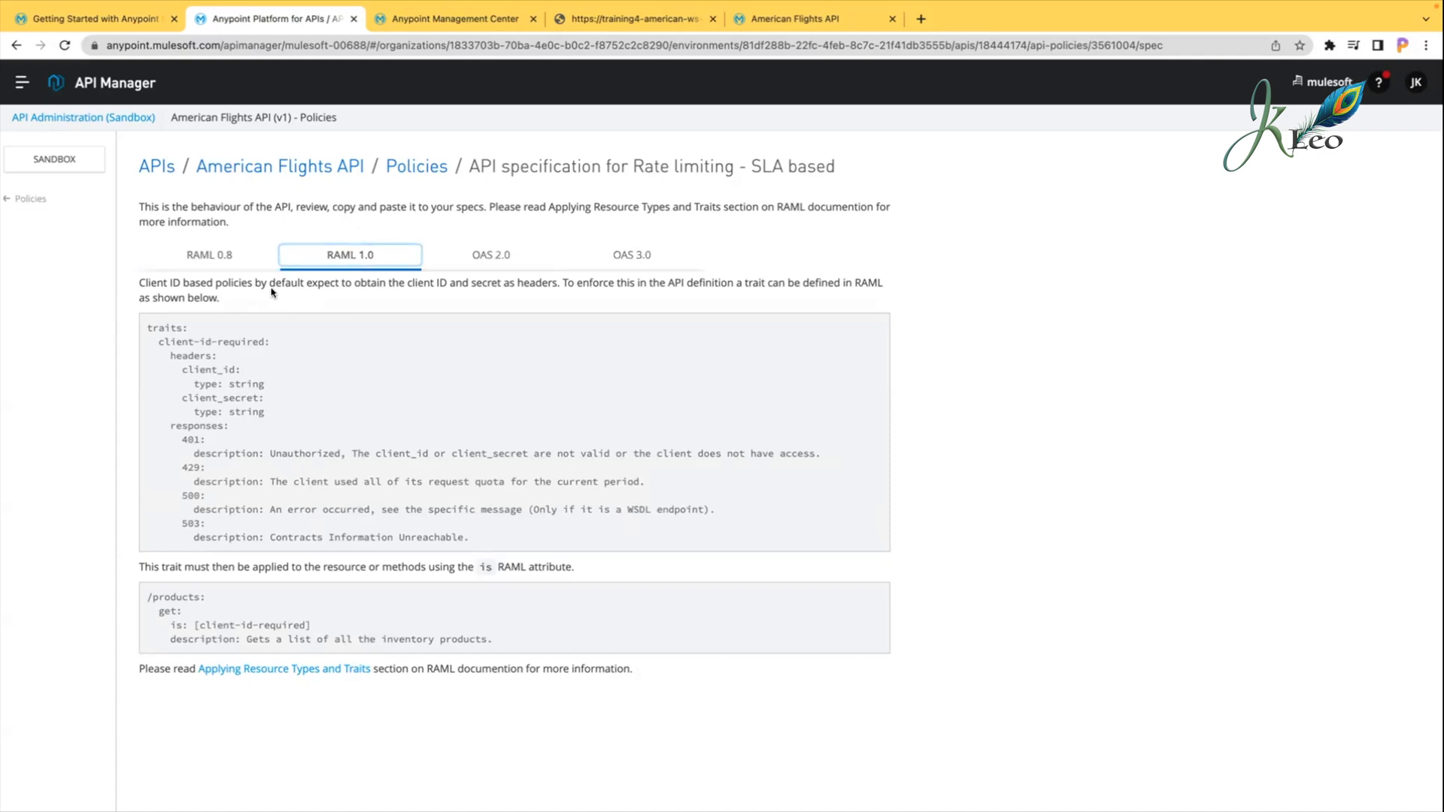
left_click_drag(146, 326, 518, 536)
key("super+c")
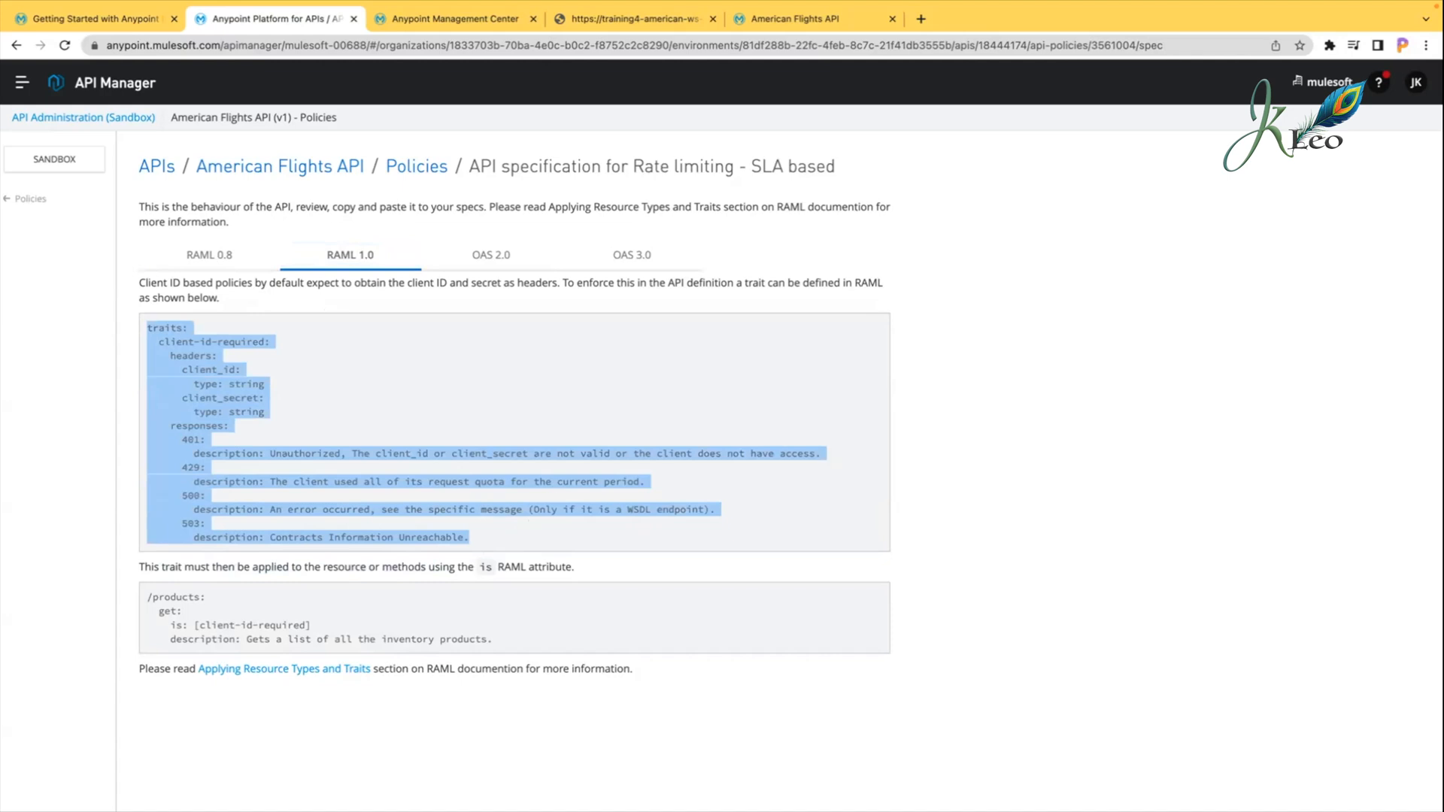
key("super+Tab")
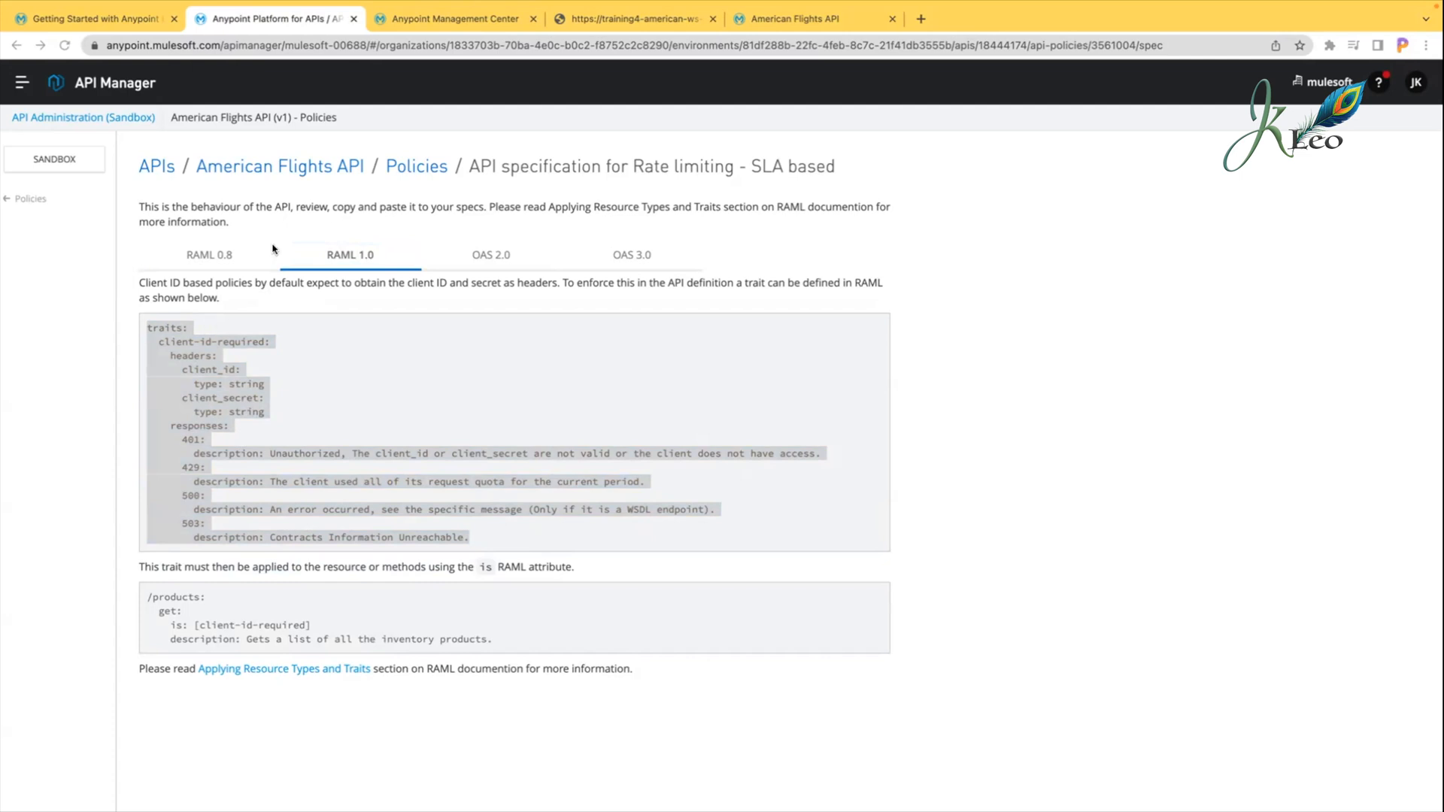
Step: Return to the American Flights API policies page and review the available options of the Rate limiting - SLA based policy
left_click(21, 198)
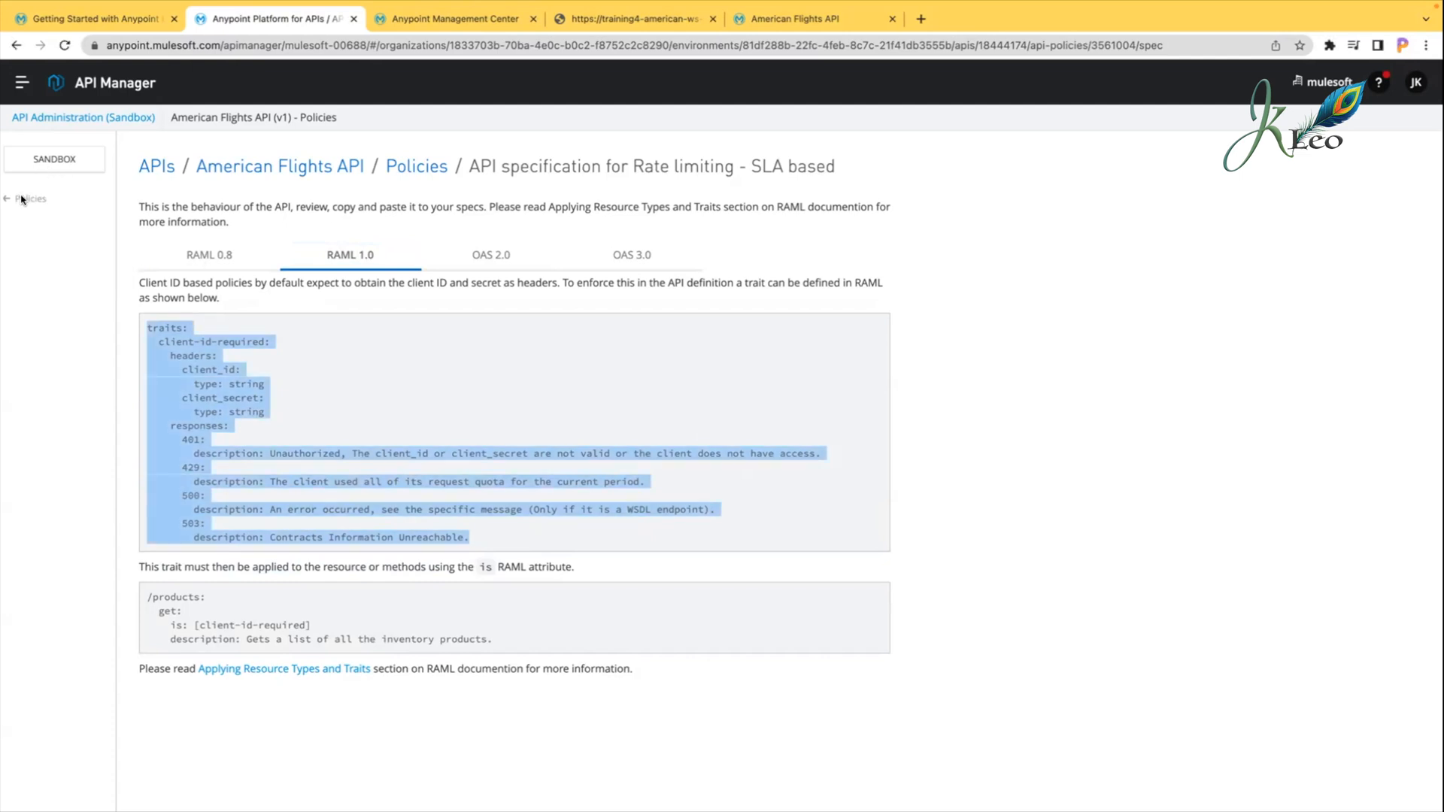
left_click(22, 198)
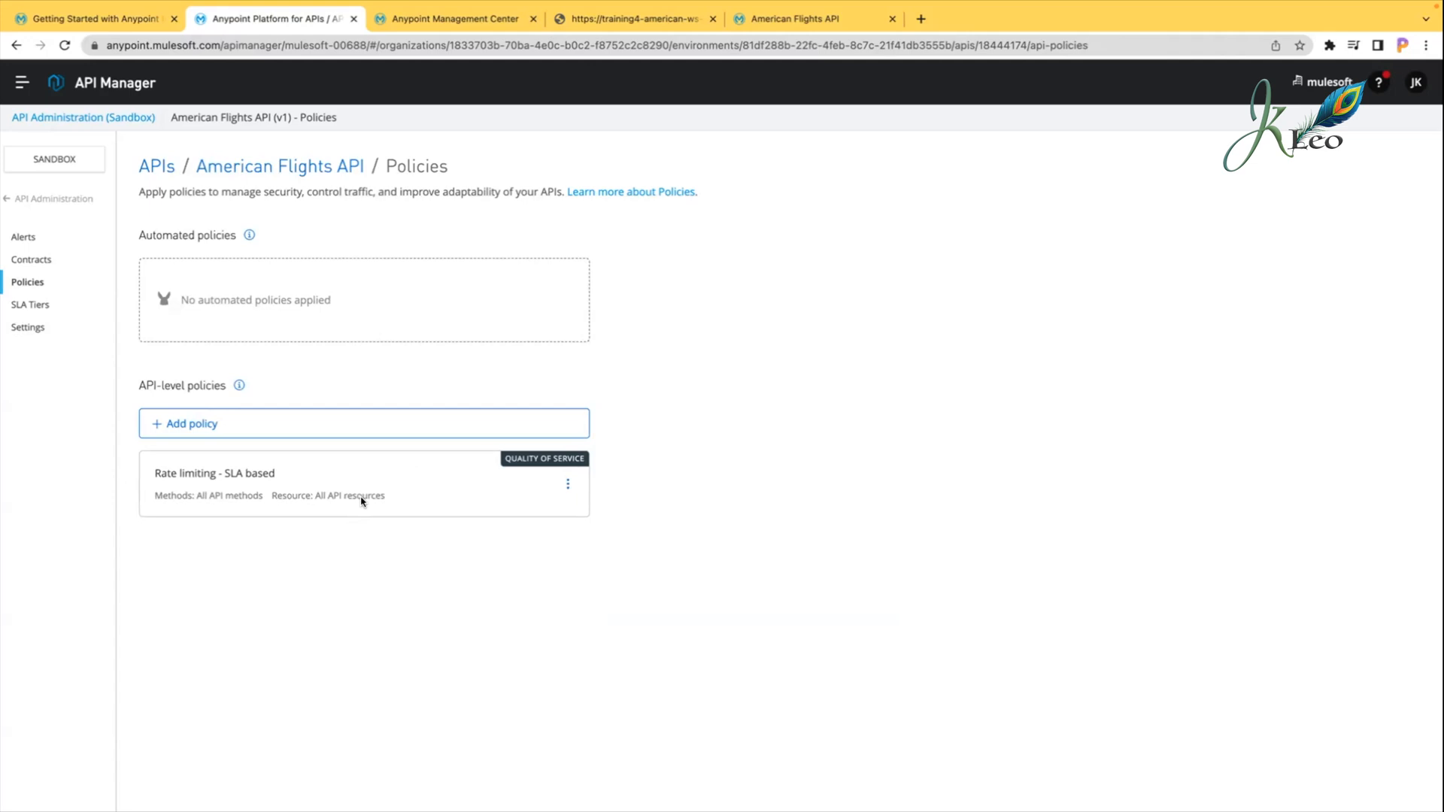
left_click(567, 484)
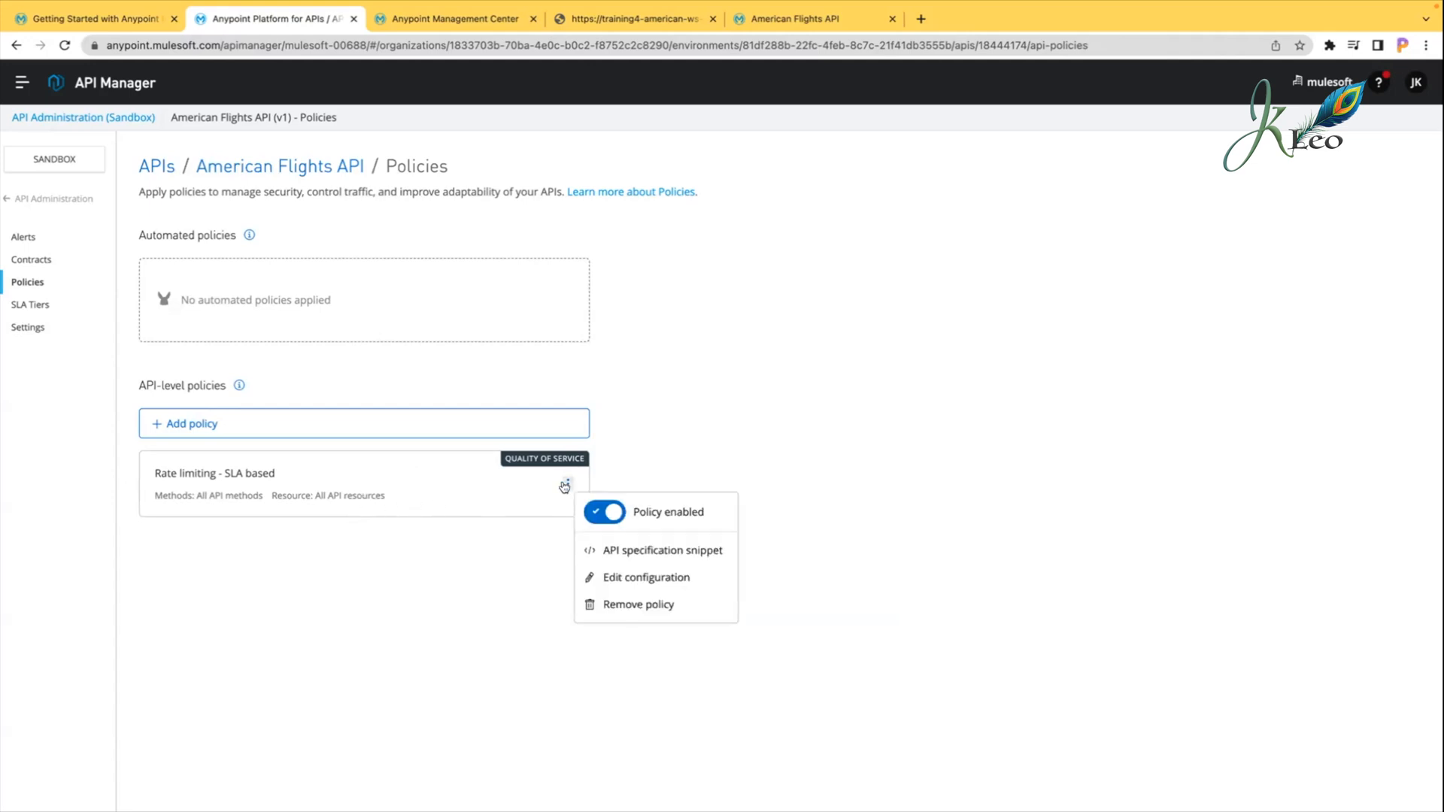
left_click(506, 564)
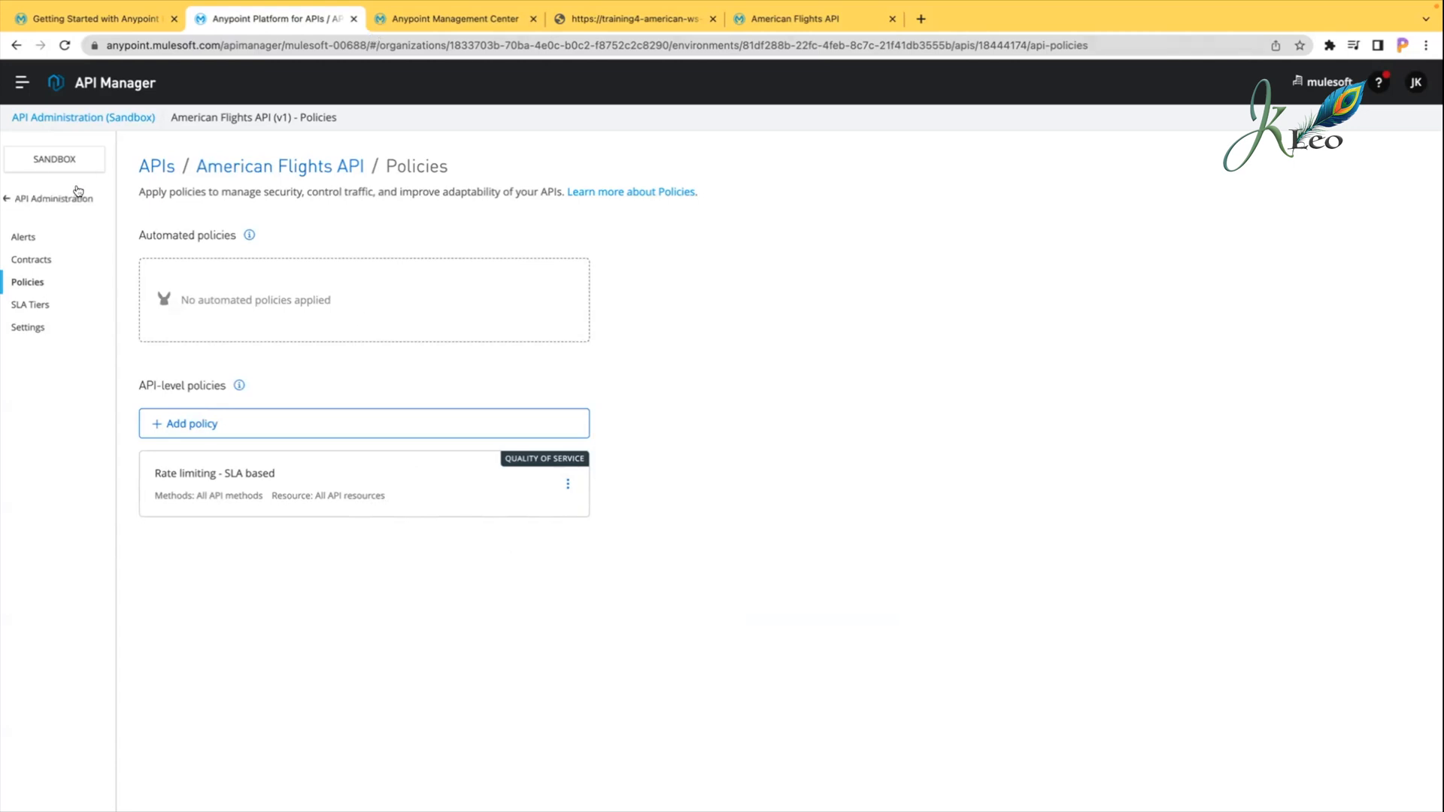
Step: Open the American Flights API project from Design Center in a new browser tab and place the cursor on the blank line above /flights
left_click(21, 83)
right_click(101, 139)
left_click(114, 146)
left_click(456, 19)
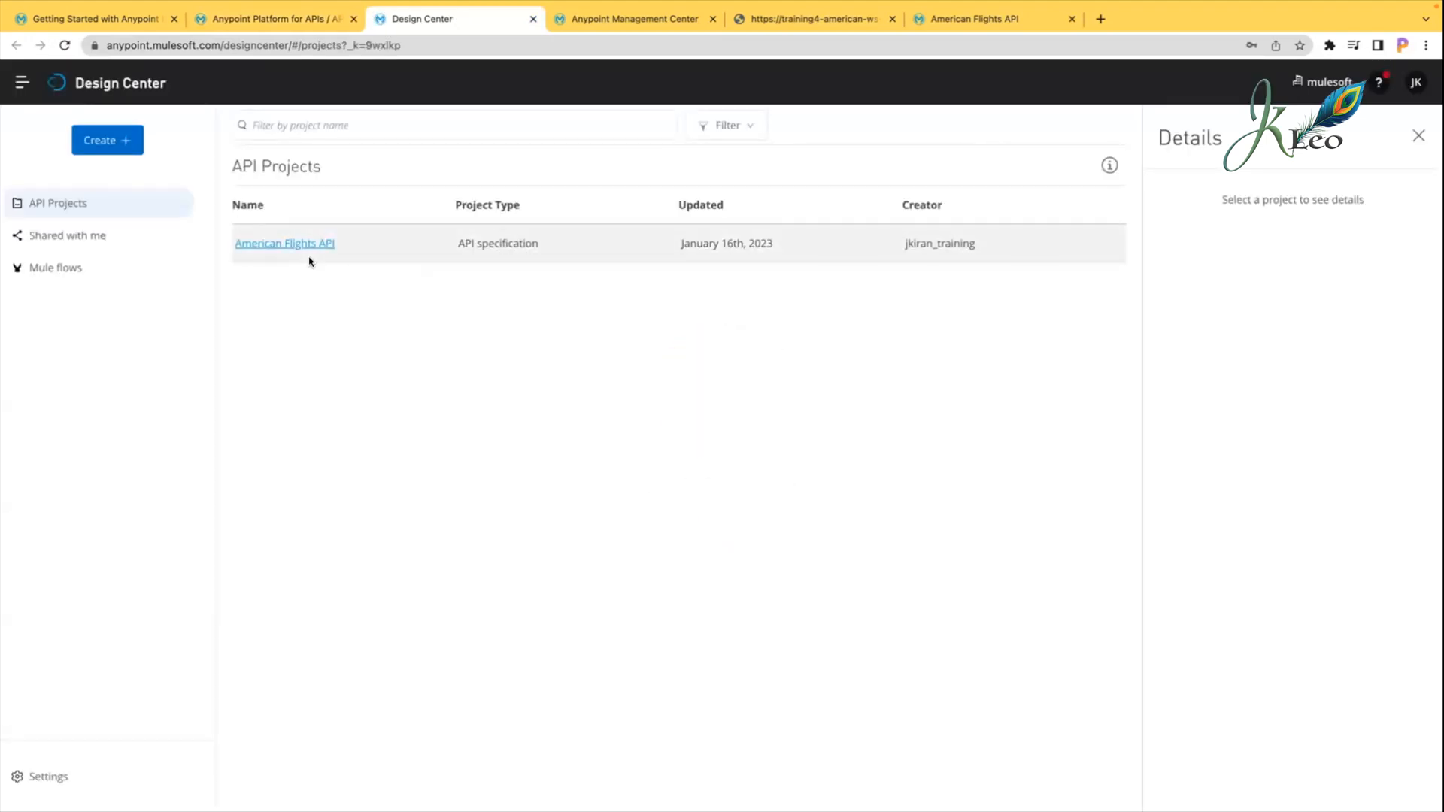
left_click(299, 244)
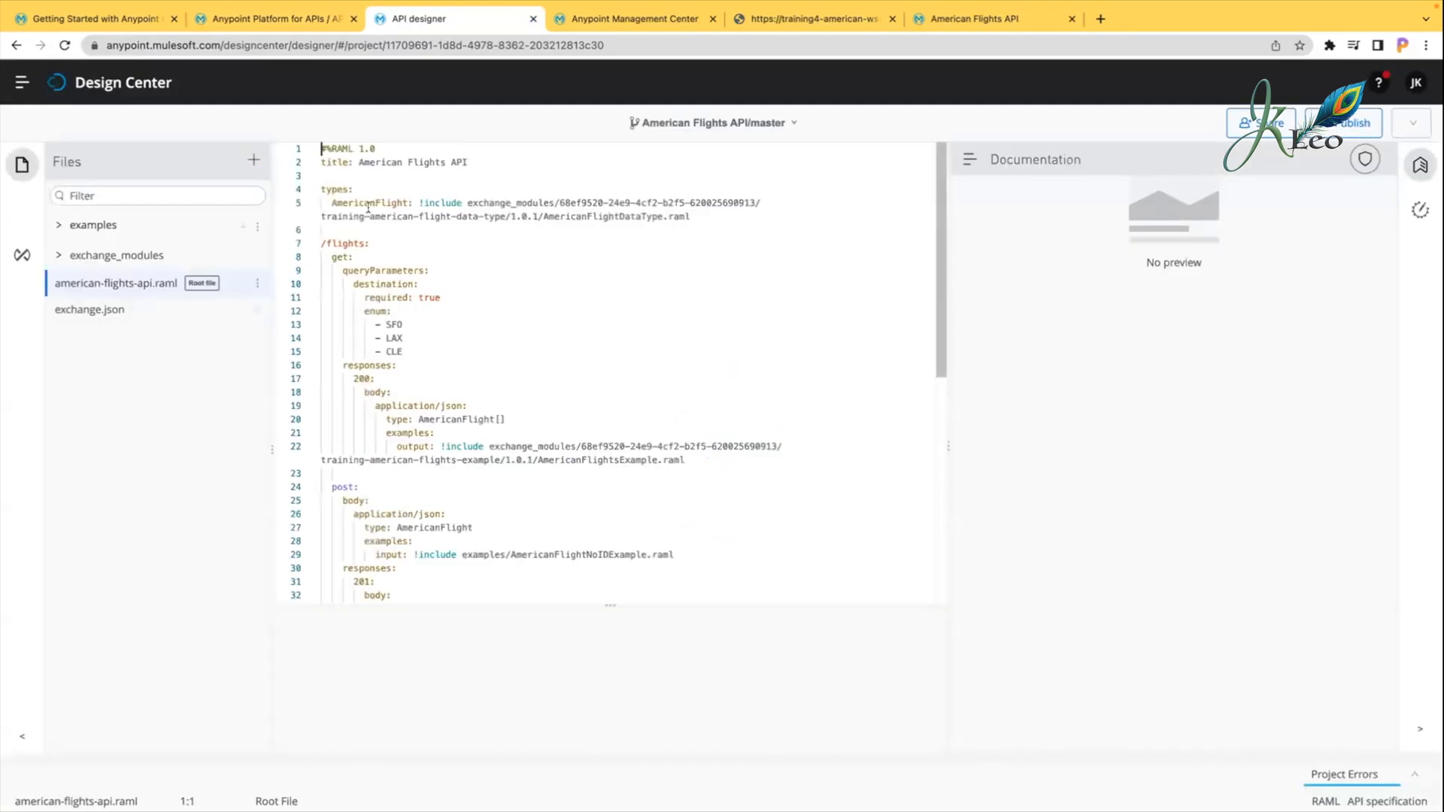
left_click(341, 229)
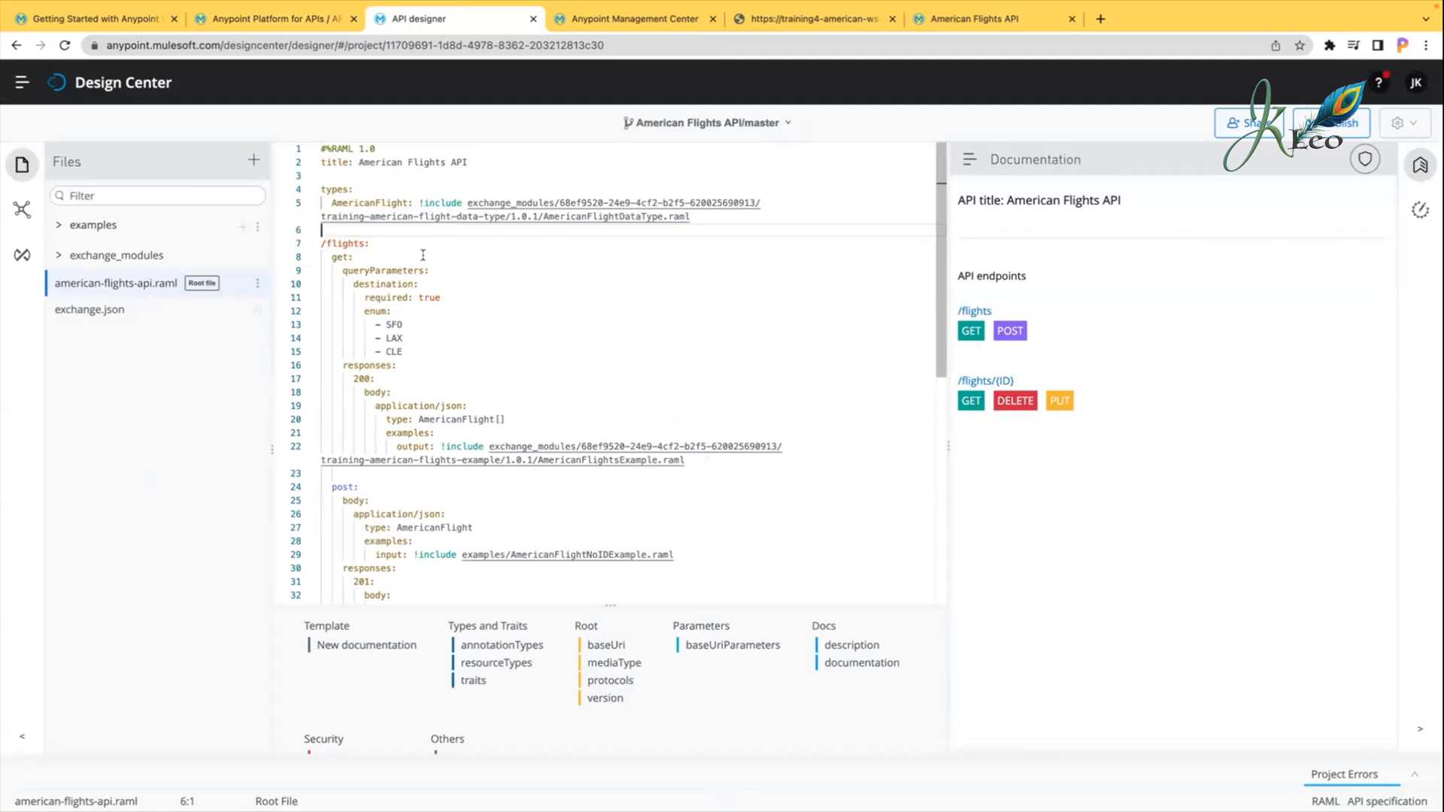
Step: Paste the copied traits definition between the types section and /flights, leaving blank lines around it
key("Return")
key("Return")
key("Return")
key("Up")
key("Up")
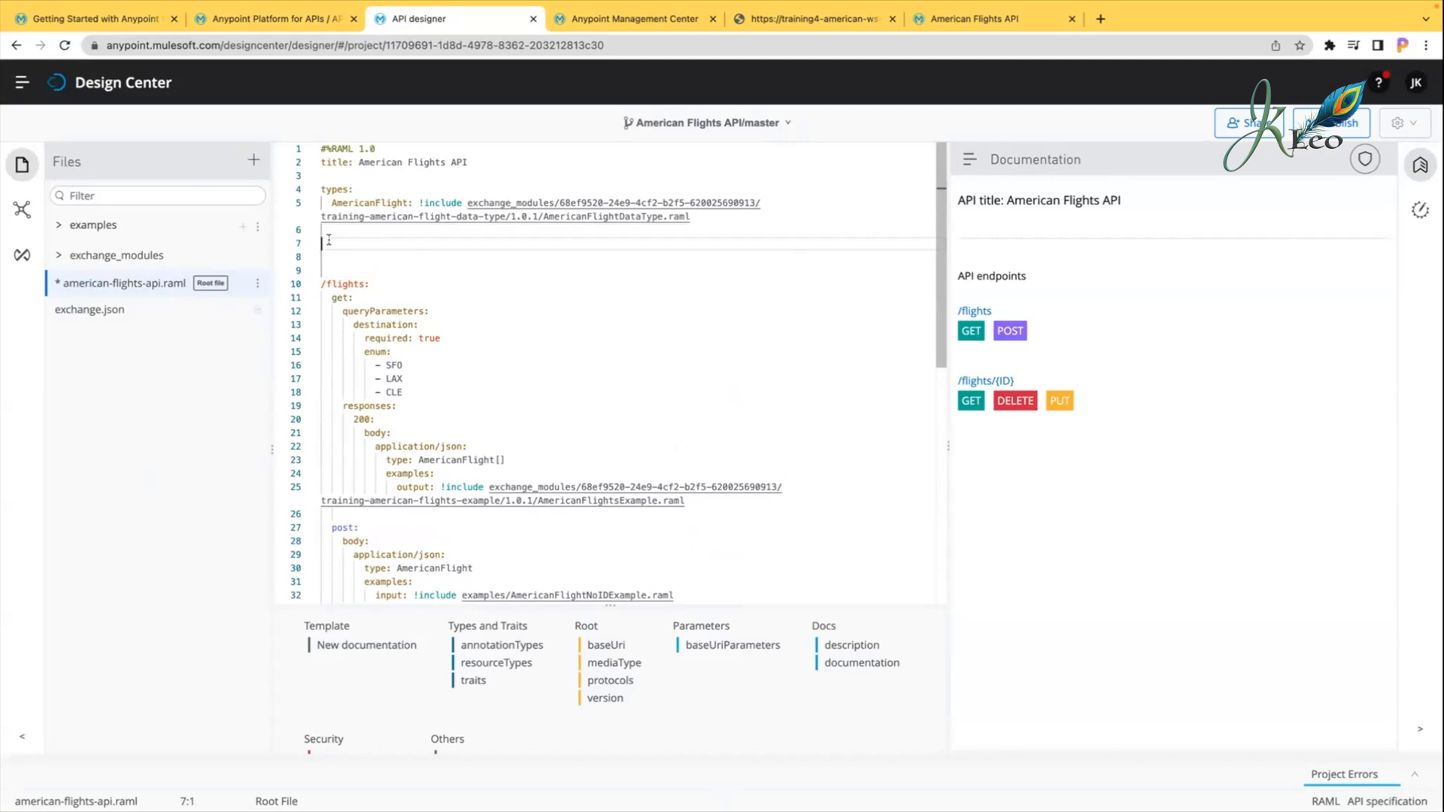
key("super+v")
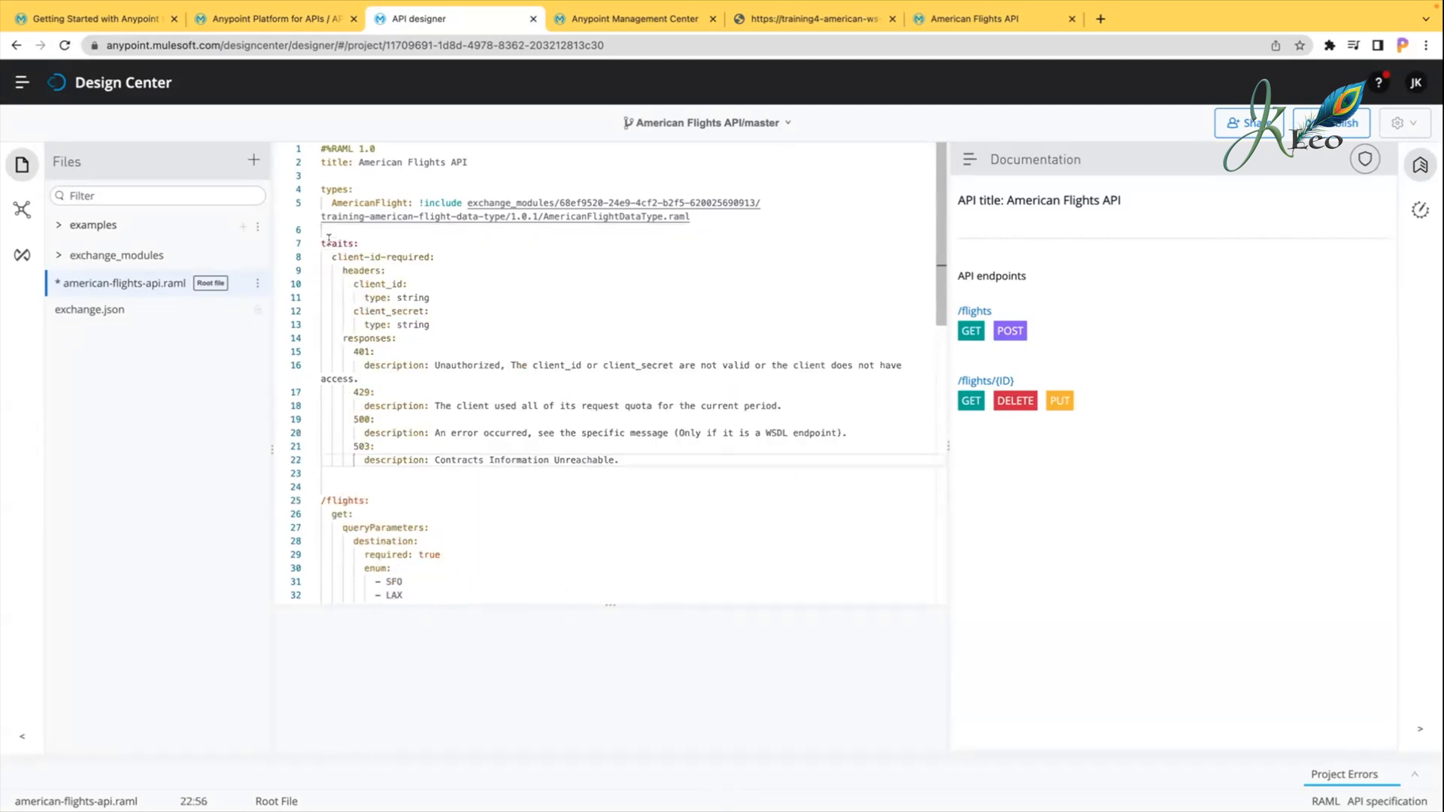
left_click_drag(331, 257, 632, 454)
left_click(631, 461)
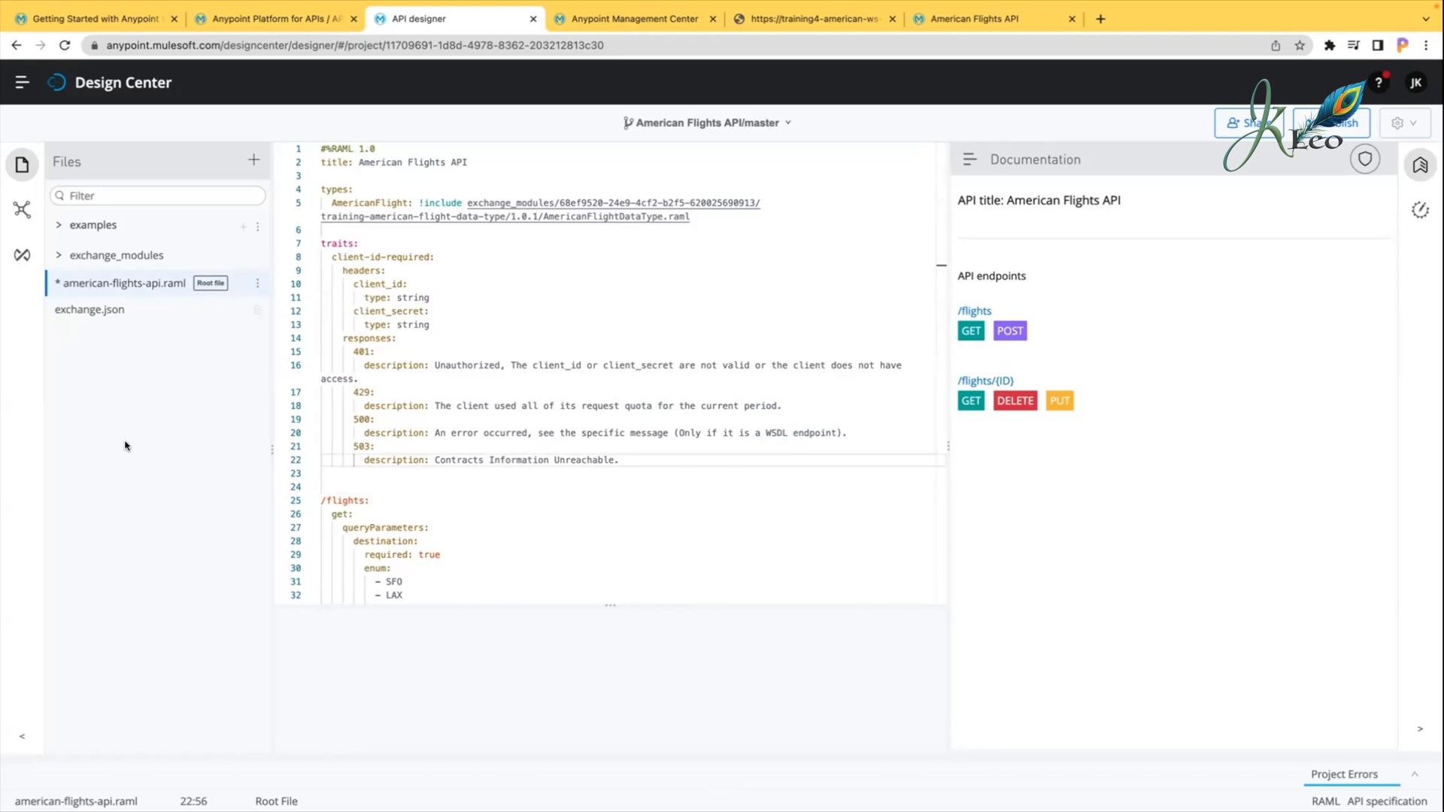
Step: Check the traits block's root-level indentation against the types section and the /flights resource
left_click(330, 233)
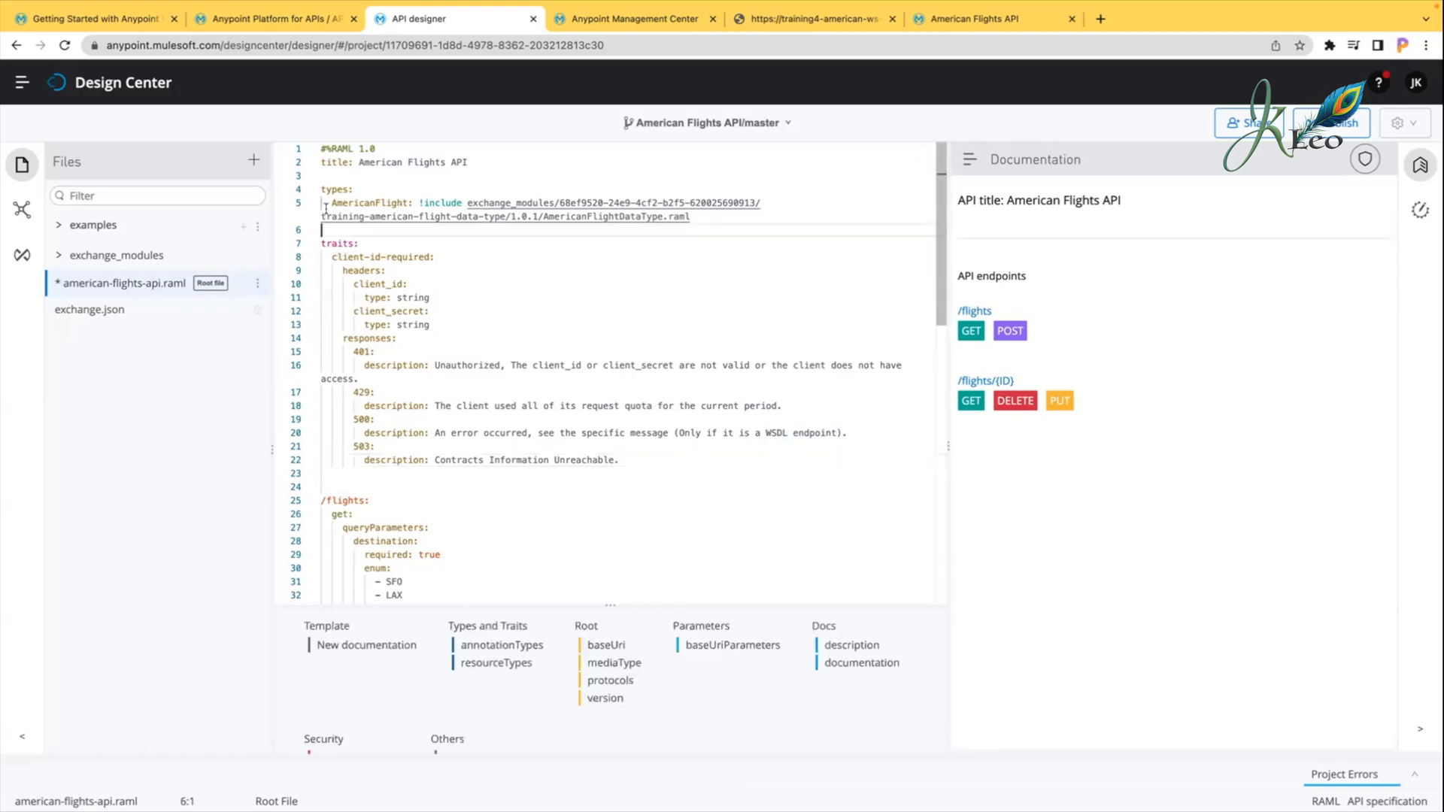
left_click(331, 500)
left_click(380, 482)
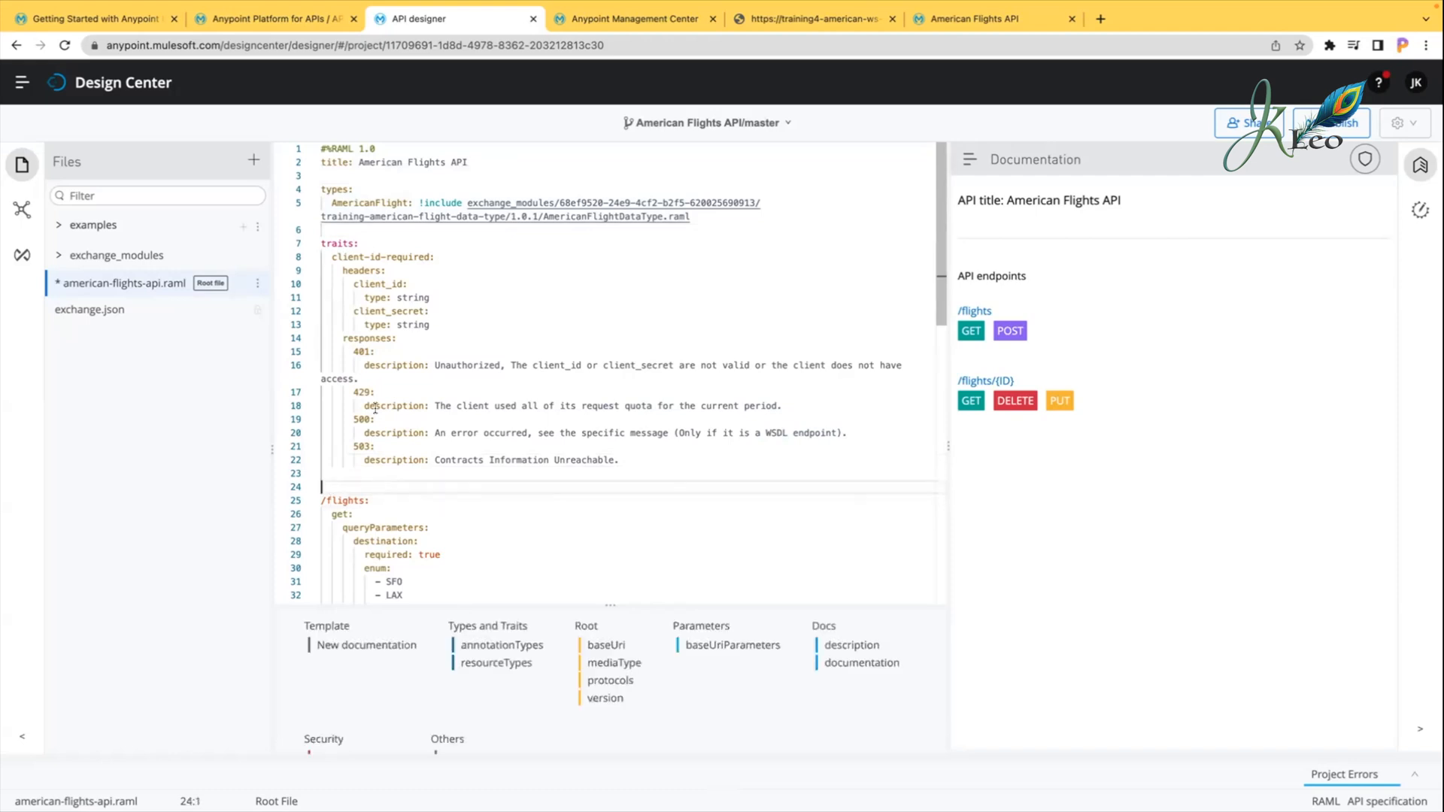
left_click(331, 189)
left_click(330, 501)
left_click(340, 460)
left_click_drag(321, 243, 657, 455)
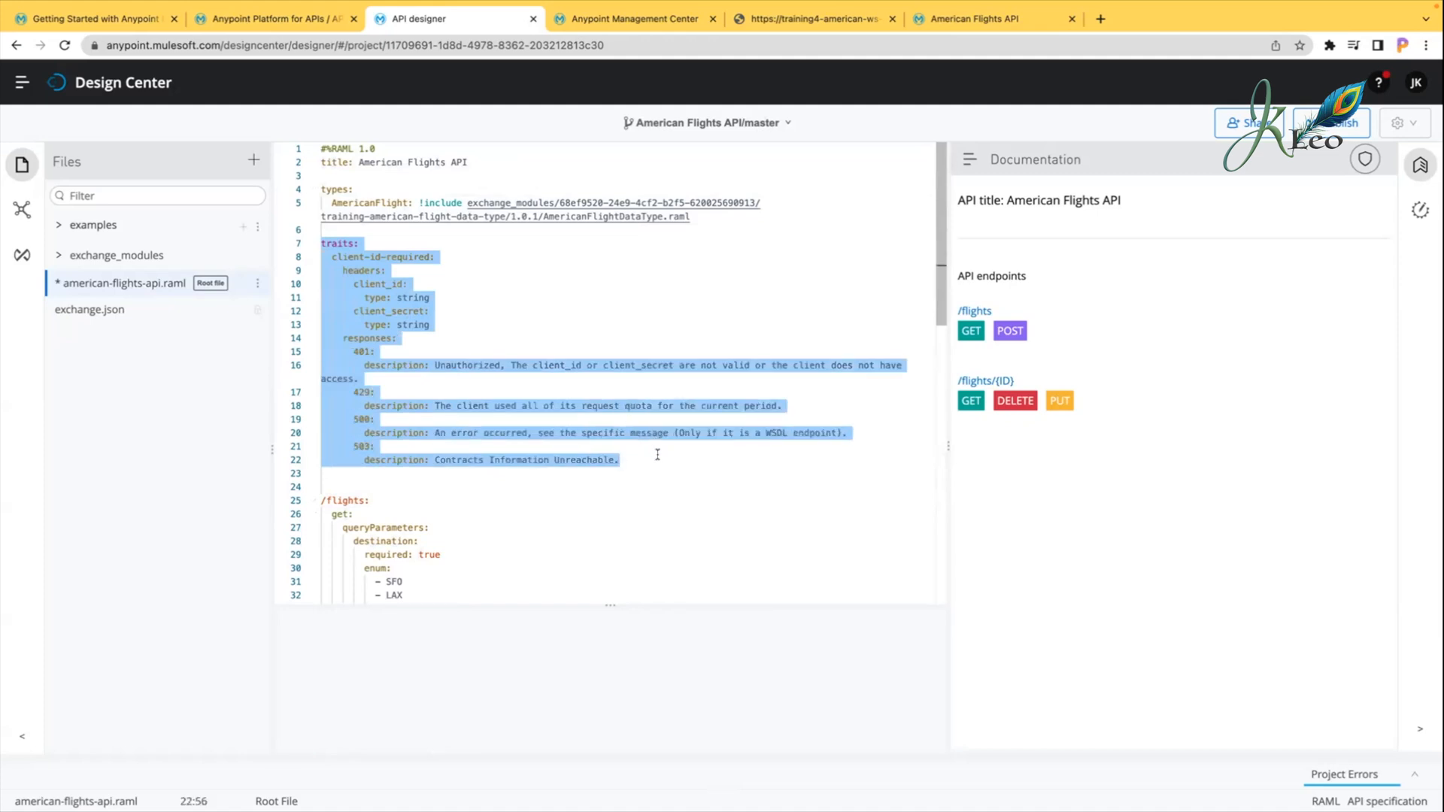
left_click(656, 456)
Step: Insert a new line directly under /flights, above its get method, and compare its indentation with the root-level nodes
left_click(394, 501)
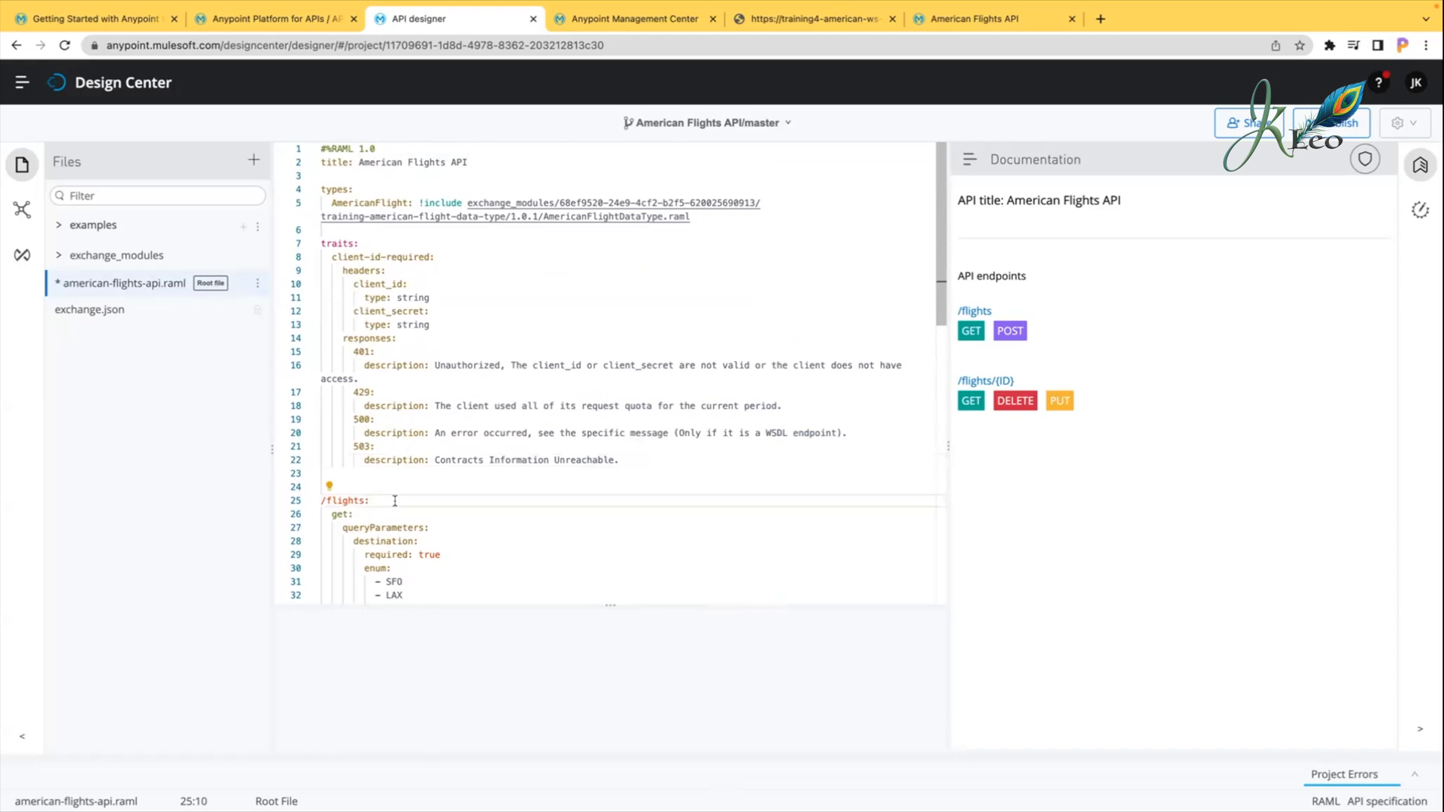
key("Return")
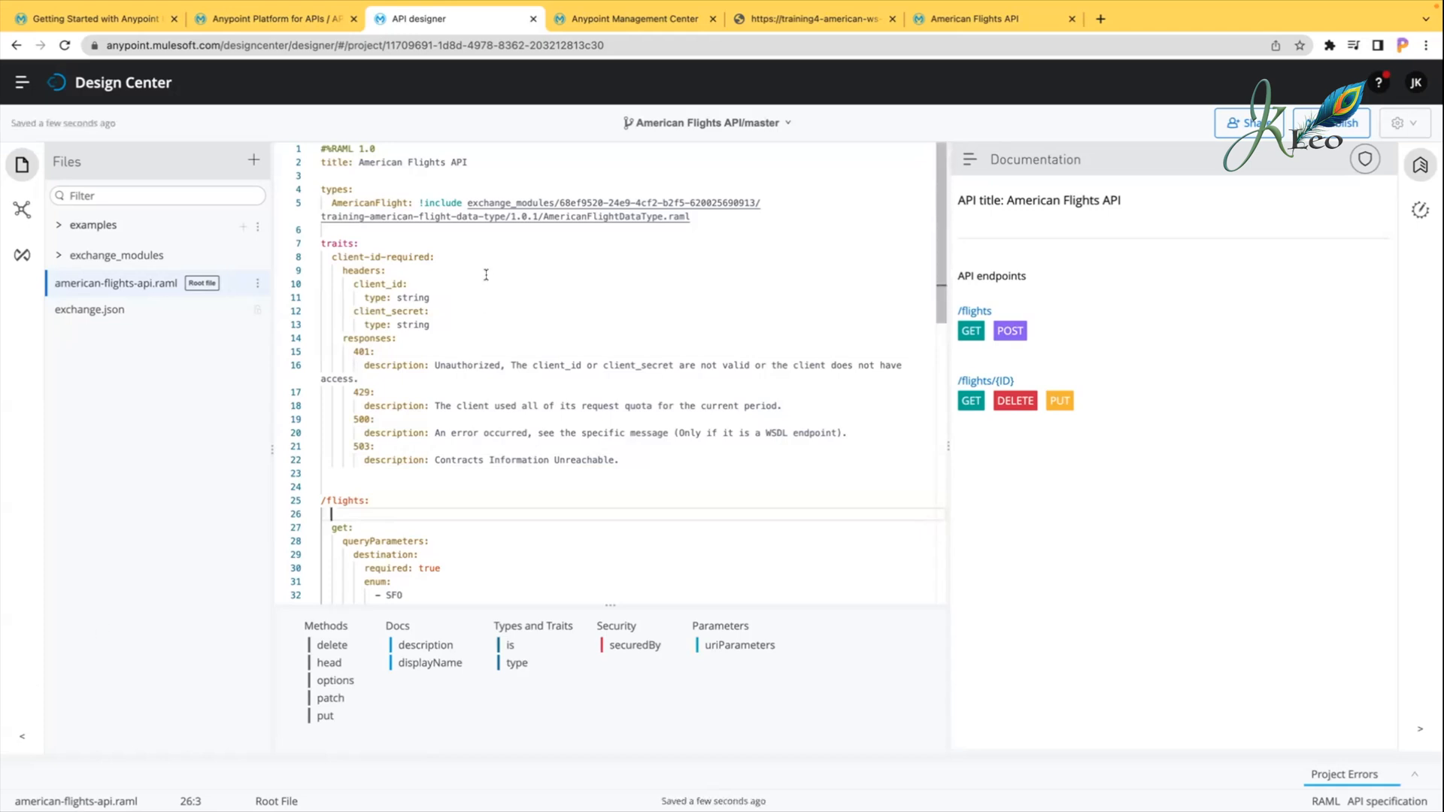
left_click(328, 230)
left_click_drag(370, 501, 299, 498)
left_click(339, 514)
left_click(325, 242)
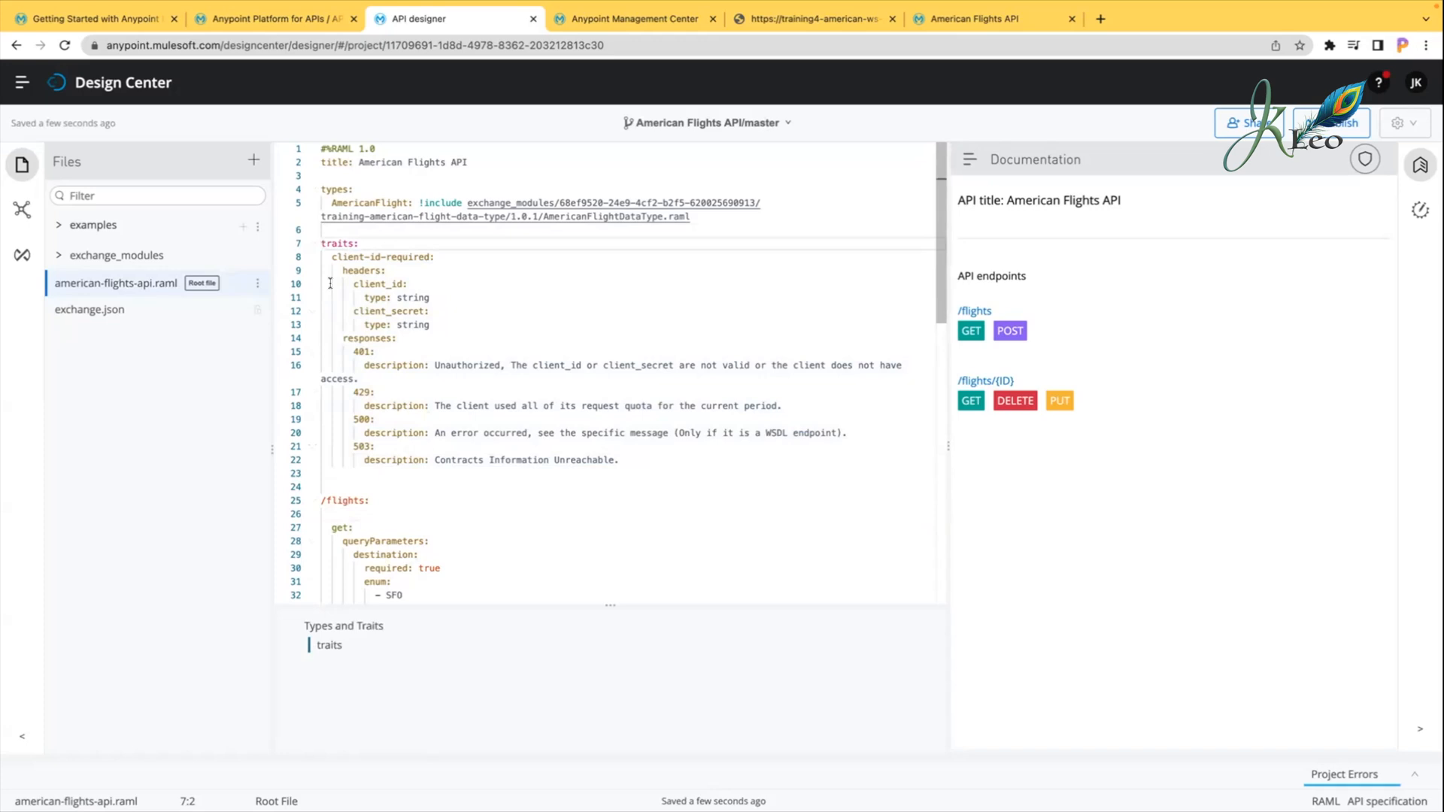
left_click(370, 500)
left_click(354, 511)
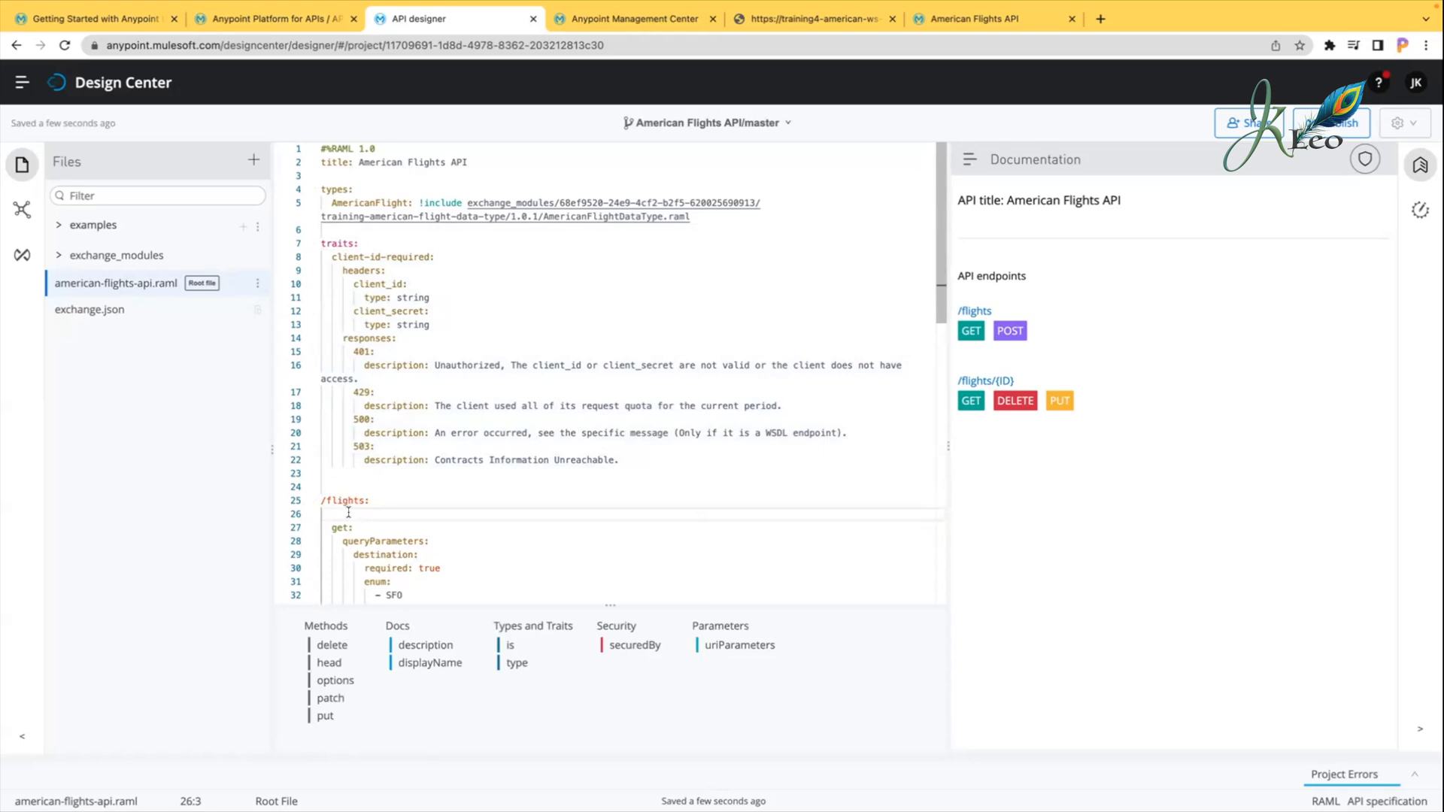
Step: Remove the extra blank line above /flights and add an indented is: [] node directly beneath the resource
left_click(331, 486)
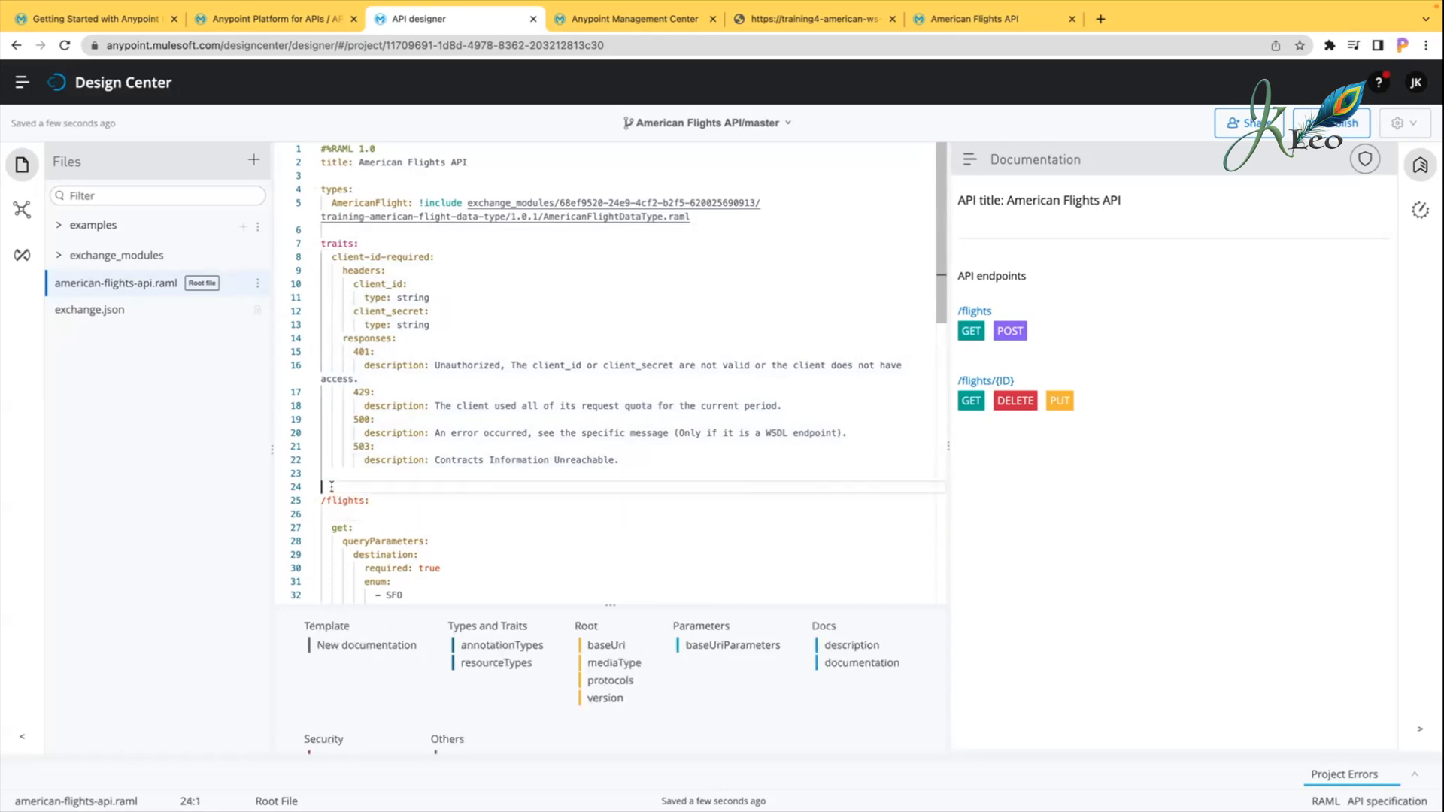
key("BackSpace")
left_click(341, 501)
key("Tab")
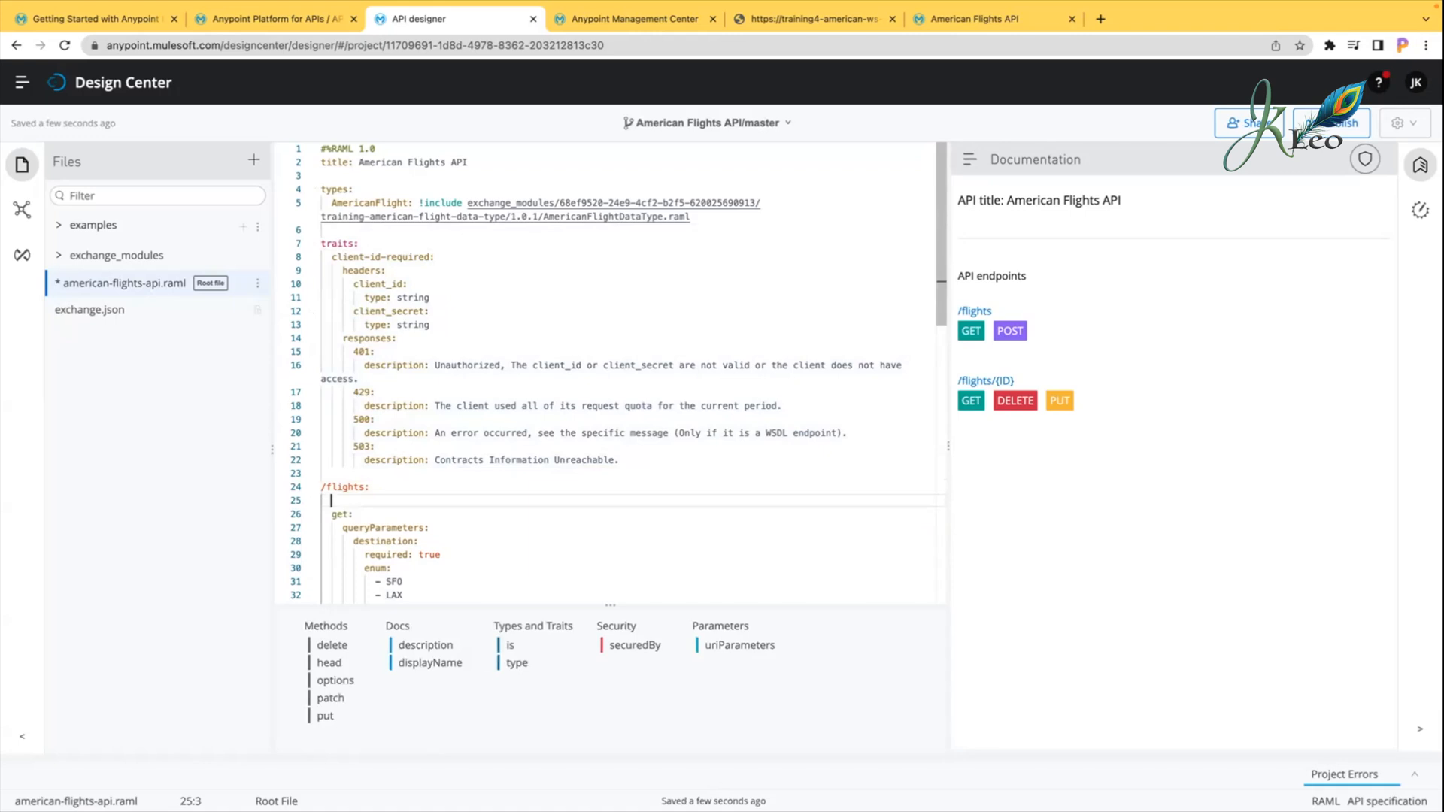
type("is: [")
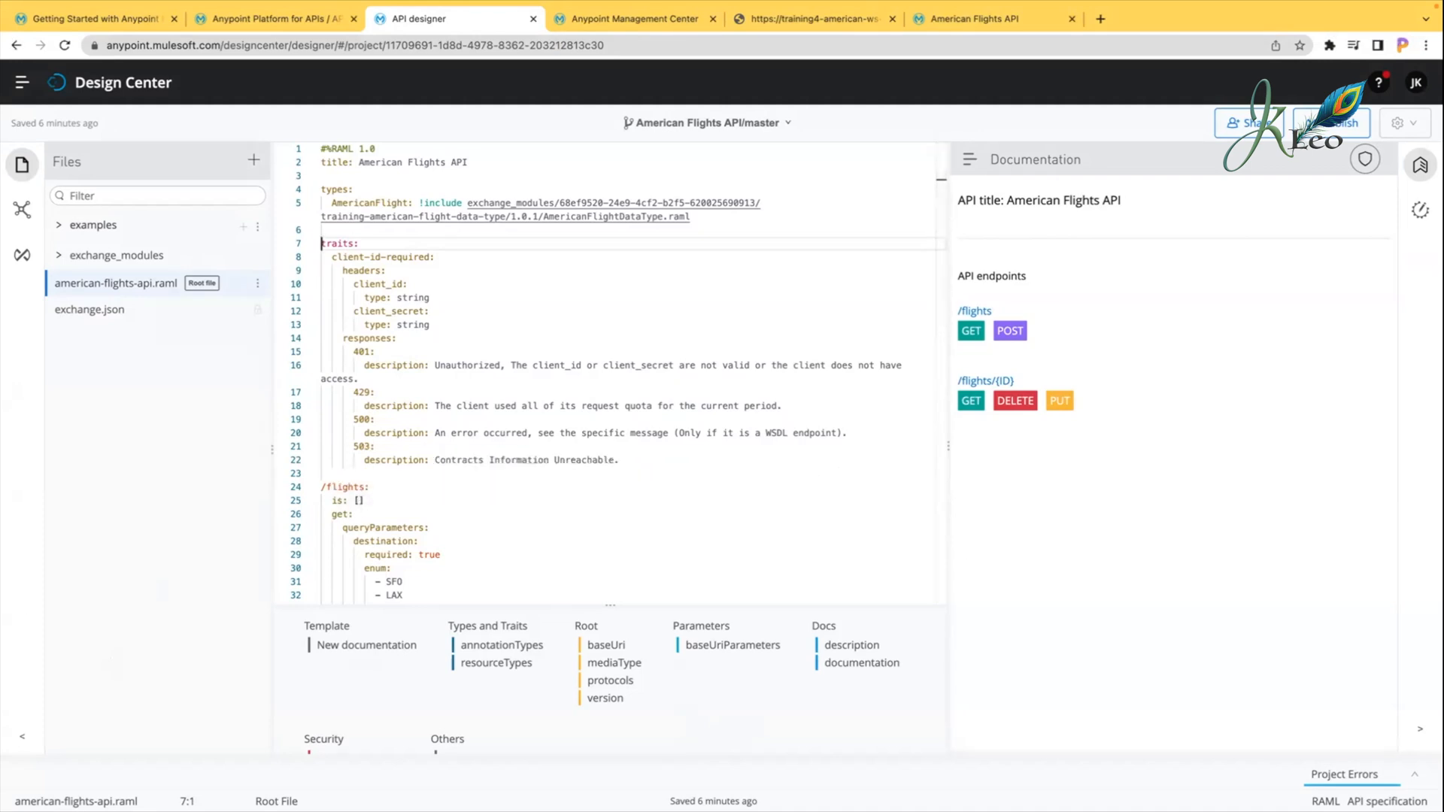
Step: Copy the trait name client-id-required into the brackets of the is node under /flights and check it against the trait definition
double_click(380, 257)
key("ctrl+c")
left_click(359, 500)
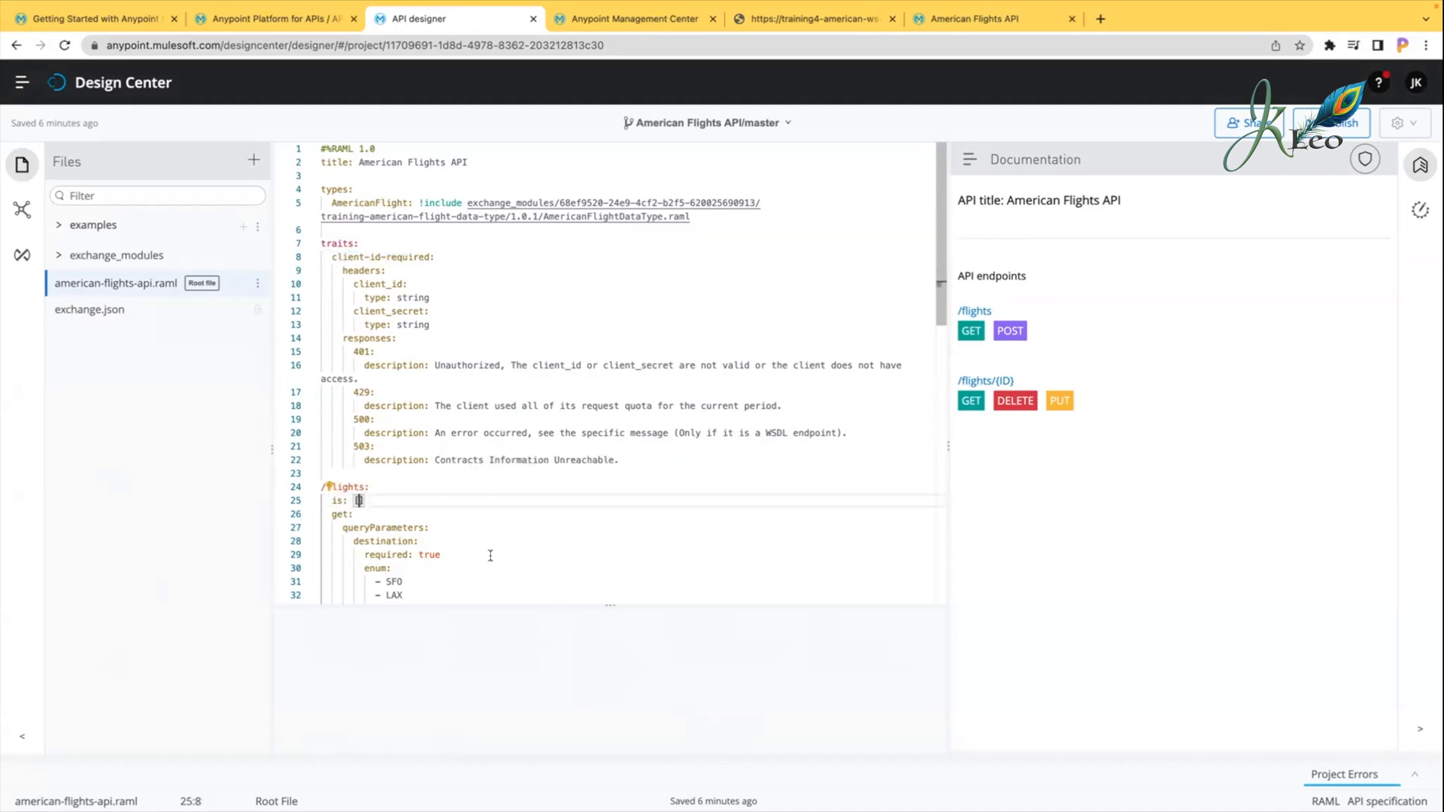
key("ctrl+v")
left_click(479, 502)
double_click(375, 256)
triple_click(375, 257)
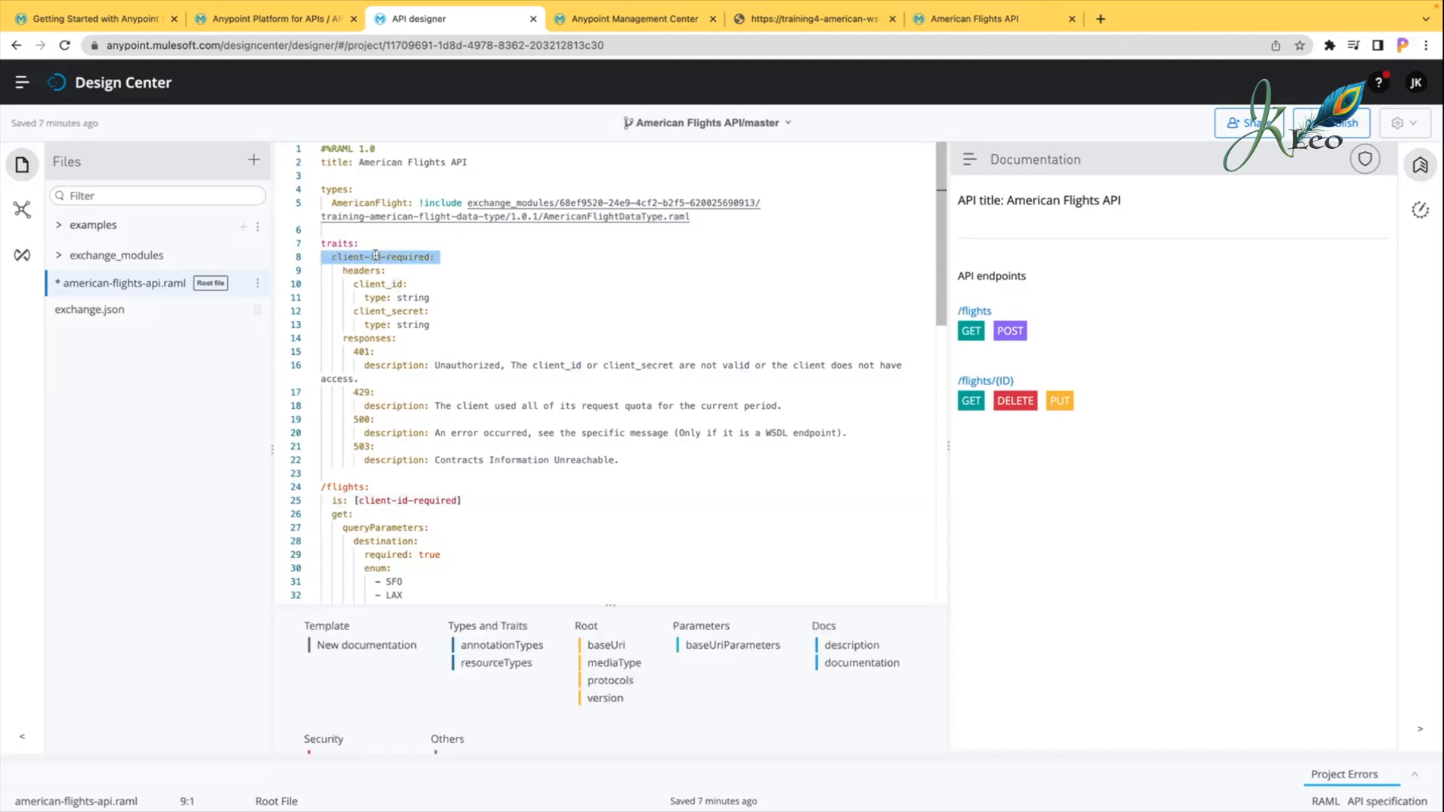
left_click(384, 501)
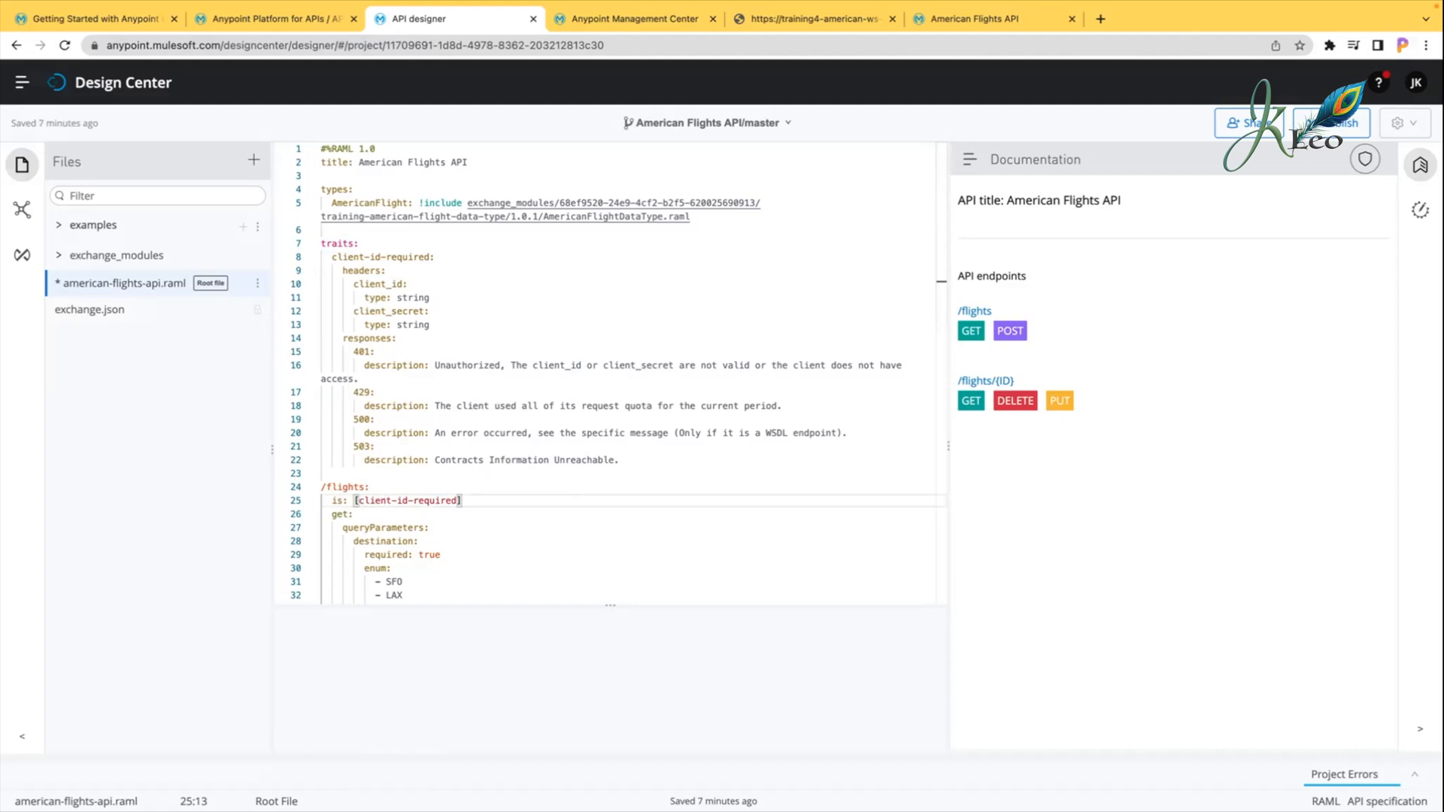
Step: Copy the is: [client-id-required] line from /flights to a new line directly under the /{ID} resource
left_click(472, 507)
triple_click(469, 501)
key("ctrl+c")
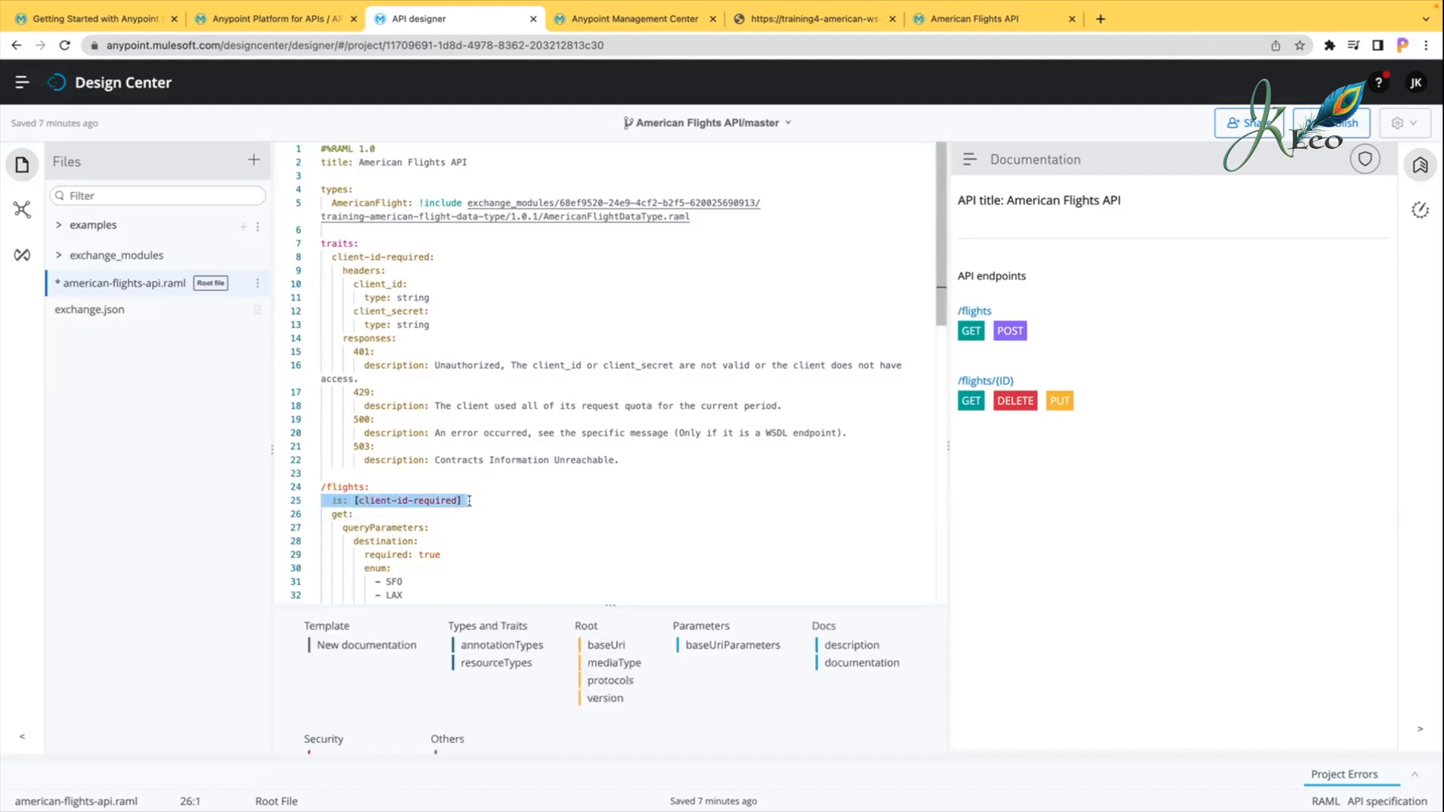
scroll(469, 501, "down", 6)
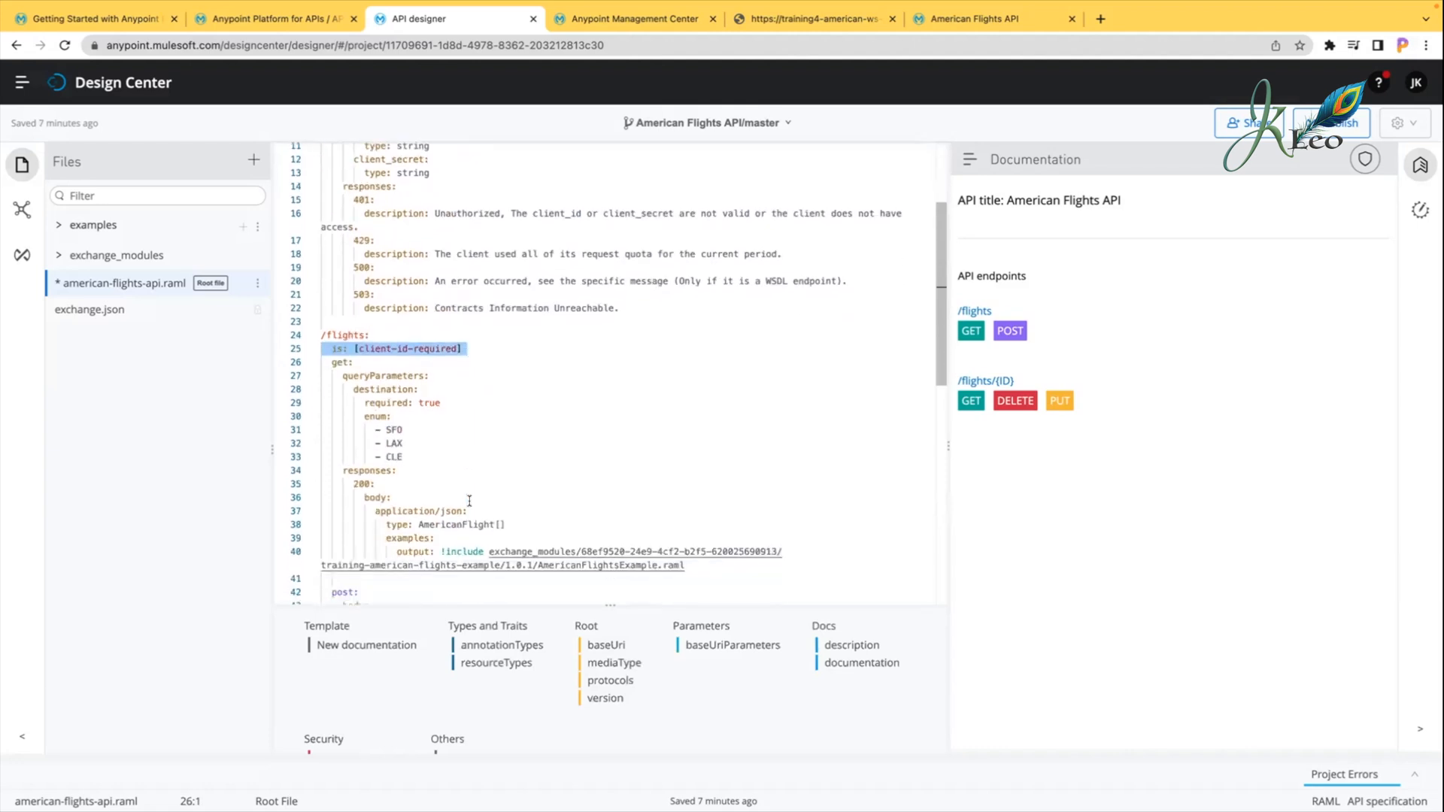
scroll(469, 501, "down", 6)
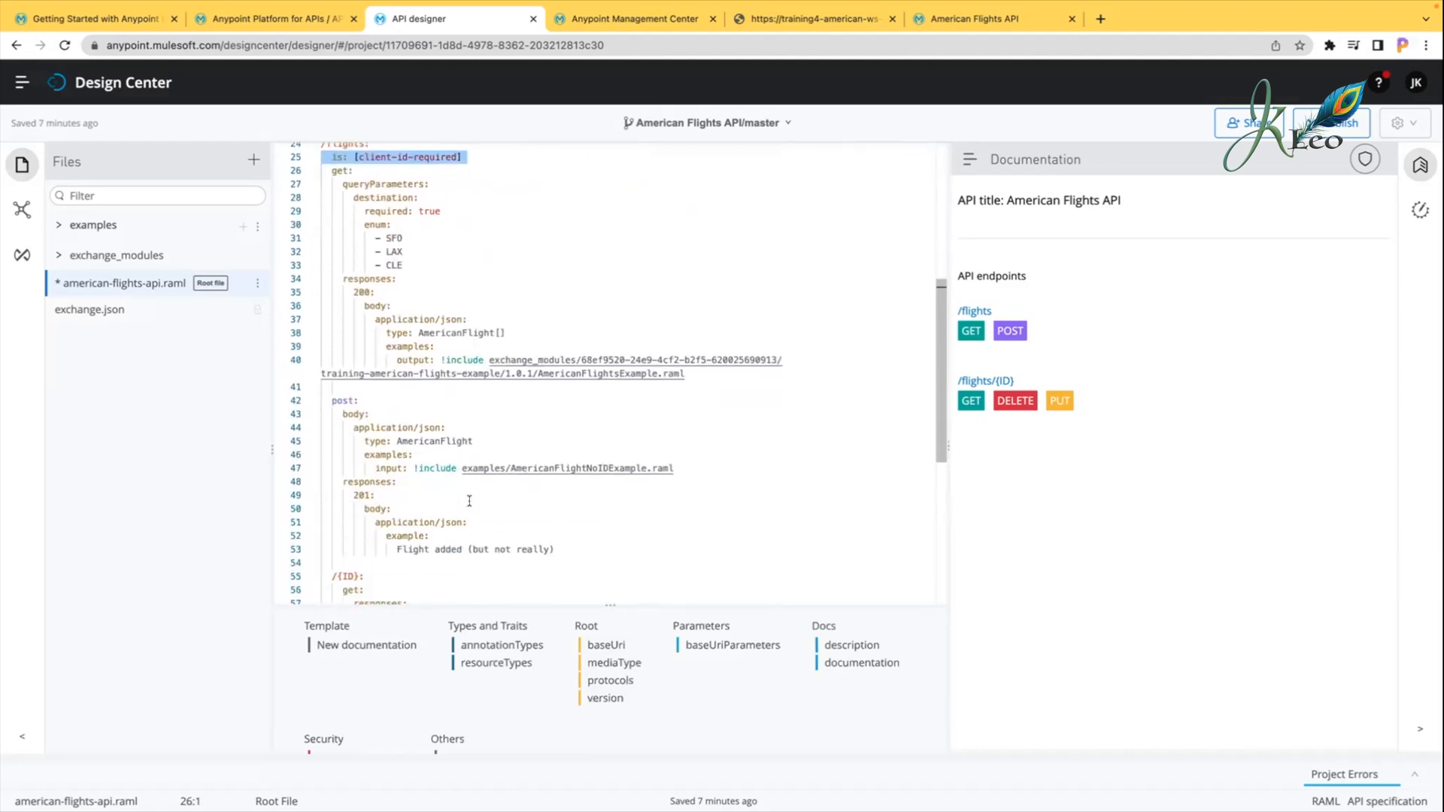
left_click(376, 472)
left_click(375, 458)
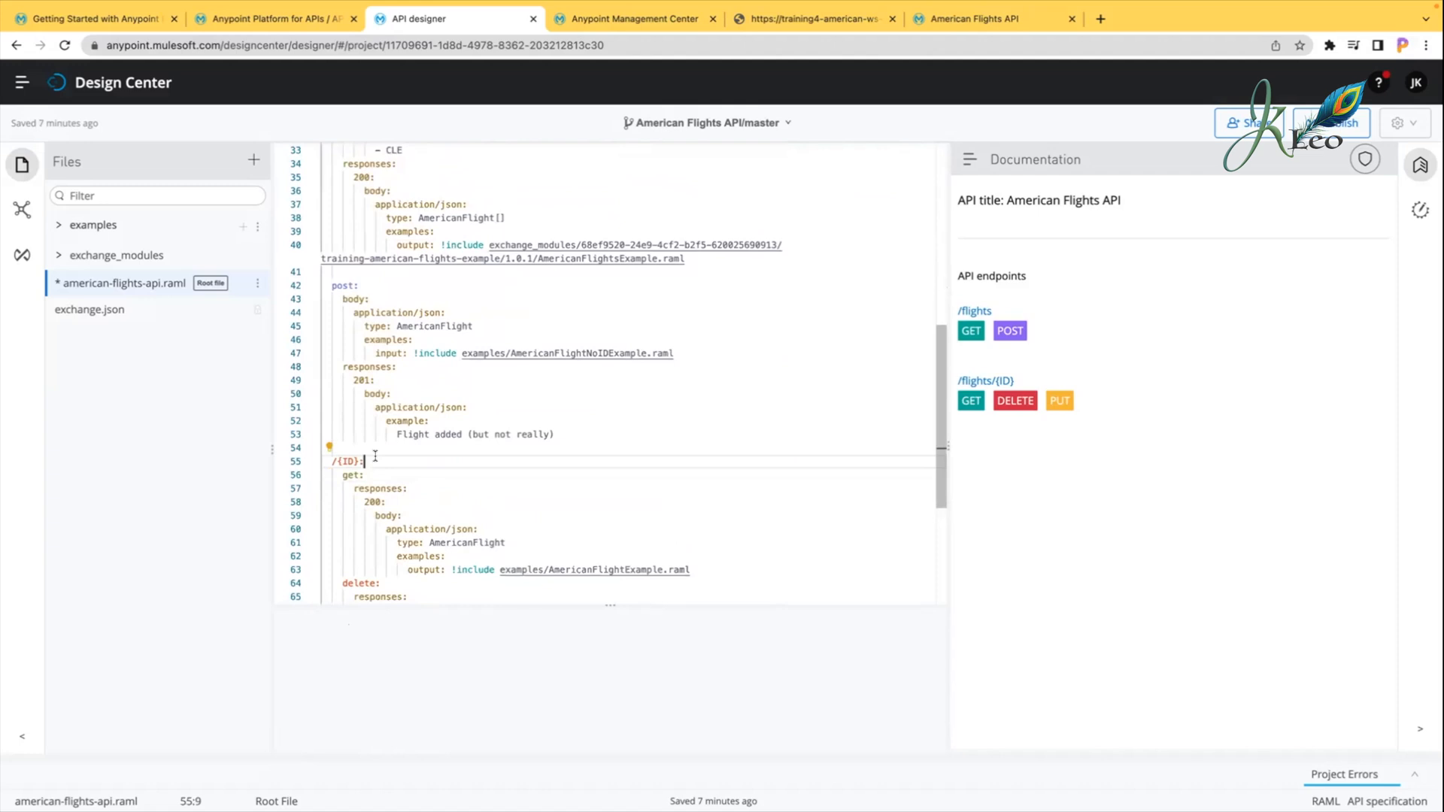
key("Return")
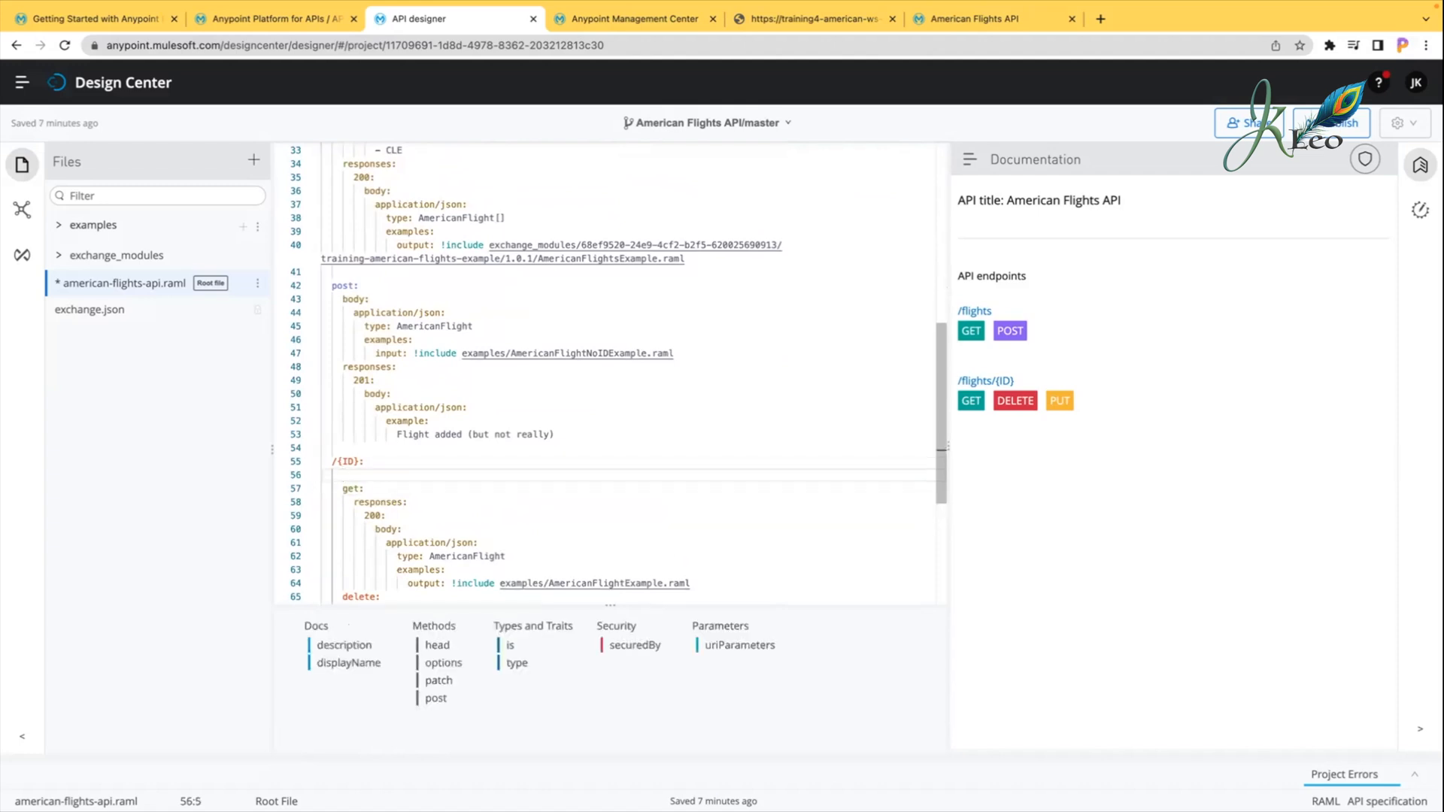
key("ctrl+v")
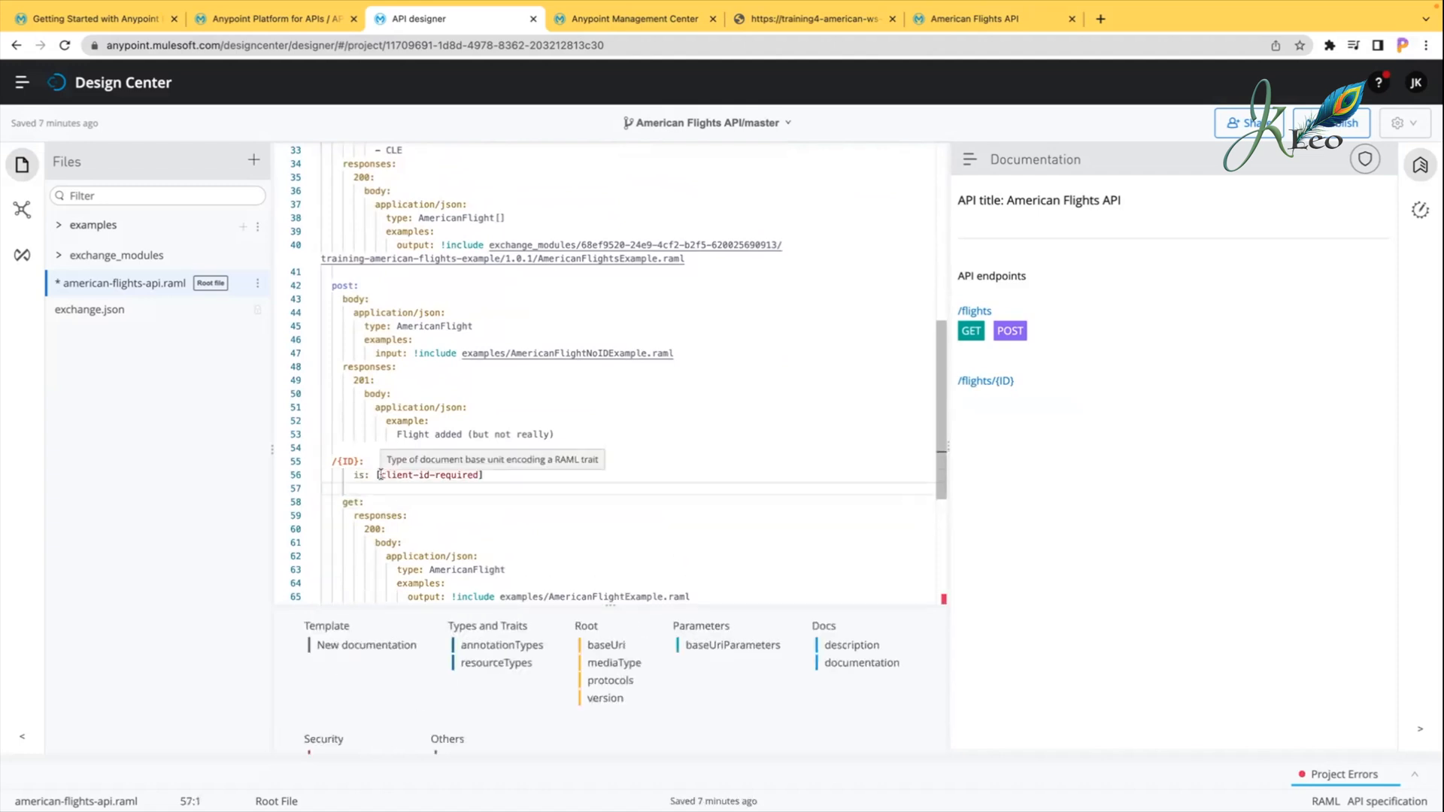
key("BackSpace")
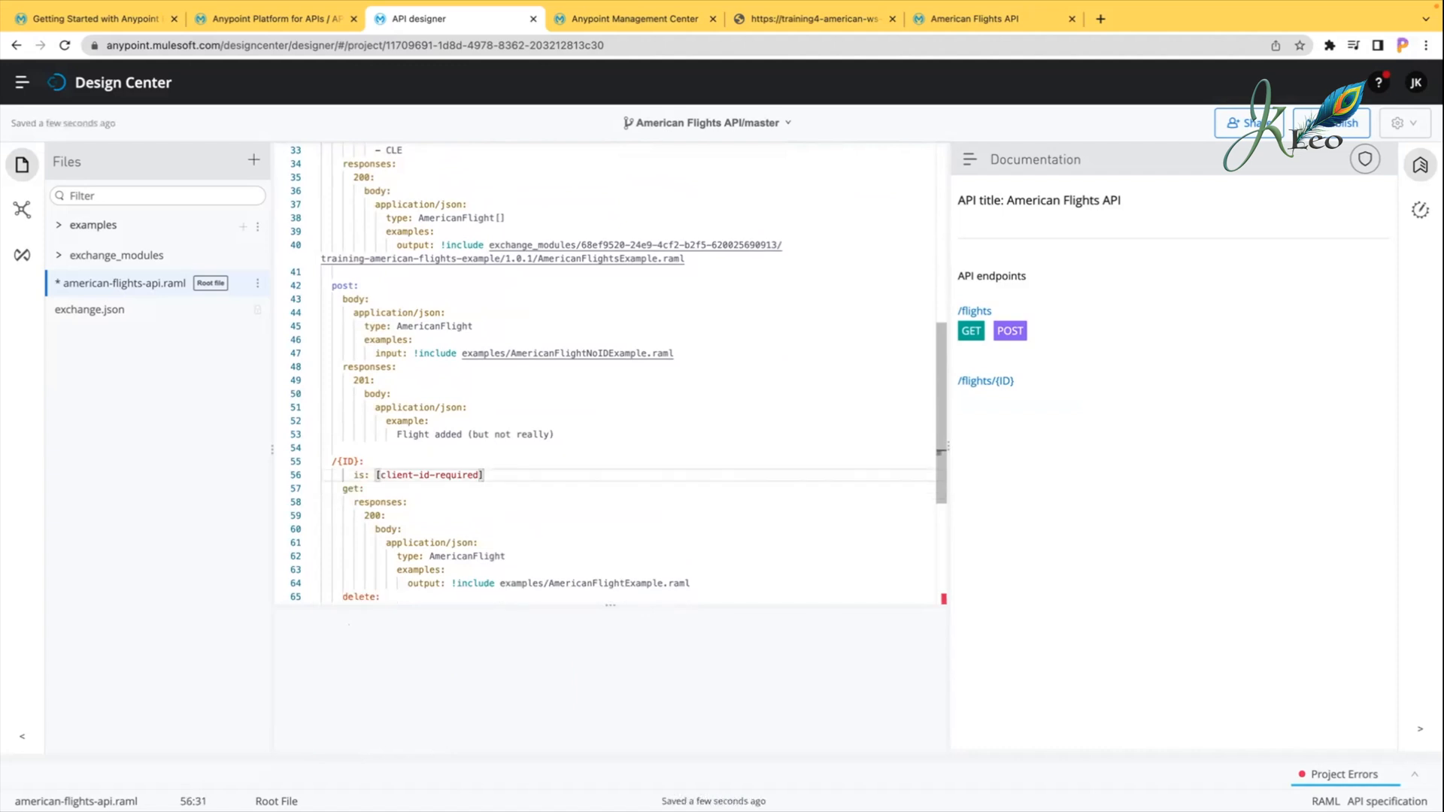
Step: Reduce the indentation of the is: [client-id-required] line under /{ID} to align it with the get method
key("Left")
key("Left")
key("Left")
key("Left")
key("Left")
key("Left")
key("Left")
key("Left")
key("Left")
key("Left")
key("Left")
key("Left")
key("Left")
key("Left")
key("Left")
key("Left")
key("Left")
key("BackSpace")
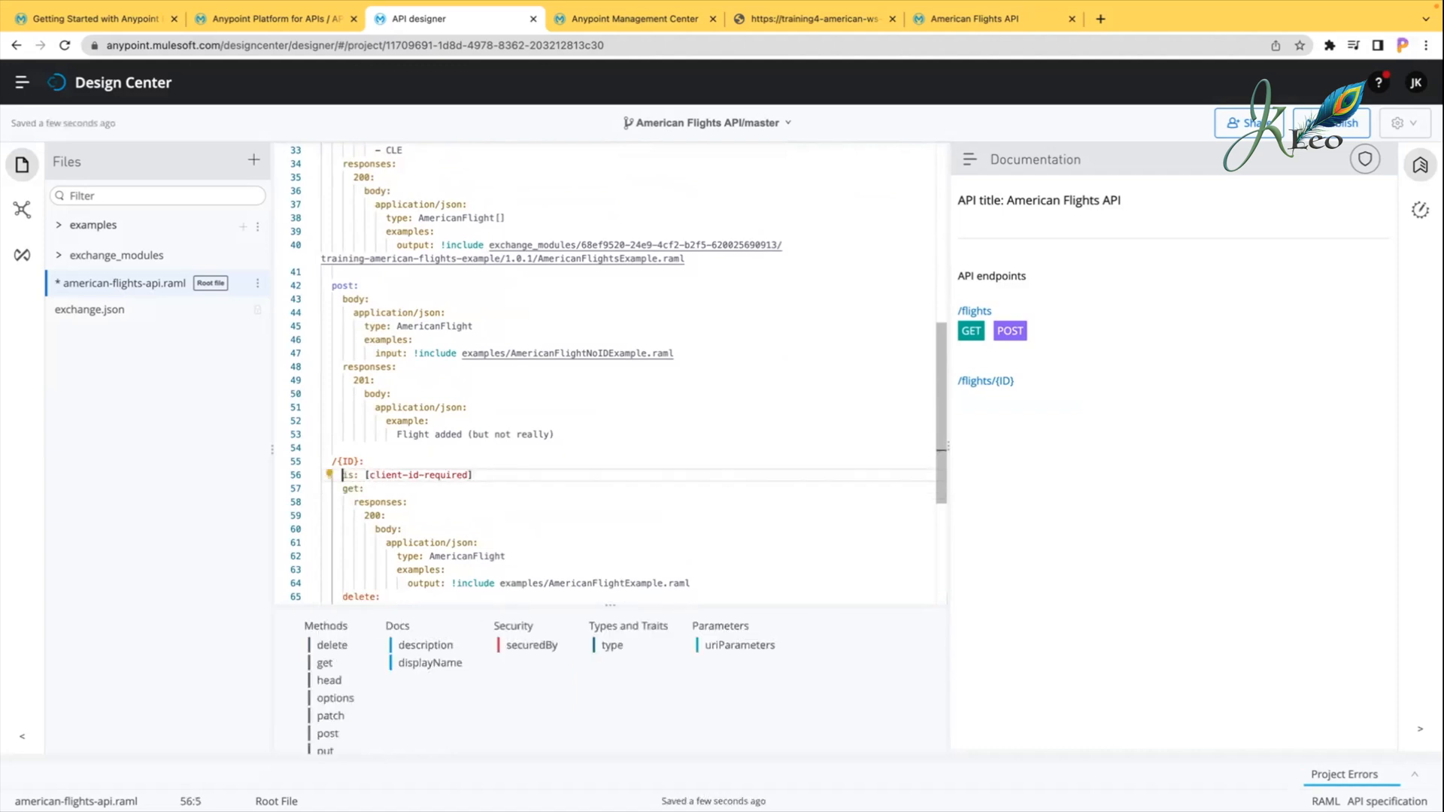
left_click_drag(485, 481, 486, 459)
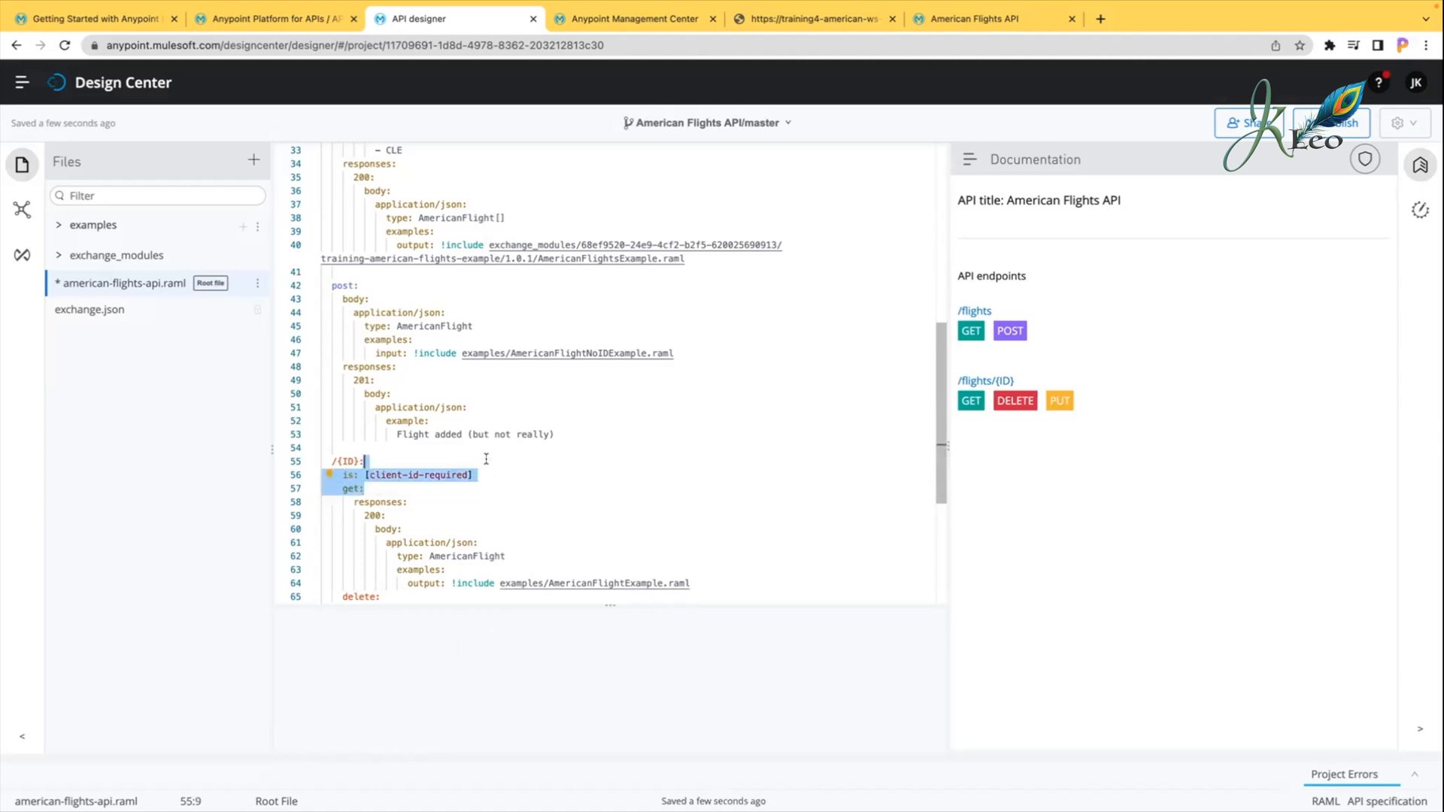
left_click(491, 485)
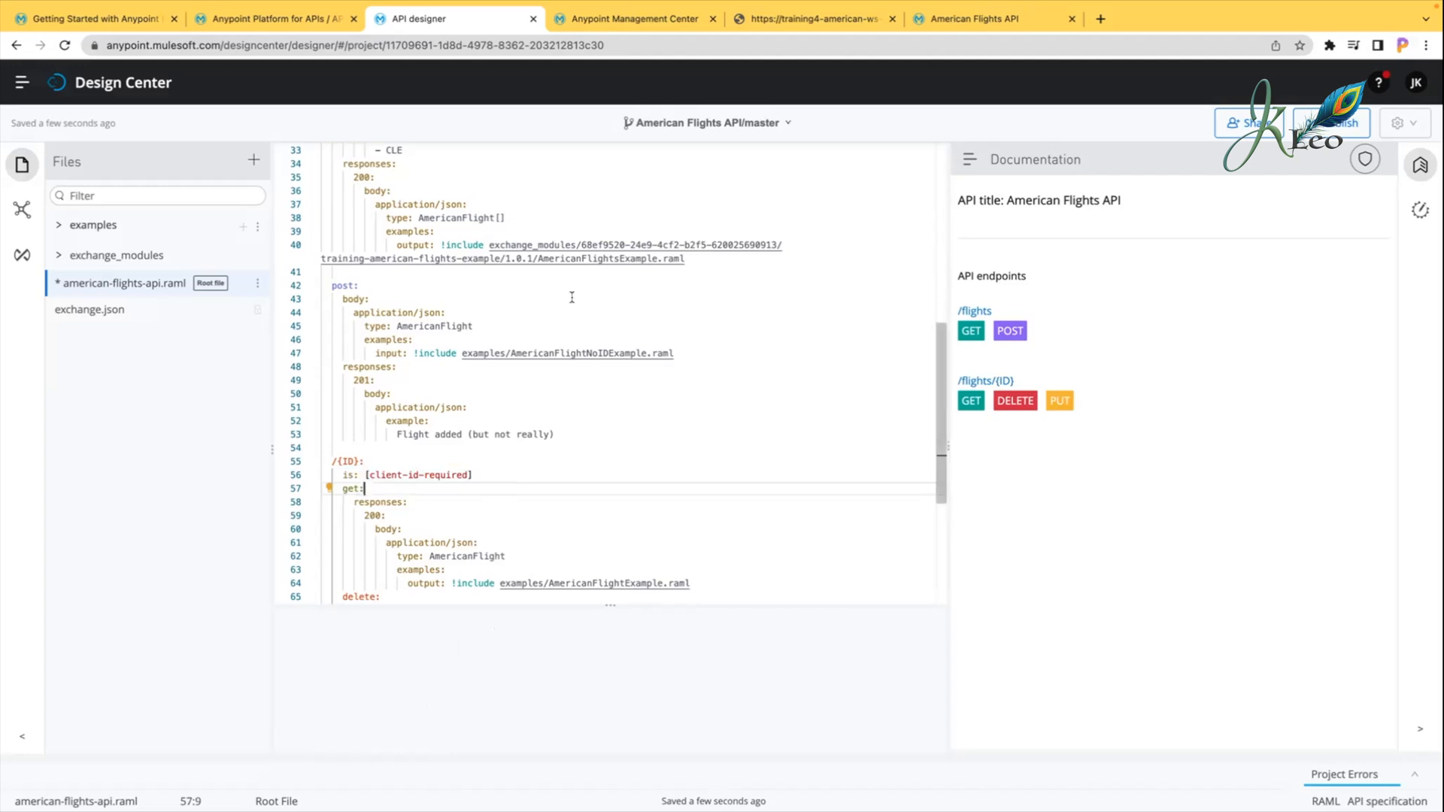
Step: Review the is: [client-id-required] lines under both /flights and /{ID}
scroll(531, 326, "up", 5)
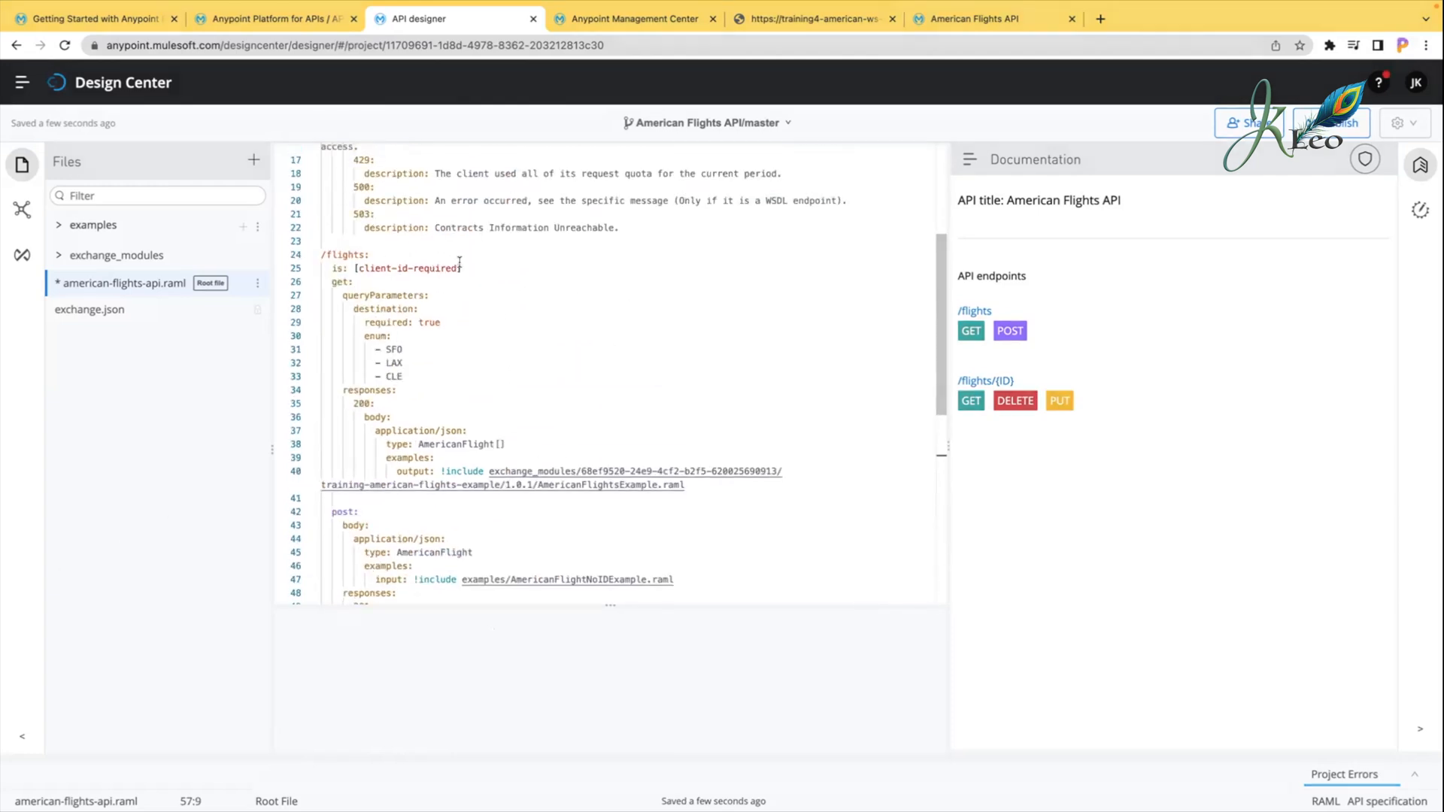
triple_click(472, 266)
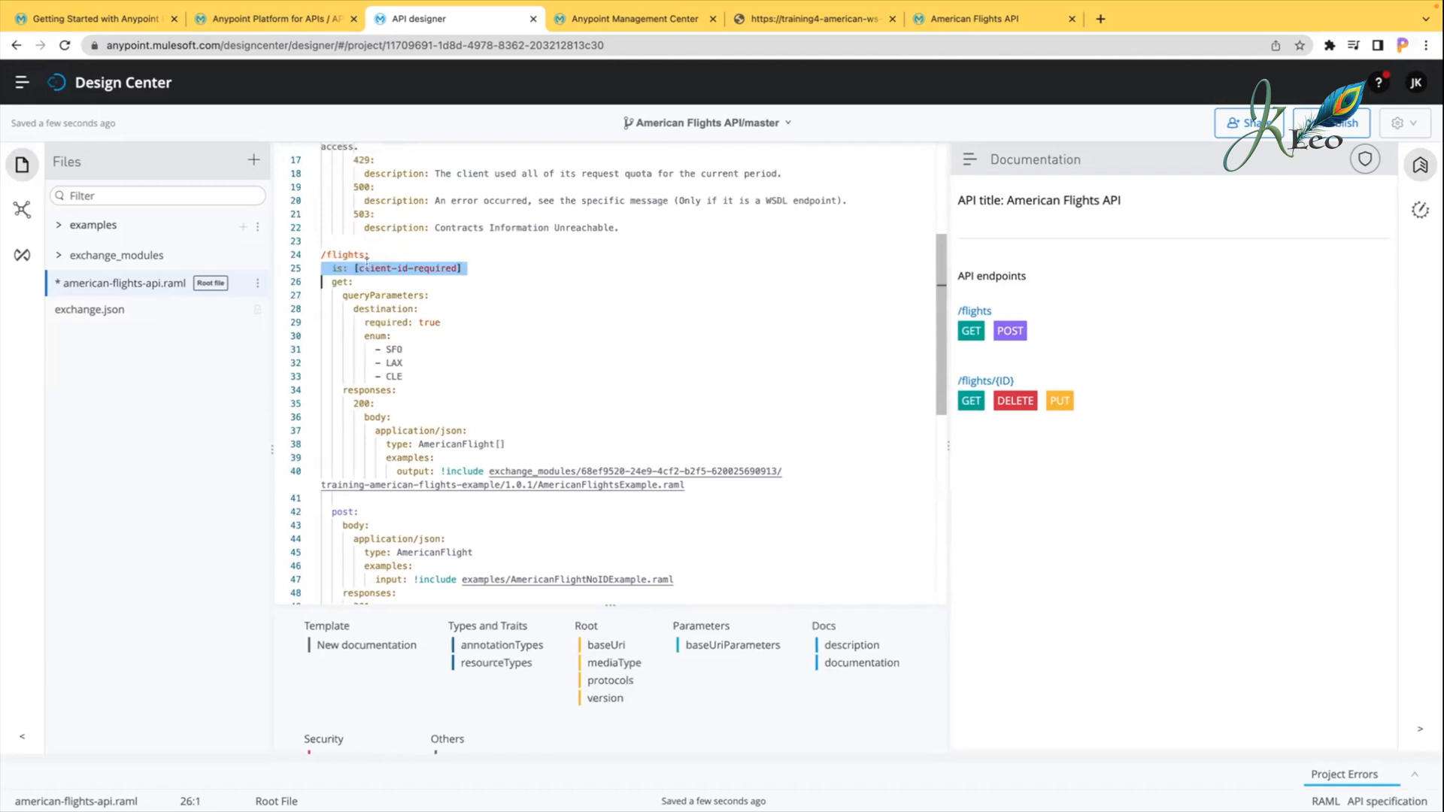
scroll(459, 342, "down", 5)
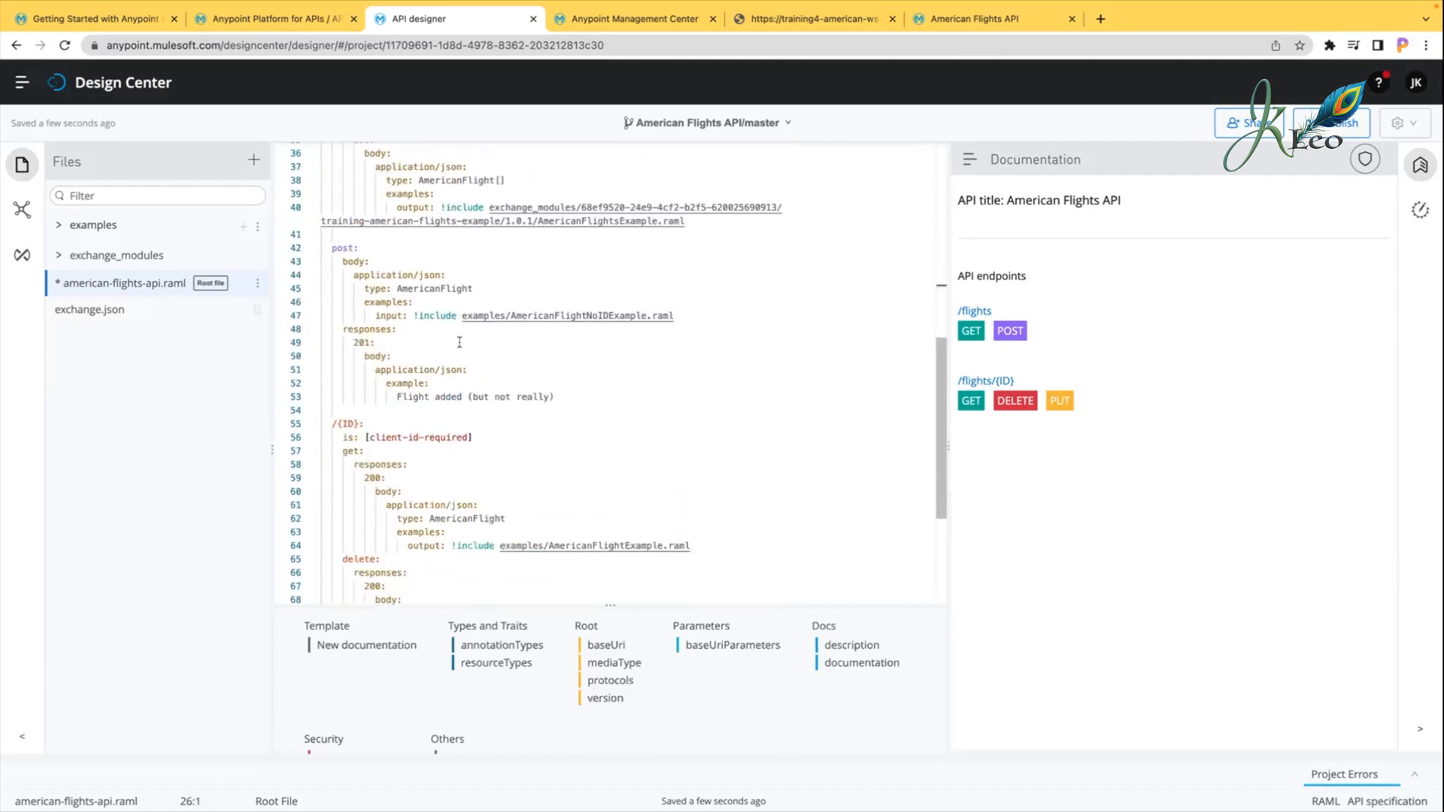
double_click(329, 436)
triple_click(329, 436)
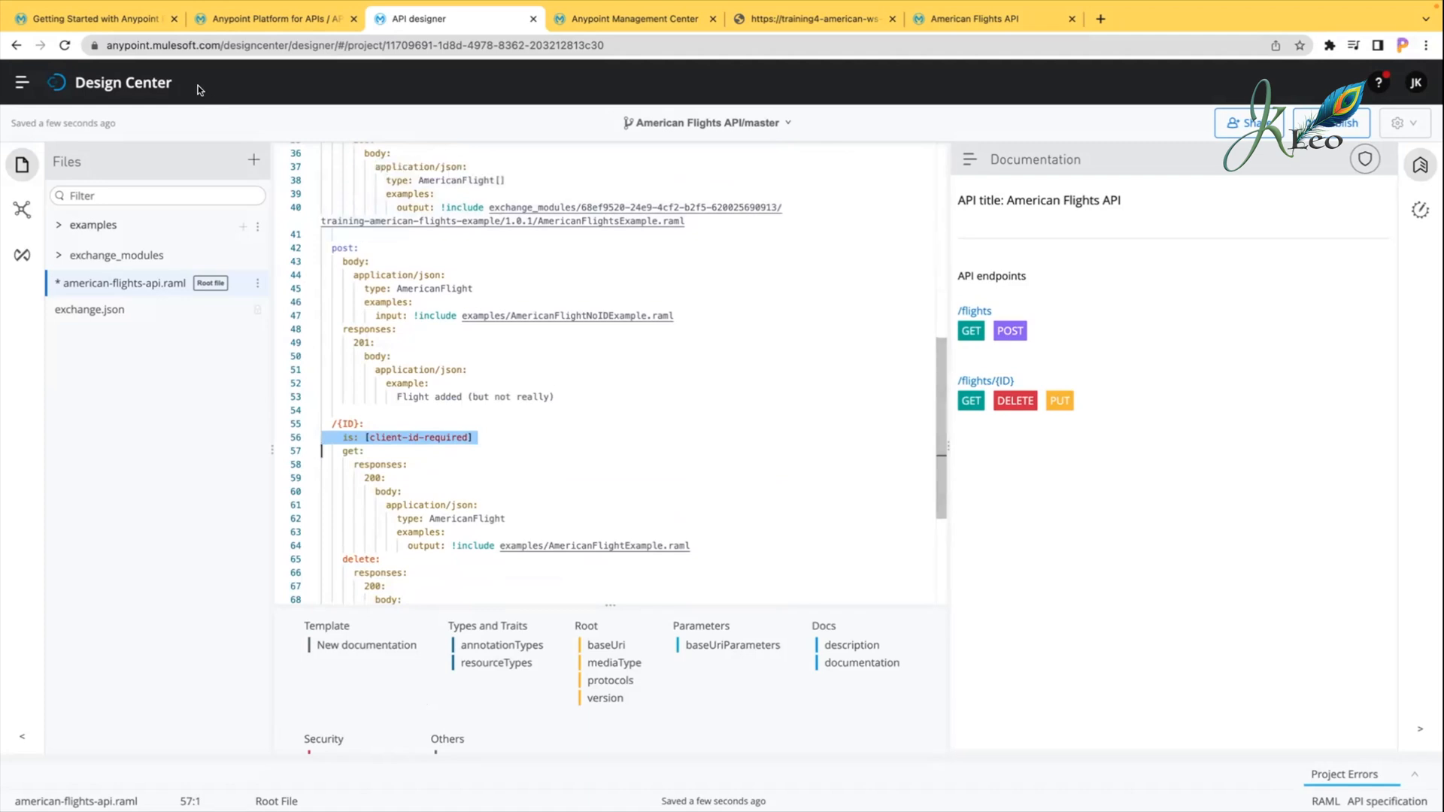
left_click(557, 422)
left_click(502, 437)
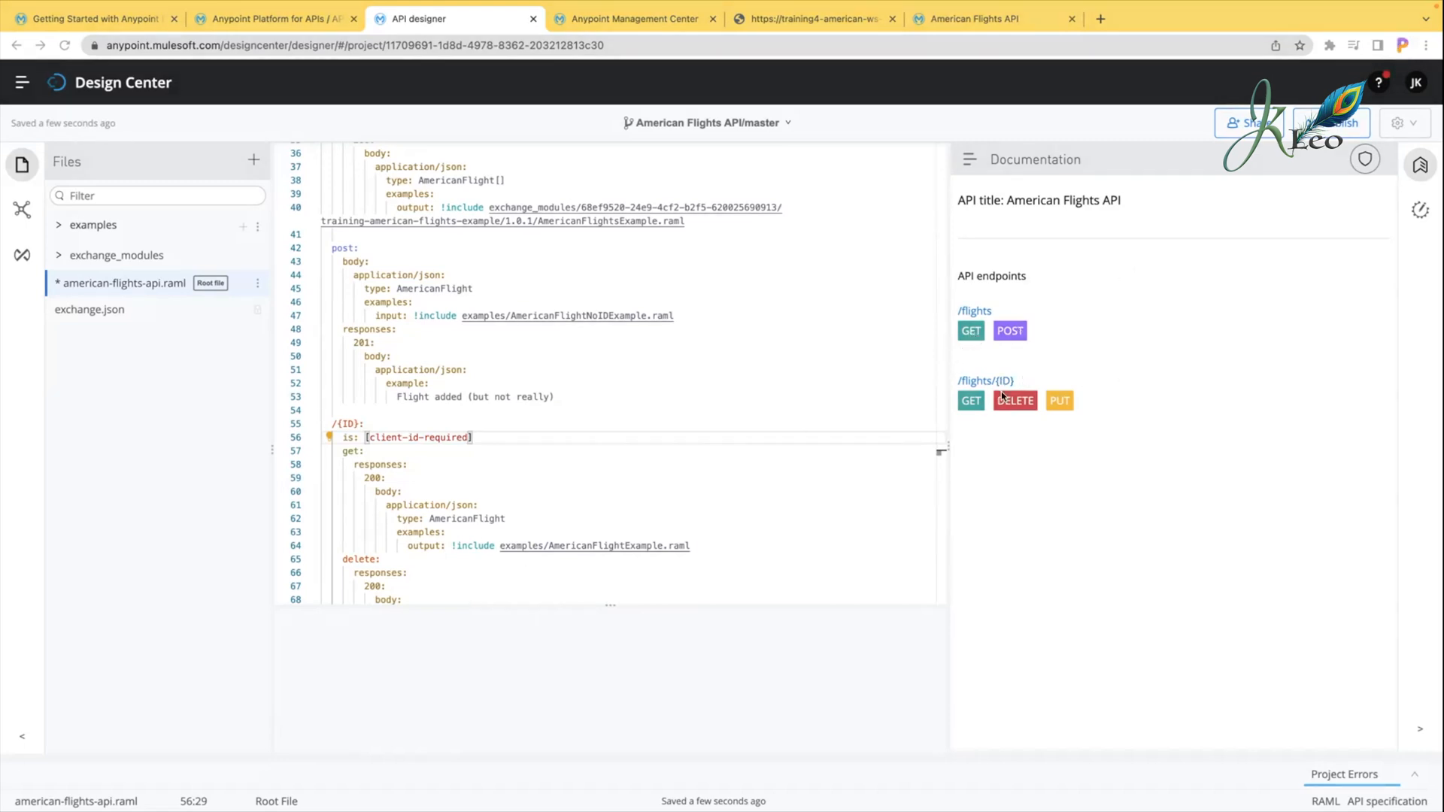
Step: Try the GET /flights/{ID} method with ID 1, sending the request with the client_id and client_secret headers empty
left_click(972, 400)
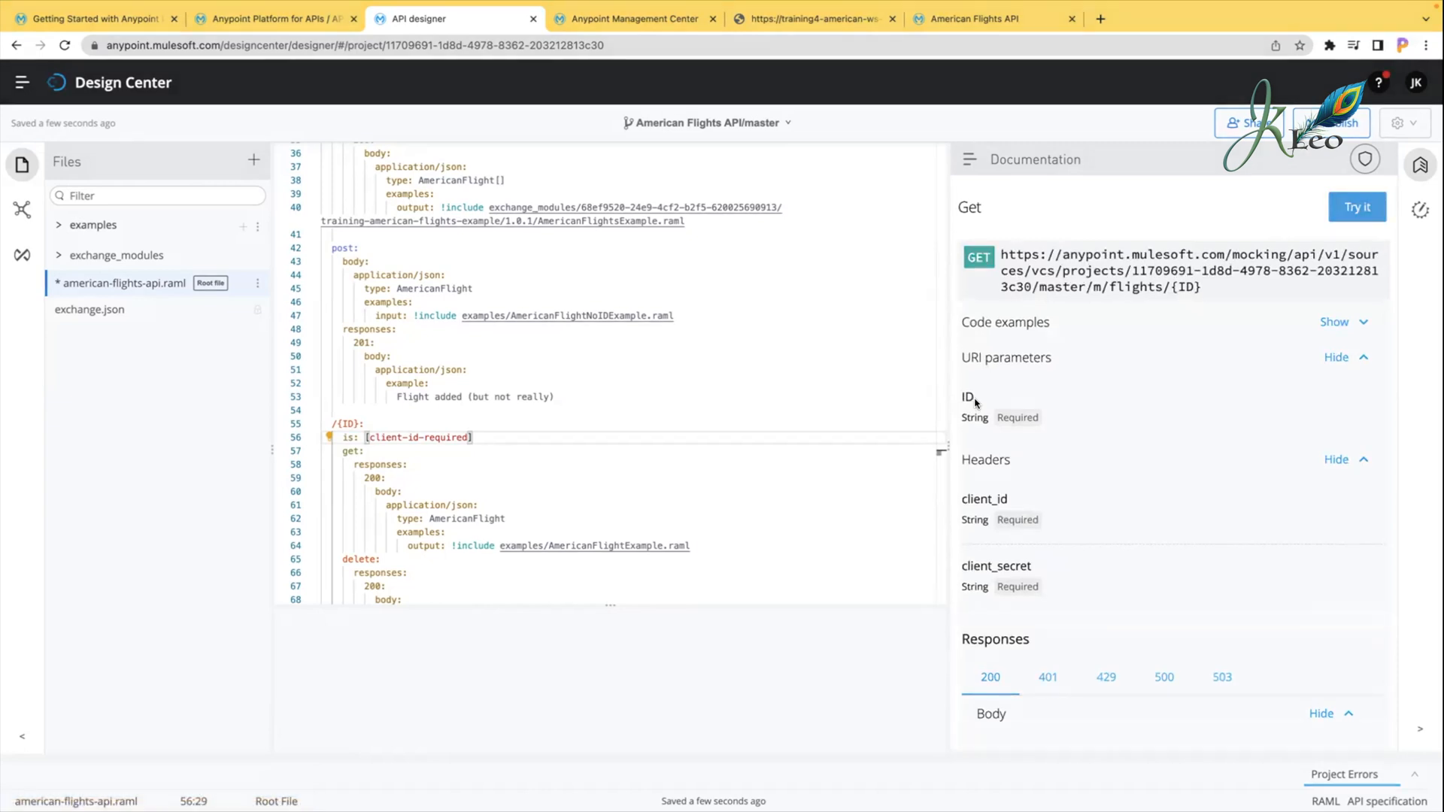
left_click(1351, 208)
left_click(1104, 410)
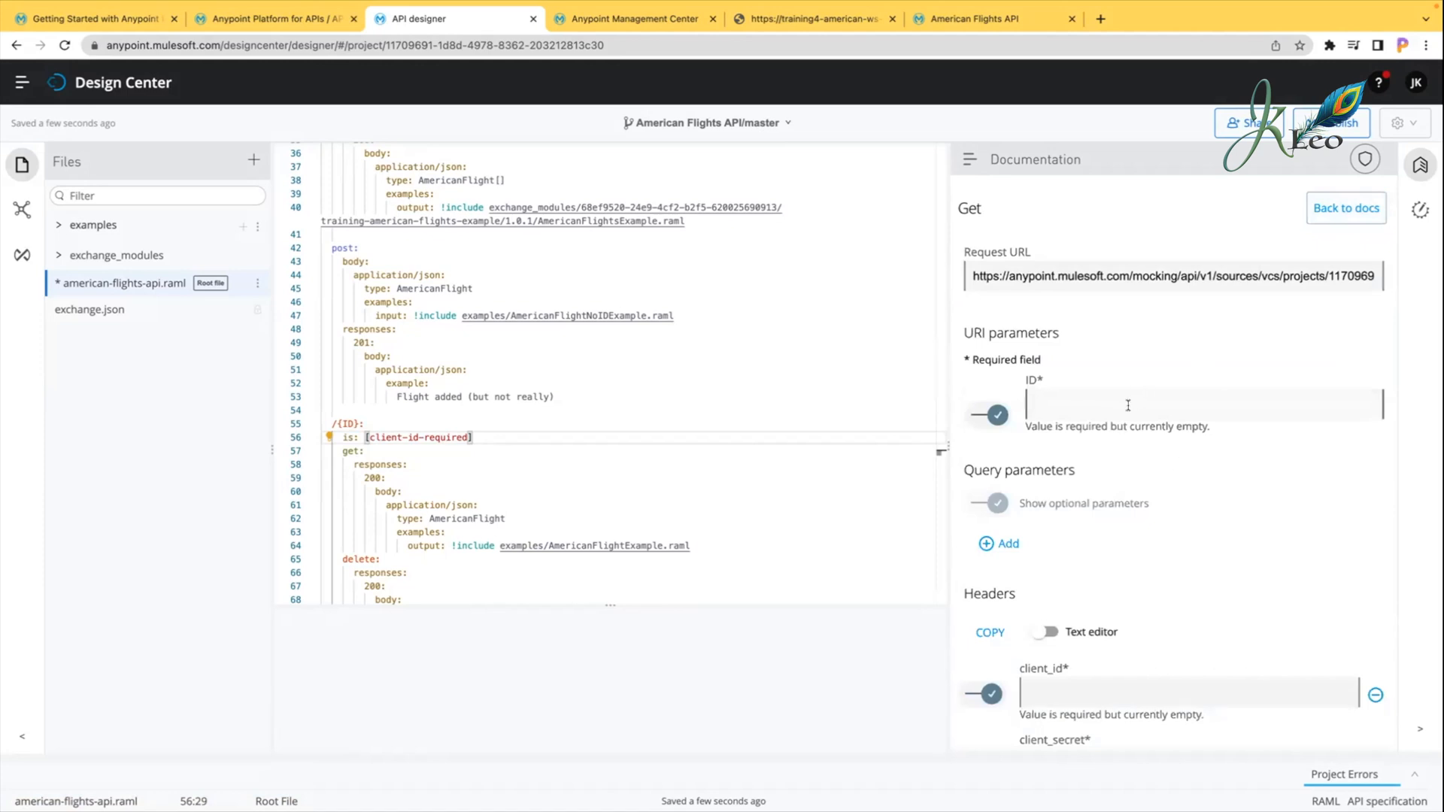
type("1")
scroll(1186, 506, "down", 2)
left_click(1069, 564)
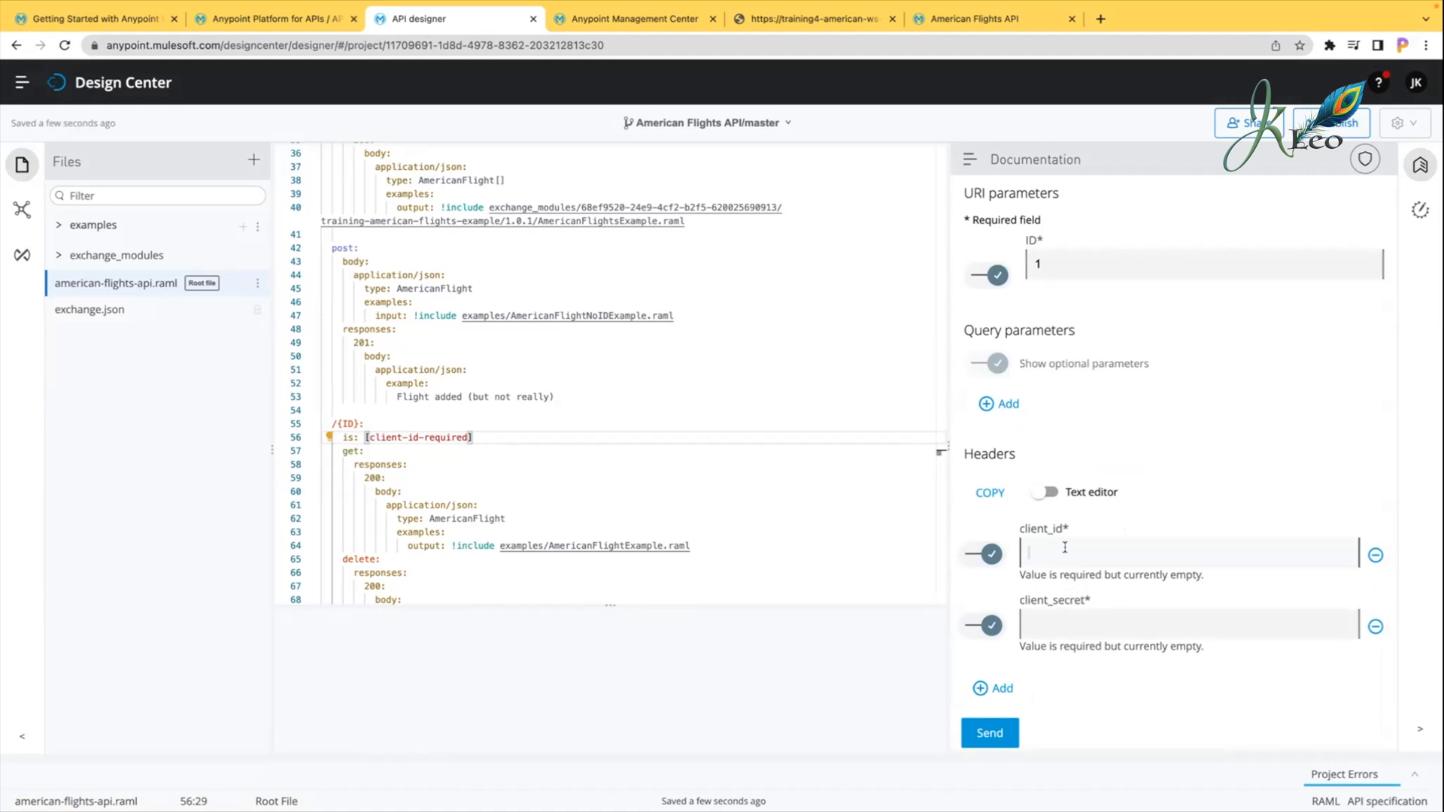
left_click(1057, 615)
left_click(981, 735)
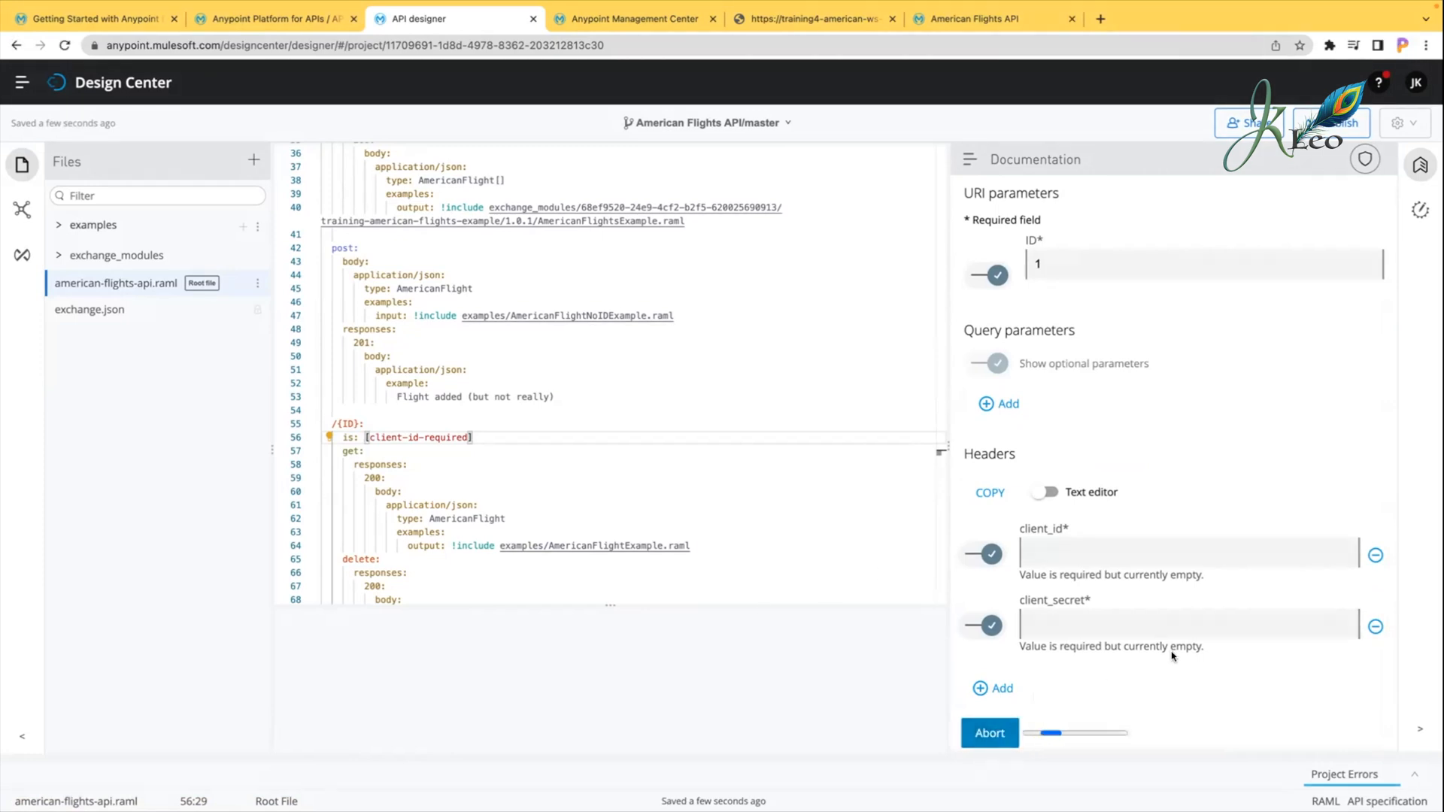
Step: Fill the required client_id and client_secret headers with placeholder values and resend the GET request for ID 1
scroll(1146, 700, "down", 4)
scroll(1144, 678, "up", 2)
left_click(1068, 421)
type("d")
key("Tab")
type("d")
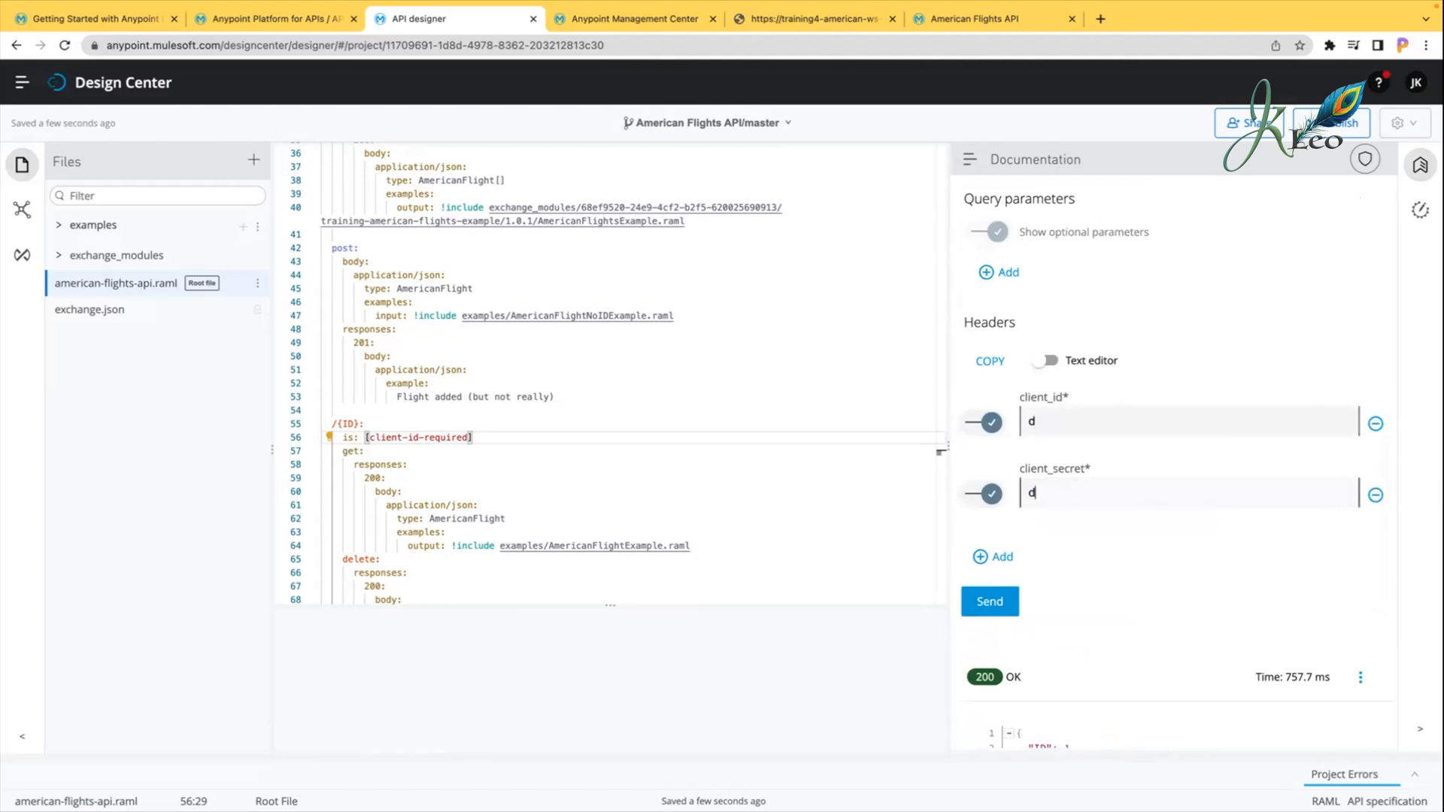
left_click(1002, 600)
scroll(1167, 599, "down", 3)
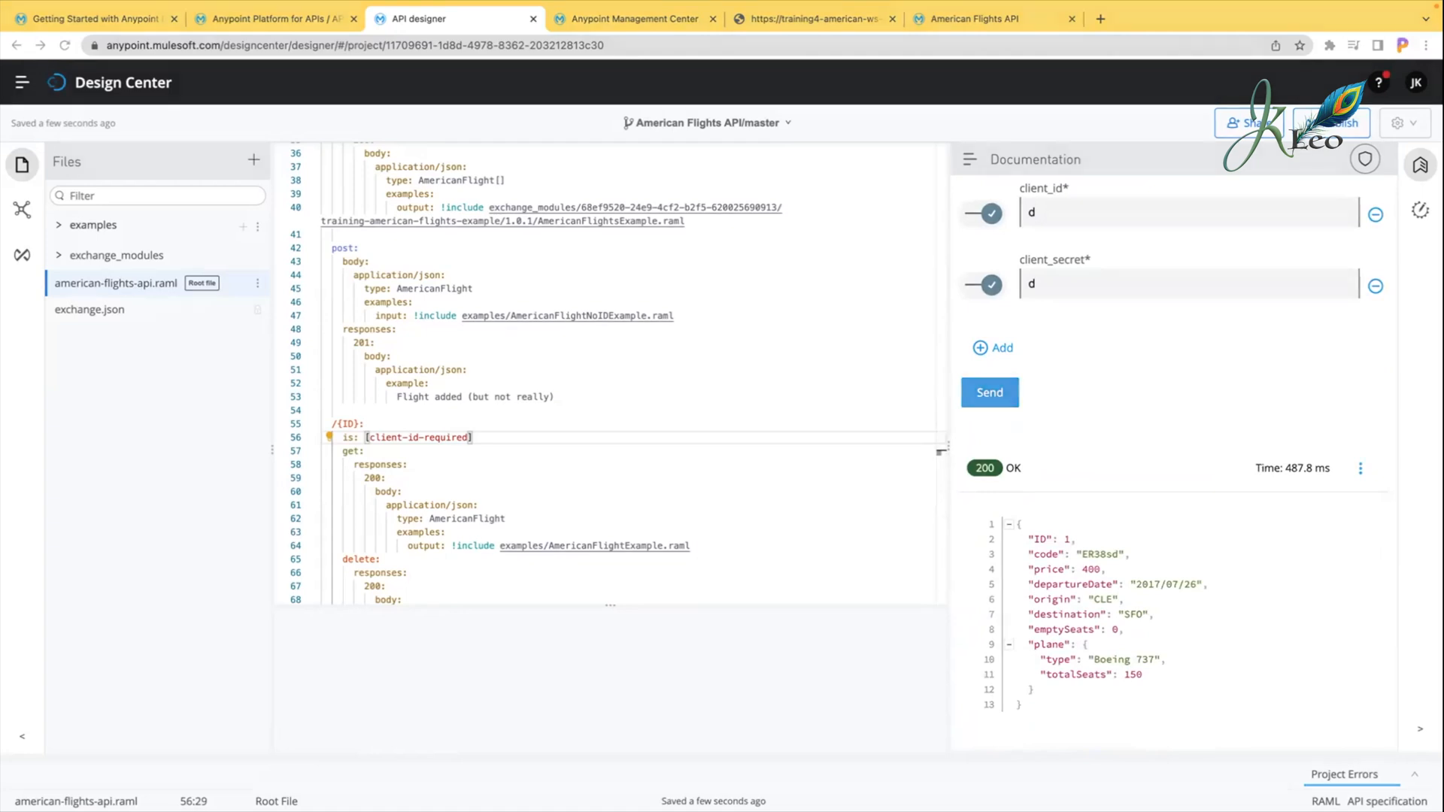
scroll(1113, 466, "up", 3)
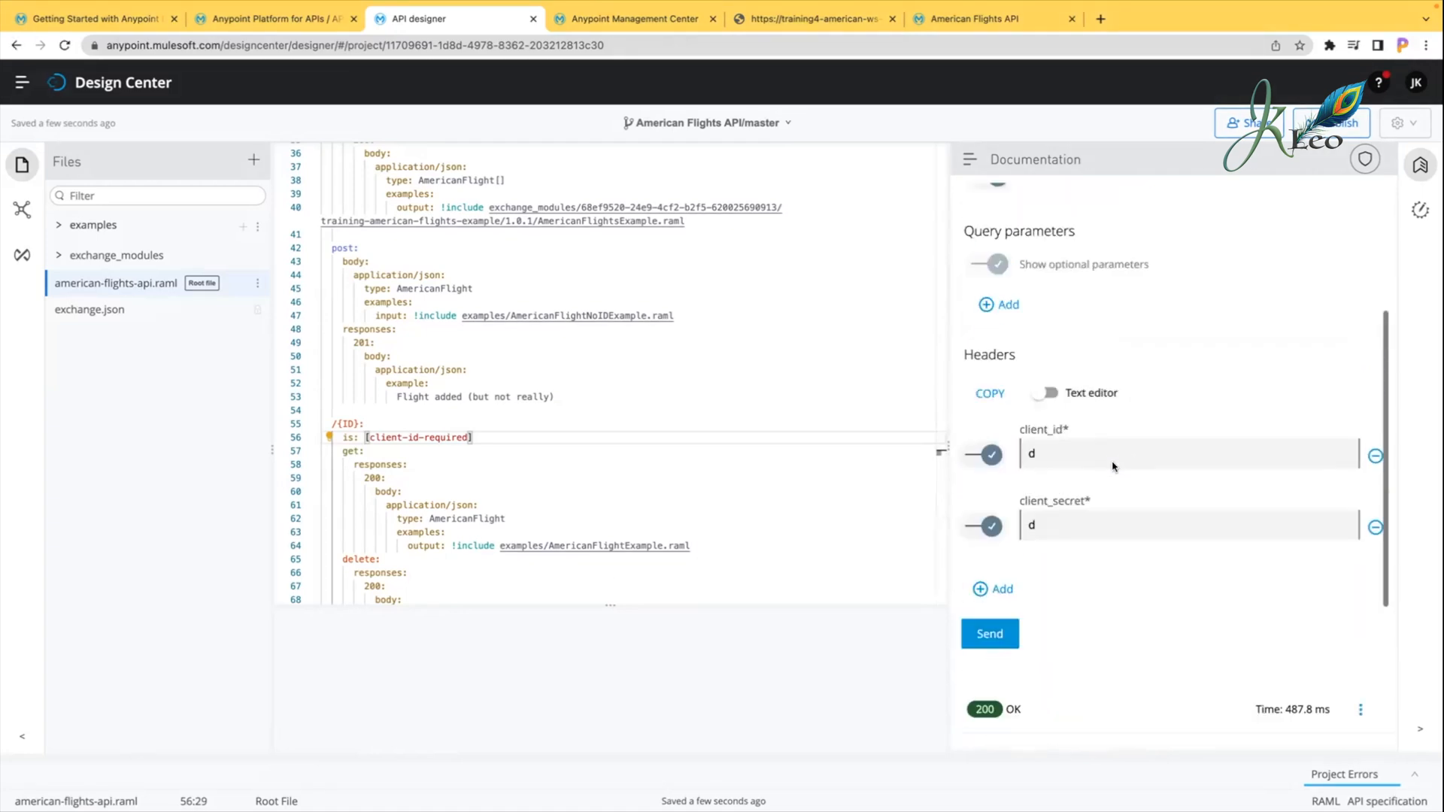
scroll(1114, 466, "up", 3)
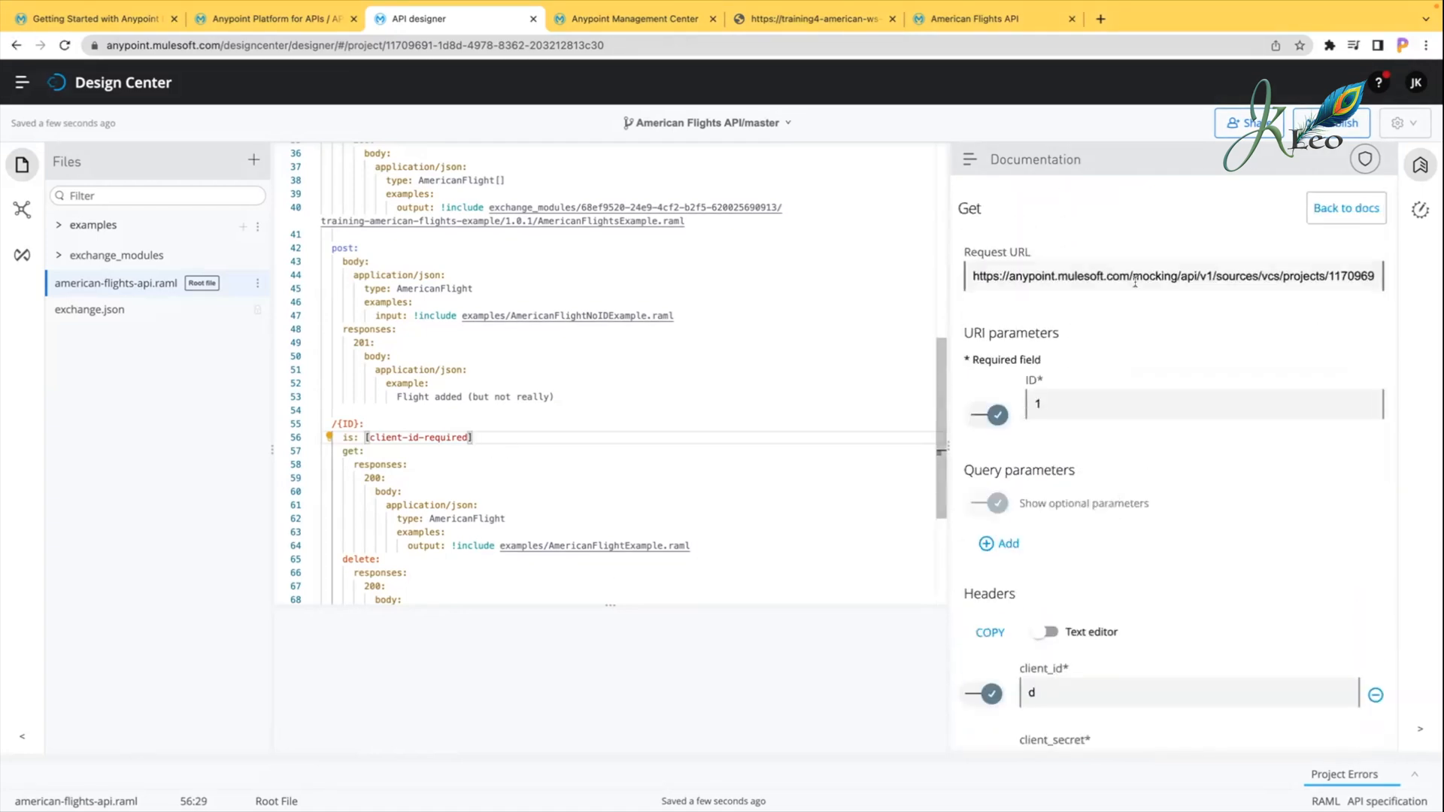
Step: Publish the API specification to Exchange as asset version 1.0.3, API version v1, with the Stable lifecycle state
double_click(1335, 131)
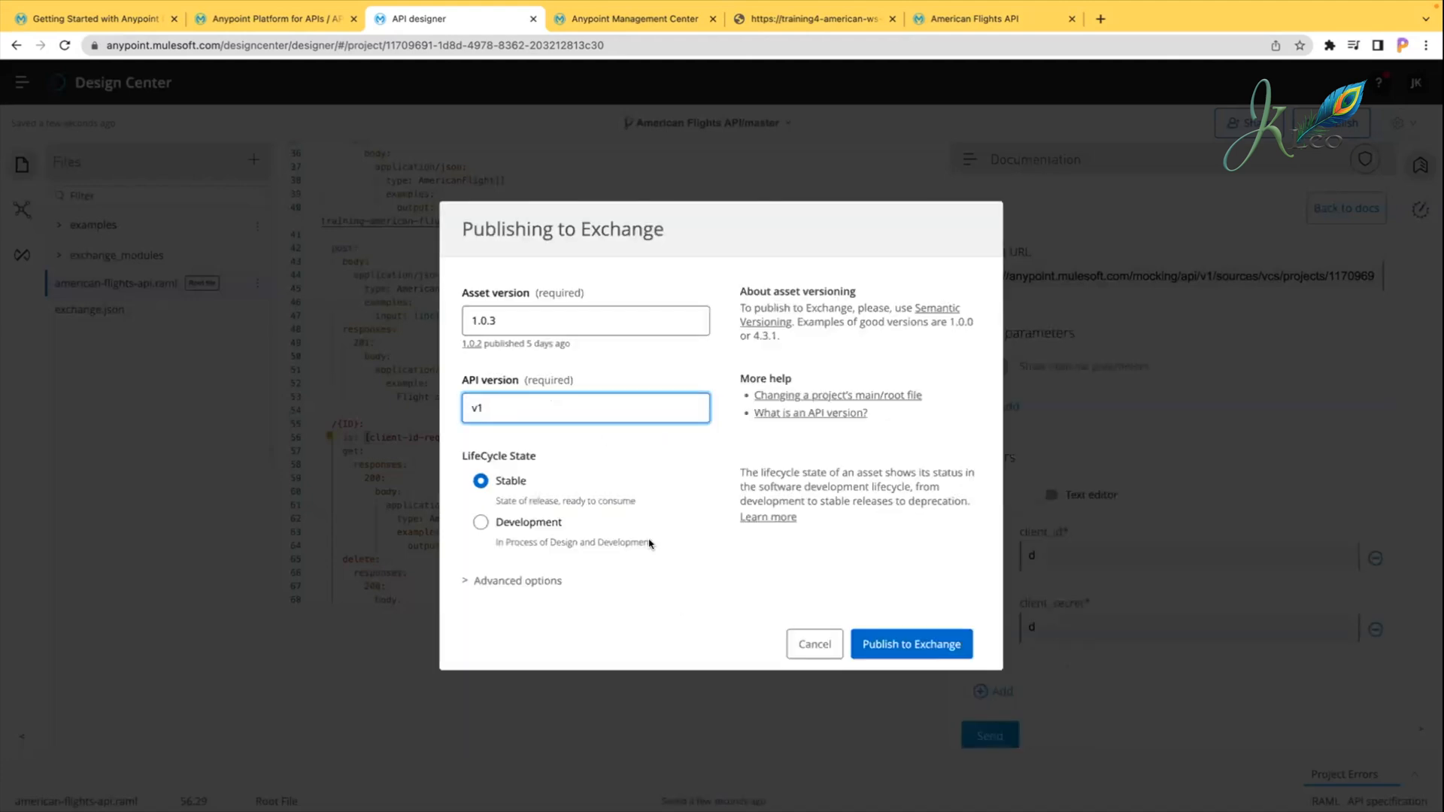
left_click(550, 321)
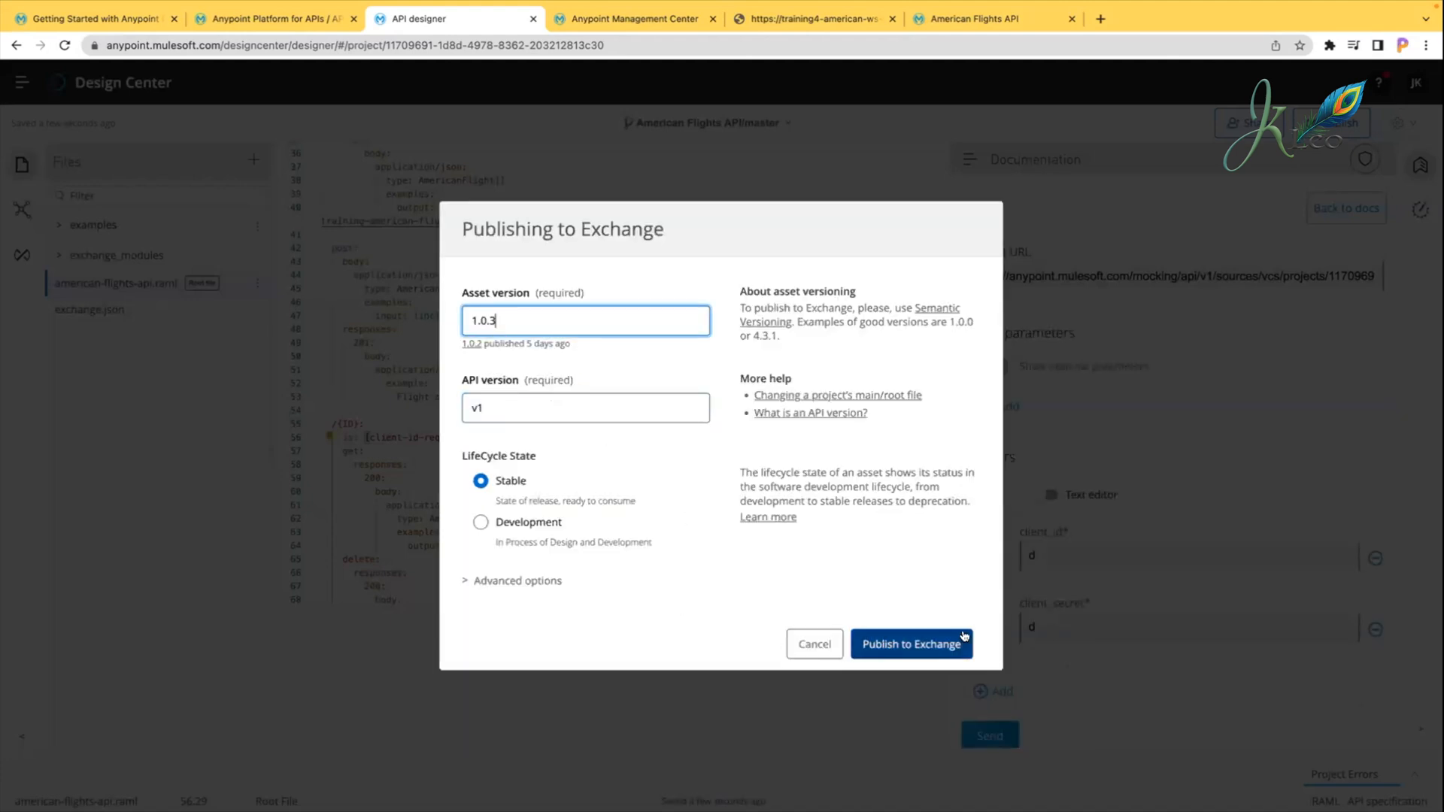
left_click(962, 639)
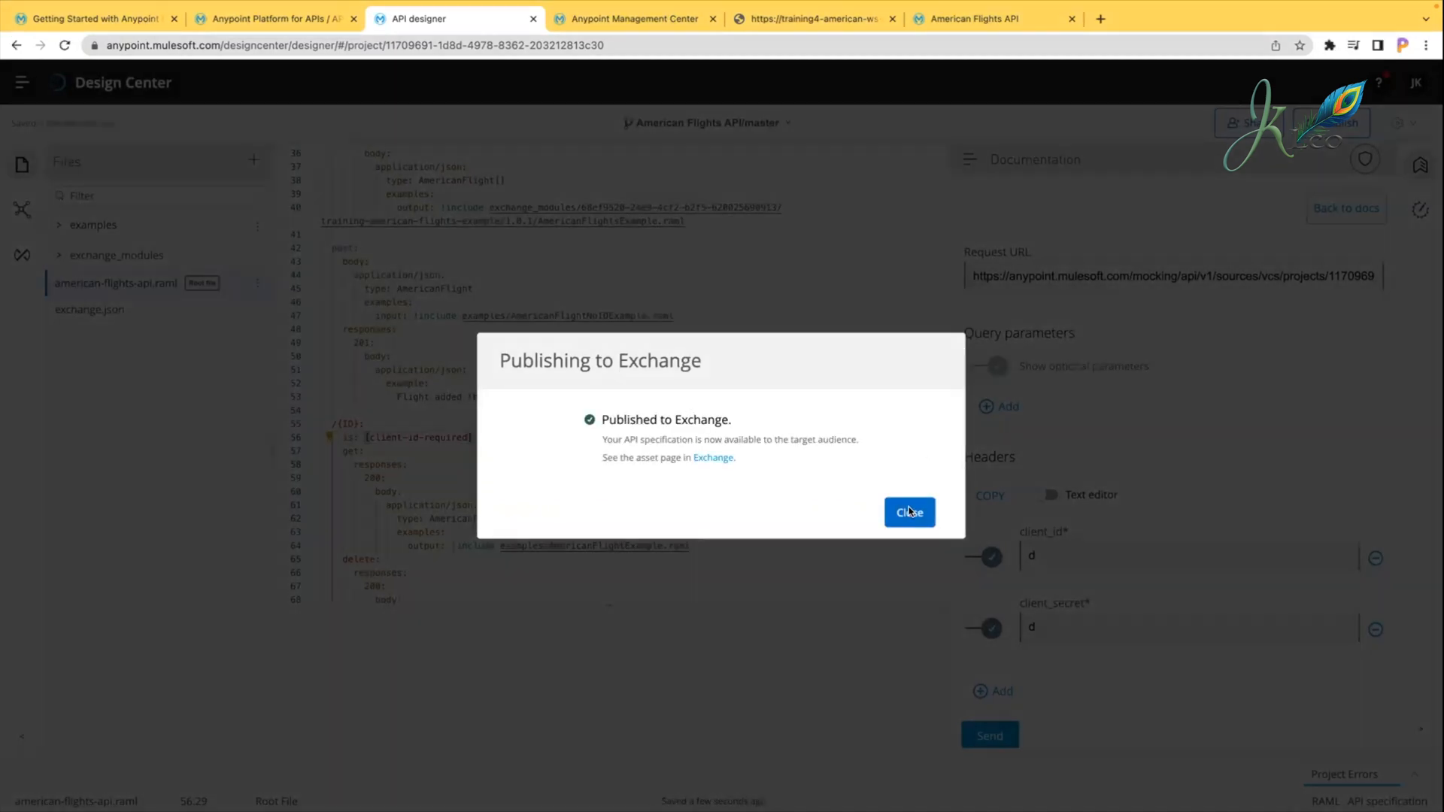
left_click(912, 512)
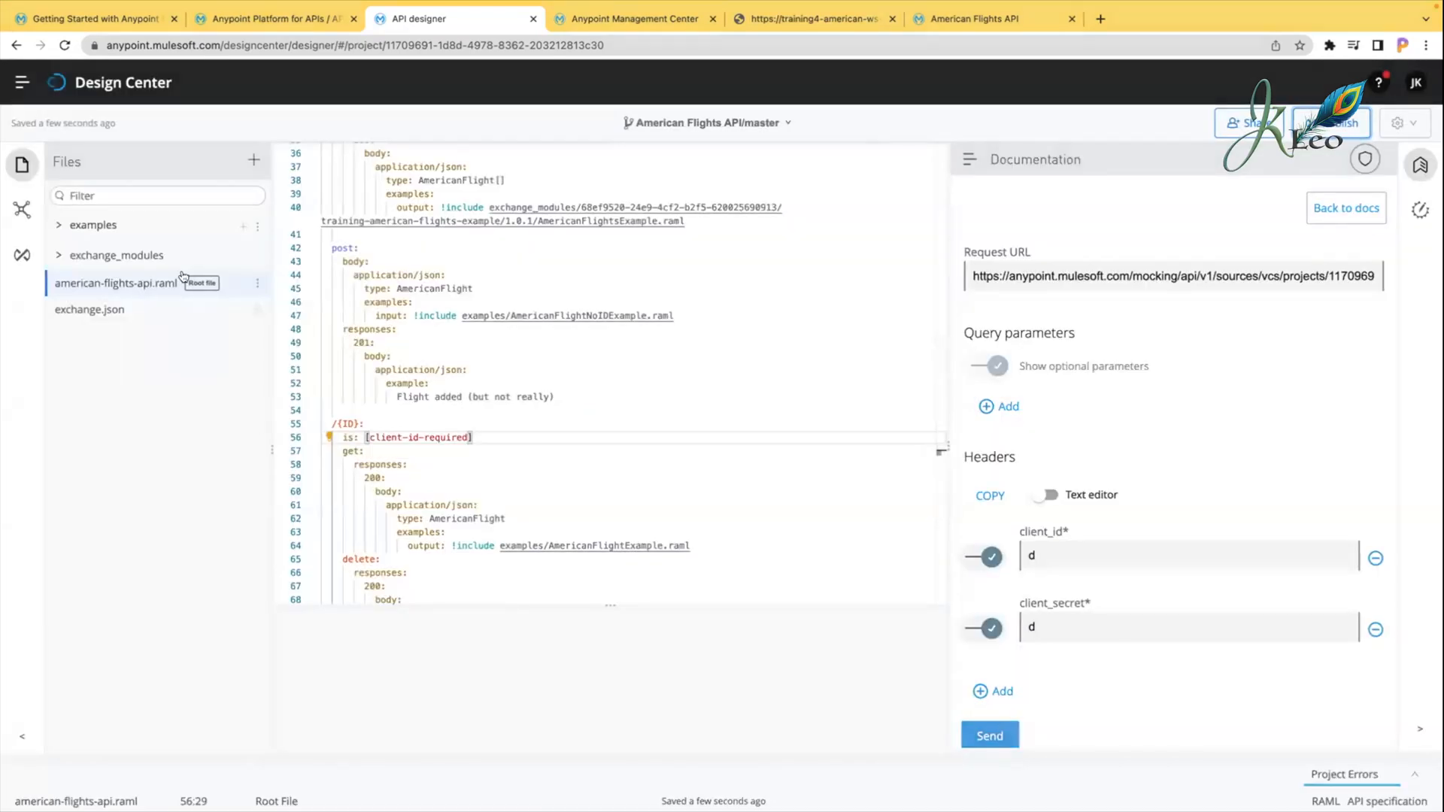
Step: Return to API Manager, leave the rate-limiting policy's API specification page and open the settings of American Flights API v1
left_click(129, 21)
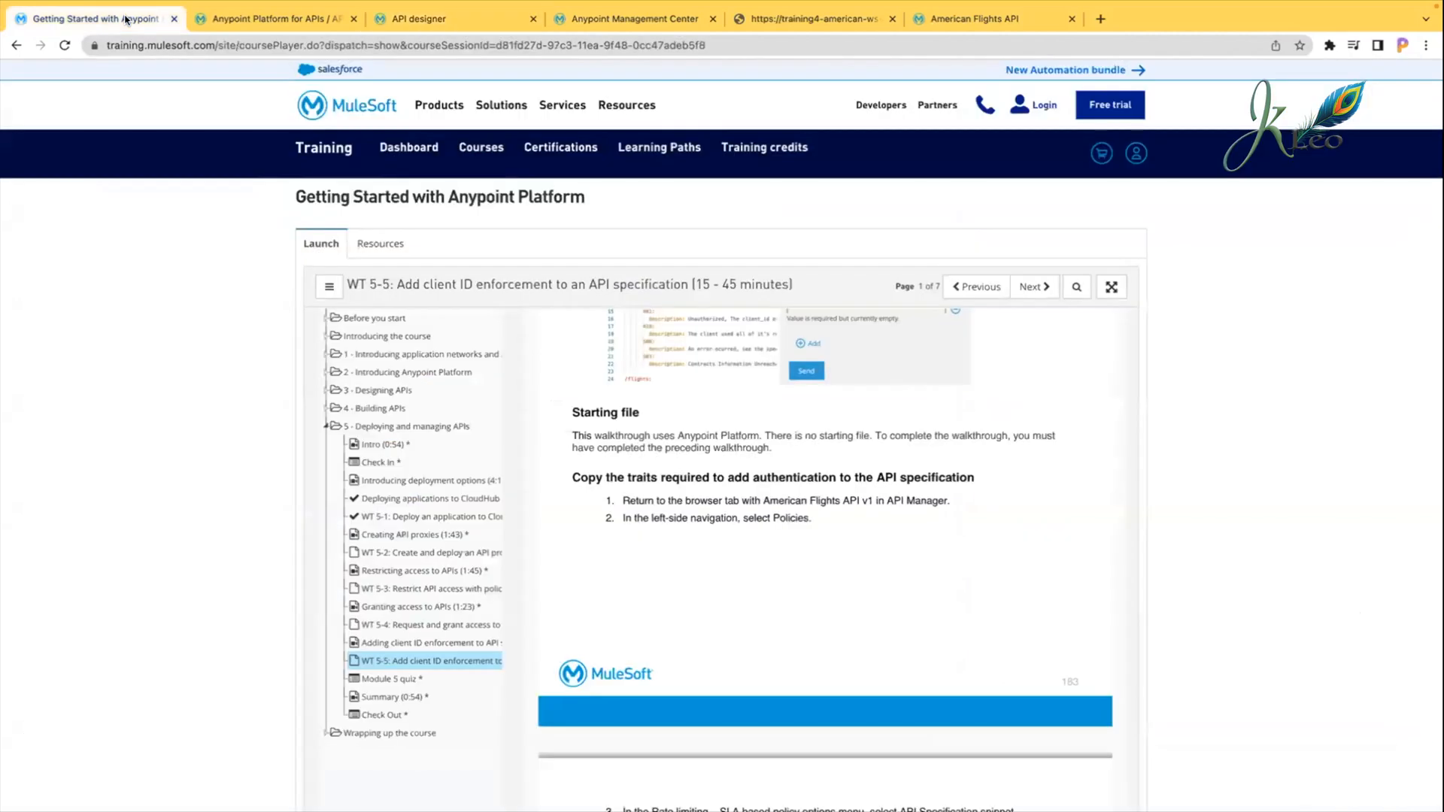
left_click(217, 15)
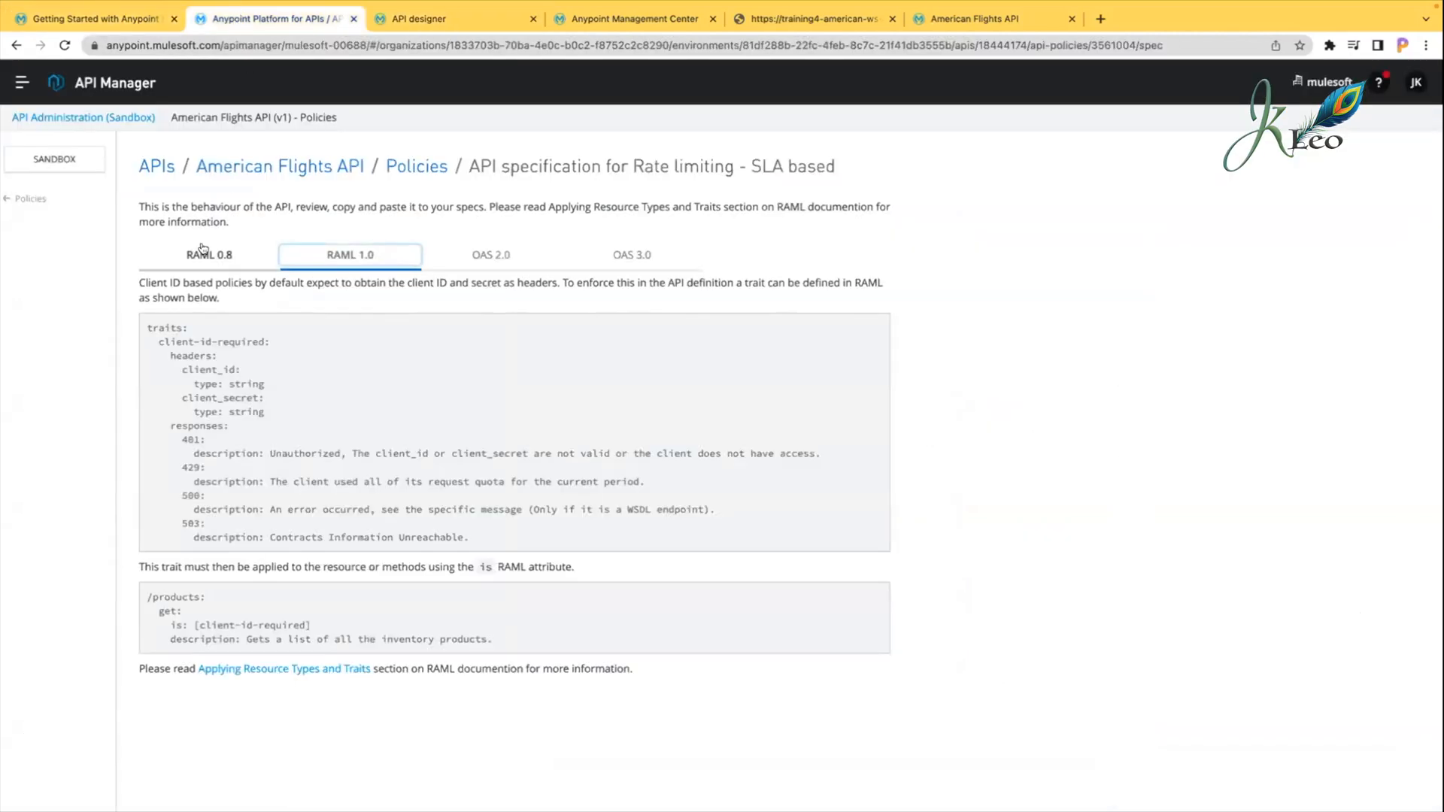
left_click(422, 18)
left_click(305, 18)
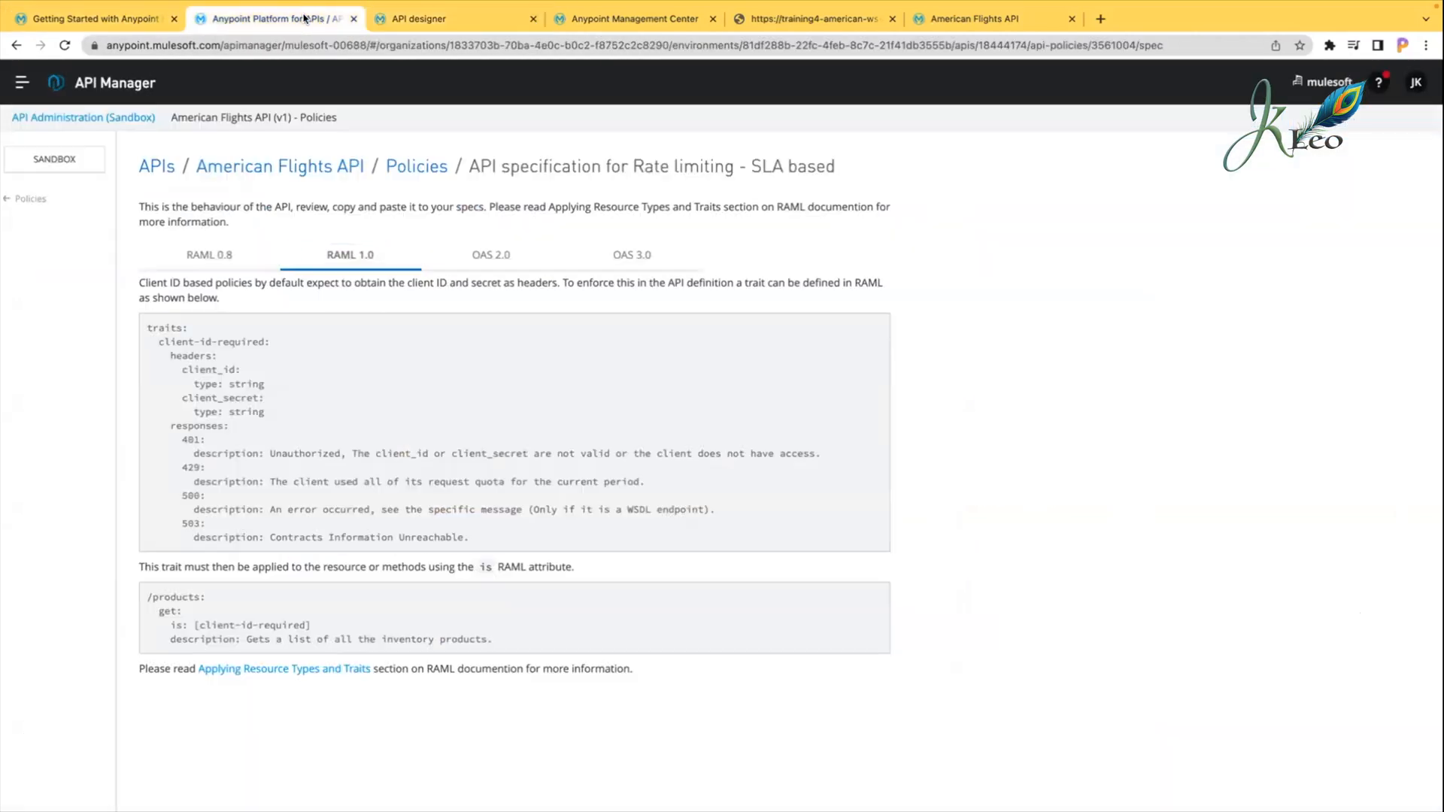
left_click(13, 210)
left_click(421, 19)
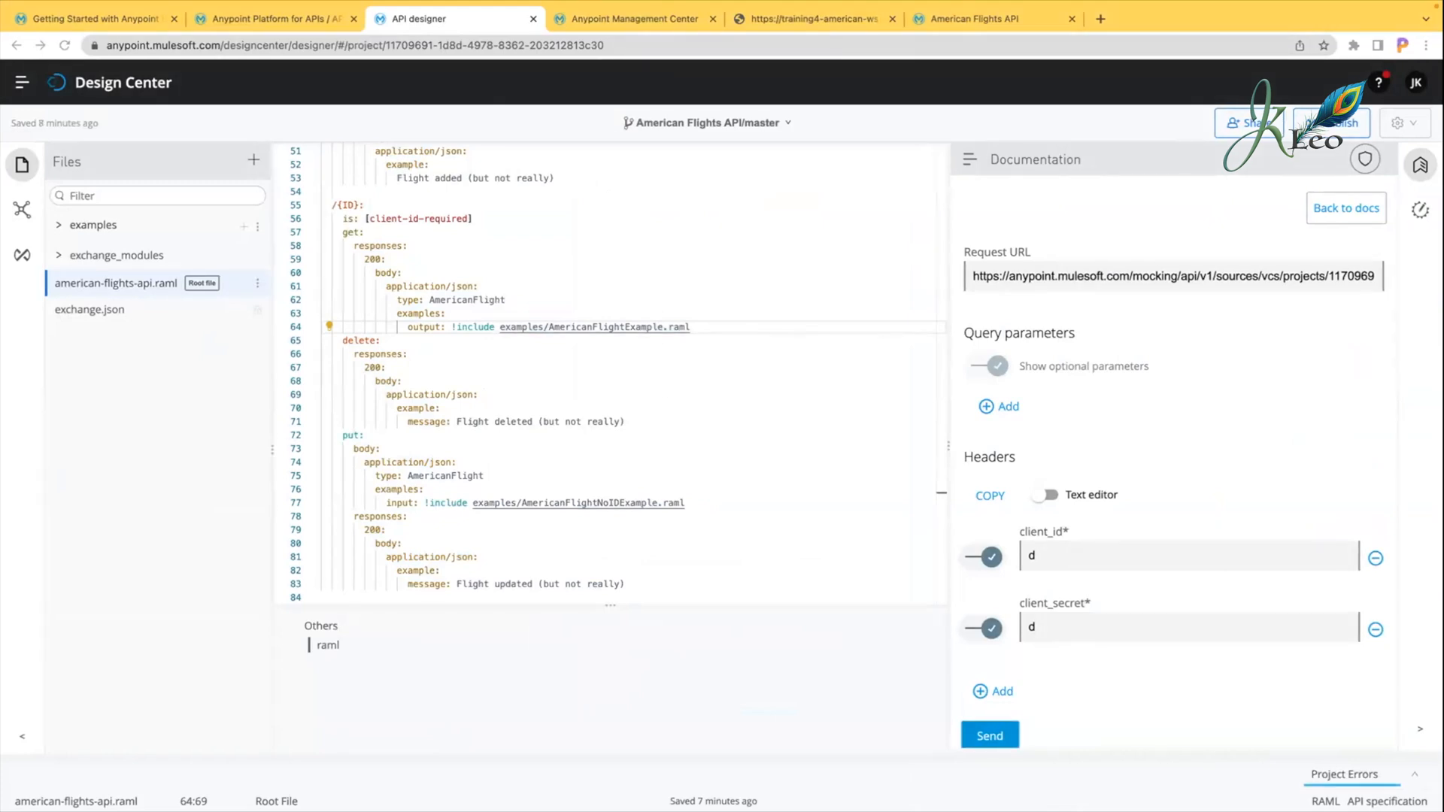
left_click(97, 20)
left_click(255, 22)
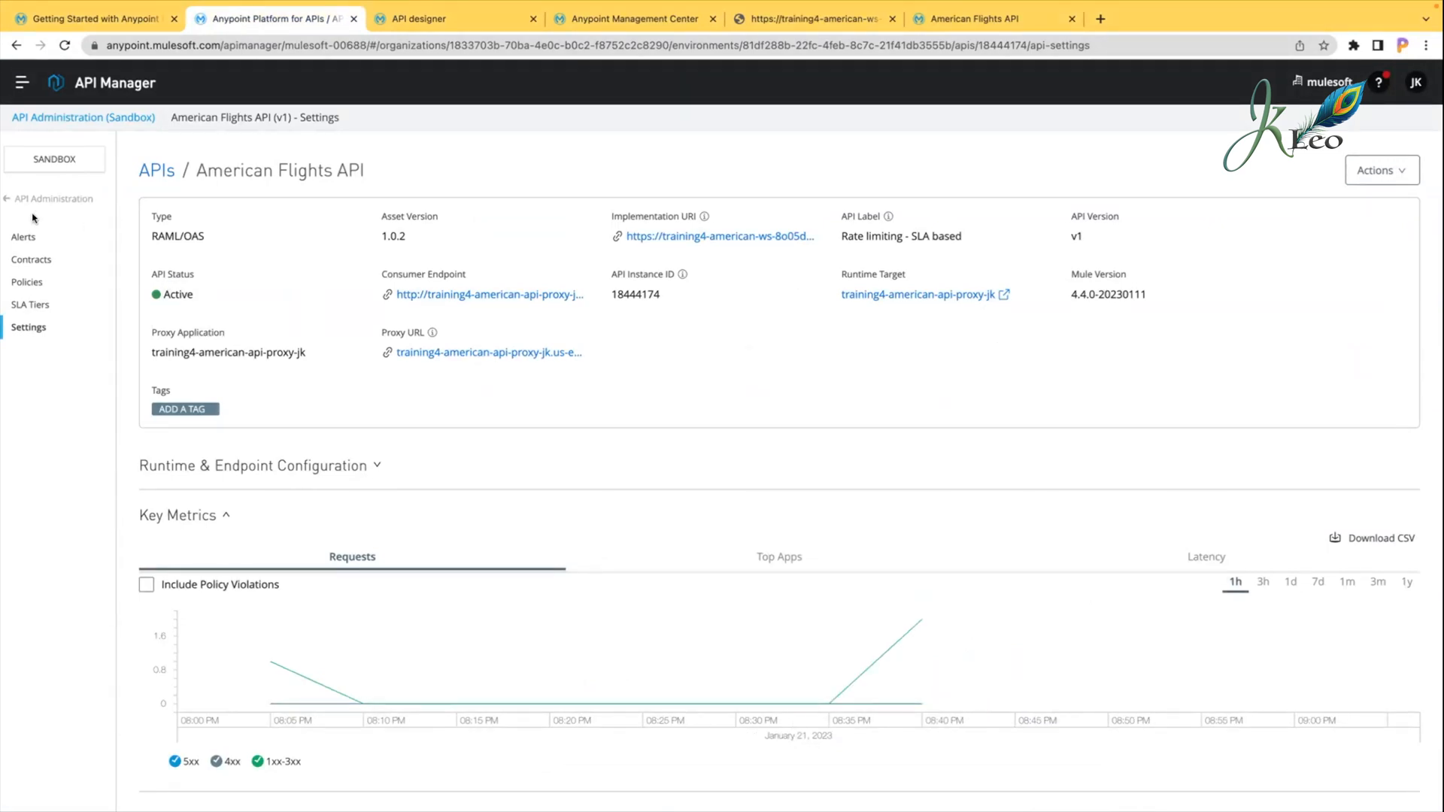
left_click(15, 239)
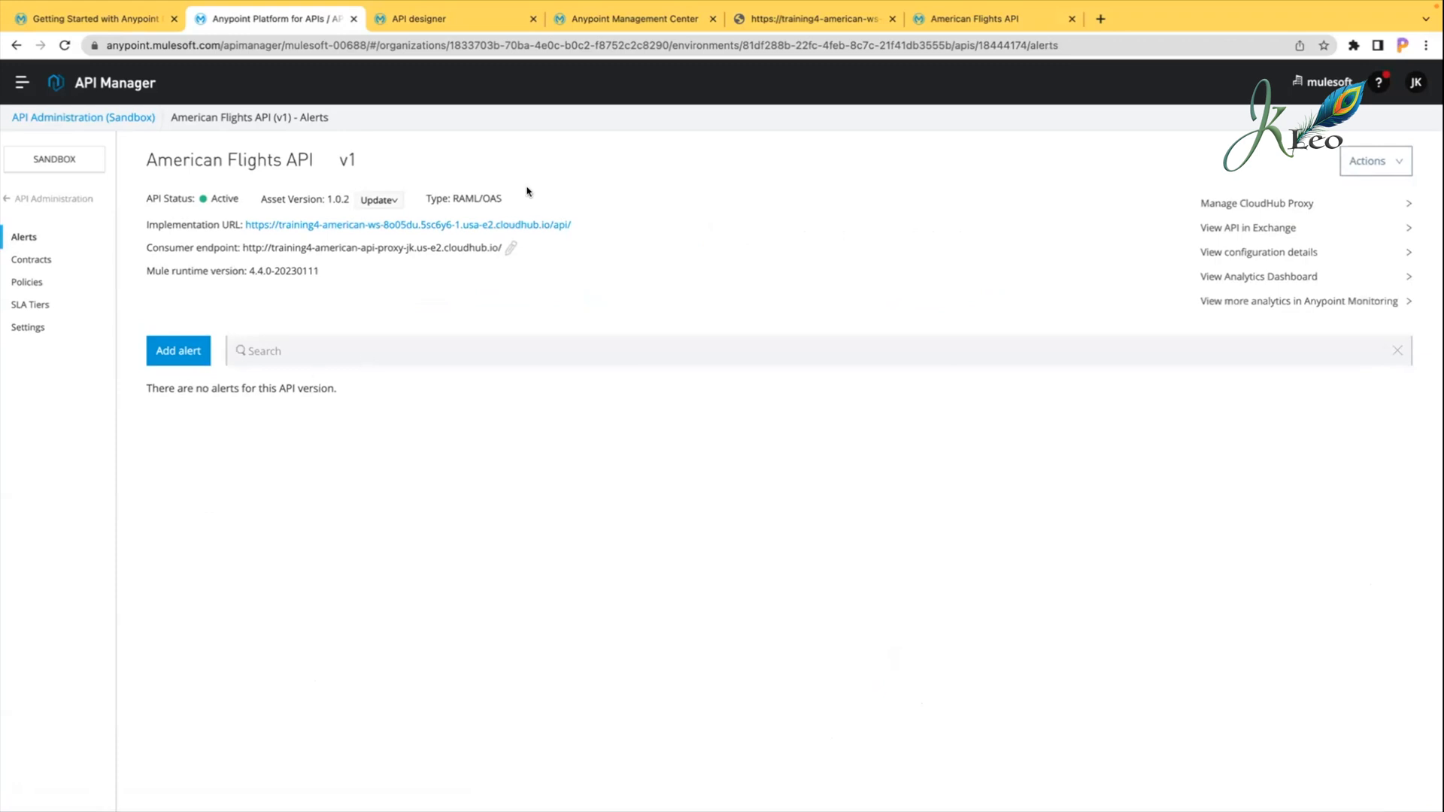
left_click(380, 201)
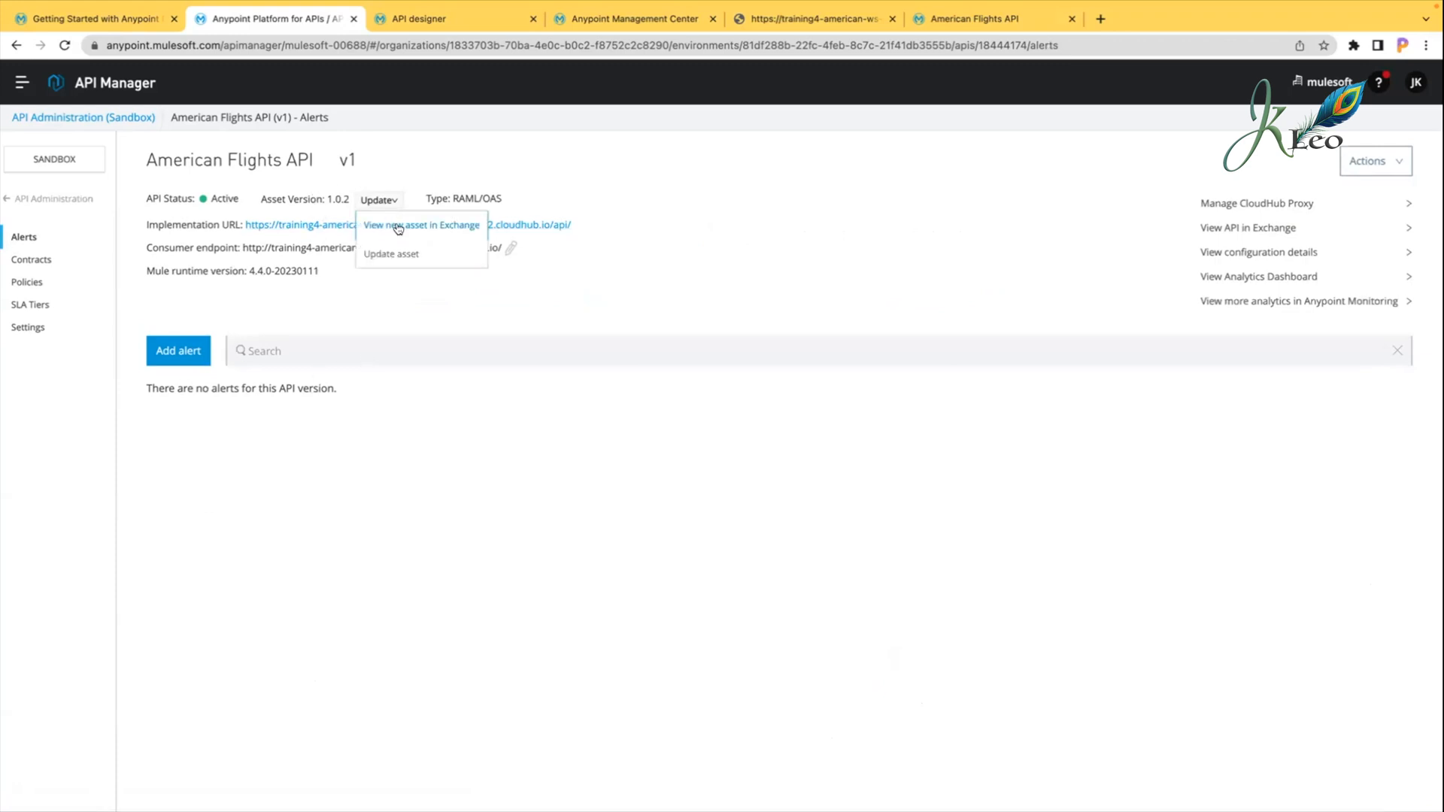
left_click(412, 434)
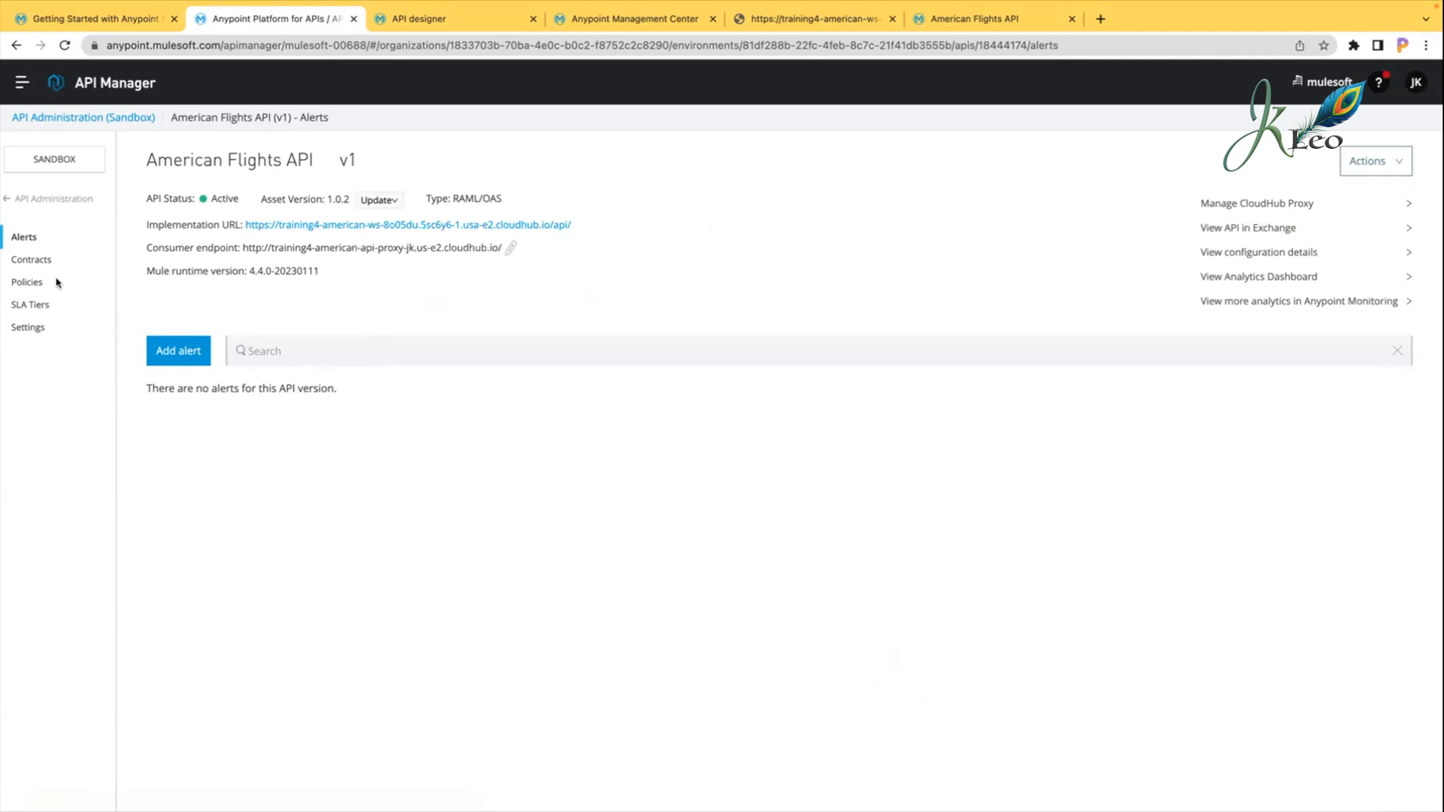
Step: From the Alerts page of American Flights API v1, update the managed asset version to 1.0.3 (Latest)
left_click(36, 241)
left_click(379, 201)
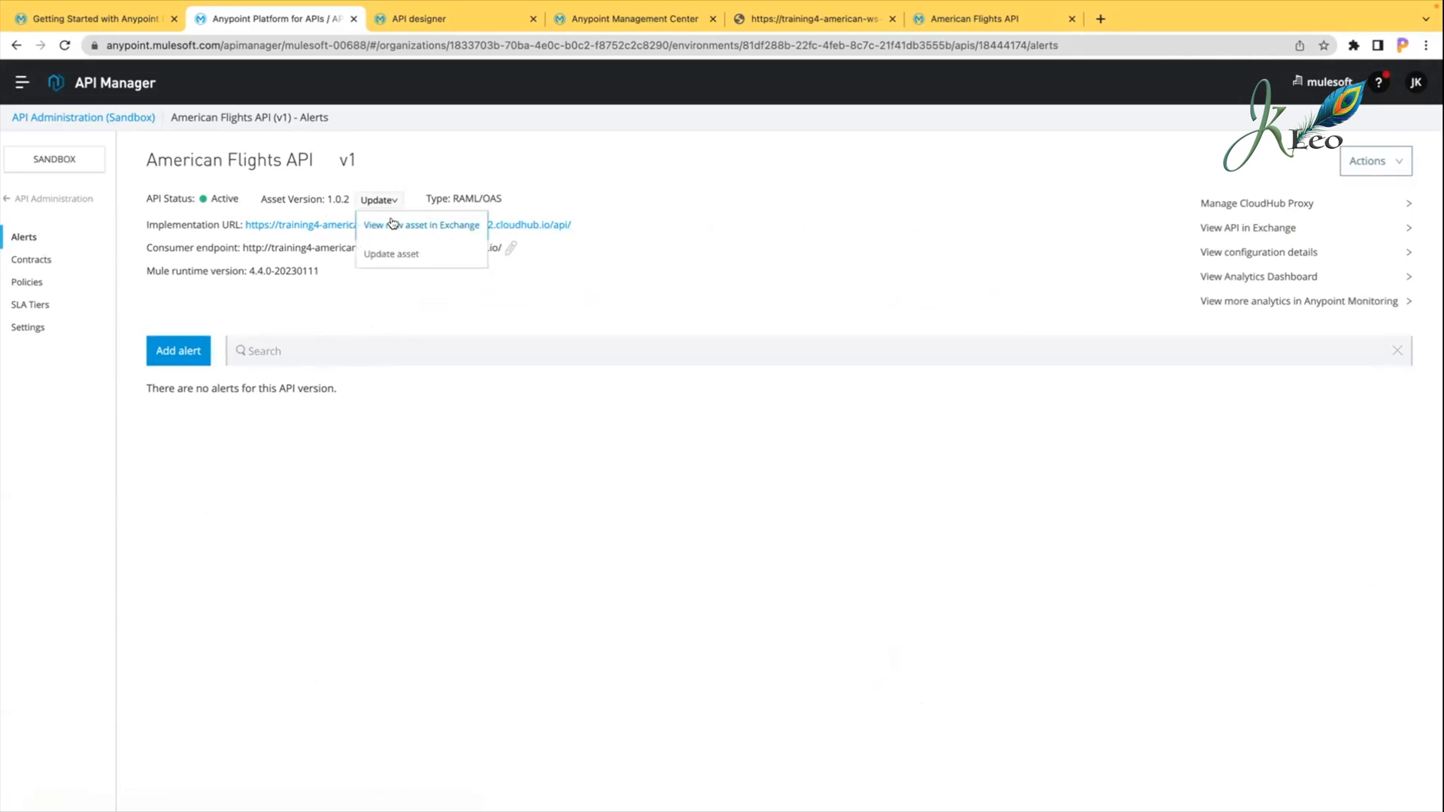
left_click(413, 256)
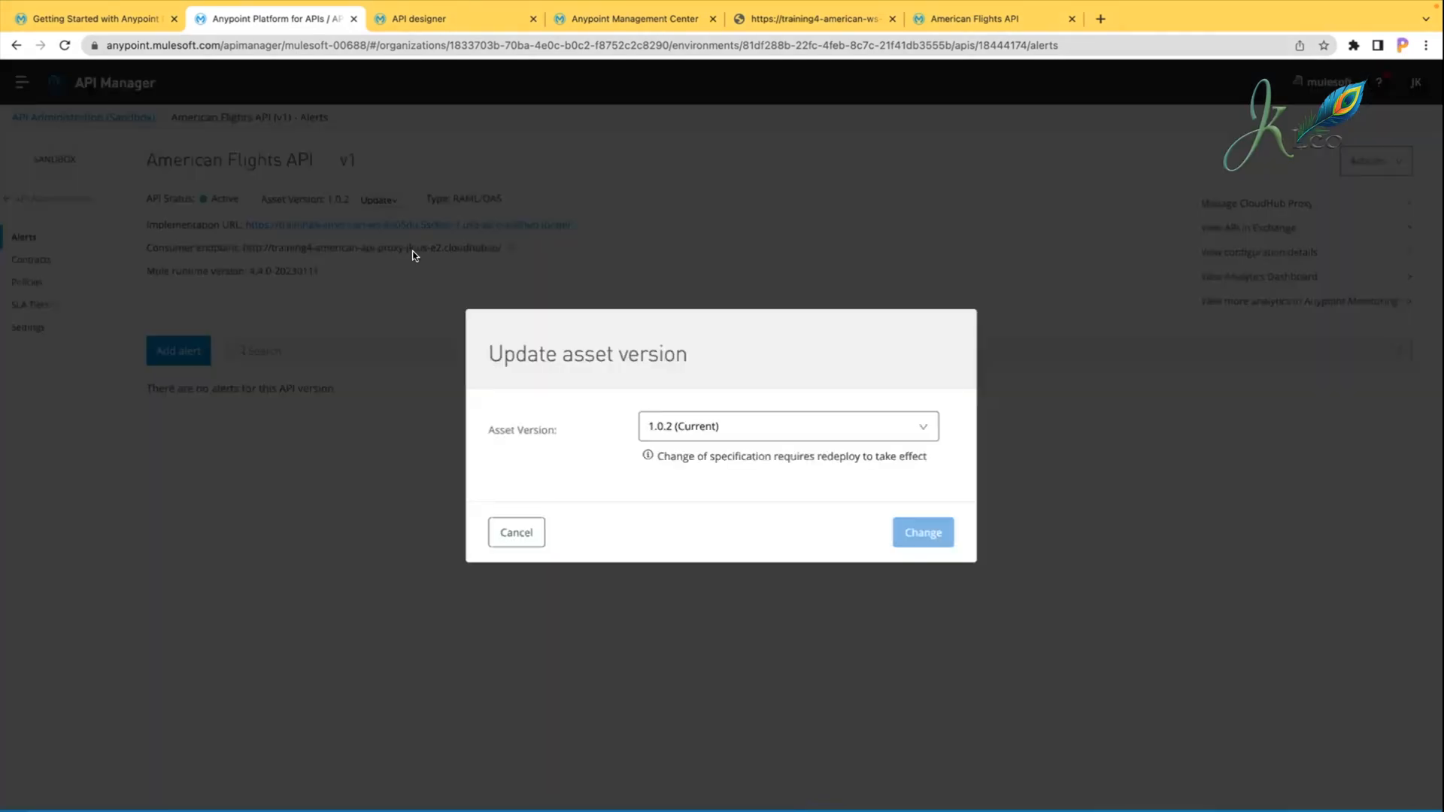
left_click(771, 419)
left_click(717, 475)
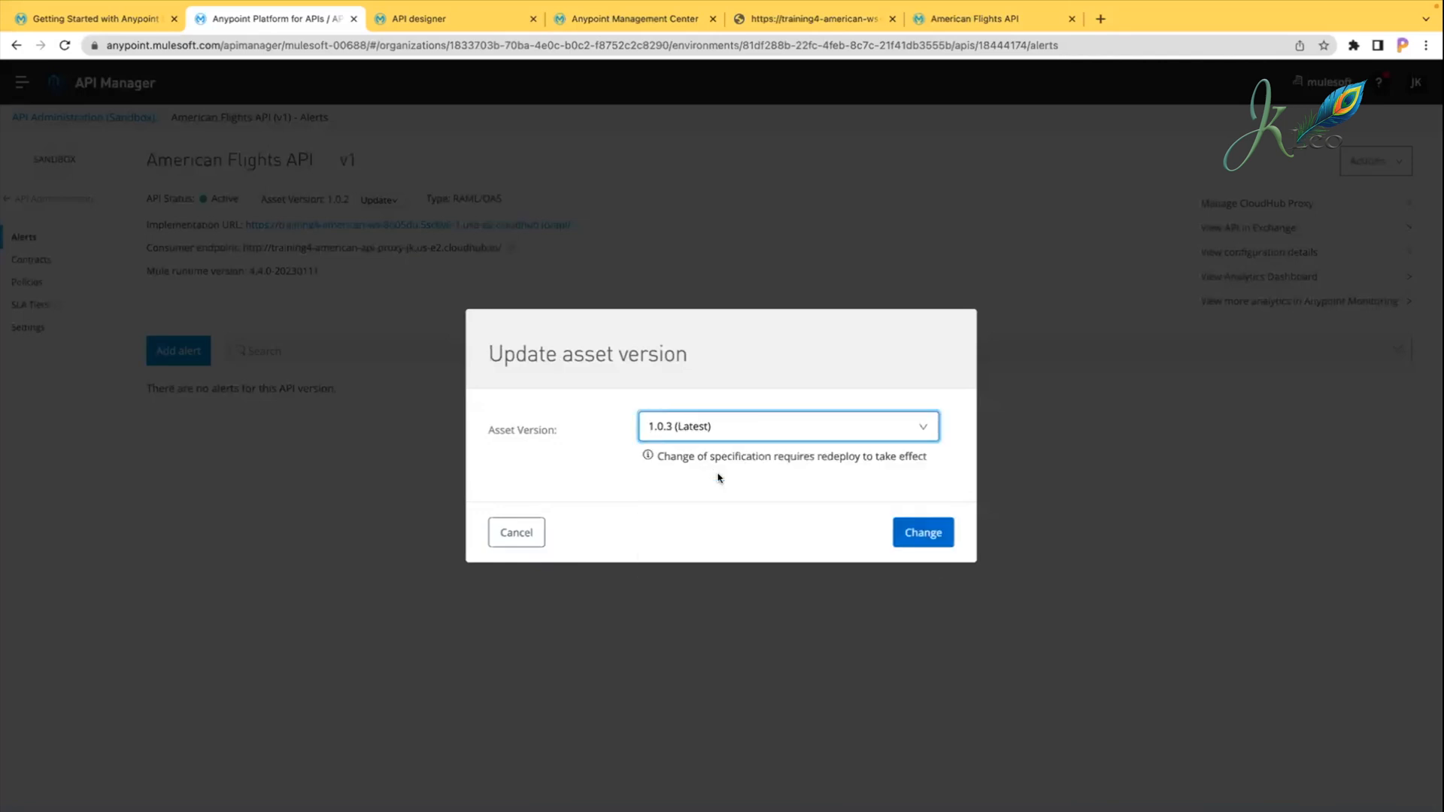
left_click(940, 534)
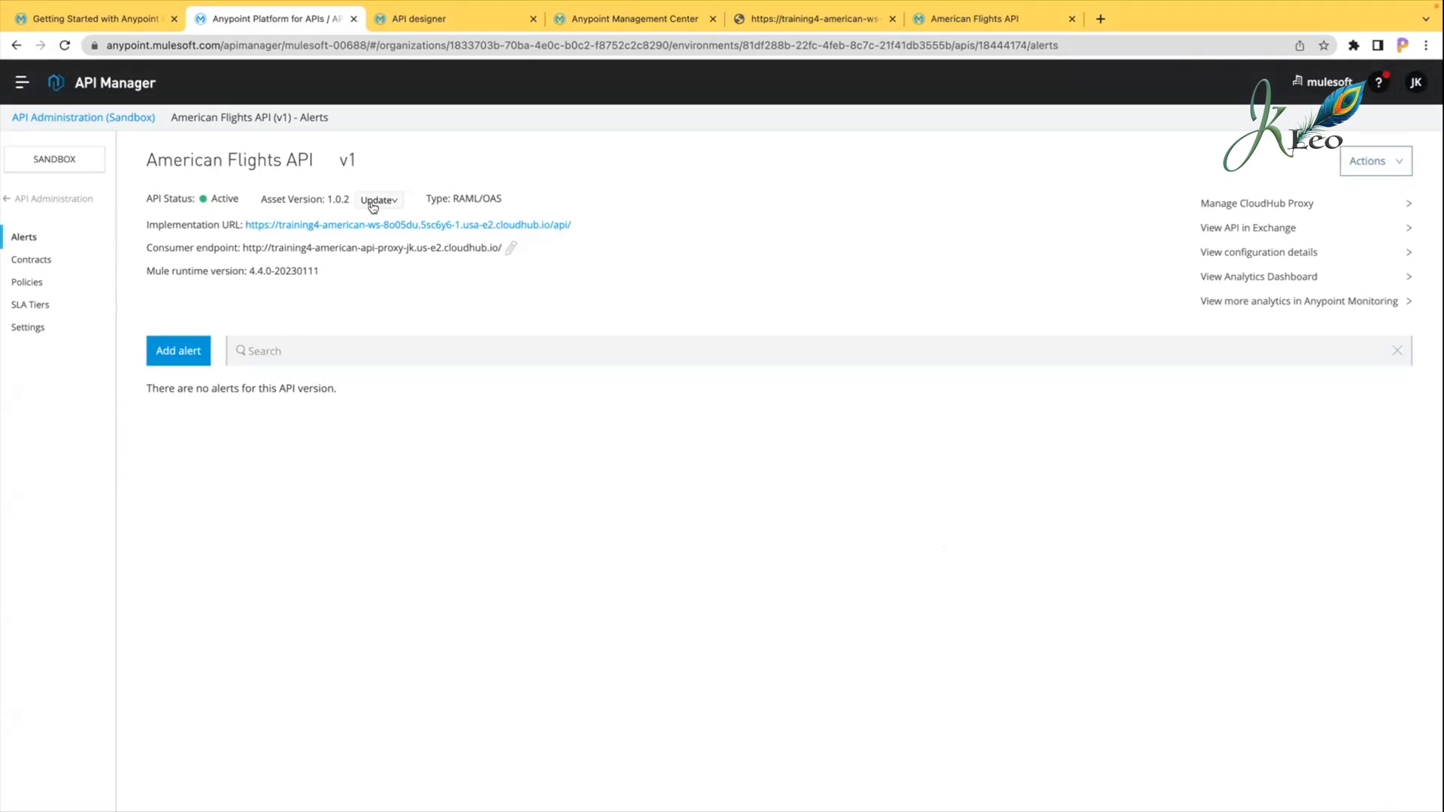
Step: Reopen American Flights API from the API Administration list and check its asset version
left_click(35, 199)
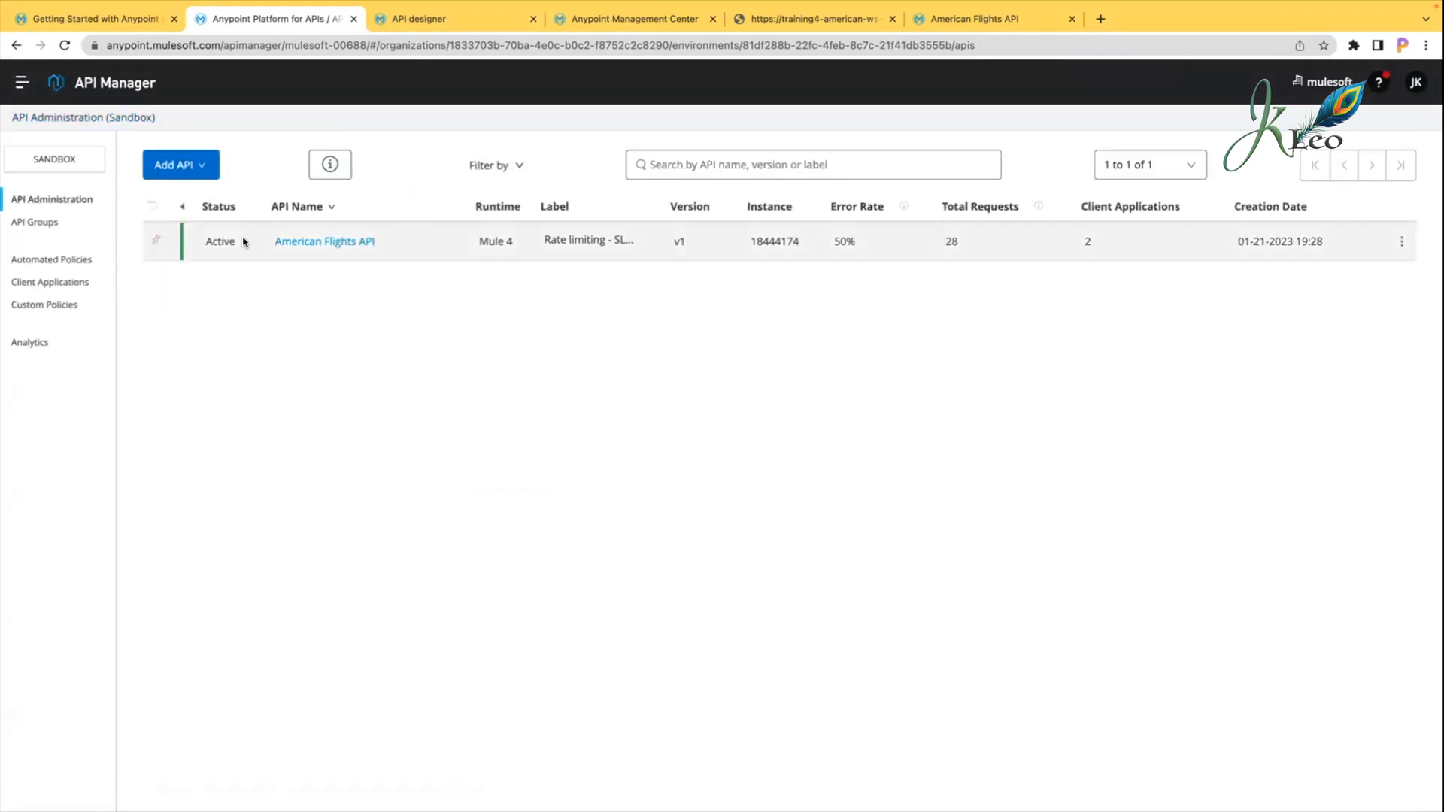
left_click(300, 243)
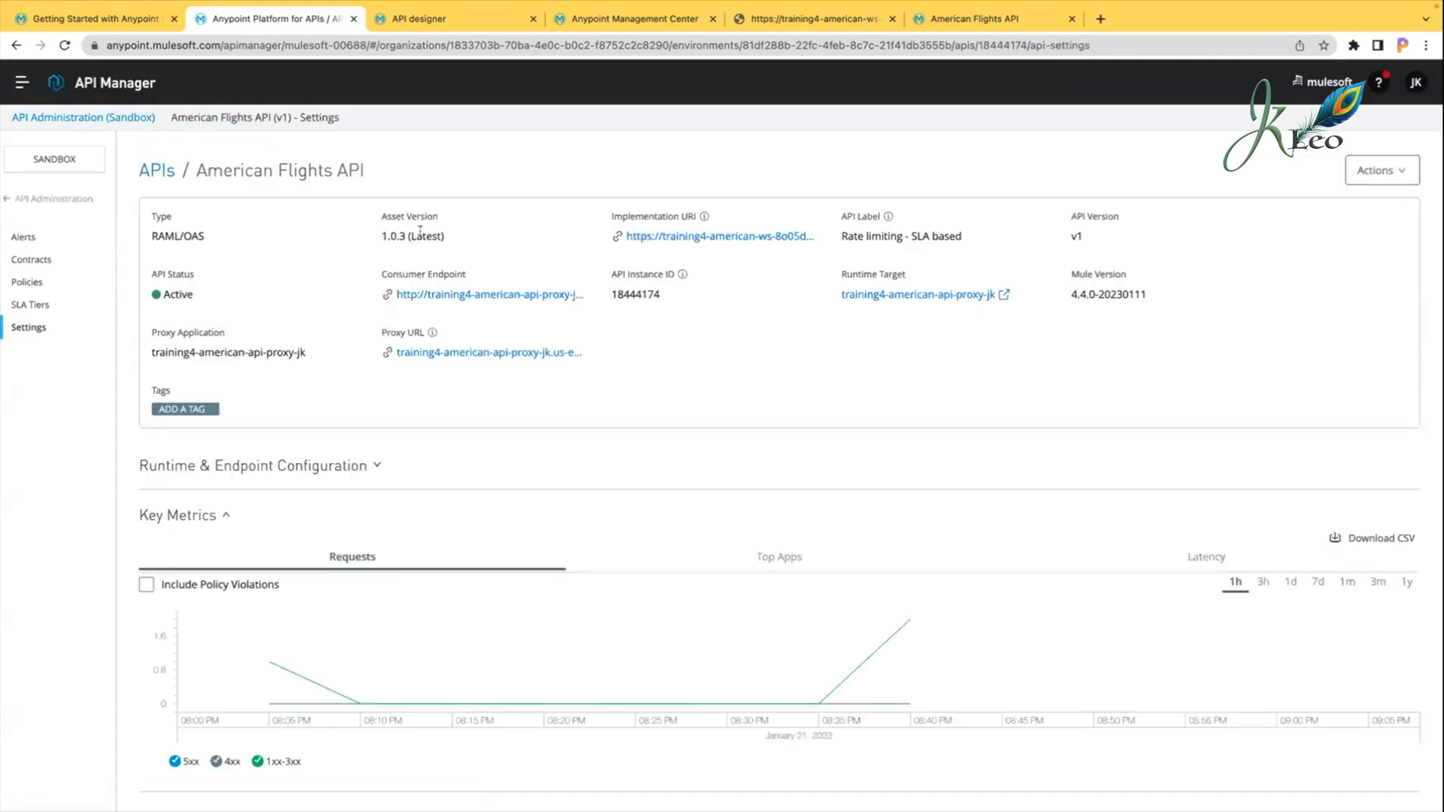
left_click_drag(452, 237, 380, 236)
Step: Switch to the incognito window with the public Exchange portal and reload the American Flights API console page
key("super+Tab")
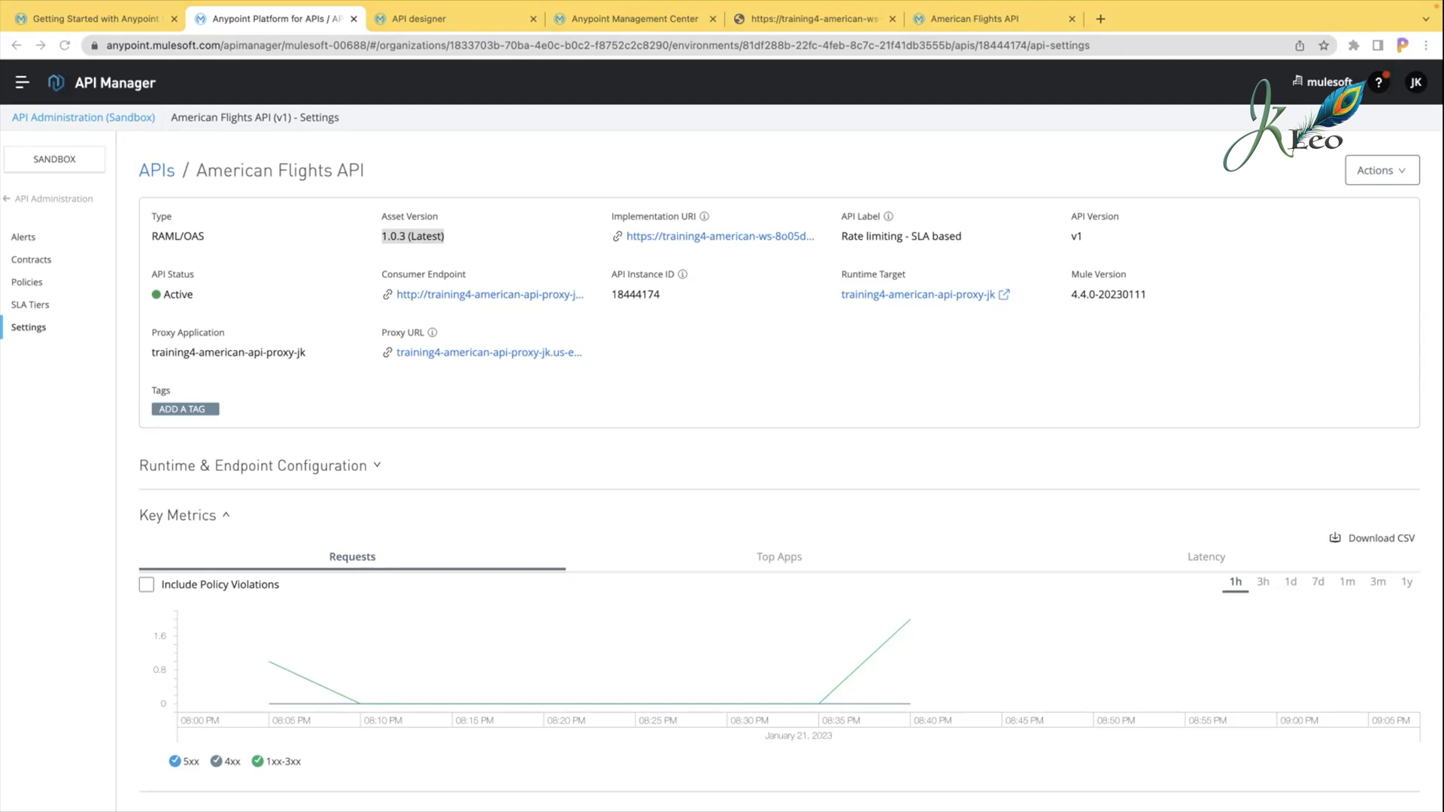
key("ctrl+Right")
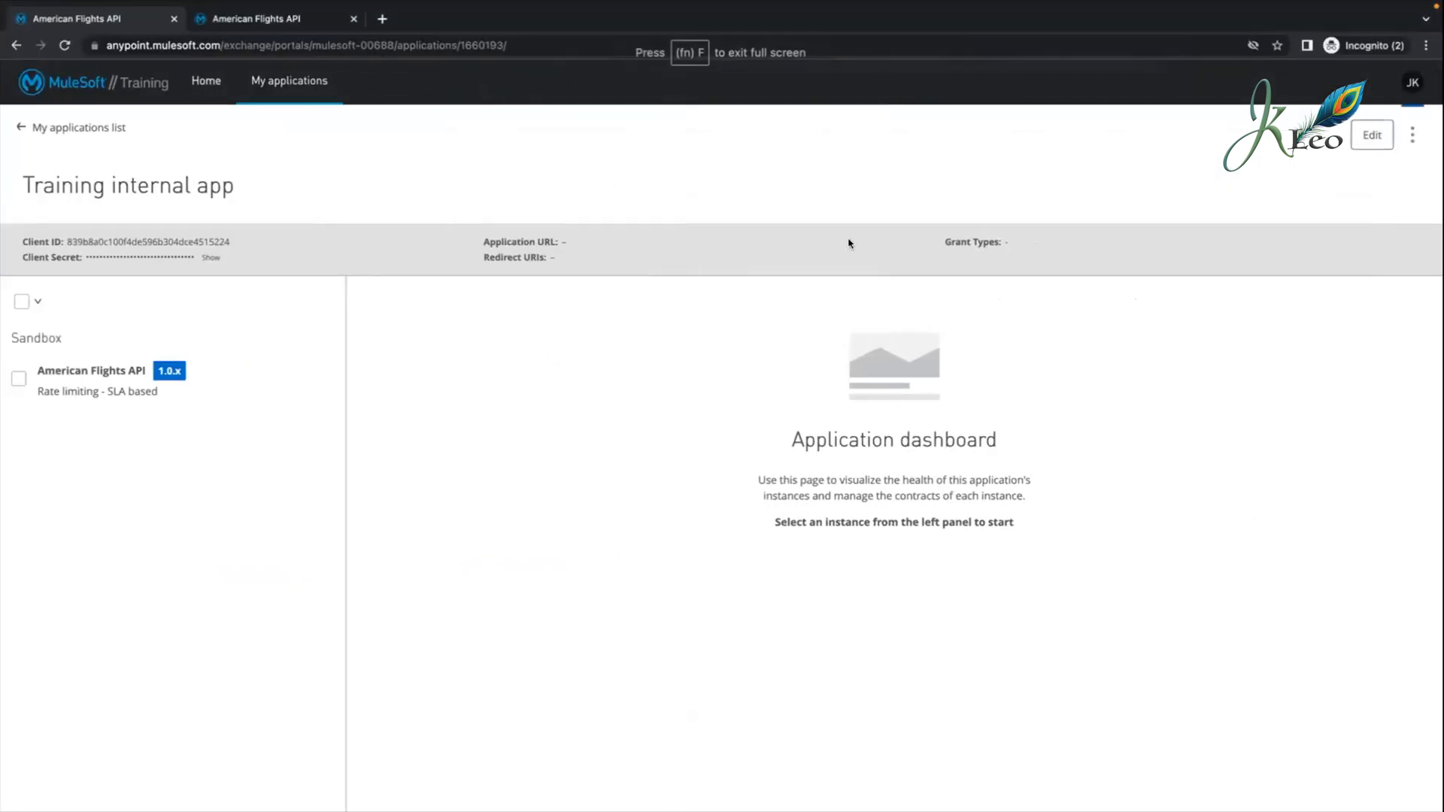
left_click(38, 128)
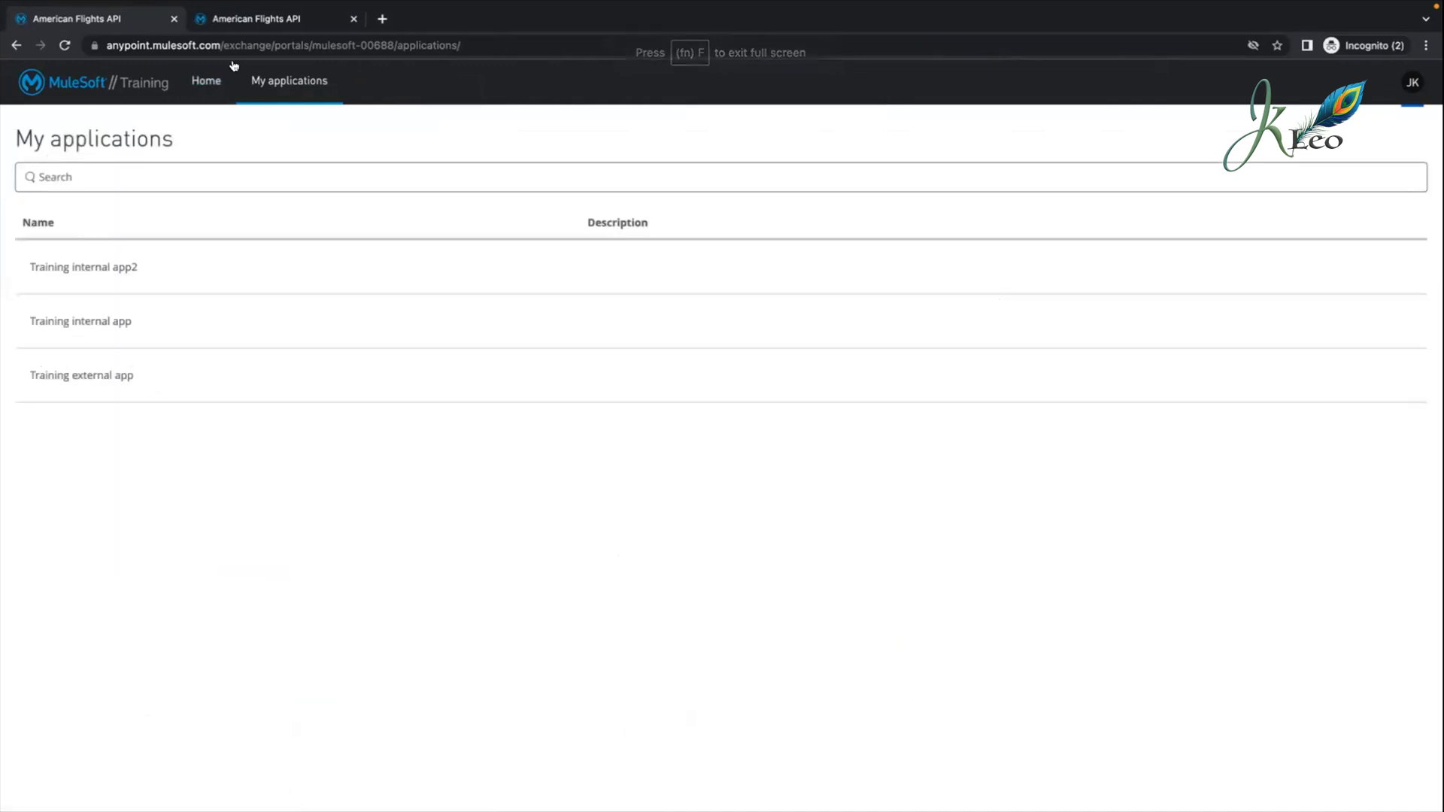
left_click(264, 19)
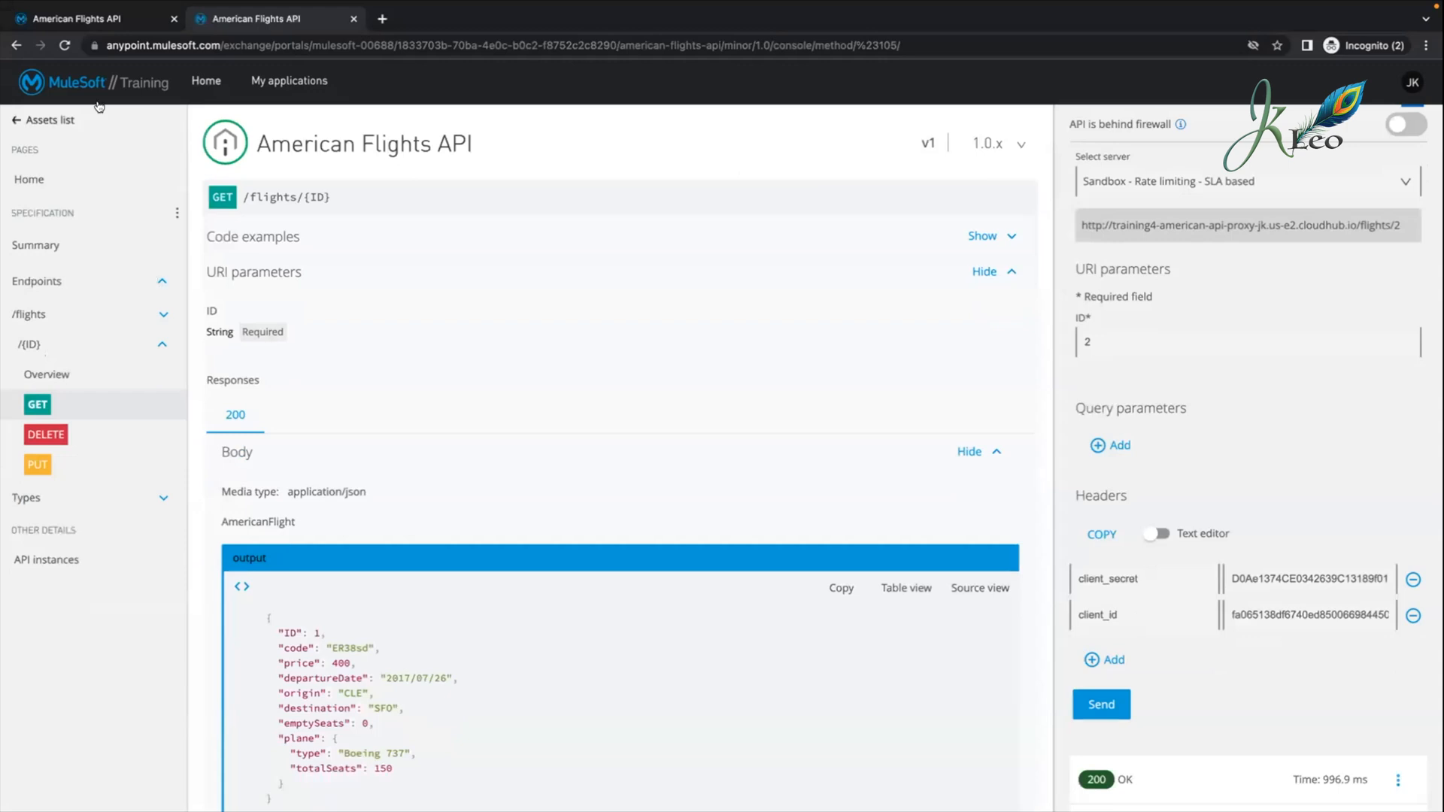
left_click(65, 44)
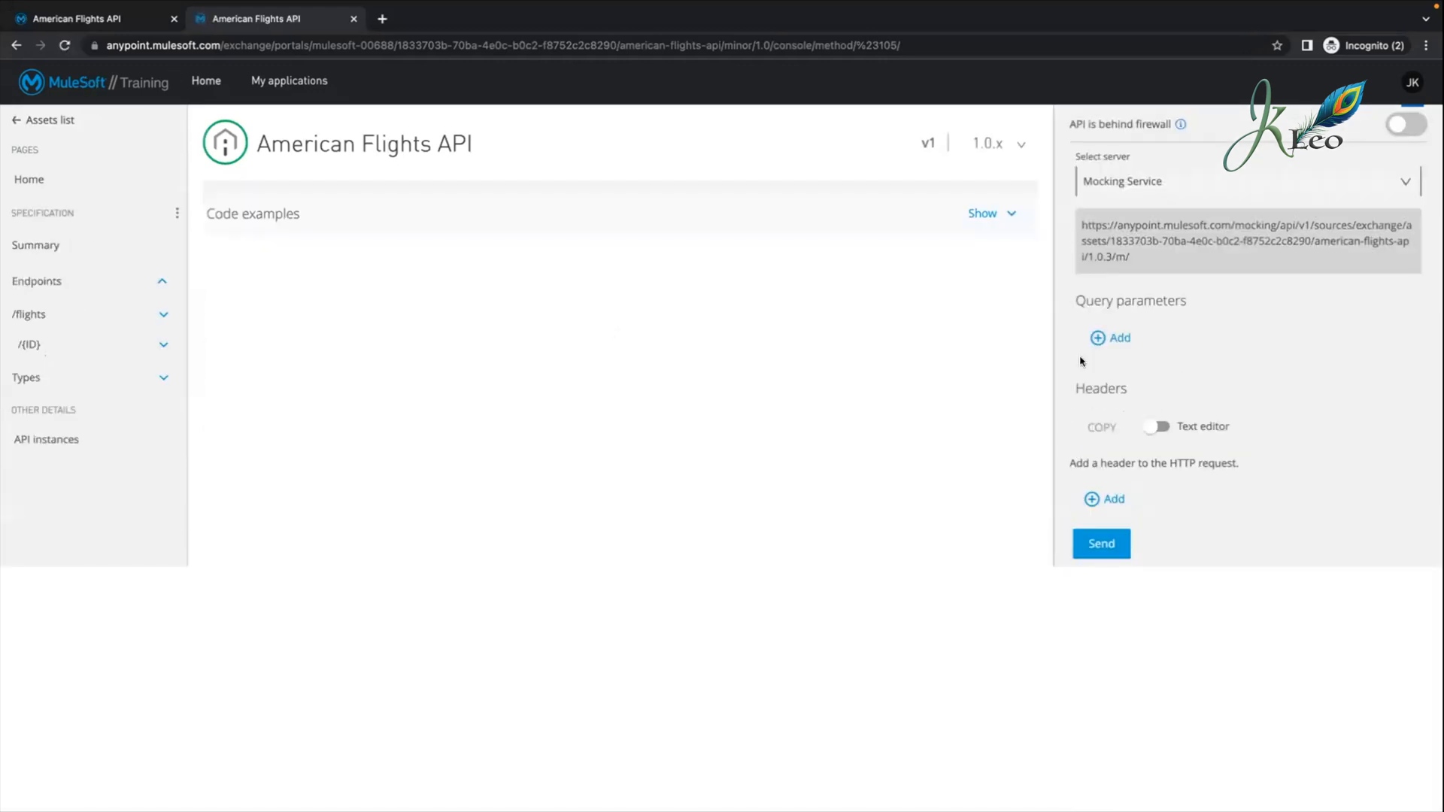
Step: Choose the Sandbox - Rate limiting - SLA based server and open the GET method of /{ID} to enter its client_id header
left_click(1138, 186)
left_click(1131, 252)
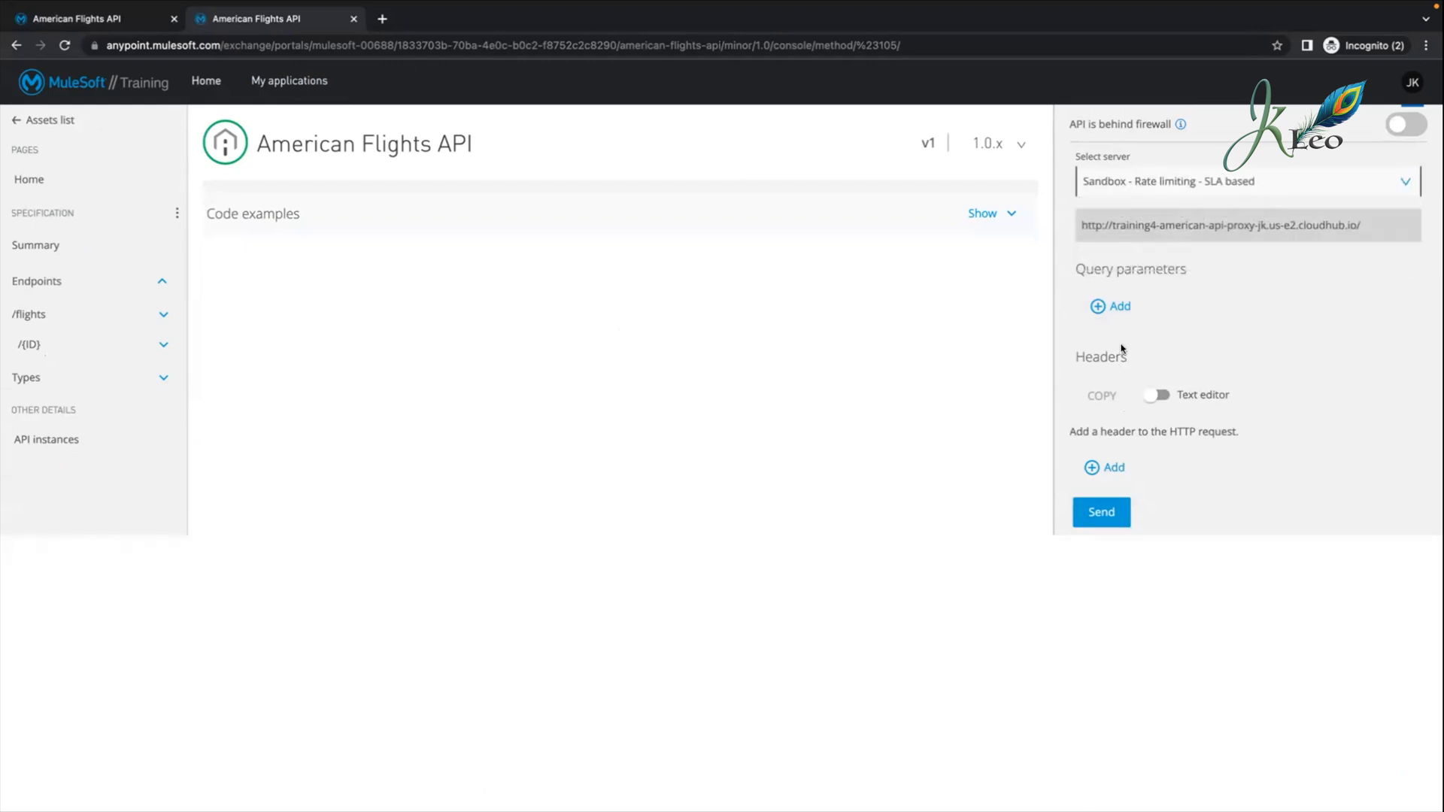
left_click(42, 348)
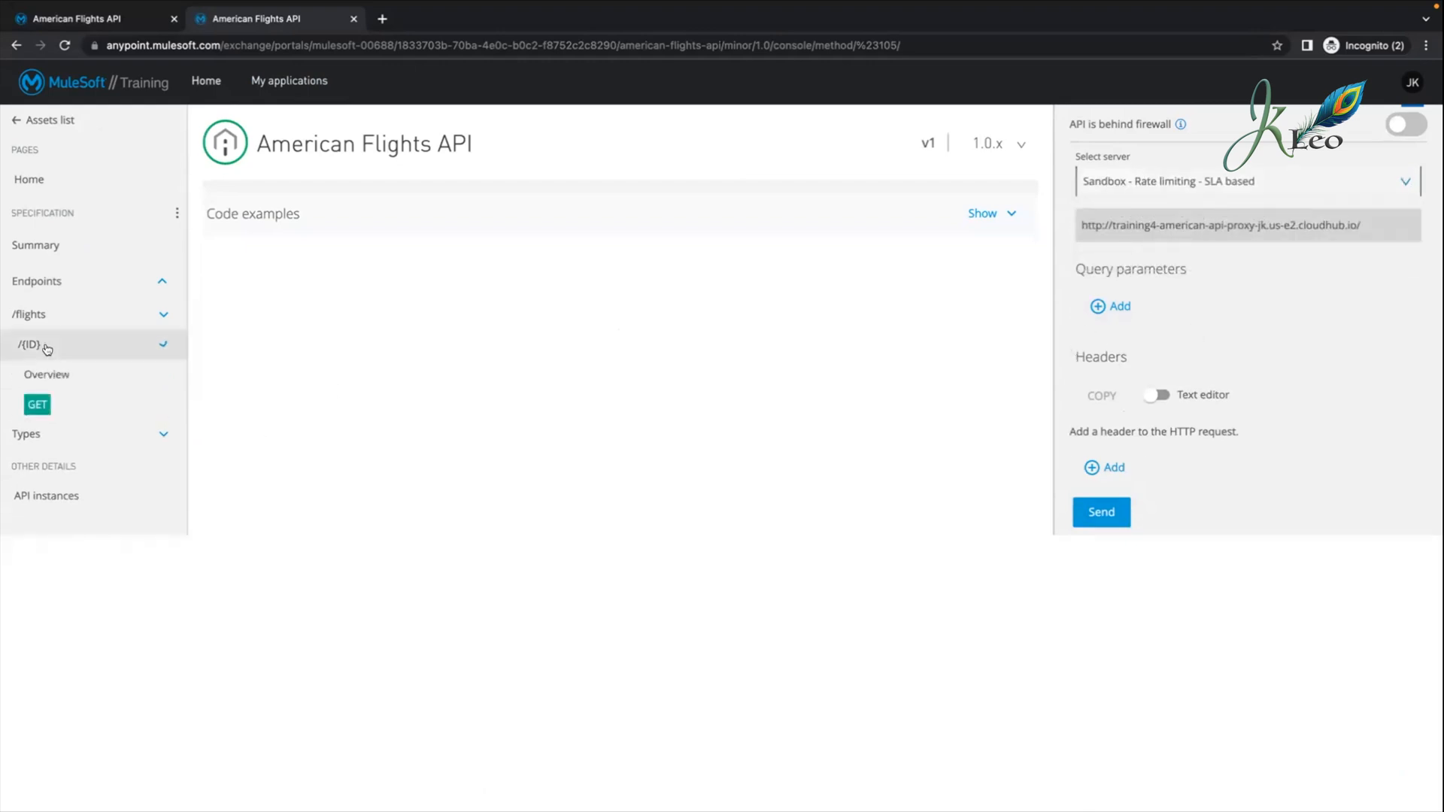
left_click(43, 406)
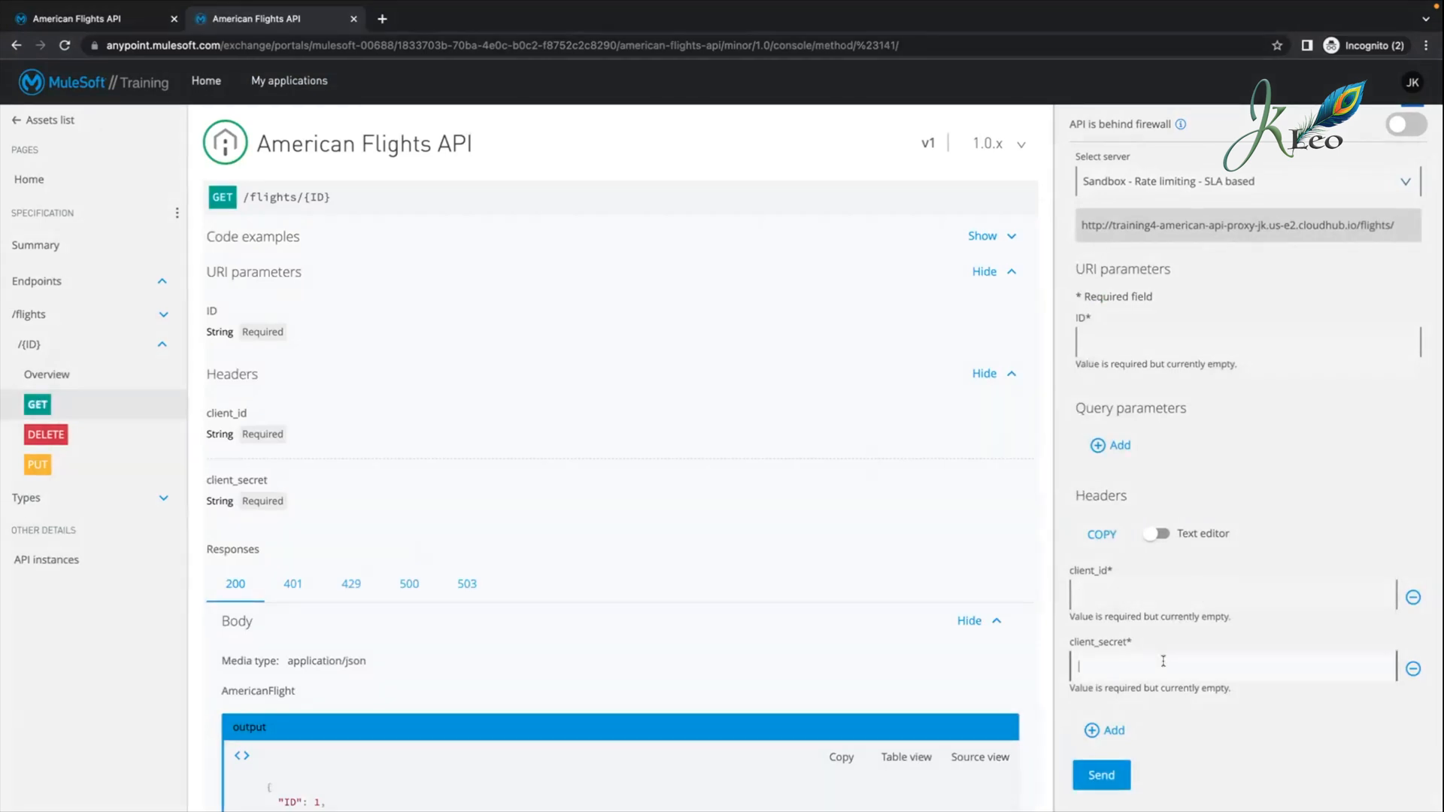
left_click(1146, 600)
Step: Return to the WT 5-5 walkthrough and review its instructions on testing, publishing and updating the API's asset version
key("super+Tab")
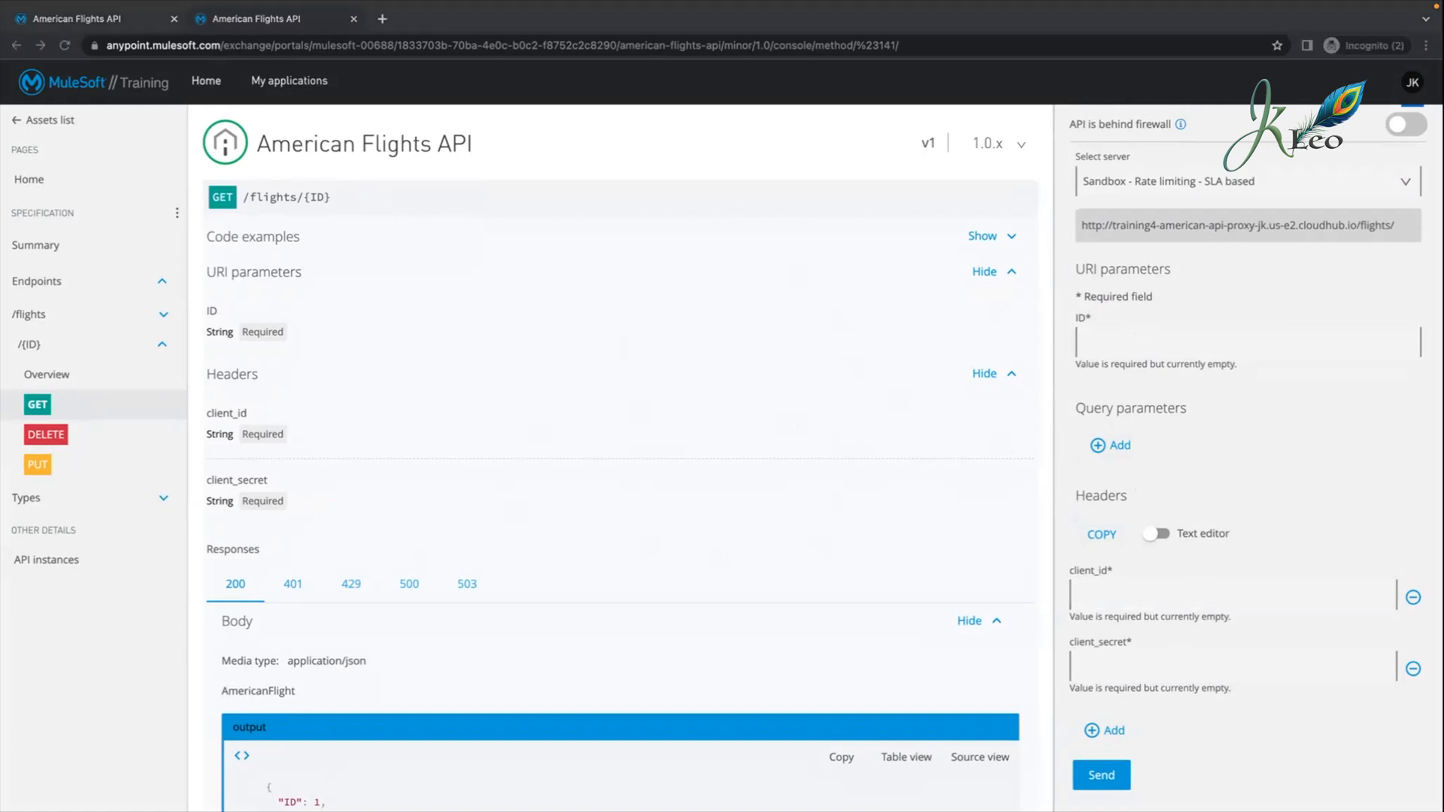
key("ctrl+Left")
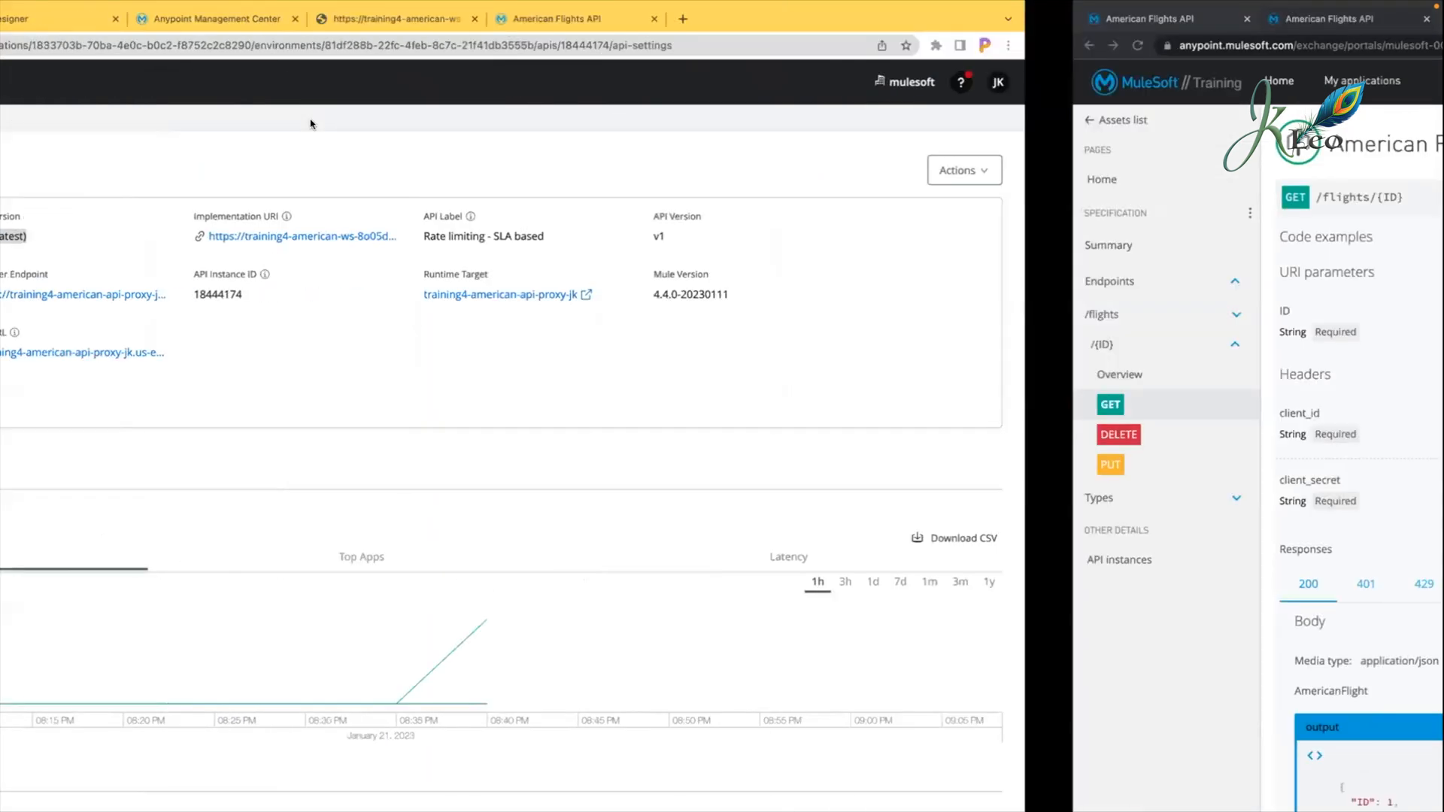
left_click(147, 28)
scroll(747, 499, "down", 20)
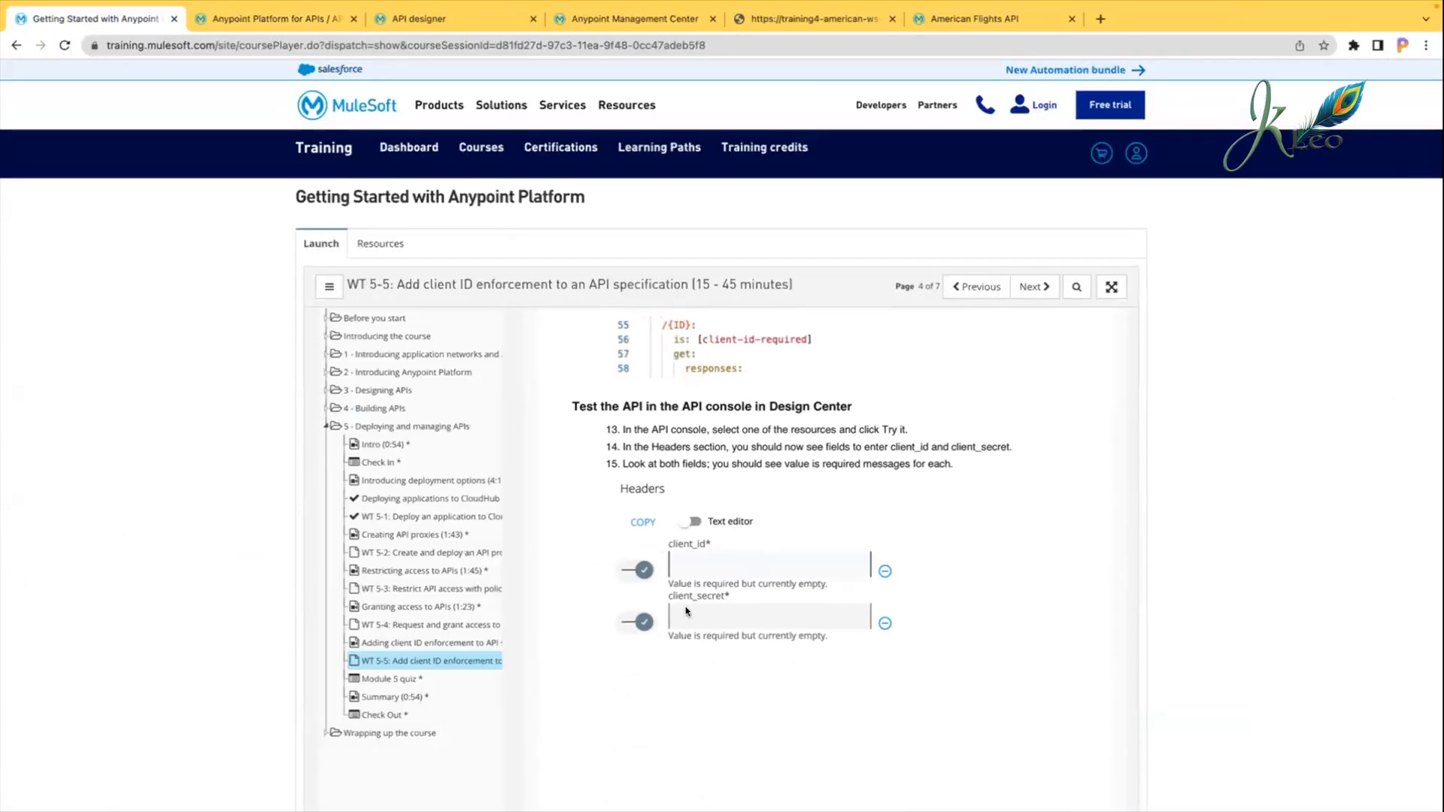
scroll(761, 532, "down", 6)
scroll(761, 533, "down", 8)
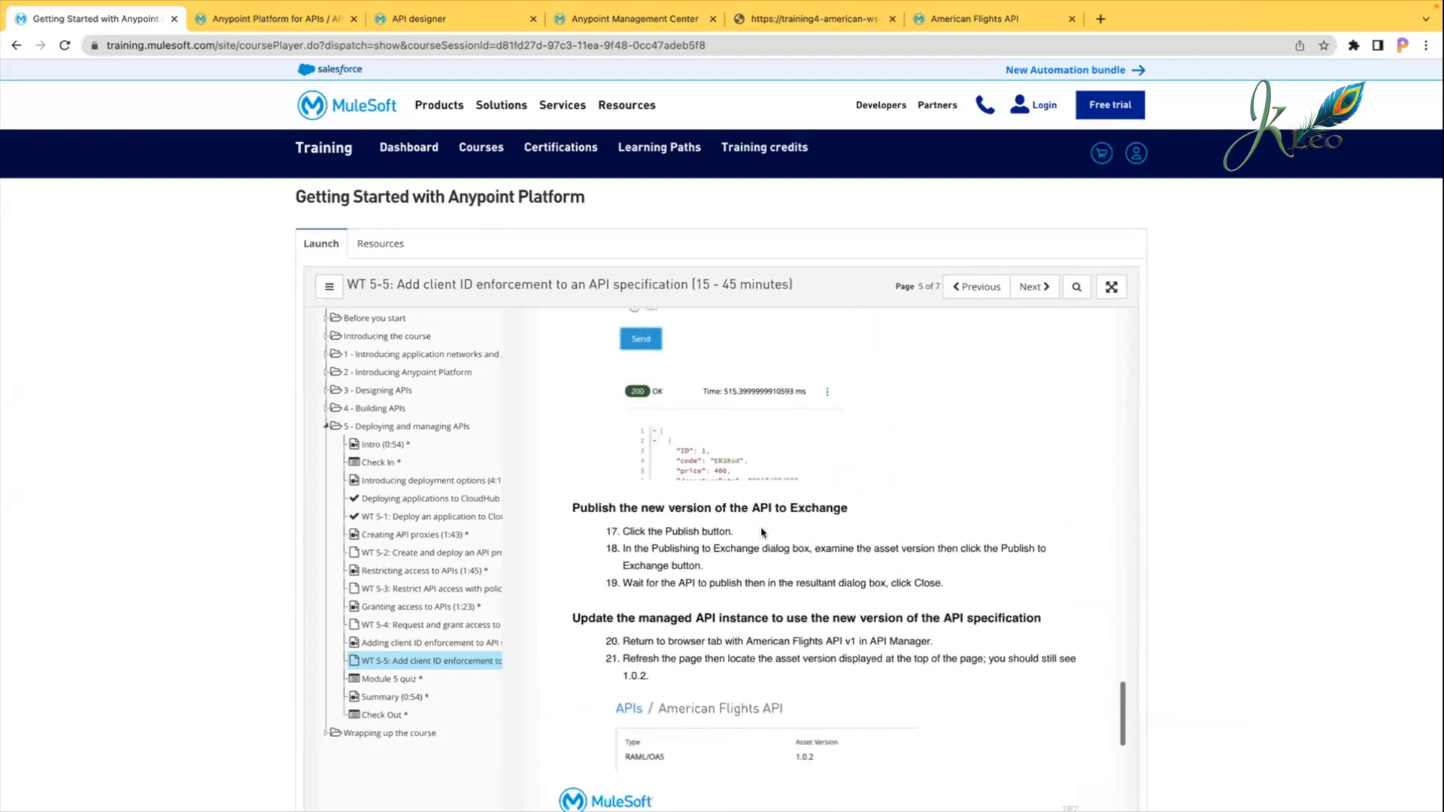
scroll(762, 533, "down", 10)
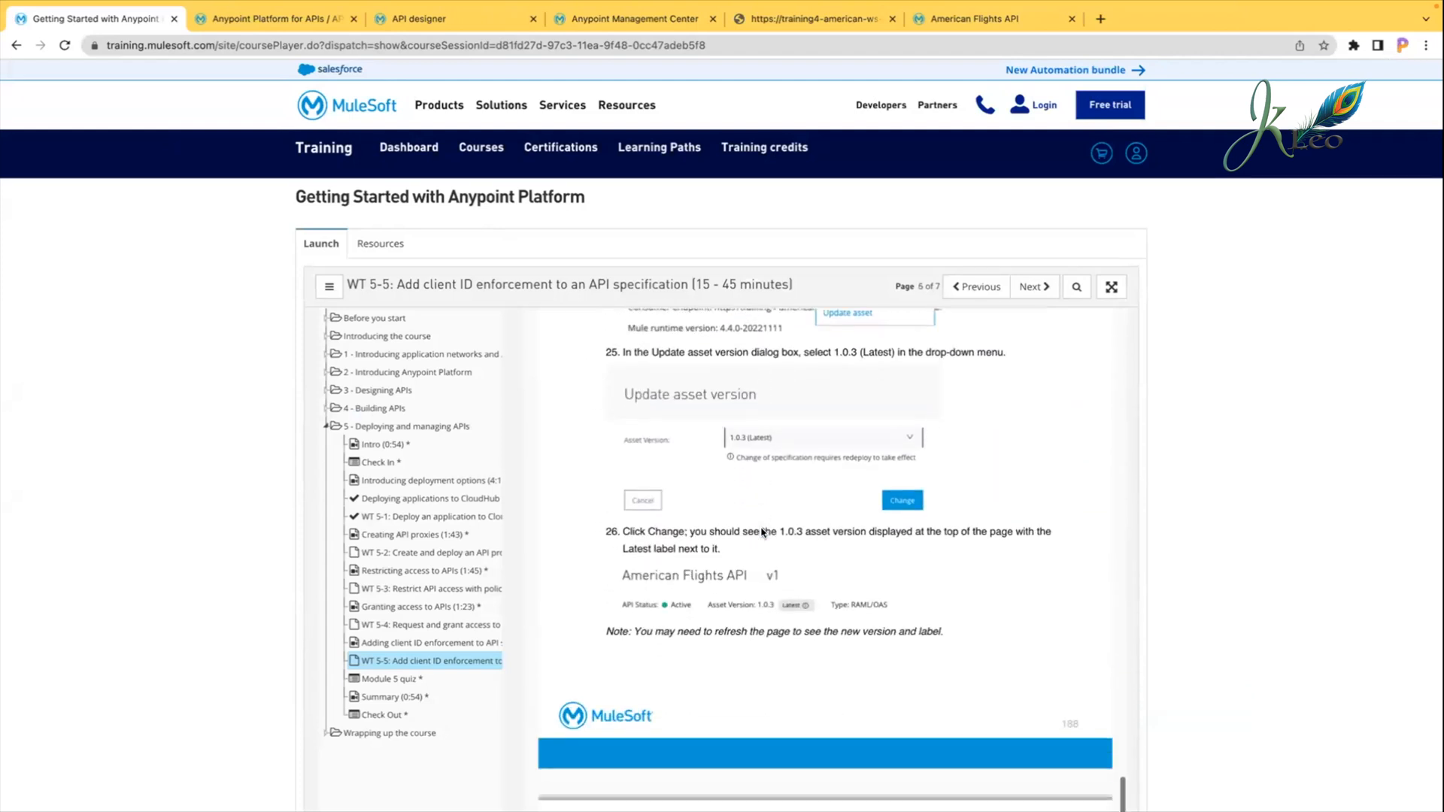
Step: Switch to the incognito portal window and copy the Training external app's client ID into the client_id header of the /flights/{ID} GET request
scroll(761, 532, "down", 3)
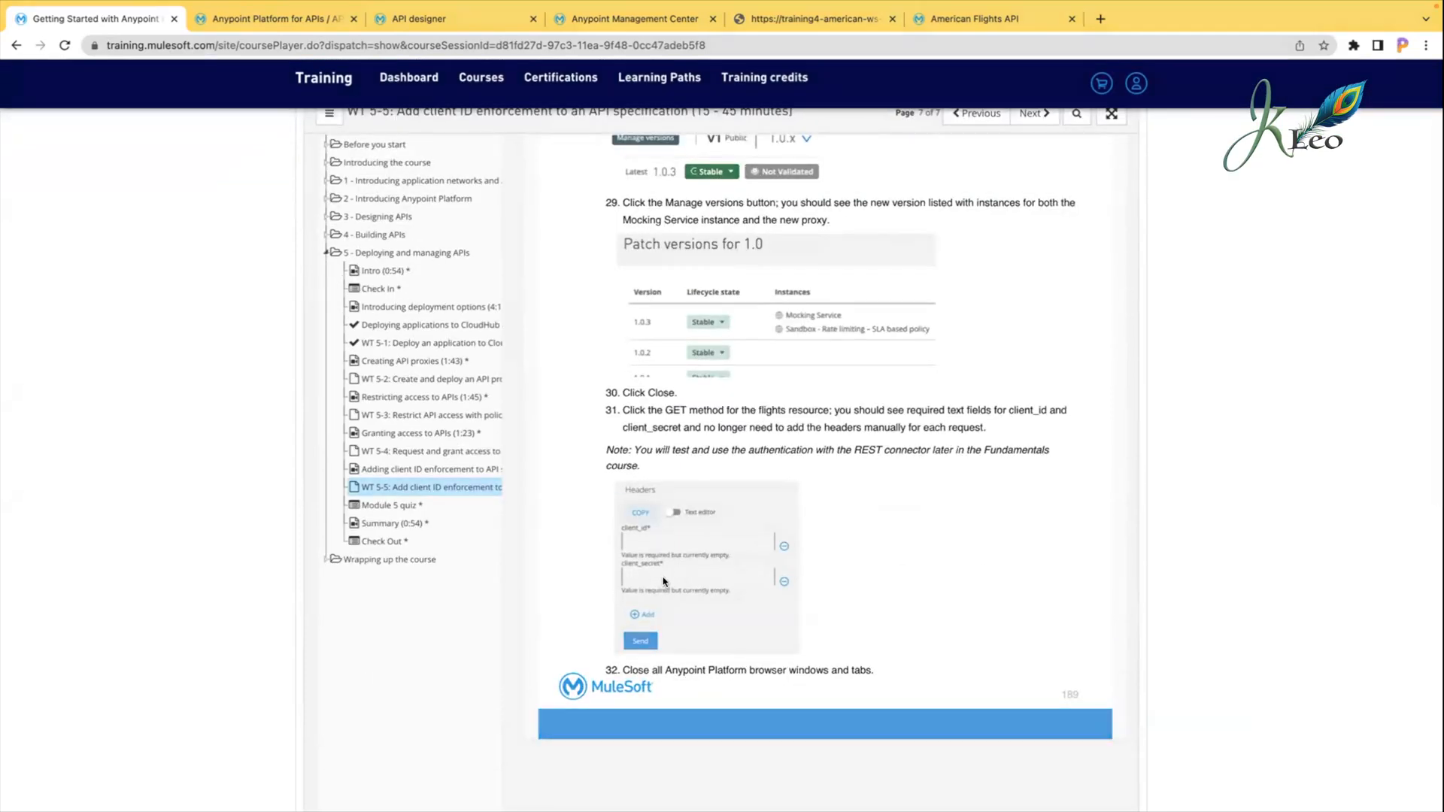
key("ctrl+Right")
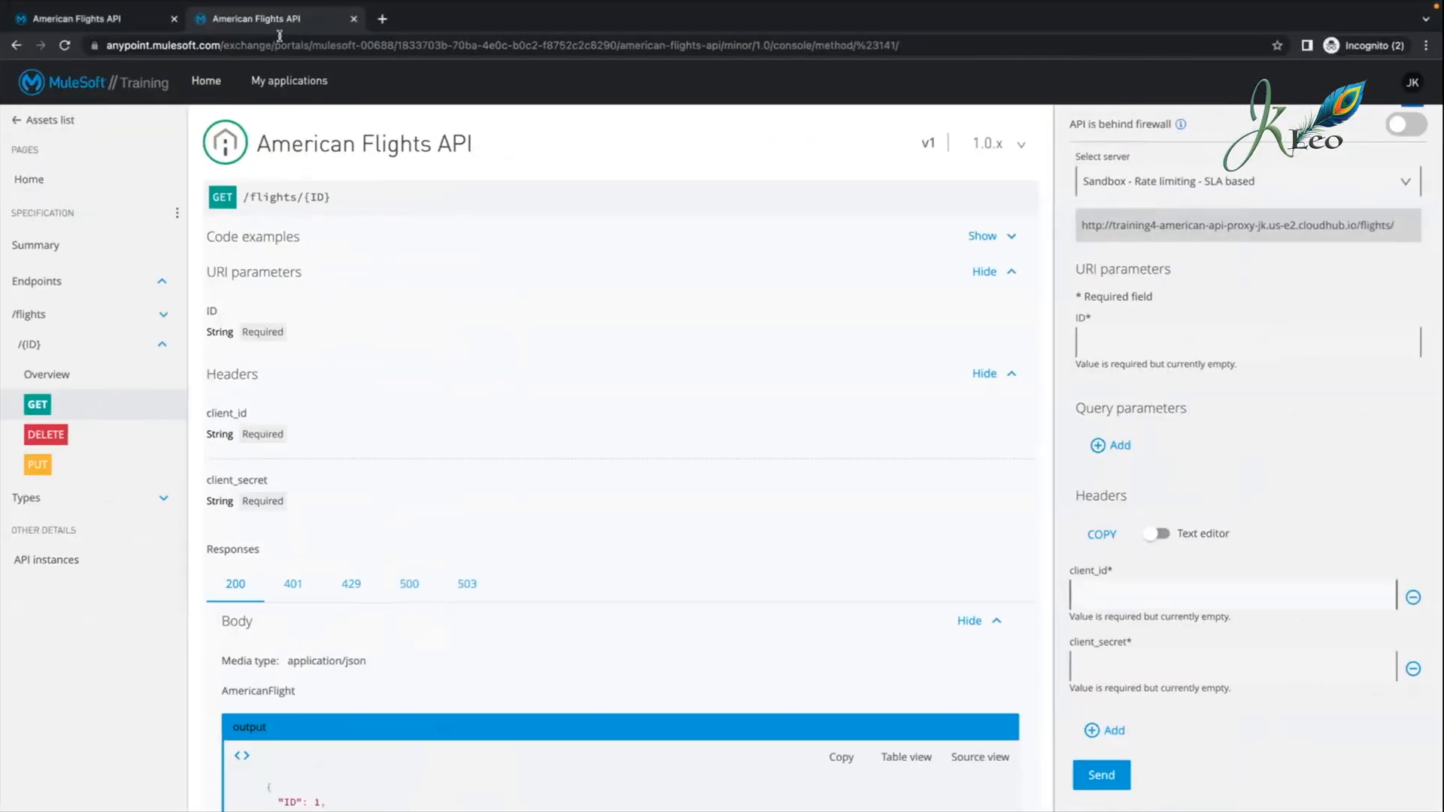
left_click(107, 21)
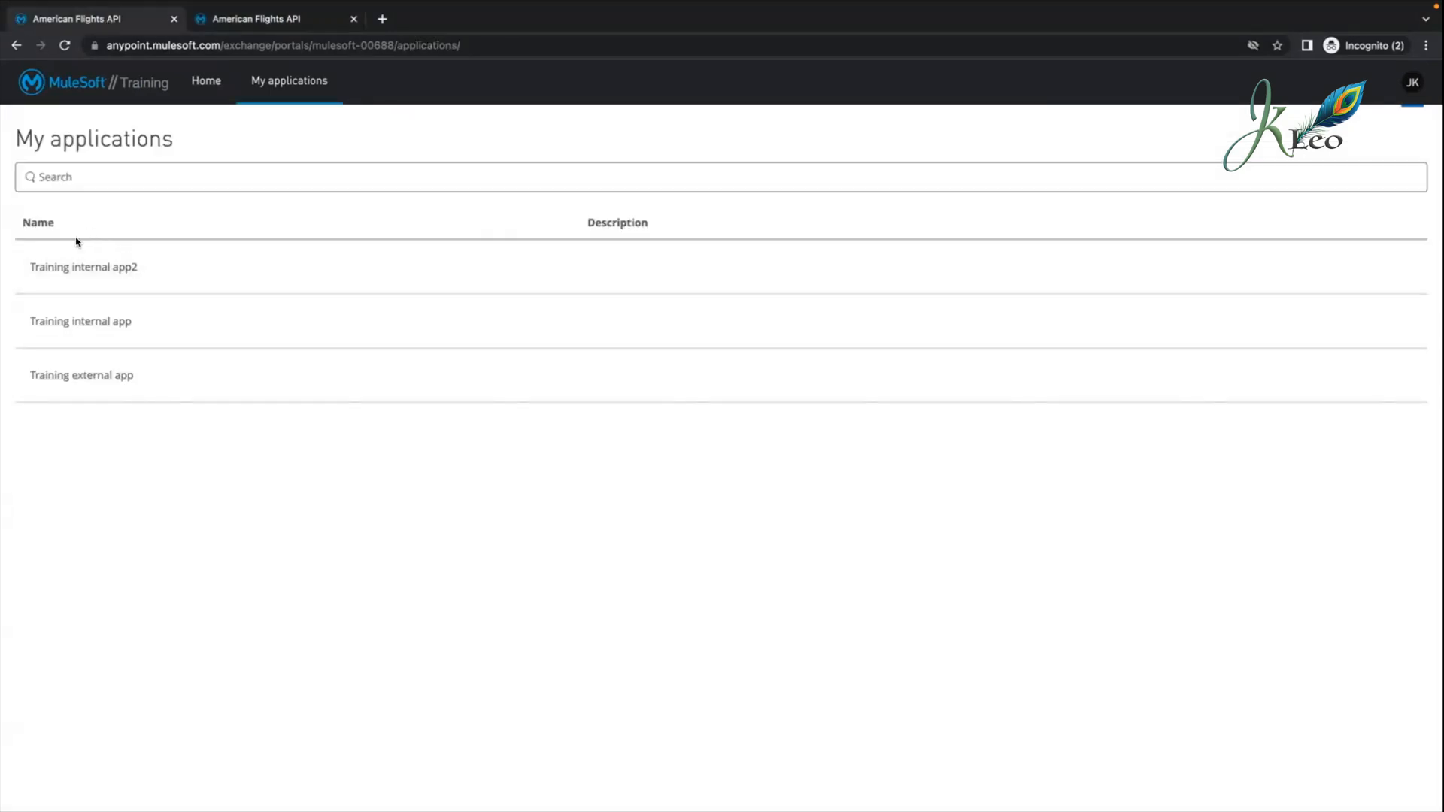
left_click(105, 376)
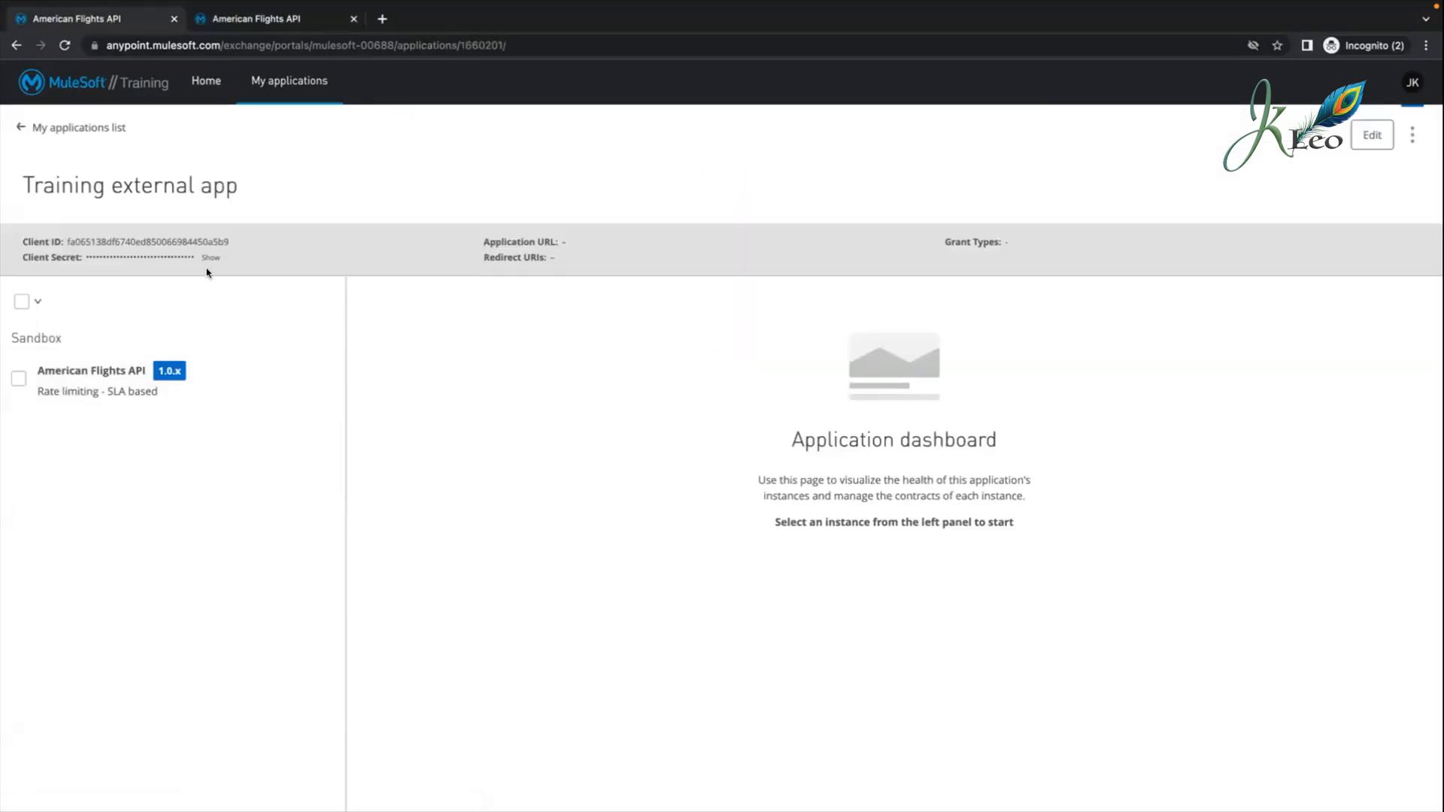
left_click(234, 242)
key("ctrl+Tab")
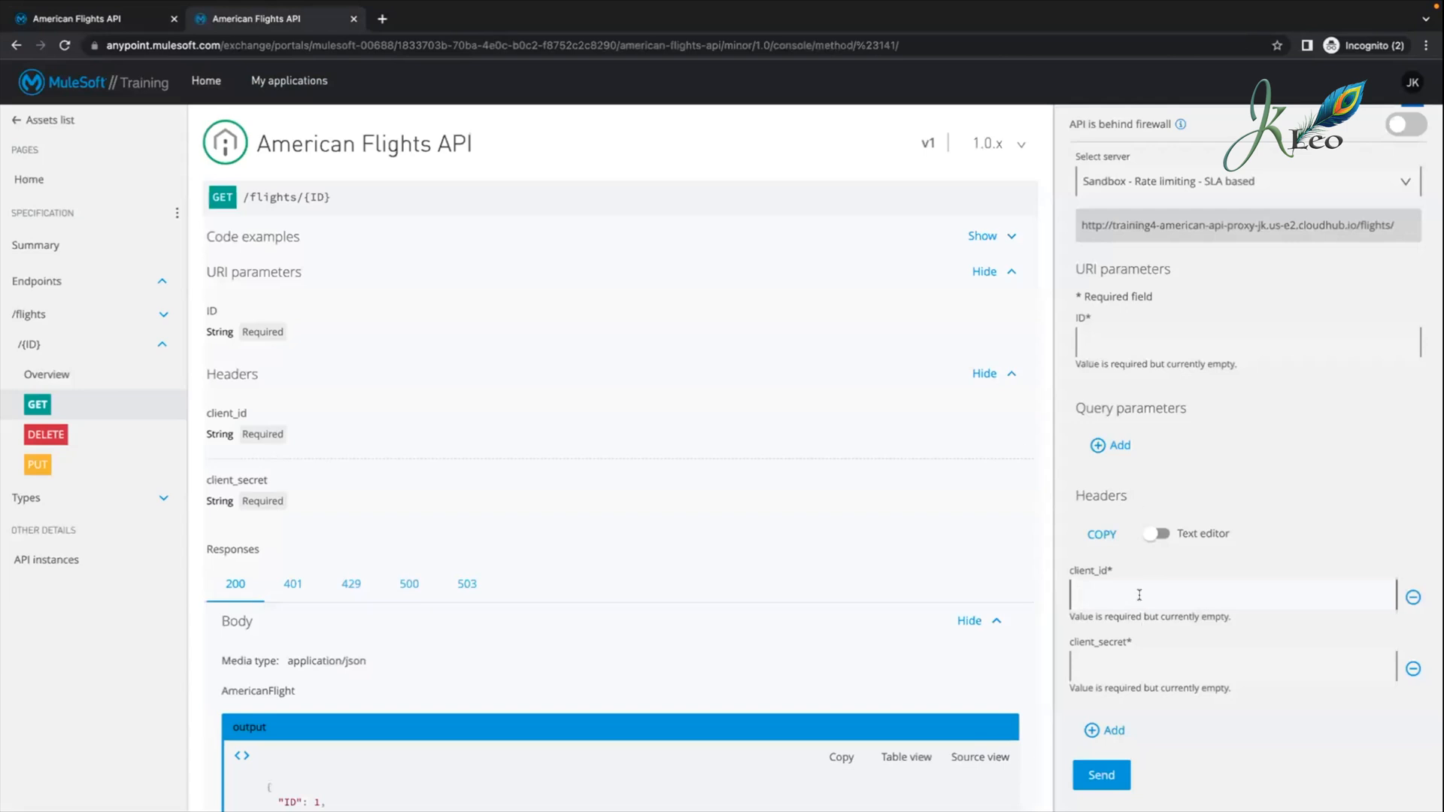
key("ctrl+v")
Step: Copy the Training external app's client secret into the request's client_secret header
left_click(140, 27)
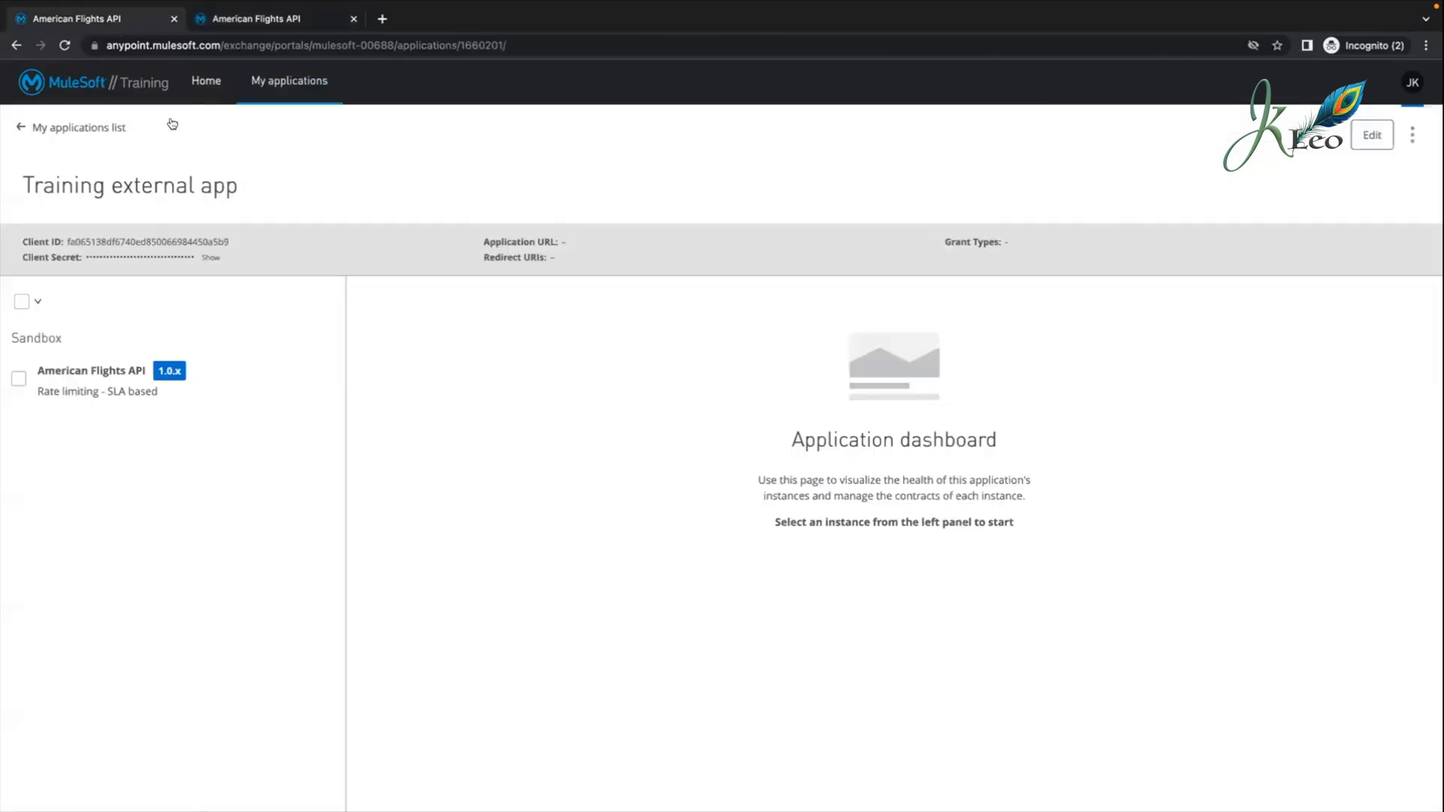
left_click(229, 258)
left_click(282, 18)
left_click(1236, 658)
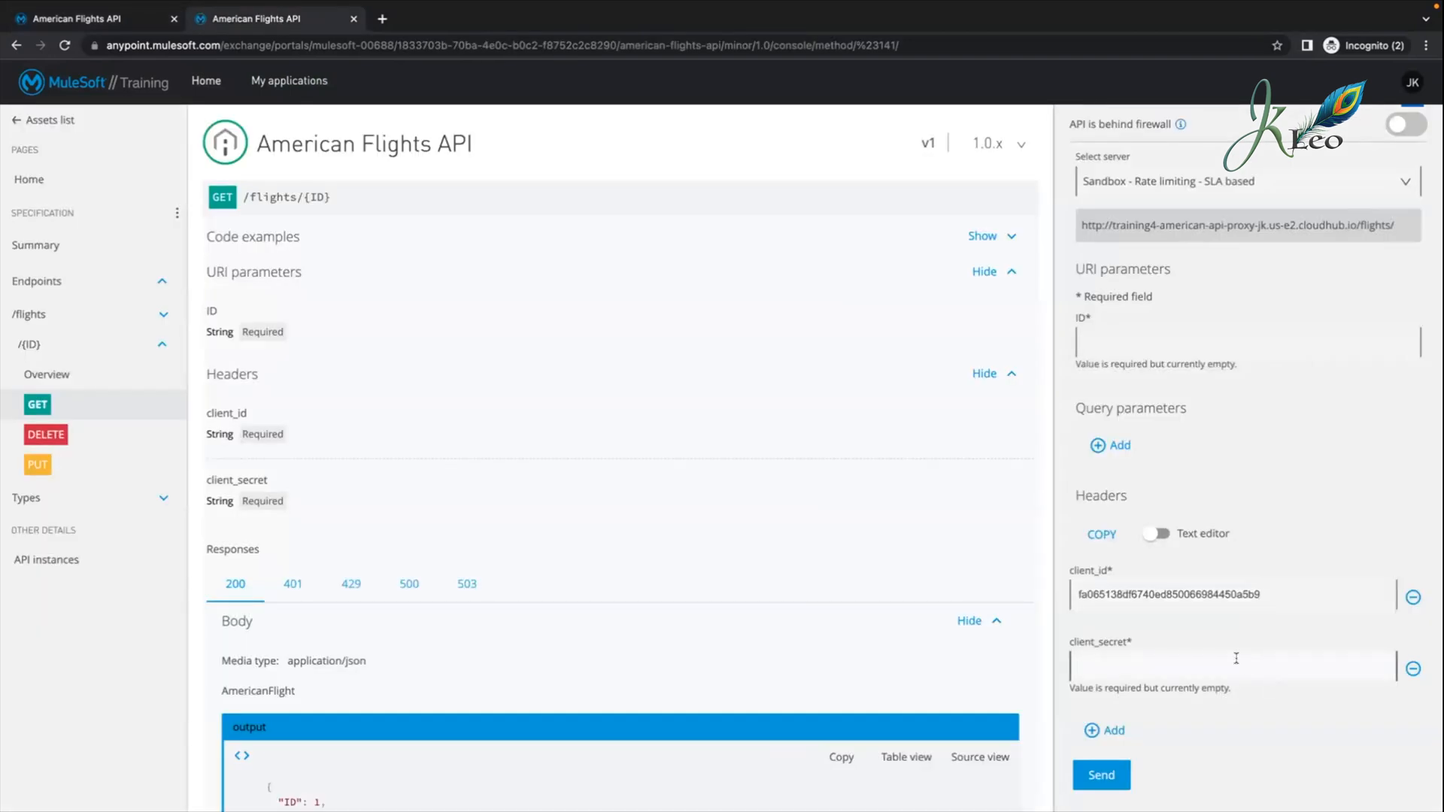
key("ctrl+v")
Step: Set the ID URI parameter to 6, send the GET request, review the response and send it again
left_click(1181, 334)
type("6")
left_click(1110, 769)
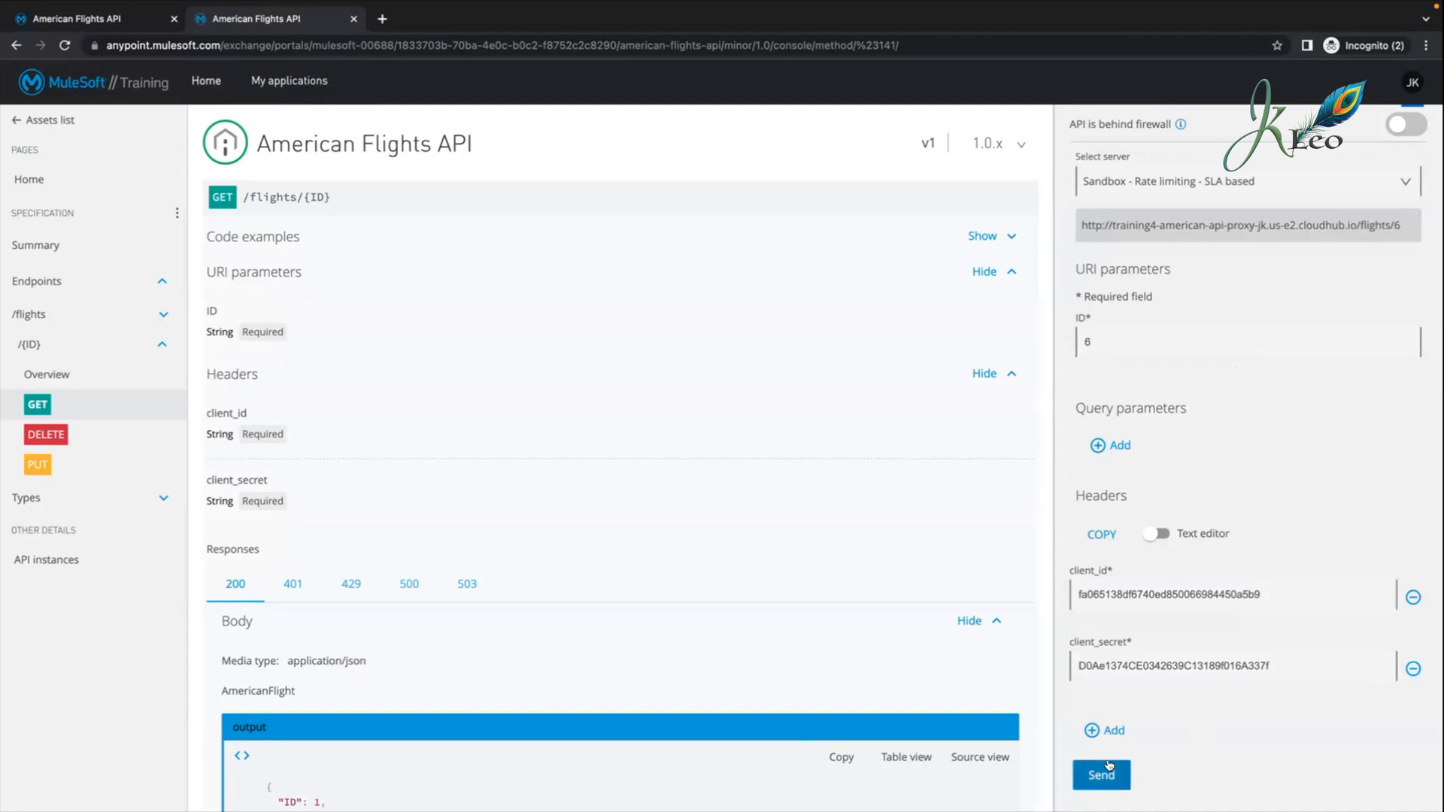
scroll(1293, 730, "down", 6)
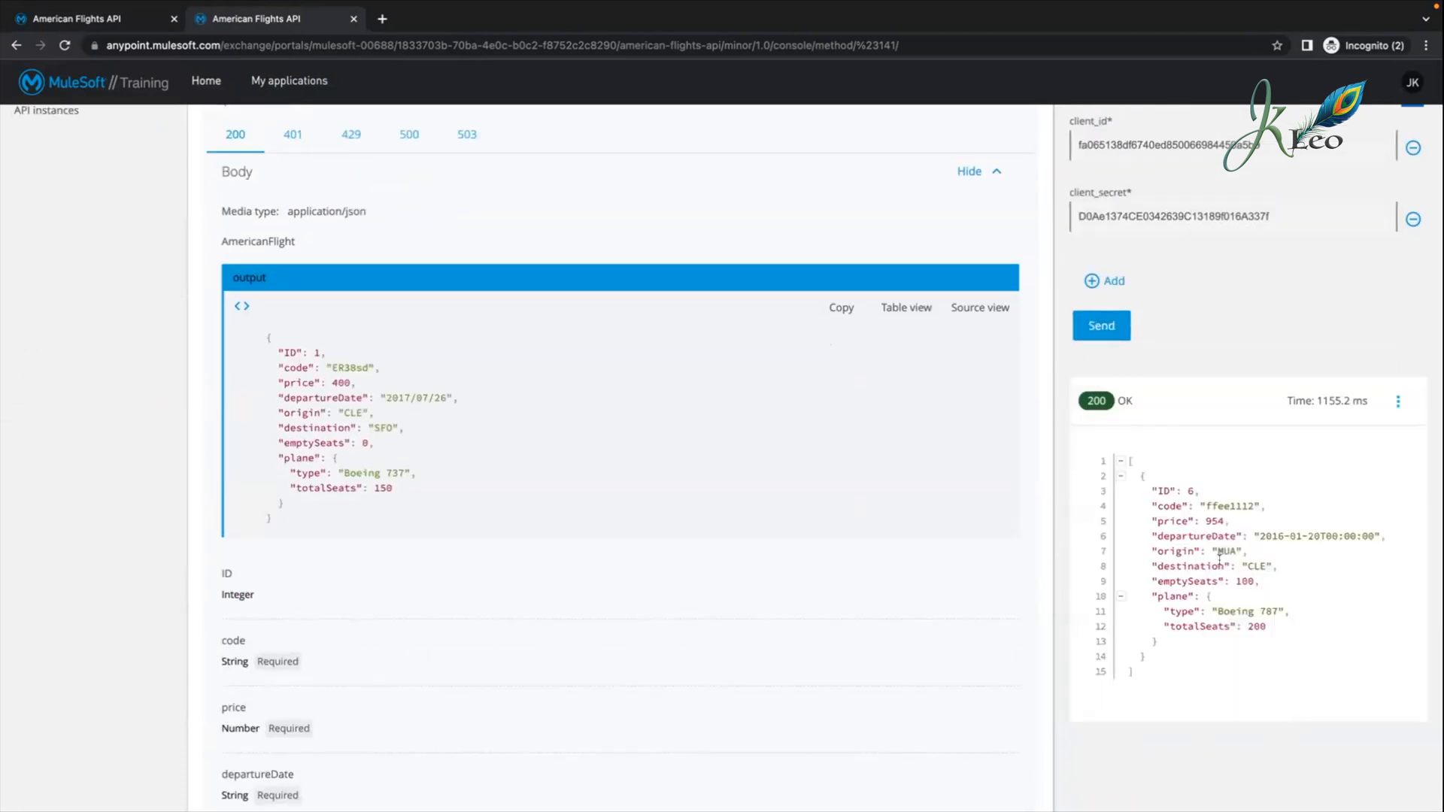
left_click_drag(1178, 490, 1296, 731)
left_click(1296, 732)
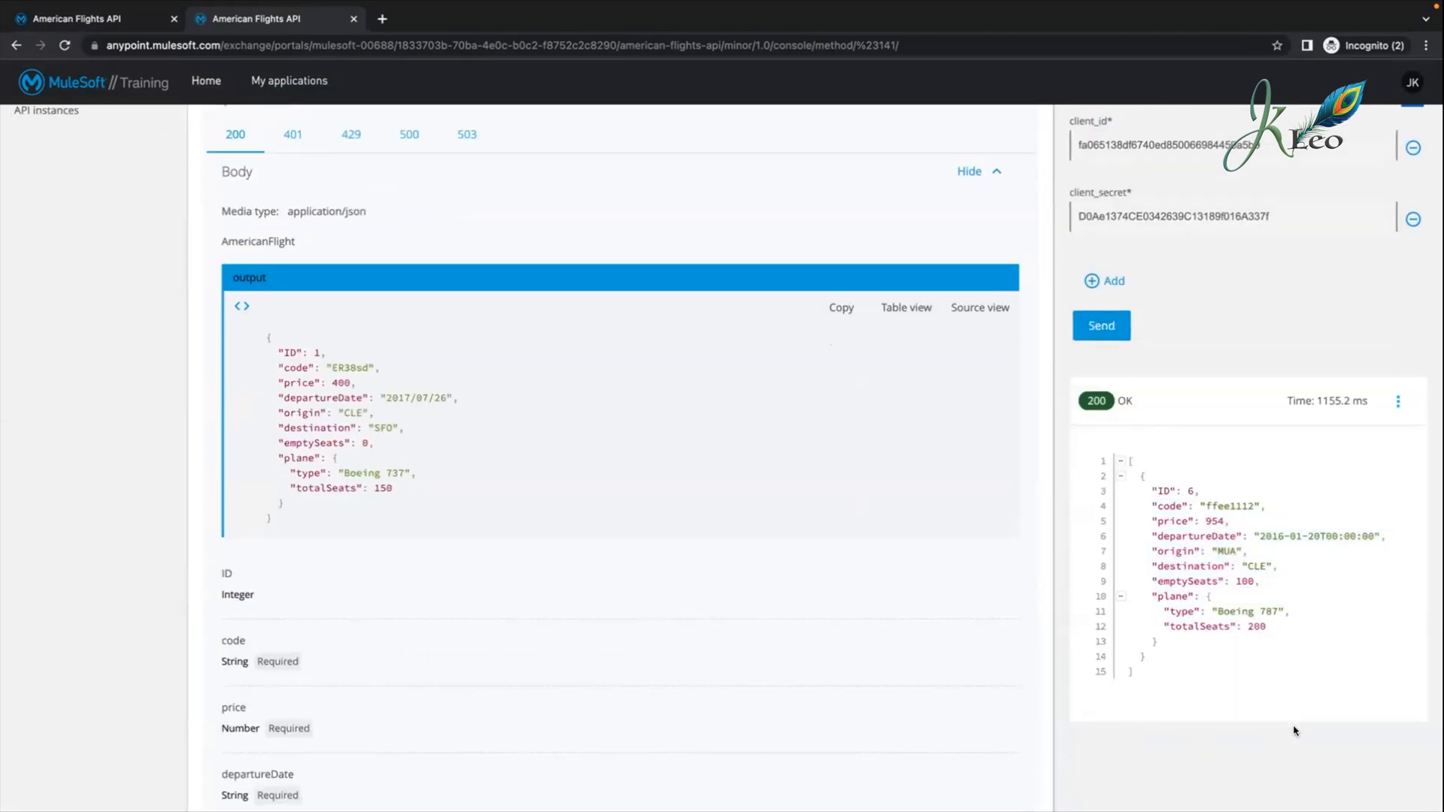
left_click(1113, 329)
scroll(1115, 225, "up", 6)
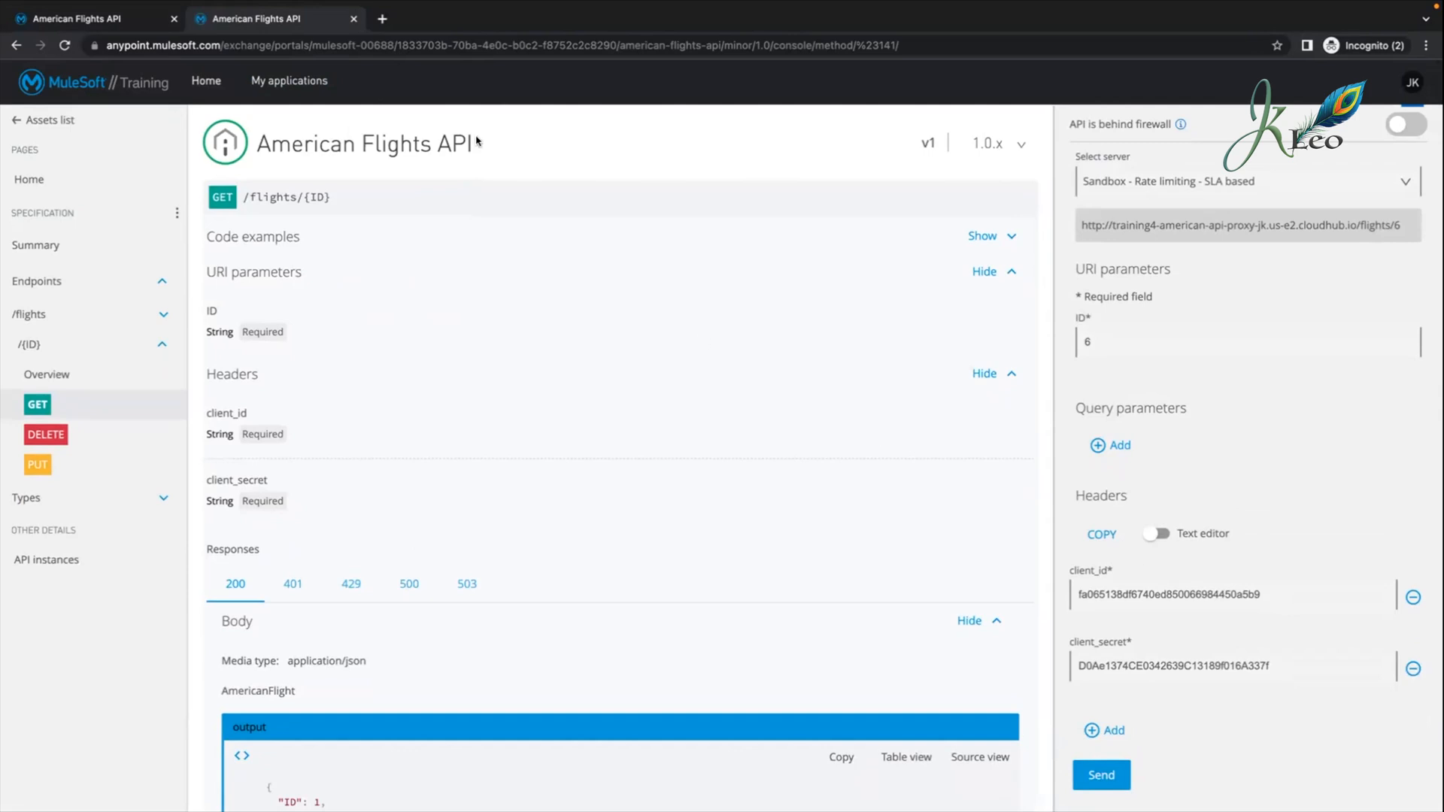
Step: Replace the client_id header value with the client ID of the Training internal app
left_click(128, 19)
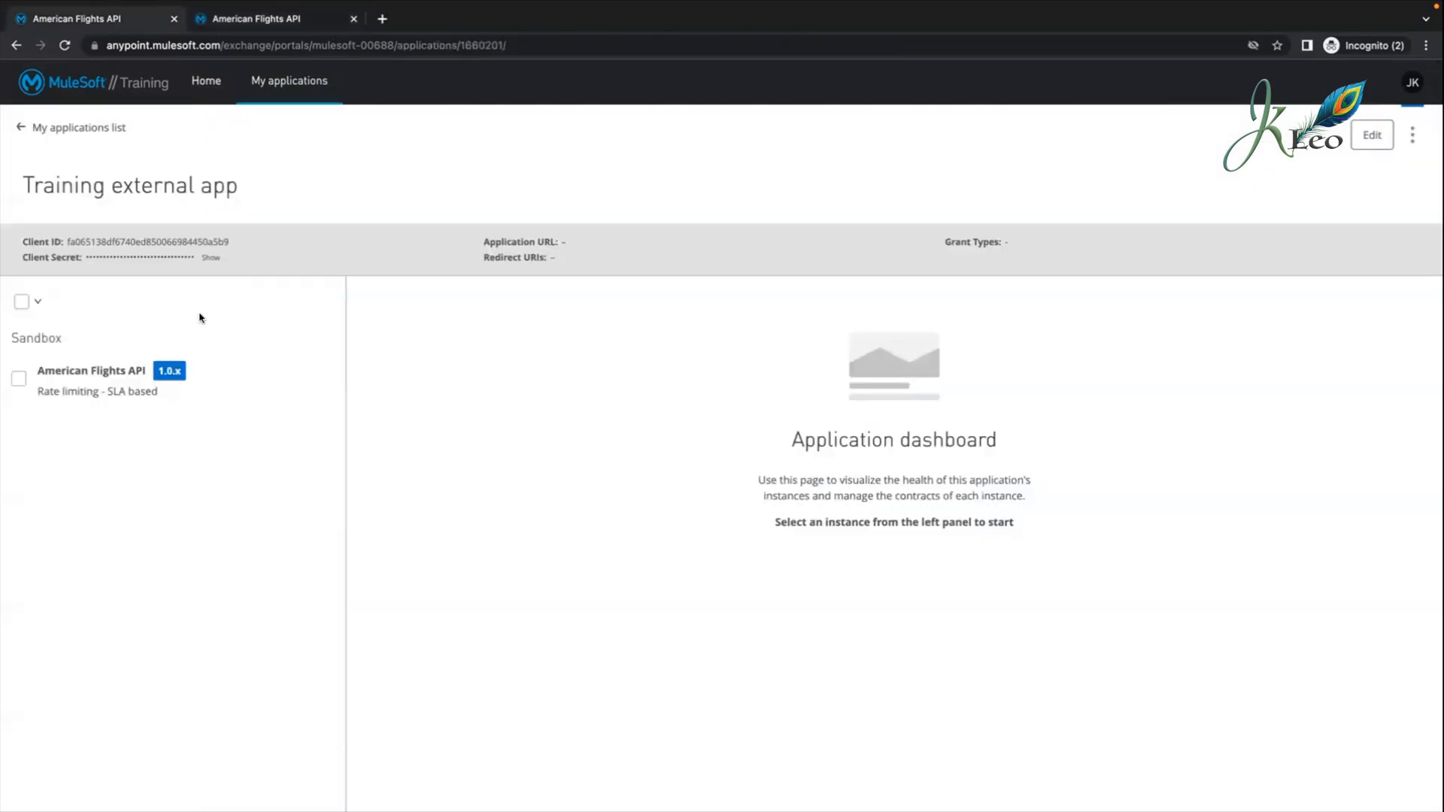
left_click(65, 128)
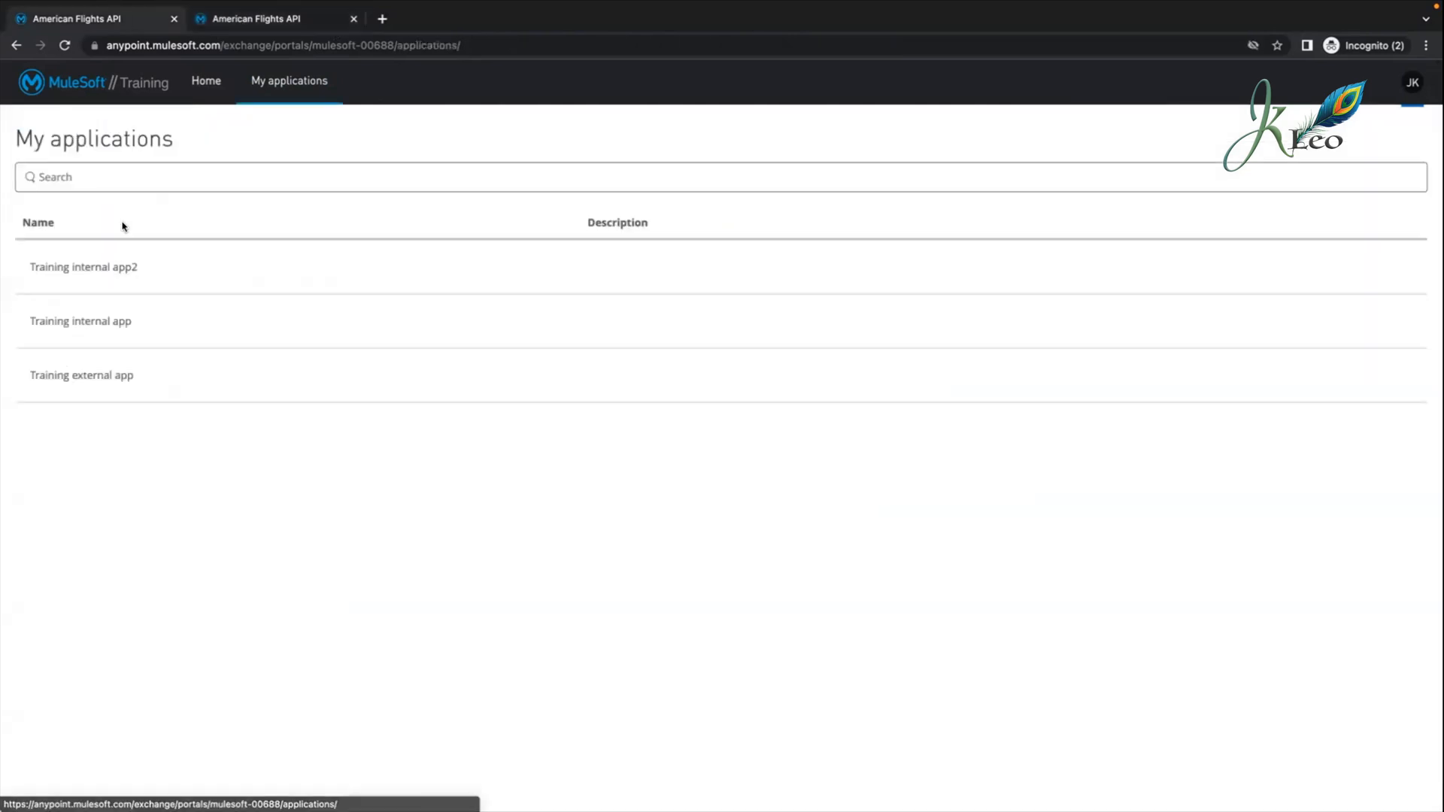
left_click(87, 328)
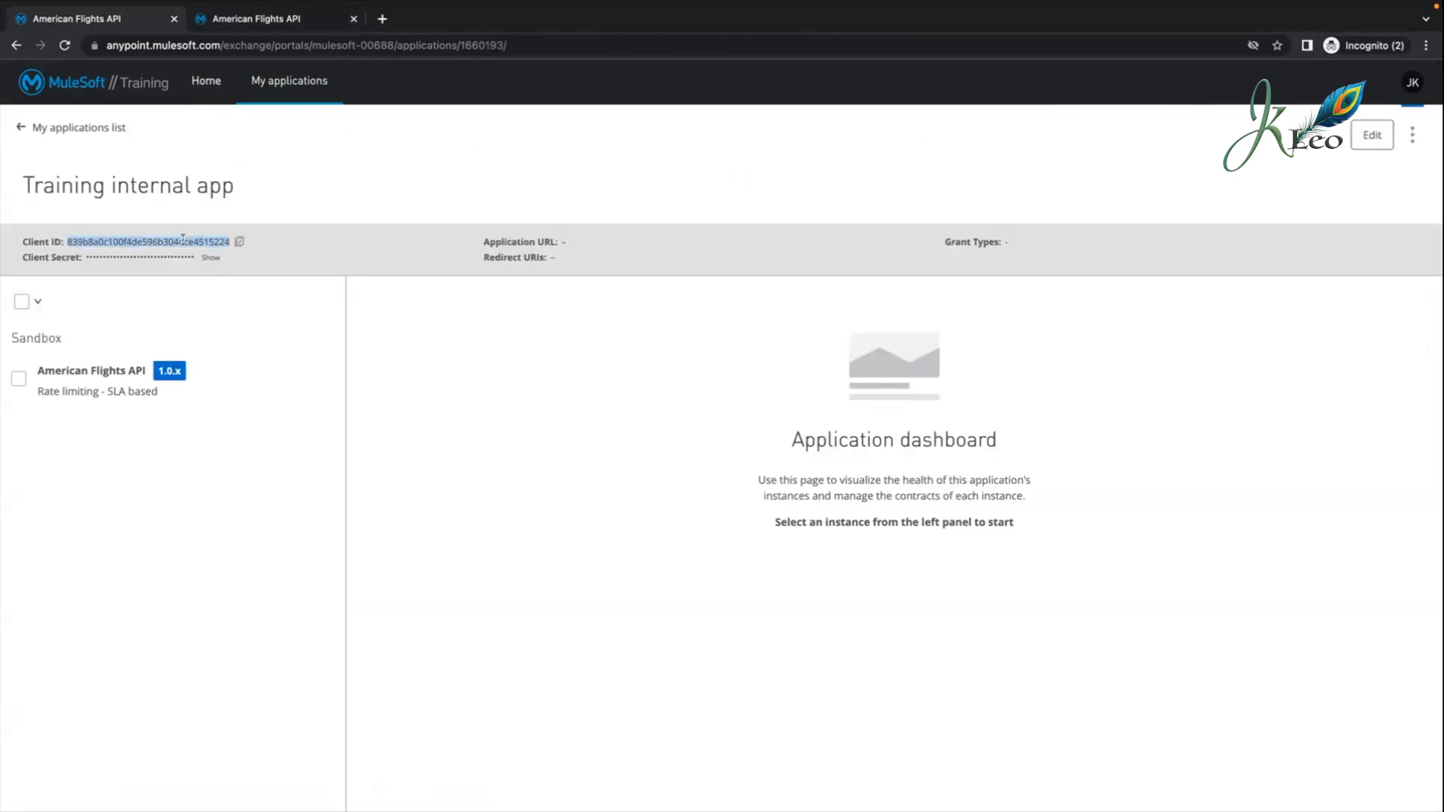
left_click(241, 246)
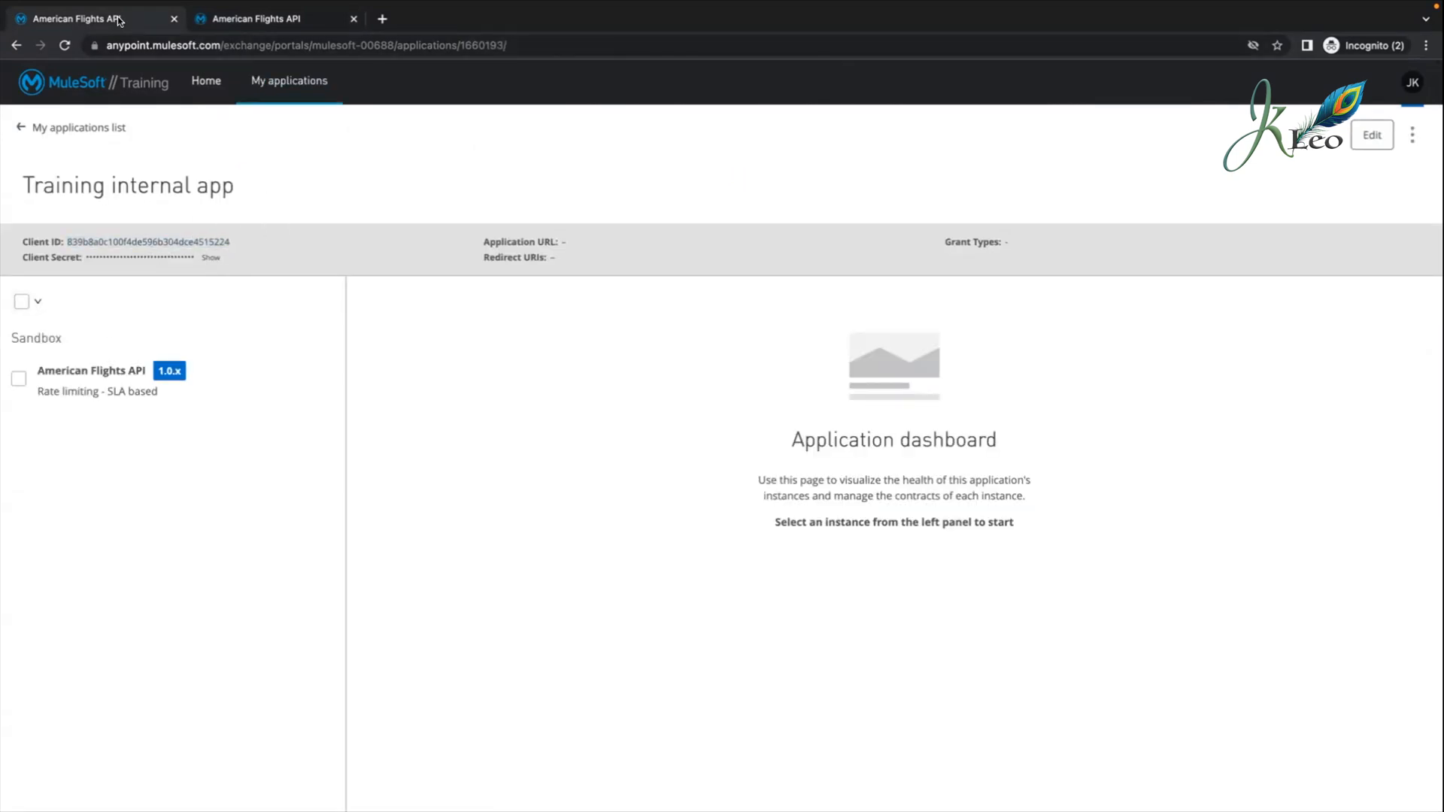
left_click(282, 21)
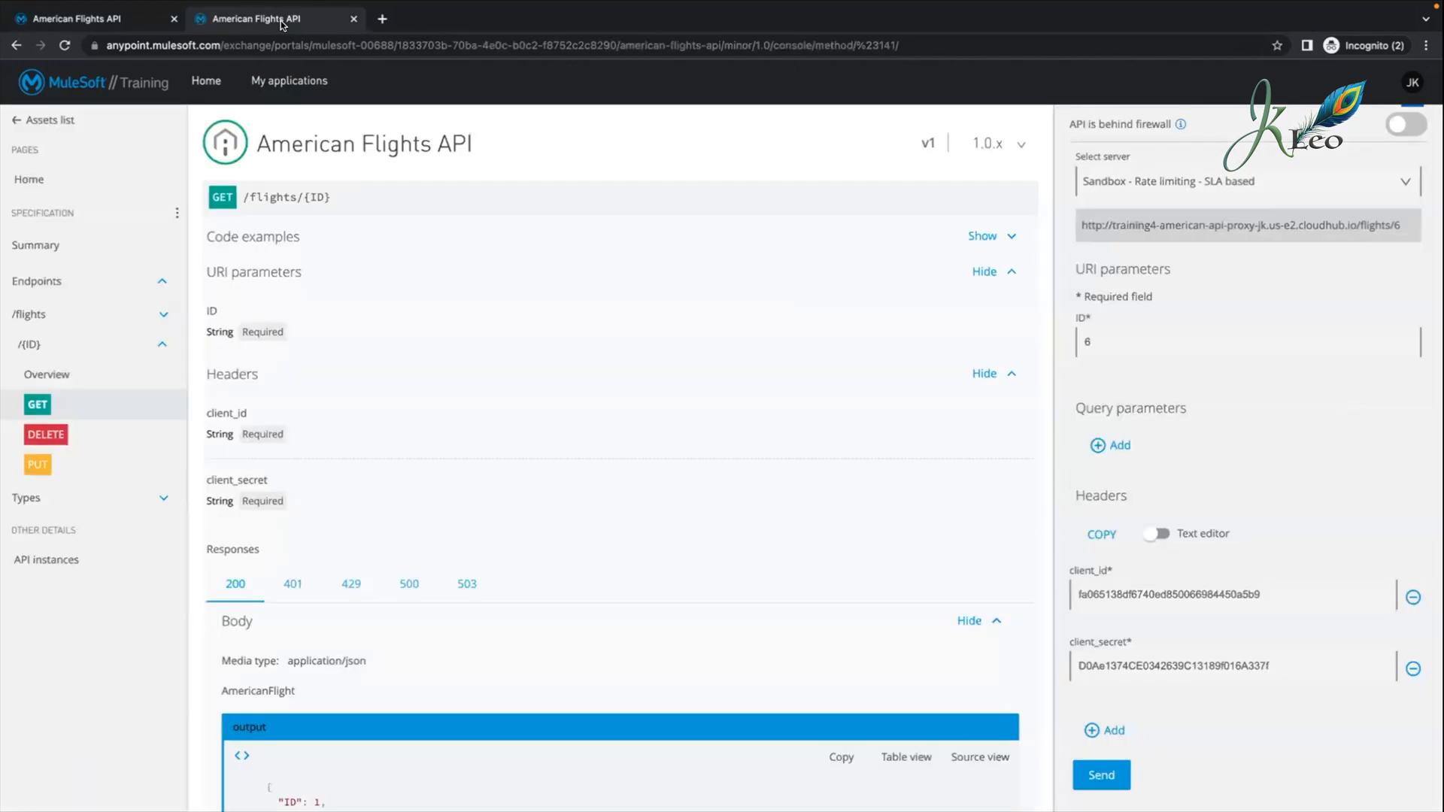
double_click(1136, 594)
key("ctrl+v")
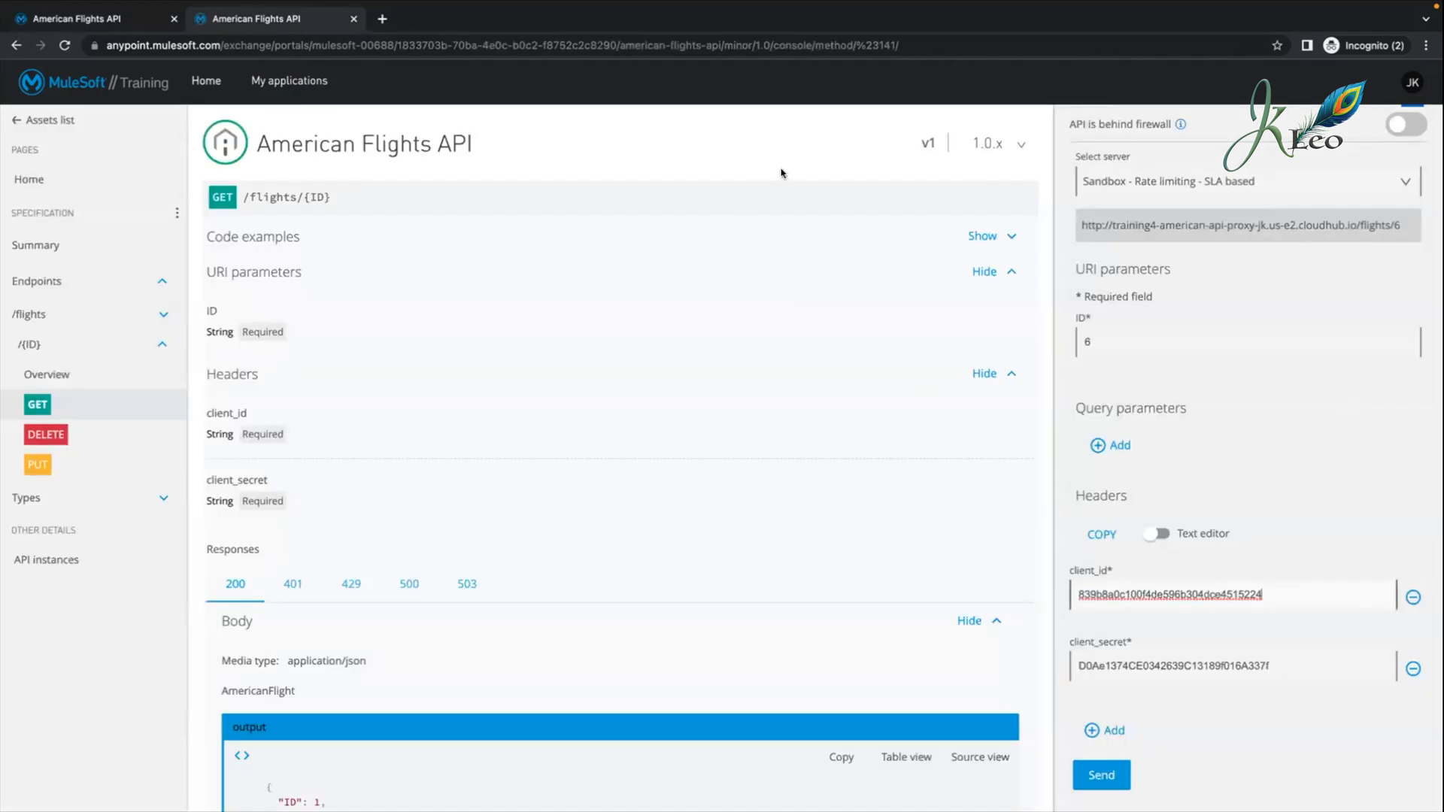
Step: Reveal the Training internal app's client secret and use it to replace the client_secret header value
left_click(118, 15)
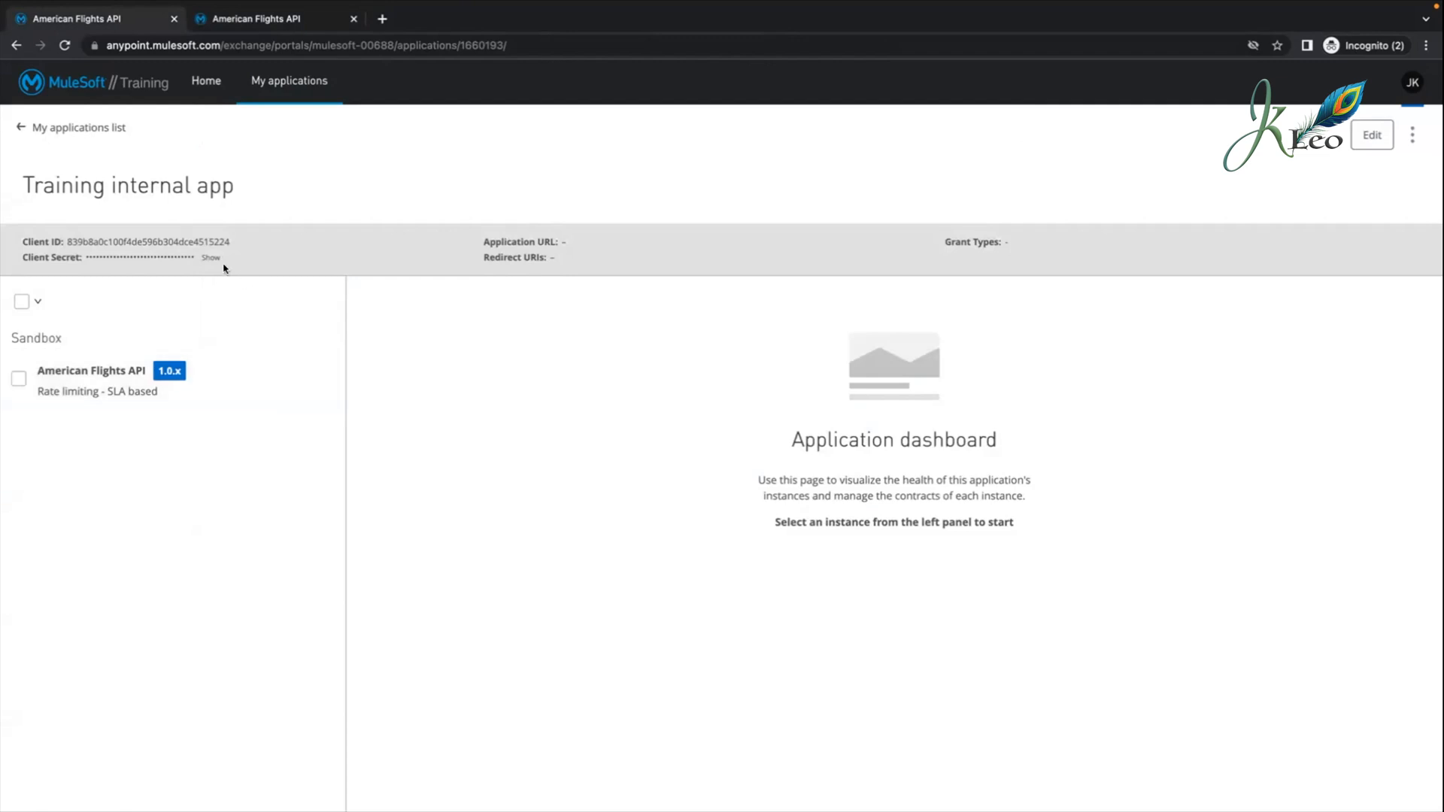
left_click(210, 258)
left_click(285, 256)
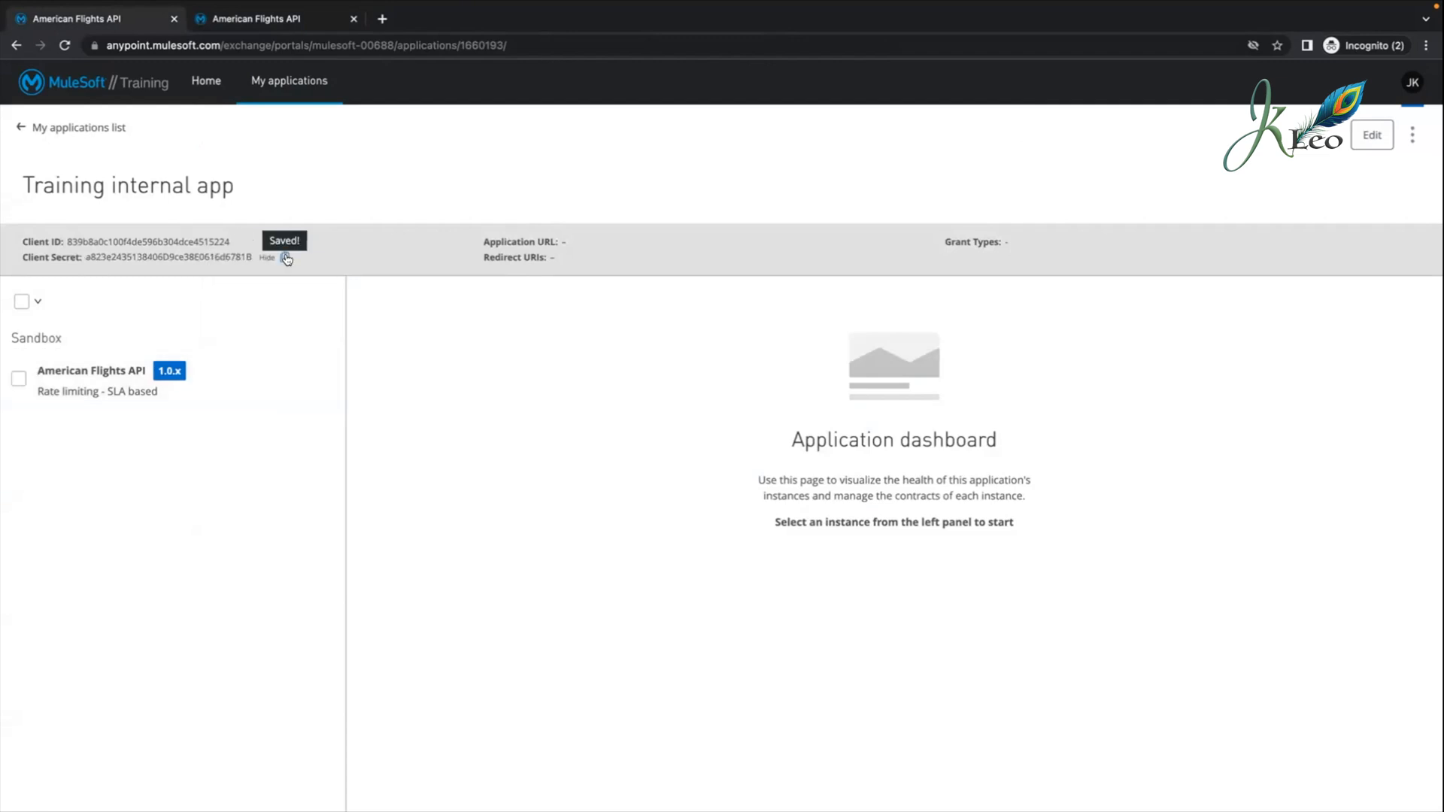
left_click(250, 16)
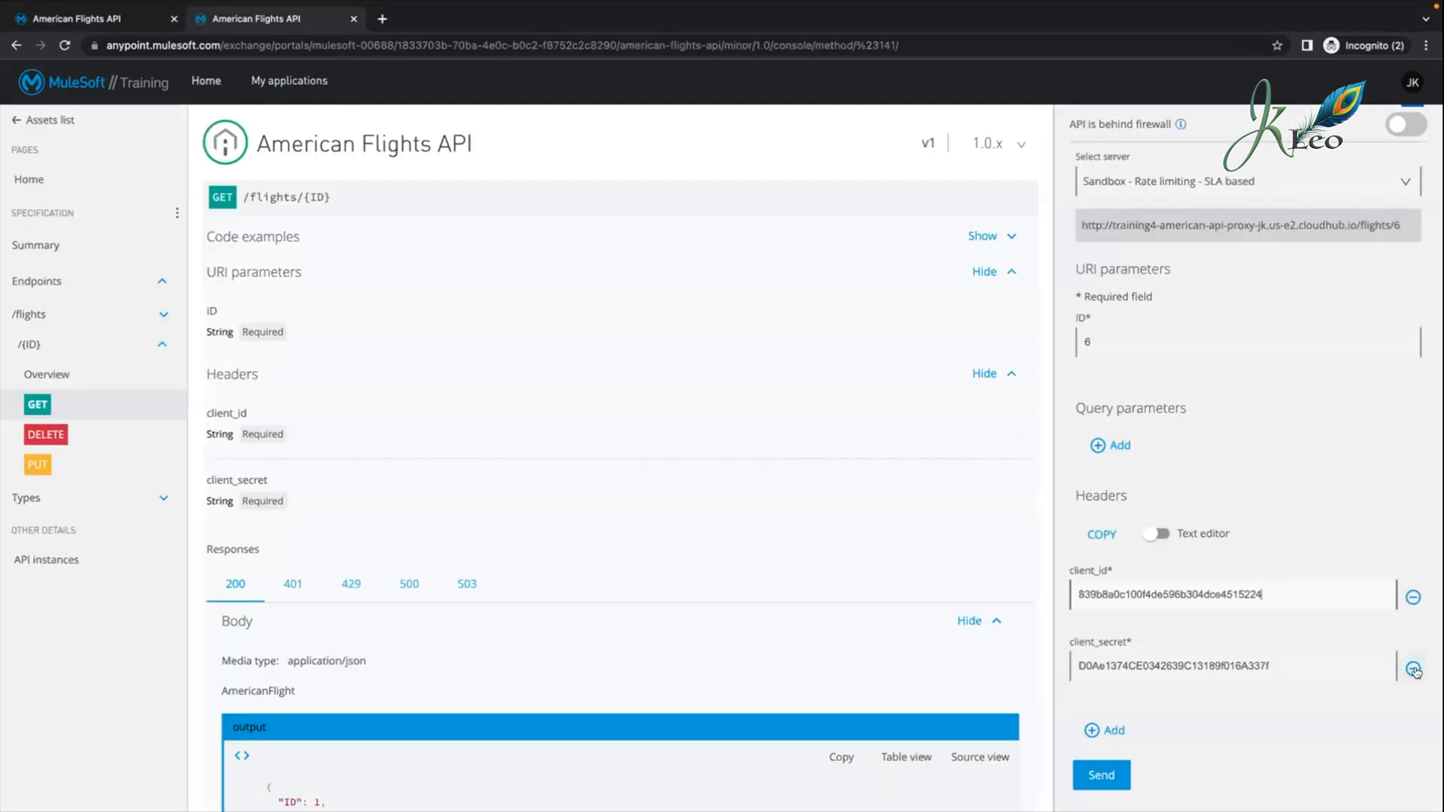
triple_click(1354, 671)
key("BackSpace")
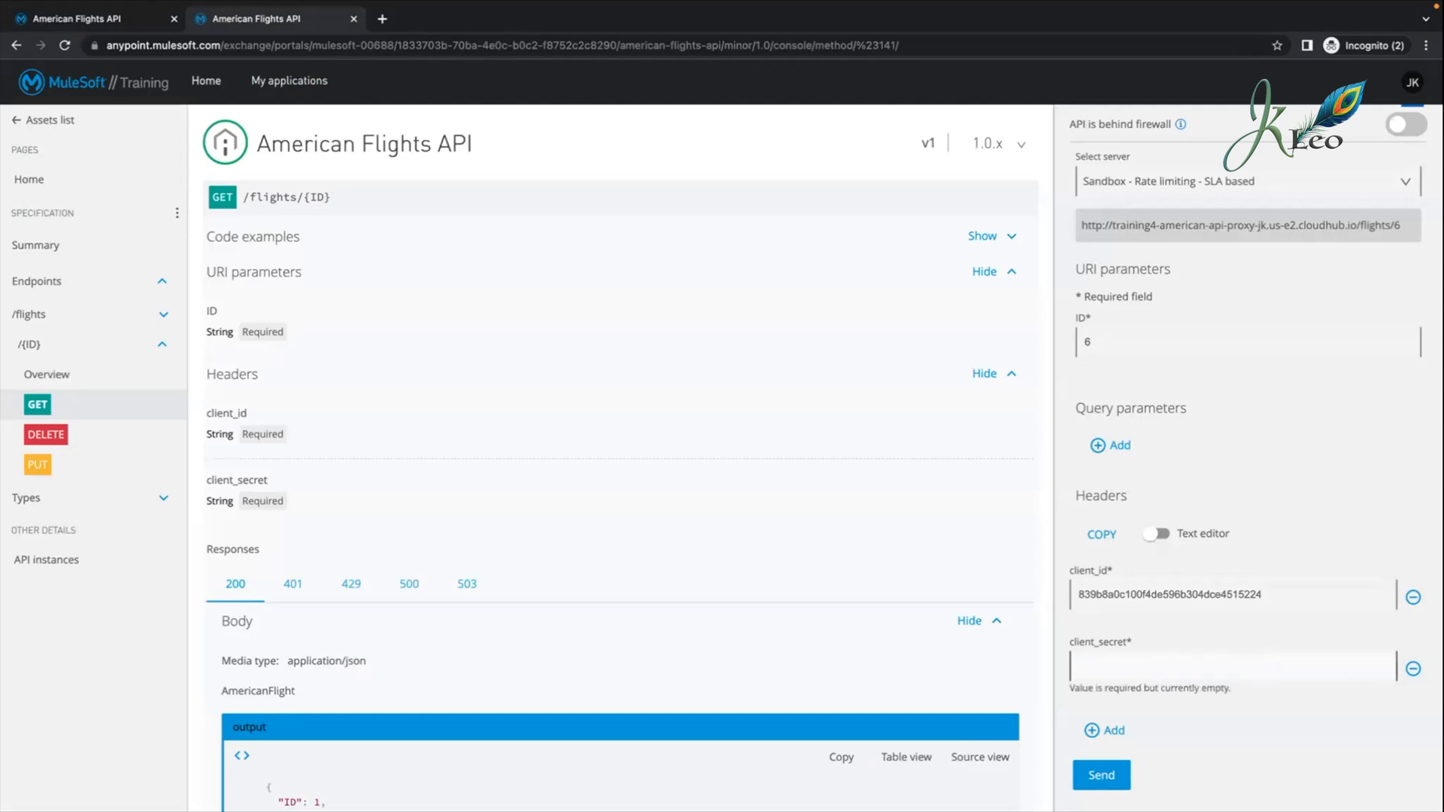
key("super+v")
key("super+space")
key("Escape")
Step: Send the GET request for flight 6 several times in a row to test the SLA-based rate limit
left_click(1101, 774)
scroll(1344, 735, "down", 2)
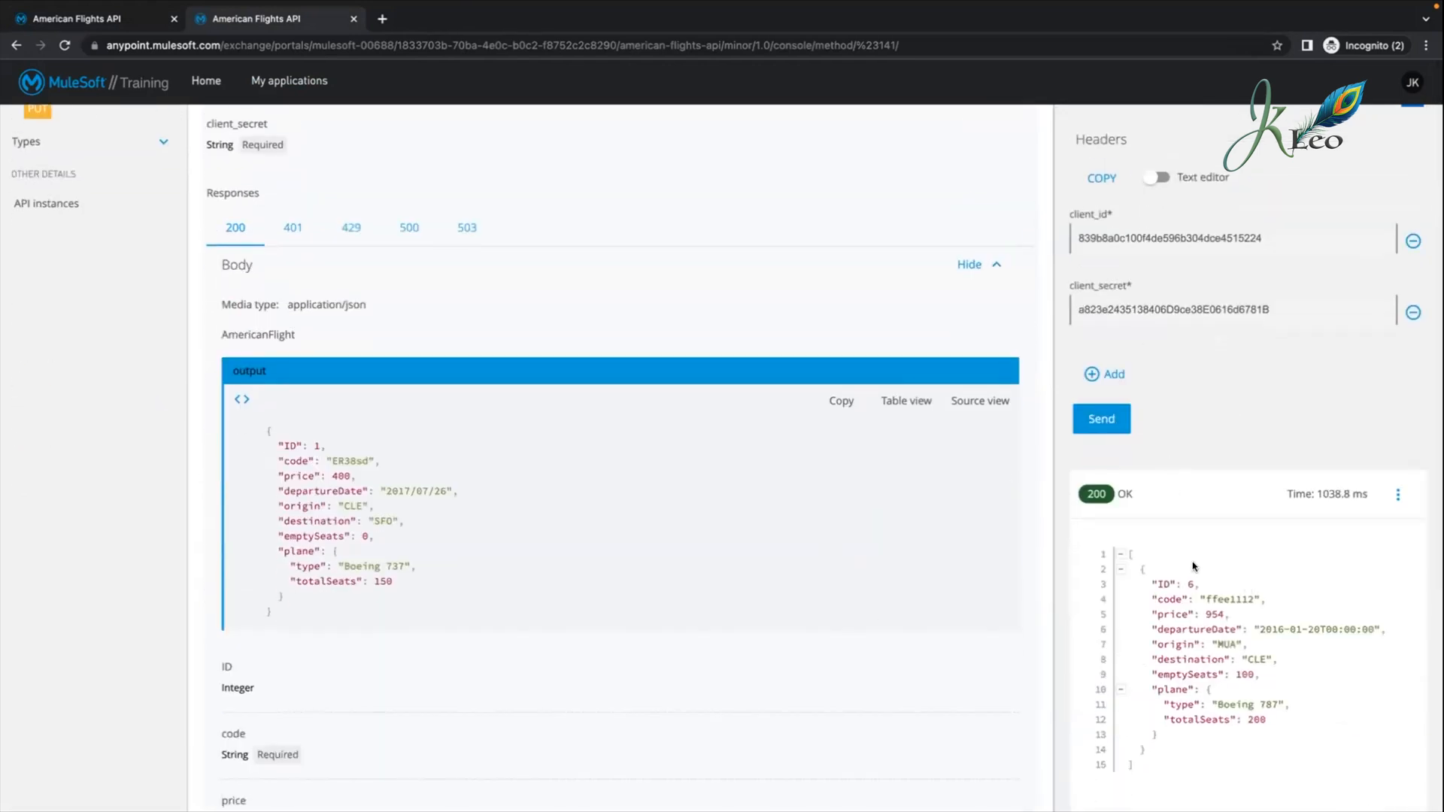
left_click(1092, 419)
left_click(1100, 419)
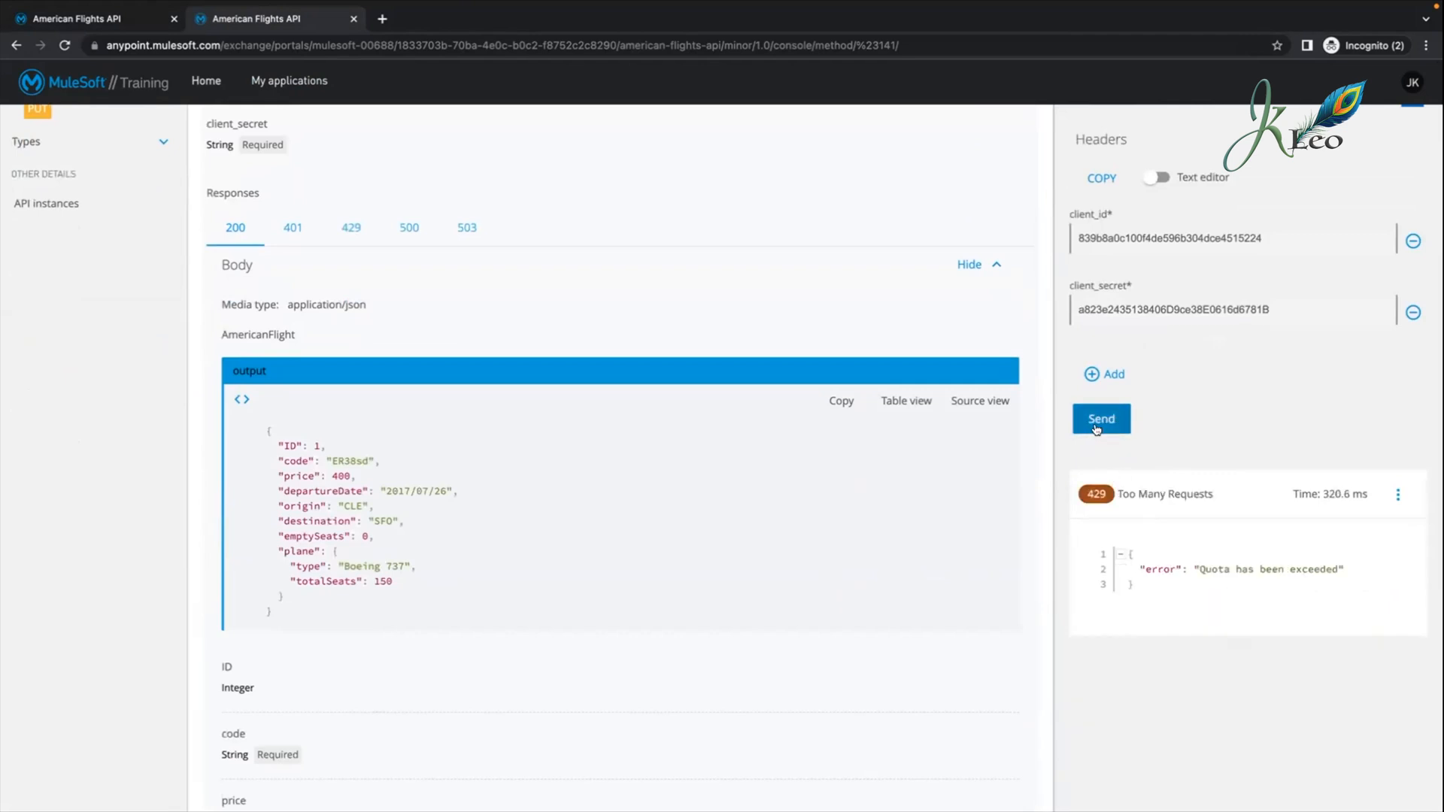
left_click_drag(1241, 582, 1201, 563)
left_click(1201, 564)
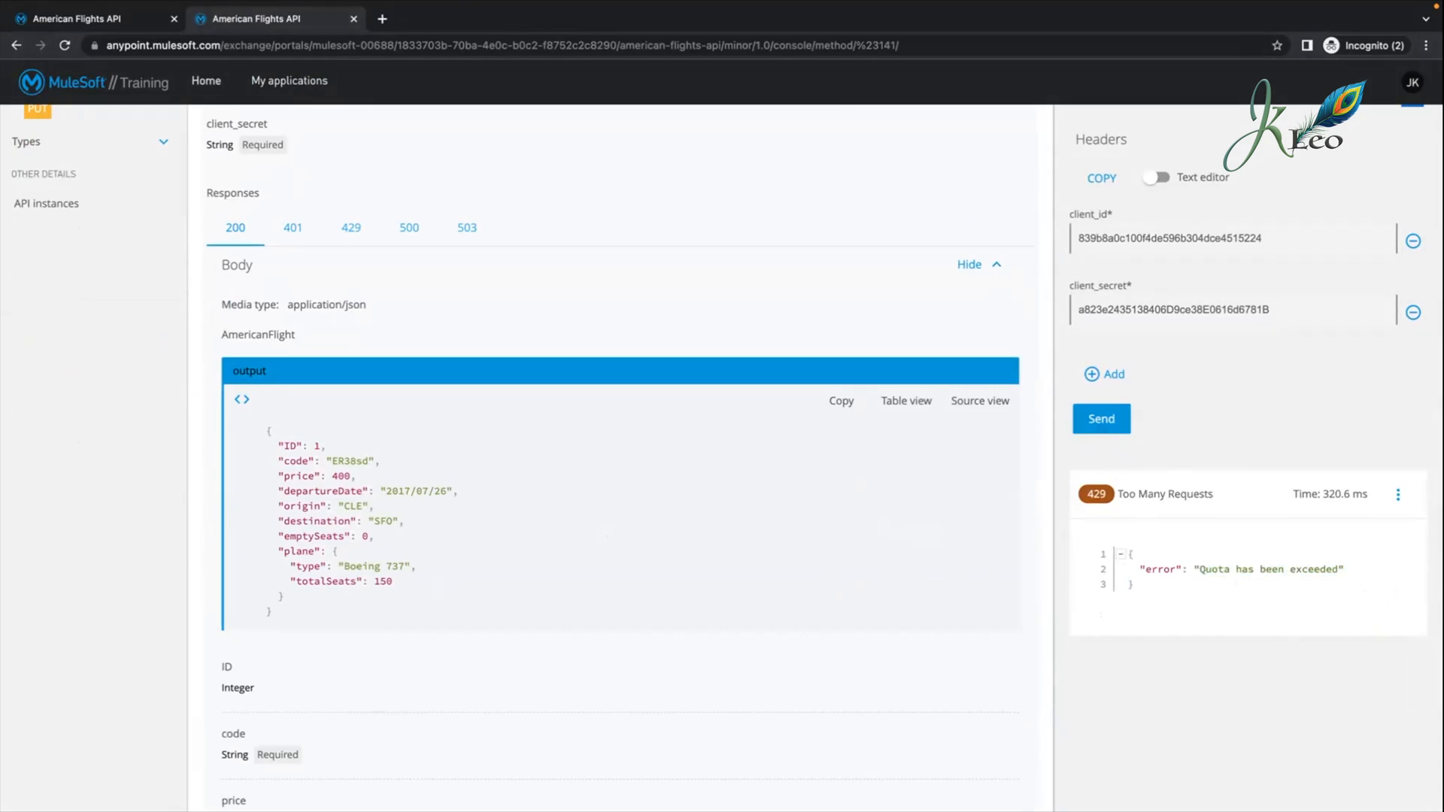
Step: Switch back to the training course window and open the Where to go from here video under Wrapping up the course
key("ctrl+Left")
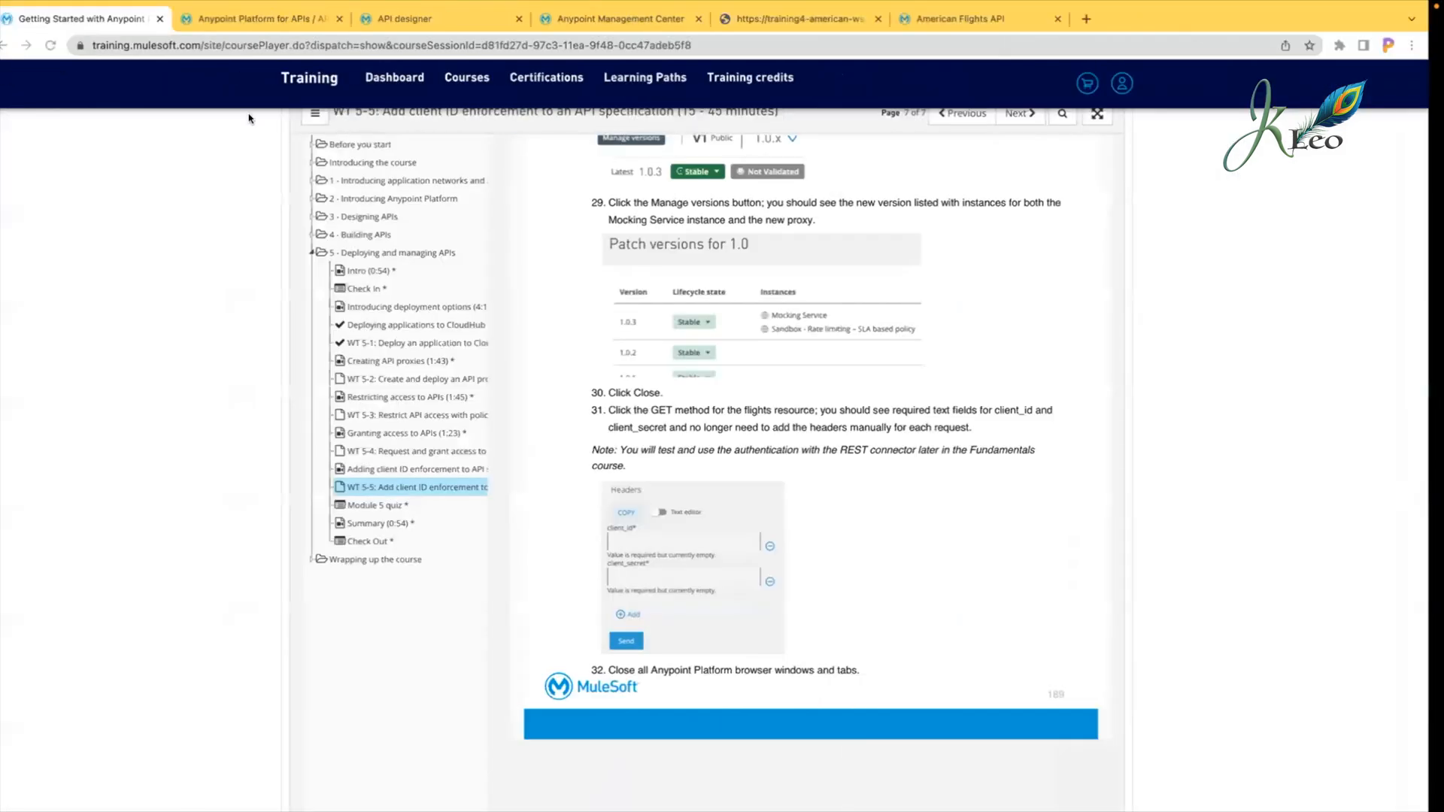
left_click(231, 28)
left_click(114, 20)
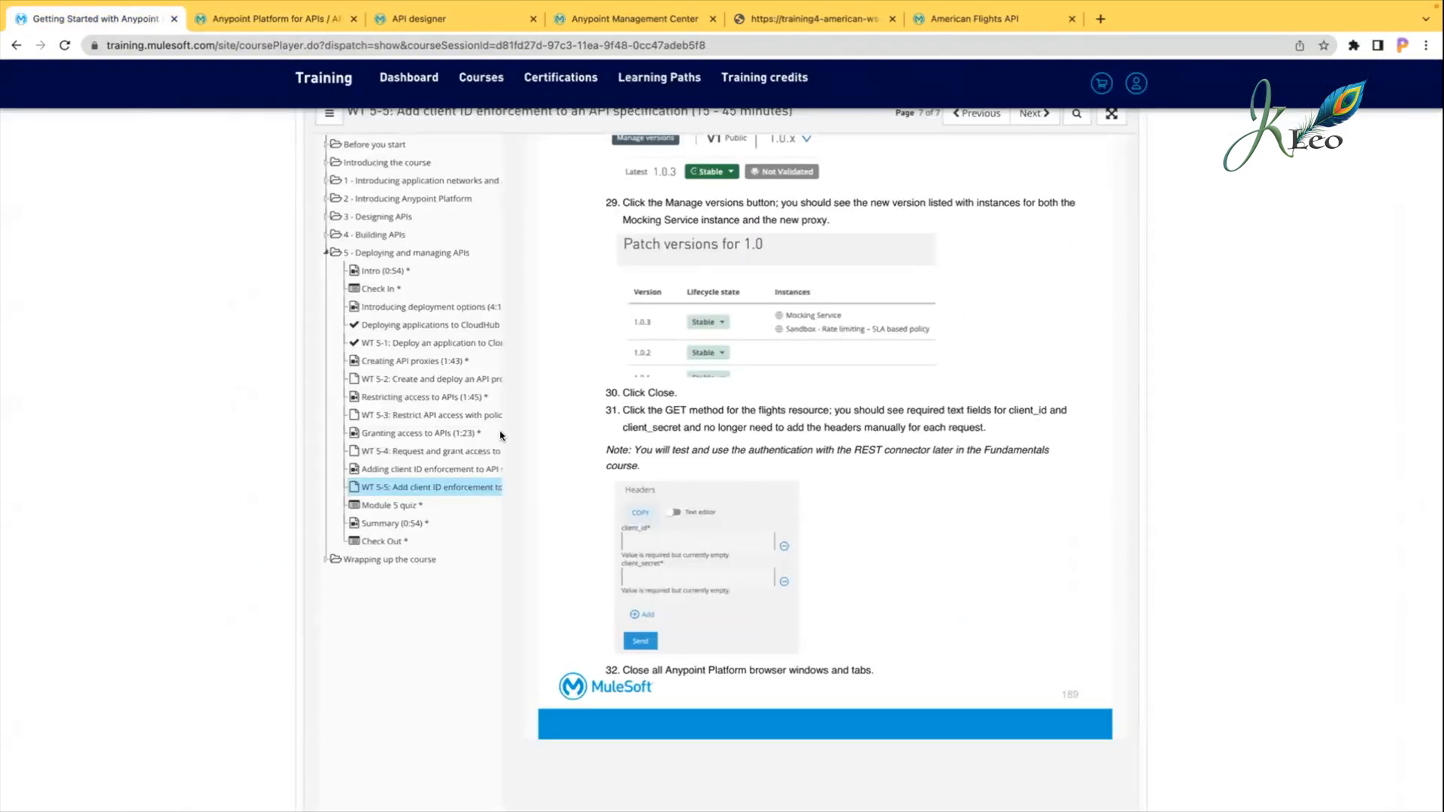
scroll(792, 474, "down", 1)
scroll(793, 474, "up", 2)
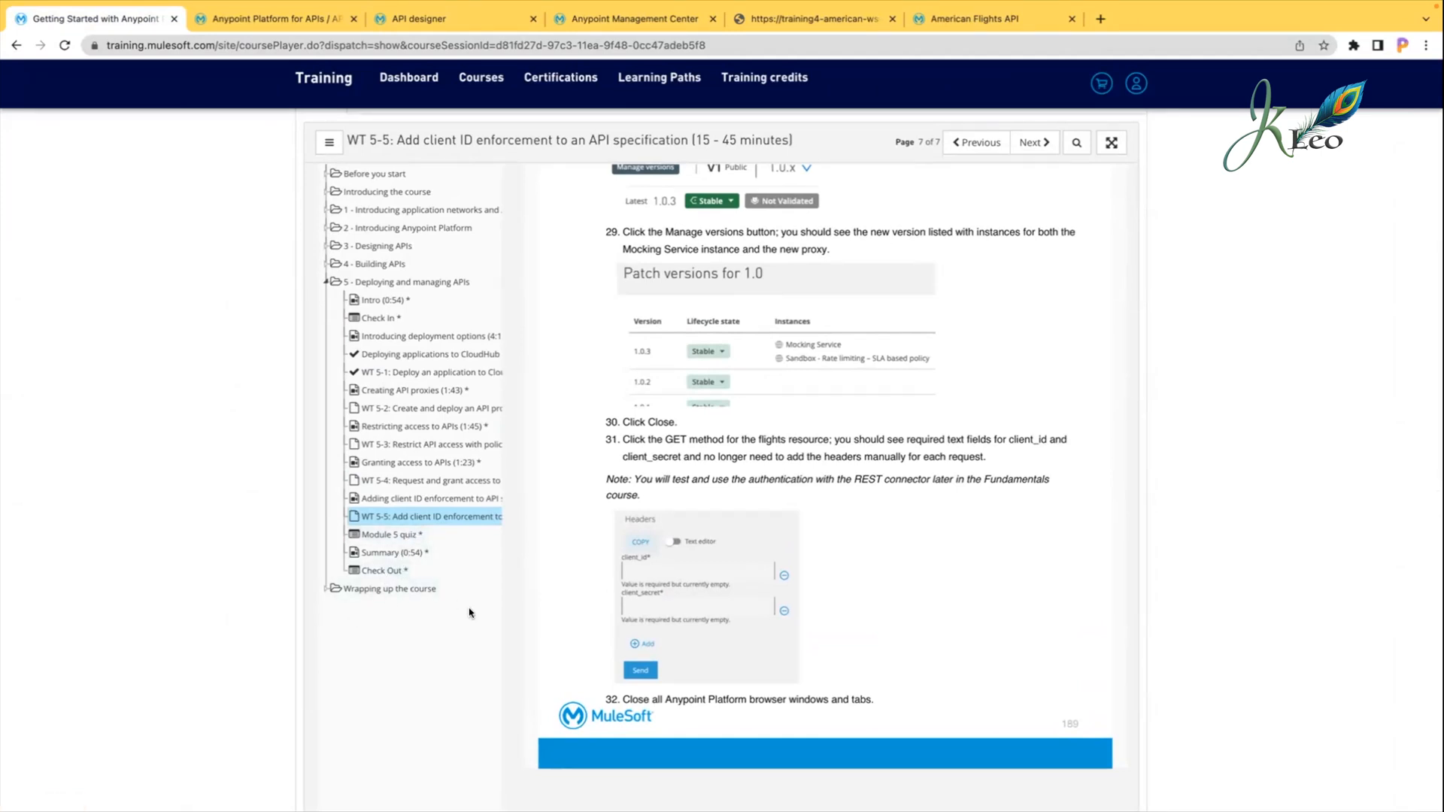
left_click(428, 591)
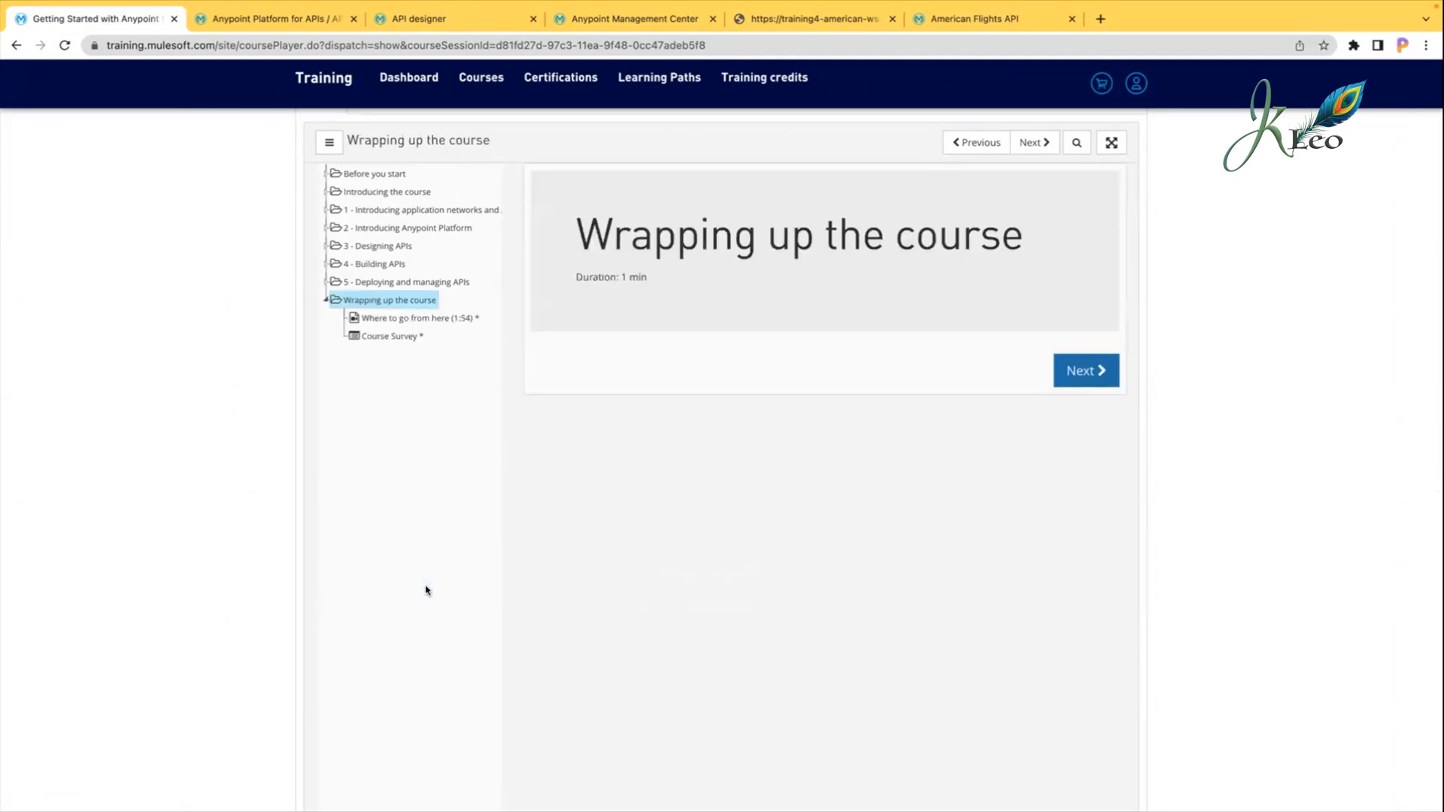
left_click(451, 317)
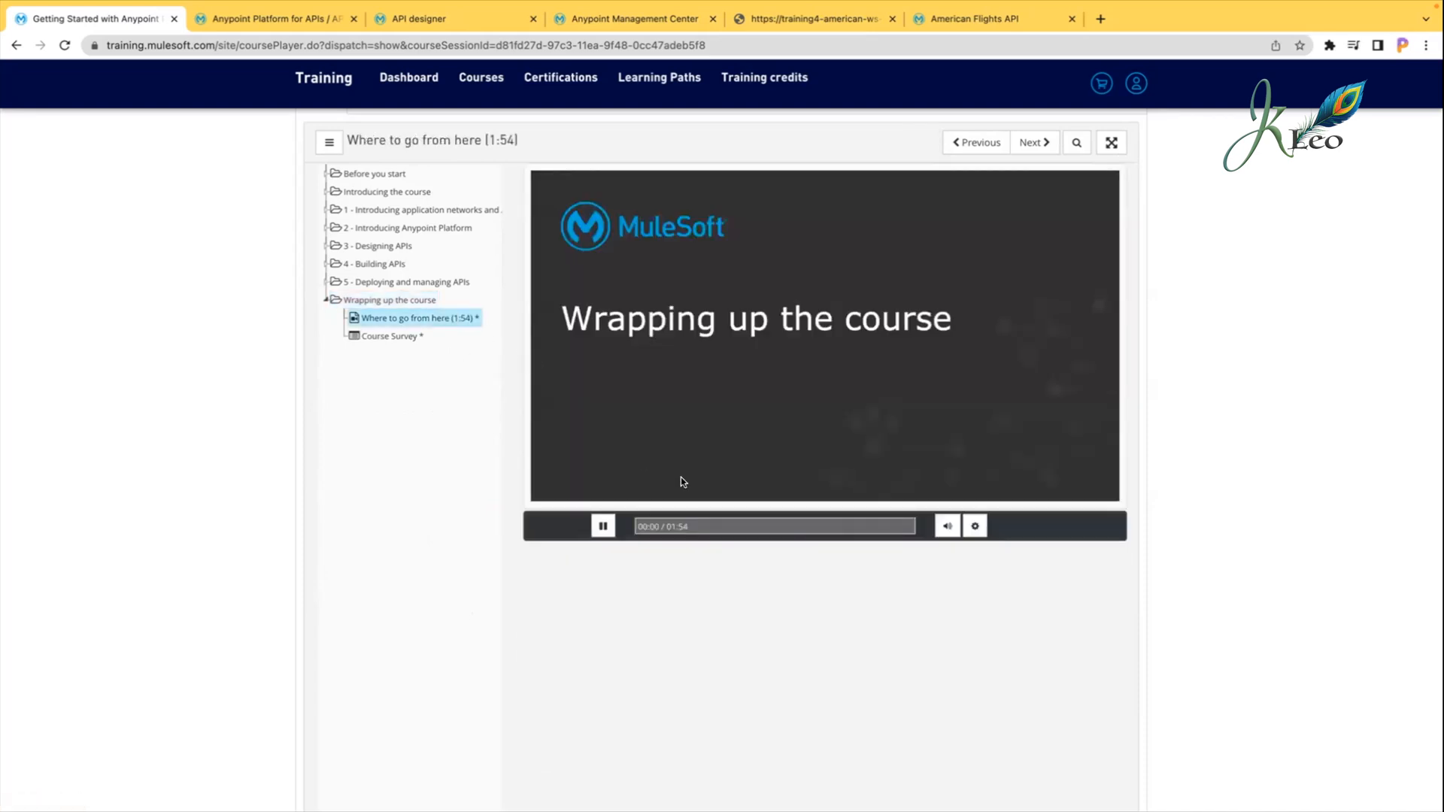
Step: Advance the wrap-up video to the slide on additional MuleSoft training courses, pause at 00:15 and review the listed courses
left_click(603, 531)
left_click(654, 526)
left_click(671, 526)
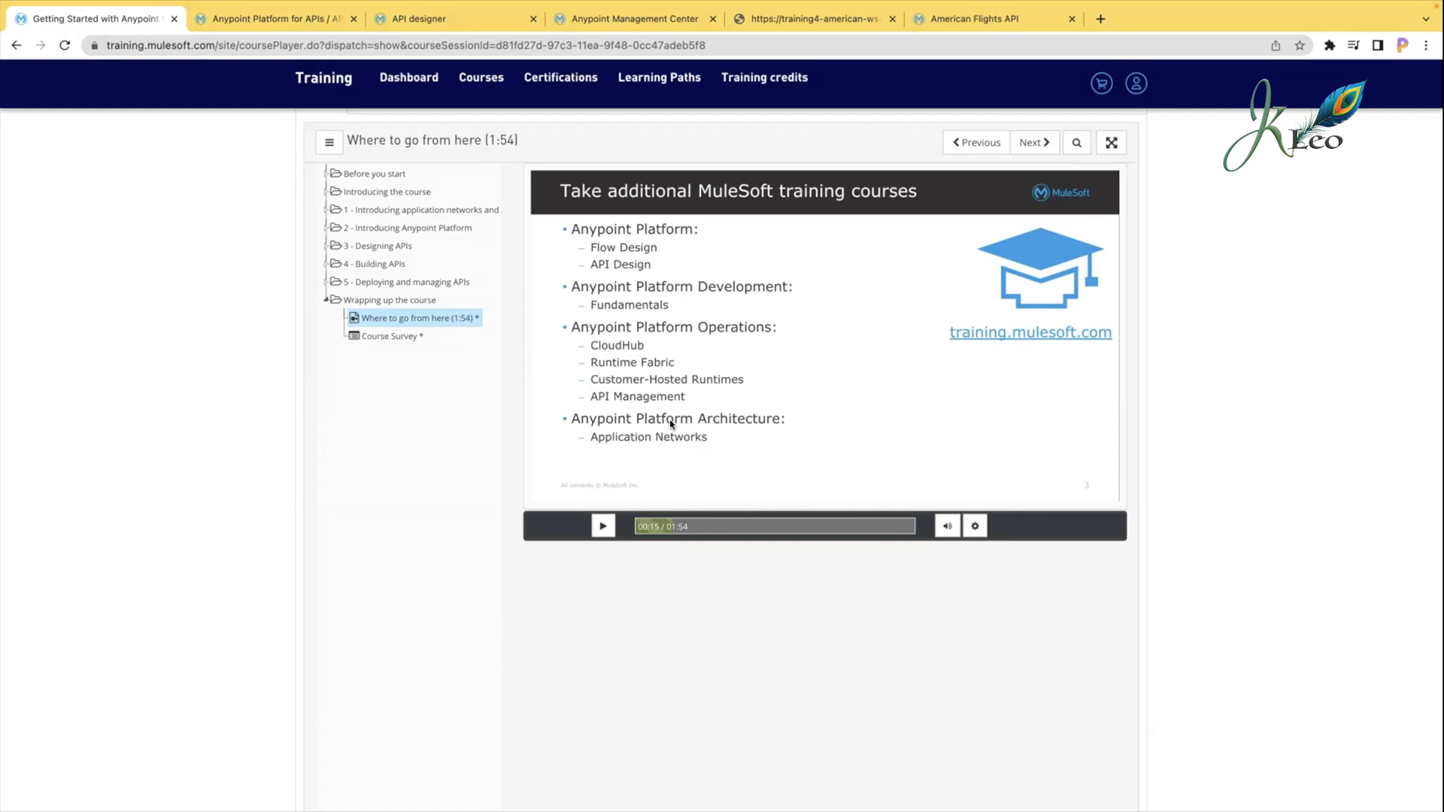
scroll(362, 271, "up", 3)
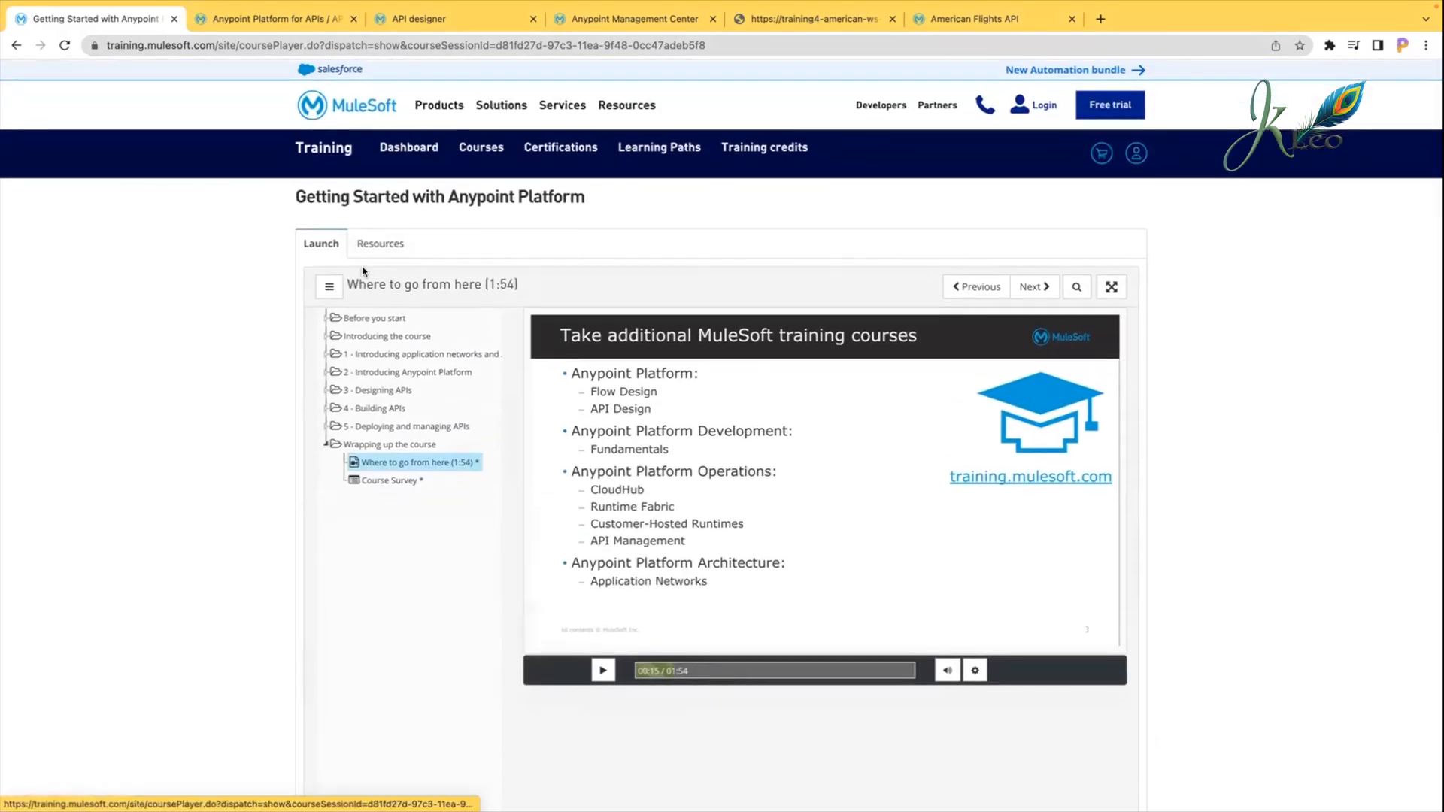
triple_click(586, 201)
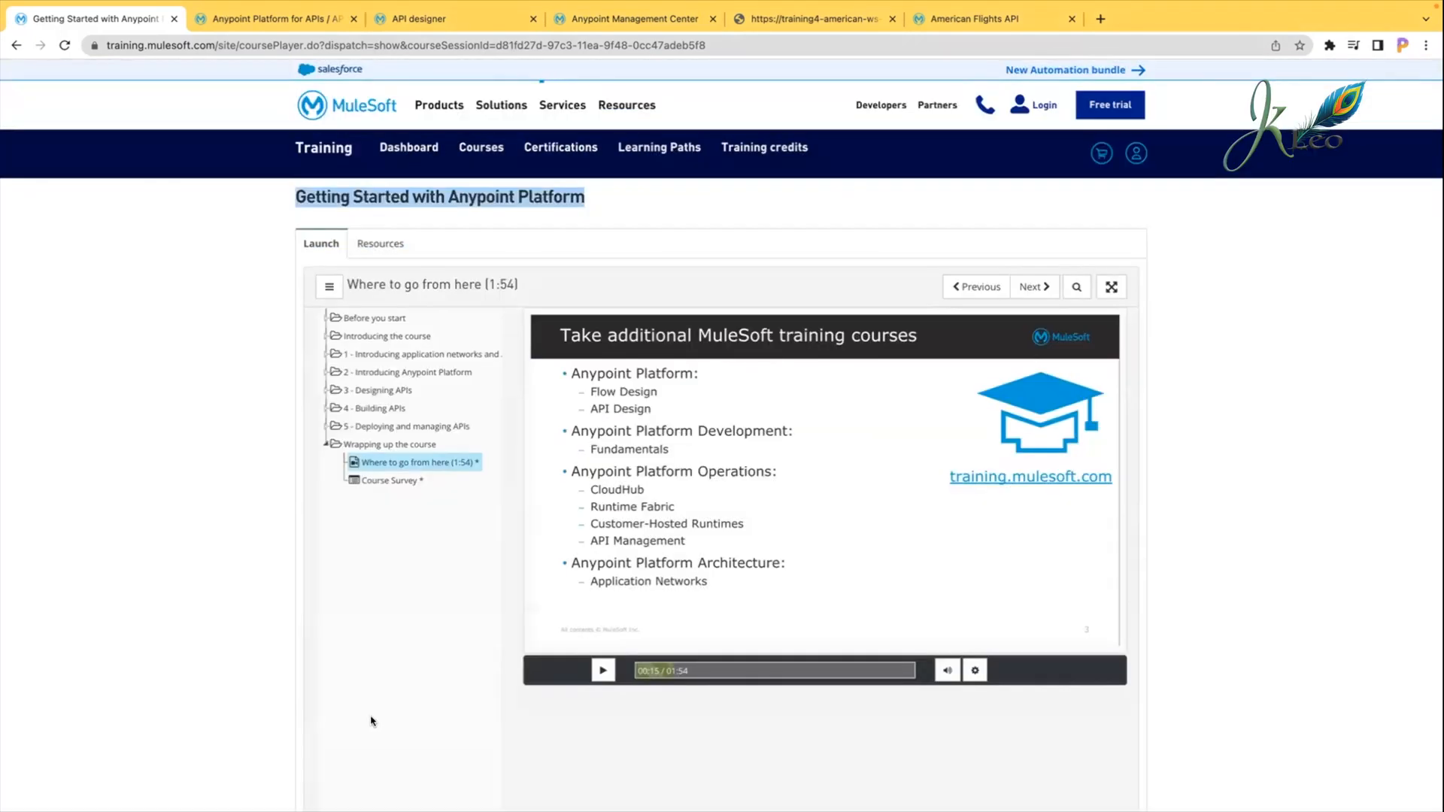
left_click(419, 628)
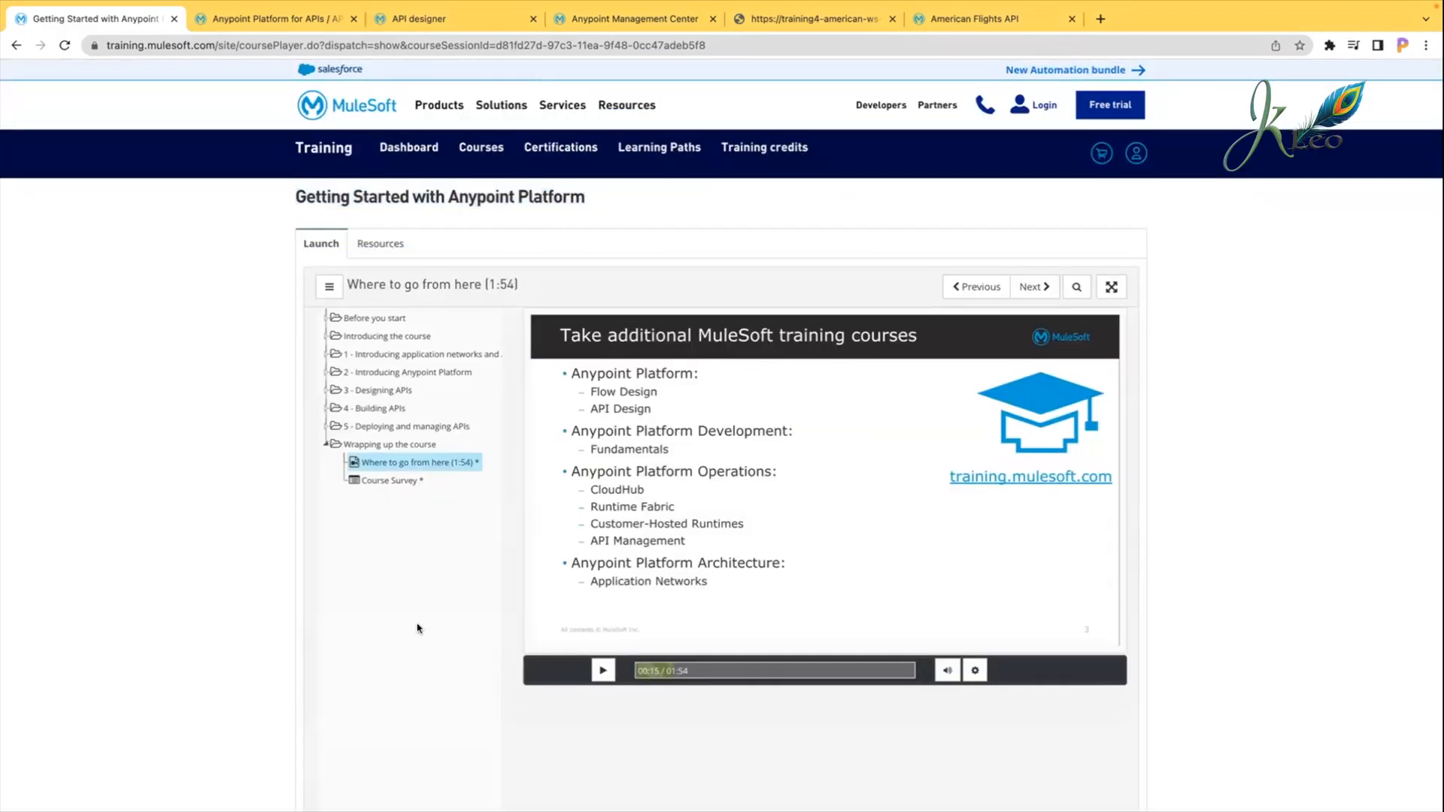